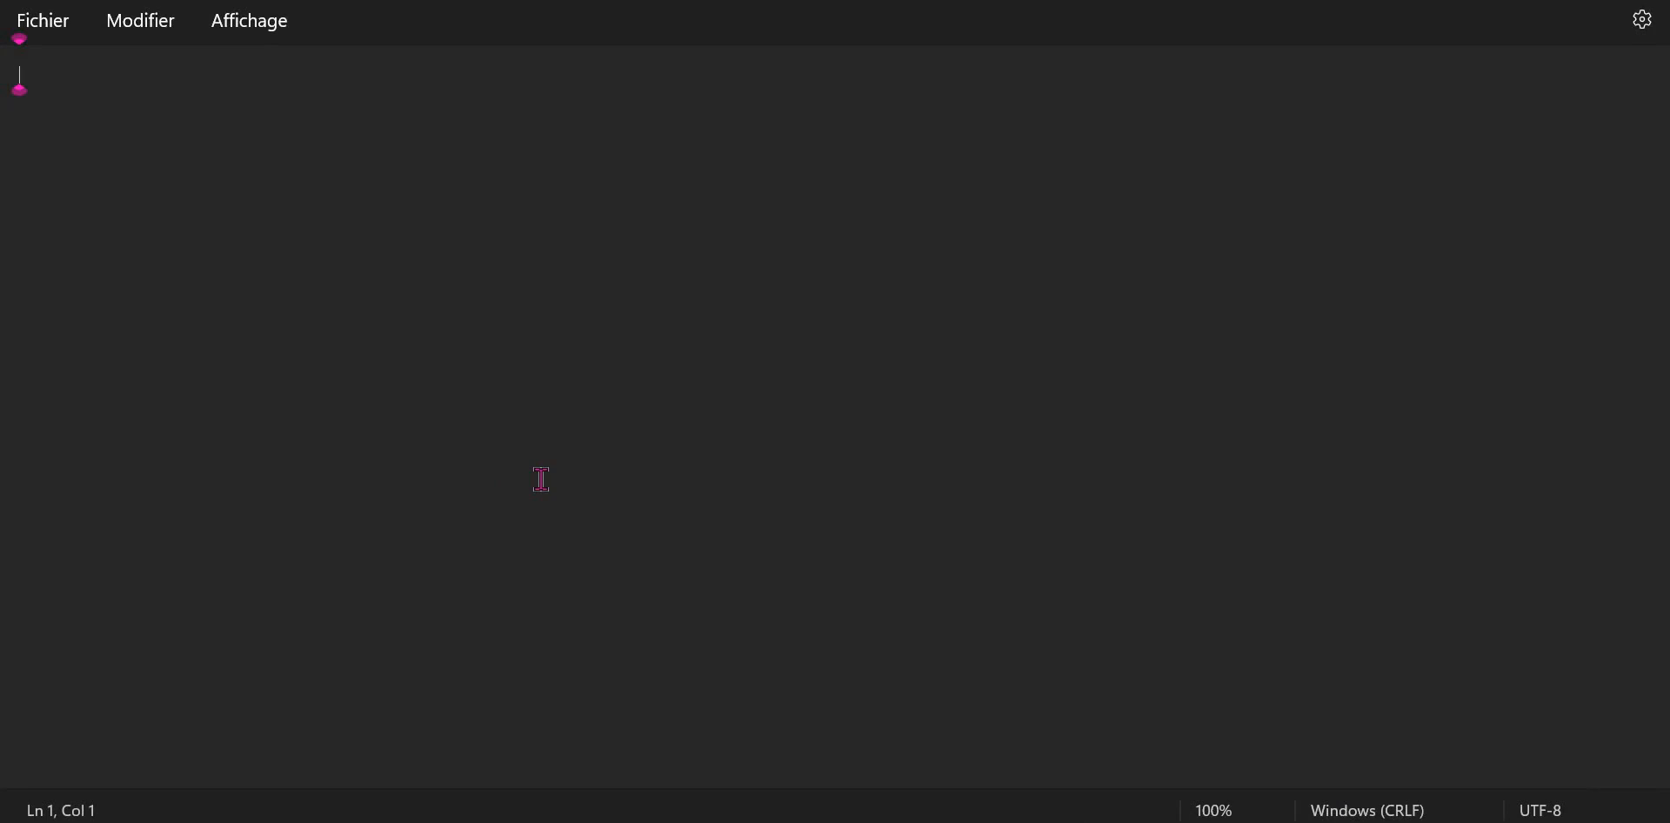
text(@IPv4 Mère )
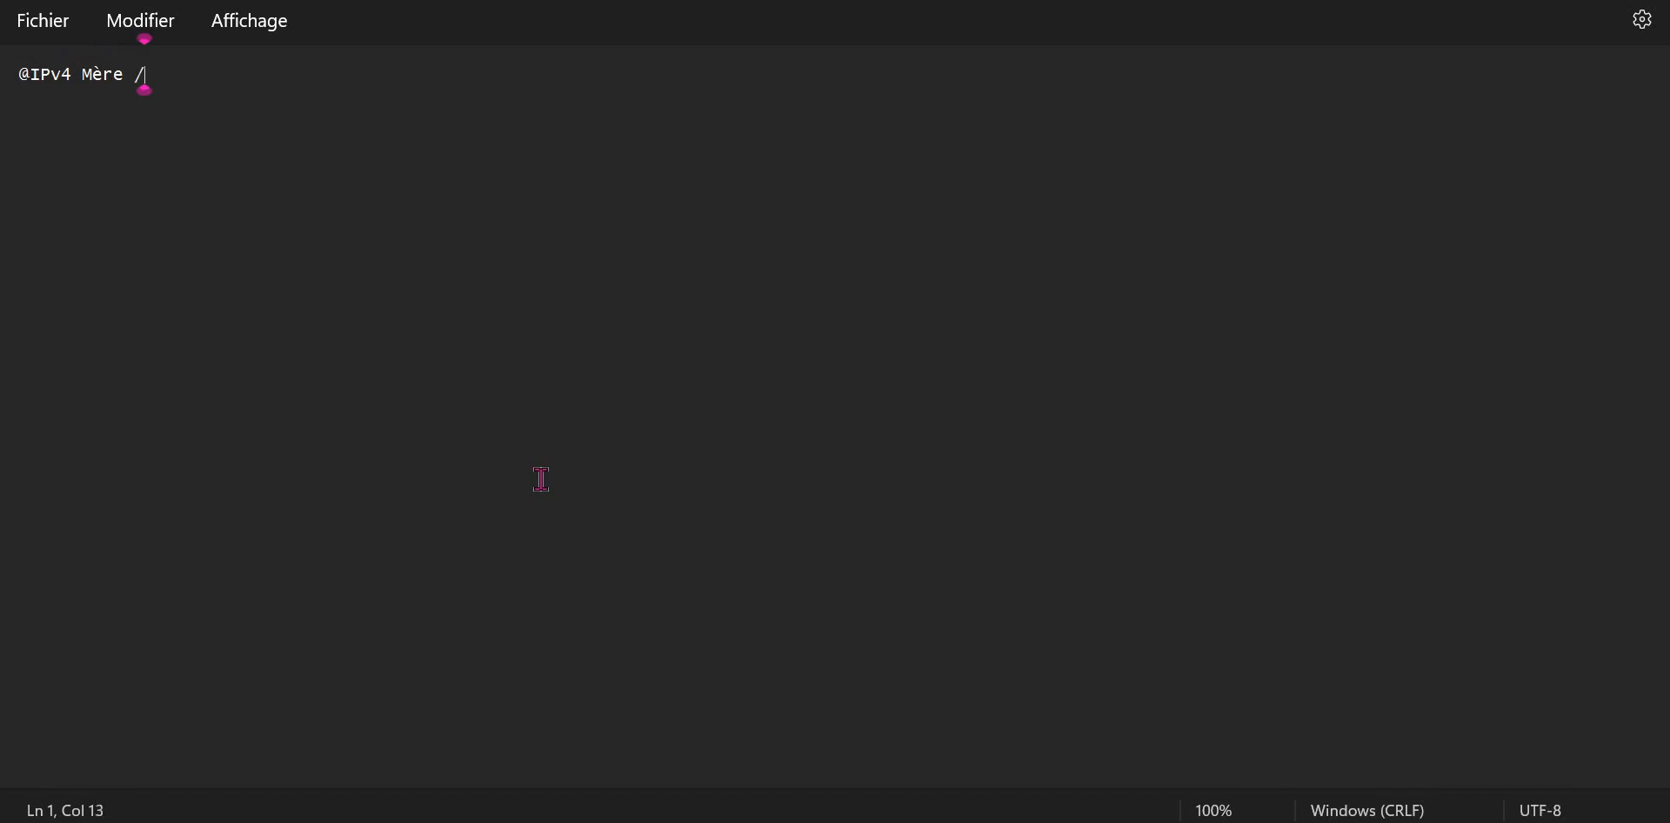
text(: 77.220.0.0)
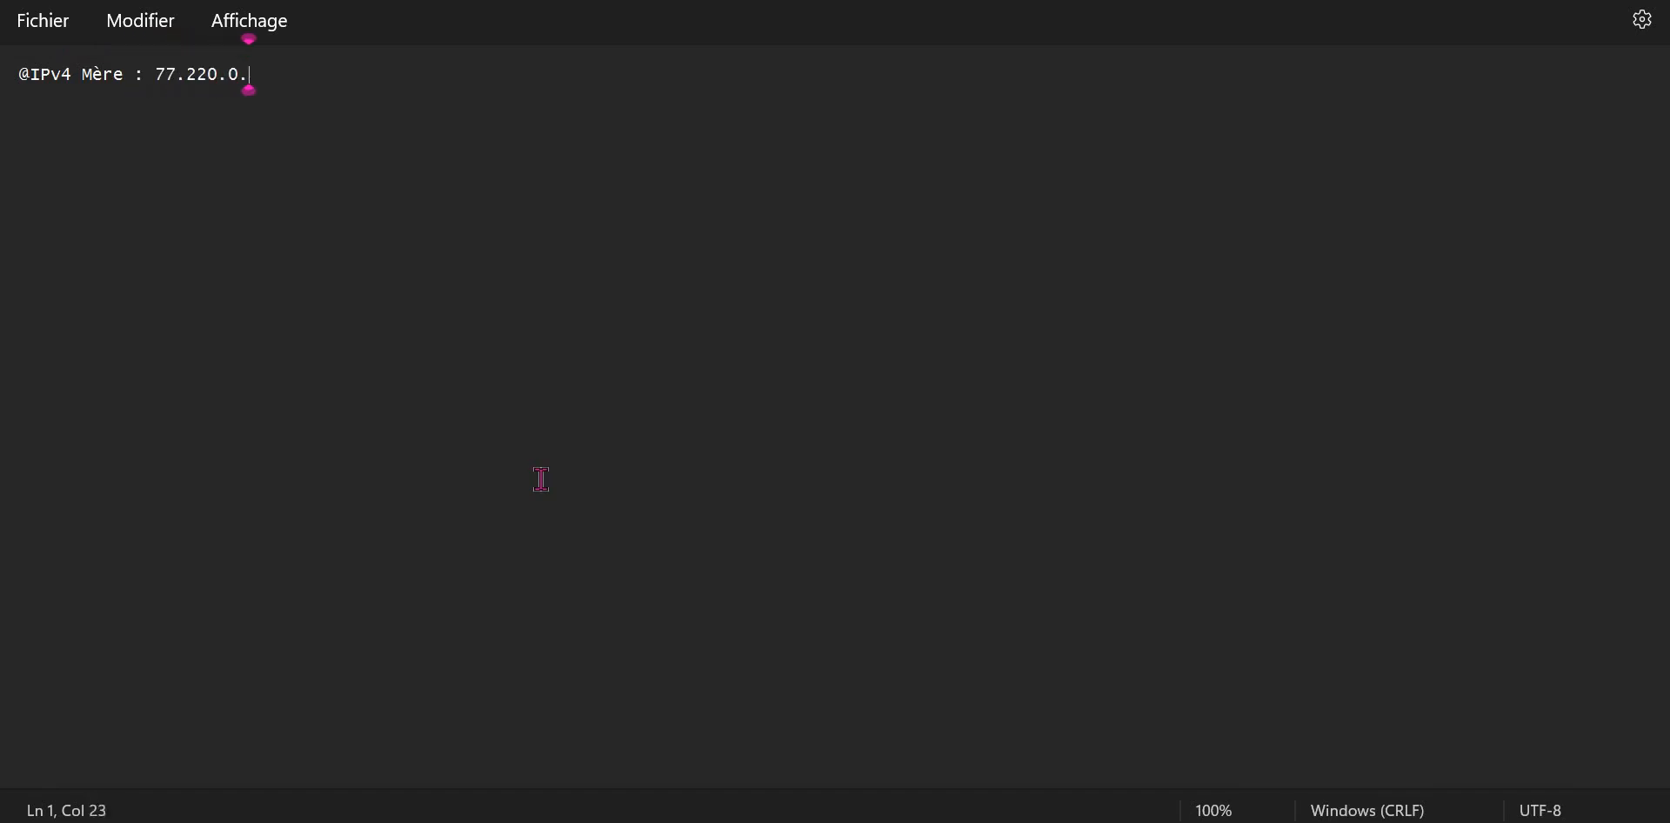
text(/16)
key(Tab)
- Continue the first line with "13 SR == 4 bits pour l'IDF SR ==> Masque"
text(13 S-R)
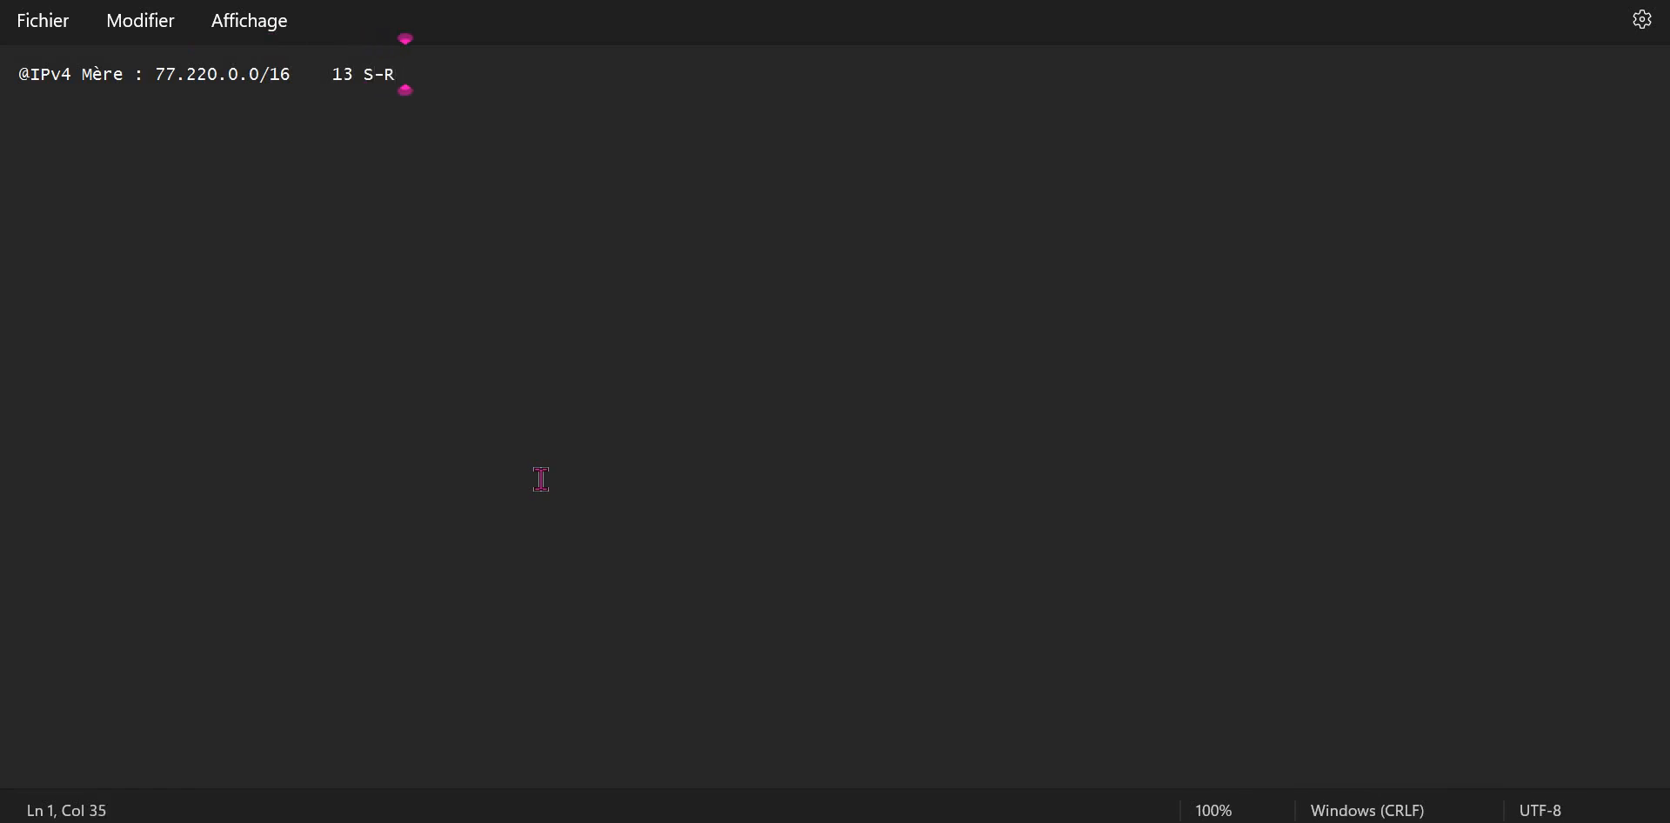
key(BackSpace)
key(BackSpace)
key(BackSpace)
text(R == 4 bits pour l'IDF )
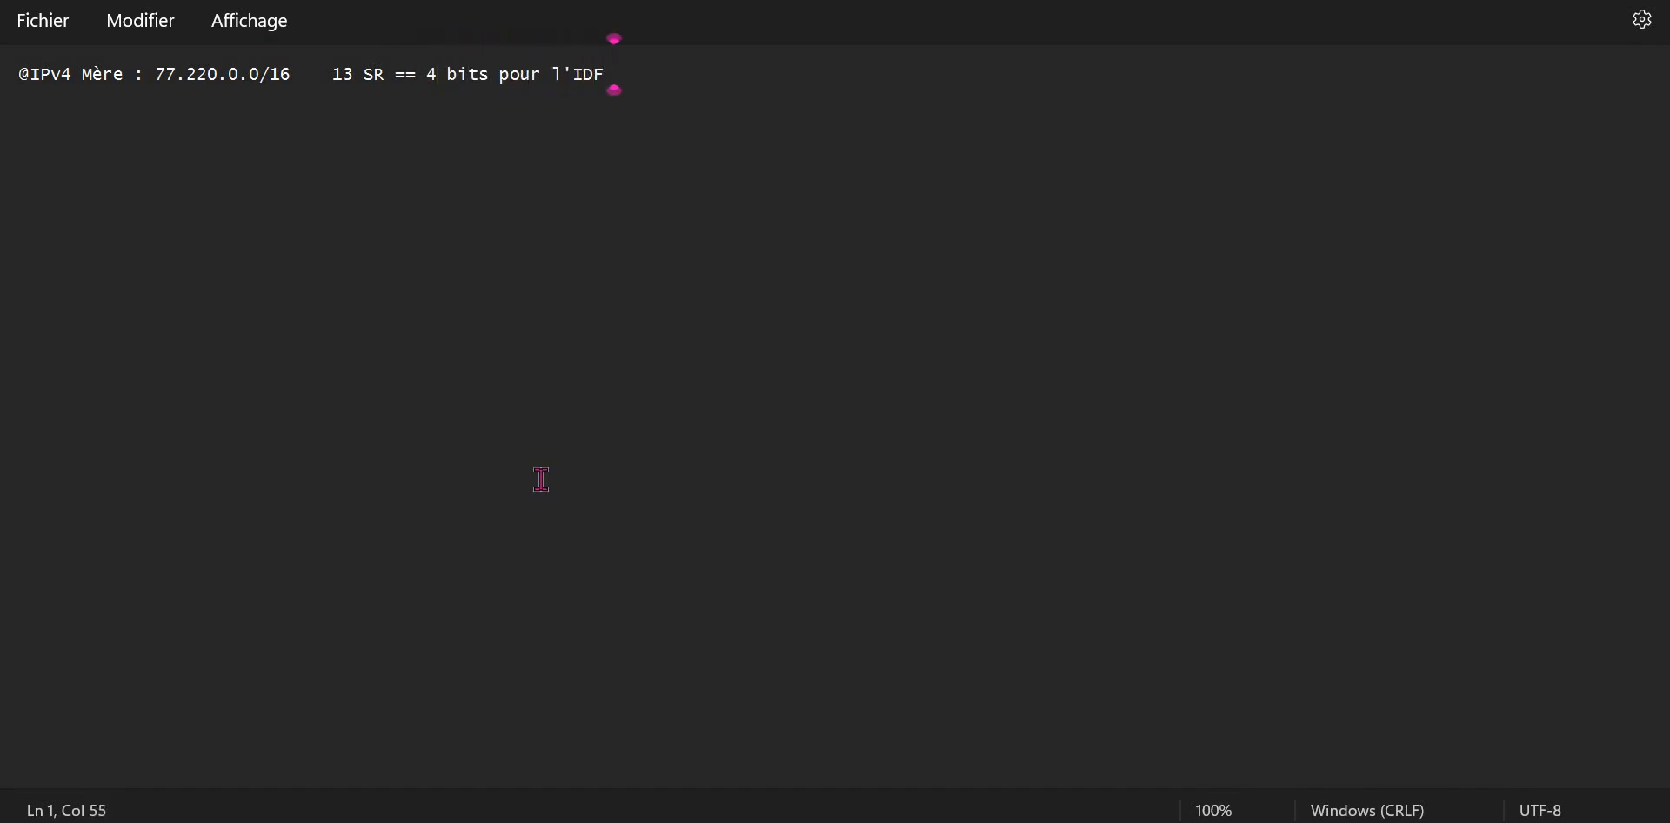
text(SR ==> Masque )
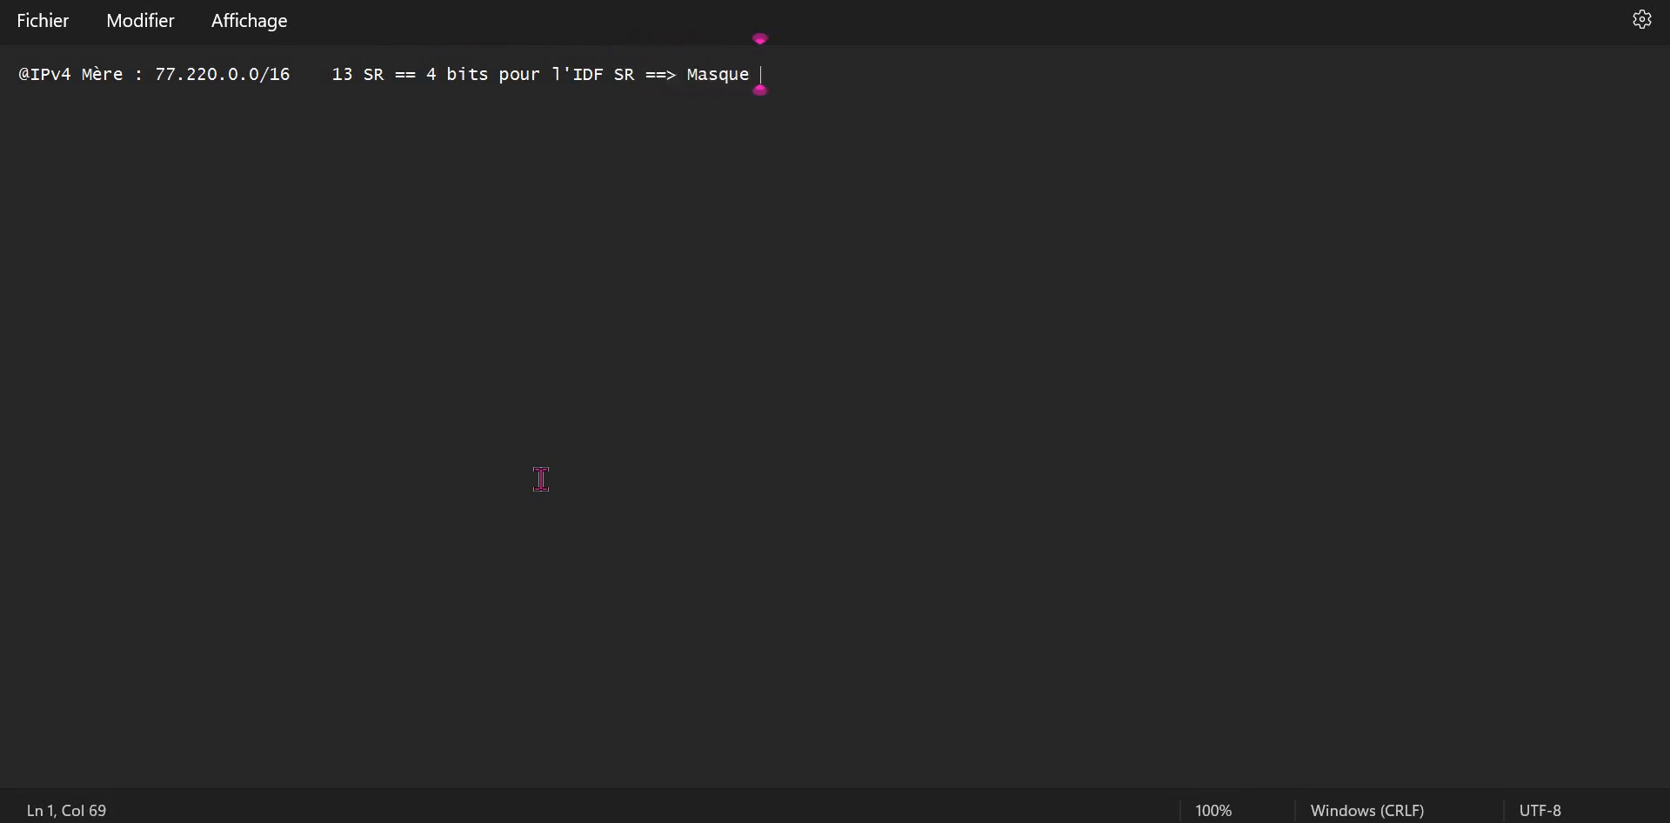
- Append "/16+4 ==" to the first line and insert a colon after "Masque"
text(/16+4 ==)
key(Left)
key(Left)
key(Left)
key(Left)
key(Left)
key(Left)
key(Left)
key(Left)
key(Left)
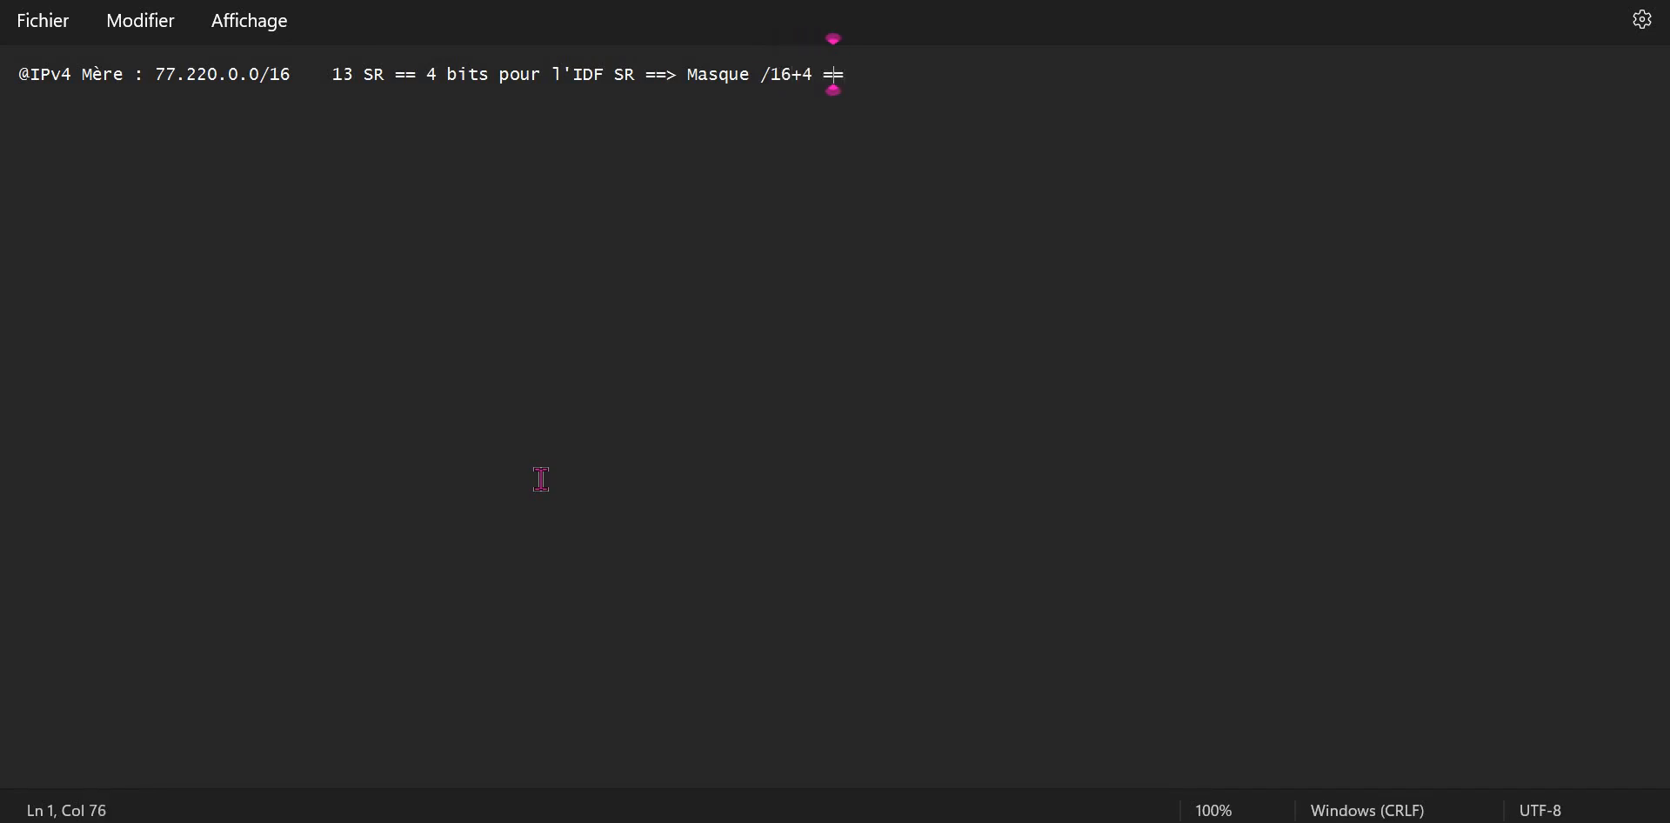
text(:)
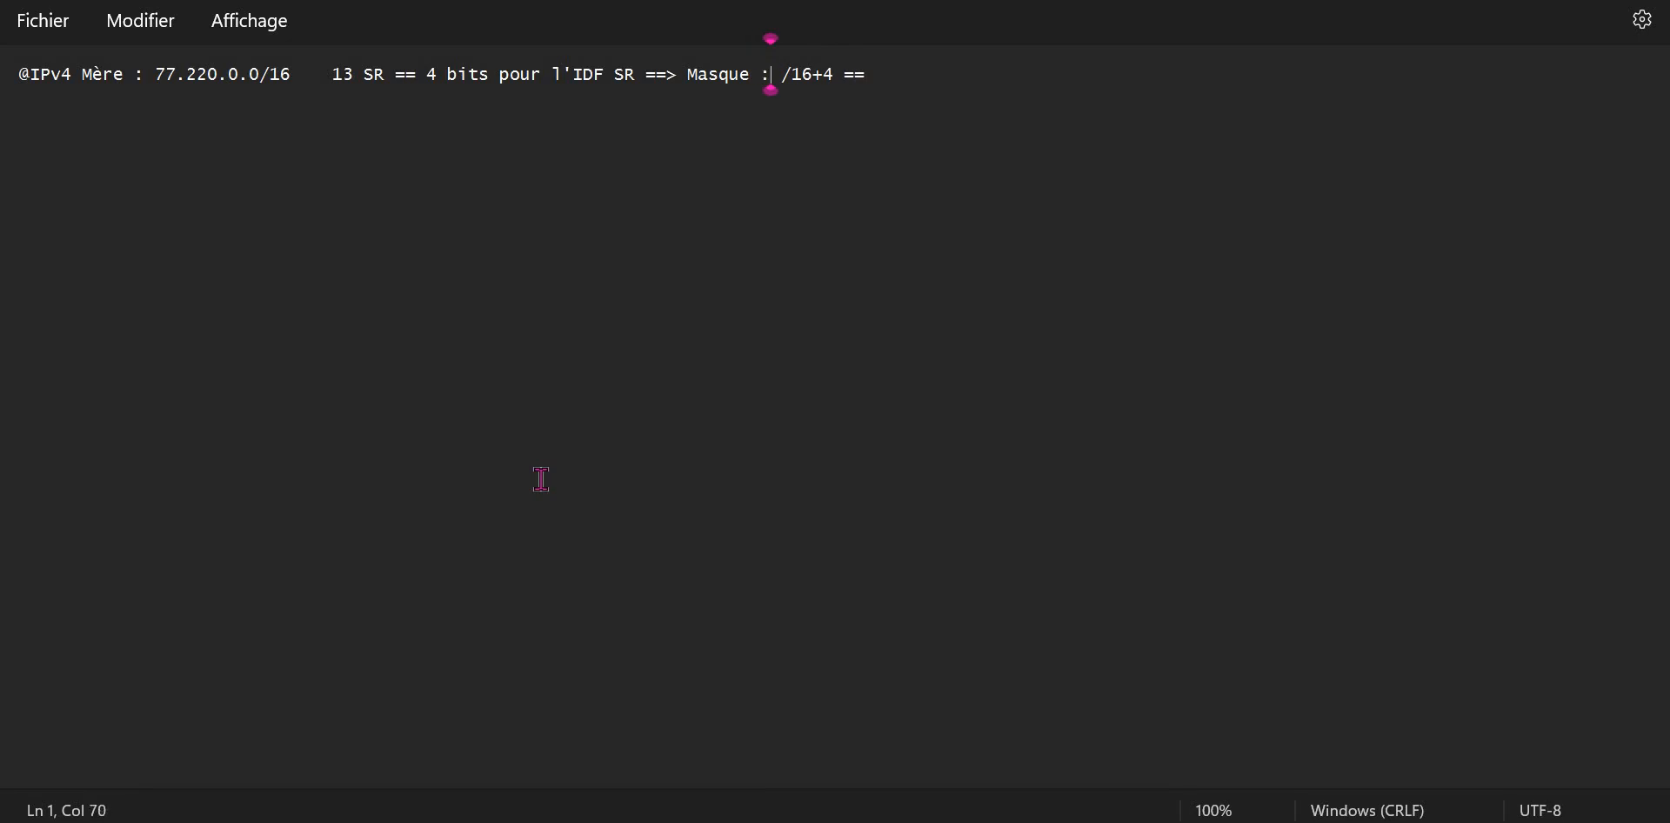
key(Right)
key(Right)
key(Right)
key(Right)
key(Right)
key(Right)
key(Right)
key(Right)
key(Right)
- Complete the mask calculation on the first line with "/20 == 255.255.240.0"
text(/20 ==)
text(255.255)
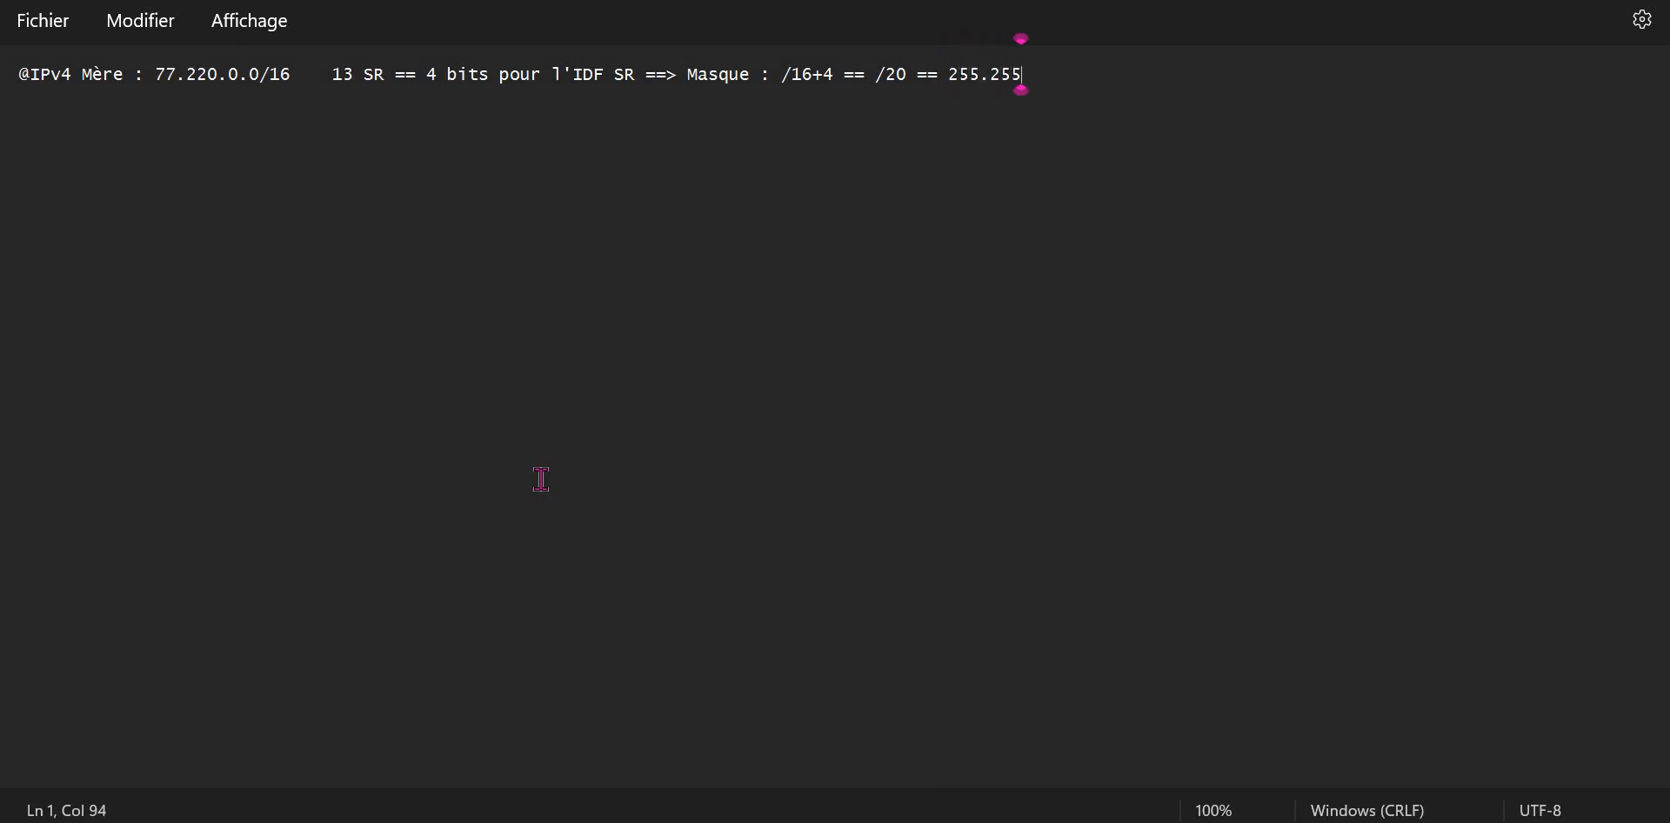
text(.1111000)
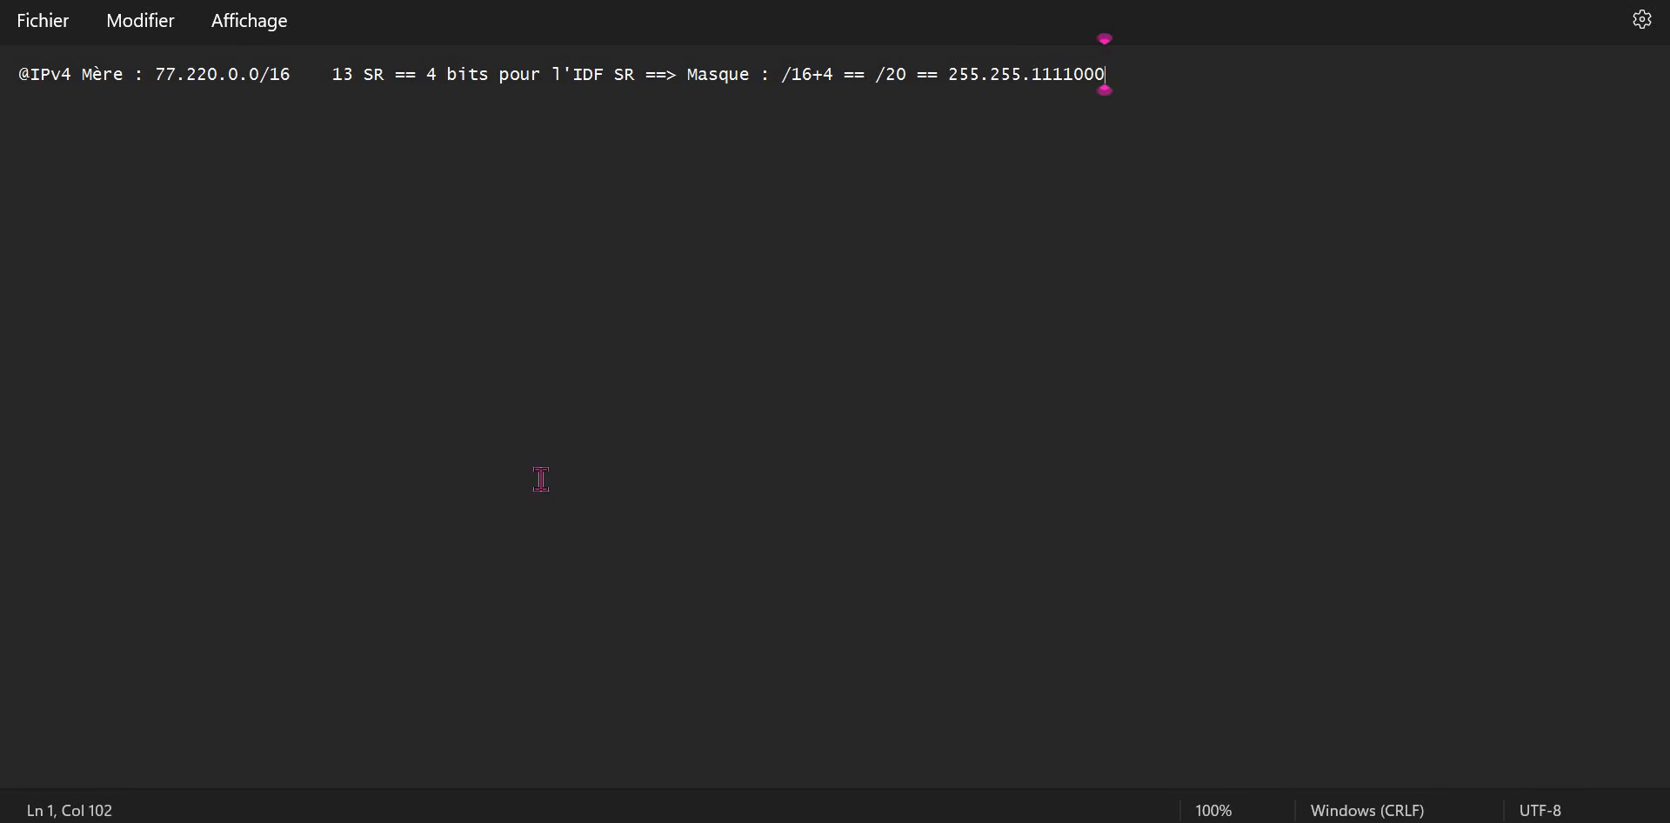
key(BackSpace)
key(BackSpace)
key(BackSpace)
key(BackSpace)
key(BackSpace)
key(BackSpace)
text(2)
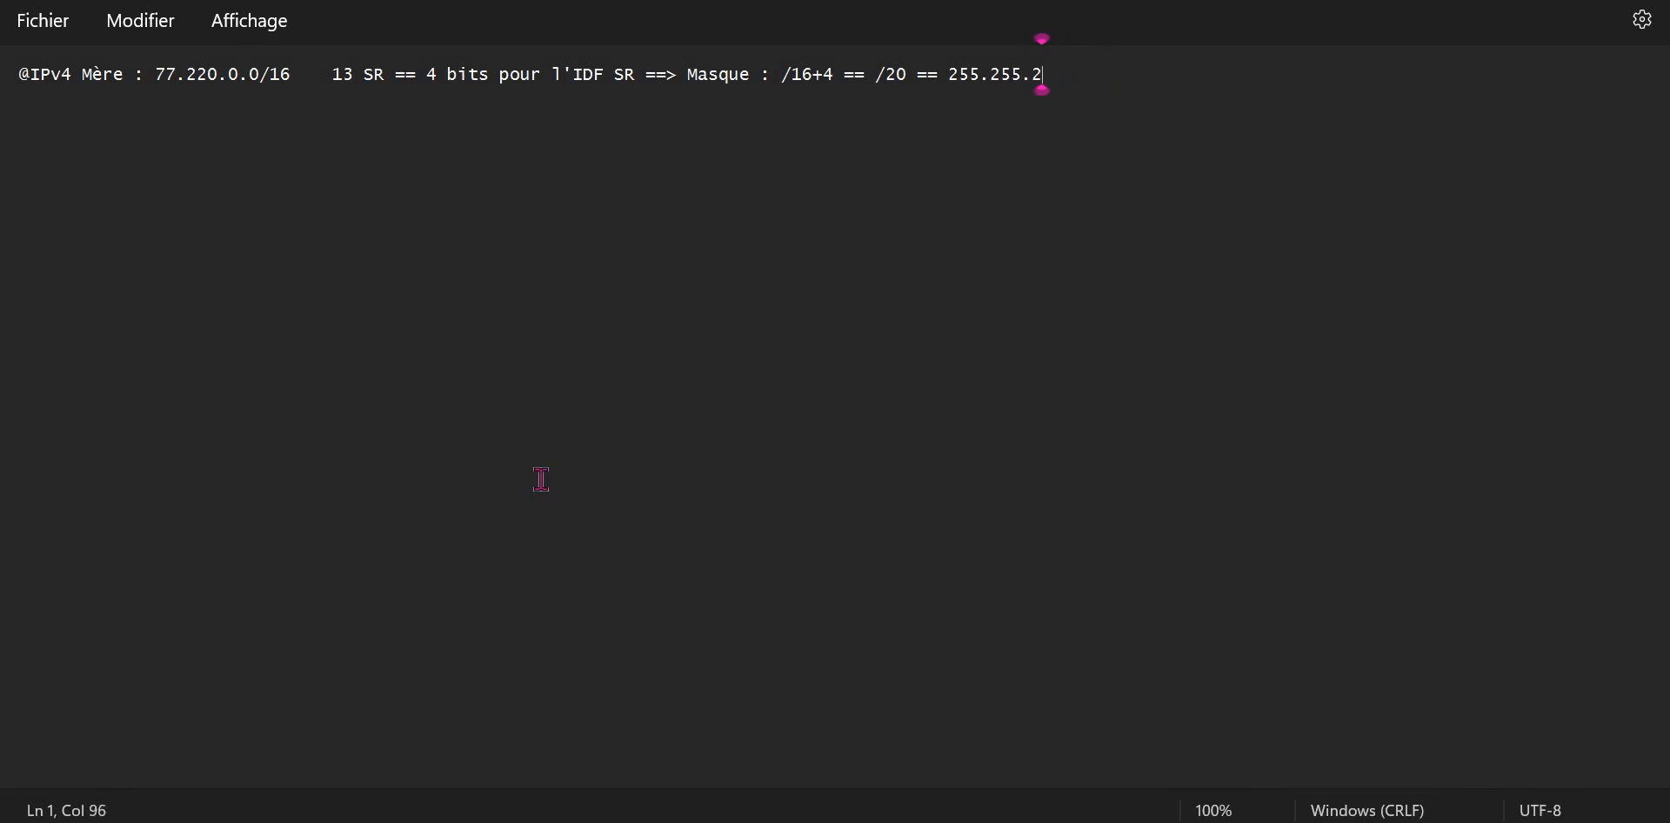
text(40.0)
- Leave a blank line below the header and start a new line with the label "SR-01 :"
key(Return)
key(Return)
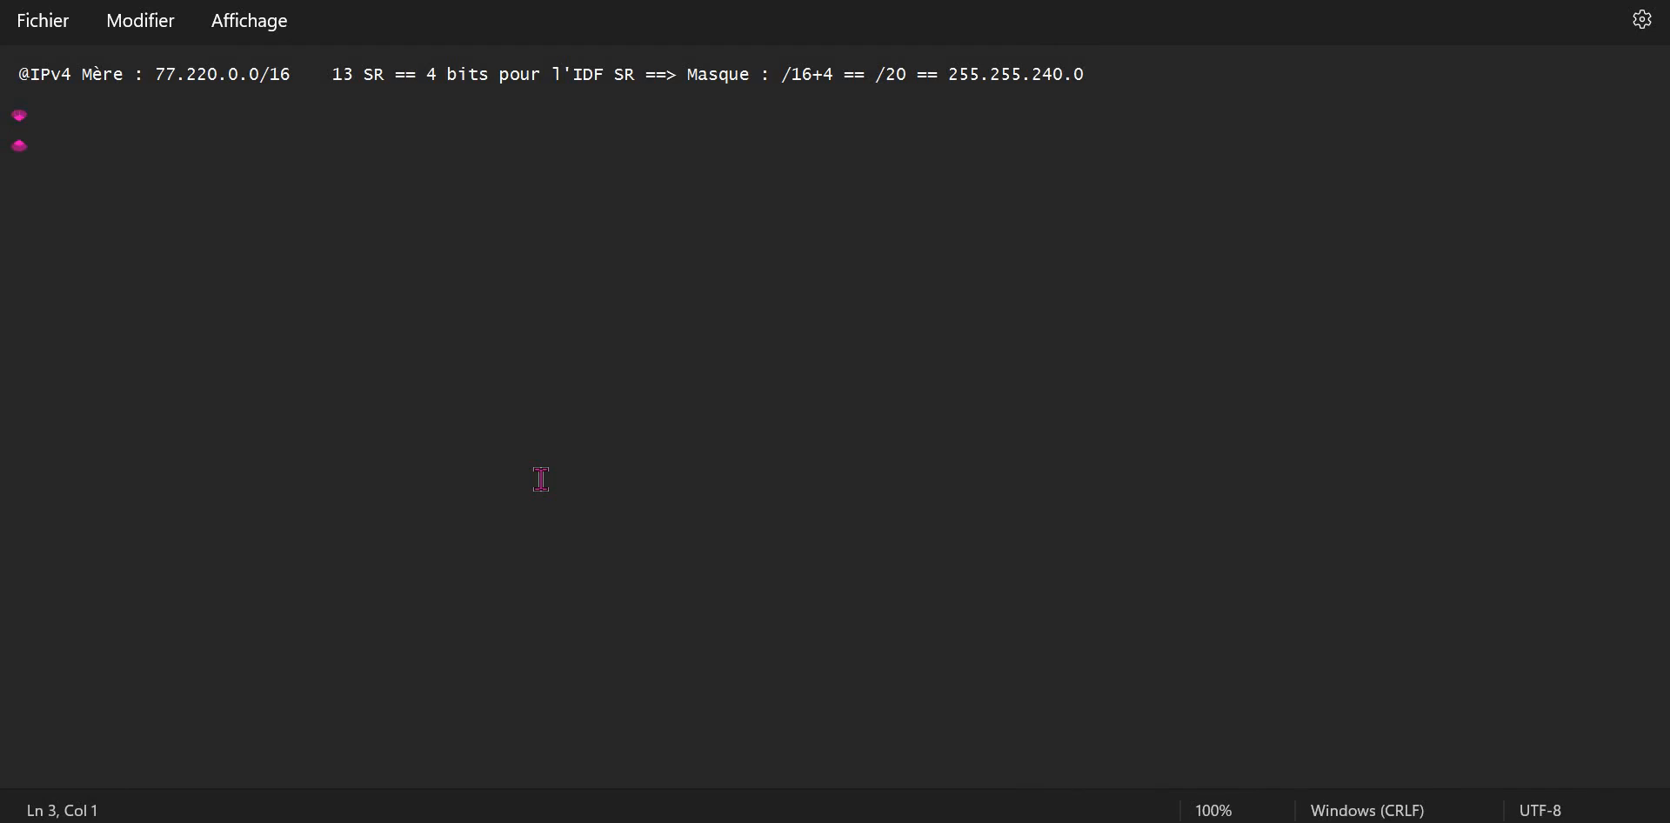
text(S)
text(-R)
key(BackSpace)
key(BackSpace)
key(BackSpace)
text(R-01 :)
- Write the SR-01 address with its last two octets in binary and its decimal form: "77.220.0000 0000.00000000 == 77.220.0.0"
text(77.22)
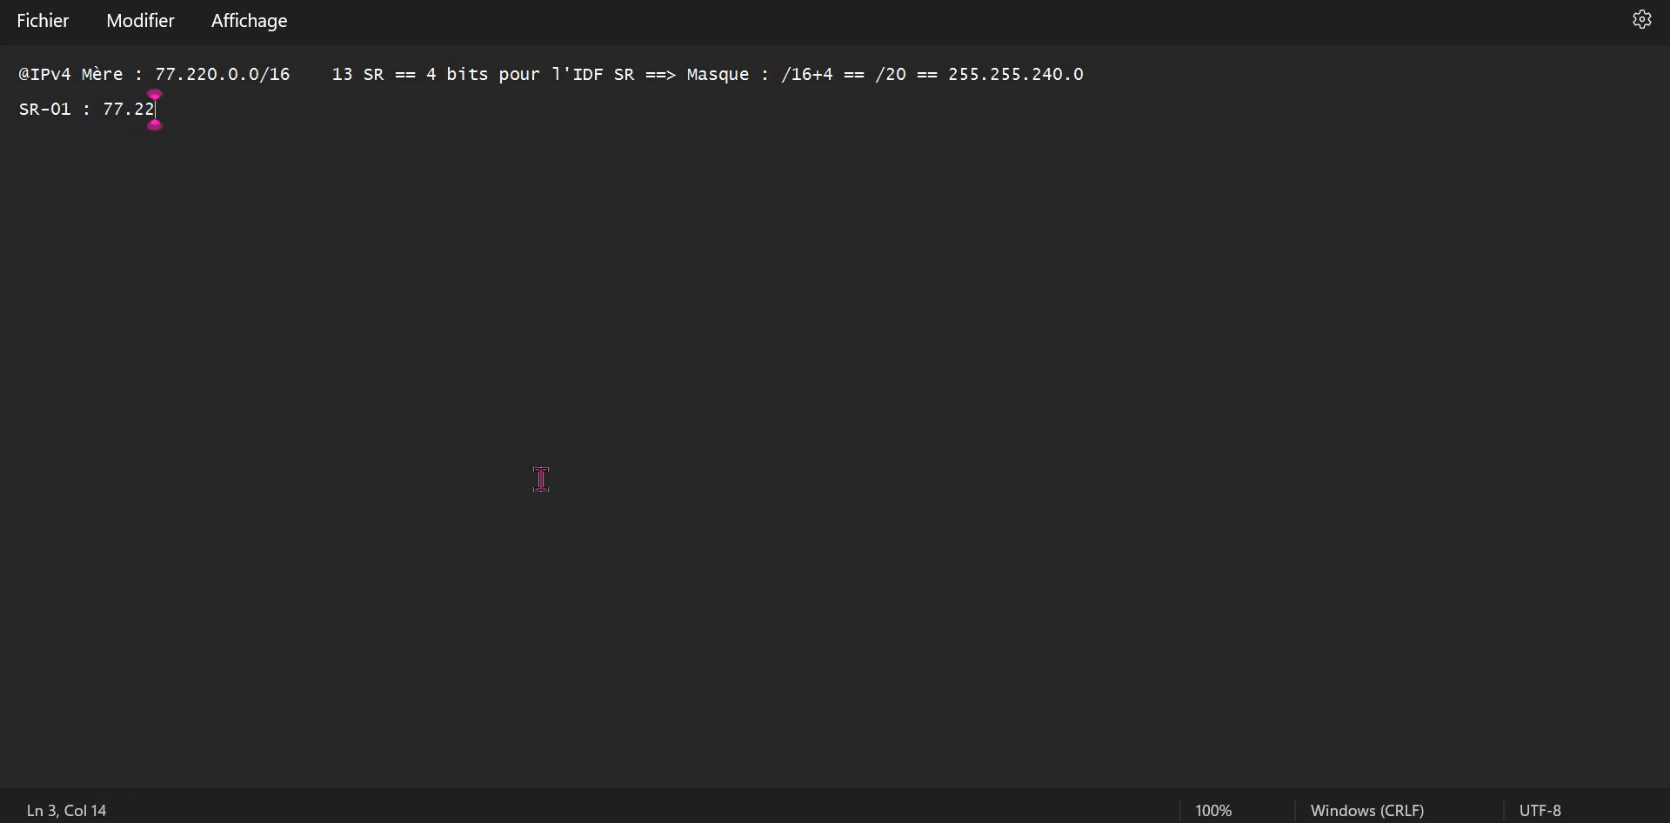
text(0.)
text(0000 0000)
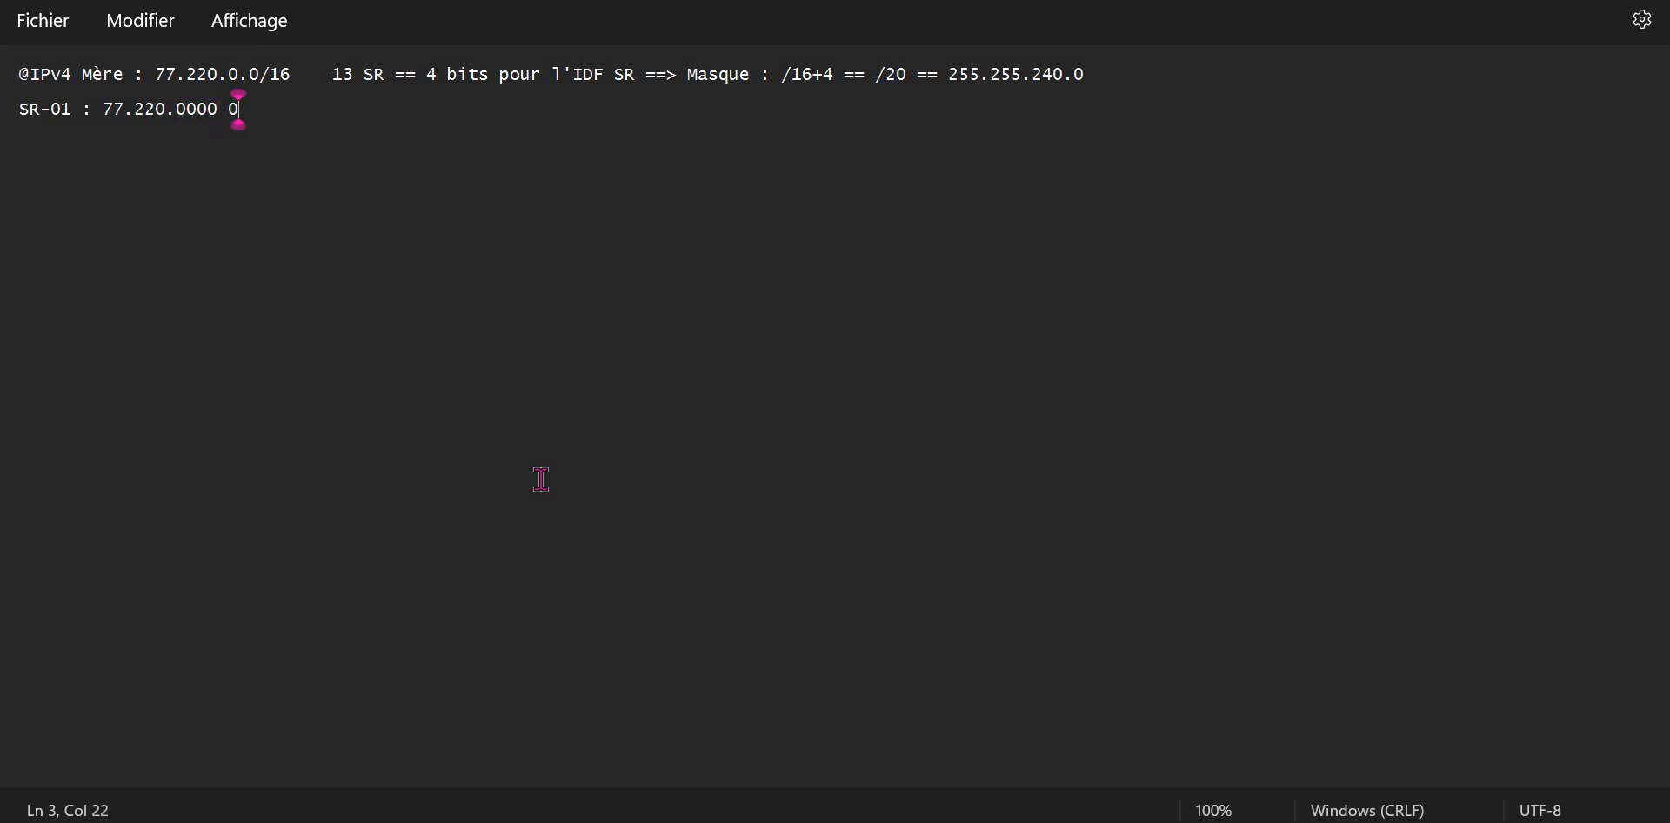
text(000.00000000)
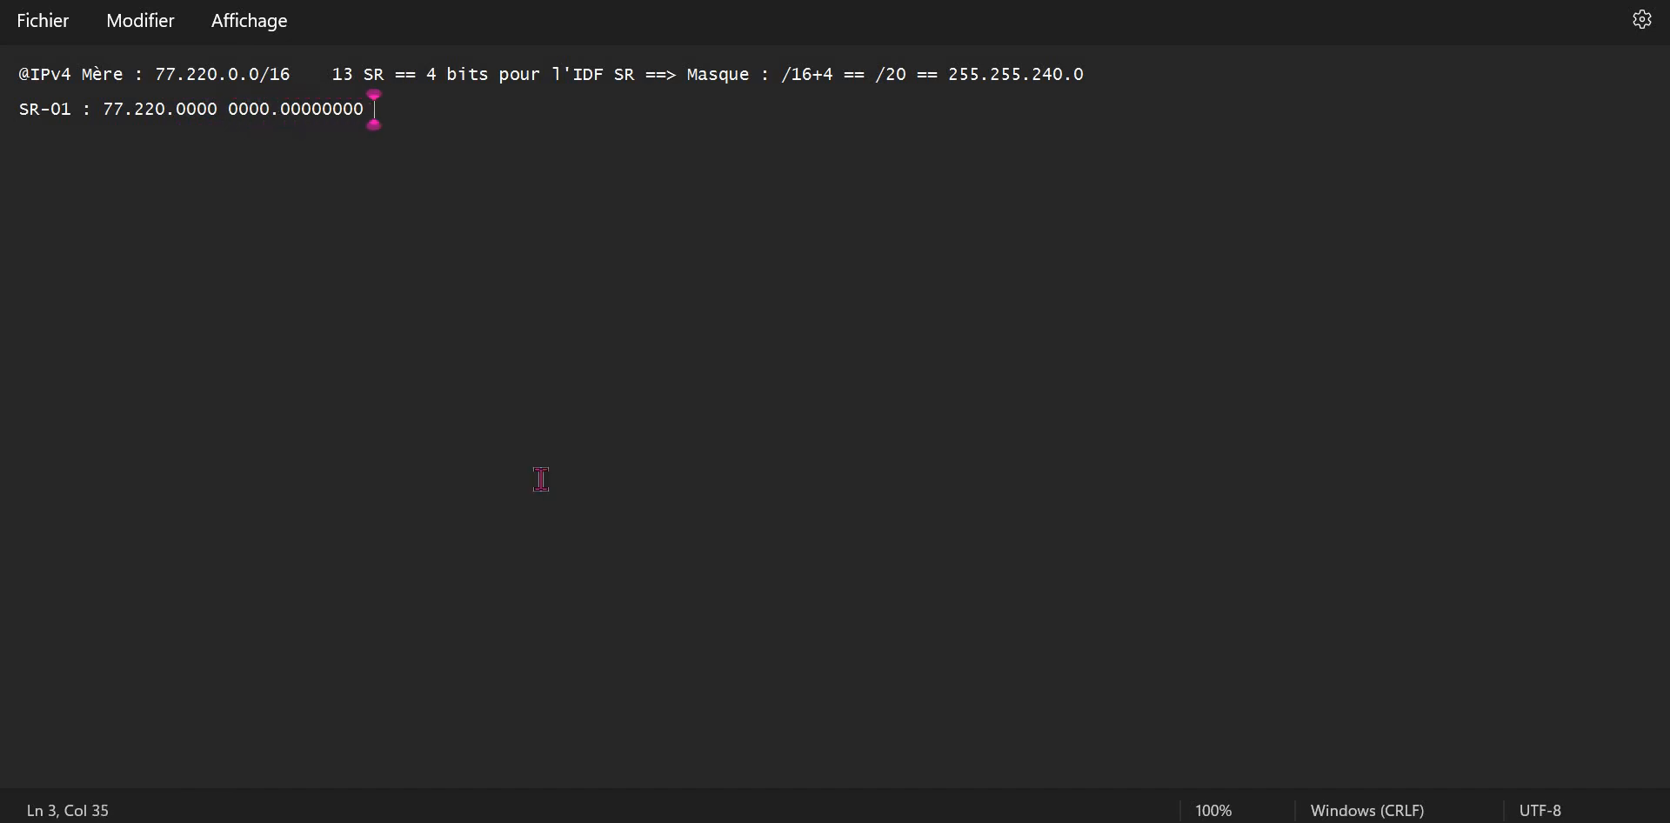
text( == 77.220.0.0)
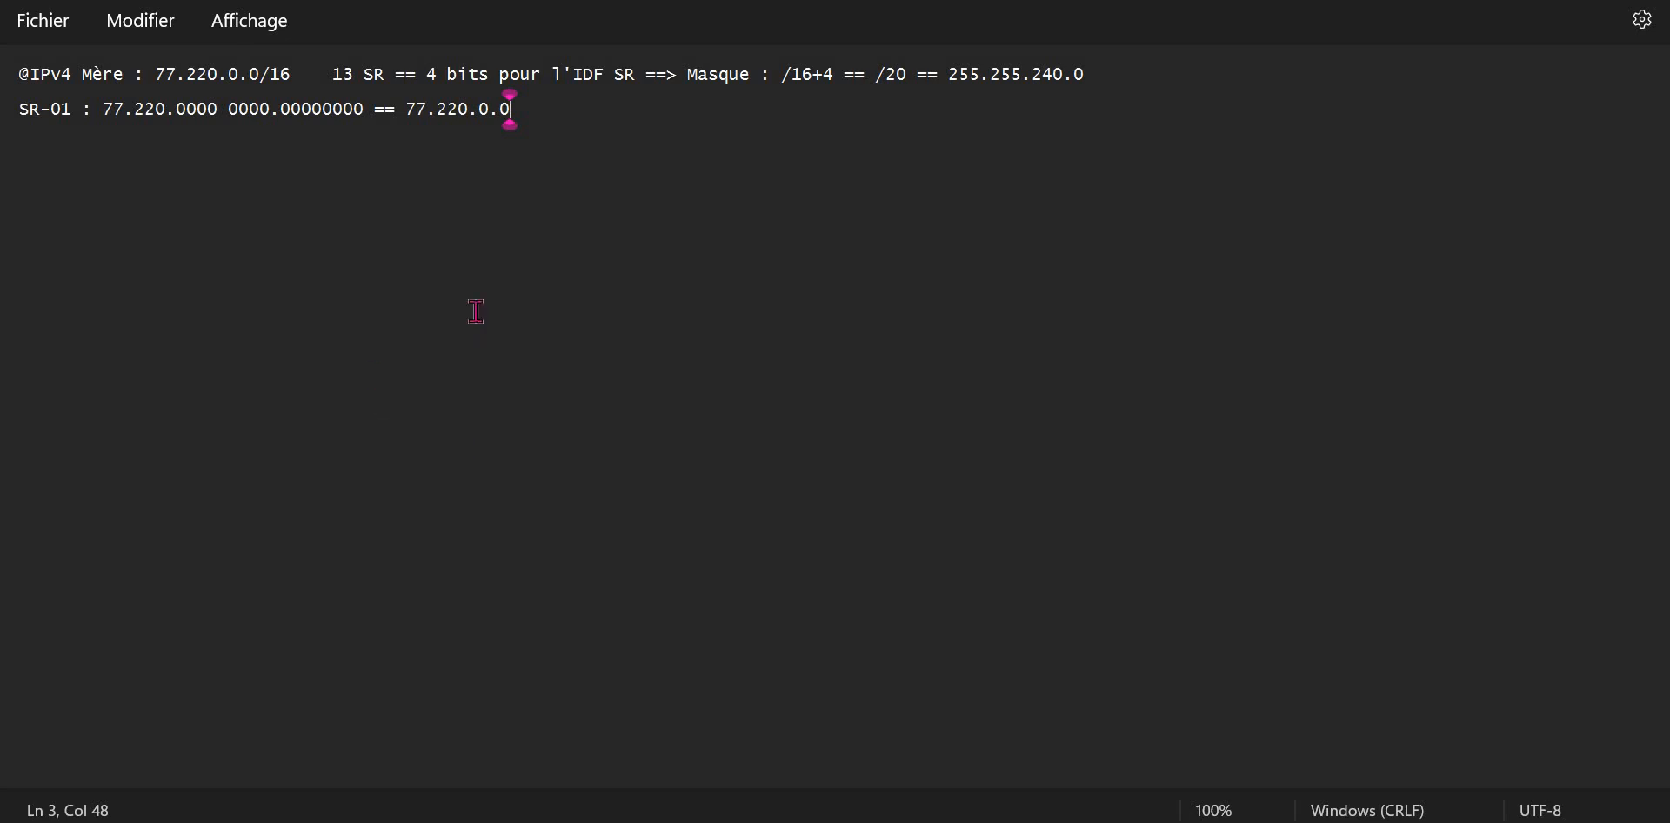
- Duplicate the whole SR-01 line onto the line directly below it
double_click(423, 118)
click(423, 118)
triple_click(423, 118)
key(ctrl+c)
key(End)
key(Return)
key(ctrl+v)
- Change the label of the duplicated line to "SR-02"
key(ctrl+Left)
key(ctrl+Left)
key(ctrl+Left)
key(ctrl+Left)
key(ctrl+Left)
key(ctrl+Left)
key(ctrl+Left)
key(ctrl+Left)
key(ctrl+Left)
key(ctrl+Left)
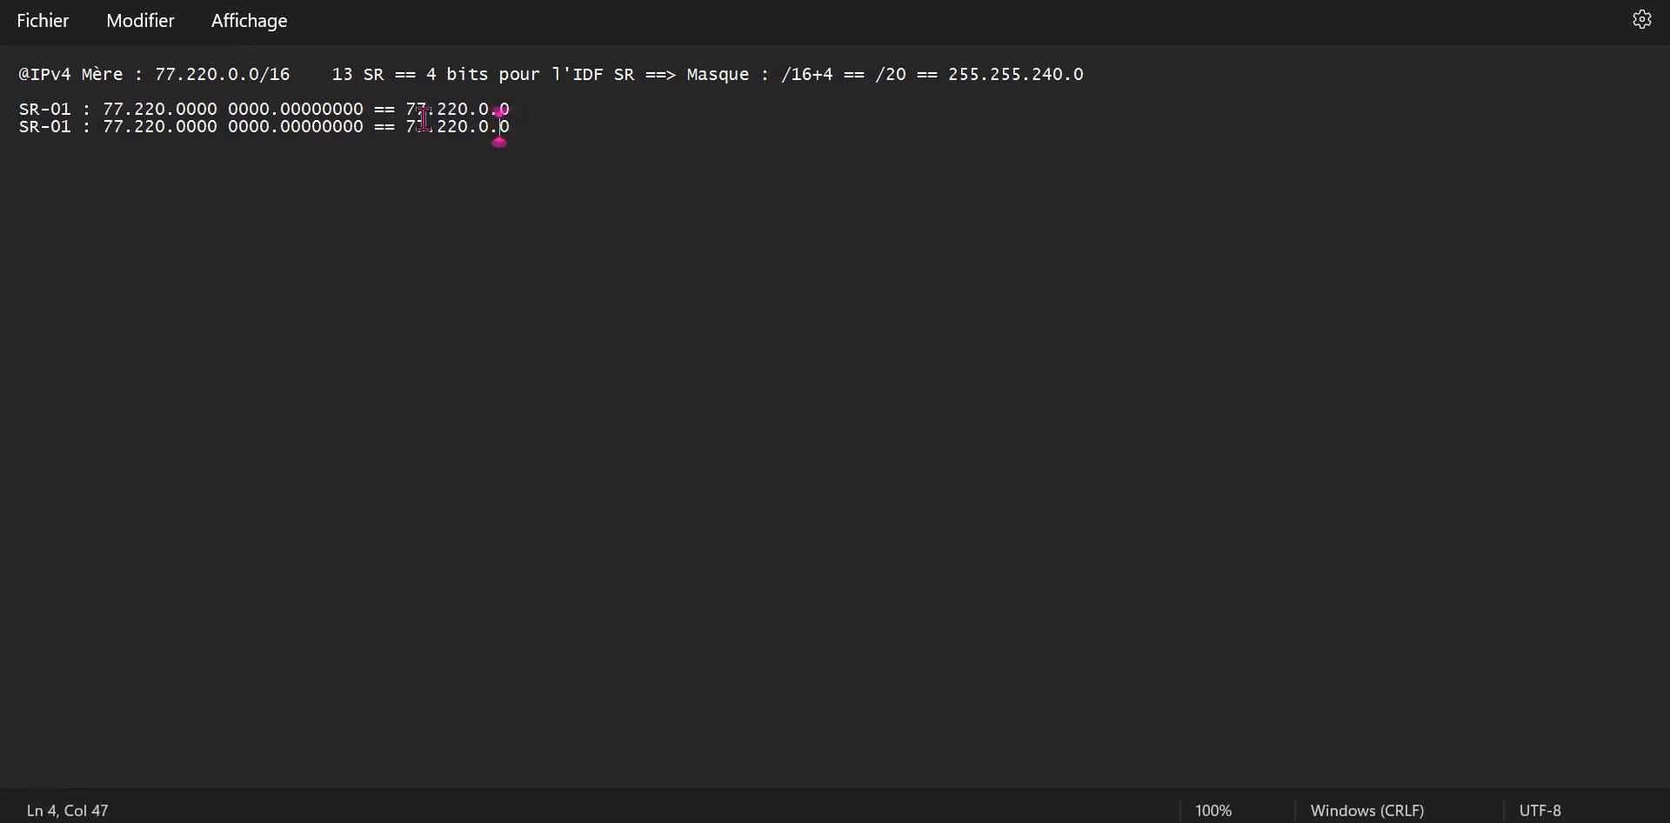
key(ctrl+Left)
key(ctrl+Left)
key(ctrl+Left)
key(ctrl+Left)
key(ctrl+Left)
key(ctrl+Left)
key(ctrl+Left)
key(ctrl+Left)
key(ctrl+Left)
key(Delete)
text(2)
- Change the subnet bits of the SR-02 line's binary third octet to 0001
key(ctrl+Right)
key(ctrl+Right)
key(ctrl+Right)
key(ctrl+Right)
key(ctrl+Right)
key(ctrl+Right)
key(ctrl+Right)
key(Right)
key(Right)
key(Left)
key(Left)
key(Left)
key(BackSpace)
text(1)
- Set the third octet of the SR-02 line's decimal address to 16, giving 77.220.16.0
key(Right)
key(Right)
key(Right)
key(Right)
key(Right)
key(Right)
key(Right)
key(Right)
key(Right)
key(Right)
key(Right)
key(Right)
key(Right)
key(Right)
key(Right)
key(Right)
key(Right)
key(Right)
key(Right)
key(Right)
key(Right)
text(1)
key(Delete)
text(6)
- Insert another copy of the SR-01 line on a new line below SR-02
key(Right)
key(Right)
key(Return)
key(ctrl+v)
- Change the label of the newly copied line below SR-02 to "SR-03"
key(Left)
key(Left)
key(Left)
key(Left)
key(Left)
key(Left)
key(Left)
key(Left)
key(Left)
key(Left)
key(Left)
key(Left)
key(Left)
key(Left)
key(Left)
key(Left)
key(Left)
key(Left)
key(Left)
key(Left)
key(Left)
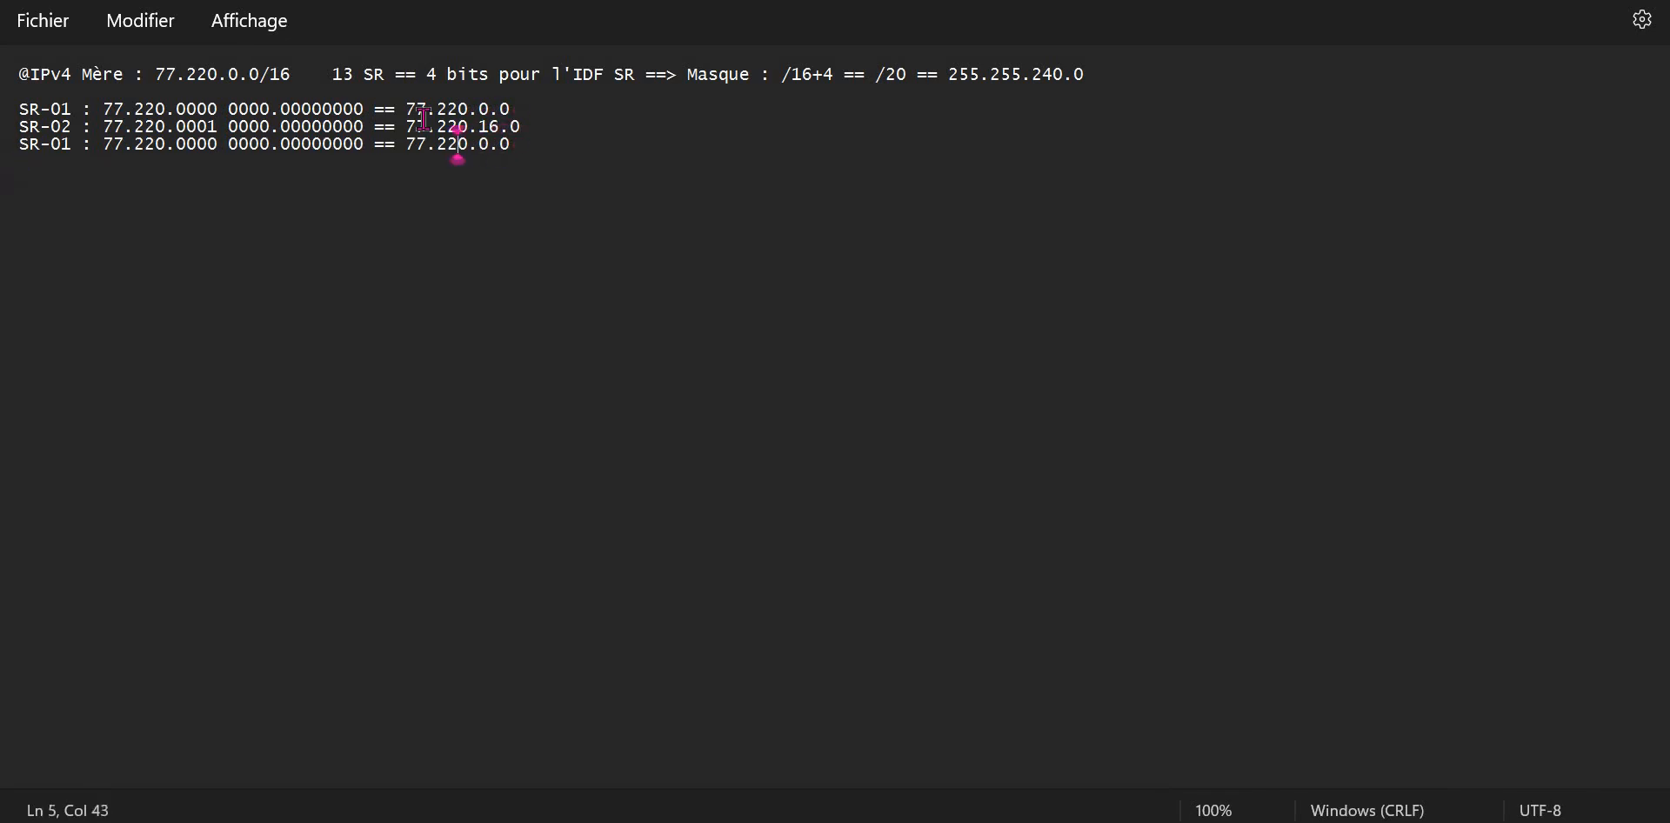
key(BackSpace)
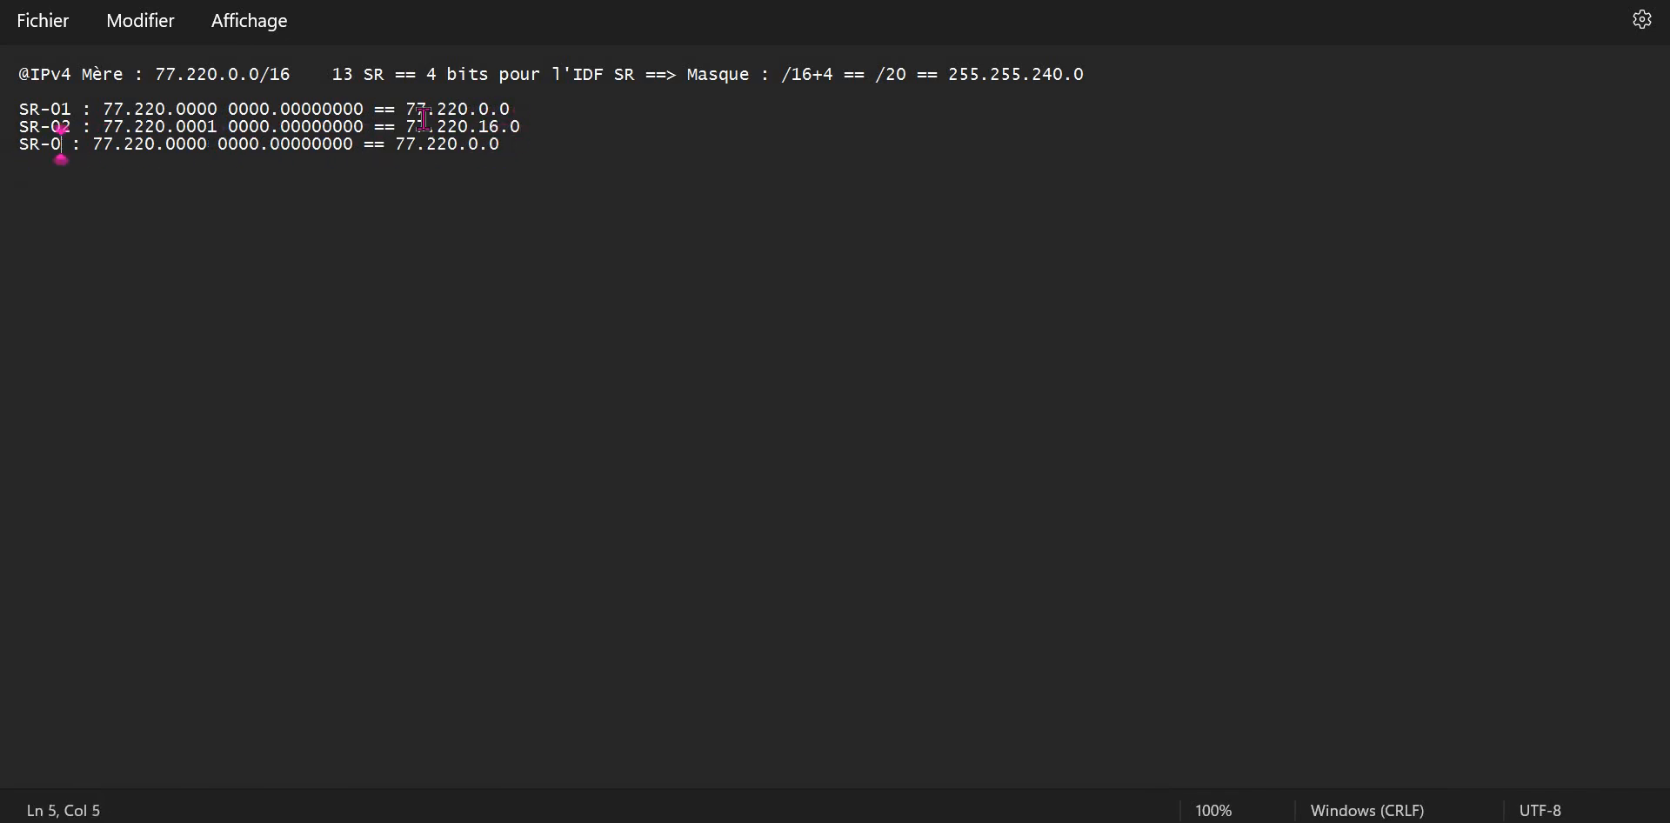
text(3)
- Change the subnet bits of the SR-03 line's binary third octet to 0010
key(Right)
key(Right)
key(Right)
key(Right)
key(Right)
key(Right)
key(Right)
key(Right)
key(Right)
key(Right)
key(Right)
key(Right)
key(Right)
key(Left)
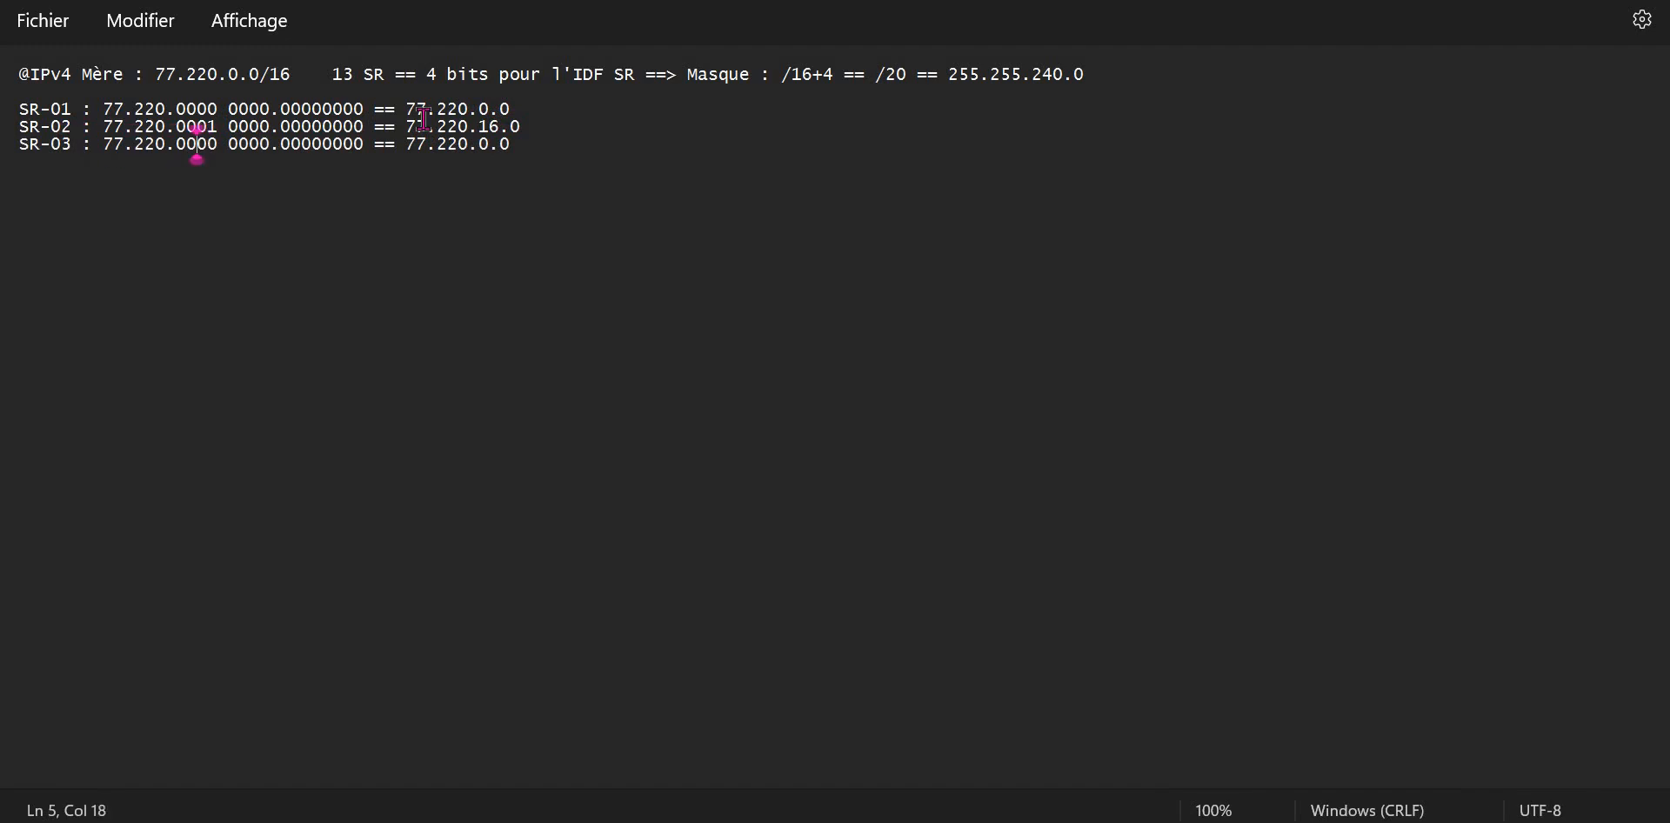
key(Right)
key(Right)
key(BackSpace)
text(1)
key(BackSpace)
key(BackSpace)
text(10)
- Set the third octet of the SR-03 line's decimal address to 32, giving 77.220.32.0
key(Right)
key(Right)
key(Right)
key(Right)
key(Right)
key(Right)
key(Right)
key(Right)
key(Right)
key(Right)
key(Right)
key(Right)
key(Right)
key(Right)
key(Right)
key(Right)
key(Right)
key(Right)
key(Right)
key(Right)
key(BackSpace)
text(32)
key(Right)
key(Right)
- Insert a copy of the SR-01 line on a new line below SR-03 and change its label to "SR-04"
key(Return)
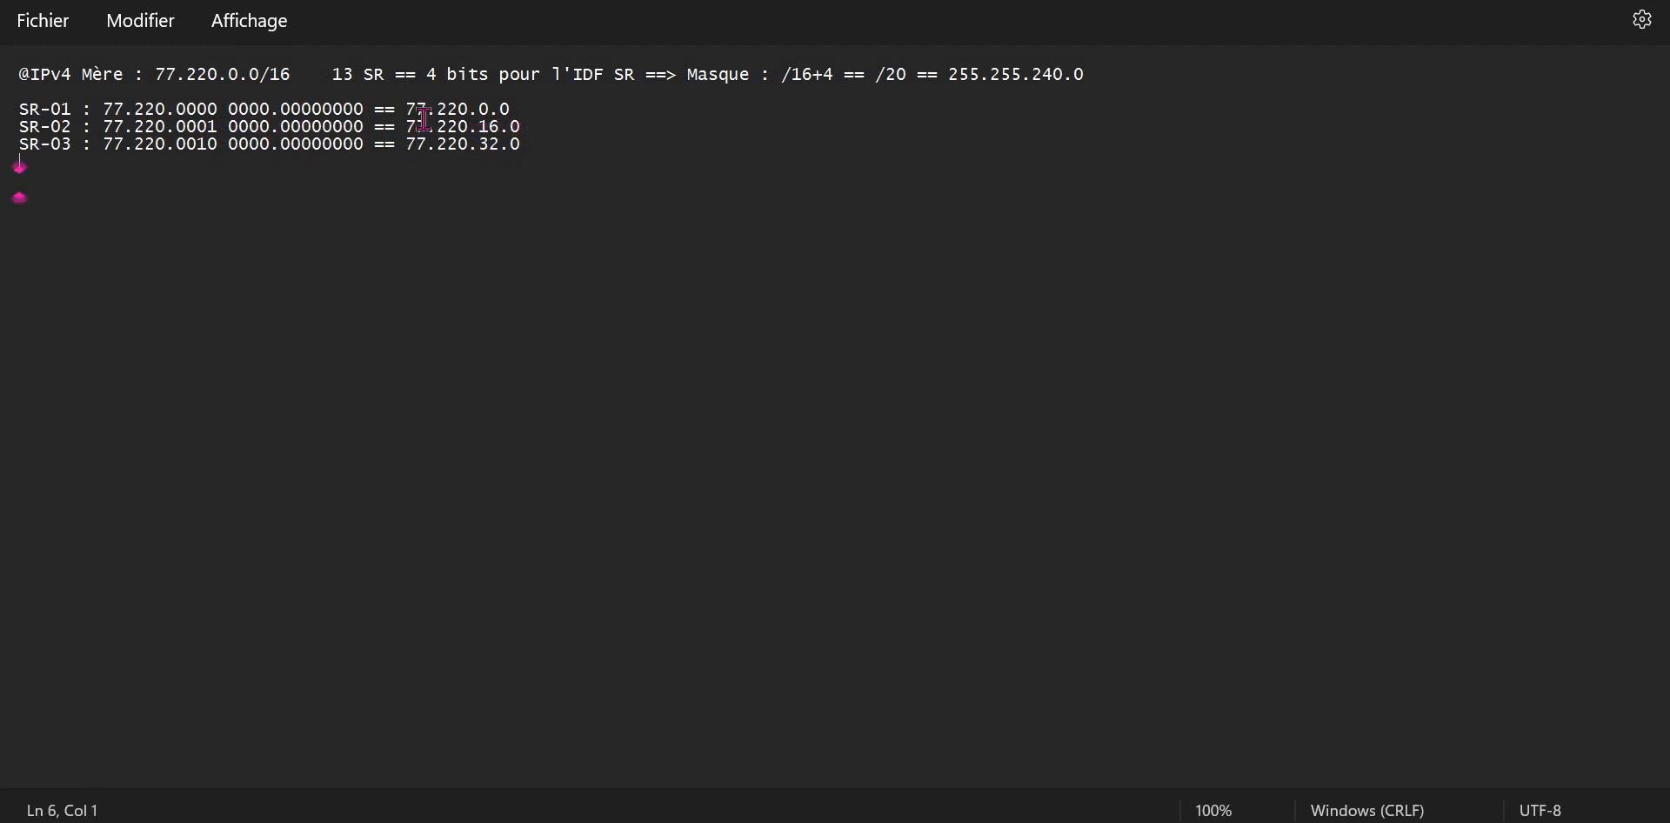
key(ctrl+v)
key(Left)
key(Left)
key(Left)
key(Left)
key(Left)
key(Left)
key(Left)
key(Left)
key(Left)
key(Left)
key(Left)
key(Left)
key(Left)
key(Left)
key(Left)
key(Left)
key(Left)
key(Left)
key(Left)
key(Left)
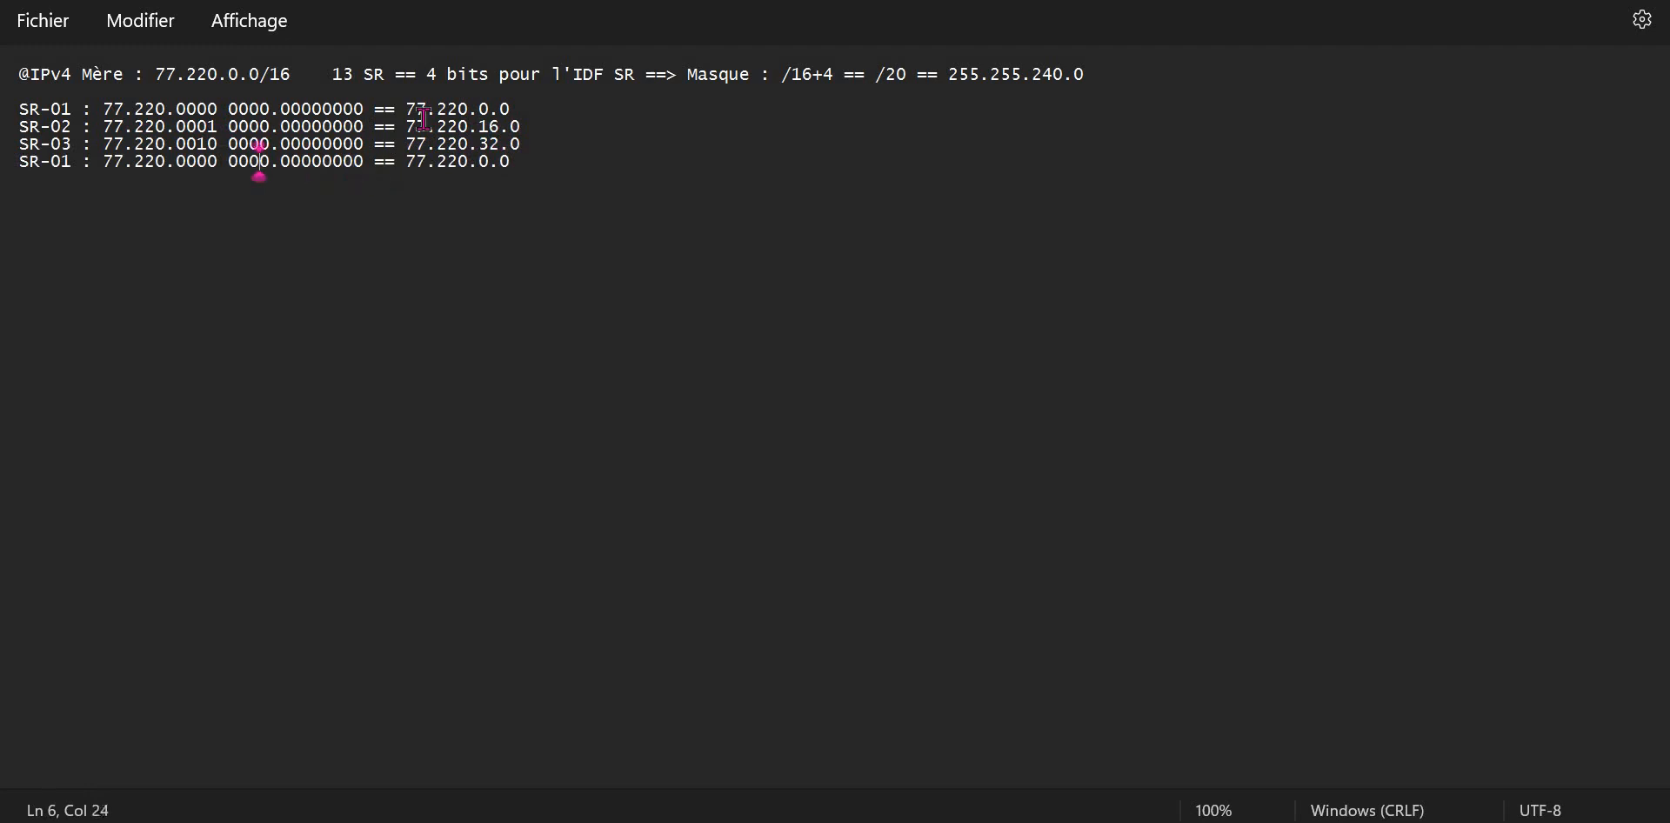
key(Left)
key(BackSpace)
text(4)
- Change the subnet bits in the SR-04 line's binary third octet to 0011
key(Right)
key(Right)
key(Right)
key(Right)
key(Right)
key(Right)
key(Right)
key(Right)
key(Right)
key(Right)
key(Right)
key(Right)
key(Right)
key(Right)
key(BackSpace)
key(BackSpace)
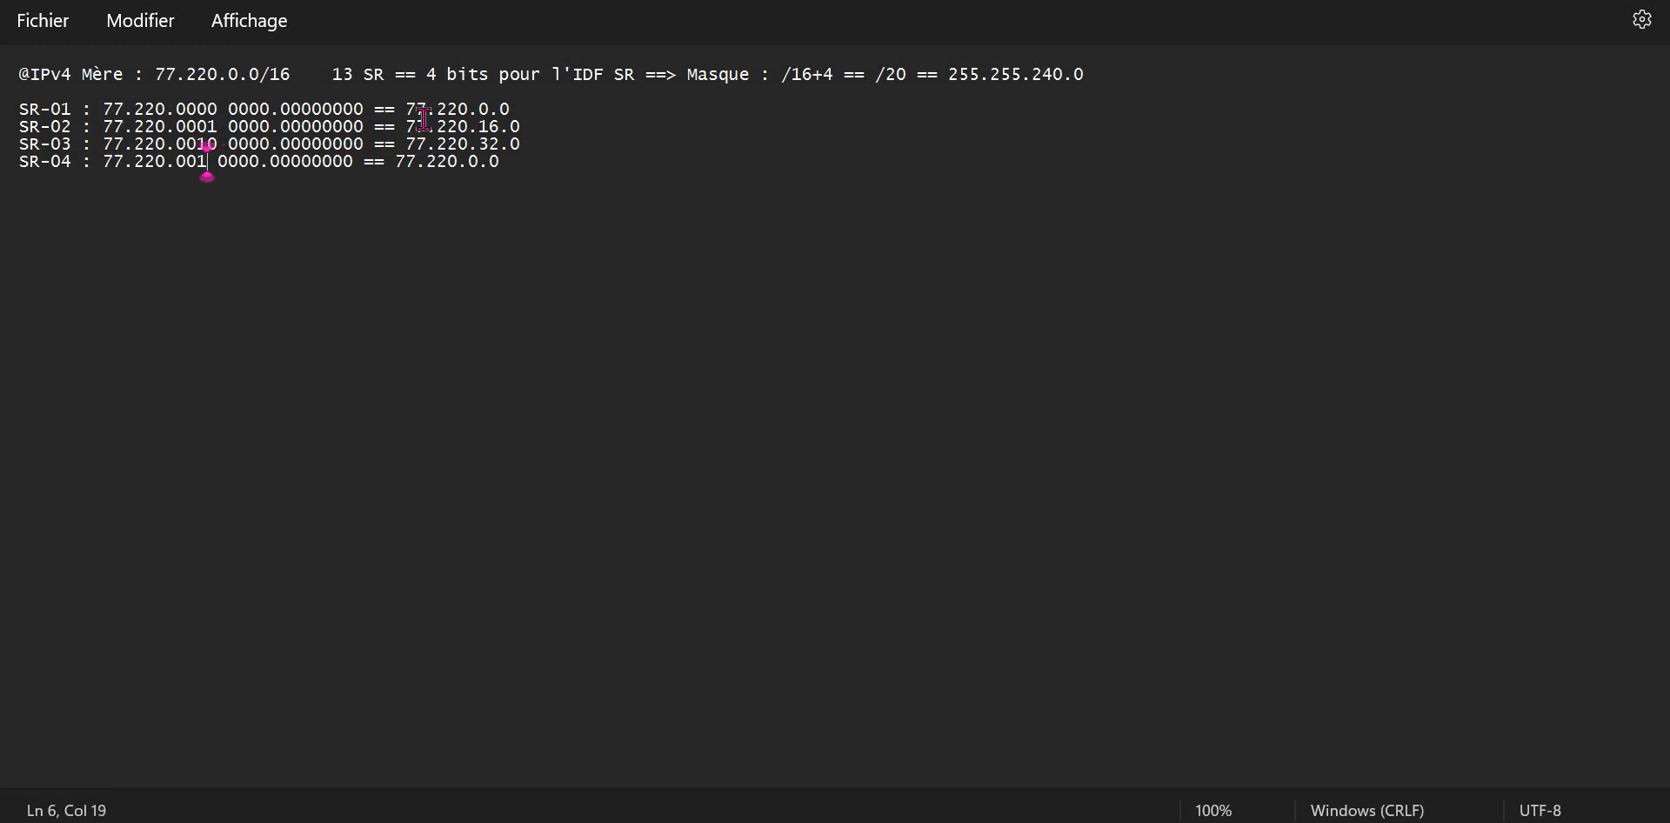
text(11)
- Set the third octet of the SR-04 line's decimal address to 48, giving 77.220.48.0
key(Right)
key(Right)
key(Right)
key(Right)
key(Right)
key(Right)
key(Right)
key(Right)
key(Right)
key(Right)
key(Right)
key(Right)
key(Right)
key(Right)
key(Right)
key(Right)
key(Right)
key(Right)
key(Right)
key(Right)
key(Right)
key(Right)
key(Right)
key(Right)
key(Right)
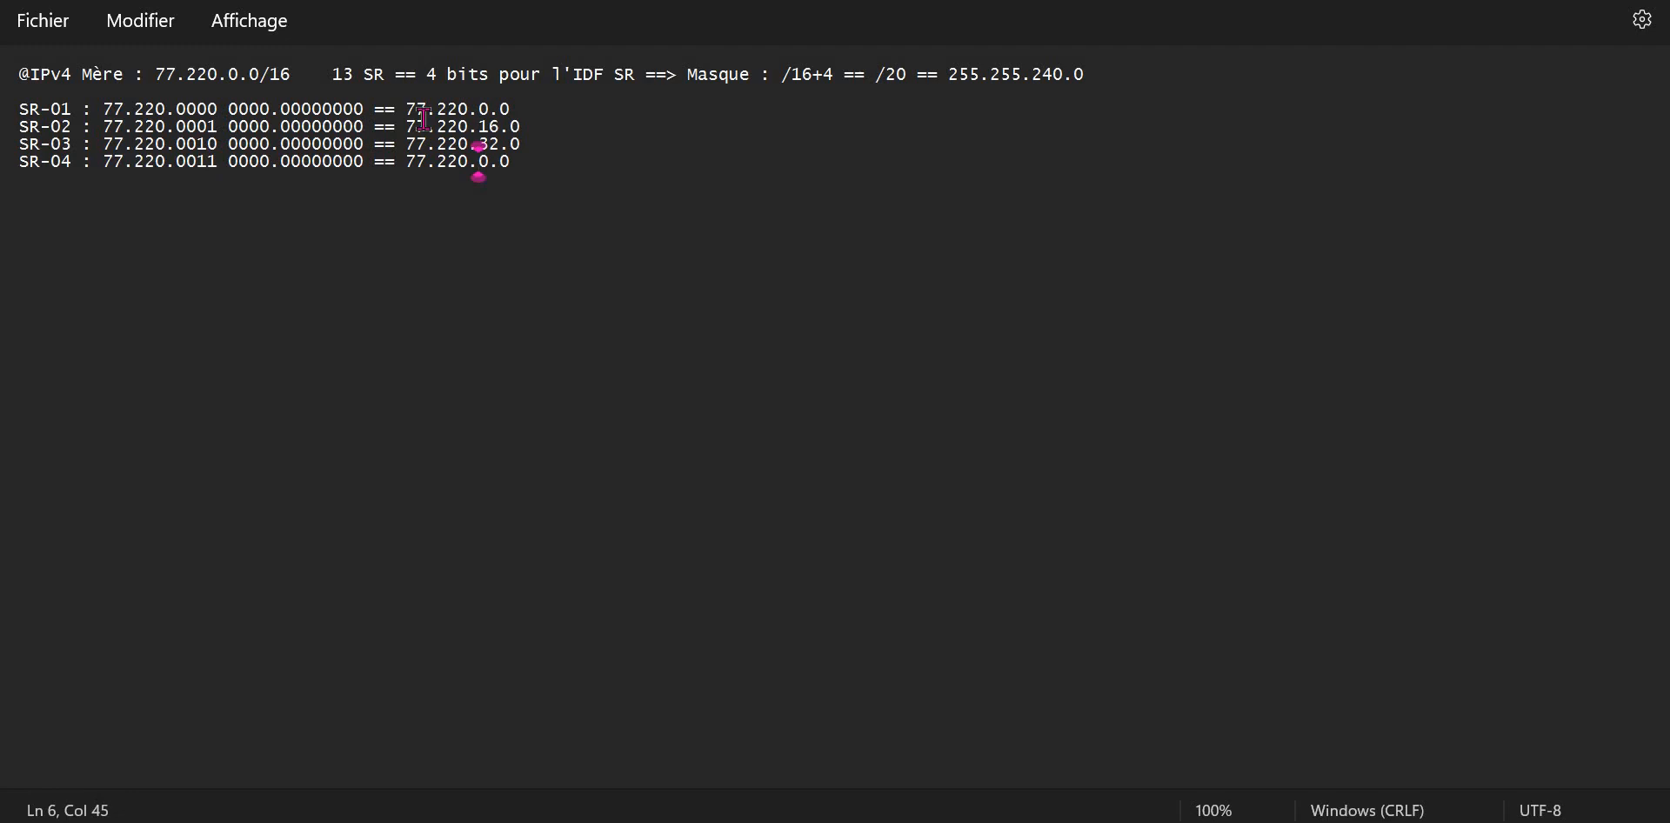
key(Right)
key(Right)
key(Left)
key(Left)
key(Delete)
text(48)
key(Right)
key(Right)
- Insert another copy of the SR-01 line on a new line below SR-04
key(Return)
key(ctrl+v)
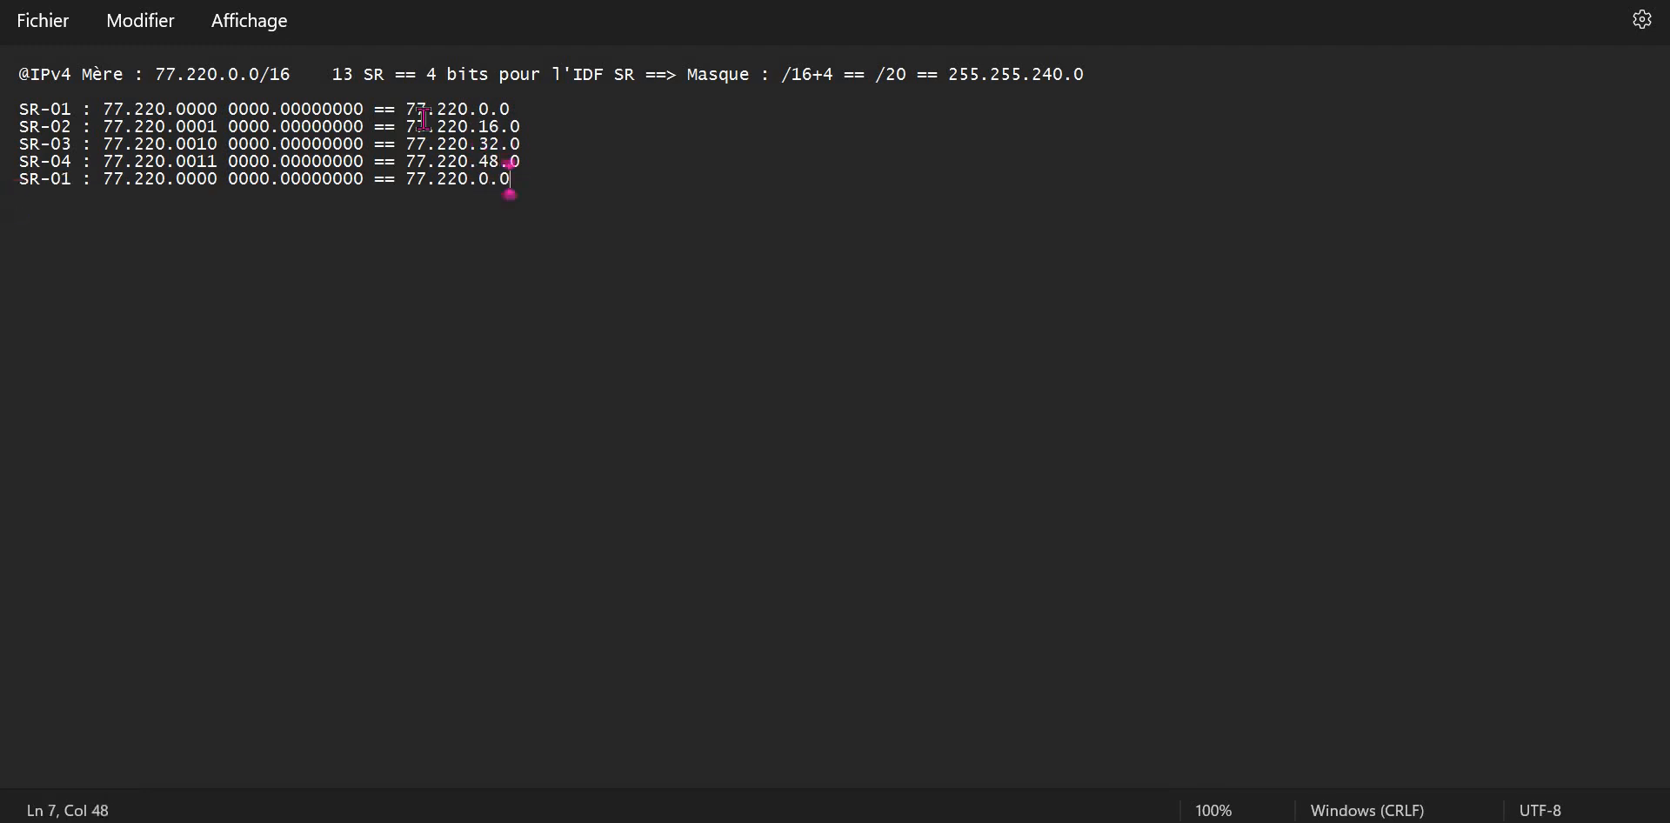
- Change the label of the copied SR-01 line below SR-04 to "SR-05"
key(Left)
key(Left)
key(Left)
key(Left)
key(Left)
key(Left)
key(Left)
key(Left)
key(Left)
key(Left)
key(Left)
key(Left)
key(Left)
key(Left)
key(Left)
key(Left)
key(Left)
key(Left)
key(Left)
key(Left)
key(Left)
key(Left)
key(Left)
key(Left)
key(Left)
key(Left)
key(Left)
key(Left)
key(Left)
key(Left)
key(Left)
key(Left)
key(Left)
key(Left)
key(Left)
key(Left)
key(BackSpace)
text(5)
- Change the subnet bits in the SR-05 line's binary third octet to 0100
key(Right)
key(Right)
key(Right)
key(Right)
key(Right)
key(Right)
key(Right)
key(Right)
key(Right)
key(Right)
key(Right)
key(Right)
key(Right)
key(Right)
key(BackSpace)
key(BackSpace)
text(11)
key(BackSpace)
key(BackSpace)
key(BackSpace)
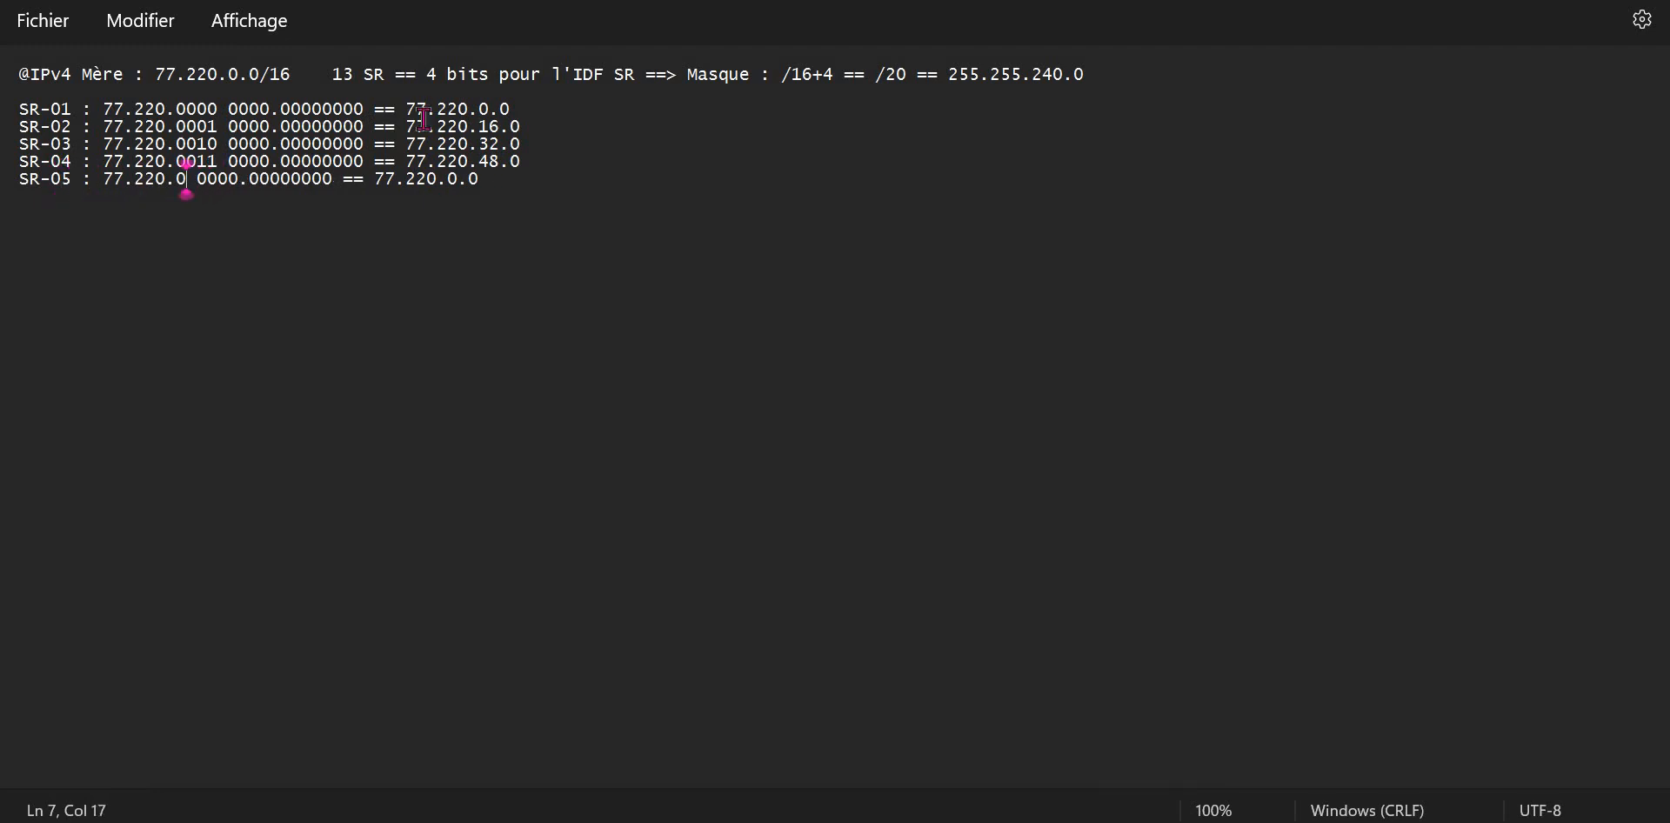
text(100)
- Set the third octet of the SR-05 line's decimal address to 64, giving 77.220.64.0
key(Right)
key(Right)
key(Right)
key(Right)
key(Right)
key(Right)
key(Right)
key(Right)
key(Right)
key(Right)
key(Right)
key(Right)
key(Right)
key(Right)
key(Right)
key(Right)
key(Right)
key(Right)
key(Right)
key(Right)
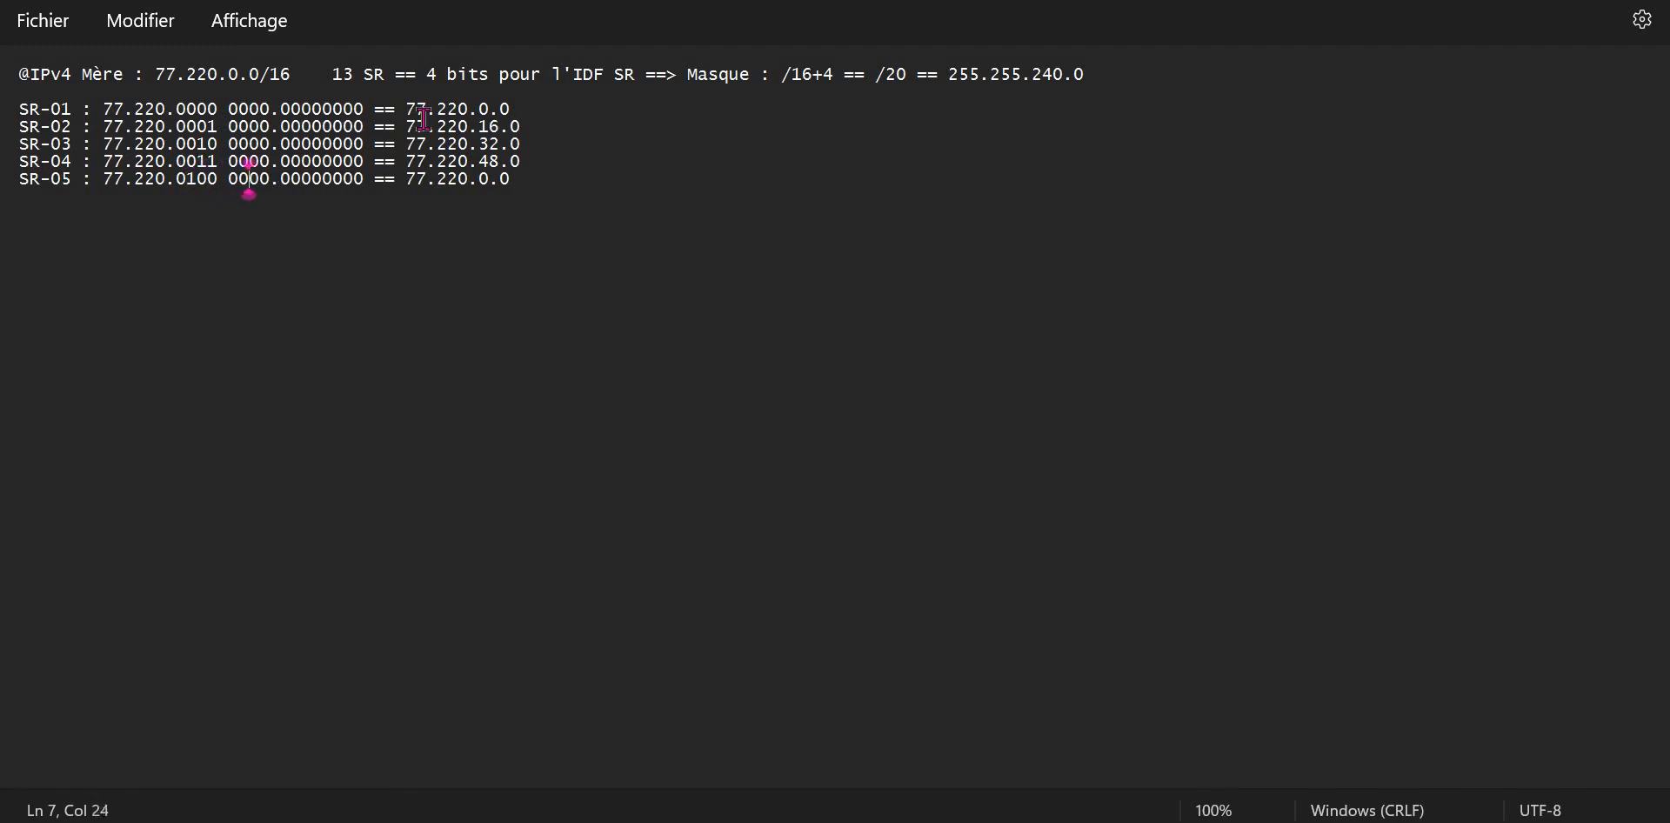
key(BackSpace)
key(BackSpace)
text(64.)
key(Right)
- Insert a copy of the SR-01 line on a new line below SR-05 and change its label to "SR-06"
key(Return)
key(ctrl+v)
key(Left)
key(Left)
key(Left)
key(Left)
key(Left)
key(Left)
key(Left)
key(Left)
key(Left)
key(Left)
key(Left)
key(Left)
key(Left)
key(Left)
key(Left)
key(Left)
key(Left)
key(Left)
key(Left)
key(Left)
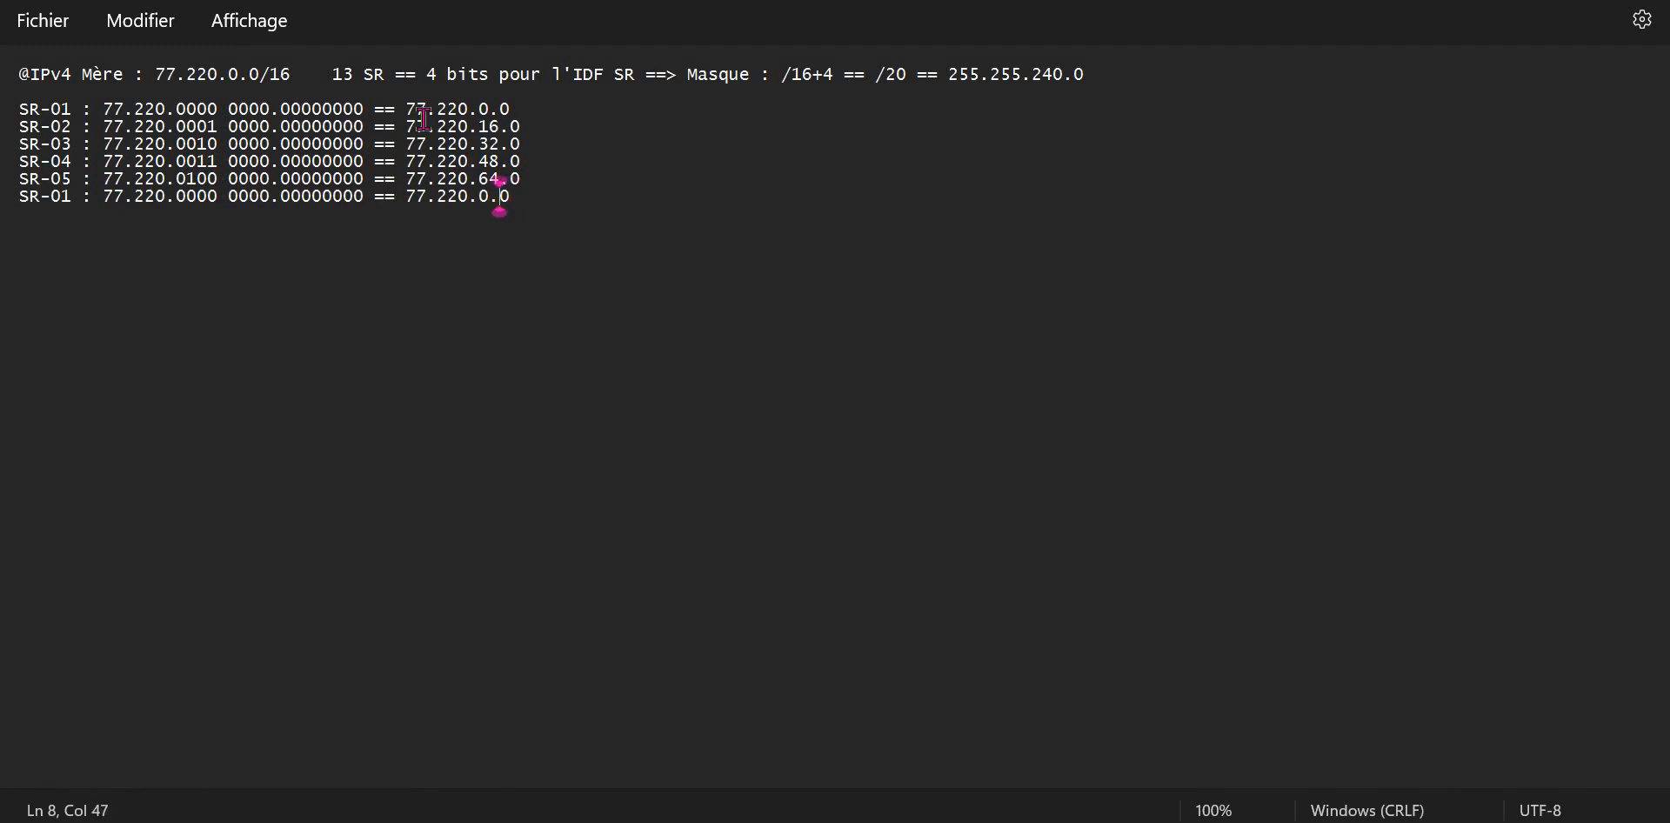
key(Left)
key(Left)
key(Left)
key(Left)
key(BackSpace)
text(6)
- Change the subnet bits in the SR-06 line's binary third octet to 0101
key(Right)
key(Right)
key(Right)
key(Right)
key(Right)
key(Right)
key(Right)
key(Right)
key(Right)
key(Right)
key(Right)
key(Right)
key(Right)
key(Right)
key(BackSpace)
key(BackSpace)
key(BackSpace)
text(101)
- Set the third octet of the SR-06 line's decimal address to 80, giving 77.220.80.0
key(Right)
key(Right)
key(Right)
key(Right)
key(Right)
key(Right)
key(Right)
key(Right)
key(Right)
key(Right)
key(Right)
key(Right)
key(Right)
key(Right)
key(Right)
key(Right)
key(Right)
key(Right)
key(Right)
key(Right)
key(BackSpace)
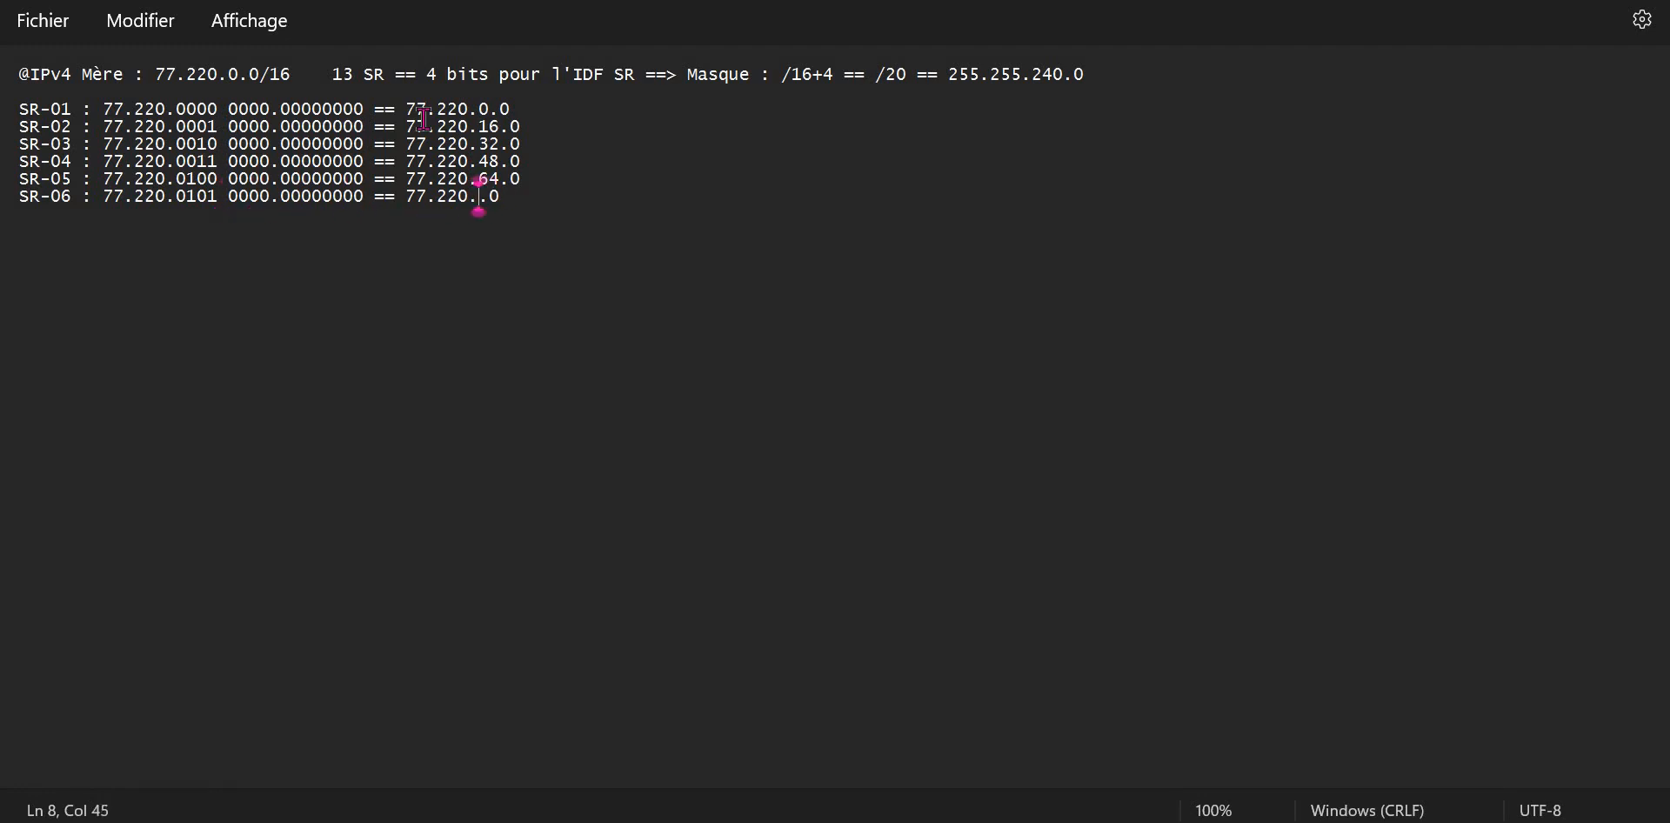
text(80)
- Insert a copy of the SR-01 line on a new line below SR-06 and change its label to "SR-07"
key(Down)
text(SR-01 : 77.220.0000 0000.00000000 == 77.220.0.0)
key(Left)
key(Left)
key(Left)
key(Left)
key(Left)
key(Left)
key(Left)
key(Left)
key(Left)
key(Left)
key(Left)
key(Left)
key(Left)
key(Left)
key(Left)
key(Left)
key(Left)
key(Left)
key(Left)
key(Left)
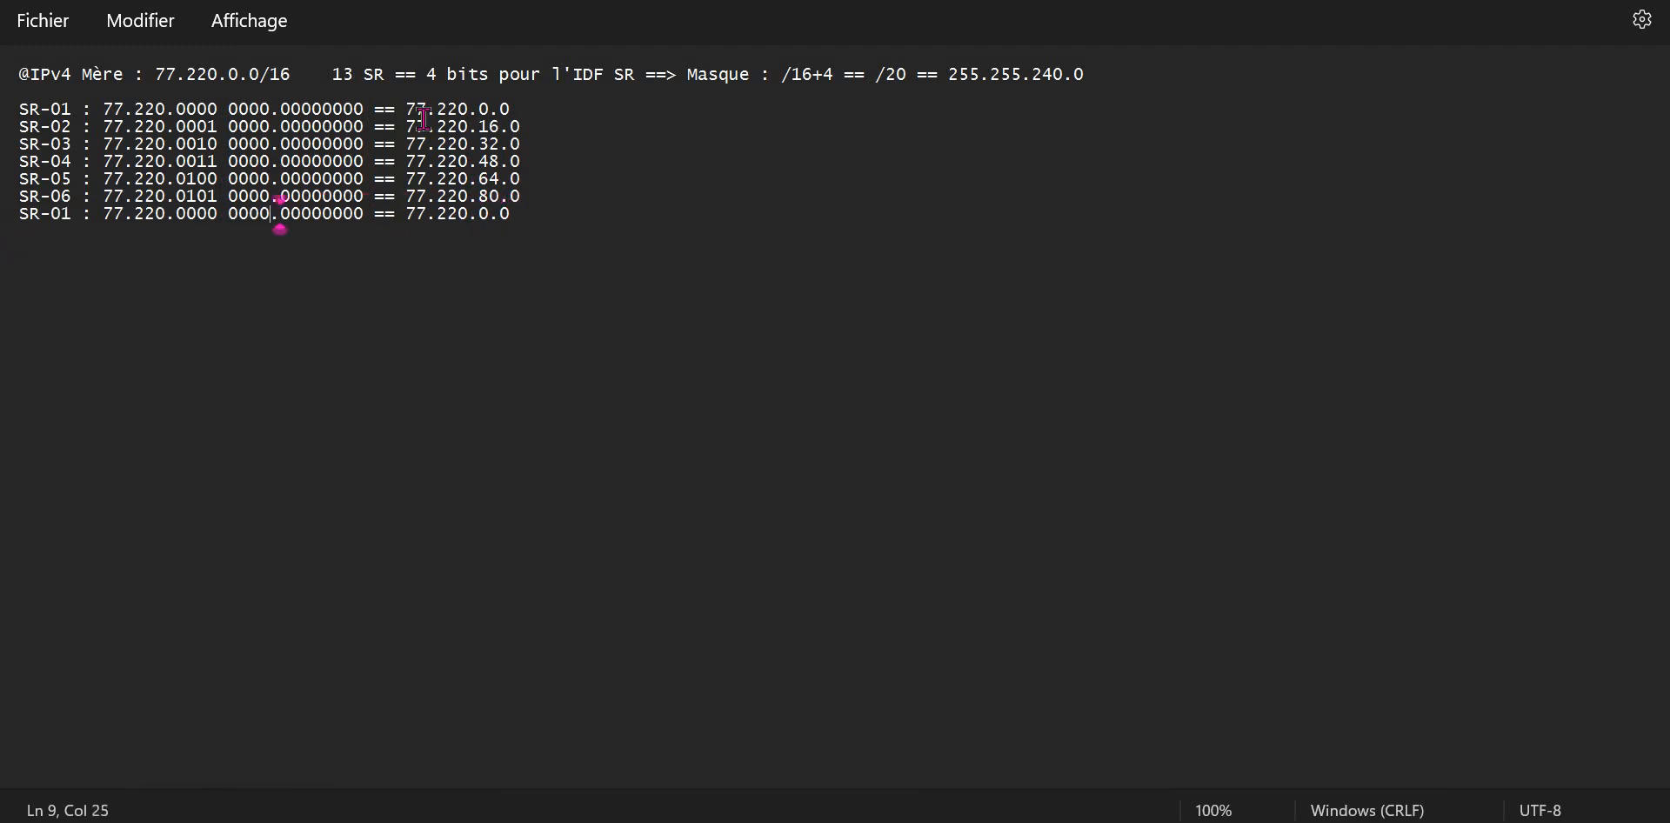
key(Left)
key(Left)
key(Left)
key(BackSpace)
text(7)
- Change the subnet bits in the SR-07 line's binary third octet to 0110
key(Right)
key(Right)
key(Right)
key(Right)
key(Right)
key(Right)
key(Right)
key(Right)
key(Right)
key(Right)
key(Right)
text(1)
key(Delete)
text(1)
key(Delete)
- Set the third octet of the SR-07 line's decimal address to 96, giving 77.220.96.0
key(Right)
key(Right)
key(Right)
key(Right)
key(Right)
key(Right)
key(Right)
key(Right)
key(Right)
key(Right)
key(Right)
key(Right)
key(Right)
key(Right)
key(Right)
key(Right)
key(Right)
key(Right)
key(Right)
key(Right)
key(Right)
key(Right)
key(Right)
key(Right)
key(Right)
key(Right)
key(BackSpace)
text(96)
- Insert a copy of the SR-01 line on a new line below SR-07 and change its label to "SR-08"
key(Right)
key(Right)
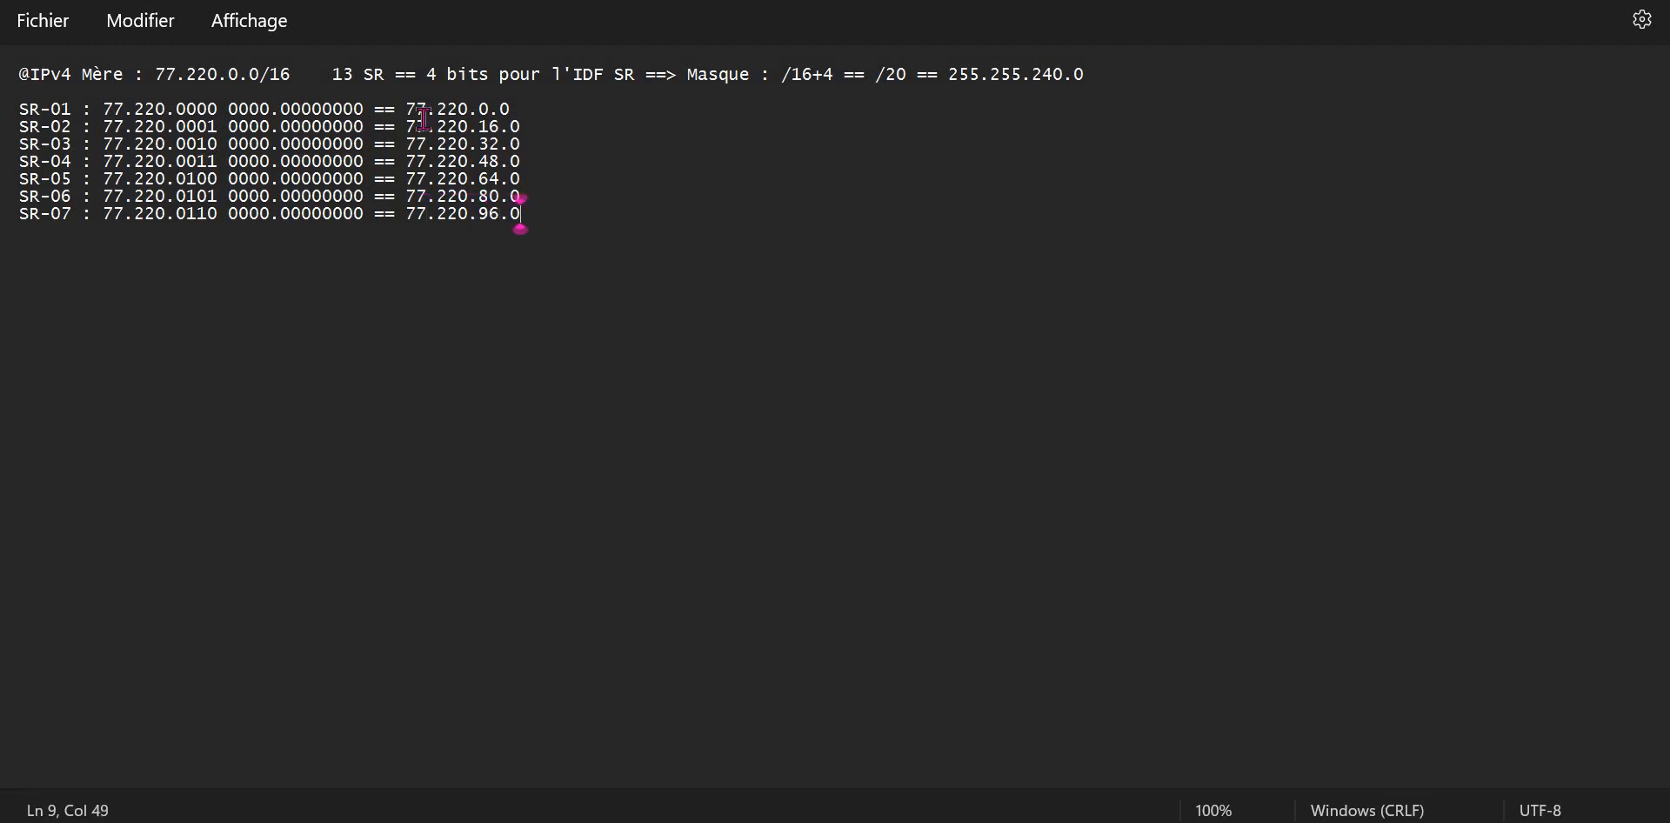
key(Return)
text(SR-01 : 77.220.0000 0000.00000000 == 77.220.0.0)
key(Left)
key(Left)
key(Left)
key(Left)
key(Left)
key(Left)
key(Left)
key(Left)
key(Left)
key(Left)
key(Left)
key(Left)
key(Left)
key(Left)
key(Left)
key(Left)
key(Left)
key(Left)
key(Left)
key(Left)
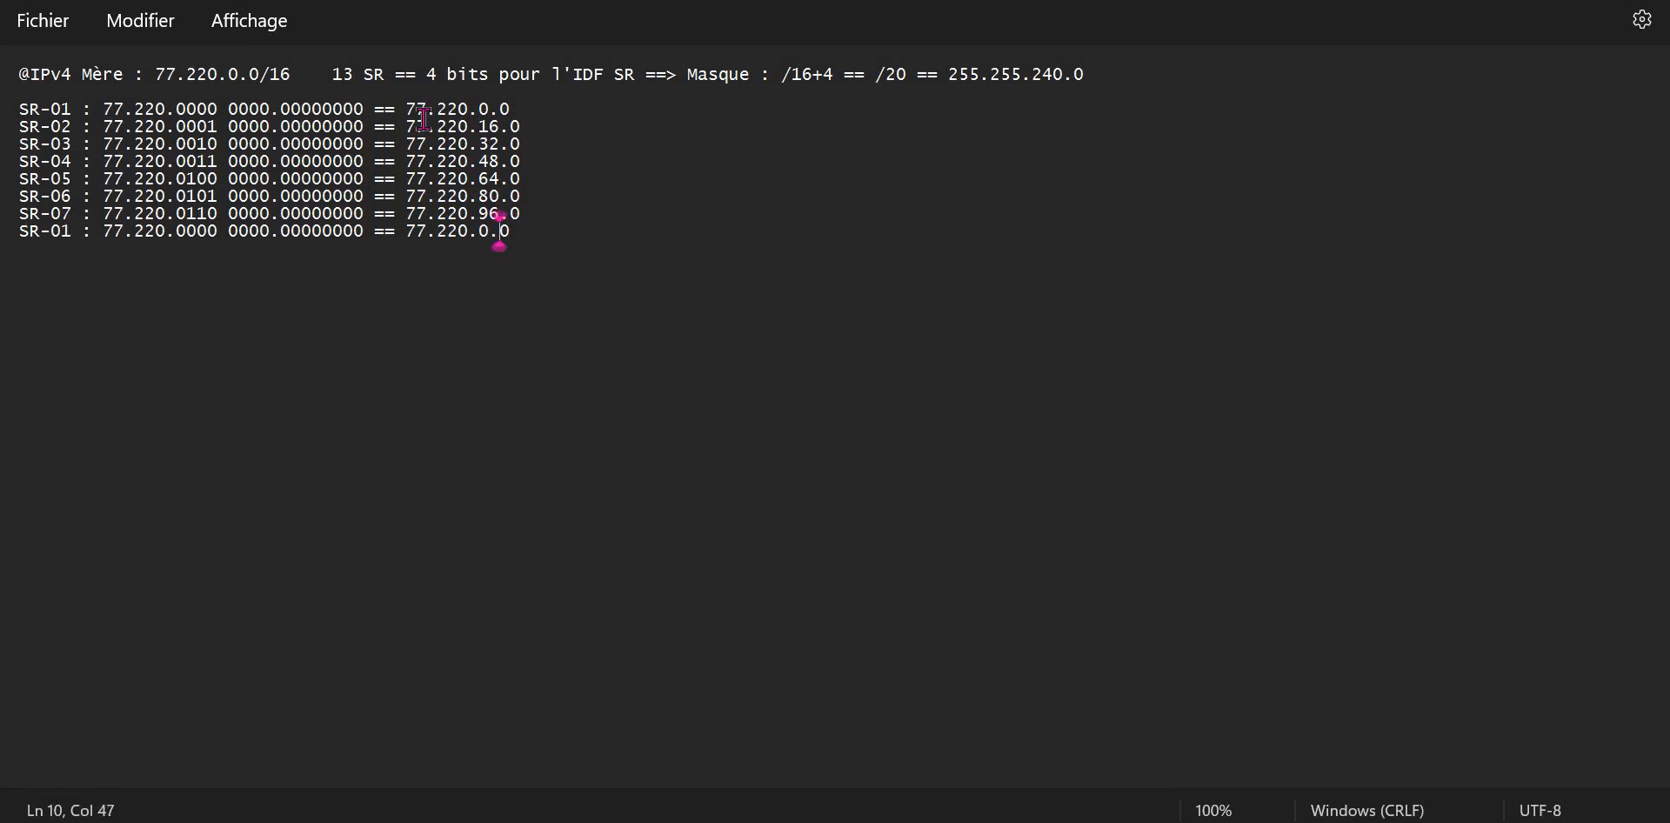
key(Left)
key(Left)
key(Left)
key(Left)
key(Left)
key(Left)
key(Left)
key(Left)
key(Left)
key(Left)
key(Left)
key(Left)
key(Left)
key(BackSpace)
text(8)
- Change the subnet bits in the SR-08 line's binary third octet to 0111
key(Right)
key(Right)
key(Right)
key(Right)
key(Right)
key(Right)
key(Right)
key(Right)
key(Right)
key(Right)
key(Right)
key(Right)
key(BackSpace)
text(1)
key(Right)
key(Right)
key(BackSpace)
key(BackSpace)
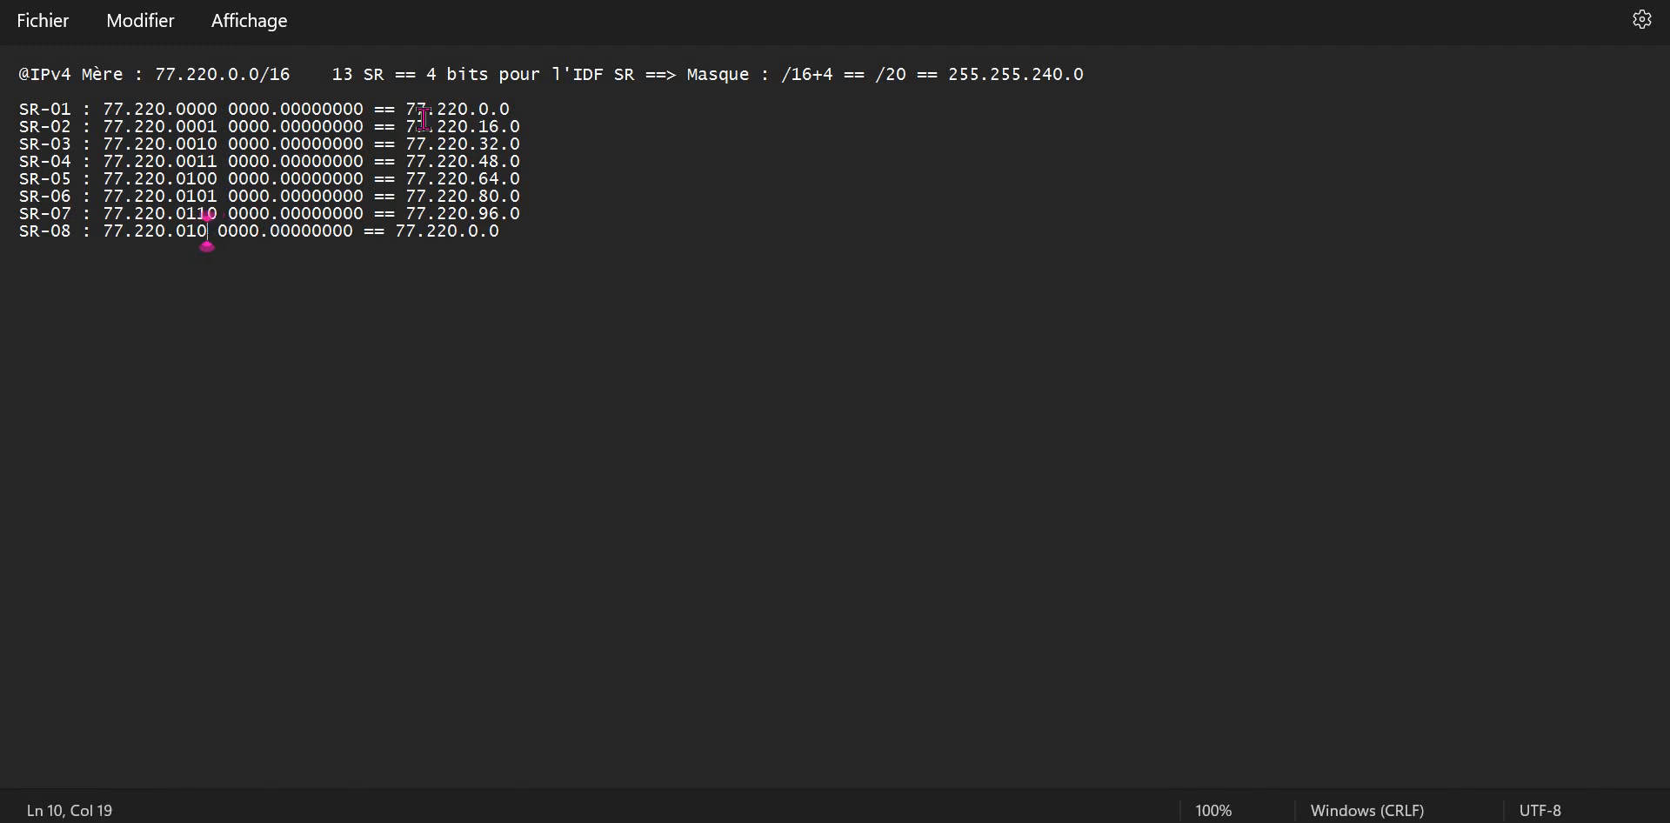
text(11)
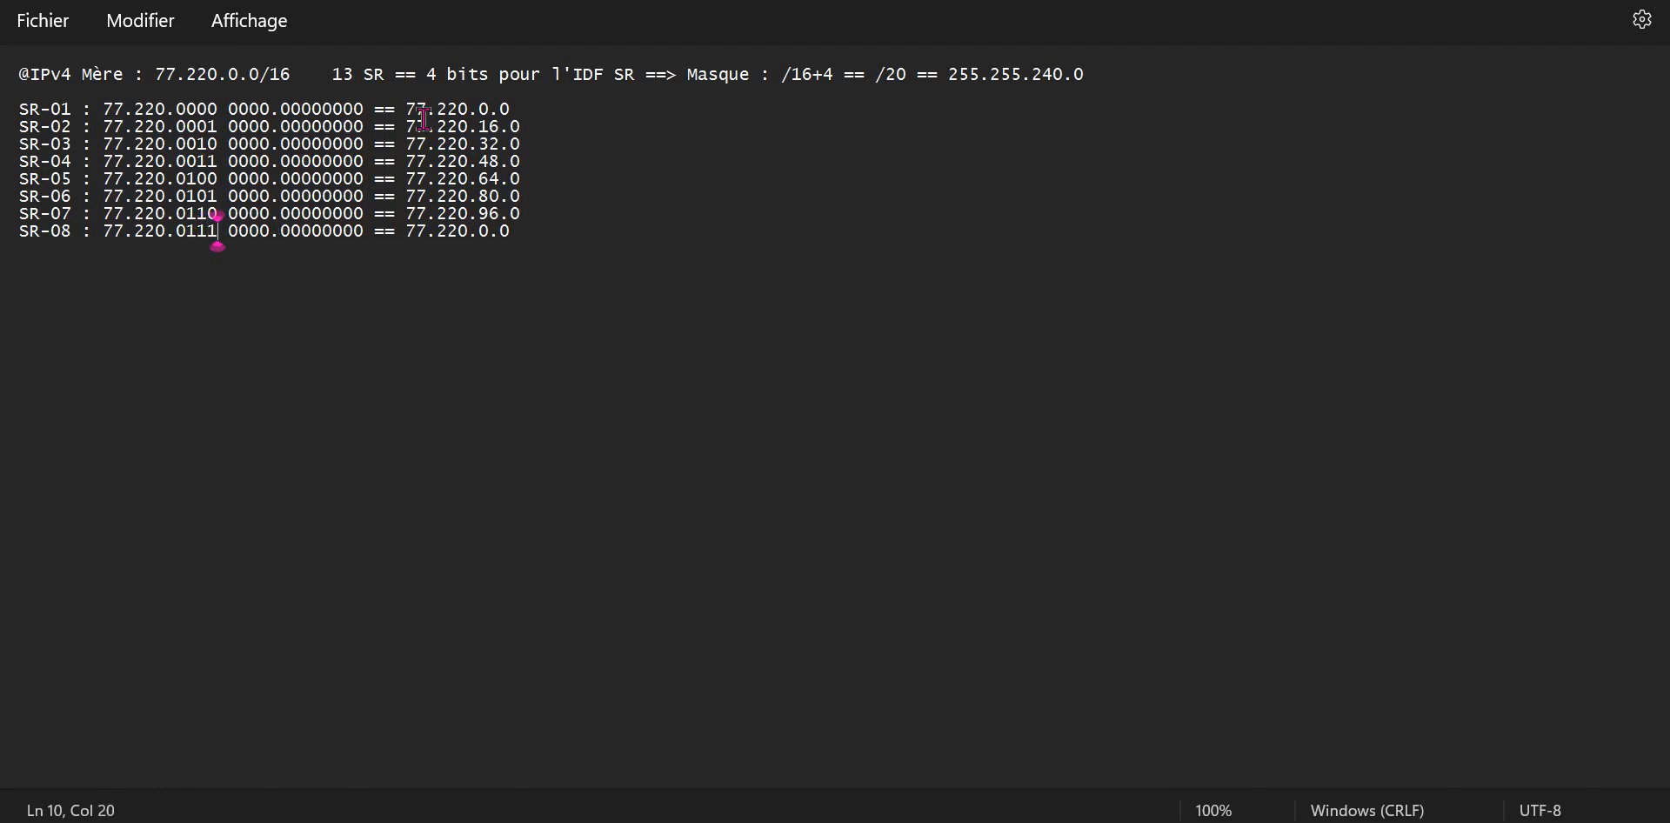
- Set the third octet of the SR-08 line's decimal address to 112, giving 77.220.112.0
key(Right)
key(Right)
key(Right)
key(Right)
key(Right)
key(Right)
key(Right)
key(Right)
key(Right)
key(Right)
key(Right)
key(Right)
key(Right)
key(Right)
key(Right)
key(Right)
key(Right)
key(Right)
key(Right)
key(Right)
key(BackSpace)
text(112)
key(Right)
key(Right)
- Insert a copy of the SR-01 line on a new line below SR-08 and change its label to "SR-09"
key(Return)
text(SR-01 : 77.220.0000 0000.00000000 == 77.220.0.0)
key(ctrl+Left)
key(ctrl+Left)
key(ctrl+Left)
key(ctrl+Left)
key(ctrl+Left)
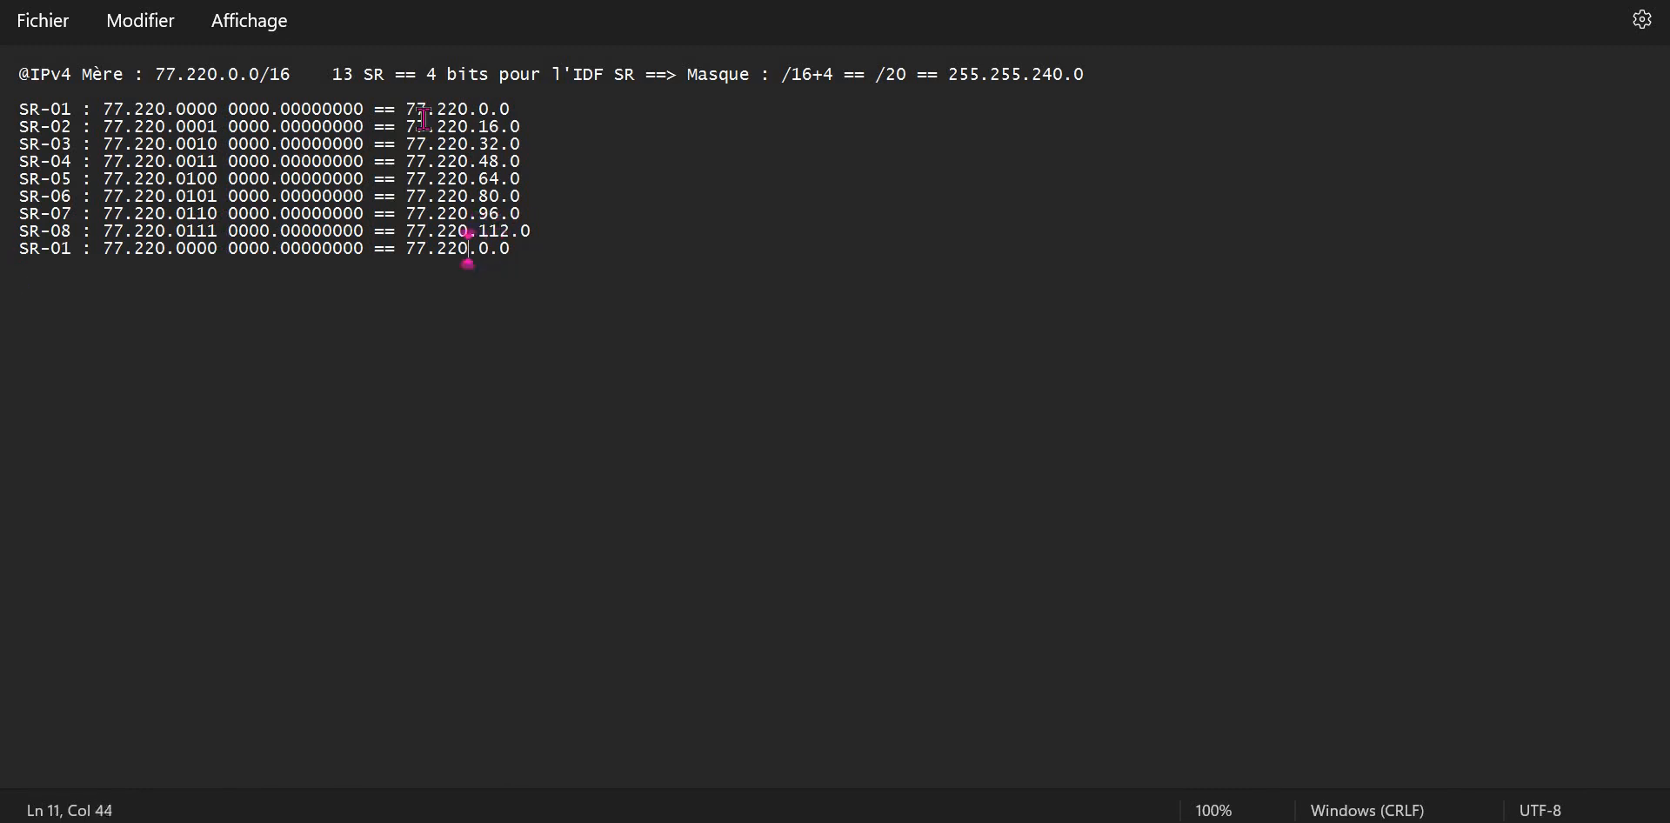
key(Left)
key(Left)
key(Left)
key(Left)
key(Left)
key(Left)
key(BackSpace)
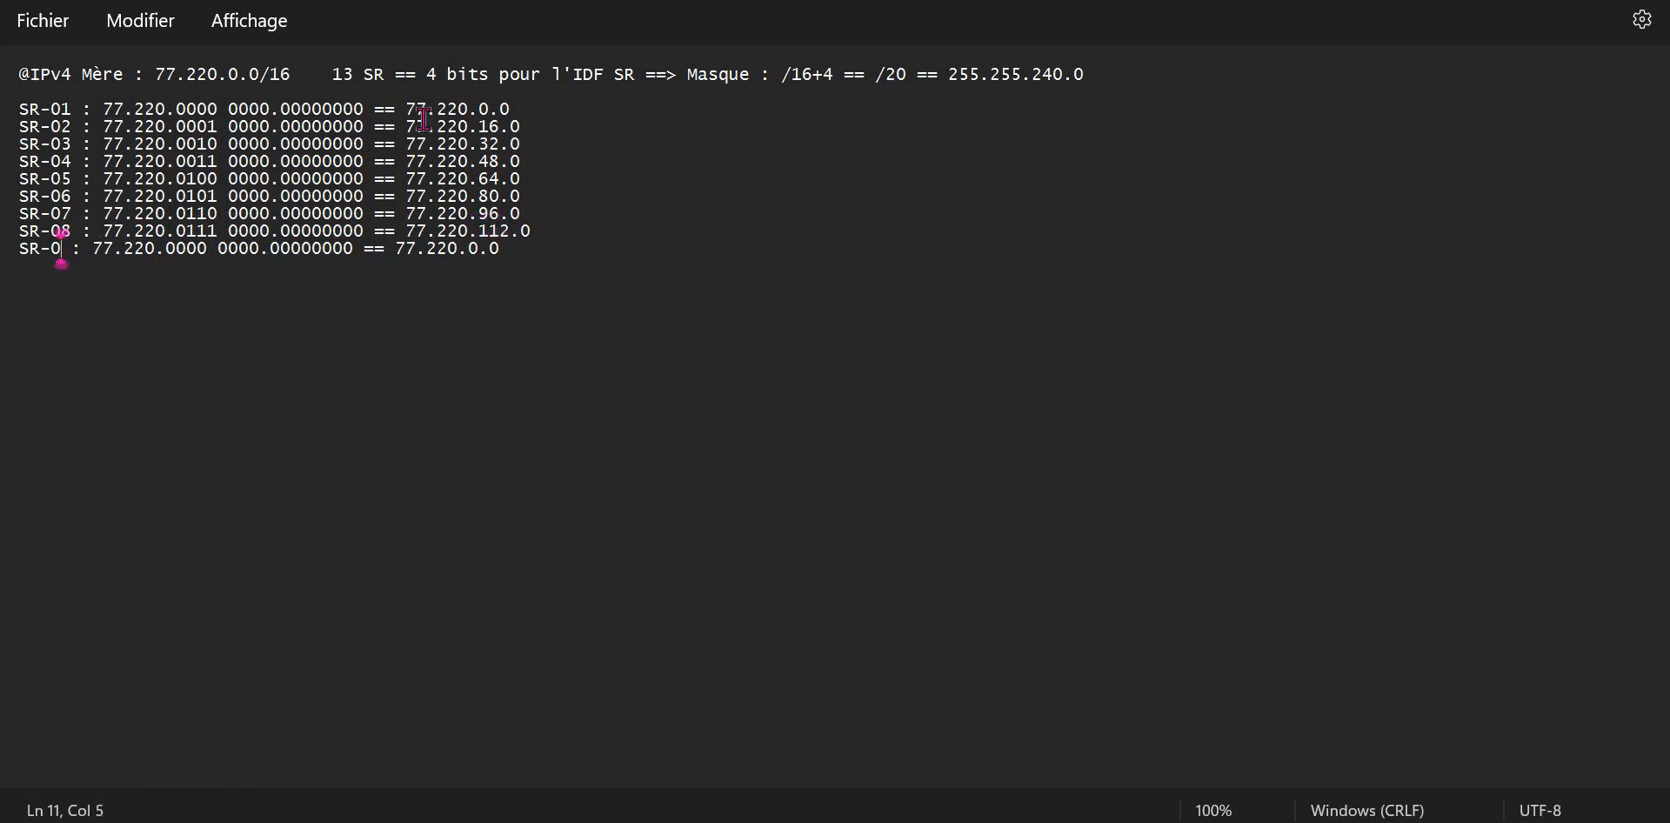
text(9)
- Change the subnet bits in the SR-09 line's binary third octet to 1000
key(Right)
key(Right)
key(Right)
key(Right)
key(Right)
key(Right)
key(Right)
key(Right)
key(Right)
key(Right)
key(Right)
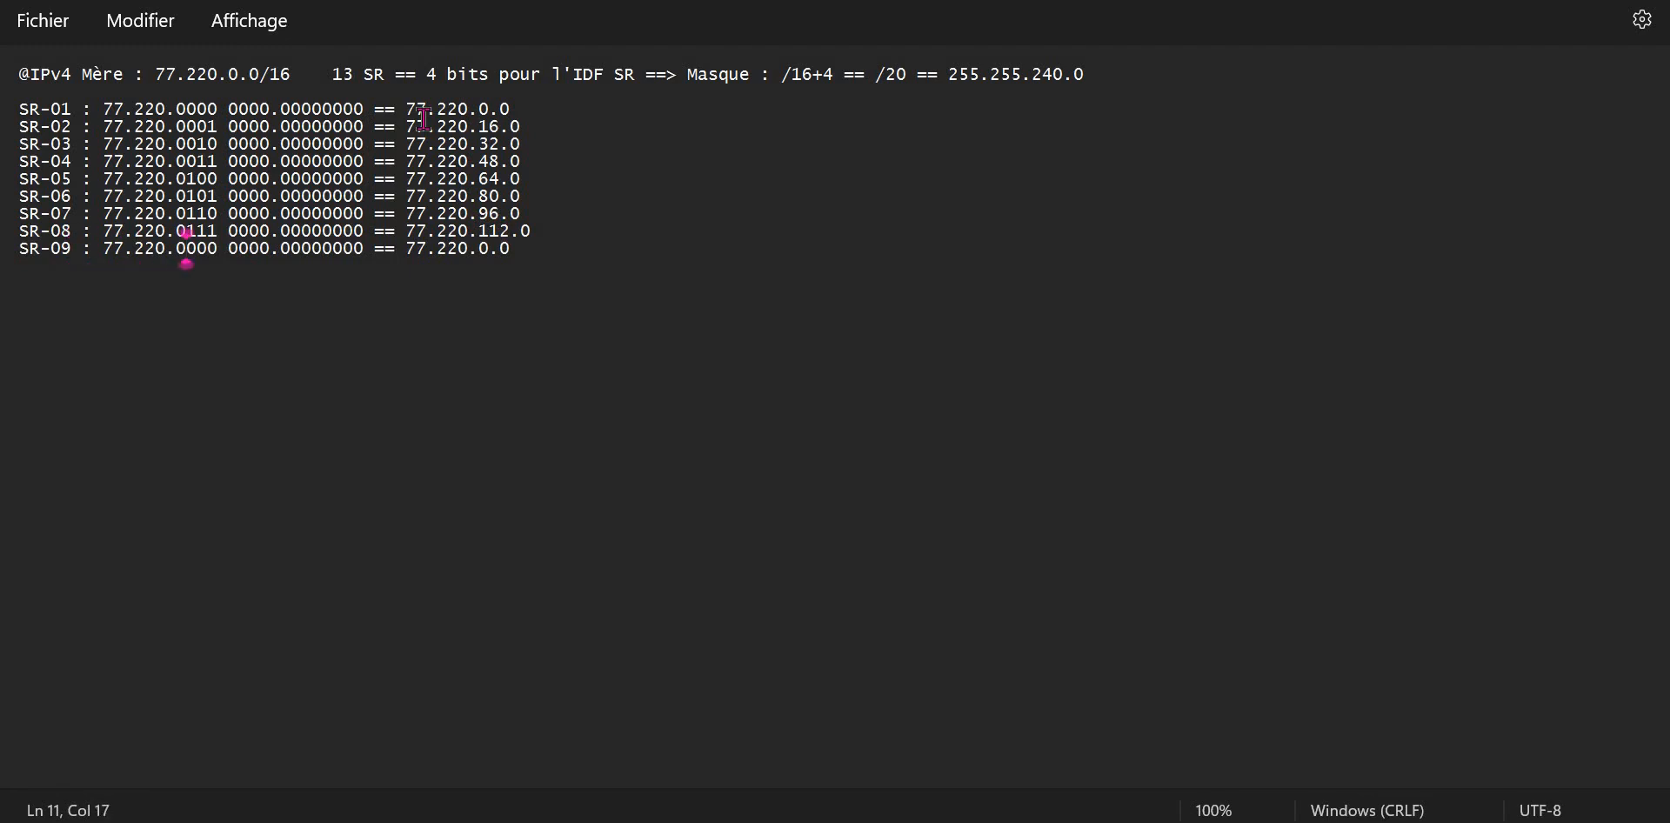
key(Right)
key(Left)
- Set the third octet of the SR-09 line's decimal address to 128, giving 77.220.128.0
key(Right)
key(Right)
key(Right)
key(Right)
key(Right)
key(Right)
key(Right)
key(Right)
key(Right)
key(Right)
key(Right)
key(Right)
key(Right)
key(Right)
key(Right)
key(Right)
key(Right)
key(Right)
key(Right)
key(Right)
key(Right)
key(Right)
key(Right)
key(Right)
key(Right)
key(Right)
key(Right)
key(Right)
key(Right)
key(BackSpace)
text(12)
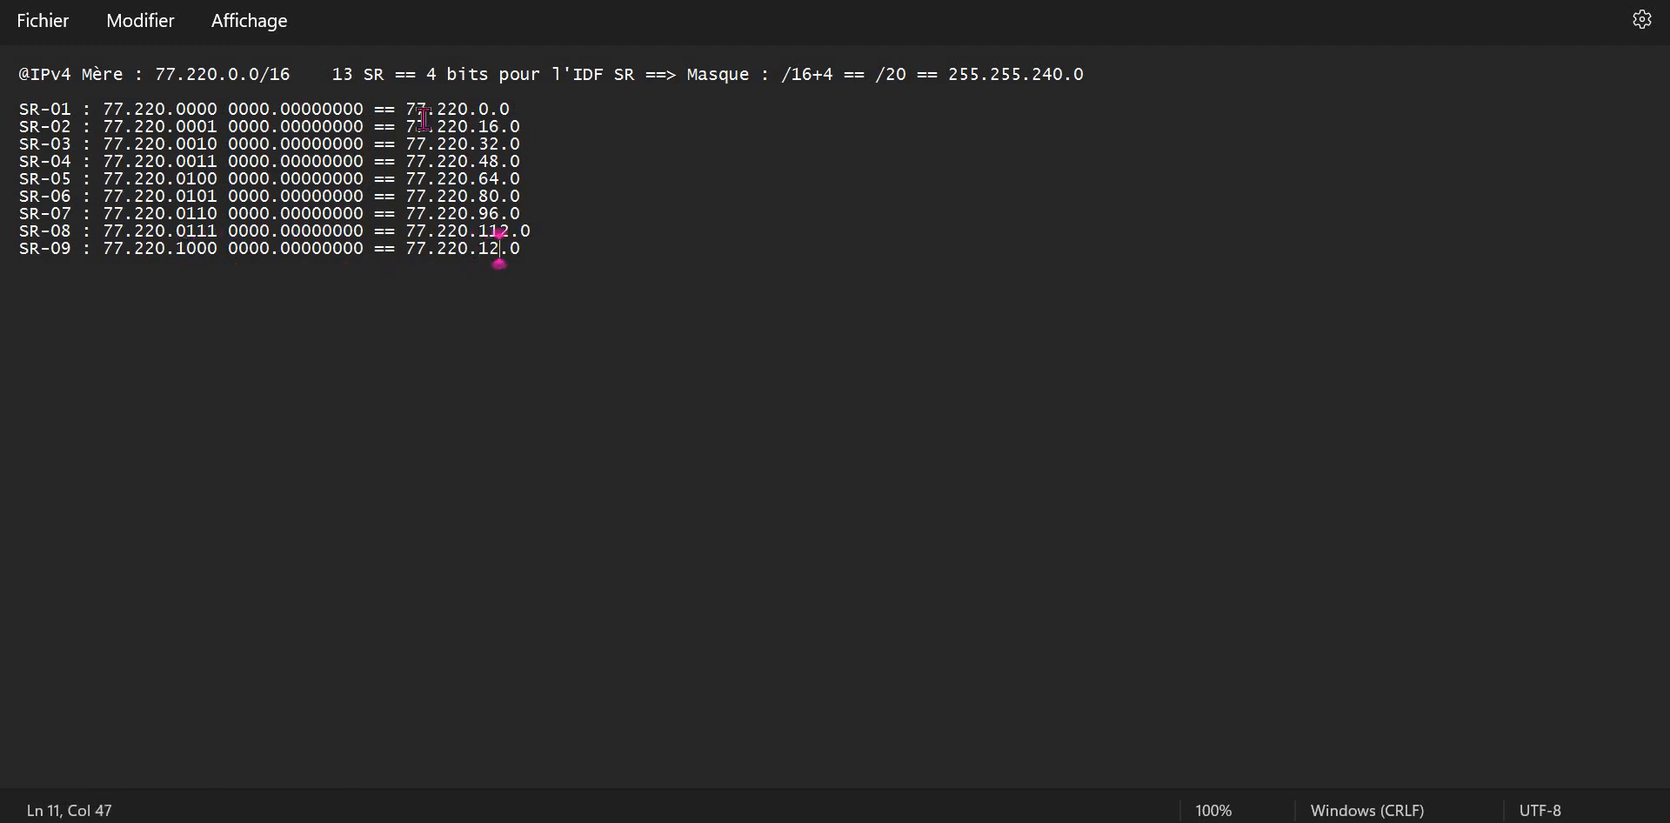
text(8)
- Insert a copy of the SR-01 line on a new line below SR-09 and change its label to "SR-10"
key(End)
key(Return)
text(SR-01 : 77.220.0000 0000.00000000 == 77.220.0.0)
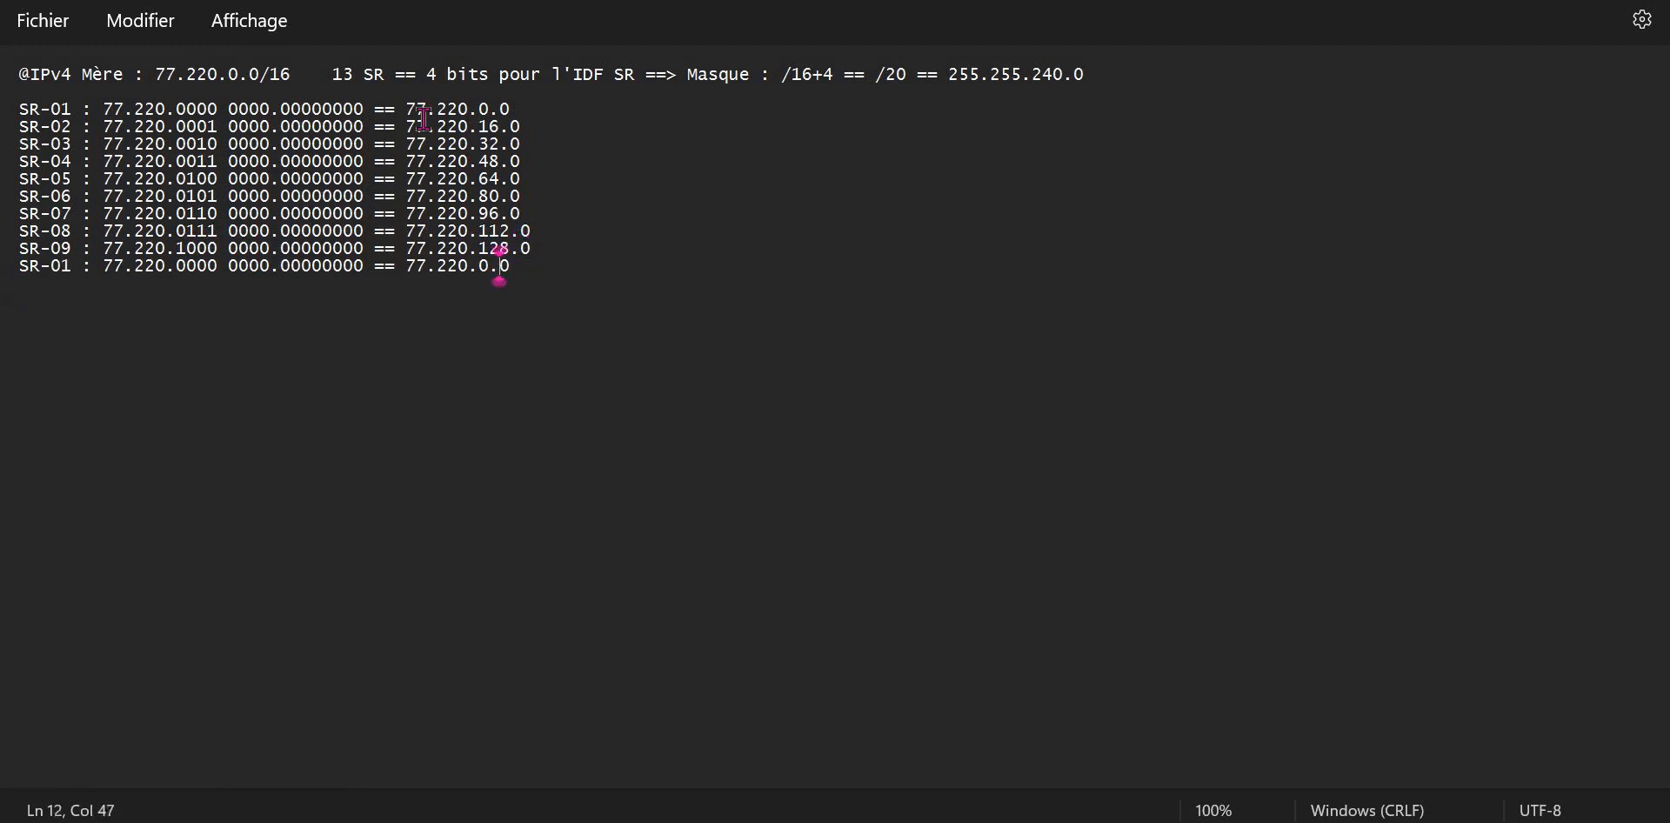
key(Left)
key(Left)
key(Left)
key(Left)
key(Left)
key(Left)
key(Left)
key(Left)
key(Left)
key(Left)
key(Left)
key(Left)
key(Left)
key(Left)
key(Left)
key(Left)
key(Left)
key(Left)
key(Left)
key(Left)
key(BackSpace)
key(BackSpace)
text(10)
- Change the subnet bits in the SR-10 line's binary third octet to 1001
key(Right)
key(Right)
key(Right)
key(Right)
key(Right)
key(Right)
key(Right)
key(Right)
key(Right)
key(Right)
key(Right)
key(BackSpace)
text(1)
key(Right)
key(Right)
key(Right)
key(BackSpace)
text(1)
- Set the third octet of the SR-10 line's decimal address to 144, giving 77.220.144.0
key(Right)
key(Right)
key(Right)
key(Right)
key(Right)
key(Right)
key(Right)
key(Right)
key(Right)
key(Right)
key(Right)
key(Right)
key(Right)
key(Right)
key(Right)
key(Right)
key(Right)
key(Right)
key(Right)
key(Right)
key(Right)
key(Right)
key(Right)
key(Right)
key(Right)
key(Right)
key(BackSpace)
text(144)
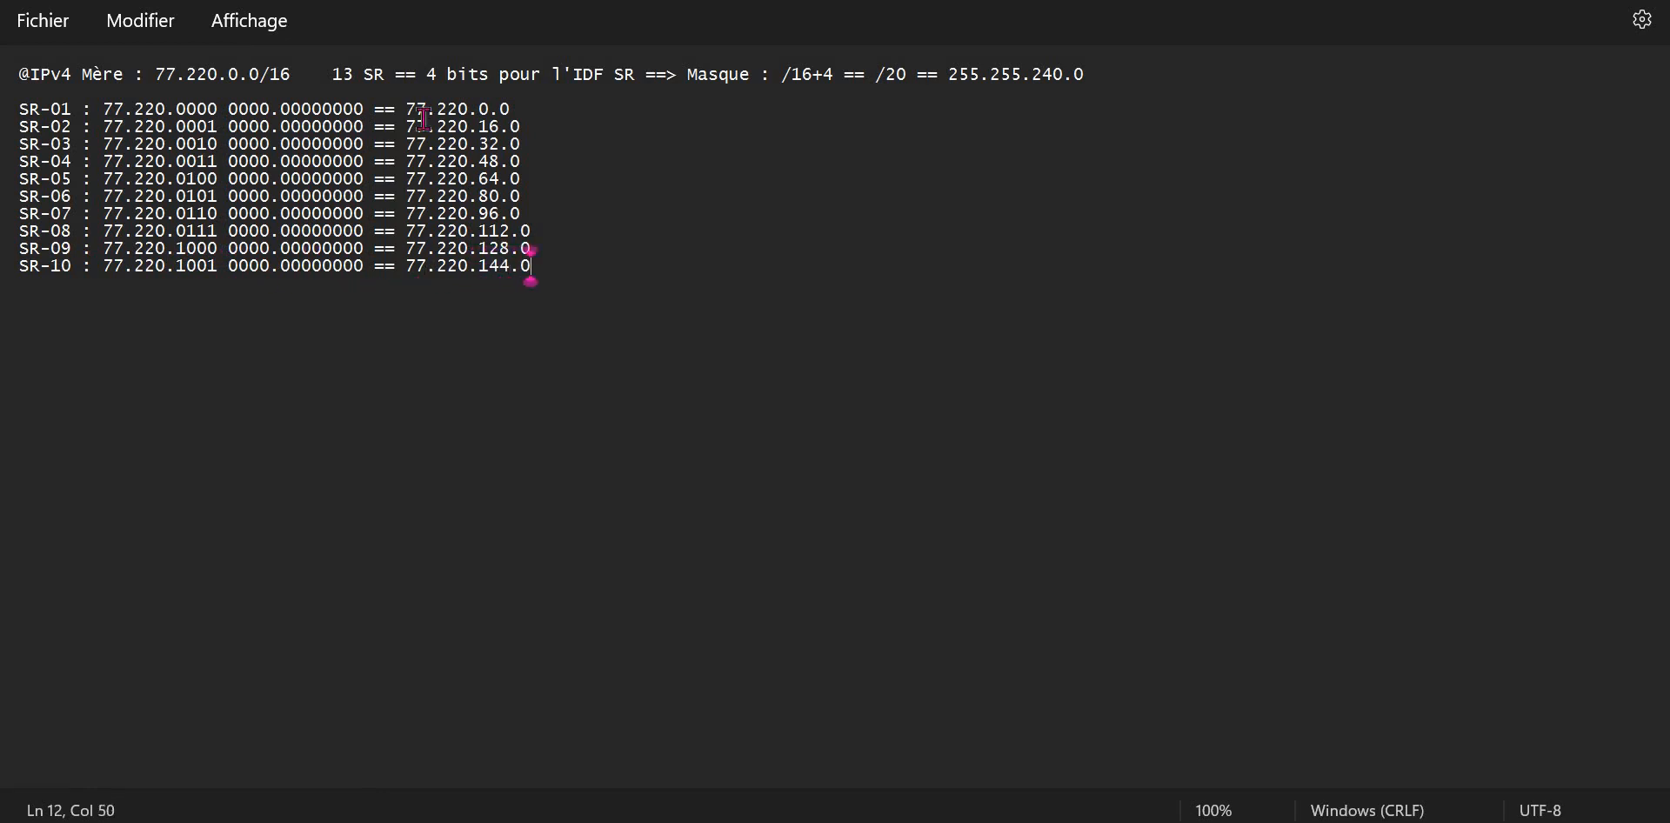
- Insert a copy of the SR-01 line on a new line below SR-10 and change its label to "SR-11"
key(Down)
text(SR-01 : 77.220.0000 0000.00000000 == 77.220.0.0)
key(Left)
key(Left)
key(Left)
key(Left)
key(Left)
key(Left)
key(Left)
key(Left)
key(Left)
key(Left)
key(Left)
key(Left)
key(Left)
key(Left)
key(Left)
key(Left)
key(Left)
key(Left)
key(Left)
key(Left)
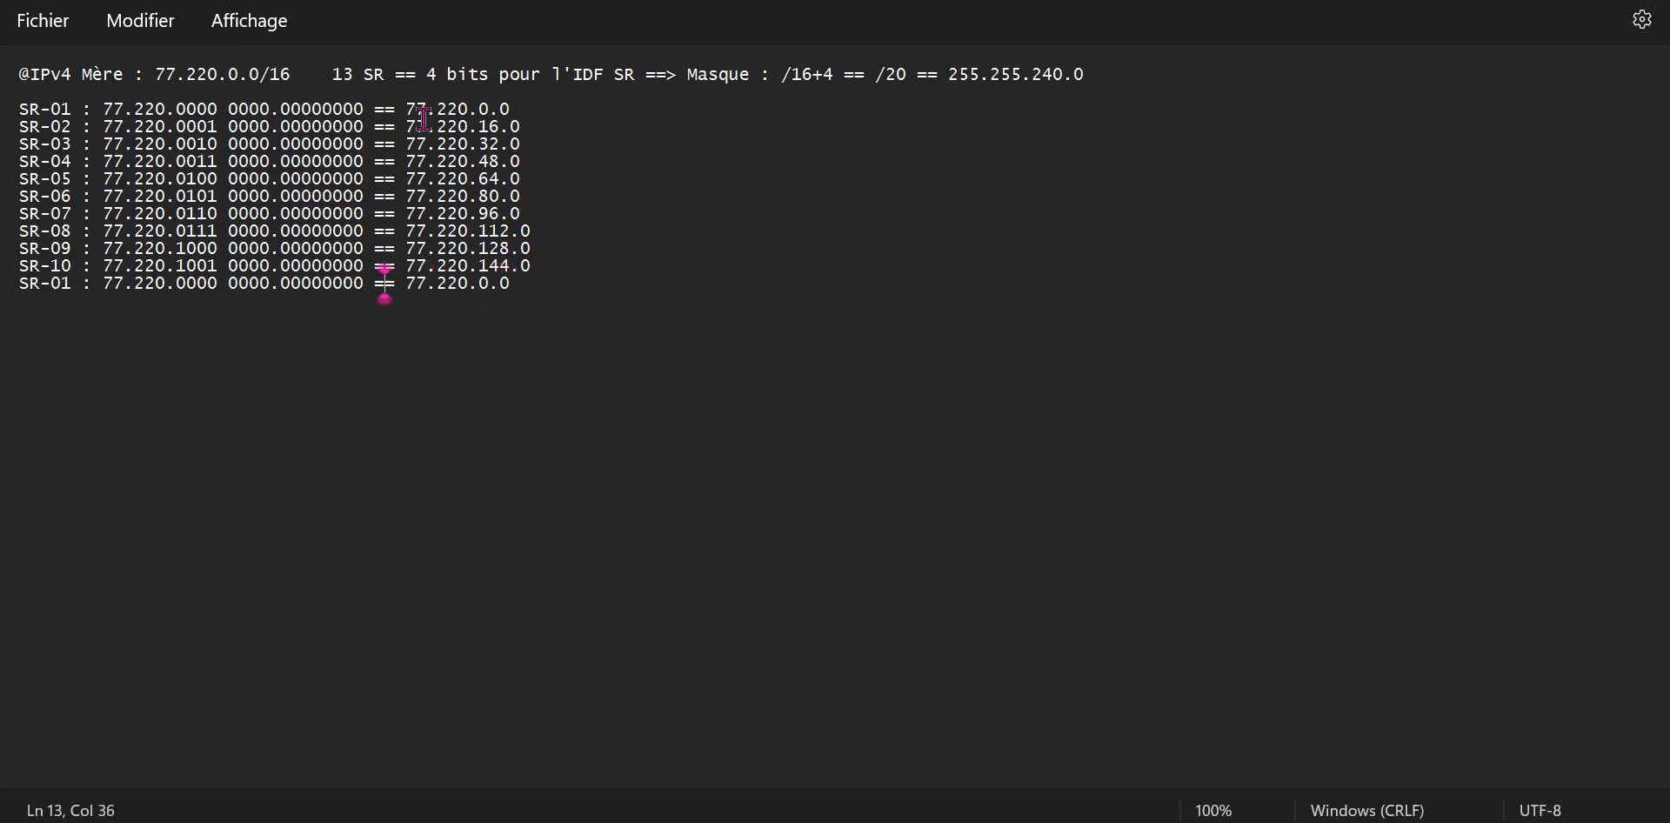
key(BackSpace)
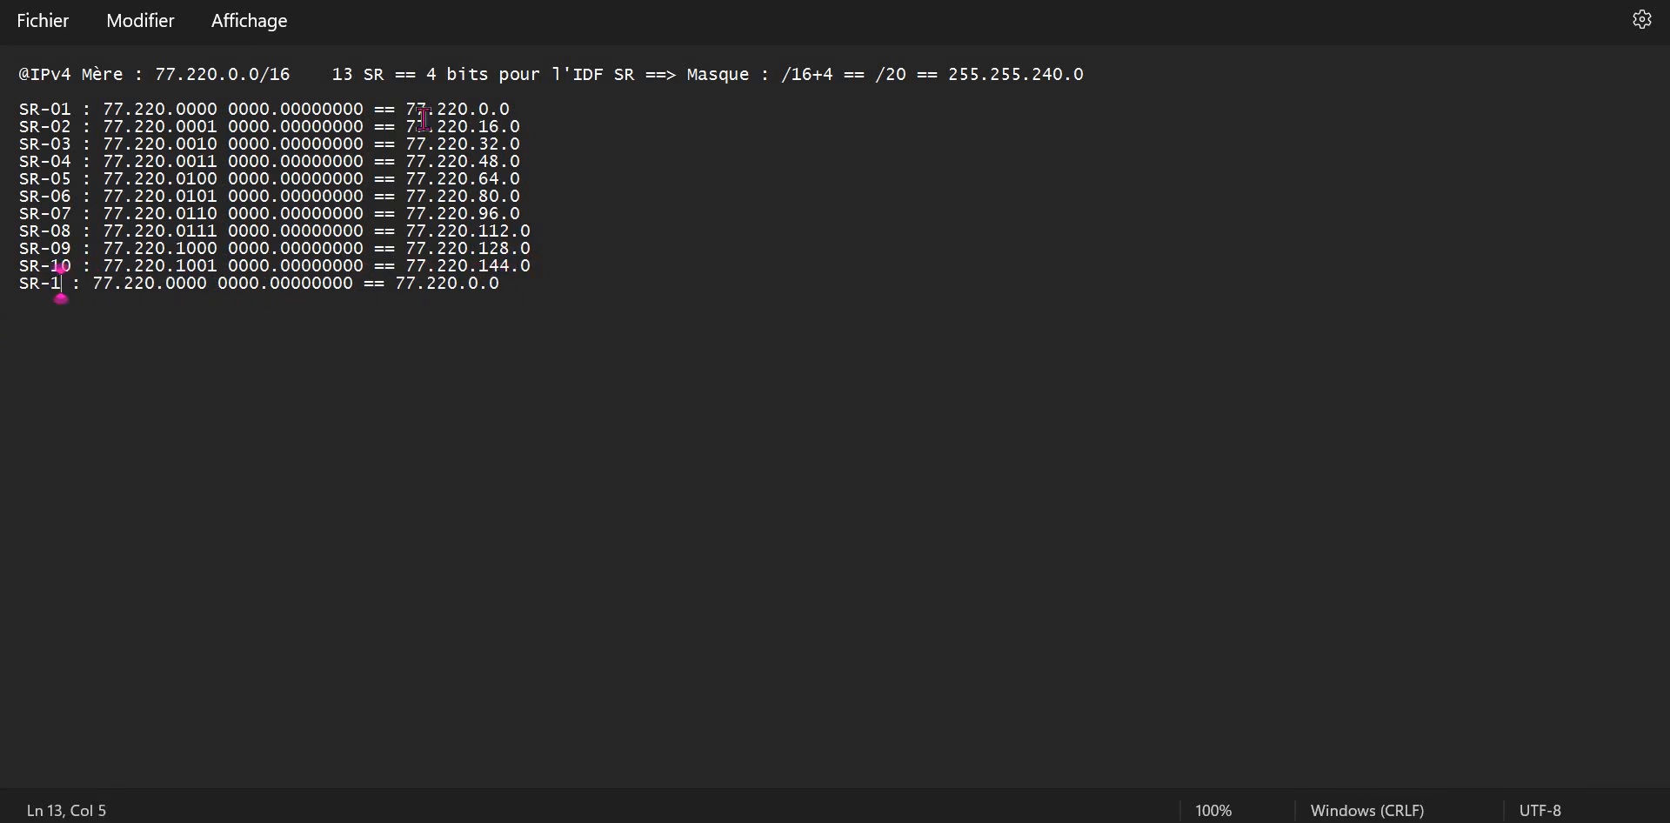
text(1)
- Change the subnet bits in the SR-11 line's binary third octet to 1010
key(Right)
key(Right)
key(Right)
key(Right)
key(Right)
key(Right)
key(Right)
key(Right)
key(Right)
key(Right)
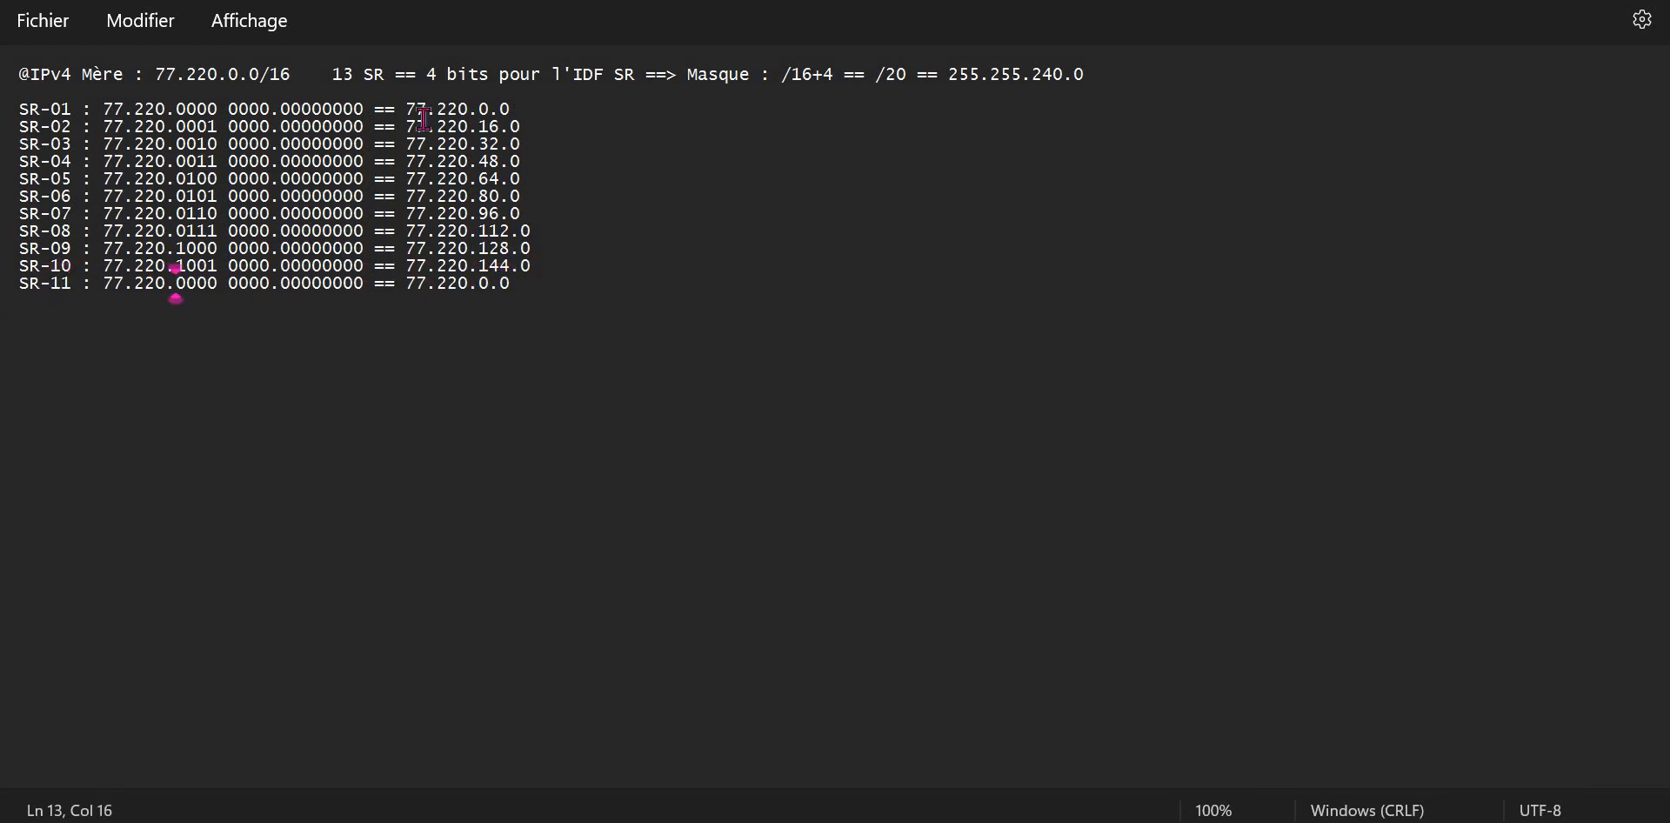
key(Right)
key(BackSpace)
text(1)
key(Right)
key(Delete)
text(1)
- Set the third octet of the SR-11 line's decimal address to 160, giving 77.220.160.0
key(Right)
key(Right)
key(Right)
key(Right)
key(Right)
key(Right)
key(Right)
key(Right)
key(Right)
key(Right)
key(Right)
key(Right)
key(Right)
key(Right)
key(Right)
key(Right)
key(Right)
key(Right)
key(Right)
key(Right)
key(Right)
key(Right)
key(Right)
key(Right)
key(Right)
key(Right)
key(Delete)
text(160)
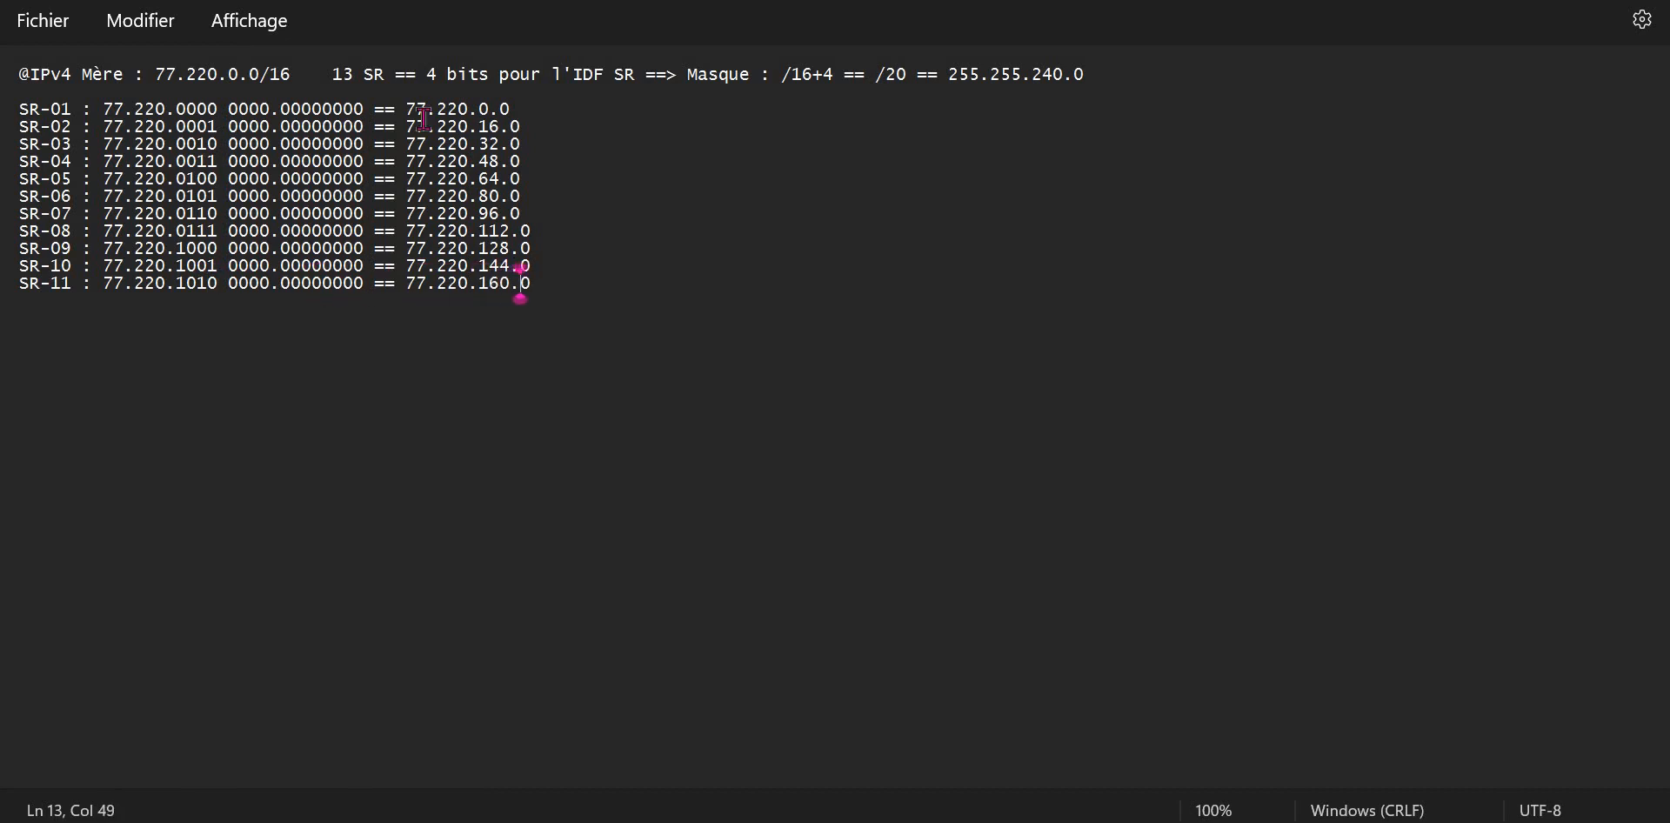
- Insert a copy of the SR-01 line on a new line below SR-11 and change its label to "SR-12"
key(End)
key(Return)
text(SR-01 : 77.220.0000 0000.00000000 == 77.220.0.0)
key(Left)
key(Left)
key(Left)
key(Left)
key(Left)
key(Left)
key(Left)
key(Left)
key(Left)
key(Left)
key(Left)
key(Left)
key(Left)
key(Left)
key(Left)
key(Left)
key(Left)
key(Left)
key(Left)
key(Left)
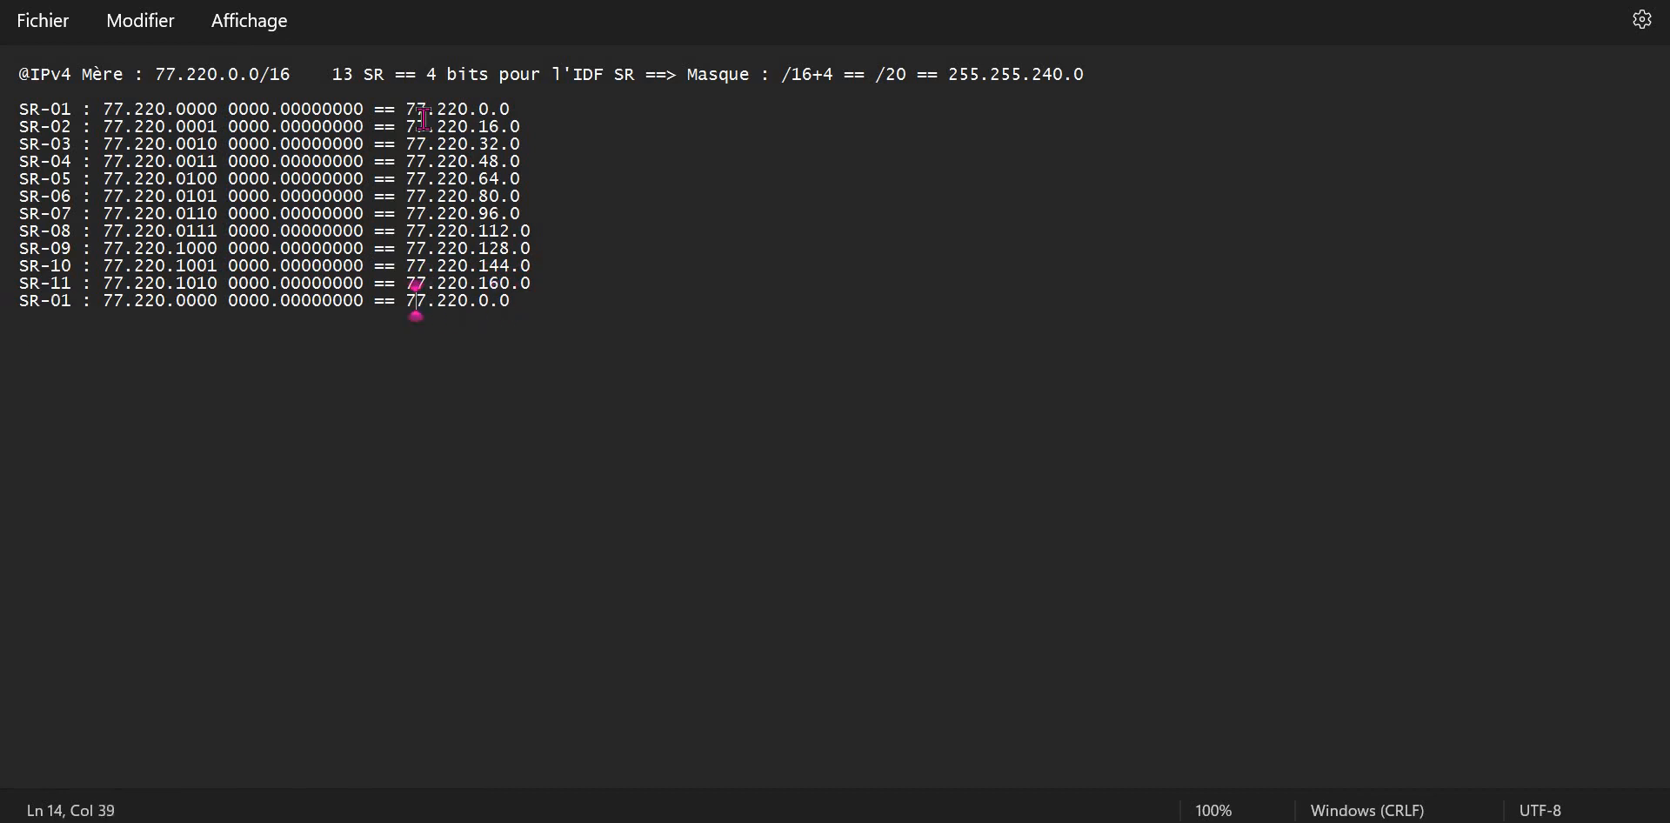
key(Left)
key(BackSpace)
key(BackSpace)
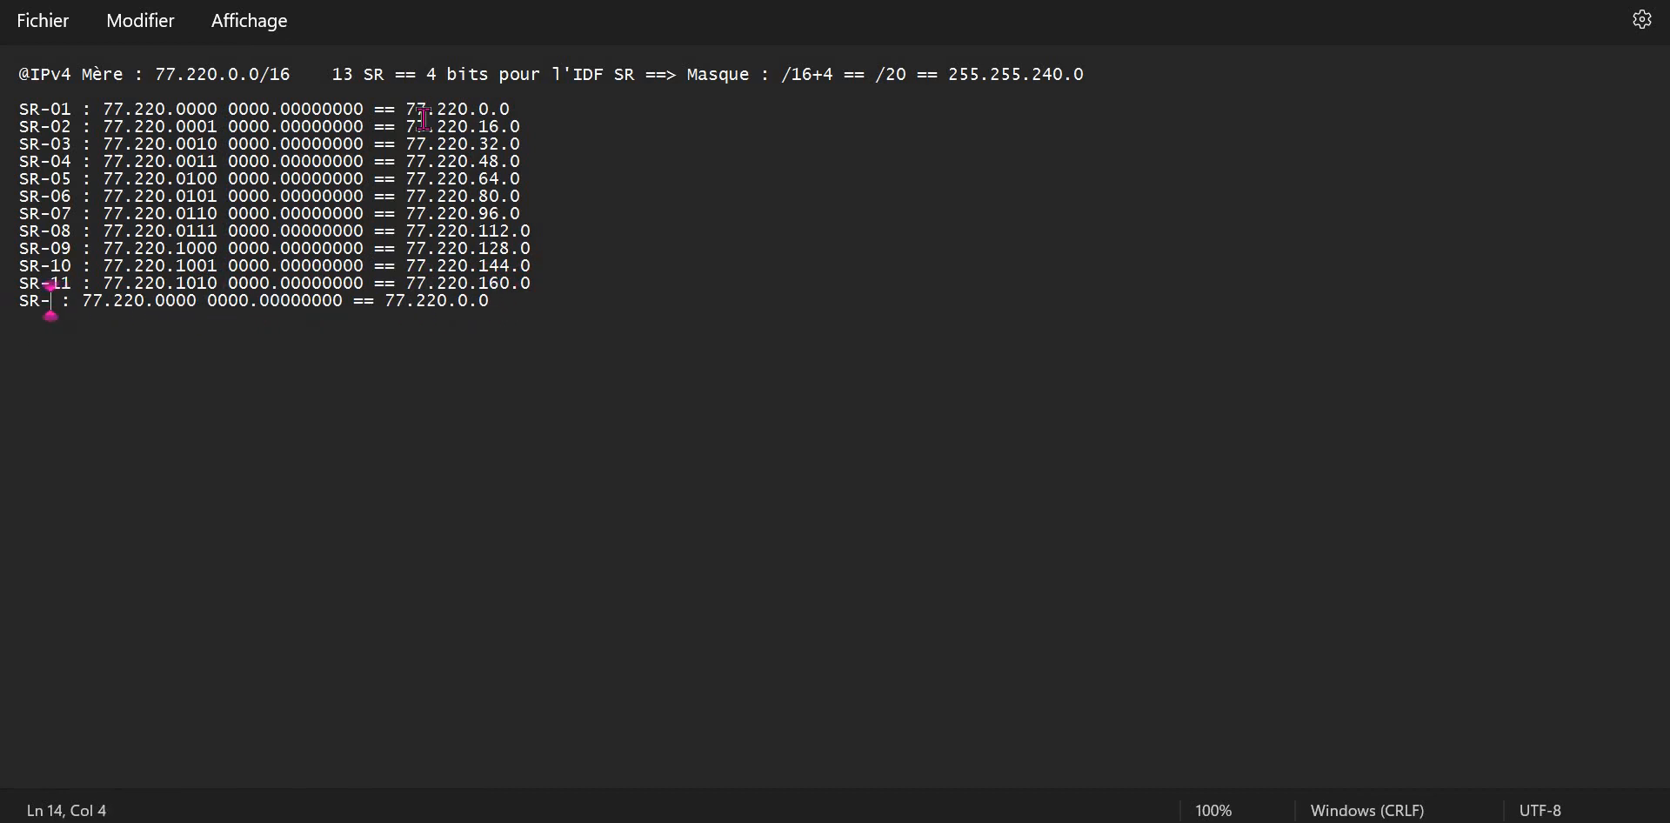
text(12)
- Change the subnet bits in the SR-12 line's binary third octet to 1011
key(Right)
key(Right)
key(Right)
key(Right)
key(Right)
key(Right)
key(Right)
key(Right)
key(Right)
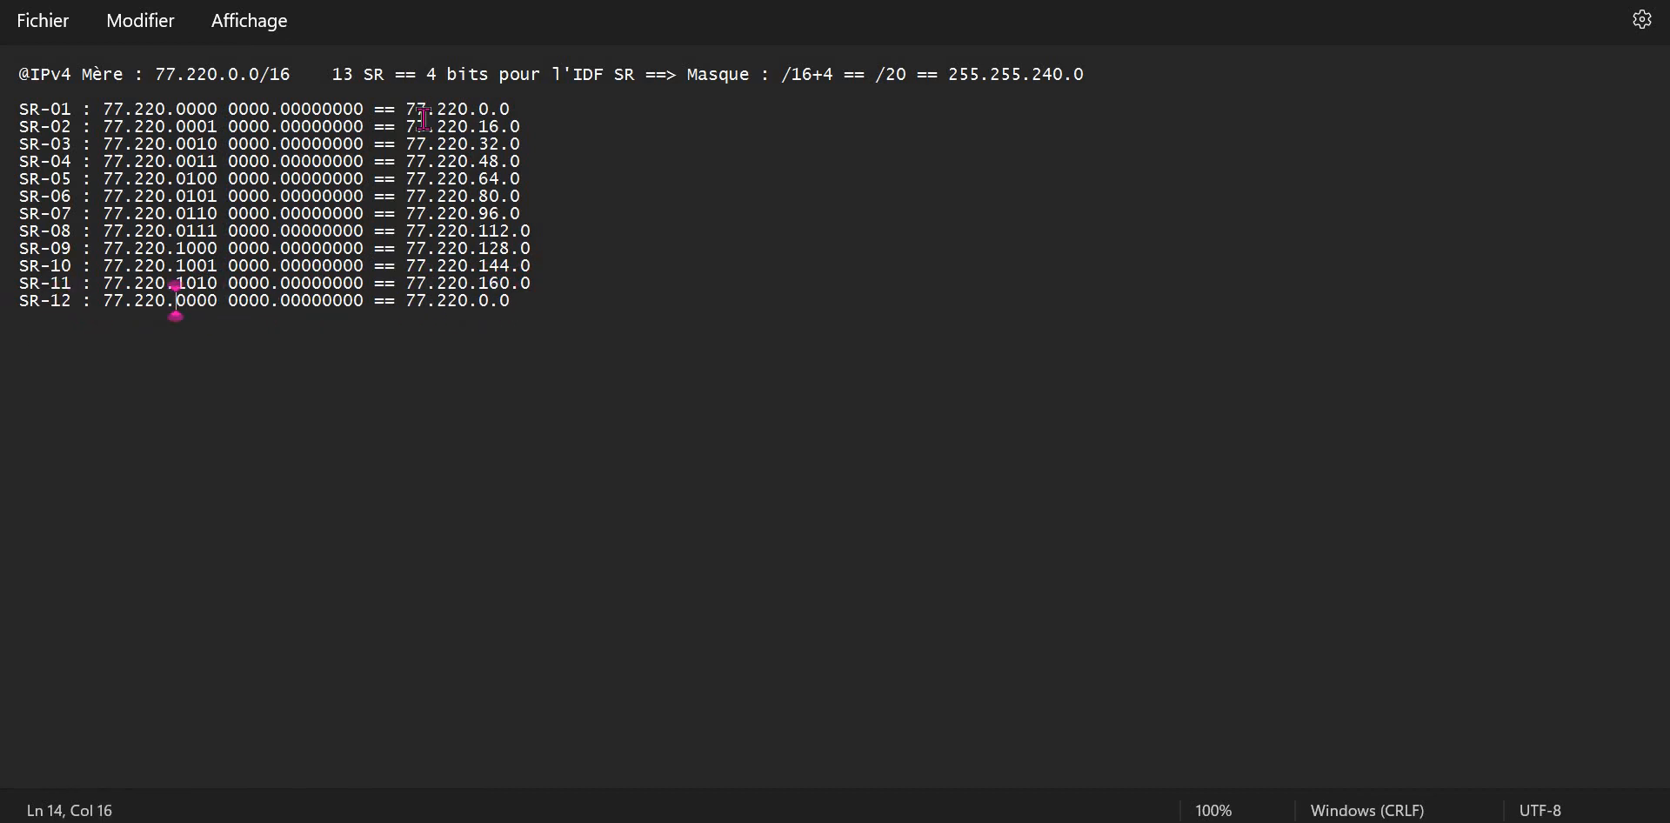
text(1)
key(Delete)
key(Right)
key(Right)
key(Right)
key(BackSpace)
key(BackSpace)
text(11)
- Set the third octet of the SR-12 line's decimal address to 176, giving 77.220.176.0
key(Right)
key(Right)
key(Right)
key(Right)
key(Right)
key(Right)
key(Right)
key(Right)
key(Right)
key(Right)
key(Right)
key(Right)
key(Right)
key(Right)
key(Right)
key(Right)
key(Right)
key(Right)
key(Right)
key(Right)
key(Right)
key(Right)
key(Right)
key(Right)
key(Right)
key(Right)
key(BackSpace)
text(17)
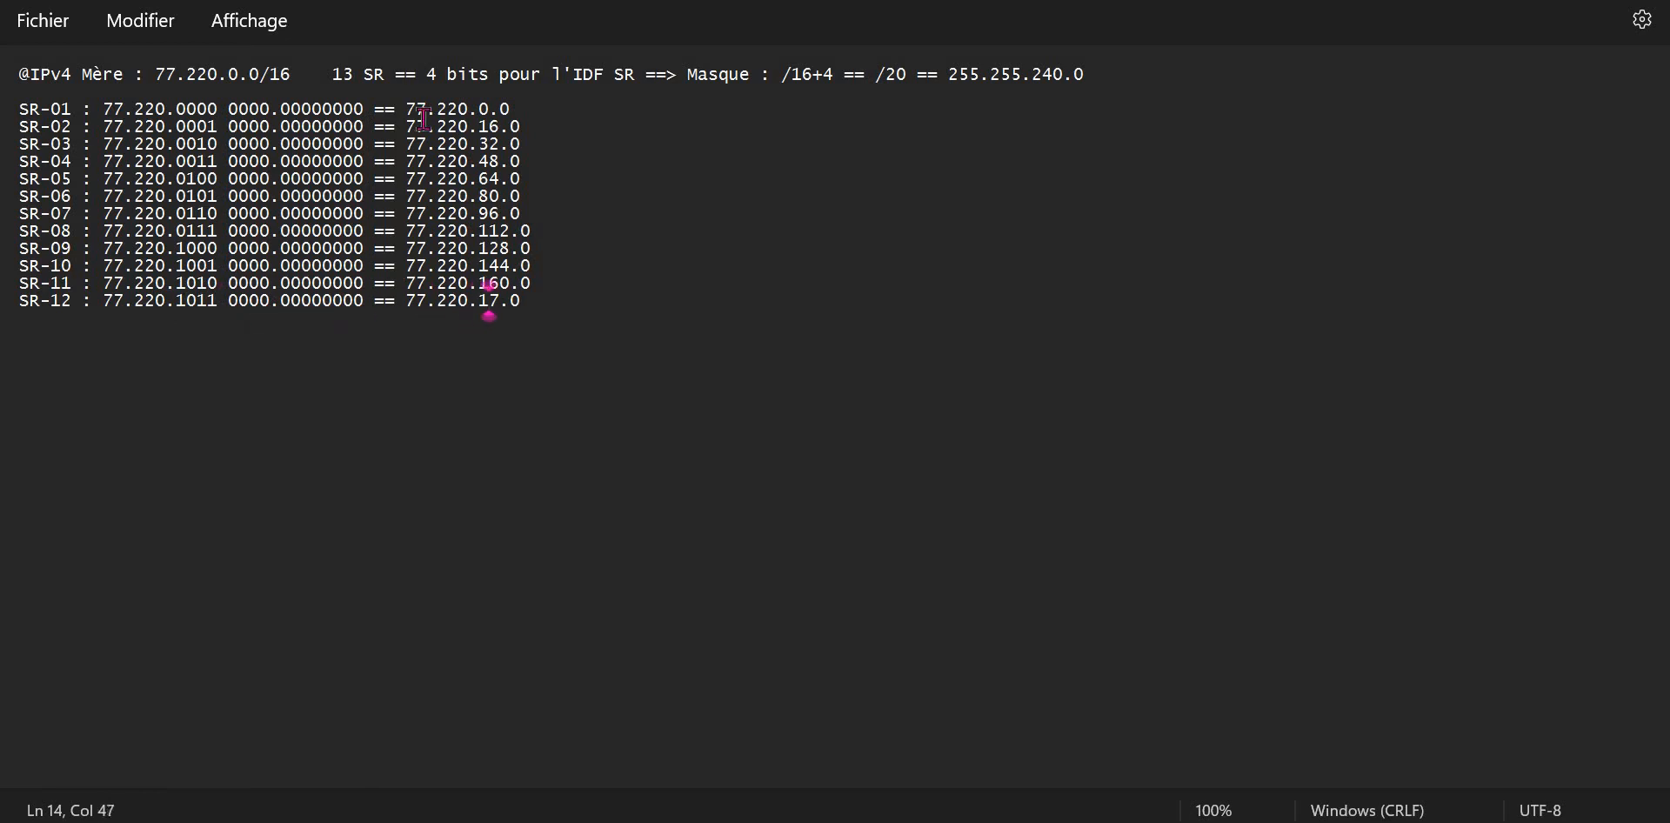
text(6)
- Insert a copy of the SR-01 line on a new line below SR-12 and change its label to "SR-13"
key(Right)
key(Right)
key(Return)
text(SR-01 : 77.220.0000 0000.00000000 == 77.220.0.0)
key(Left)
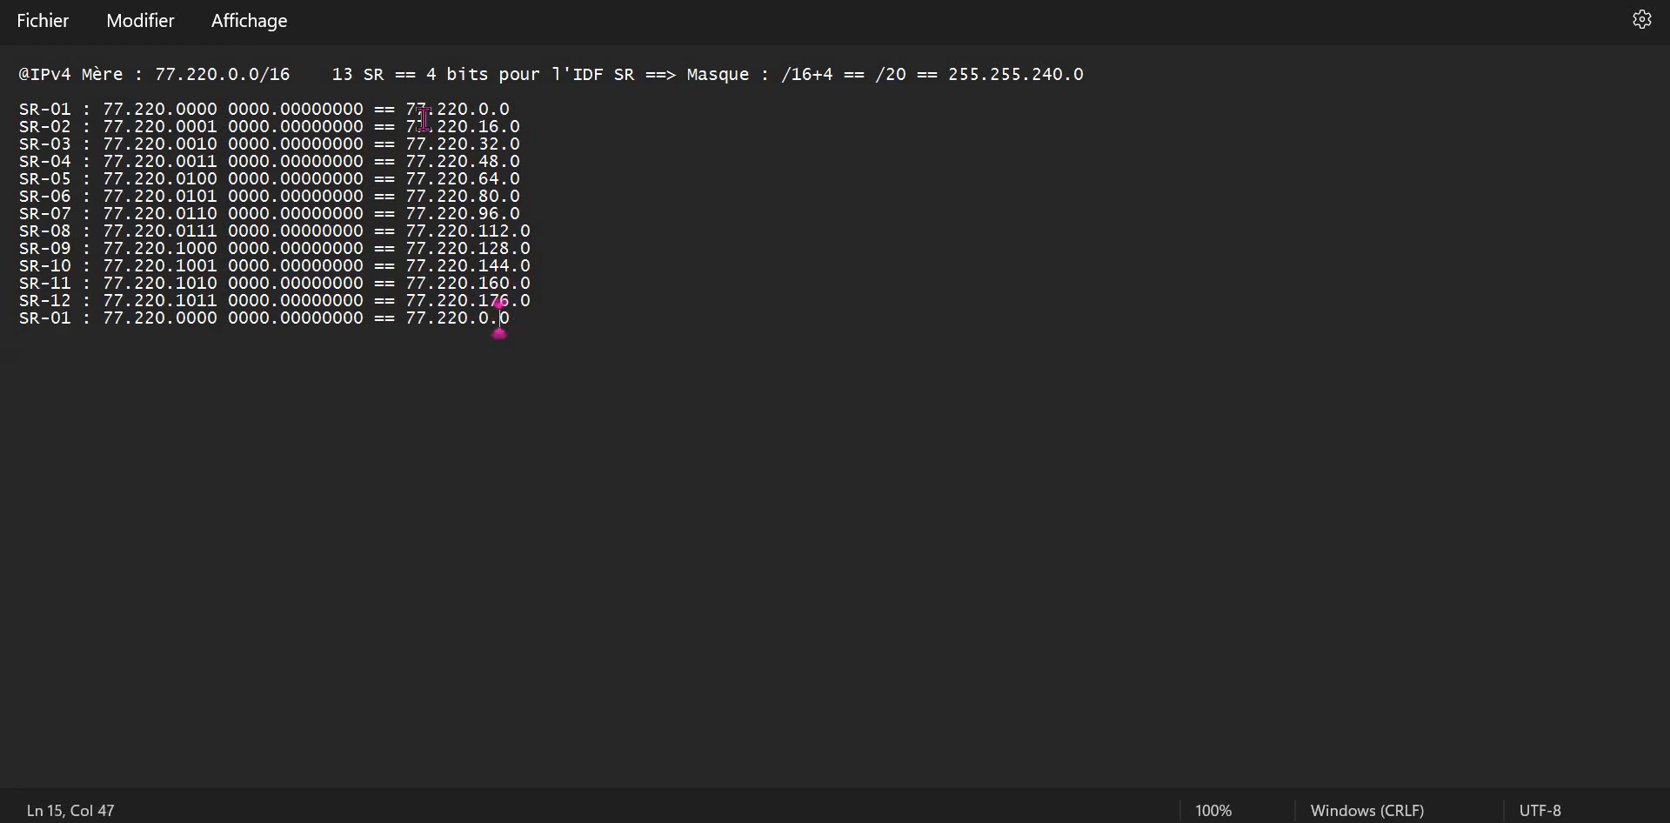
key(Left)
key(Left)
key(Left)
key(Left)
key(Left)
key(Left)
key(Left)
key(Left)
key(Left)
key(Left)
key(Left)
key(Left)
key(Left)
key(Left)
key(Left)
key(Left)
key(Left)
key(Left)
key(Left)
key(Left)
key(Delete)
key(BackSpace)
text(13)
- Change the subnet bits in the SR-13 line's binary third octet to 1100
key(Right)
key(Right)
key(Right)
key(Right)
key(Right)
key(Right)
key(Right)
key(Right)
key(Right)
key(Right)
key(Right)
key(BackSpace)
key(Delete)
text(11)
- Set the third octet of the SR-13 line's decimal address to 192, giving 77.220.192.0
key(Right)
key(Right)
key(Right)
key(Right)
key(Right)
key(Right)
key(Right)
key(Right)
key(Right)
key(Right)
key(Right)
key(Right)
key(Right)
key(Right)
key(Right)
key(Right)
key(Right)
key(Right)
key(Right)
key(Right)
key(BackSpace)
text(192)
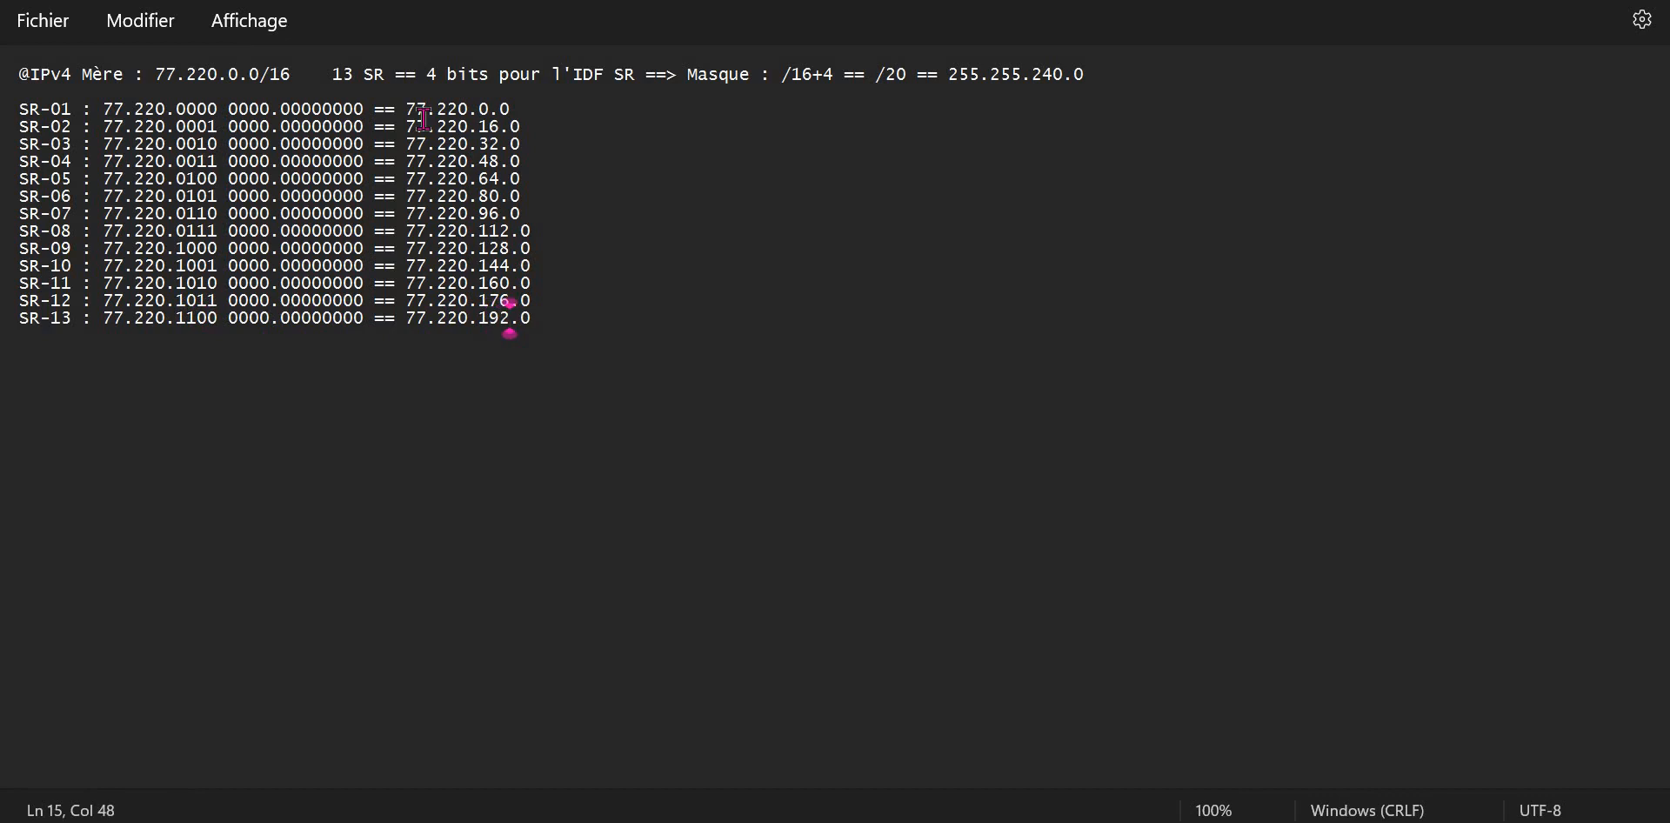
- Review the decimal addresses in the subnet list line by line, checking the progression of the third octet
key(Right)
key(Right)
key(Up)
key(Up)
key(Up)
key(Up)
key(Up)
key(Up)
key(Up)
key(Up)
key(Up)
key(Up)
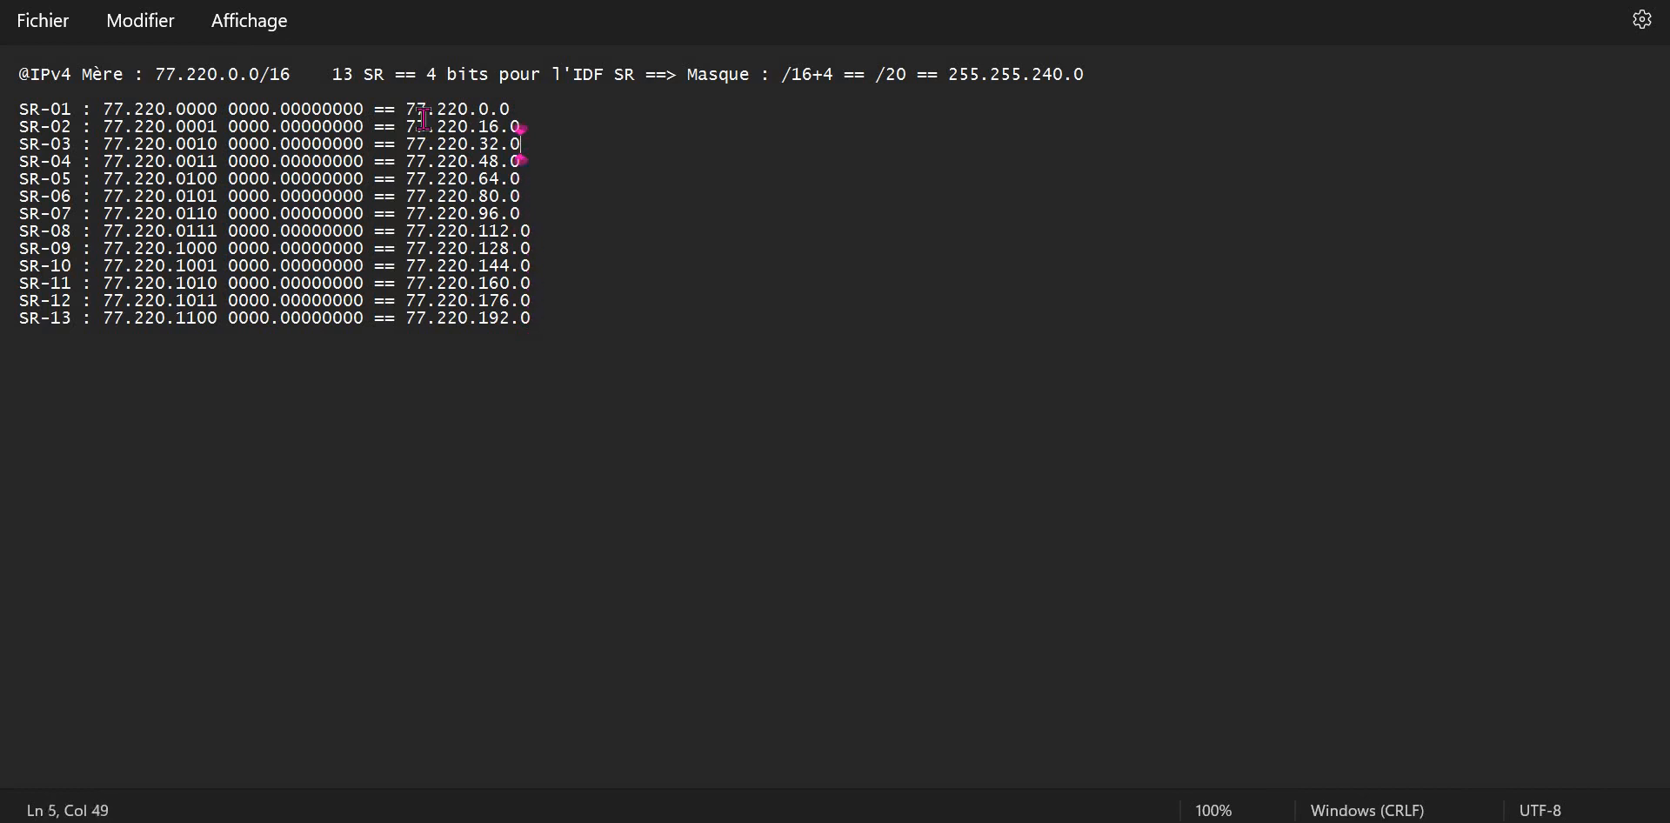
key(Up)
key(Up)
click(430, 111)
click(530, 134)
key(Down)
click(471, 141)
key(Down)
key(Down)
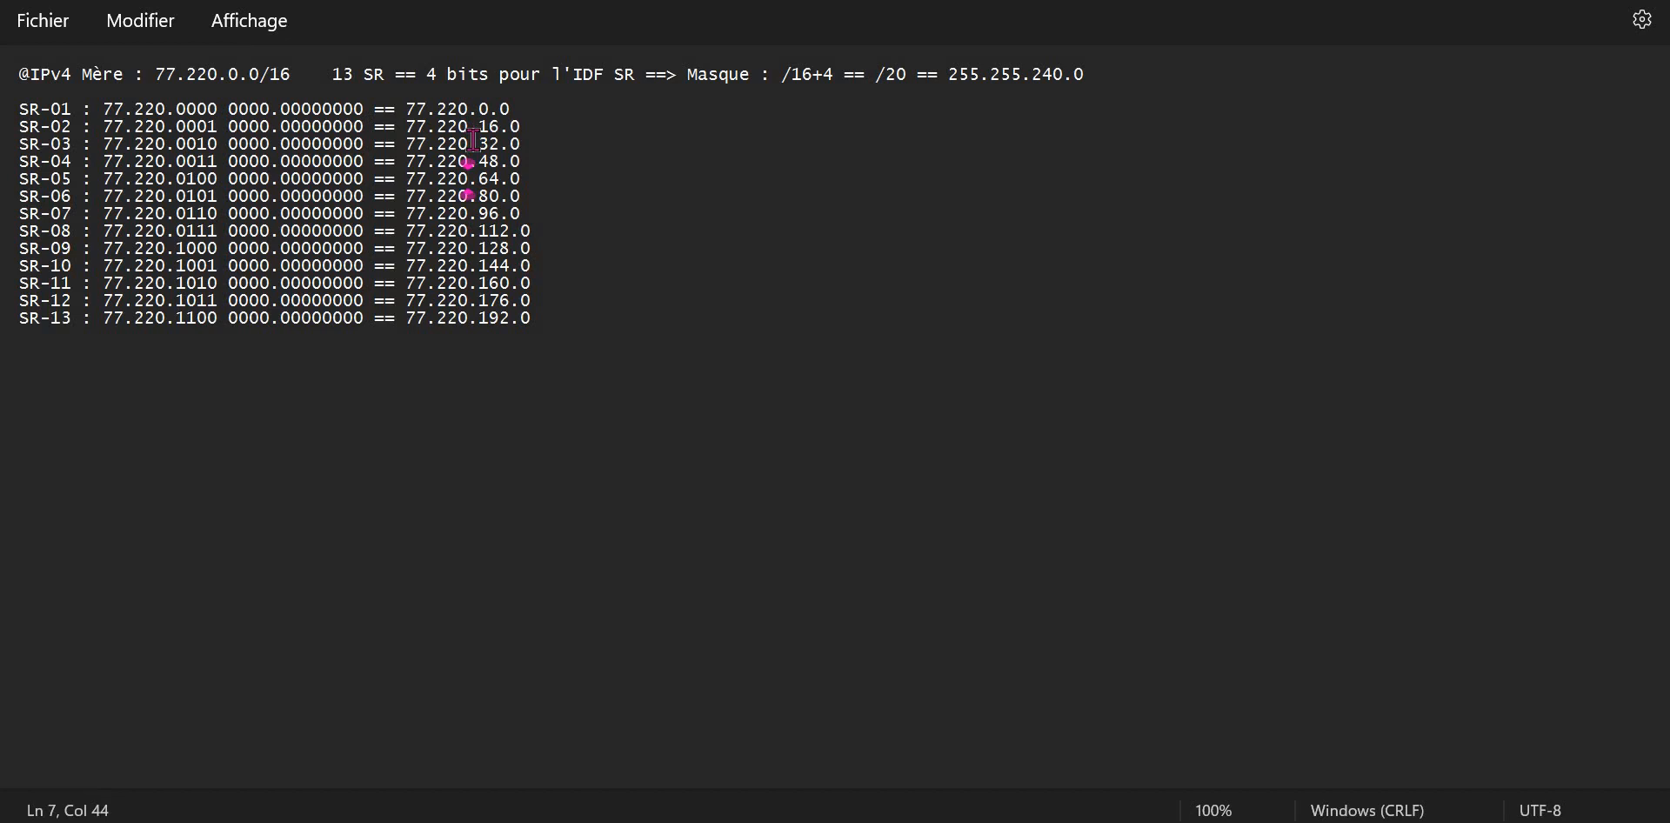
key(Down)
key(Down)
key(Down)
key(Down)
key(Down)
key(Down)
key(Down)
key(Up)
key(Up)
key(Up)
key(Up)
key(Up)
key(Up)
key(Up)
click(533, 110)
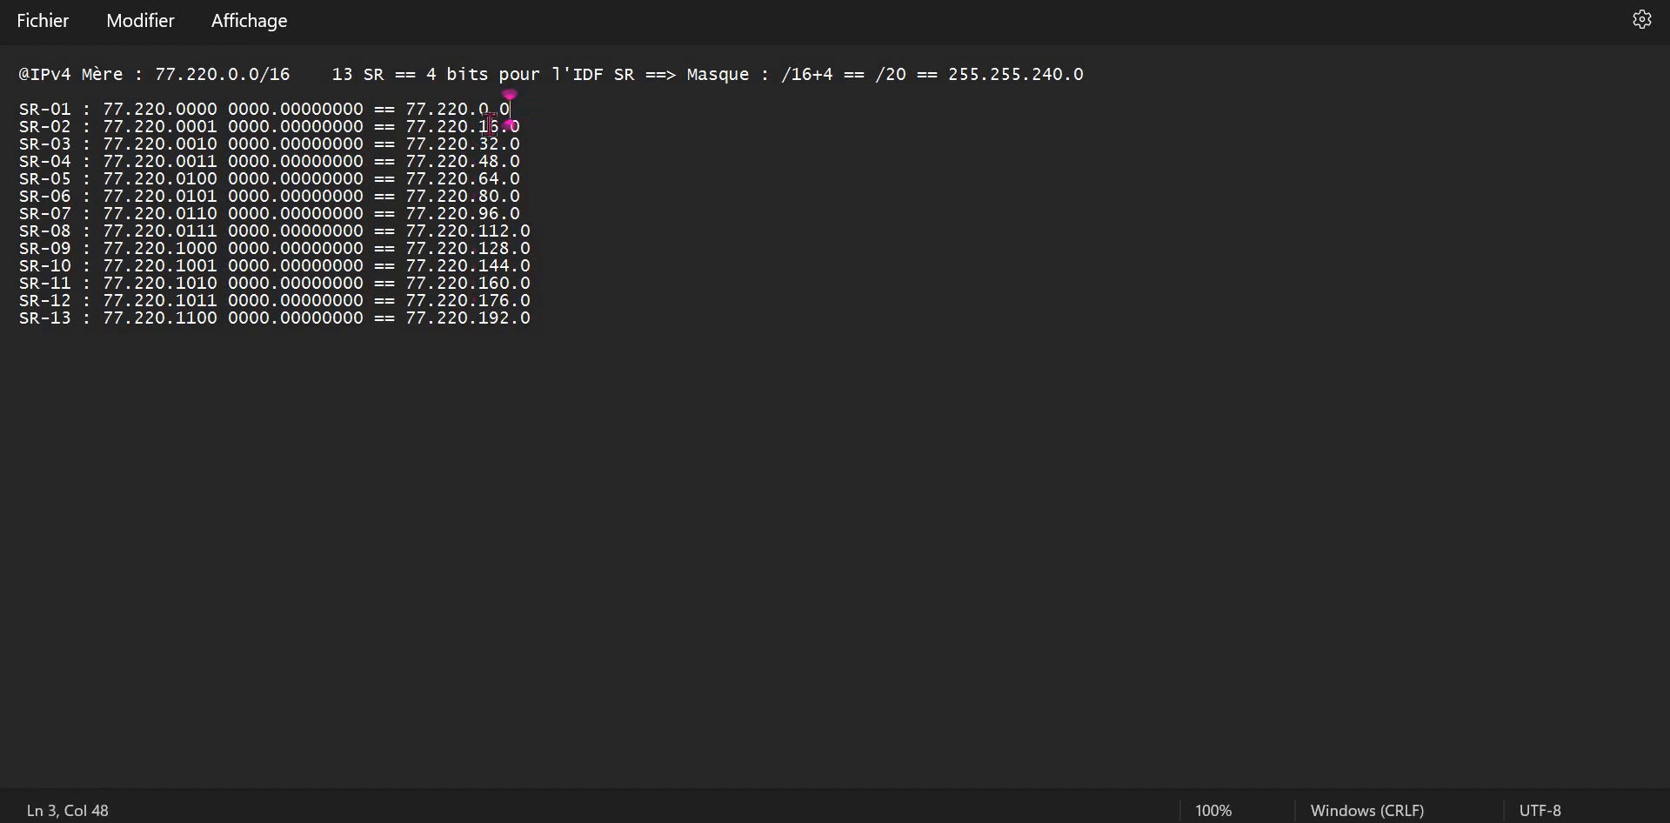
click(586, 124)
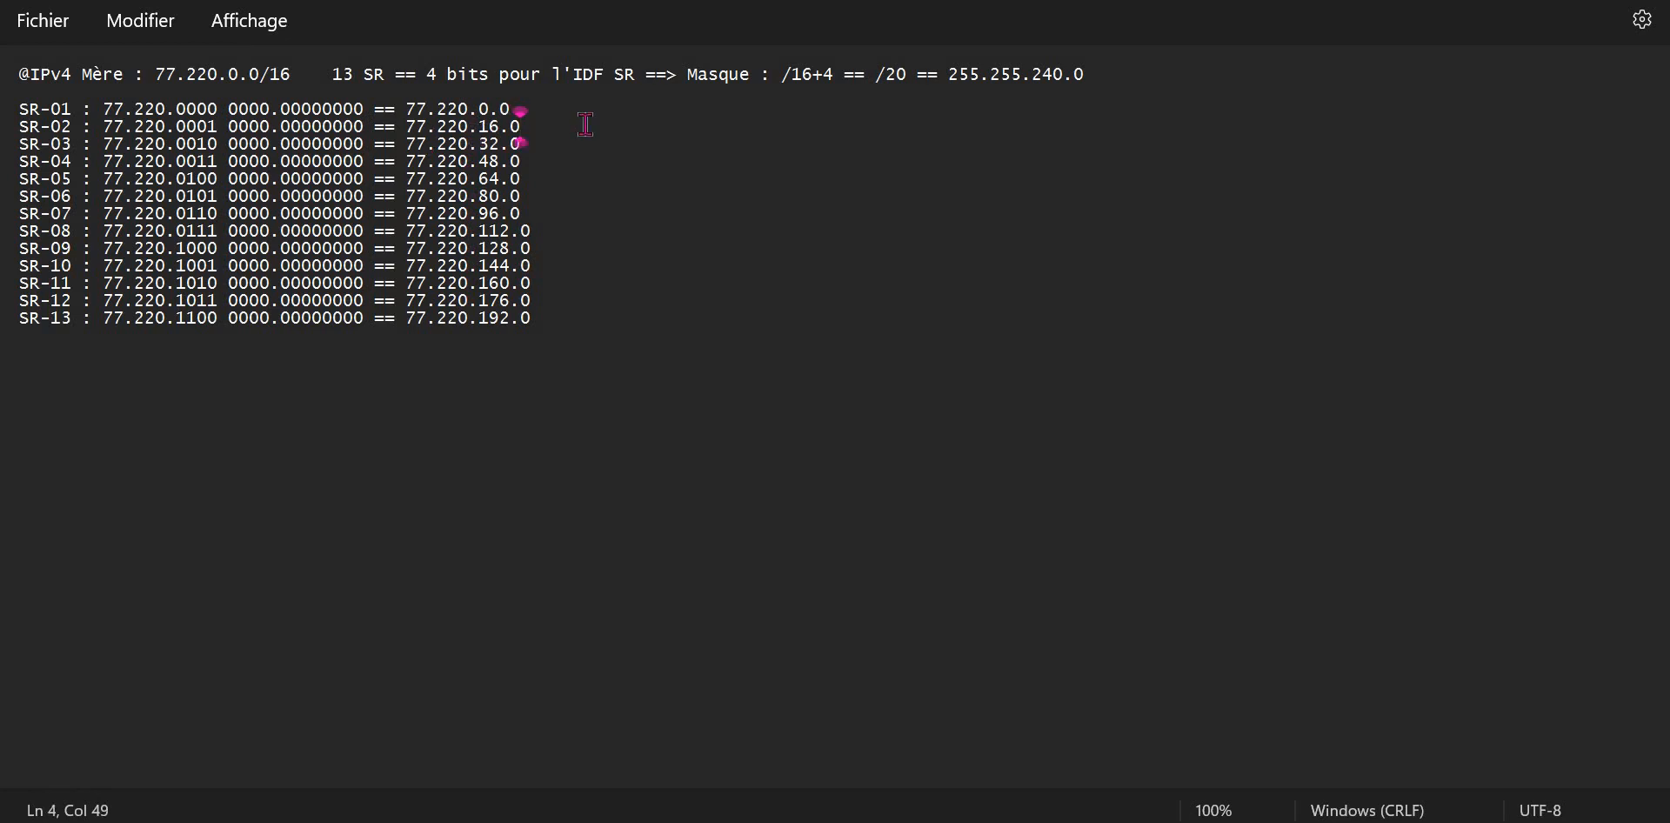
key(Down)
key(Down)
key(Down)
key(Down)
key(Down)
key(Down)
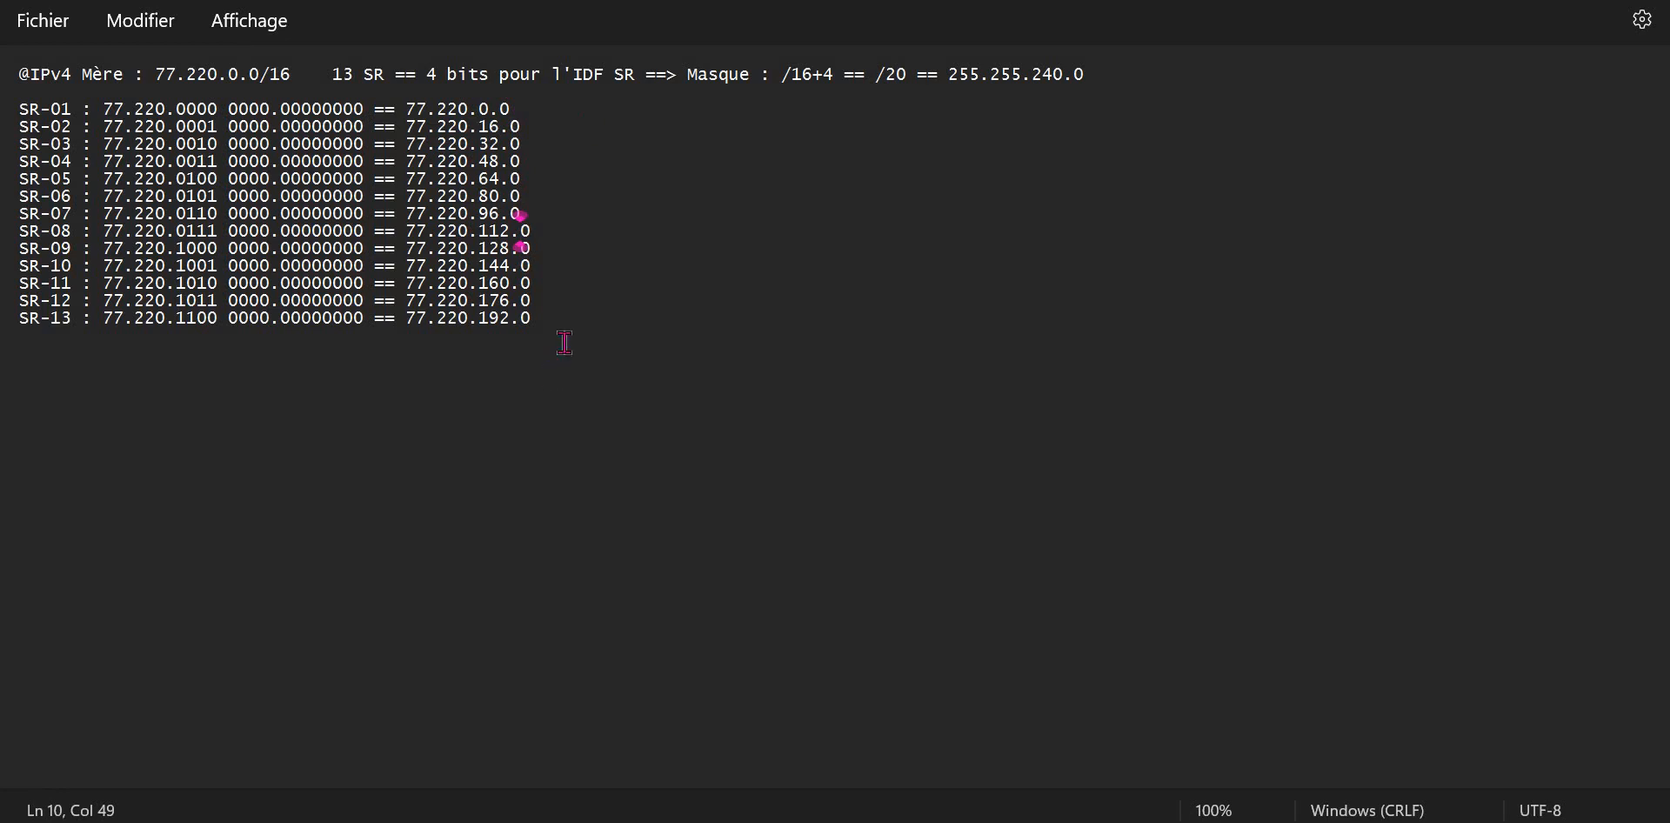
- Copy the full subnet list from SR-01 to SR-13 and switch to Cisco Packet Tracer
click(510, 319)
shift+click(14, 104)
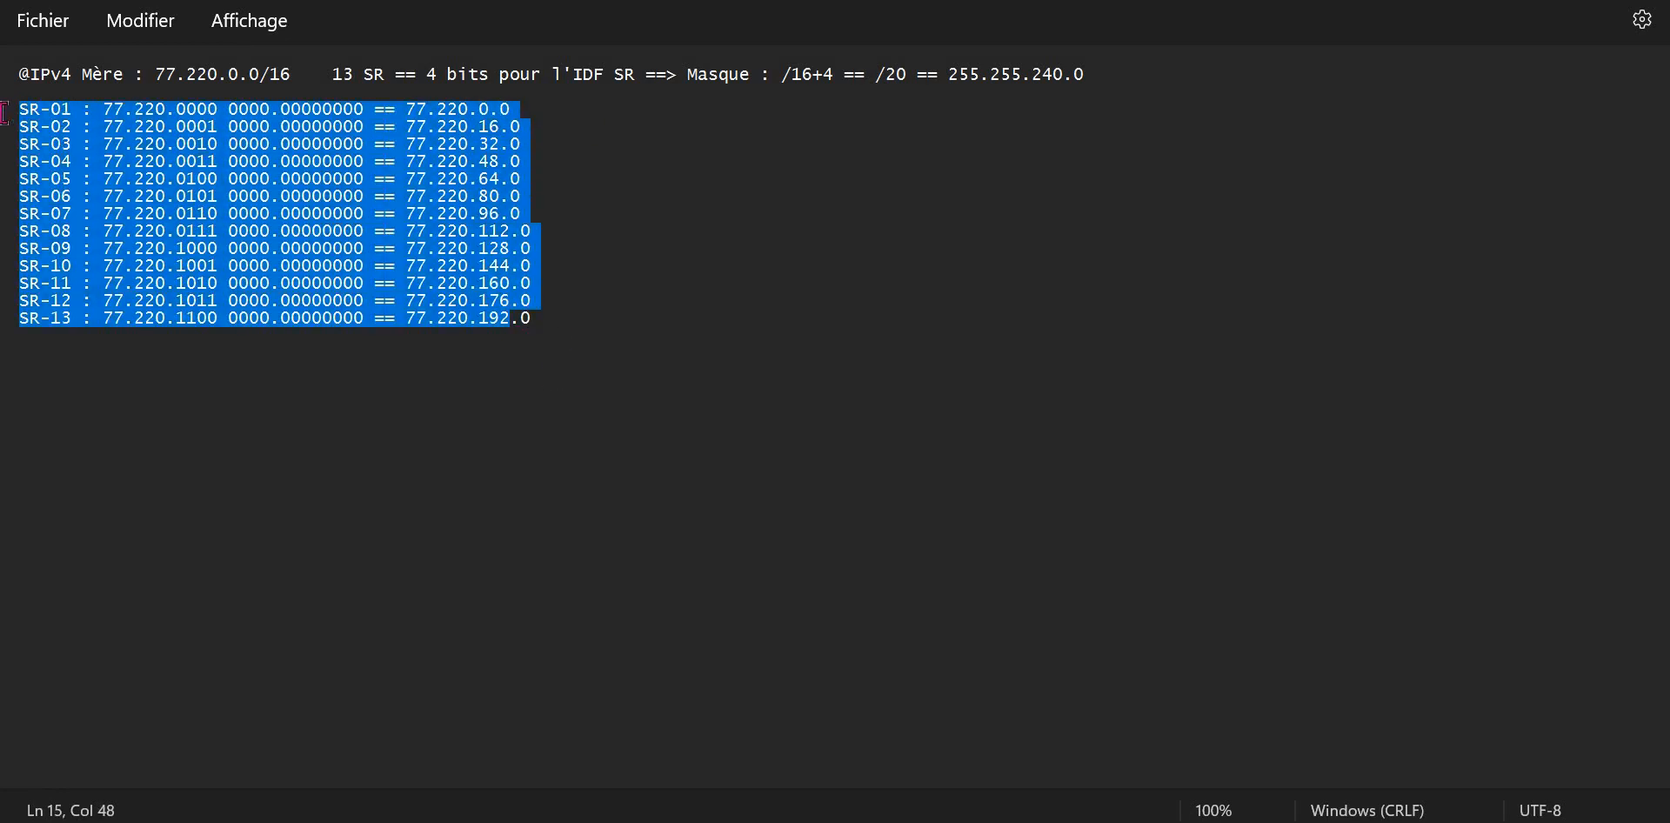
drag(551, 327, 18, 107)
key(ctrl+c)
key(alt+Tab)
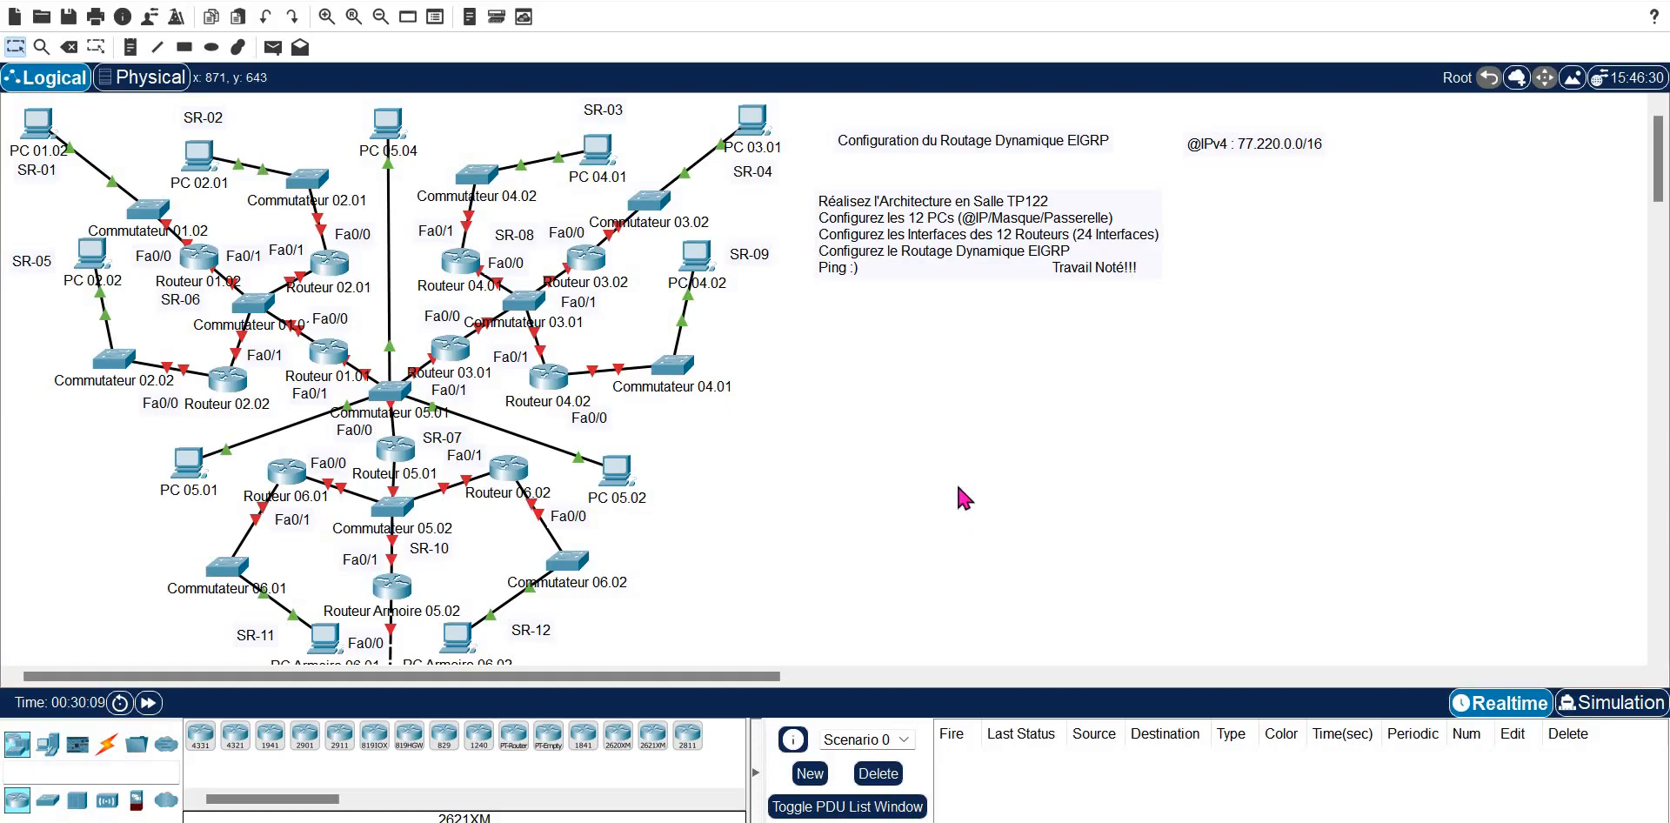
click(131, 48)
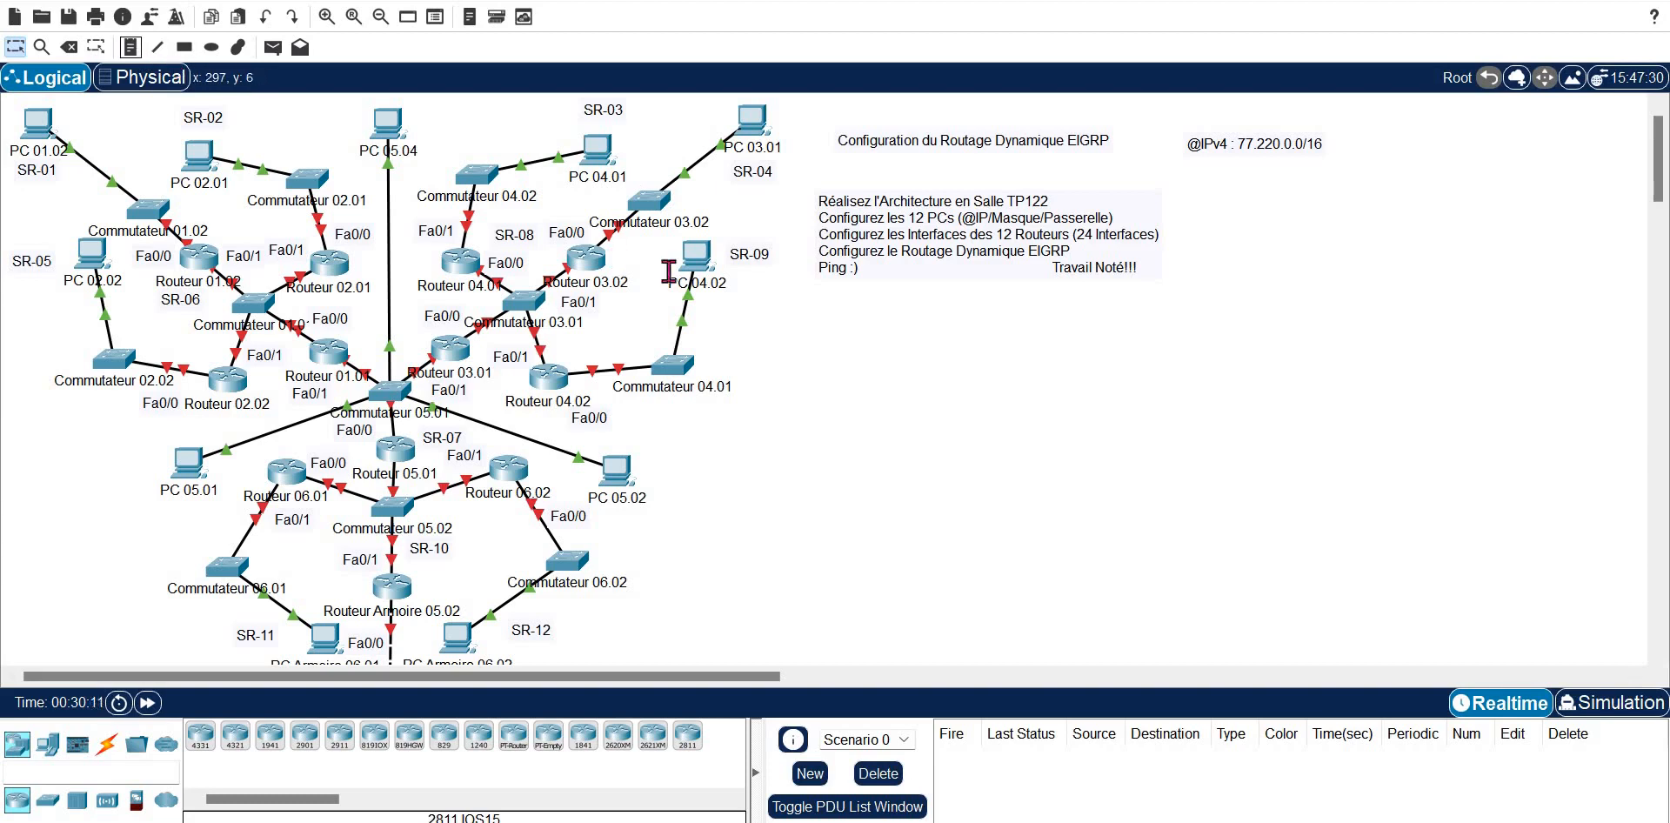
click(885, 367)
key(ctrl+v)
click(1330, 270)
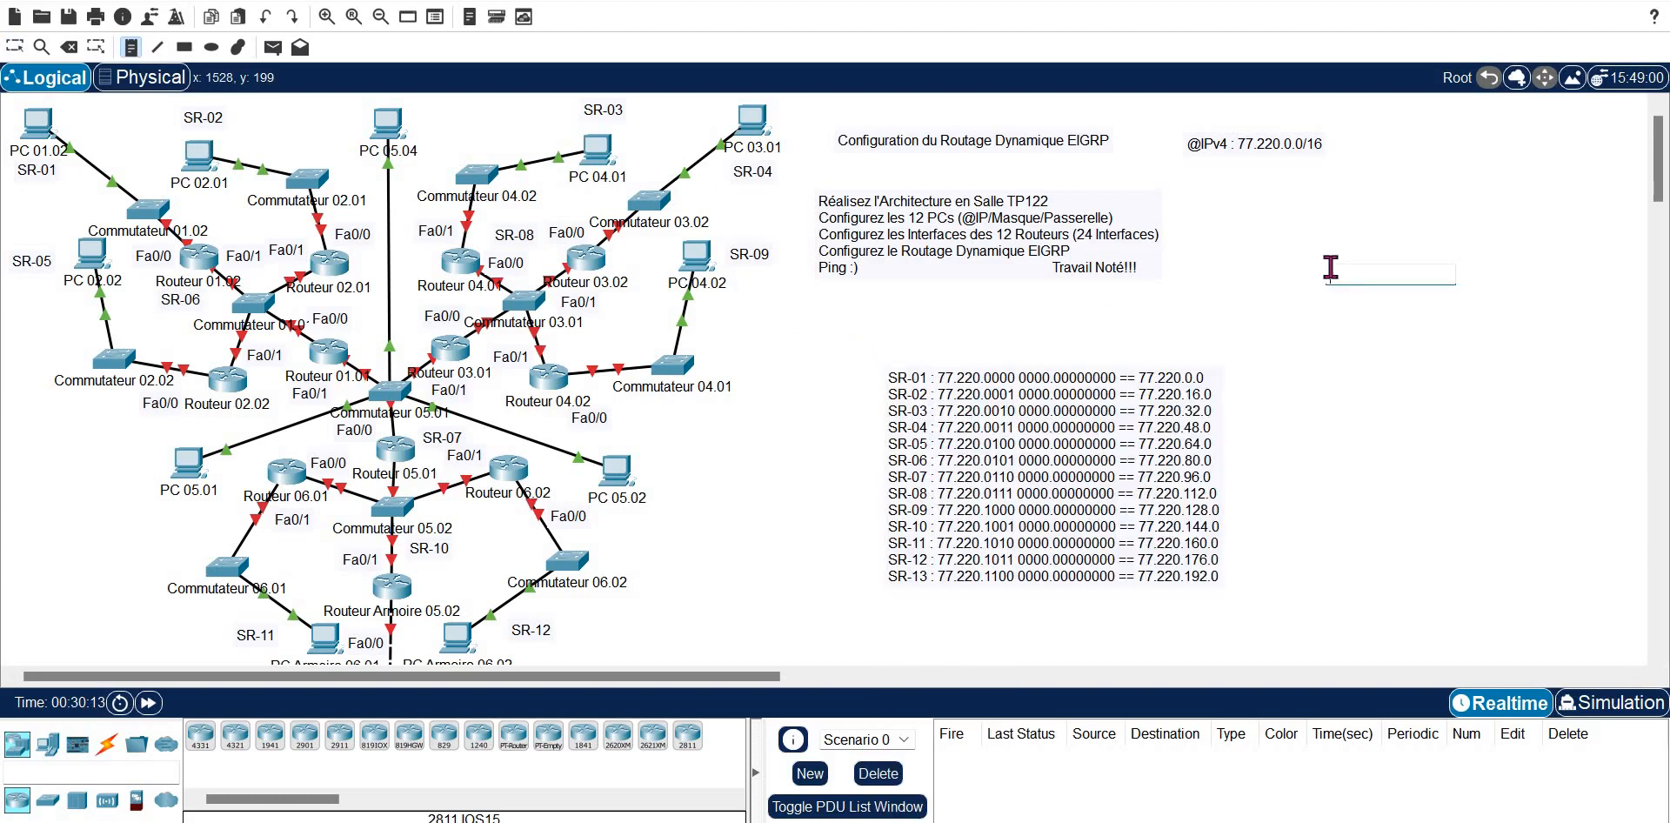
key(Escape)
drag(1060, 403, 1344, 230)
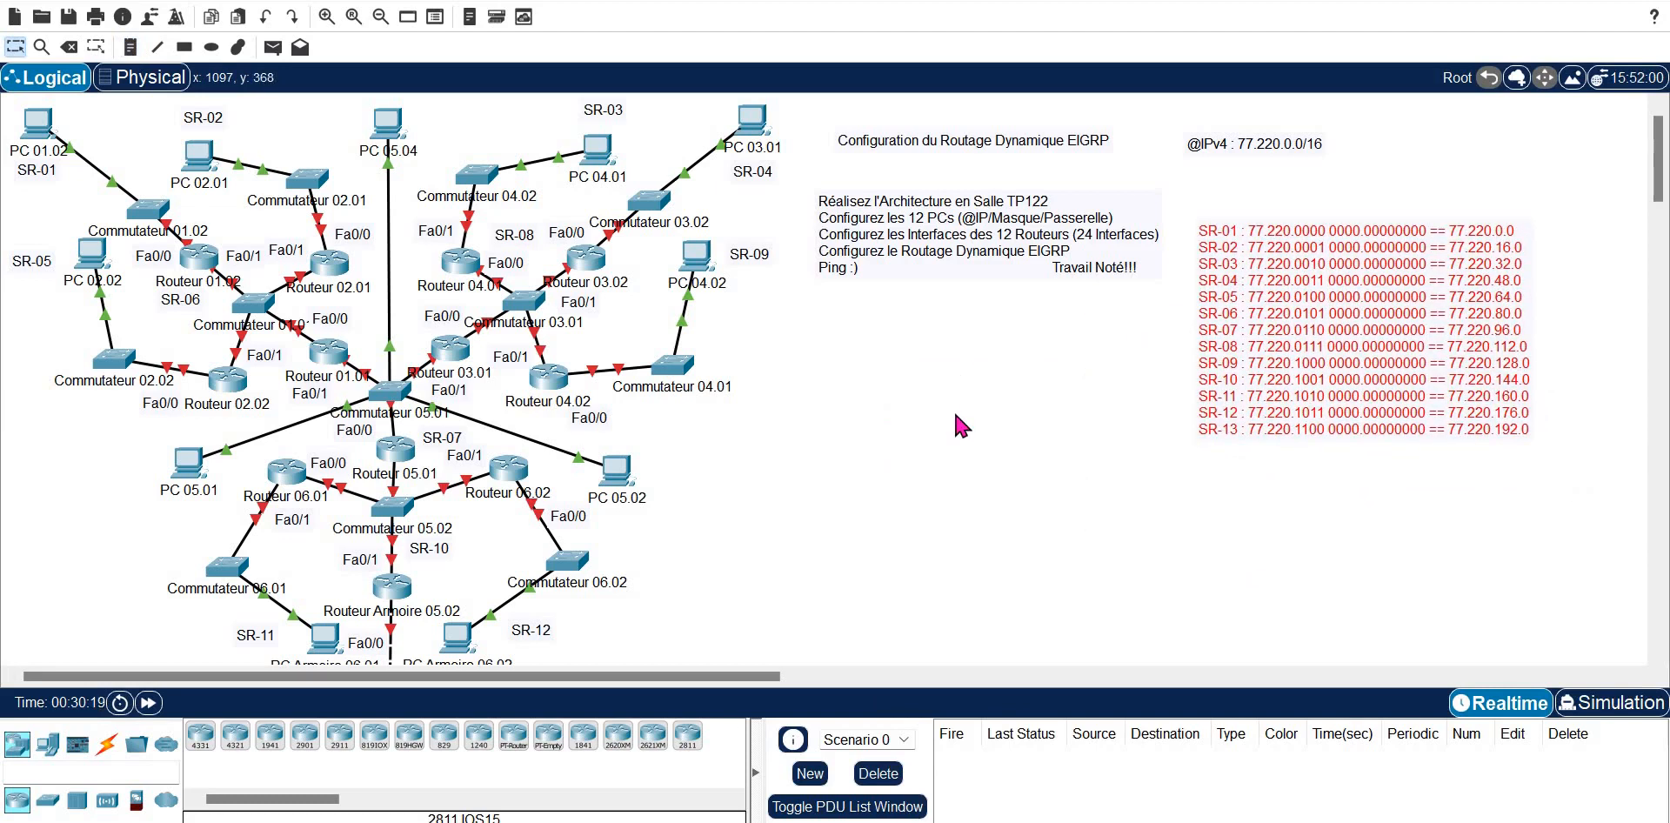
click(953, 410)
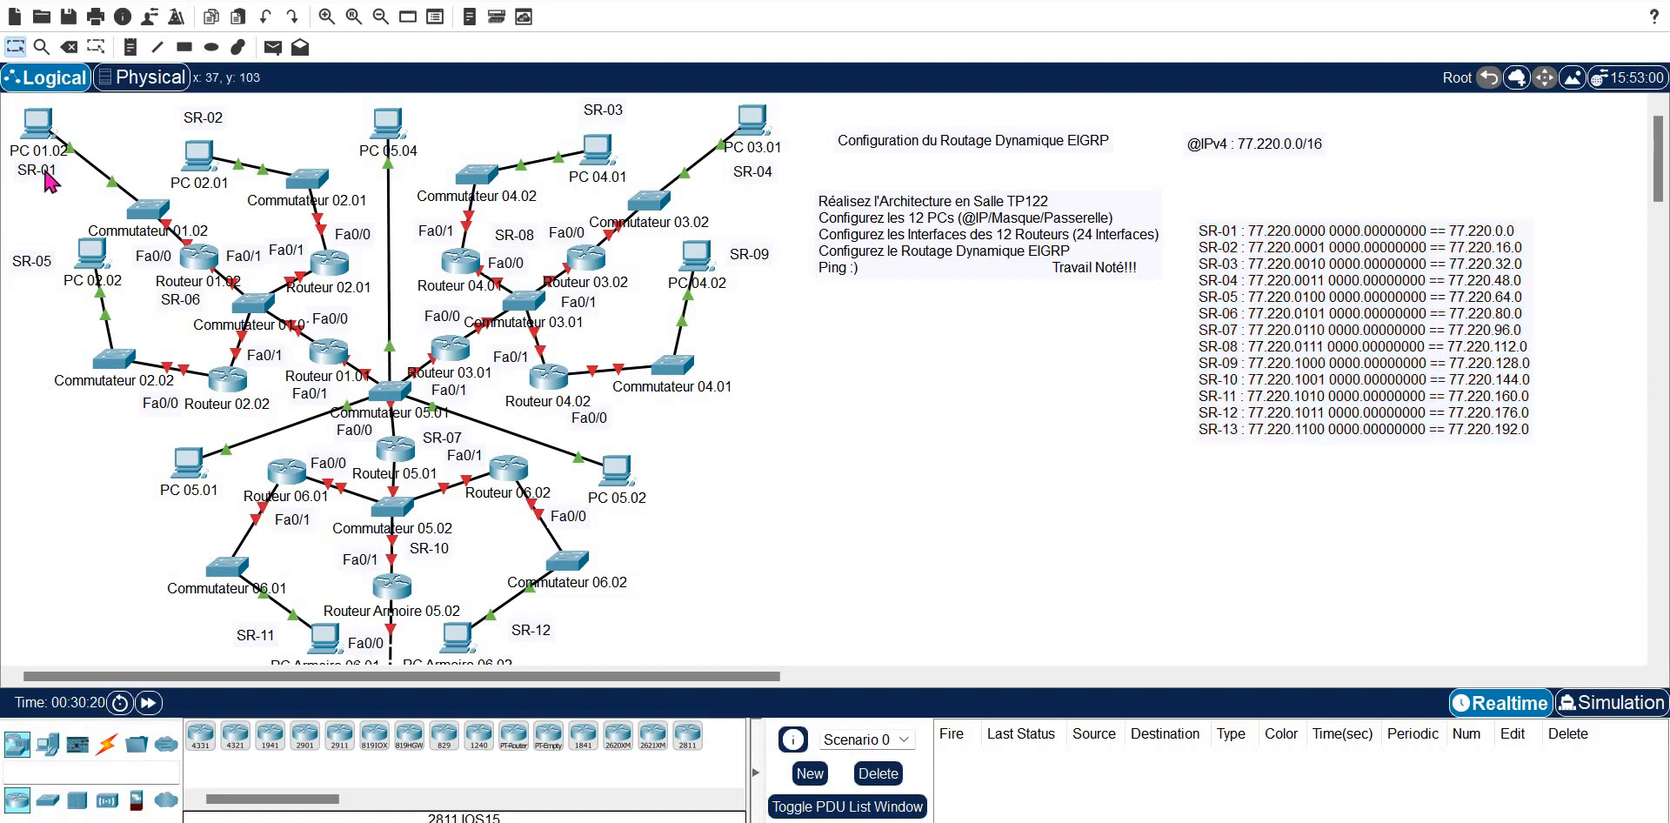
- Open the IP configuration of PC 01.02 and set its static IPv4 address to 77.220.0.1
click(41, 126)
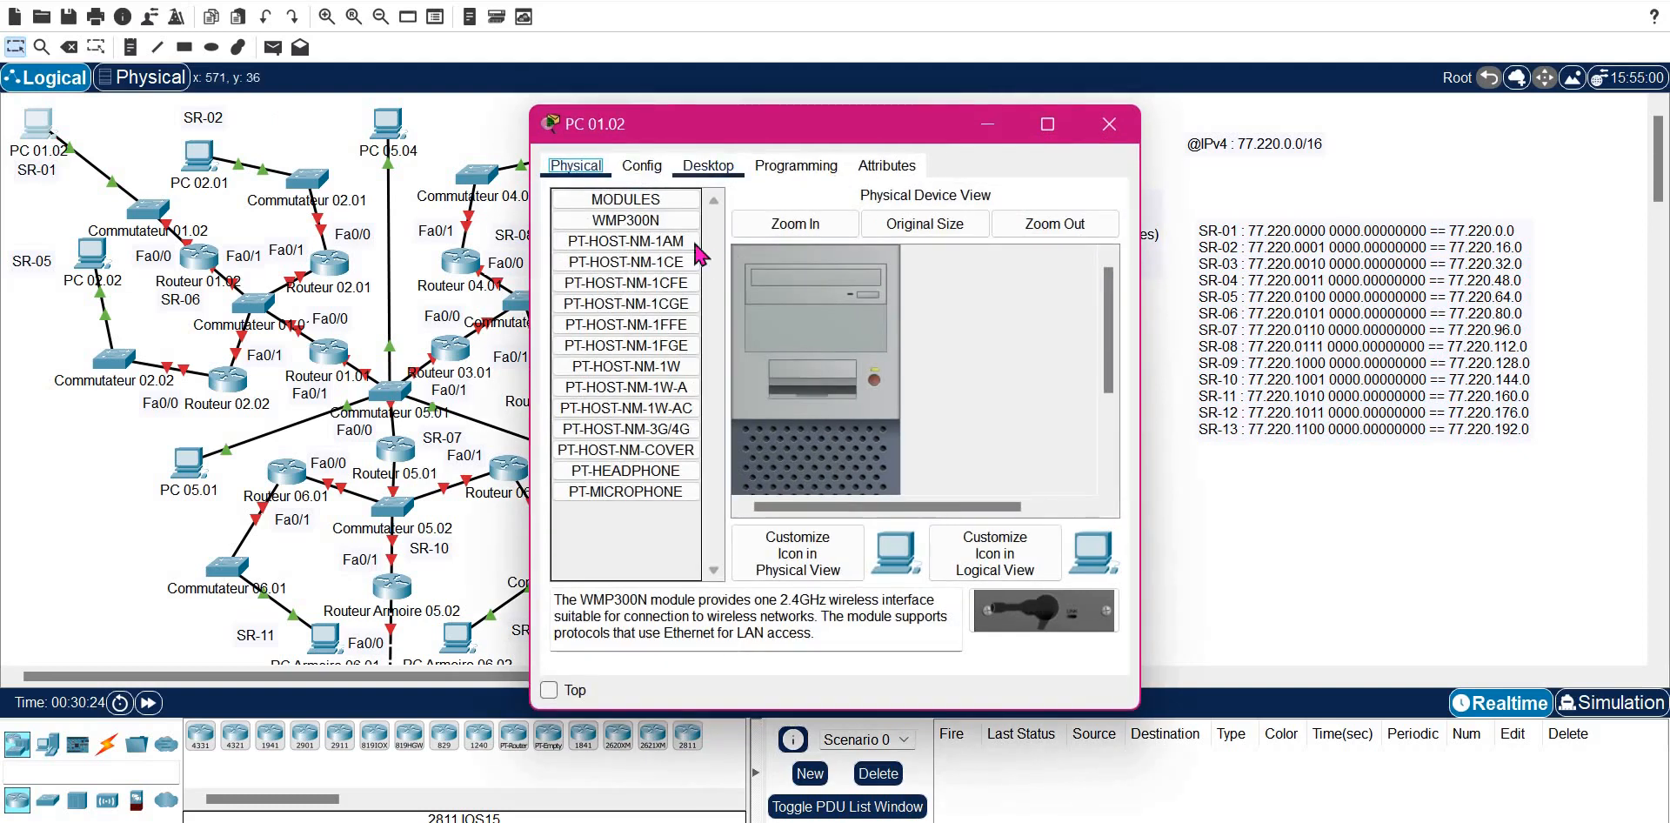
click(708, 166)
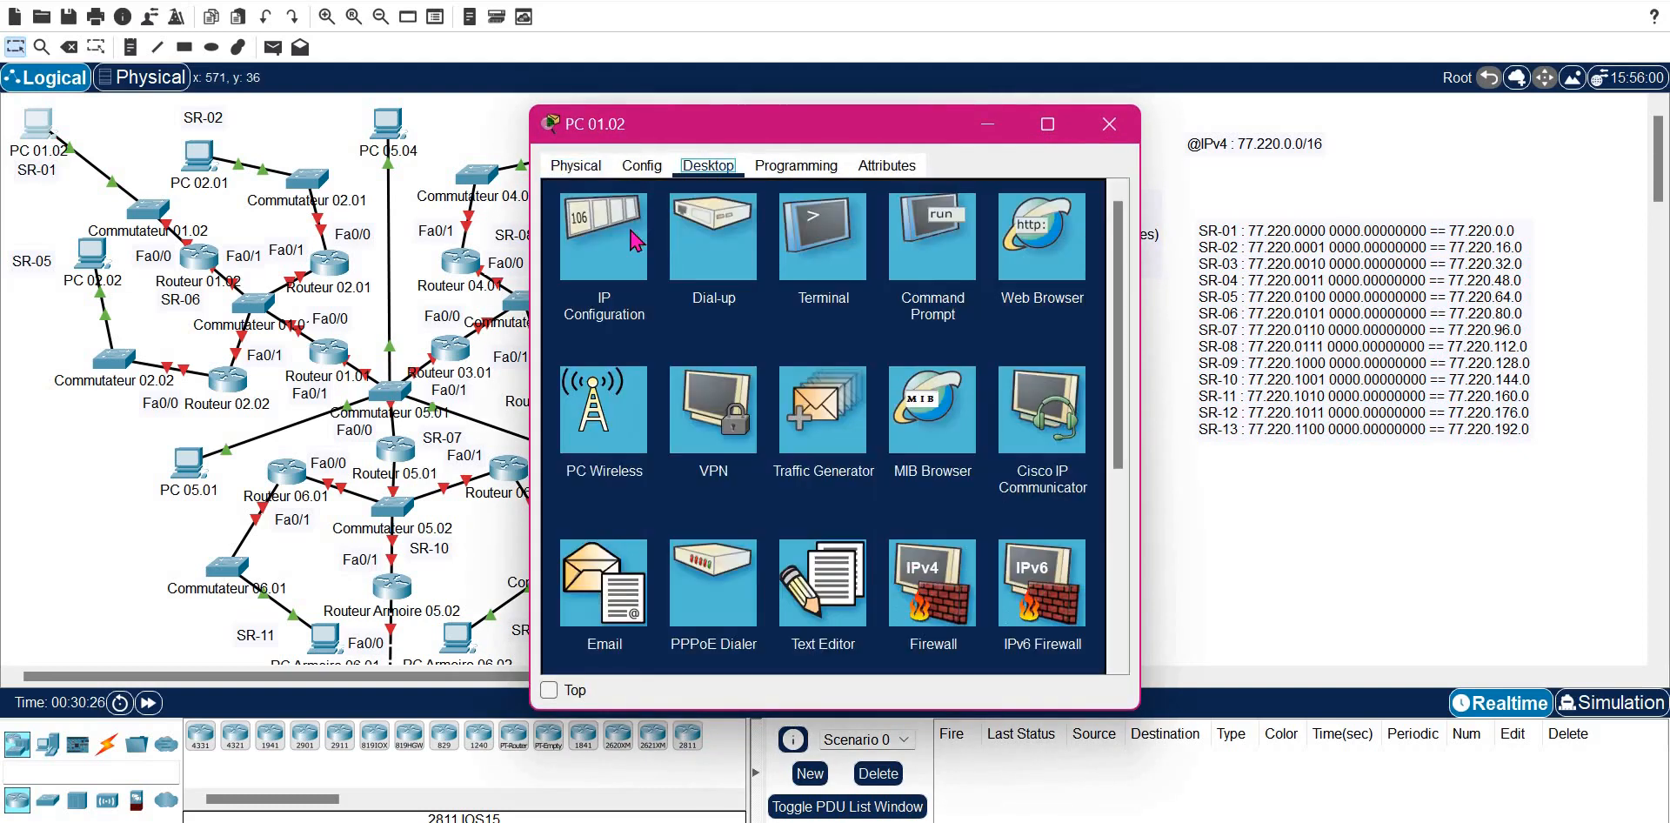
click(636, 240)
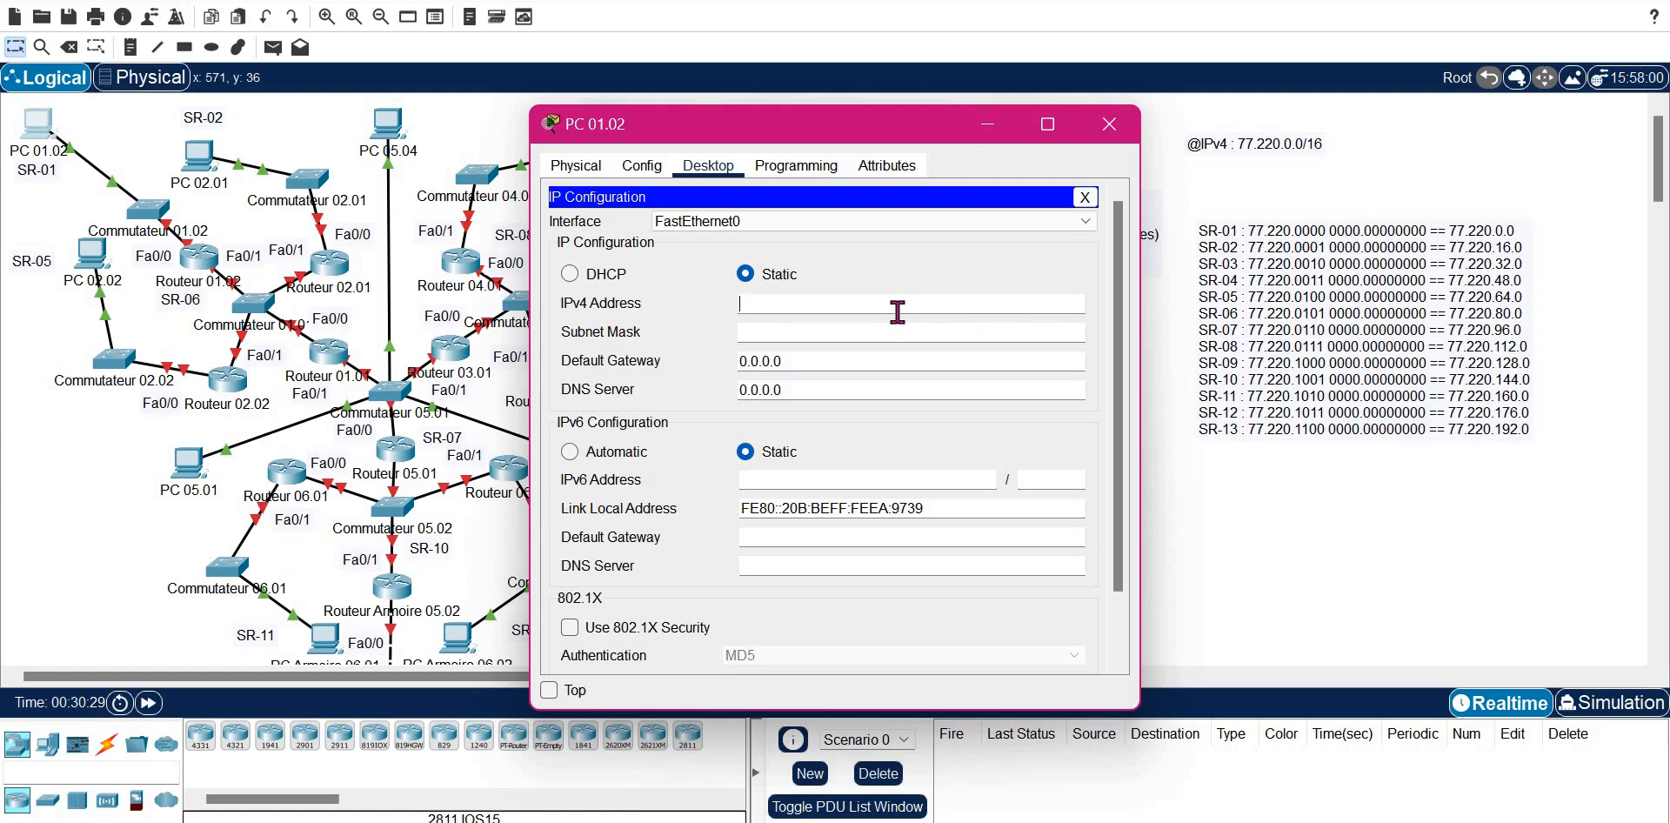
text(77.220.0.1)
key(Tab)
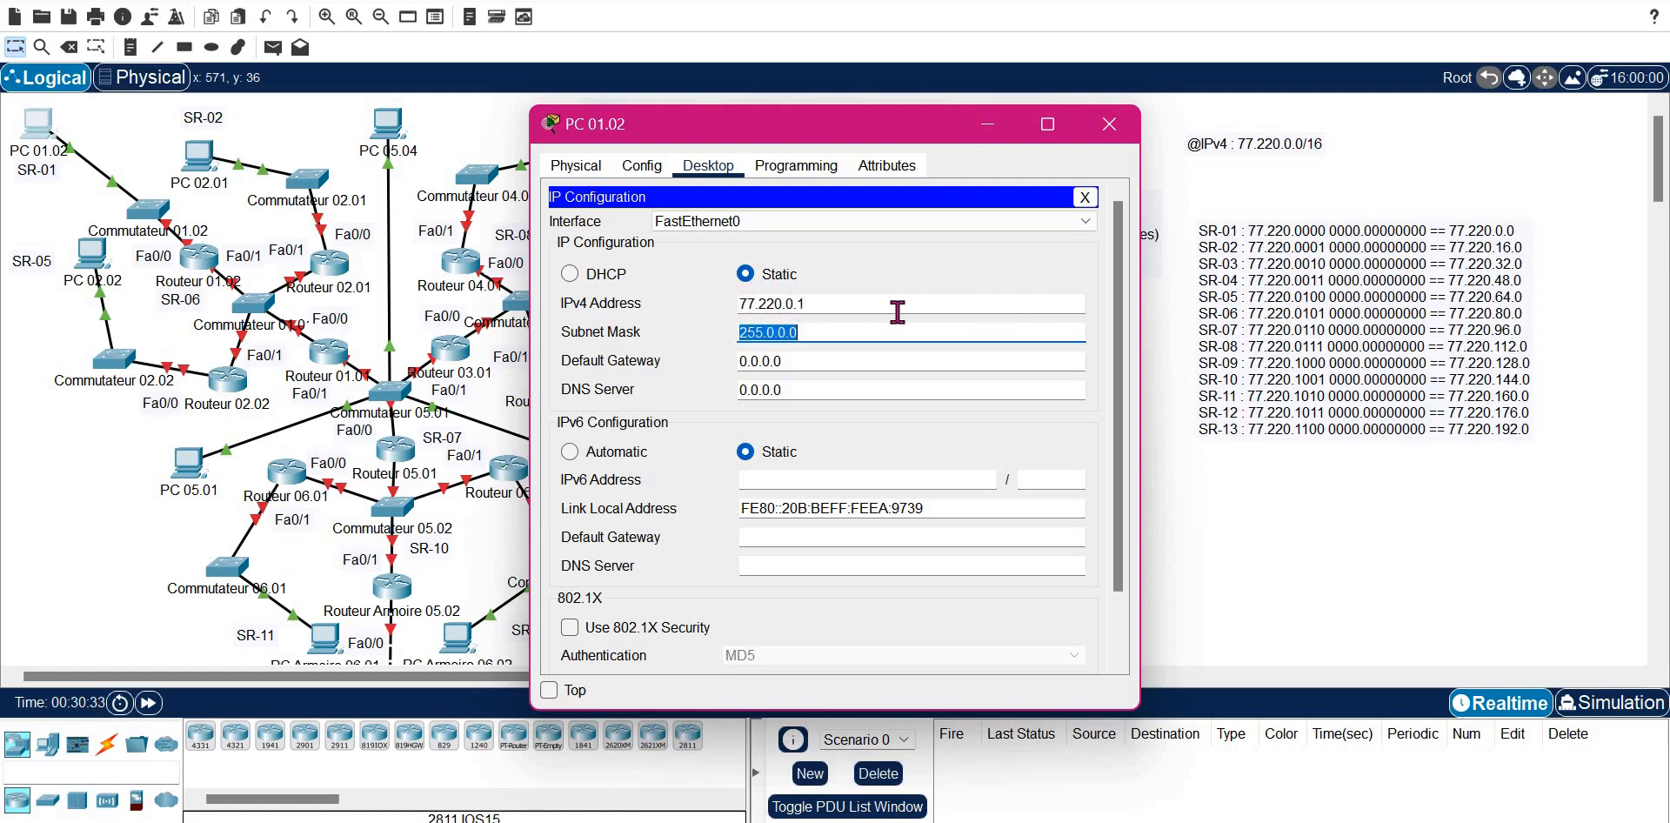
- Set PC 01.02's subnet mask to 255.255.240.0
key(Left)
key(Left)
key(Left)
key(BackSpace)
text(255)
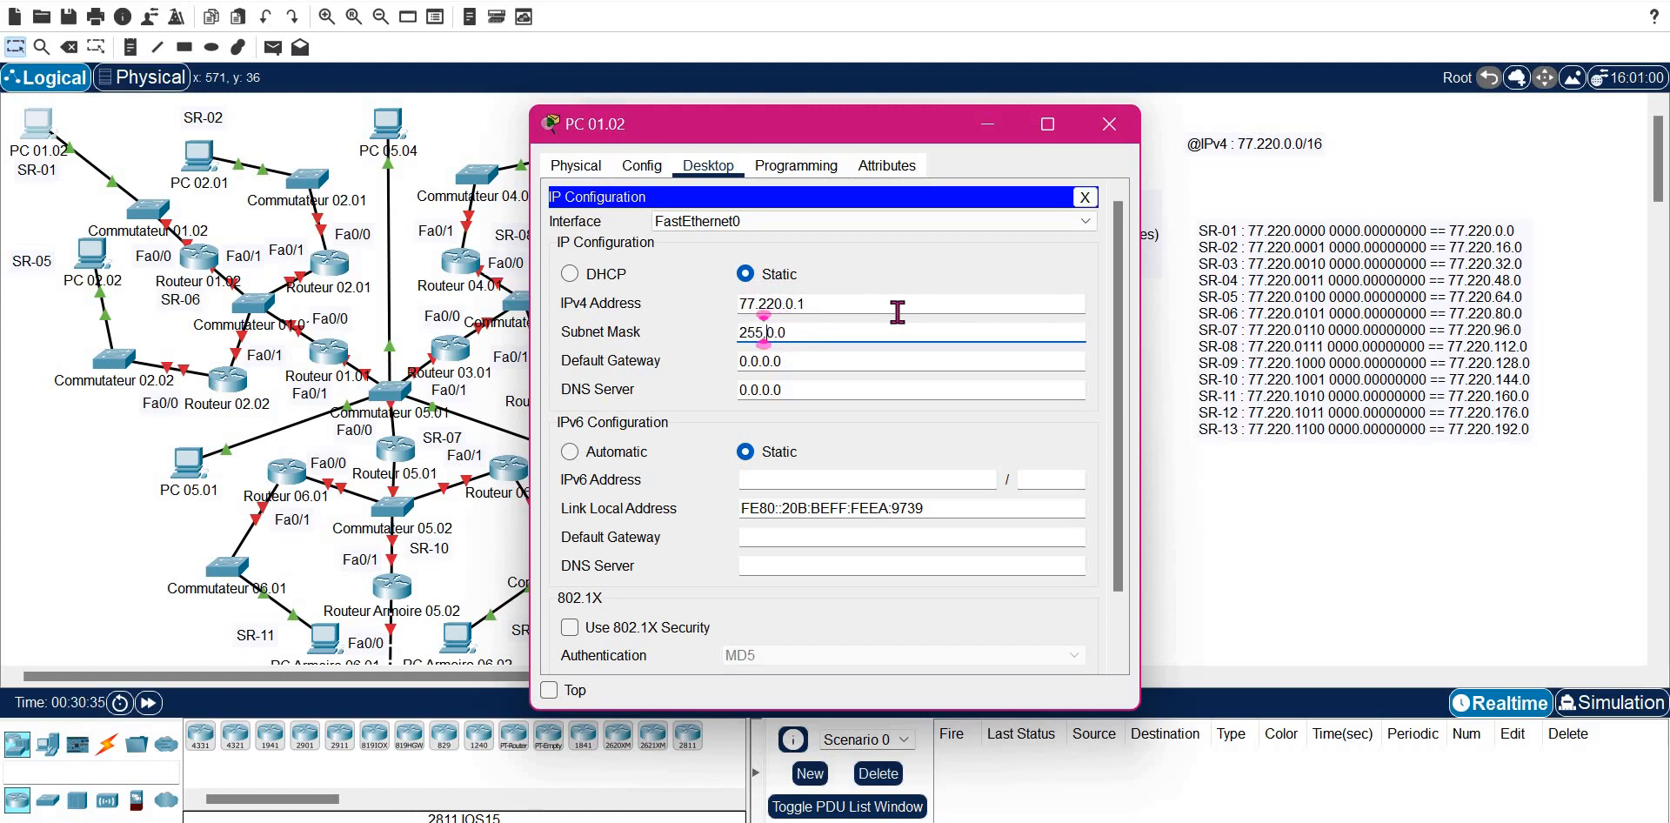
key(Right)
key(Right)
key(BackSpace)
text(240)
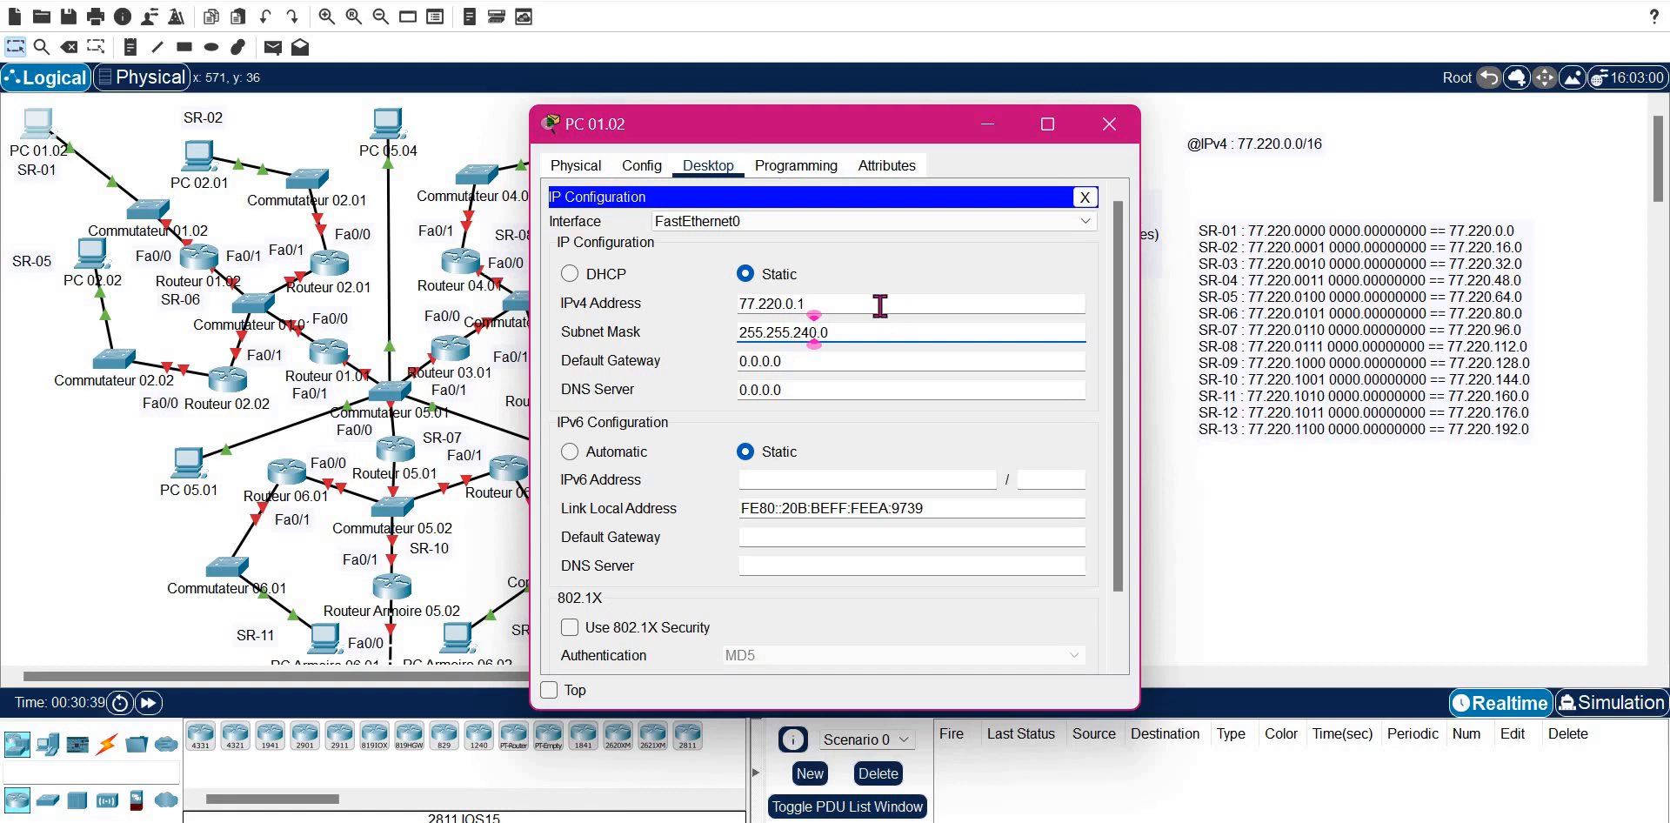
- Reuse PC 01.02's IPv4 address to set its default gateway to 77.220.0.254, and close the PC's window
click(881, 306)
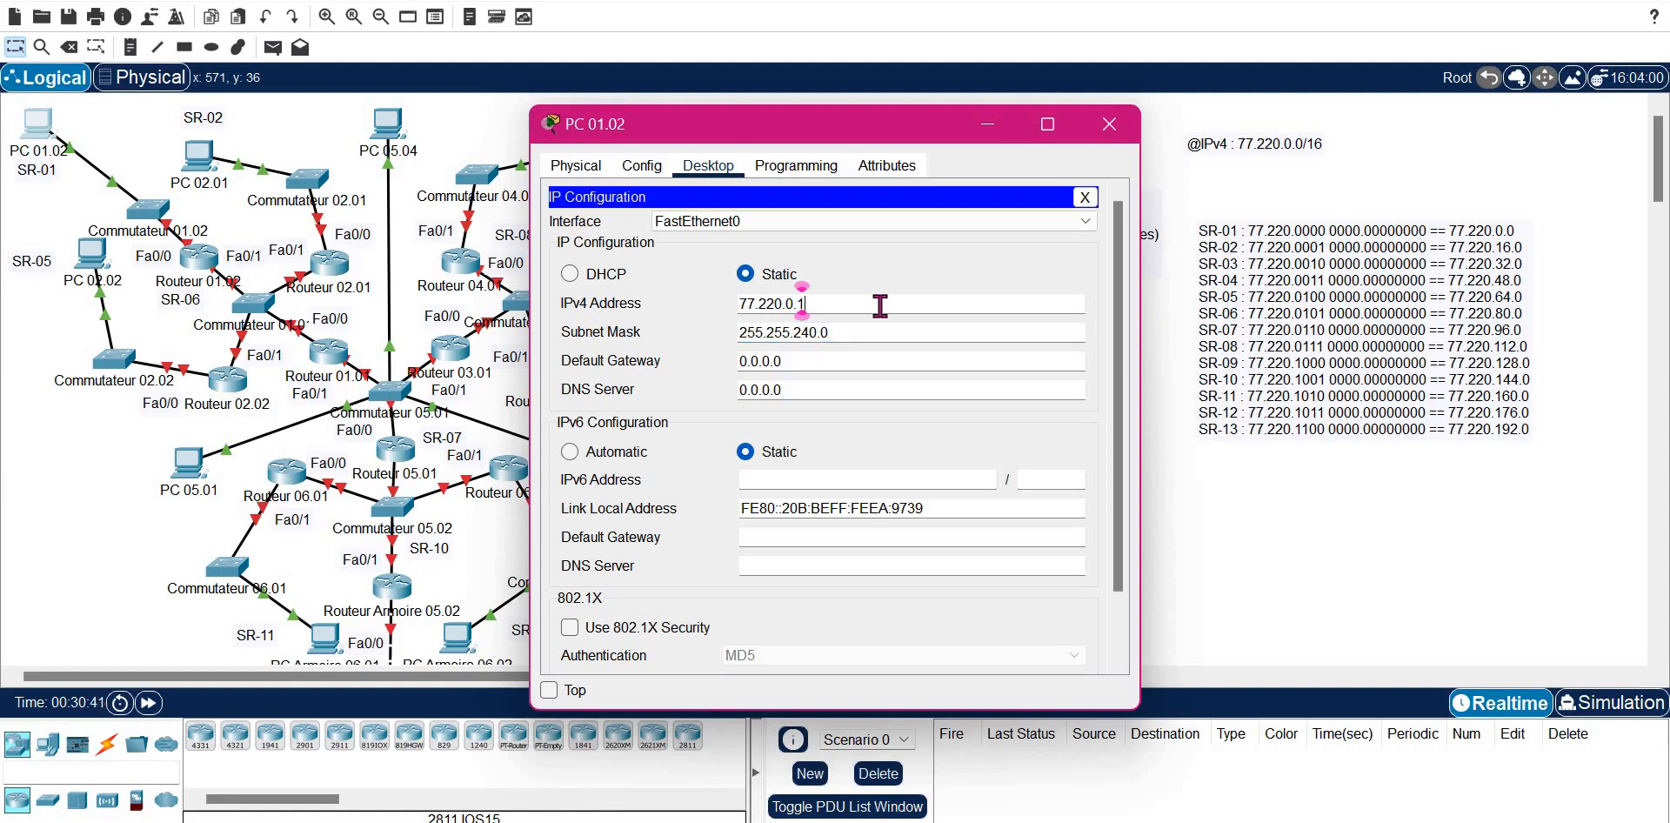
key(ctrl+a)
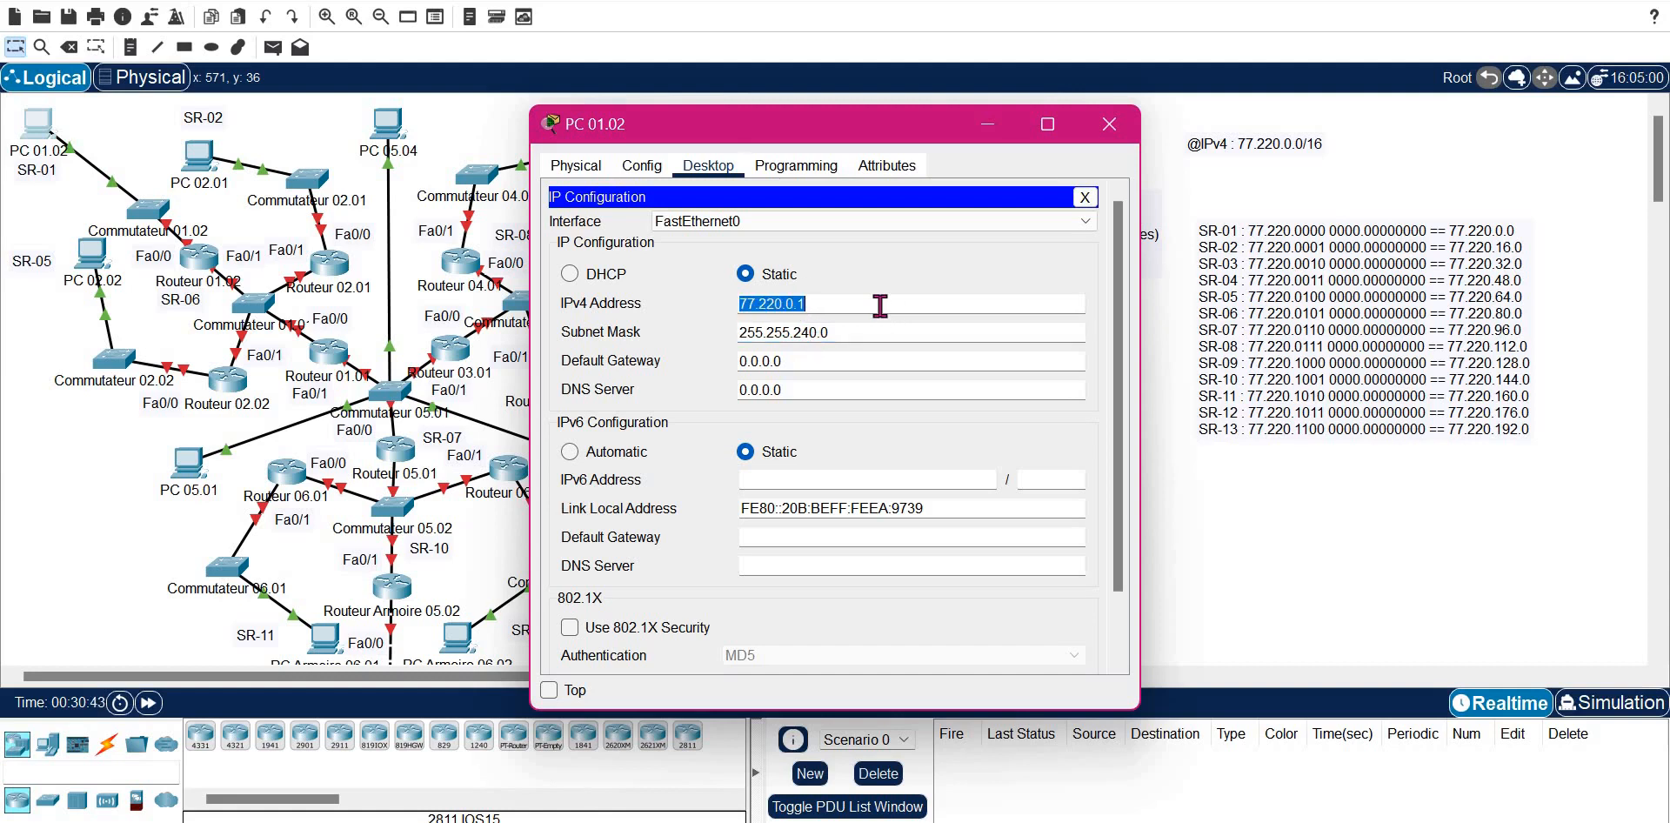
key(ctrl+c)
key(Tab)
key(Tab)
key(ctrl+v)
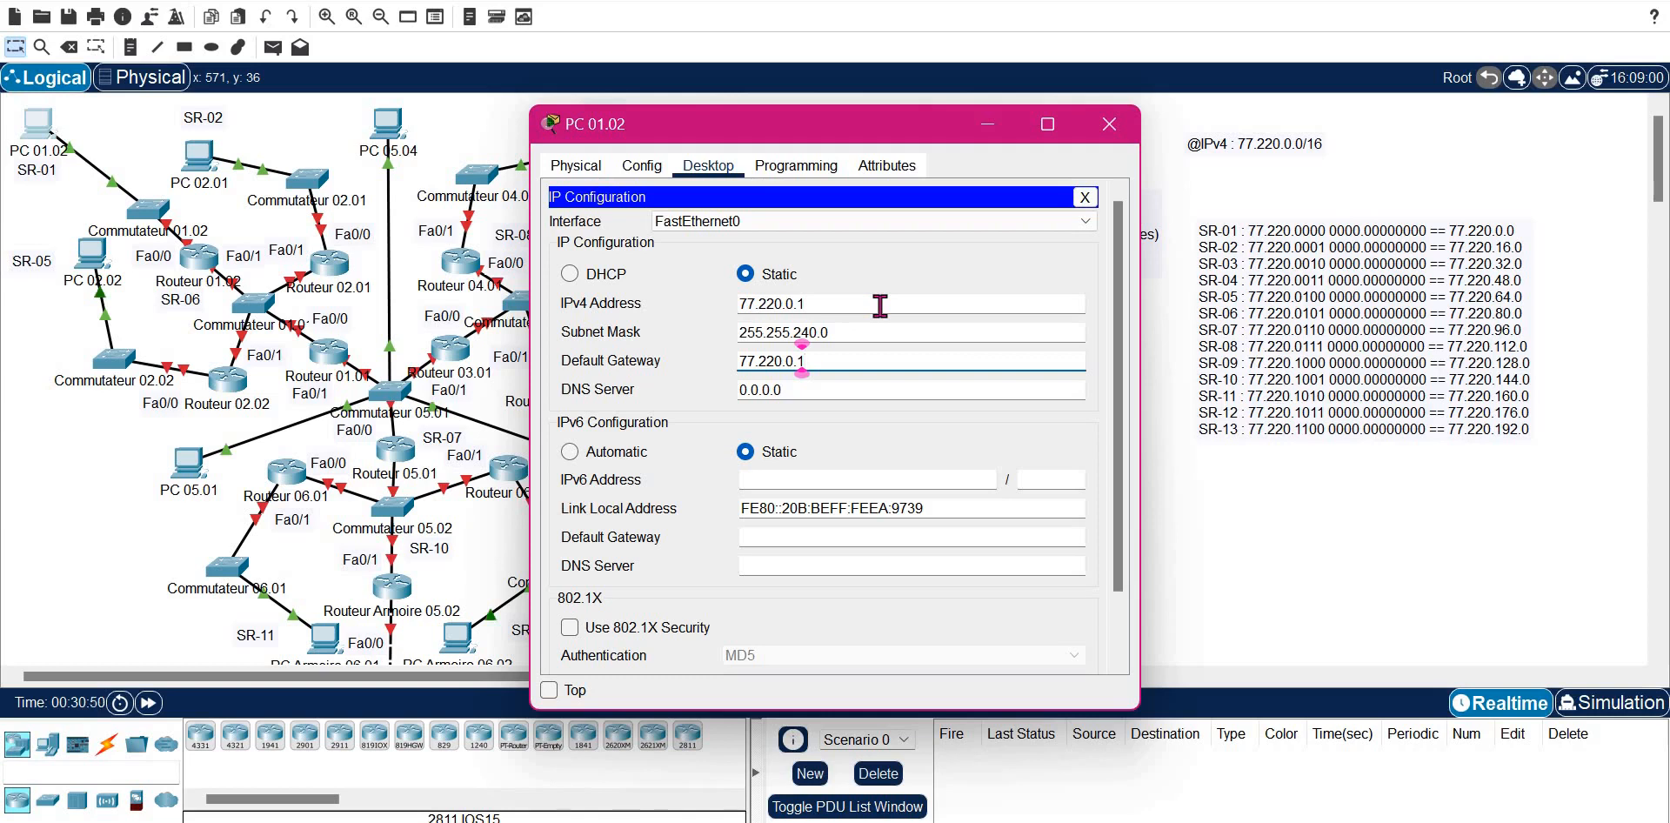
key(BackSpace)
text(254)
click(1109, 123)
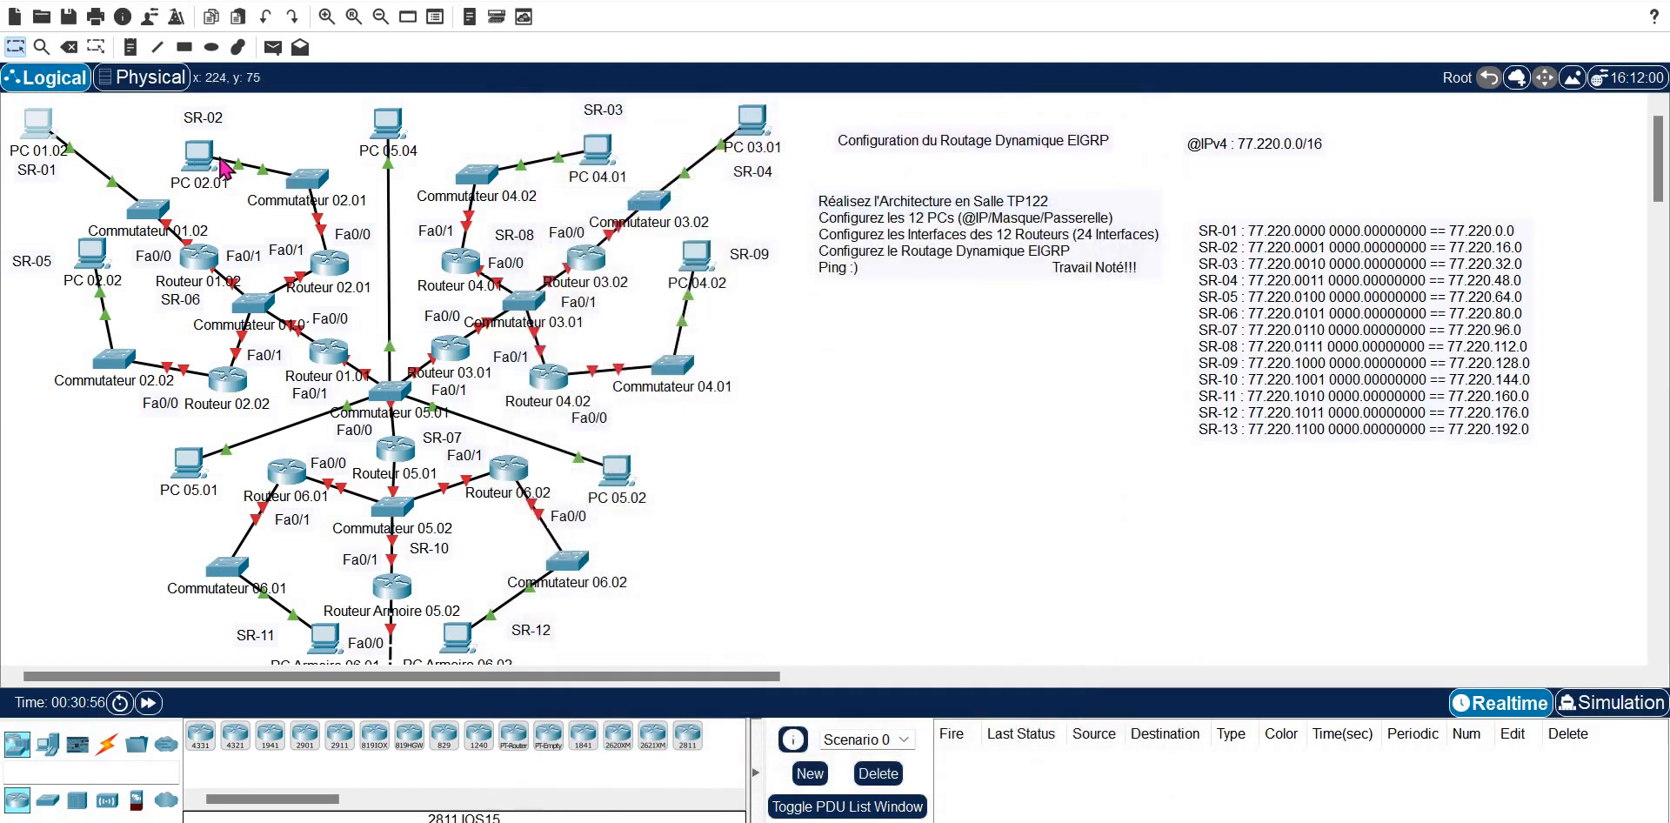
- Open the IP configuration of PC 02.01 and set its static IPv4 address to 77.220.16.1
click(200, 155)
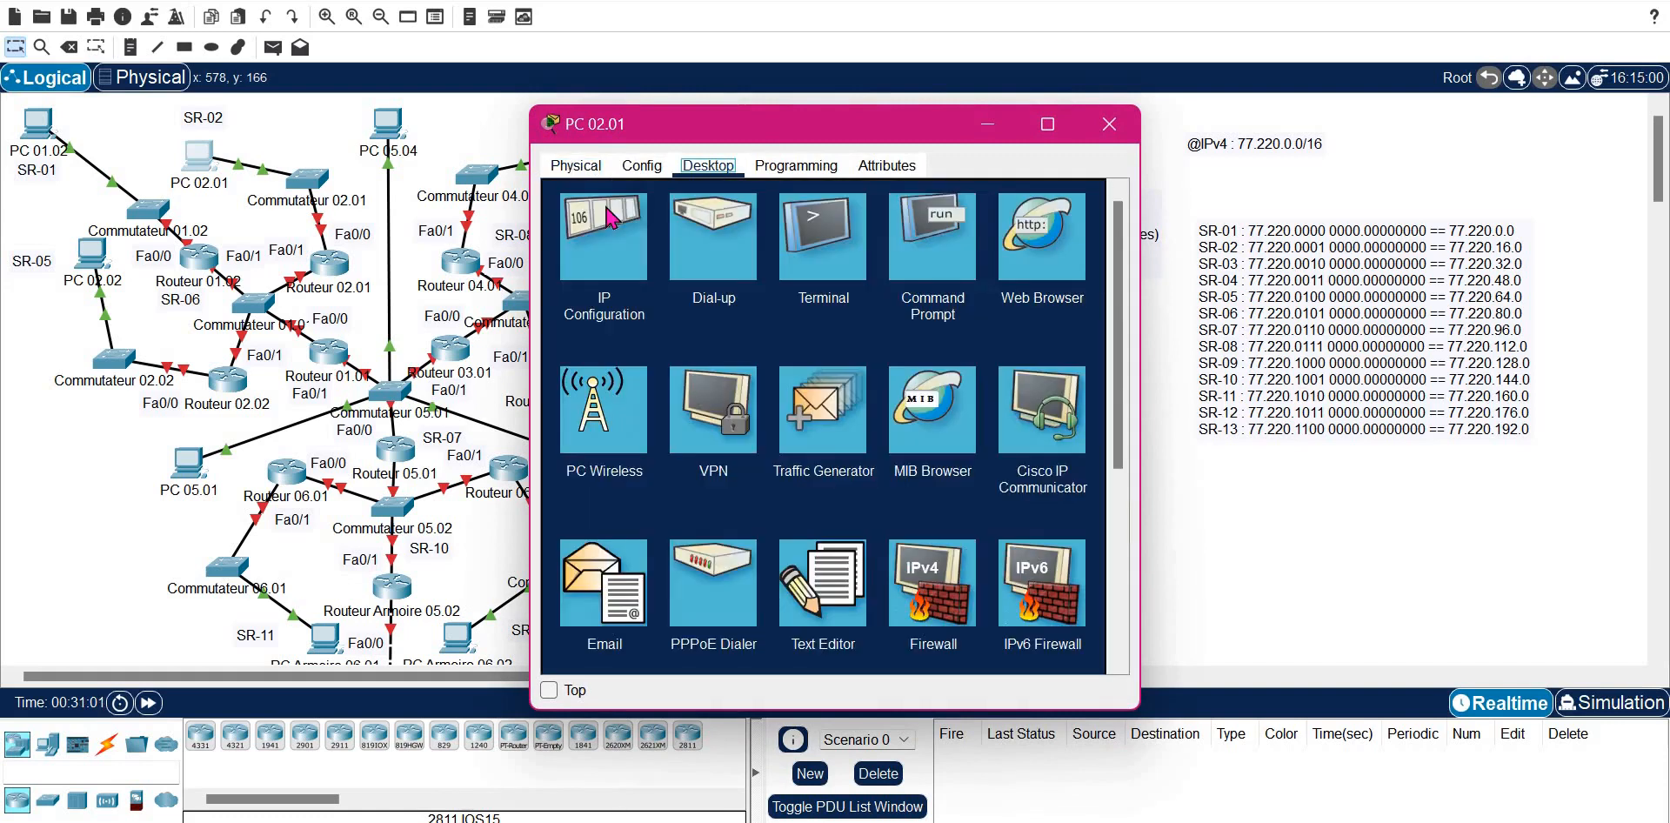
click(611, 217)
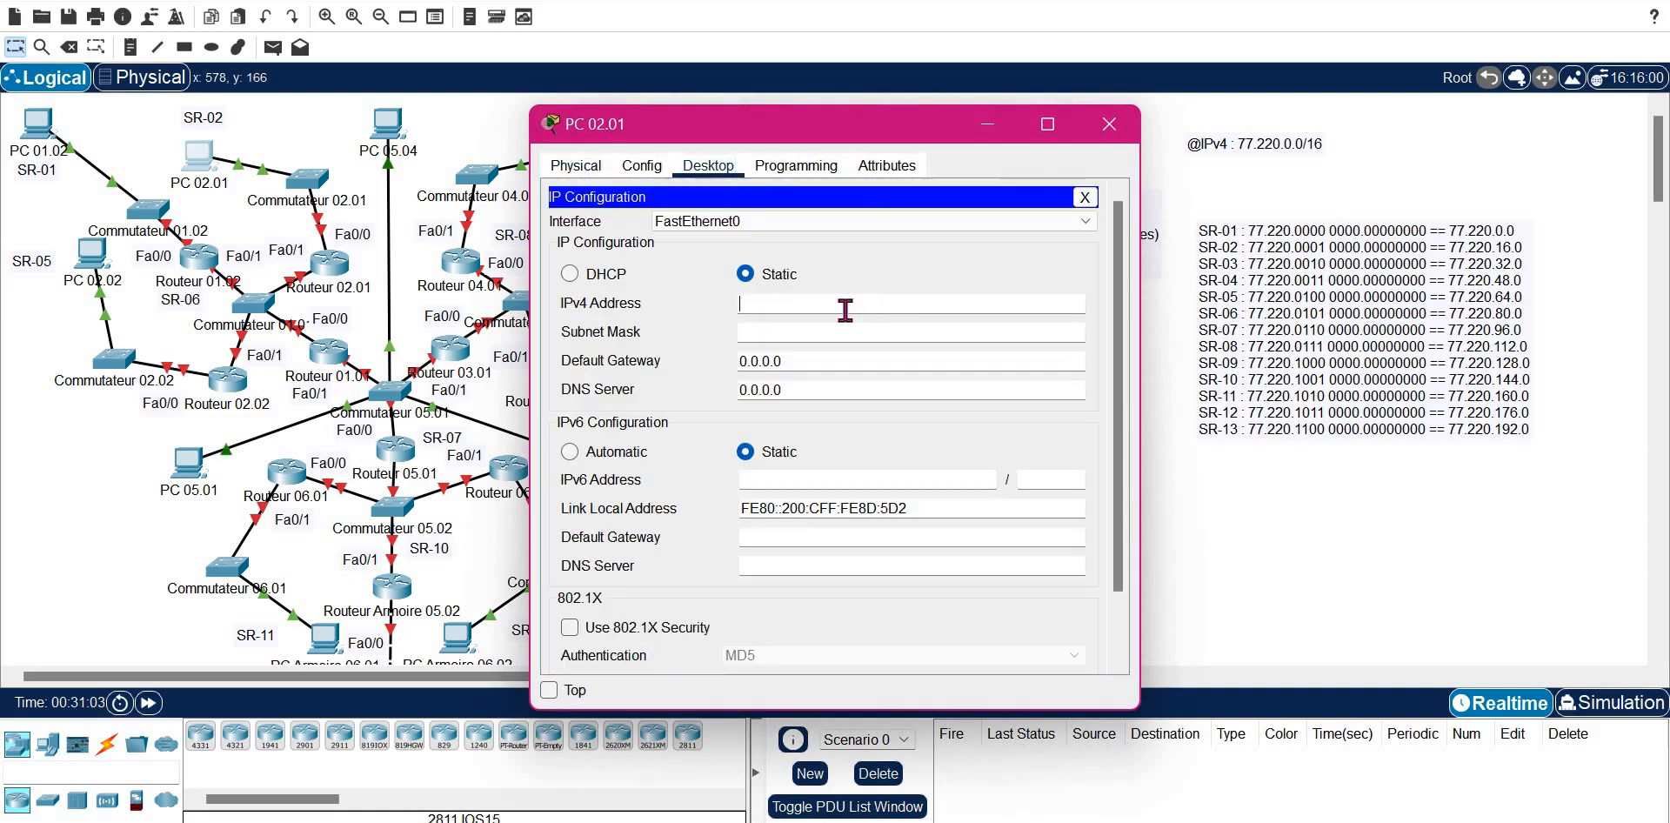
text(77.220)
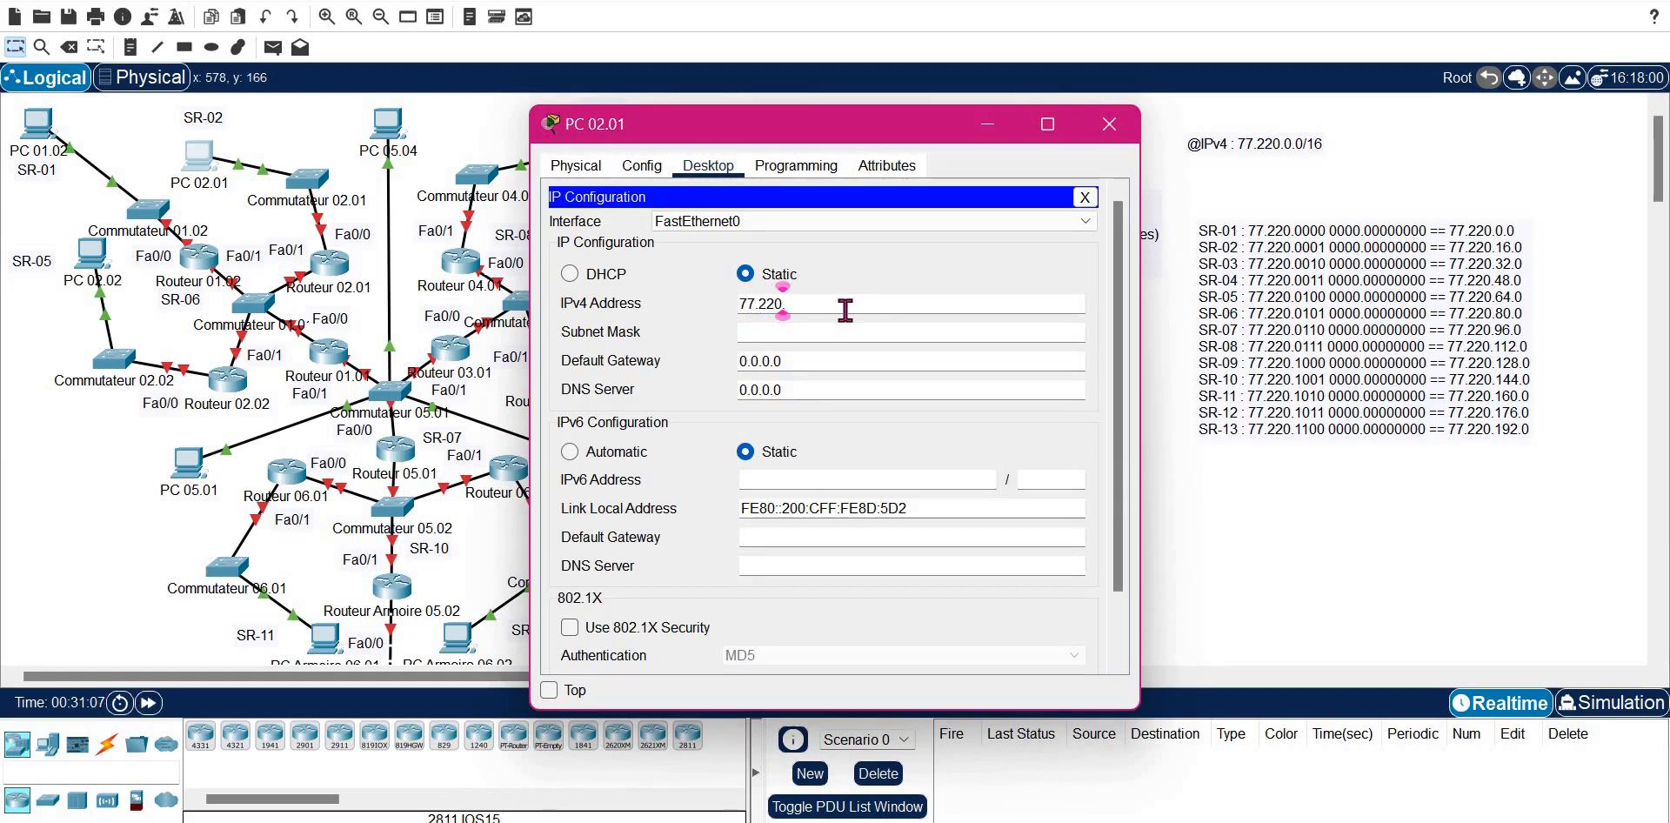
key(ctrl+a)
click(846, 310)
text(16.1)
key(Tab)
- Set PC 02.01's subnet mask to 255.255.240.0
key(Right)
key(Left)
key(Left)
key(Left)
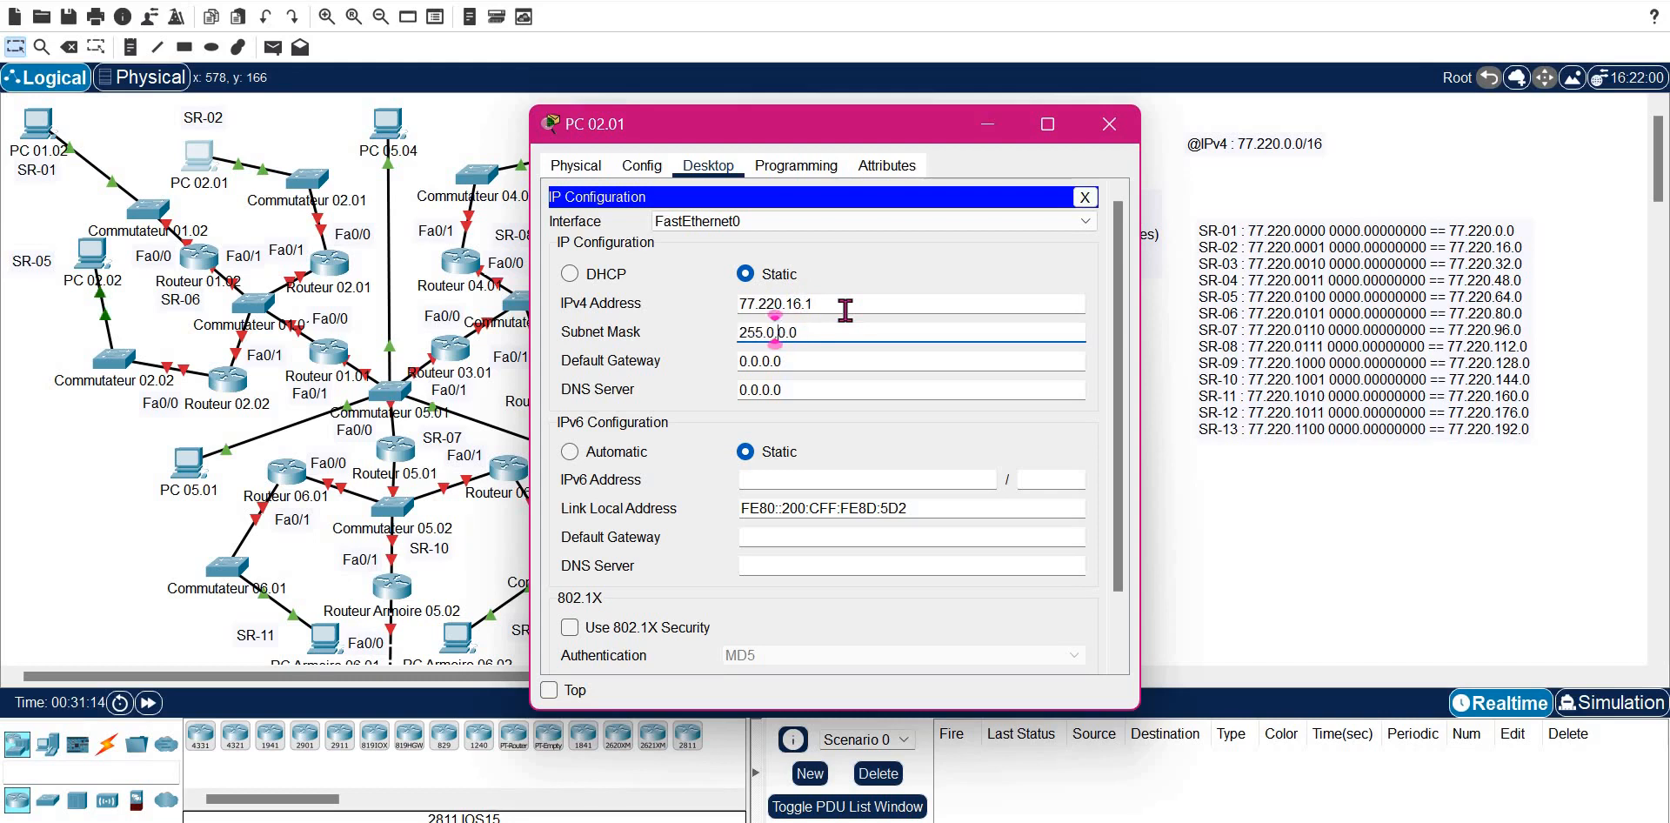
key(BackSpace)
text(255)
key(Right)
key(Right)
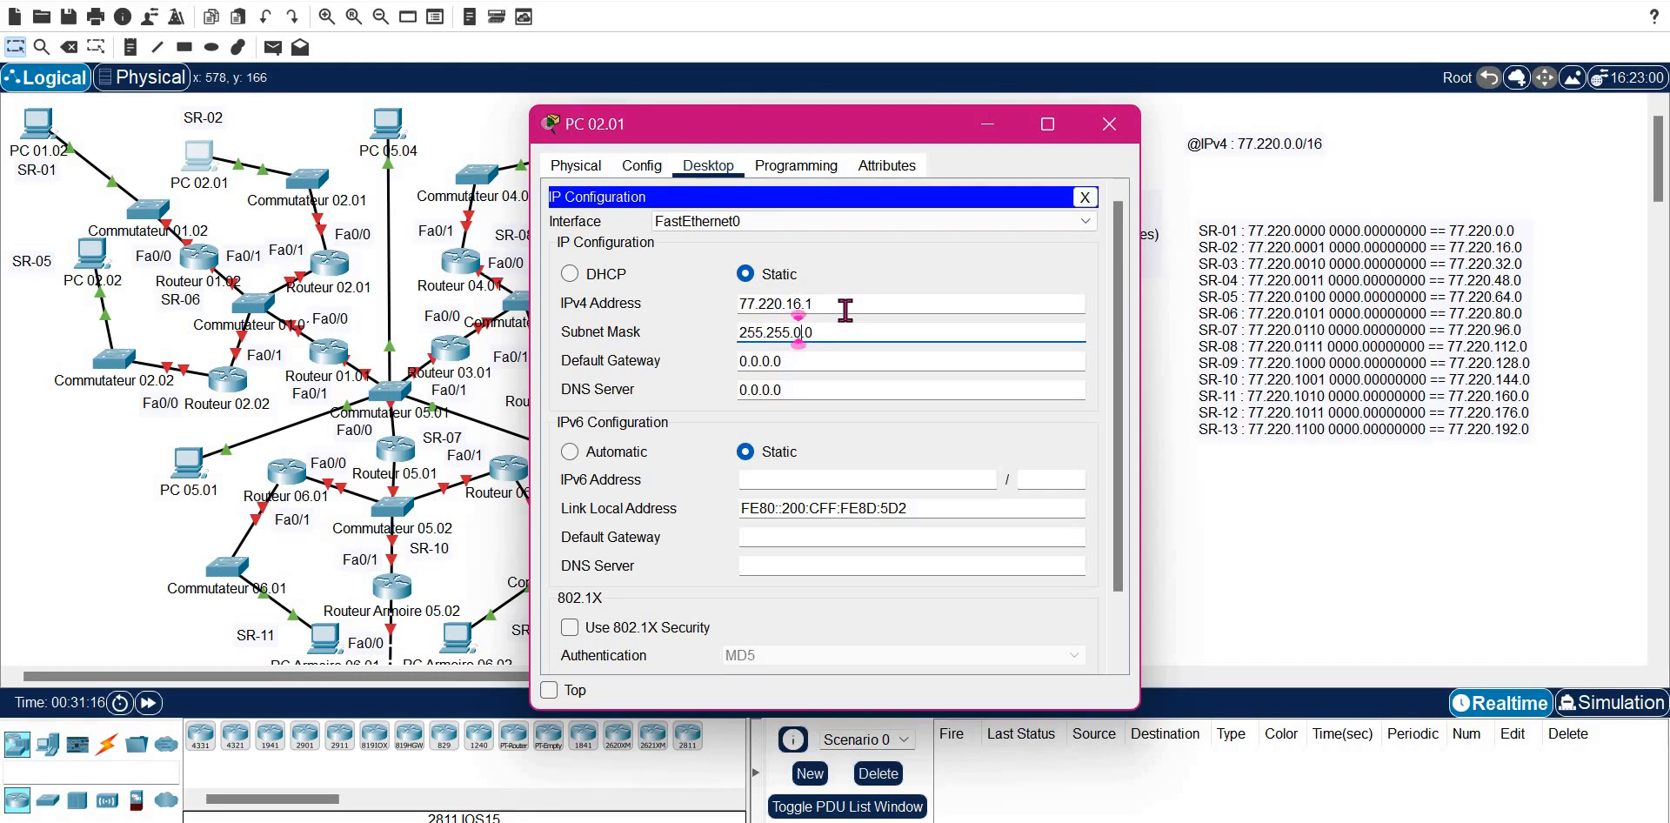
key(BackSpace)
text(240)
key(Tab)
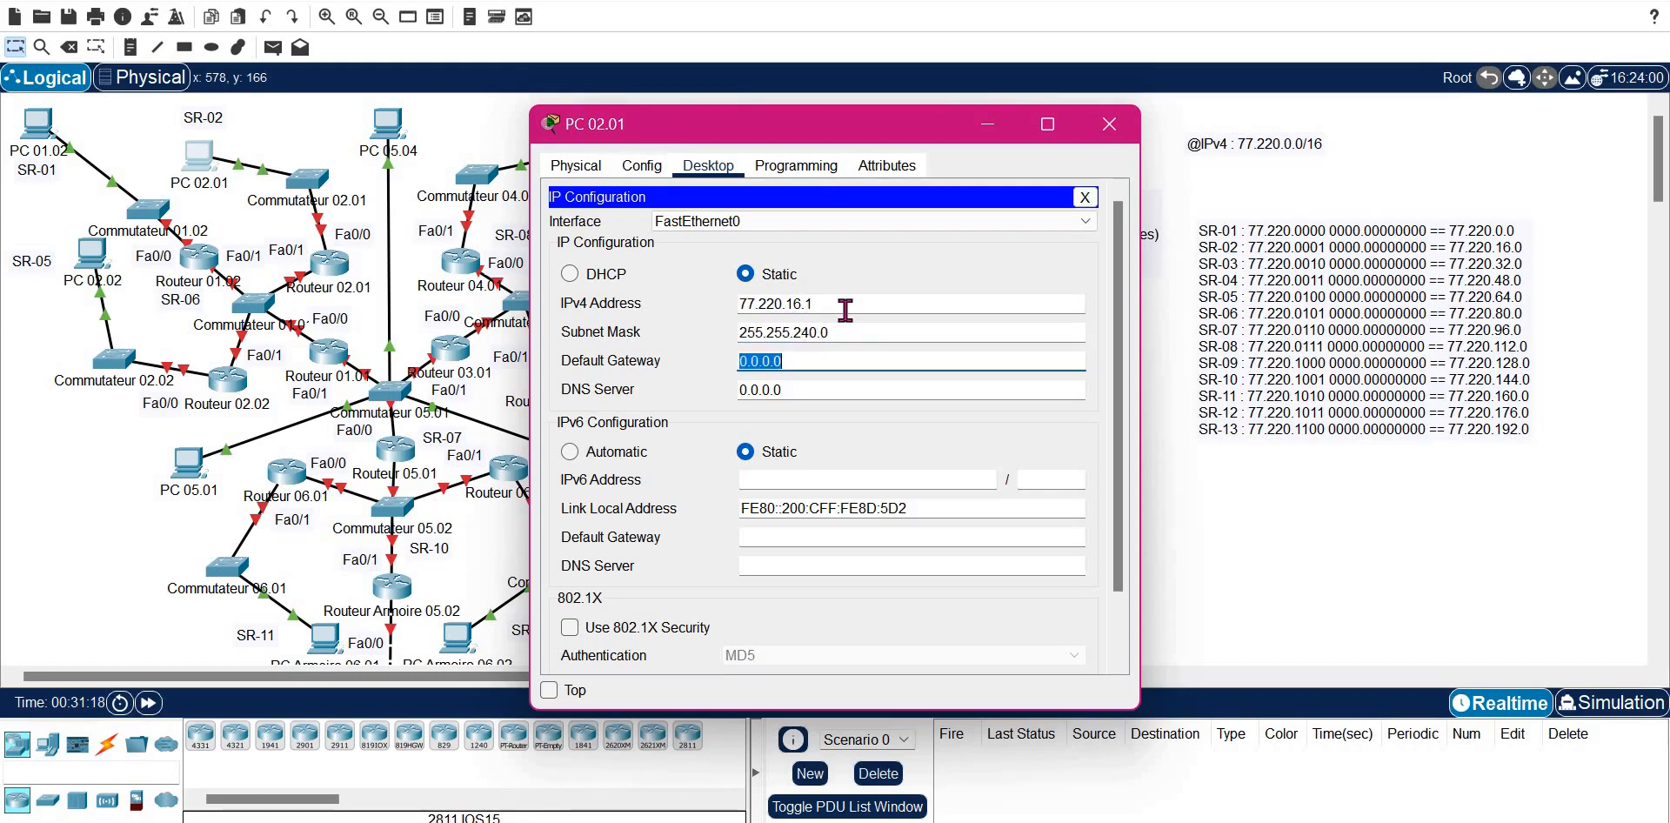
- Set PC 02.01's default gateway to 77.220.16.254 and close the PC's window
text(77.220.16)
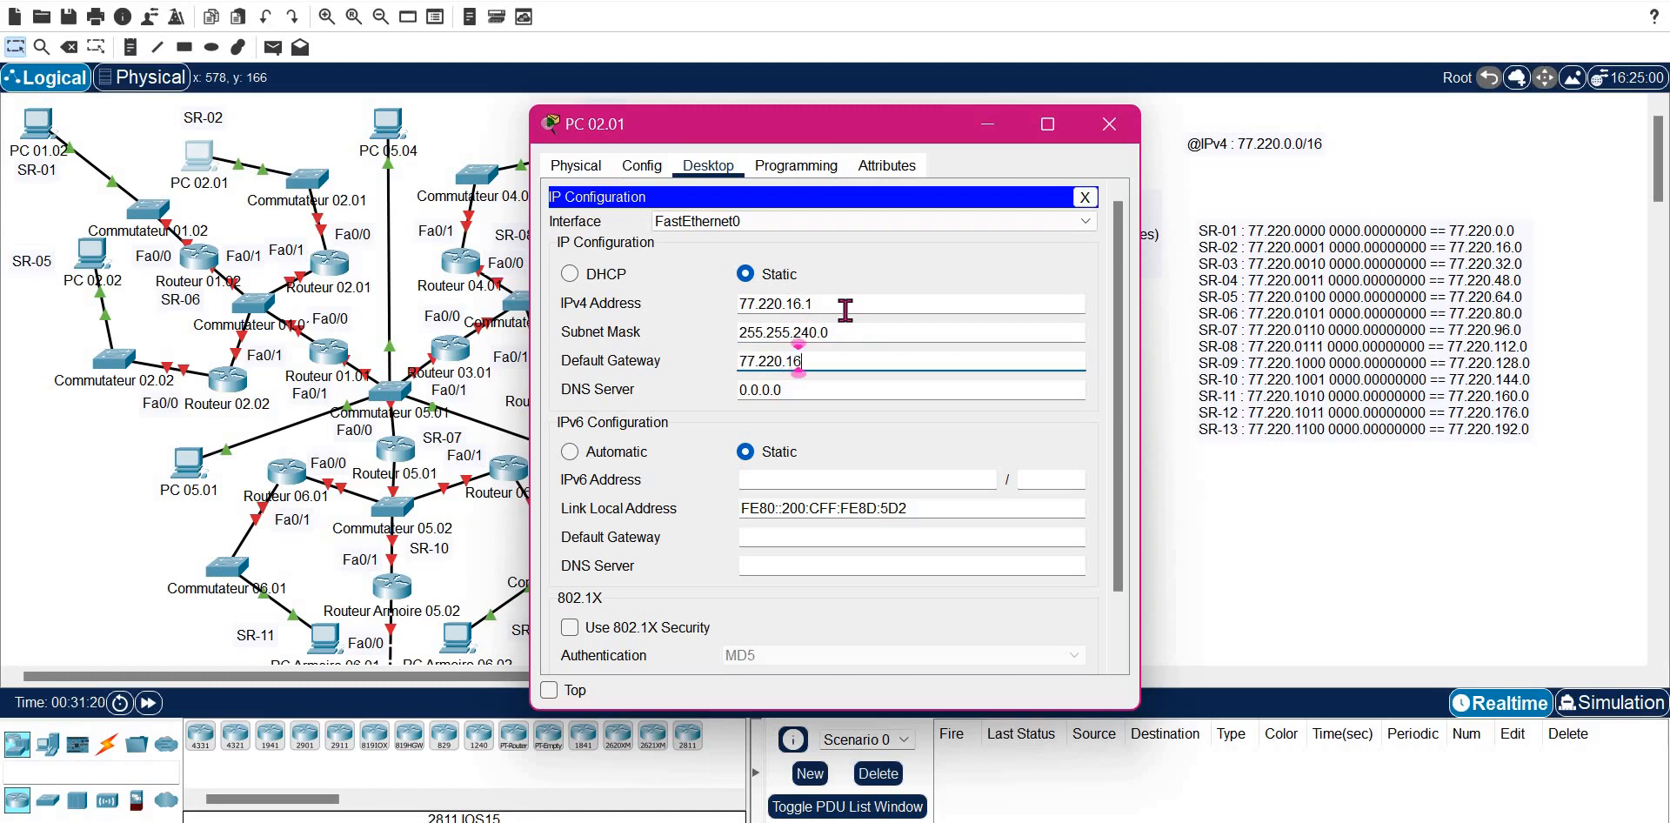
text(.254)
click(1107, 127)
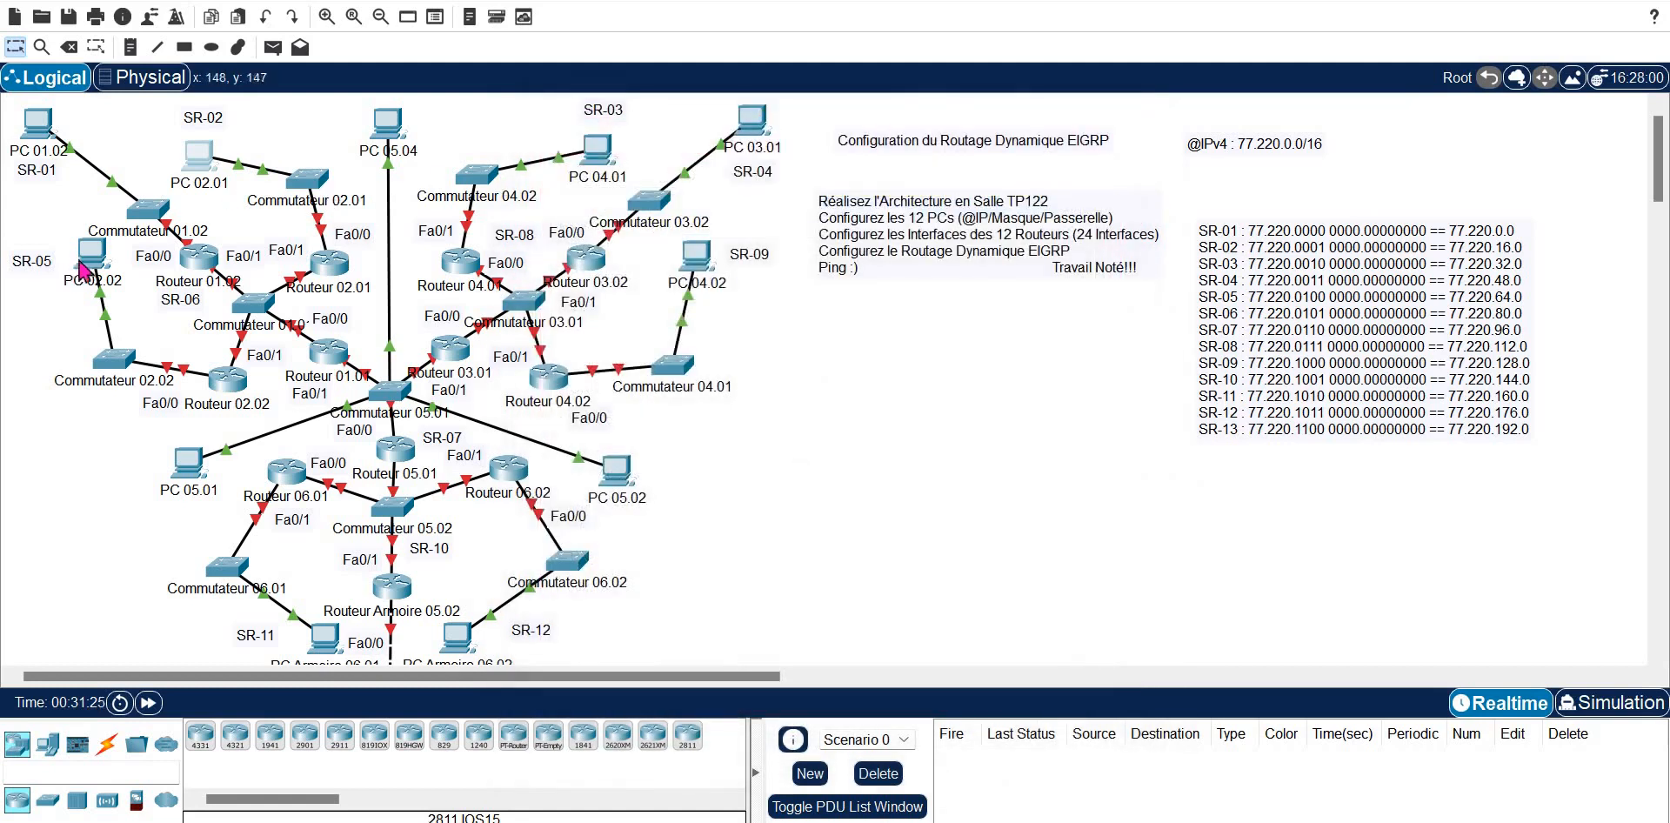
- Open the IP configuration of PC 02.02 and set its static IPv4 address to 77.220.64.1
click(89, 261)
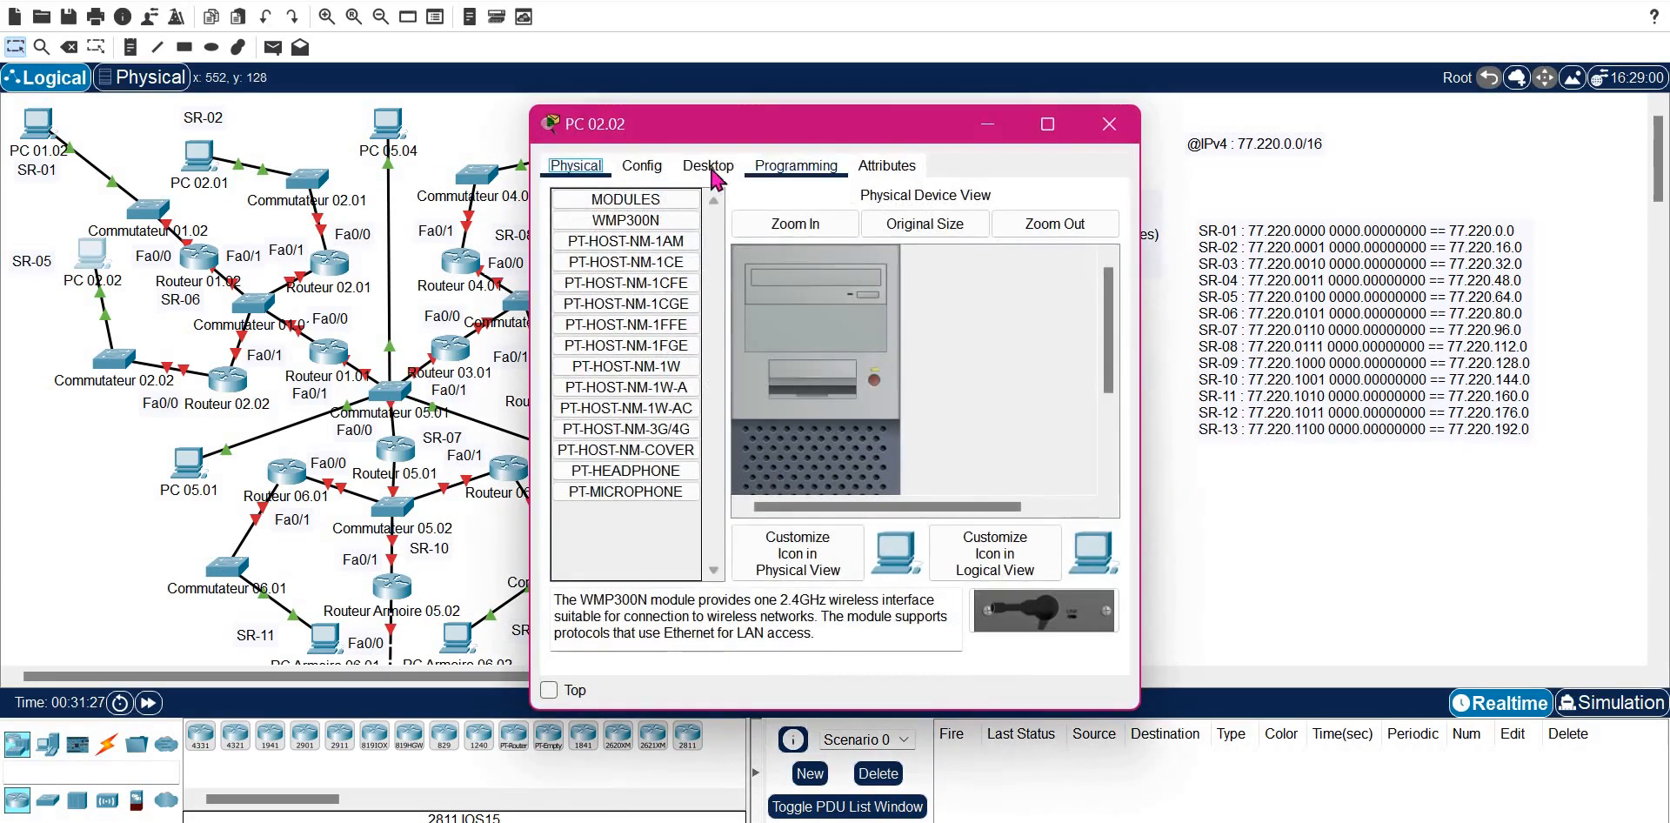
click(716, 167)
click(608, 261)
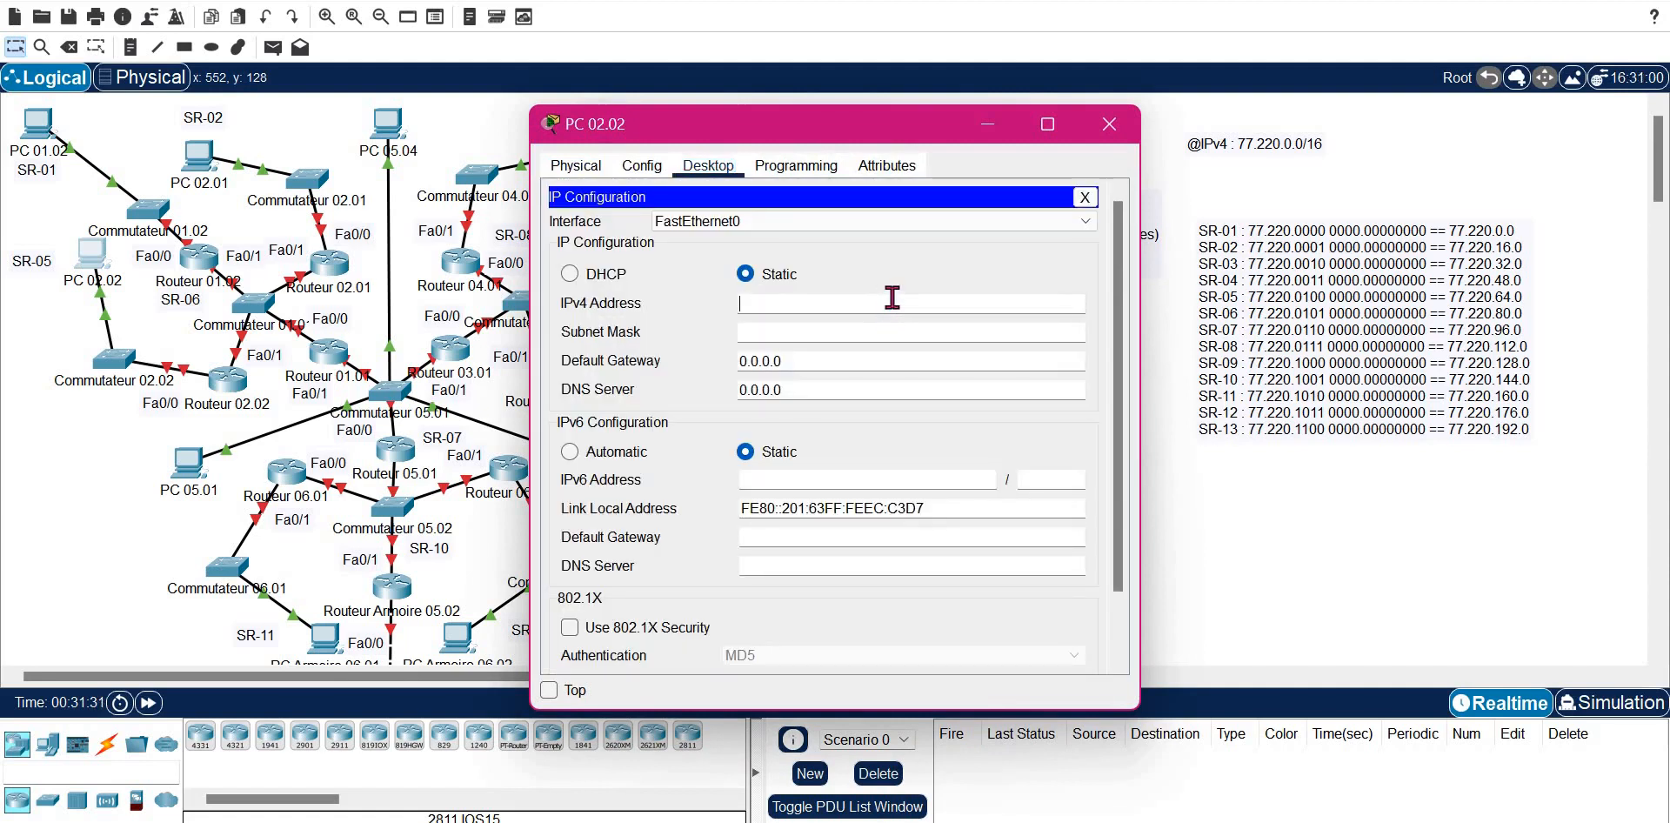
text(77.220.64.1)
key(Tab)
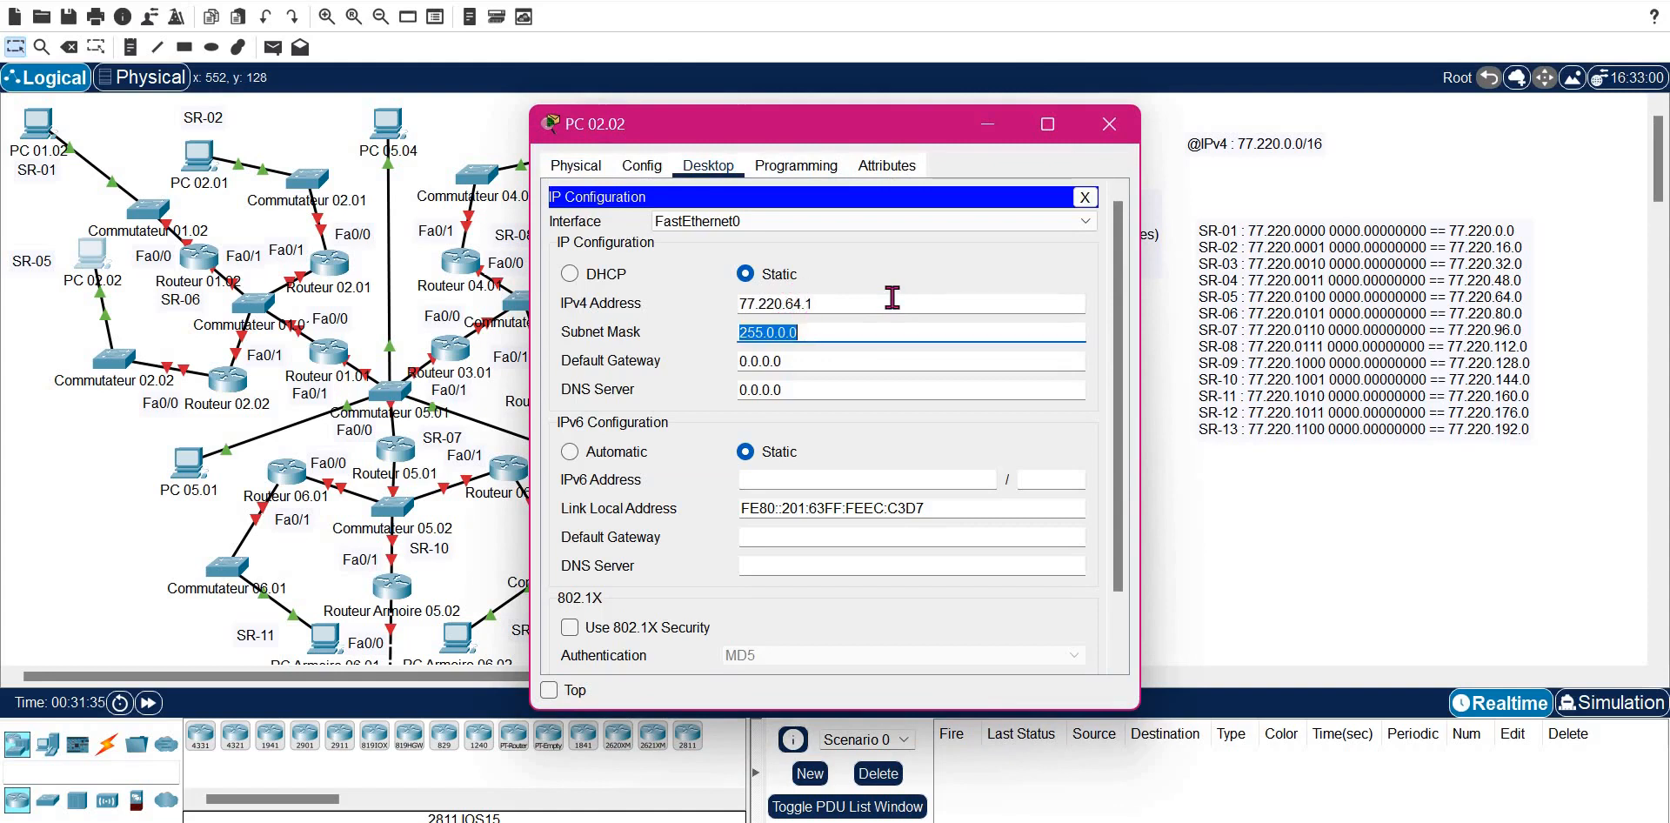
- Set PC 02.02's subnet mask to 255.255.240.0
key(Left)
key(BackSpace)
text(255)
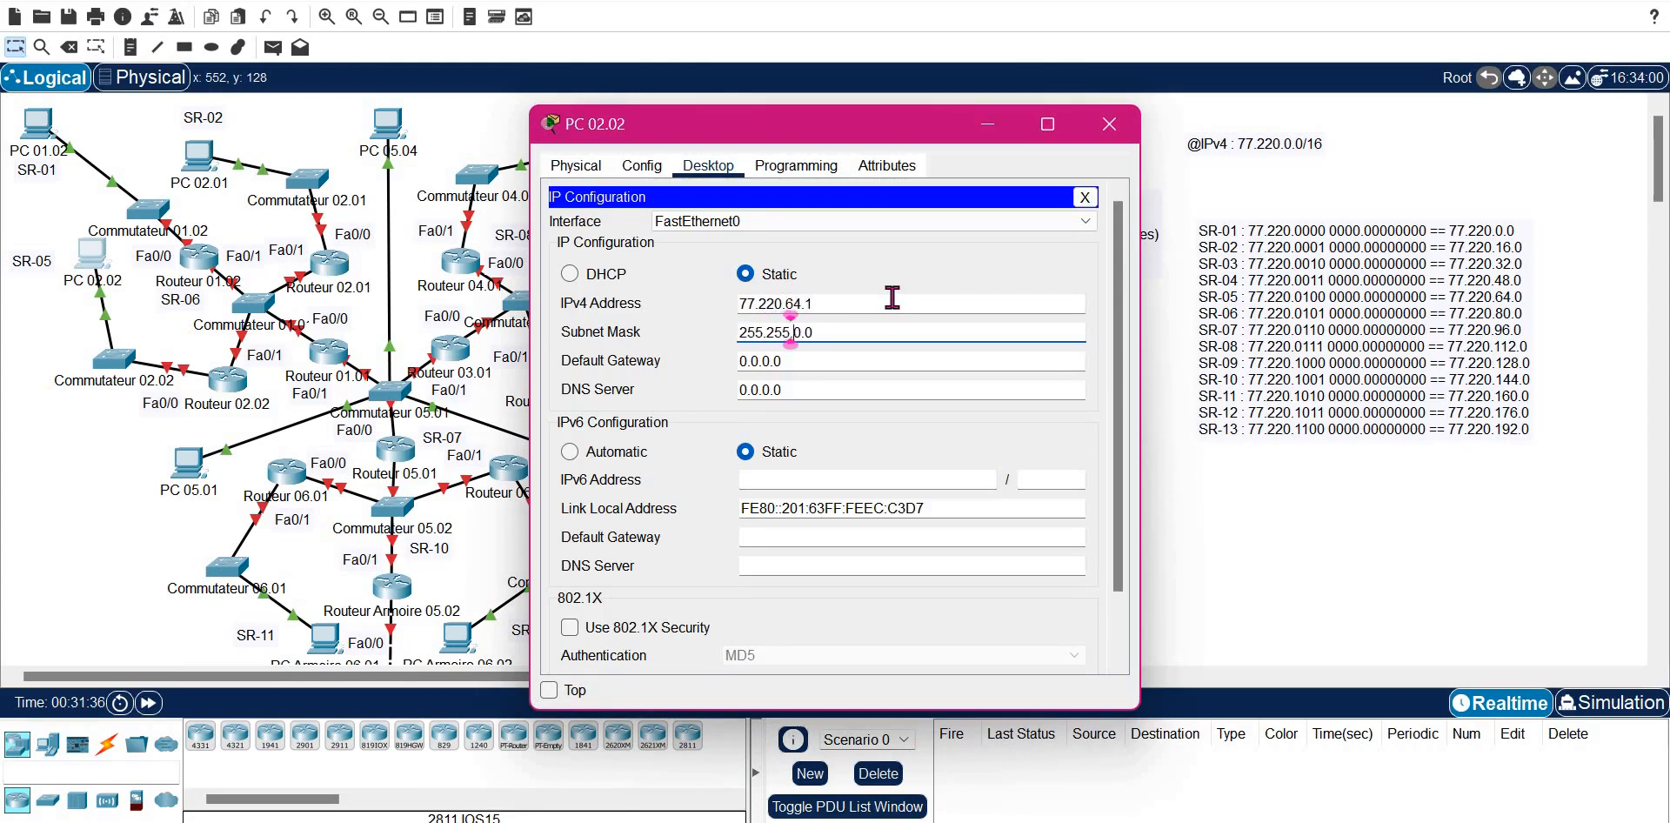
key(Right)
key(Right)
key(BackSpace)
text(240)
key(Tab)
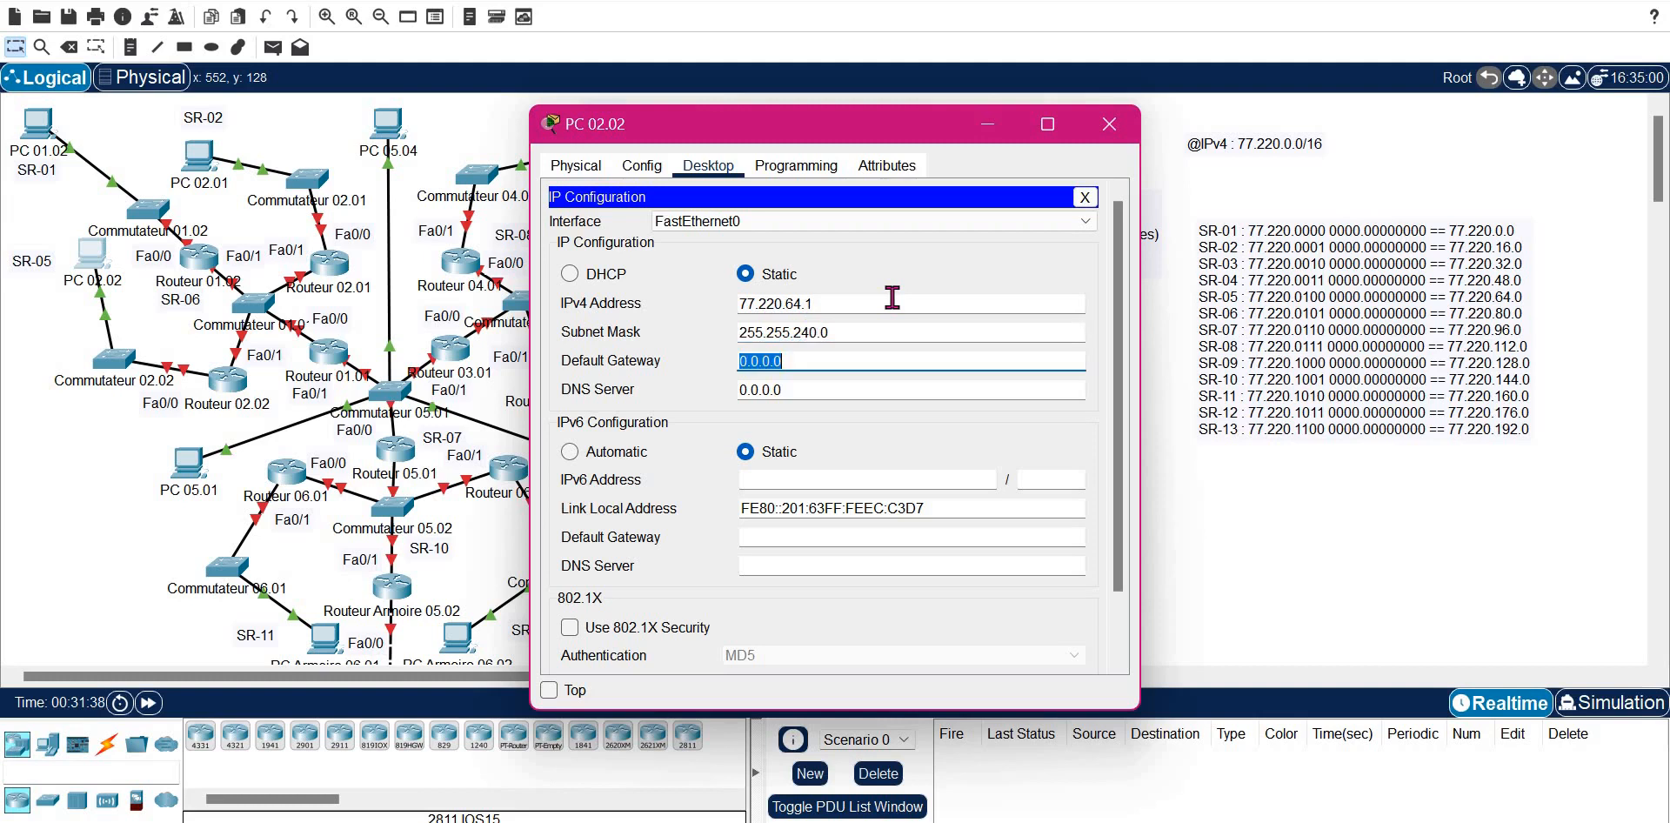
- Set PC 02.02's default gateway to 77.220.64.254 and close the PC's window
text(77.220.64)
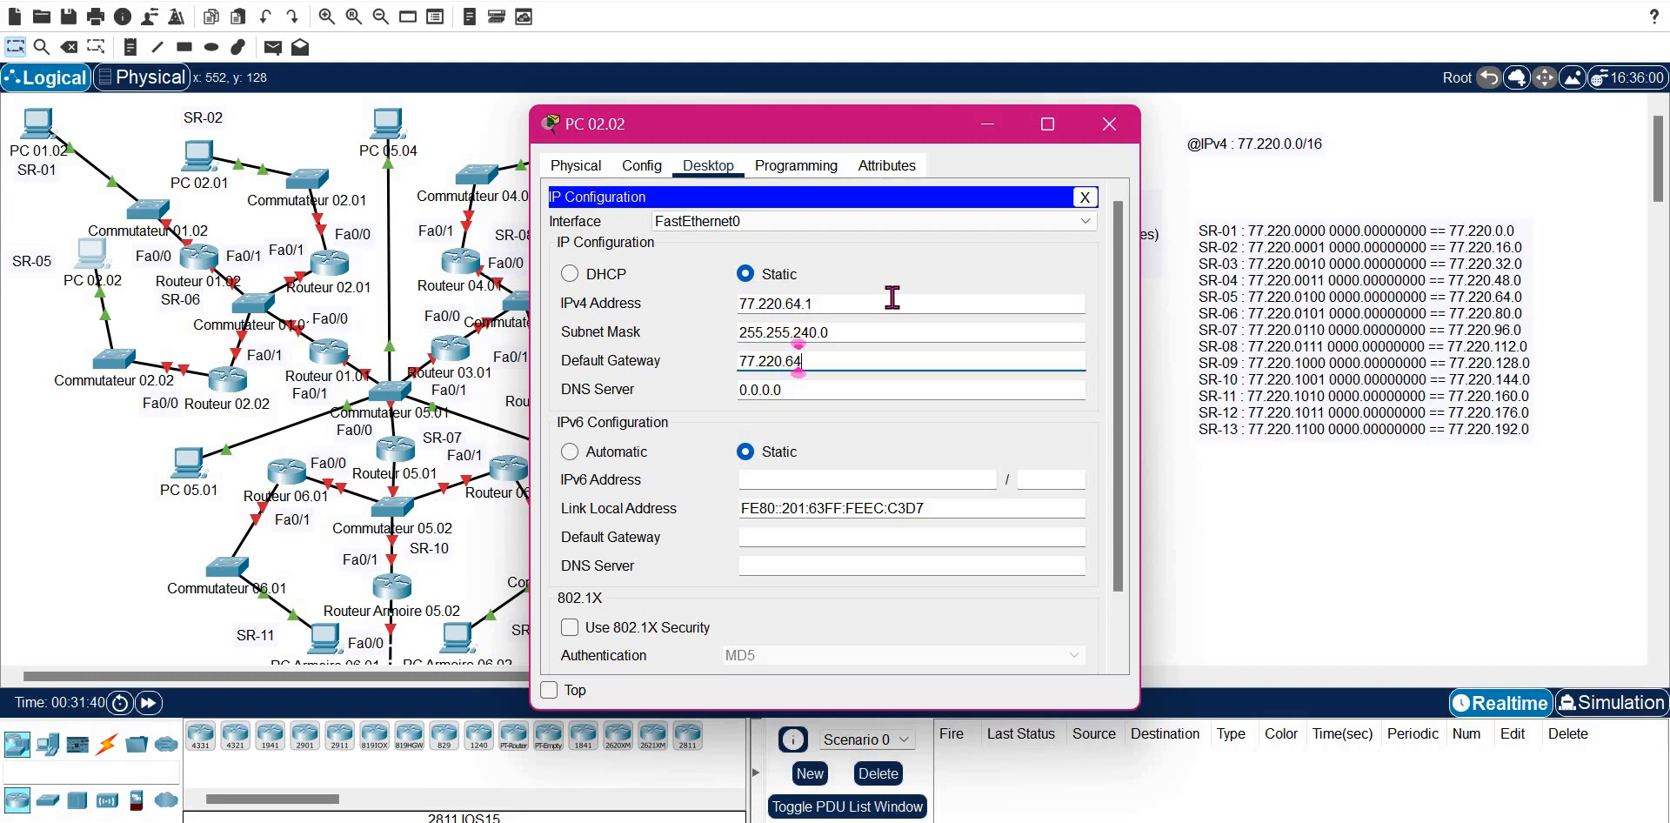
text(.254)
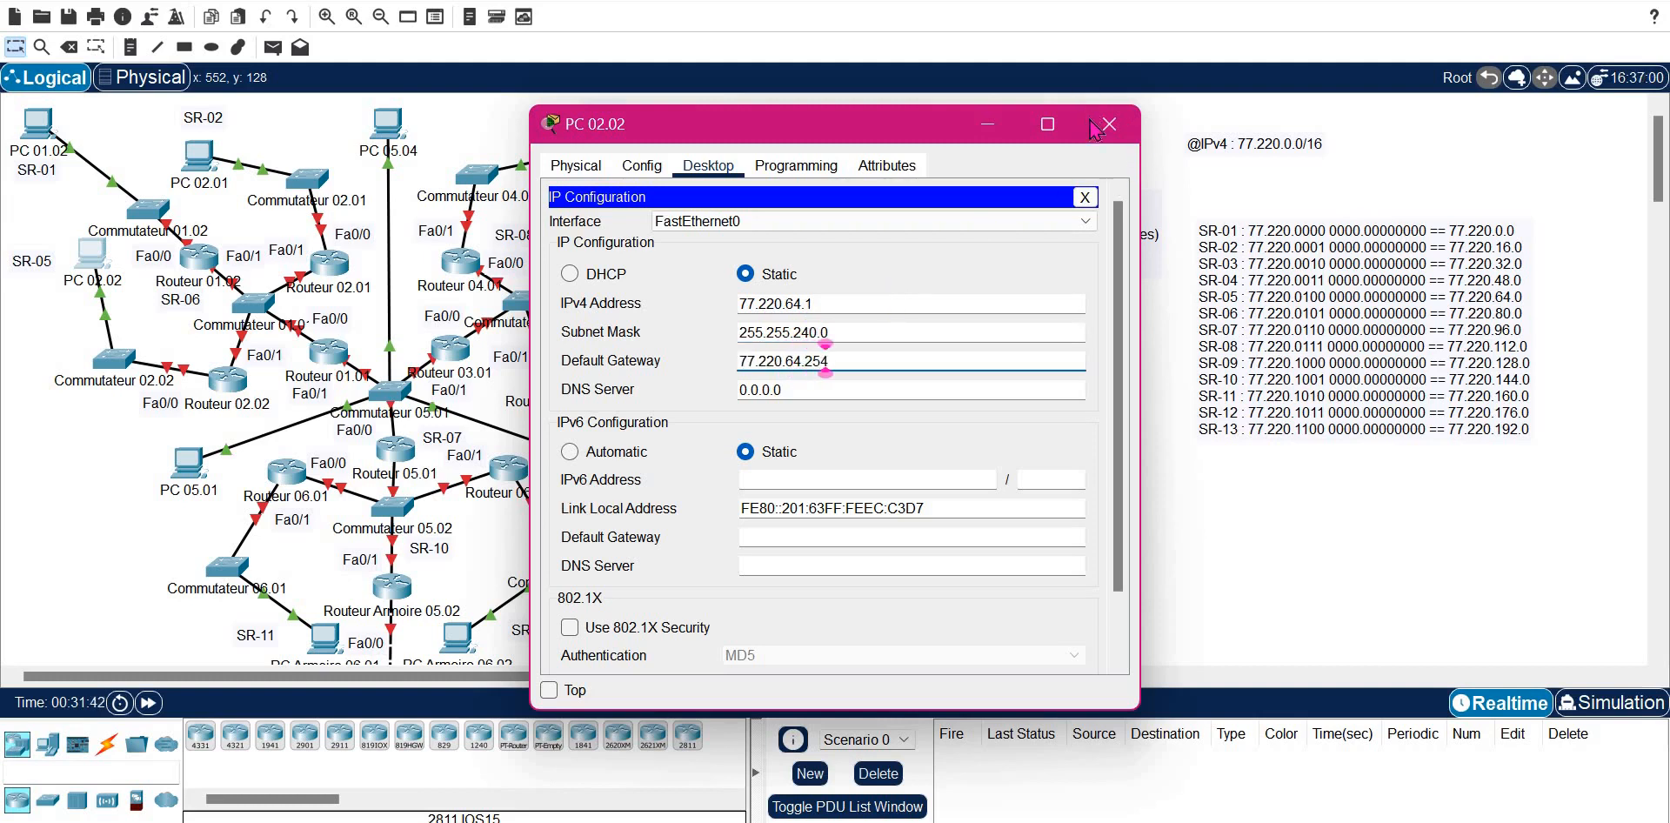
click(1108, 125)
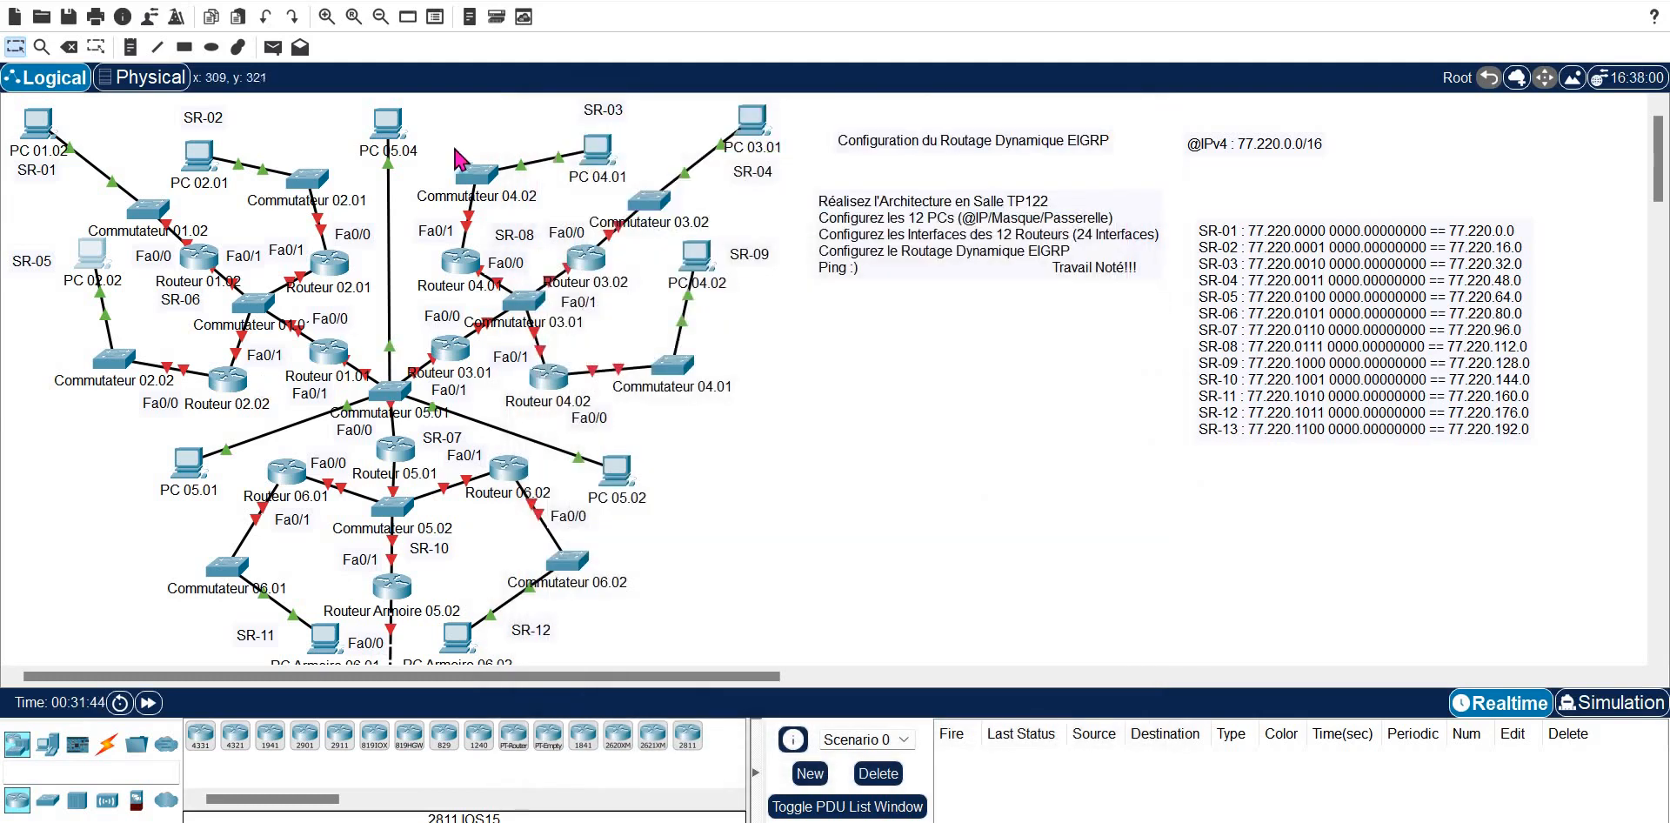
- Check PC 05.04's subnet in the exercise diagram and set the PC's static IPv4 address to 77.220.96.1
click(388, 124)
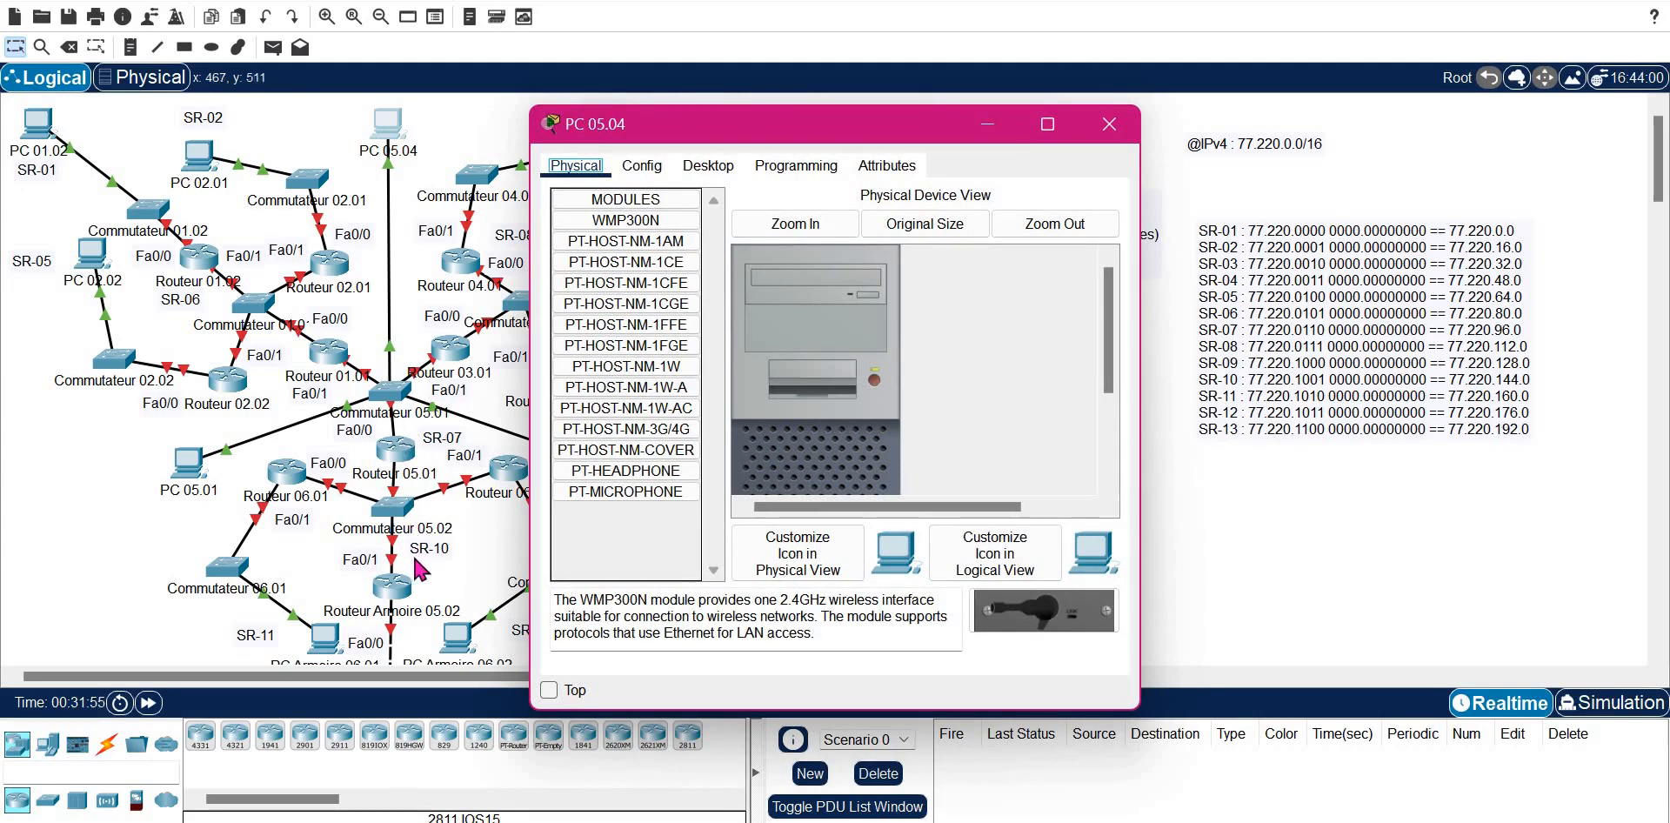
click(708, 165)
click(614, 241)
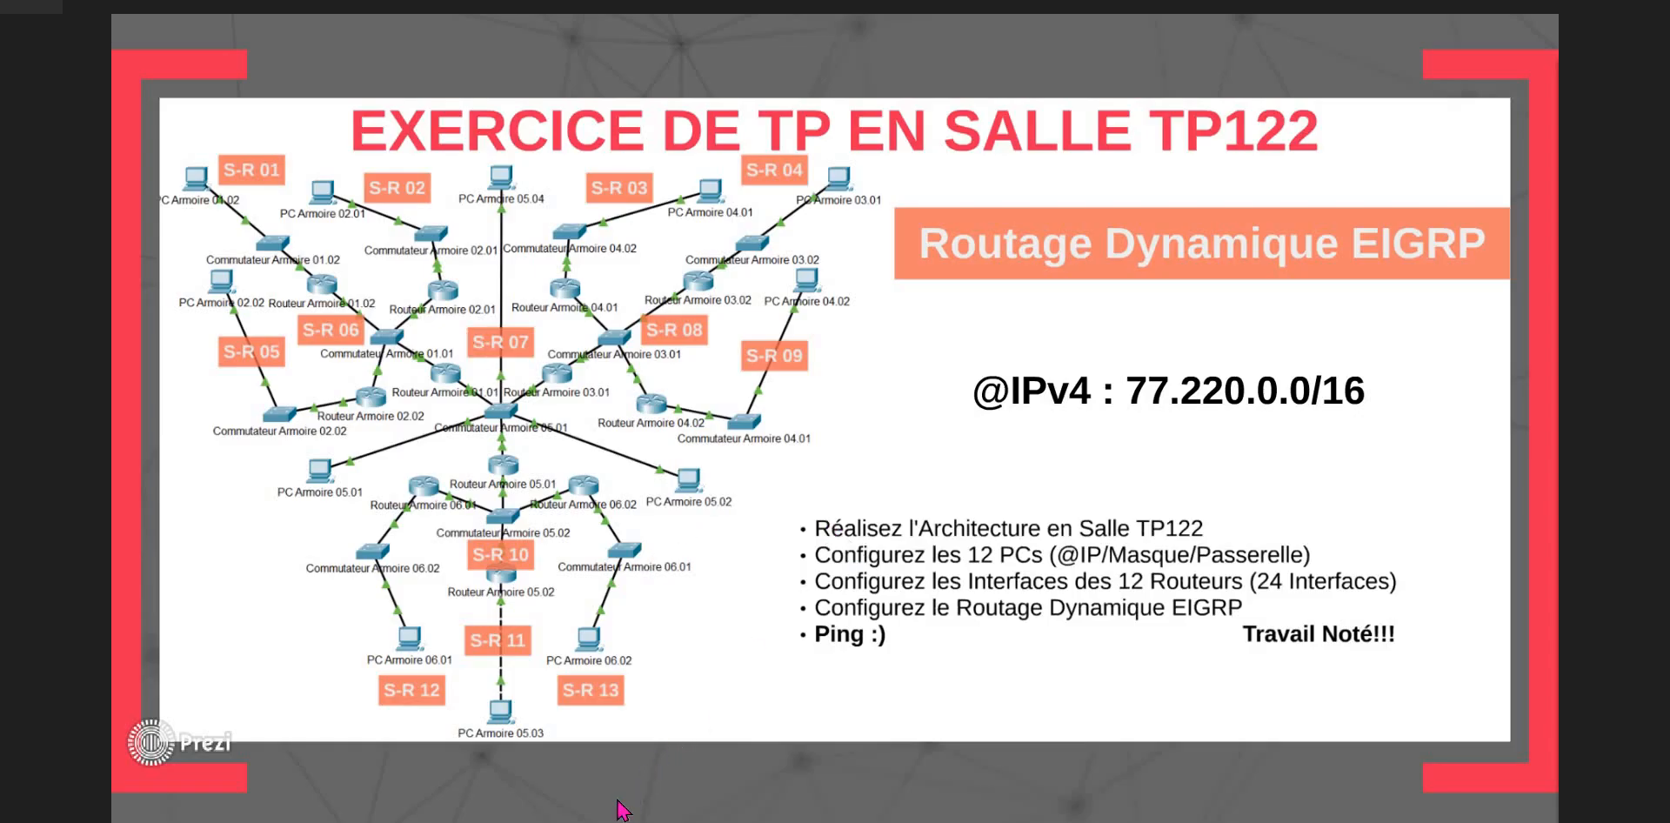
mouse_move(521, 816)
click(513, 722)
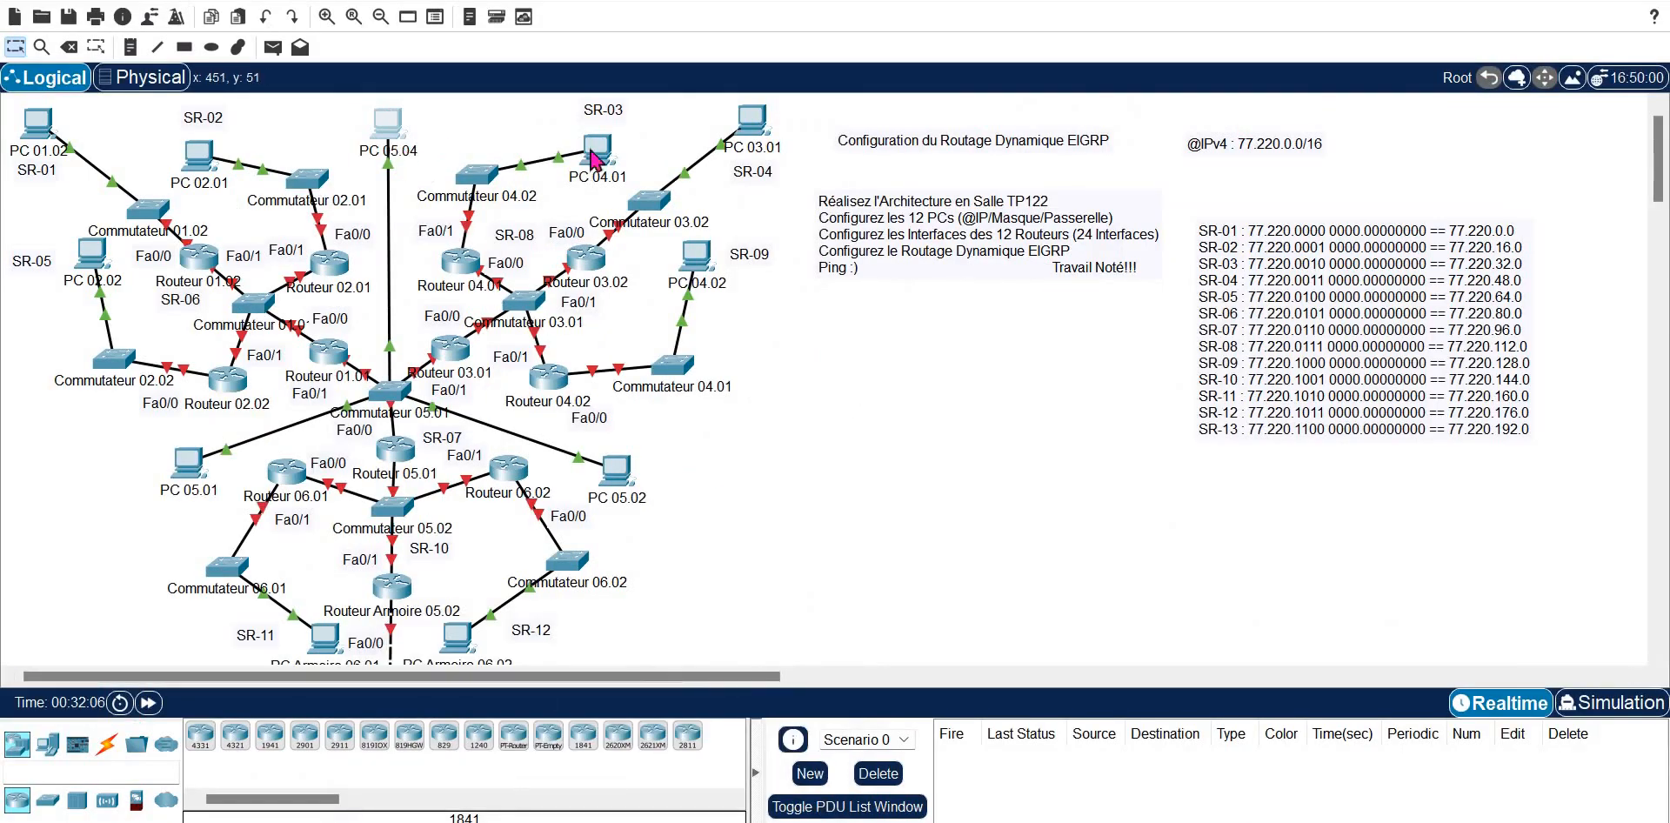
click(393, 142)
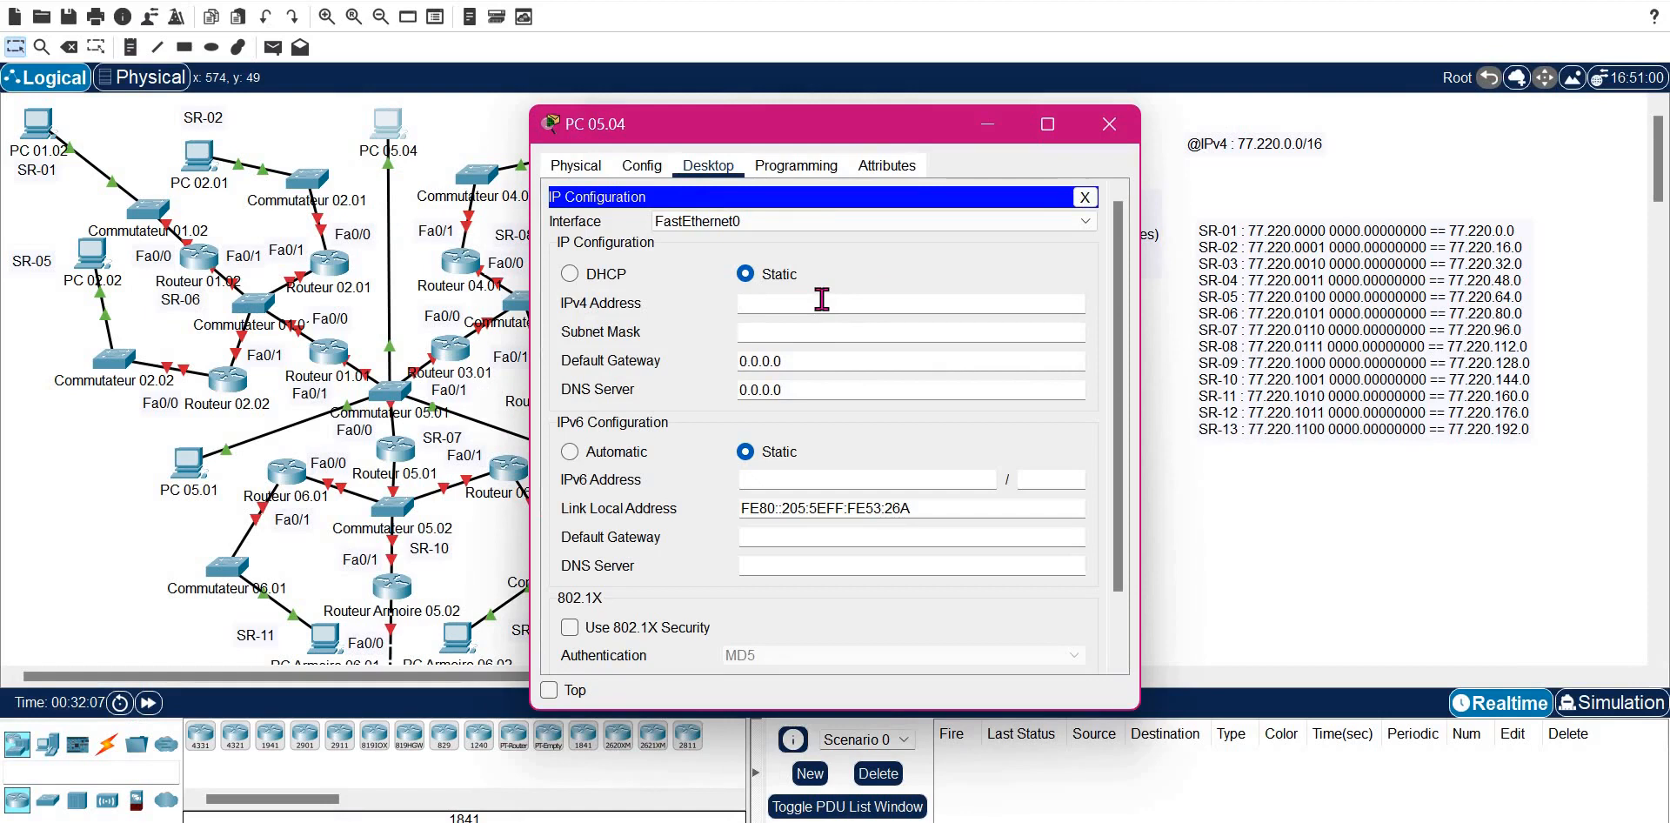
text(77.220.96.1)
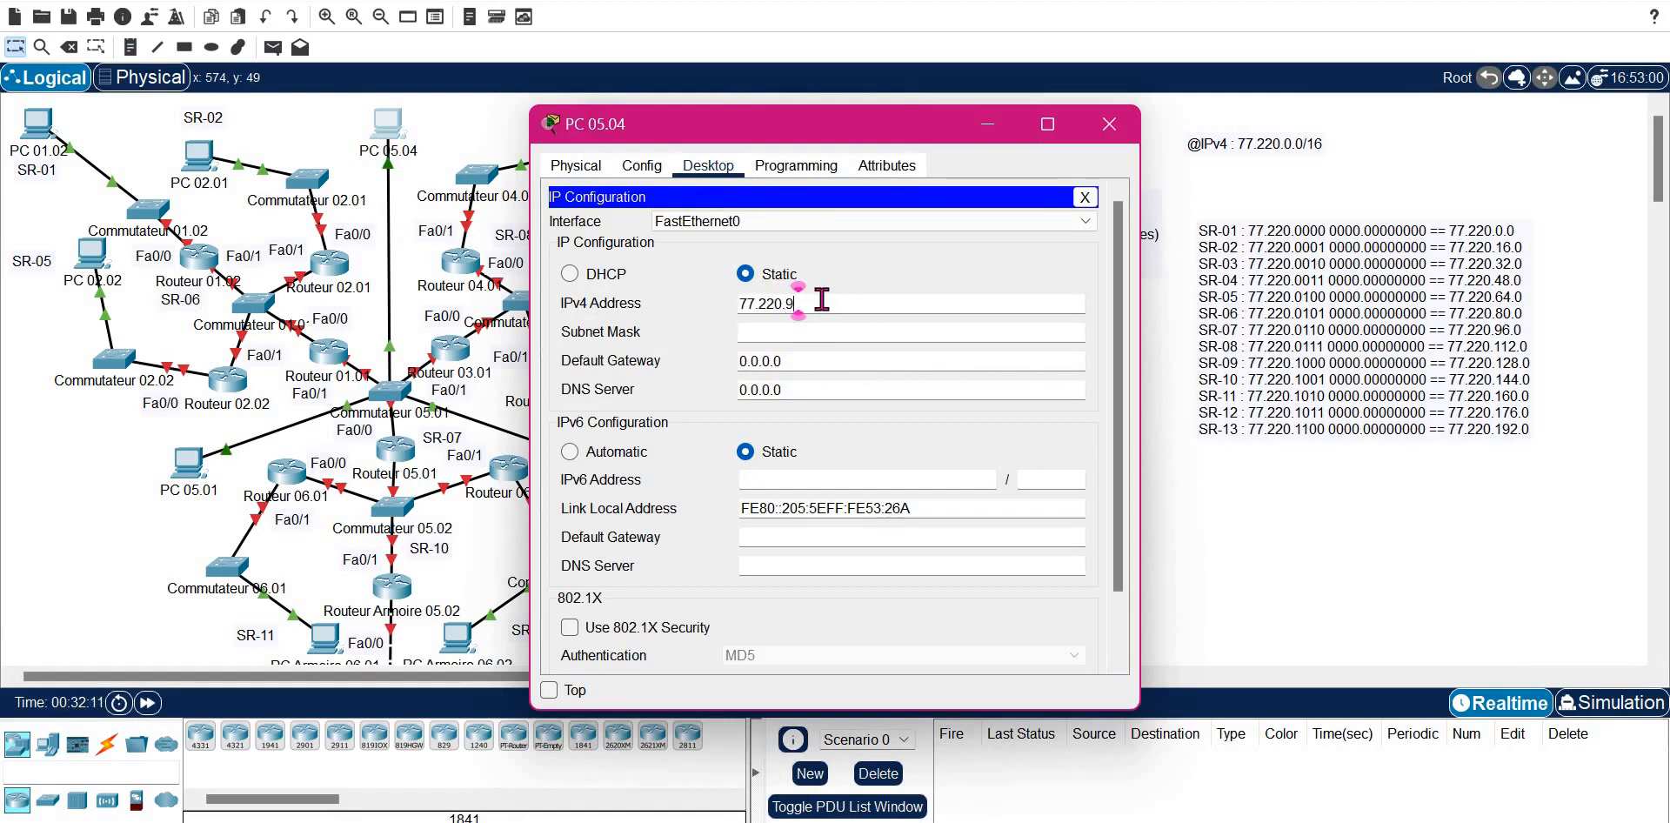
key(Tab)
- Set PC 05.04's subnet mask to 255.255.240.0
key(Left)
key(Left)
key(Left)
key(Left)
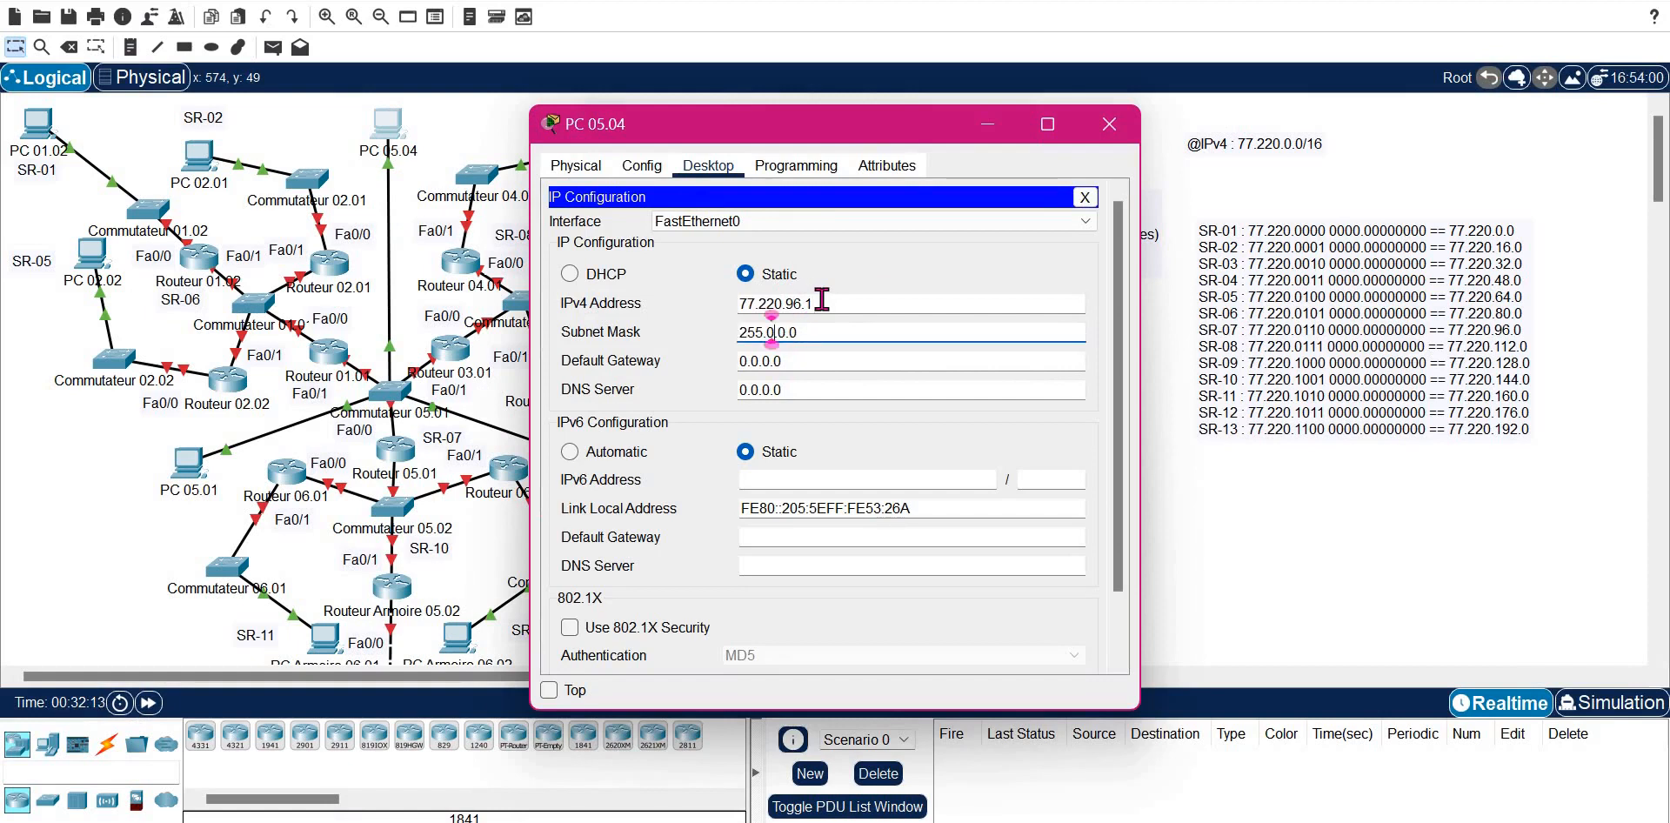
key(BackSpace)
text(255.24)
key(Tab)
- Set PC 05.04's default gateway to 77.220.96.254 and close the PC's window
text(77.220.)
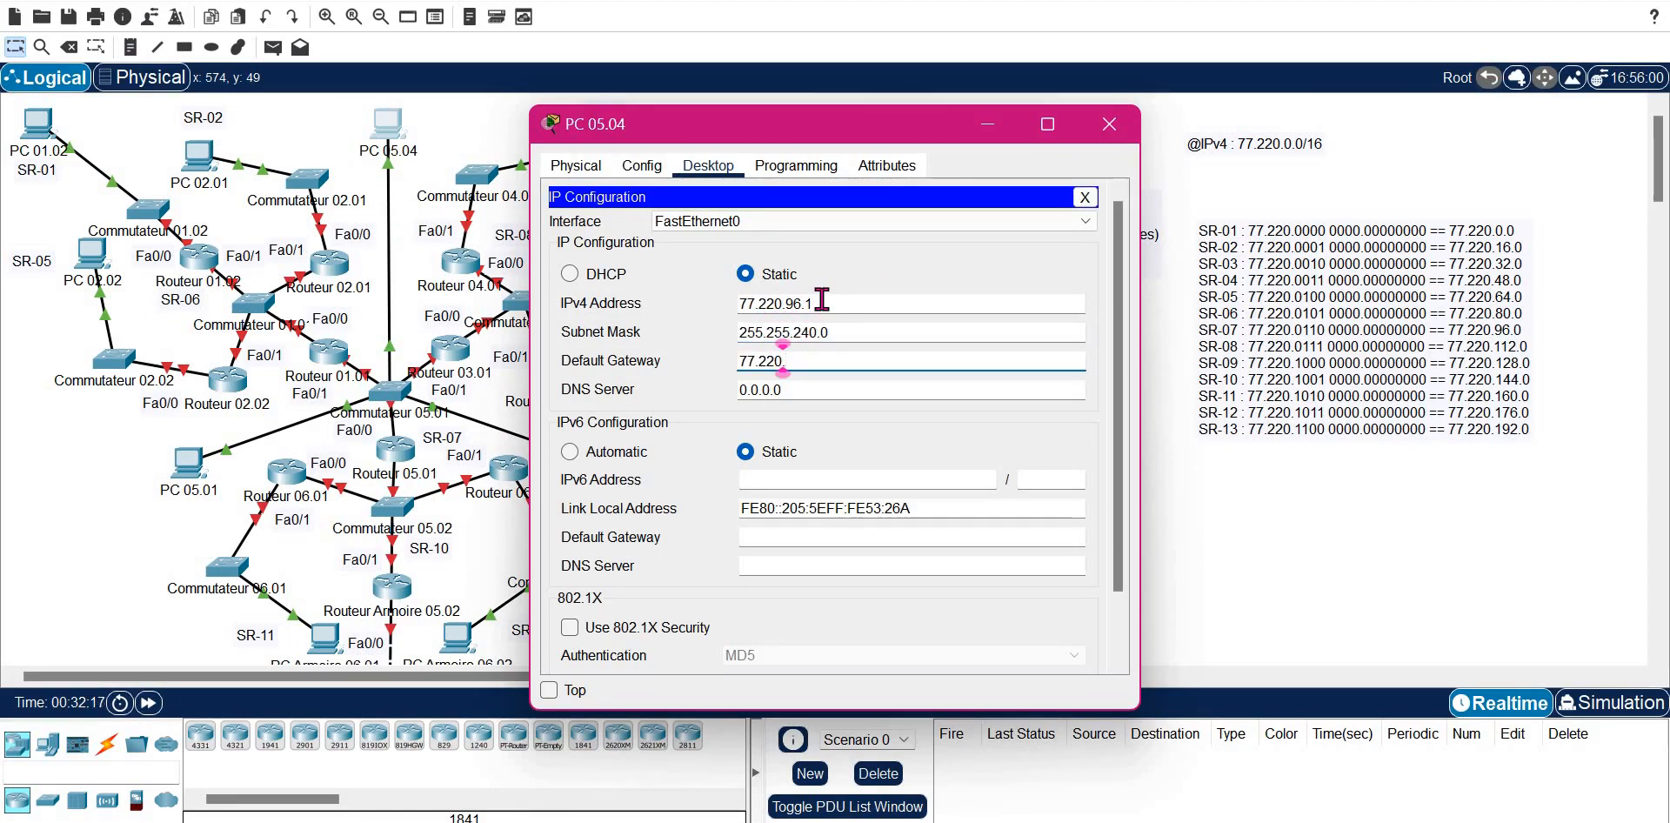
text(86.254)
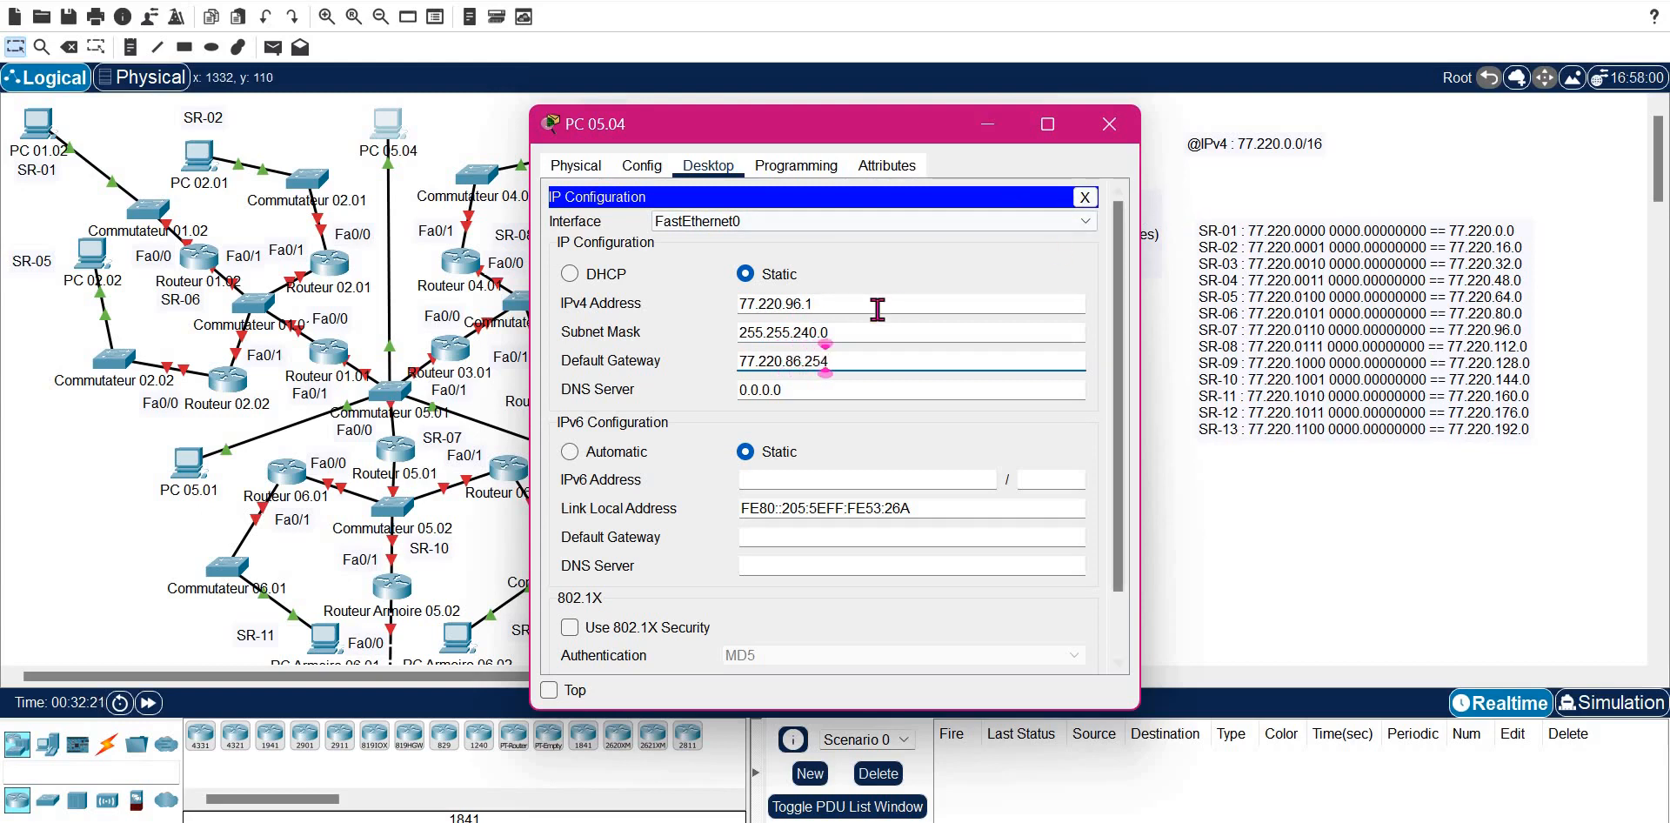
key(Left)
key(Left)
key(Left)
key(Left)
key(Left)
key(BackSpace)
text(9)
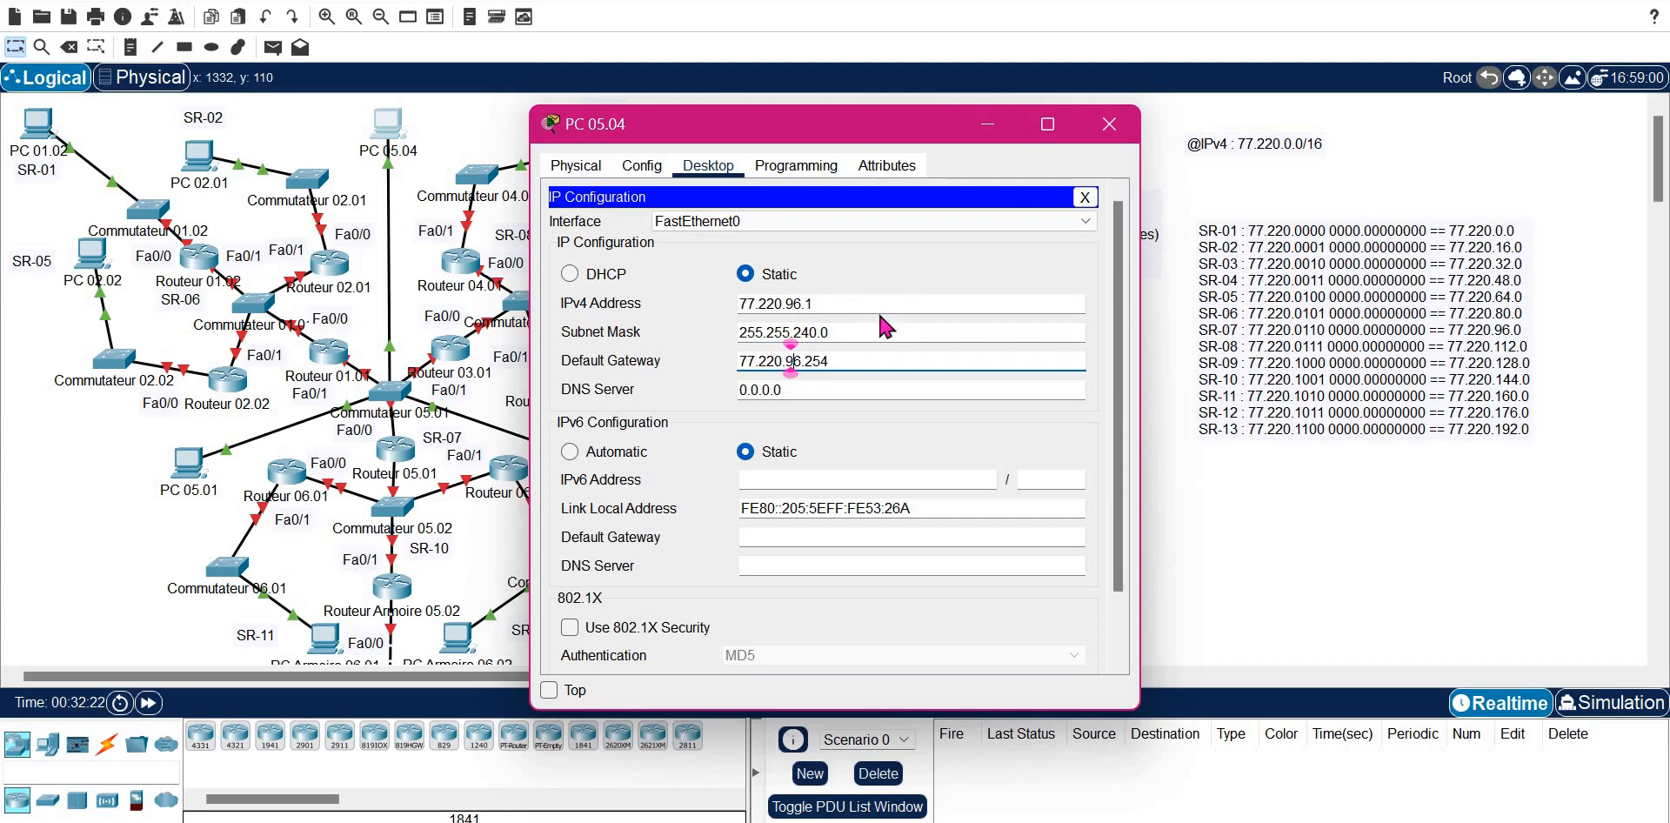
click(1108, 124)
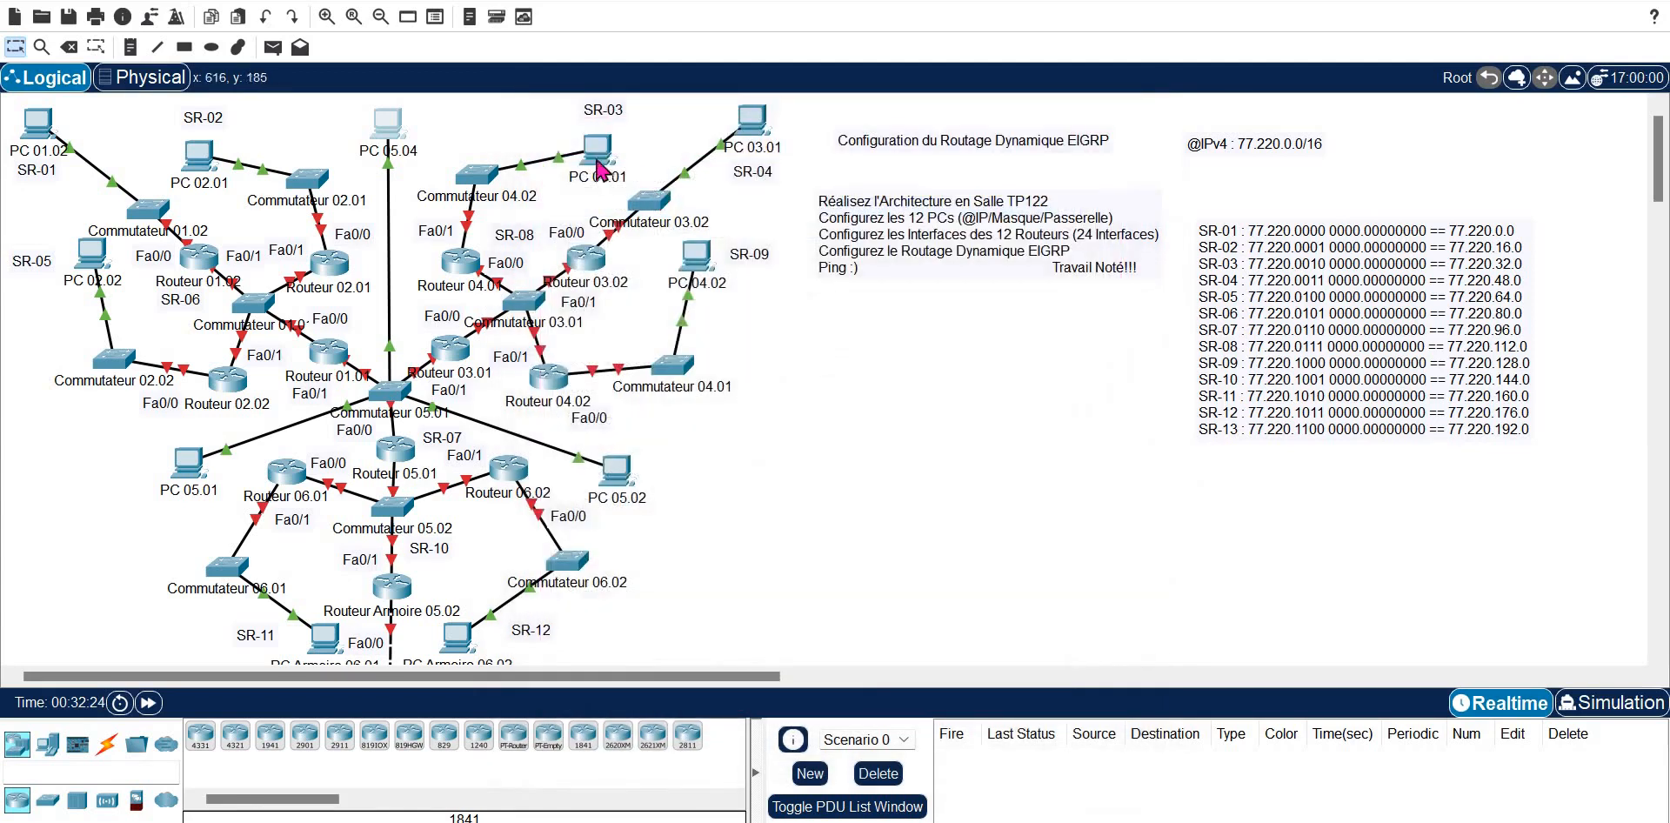
- Open the IP configuration of PC 04.01 and set its static IPv4 address to 77.220.32.1
click(599, 156)
click(707, 165)
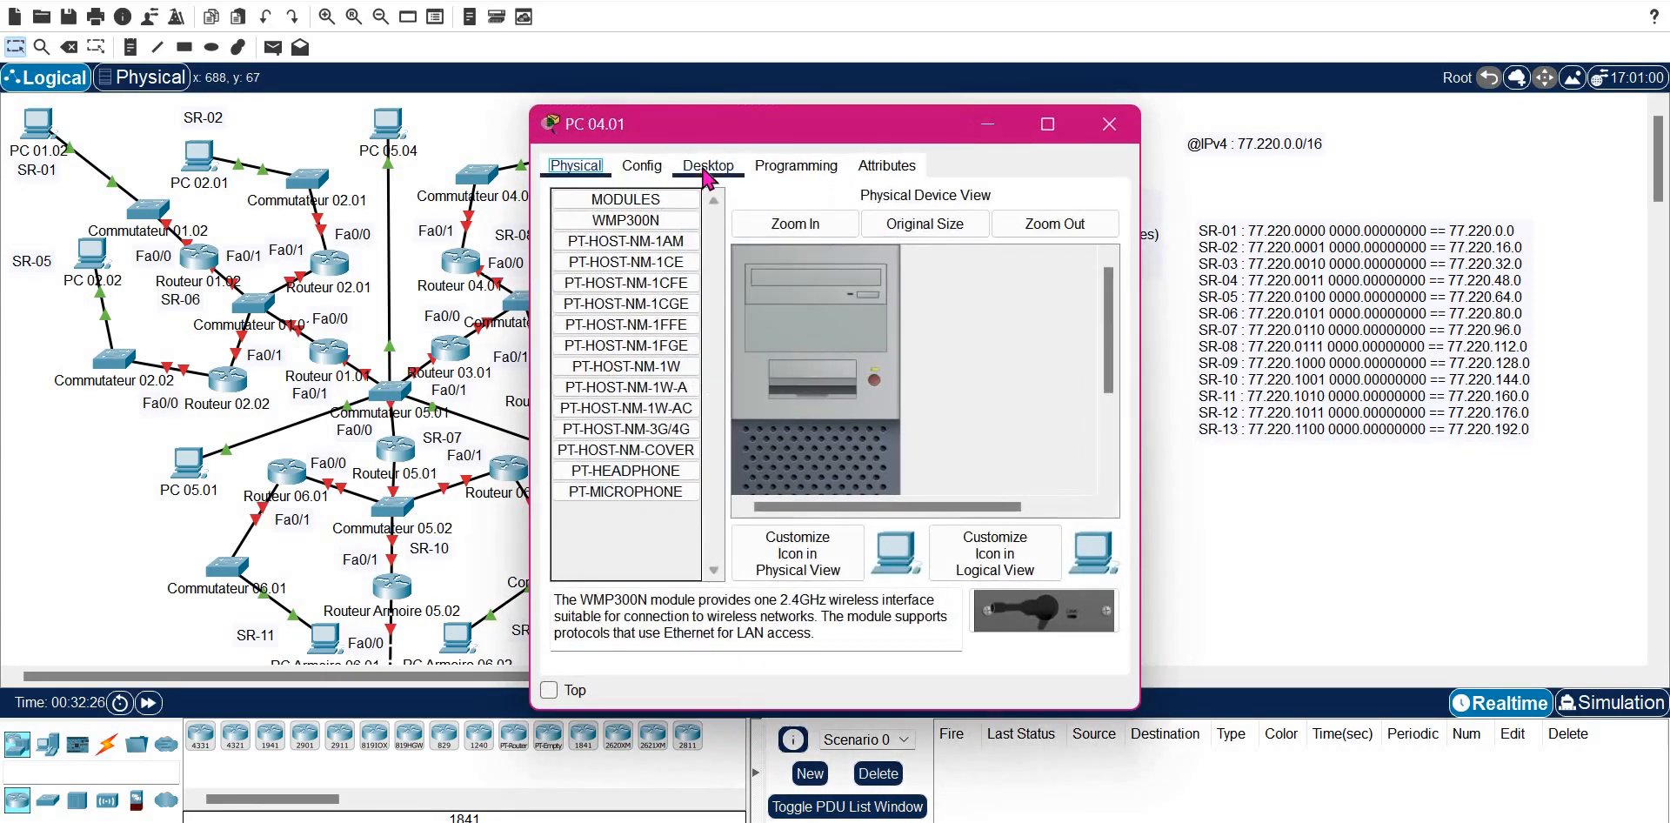
click(600, 246)
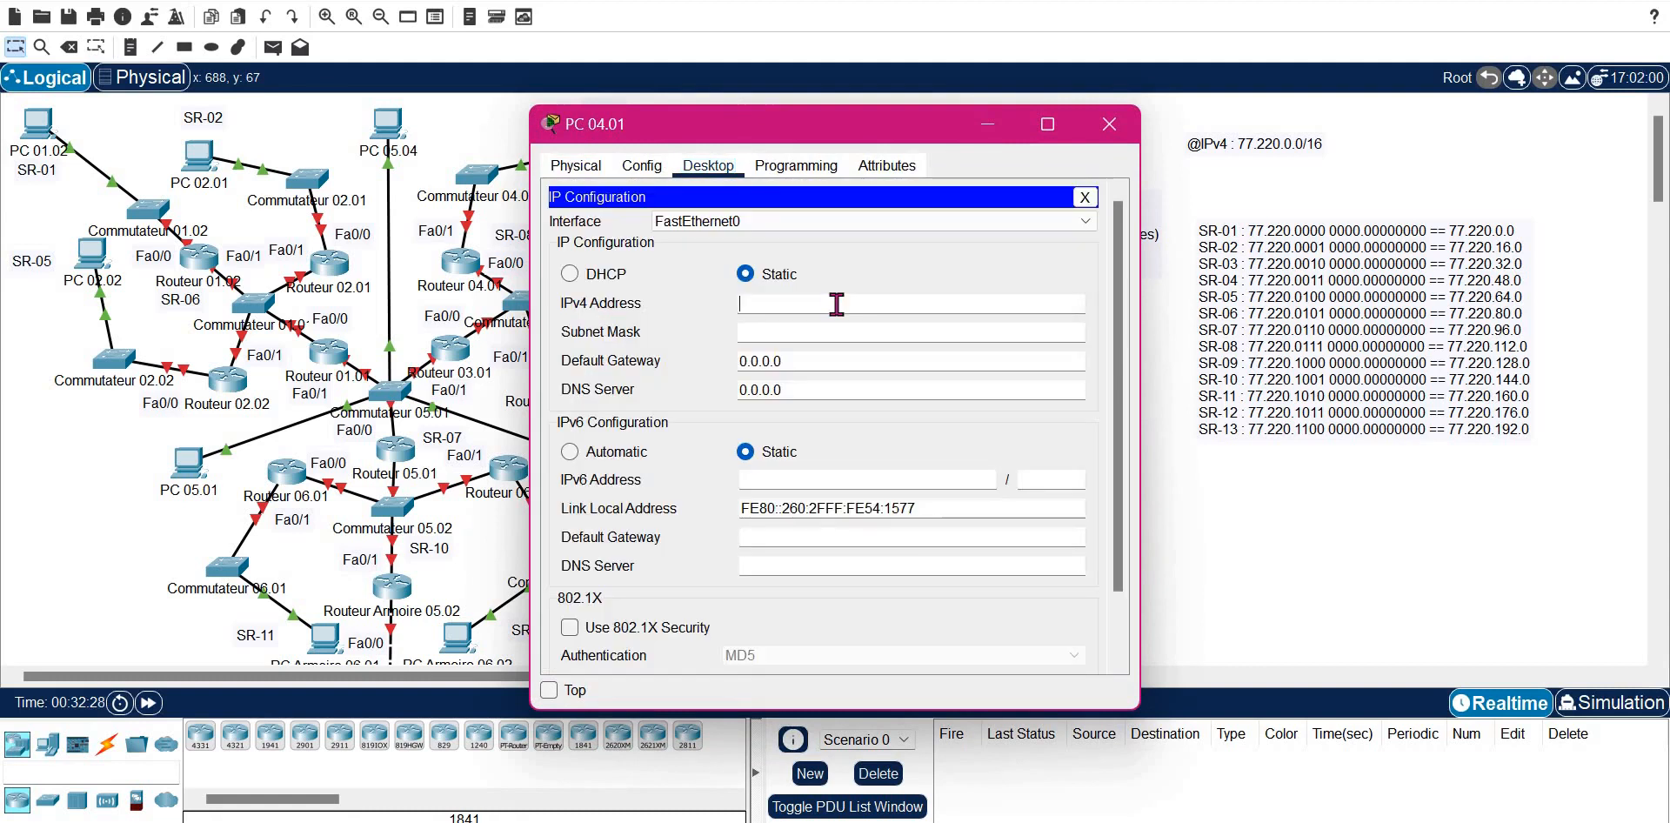
click(836, 304)
text(77.220.32.1)
key(Tab)
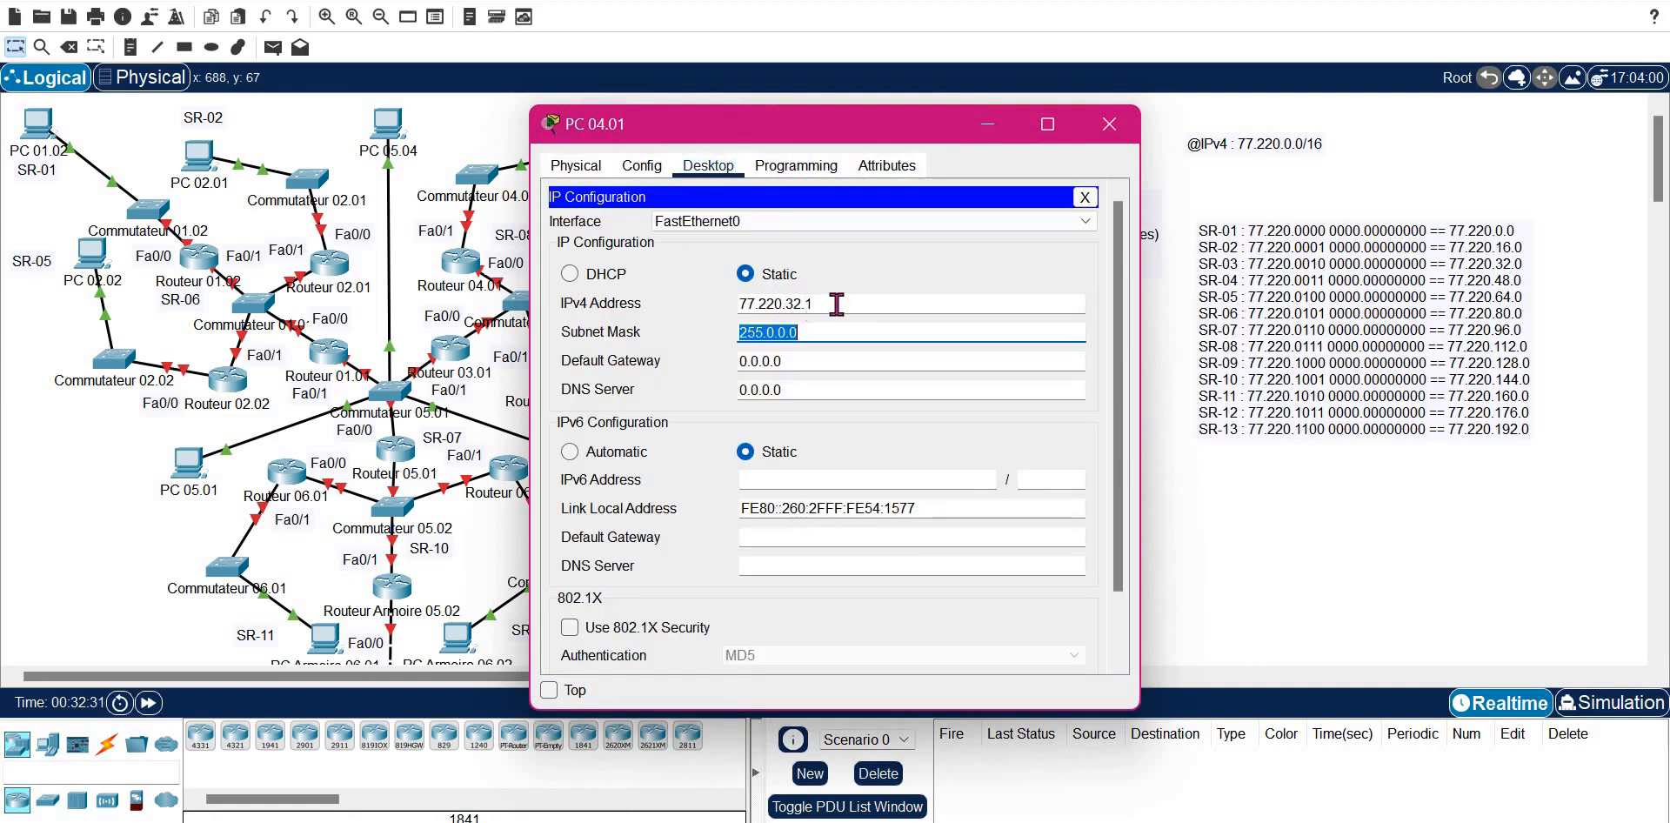
- Set PC 04.01's subnet mask to 255.255.240.0
key(Left)
key(Left)
key(Left)
key(Left)
key(BackSpace)
text(255)
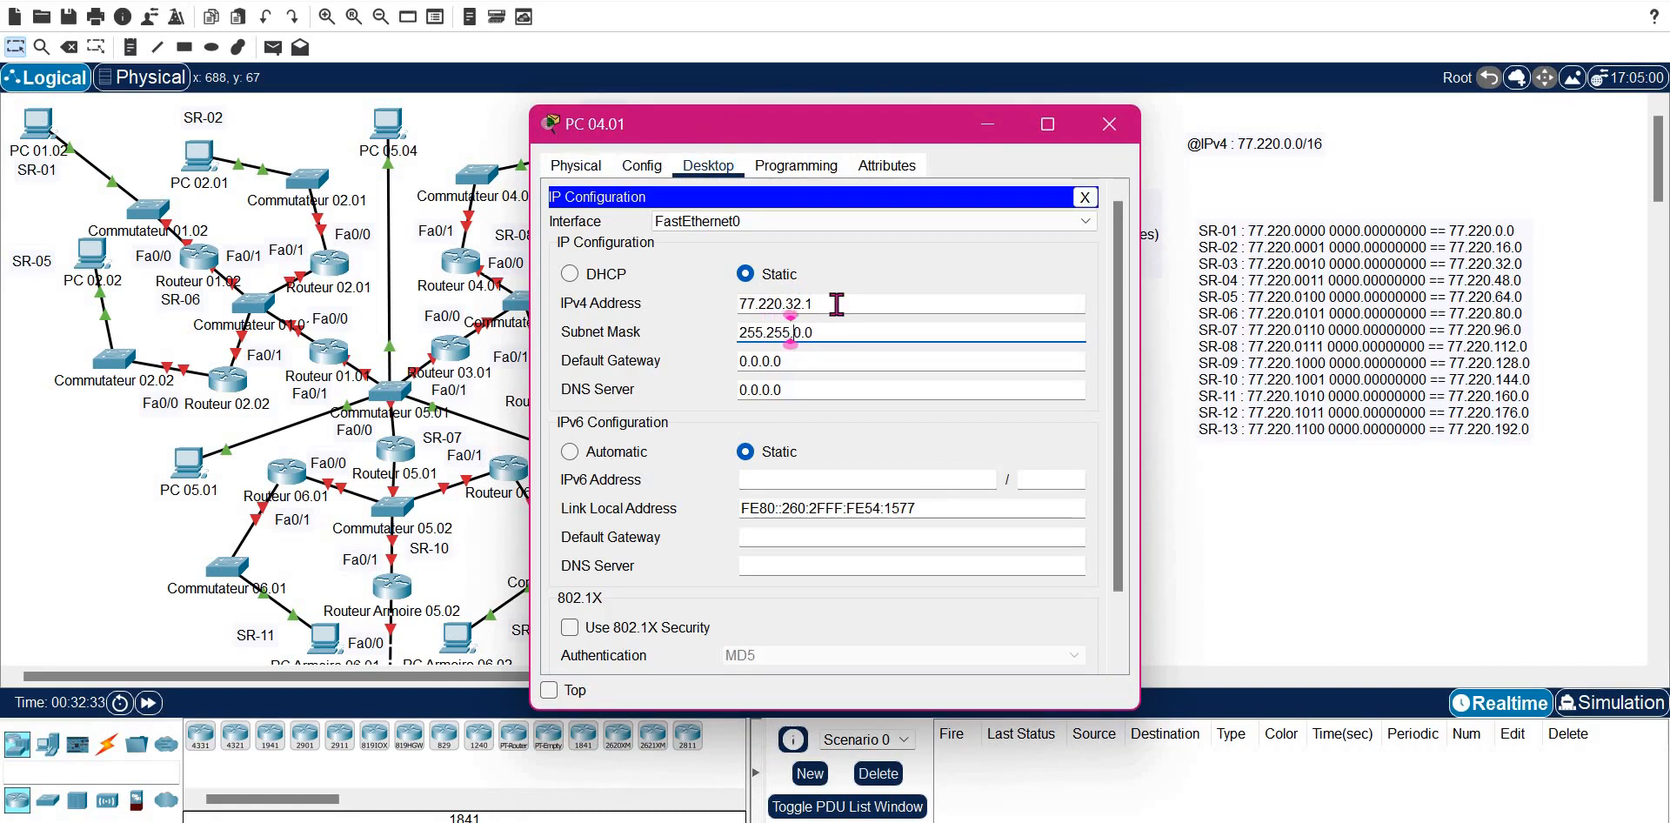
key(Right)
key(Right)
key(Right)
key(Left)
key(BackSpace)
text(240)
key(Tab)
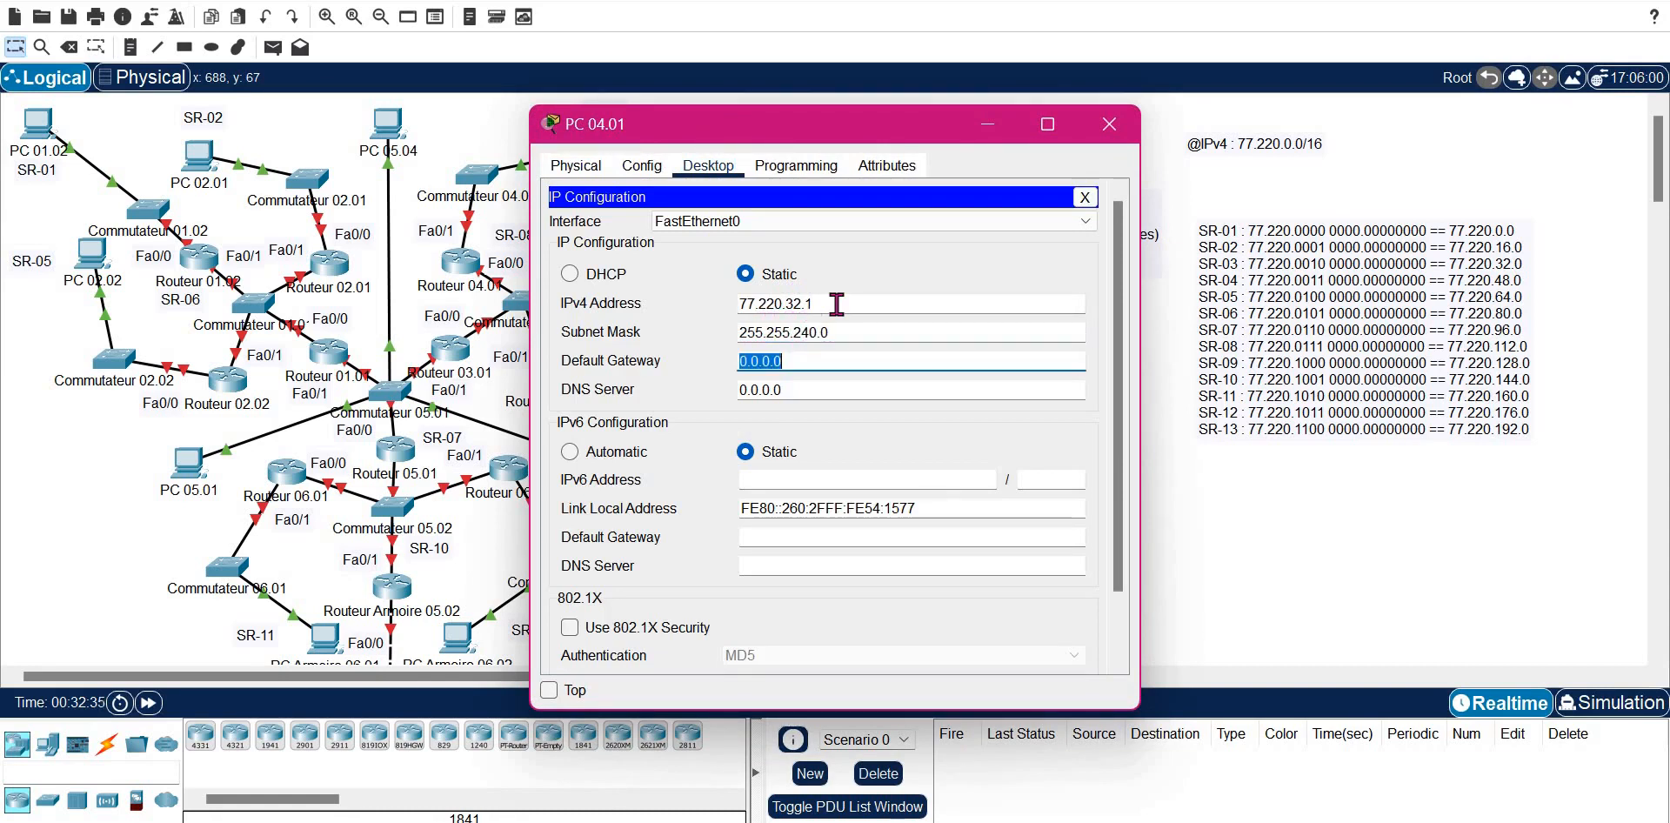
- Set PC 04.01's default gateway to 77.220.32.254 and close the PC's window
text(77.220.32.254)
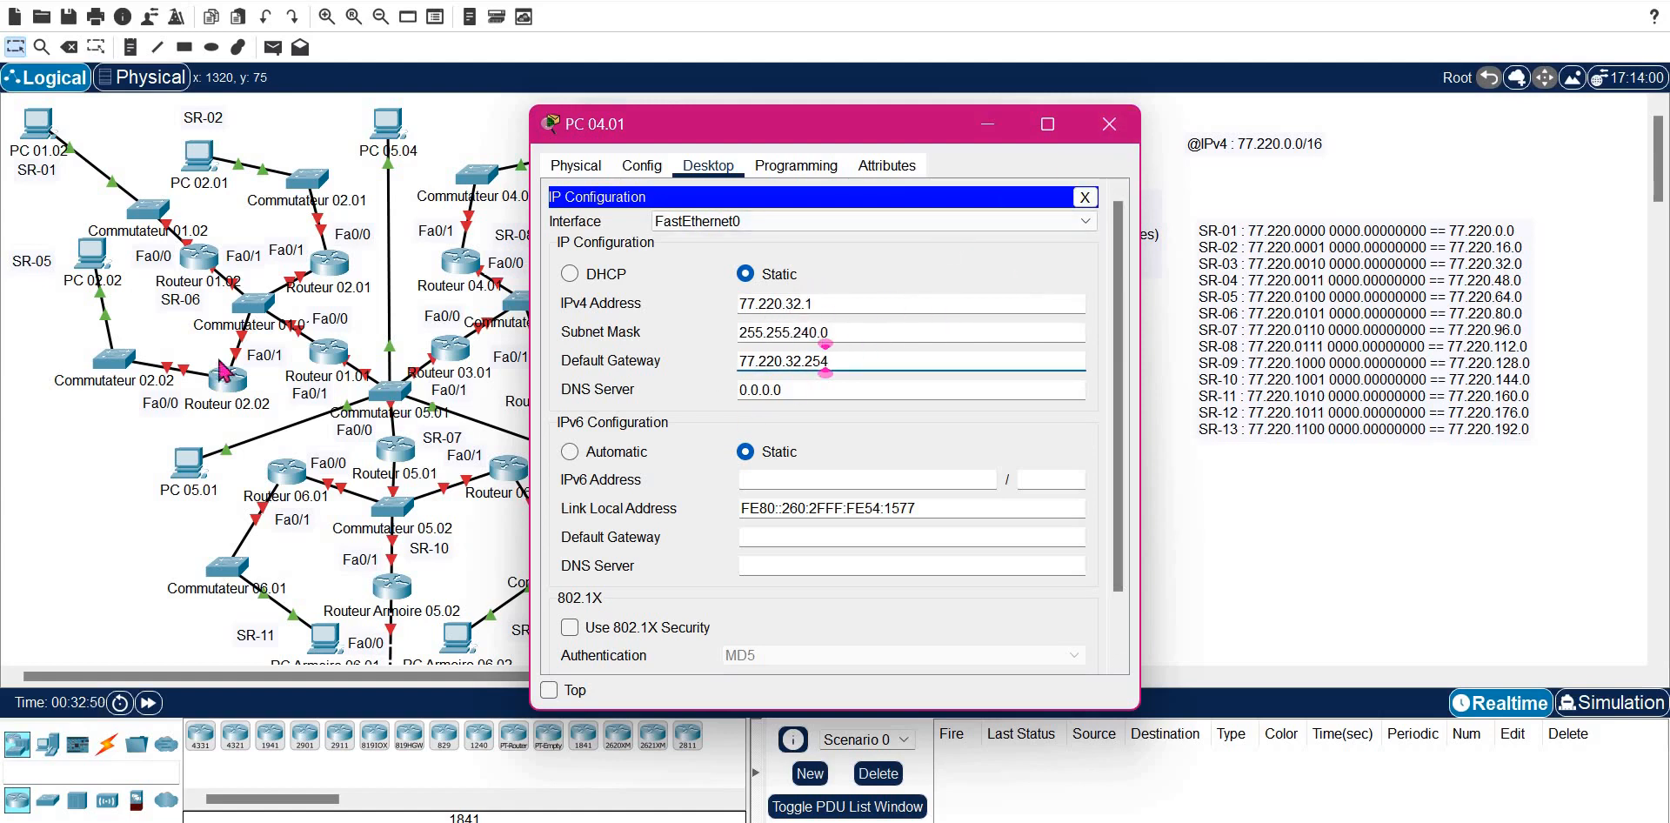
click(1113, 133)
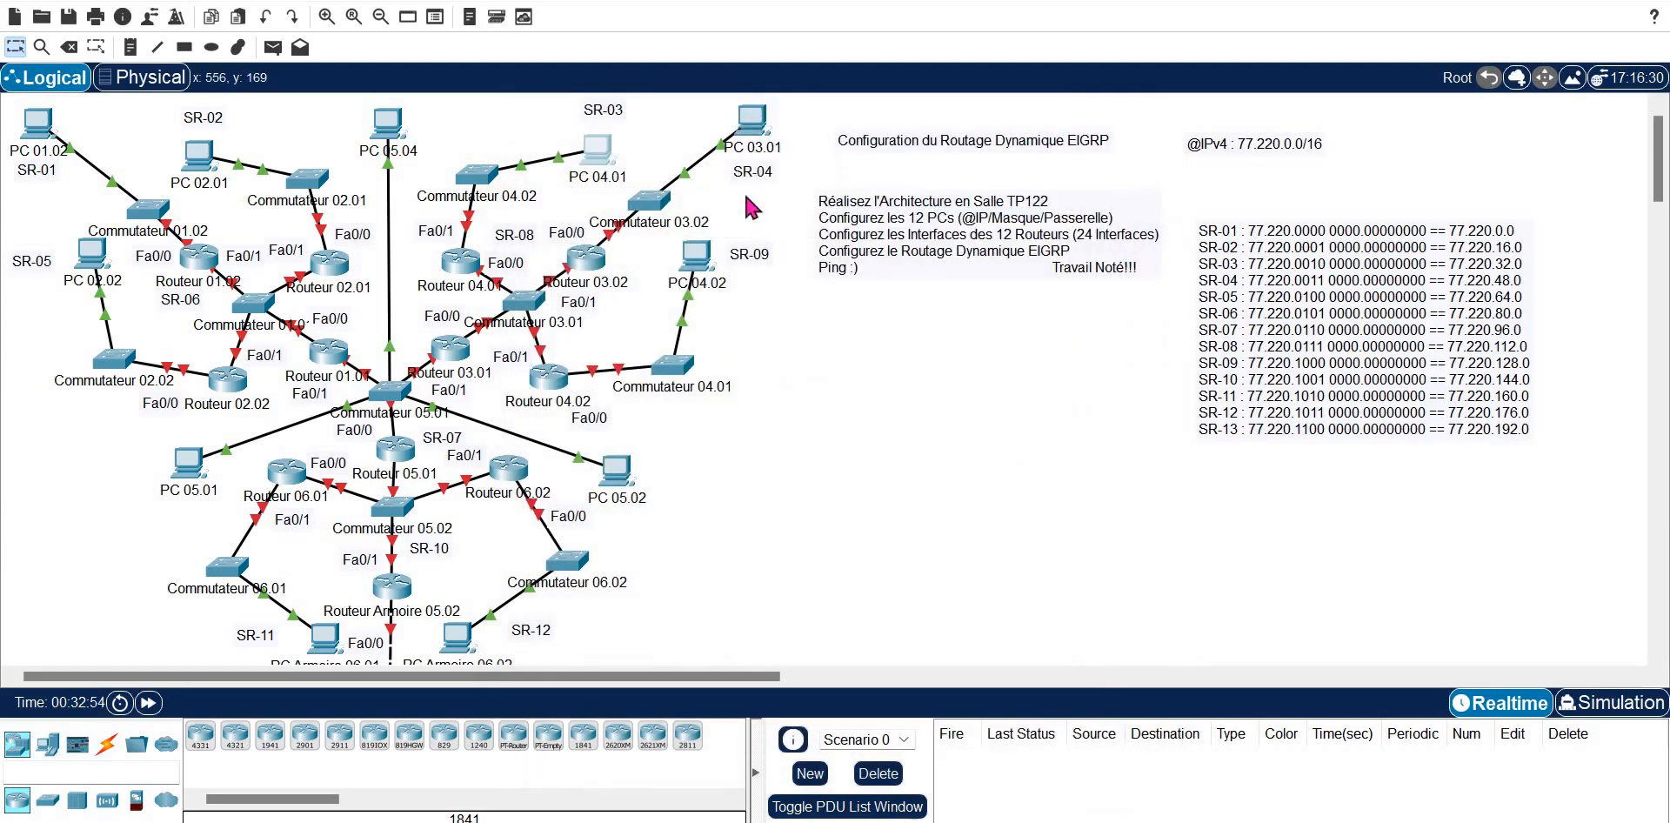
- Open the IP configuration of PC 03.01 and set its static IPv4 address to 77.220.48.1
click(749, 124)
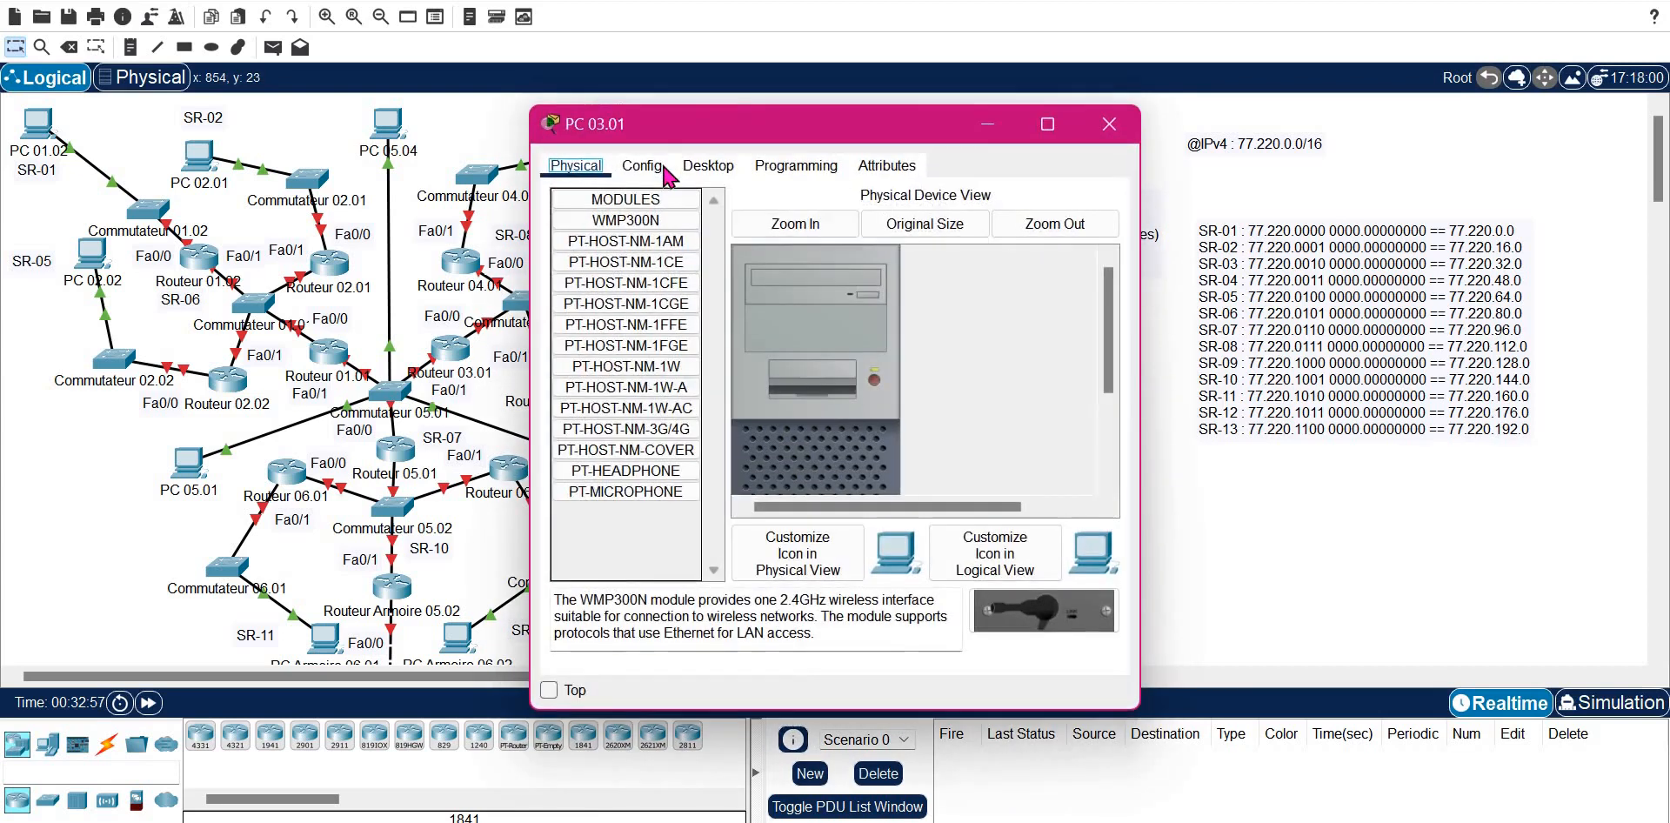
click(708, 165)
click(603, 266)
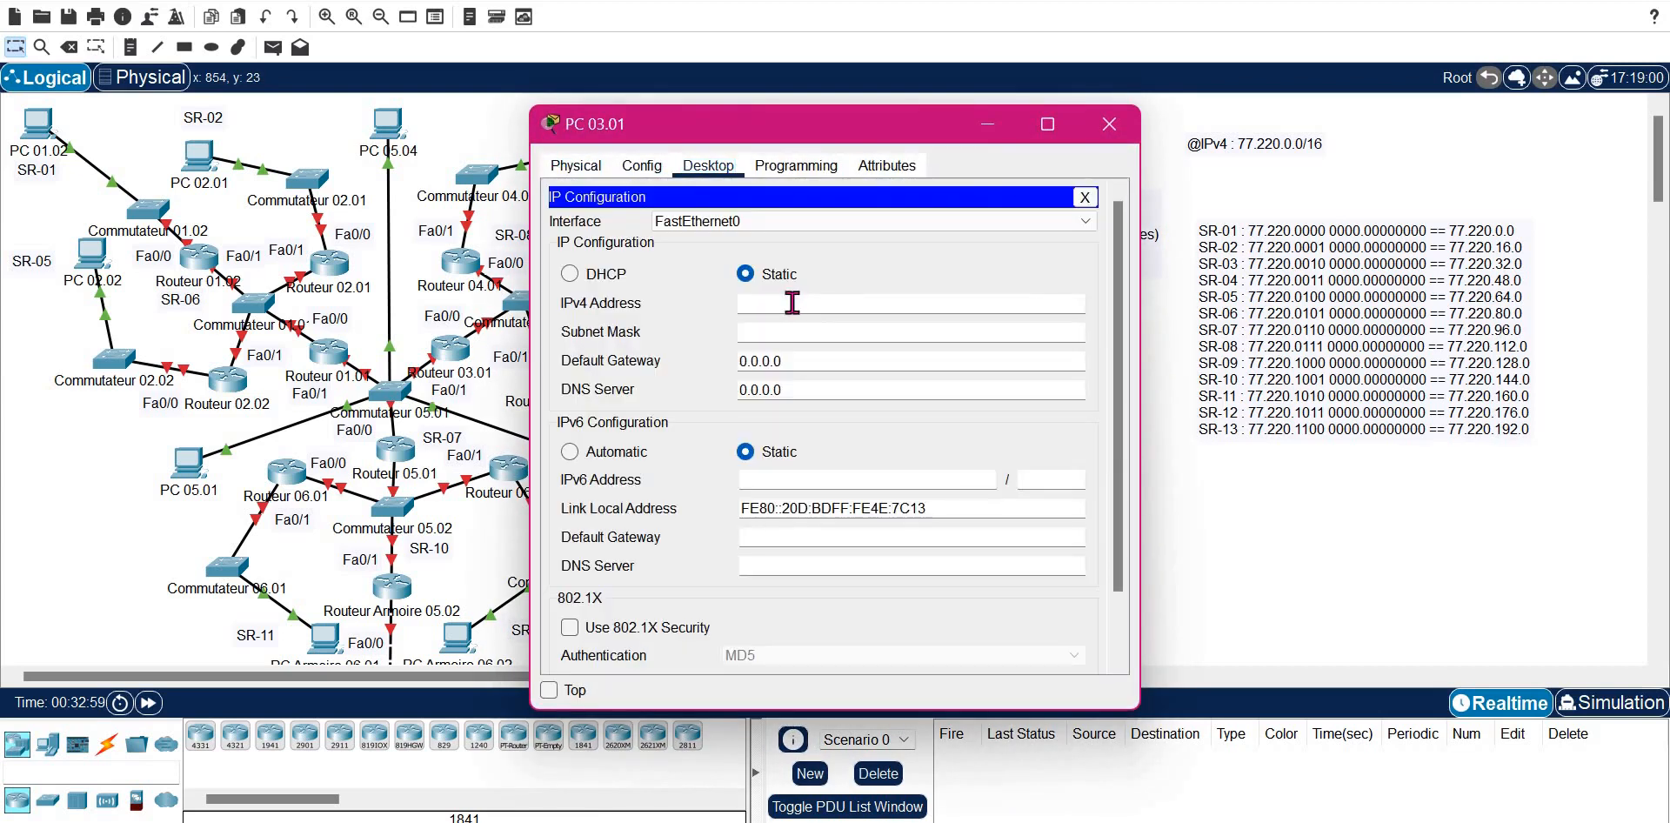
click(792, 302)
text(77.220.48.1)
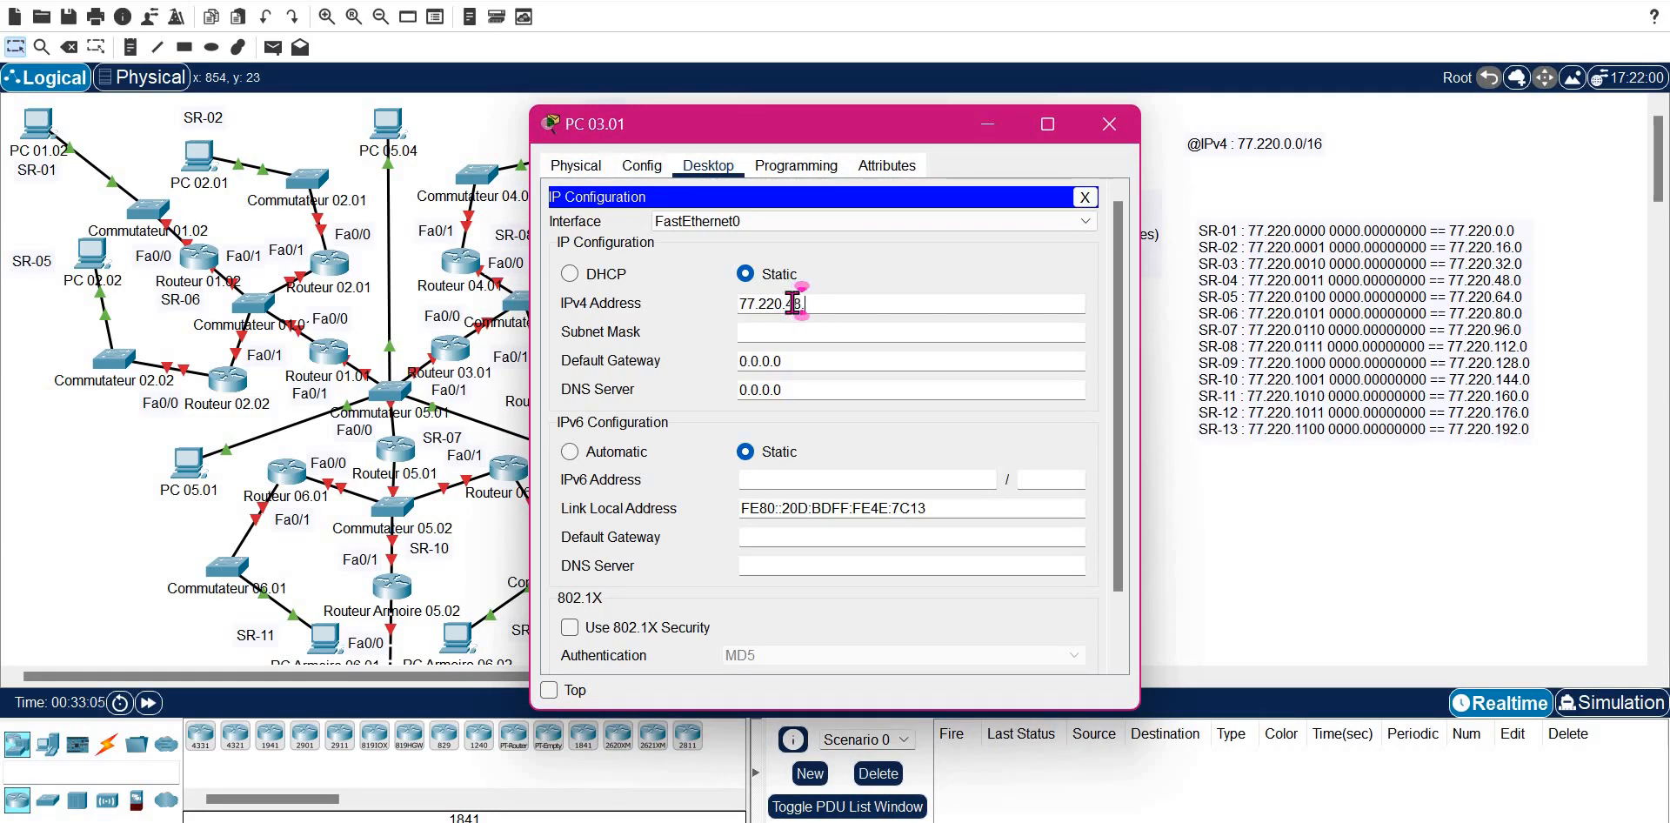
- Set PC 03.01's subnet mask to 255.255.240.0
click(793, 332)
key(Left)
key(Left)
key(Left)
key(Left)
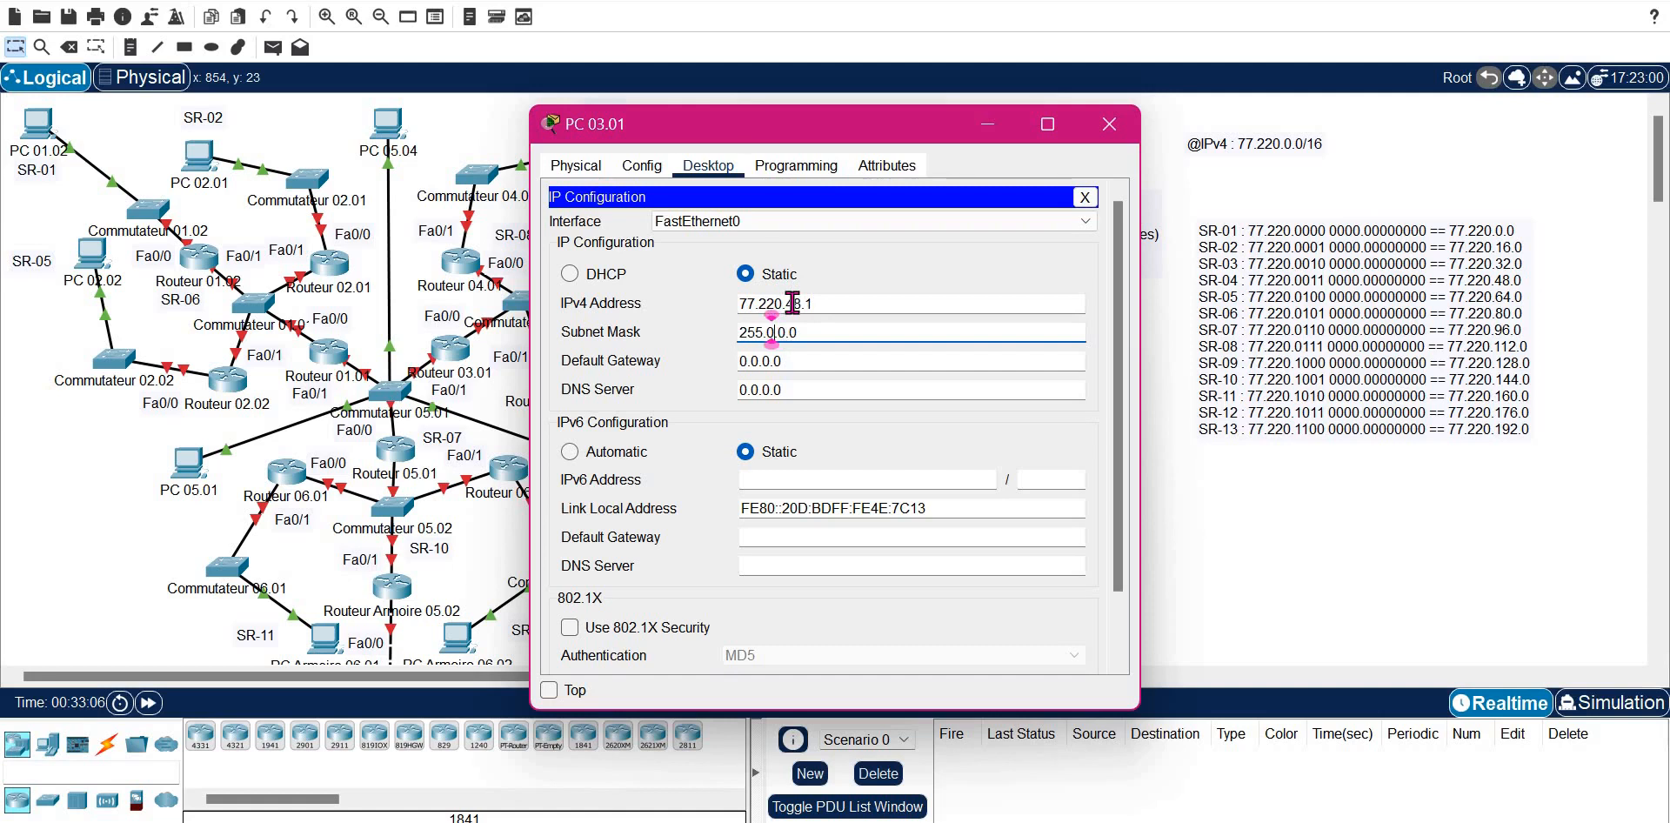
key(BackSpace)
text(255)
key(Right)
key(Right)
key(BackSpace)
text(240)
key(Tab)
- Set PC 03.01's default gateway to 77.220.48.254 and close the PC's window
text(77.220.)
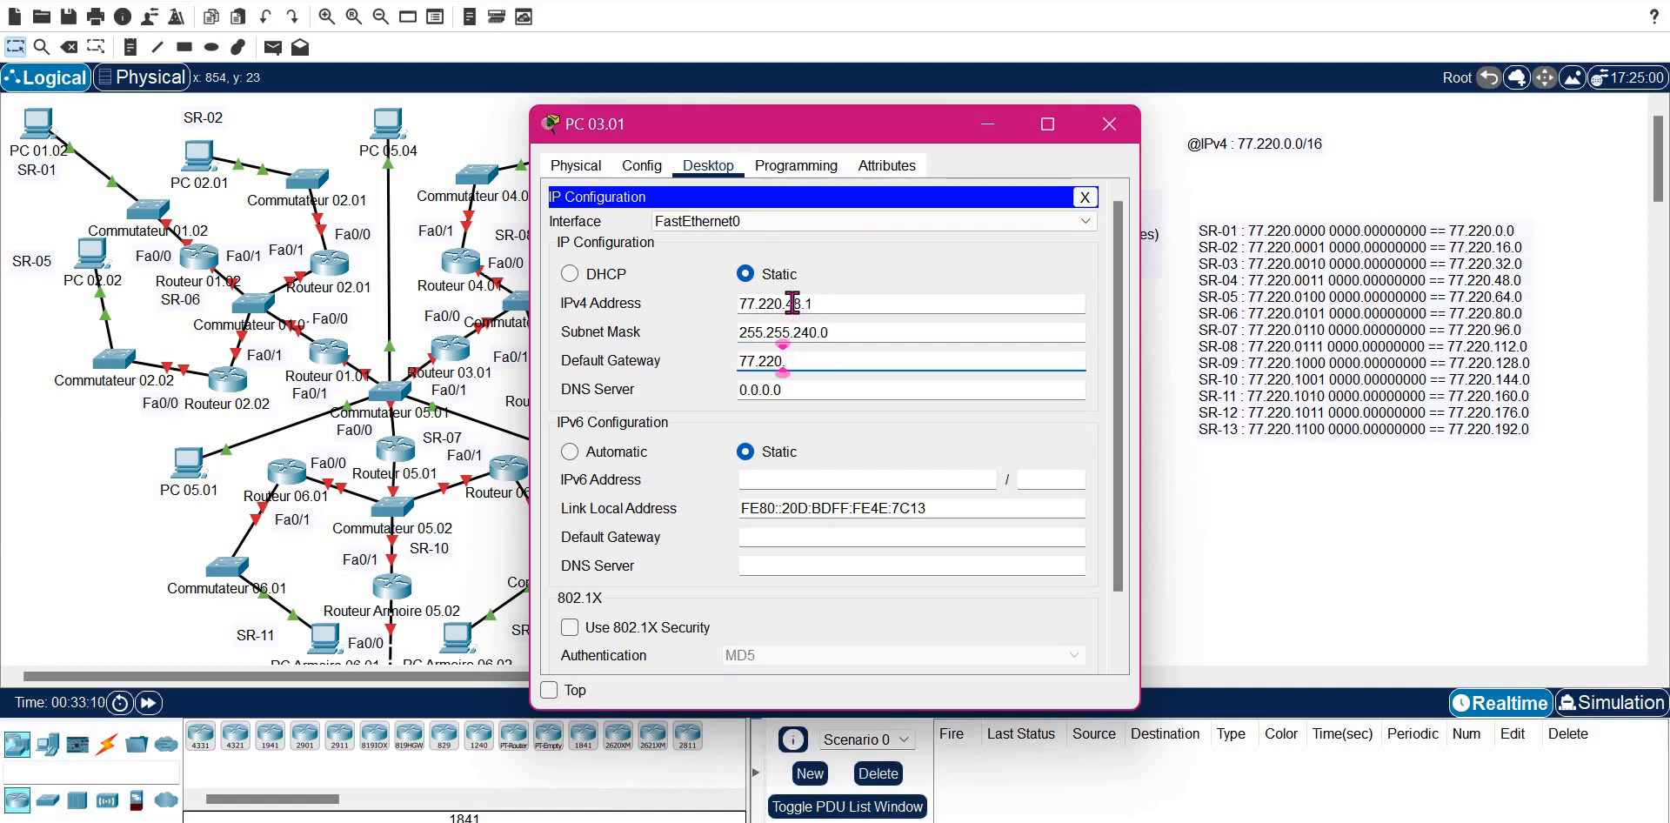
text(48.254)
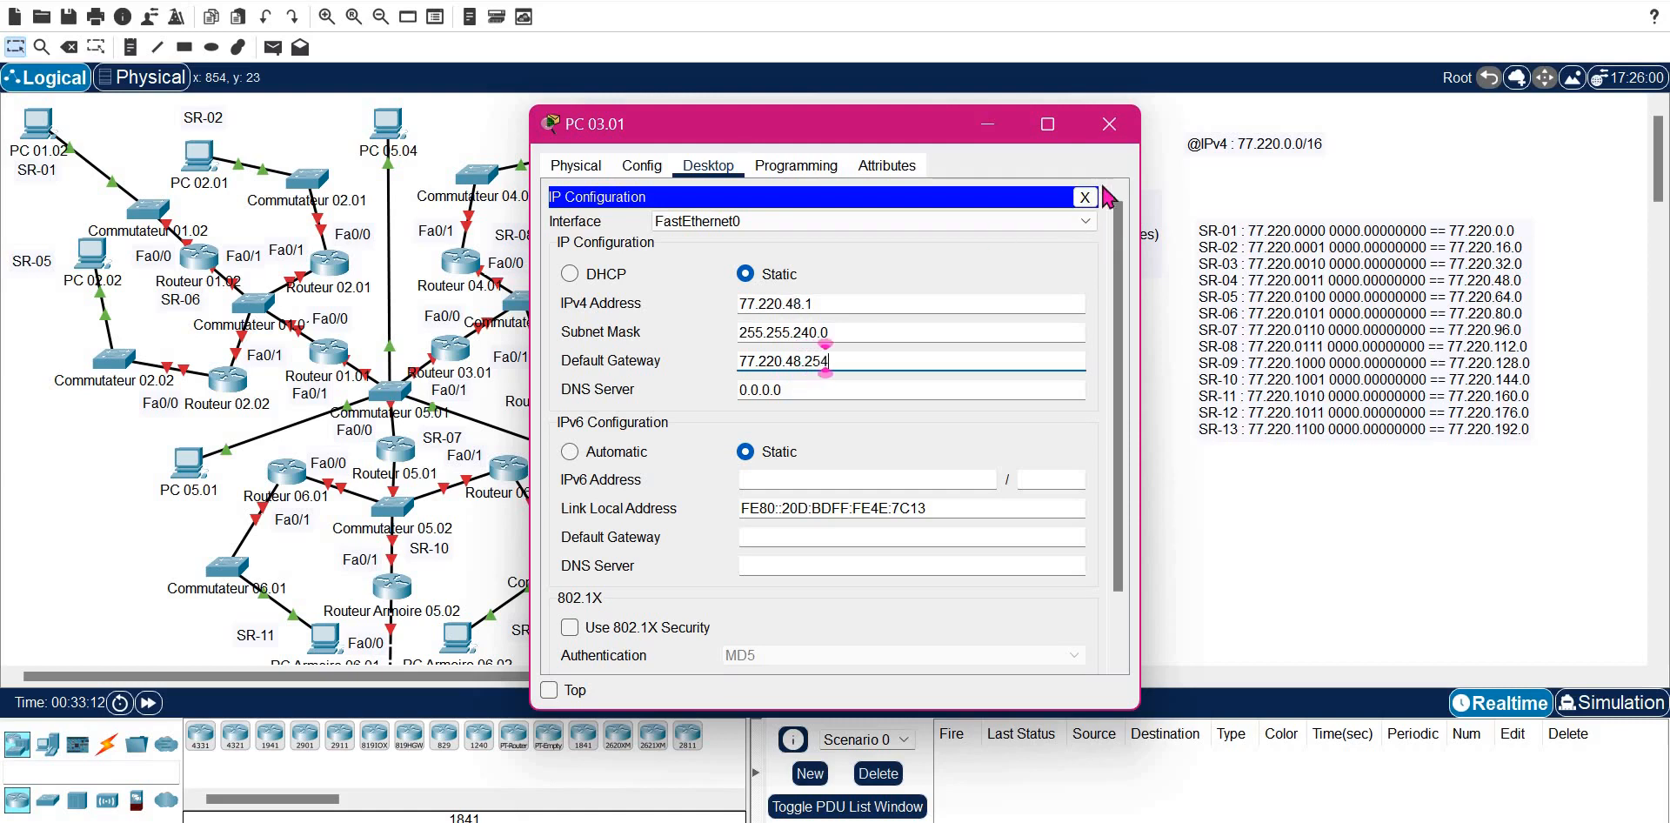
click(1109, 123)
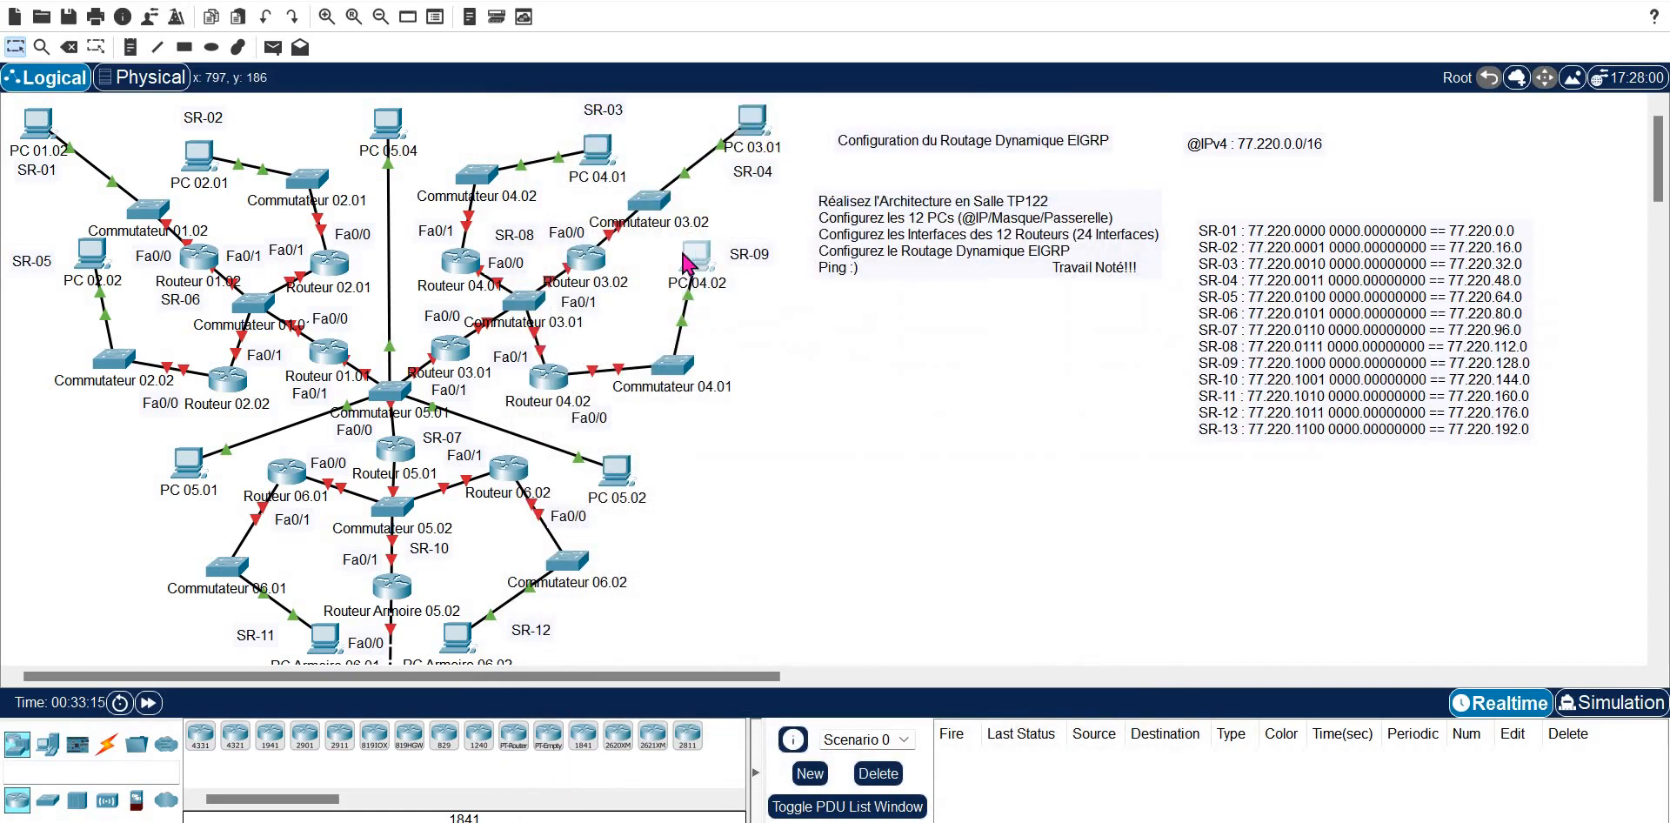
- Open the IP configuration of PC 04.02 and set its static IPv4 address to 77.220.128.1
click(697, 265)
click(707, 166)
click(611, 265)
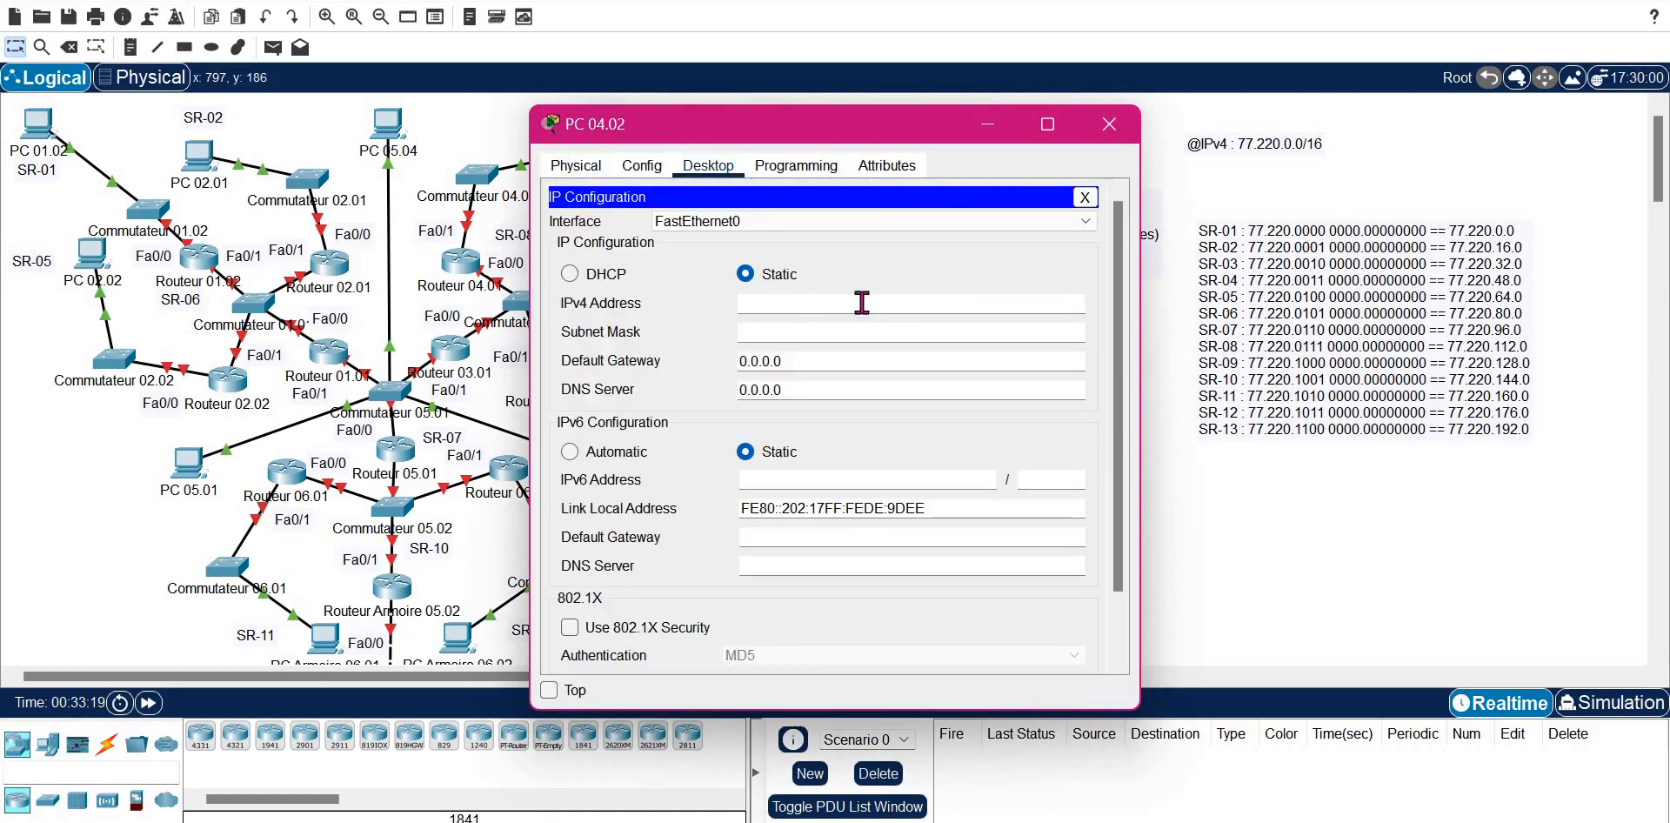
text(77.220.128.1)
- Set PC 04.02's subnet mask to 255.255.240.0
key(Tab)
key(Left)
key(Left)
key(Left)
key(Left)
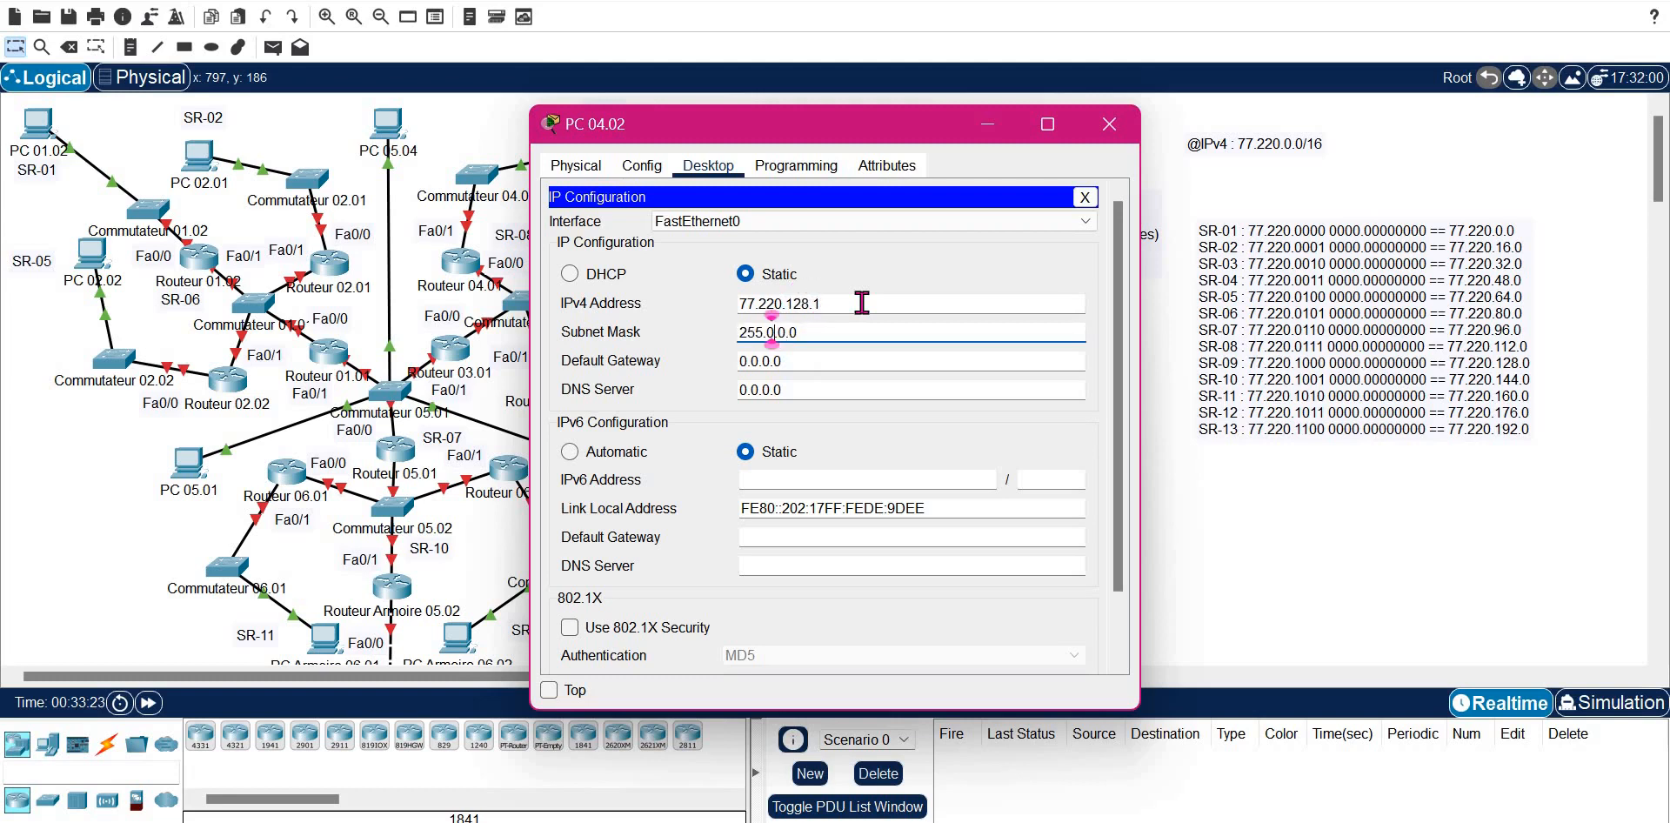
key(BackSpace)
text(255)
key(Right)
key(Right)
key(BackSpace)
text(240)
- Set PC 04.02's default gateway to 77.220.128.254 and close the PC's window
key(Tab)
text(77.220.)
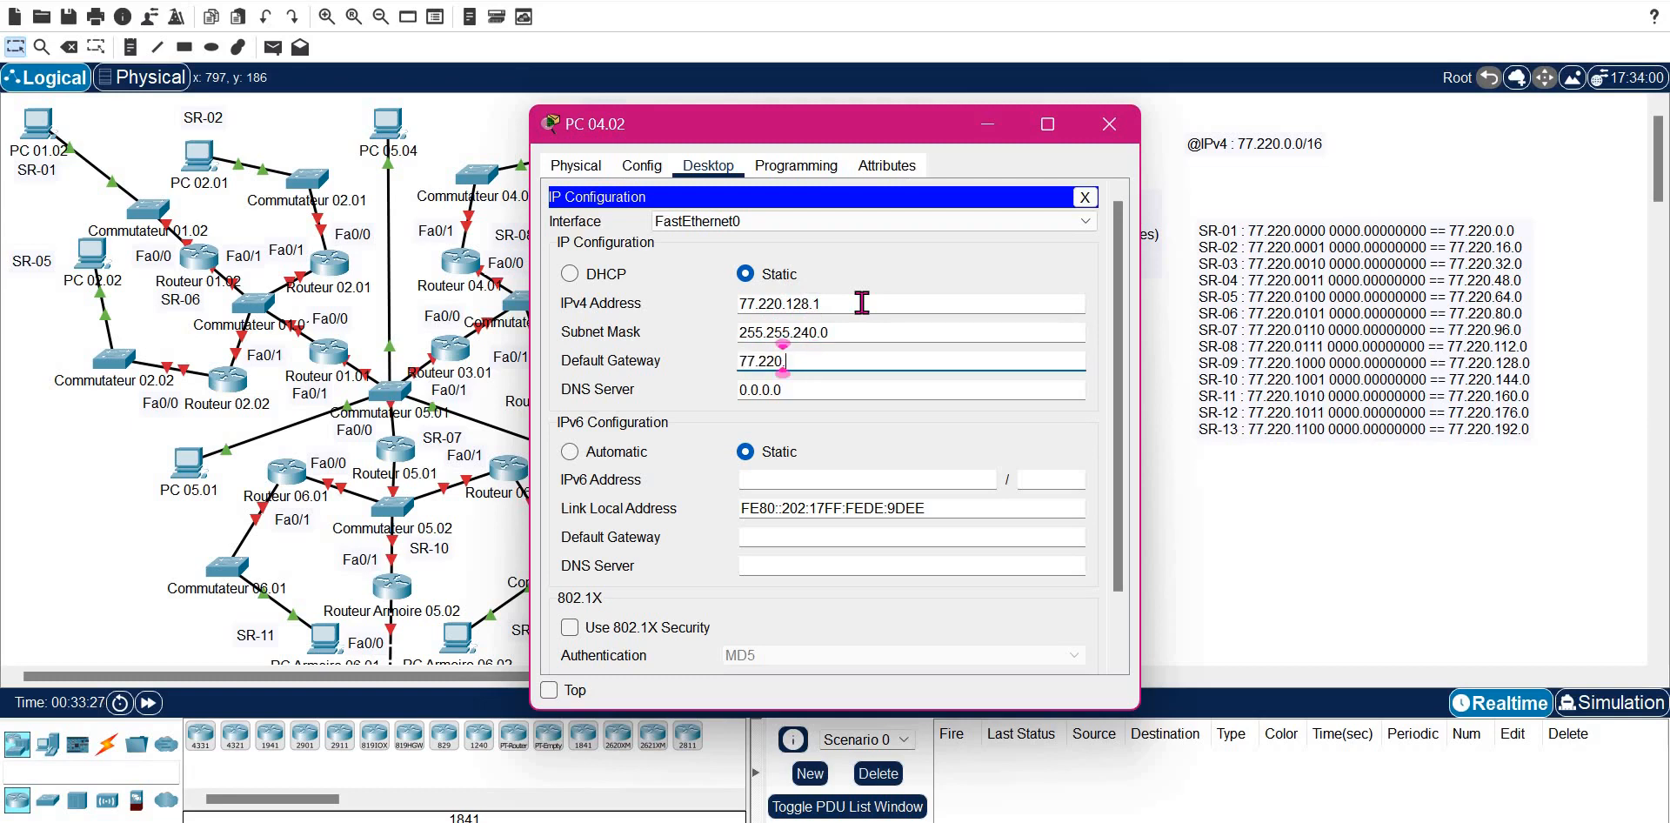
text(128.254)
click(917, 305)
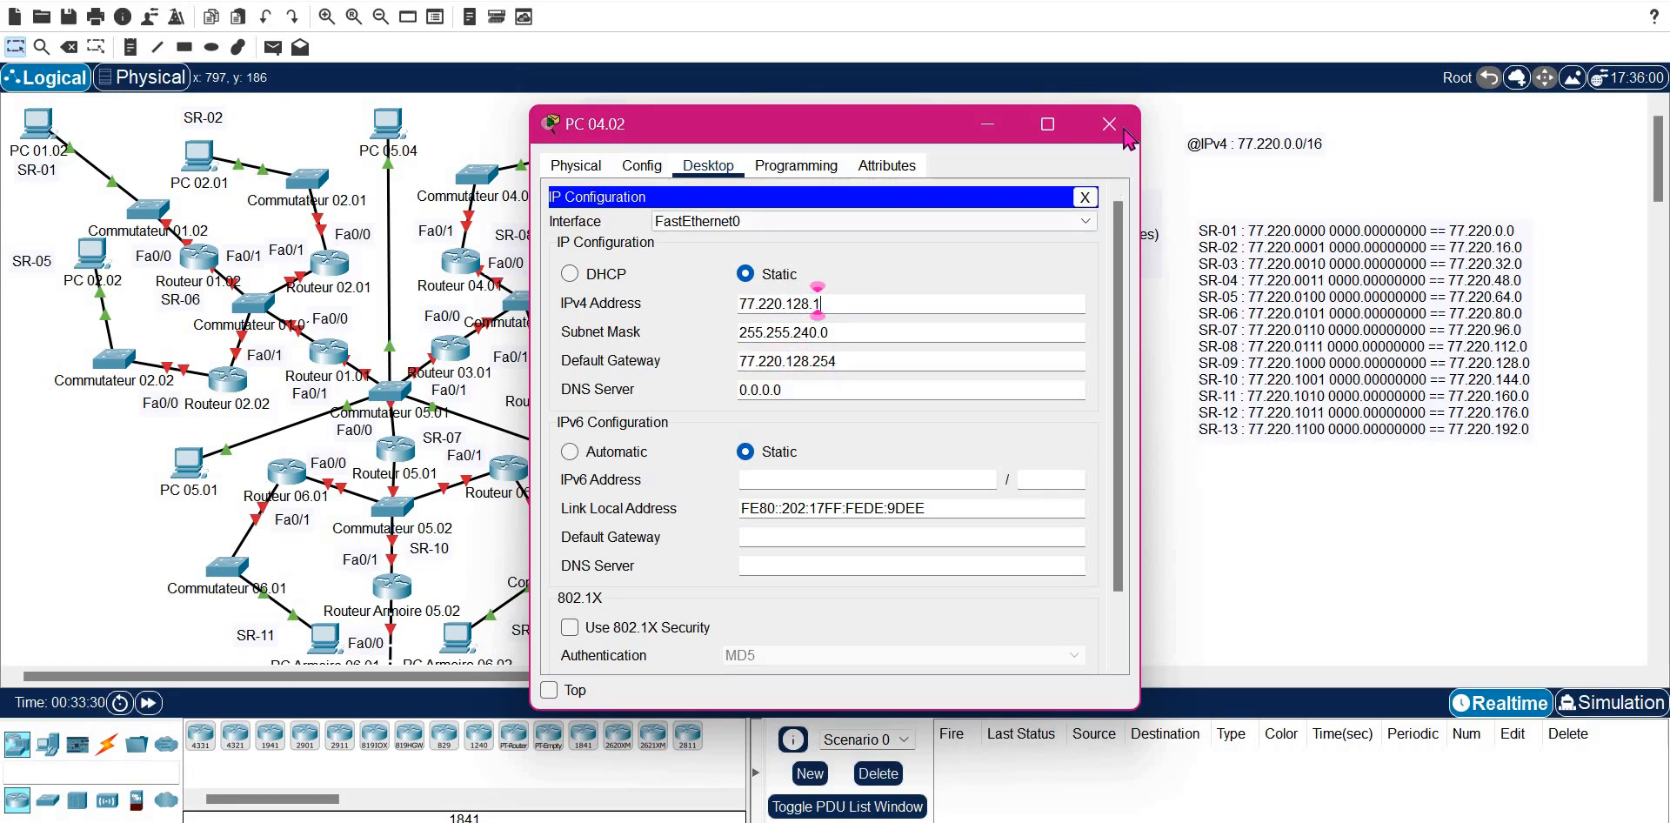
click(1128, 137)
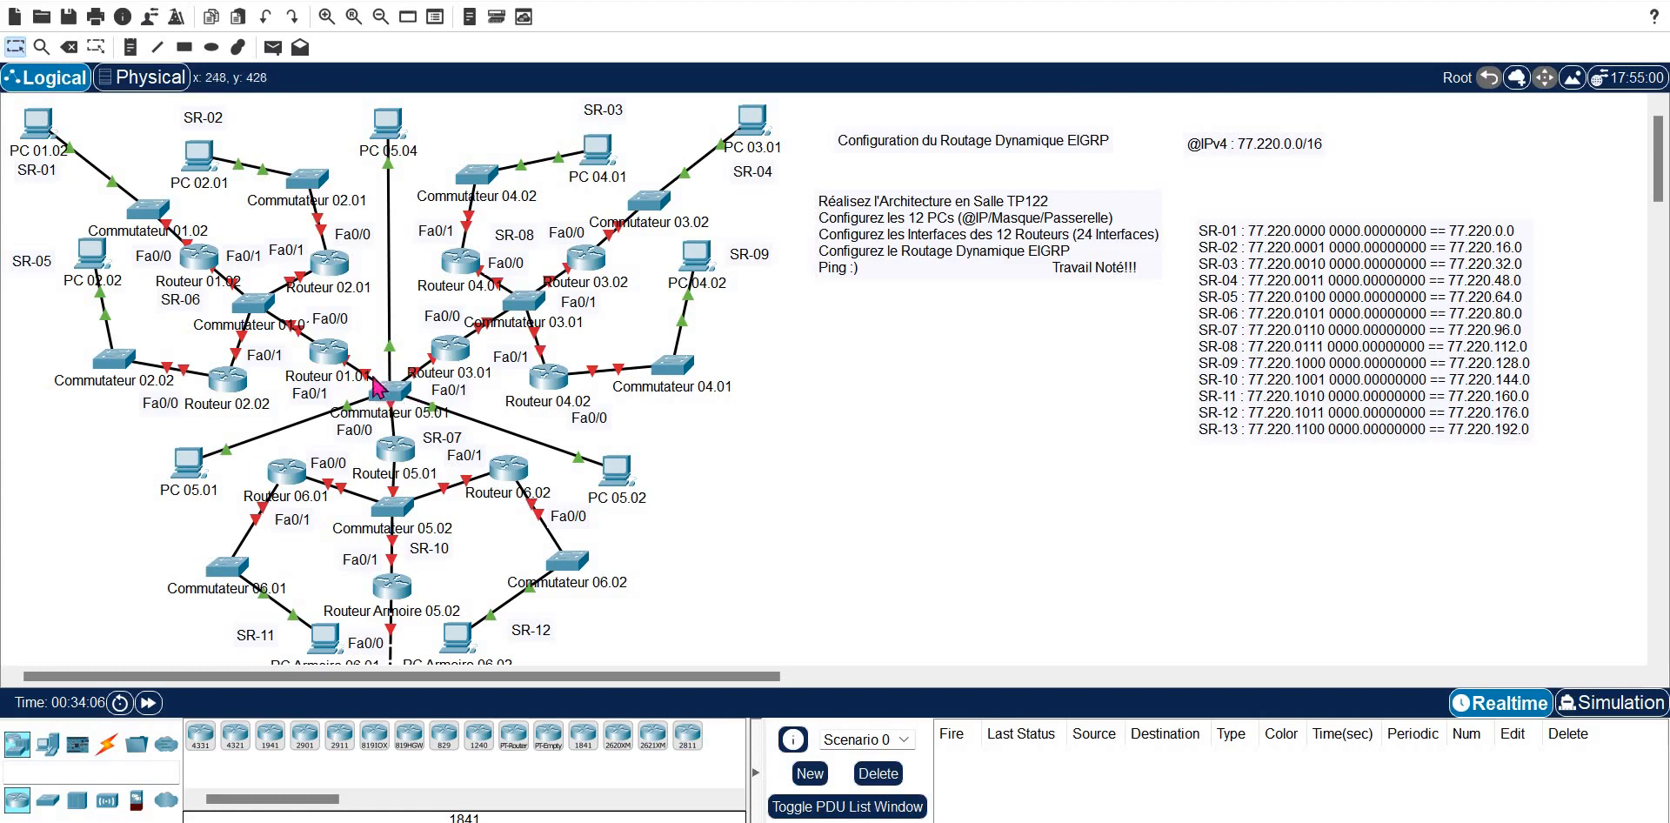
- Open the IP configuration of PC 05.01 and set its static IPv4 address to 77.220.96.2
click(188, 464)
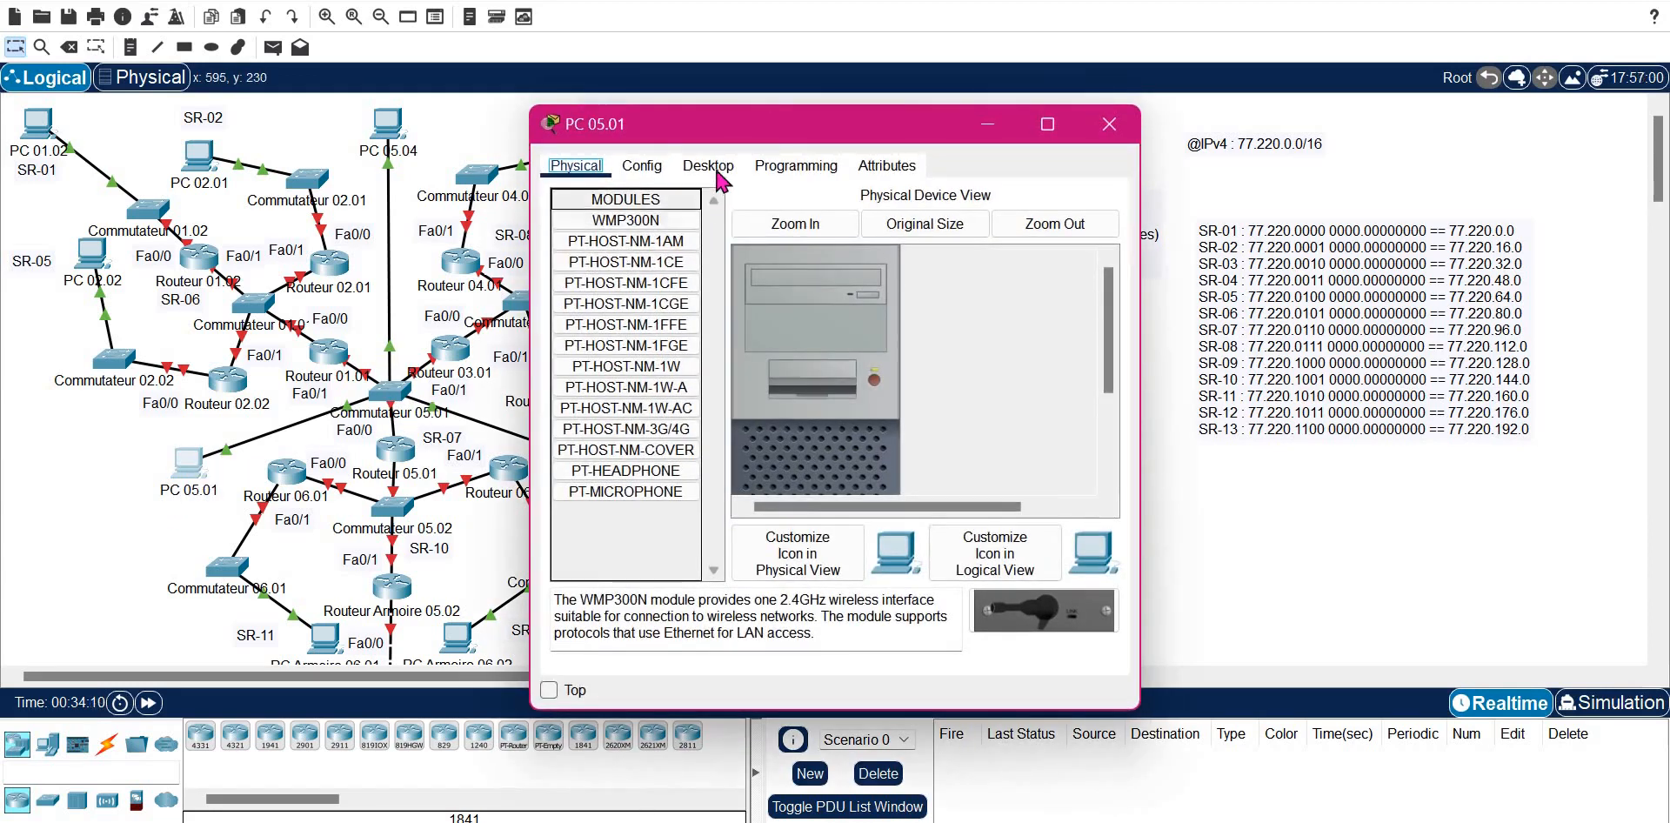
click(708, 166)
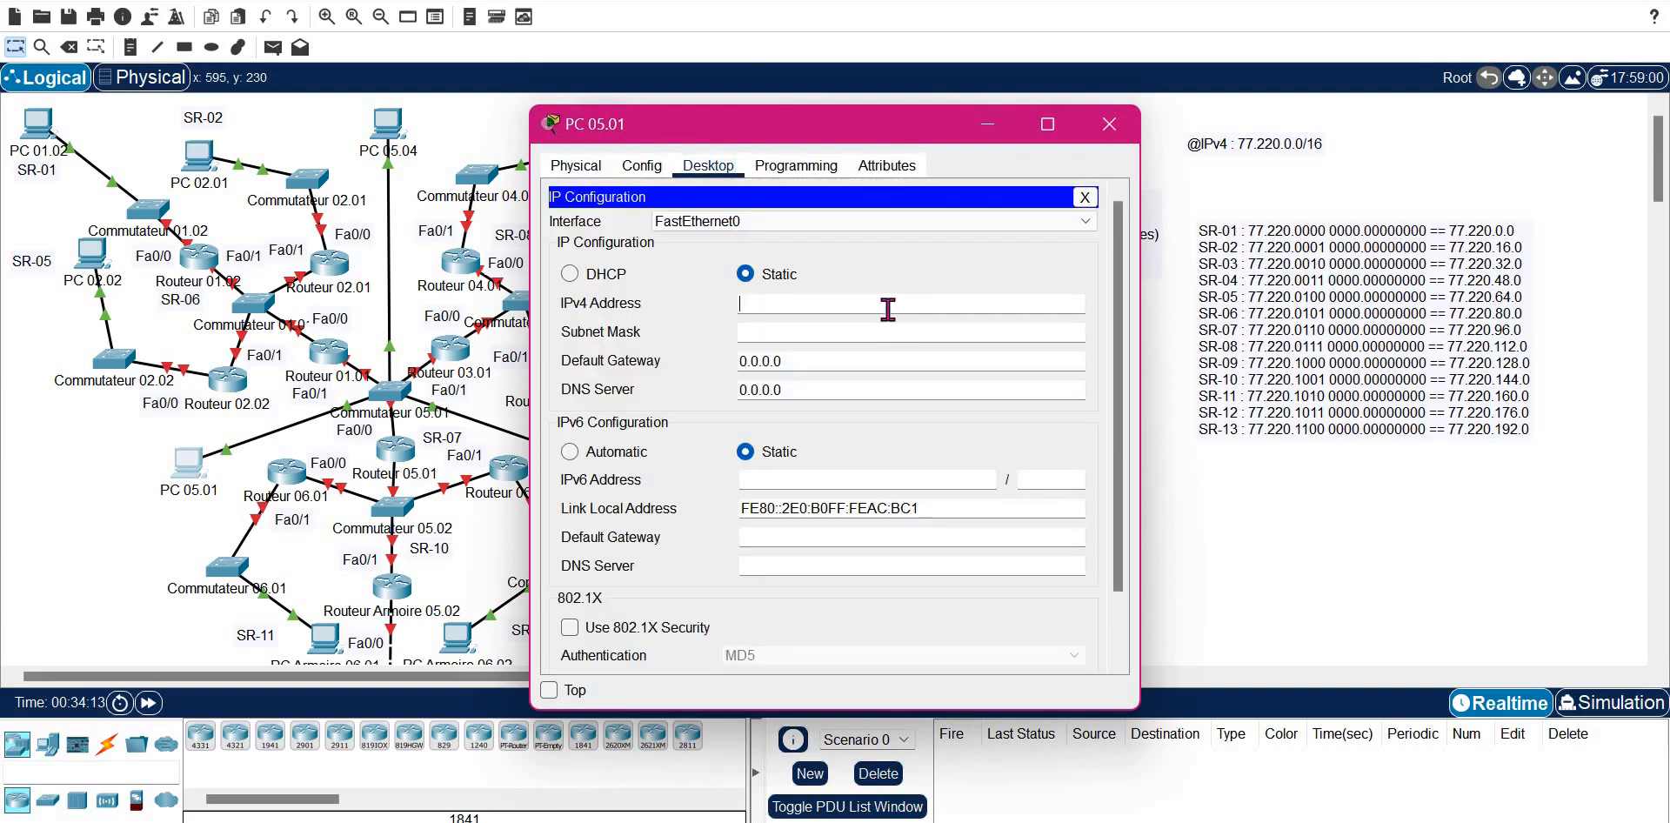
text(77.220.96.2)
- Set PC 05.01's subnet mask to 255.255.240.0
key(Tab)
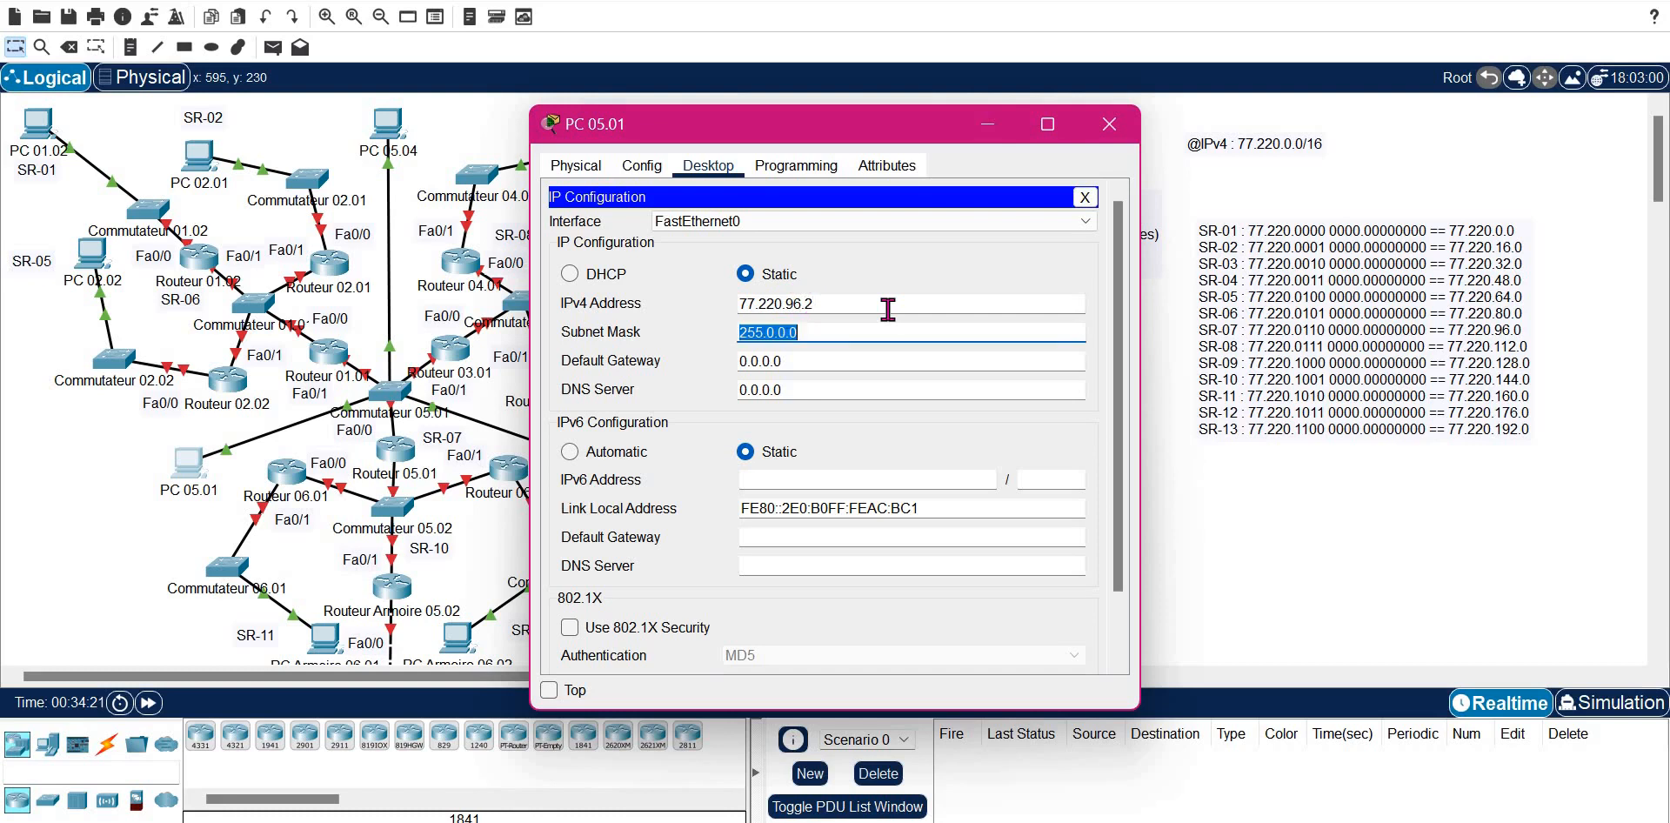
text(255.255.0.0)
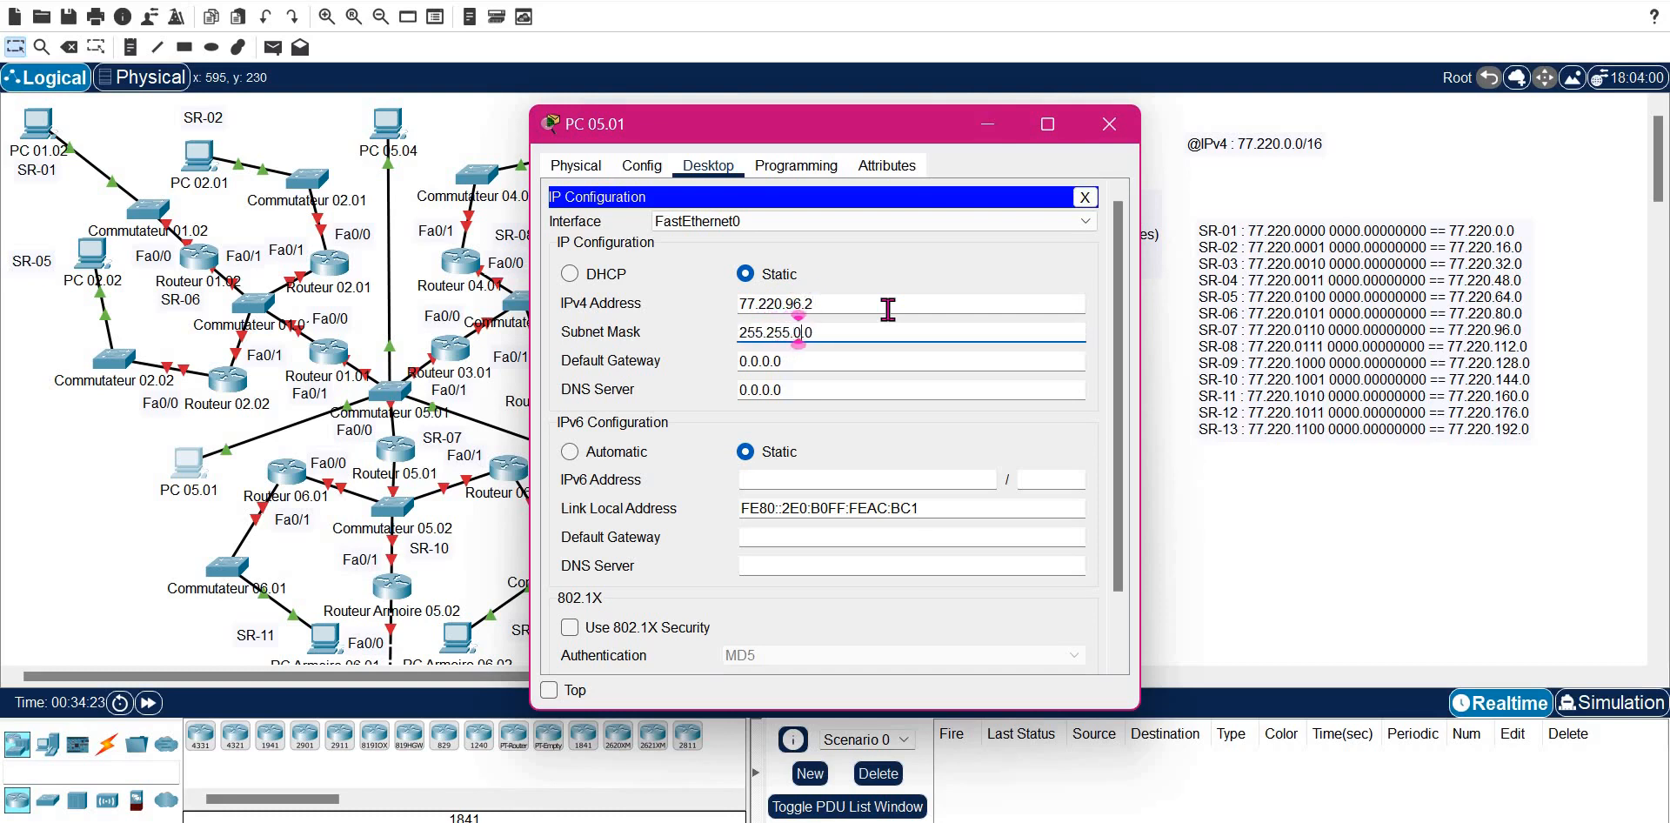
key(BackSpace)
text(240)
- Set PC 05.01's default gateway to 77.220.96.254 and close the PC's window
key(Tab)
text(77.220.)
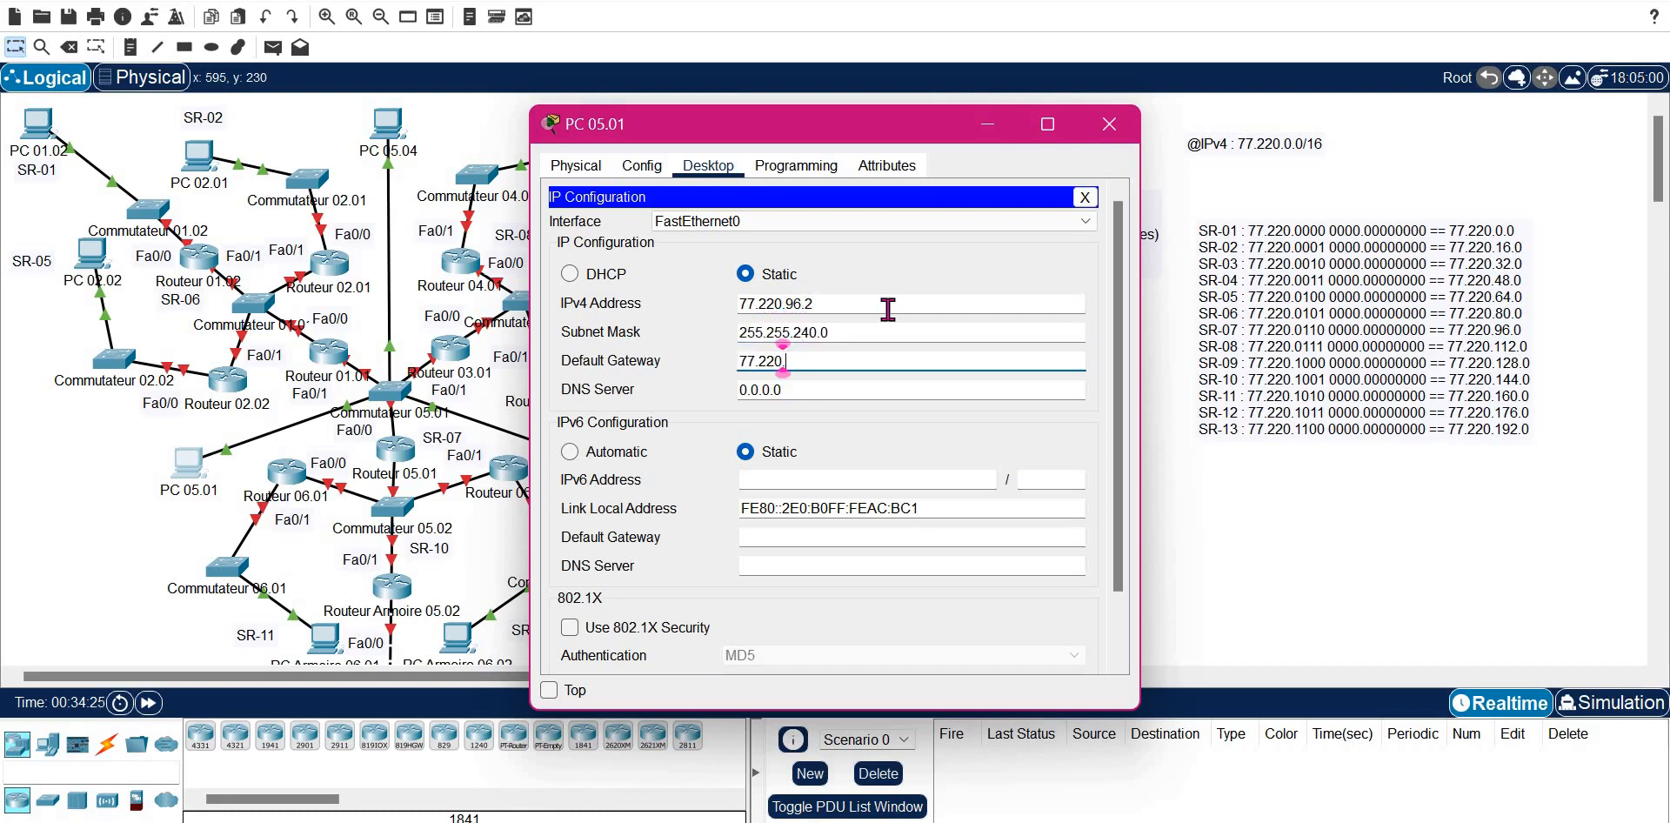
text(96)
text(.)
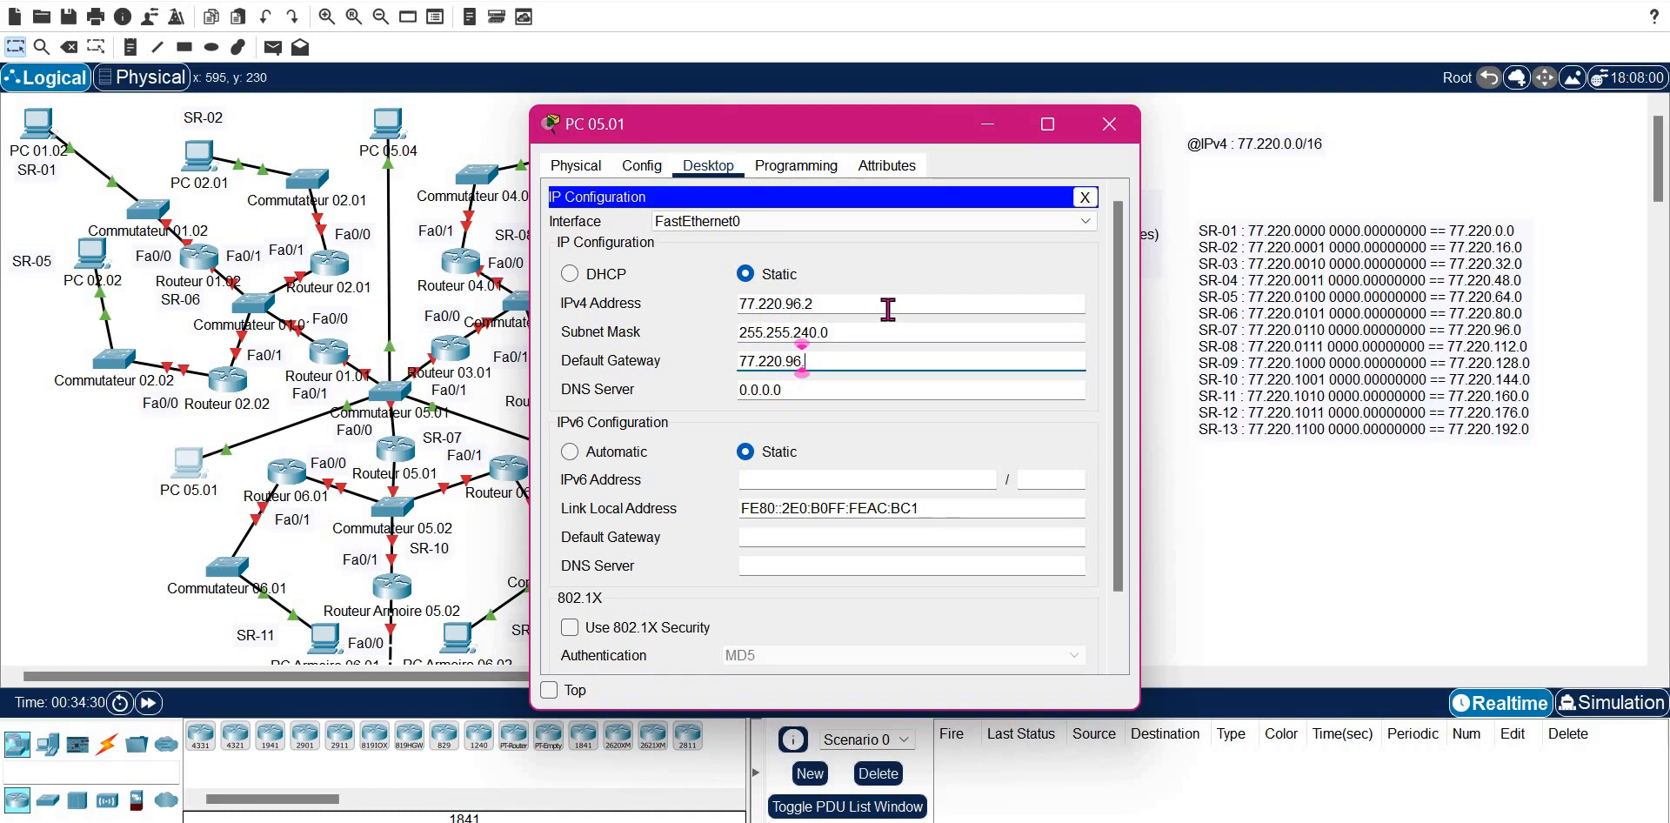
text(254)
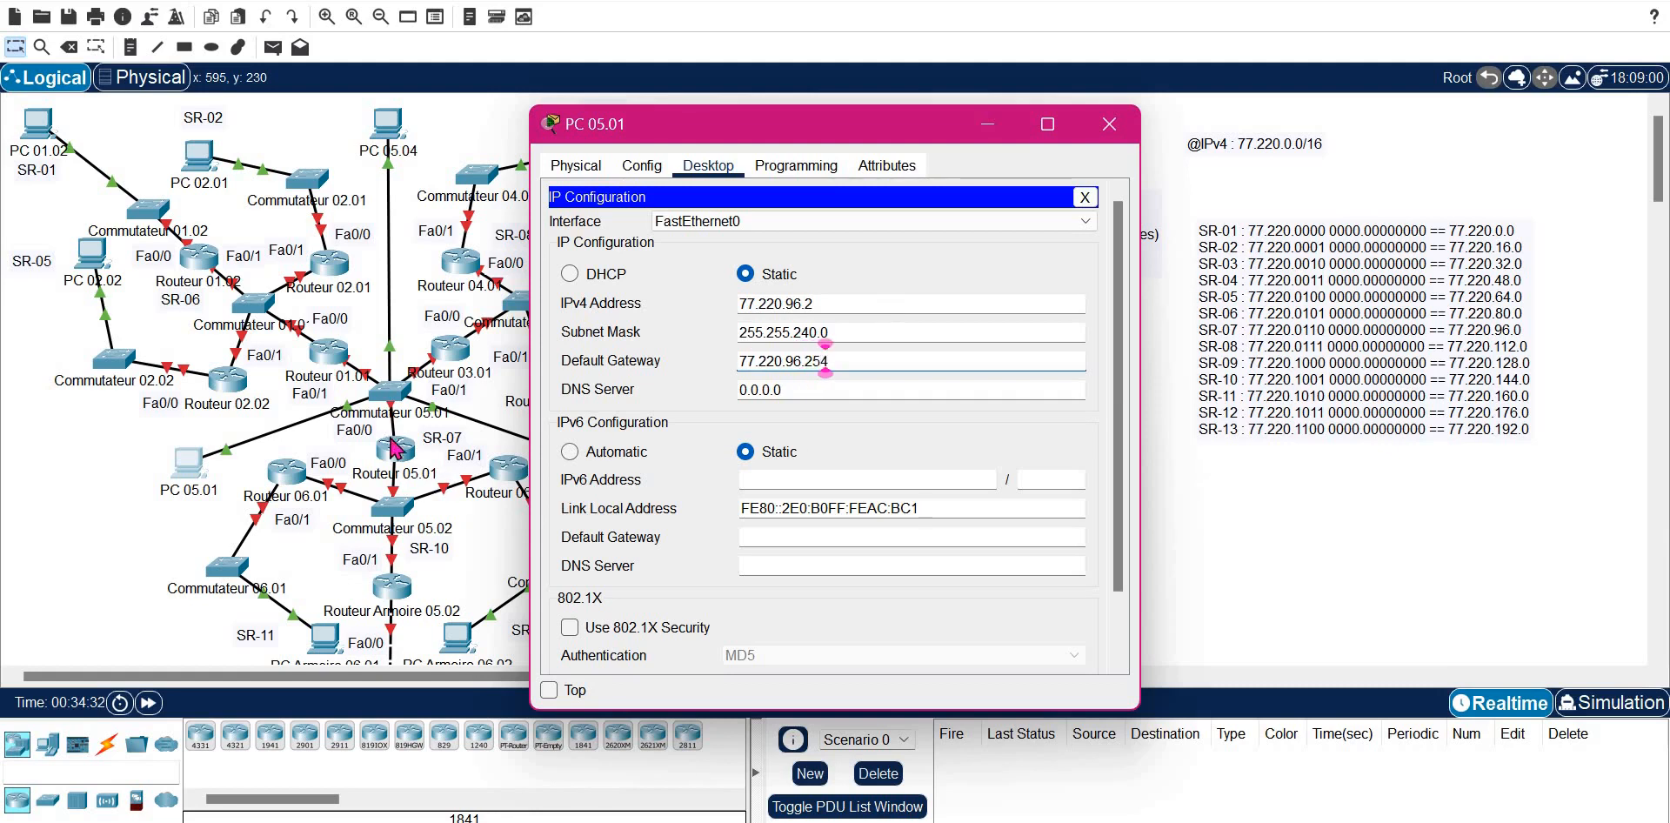
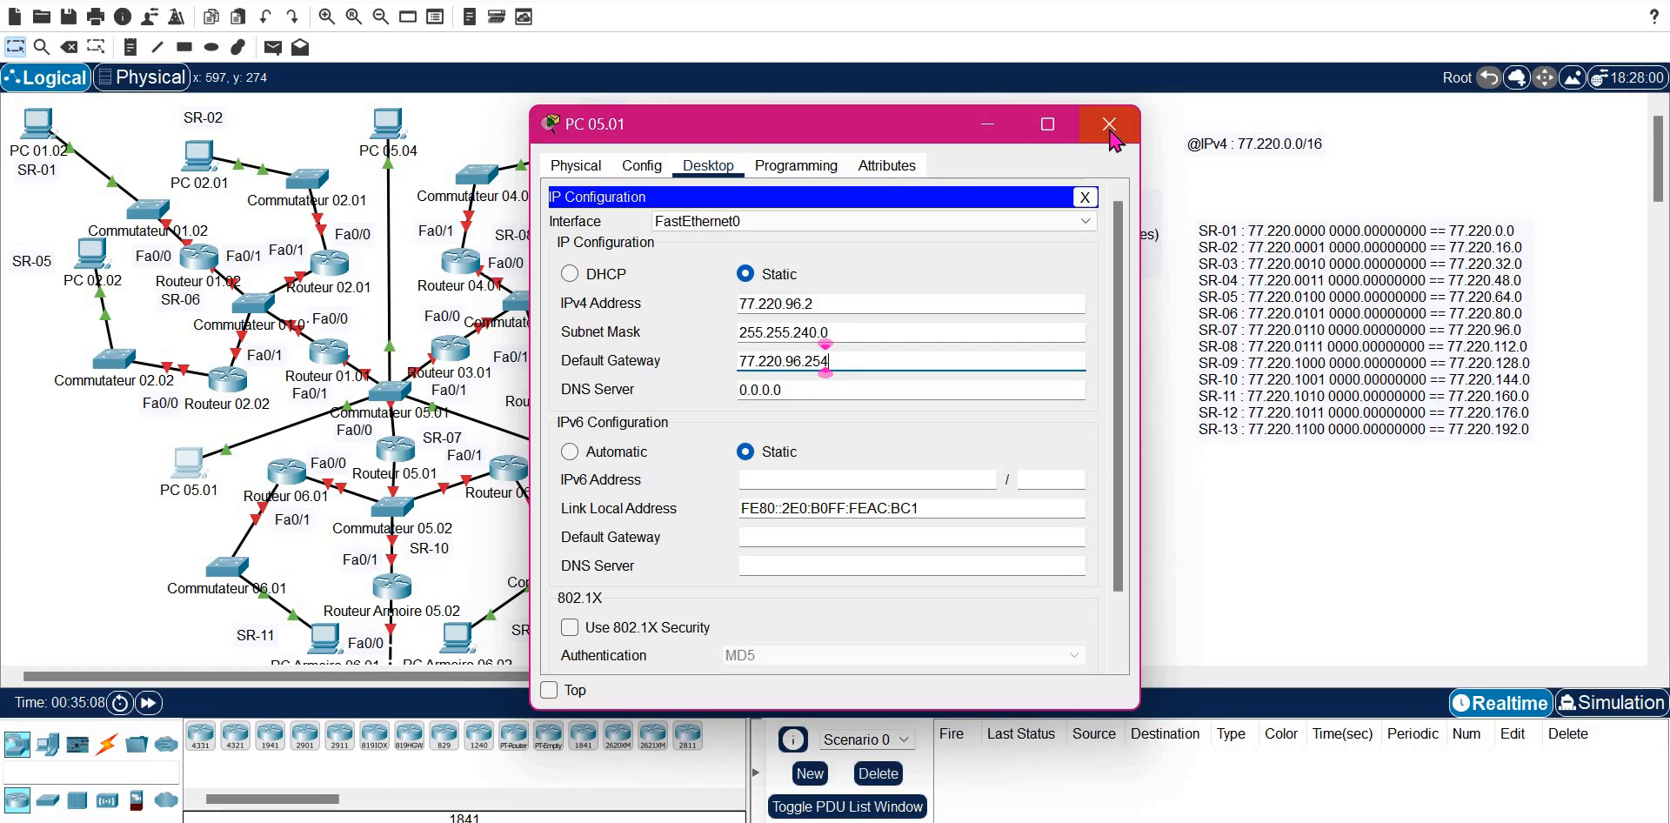
click(1109, 124)
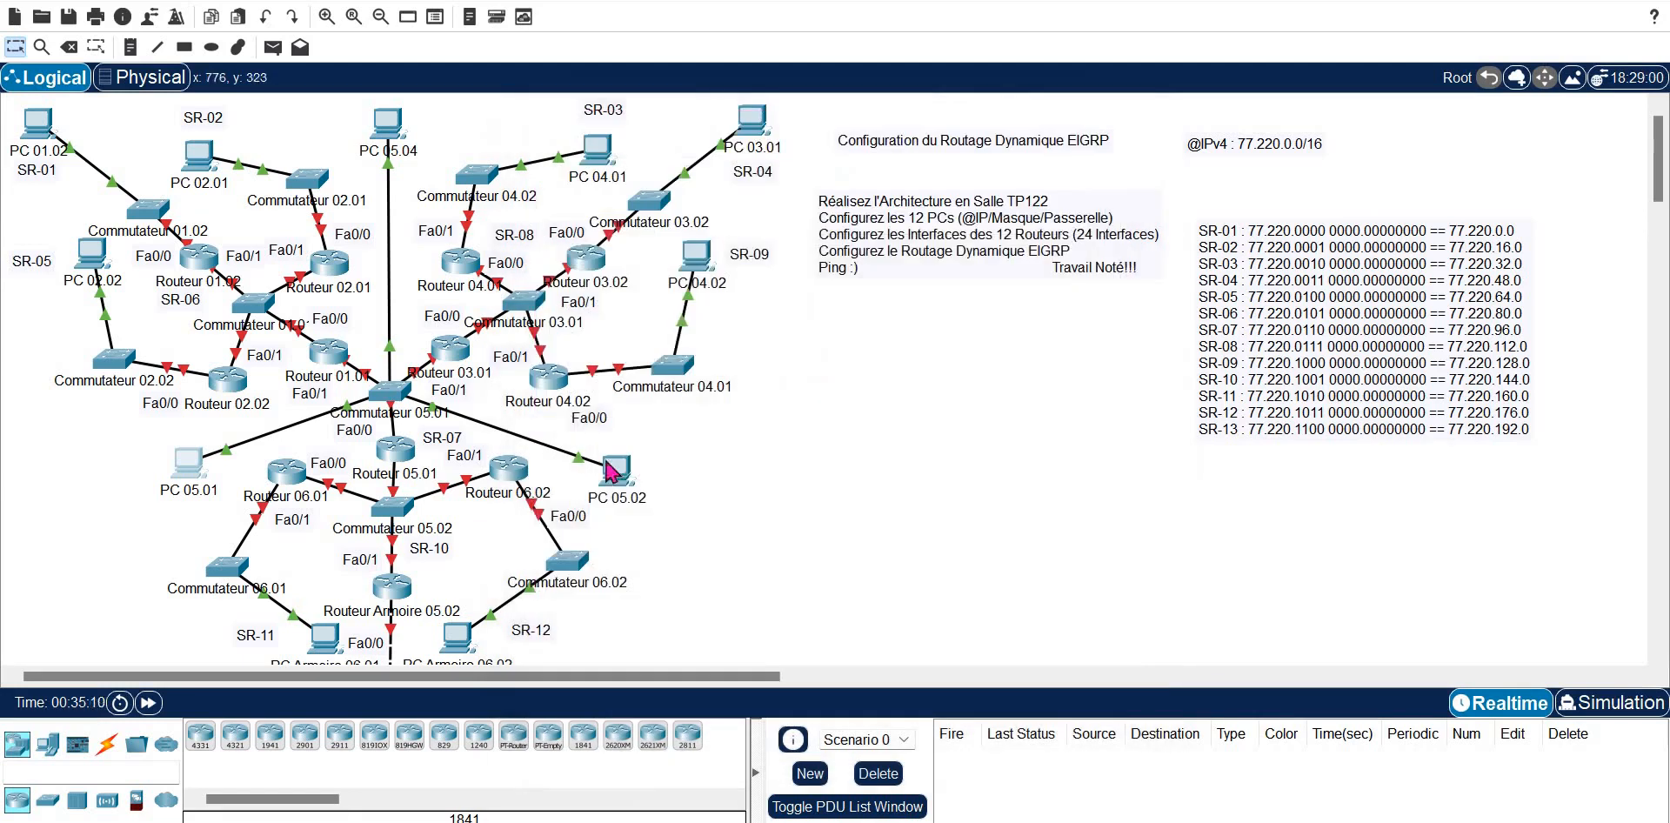
- Open the IP configuration of PC 05.02 and set its static IPv4 address to 77.220.96.3
click(607, 477)
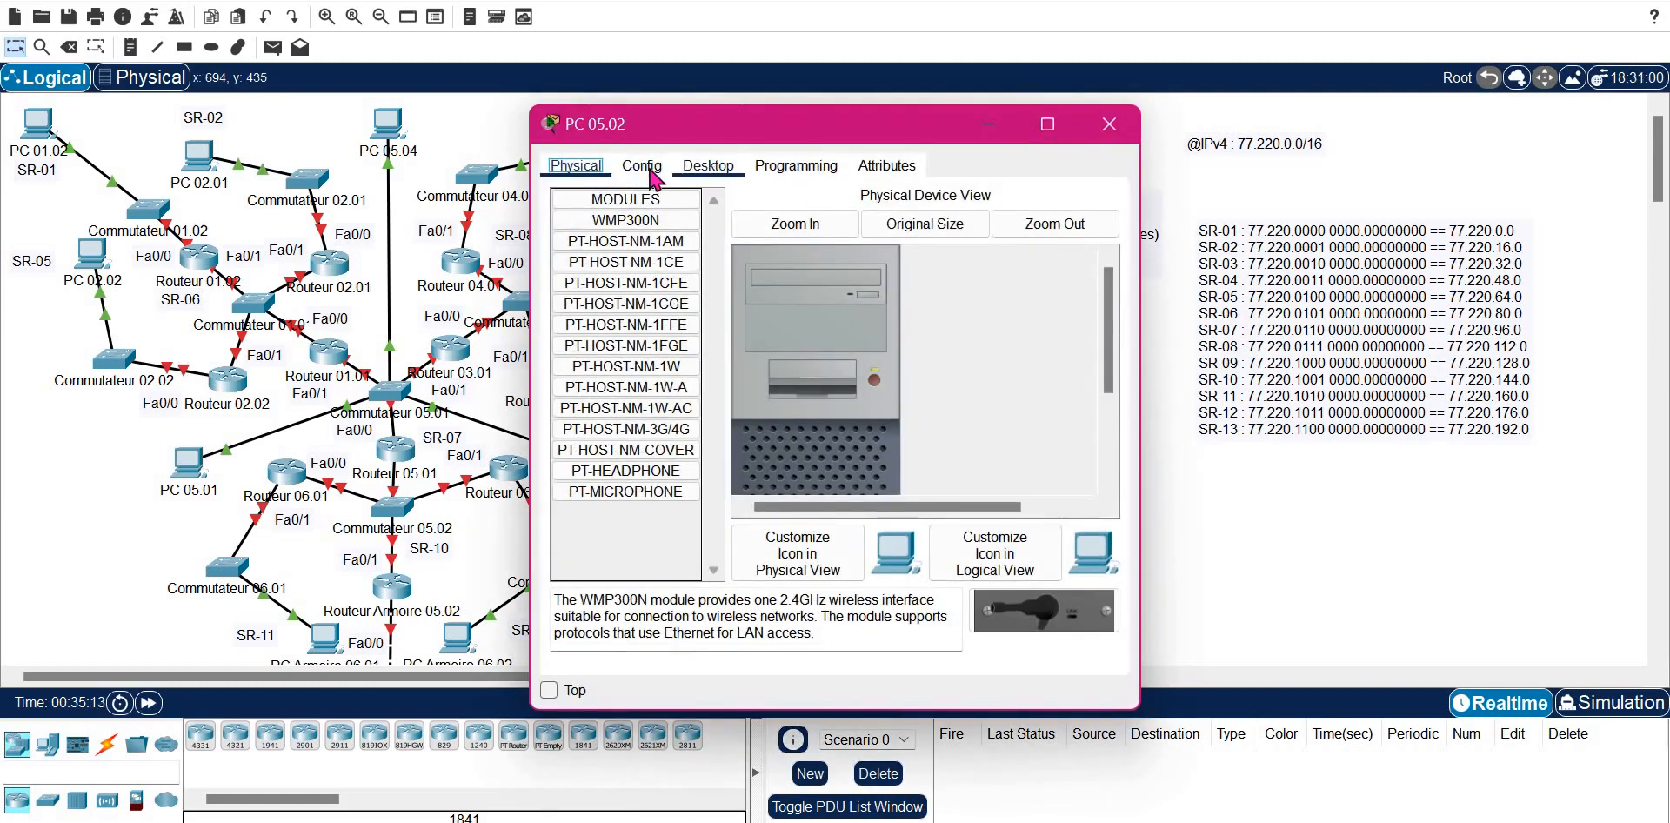
click(706, 167)
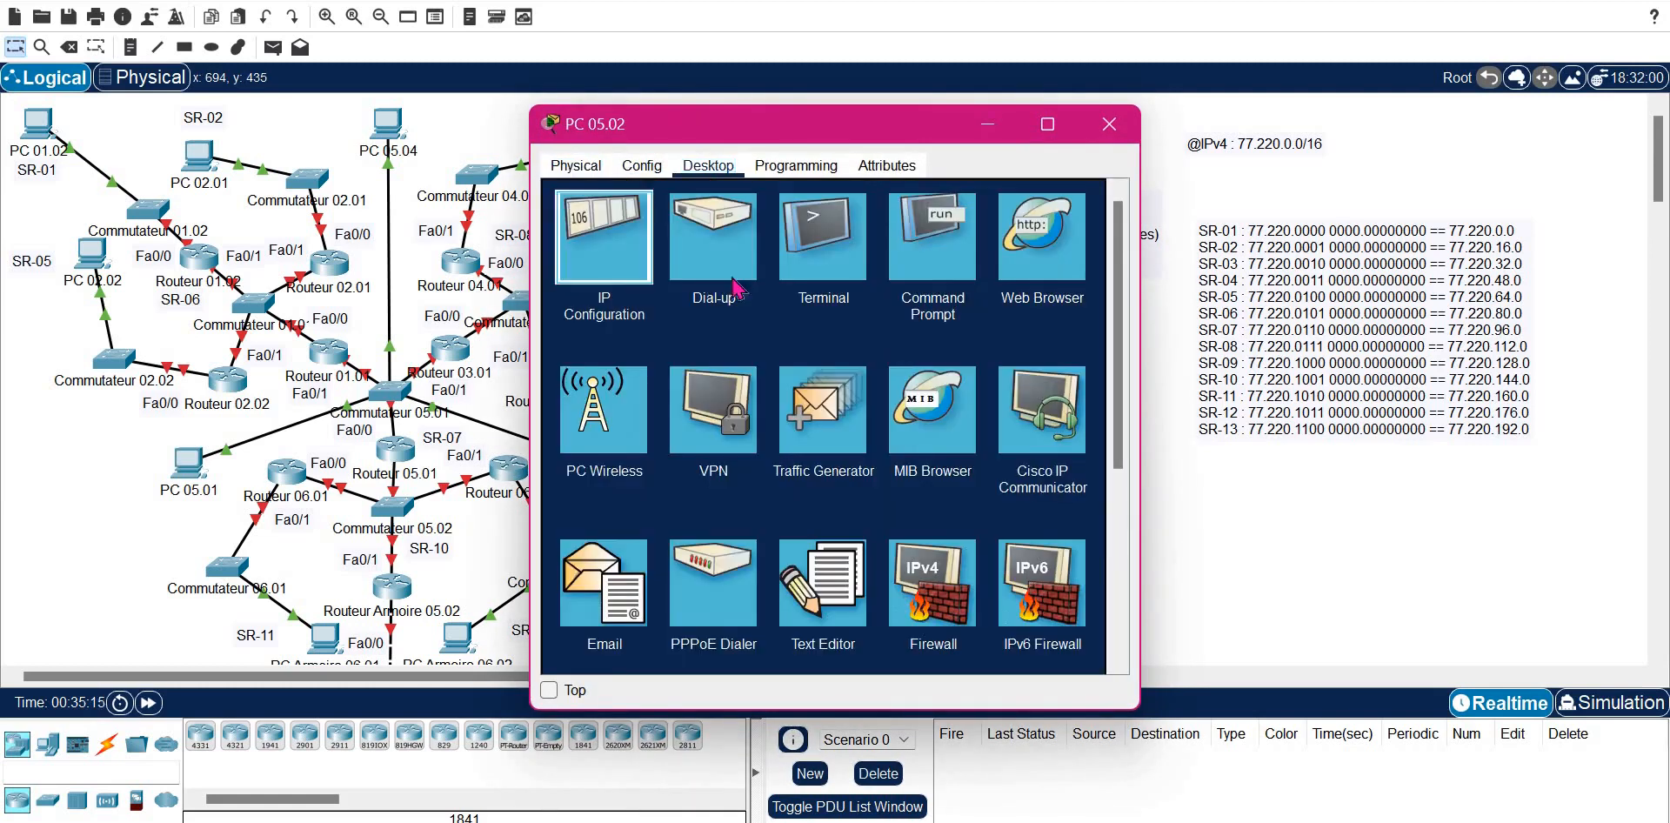
click(608, 237)
text(77.220)
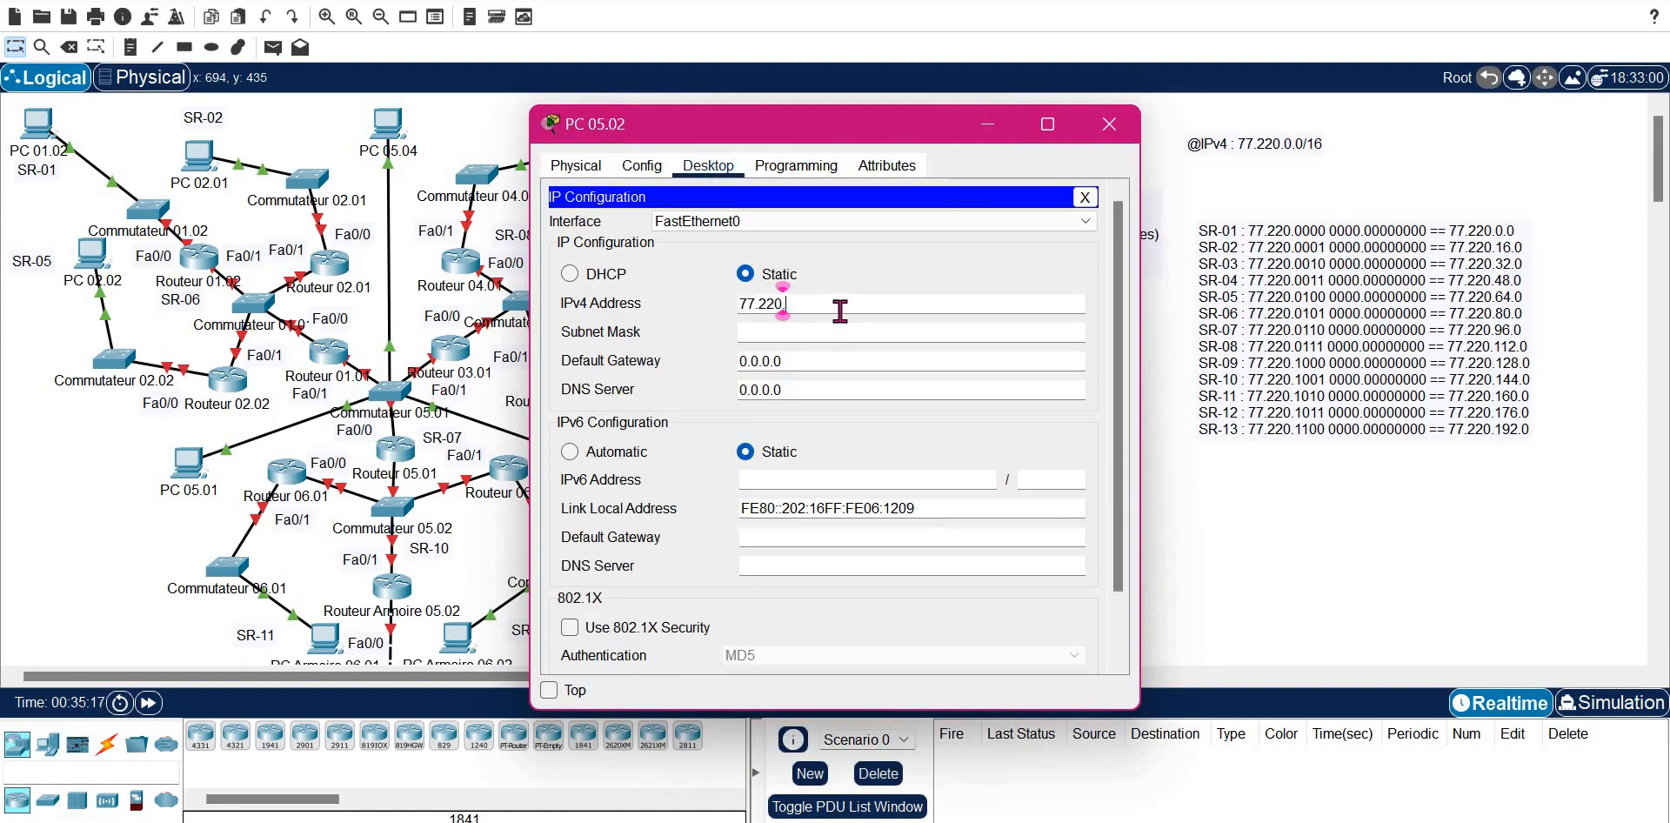
text(.96.3)
- Set PC 05.02's subnet mask to 255.255.240.0
key(Tab)
key(Left)
key(Left)
key(Left)
key(Left)
key(BackSpace)
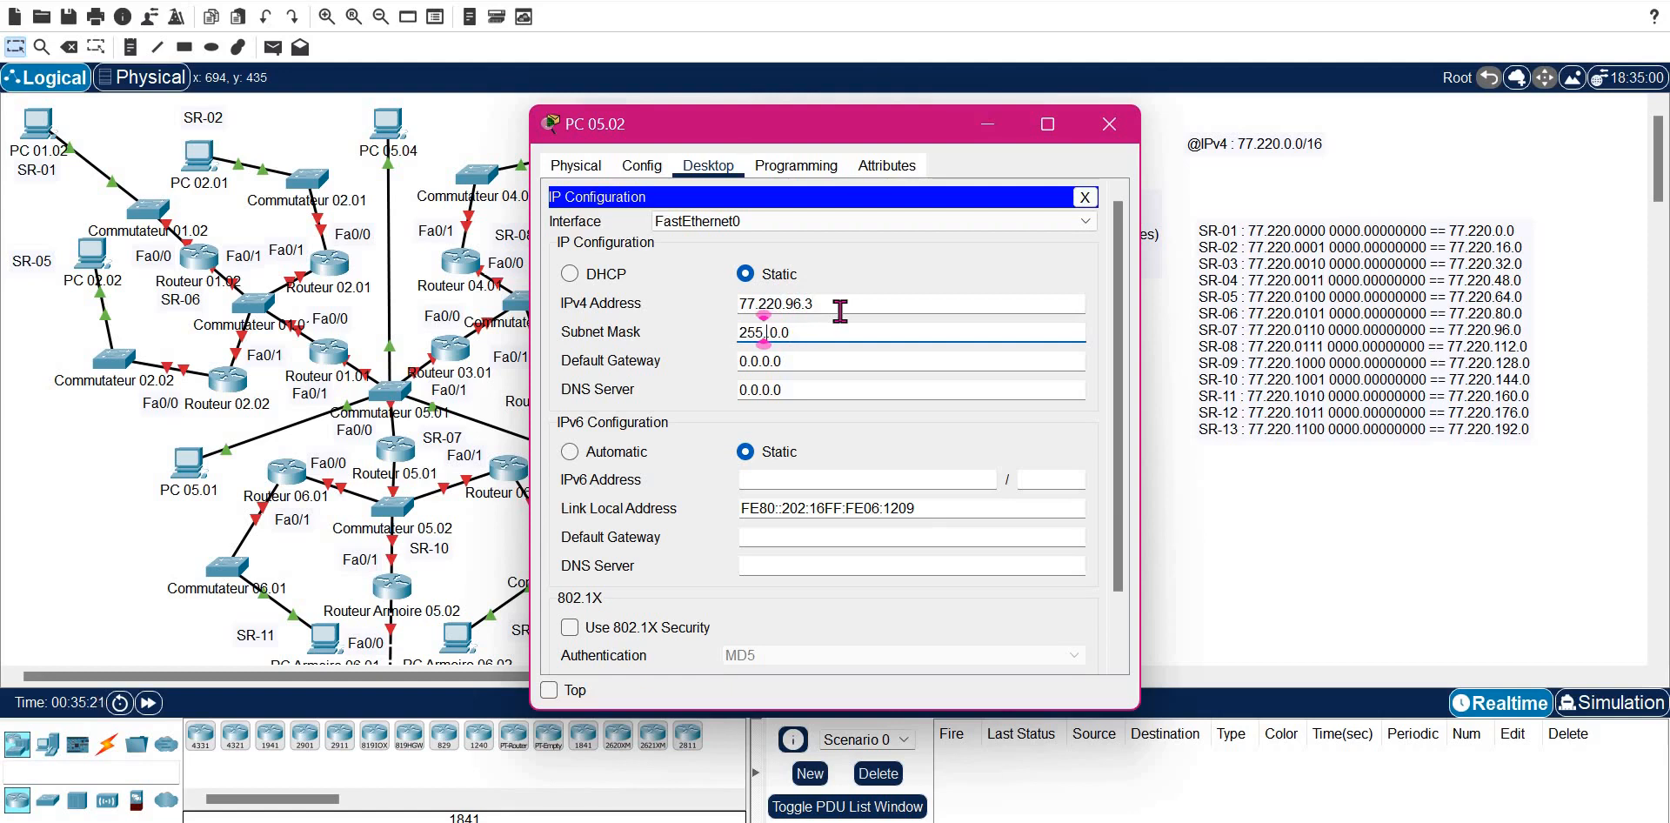
text(255)
key(Right)
key(Right)
key(BackSpace)
text(240)
- Set PC 05.02's default gateway to 77.220.96.254 and close the PC's window
key(Tab)
text(77.220)
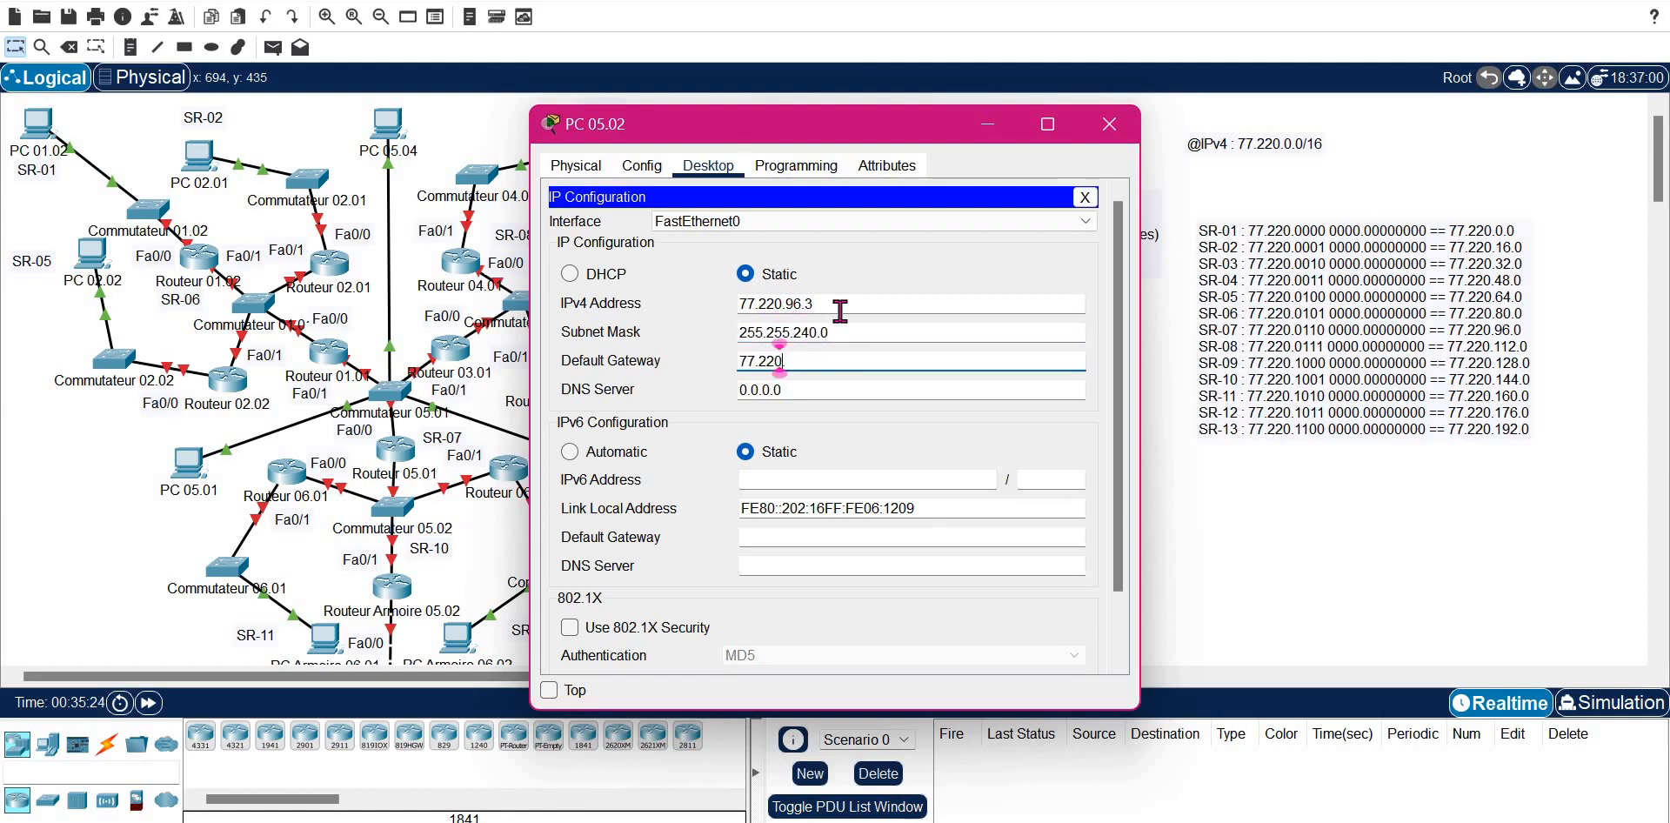
text(.96.254)
click(1109, 123)
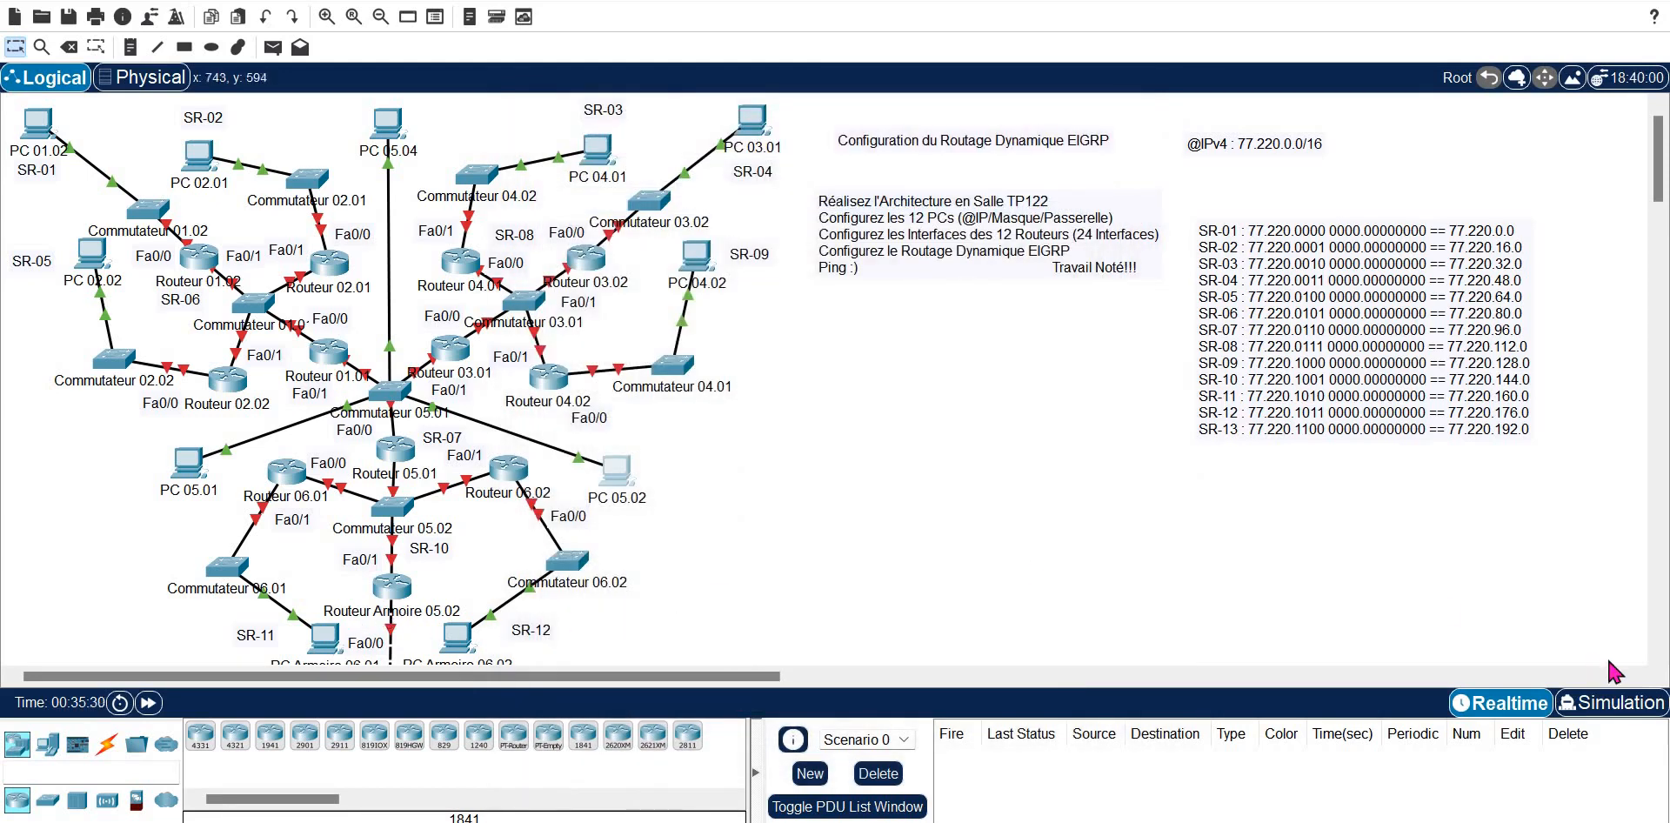
- Open the IP configuration of PC Armoire 06.01 and set its static IPv4 address to 77.220.160.1
click(1658, 654)
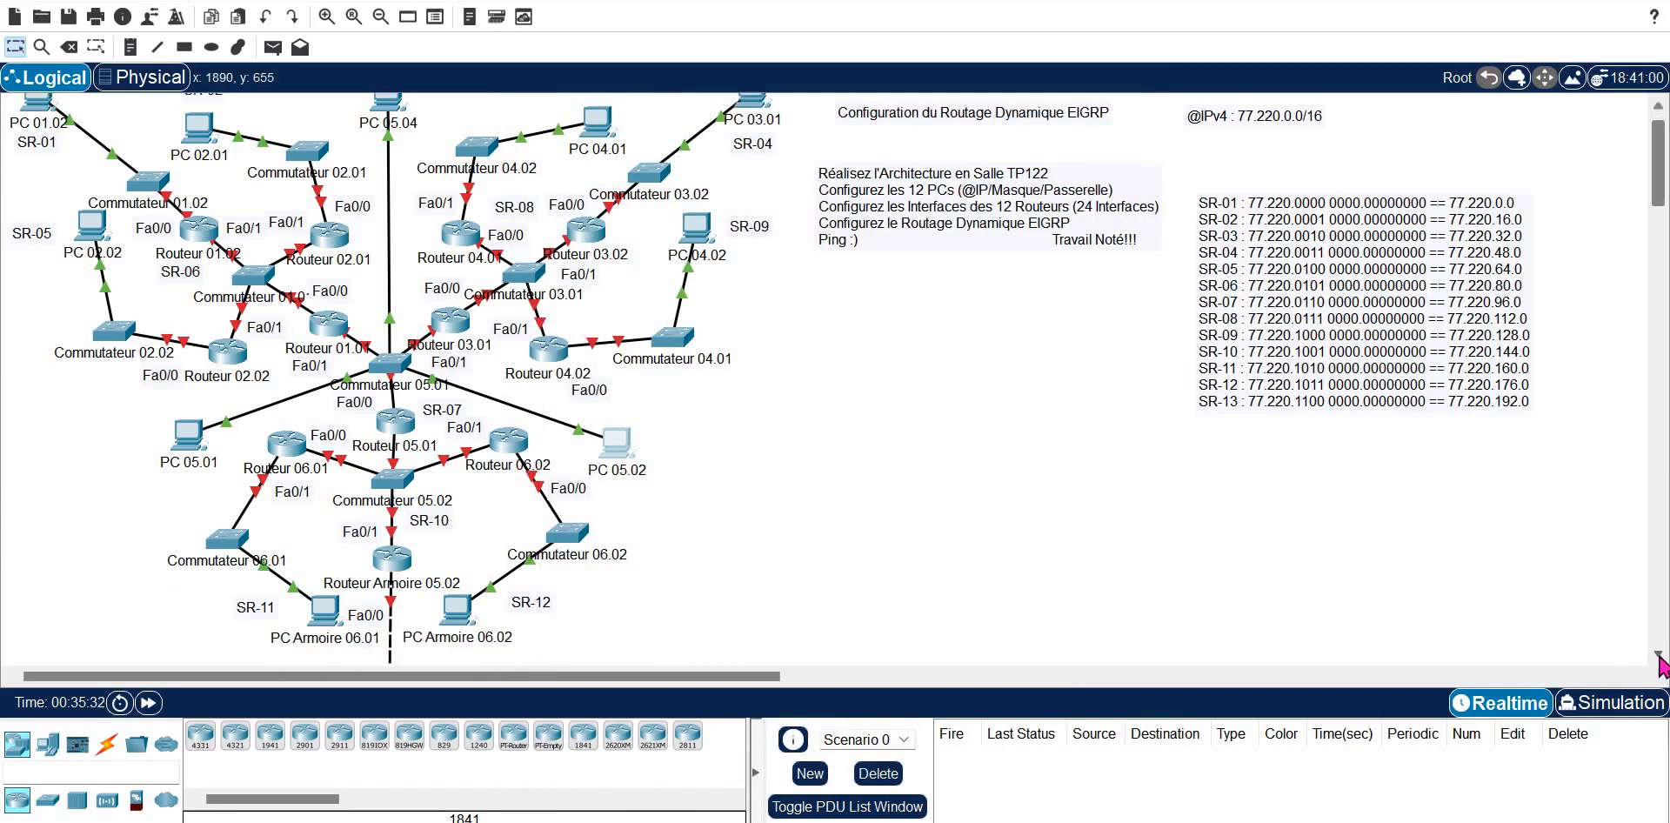
click(1658, 654)
click(1658, 654)
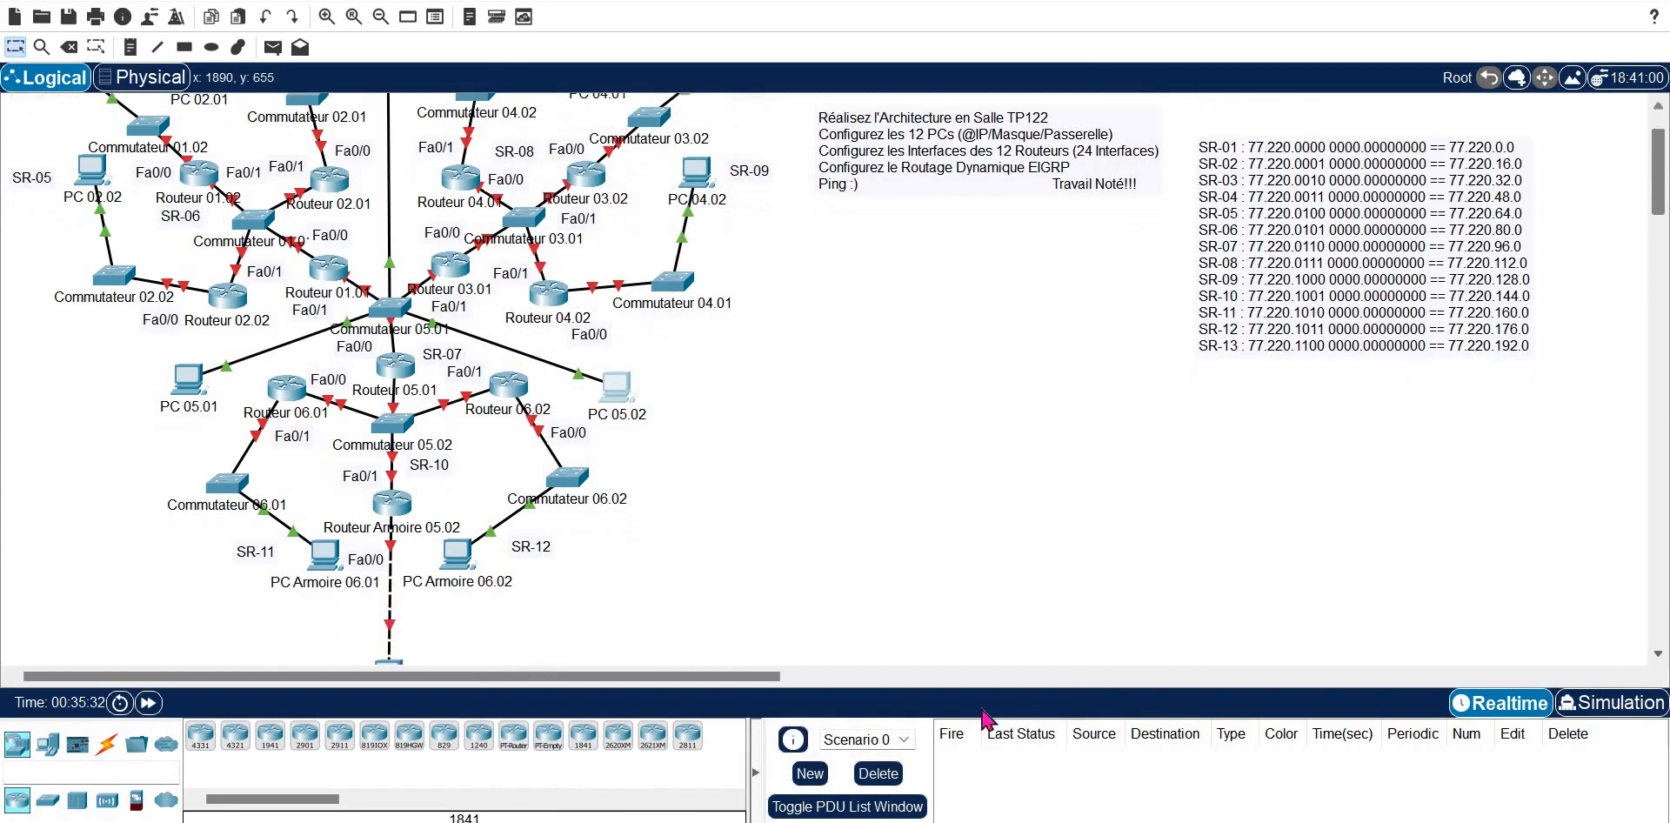
click(331, 572)
click(708, 165)
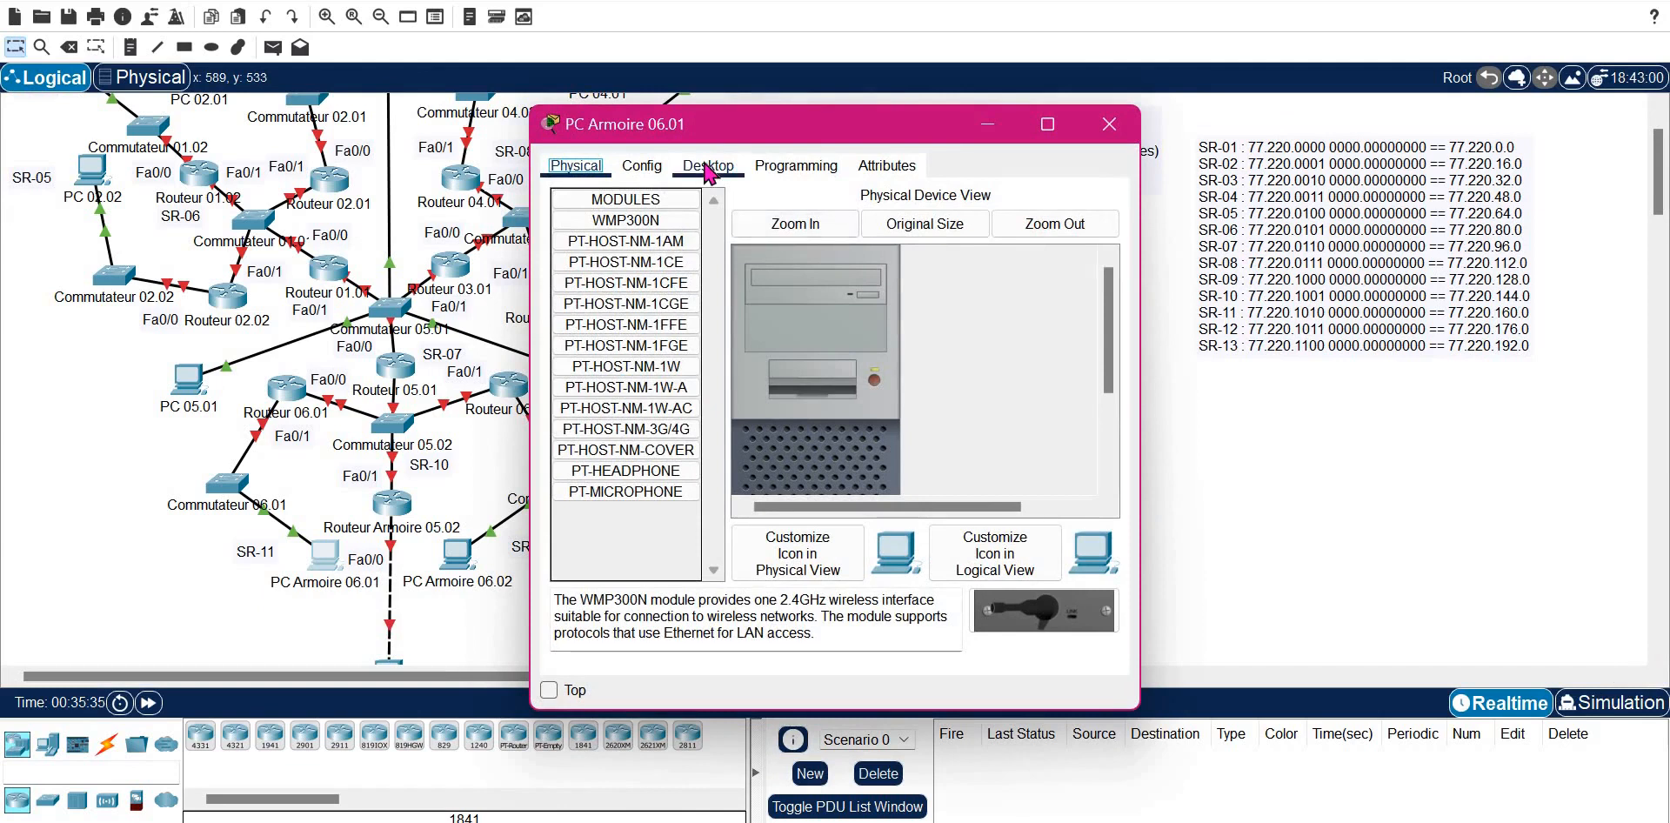
click(564, 259)
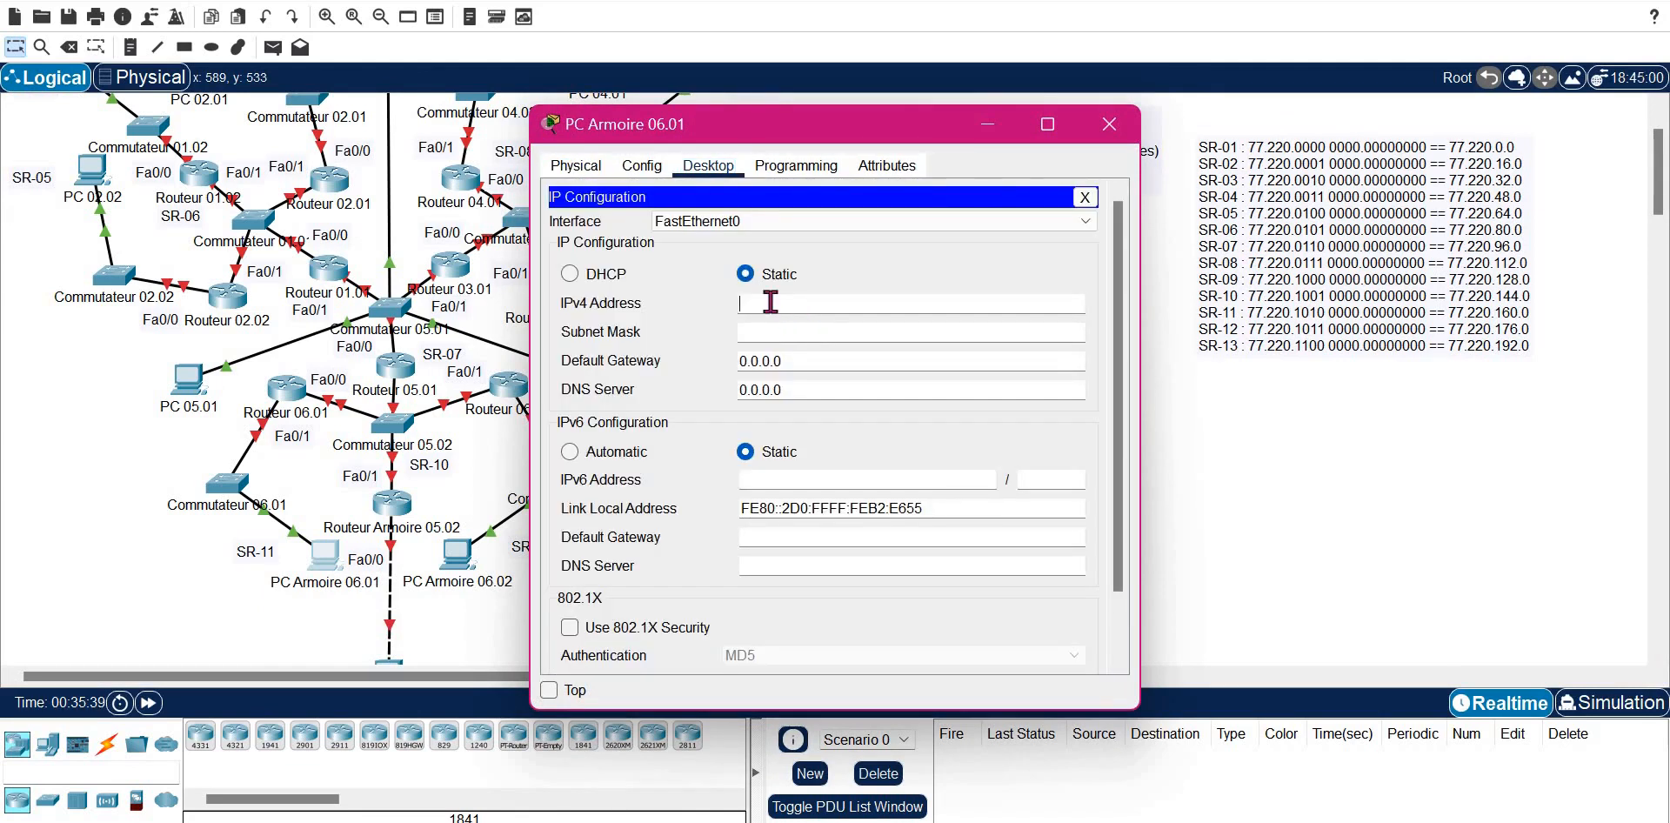
click(771, 301)
text(77.220.160.1)
- Set PC Armoire 06.01's subnet mask to 255.255.240.0
key(Tab)
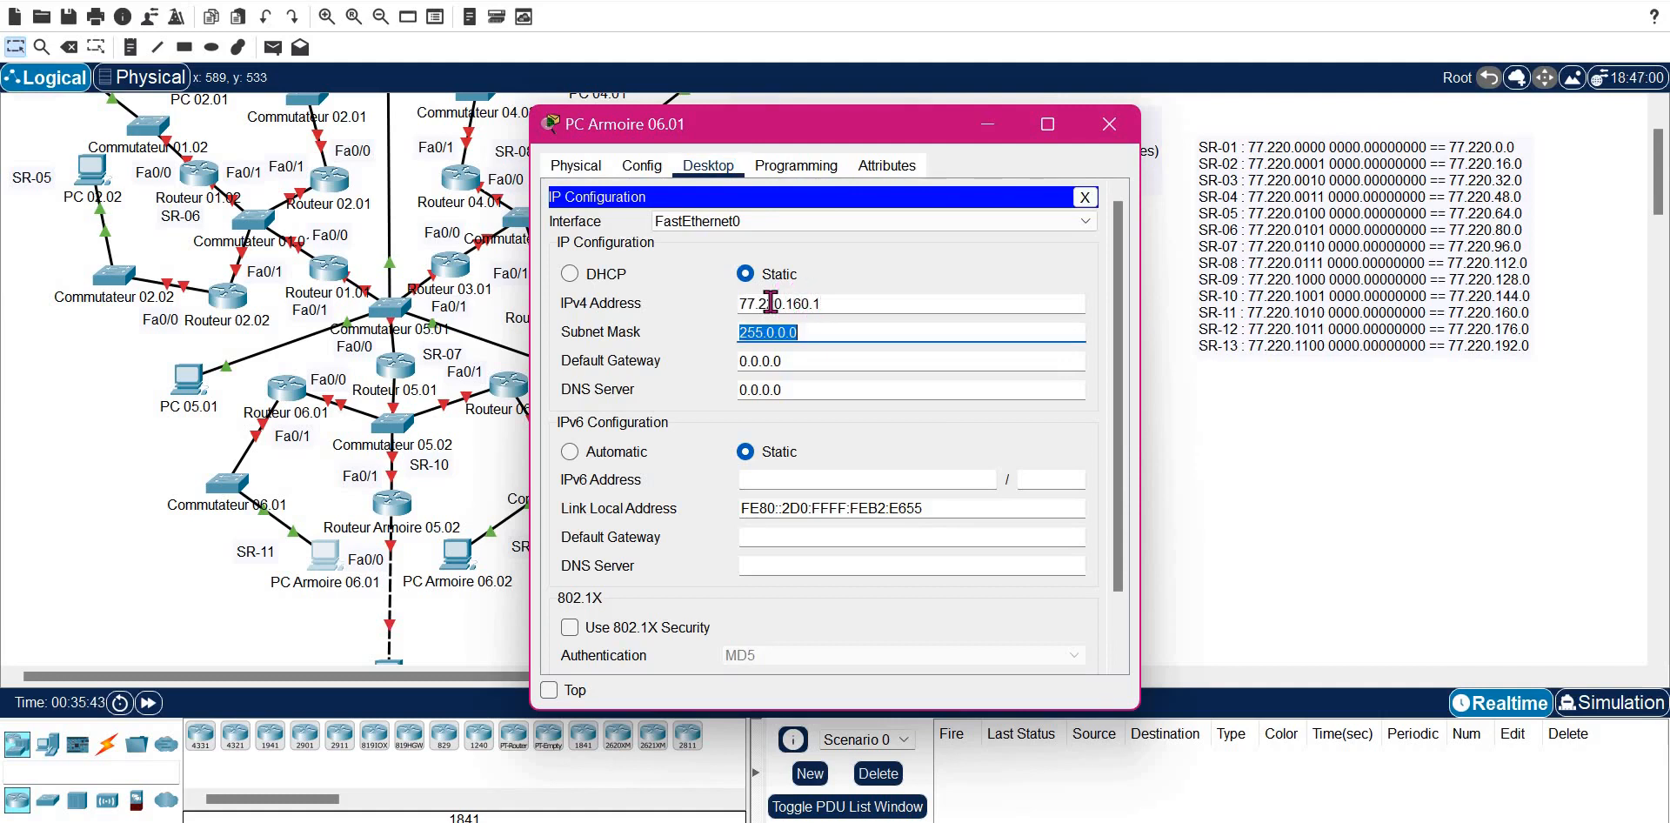
key(Right)
key(Left)
key(Left)
key(Left)
key(Left)
key(BackSpace)
text(255)
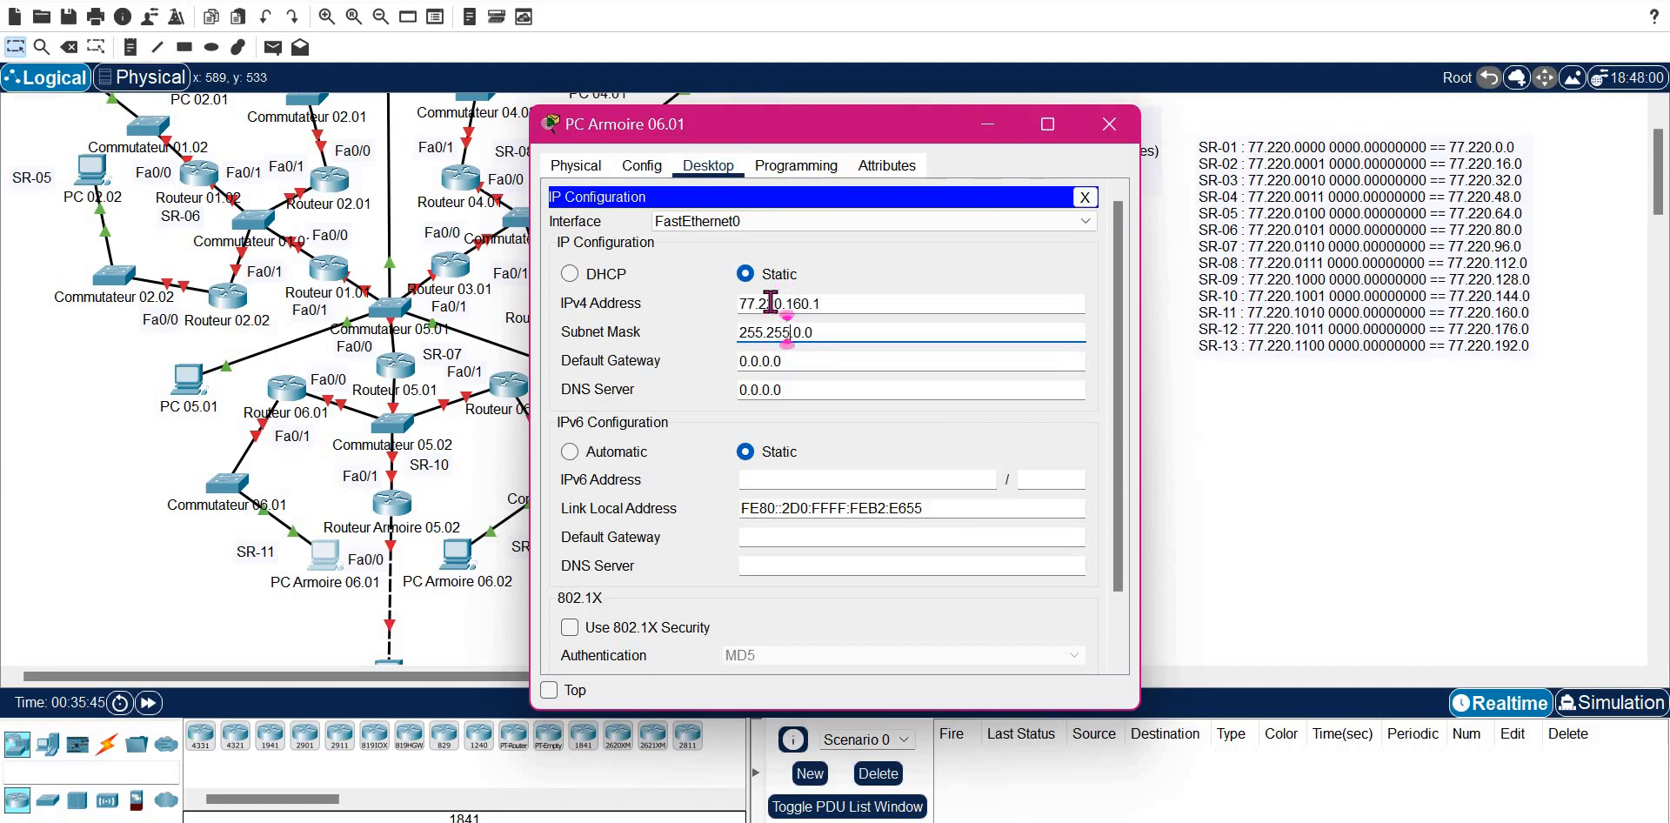
key(Right)
key(Right)
key(BackSpace)
text(240)
- Set PC Armoire 06.01's default gateway to 77.220.160.254 and close the PC's window
key(Tab)
text(77.220)
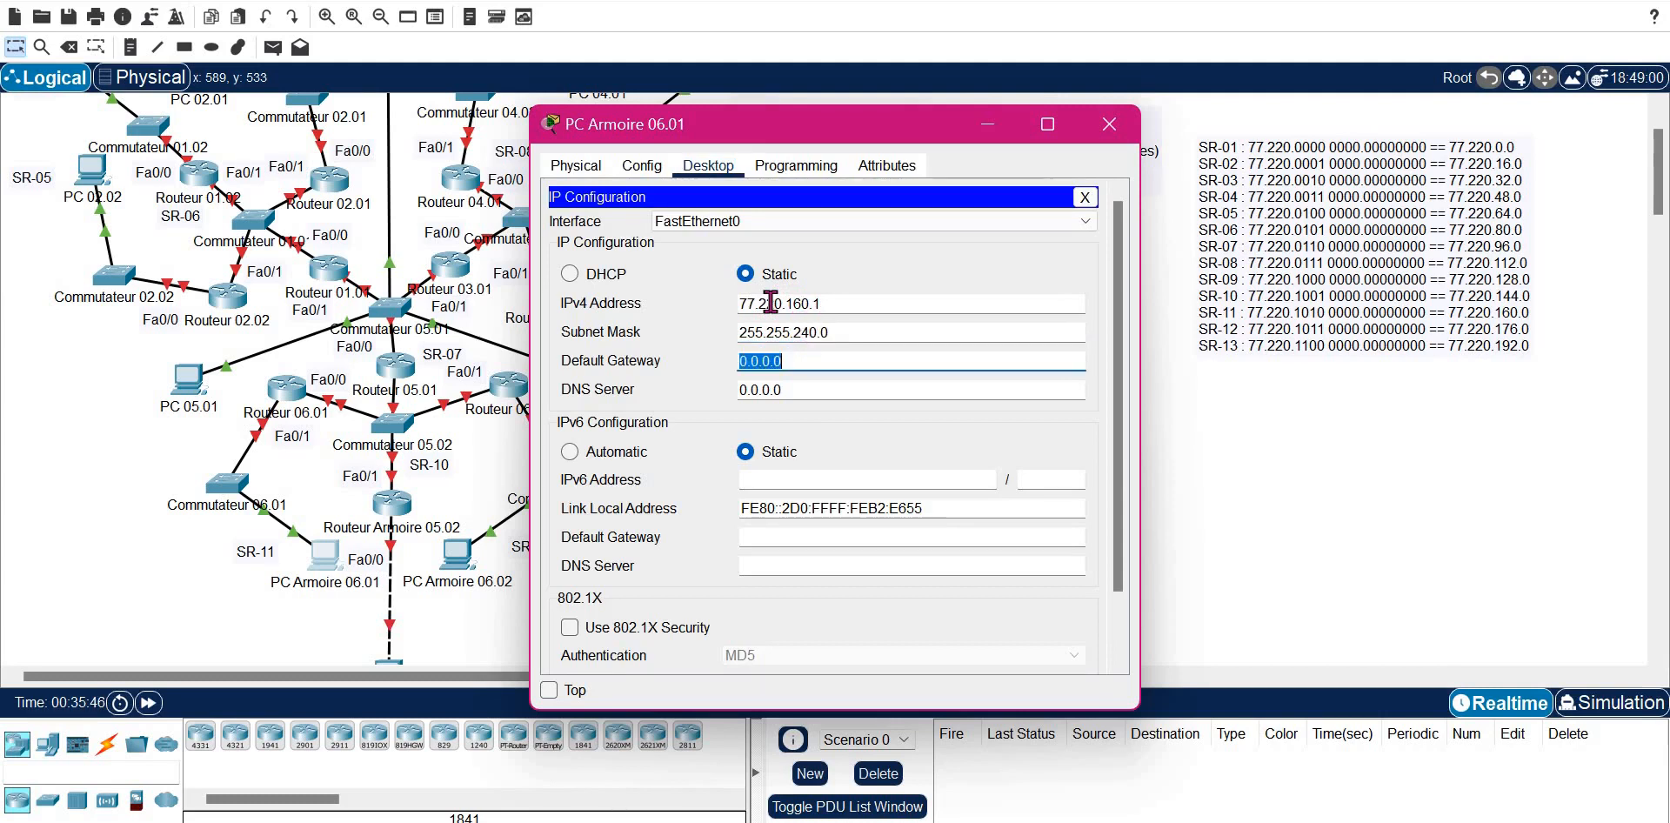
text(.16)
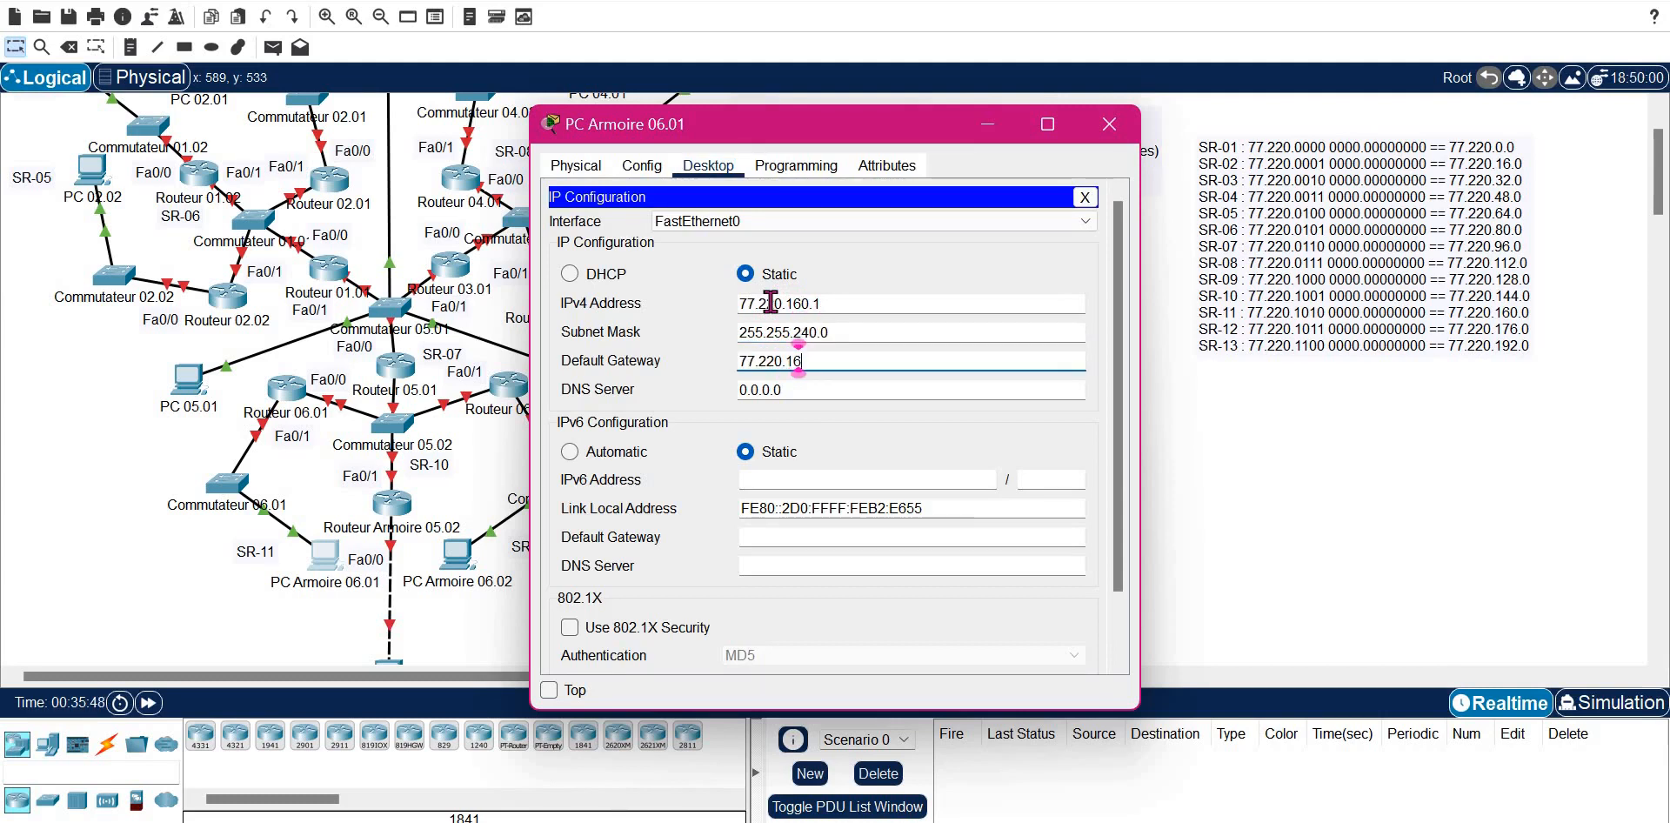
text(0.254)
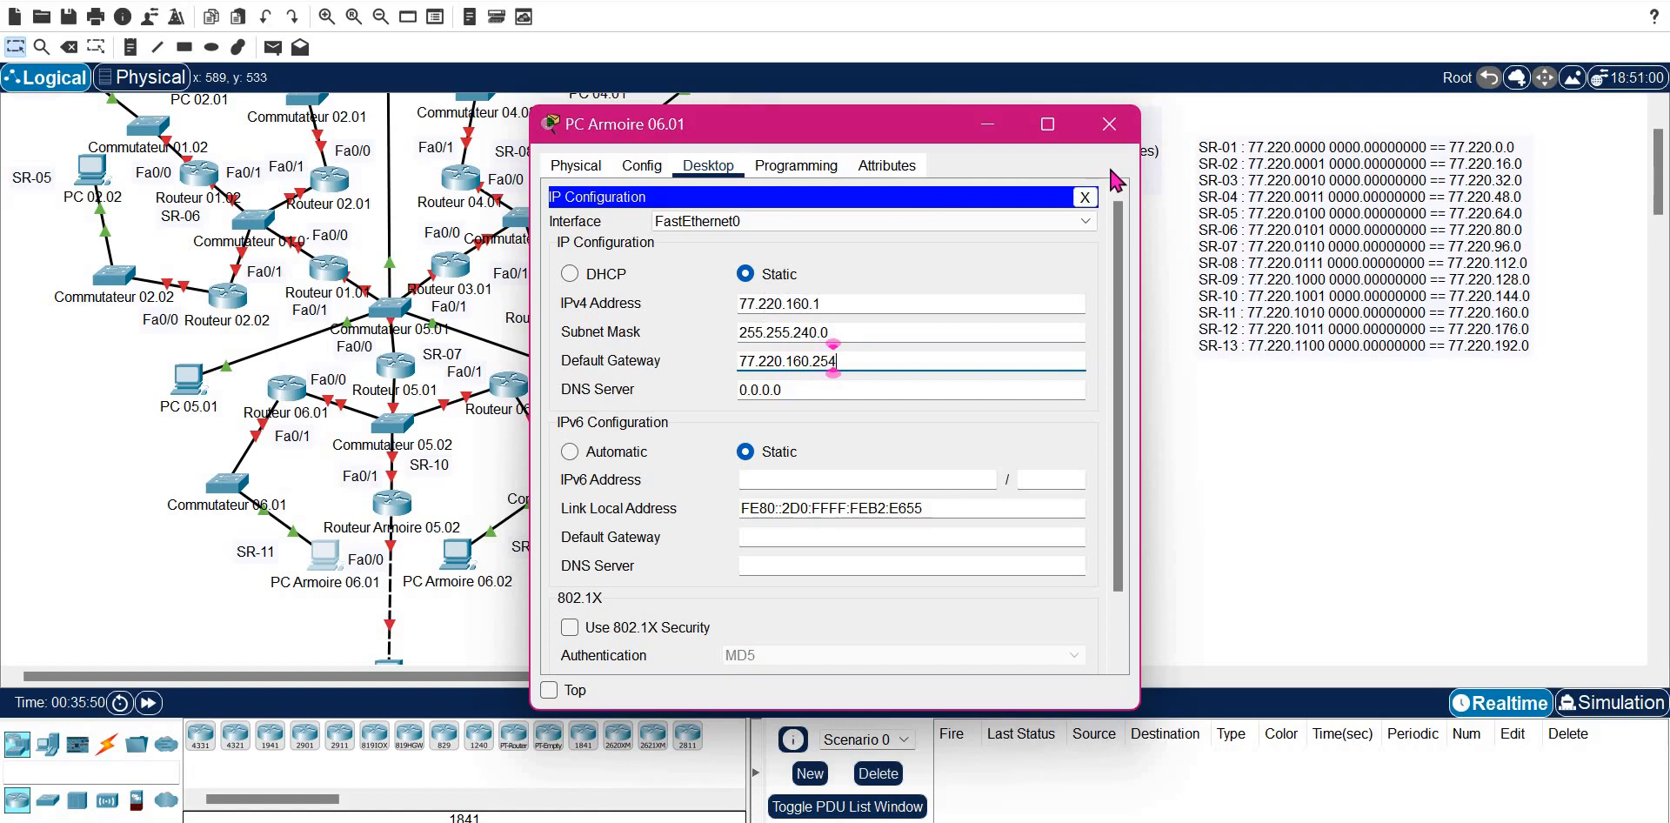
click(1118, 138)
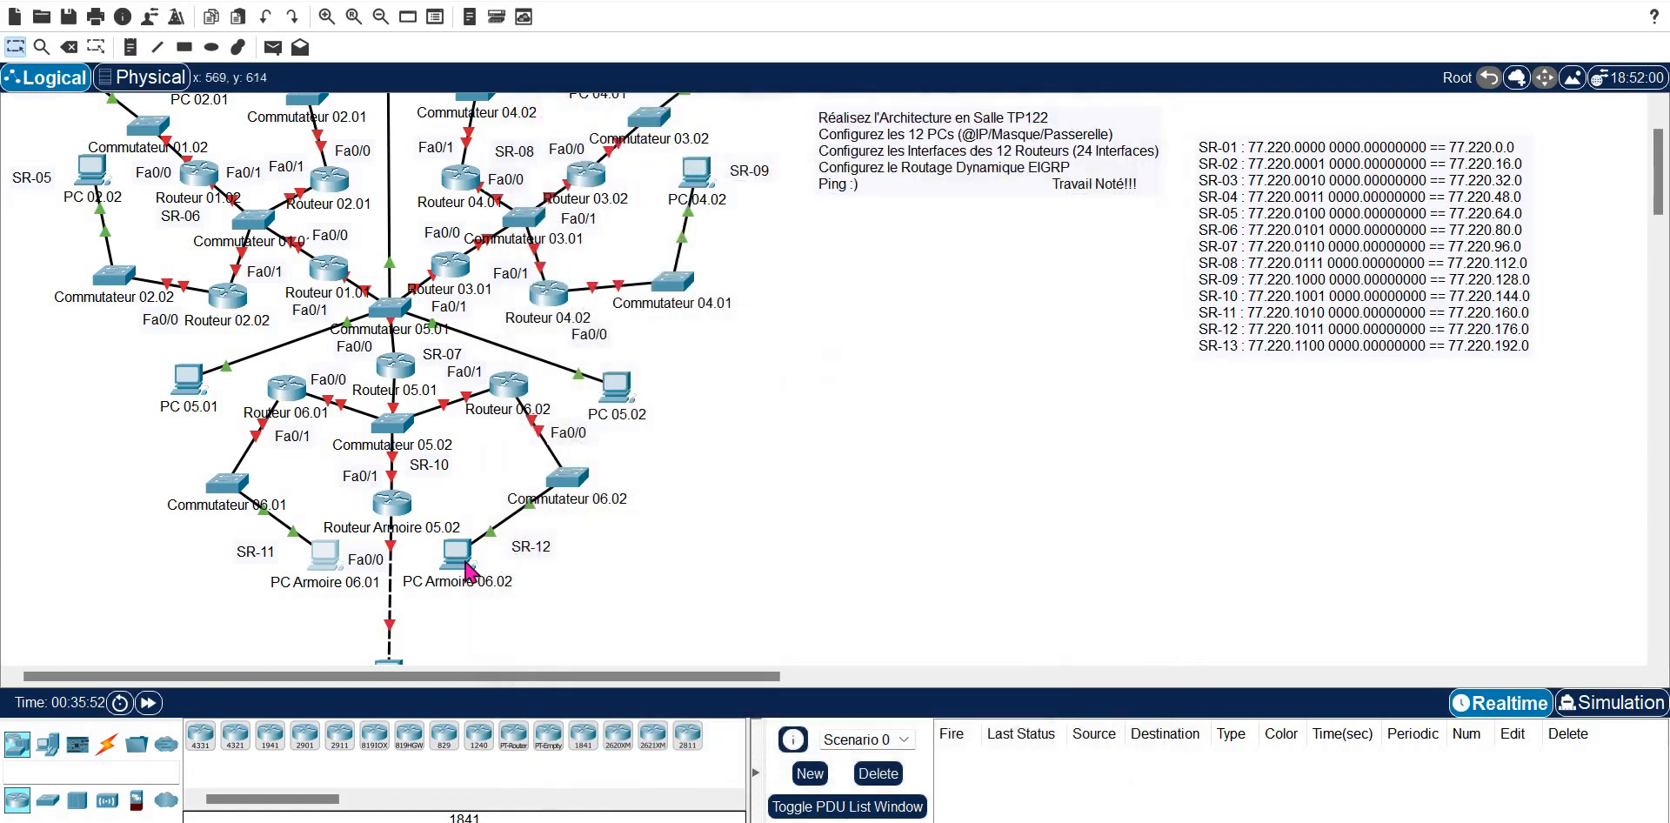
- Open the IP configuration of PC Armoire 06.02 and set its static IPv4 address to 77.220.176.1
click(467, 570)
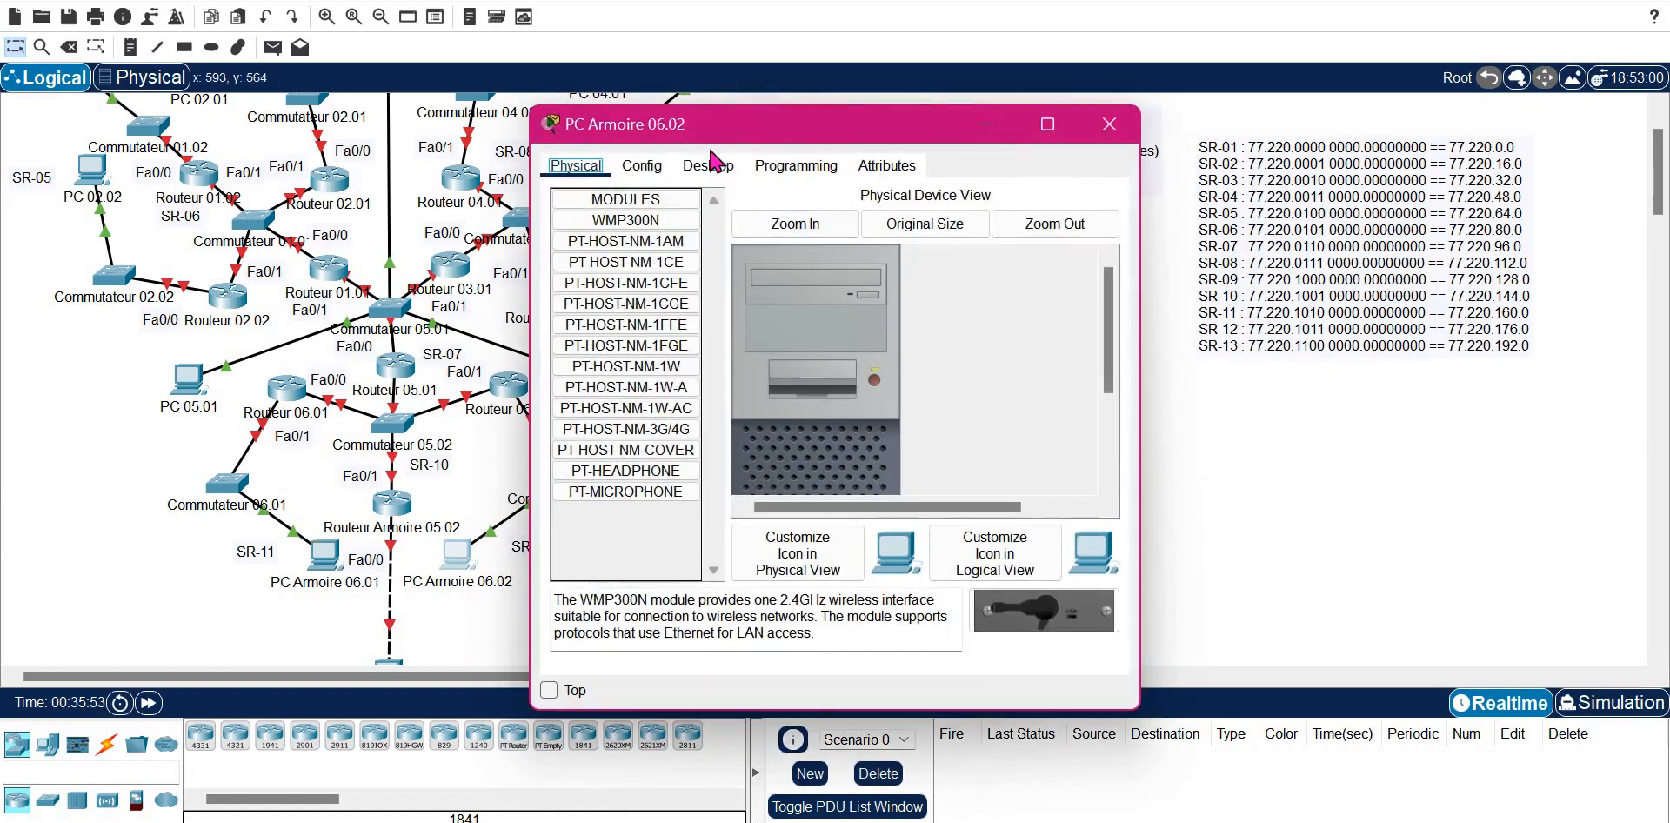
click(706, 166)
click(617, 235)
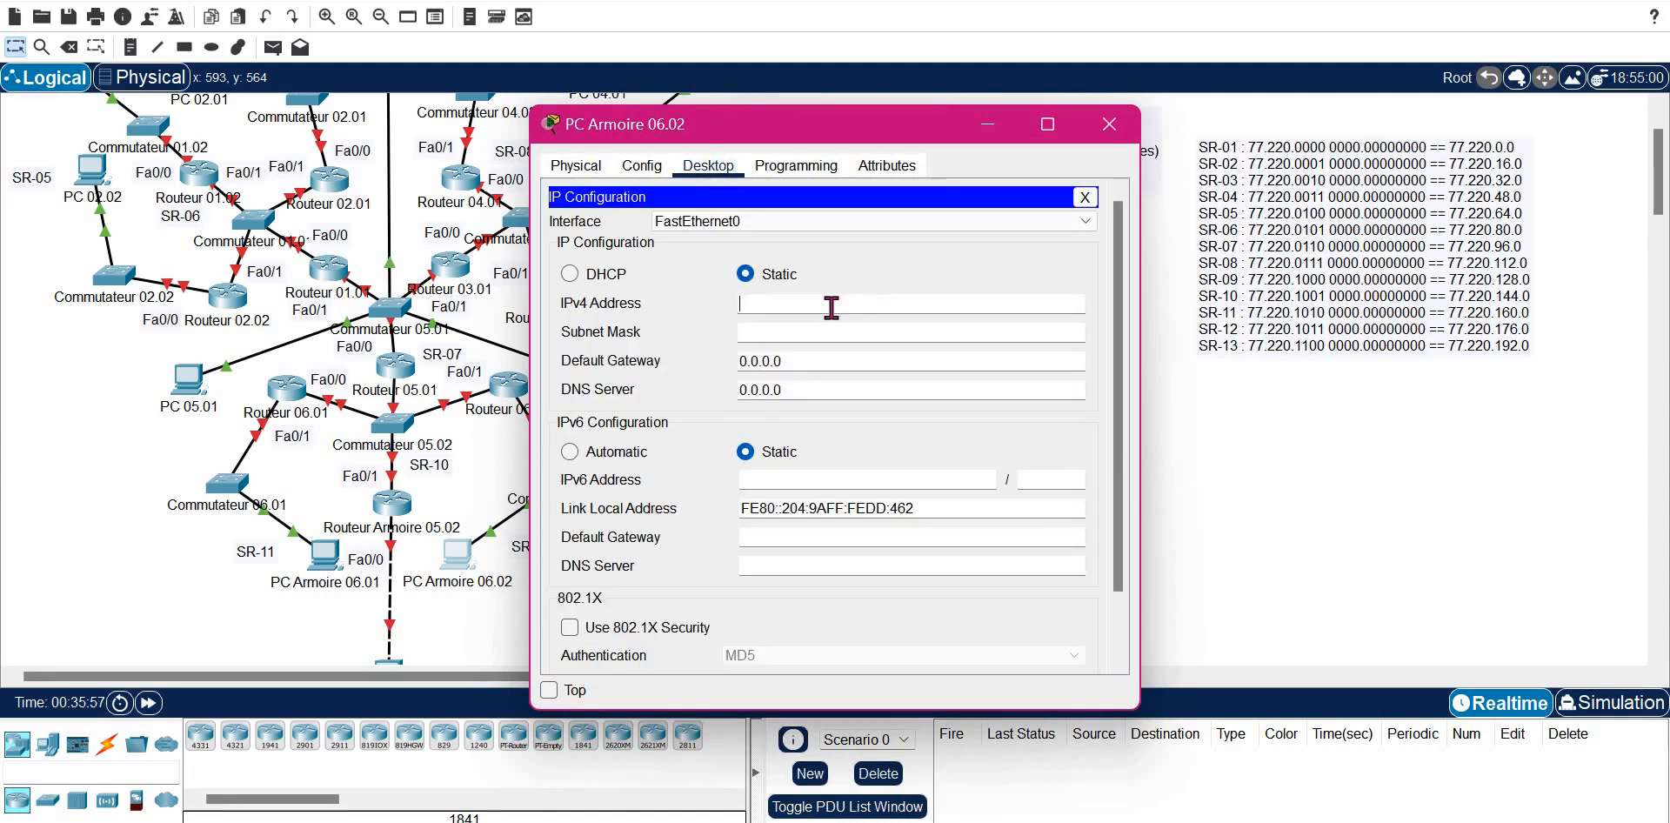
text(77.220.176.1)
- Set PC Armoire 06.02's subnet mask to 255.255.240.0
key(Tab)
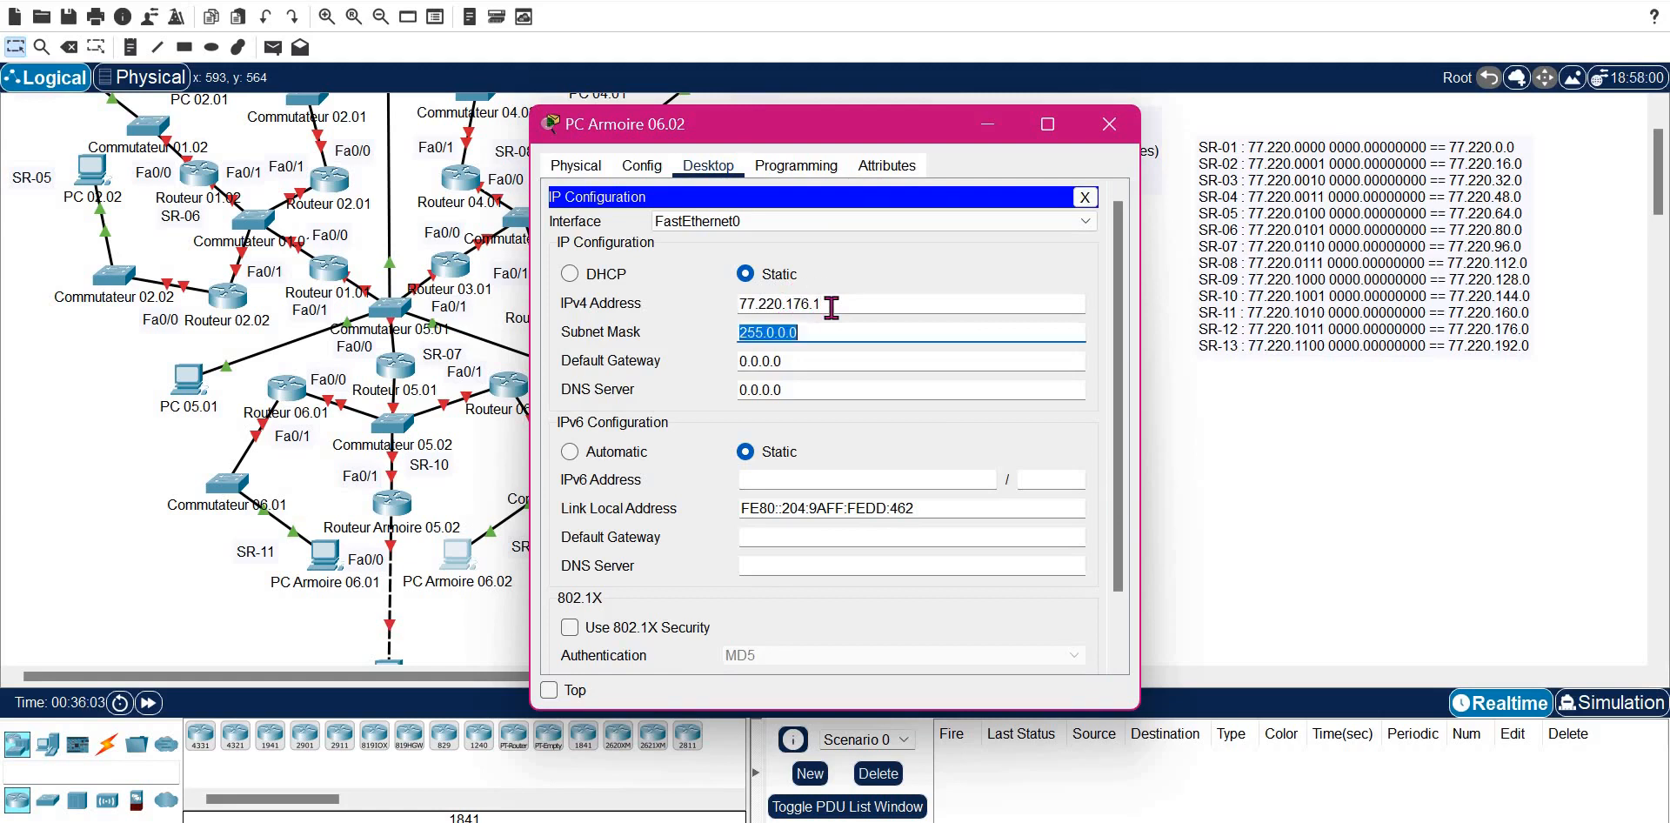
key(Right)
key(Left)
key(Left)
key(BackSpace)
key(BackSpace)
key(BackSpace)
text(255)
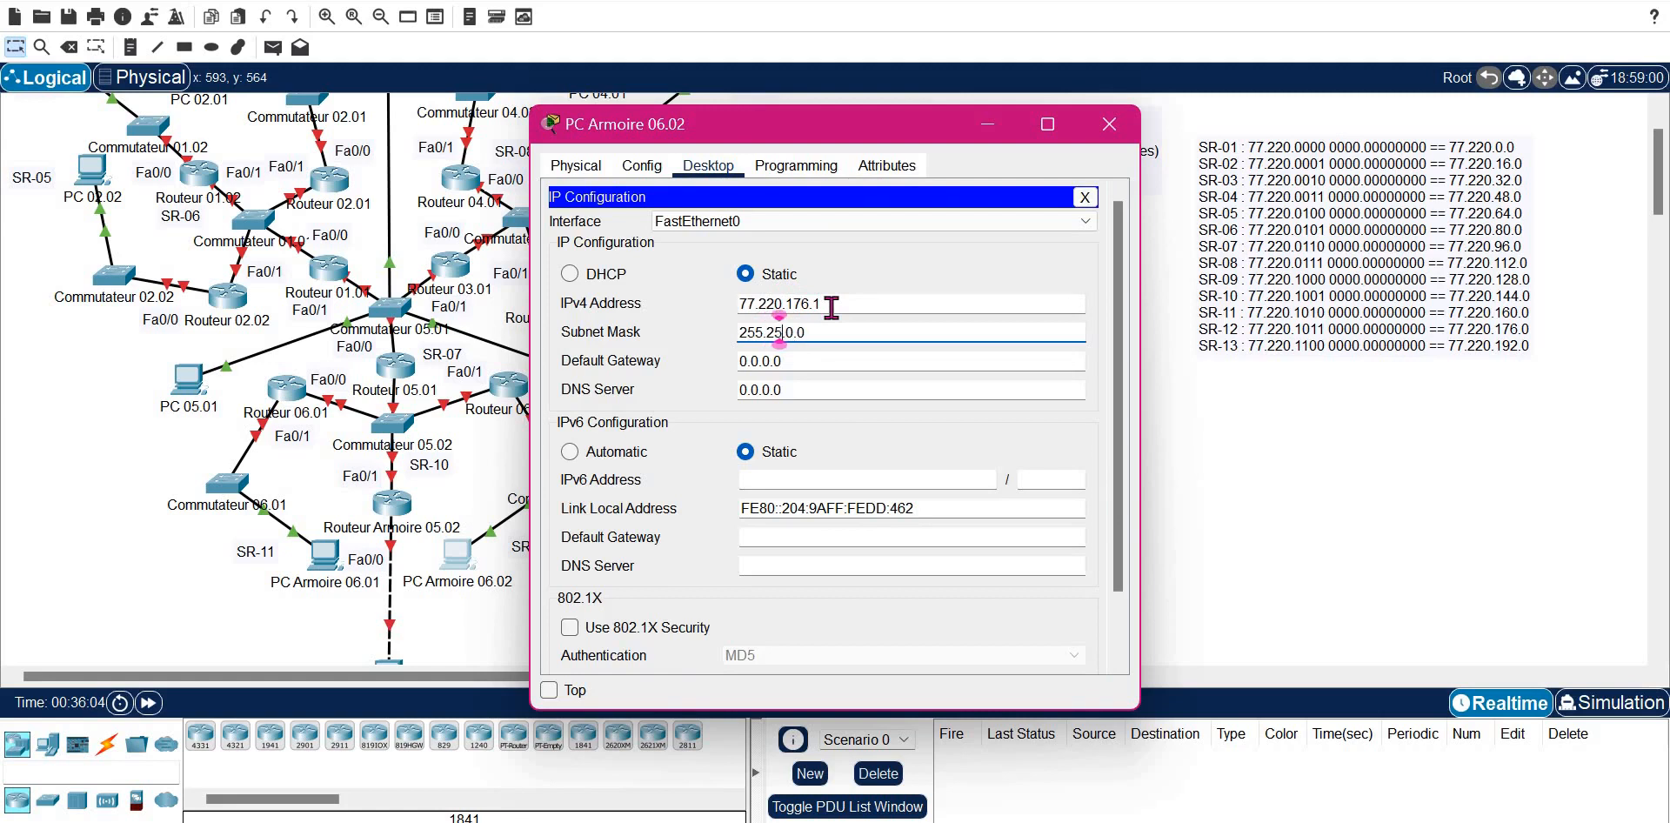
text(.240)
key(Tab)
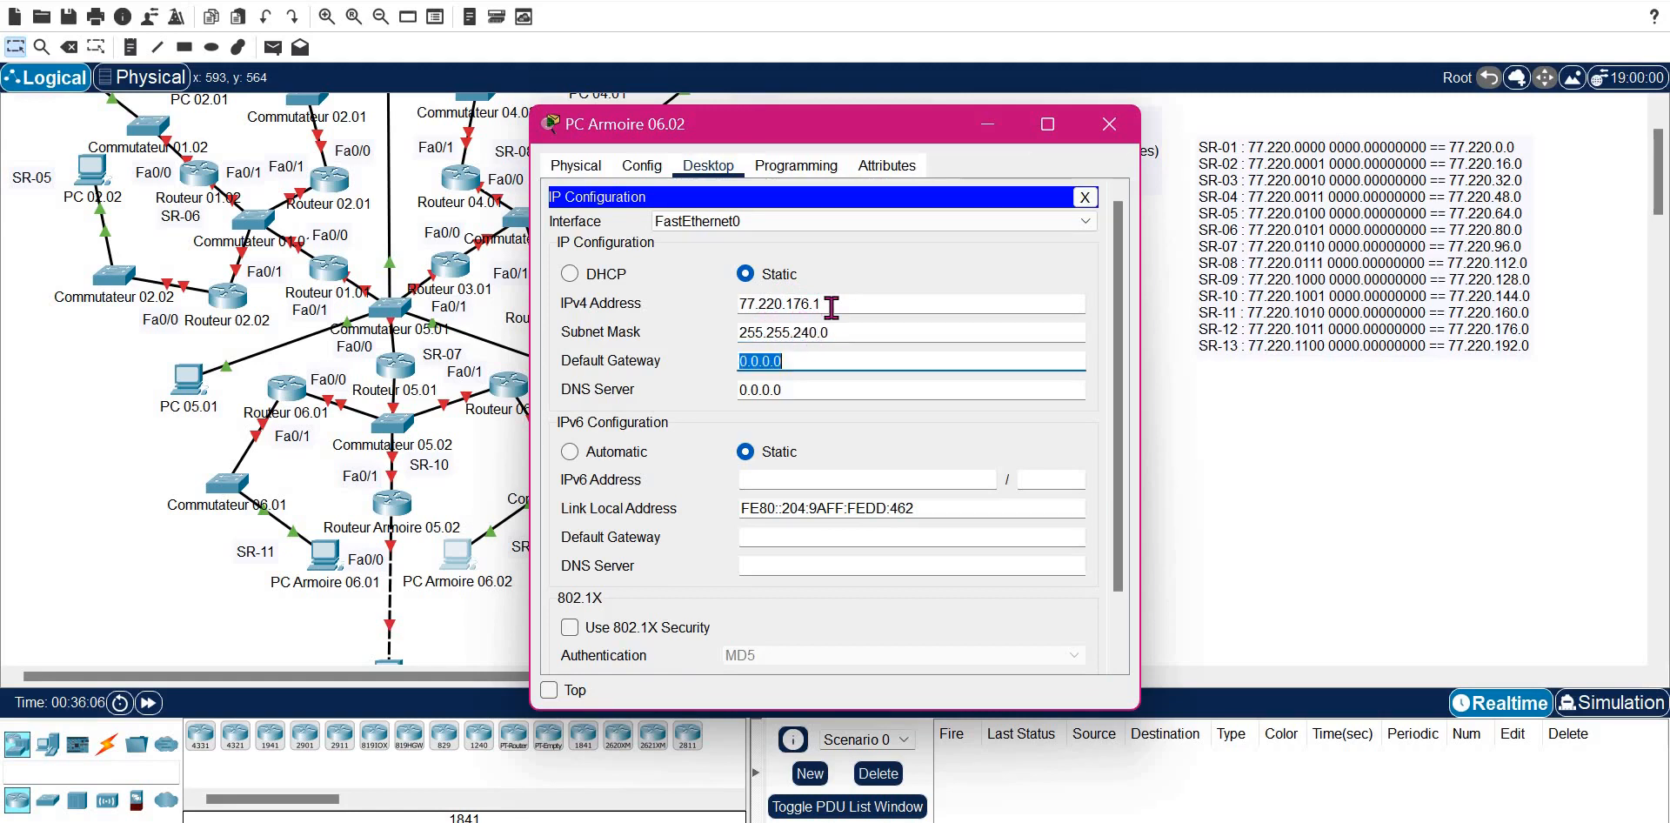
- Set PC Armoire 06.02's default gateway to 77.220.176.254 and close the PC's window
text(77.220.176)
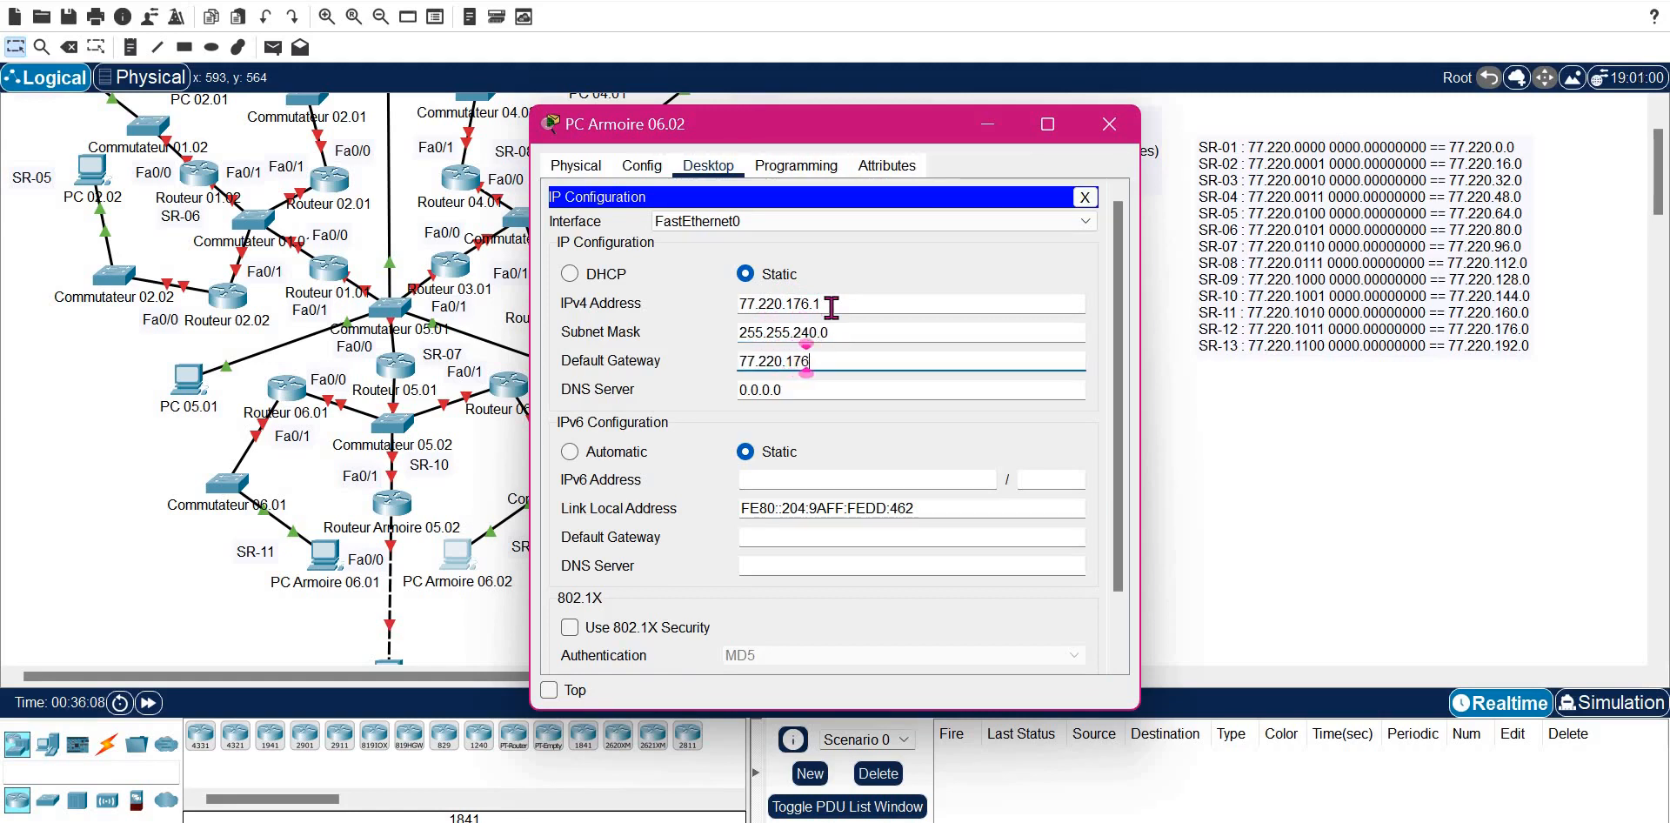
text(.254)
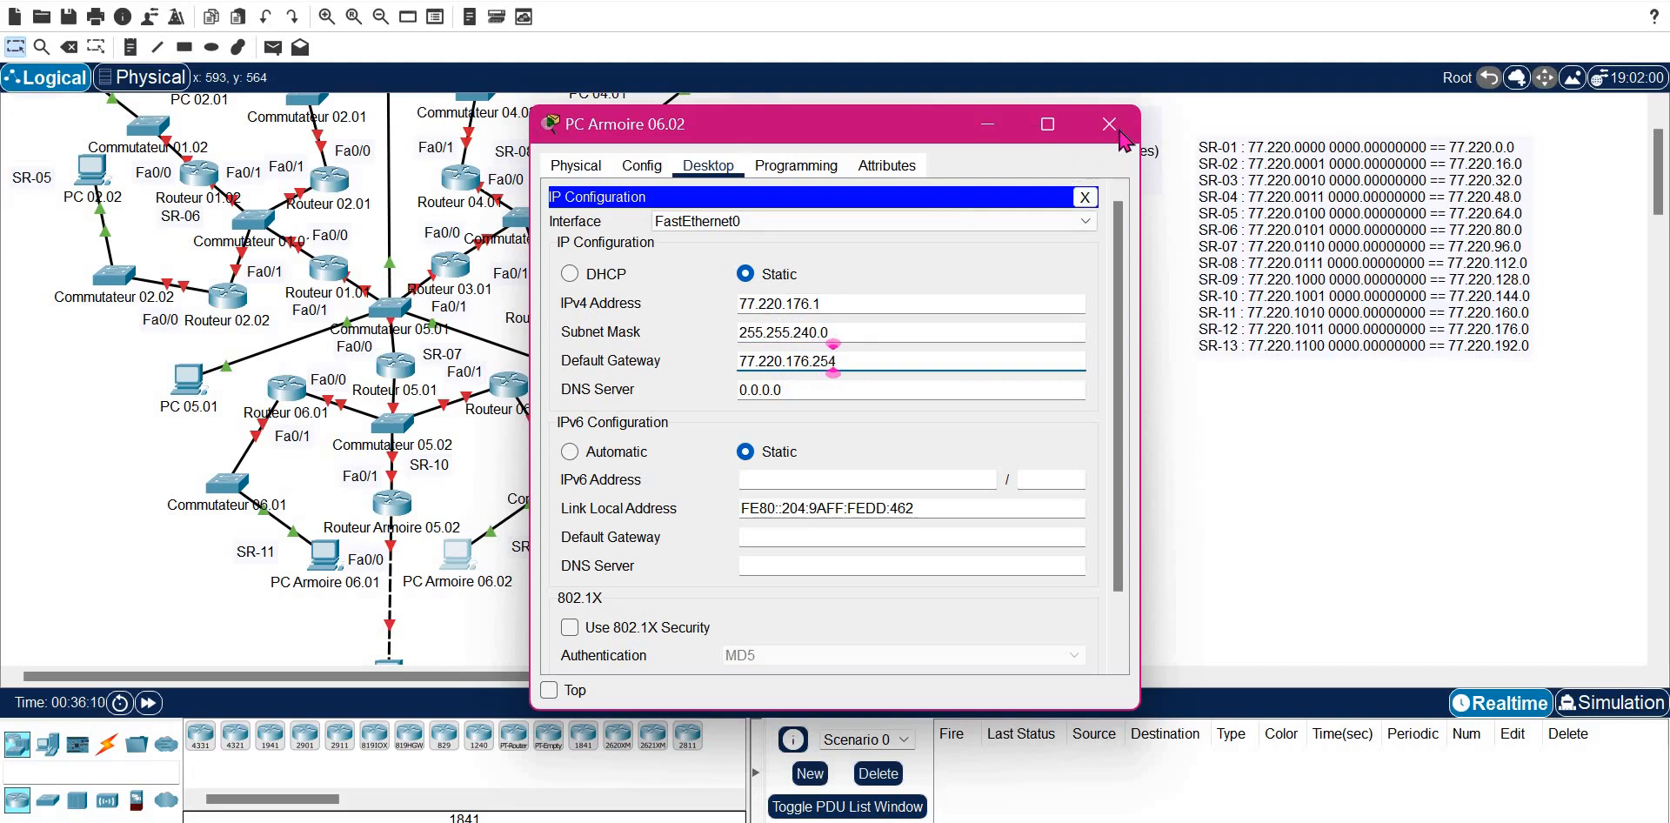
click(1109, 123)
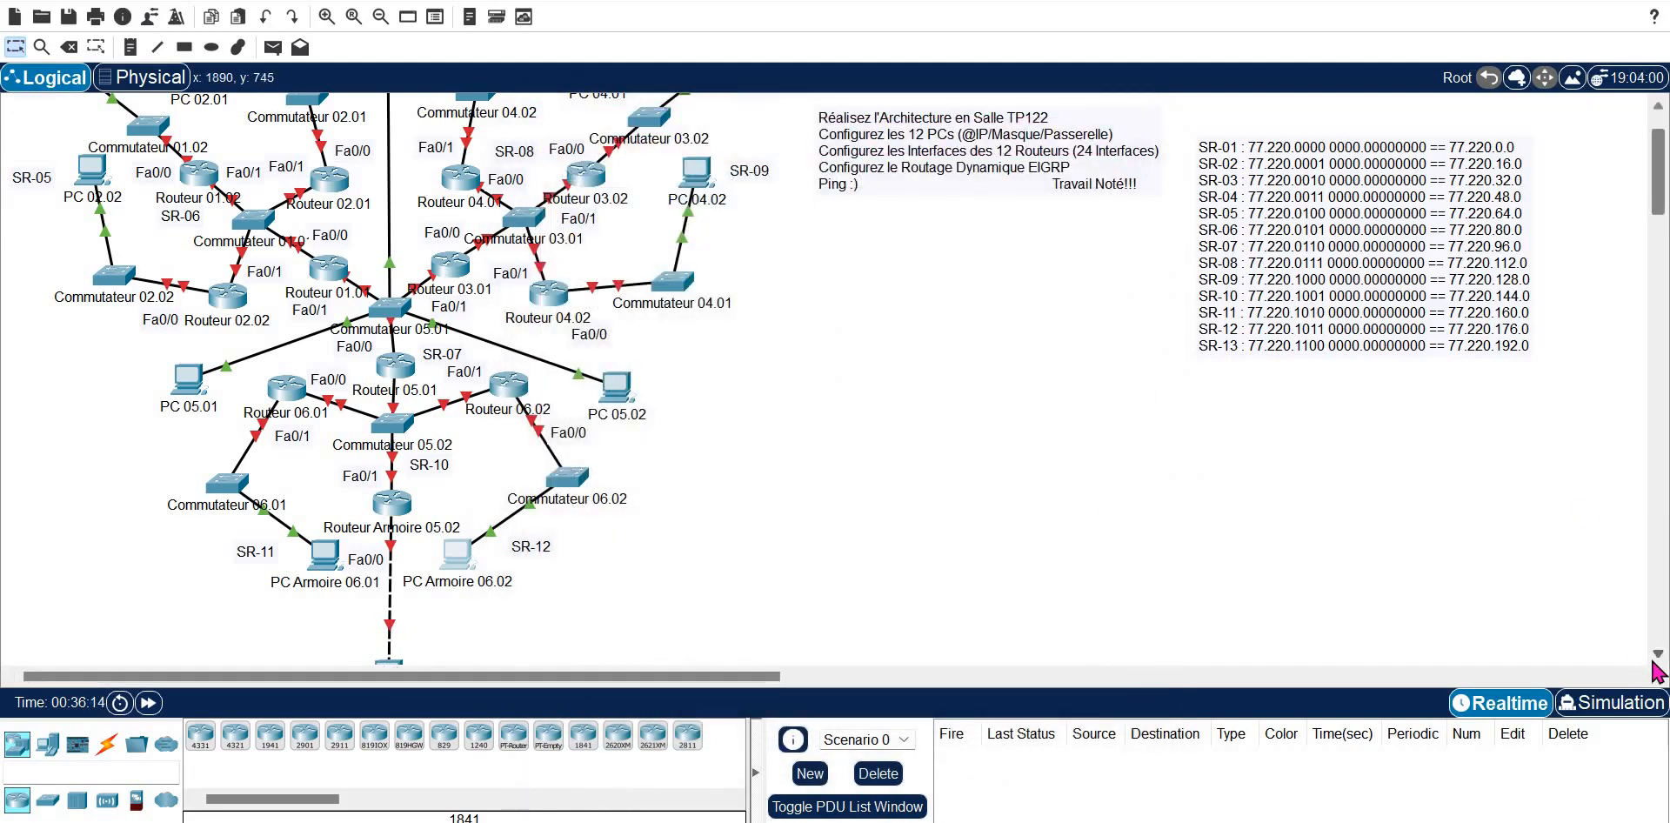
- Open the IP configuration of PC Armoire 05.03 and set its static IPv4 address to 77.220.192.1
click(1654, 656)
click(389, 591)
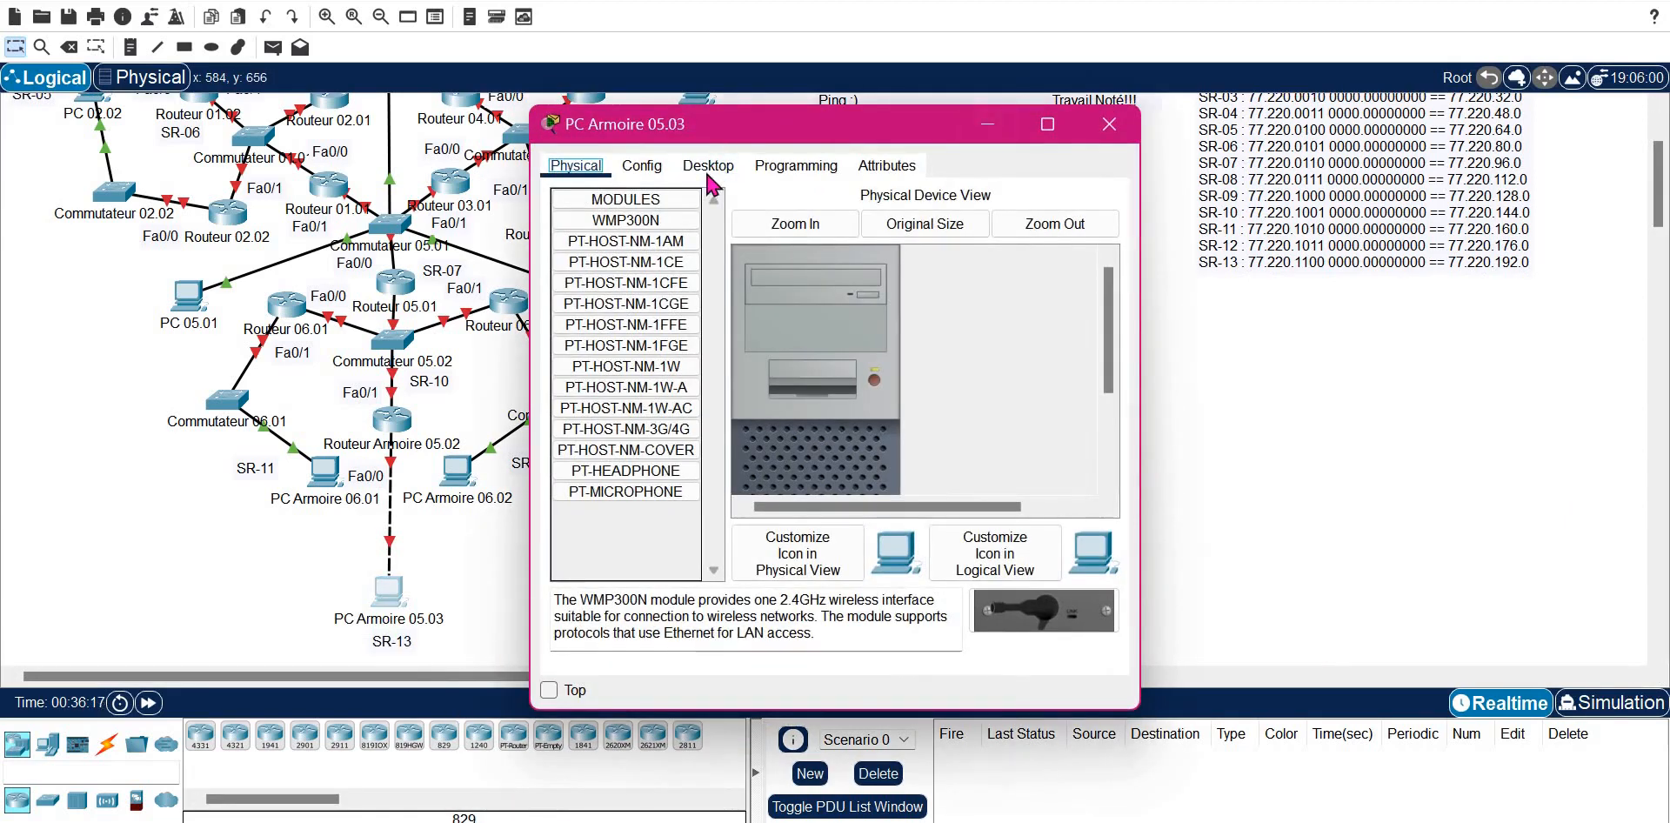
click(708, 165)
click(611, 240)
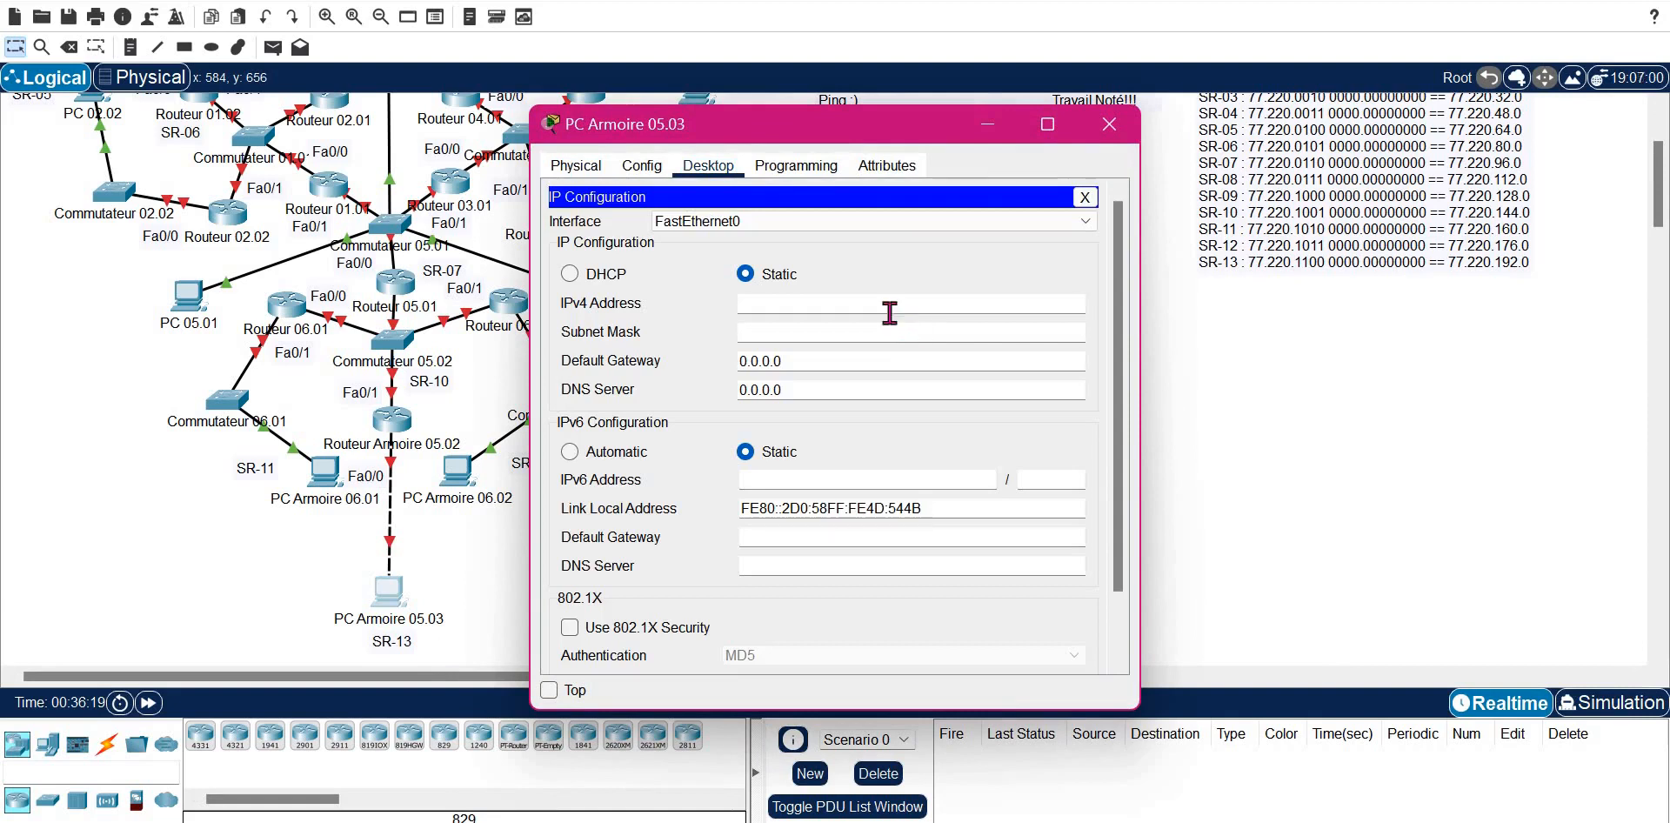
click(880, 309)
text(77.220.192.1)
key(Tab)
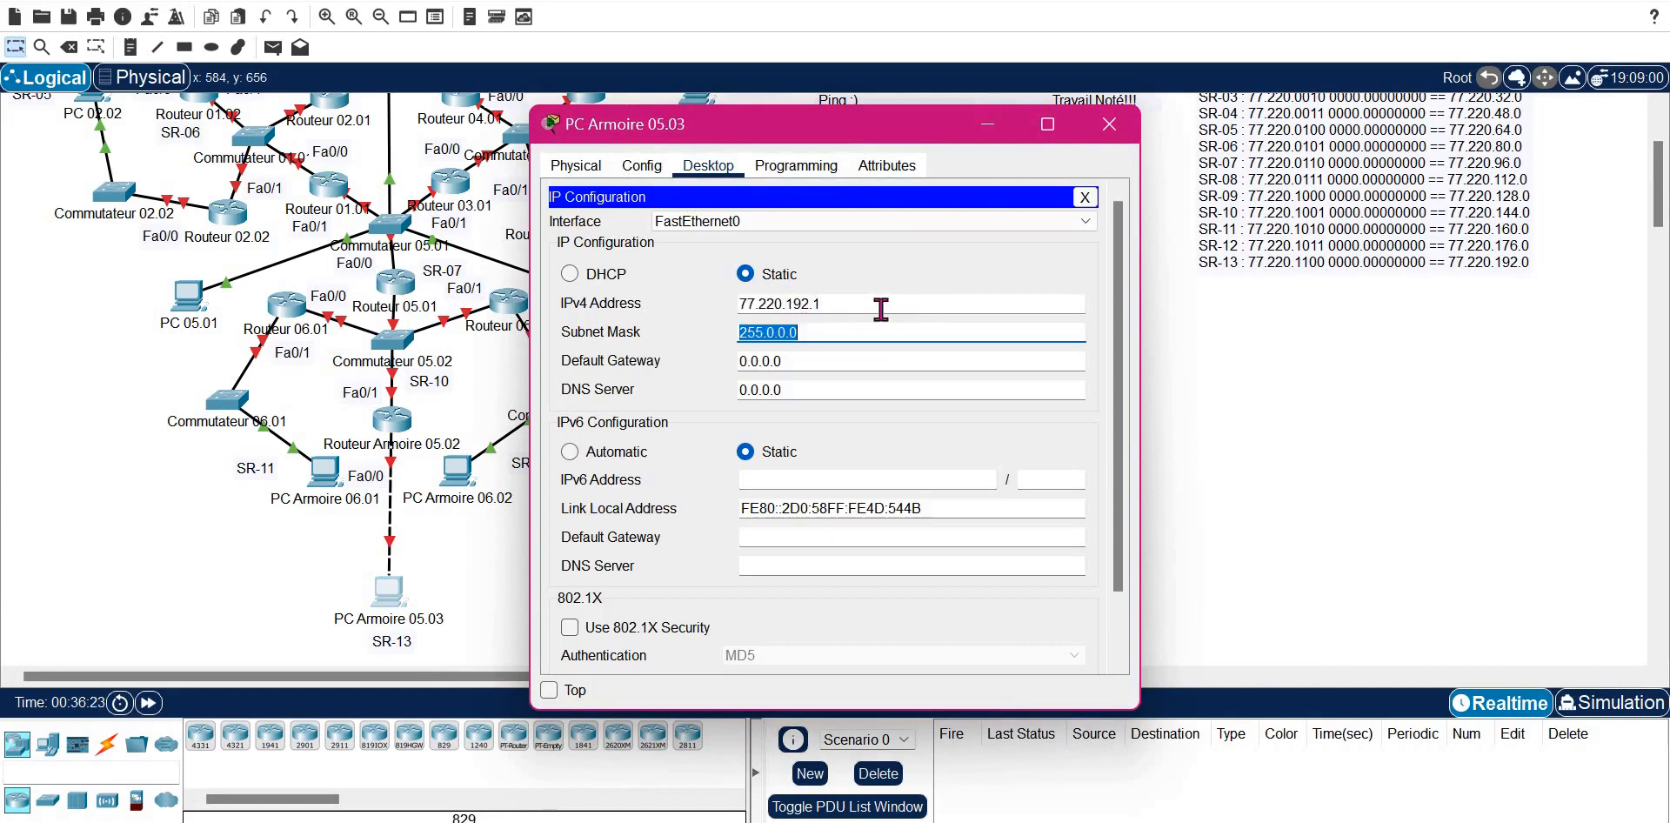
- Set PC Armoire 05.03's subnet mask to 255.255.240.0
key(Left)
key(Left)
key(Left)
key(Left)
key(BackSpace)
text(255)
key(Right)
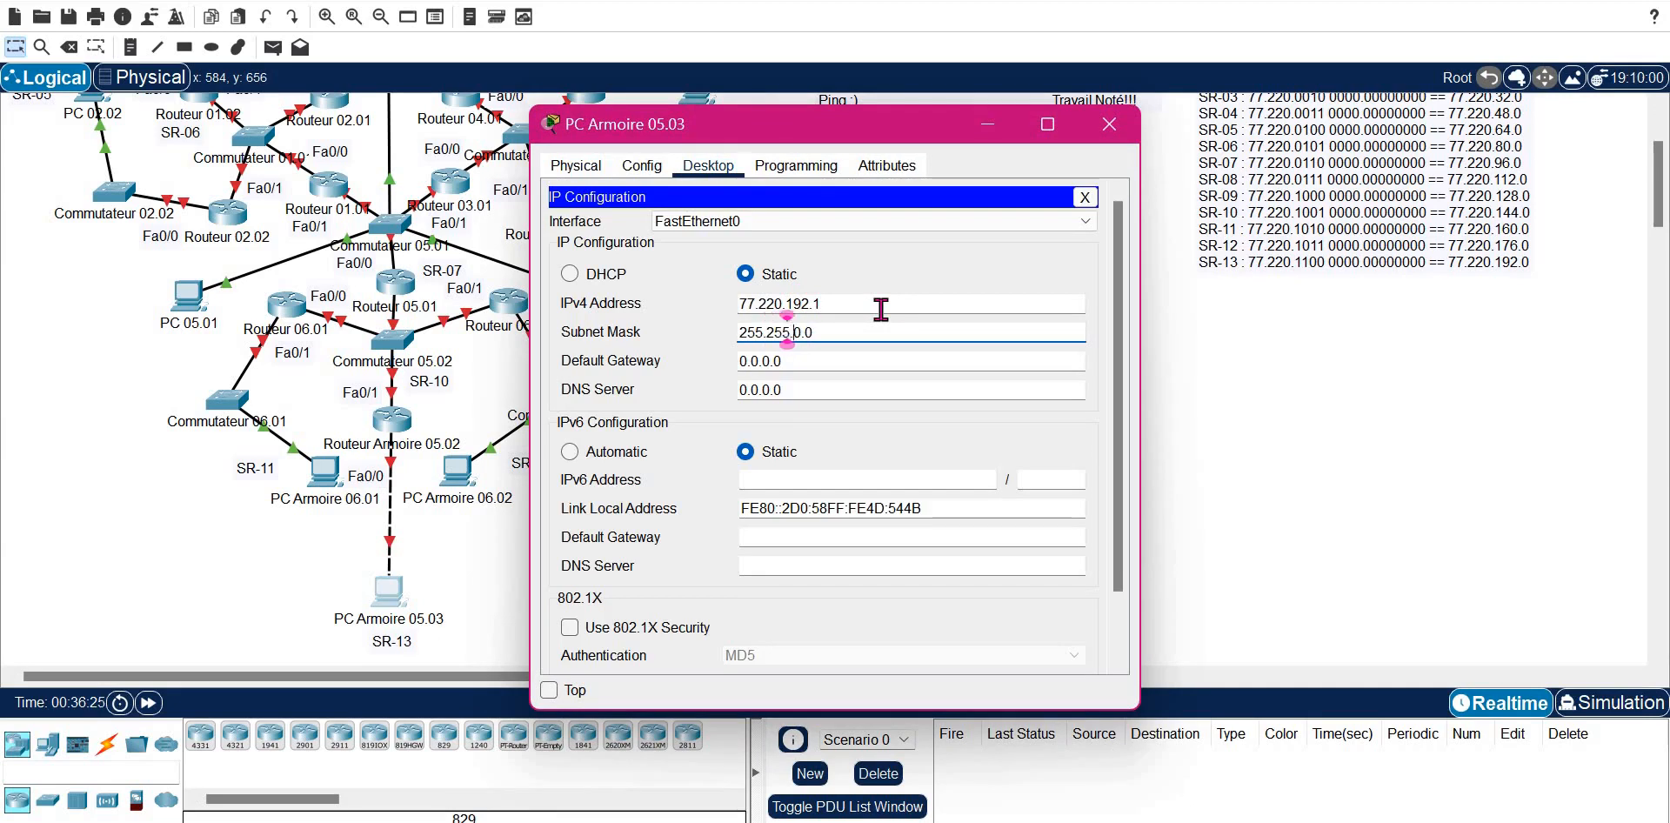
text(24)
key(Tab)
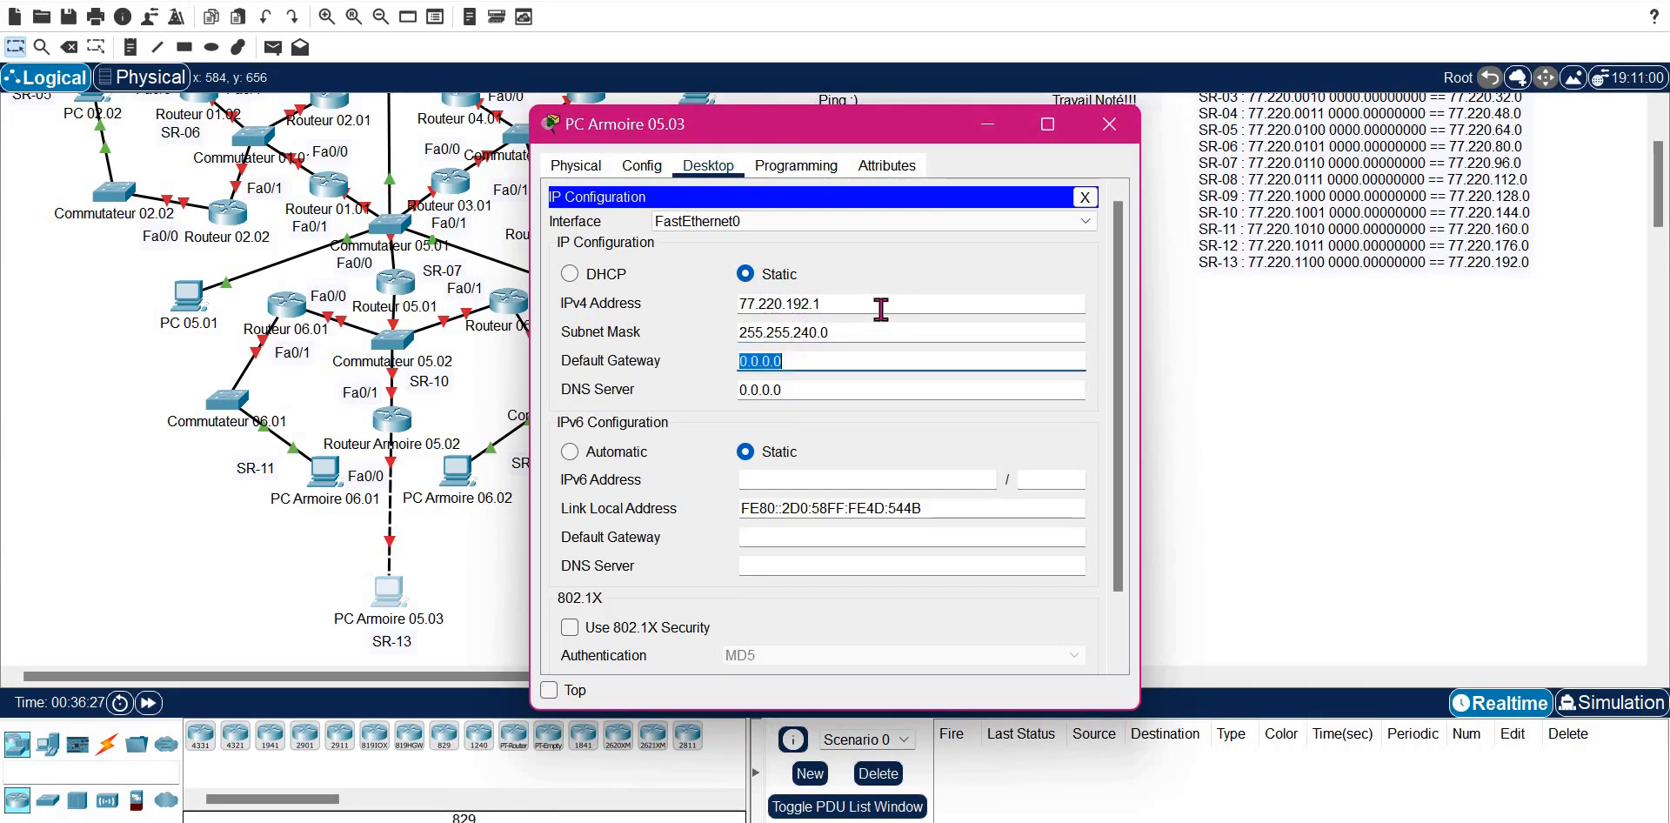
- Set PC Armoire 05.03's default gateway to 77.220.192.254 and close the PC's window
text(77.220.192.25)
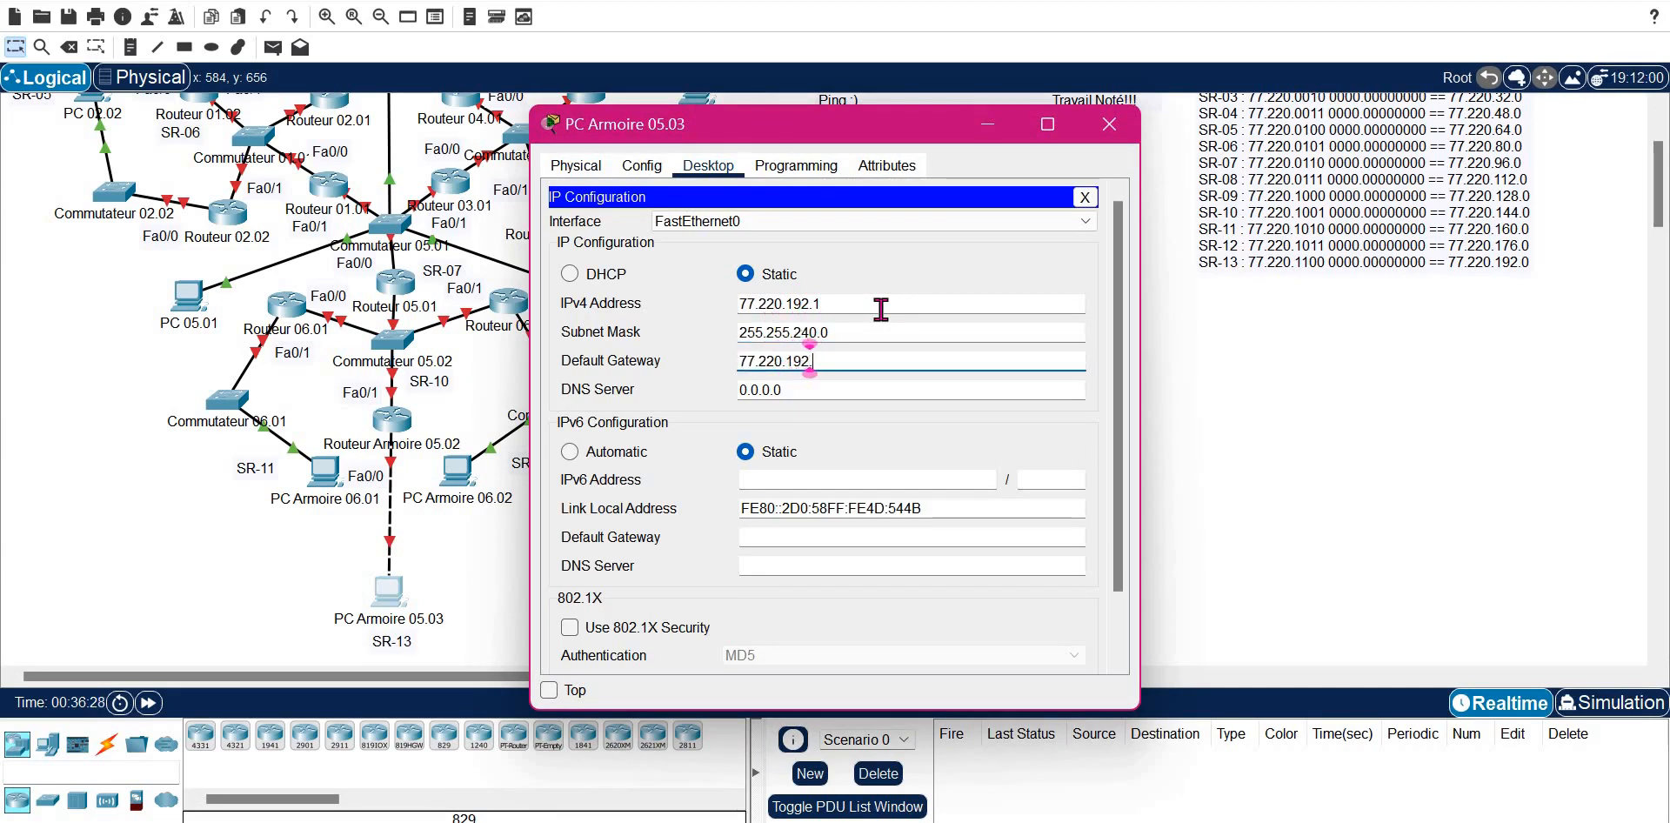
text(4)
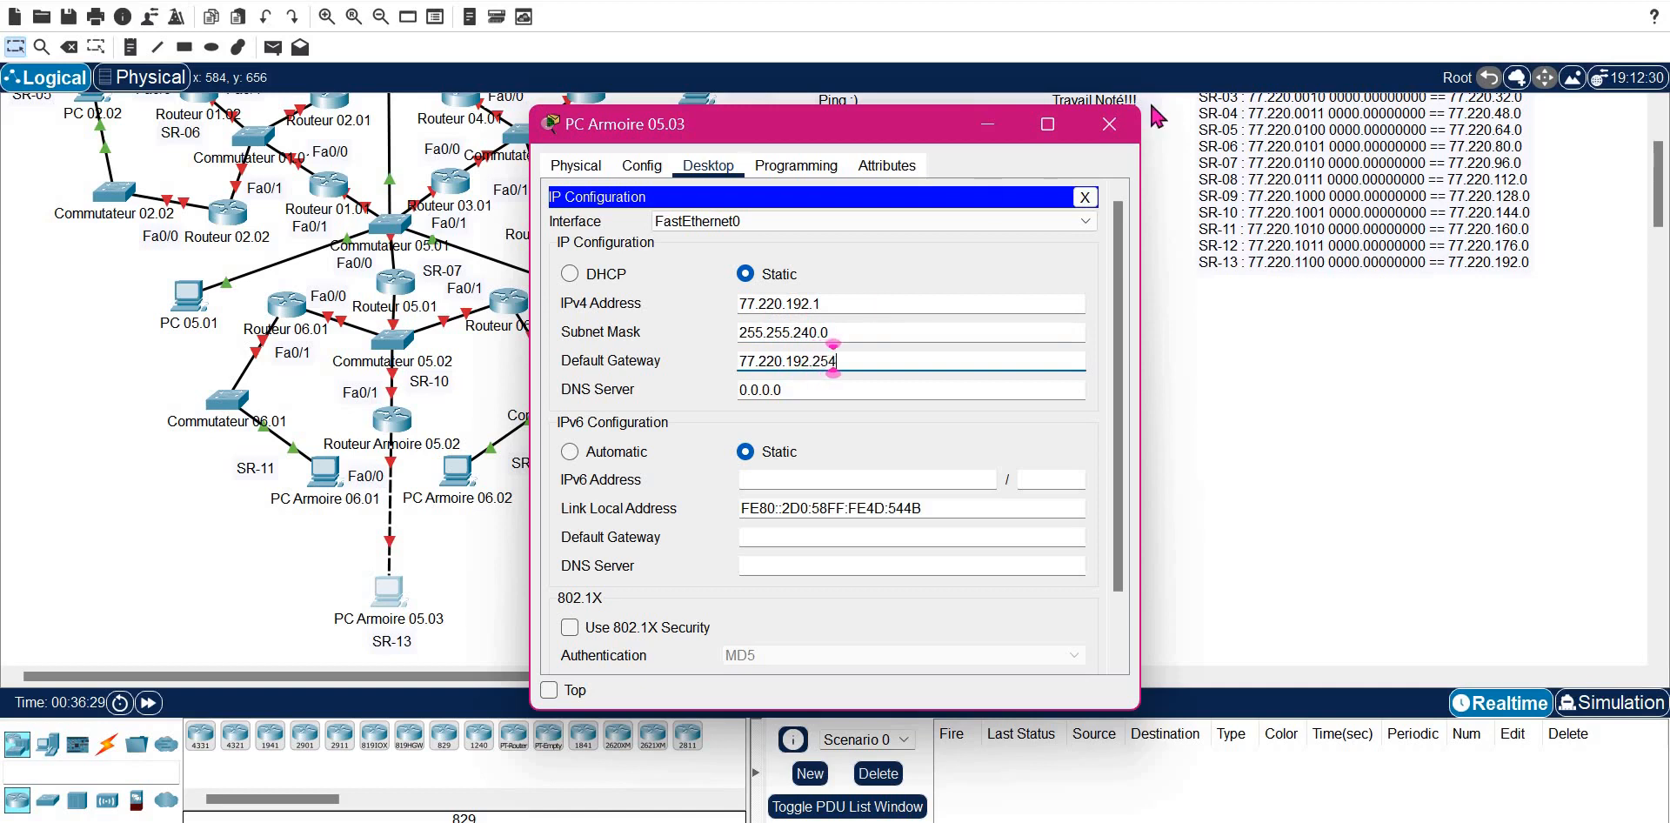
click(1110, 130)
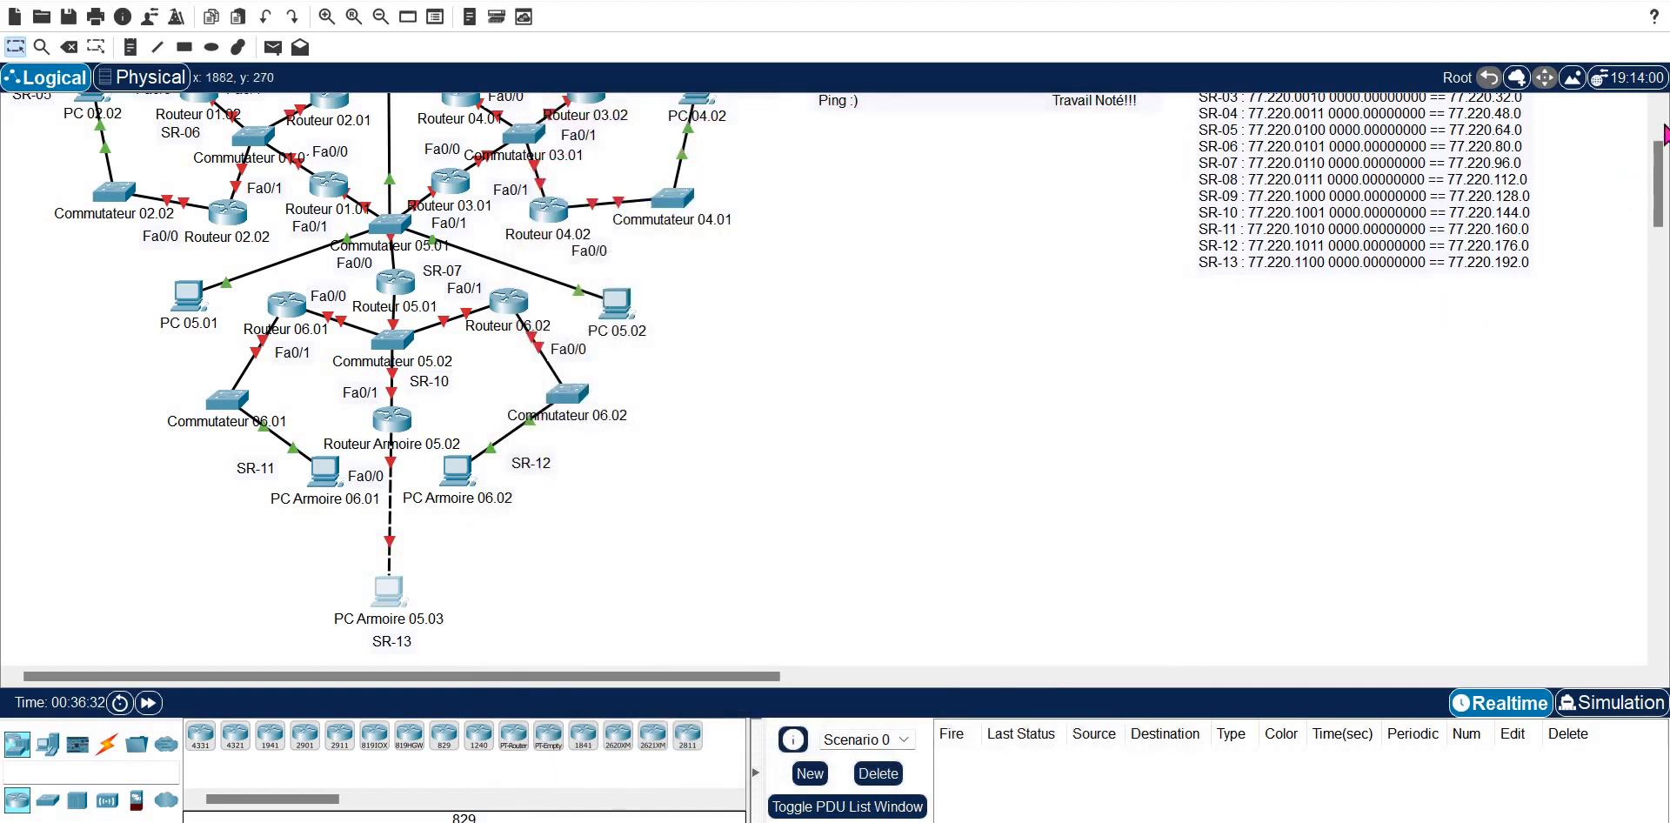
- Open the command line of Routeur 01.02 and enter privileged mode with the enable command
drag(1656, 160, 1666, 135)
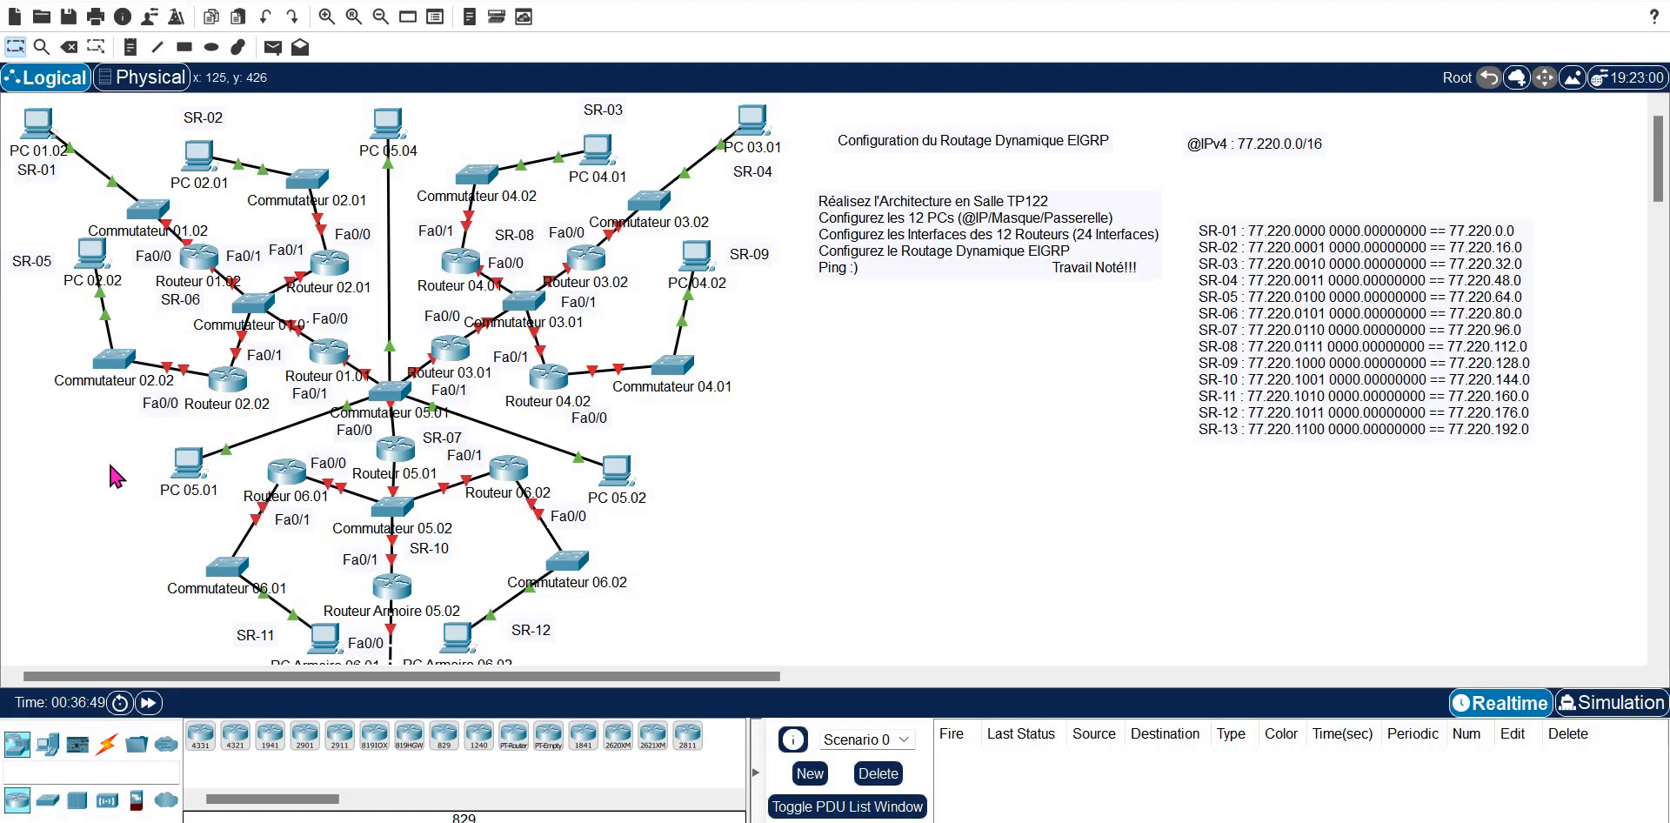
click(198, 261)
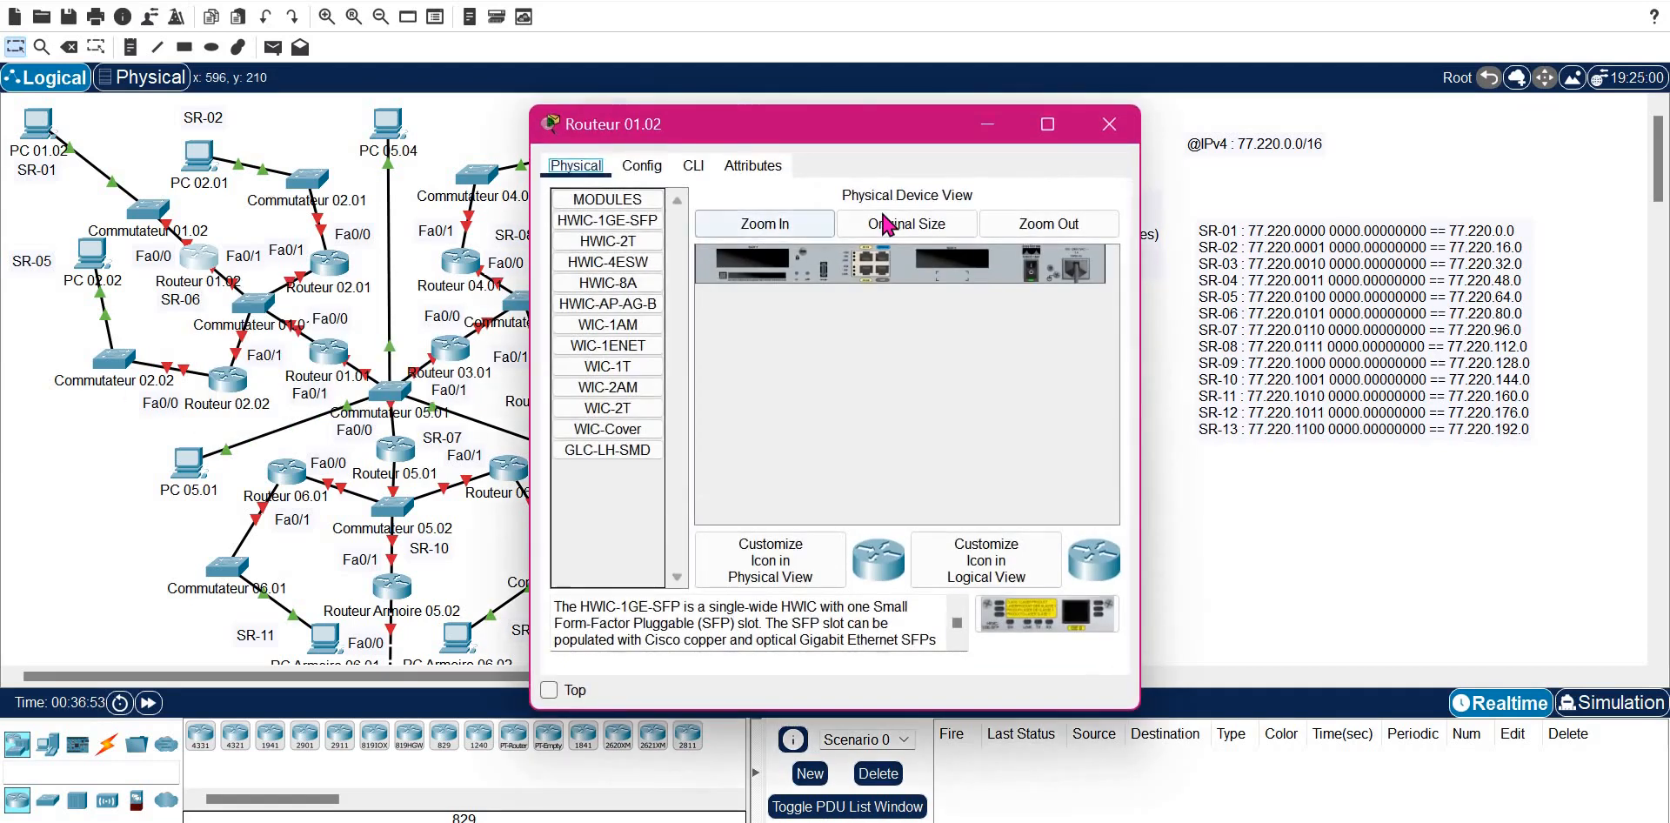
click(693, 165)
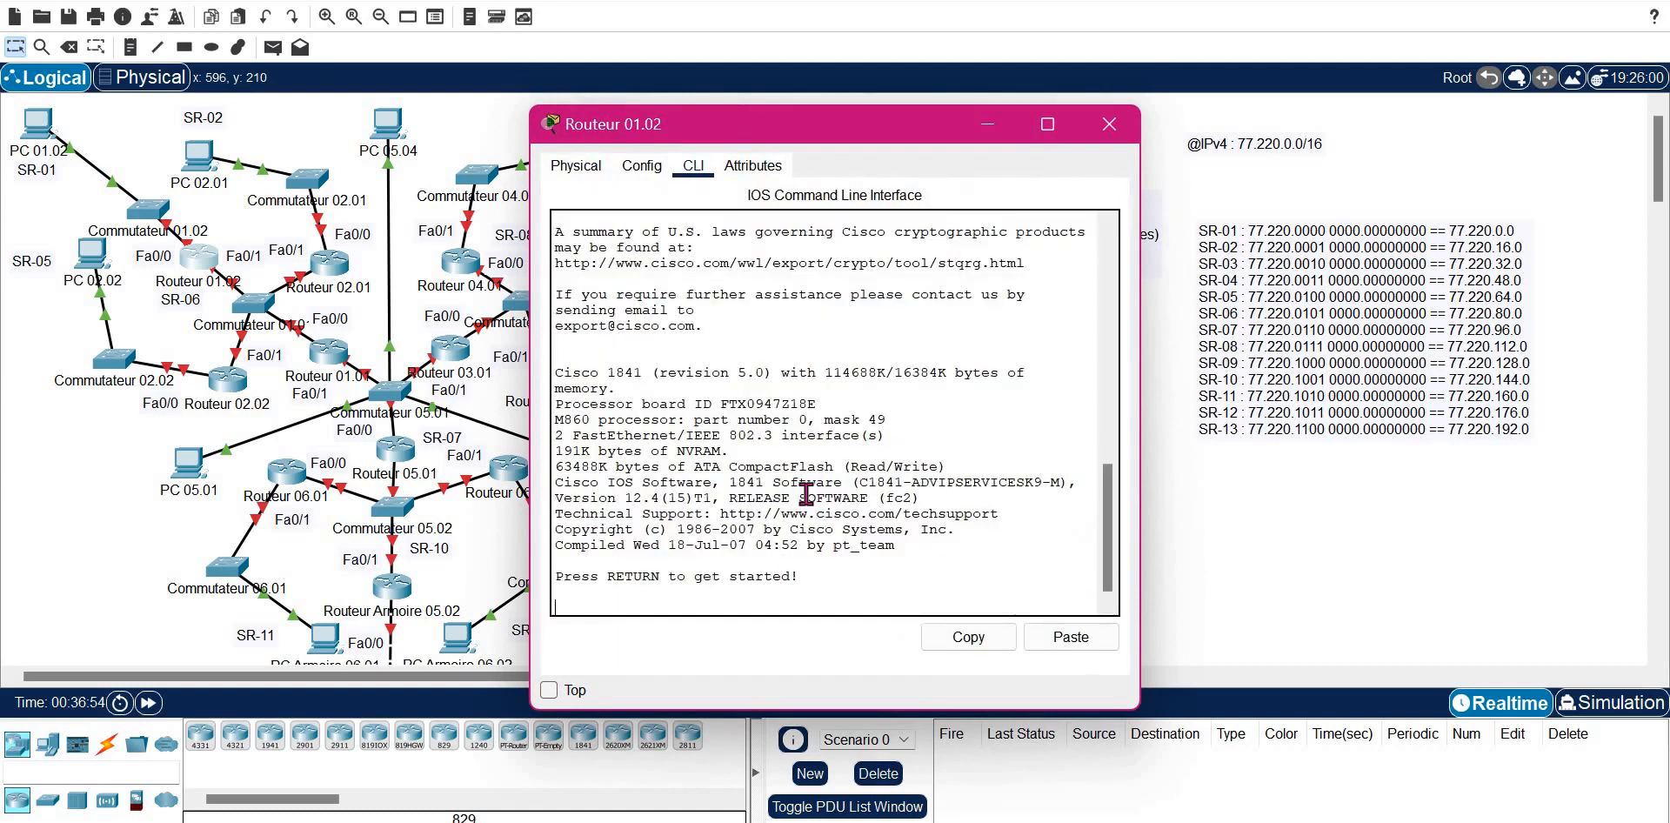
key(Return)
text(EN)
key(Tab)
key(Return)
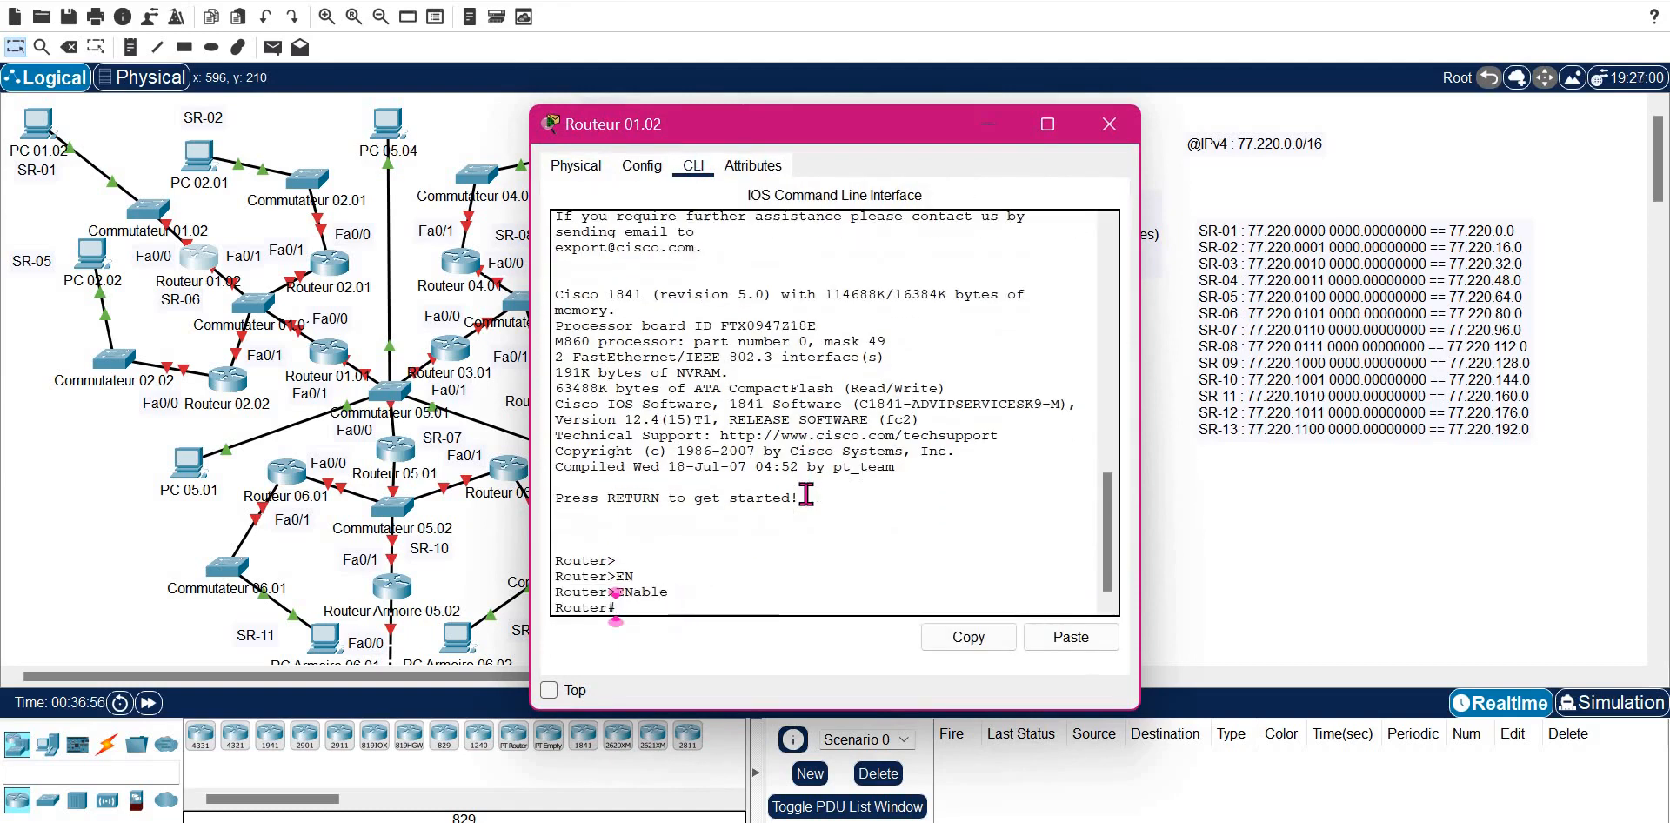
- Enter global configuration mode on Routeur 01.02 with configure terminal
text(CON)
key(Tab)
text(T)
key(Tab)
key(Return)
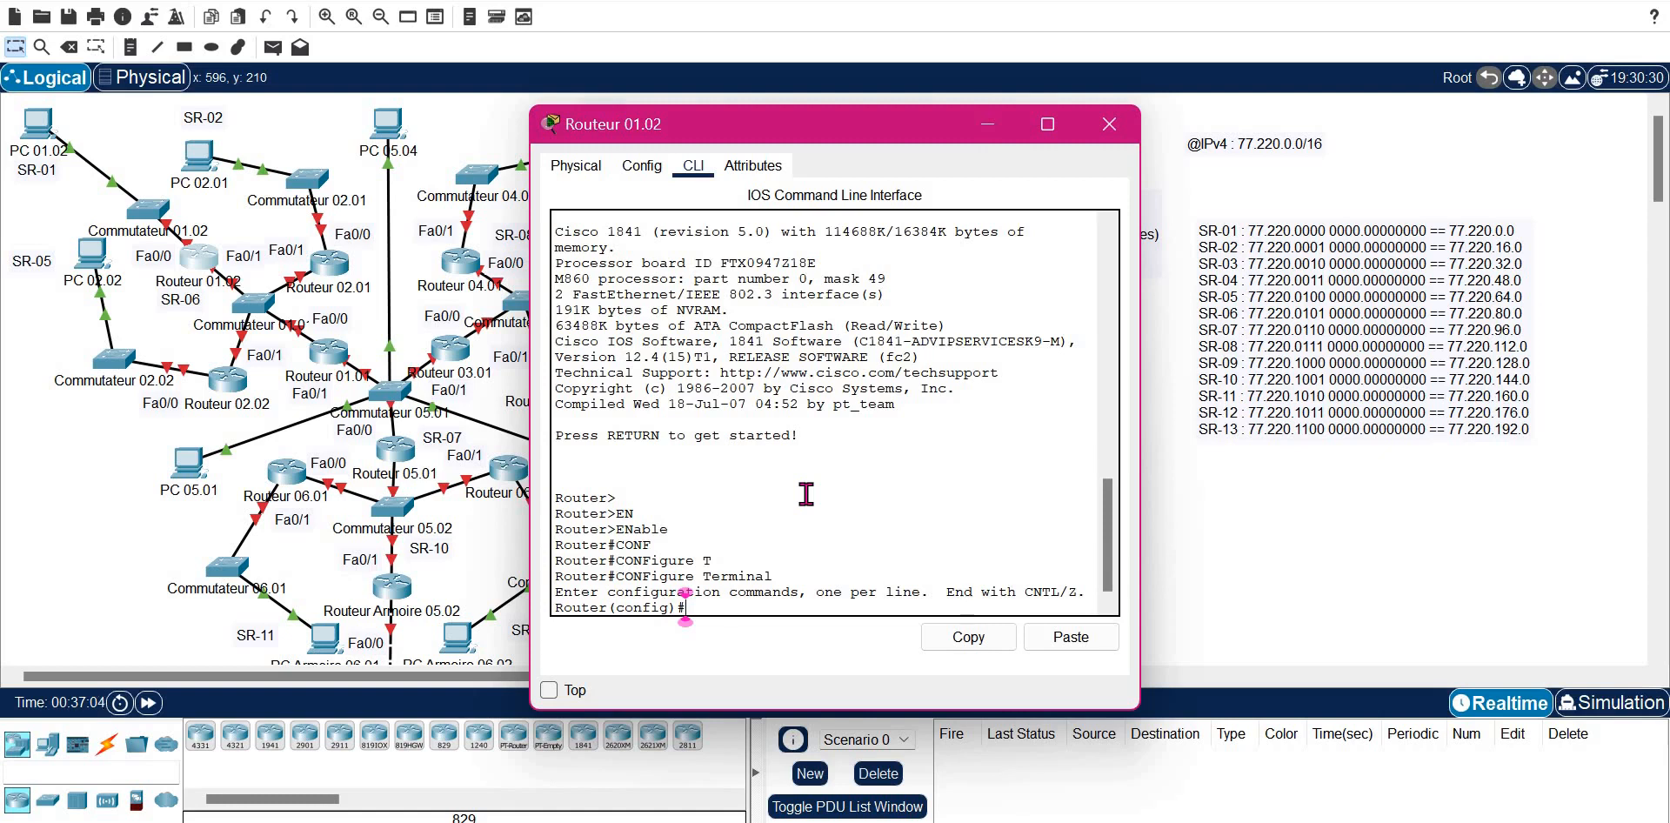
- Enter the configuration of interface fastEthernet 0/0 on Routeur 01.02
text(in)
key(Tab)
text(f)
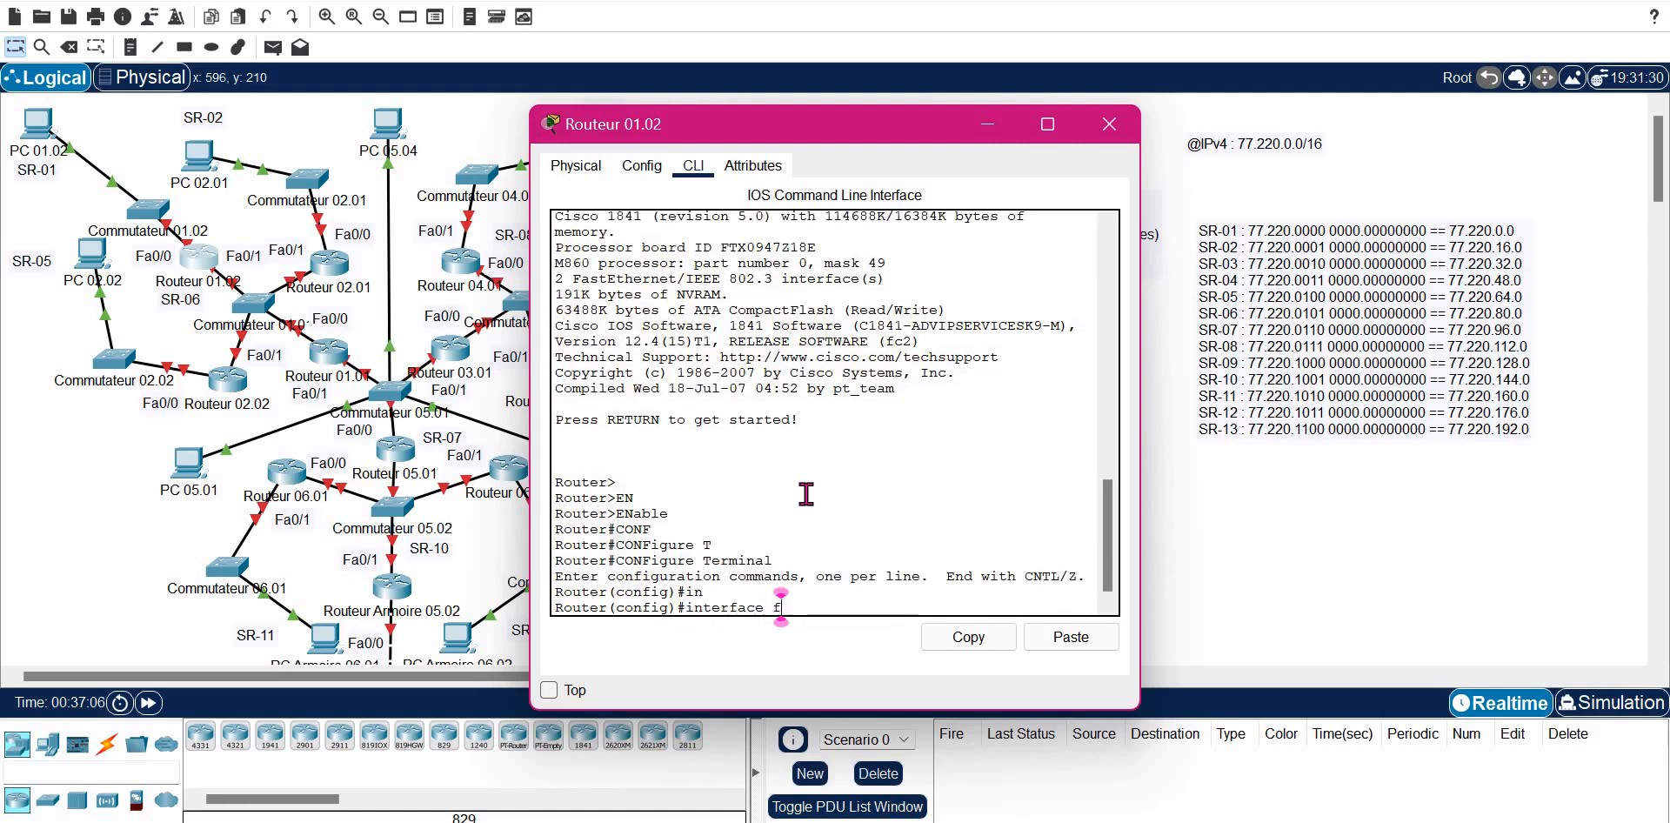
key(Tab)
text(0/0)
key(Return)
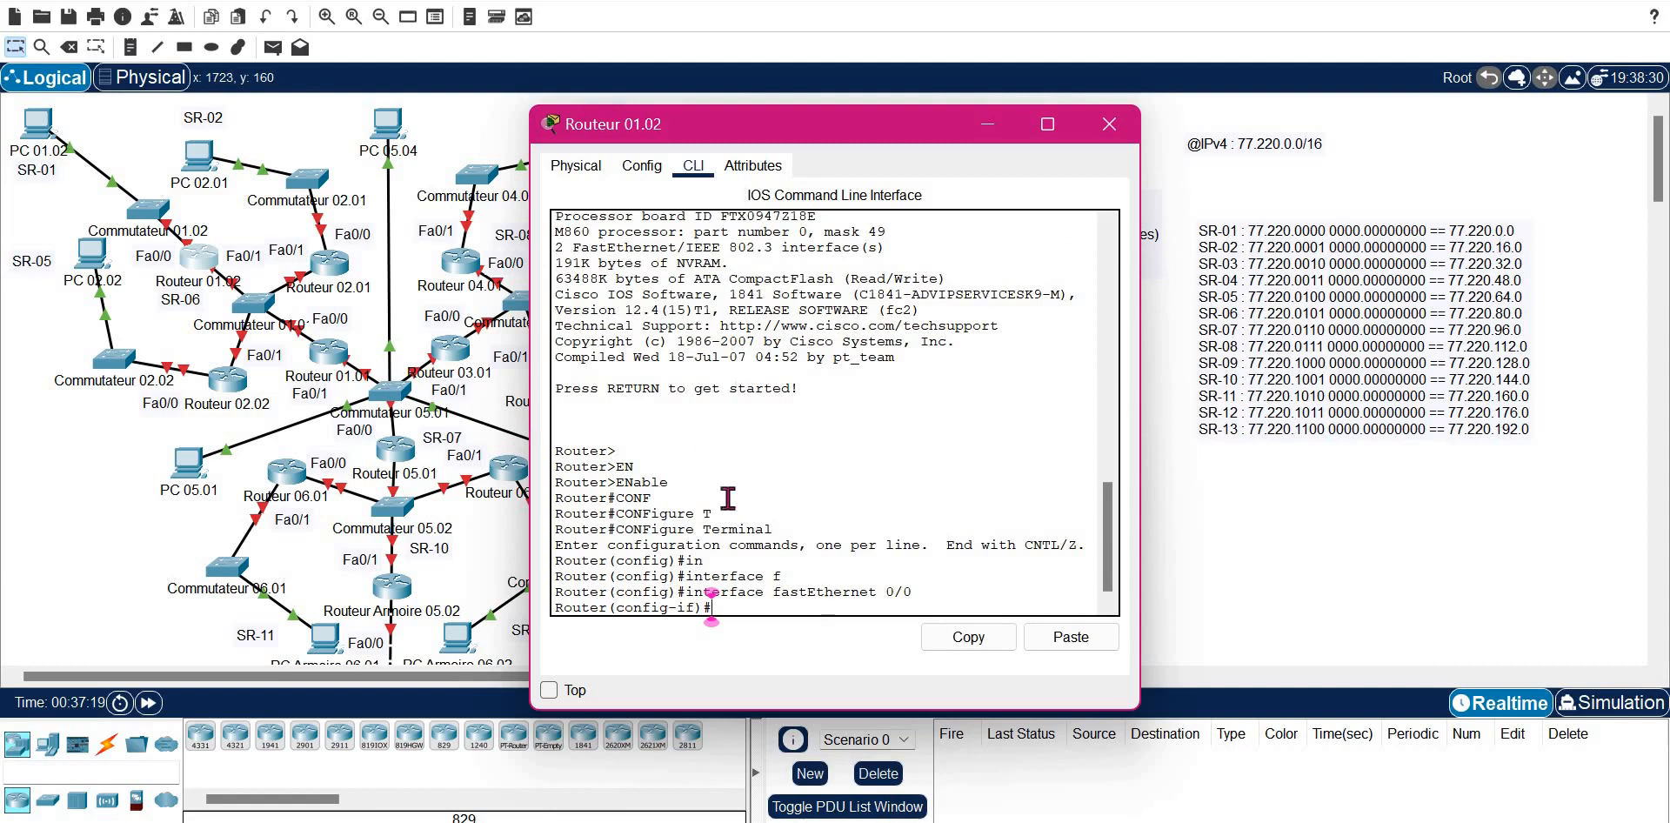
- Assign IP address 77.220.0.254 with mask 255.255.240.0 to Routeur 01.02's fastEthernet 0/0 interface
text(ip ad)
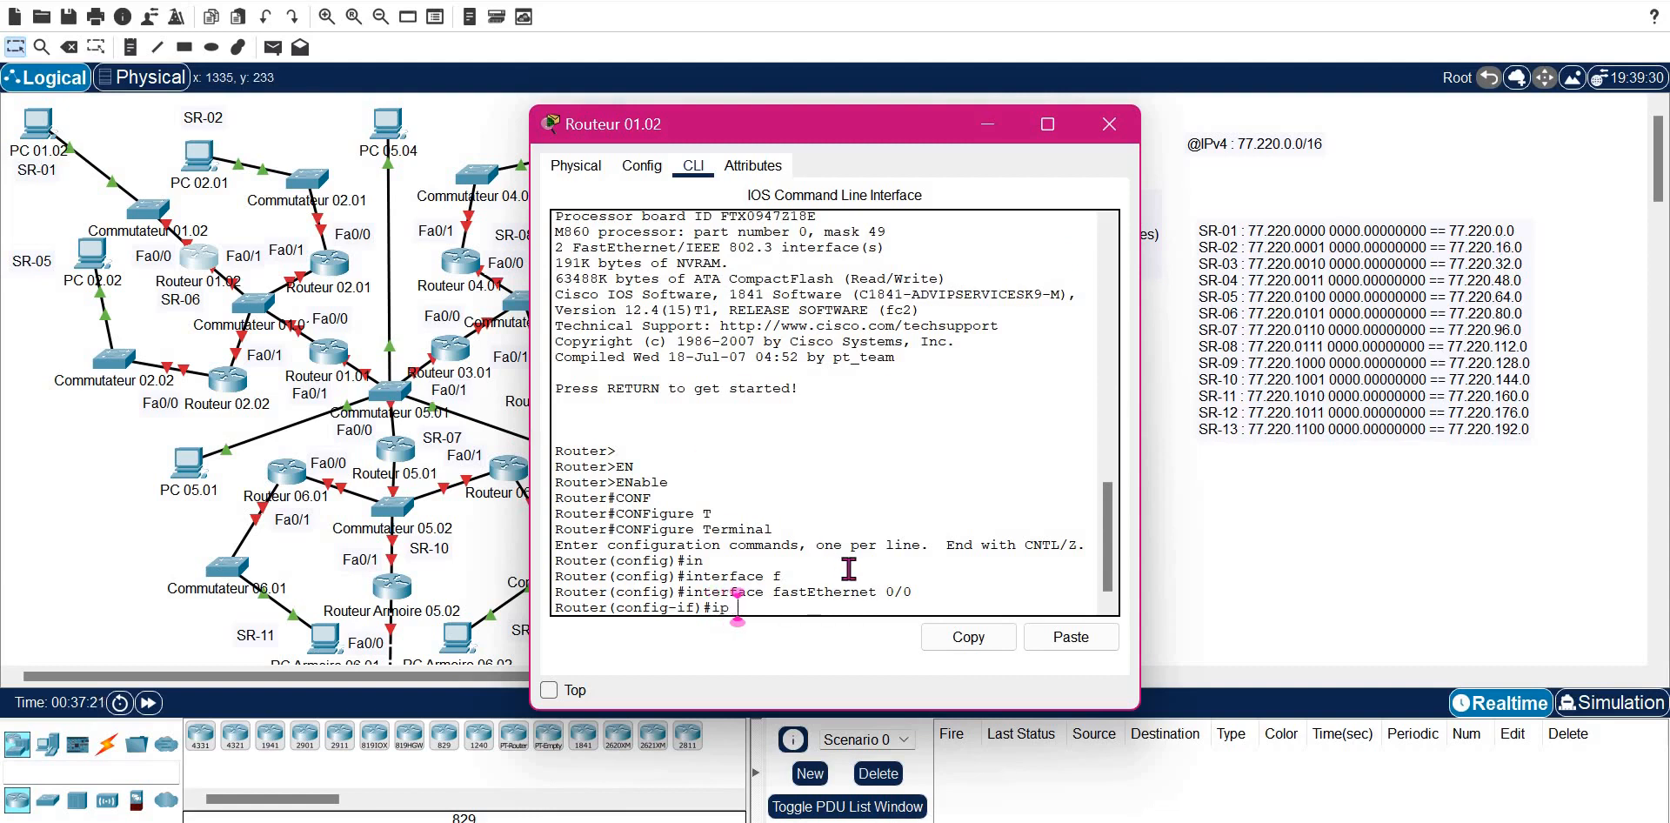
key(Tab)
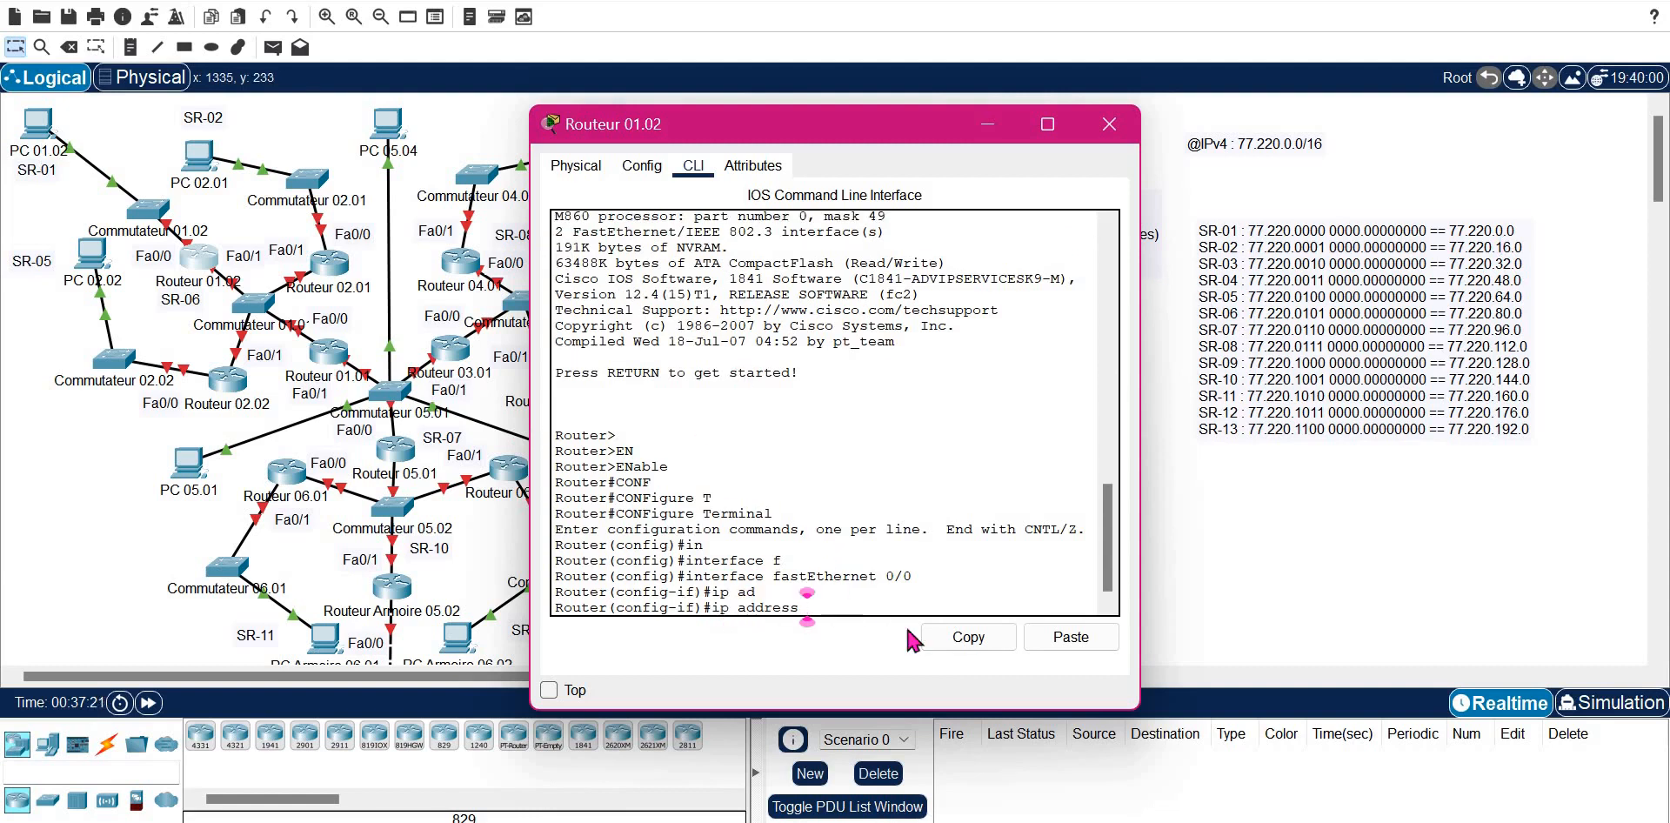
click(1059, 654)
text(0.254)
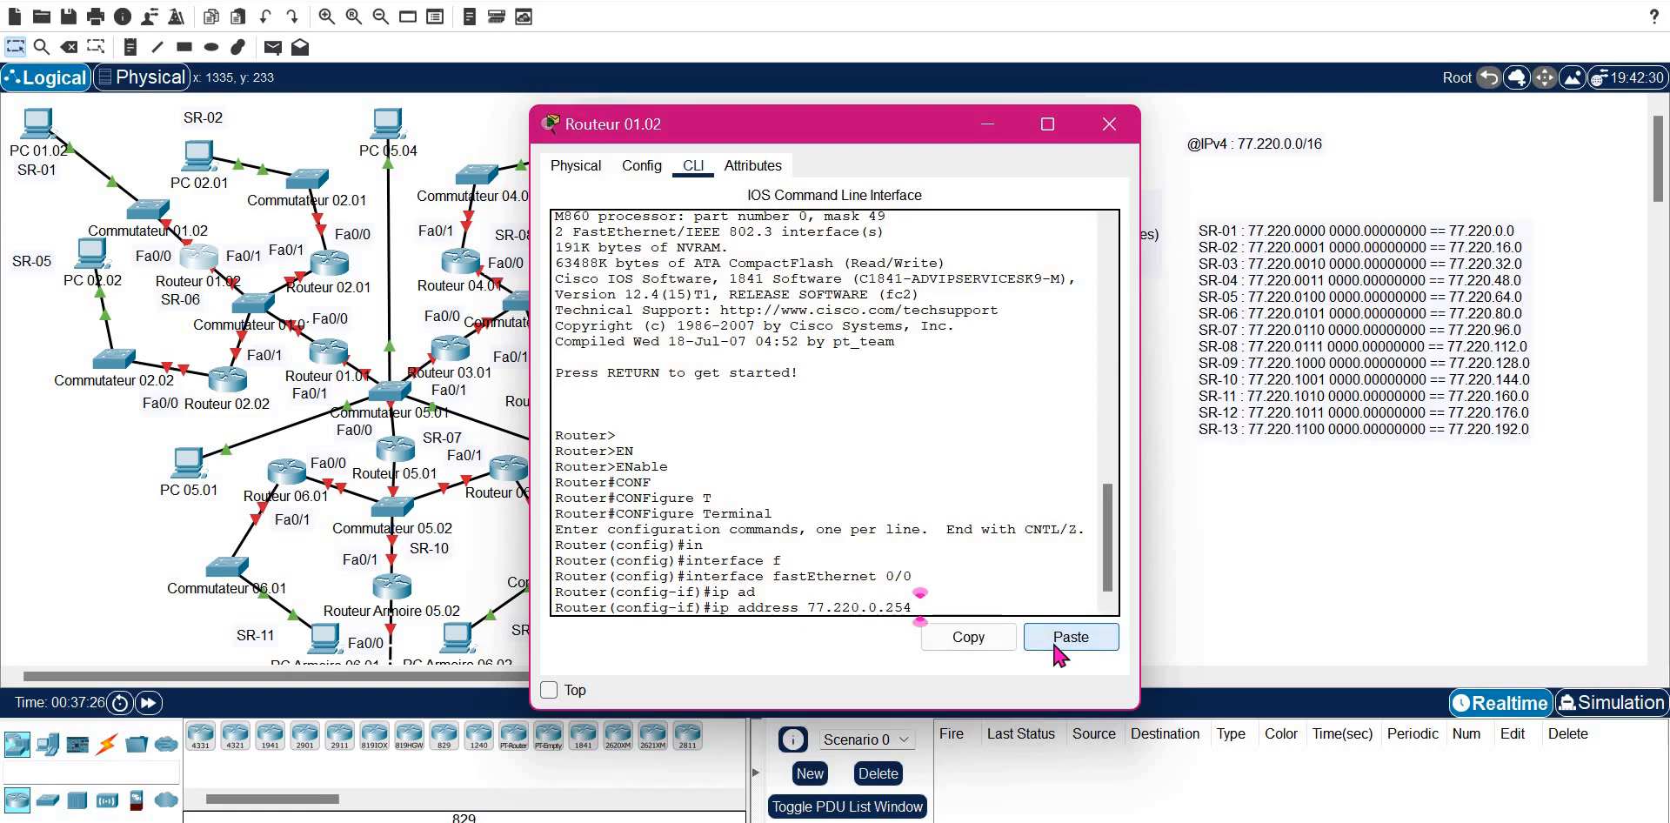
text( 255.255.)
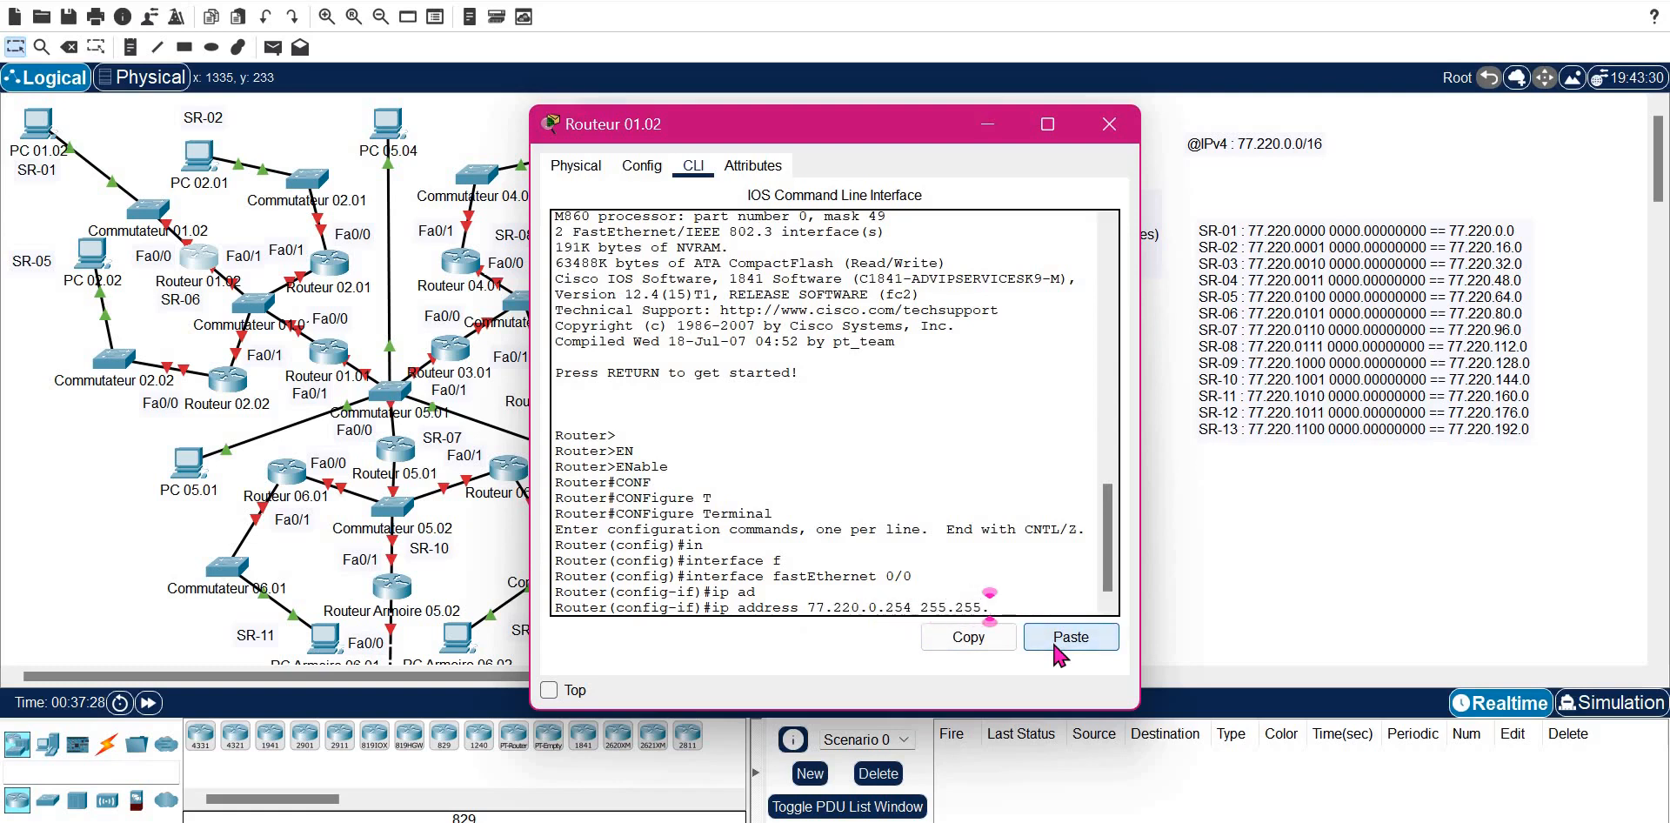
text(240.0)
key(Return)
- Enable Routeur 01.02's fastEthernet 0/0 with no shutdown and exit the interface configuration
text(NO SH)
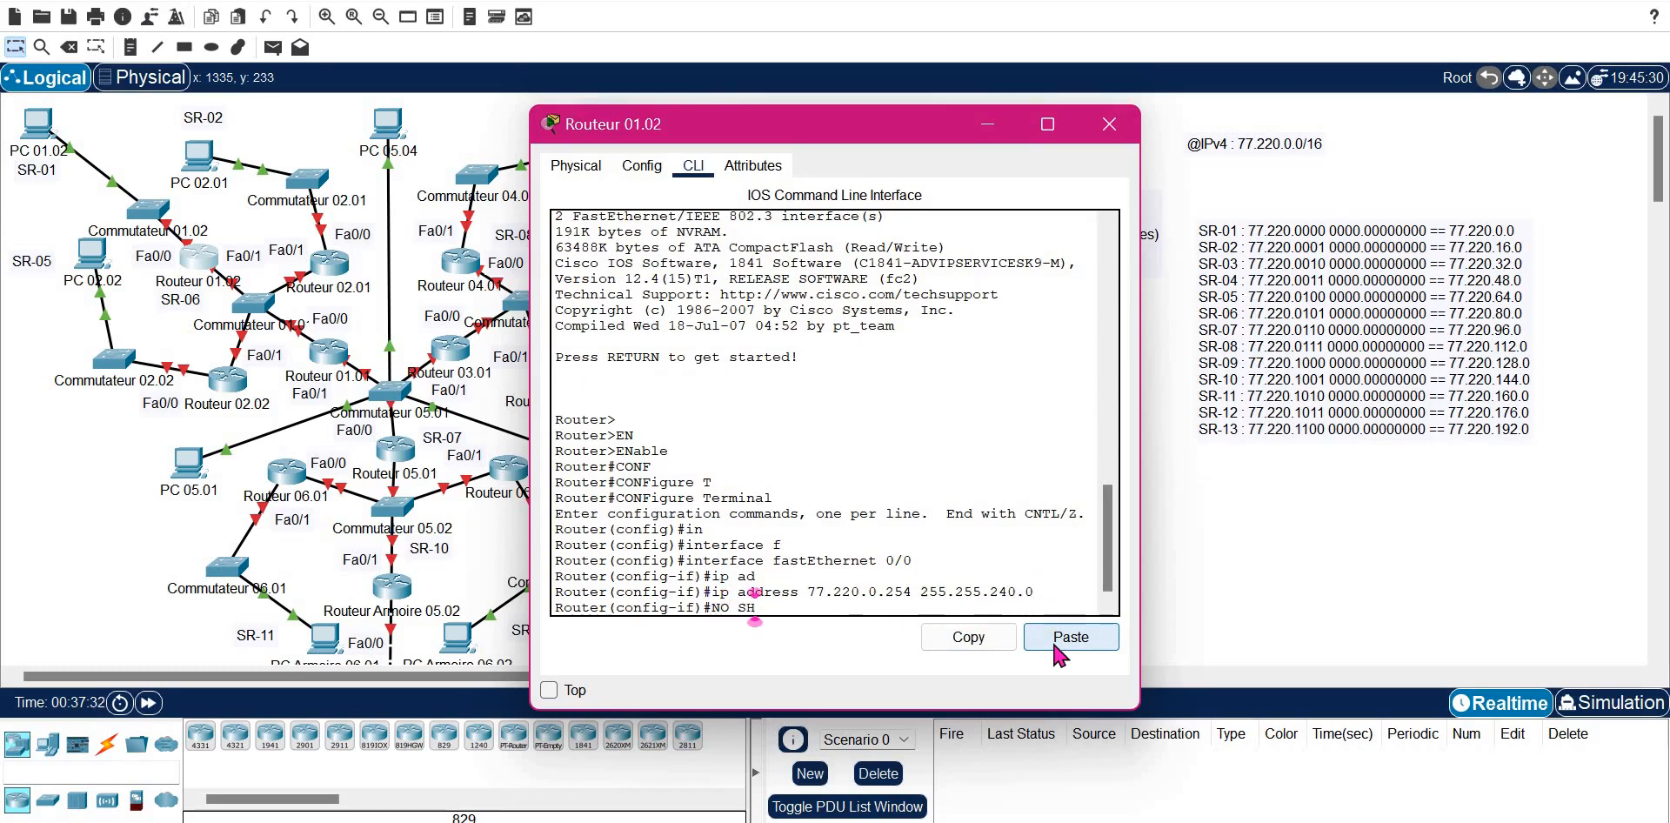
key(Tab)
key(Return)
text(exit)
key(Return)
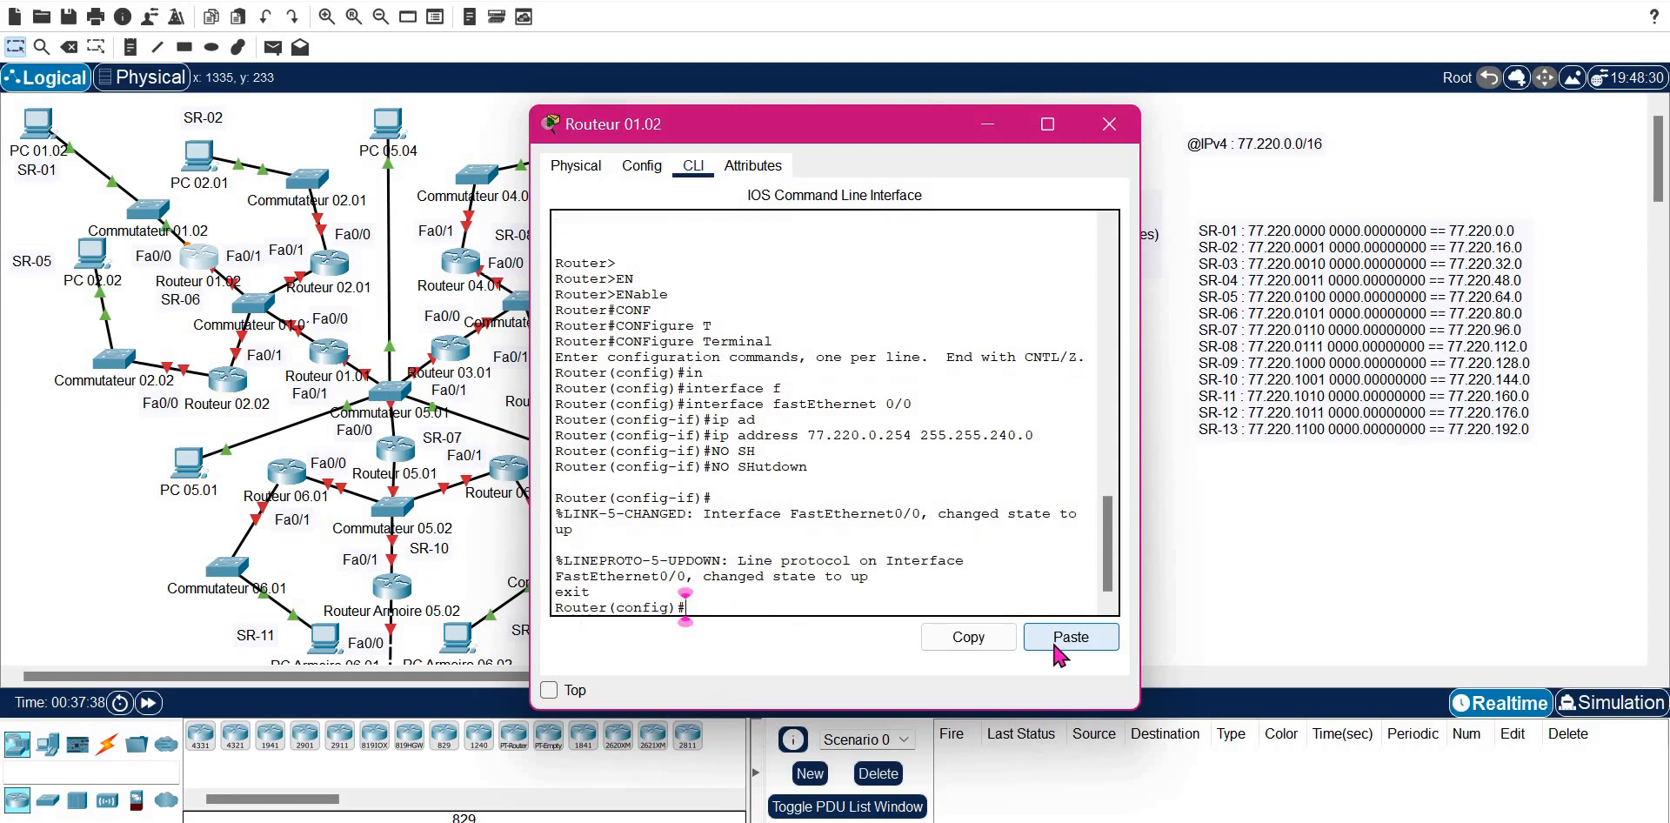
- Enter the configuration of interface fastEthernet 0/1 on Routeur 01.02
text(in)
key(Tab)
text(f)
key(Tab)
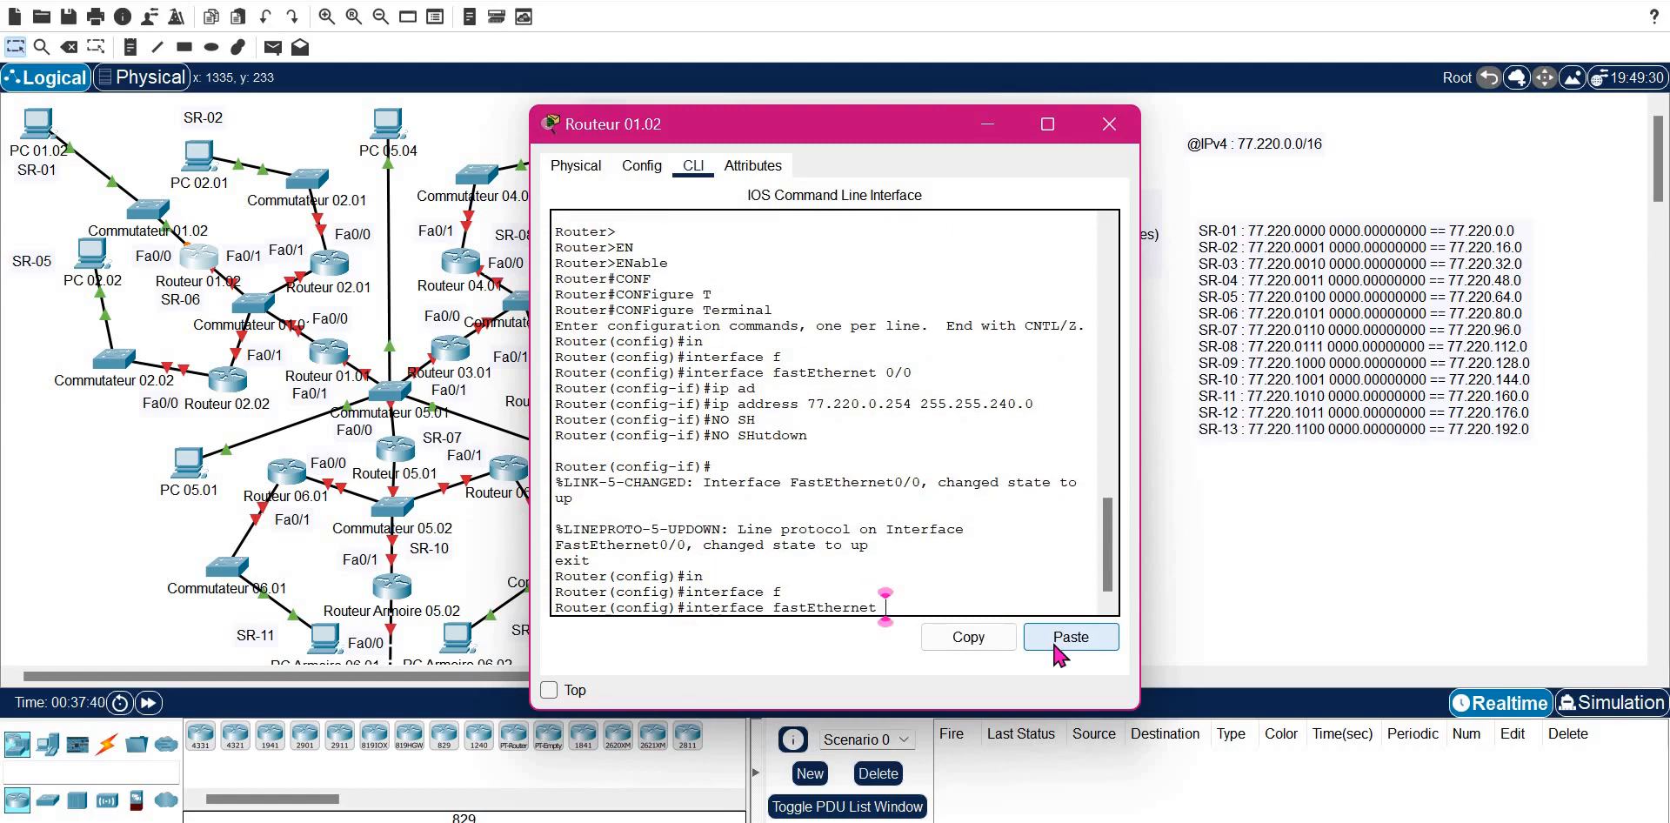
text(0/1)
key(Return)
- Assign IP address 77.220.80.254 with mask 255.255.240.0 to Routeur 01.02's fastEthernet 0/1 interface
text(ip ad)
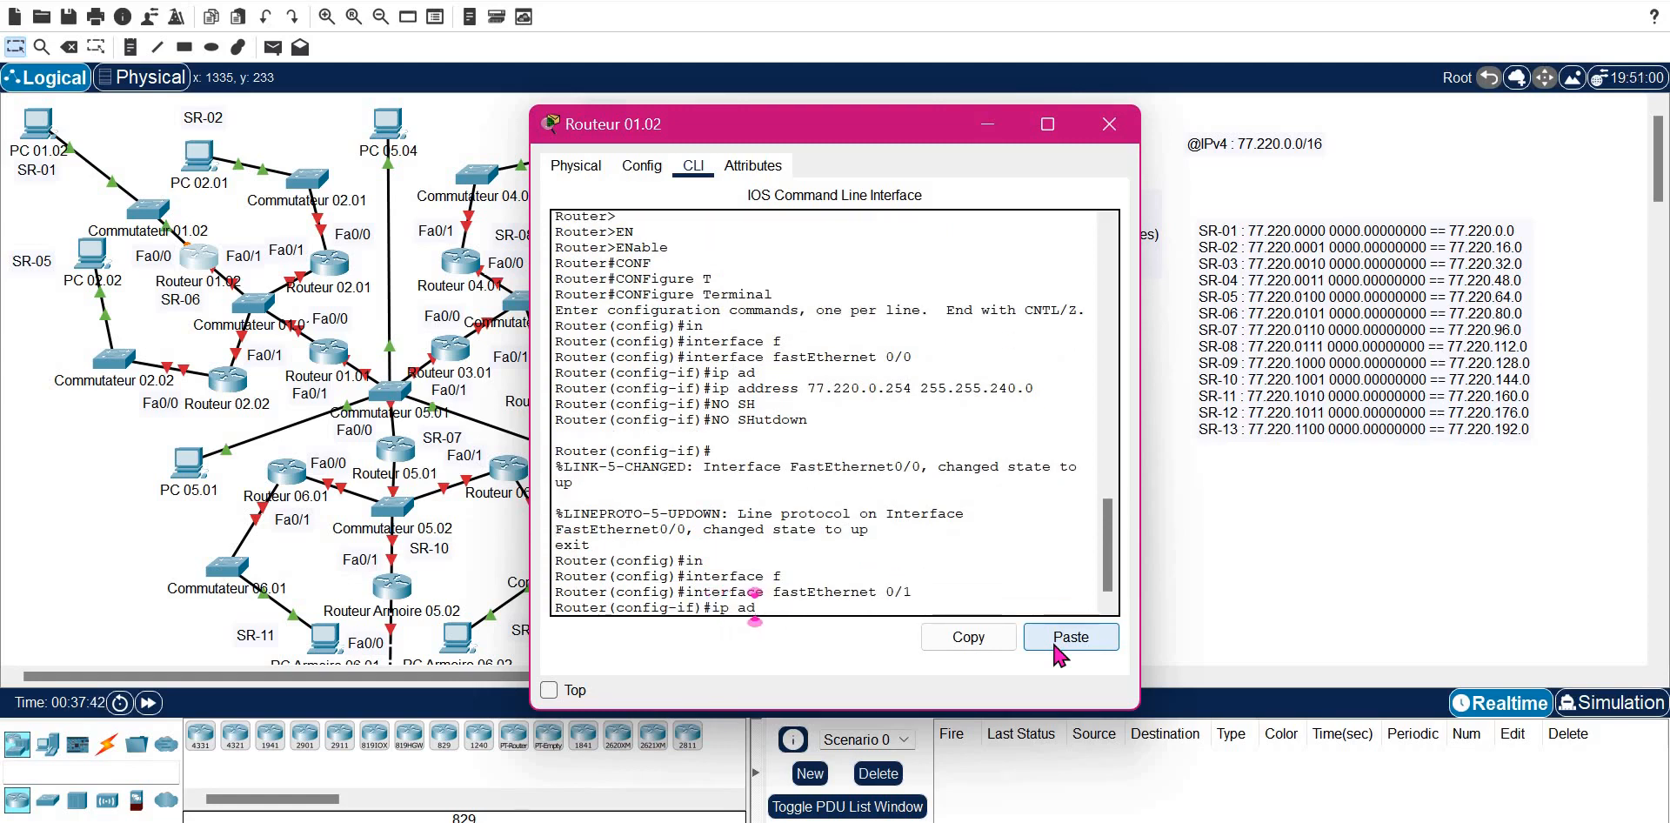
key(Tab)
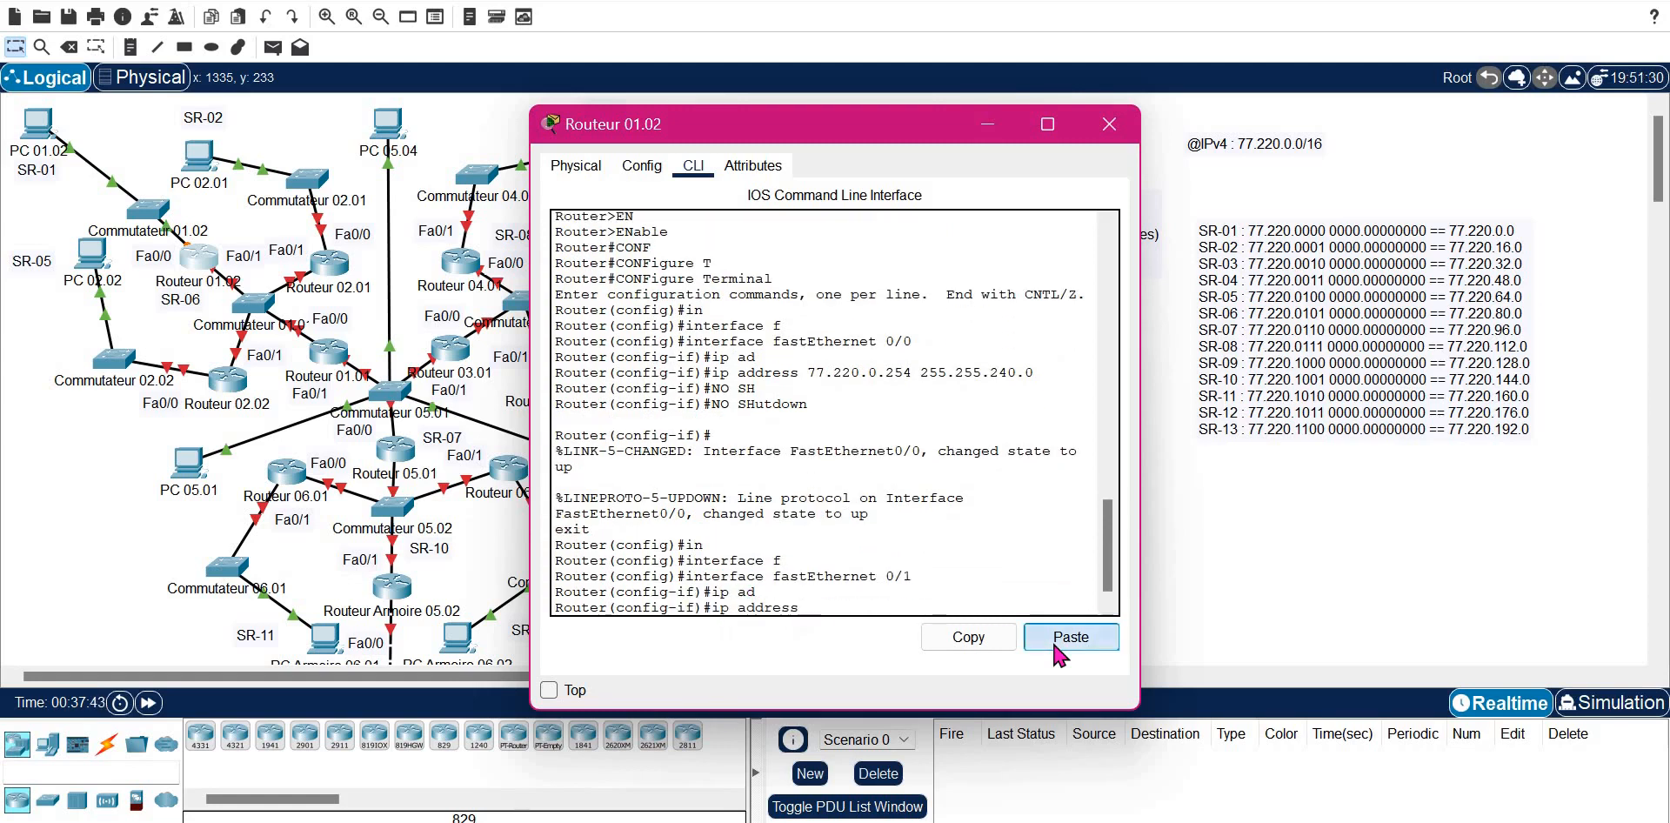
click(1059, 644)
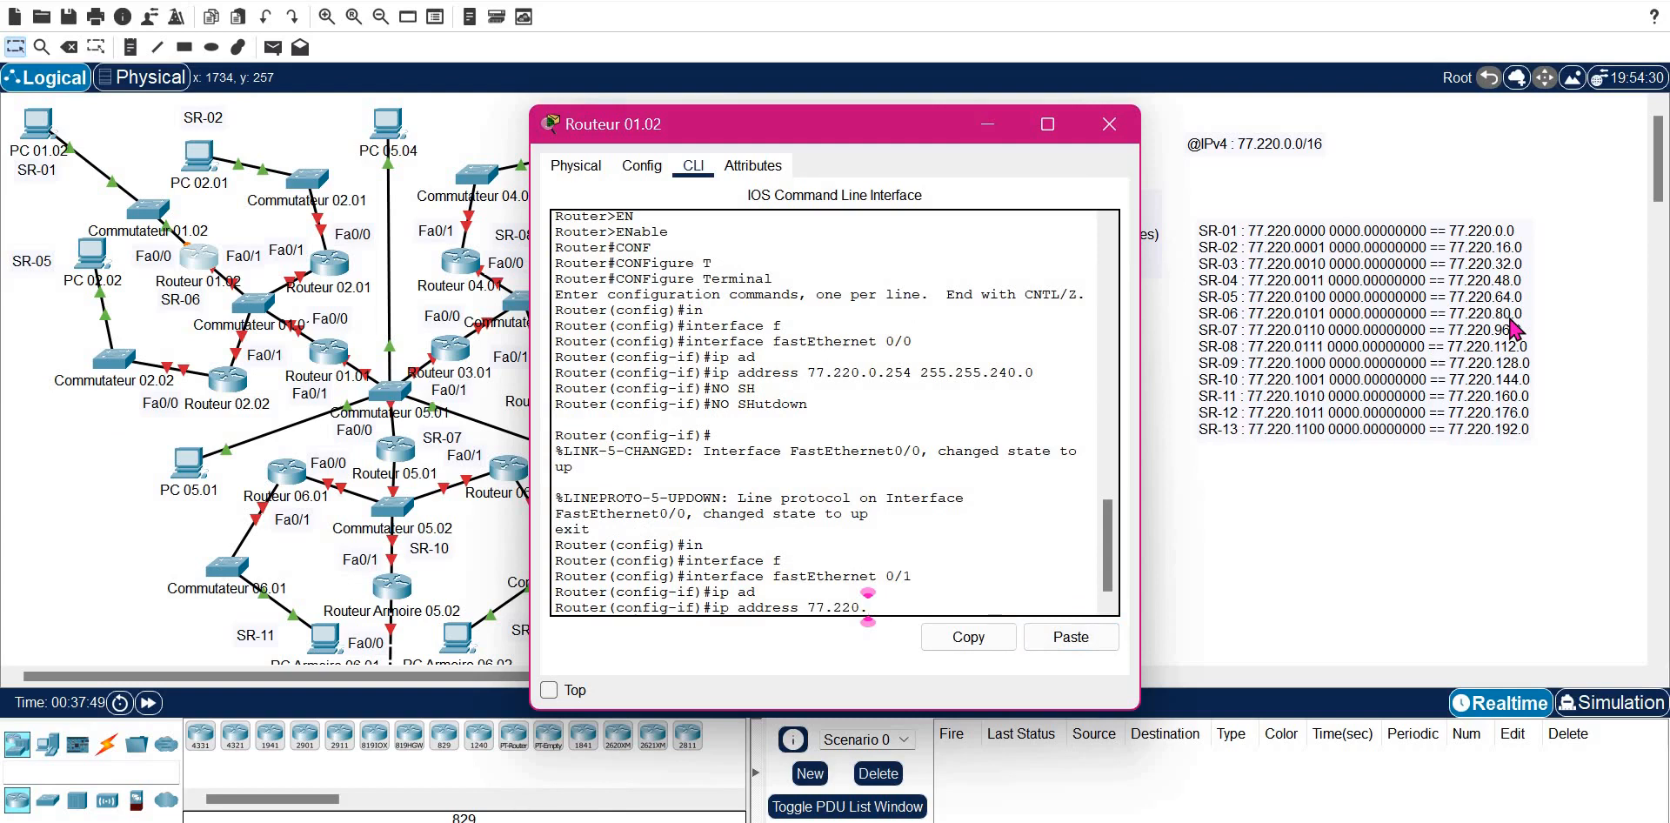
text(80.254 255.255.255)
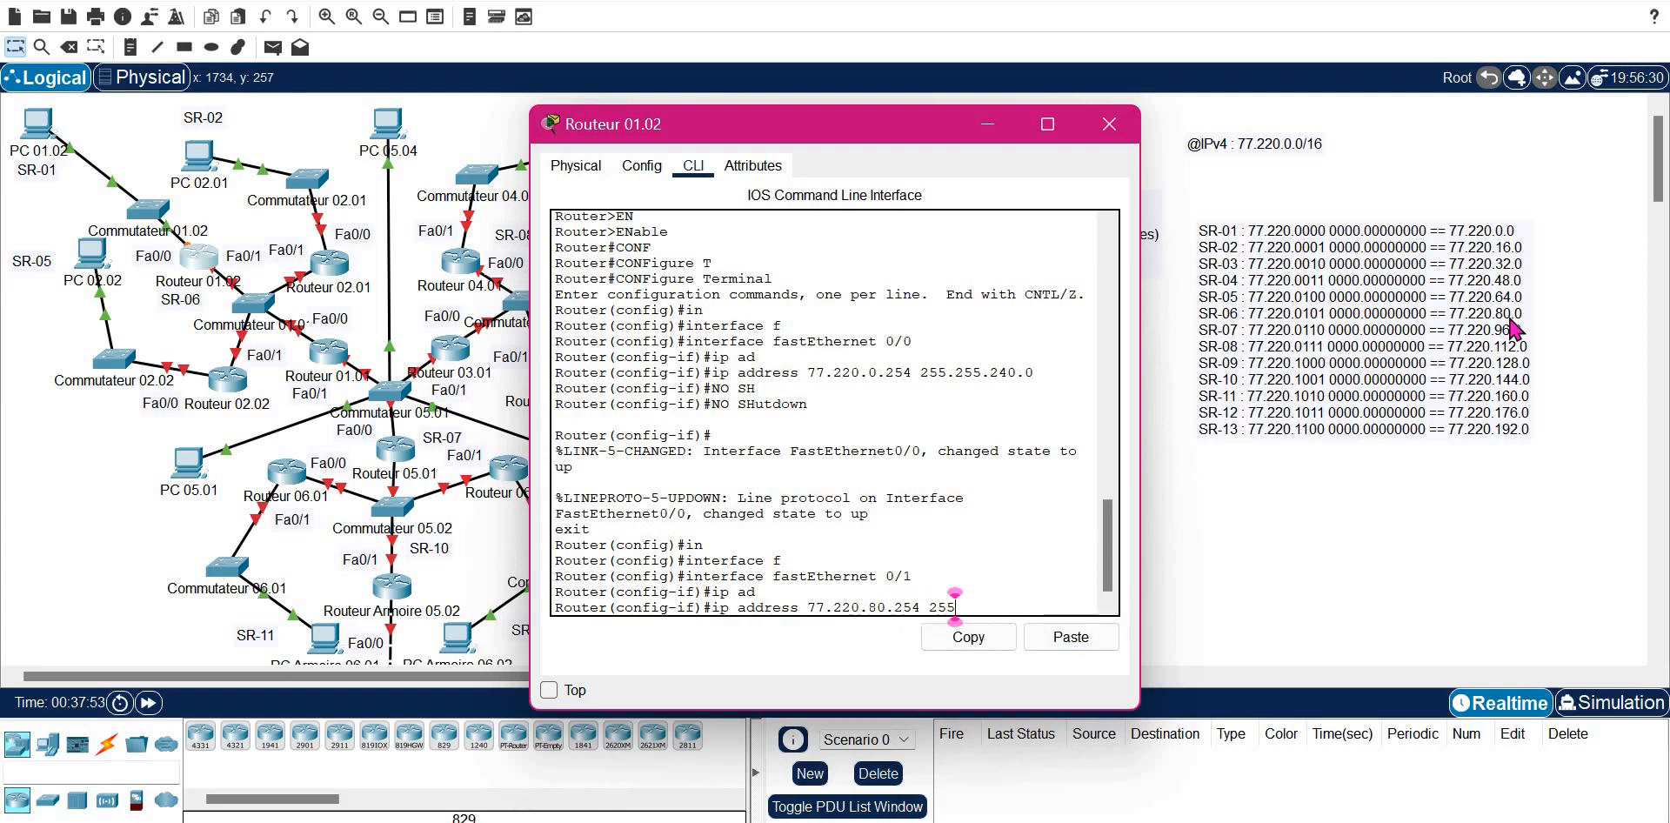
key(BackSpace)
key(BackSpace)
key(BackSpace)
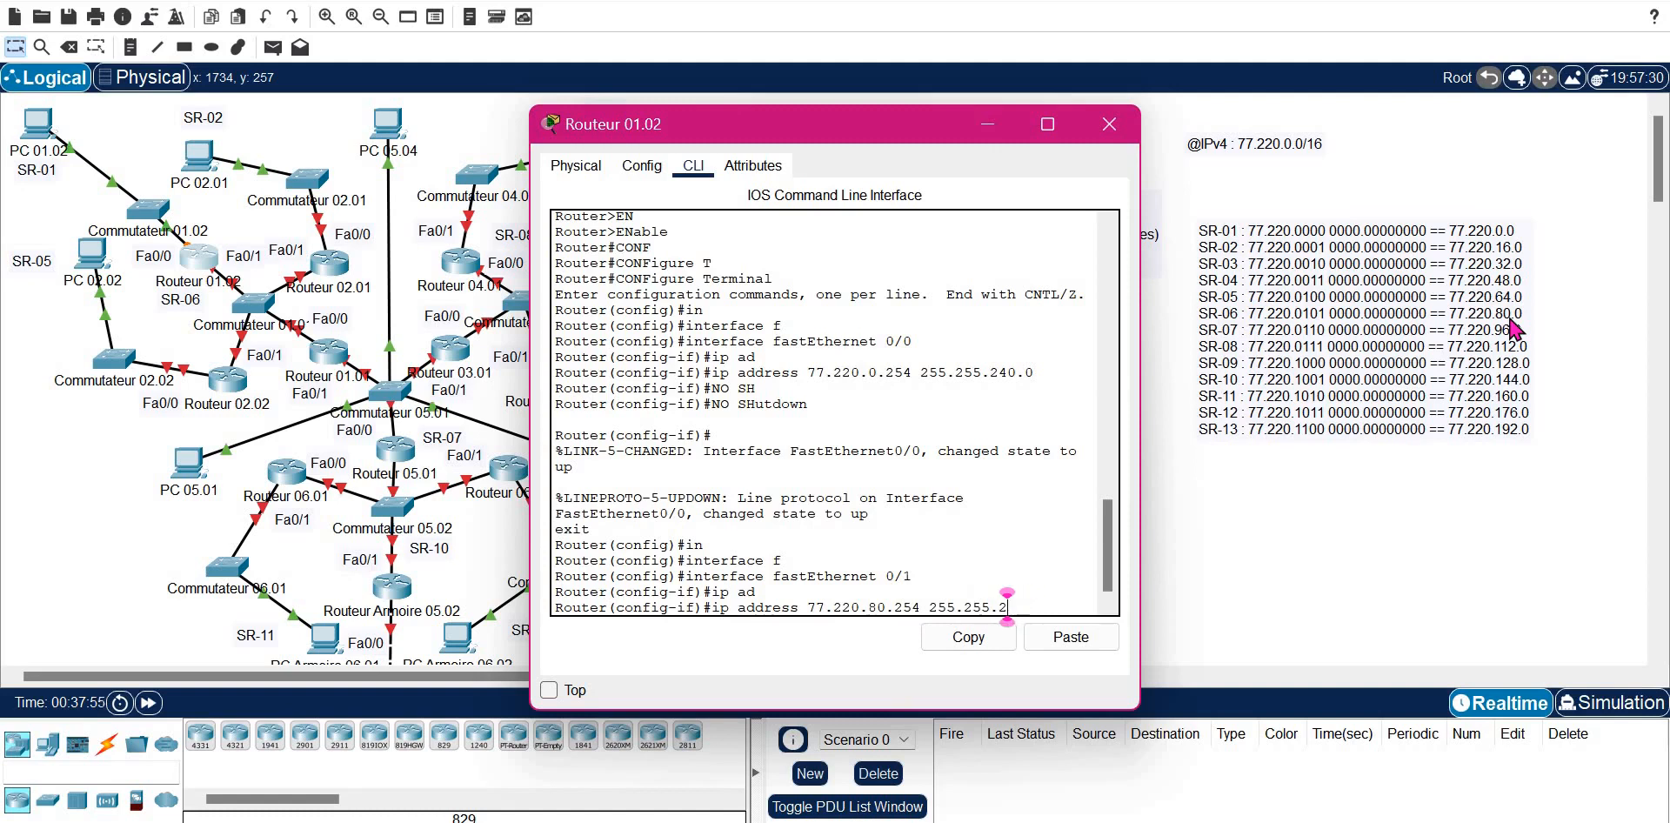
text(40.0)
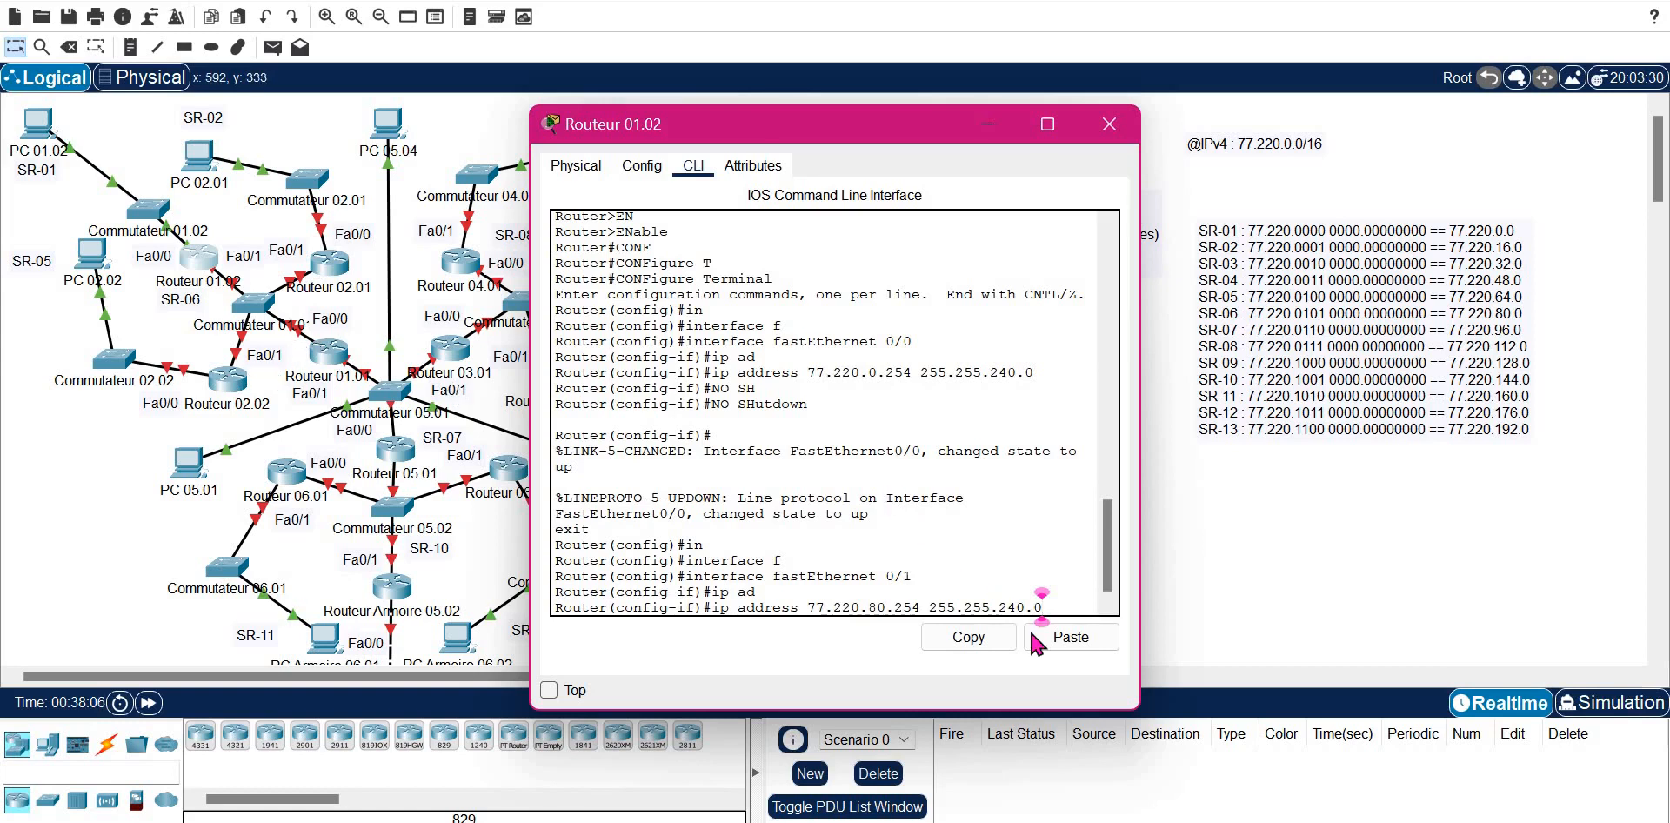
key(Return)
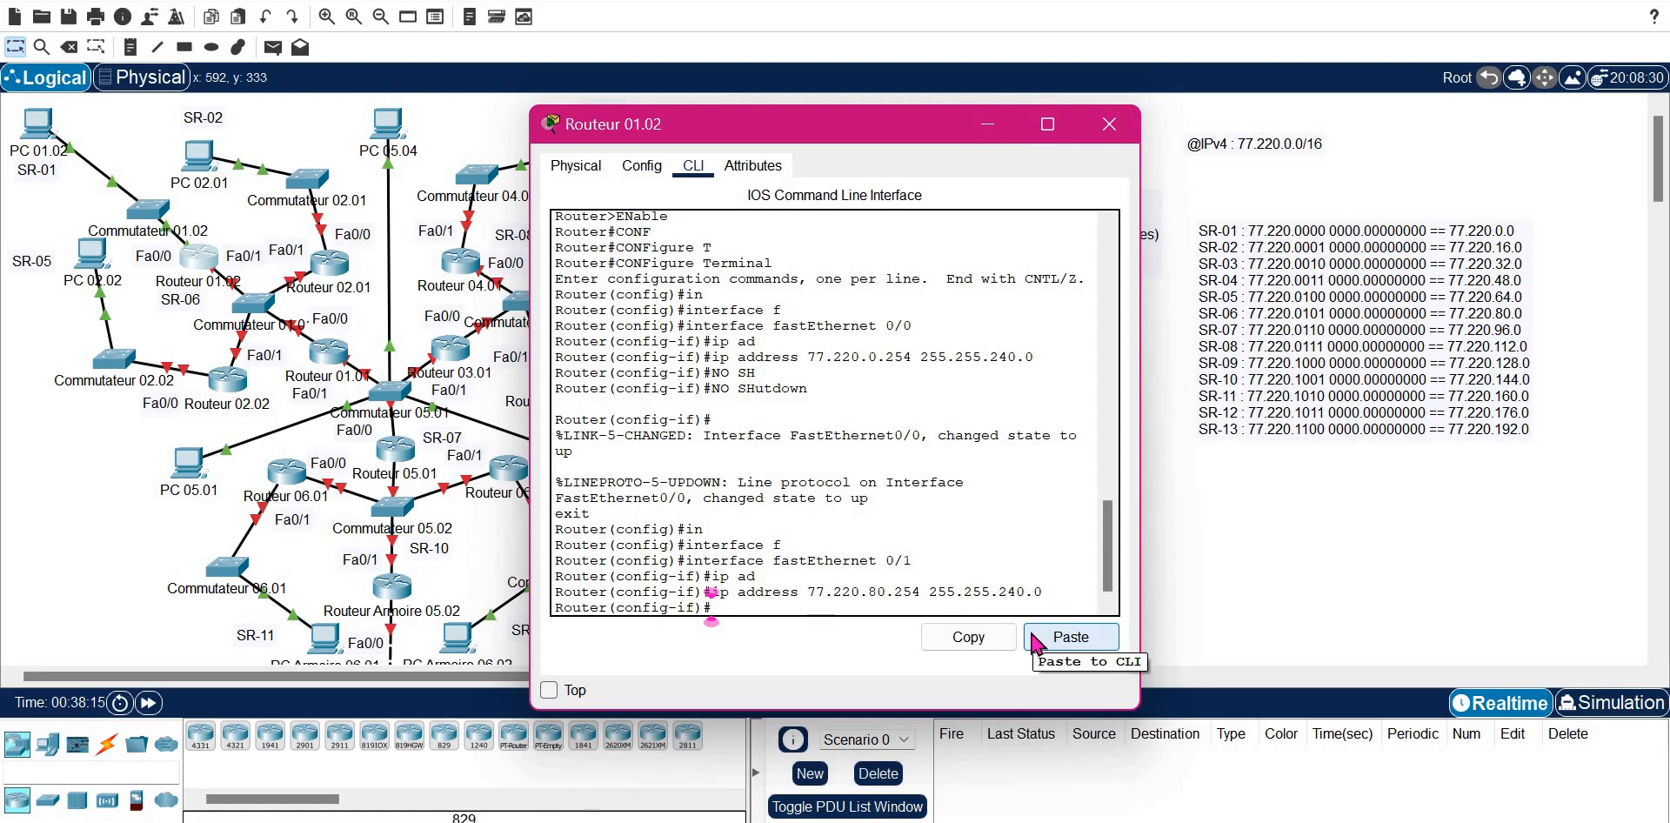
- Enable Routeur 01.02's fastEthernet 0/1 with no shutdown and exit the interface configuration
text(no sh)
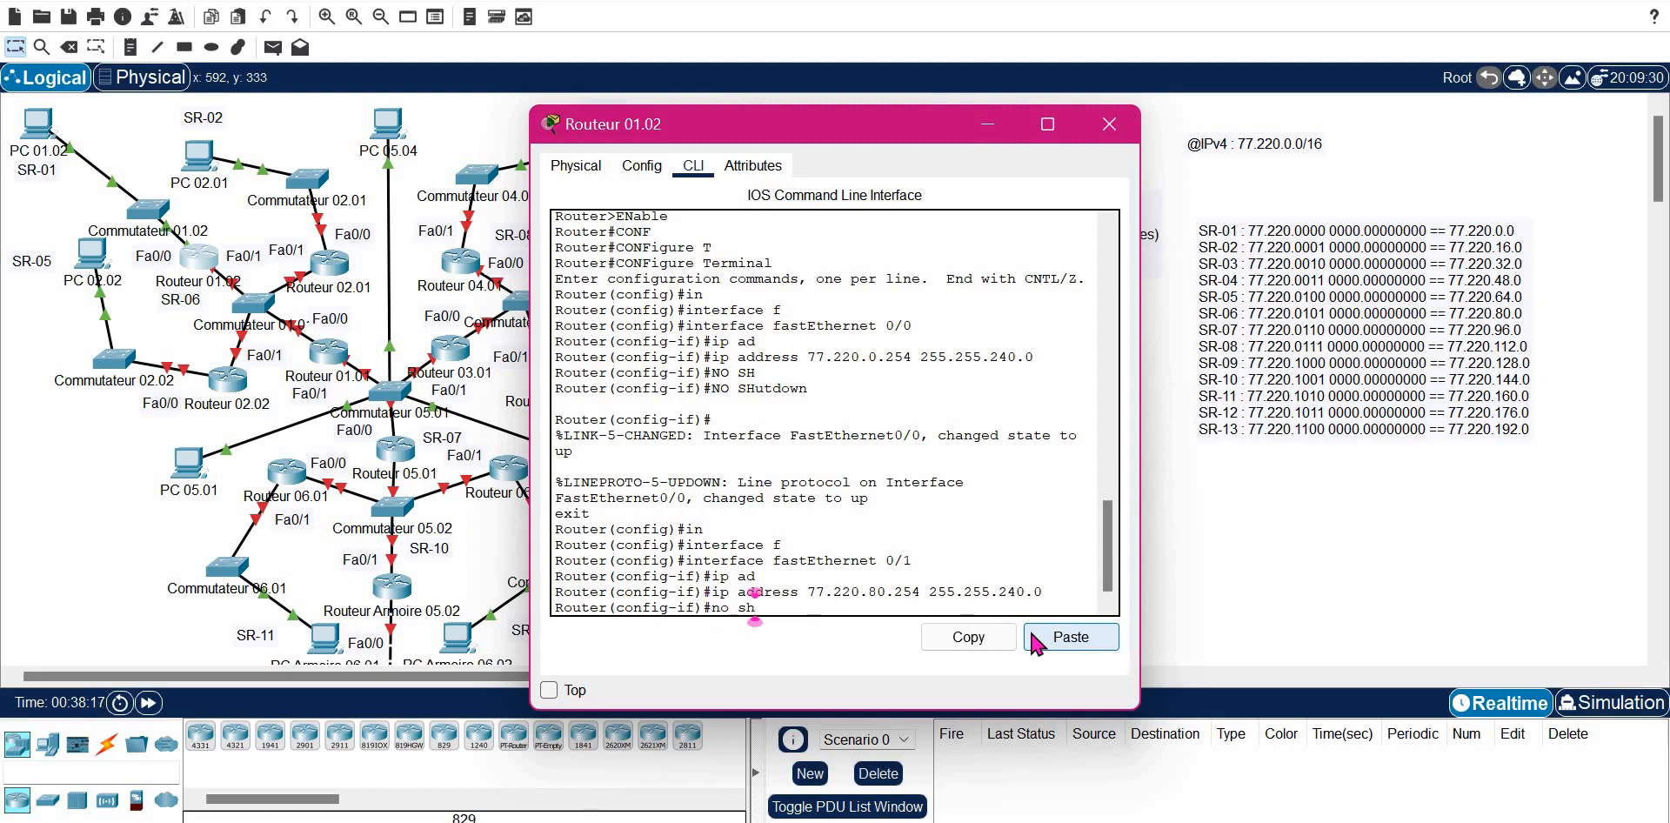
key(Tab)
key(Return)
key(Return)
text(exit)
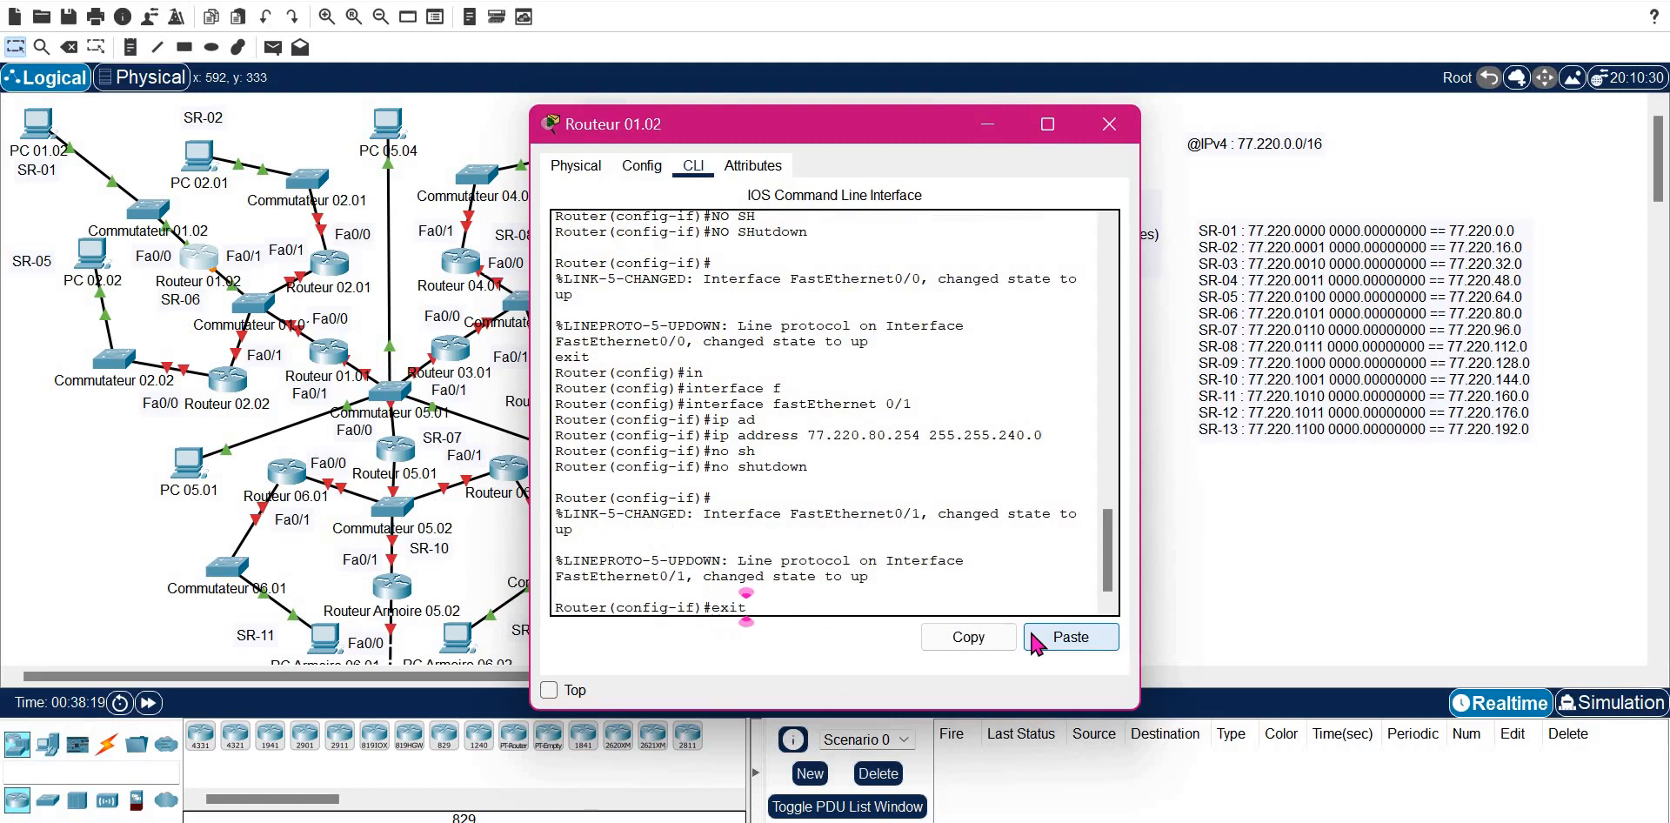
key(Return)
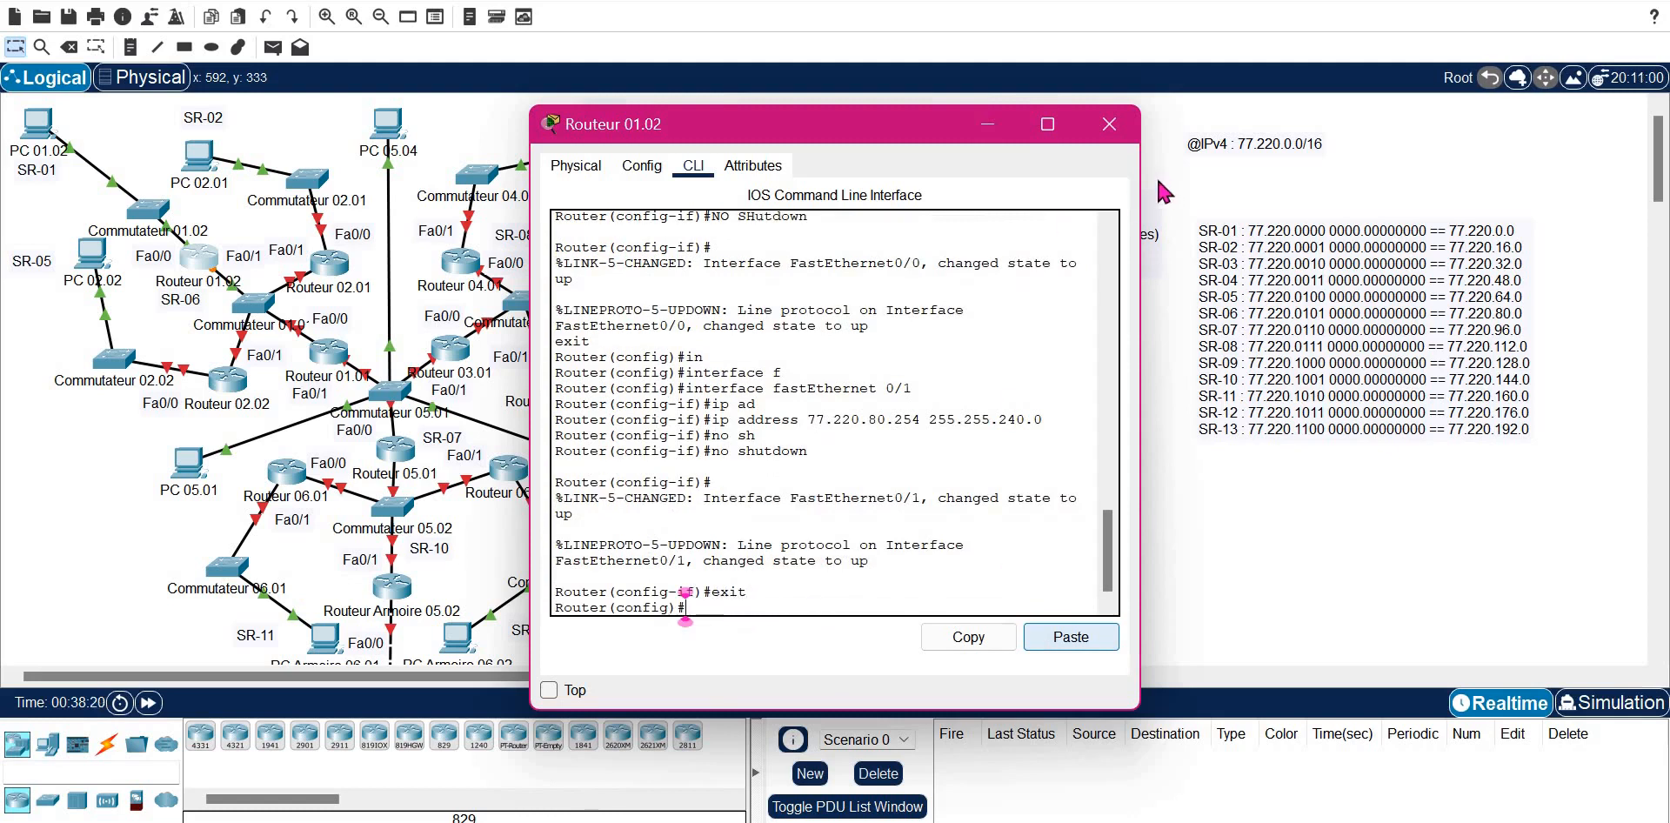
- Close Routeur 01.02, open the command line of Routeur 02.01 and enter its global configuration mode
click(1109, 126)
click(333, 280)
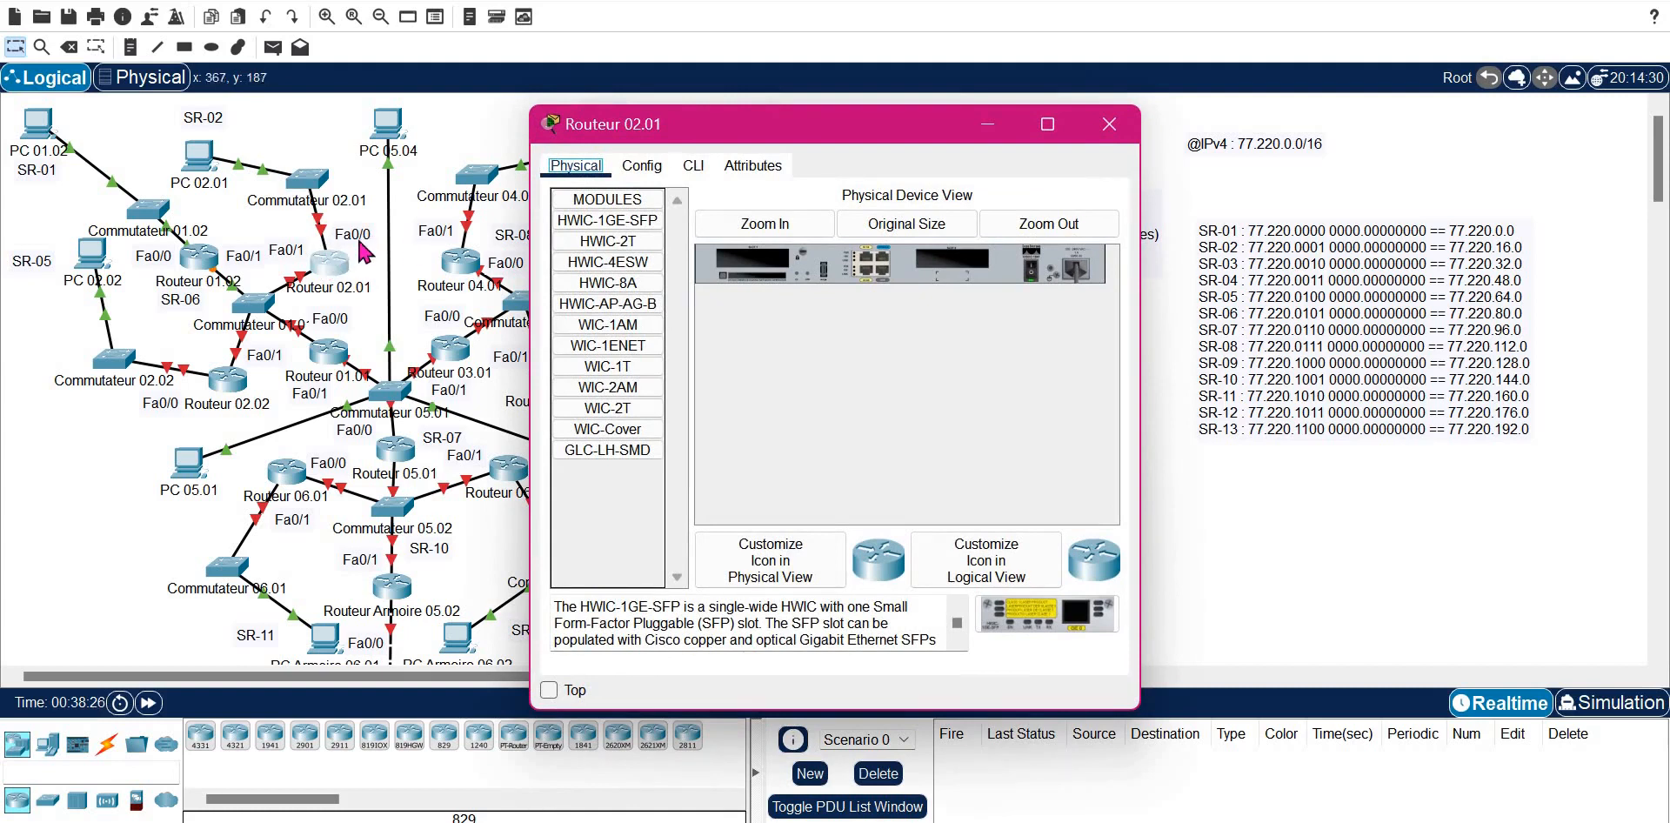
click(694, 169)
key(Return)
text(en)
key(Tab)
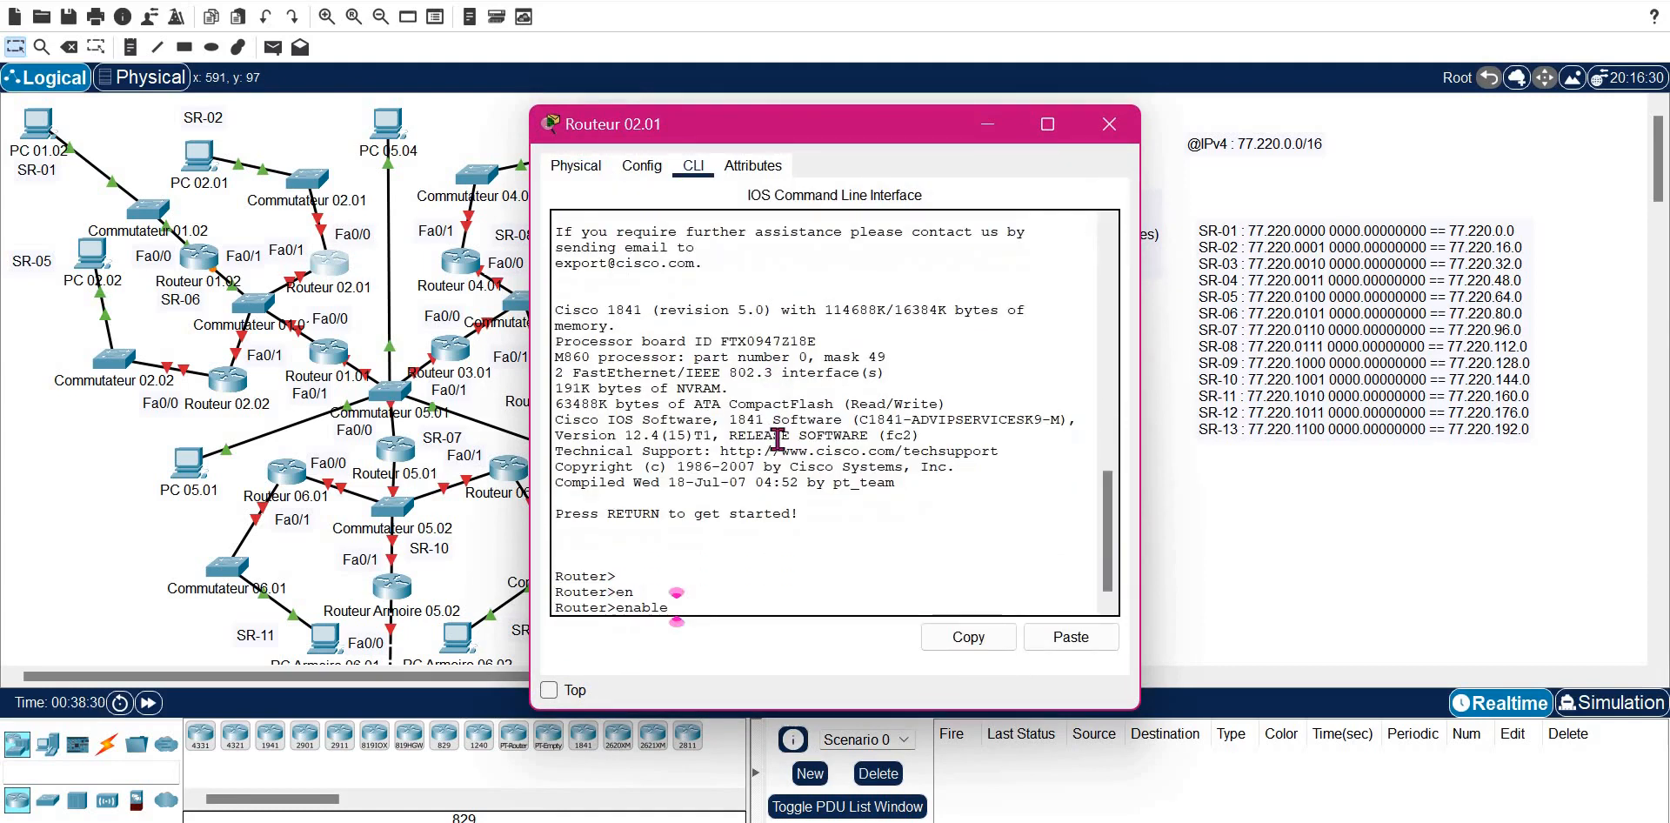
key(Return)
text(conf)
key(Tab)
text(t)
key(Tab)
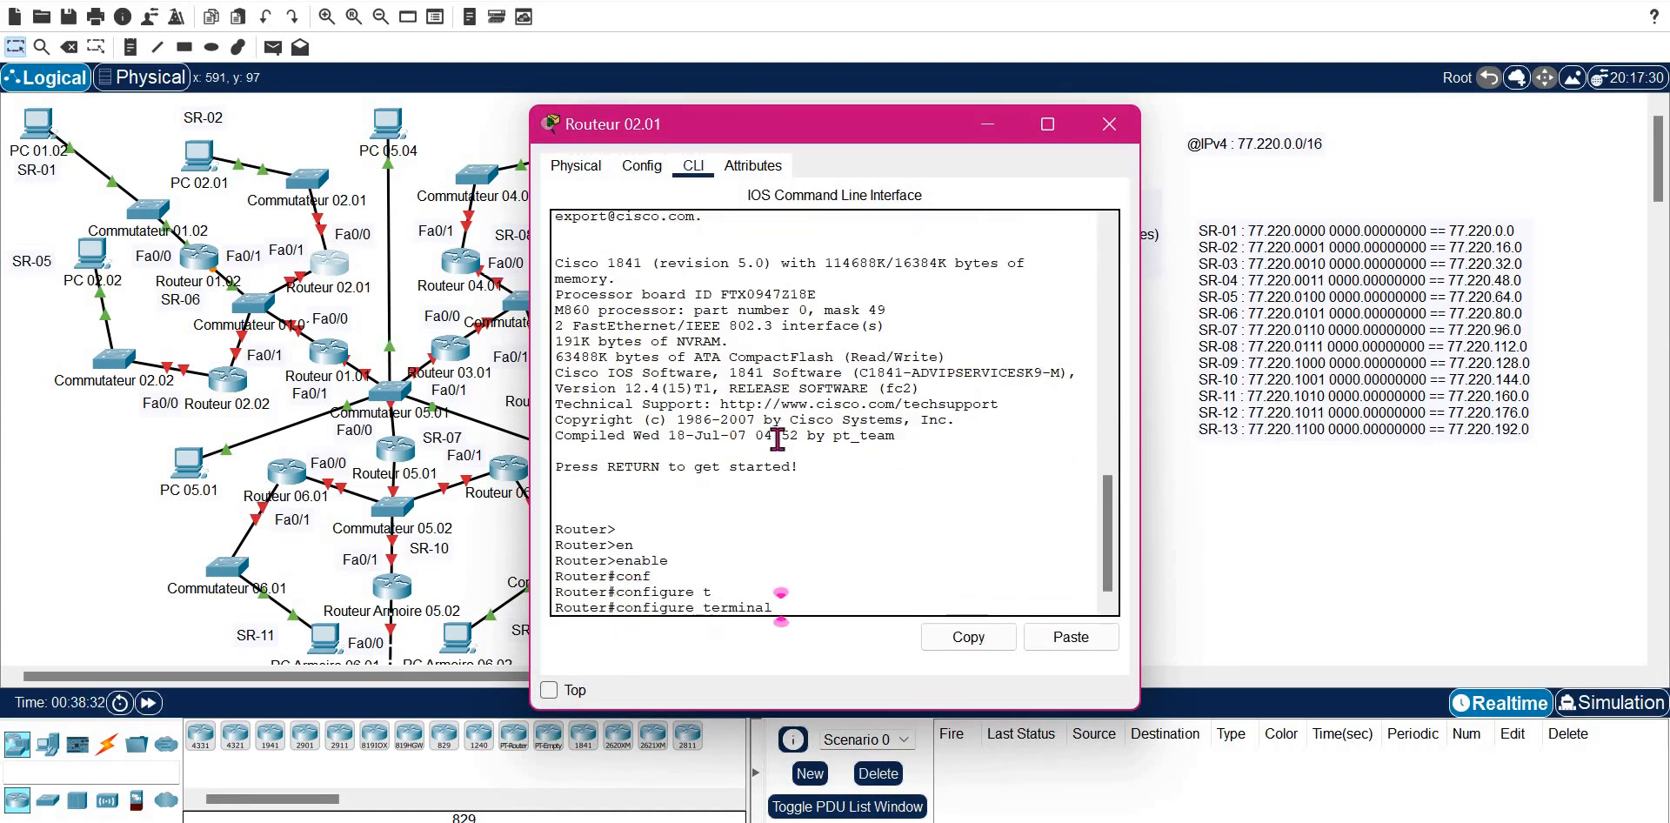
key(Return)
- Enter the configuration of interface fastEthernet 0/0 on Routeur 02.01
text(in)
key(Tab)
text(f)
key(Tab)
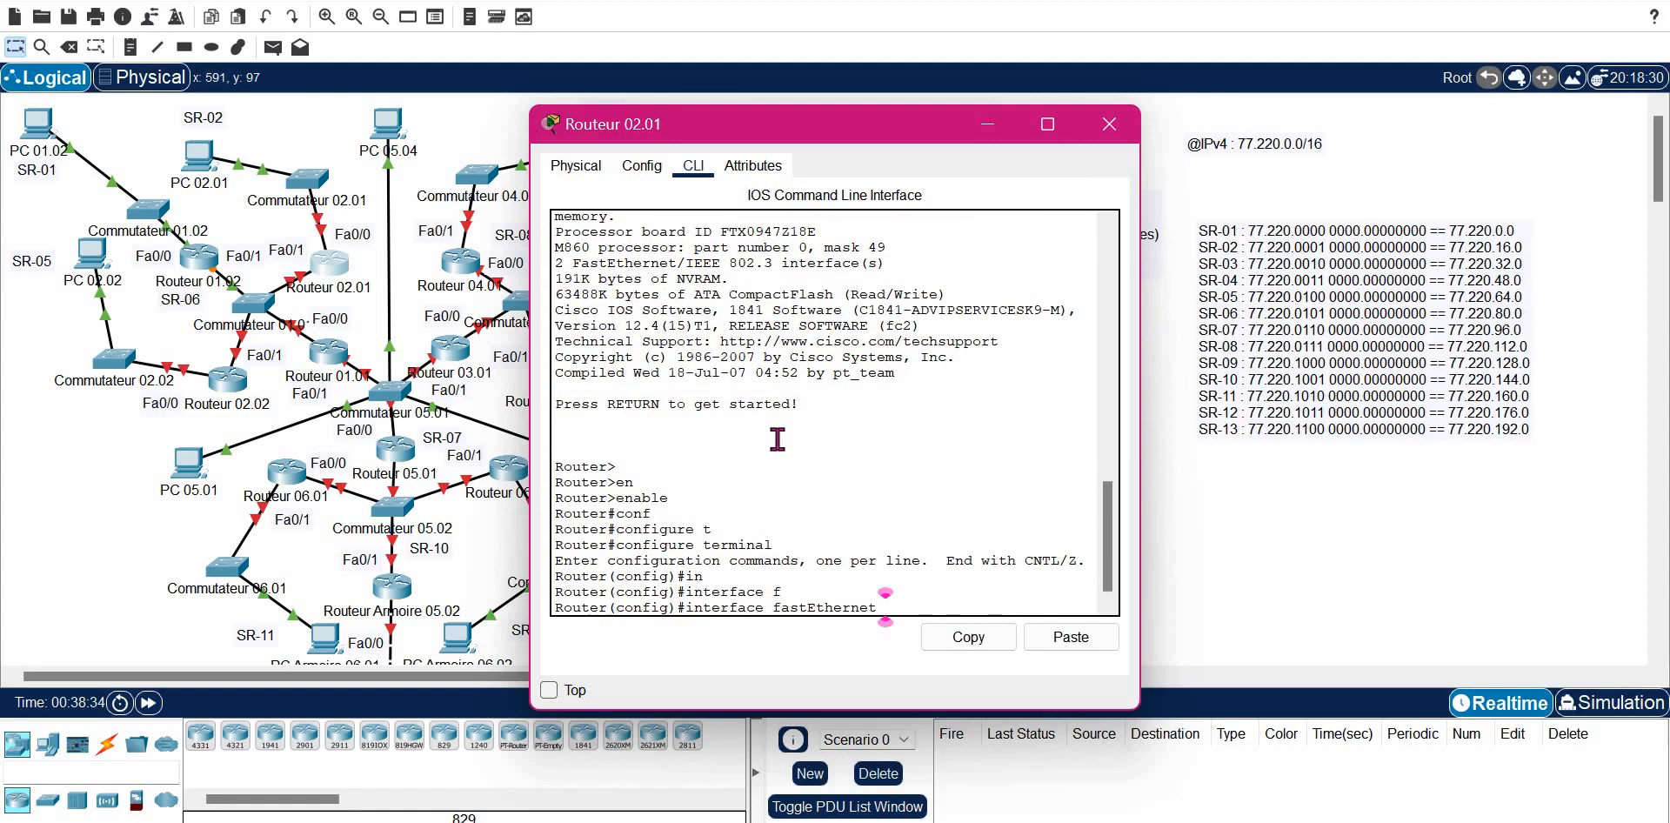
text(0/0)
key(Return)
- Assign IP address 77.220.16.254 with mask 255.255.240.0 to Routeur 02.01's fastEthernet 0/0 interface
text(ip ad)
key(Tab)
text(77.220.)
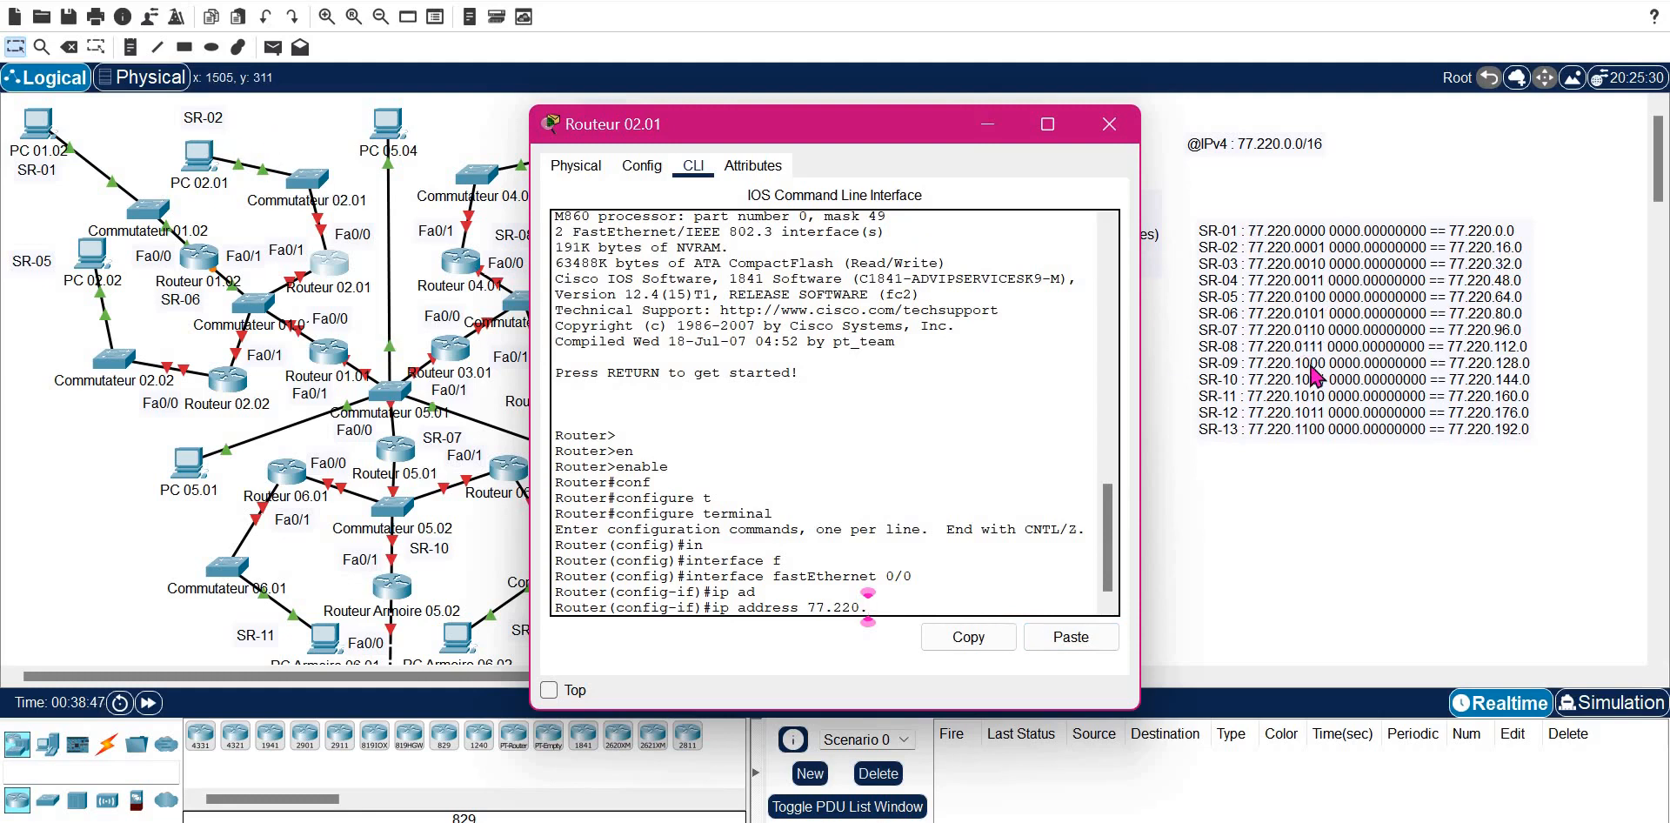
text(16.254 255.255.)
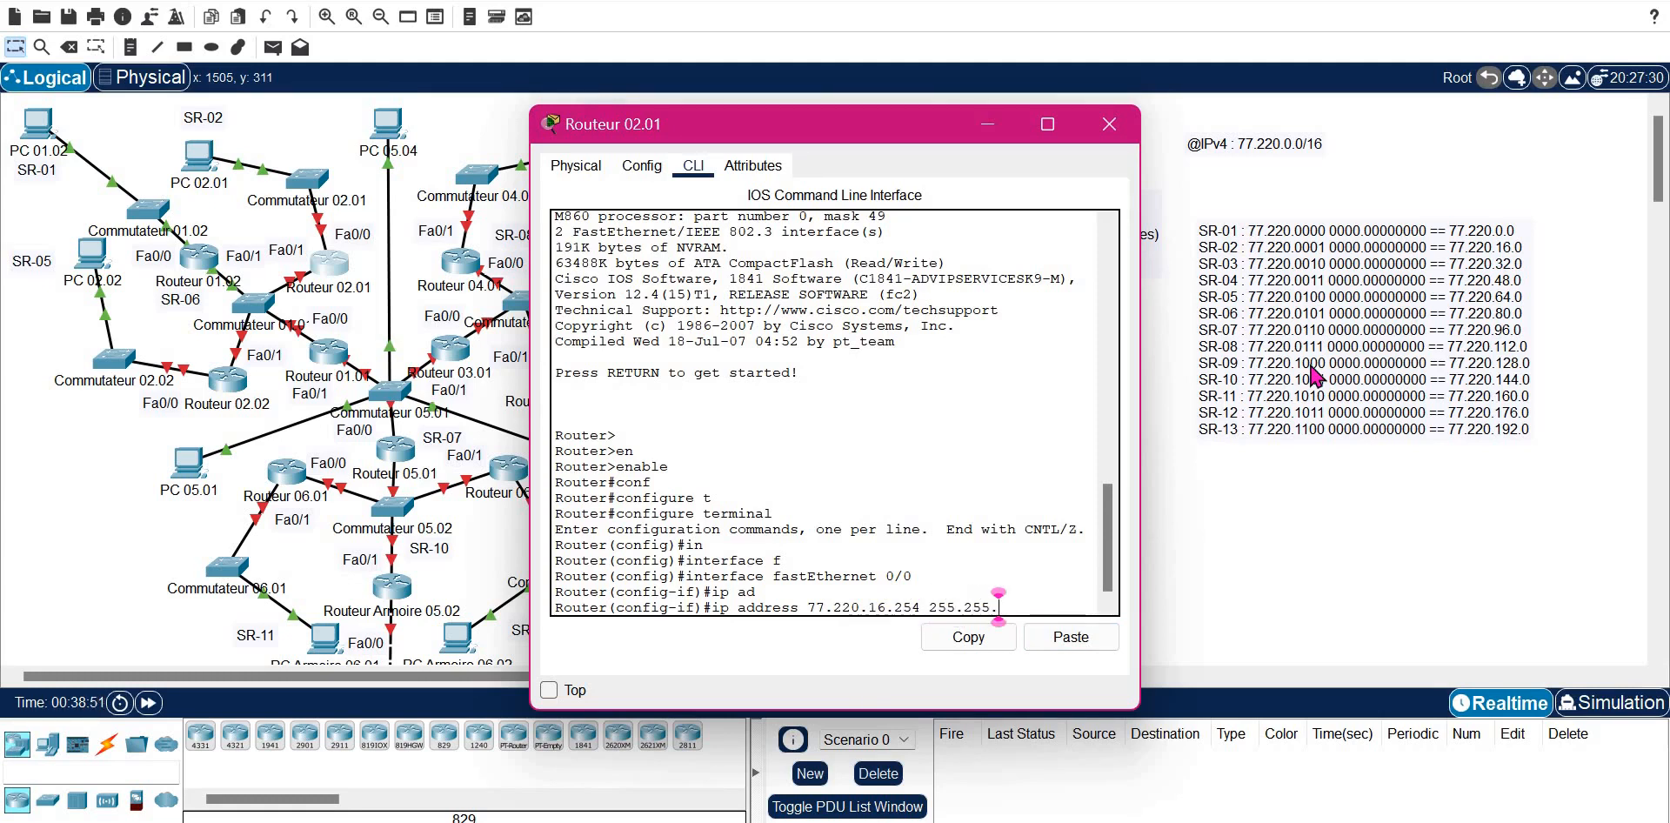
text(240.0)
key(Return)
- Enable Routeur 02.01's fastEthernet 0/0 with no shutdown and exit the interface configuration
text(NO SH)
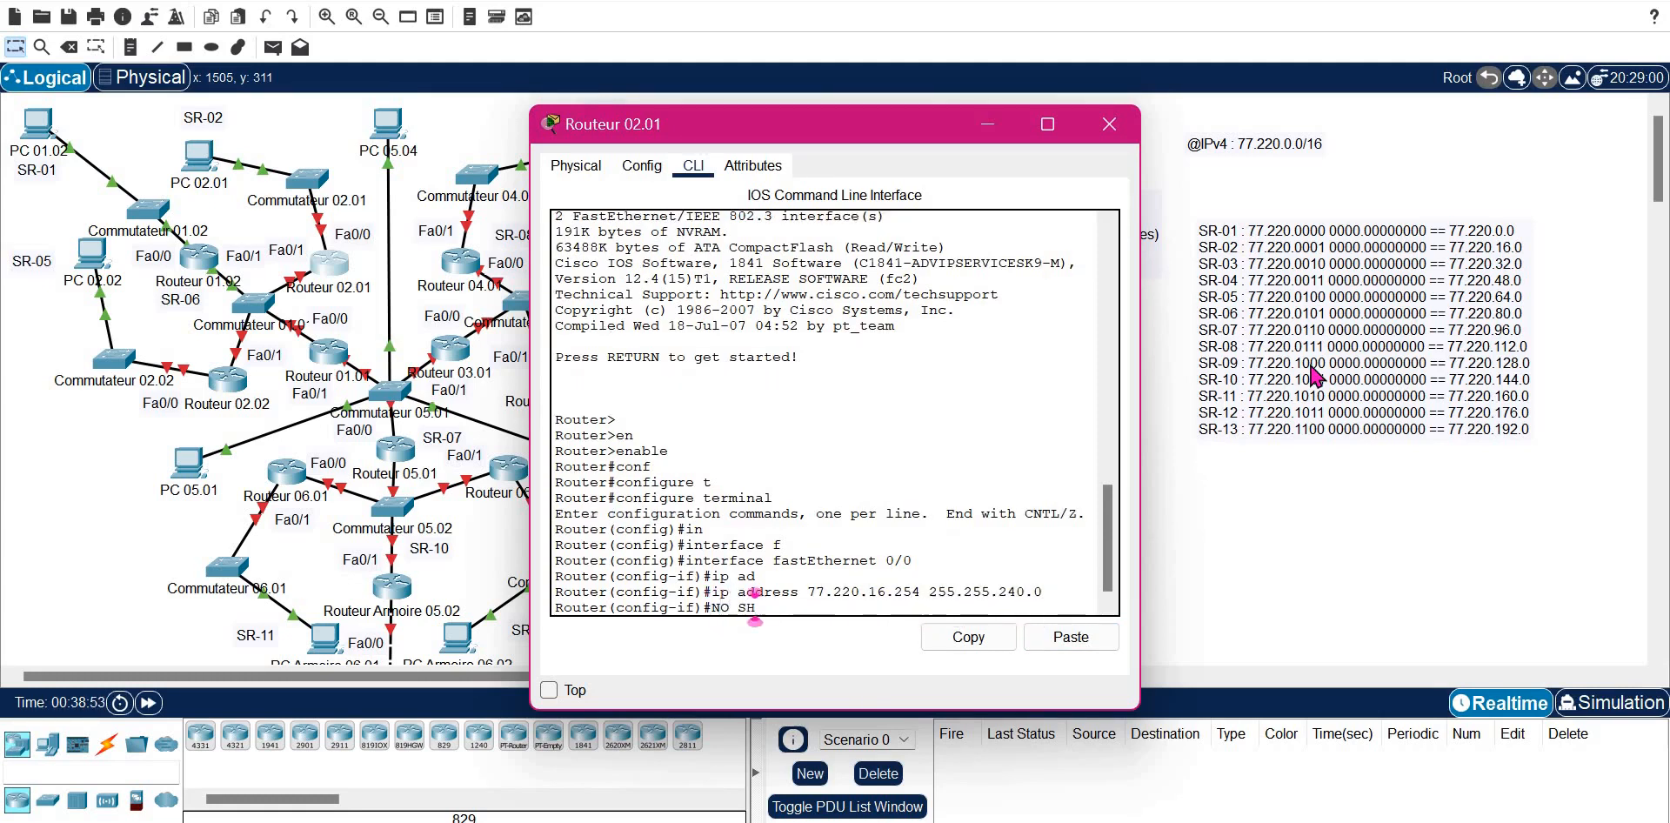
key(Tab)
key(Return)
text(EXIT)
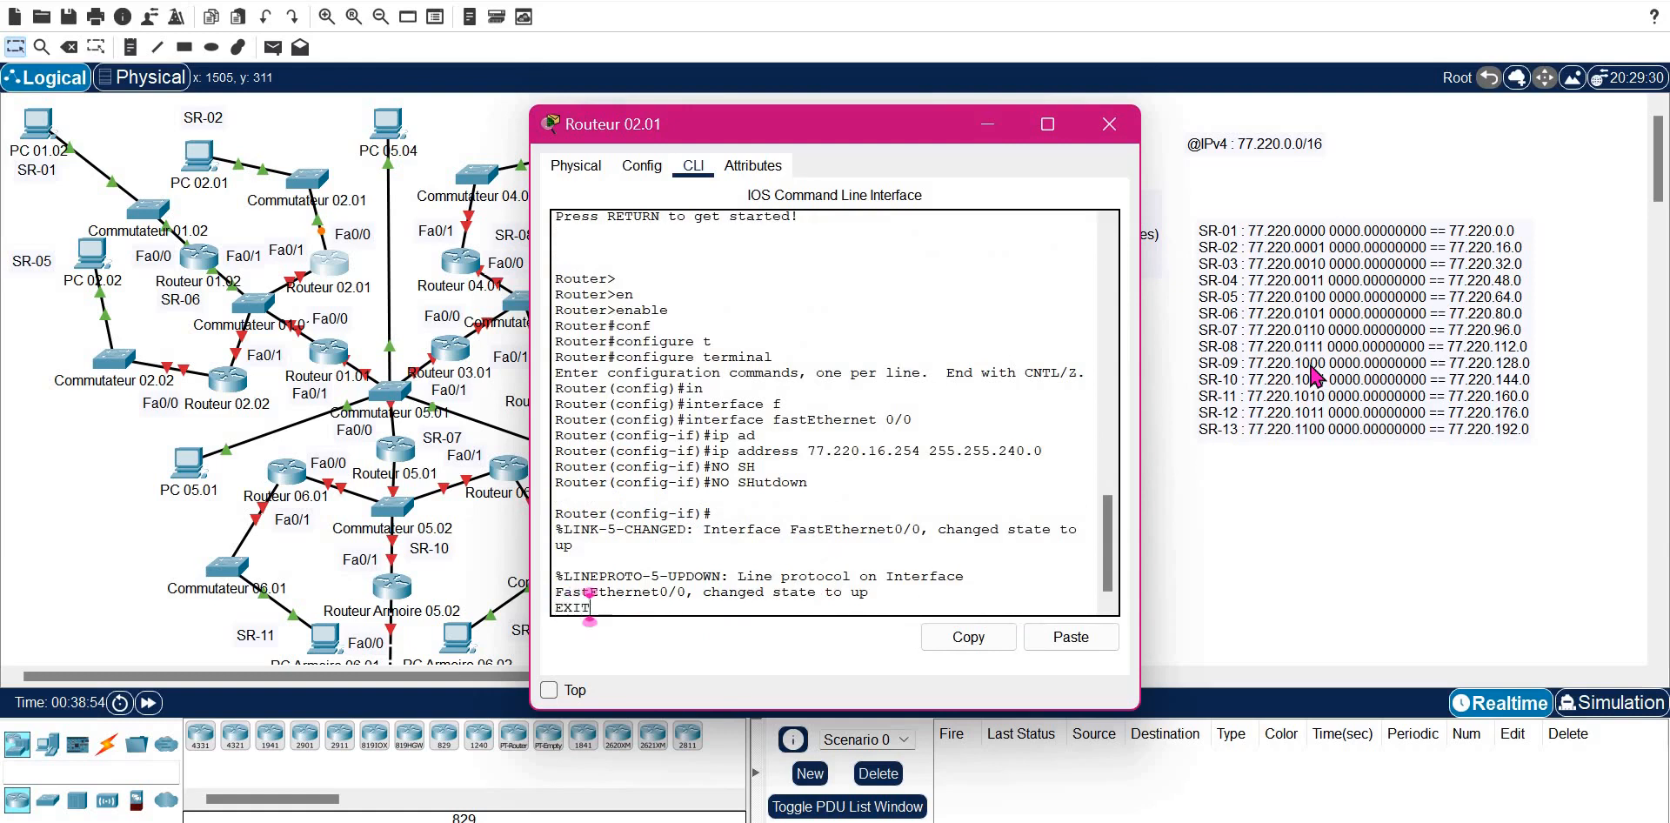
key(Return)
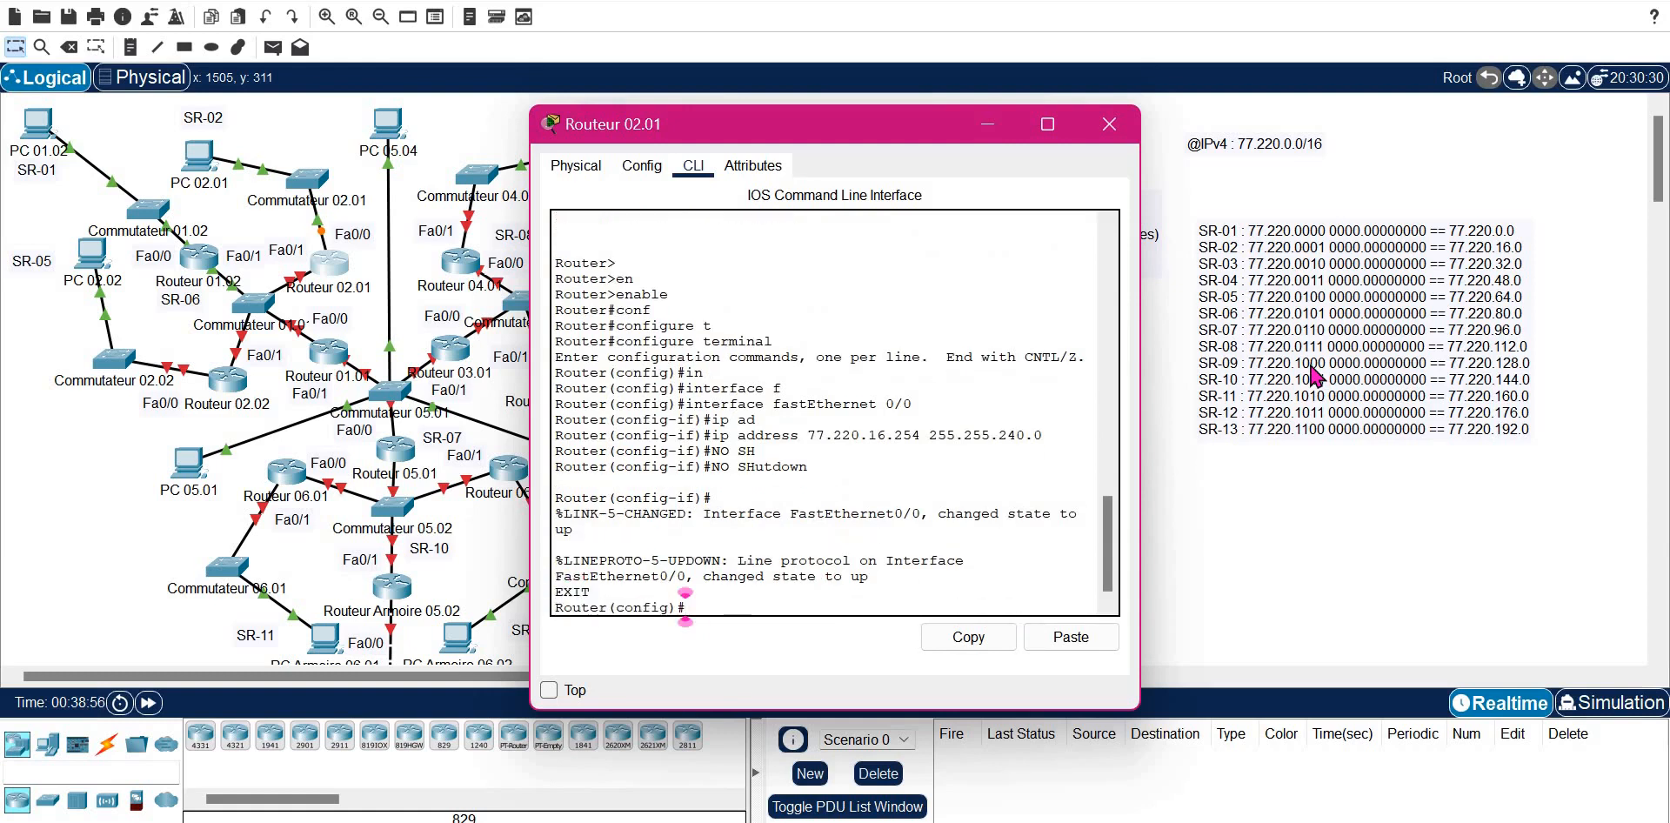
- Enter the configuration of interface fastEthernet 0/1 on Routeur 02.01
text(IN)
key(Tab)
text(F)
key(Tab)
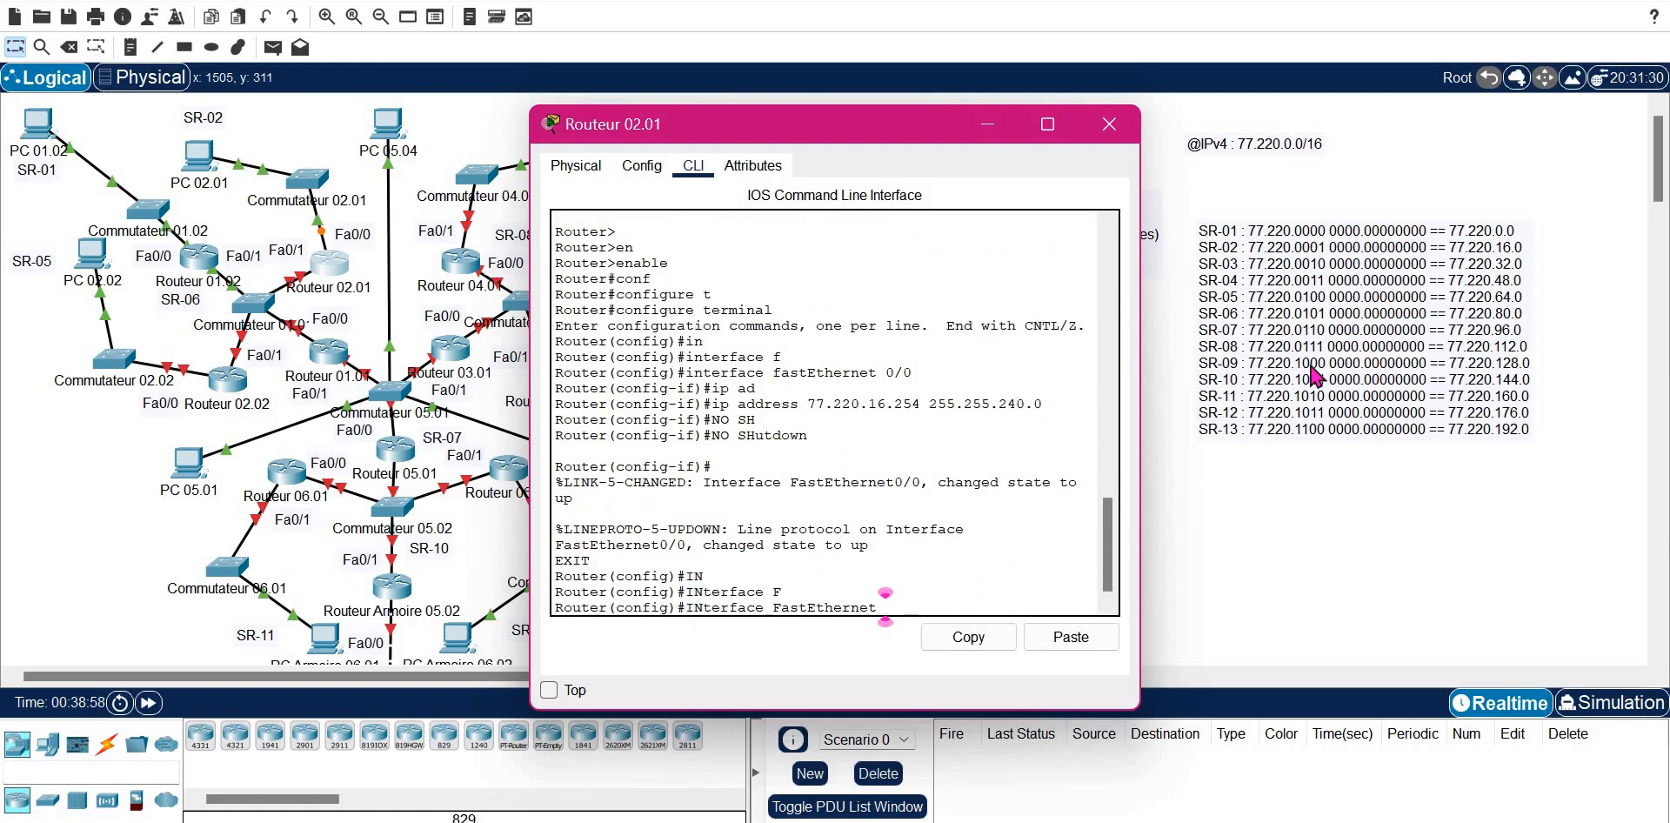
text(0/1)
key(Return)
- Assign IP address 77.220.80.254 with mask 255.255.240.0 to Routeur 02.01's fastEthernet 0/1 interface
text(ip ad)
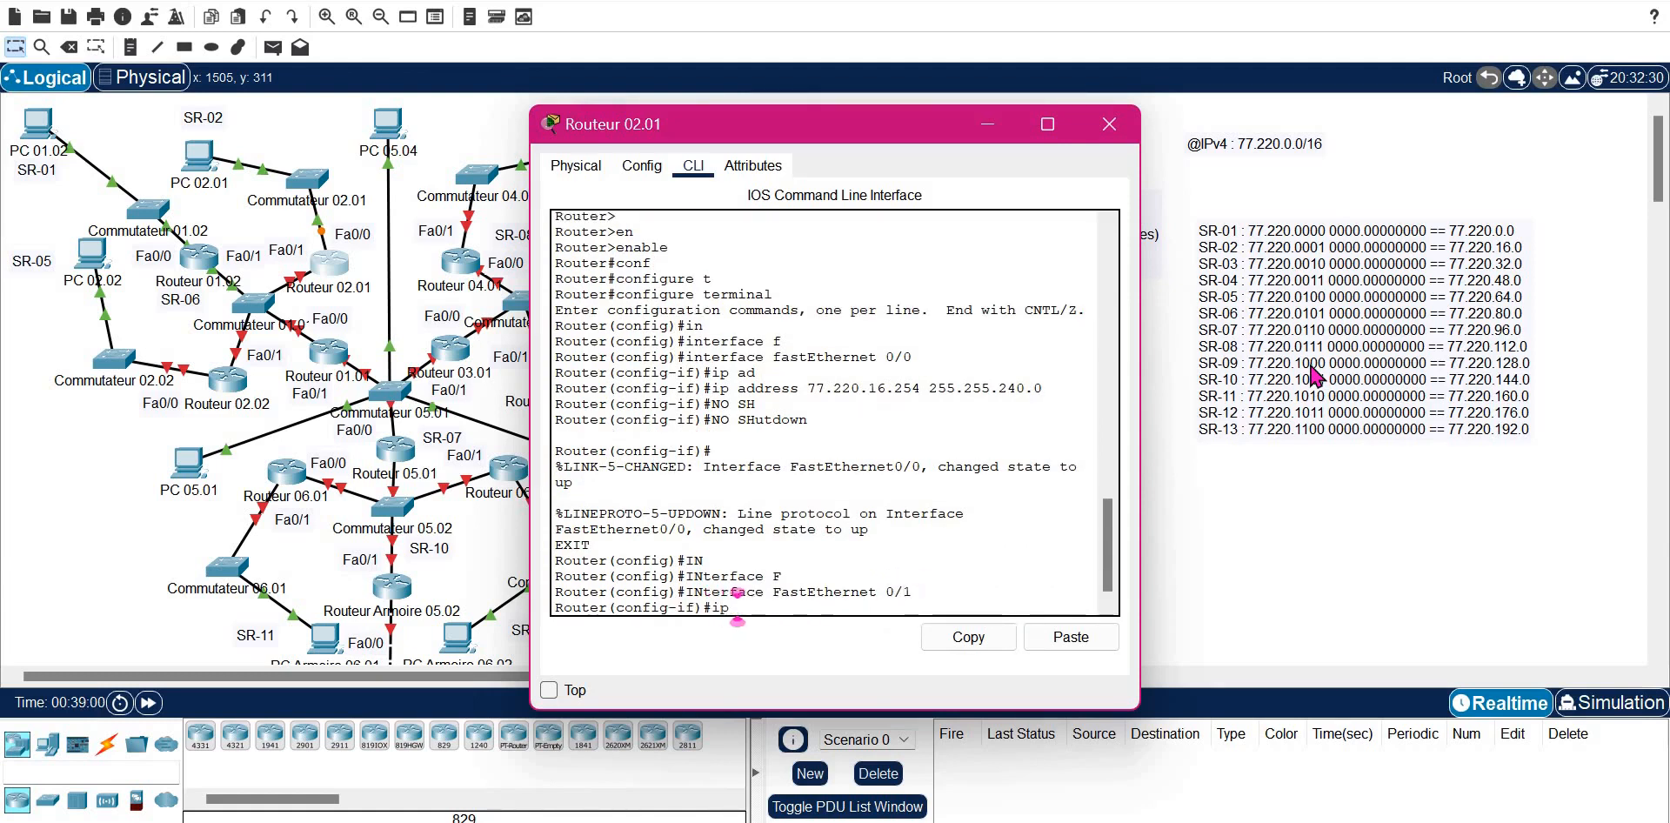
key(Tab)
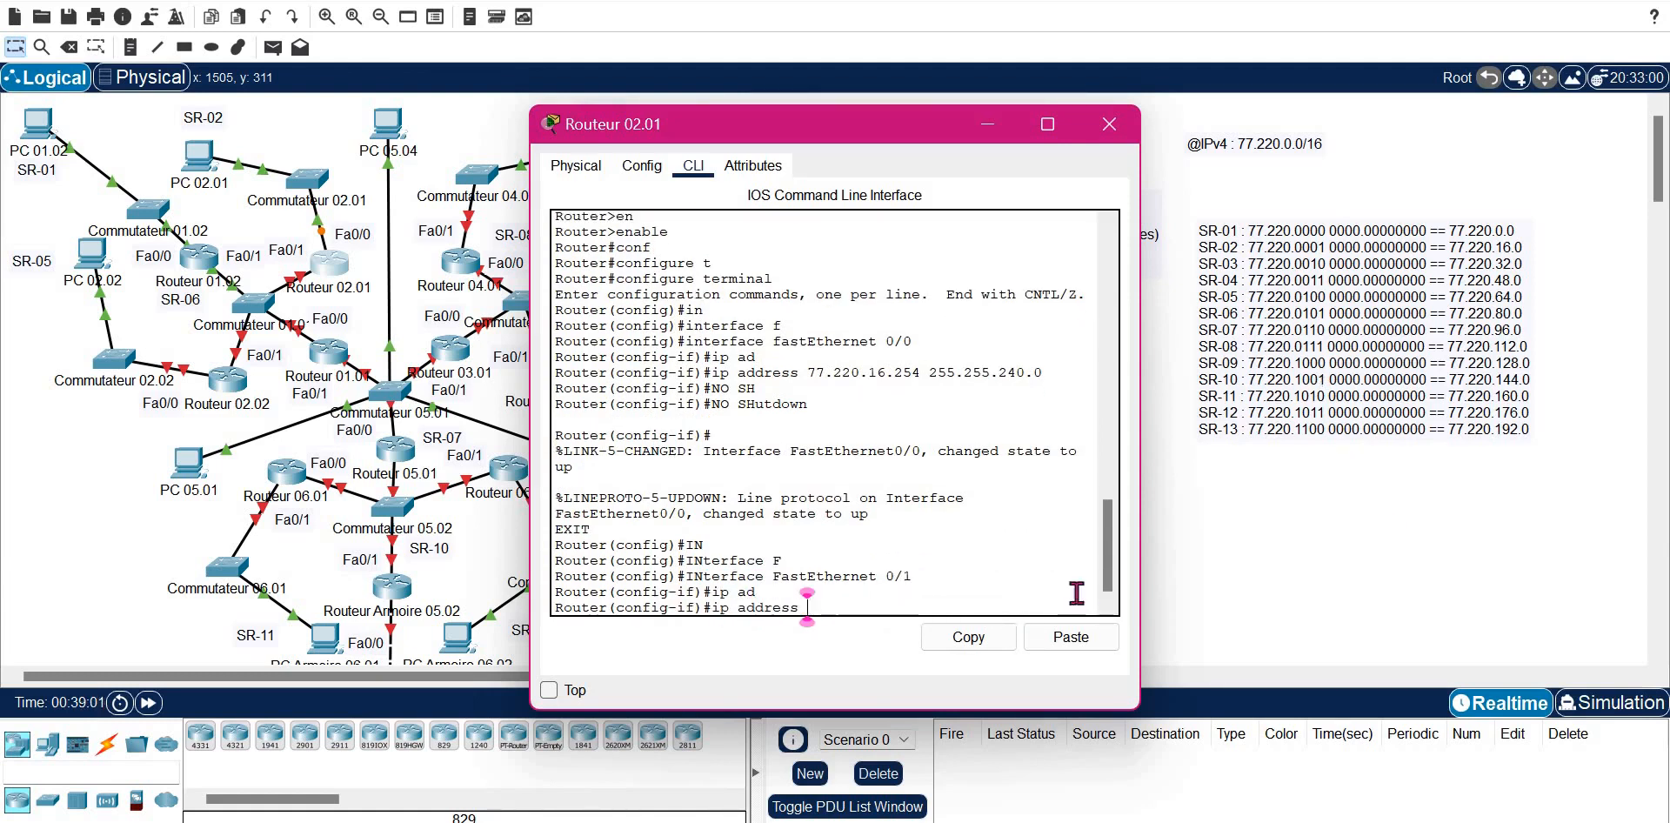
click(1079, 643)
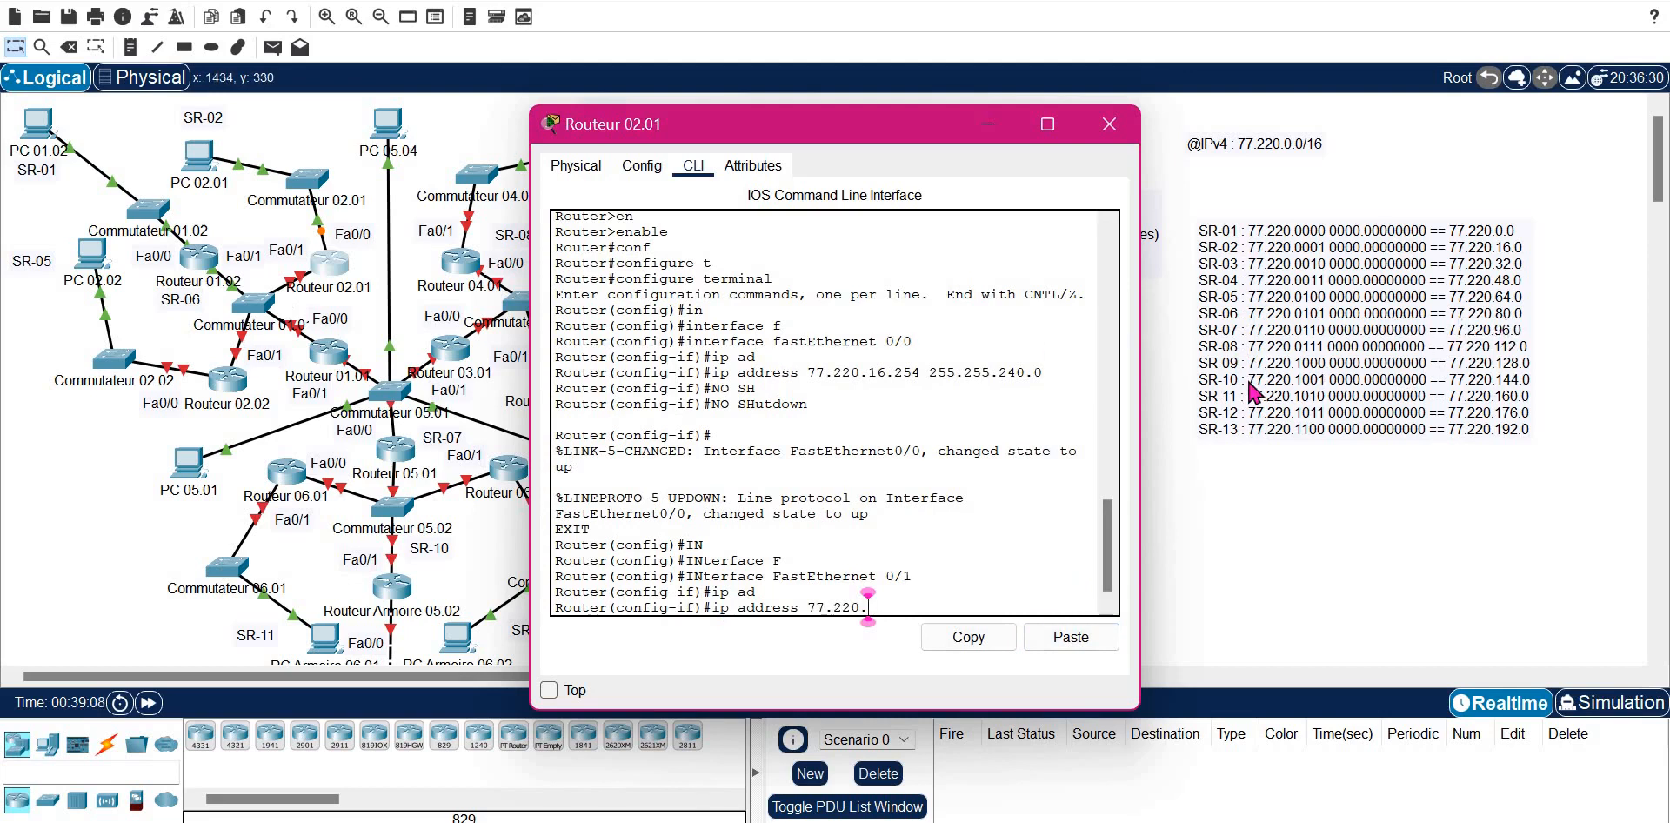
text(80.2)
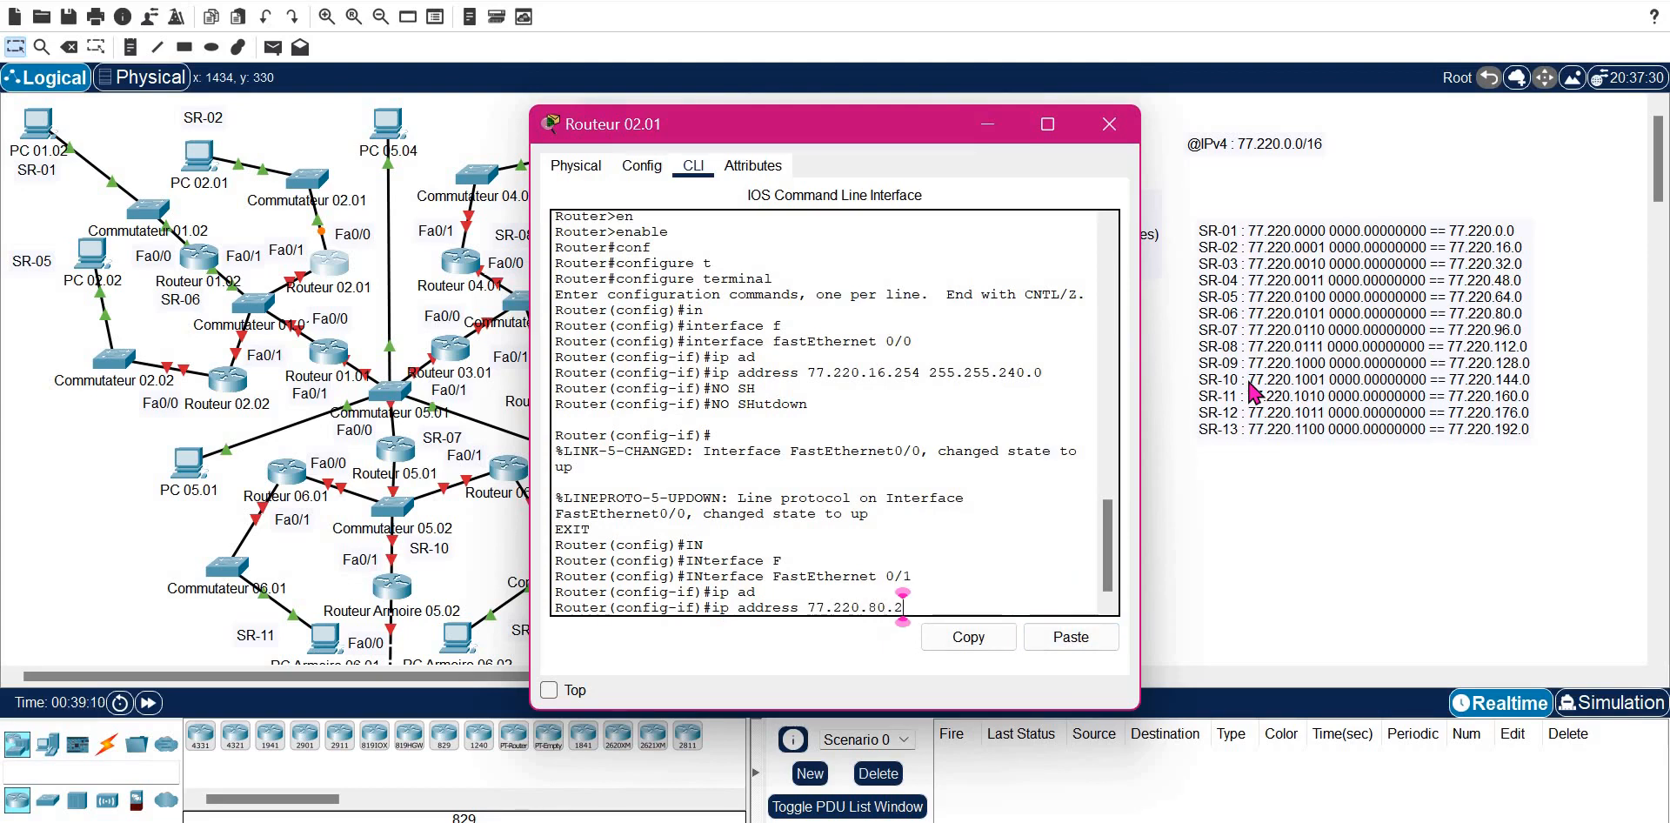
text(54 255.255.2)
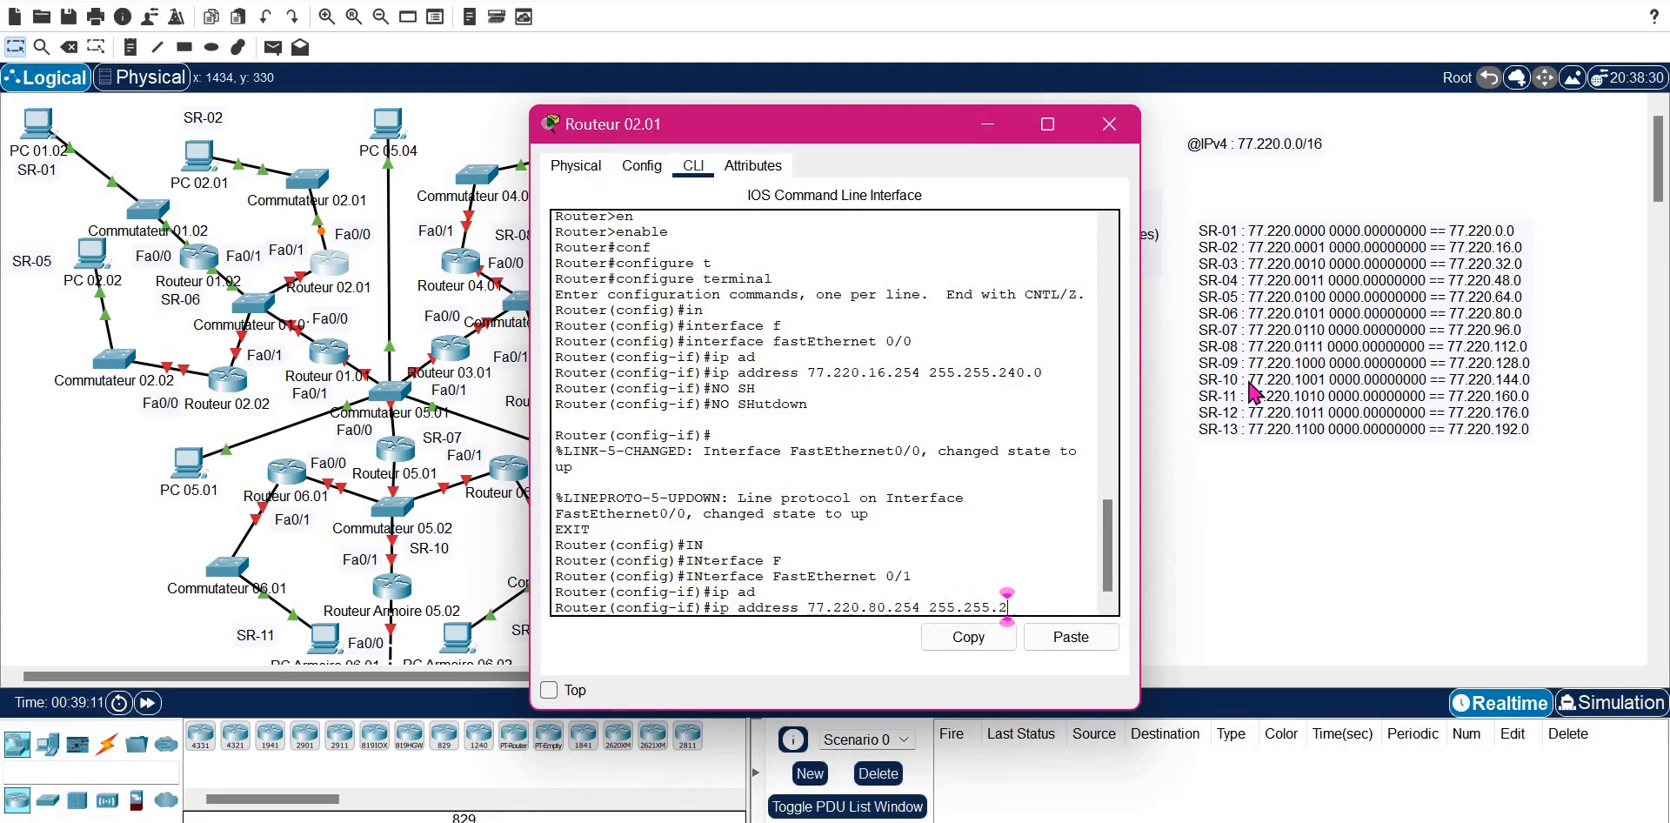
text(40.0)
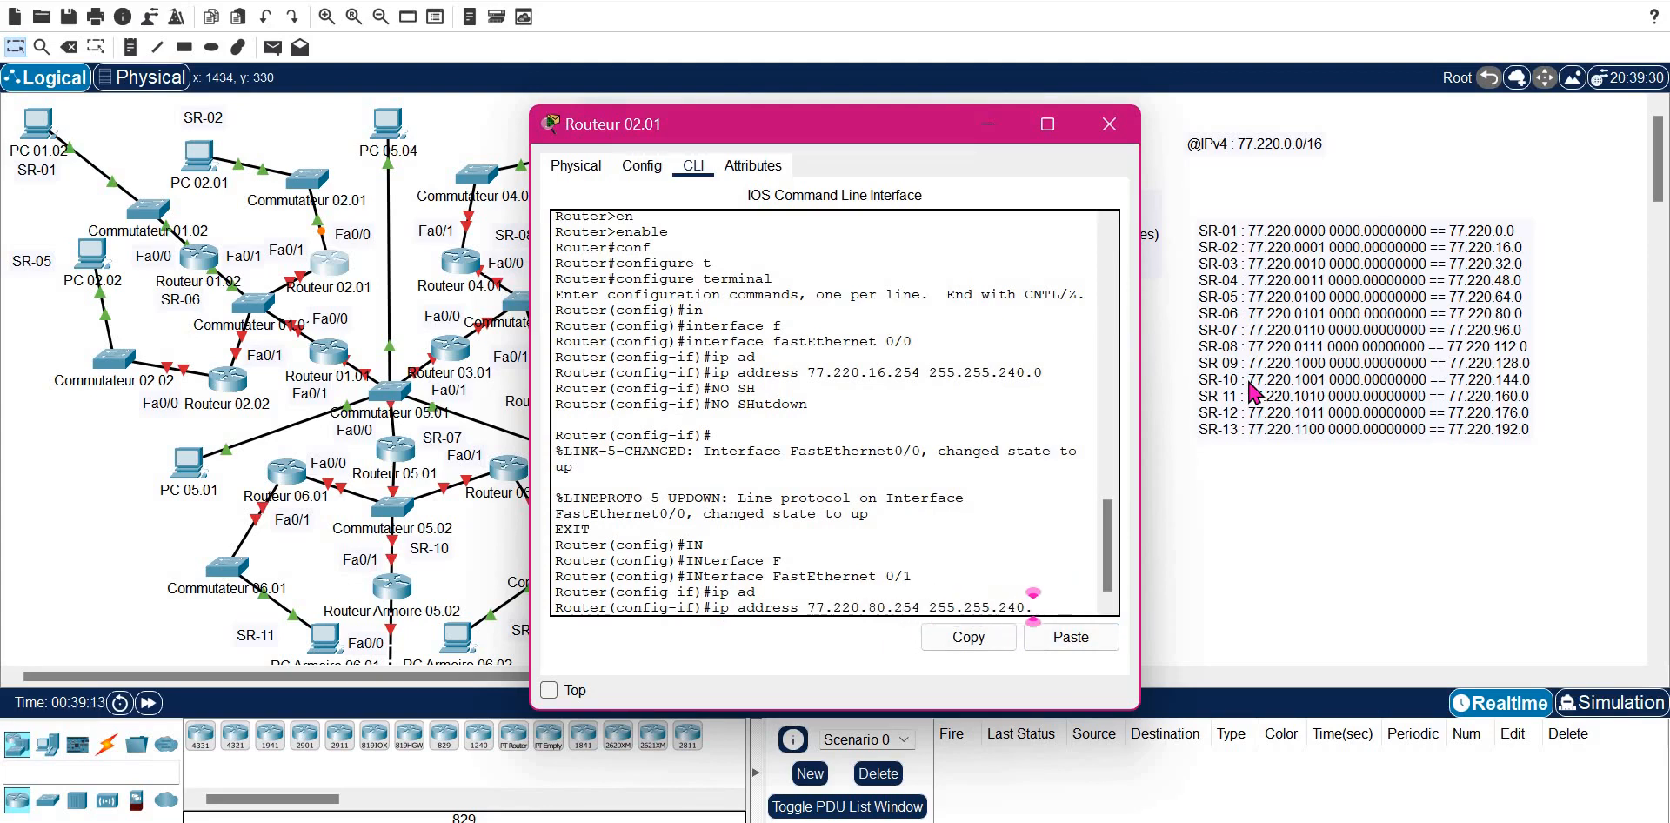
key(Return)
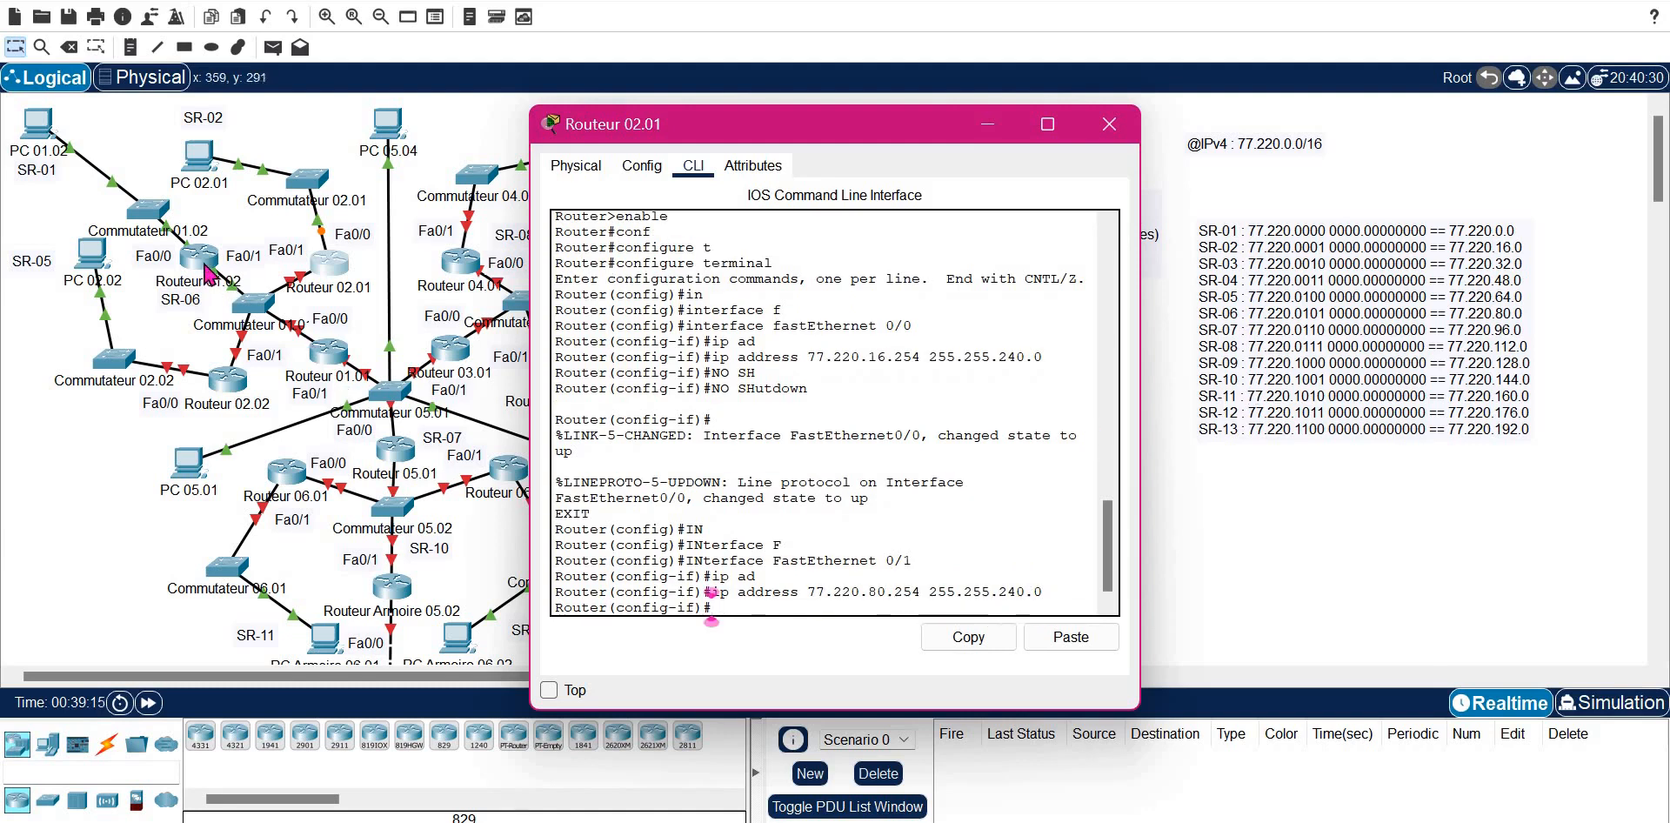
- Check the routers' interface addresses and change Routeur 02.01's fastEthernet 0/1 address to 77.220.80.253 with mask 255.255.240.0
click(155, 333)
mouse_move(214, 271)
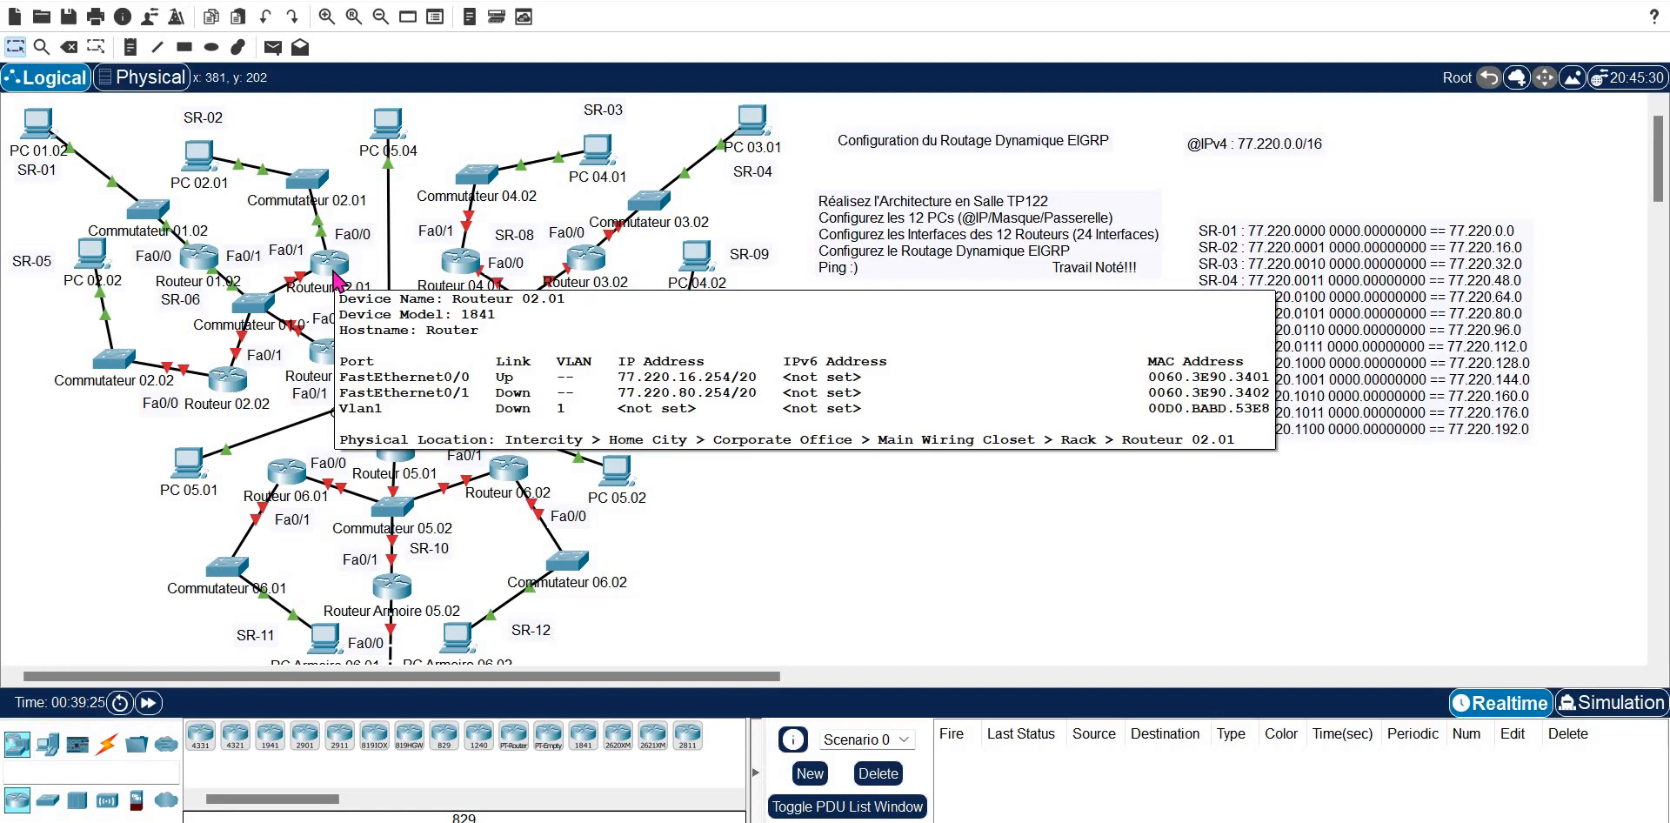
click(338, 280)
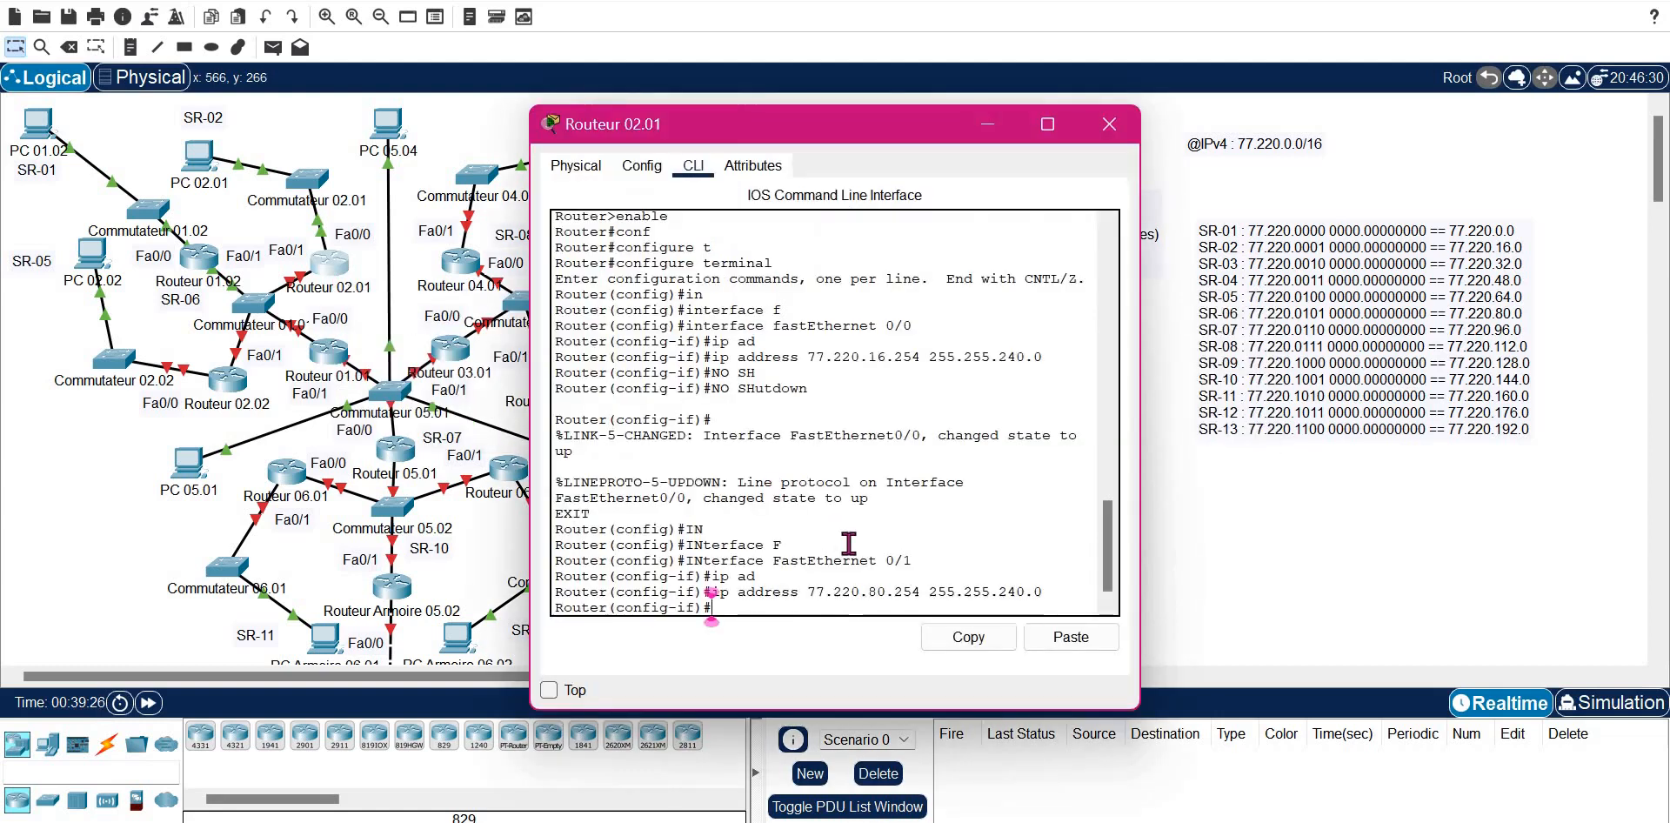
key(Up)
key(Left)
key(Left)
key(Left)
key(Left)
key(Left)
key(Left)
key(Left)
key(Left)
key(Left)
key(Left)
key(Left)
key(Left)
key(Left)
key(Left)
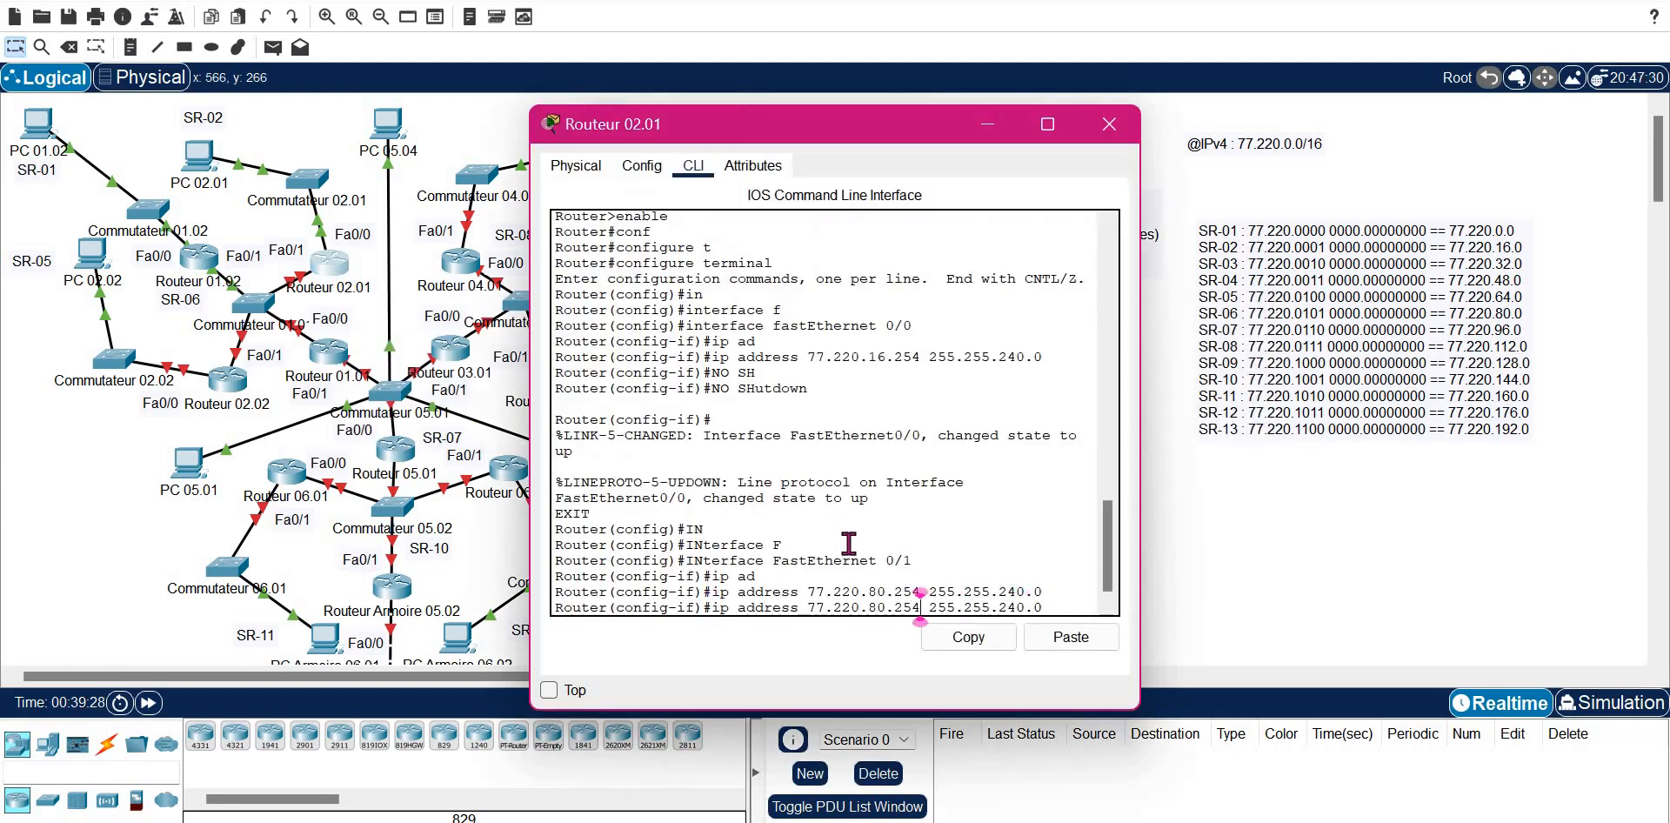
key(BackSpace)
text(3)
key(Return)
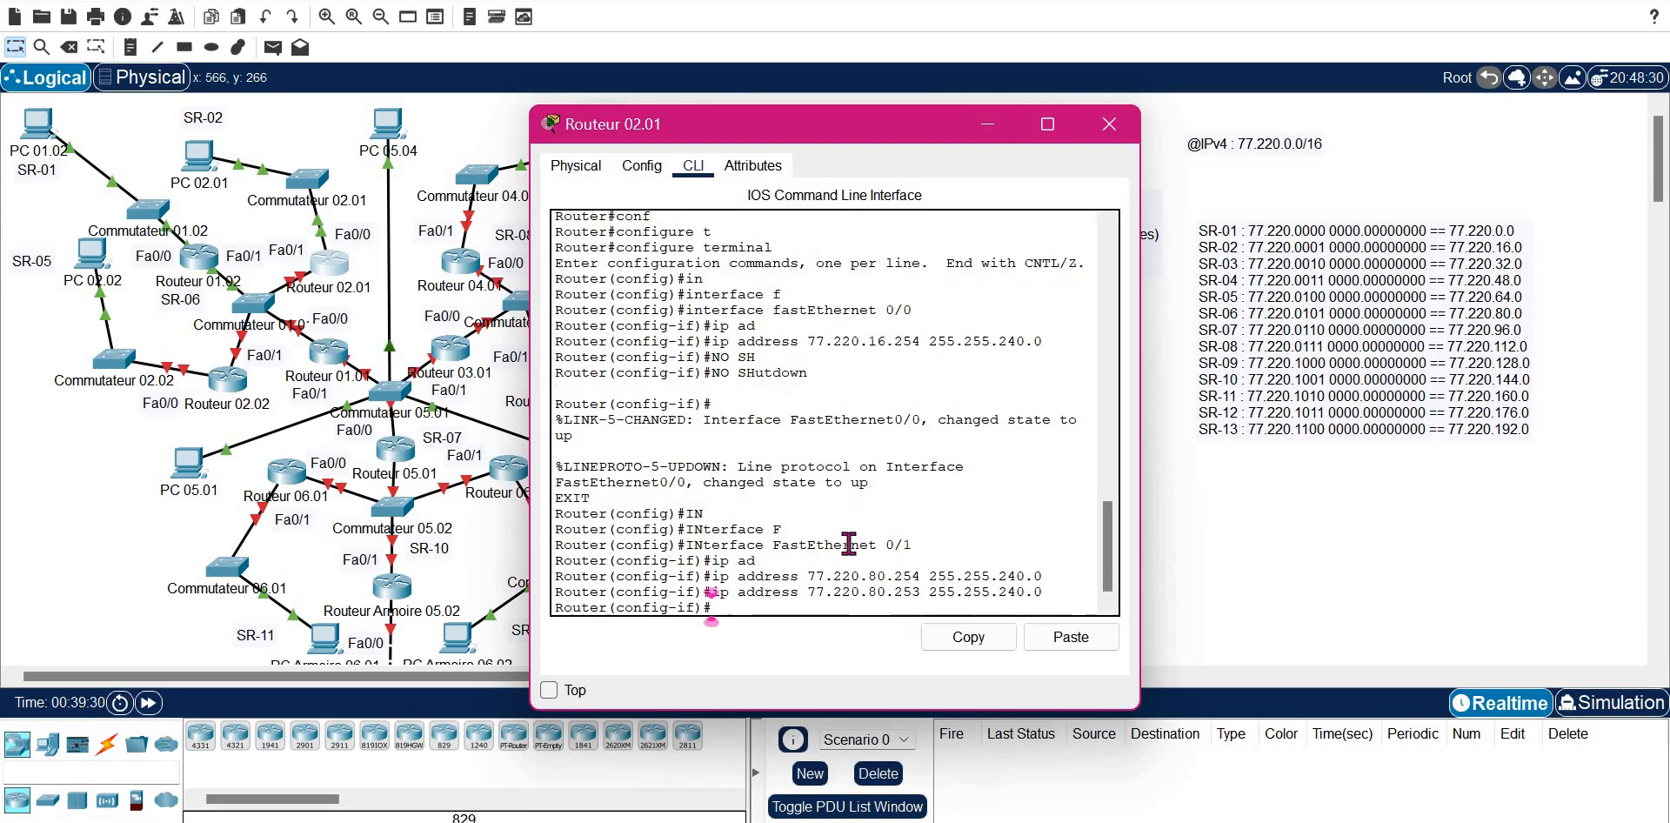
- Enable Routeur 02.01's fastEthernet 0/1 with no shutdown and exit the interface configuration
text(NO SH)
key(Tab)
key(Return)
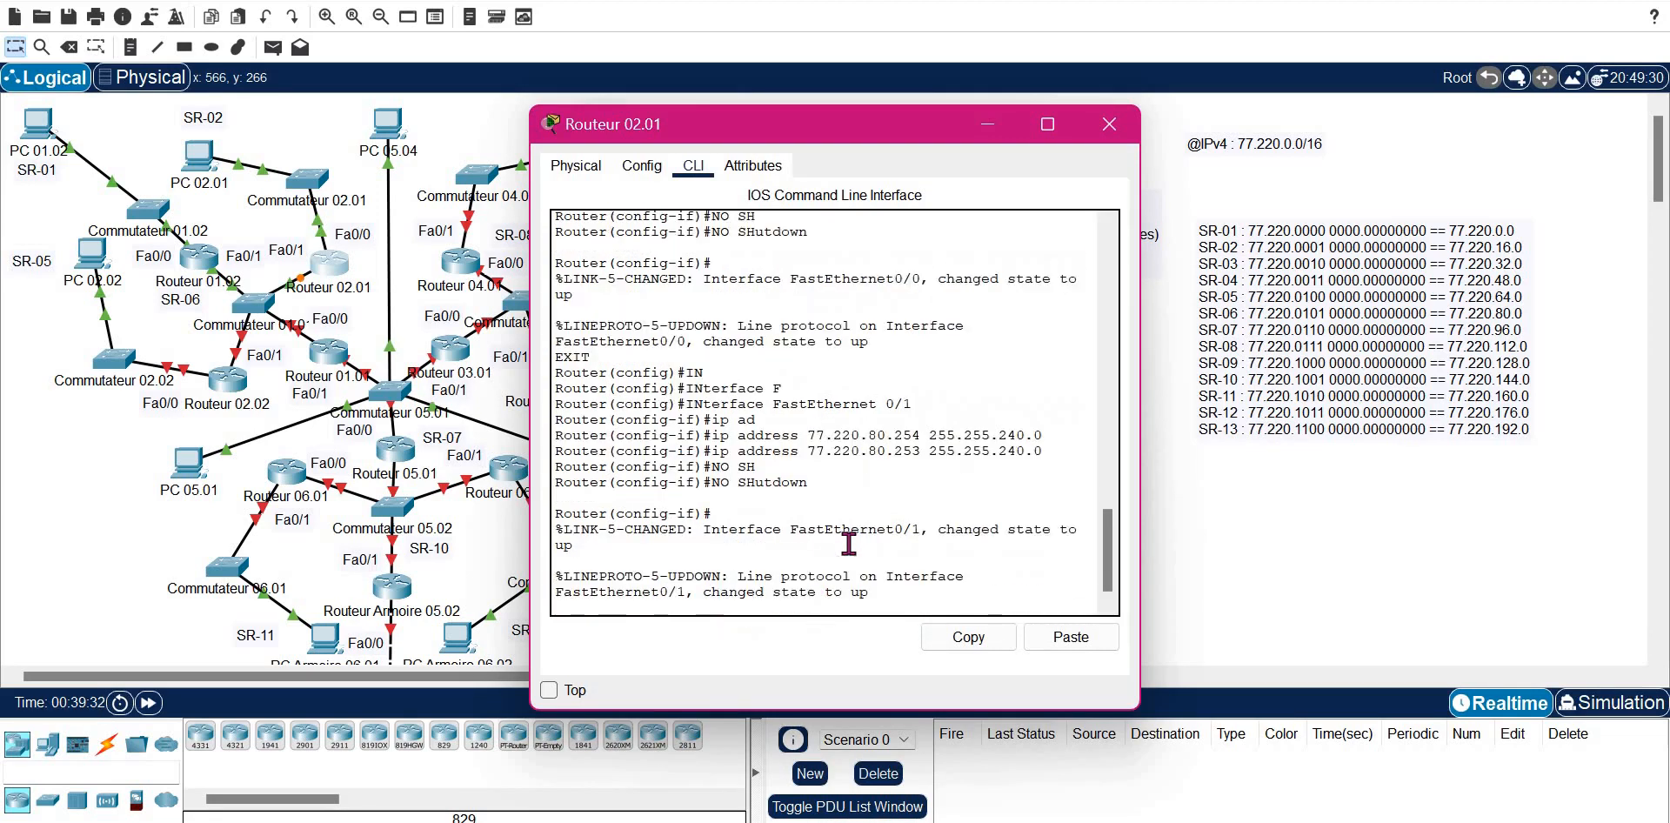
text(EXIT)
key(Return)
key(Return)
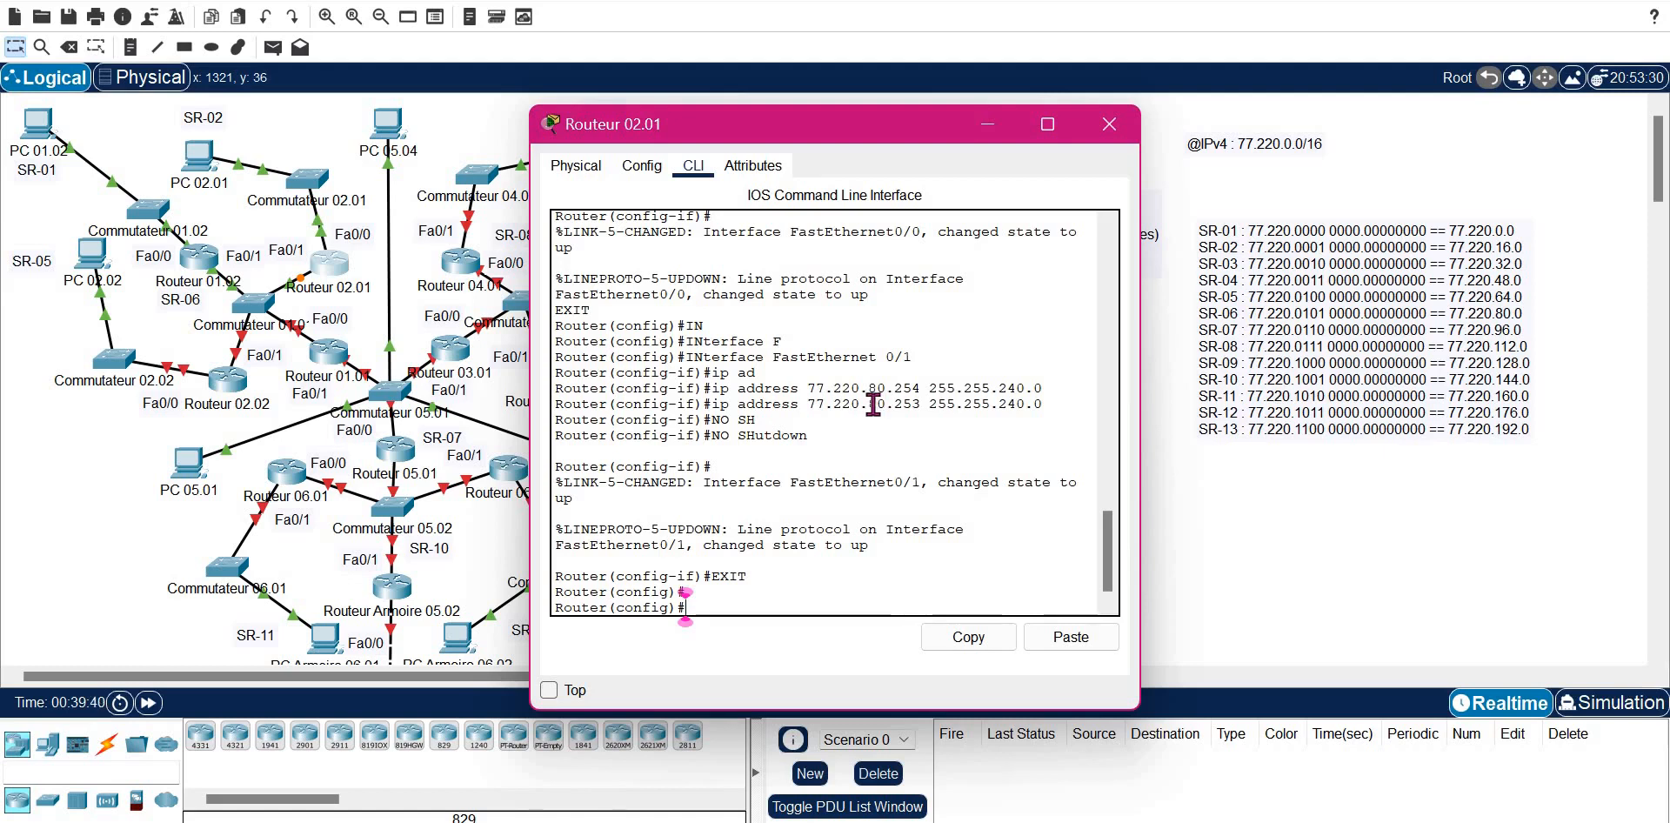
- Copy the partial command "ip address 77.220." from Routeur 02.01's command line output
triple_click(817, 406)
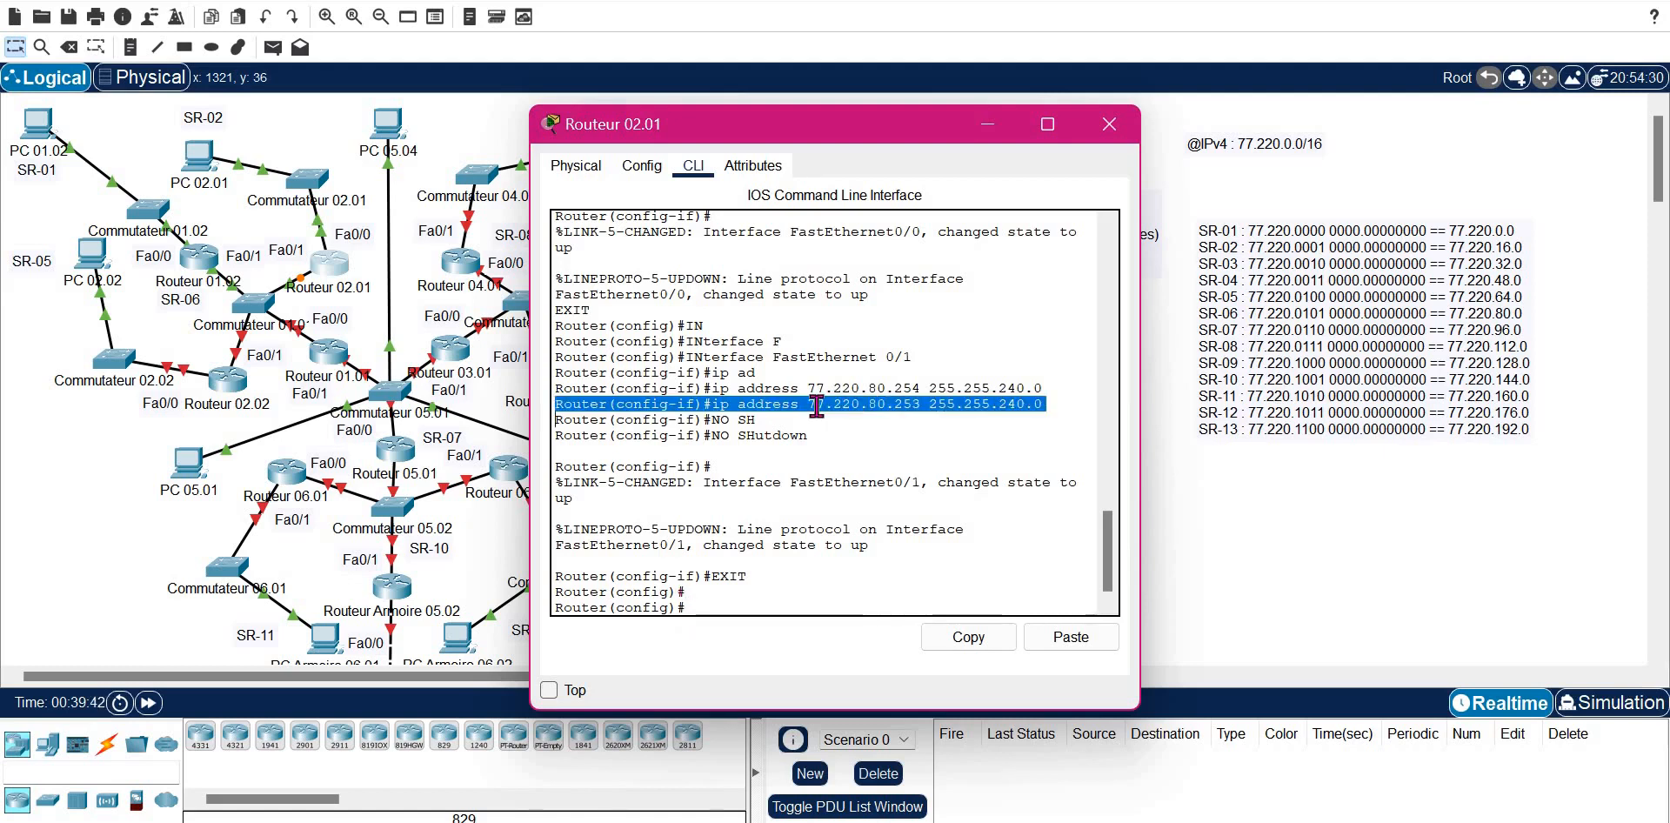
click(864, 410)
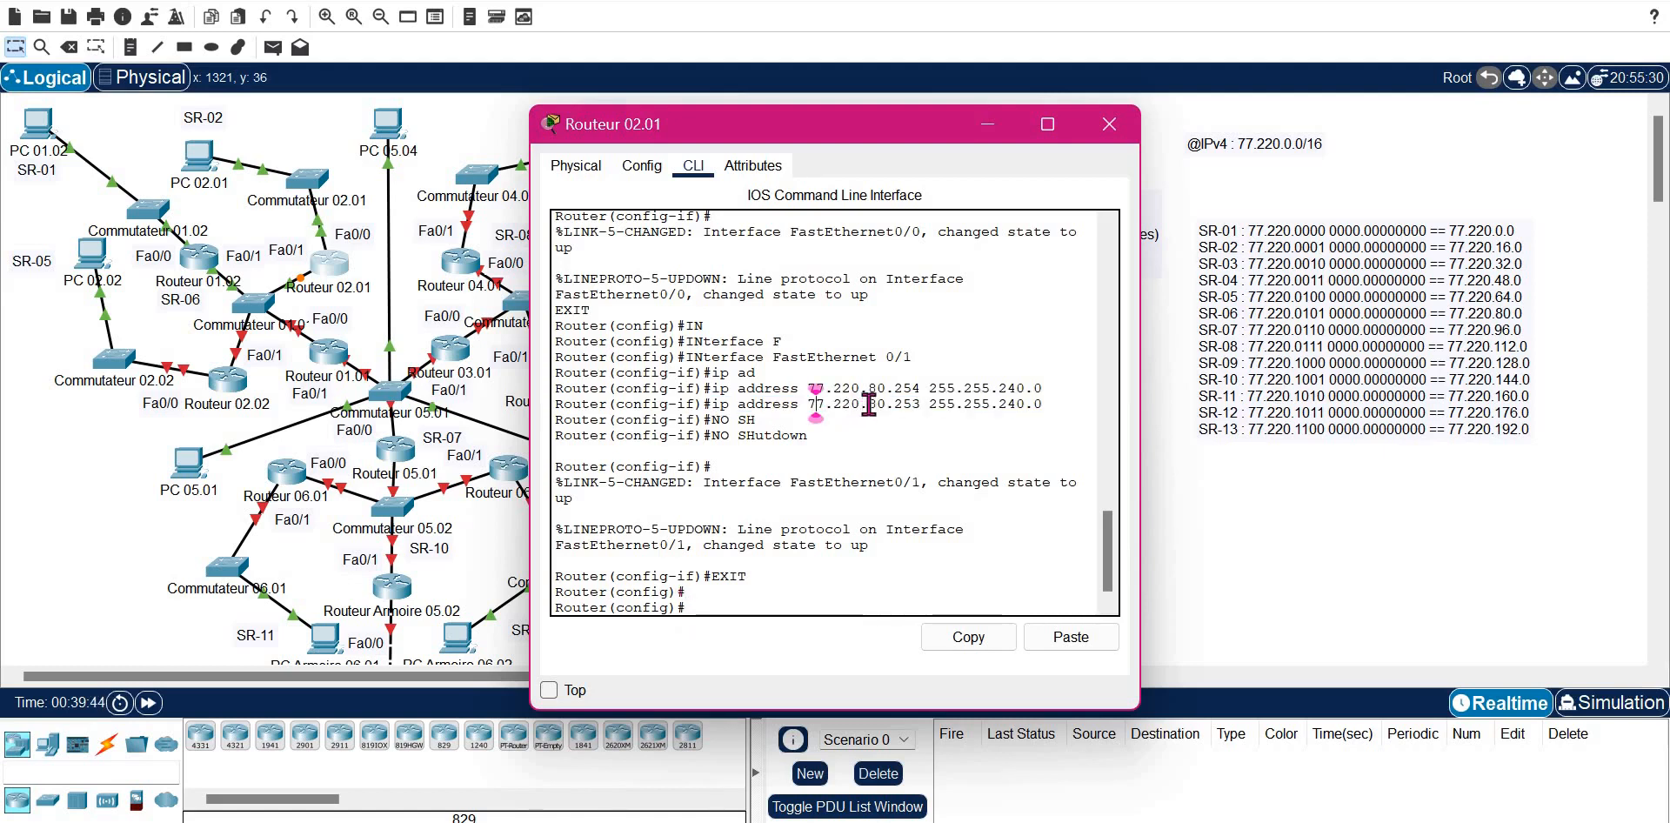
drag(868, 404, 720, 405)
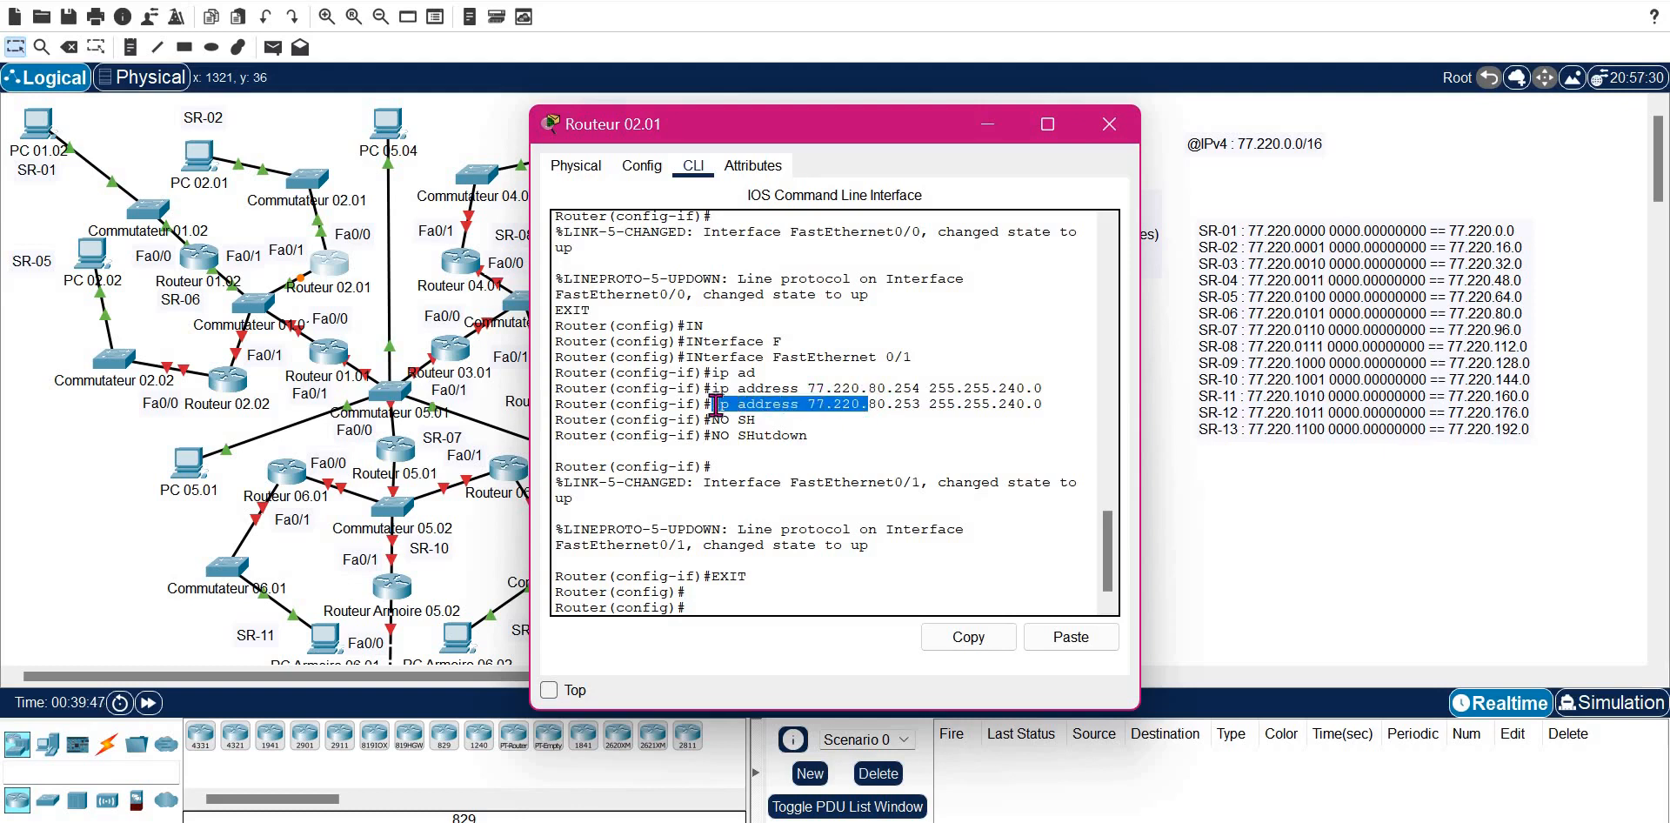
click(992, 642)
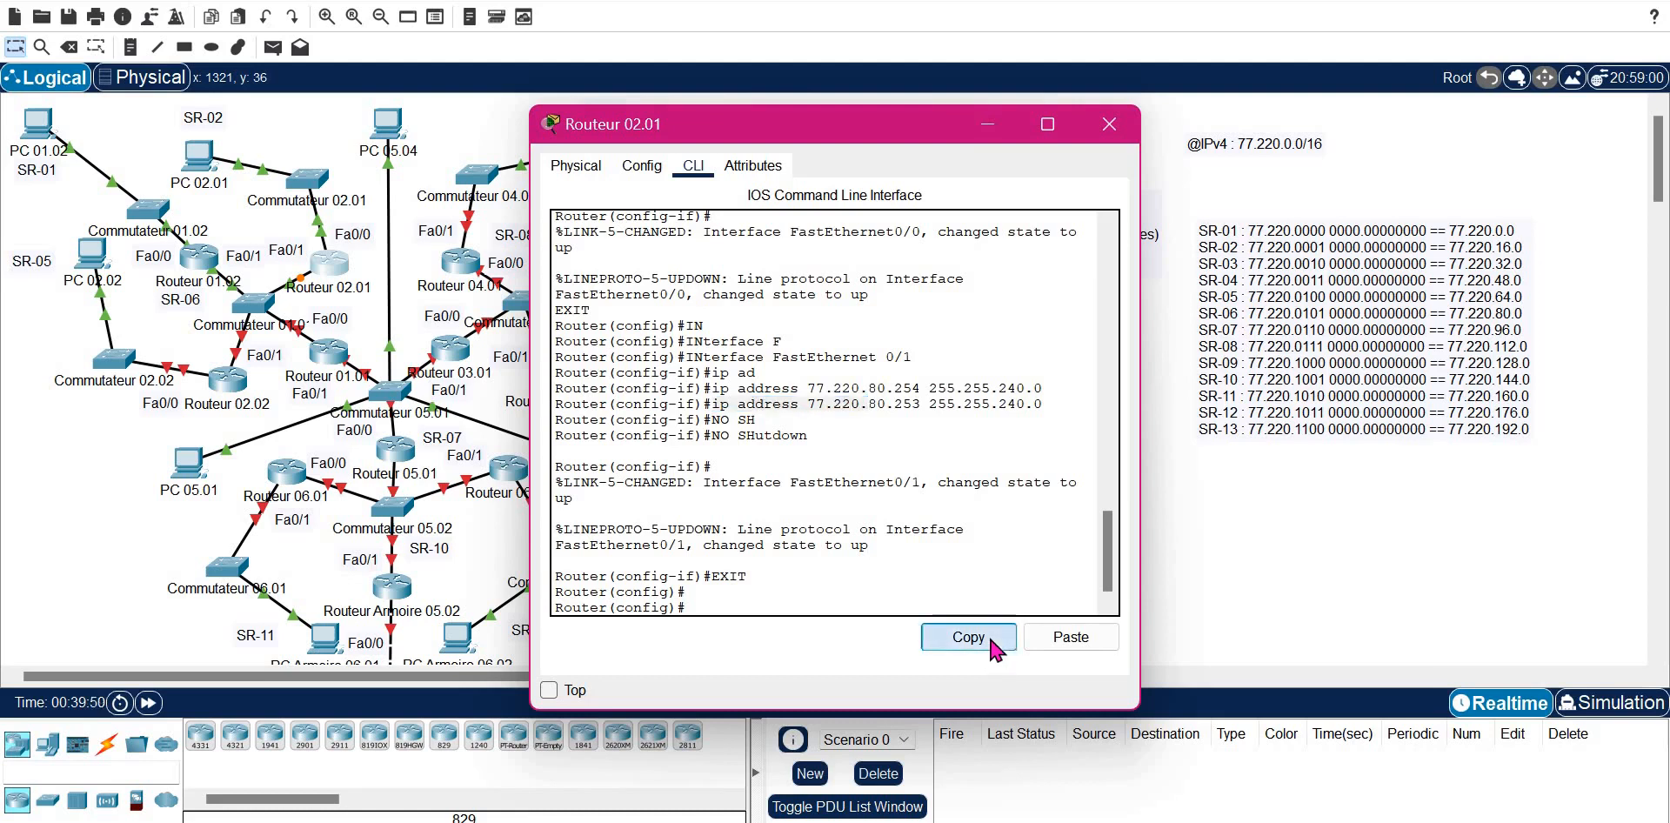
- Close Routeur 02.01, open the command line of Routeur 02.02 and enter its global configuration mode
click(1120, 131)
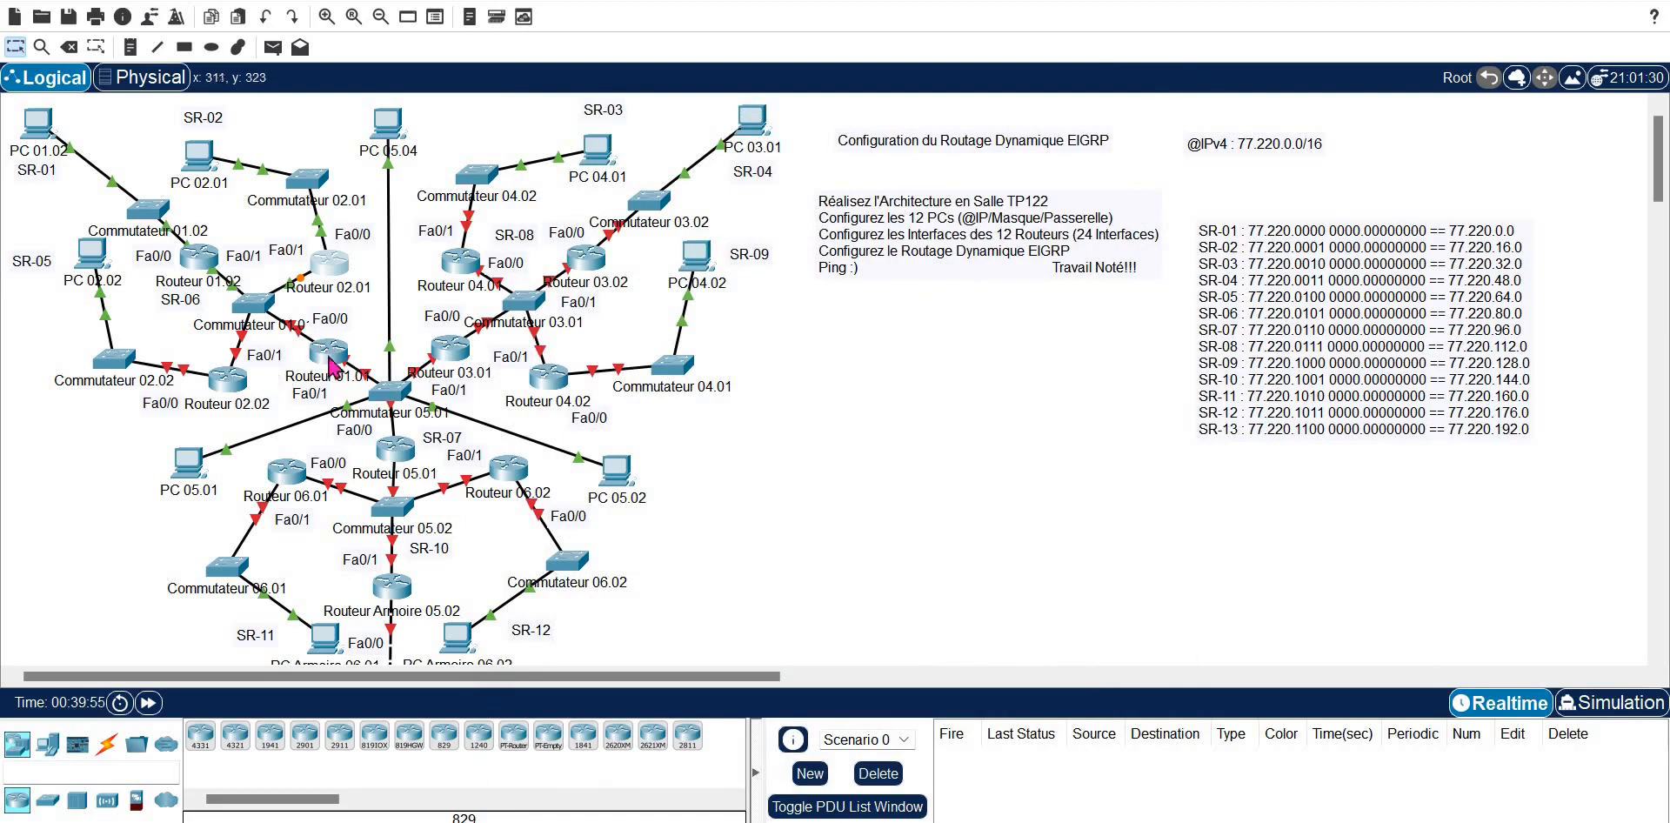
click(217, 389)
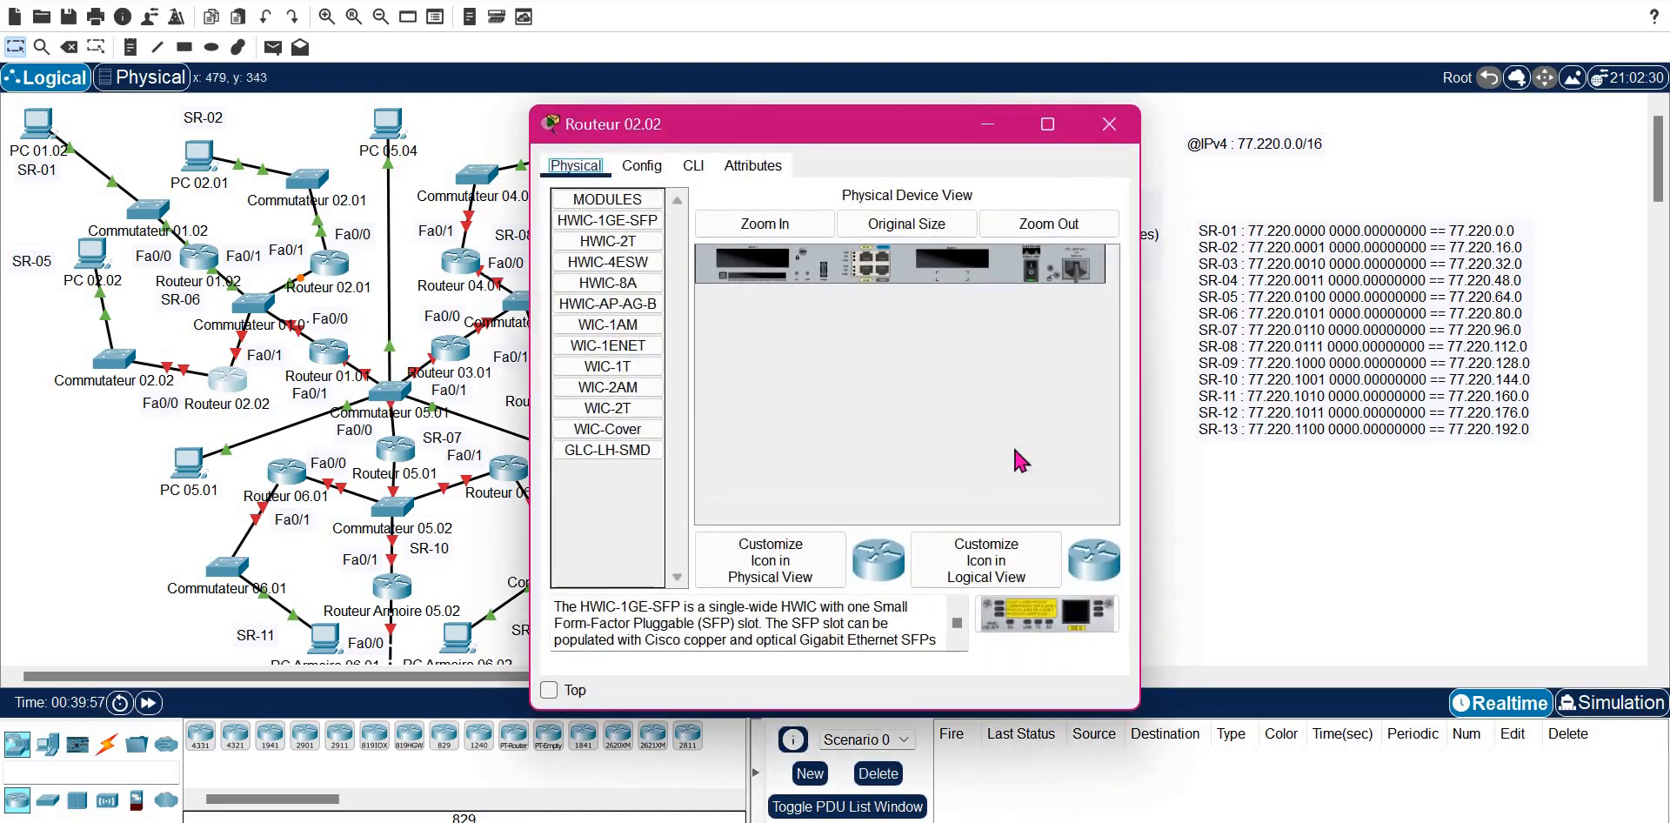
click(694, 166)
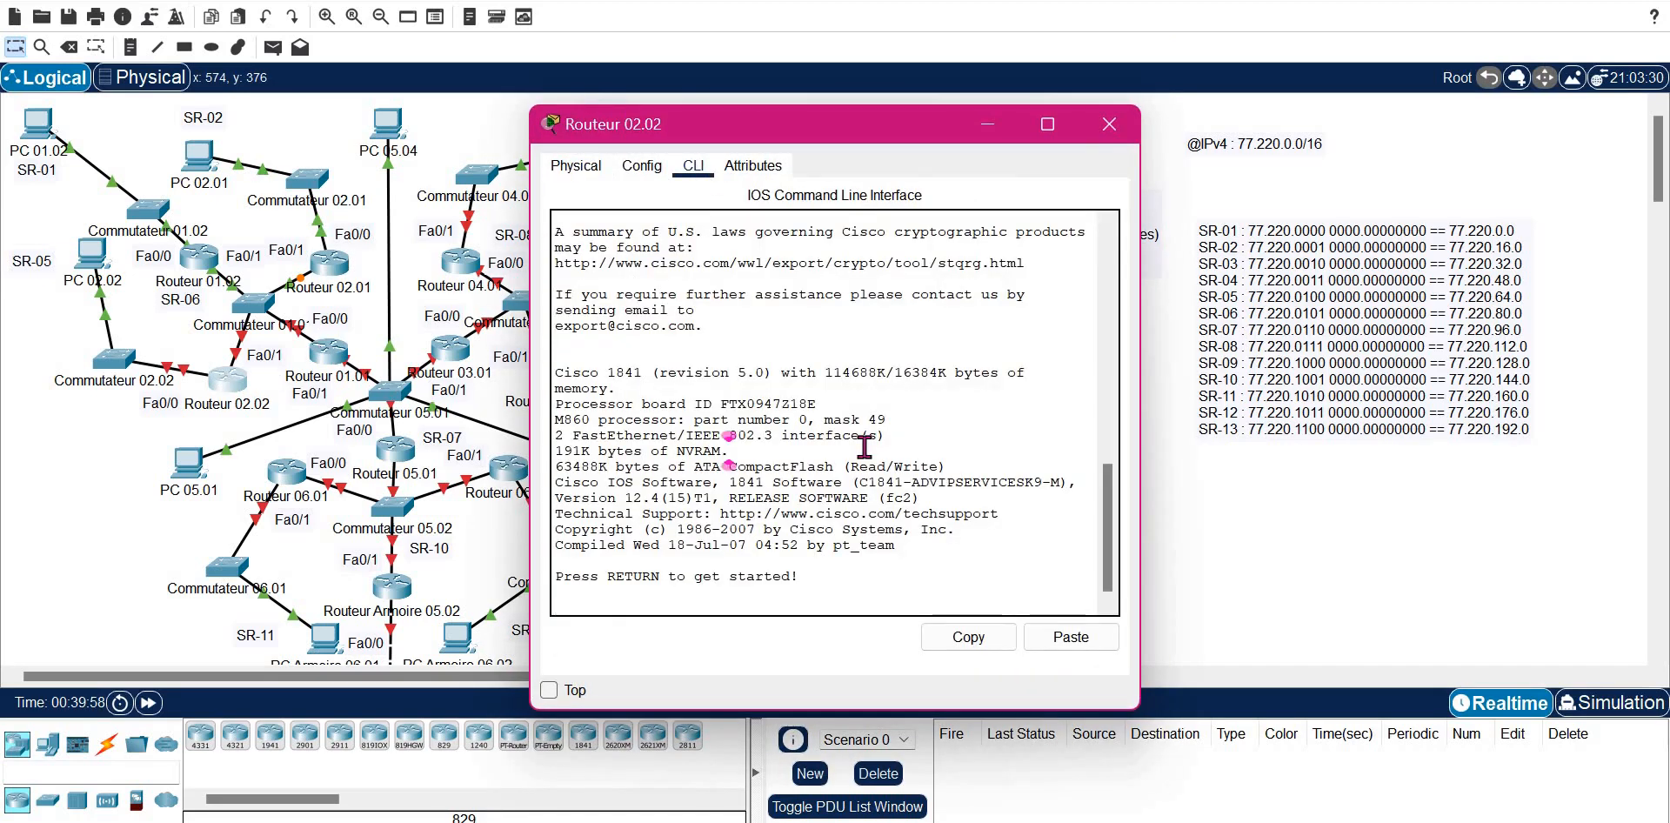
key(Return)
text(EN)
key(Tab)
key(Return)
text(CONF)
key(Tab)
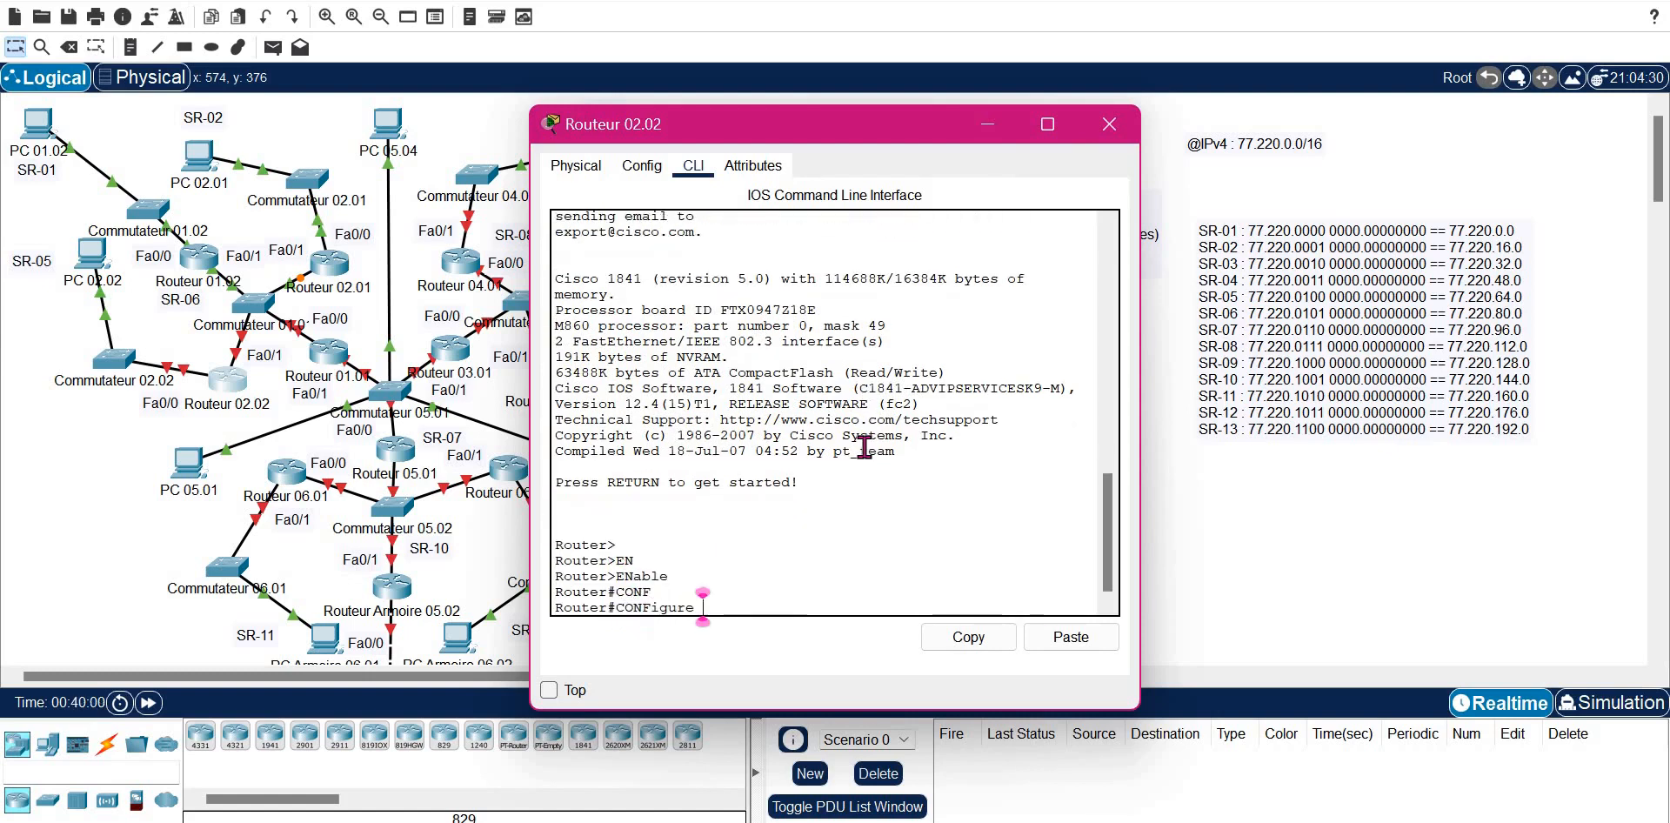
text(T)
key(Tab)
key(Return)
- Enter the configuration of interface fastEthernet 0/0 on Routeur 02.02
text(IN)
key(Tab)
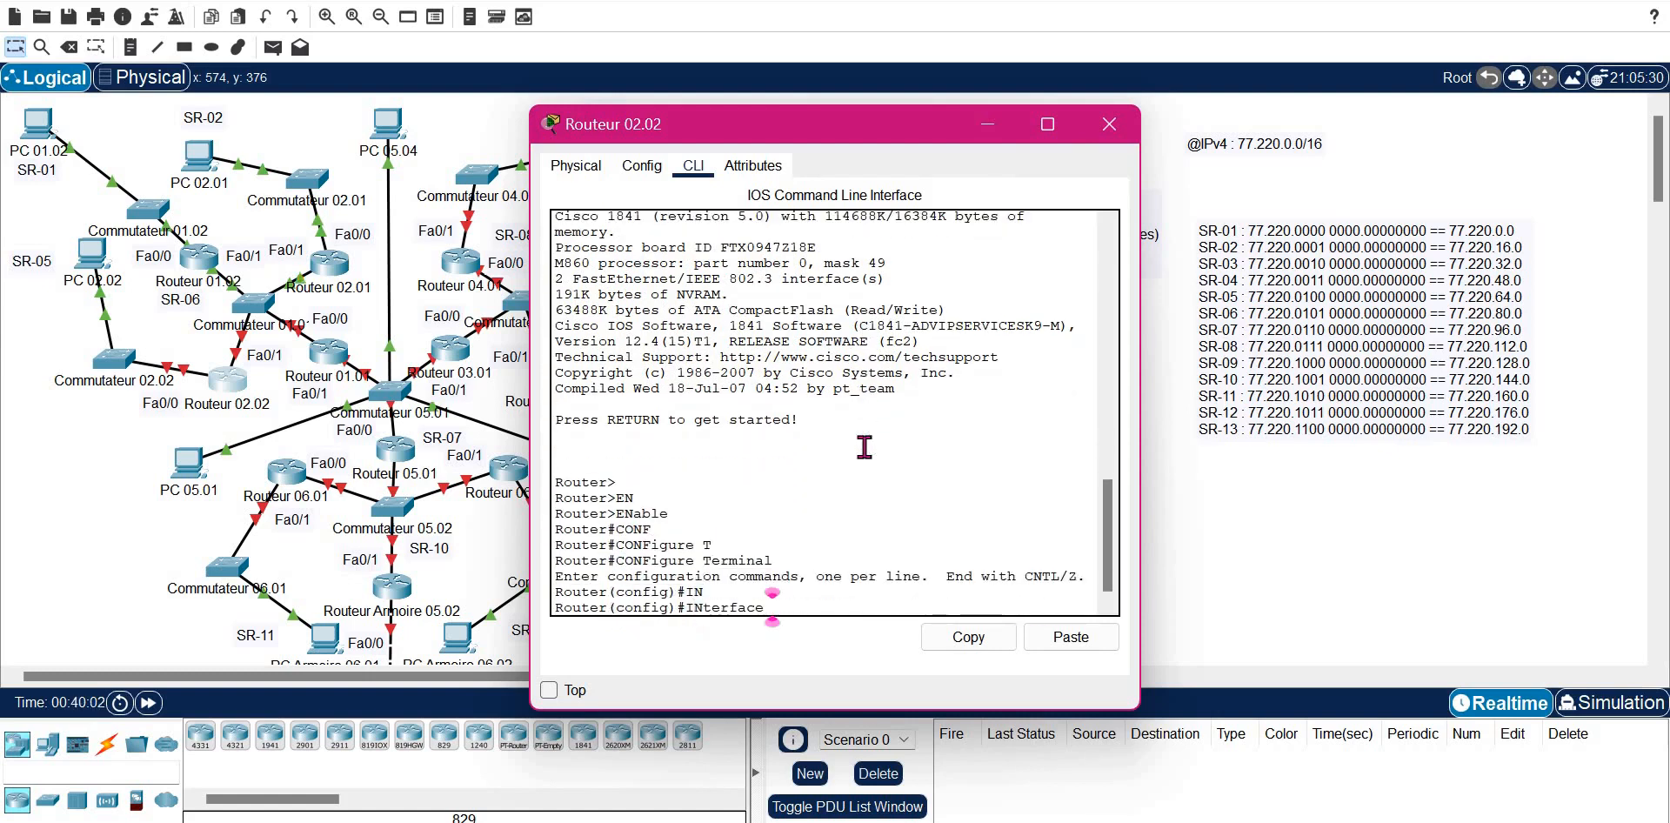
text(F)
key(Tab)
text(0/0)
key(Return)
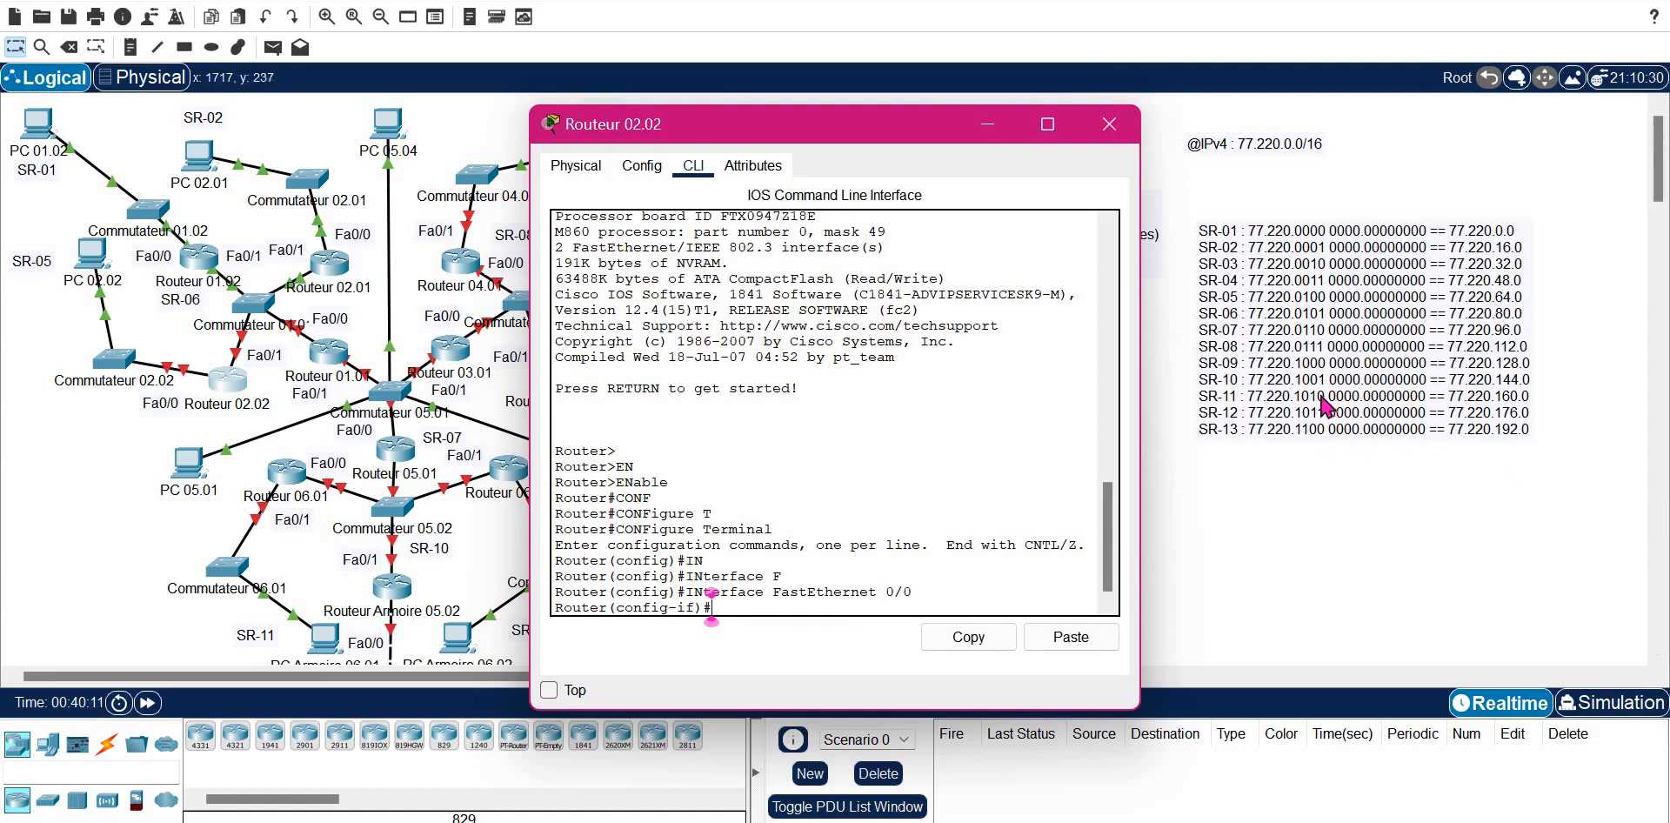
- Assign IP address 77.220.64.254 with mask 255.255.240.0 to fastEthernet 0/0 on Routeur 02.02, reusing the copied partial command
click(1059, 652)
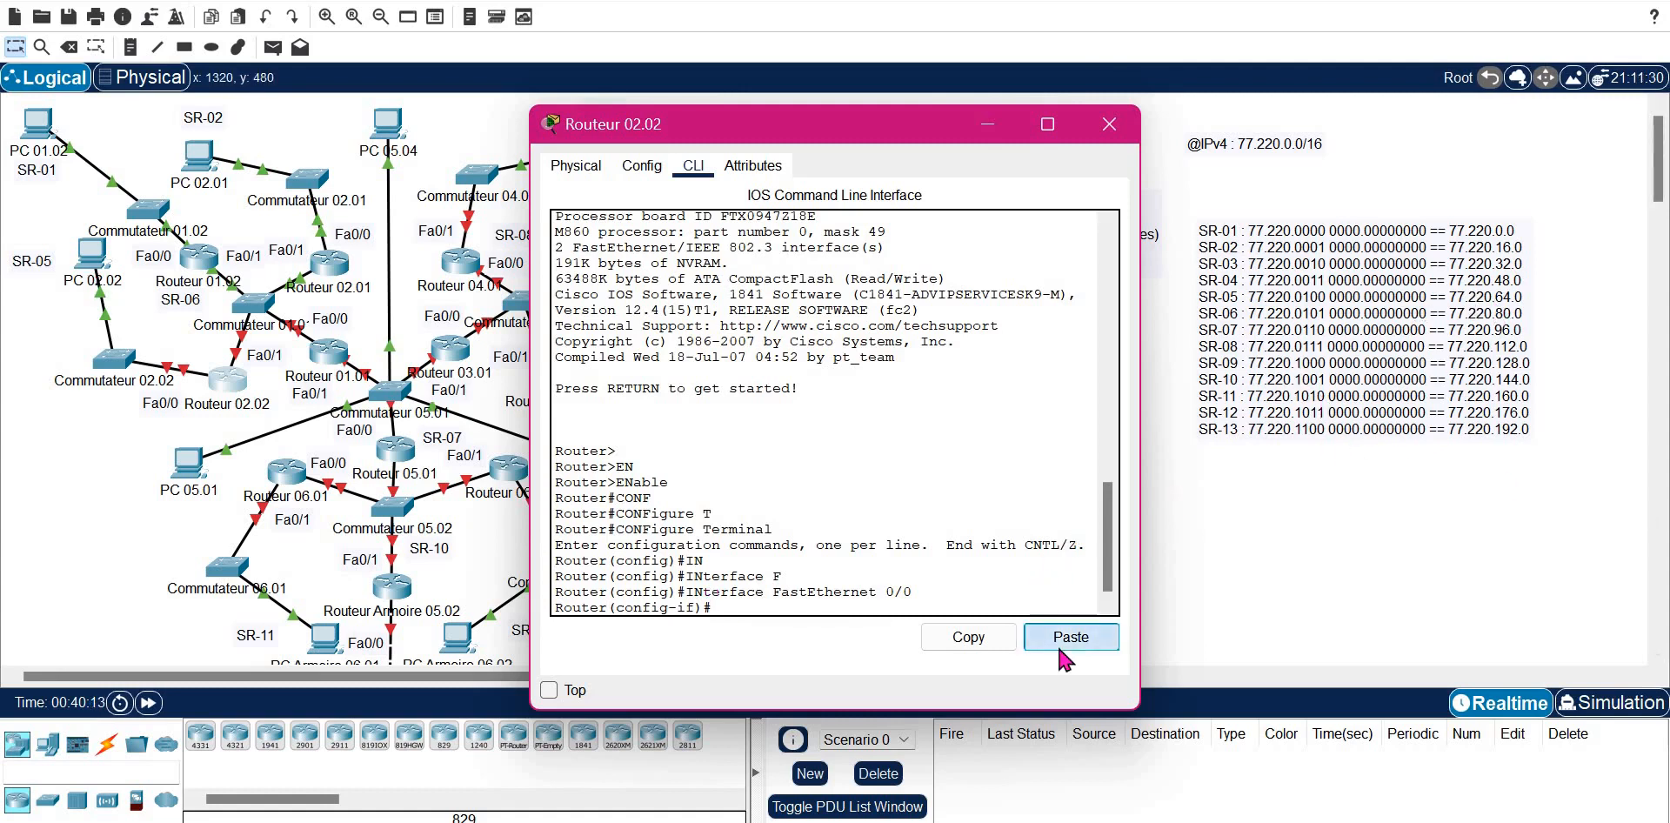
text(64.)
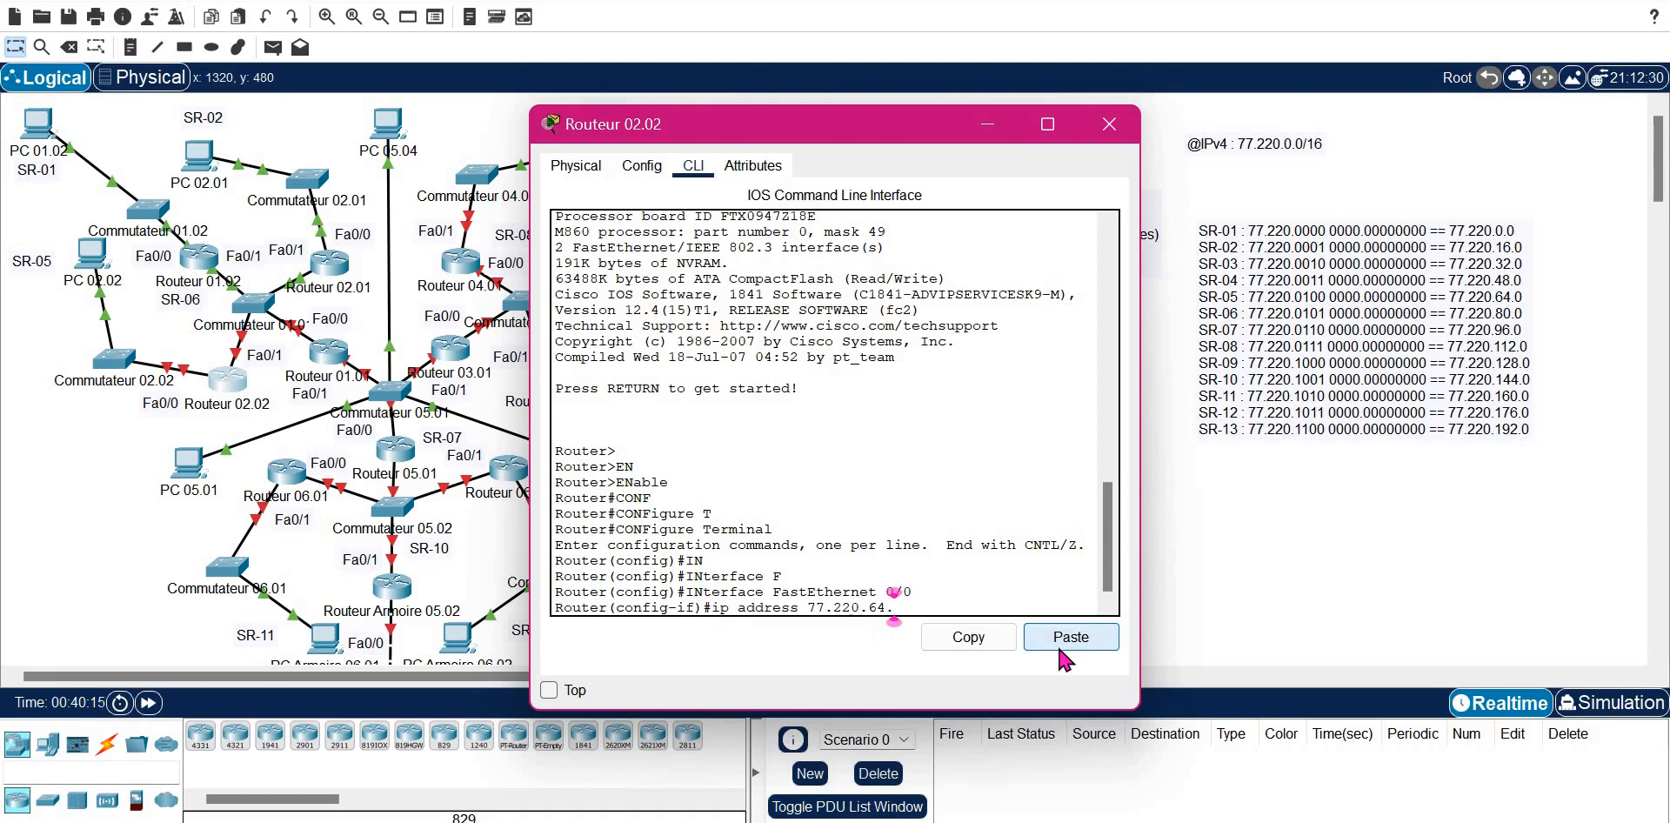
text(254 255.25)
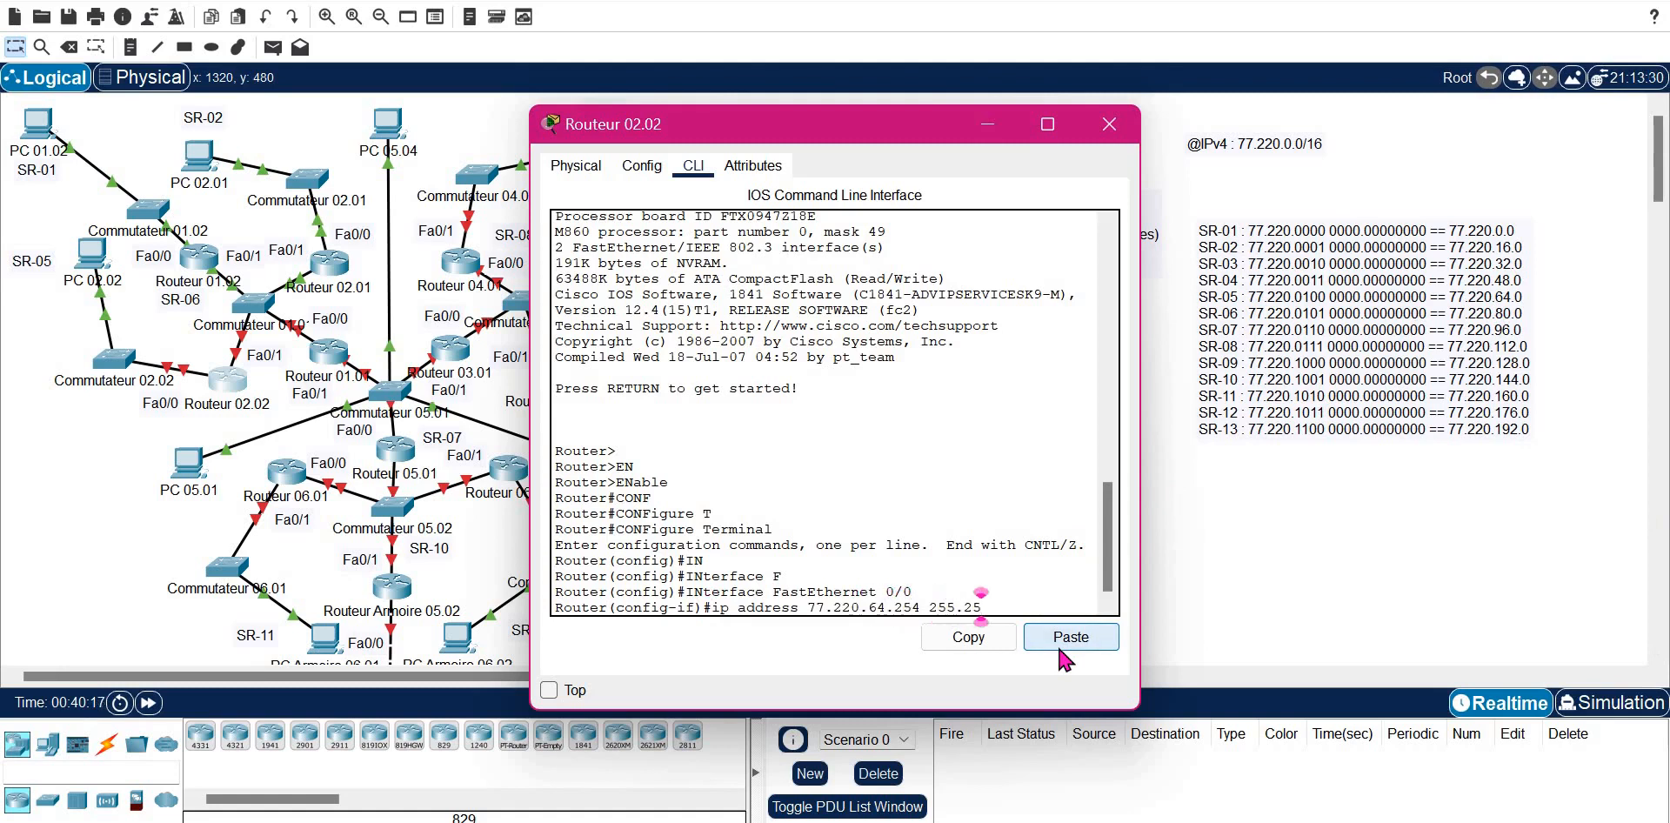
text(5.25)
text(40.0)
key(Return)
- Enable Routeur 02.02's fastEthernet 0/0 with no shutdown and exit the interface configuration
text(NO SH)
key(Tab)
key(Return)
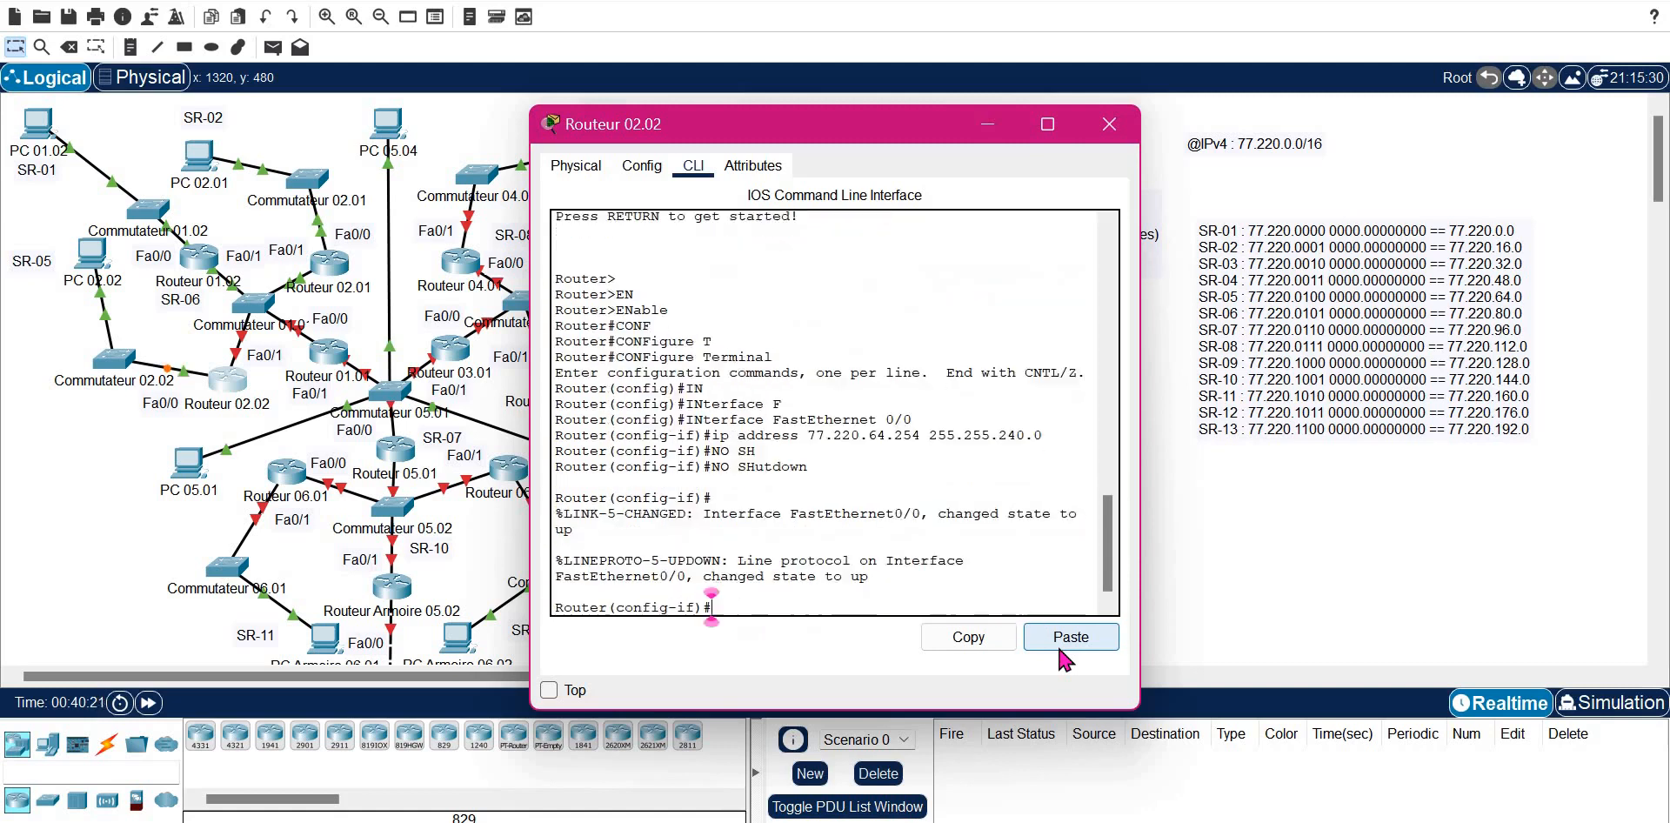
text(EXIT)
key(Return)
key(Return)
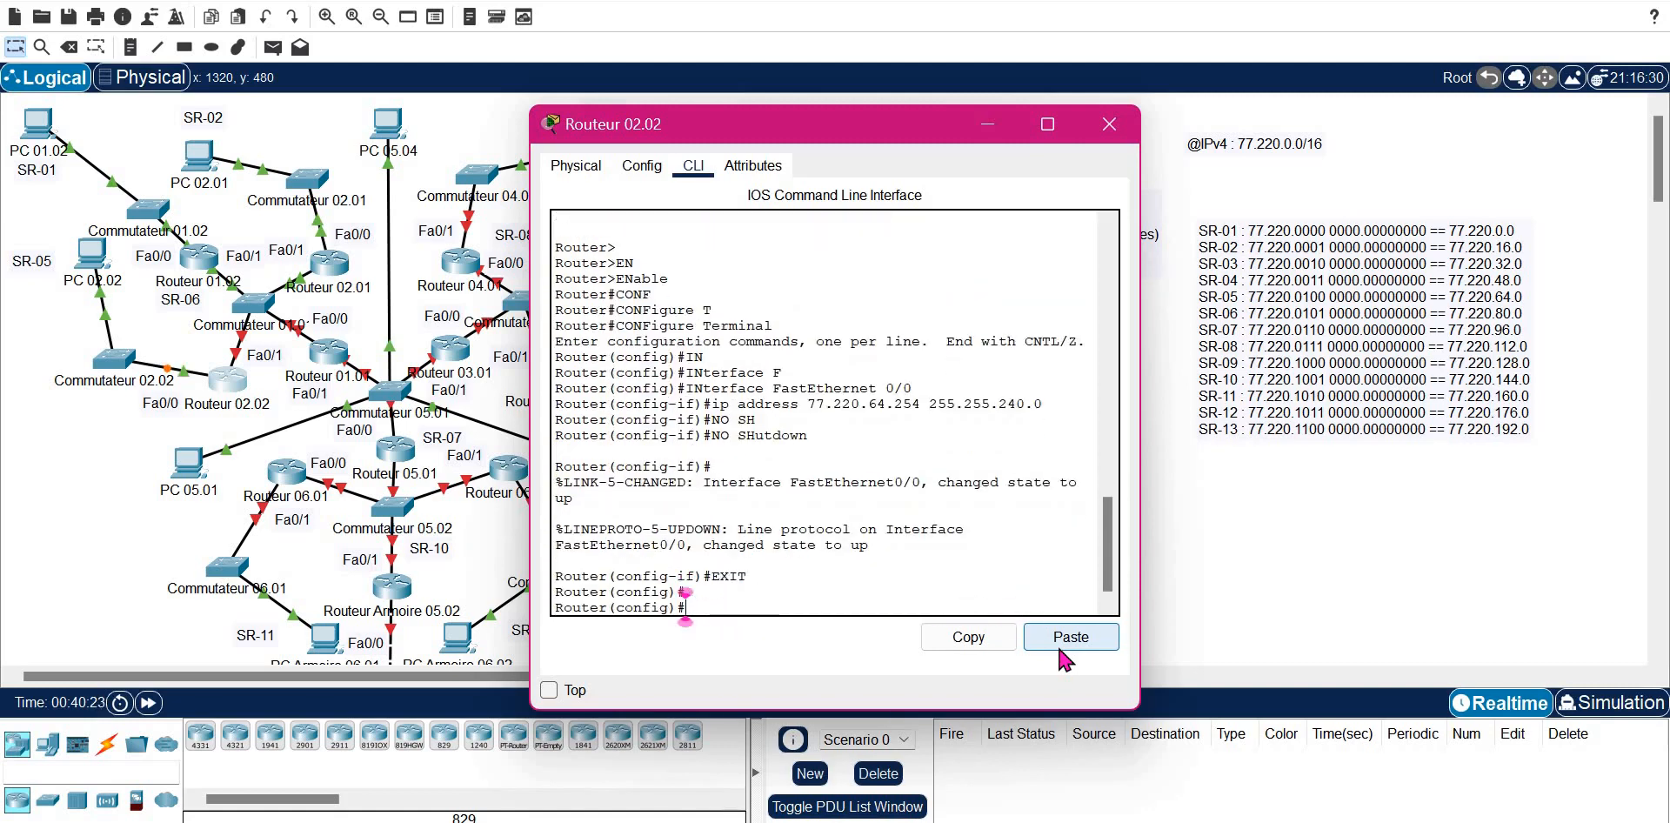
- Configure interface fastEthernet 0/1 on Routeur 02.02 with IP address 77.220.80.252 and mask 255.255.240.0
text(IN)
key(Tab)
text(F)
key(Tab)
text(0/1)
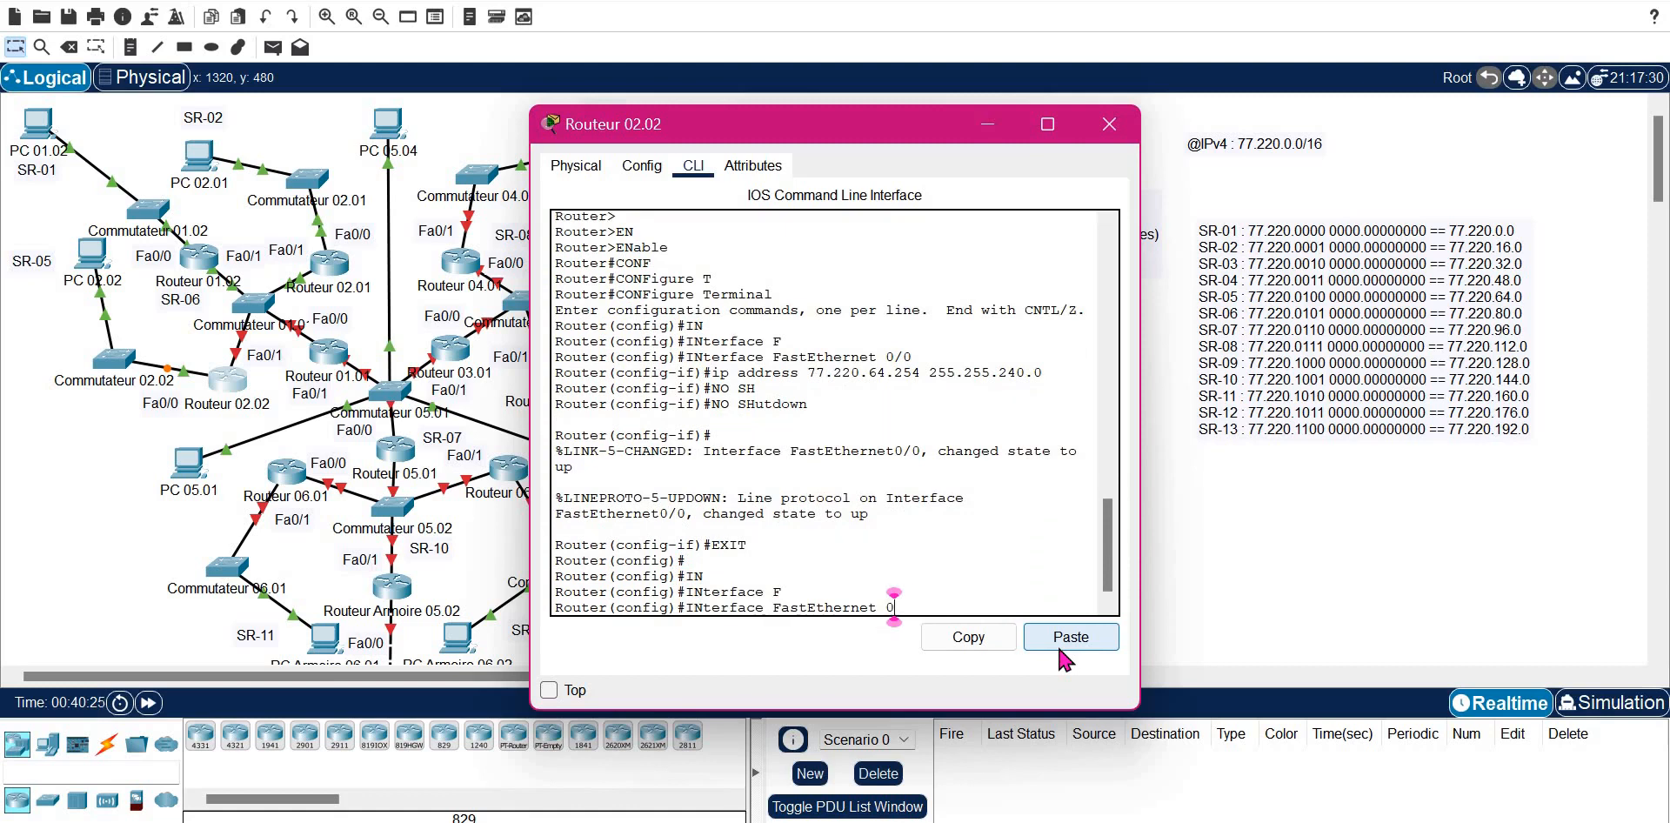
key(Return)
click(1056, 644)
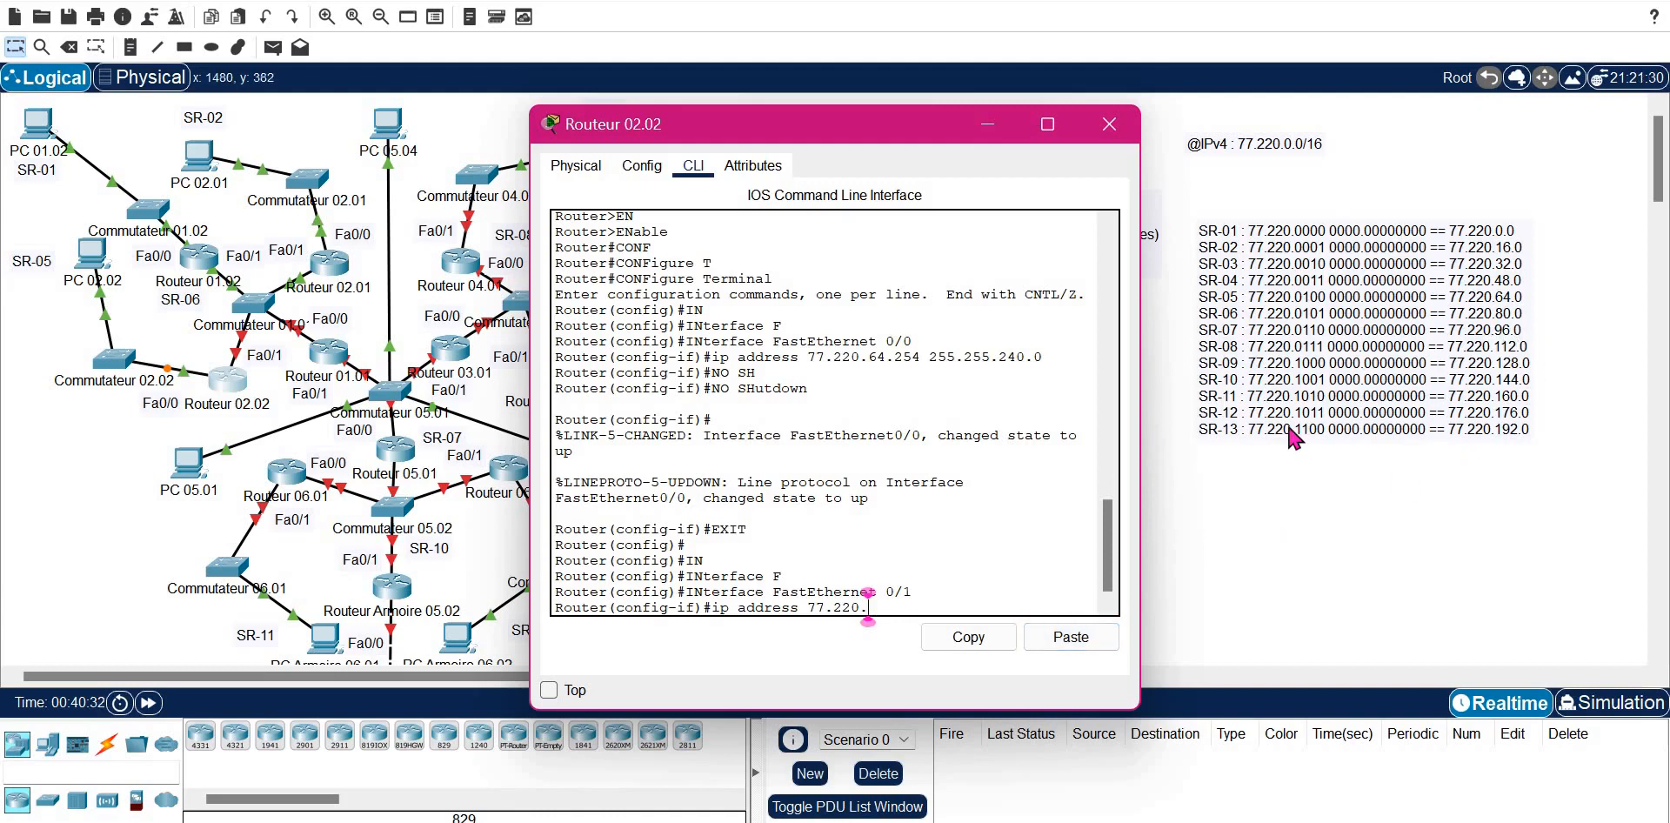
text(80.252)
text(255.255.240.0)
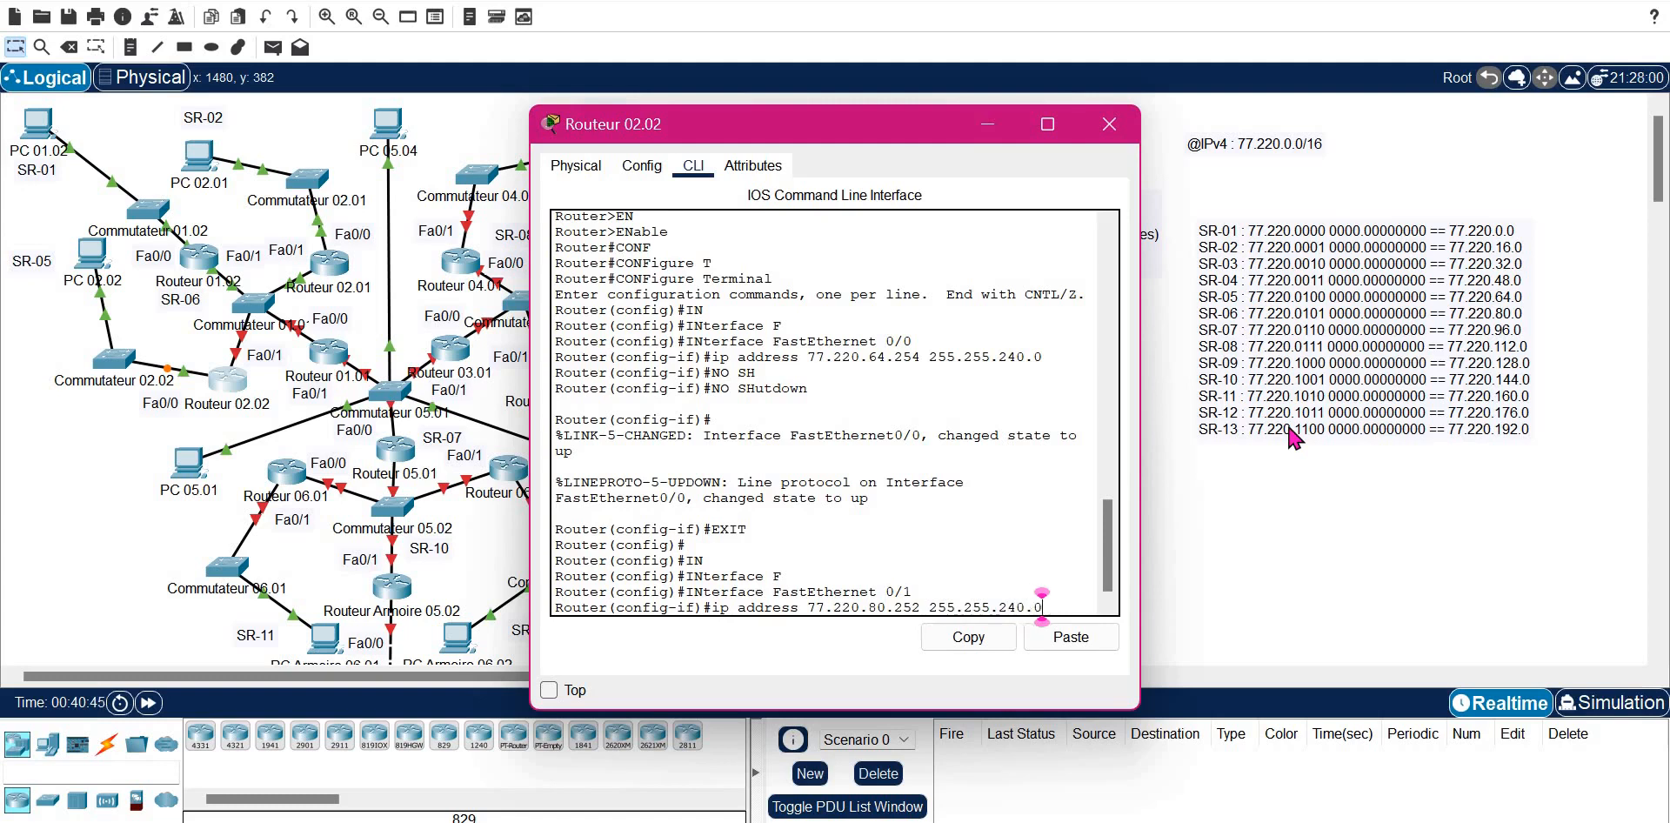
key(Return)
- Enable Routeur 02.02's fastEthernet 0/1 with no shutdown and exit the interface configuration
text(NO SH)
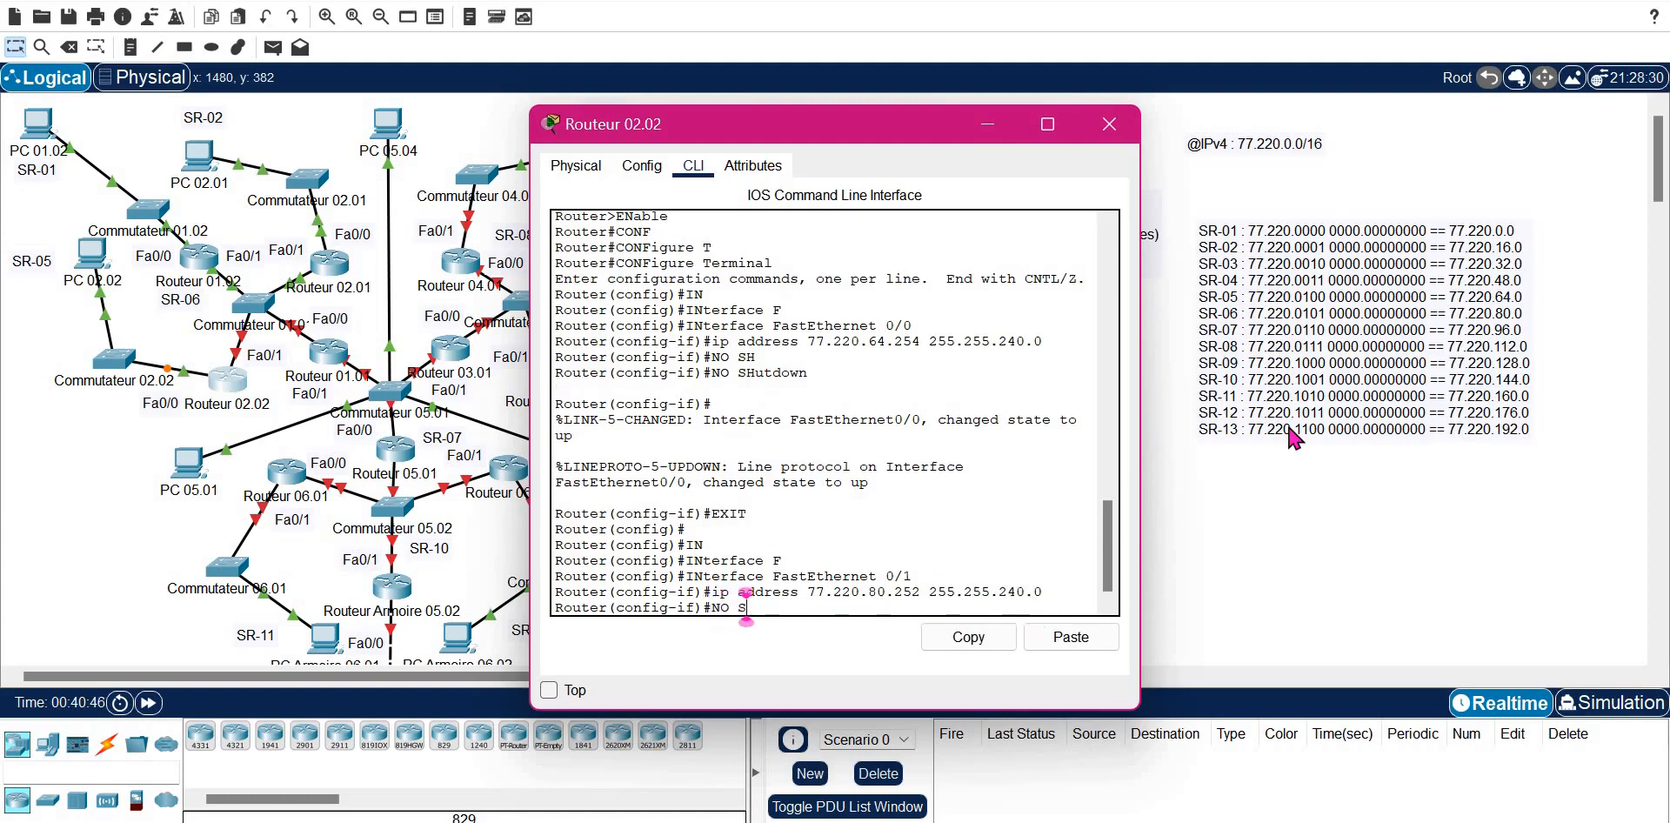
key(Tab)
key(Return)
key(Return)
text(EXIT)
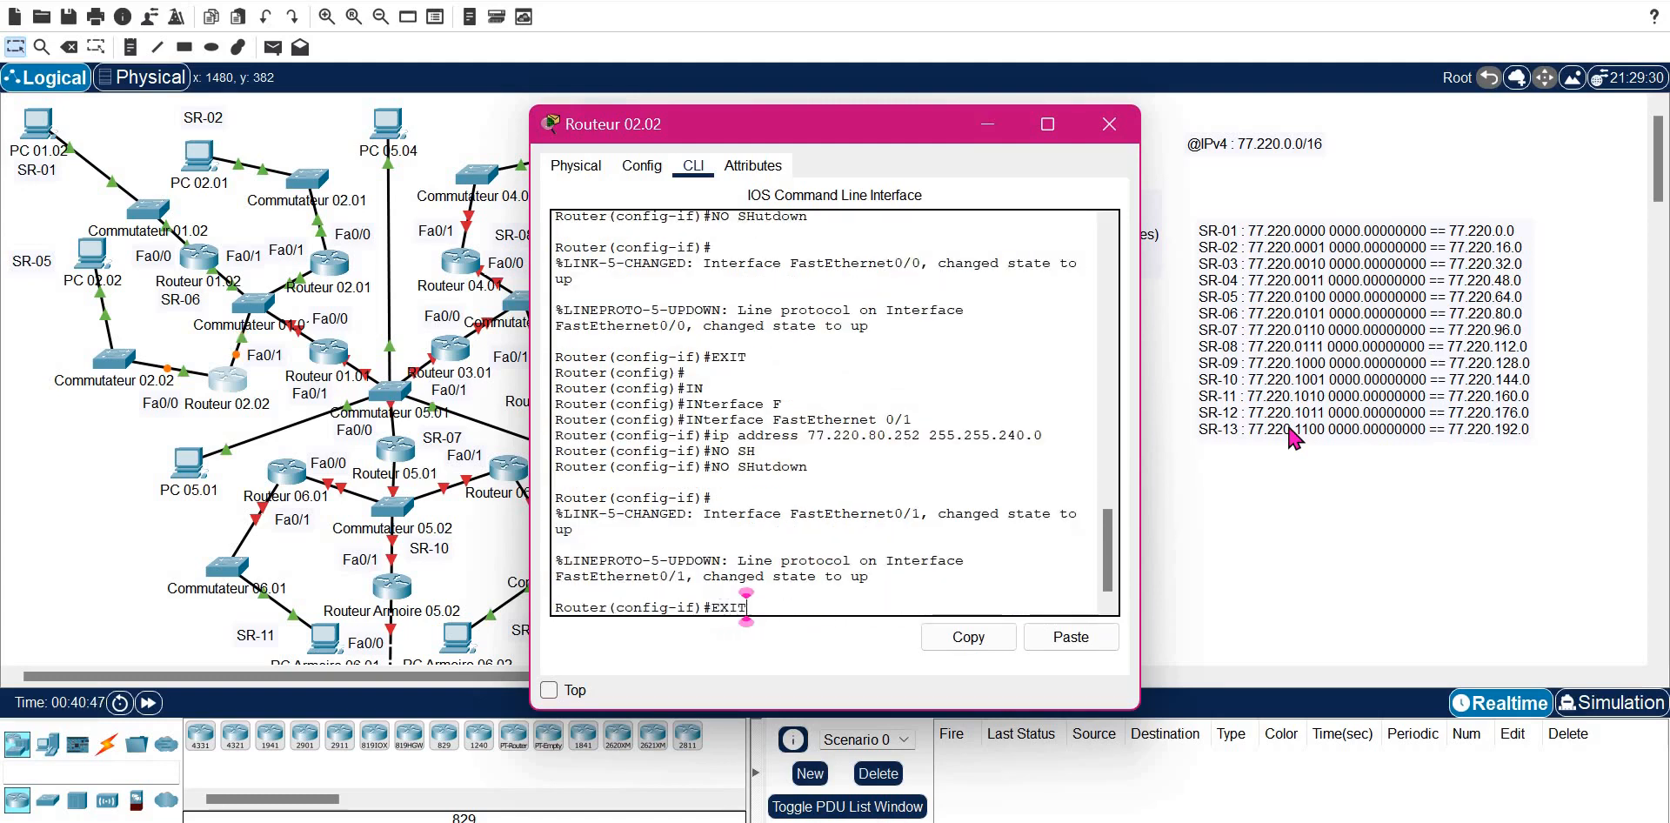
key(Return)
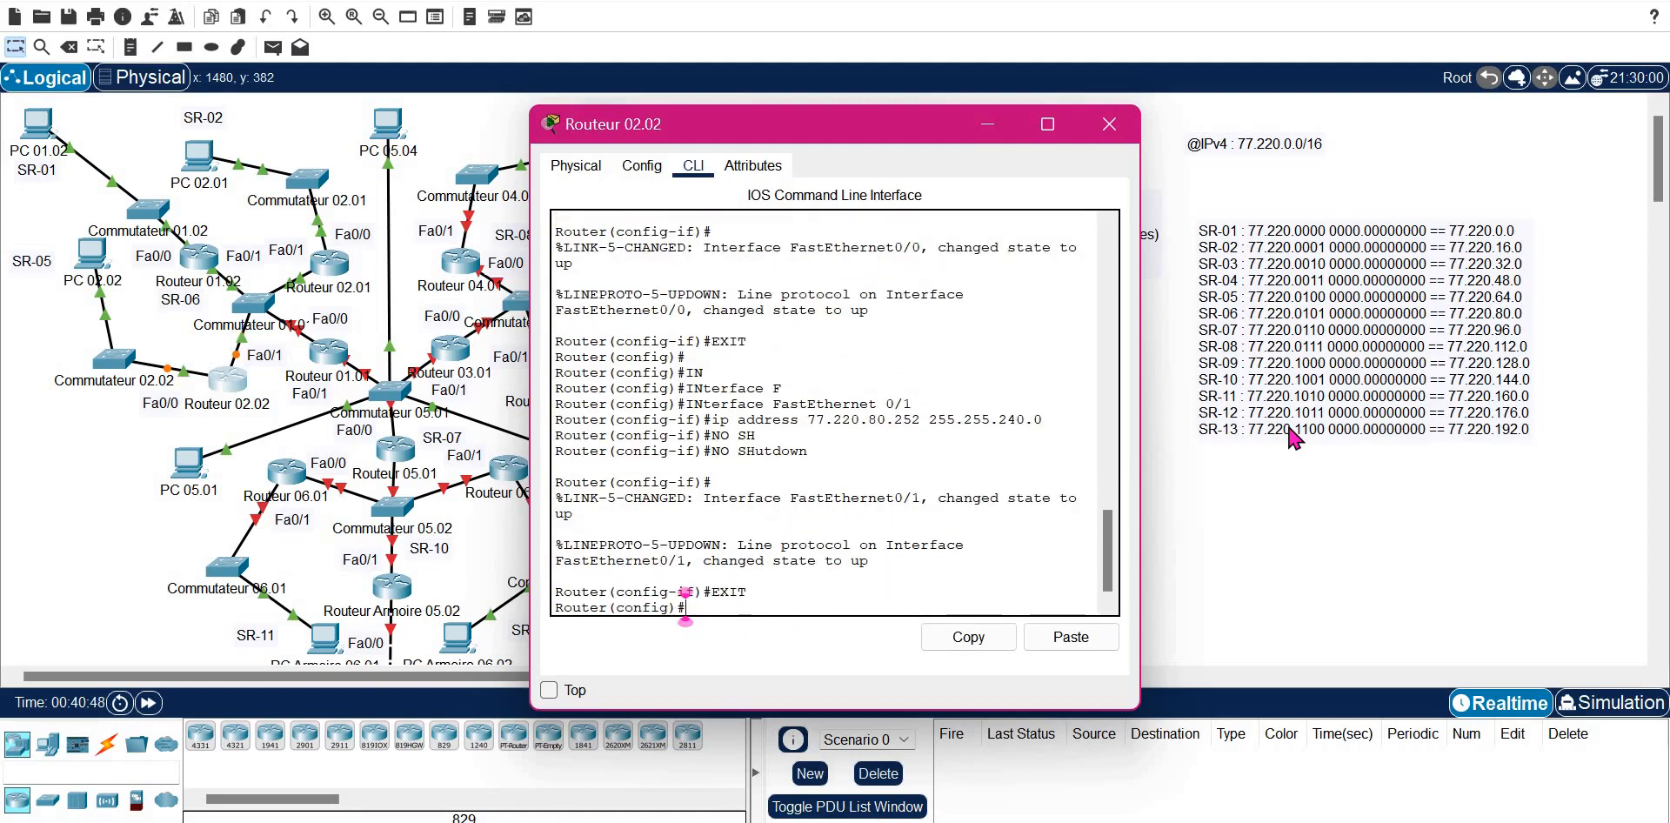
- Close Routeur 02.02, open the command line of Routeur 01.01 and enter privileged mode with enable
click(1109, 124)
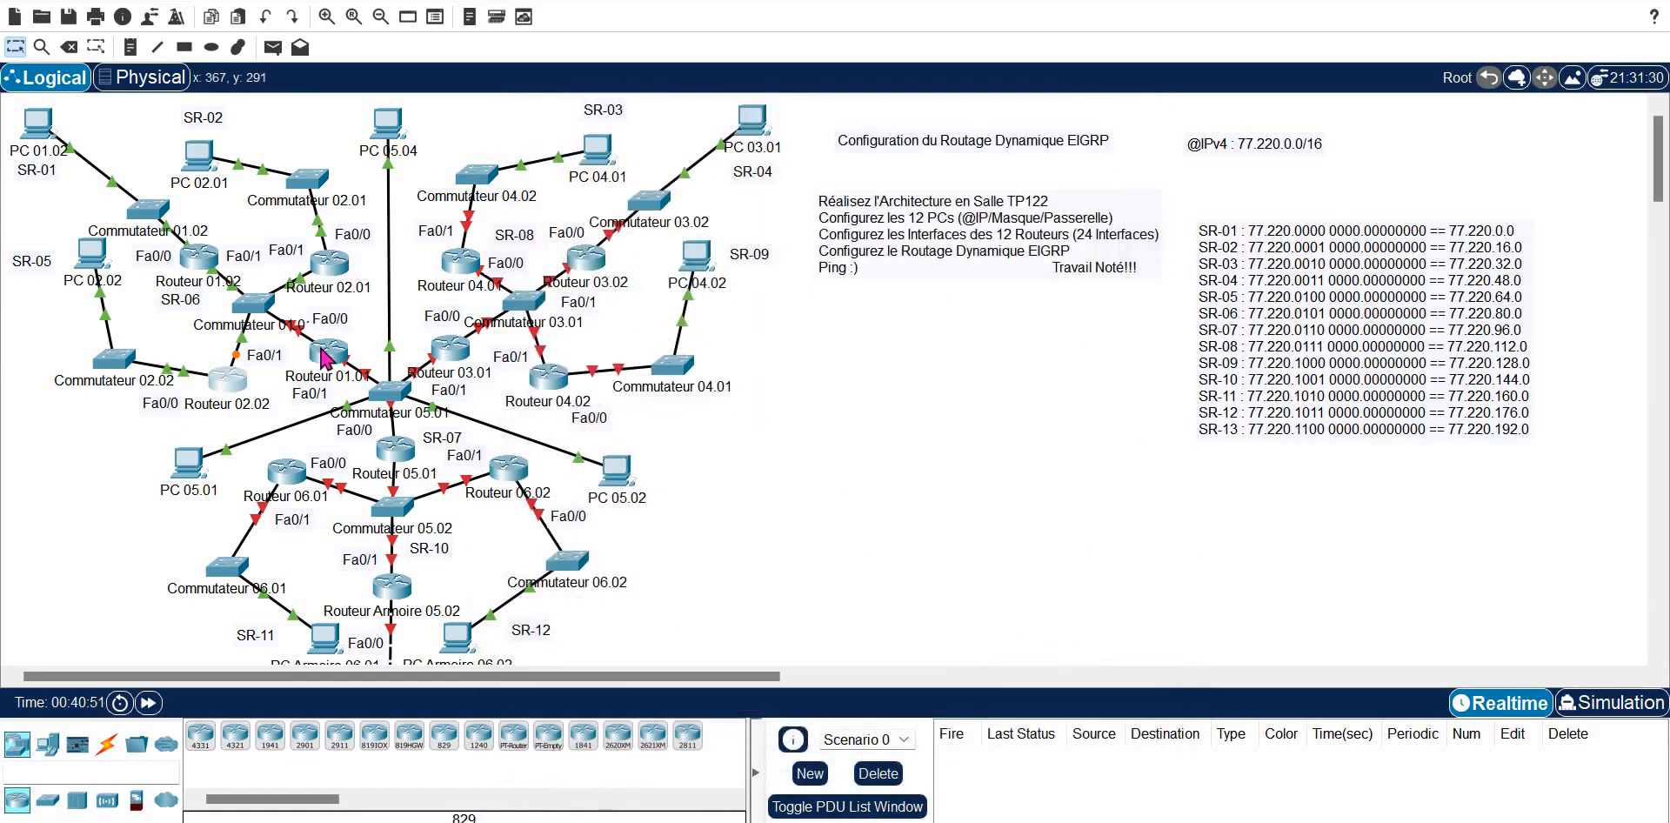
click(324, 357)
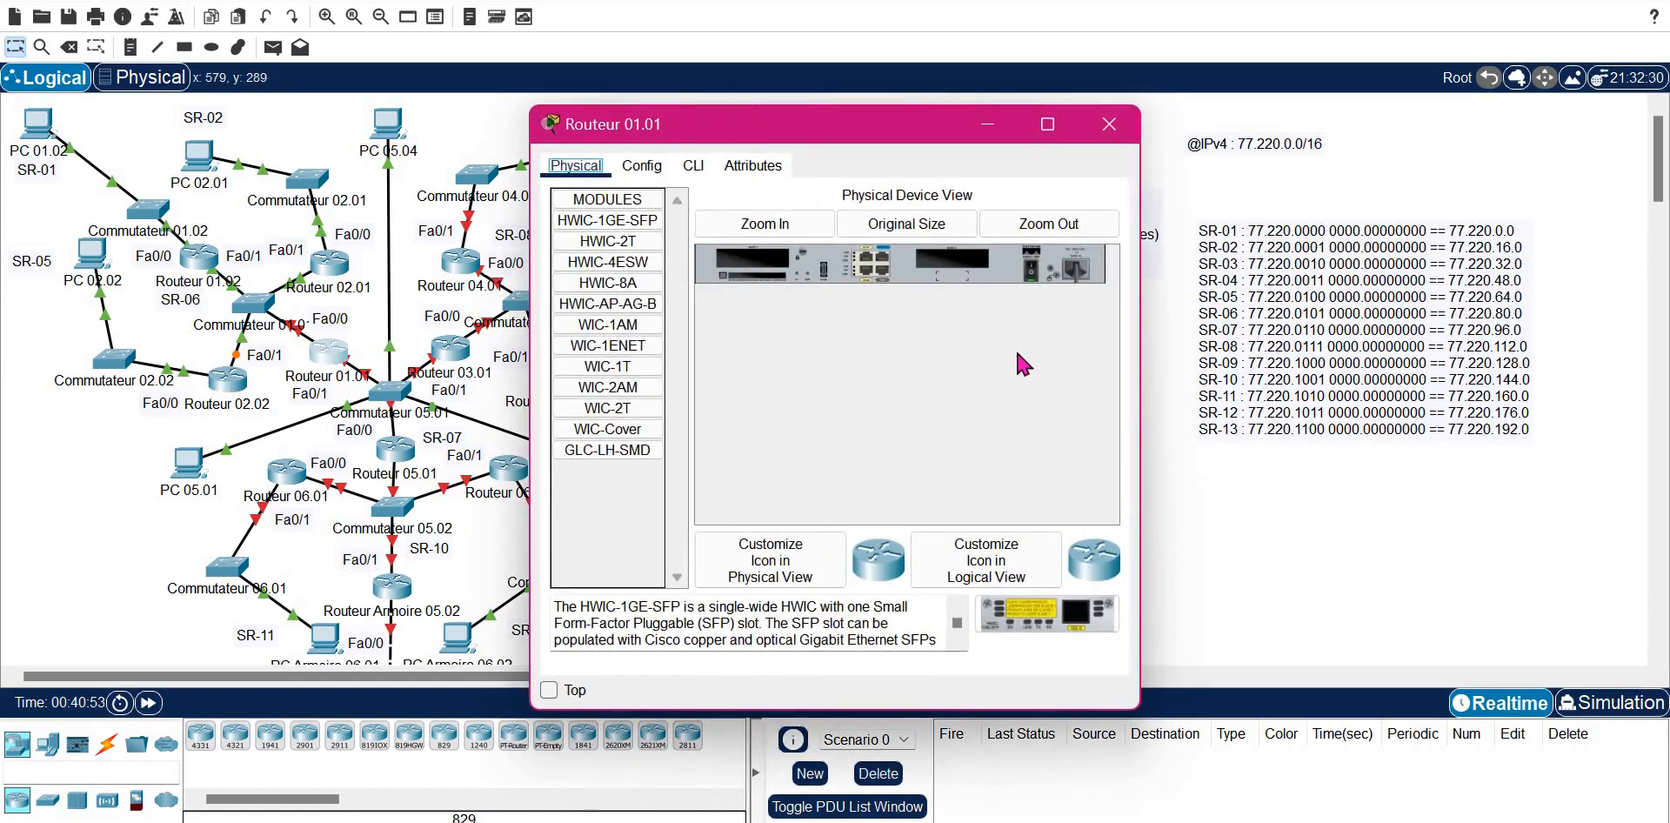
click(693, 165)
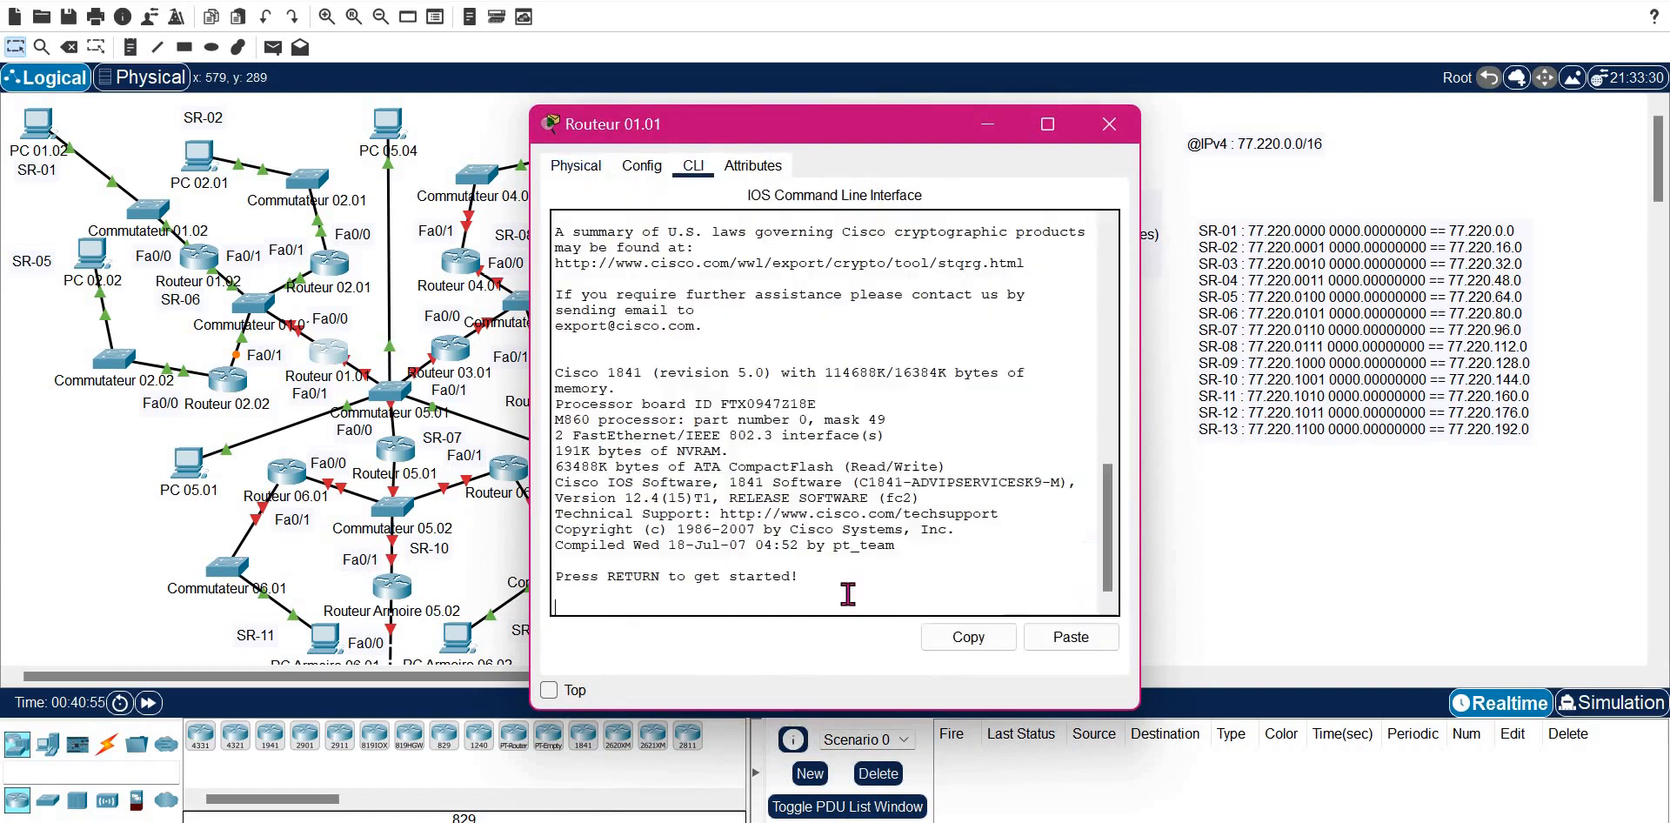
key(Return)
text(EN)
key(Tab)
key(Return)
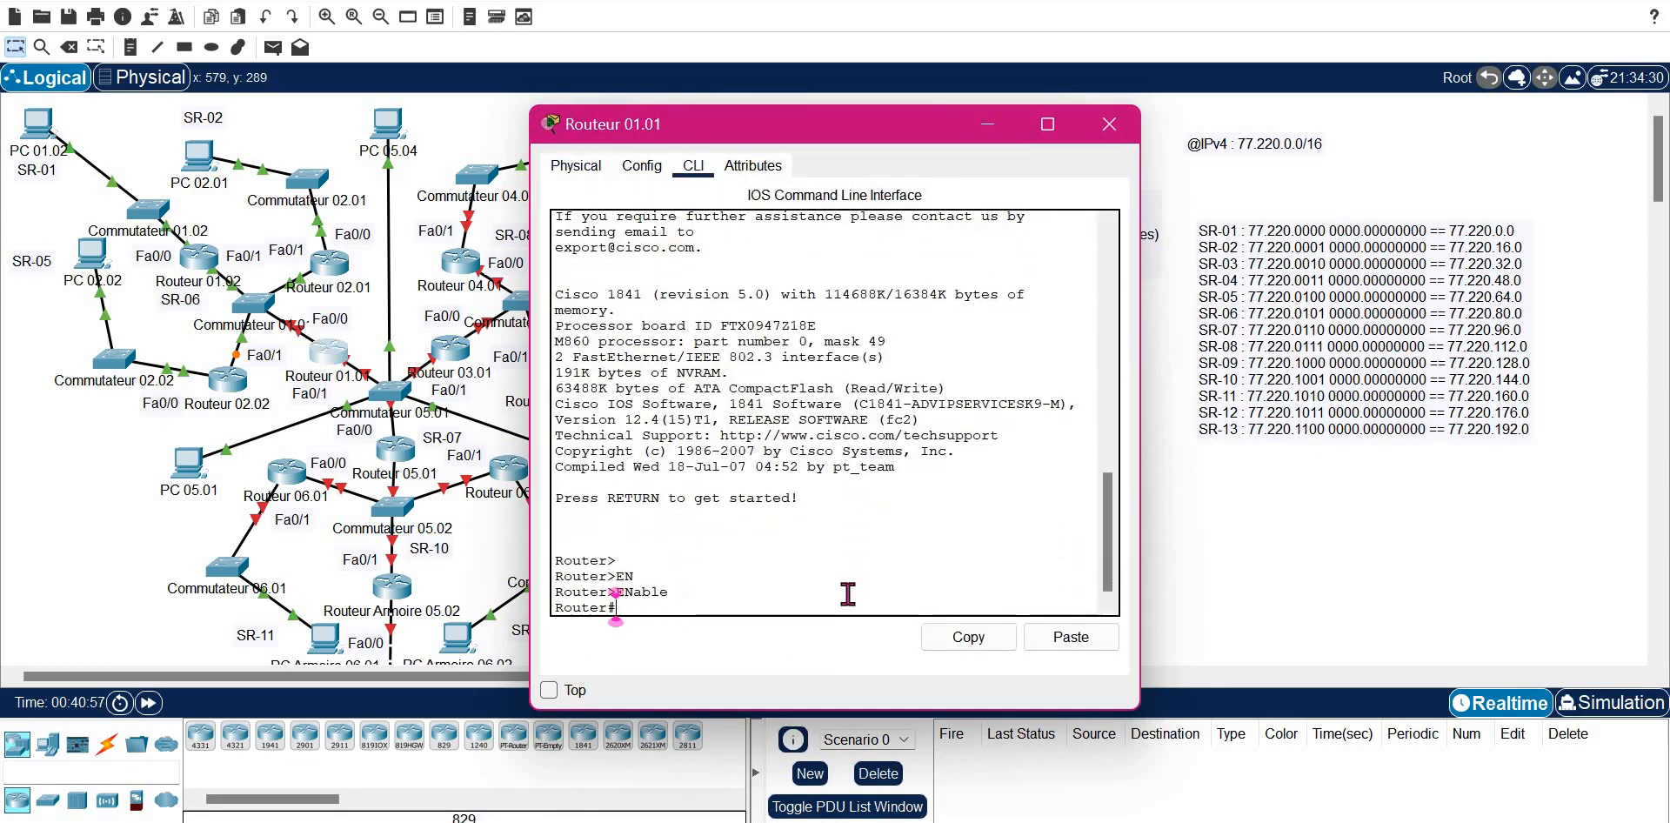
- Enter global configuration mode on Routeur 01.01 with configure terminal
text(CON)
key(Tab)
key(Tab)
text(F)
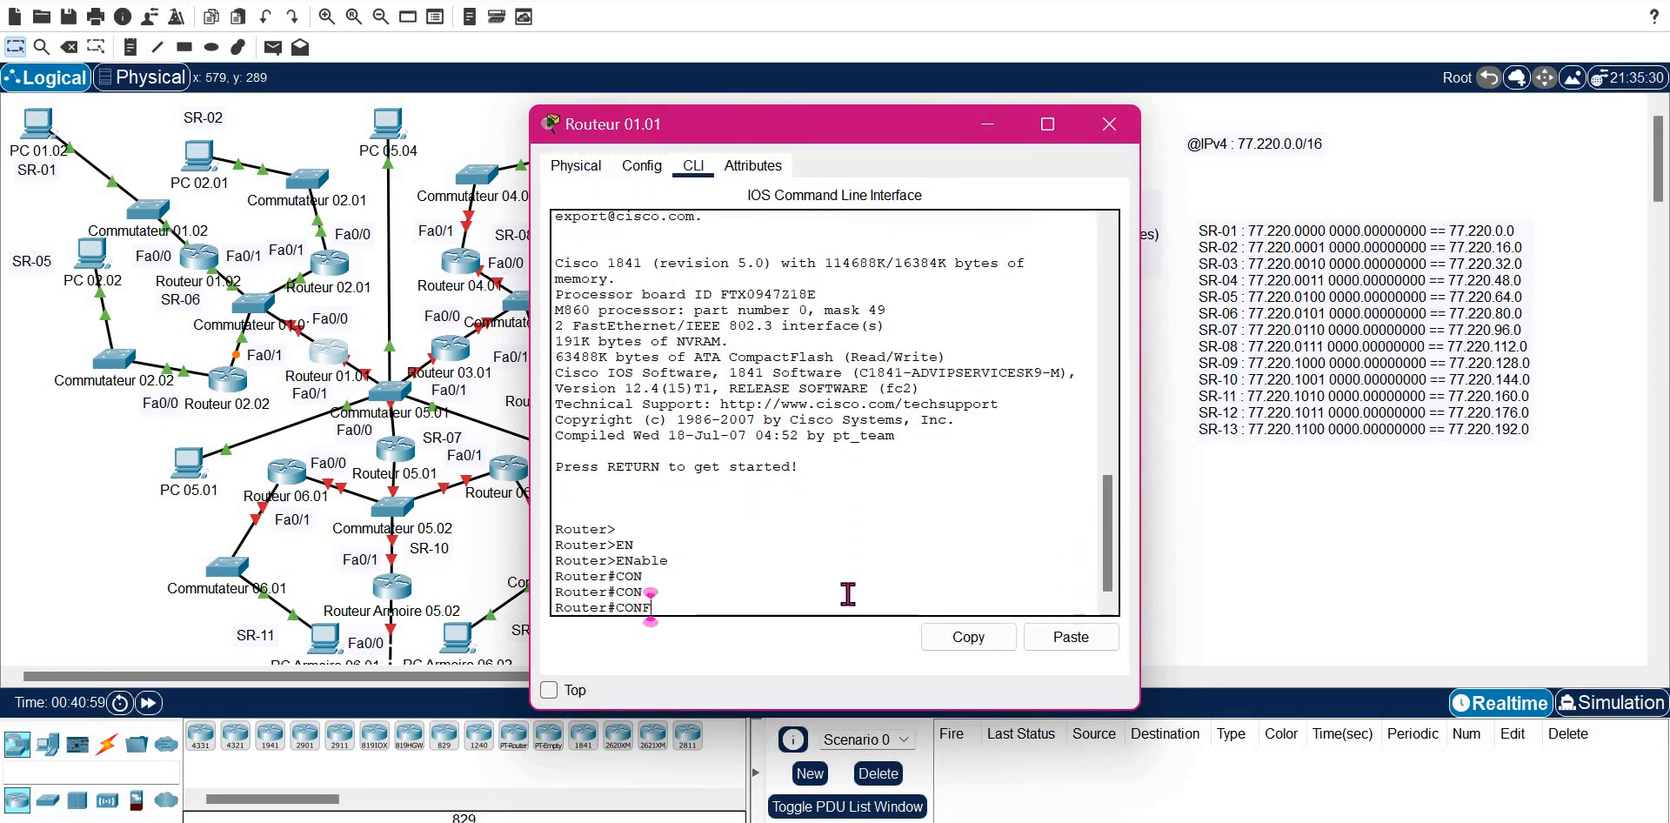
key(Tab)
key(Tab)
text(terminal)
key(Return)
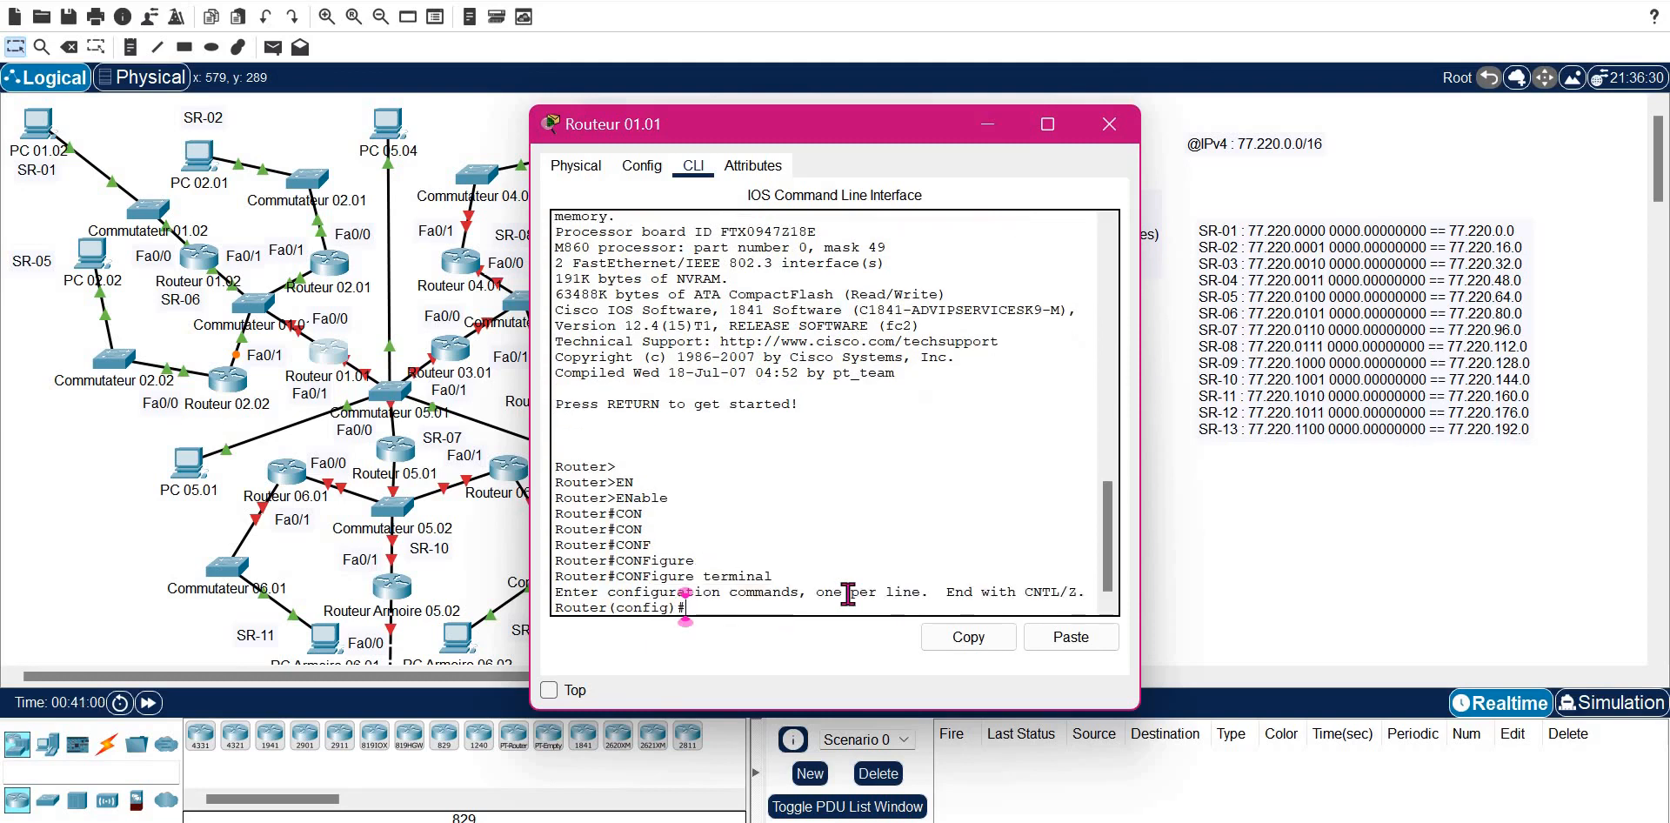
- Configure interface fastEthernet 0/0 on Routeur 01.01 with IP address 77.220.80.251 and mask 255.255.240.0
text(in)
key(Tab)
text(f)
key(Tab)
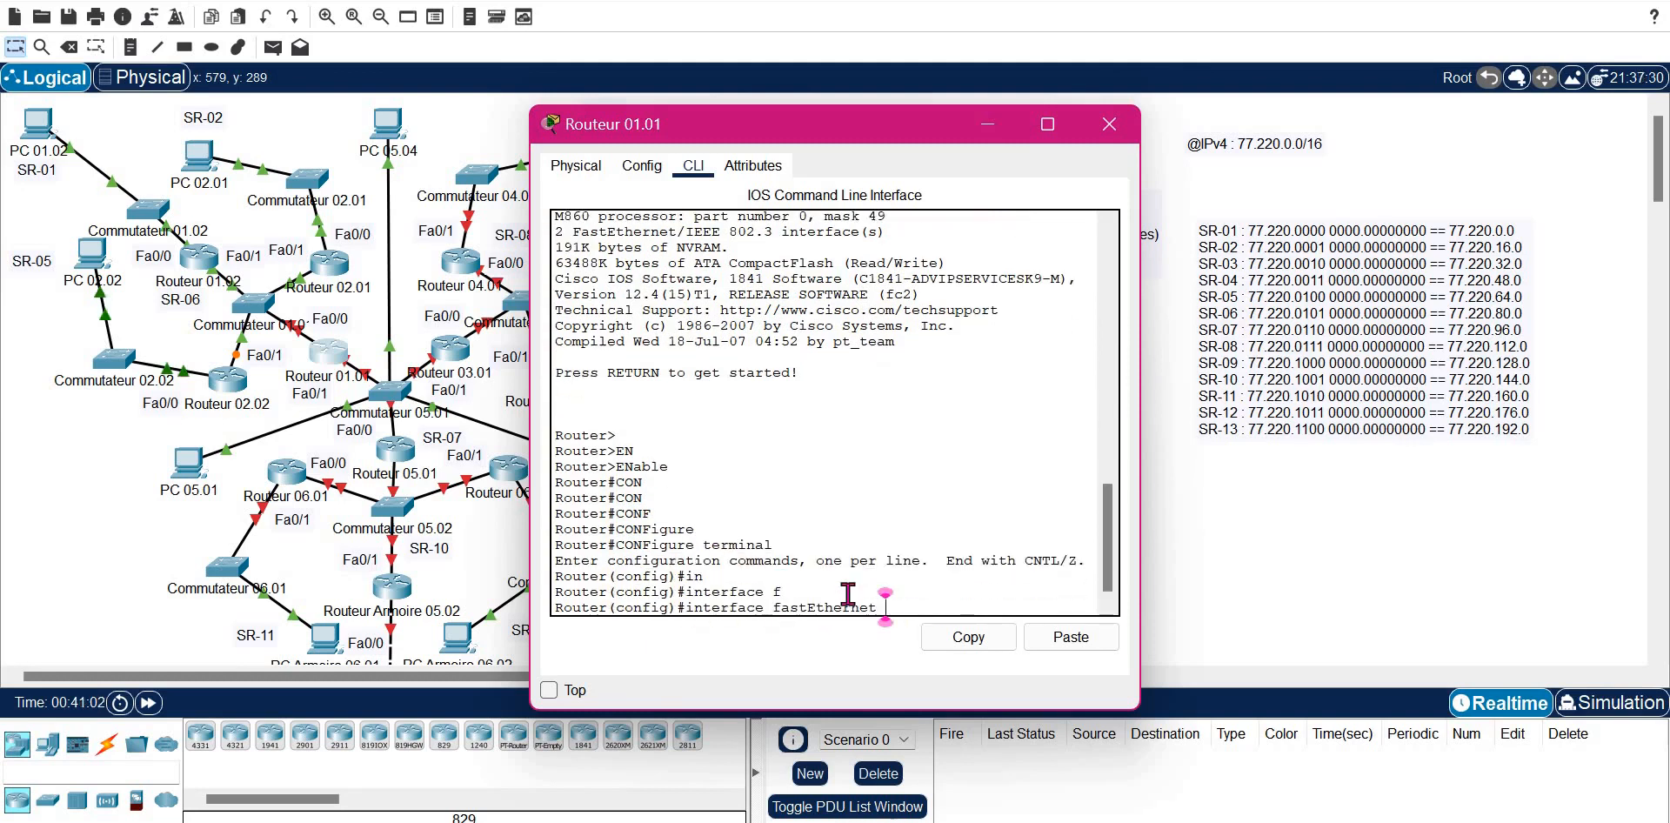
text(0/0)
key(Return)
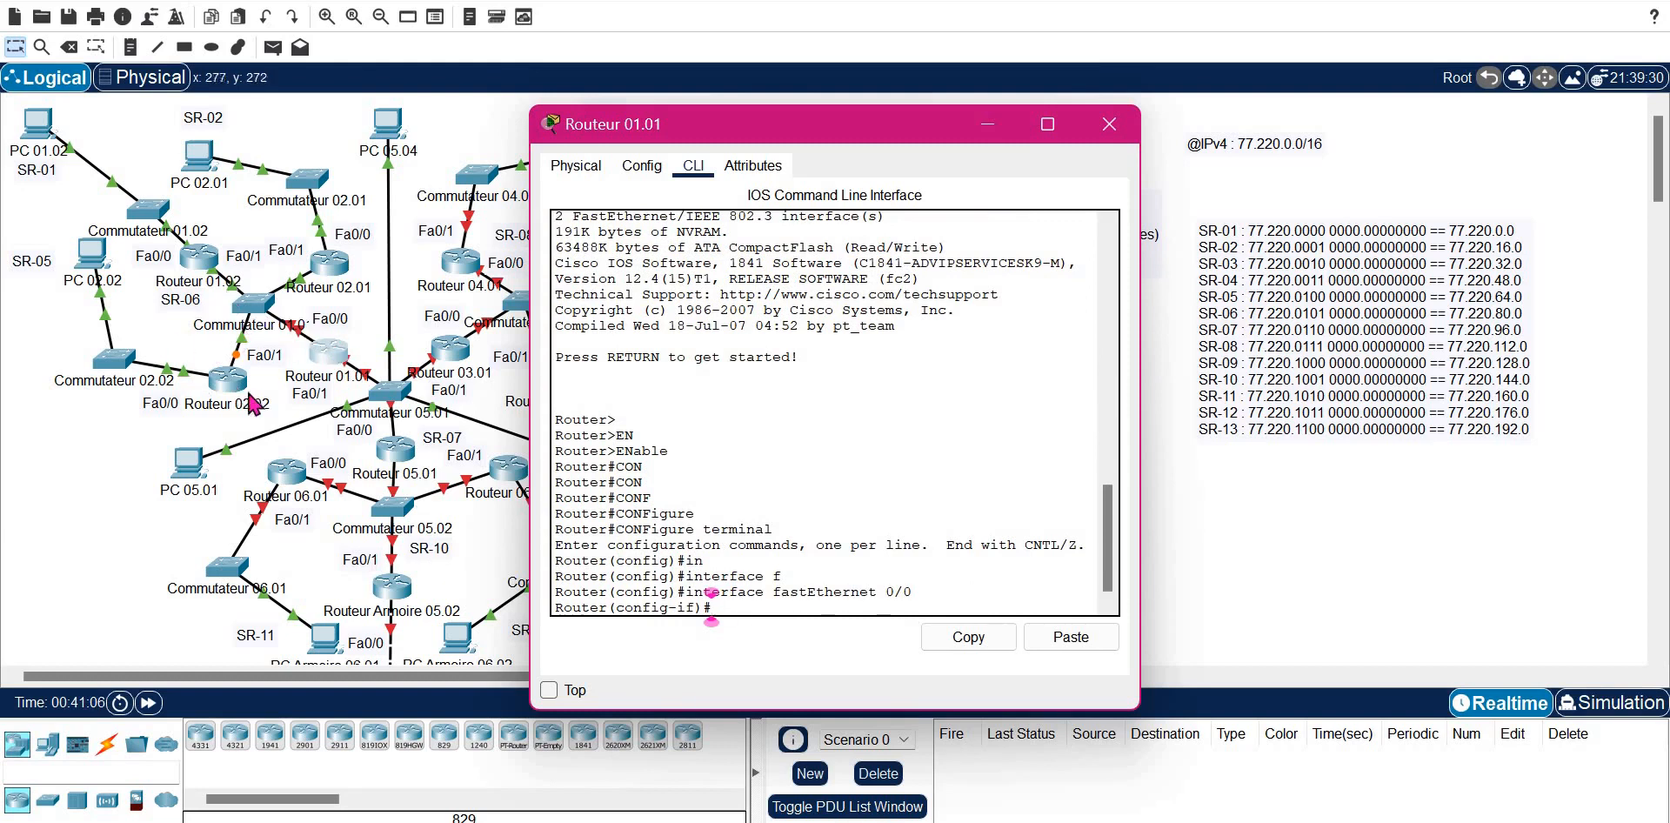
click(1052, 638)
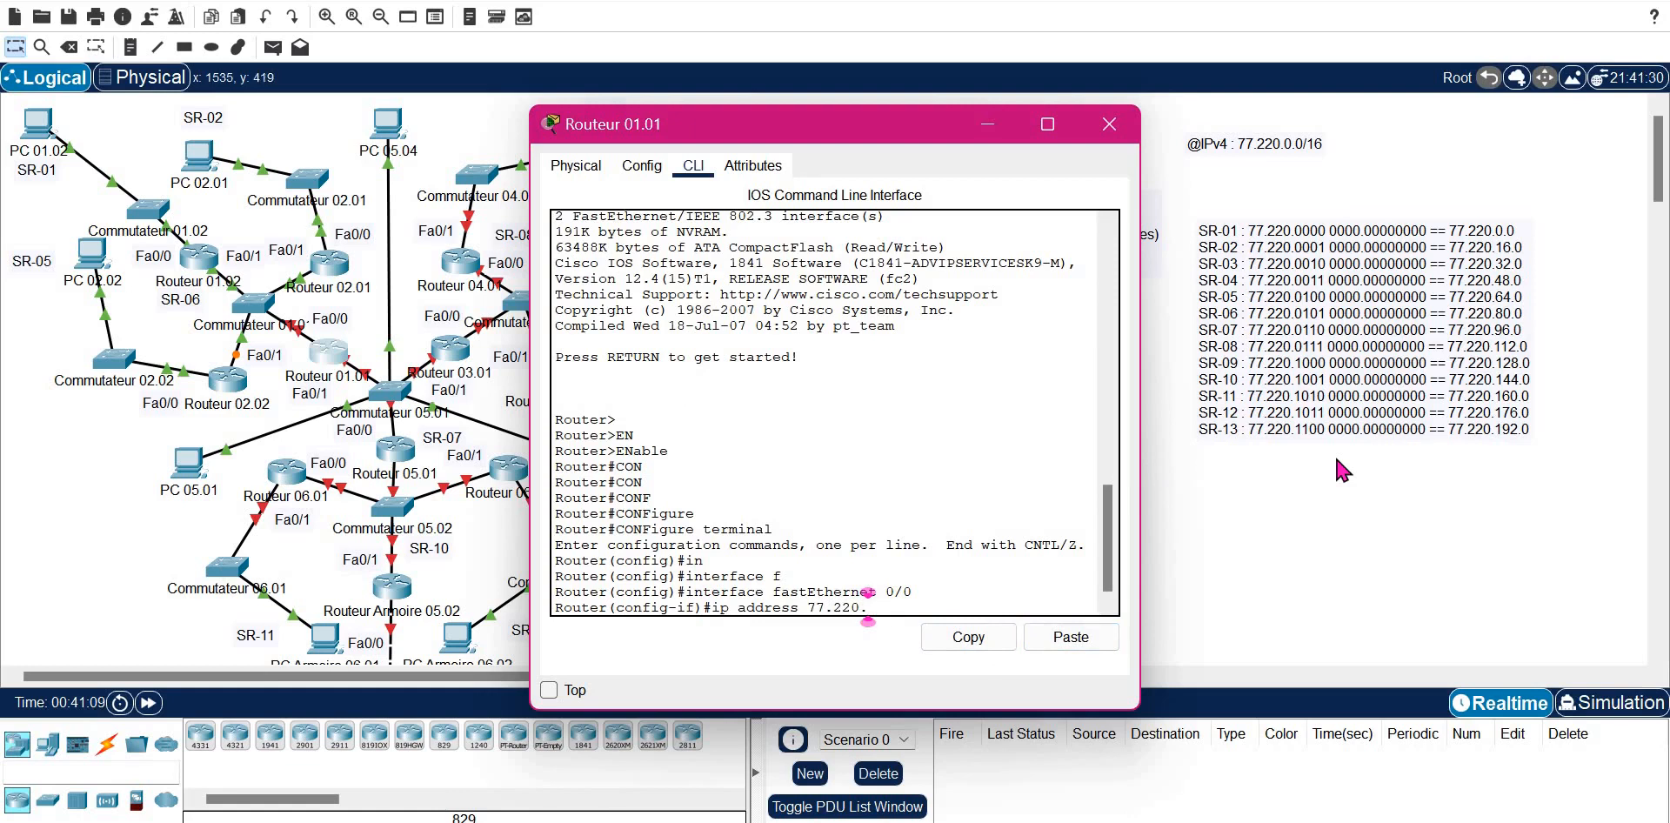
text(80.251 255.255.25)
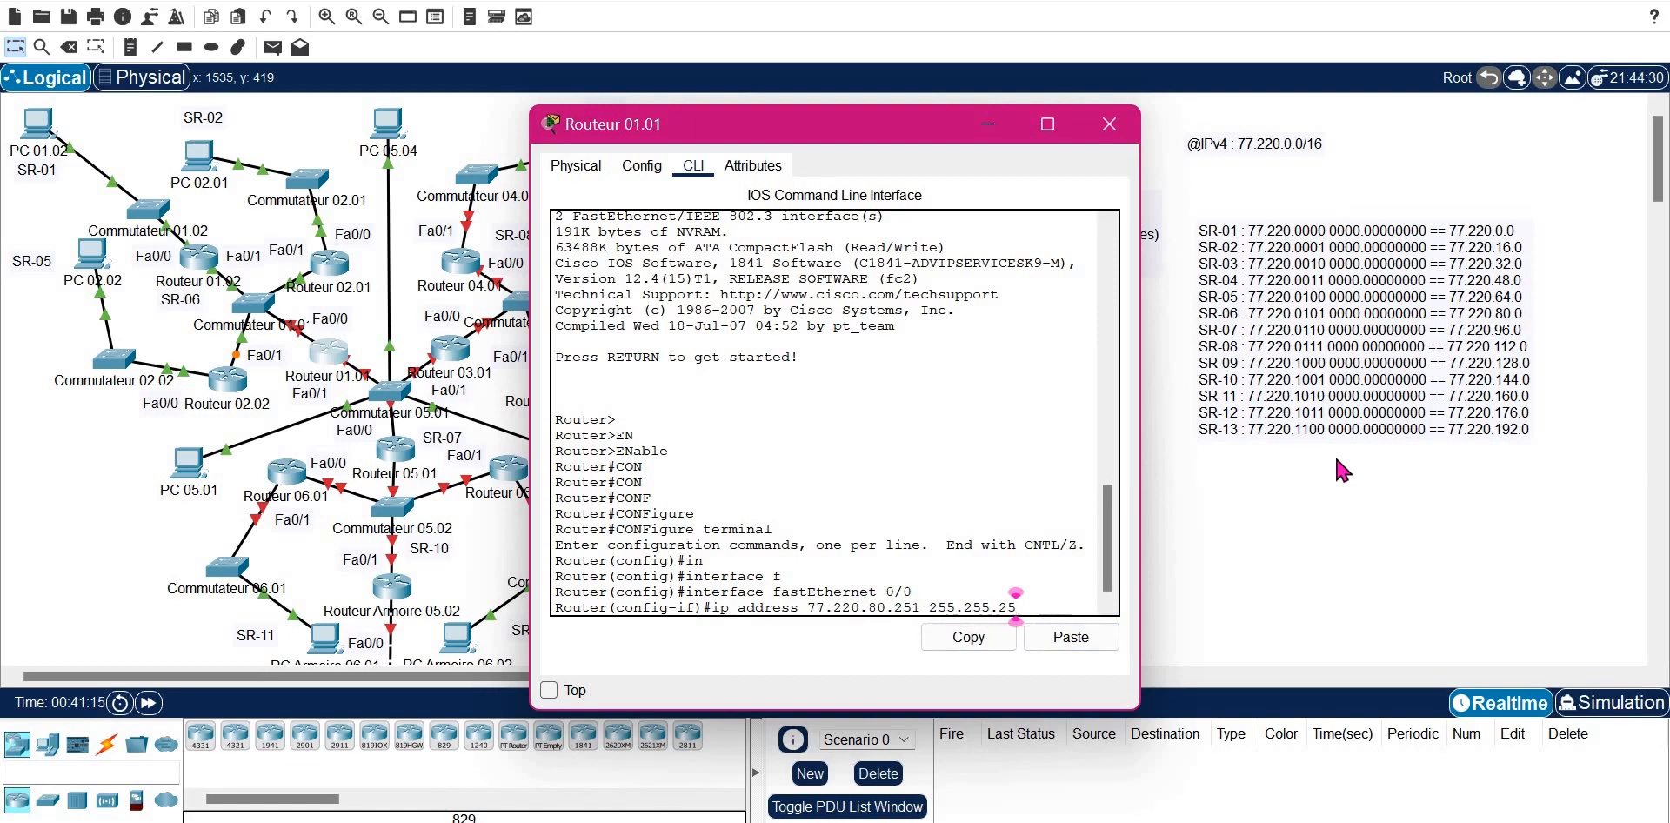
text(0.0)
key(Return)
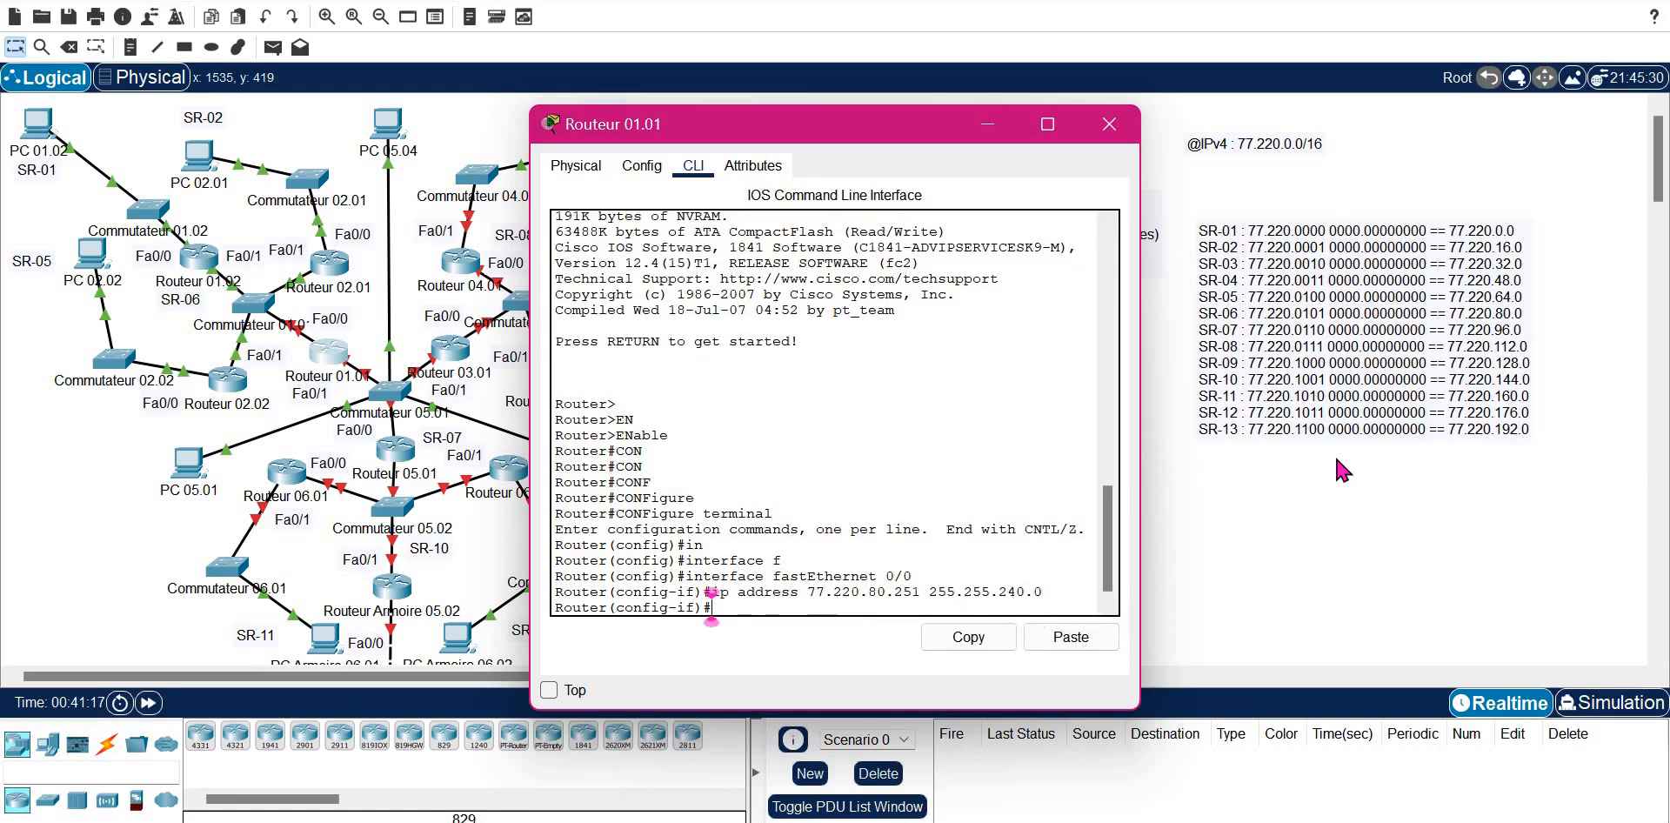
- Enable Routeur 01.01's fastEthernet 0/0 with no shutdown and exit the interface configuration
text(no sh)
key(Tab)
key(Return)
text(e)
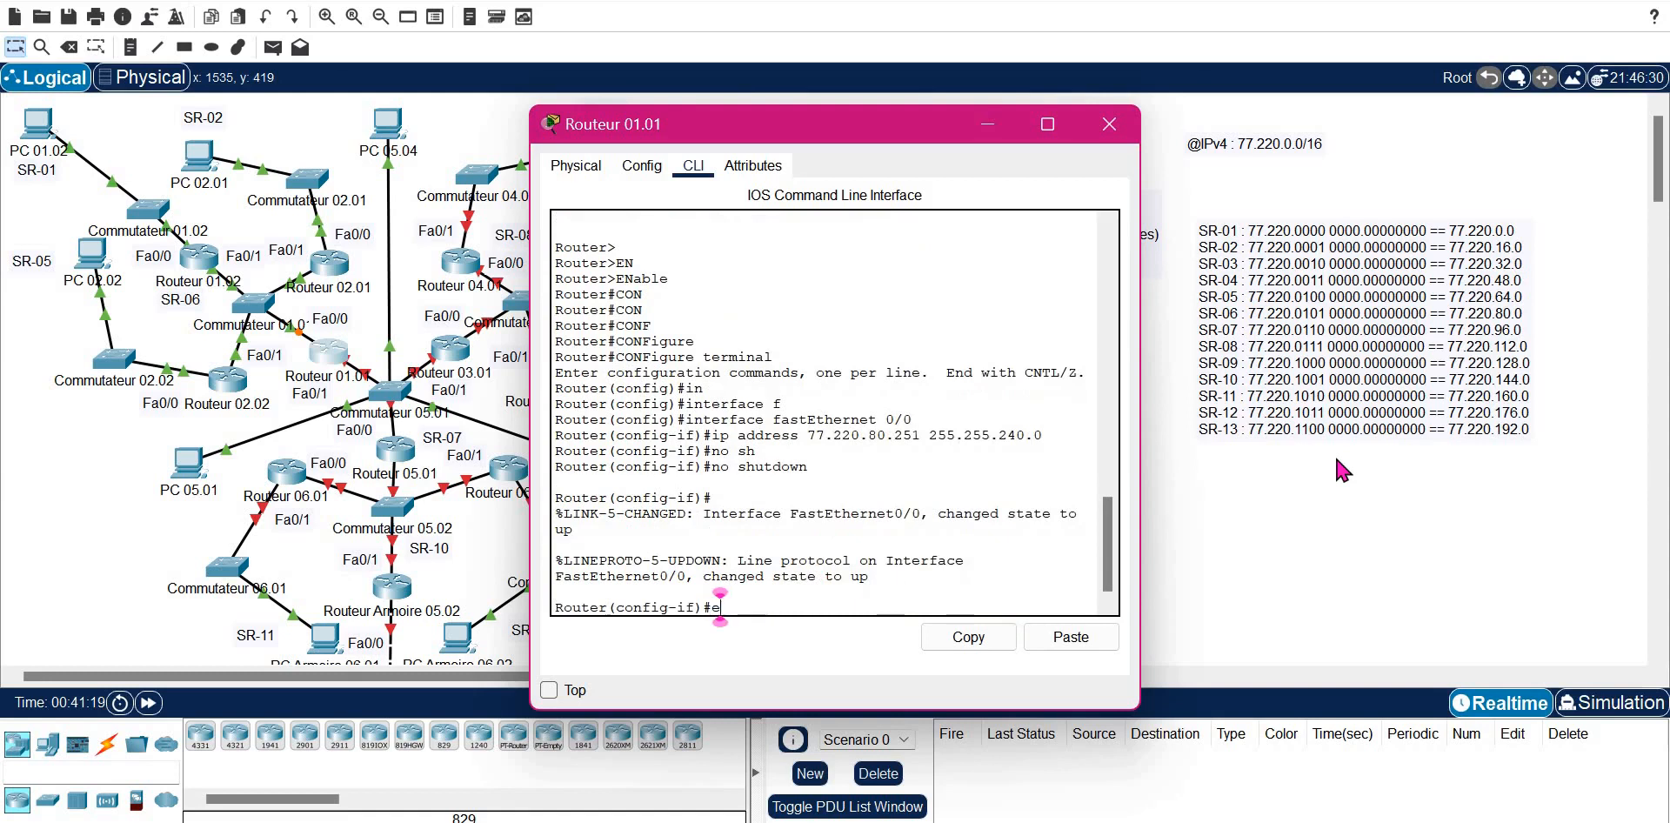
text(xit)
key(Return)
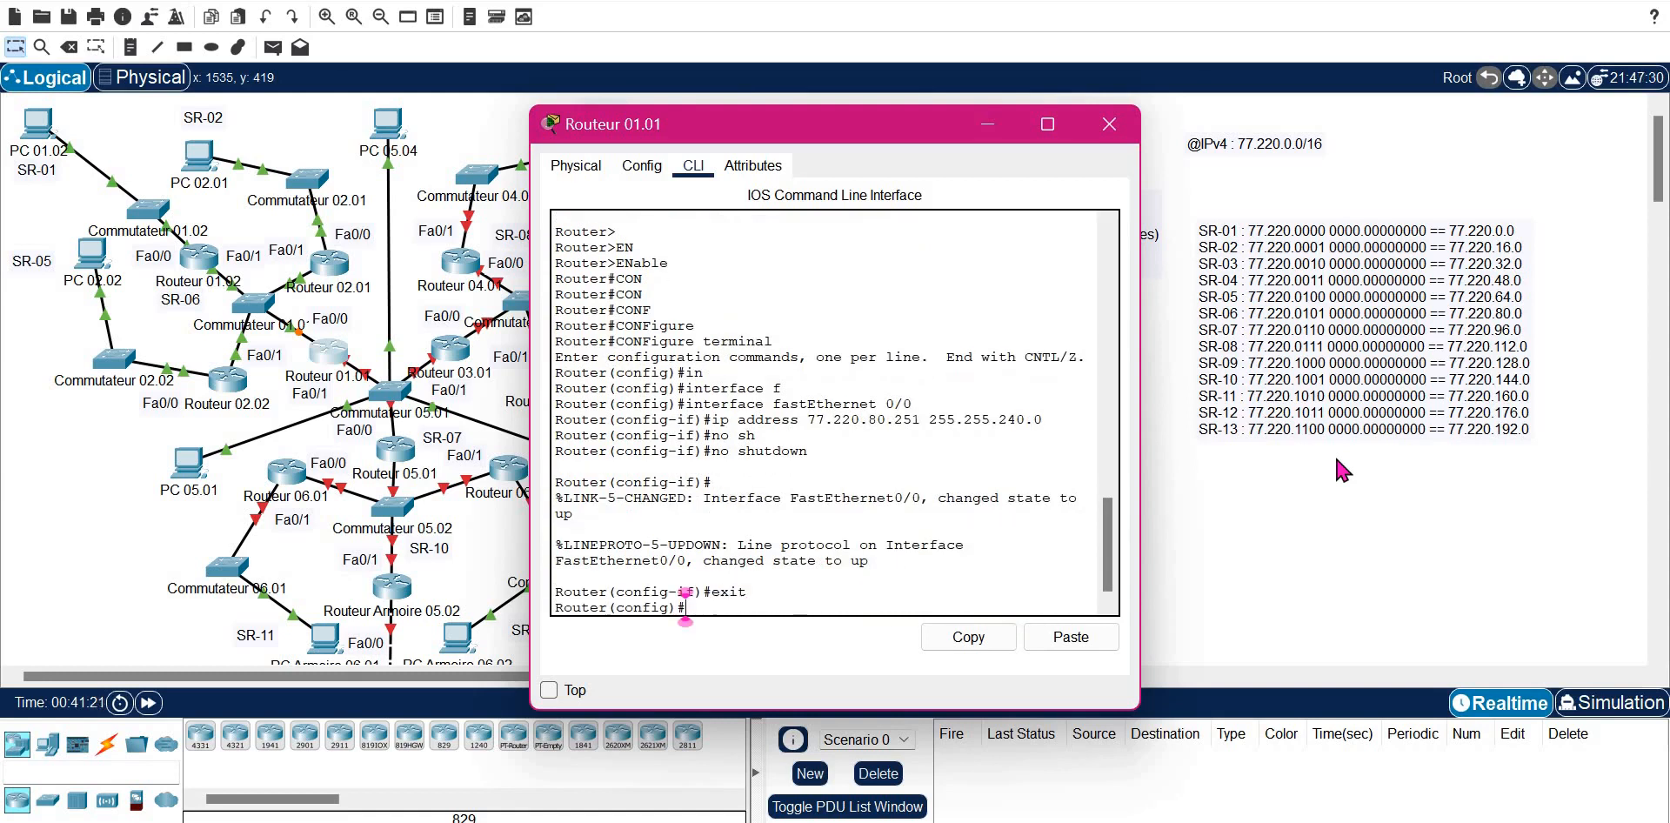
key(Return)
- Enter the configuration of interface fastEthernet 0/1 on Routeur 01.01
text(i)
text(n)
key(Tab)
text(f)
key(Tab)
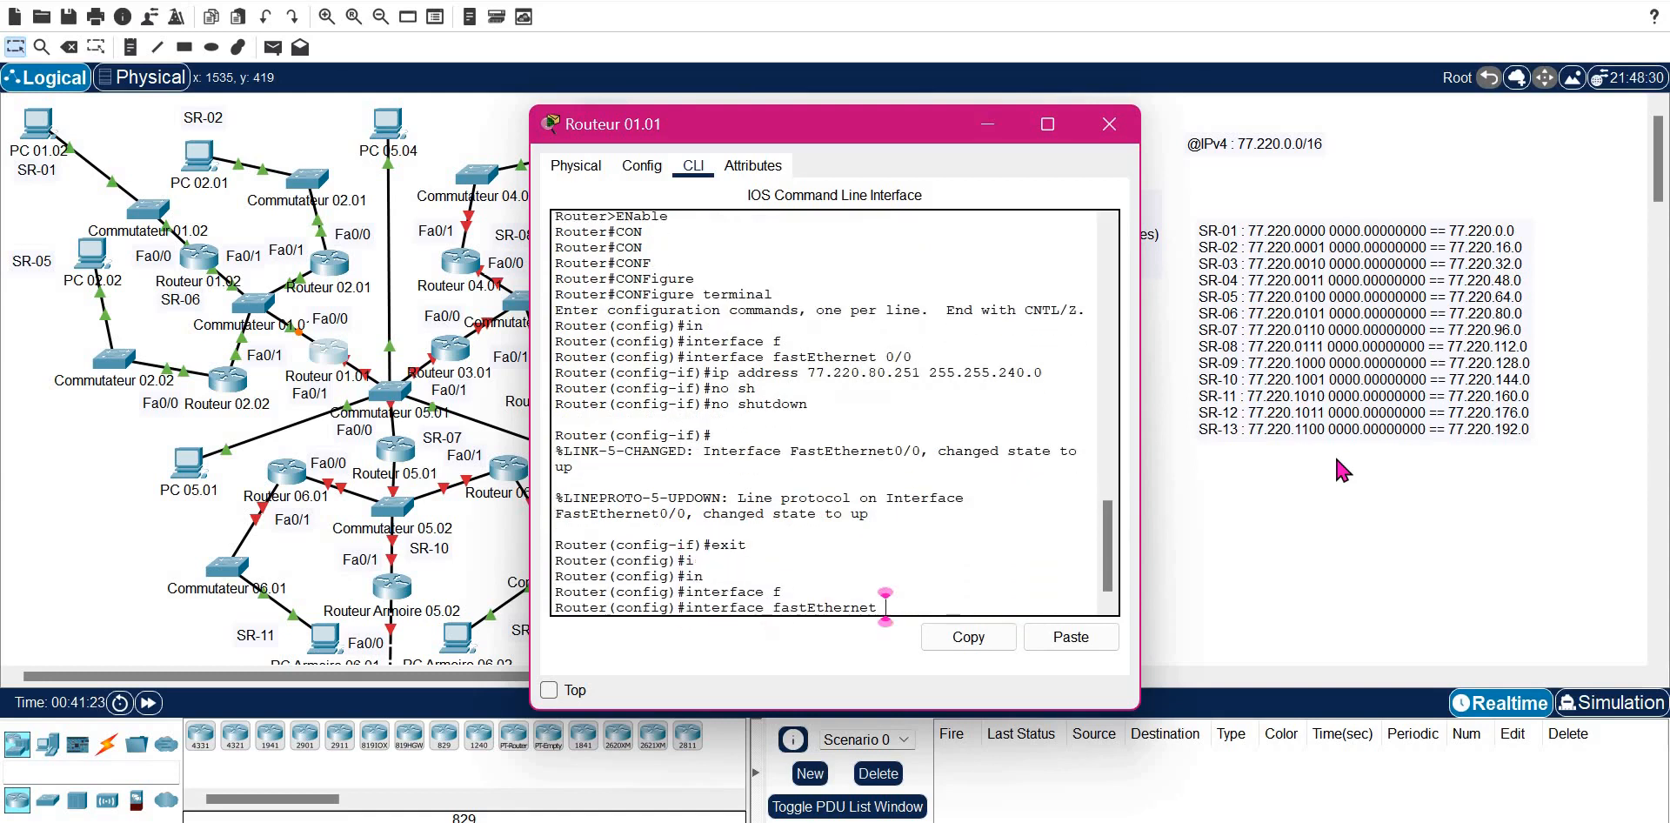
text(0/1)
key(Return)
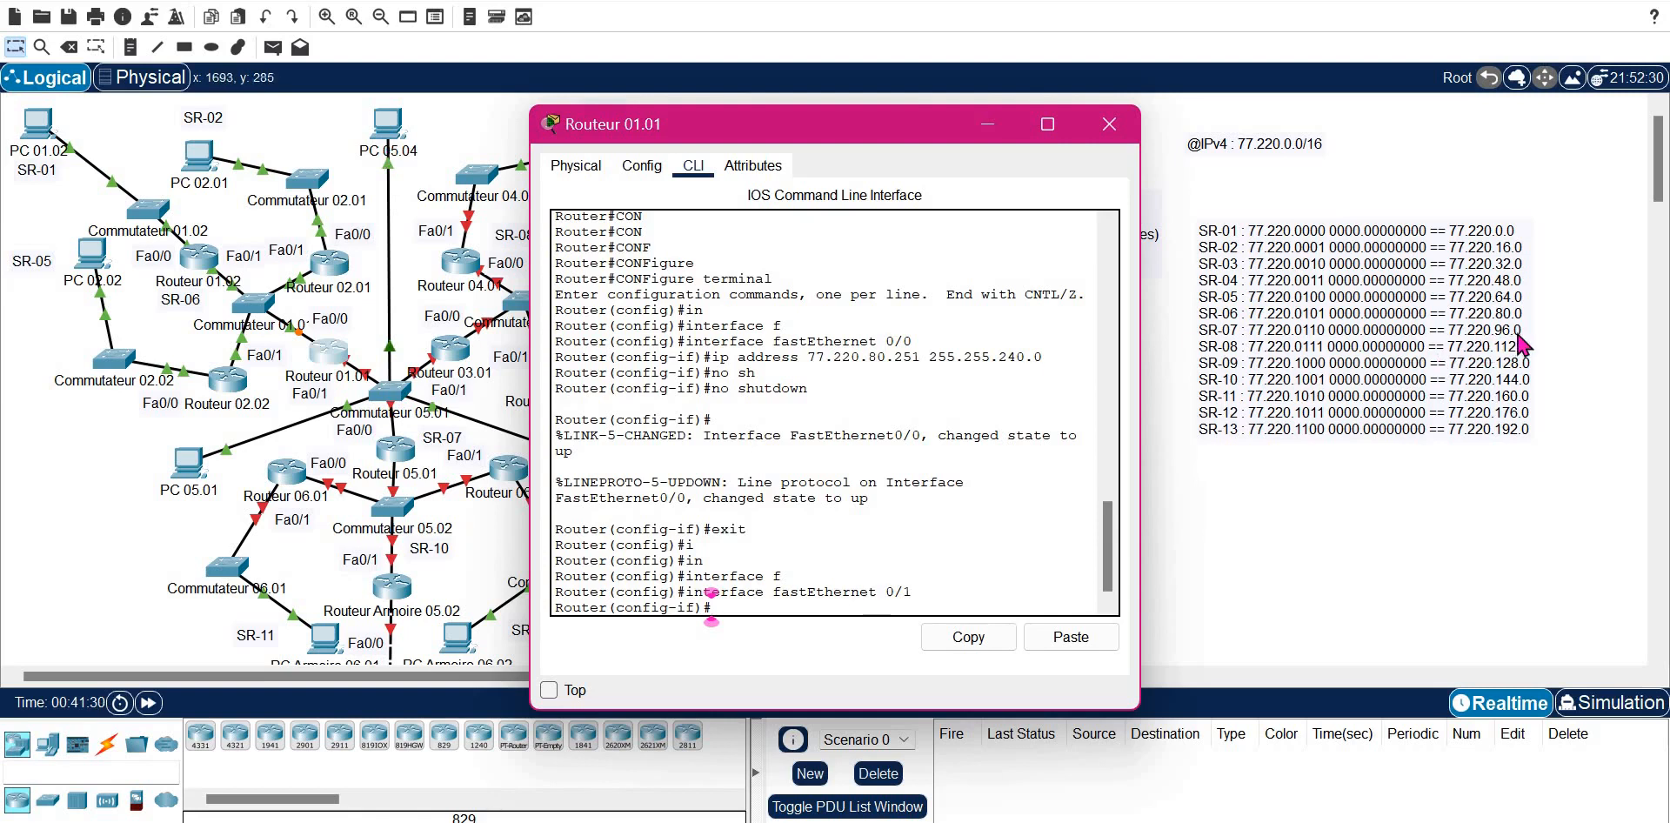
- Assign IP address 77.220.96.254 with mask 255.255.240.0 to fastEthernet 0/1 on Routeur 01.01, reusing the copied partial command
click(1075, 640)
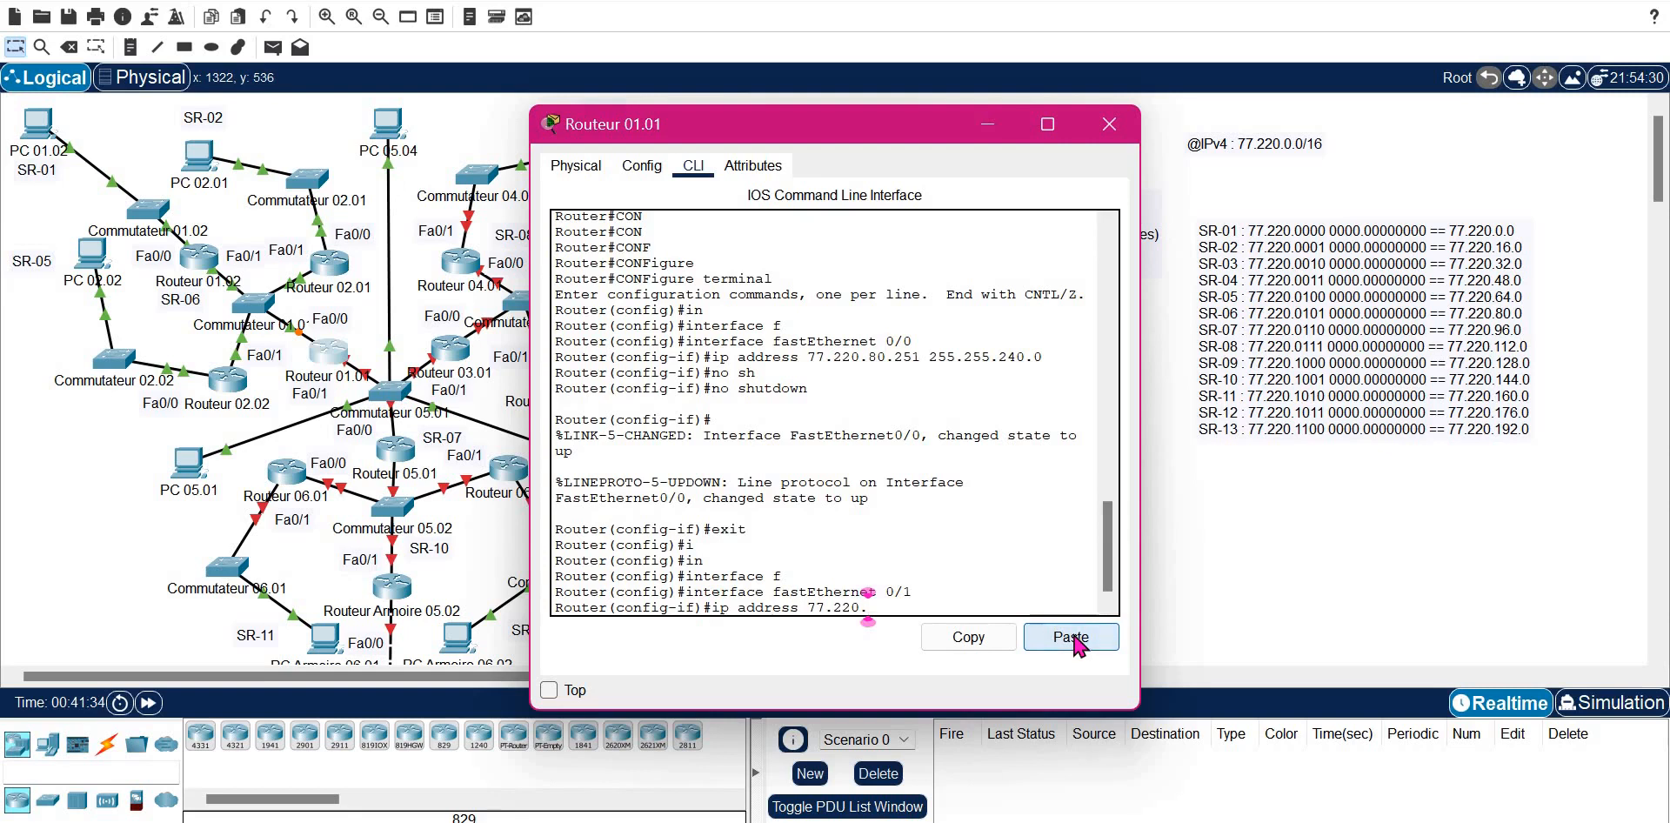
text(96.)
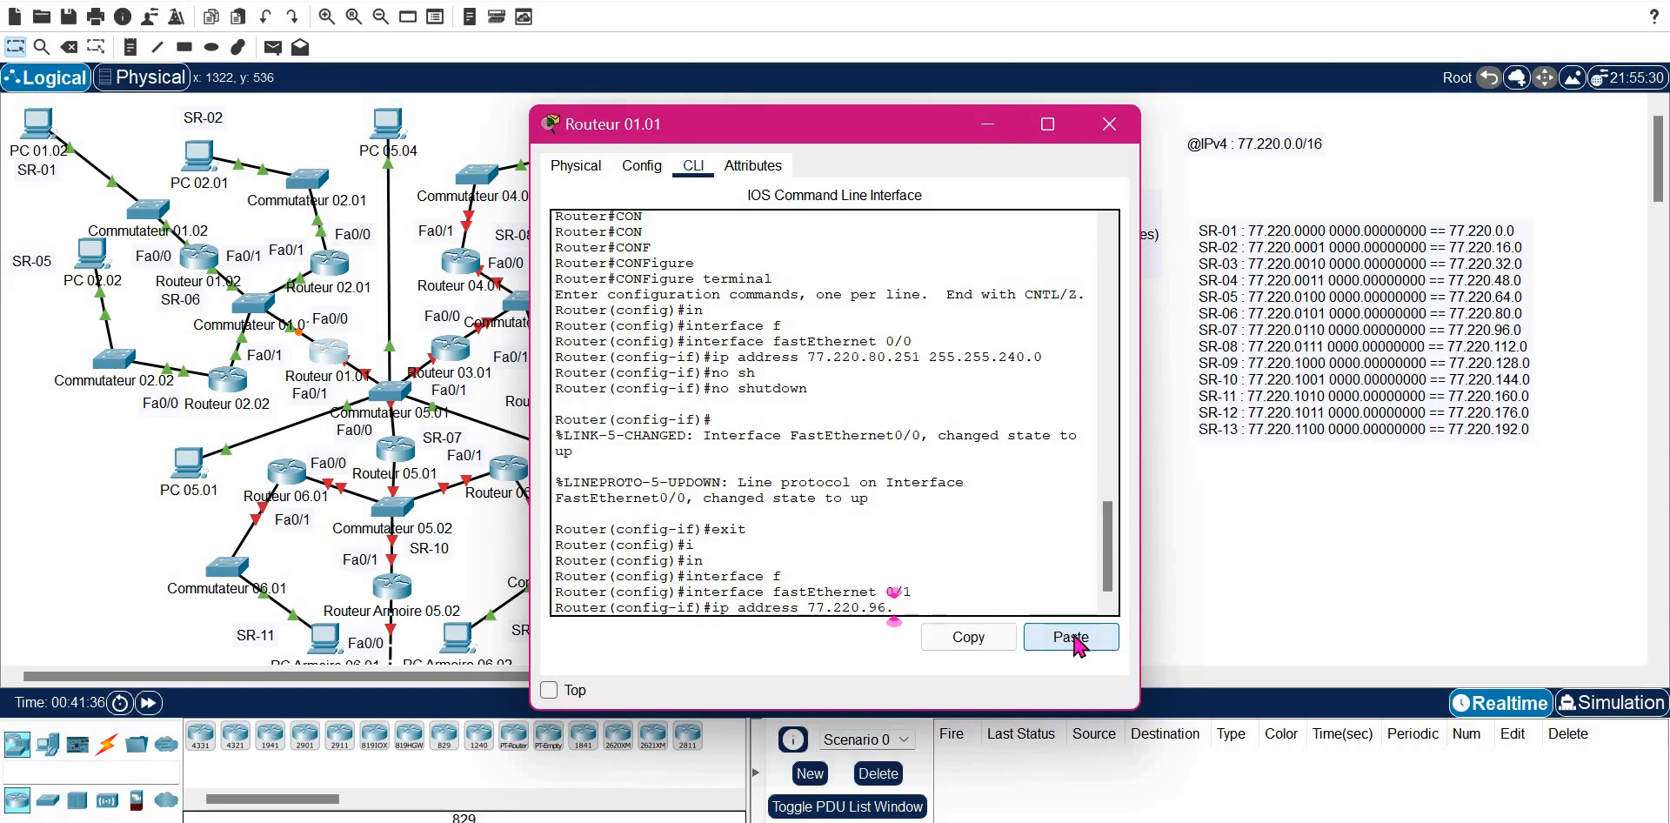
text(254)
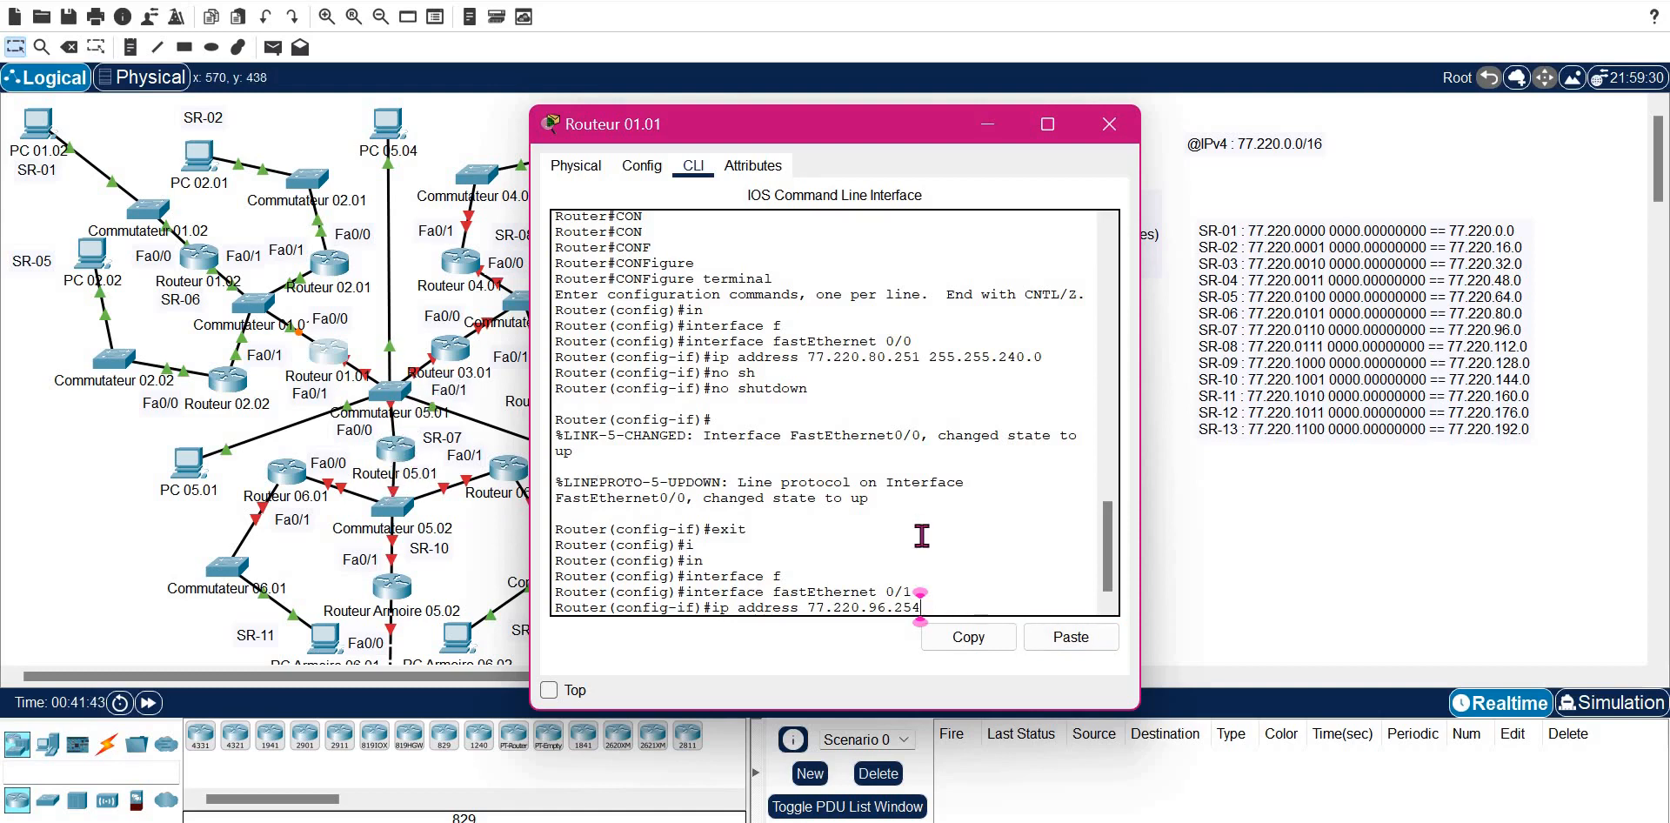
text(255.255.24)
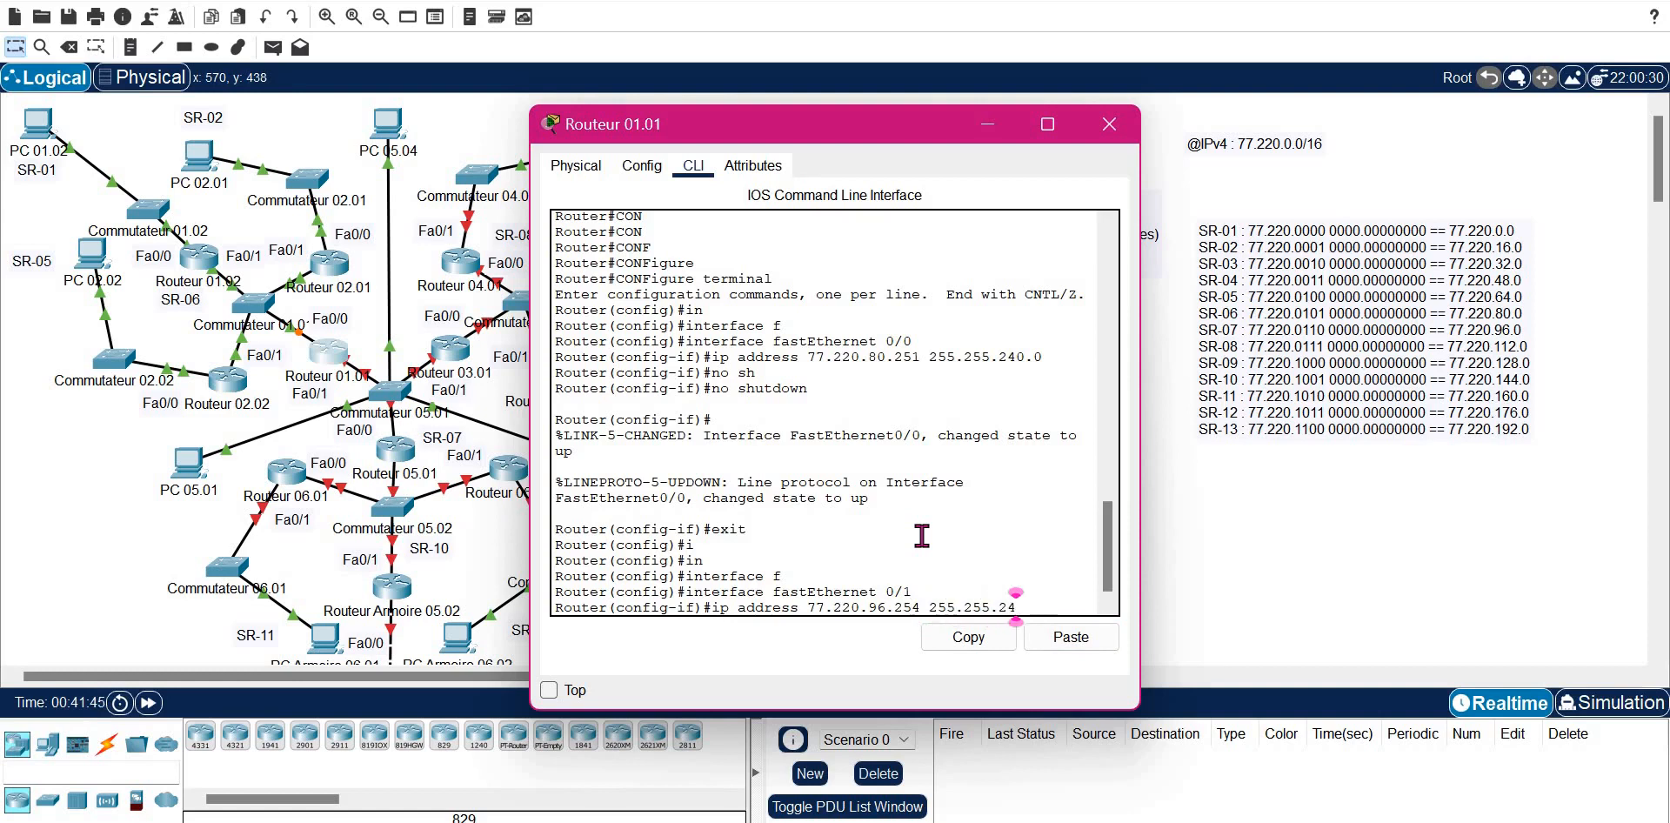
text(0.0)
key(Return)
- Enable Routeur 01.01's fastEthernet 0/1 with no shutdown and exit the interface configuration
text(NO)
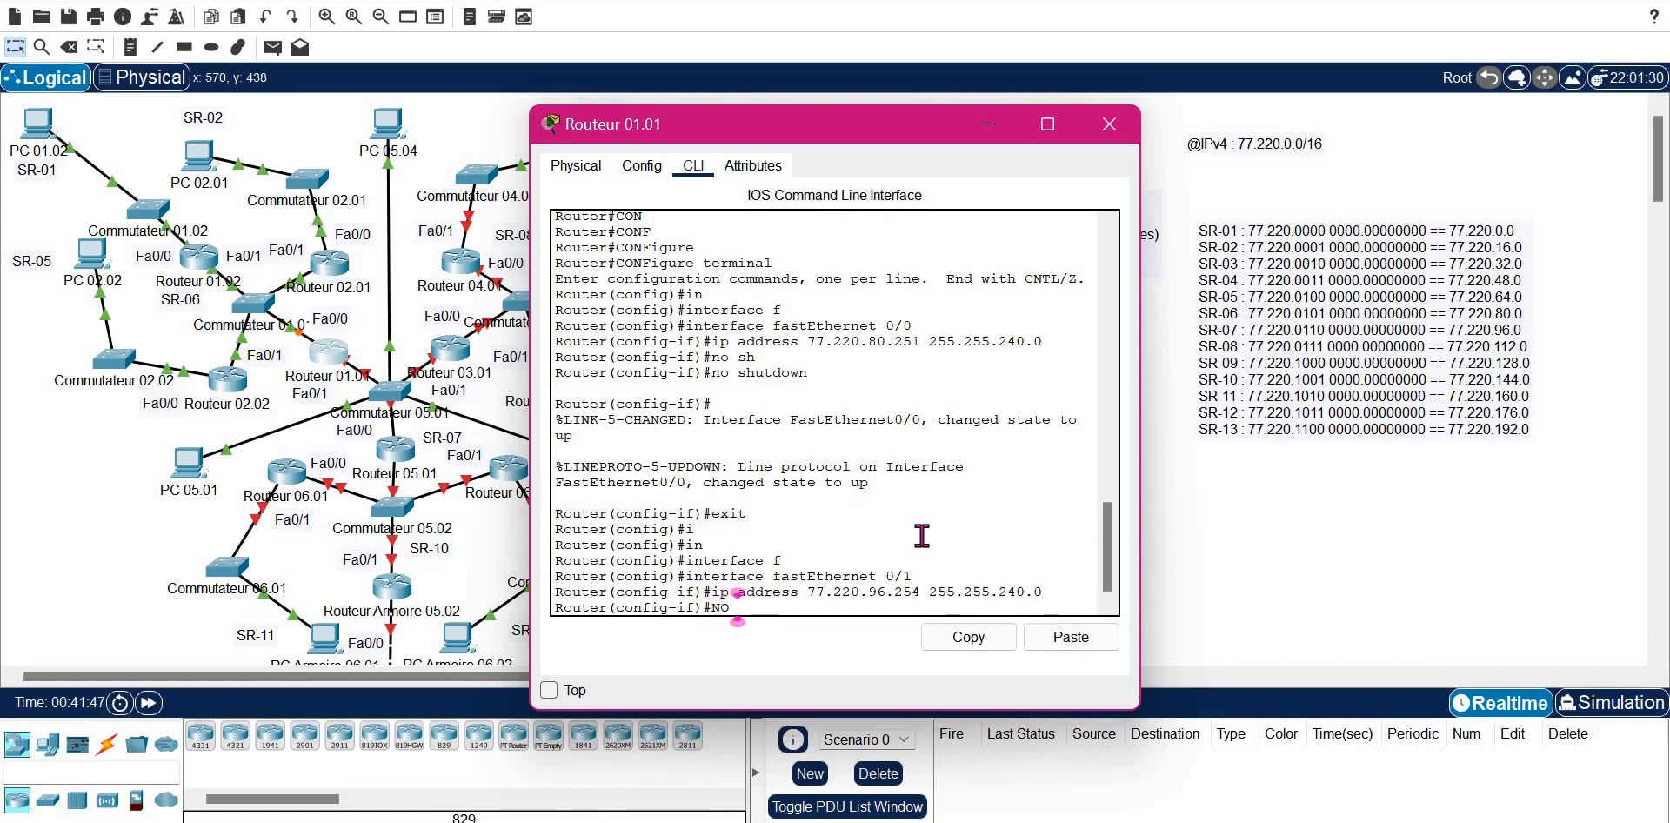
text( SH)
key(Tab)
key(Return)
text(EXIT)
key(Return)
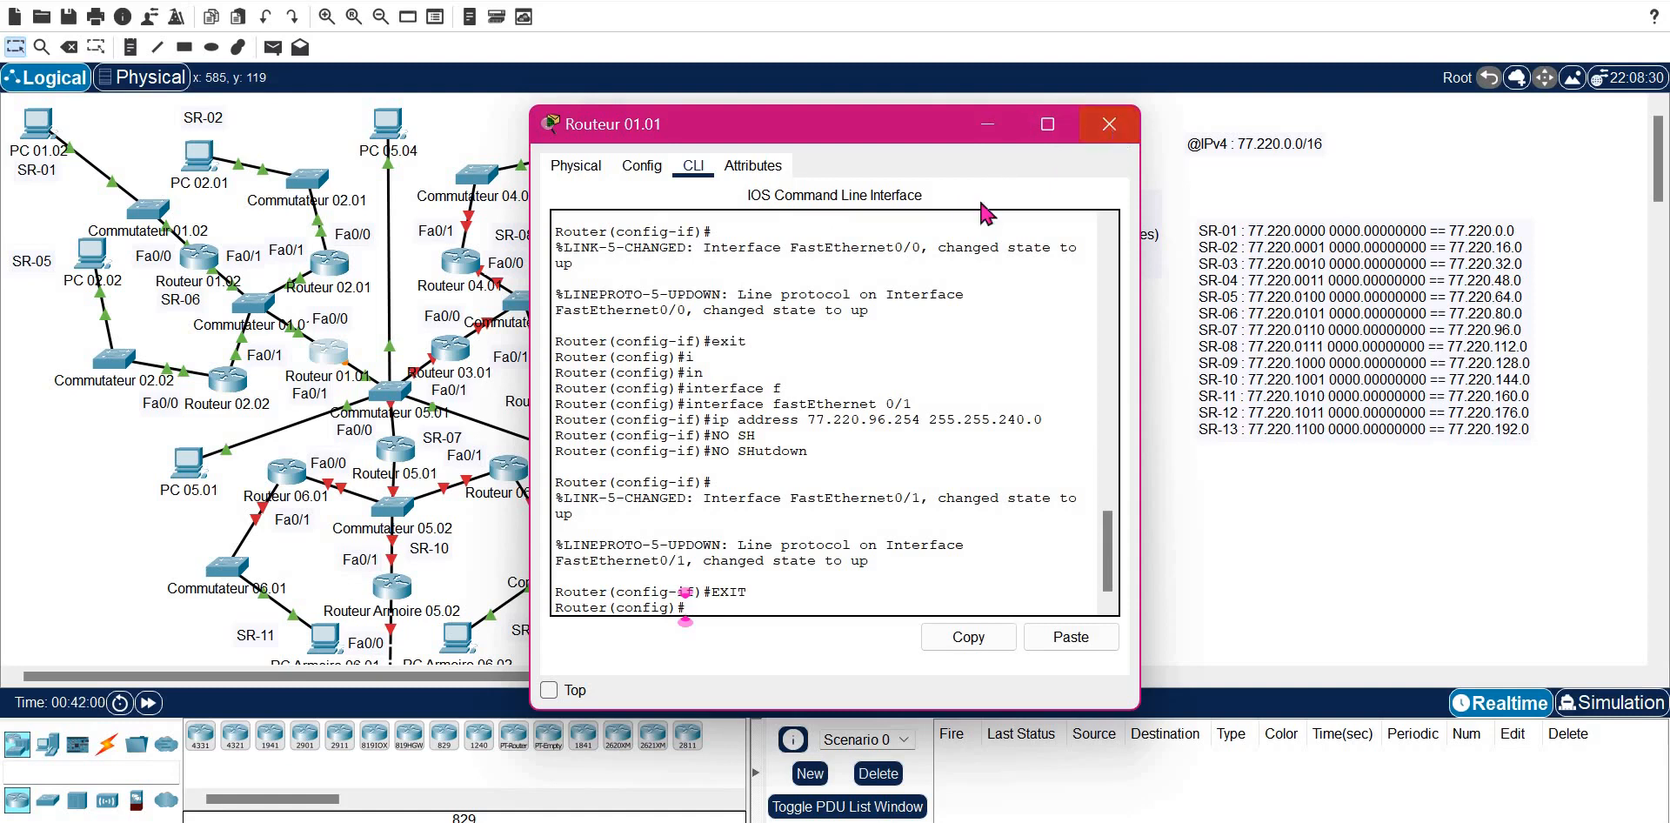
- Close Routeur 01.01 and open the command line of Routeur 04.01
click(1109, 124)
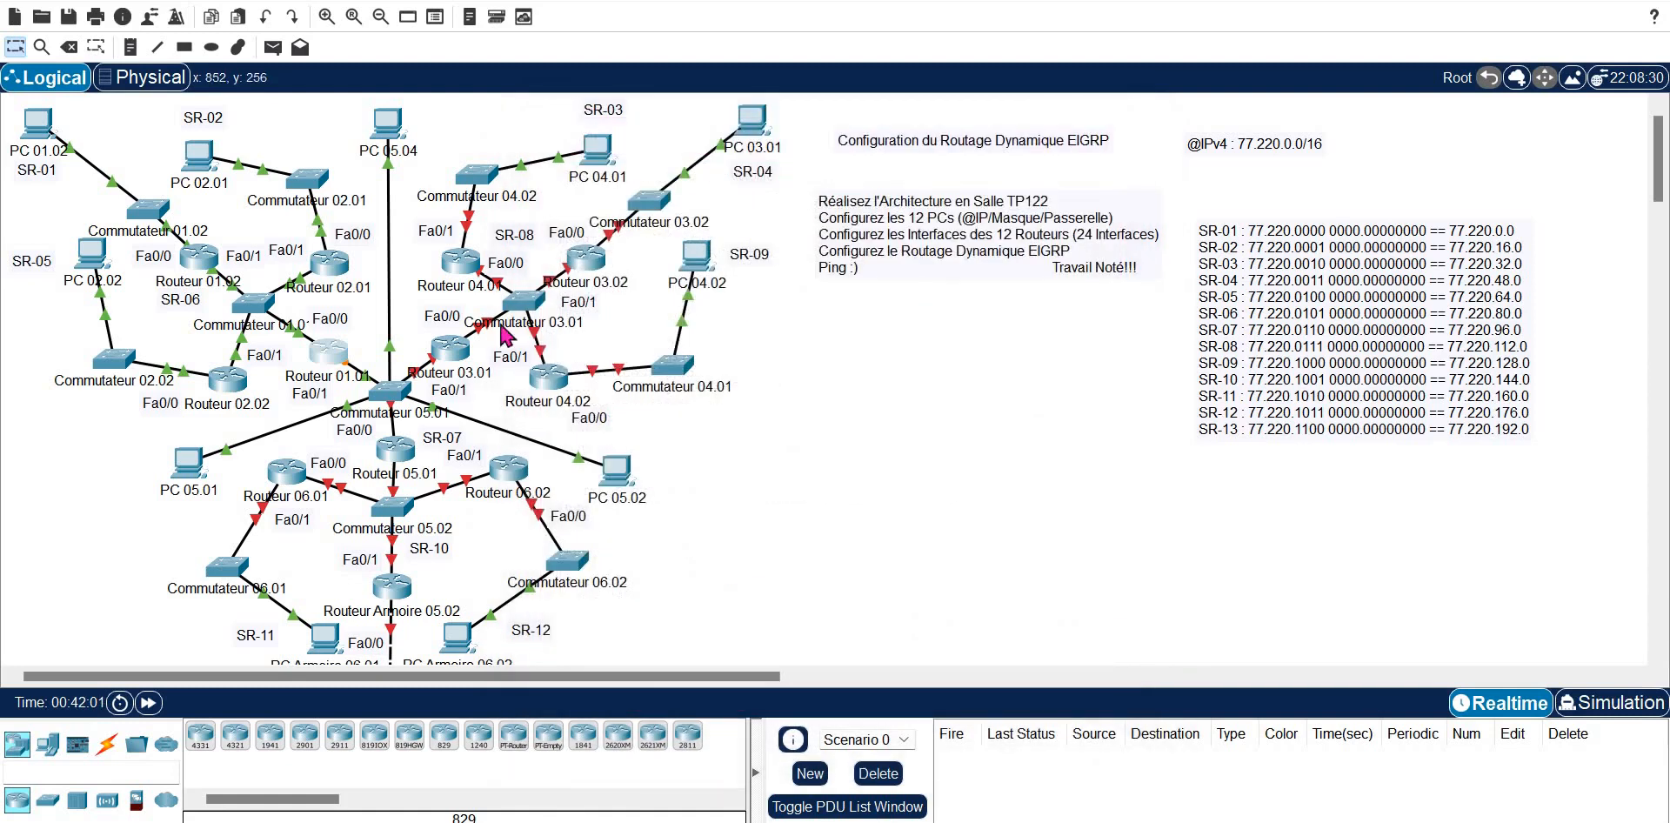
click(460, 266)
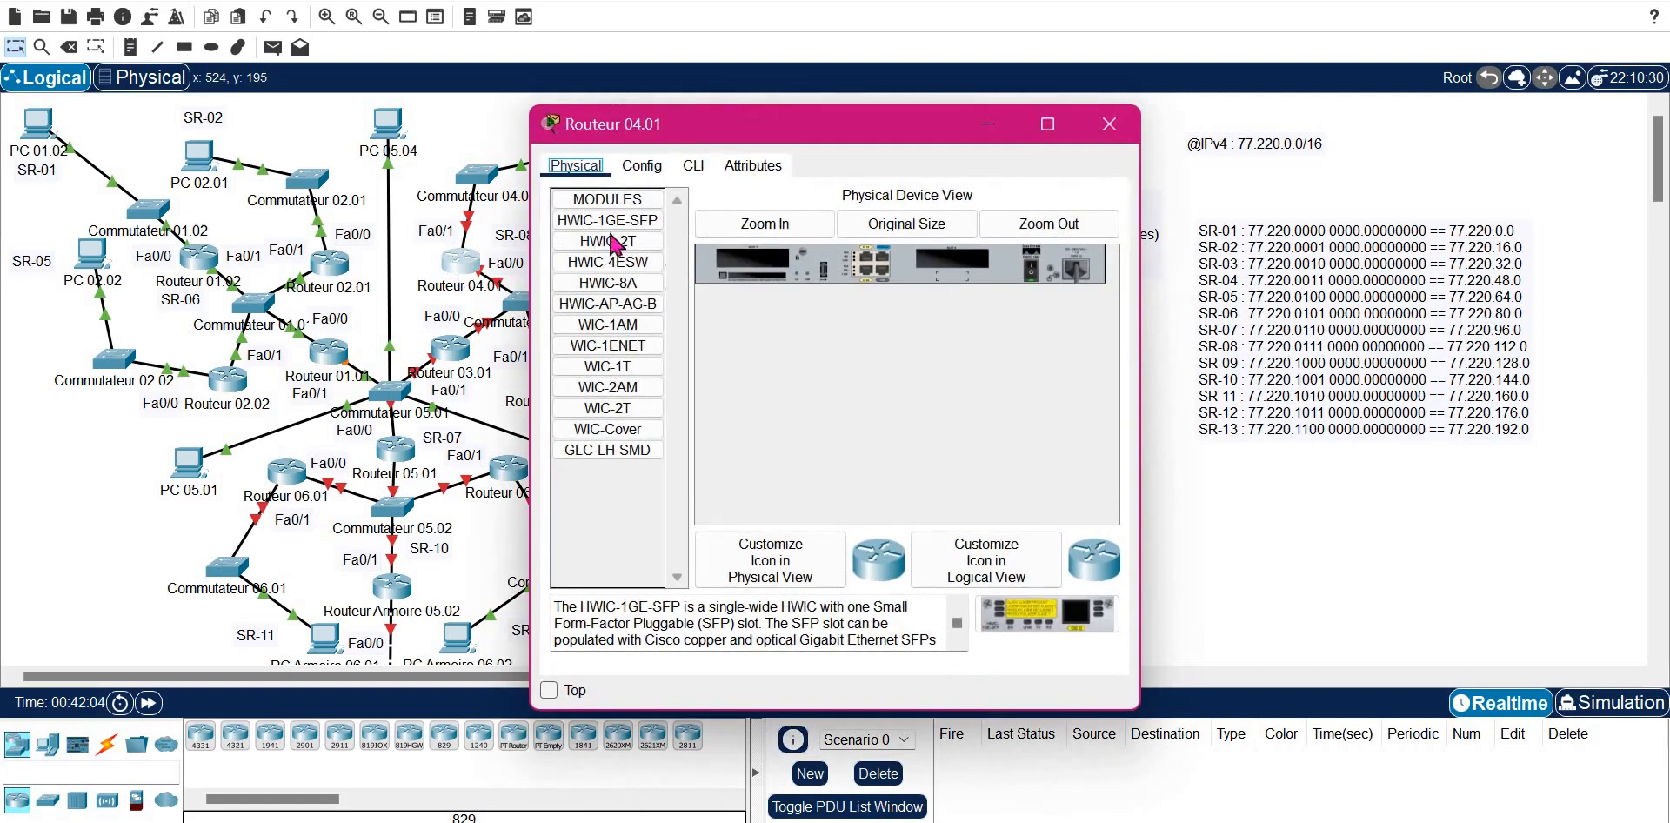
click(693, 165)
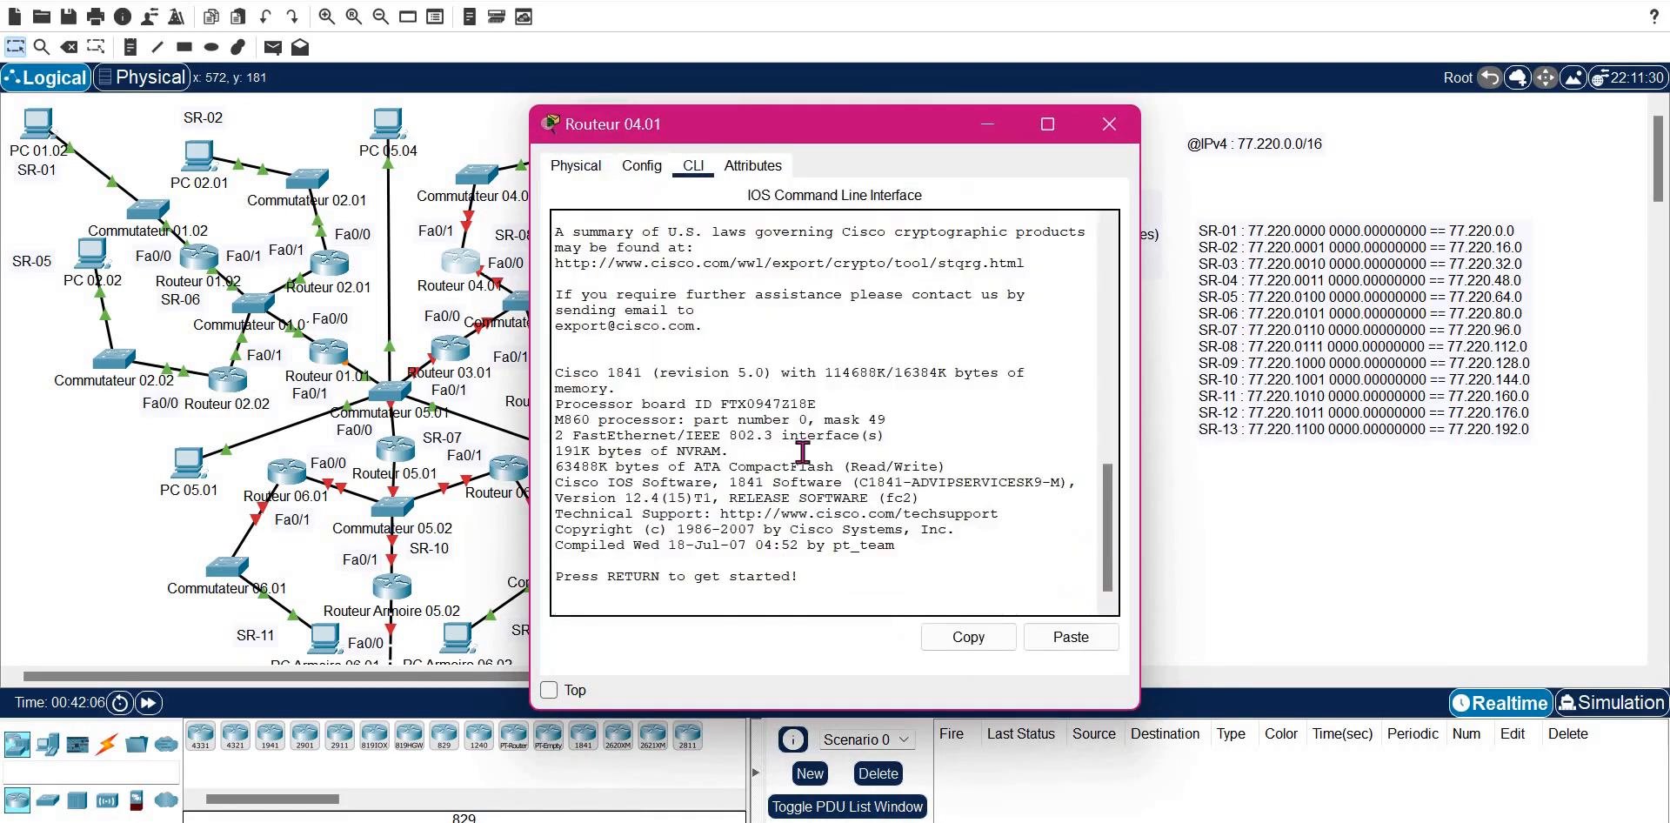
- Enter privileged mode and global configuration mode on Routeur 04.01
key(Return)
text(EN)
key(Tab)
key(Return)
key(Return)
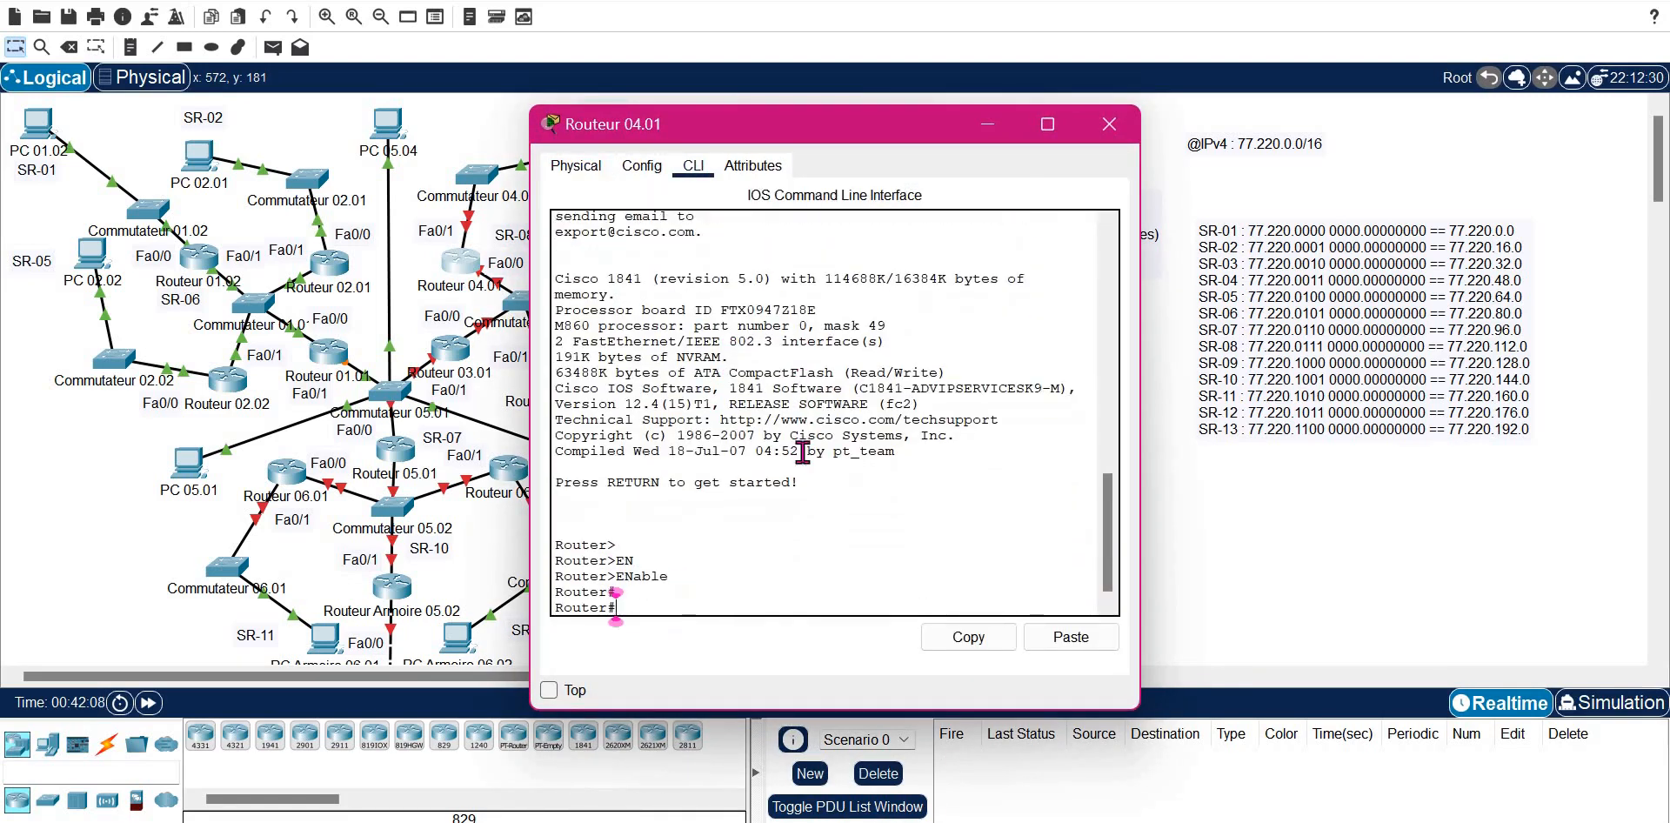
text(CONF)
key(Tab)
text(T)
key(Tab)
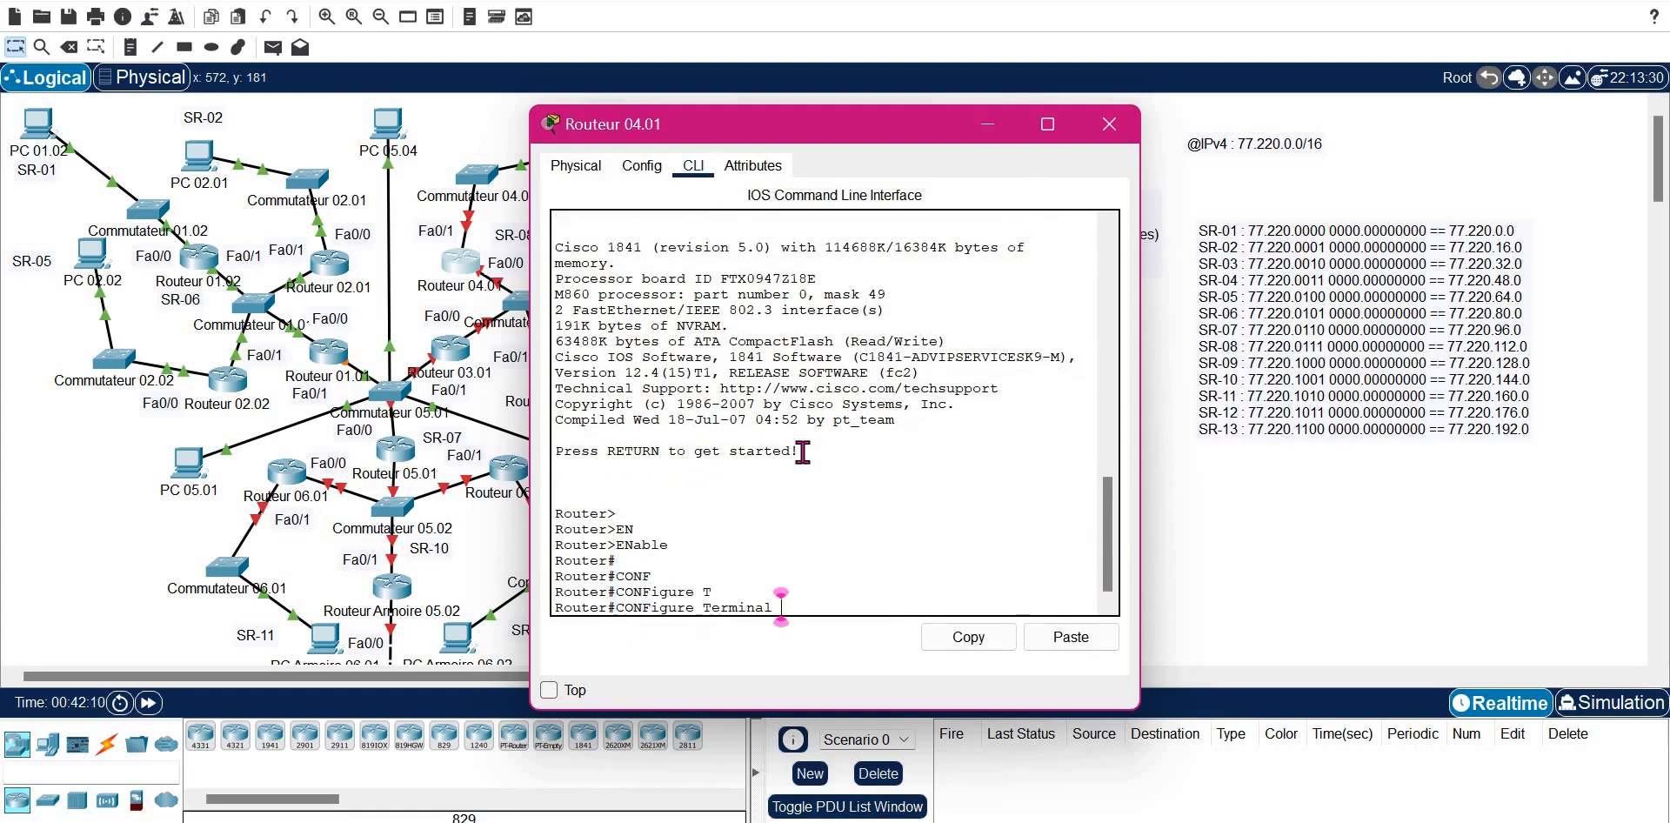
key(Return)
- Enter the configuration of interface fastEthernet 0/1 on Routeur 04.01
text(in)
key(Tab)
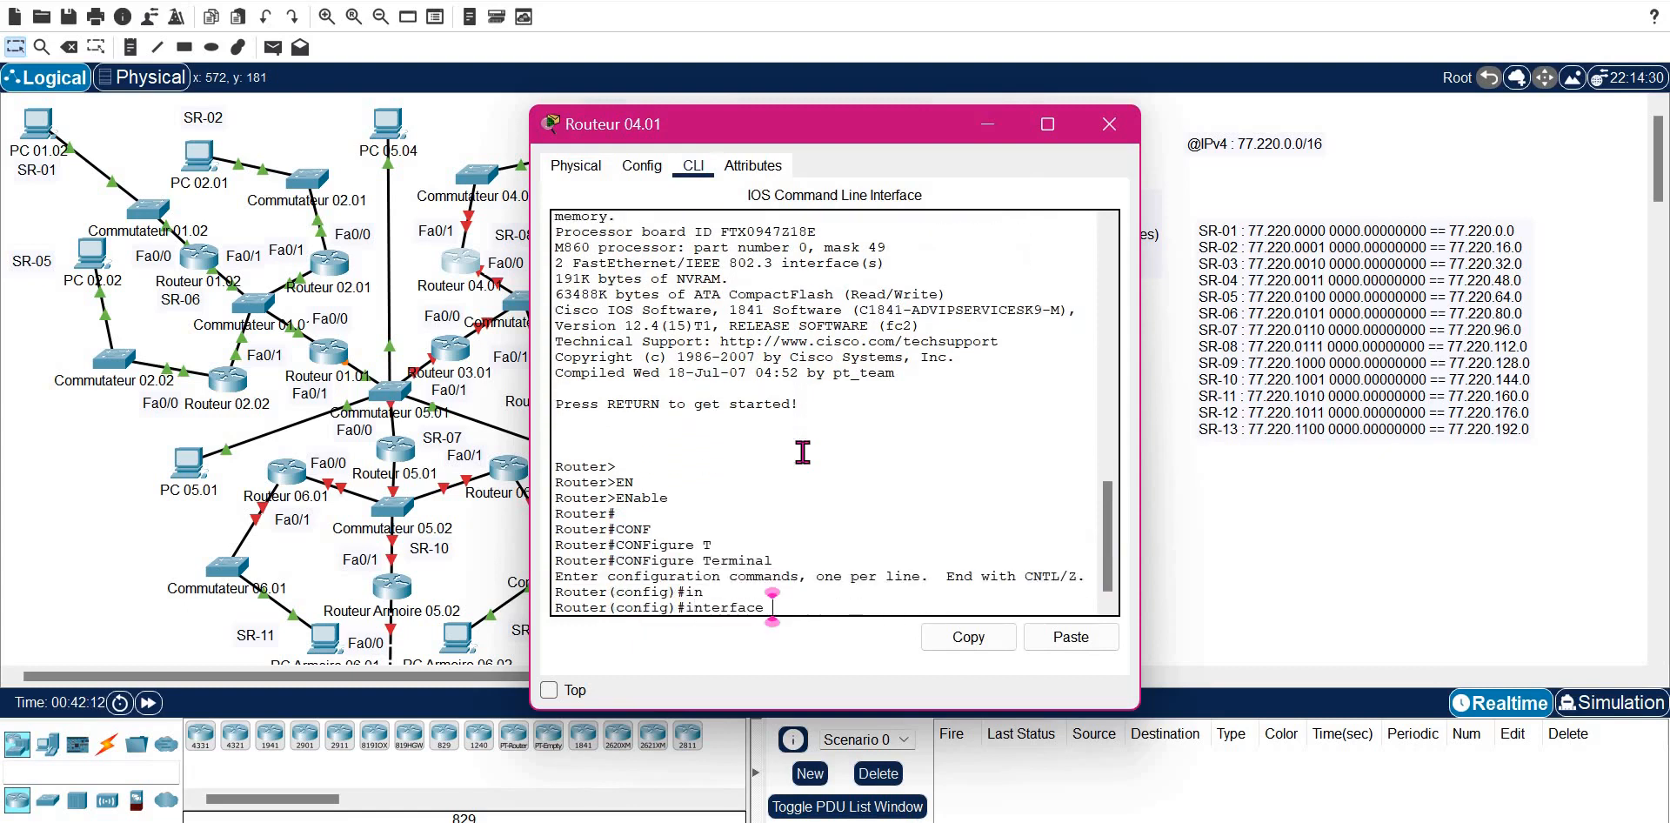
text(f)
key(Tab)
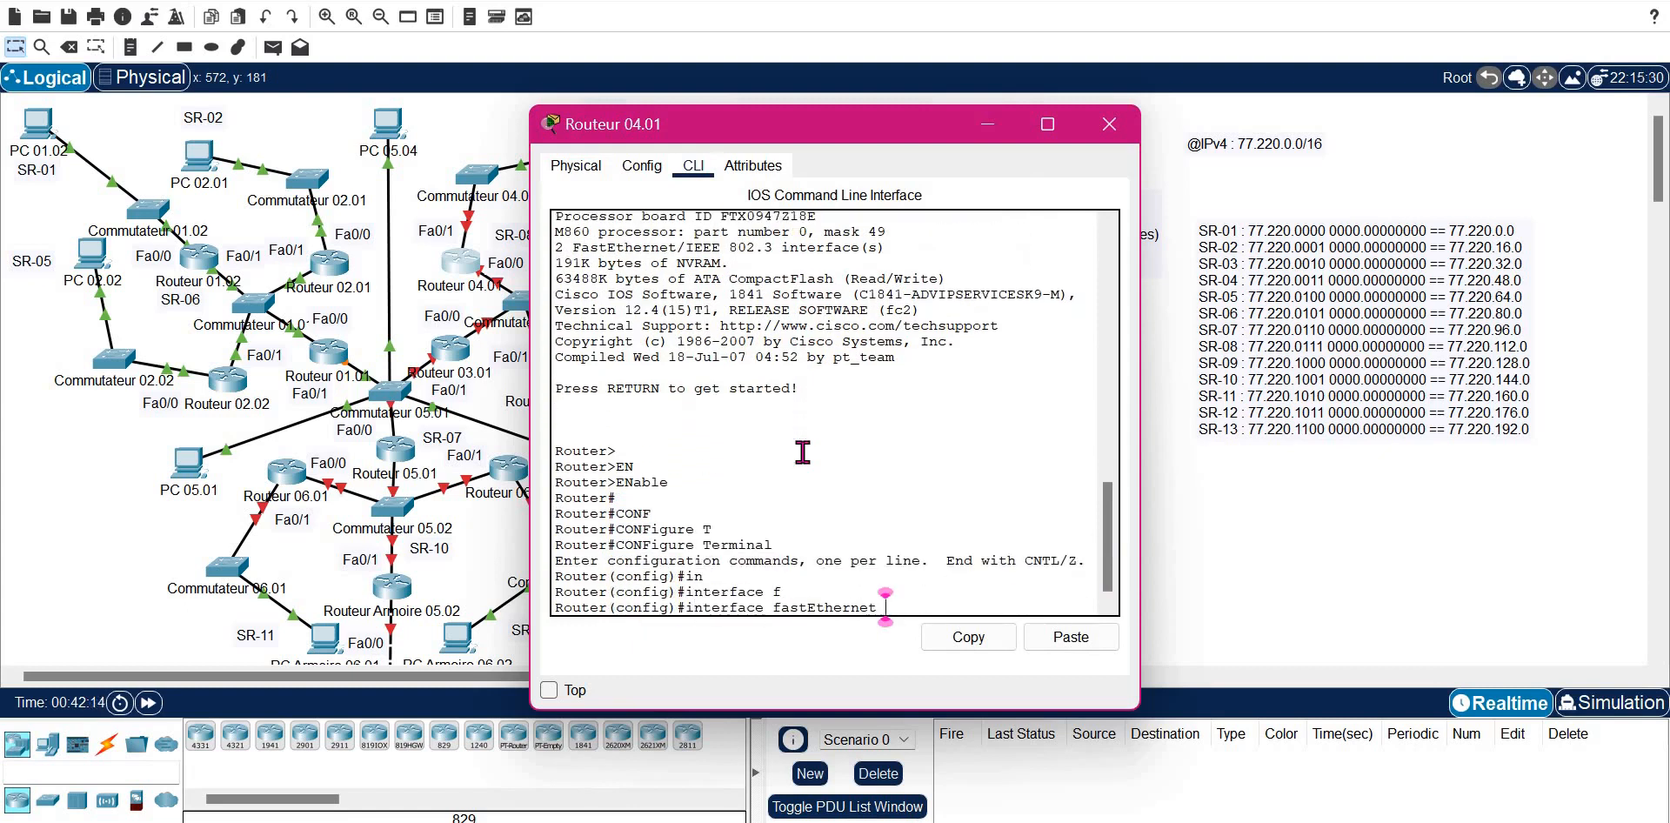
text(0/1)
key(Return)
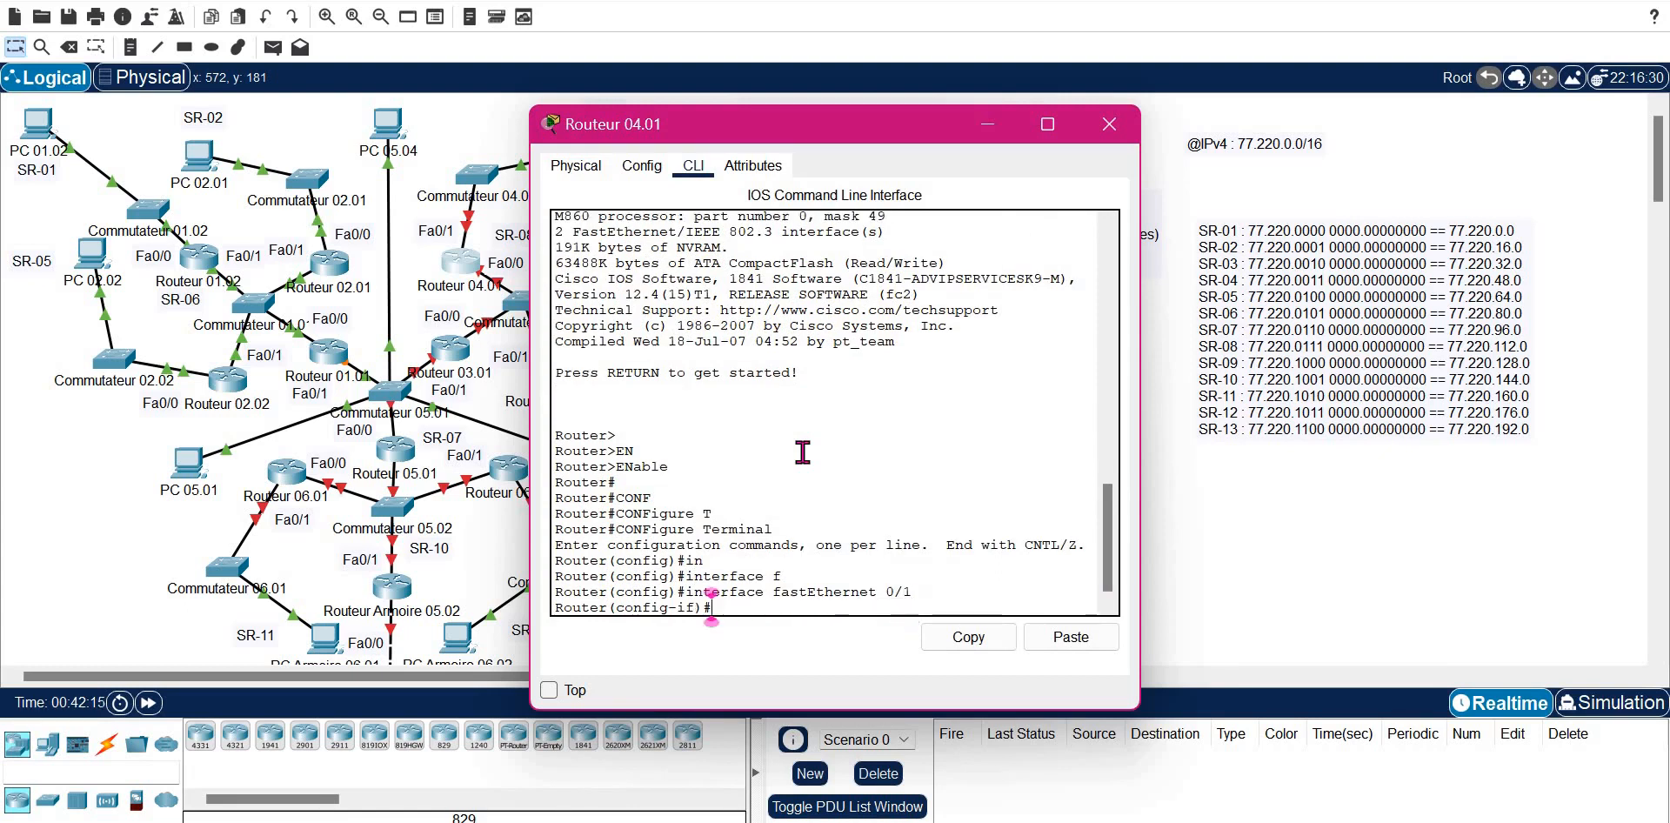
- Assign IP address 77.220.32.254 with mask 255.255.240.0 to fastEthernet 0/1 on Routeur 04.01, reusing the copied partial command
click(1098, 643)
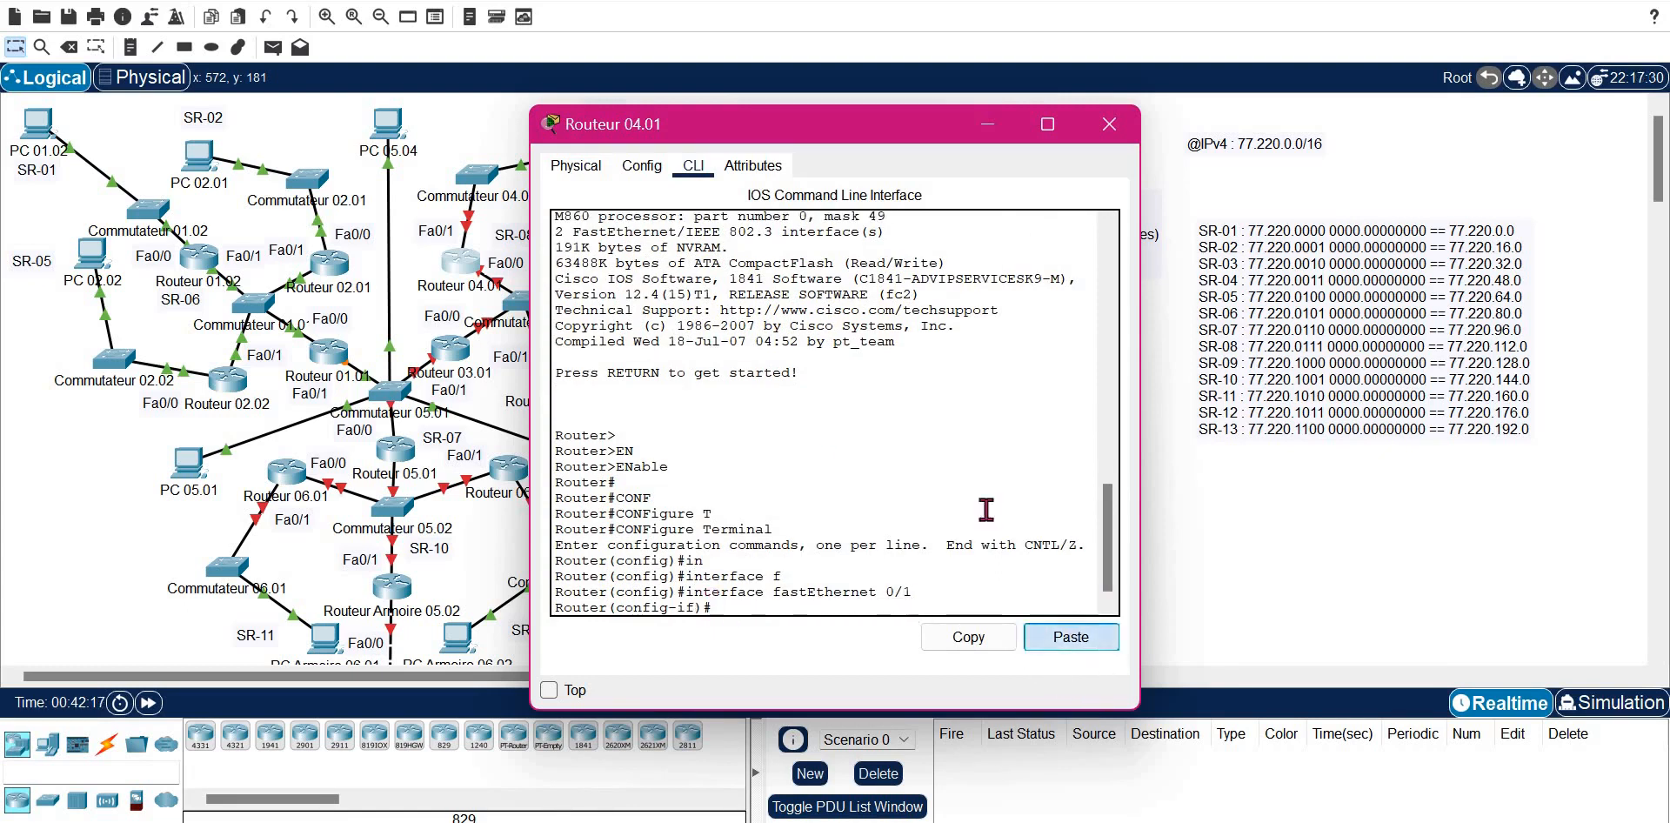
double_click(917, 123)
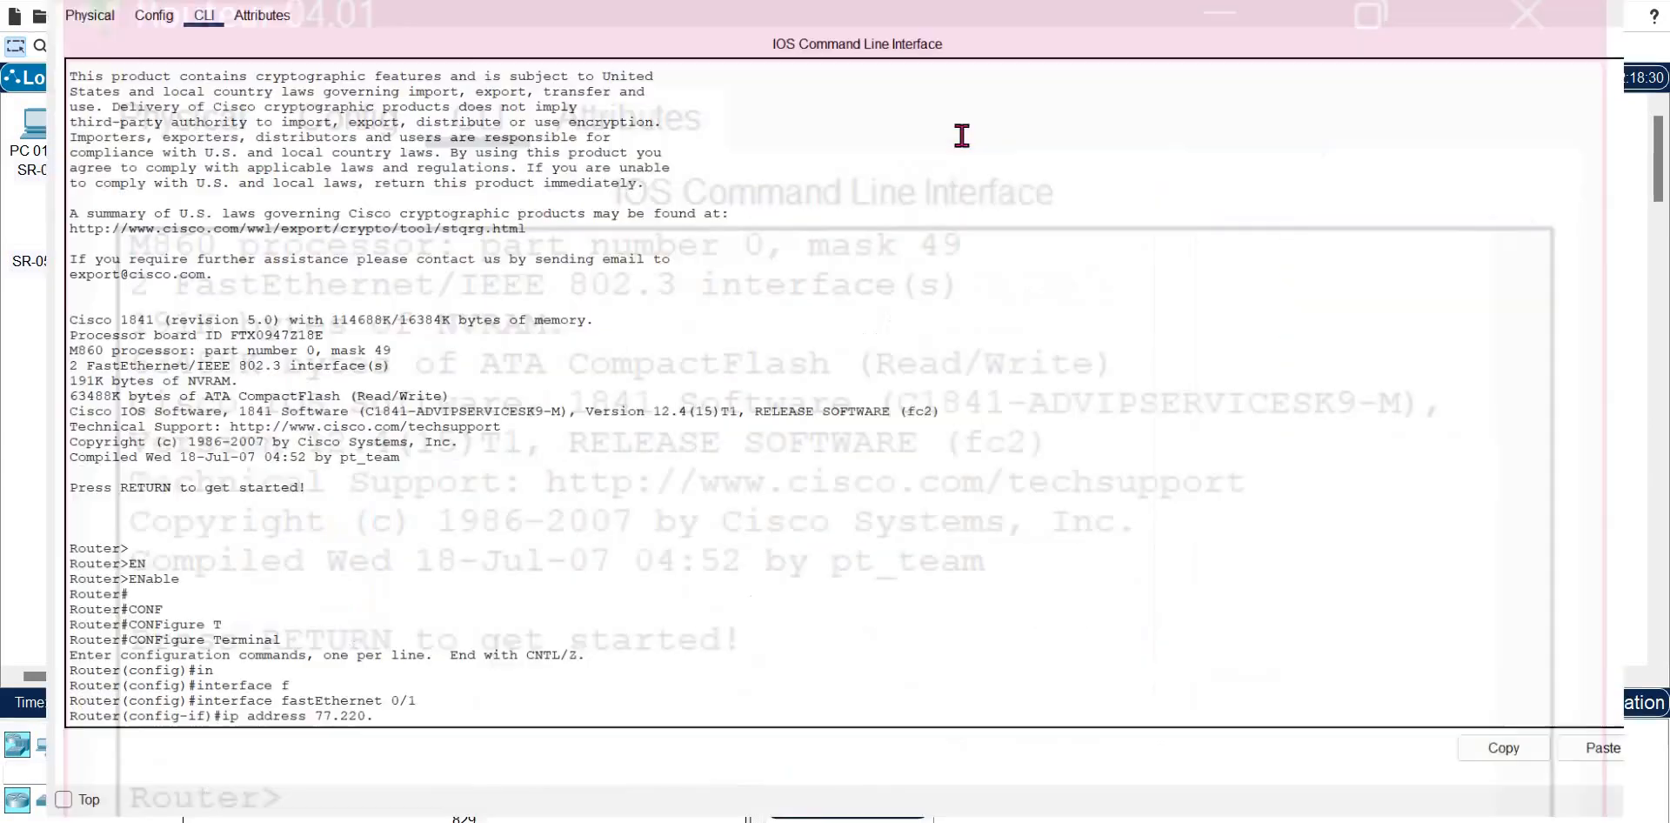
click(1577, 0)
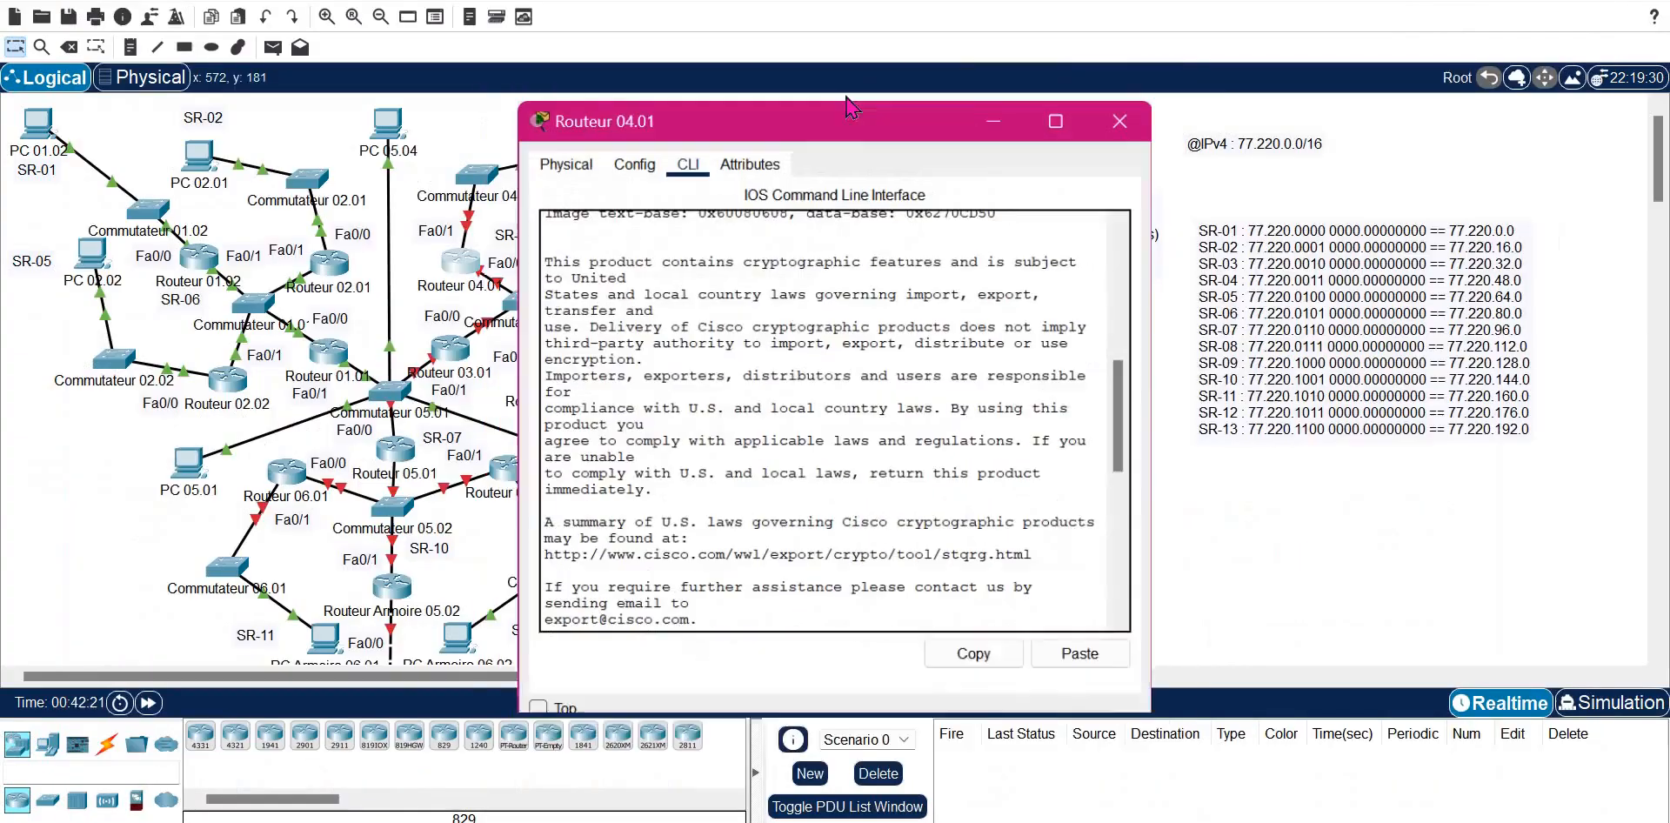
drag(742, 116, 833, 152)
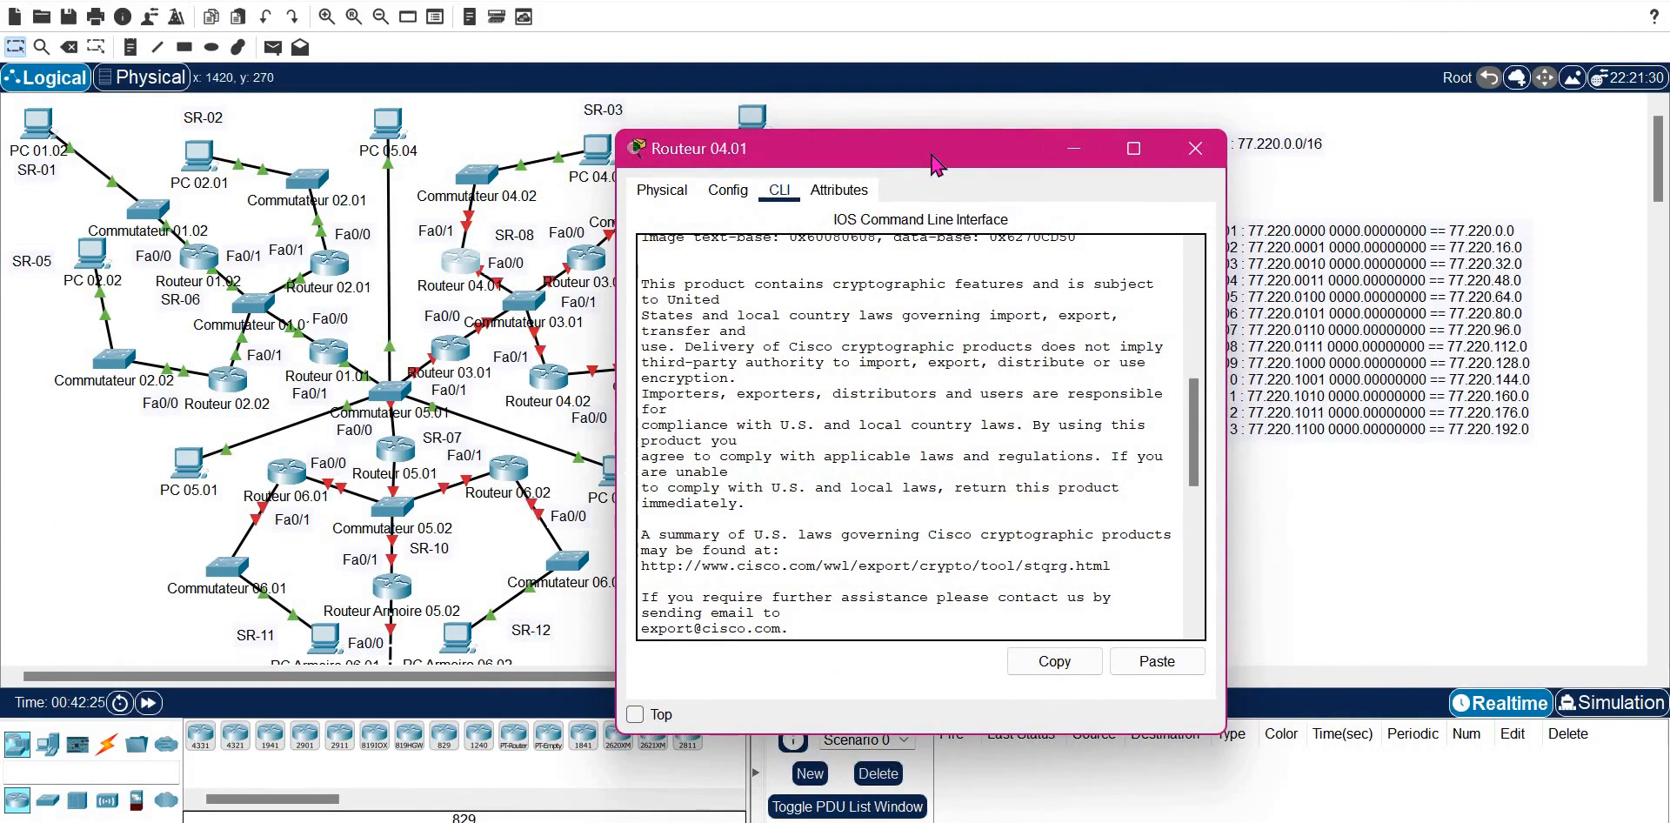
drag(380, 103, 807, 142)
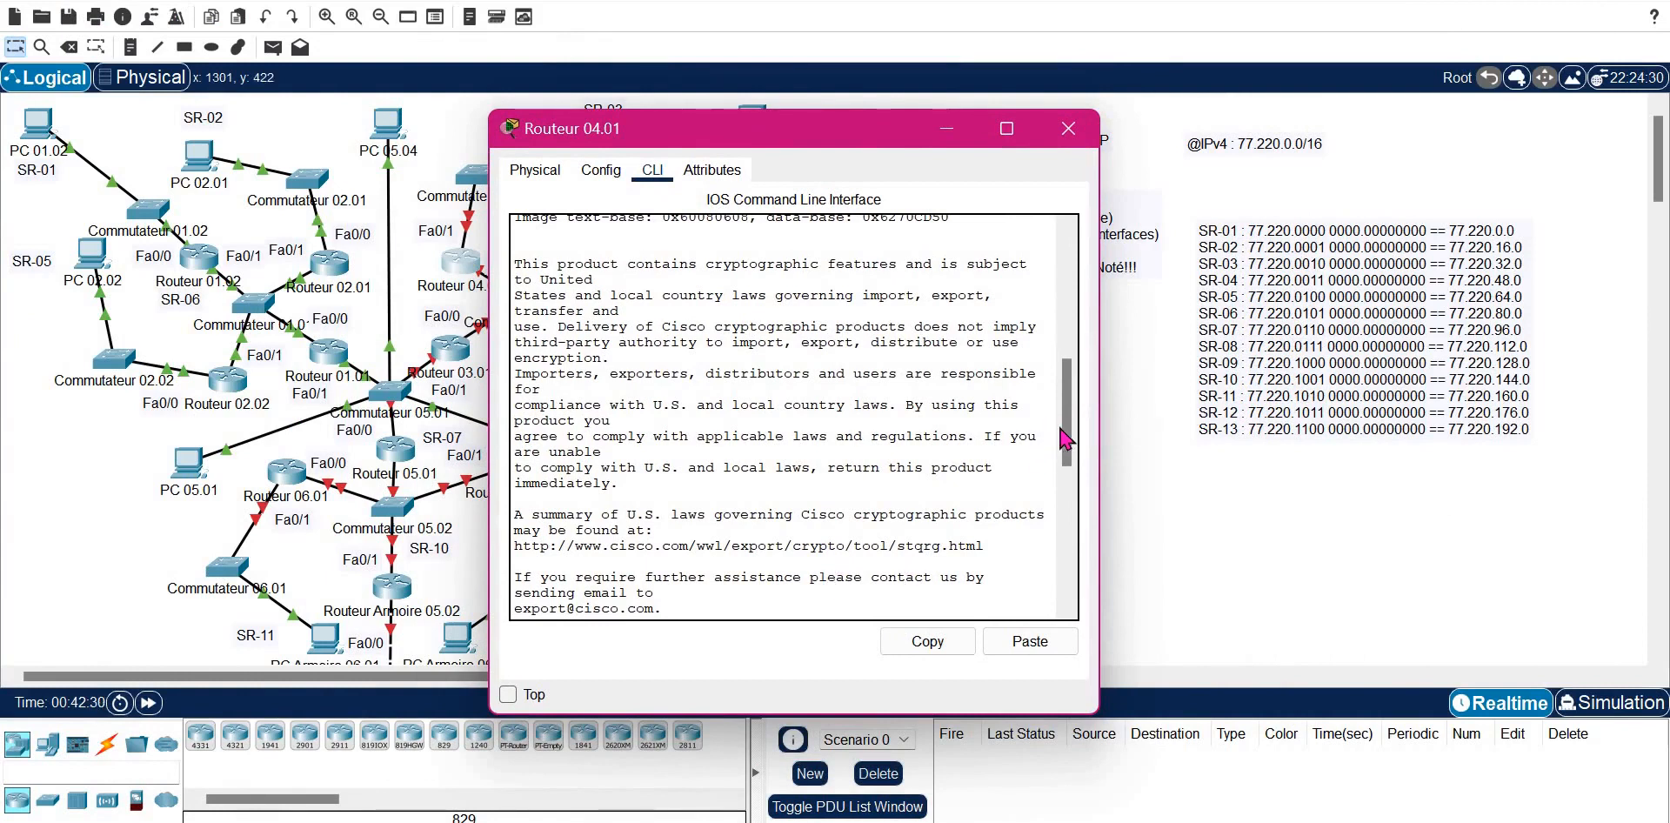
scroll(870, 539, down, 10)
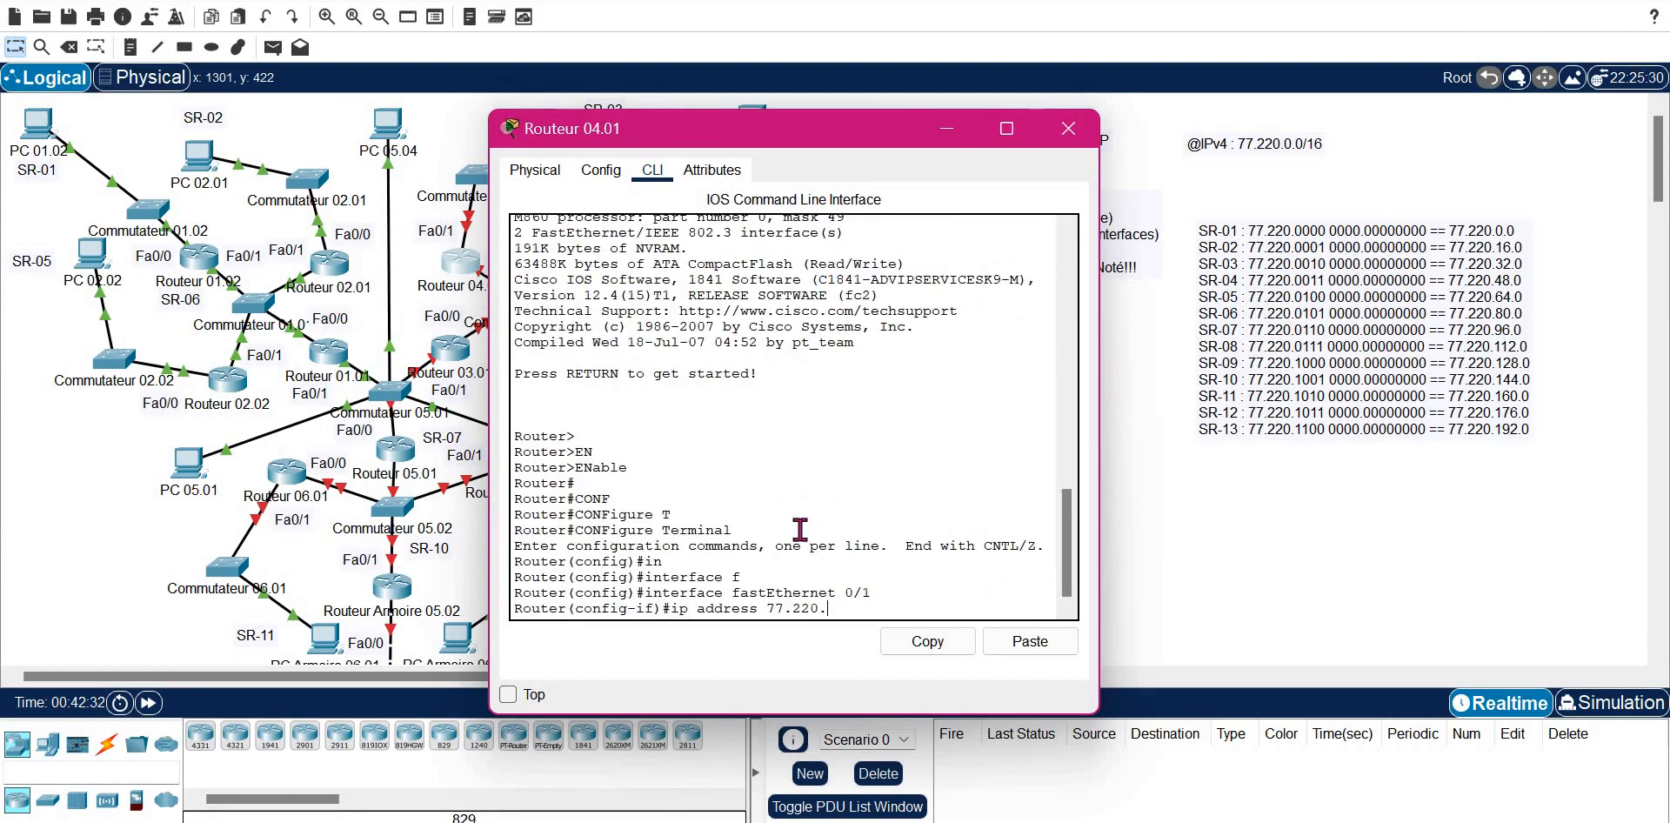
text(32.254 255.255.2)
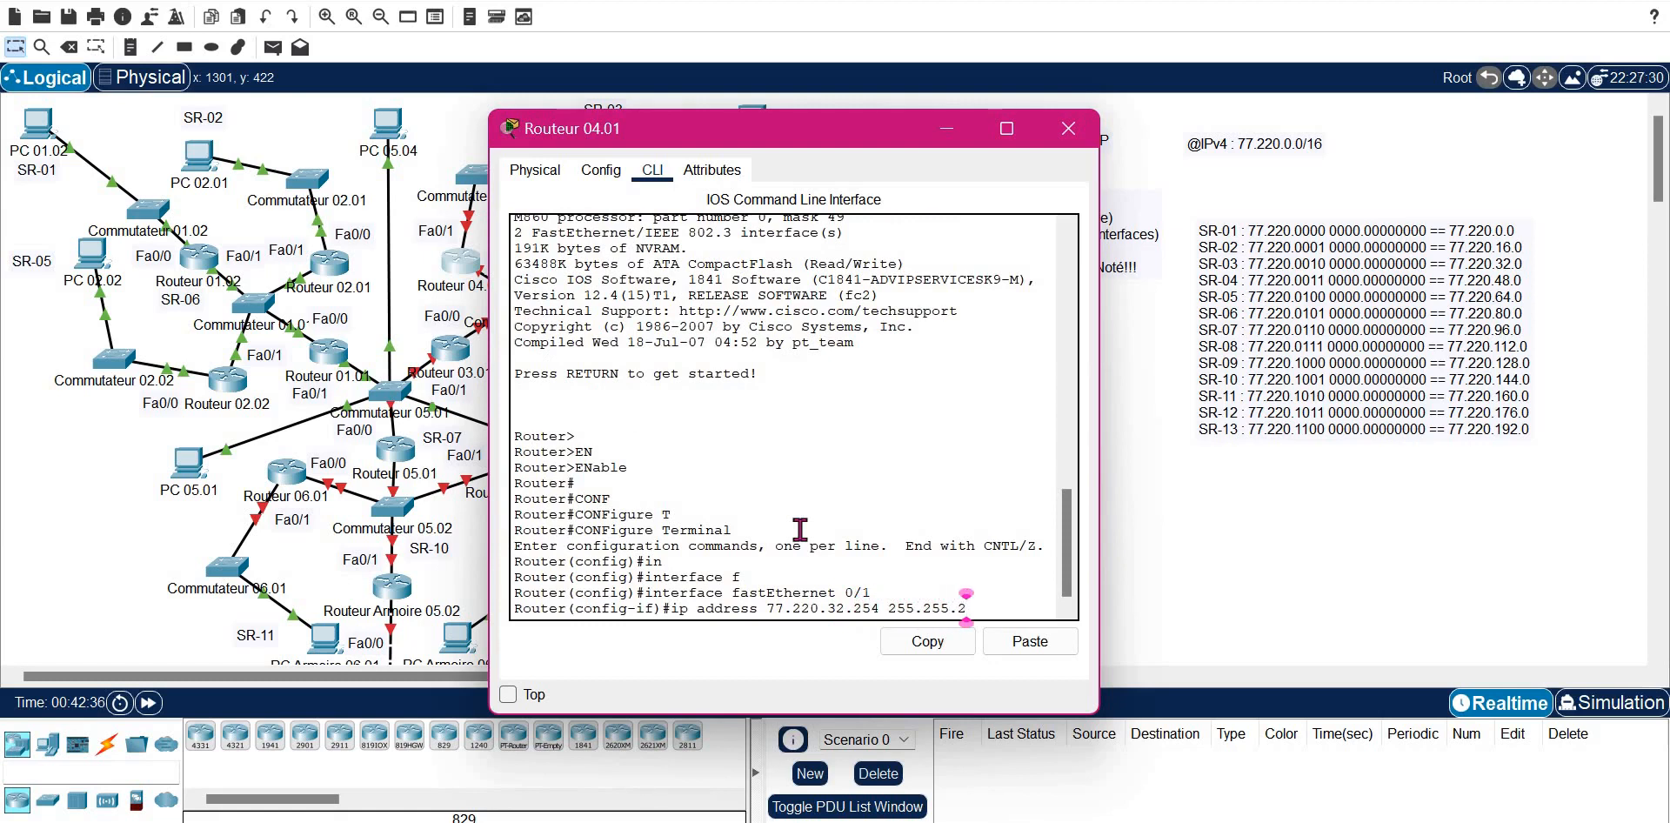
text(40.0)
key(Return)
- Enable Routeur 04.01's fastEthernet 0/1 with no shutdown
text(NO S)
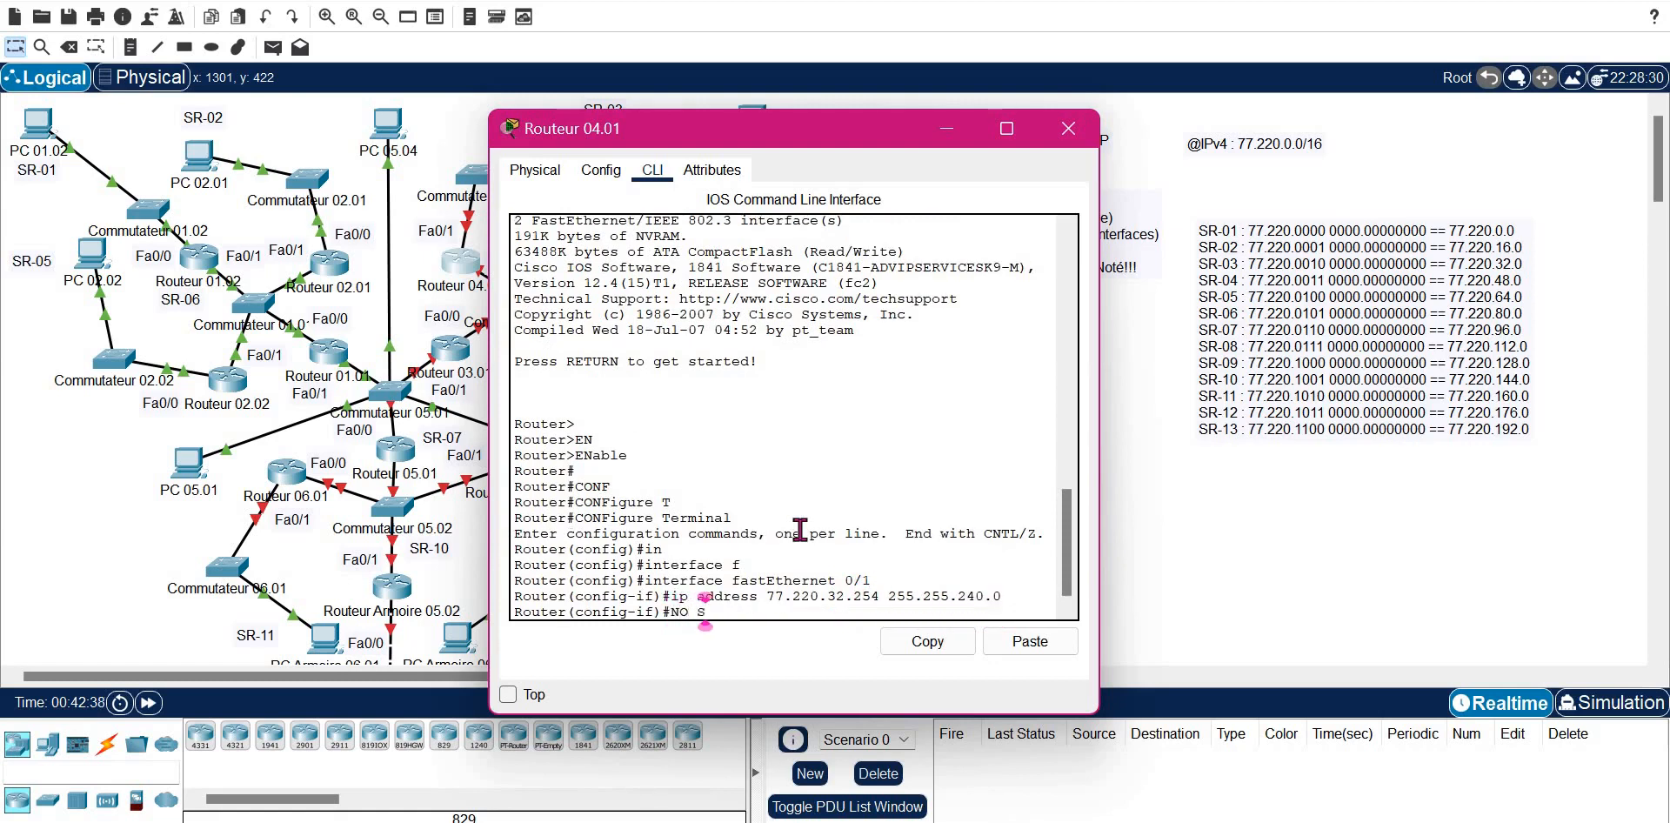
text(H)
key(Tab)
key(Return)
- Check the IP address and gateway of PC 04.01, and return to Routeur 04.01's command line
drag(869, 129, 1248, 140)
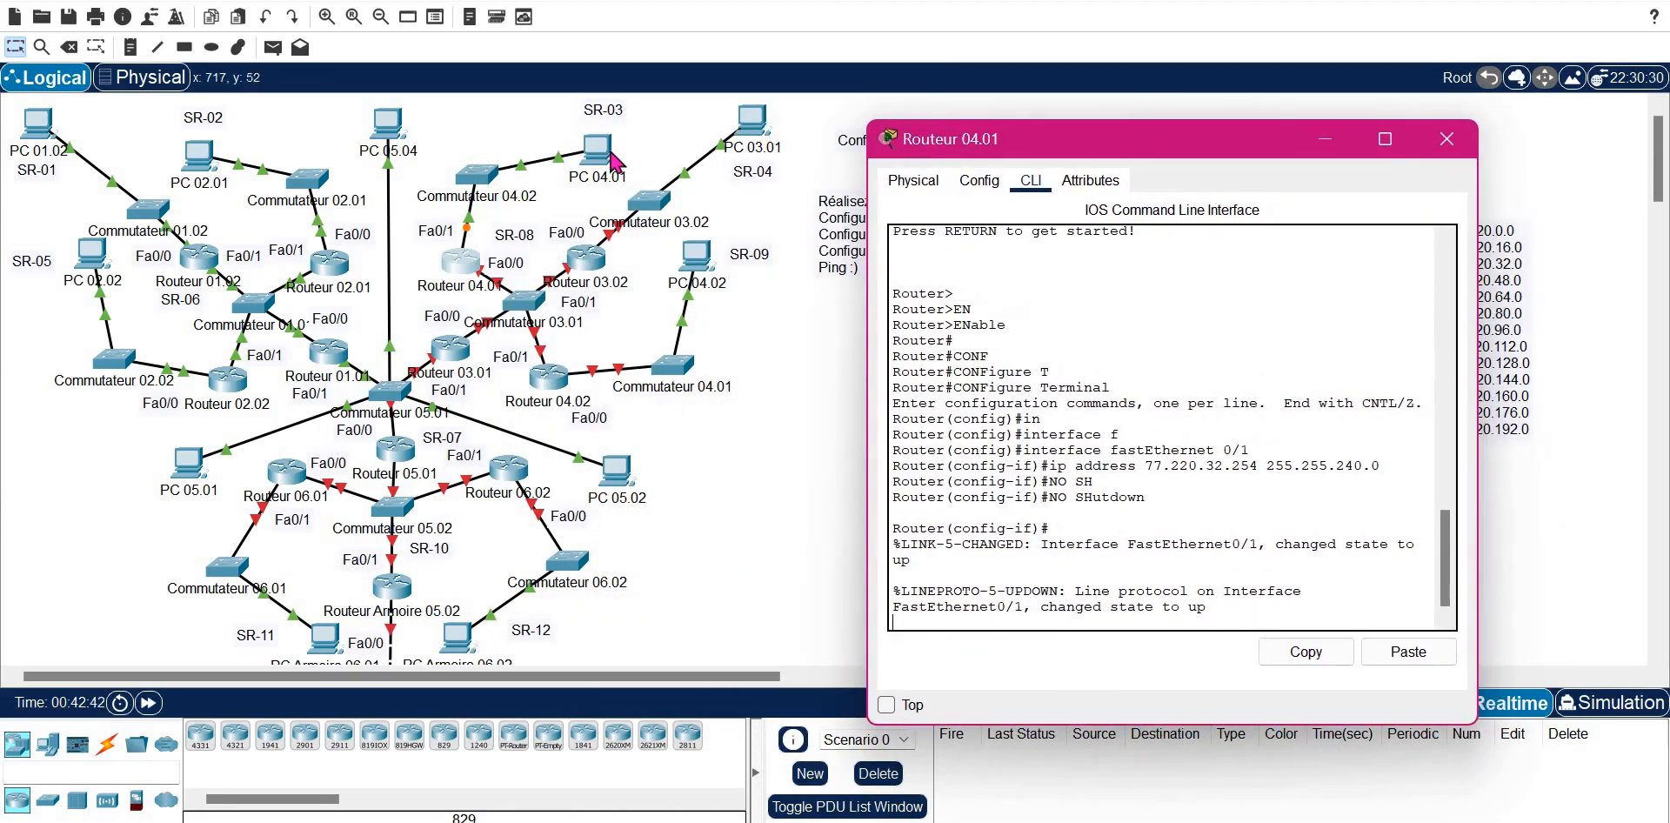
click(635, 161)
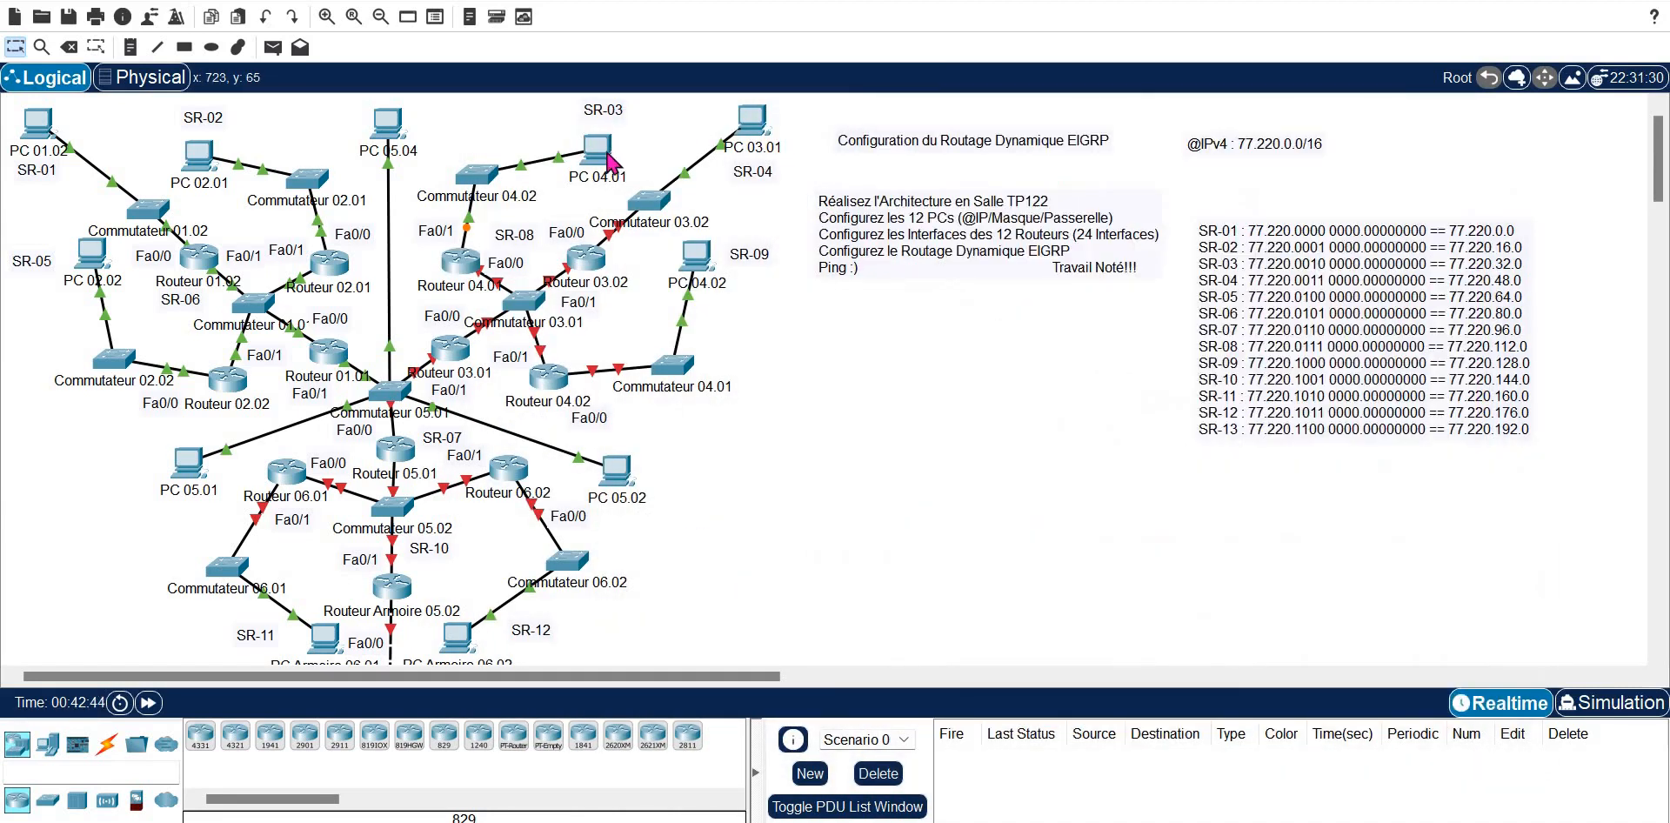
mouse_move(608, 162)
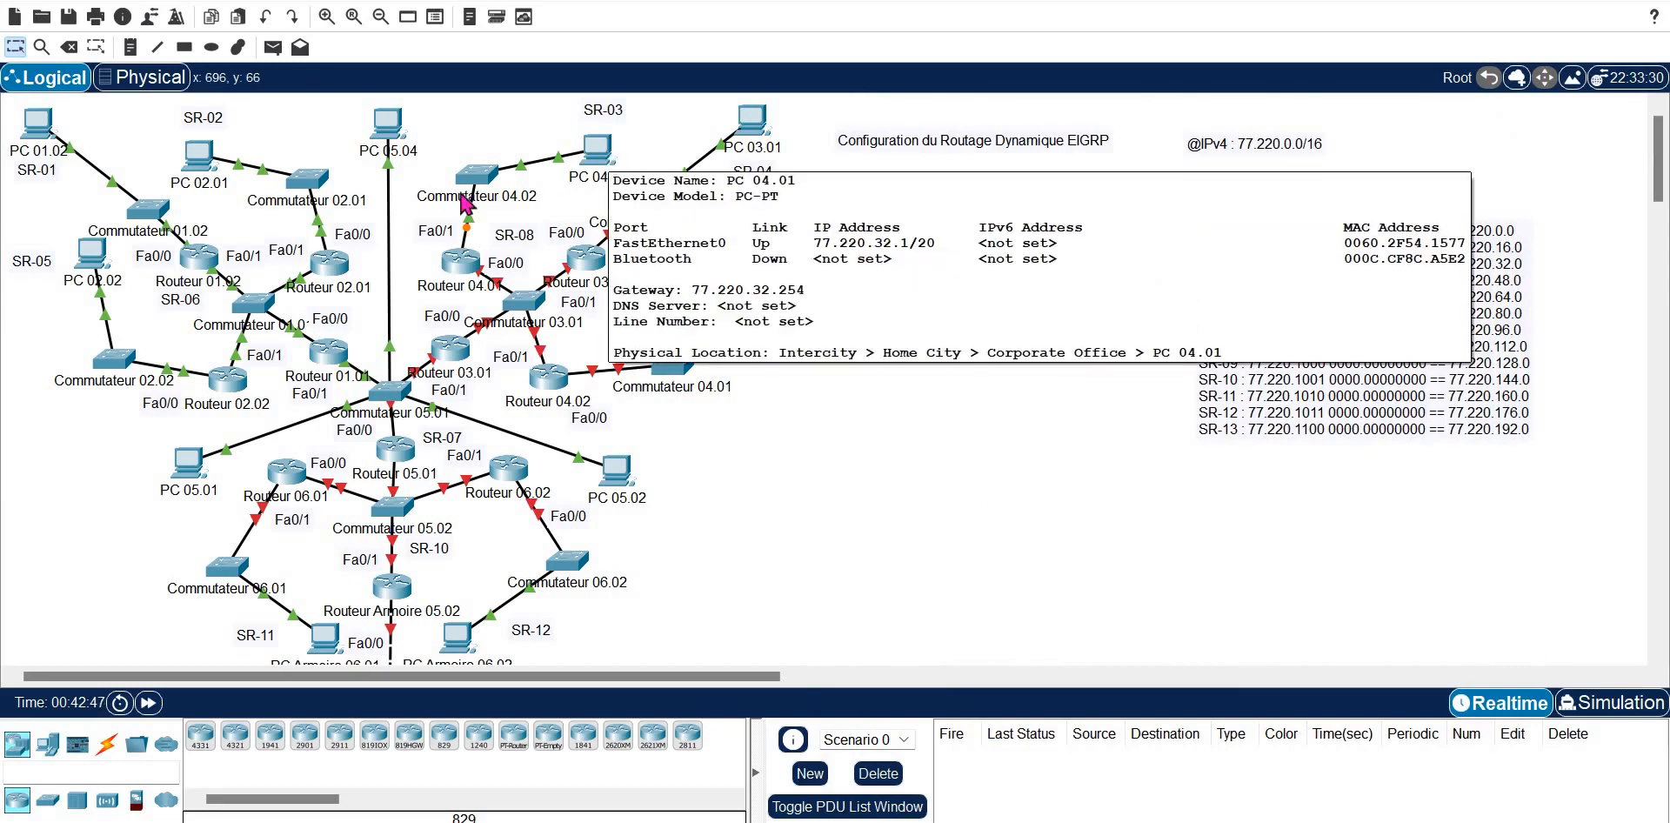
click(460, 261)
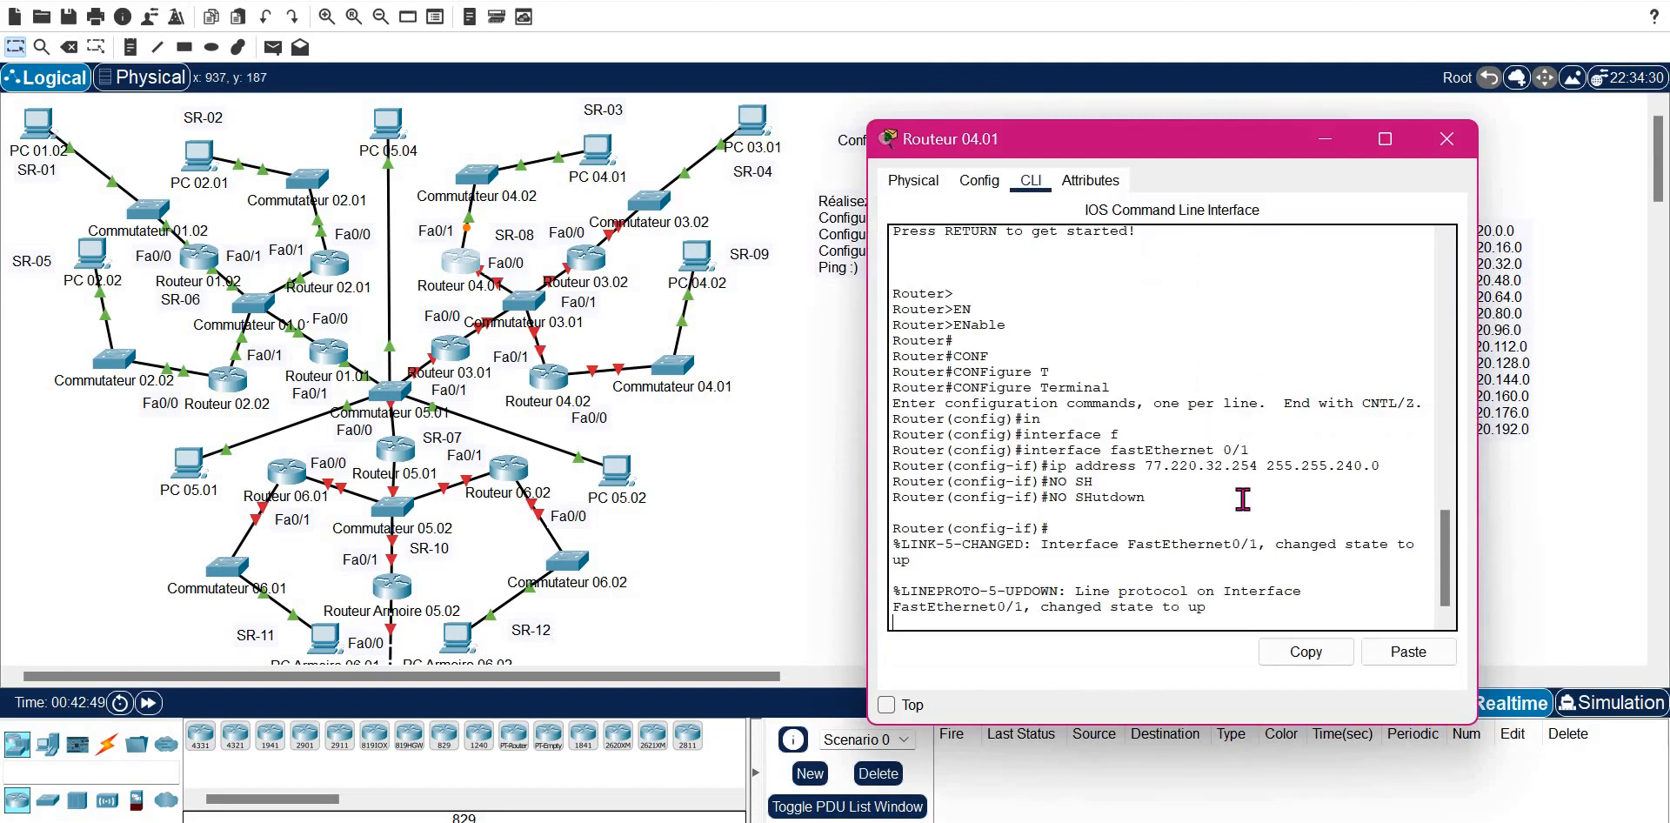
- Exit the fastEthernet 0/1 configuration on Routeur 04.01 and enter the configuration of interface fastEthernet 0/0
key(Return)
text(EXIT)
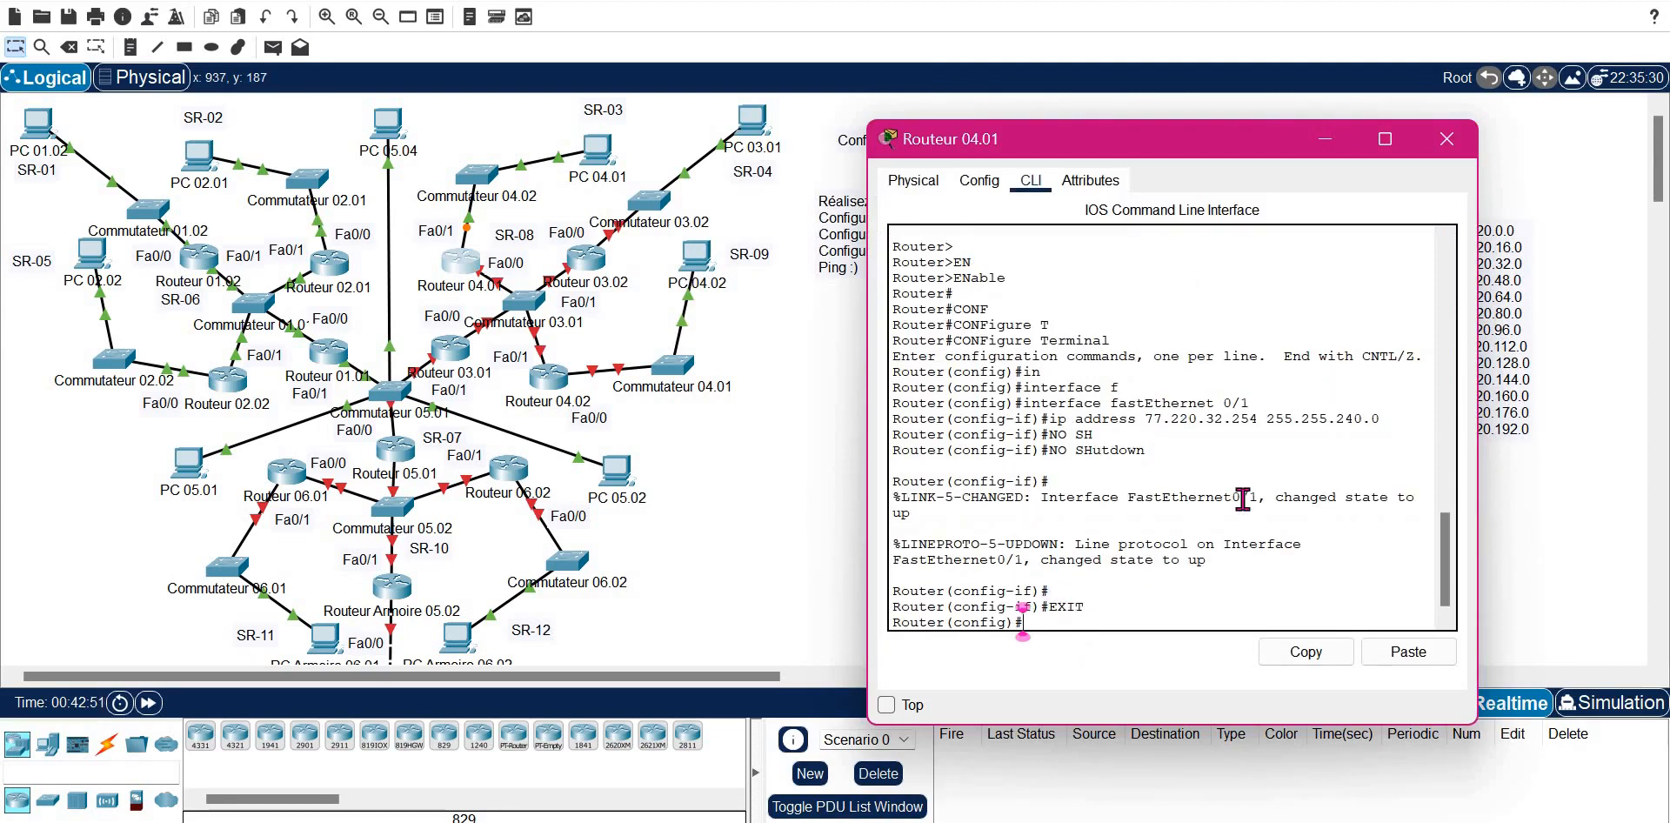
key(Return)
key(Return)
text(IN)
key(Tab)
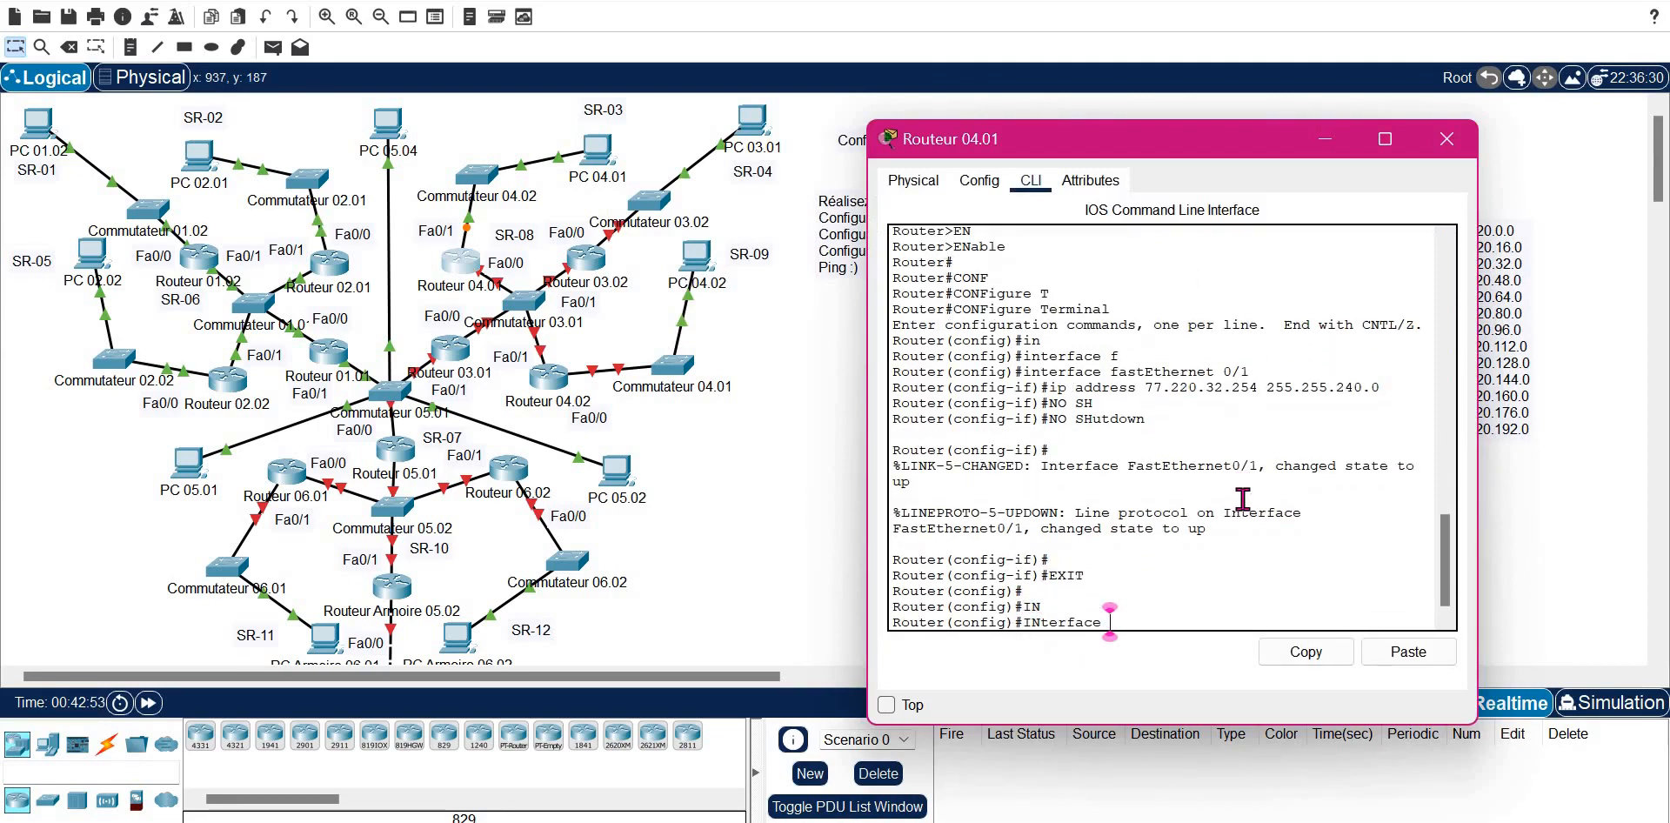
text(F)
key(Tab)
text(0/0)
key(Return)
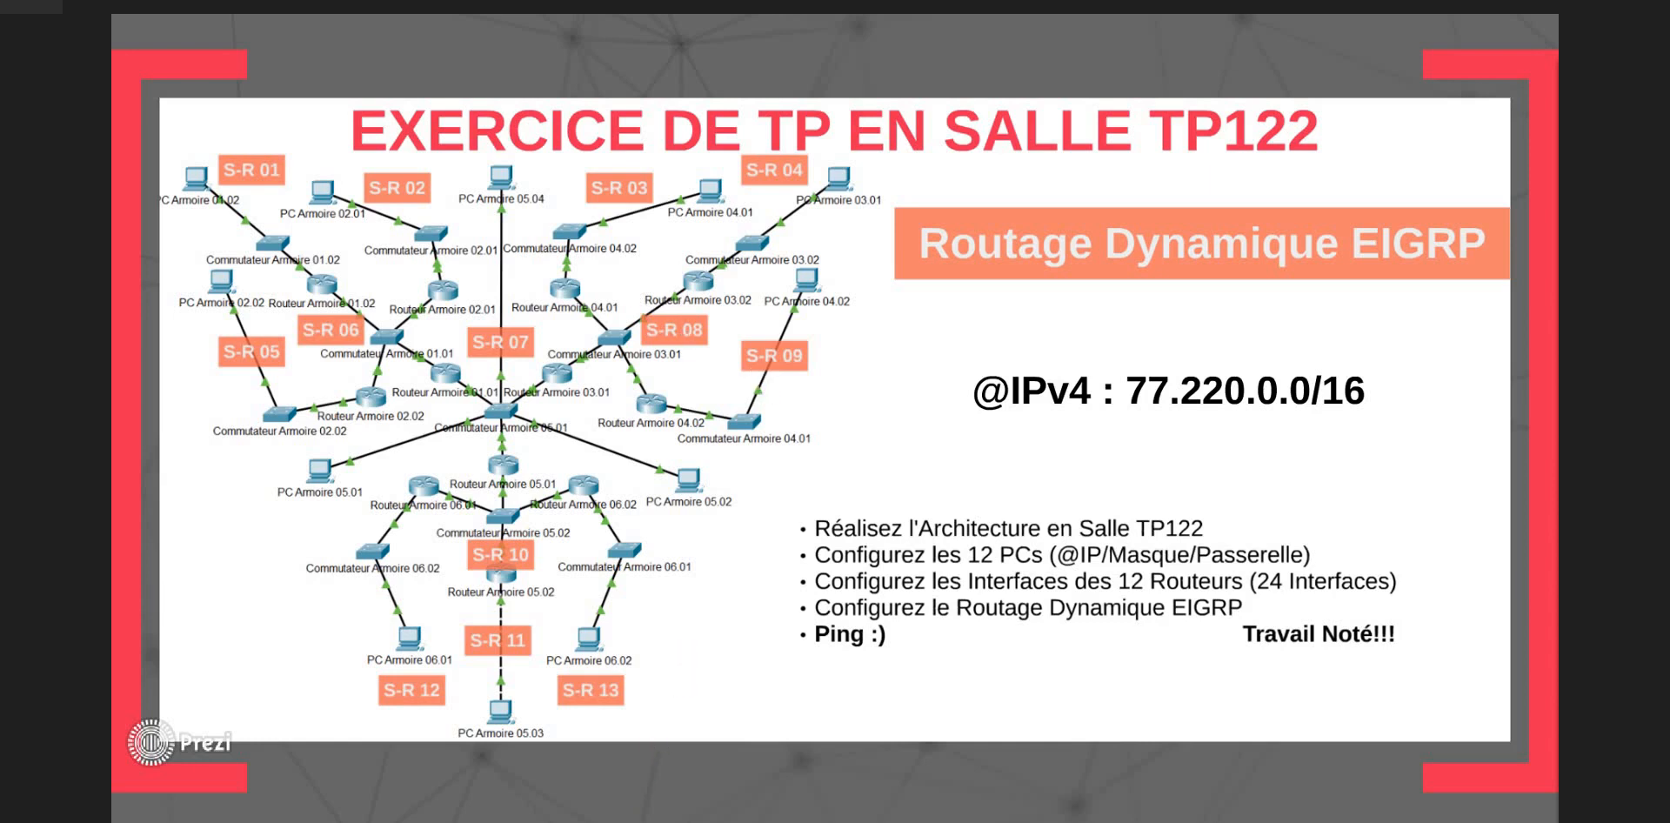
- Assign IP address 77.220.112.254 with mask 255.255.240.0 to fastEthernet 0/0 on Routeur 04.01, reusing the copied partial command
click(540, 743)
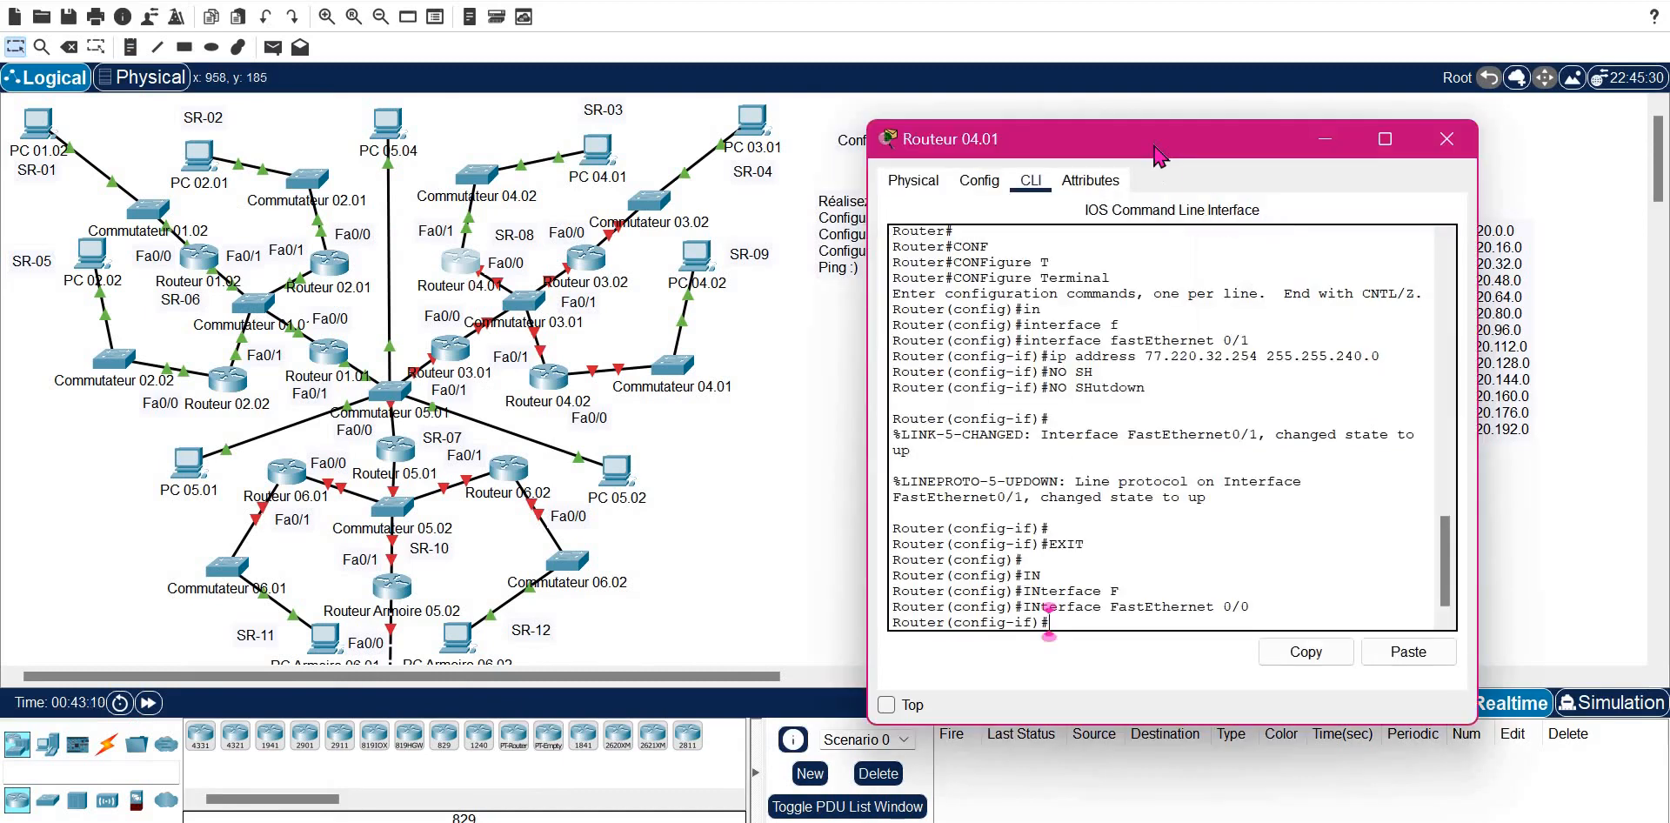
drag(1087, 139, 573, 128)
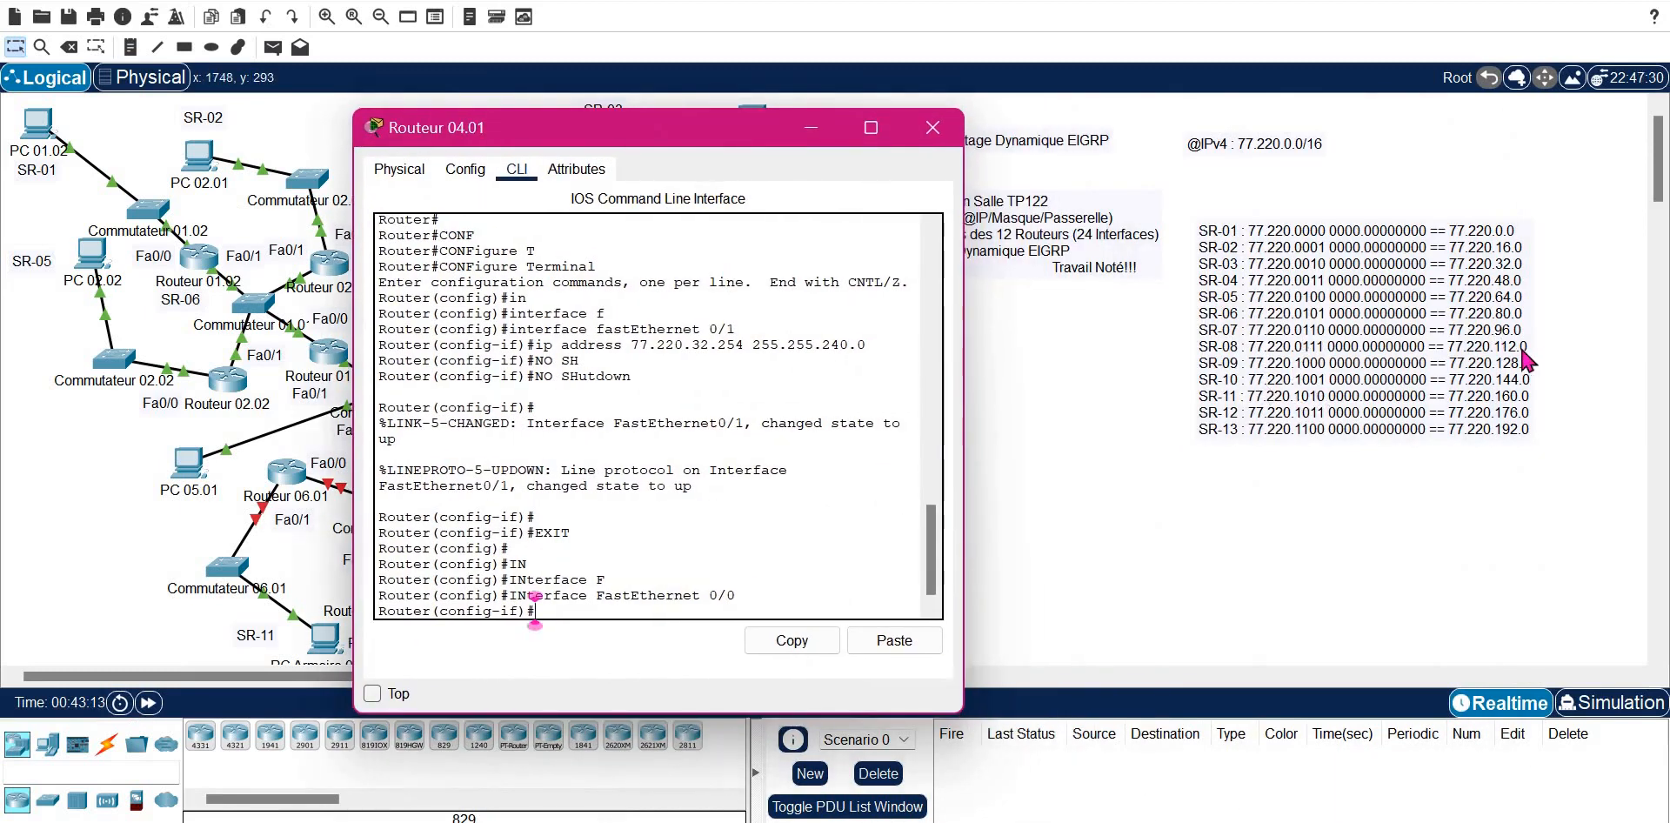
click(911, 644)
text(1)
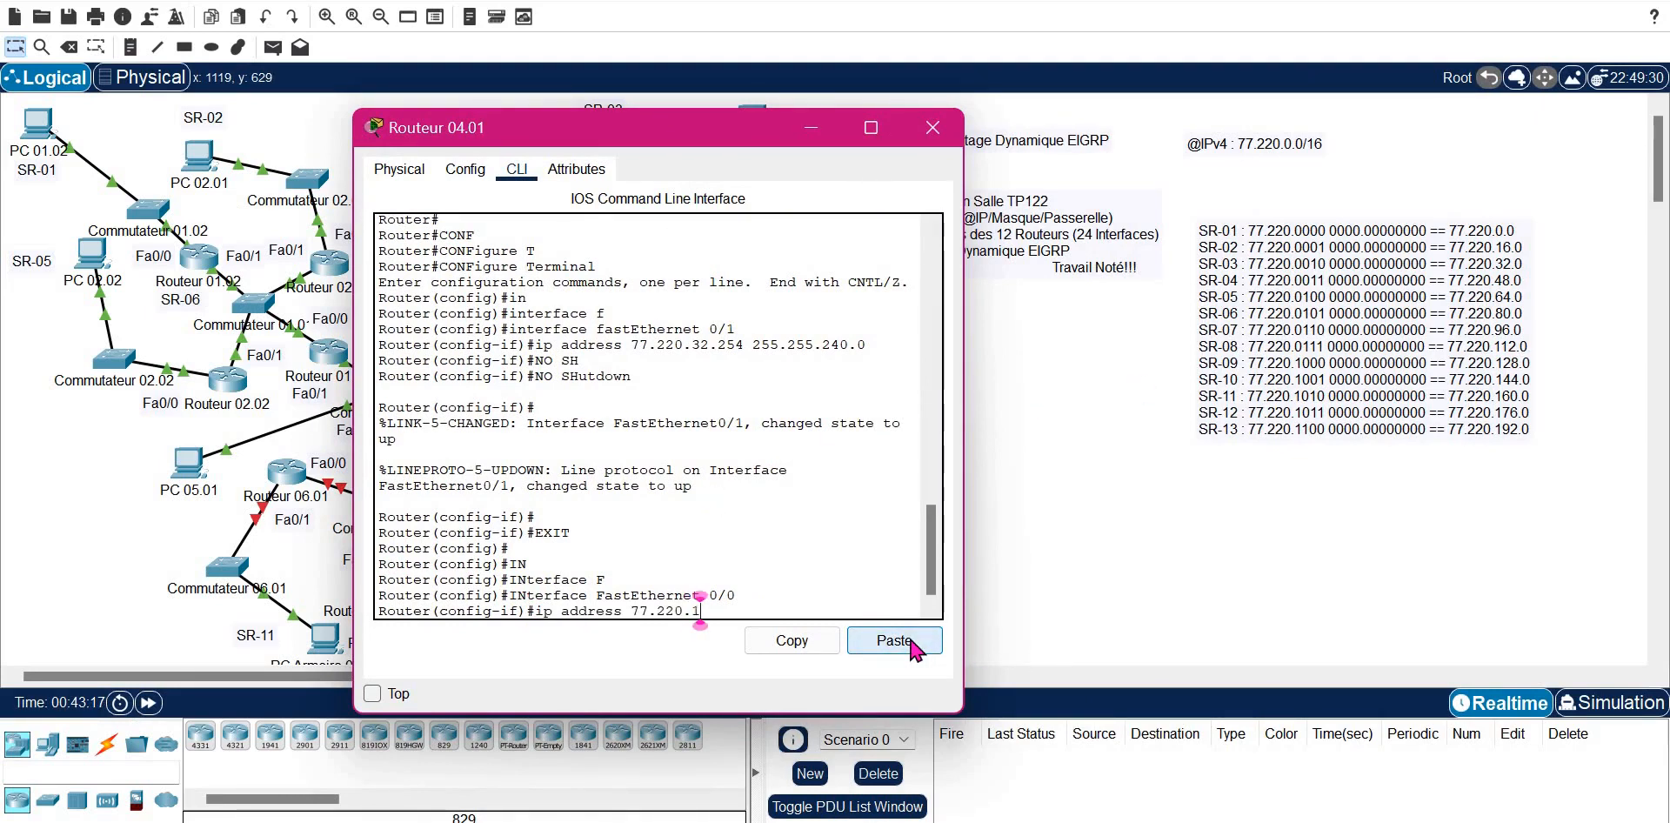
text(12.254)
key(Return)
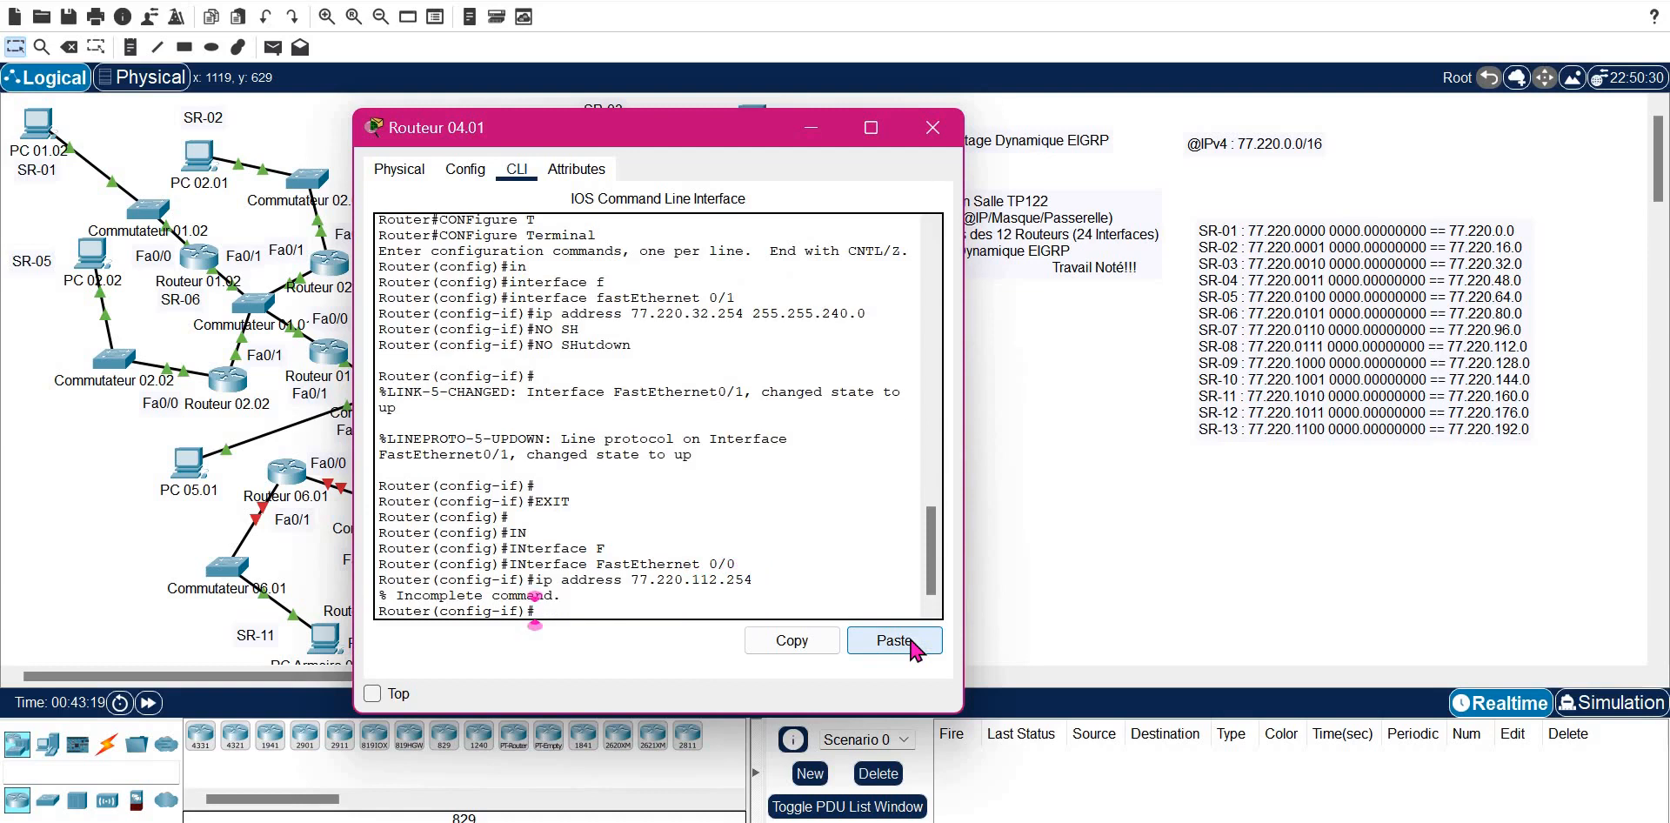
key(Up)
text(255.255)
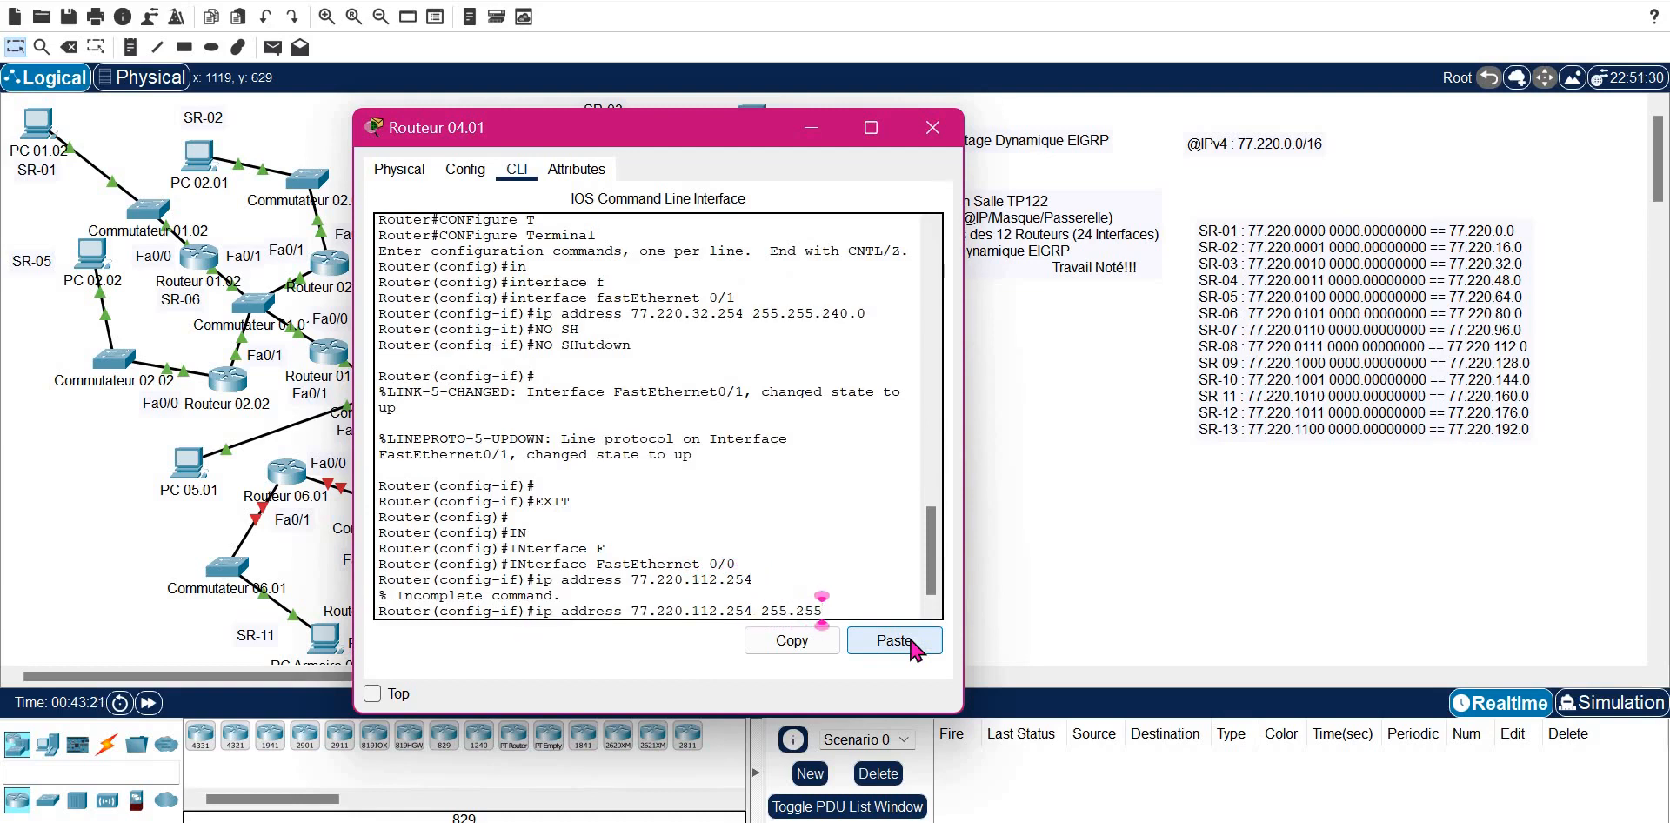
text(.240.0)
key(Return)
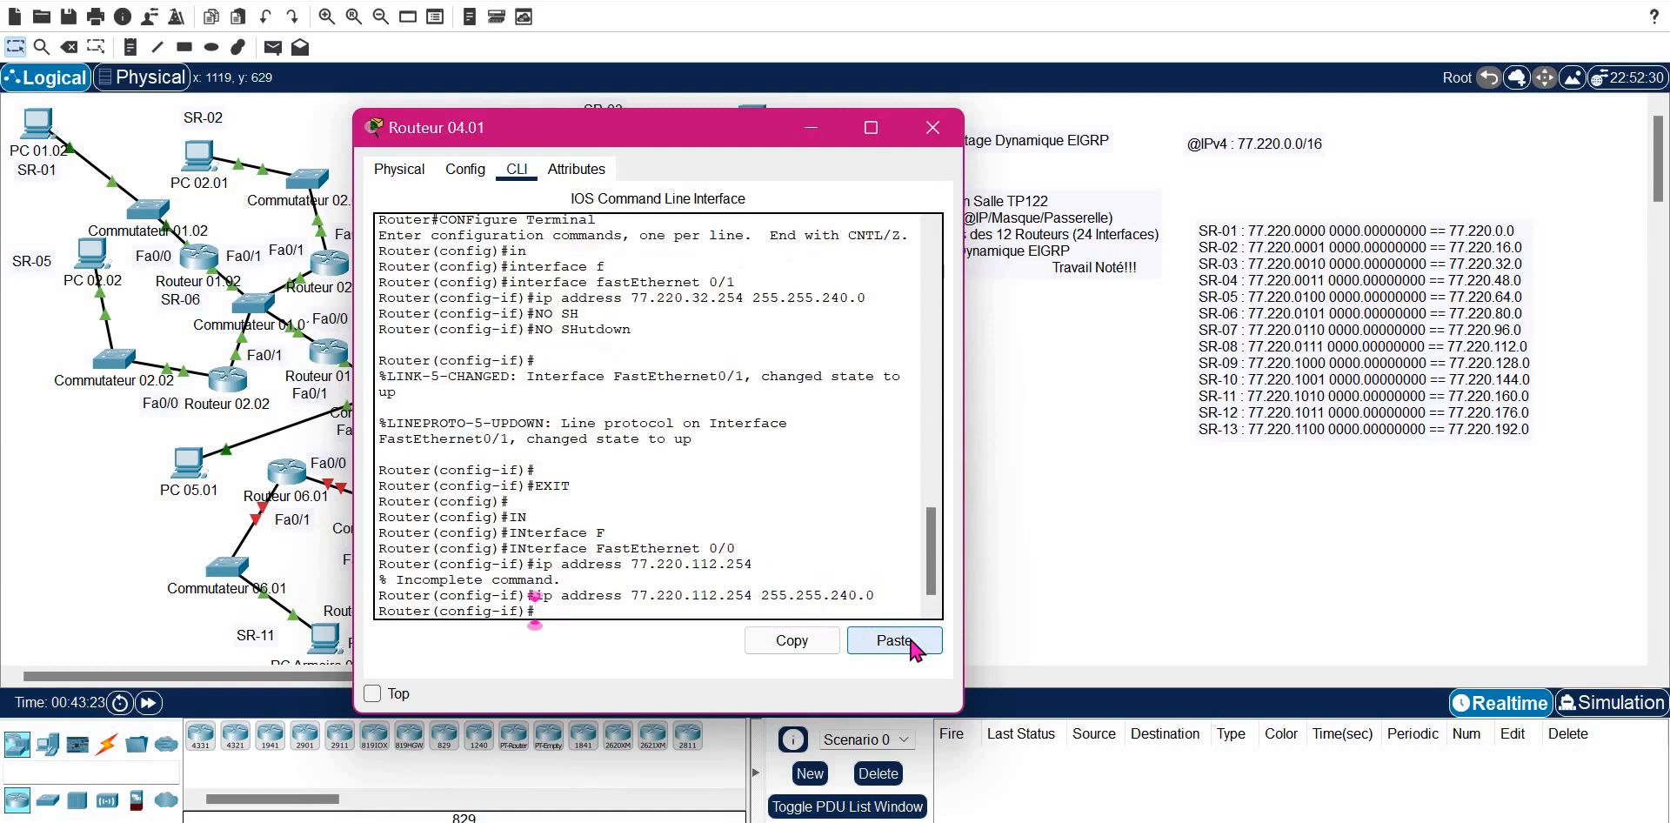
- Enable Routeur 04.01's fastEthernet 0/0 with no shutdown and exit the interface configuration
text(NO SH)
key(Tab)
key(Return)
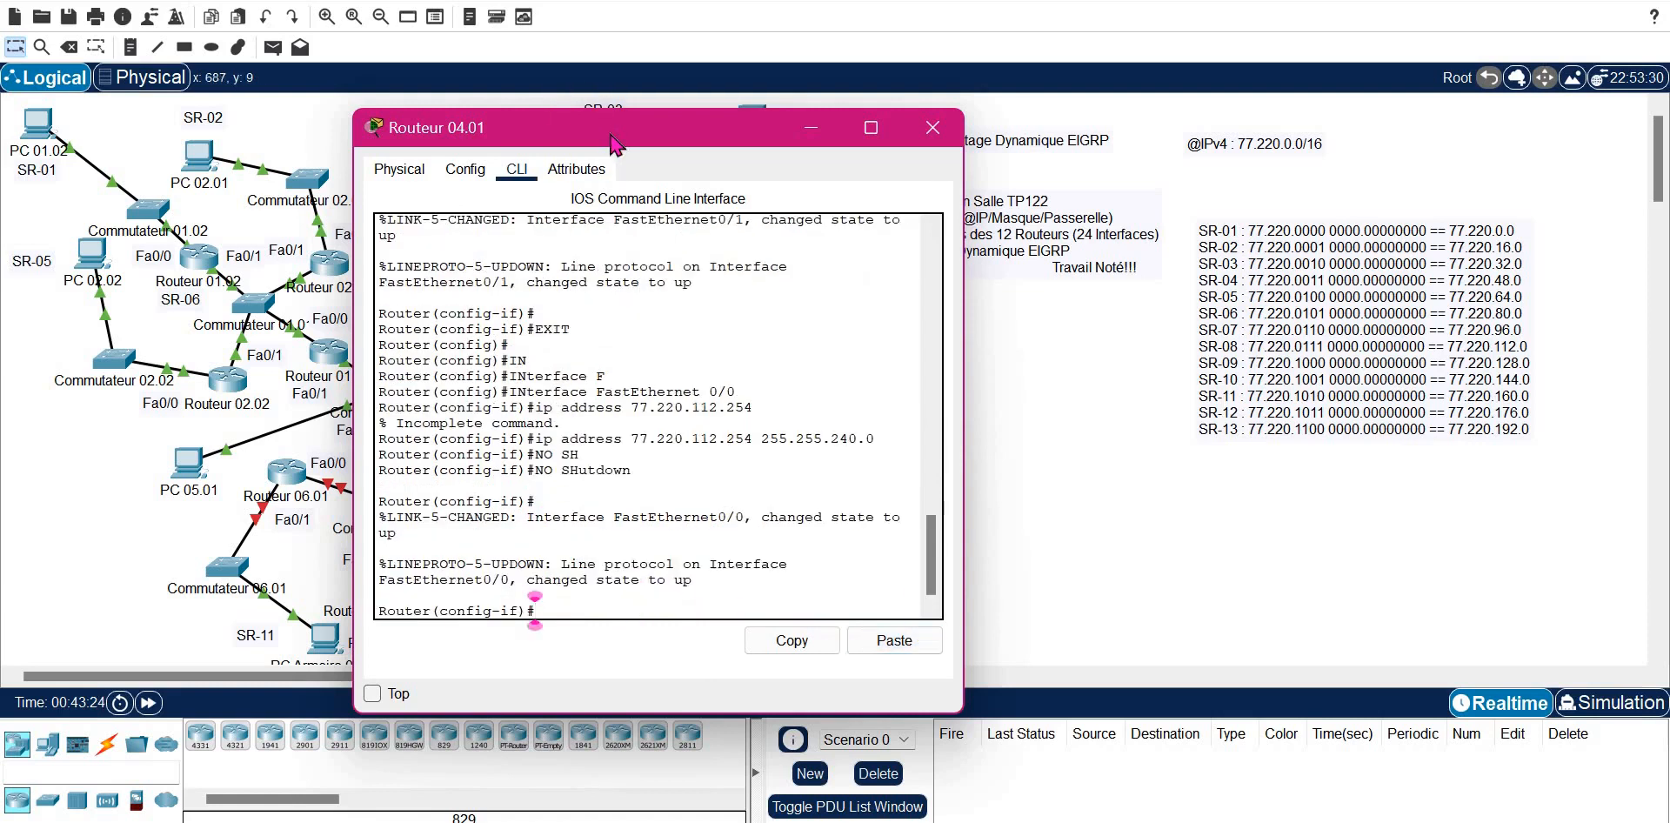
drag(613, 141, 1113, 136)
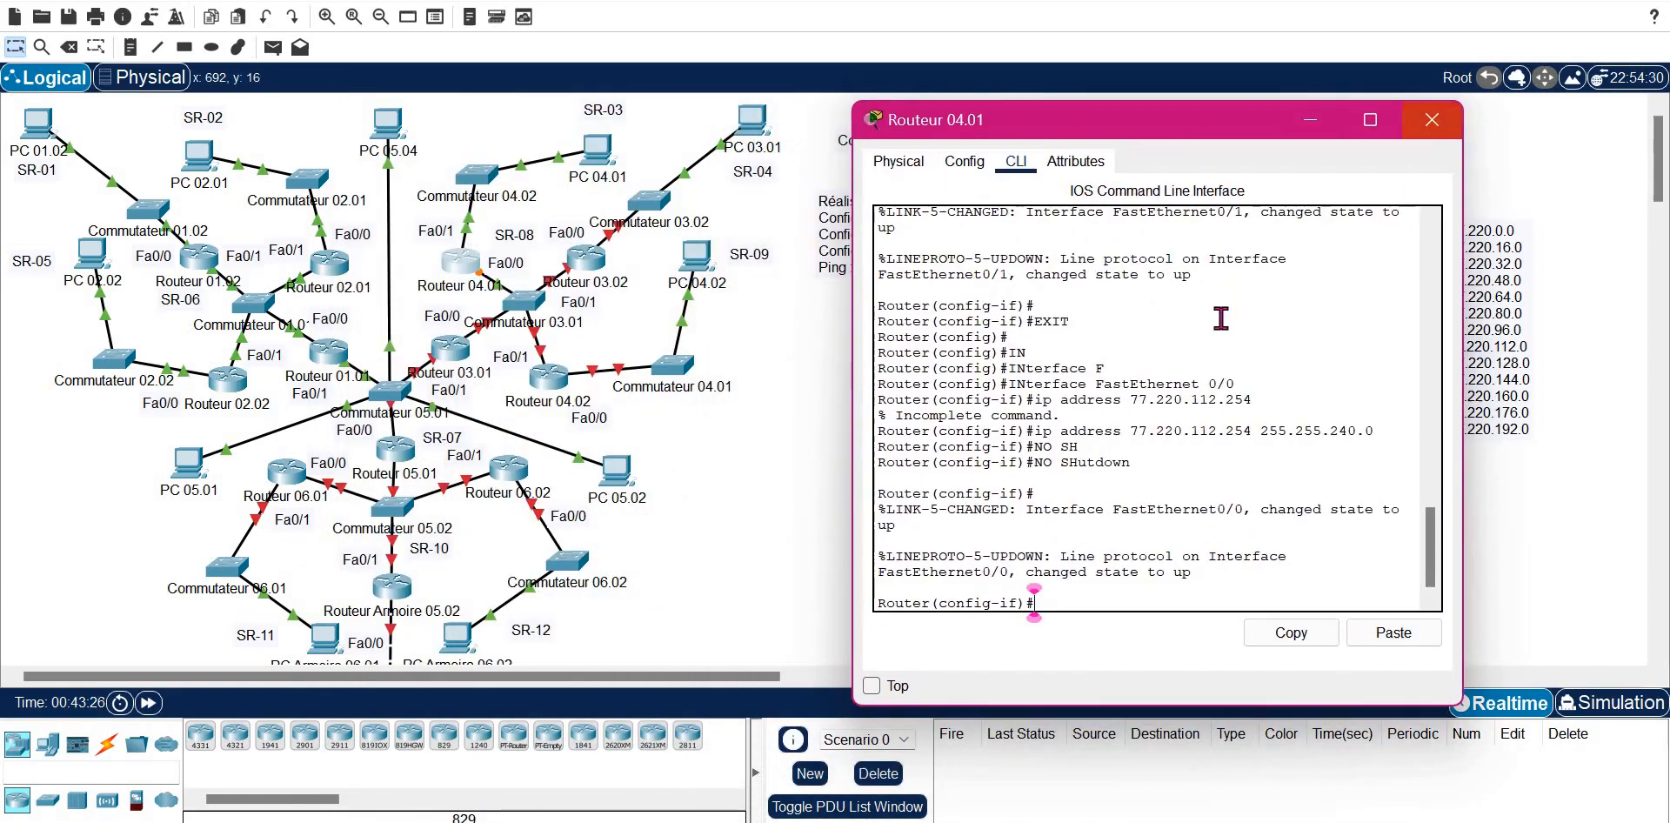
text(EXIT)
key(Return)
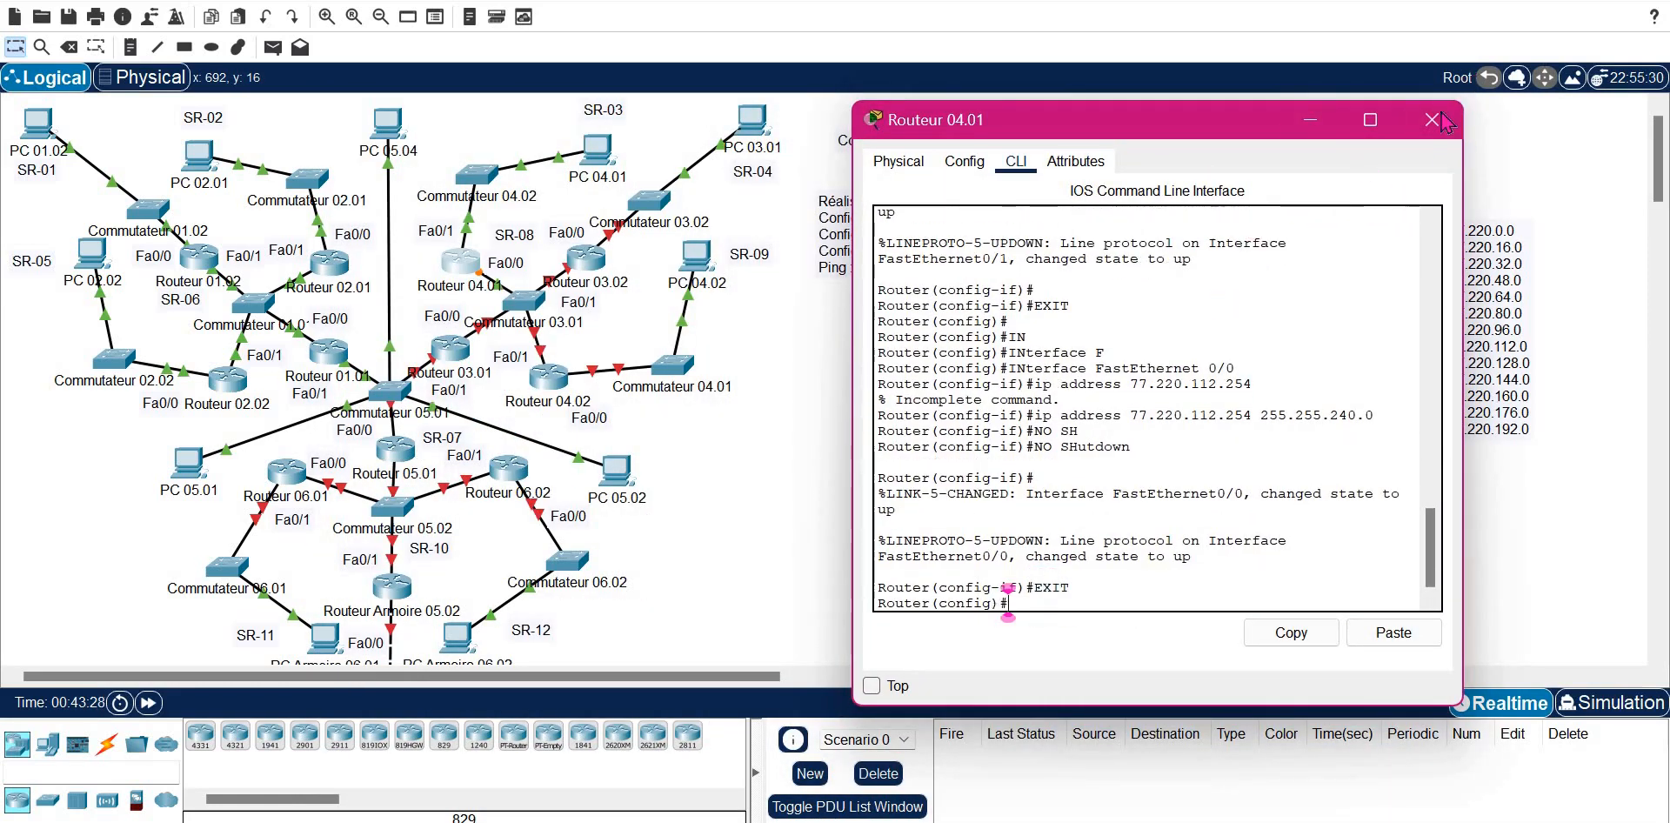
- Close Routeur 04.01 and open the command line of Routeur 03.02
click(1432, 119)
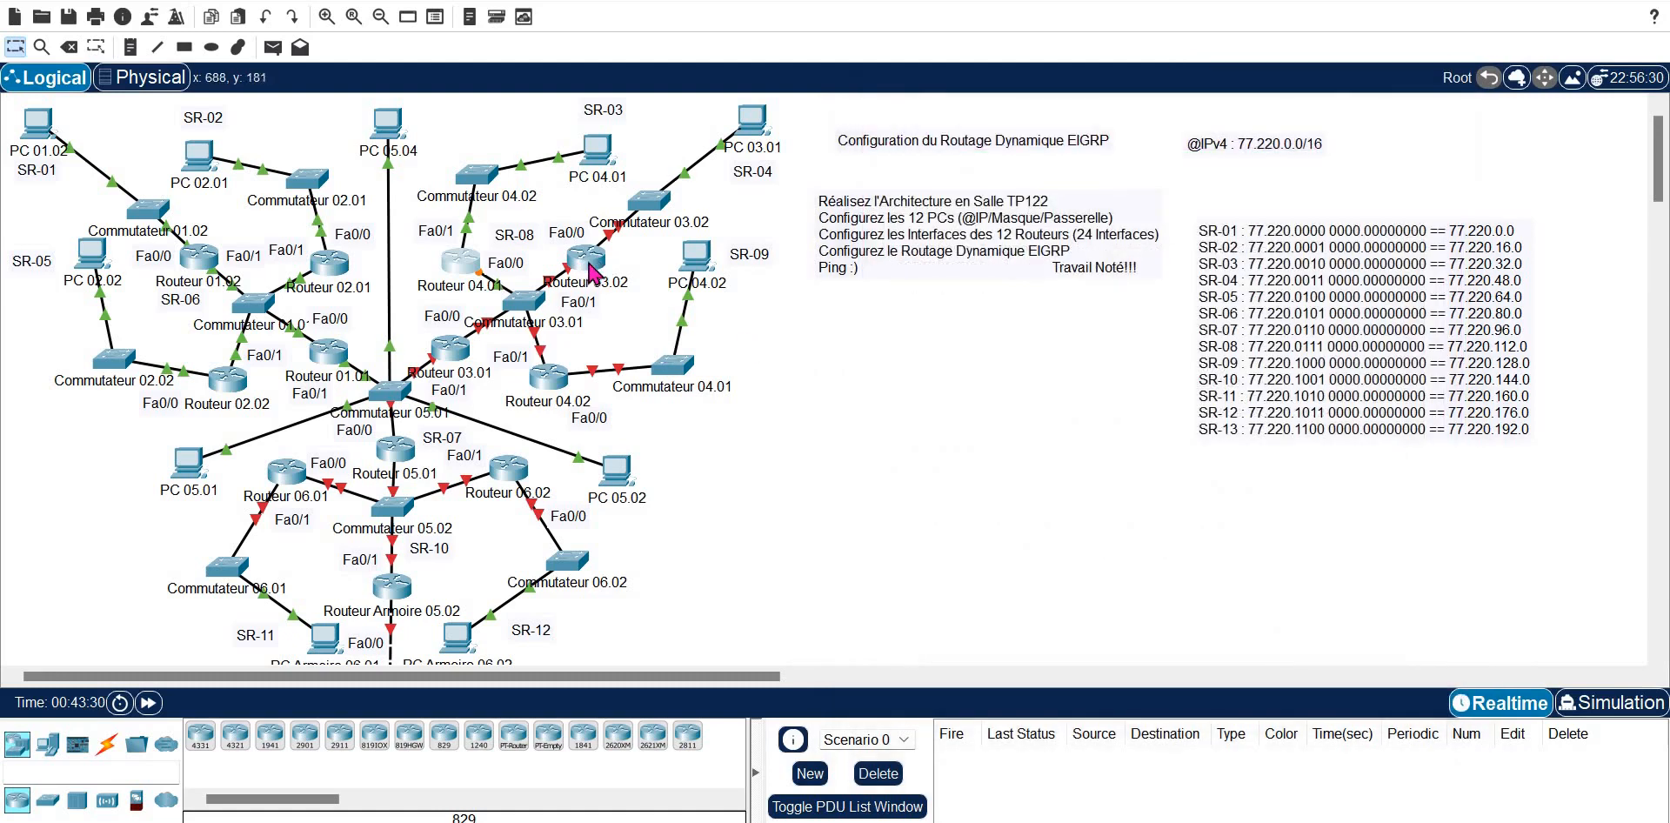
click(588, 261)
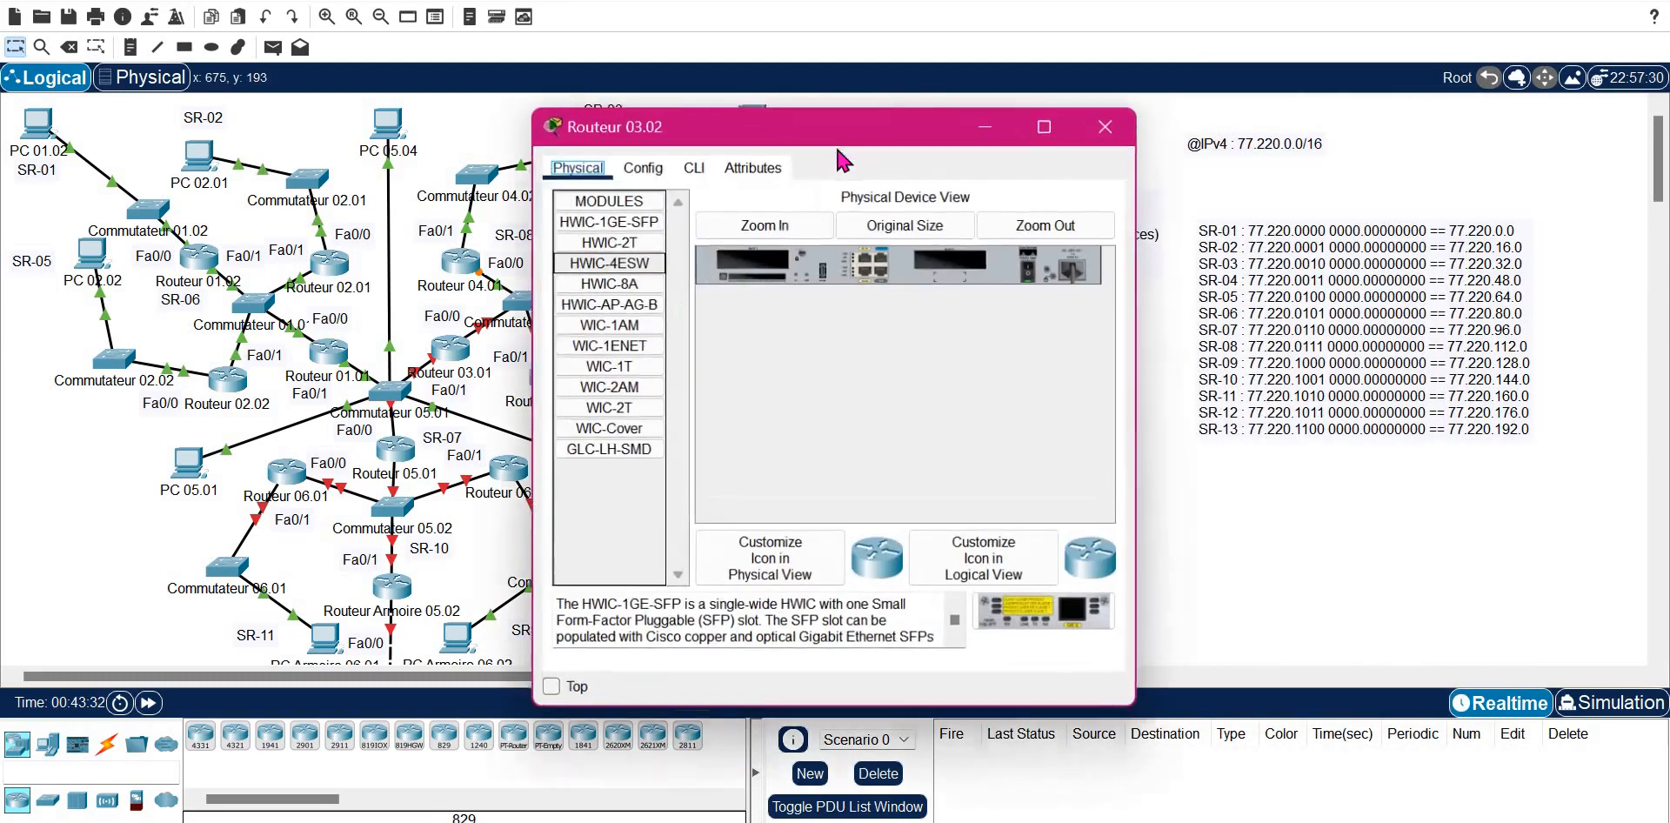
drag(1095, 138, 1301, 135)
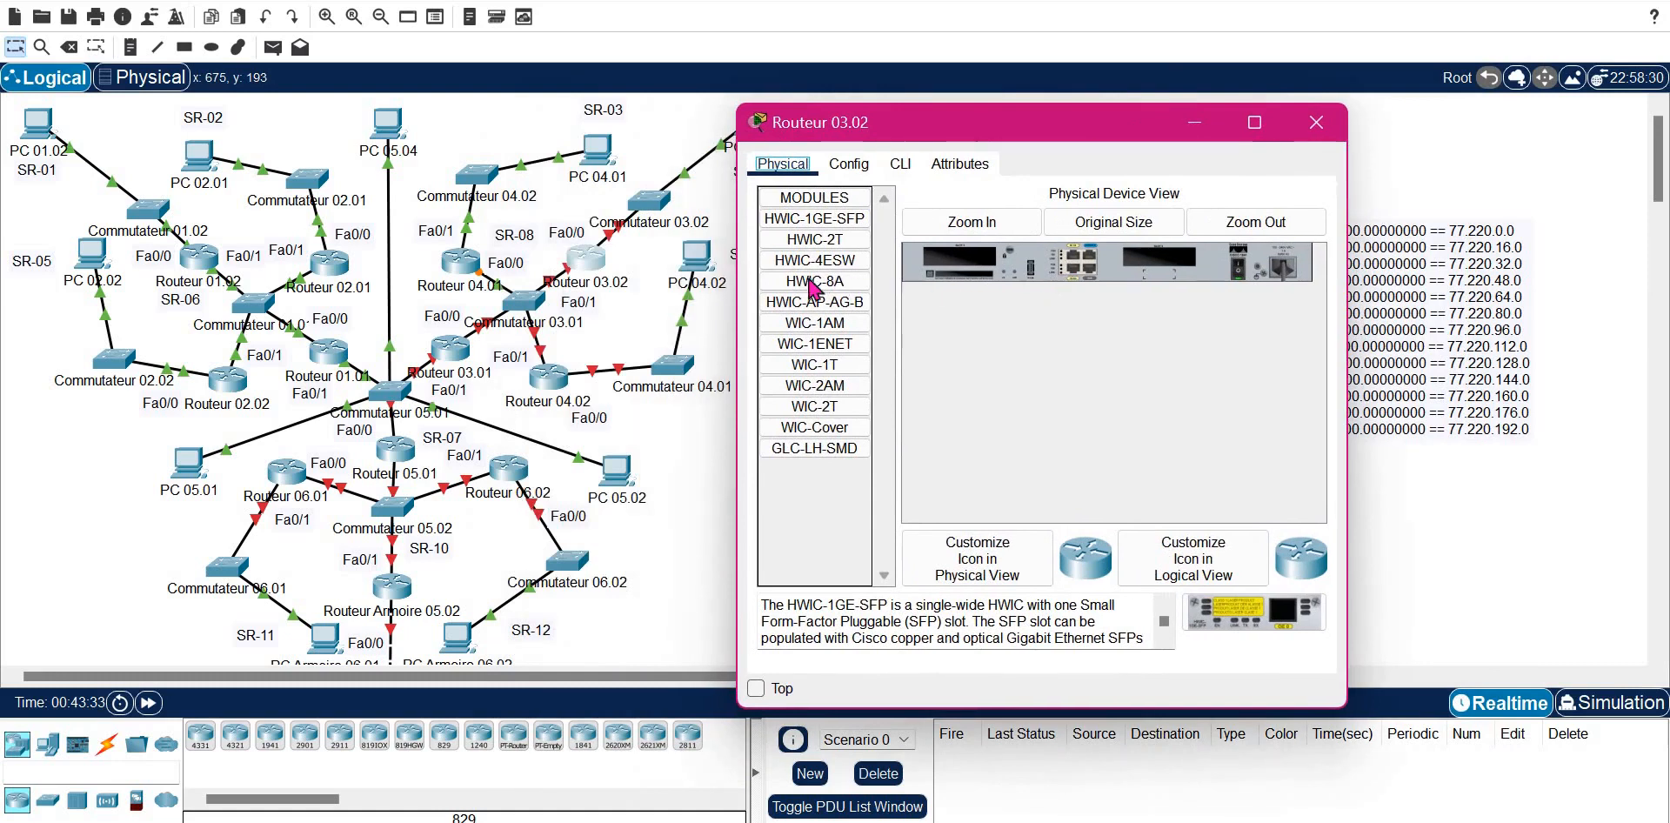
drag(995, 136, 440, 96)
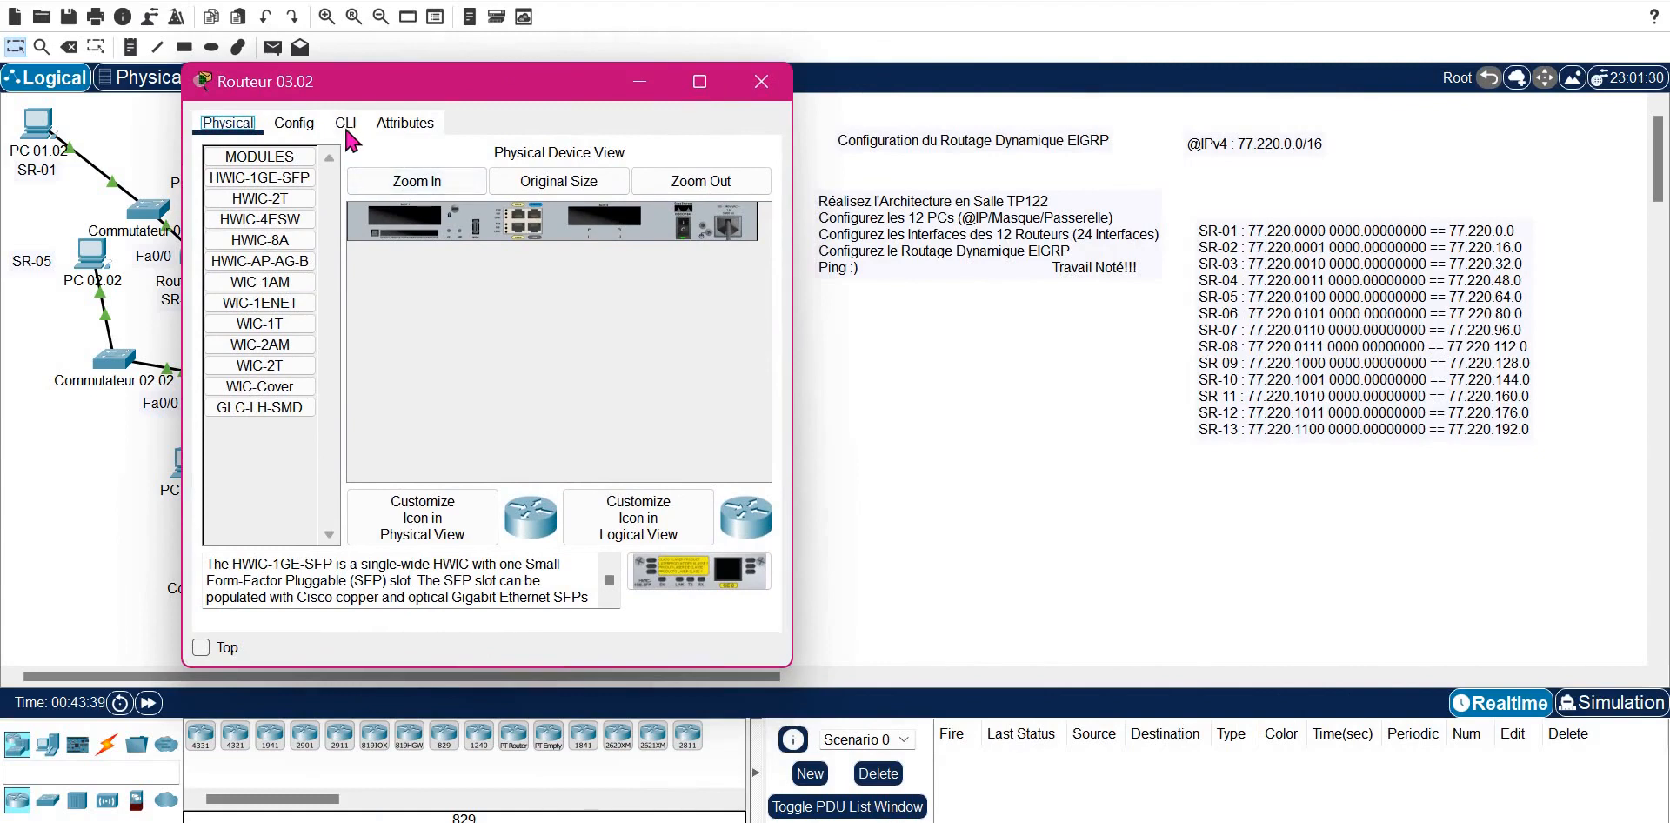
click(343, 123)
- Enter privileged mode and global configuration mode on Routeur 03.02
key(Return)
text(EN)
key(Tab)
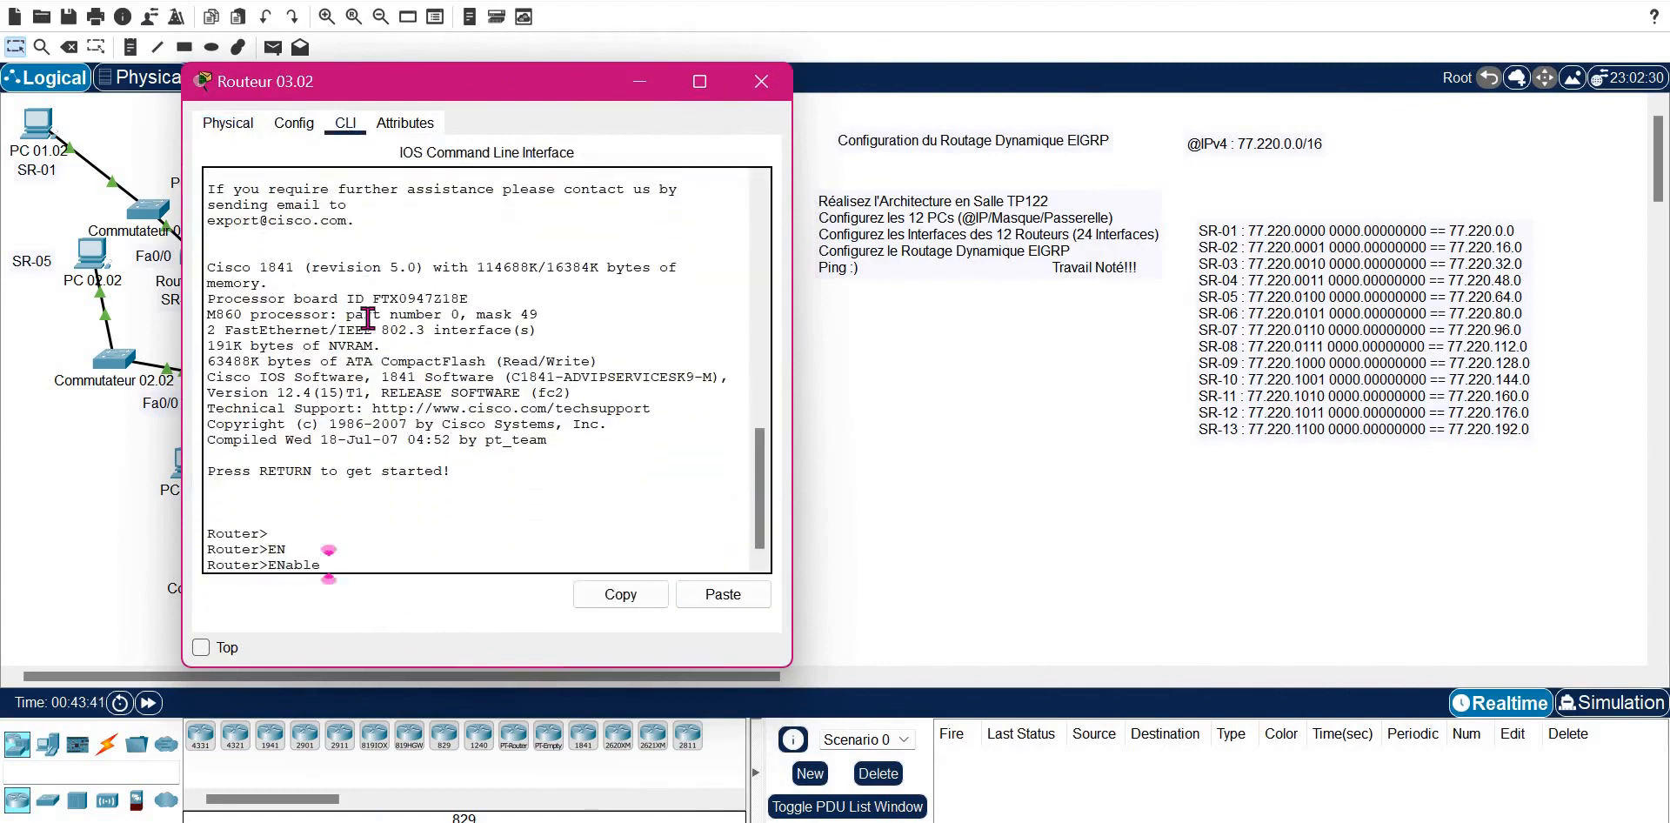
key(Return)
text(conf)
key(Tab)
text(t)
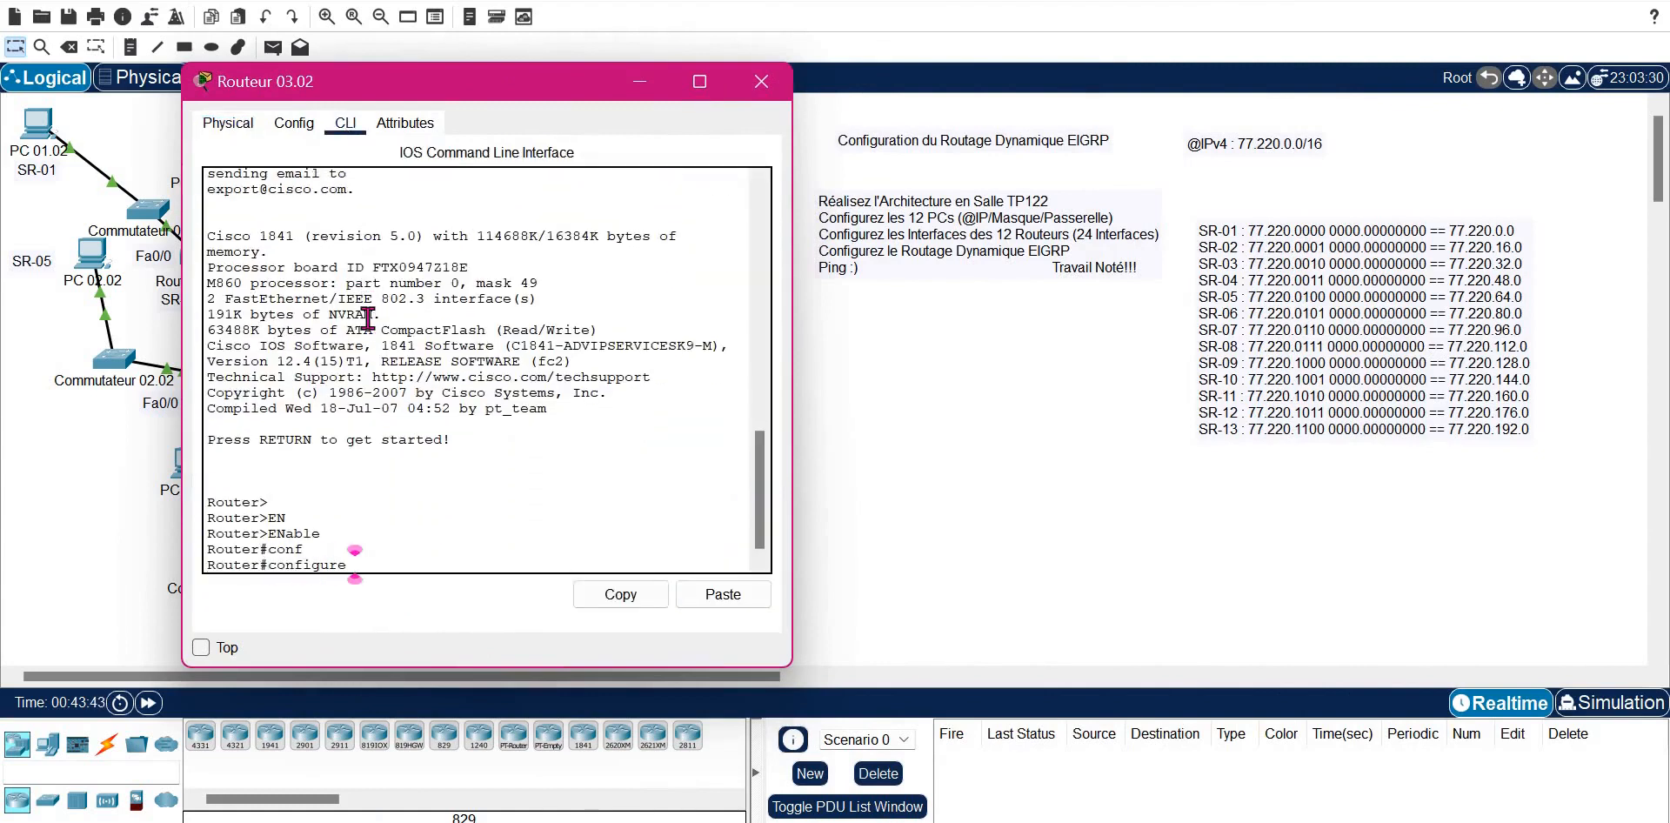
key(Tab)
key(Return)
- Enter the configuration of interface fastEthernet 0/0 on Routeur 03.02
text(in)
key(Tab)
text(f)
key(Tab)
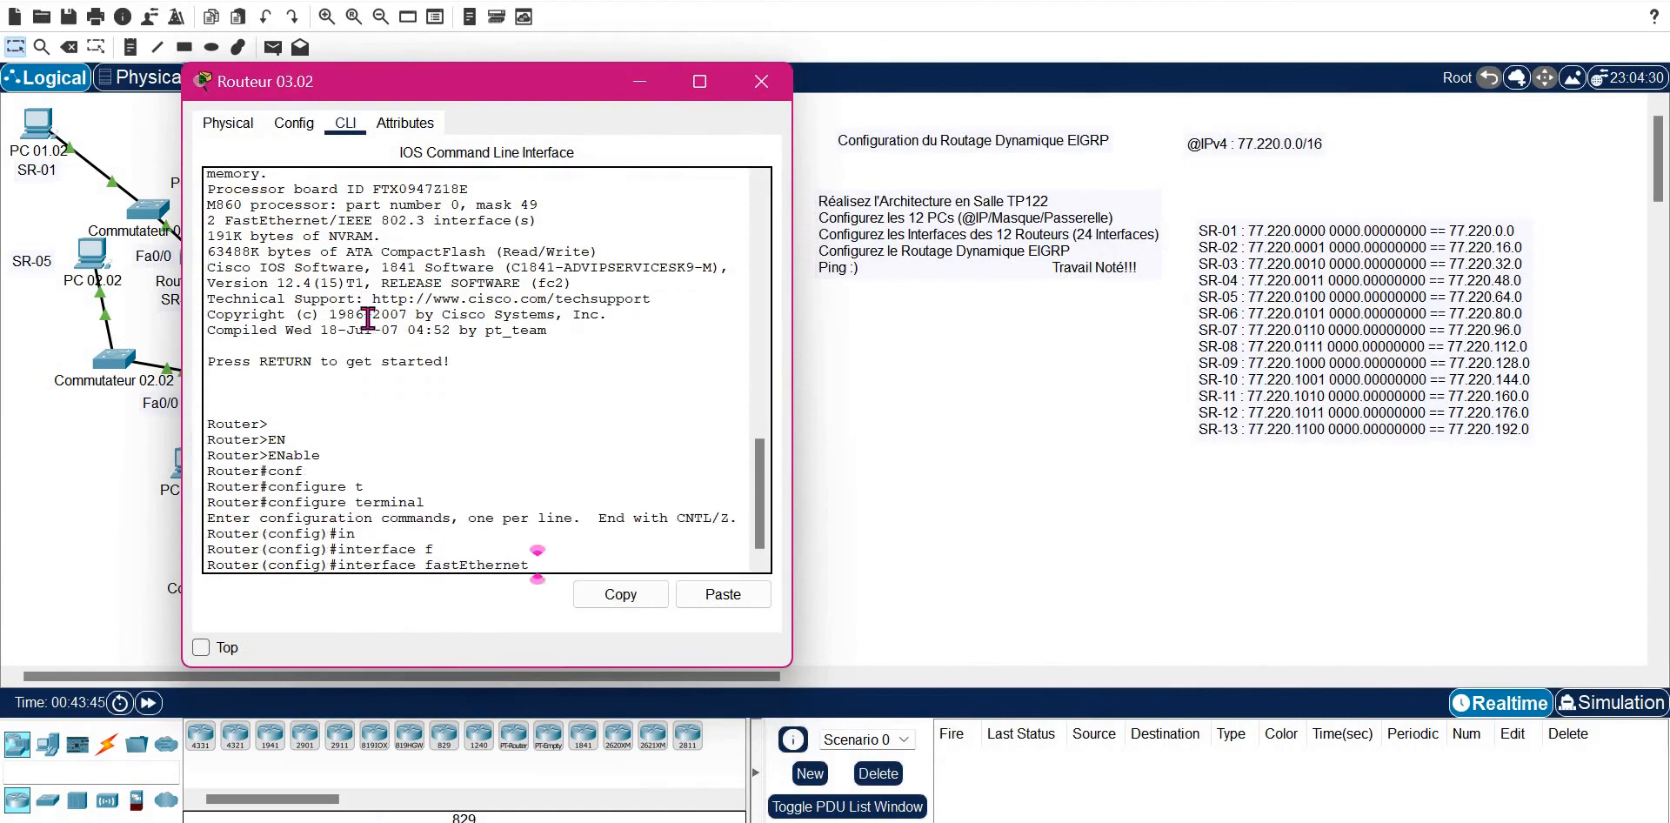
text(0/0)
key(Return)
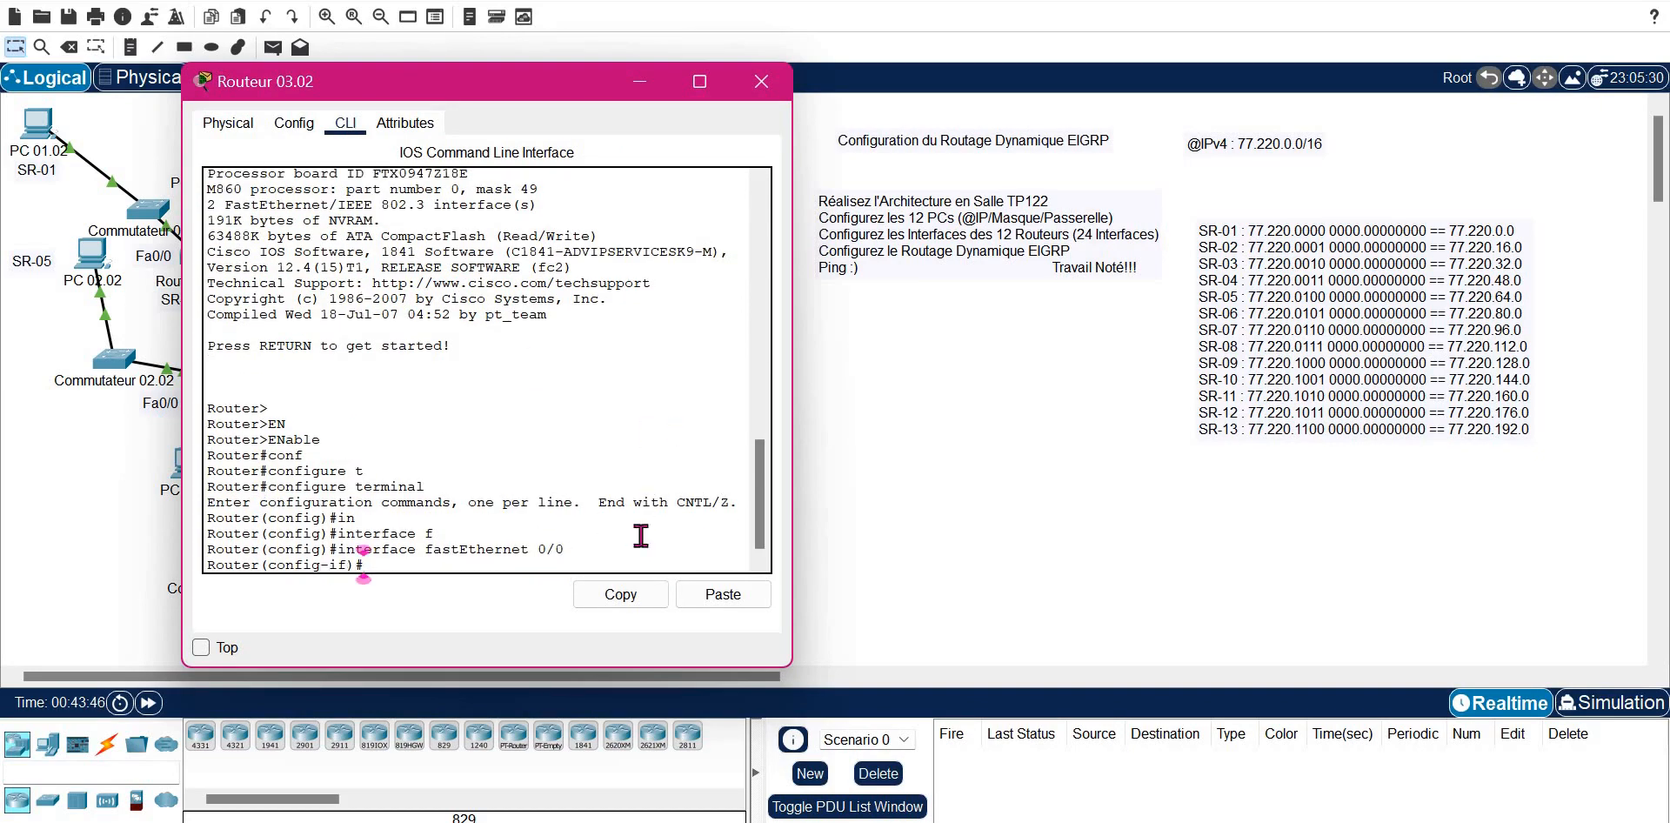
- Assign IP address 77.220.48.254 with mask 255.255.240.0 to fastEthernet 0/0 on Routeur 03.02, reusing the copied partial command
click(704, 599)
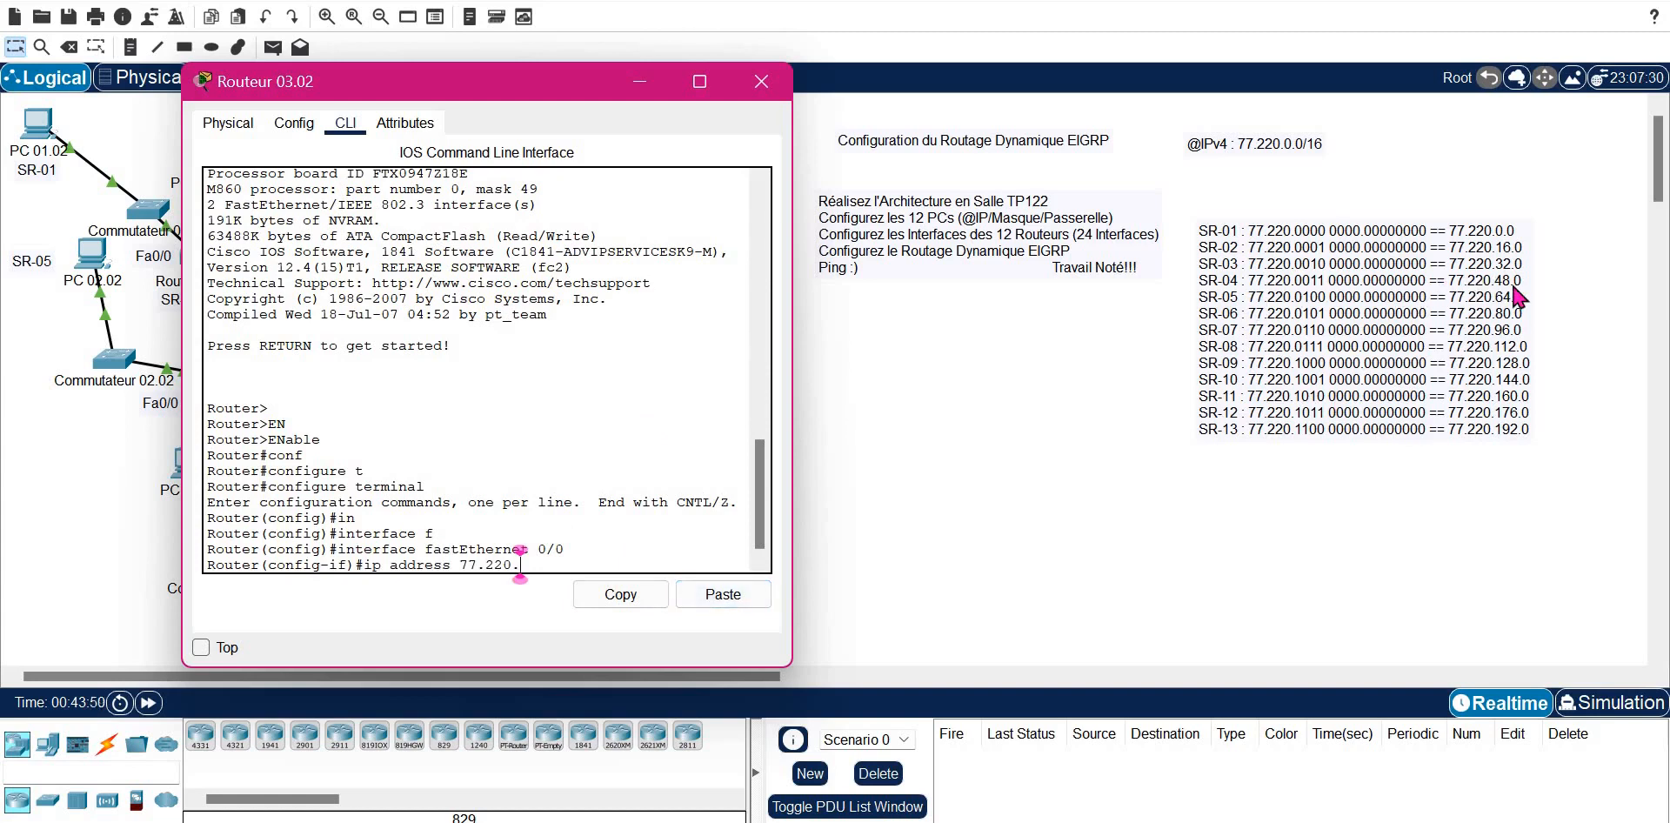
text(48.254 255.25)
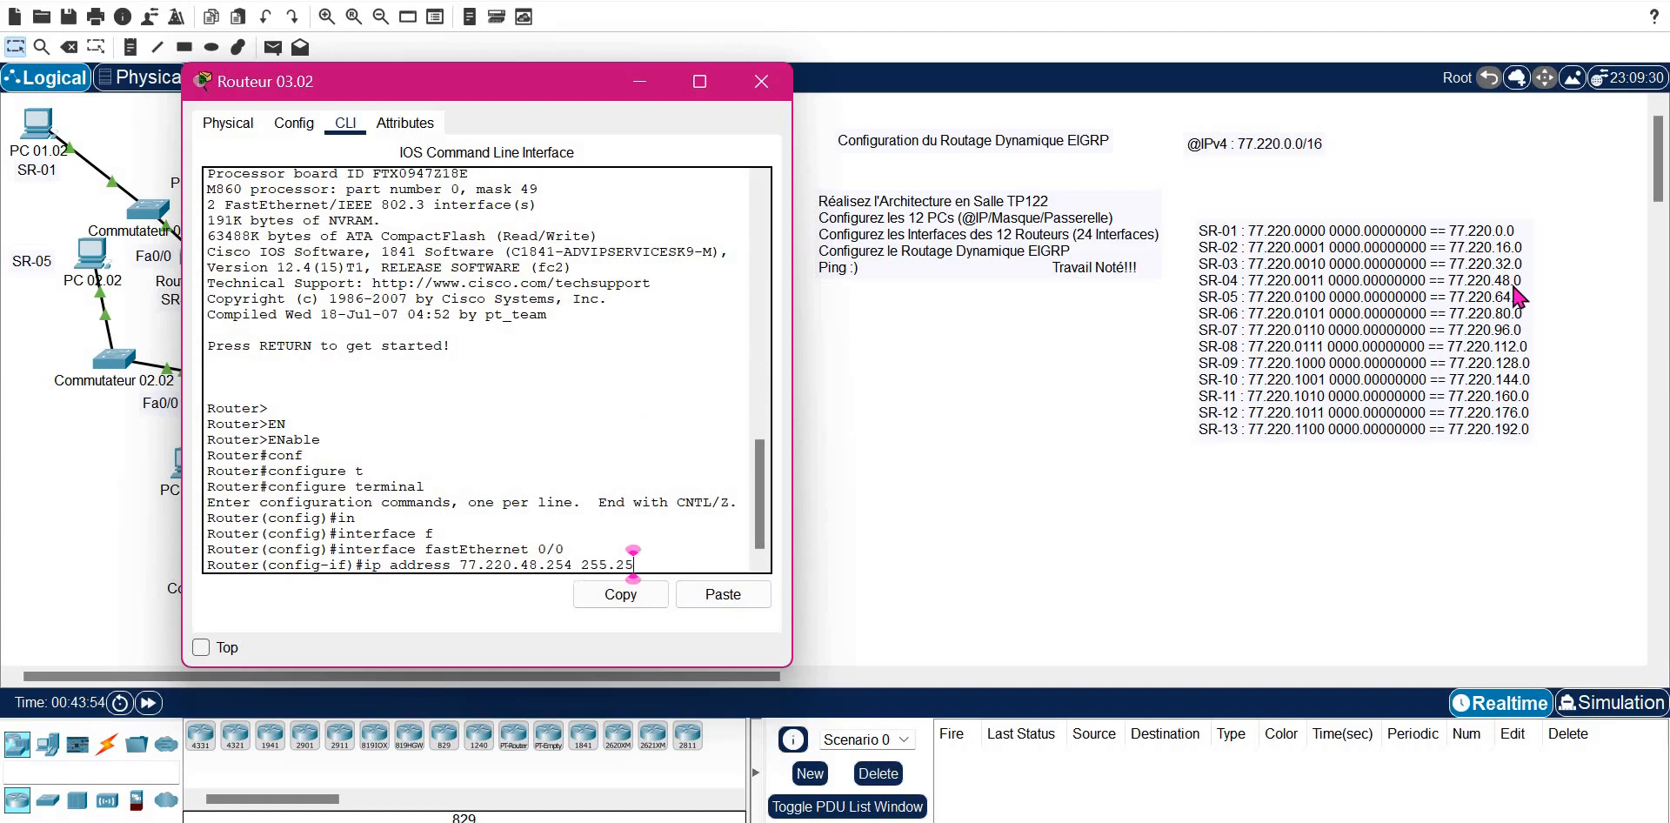
text(5.240.0.)
key(Return)
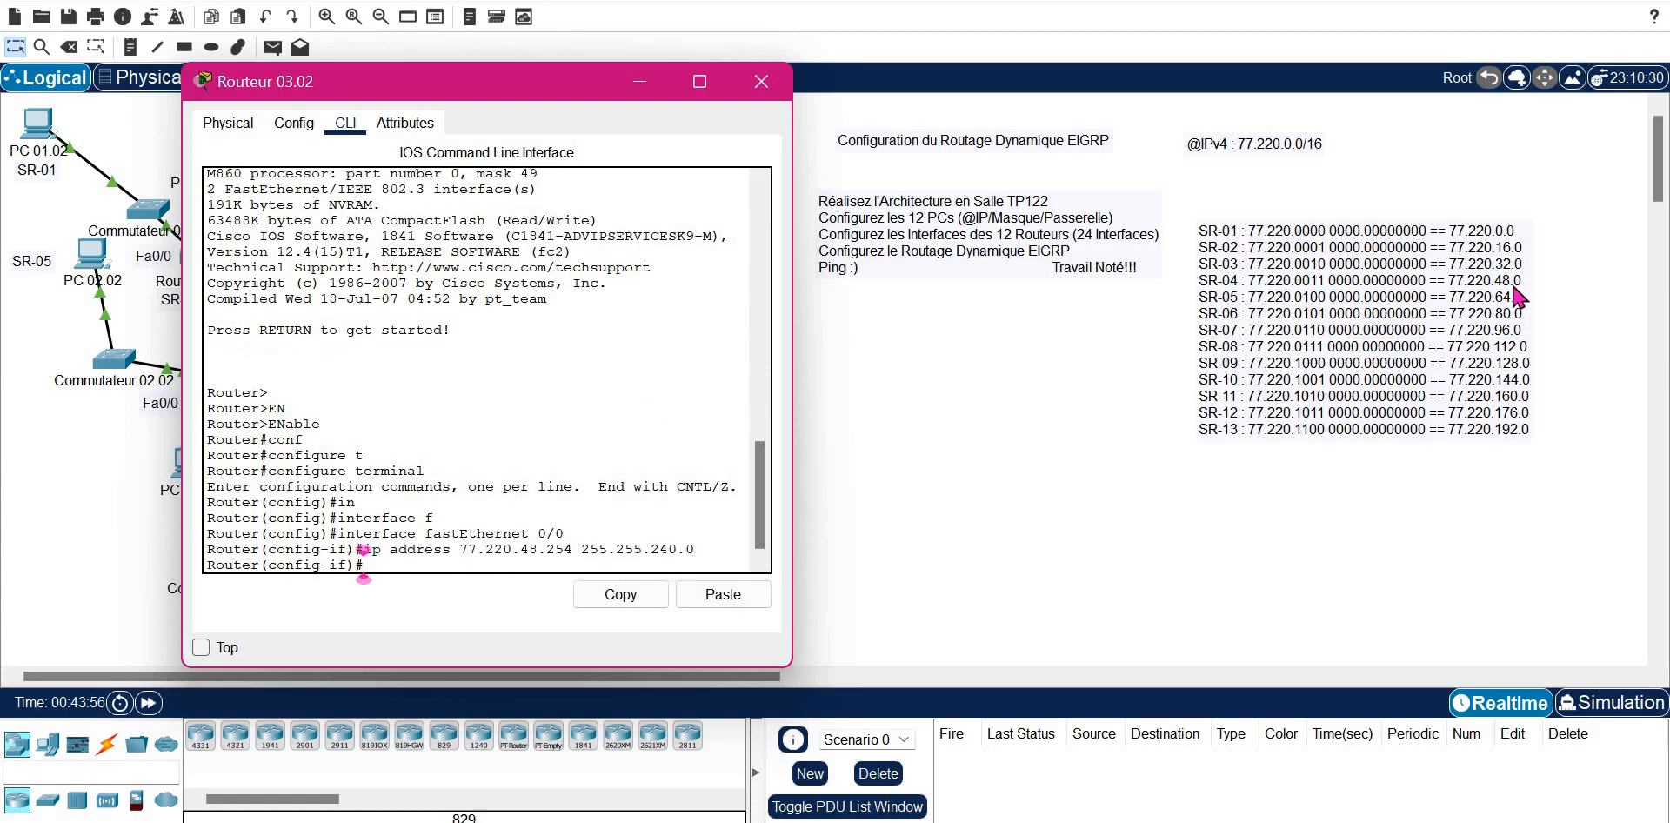
- Enable Routeur 03.02's fastEthernet 0/0 with no shutdown and exit the interface configuration
text(NO SH)
key(Tab)
key(Return)
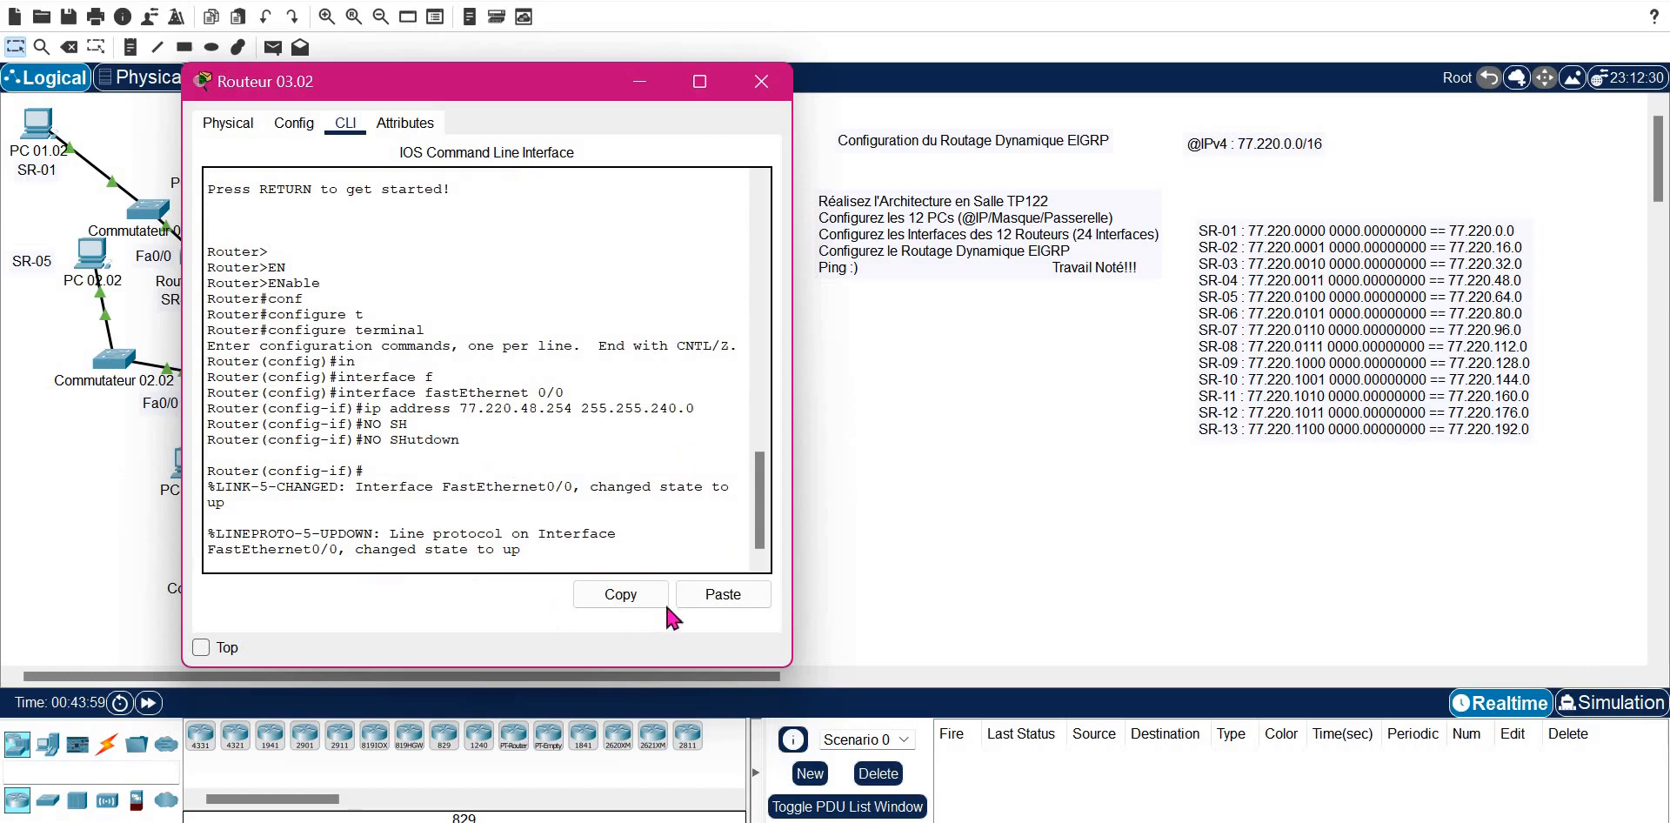
key(Return)
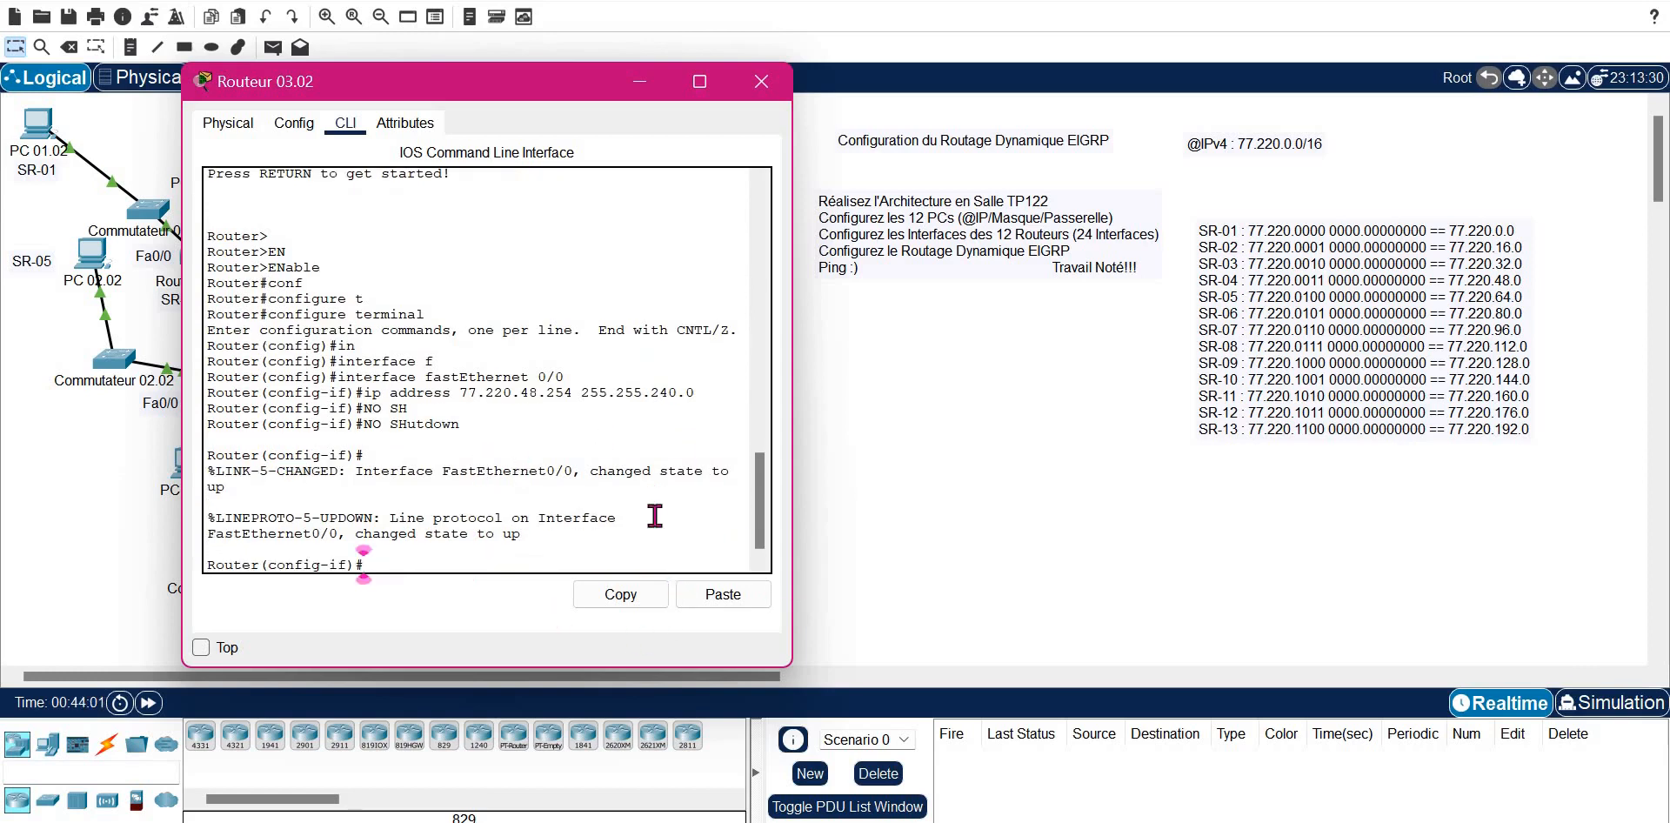
text(EXIT)
key(Return)
key(Return)
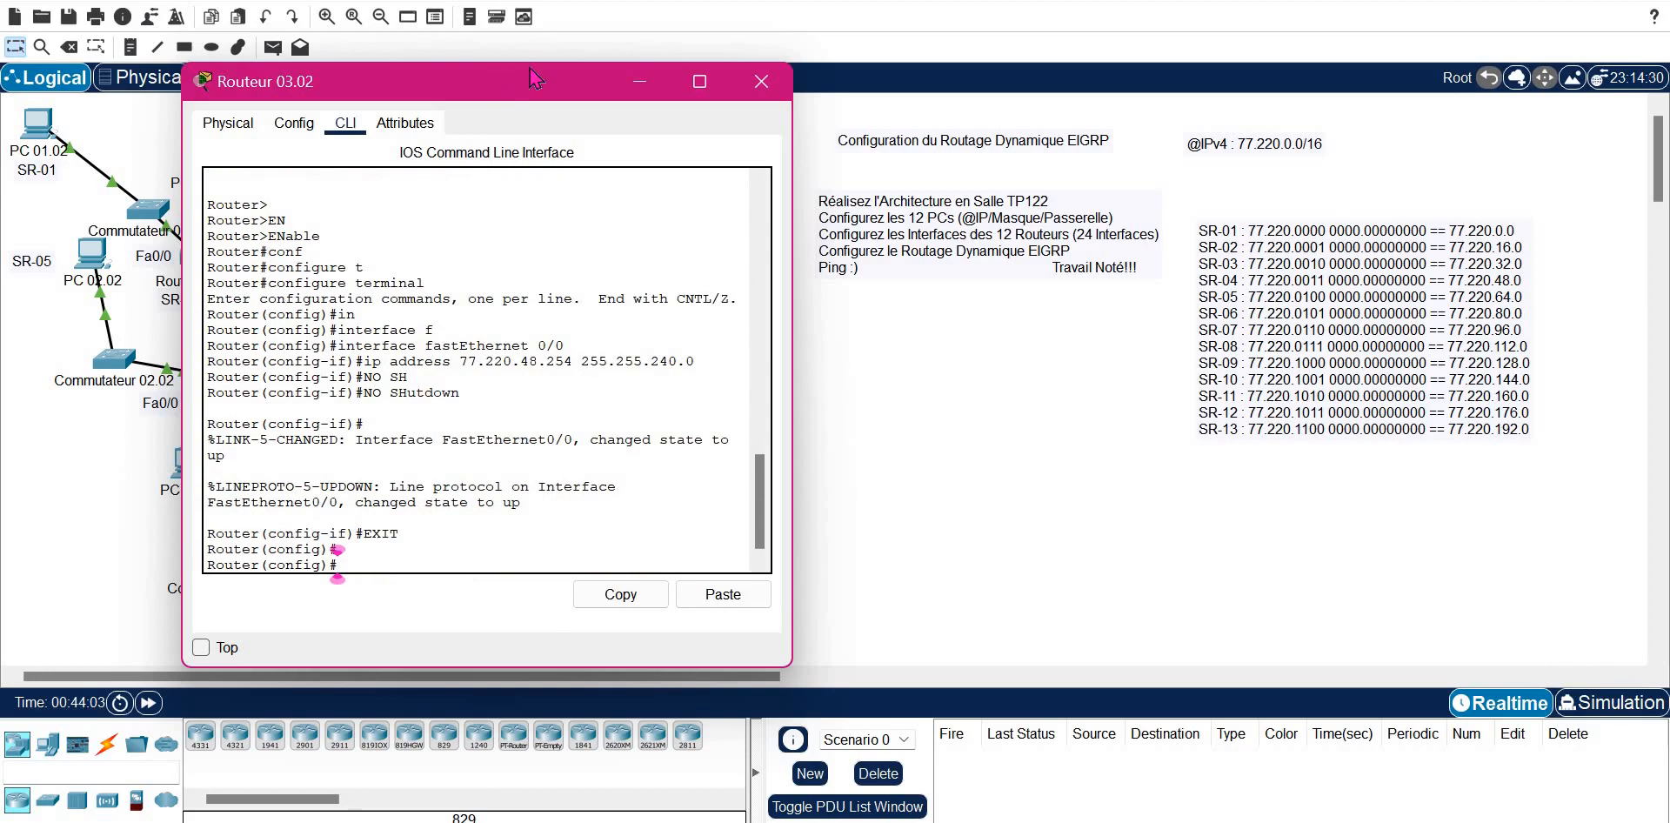
- Check the router's links in the topology and enter the configuration of interface FastEthernet 0/1 on Routeur 03.02
drag(535, 78, 1142, 133)
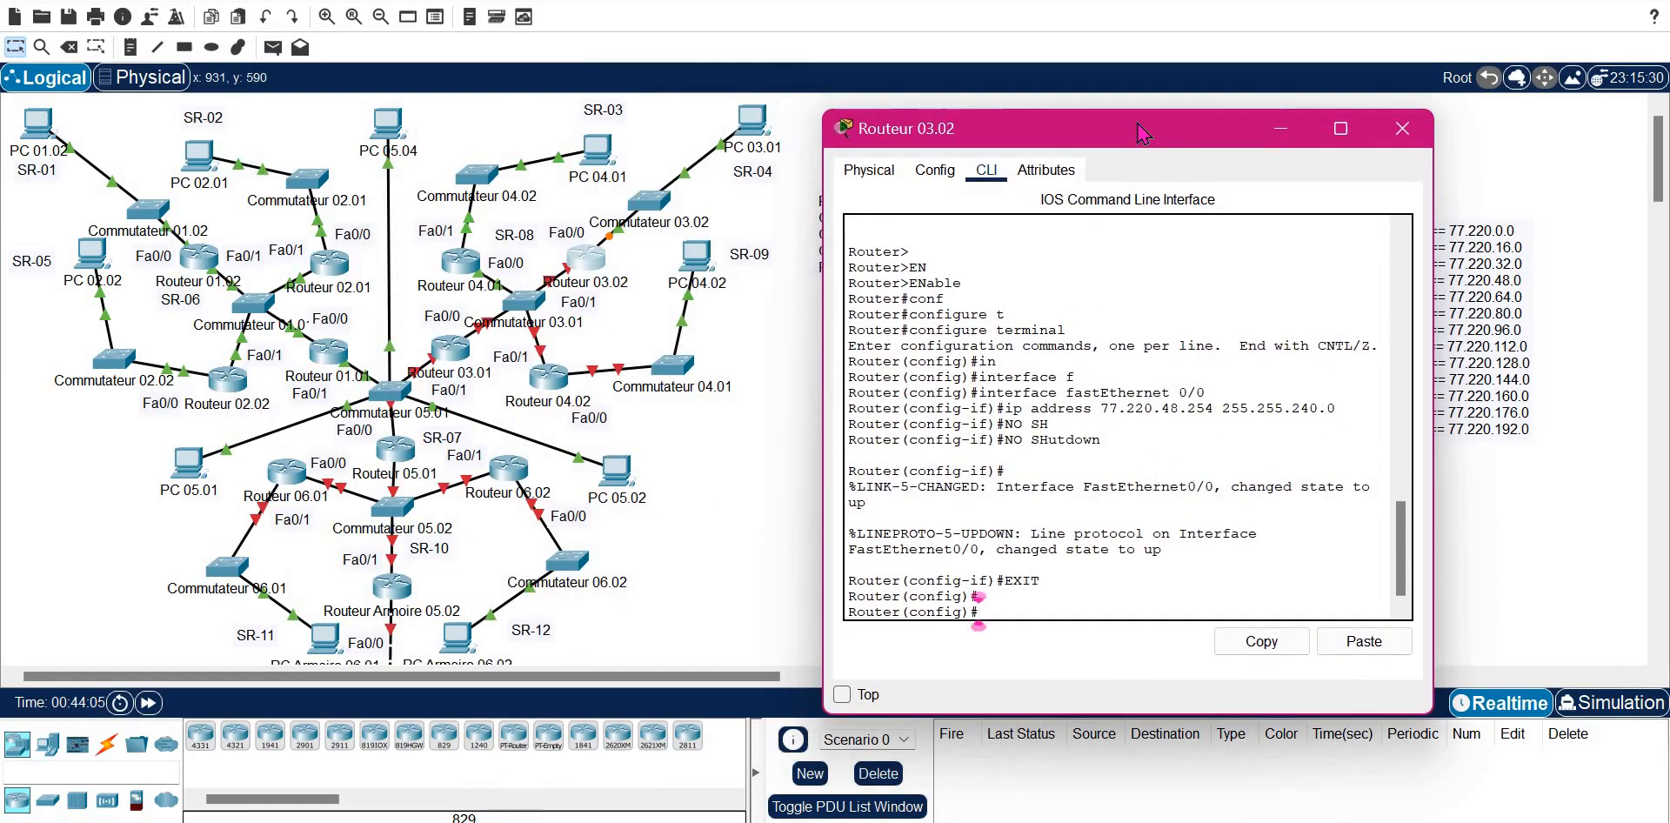
drag(711, 154, 556, 150)
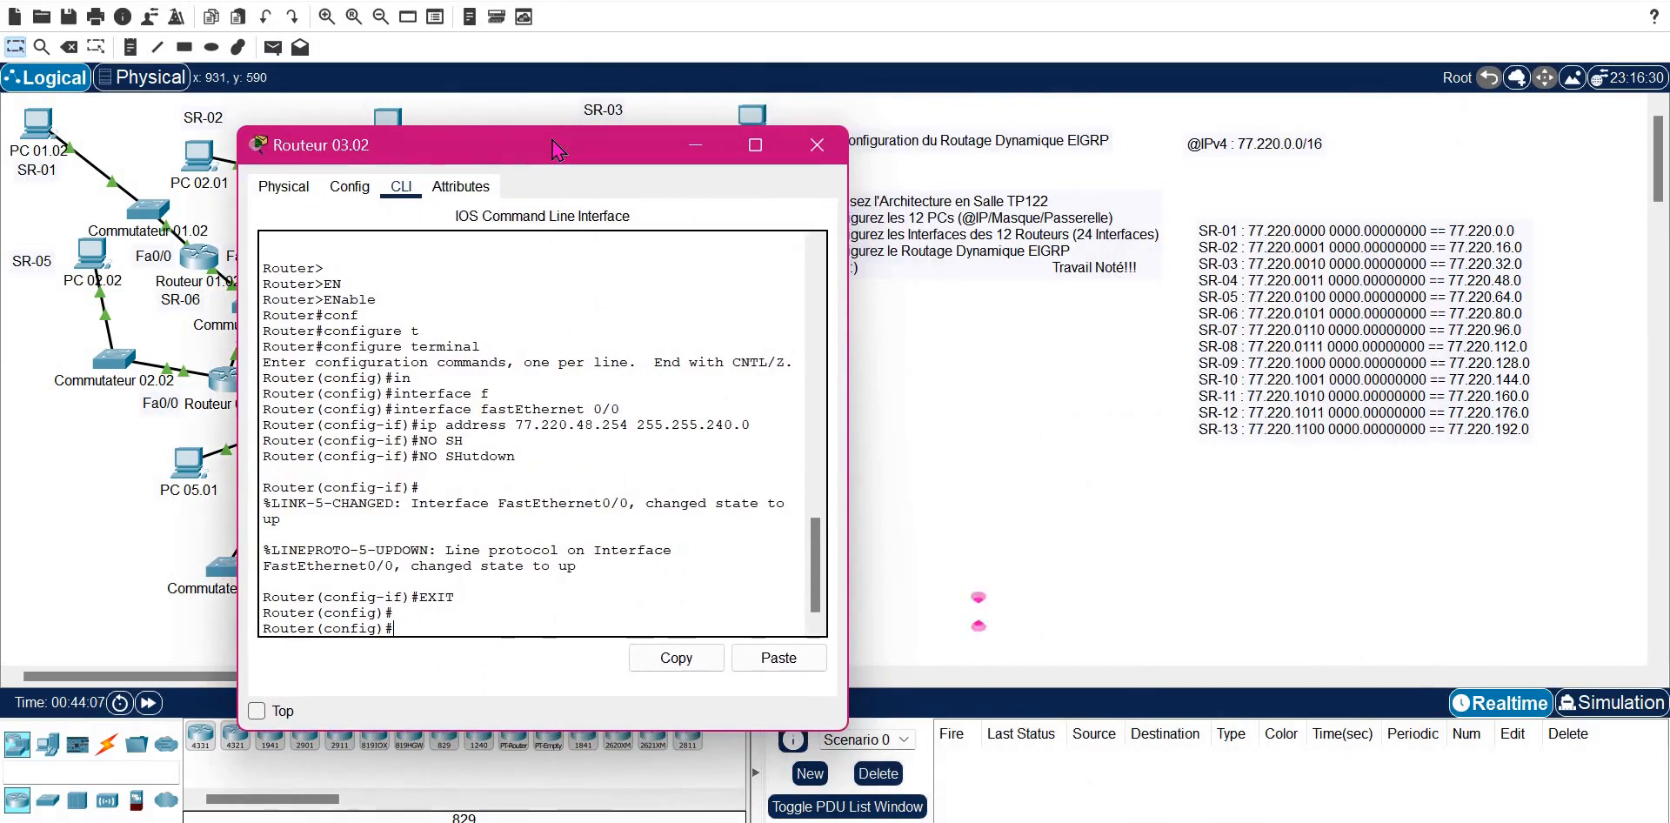
text(IN)
key(Tab)
text(F)
key(Tab)
text(0/1)
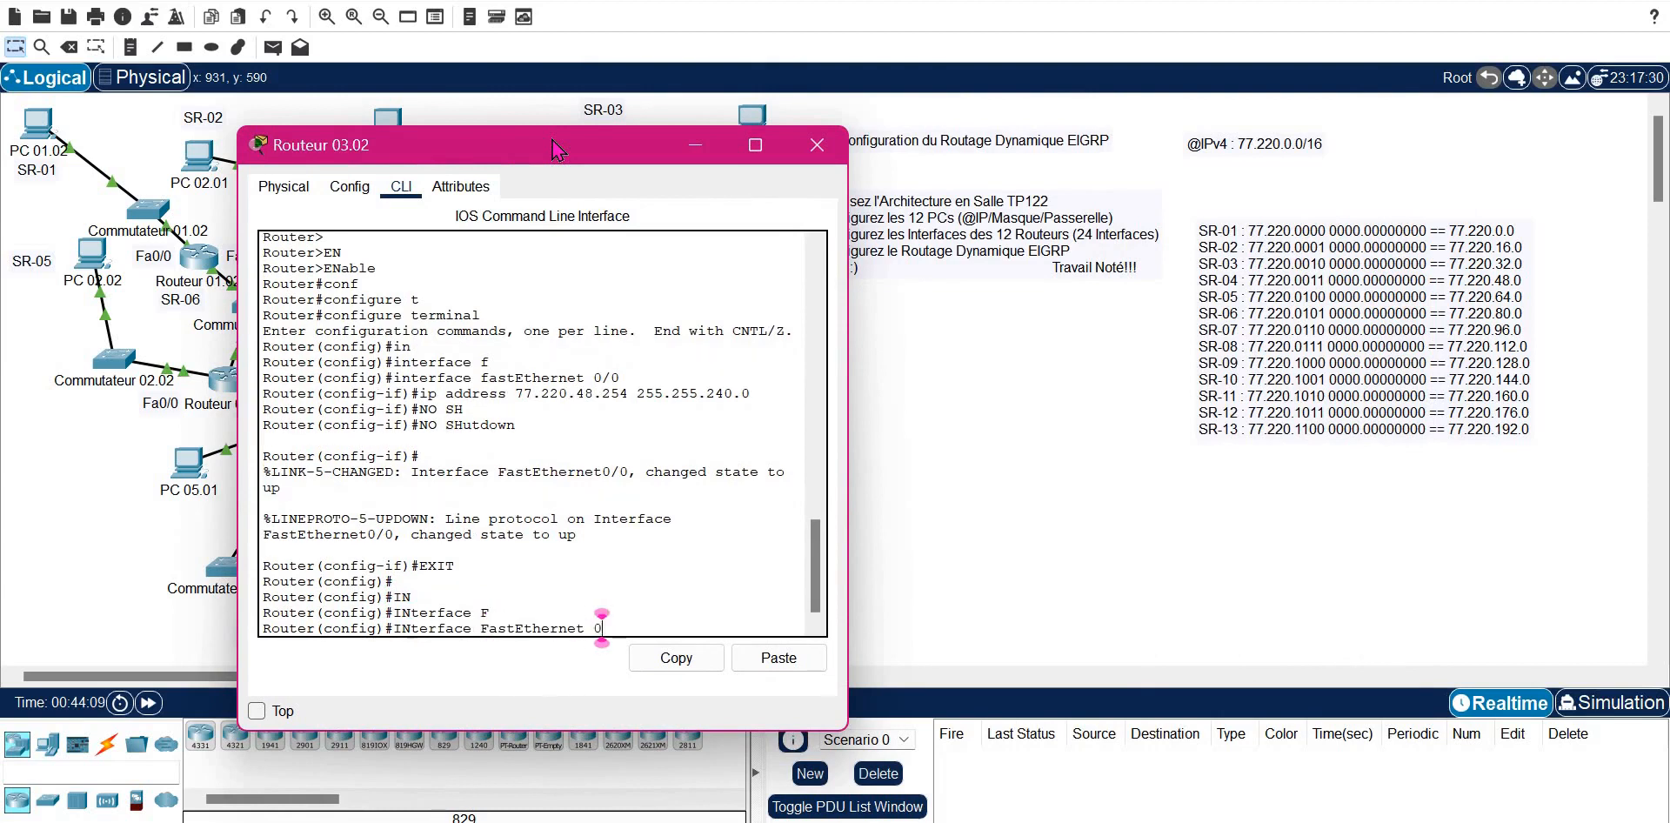
key(Return)
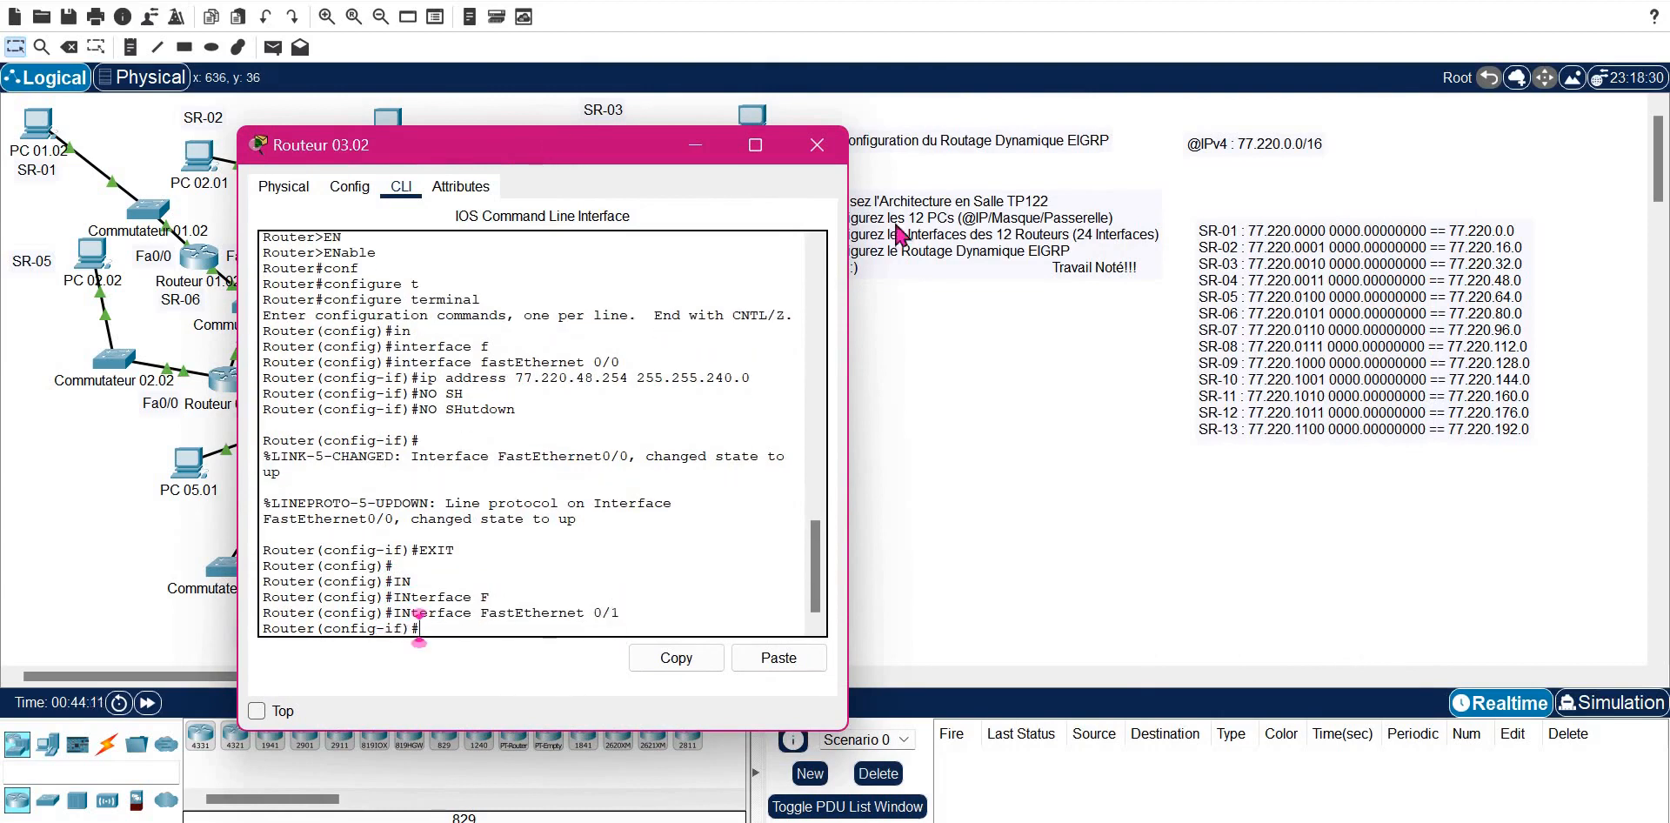
- Assign IP address 77.220.112.253 with mask 255.255.240.0 to FastEthernet 0/1 on Routeur 03.02, reusing the copied partial command
drag(540, 167, 649, 165)
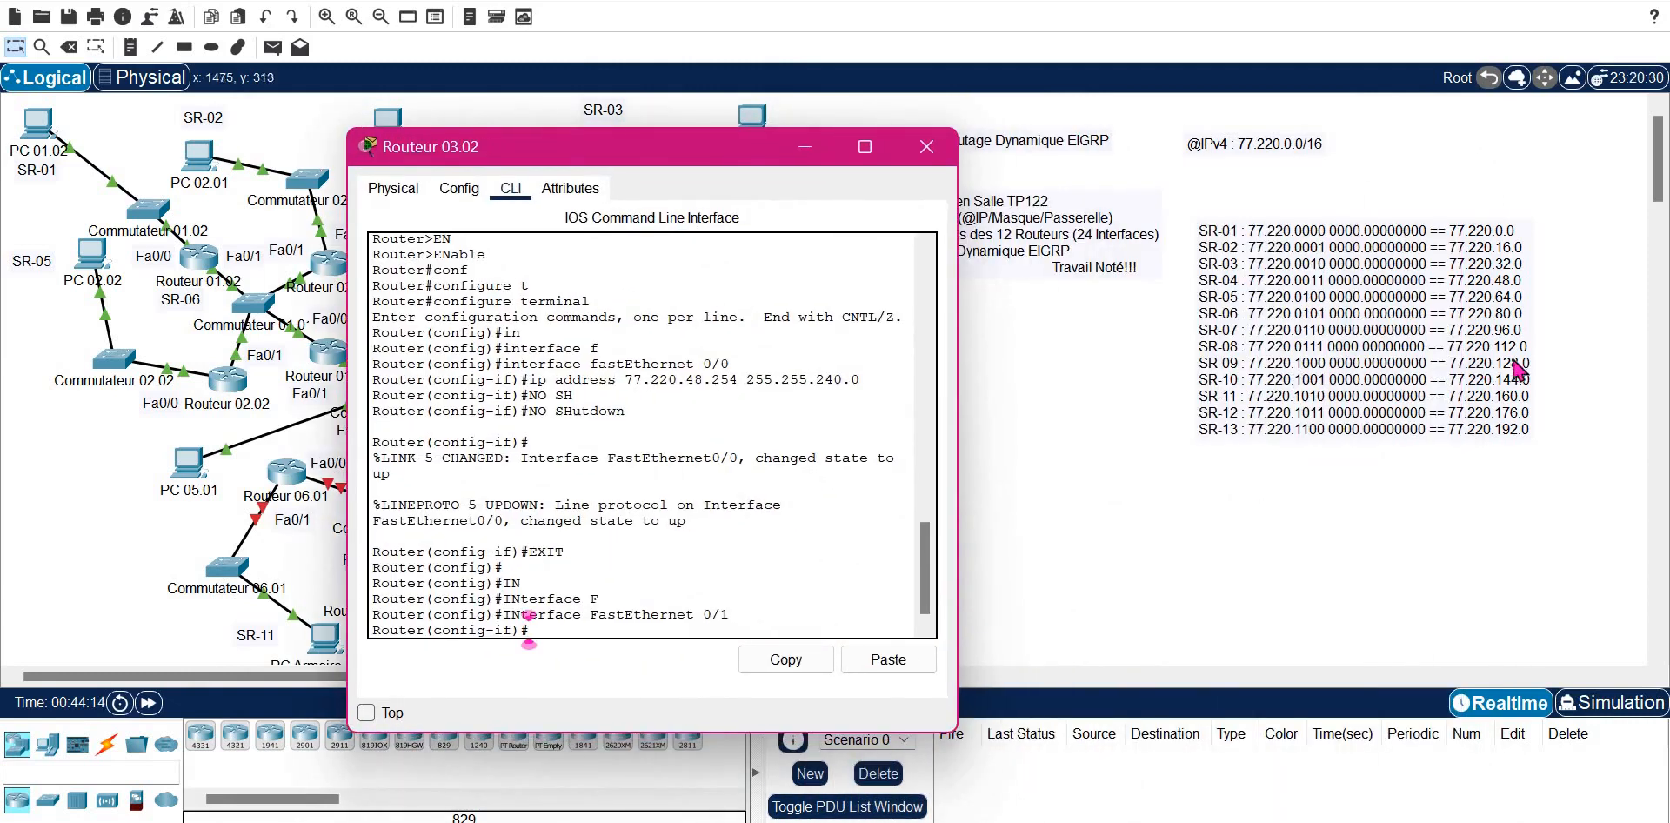
click(854, 649)
text(112.)
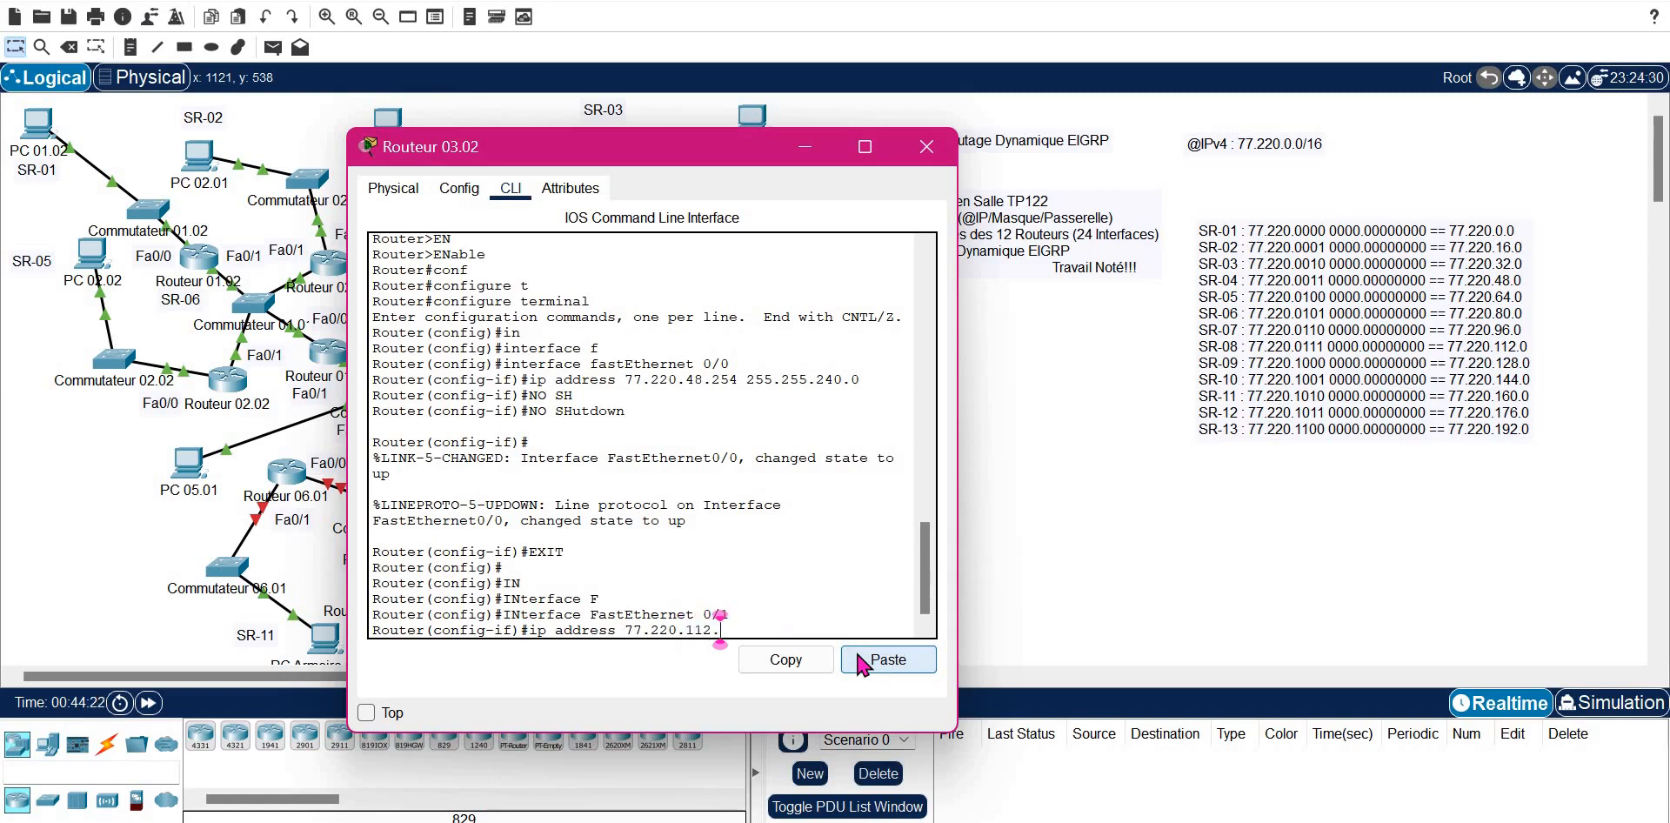
text(253 255.255.240)
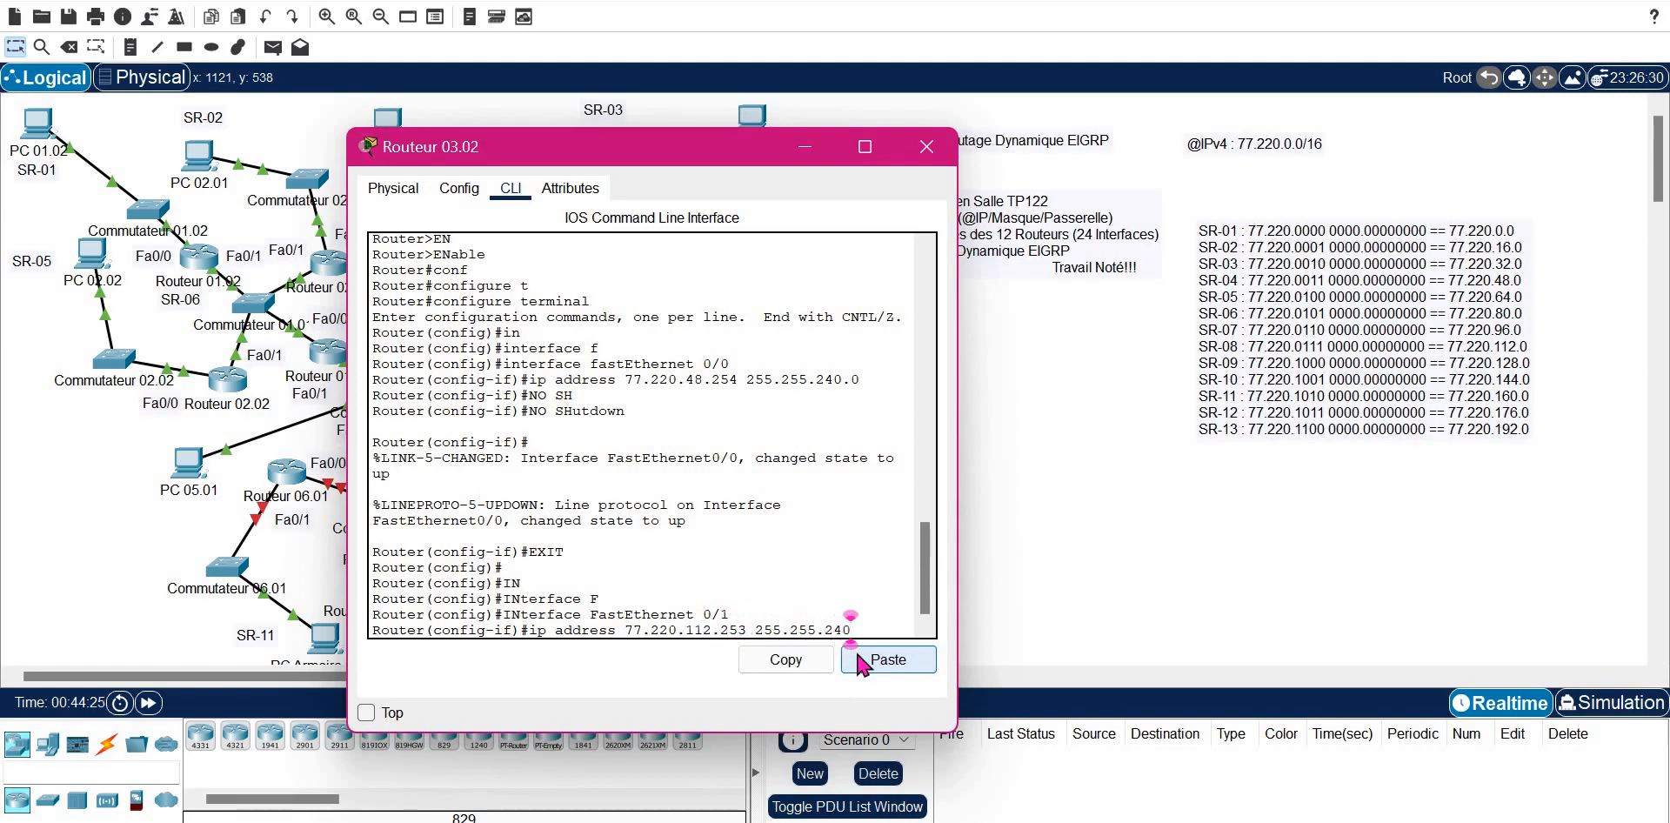
text(.0)
key(Return)
- Enable Routeur 03.02's FastEthernet 0/1 with no shutdown and exit the interface configuration
text(NO SH)
key(Tab)
key(Return)
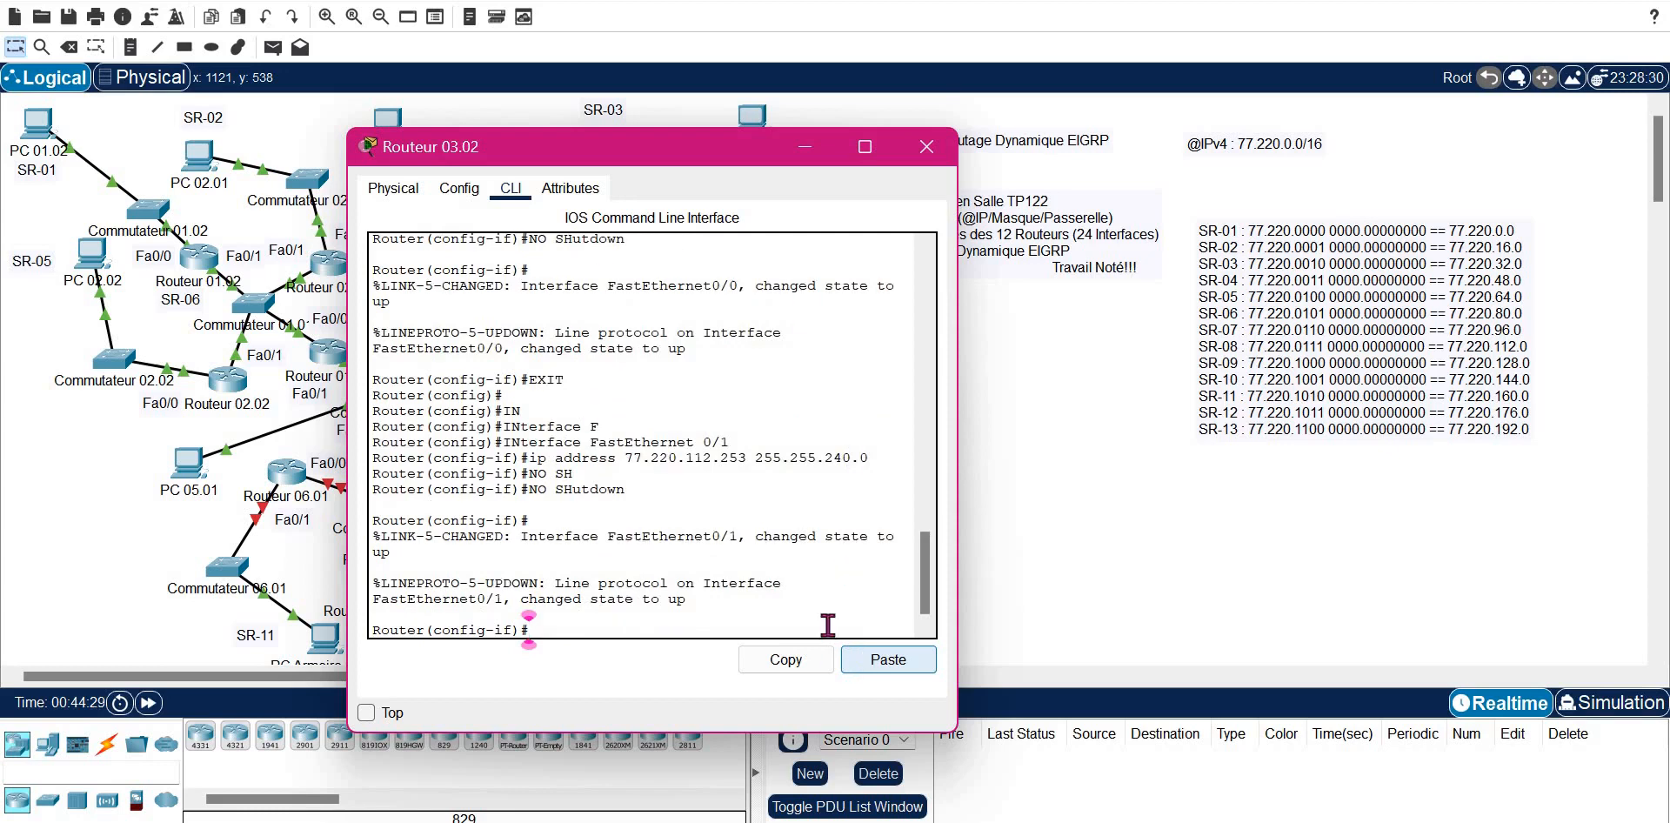
text(EXIT)
key(Return)
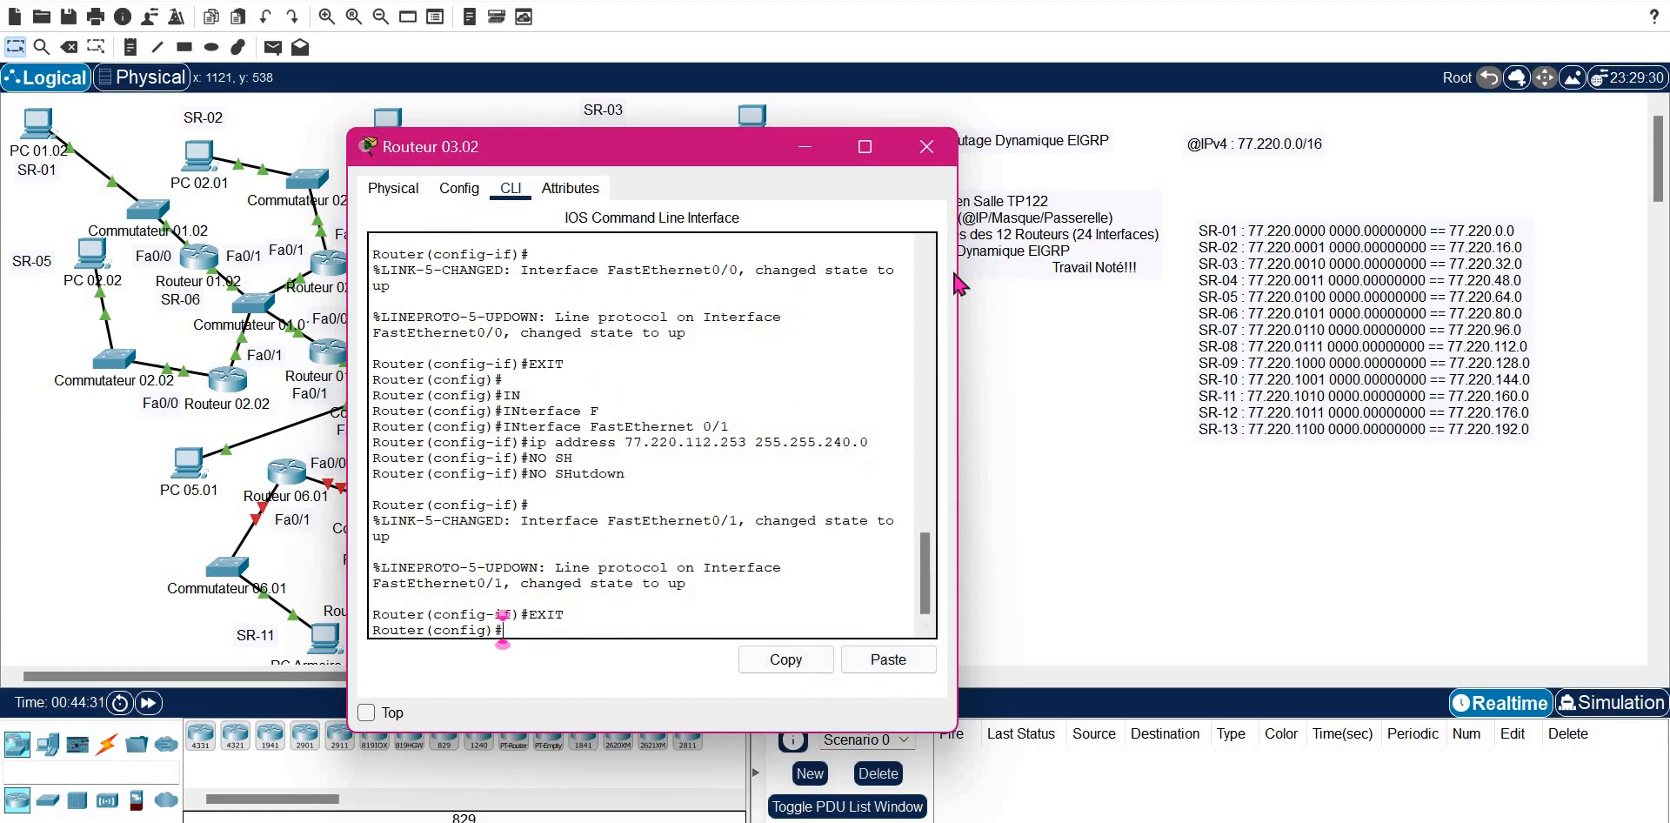
- Close Routeur 03.02 and open the command line of Routeur 04.02
click(927, 147)
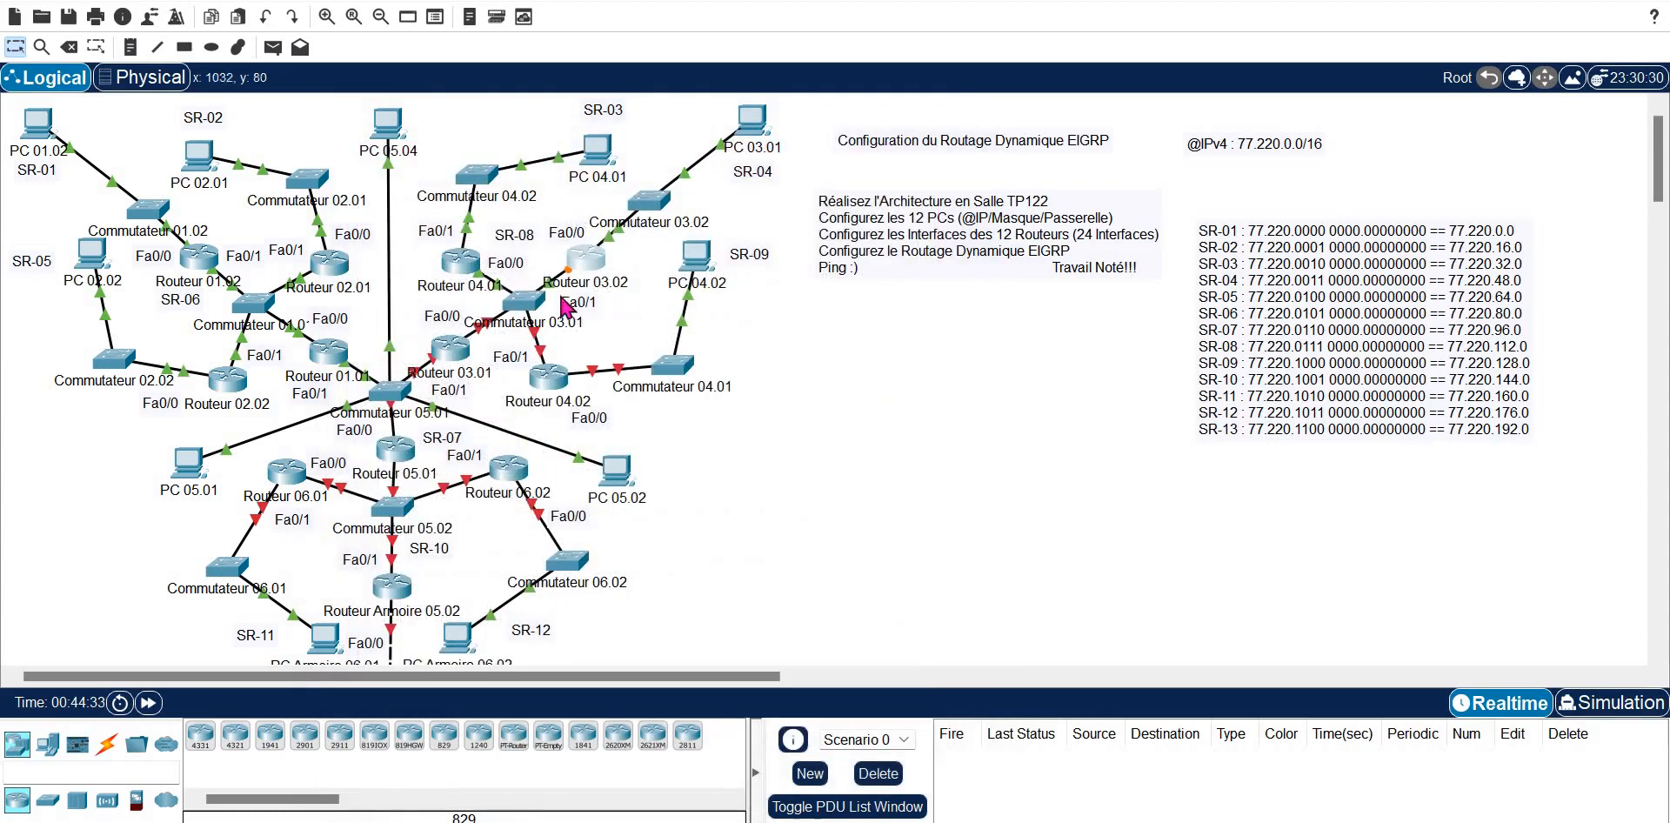
click(548, 379)
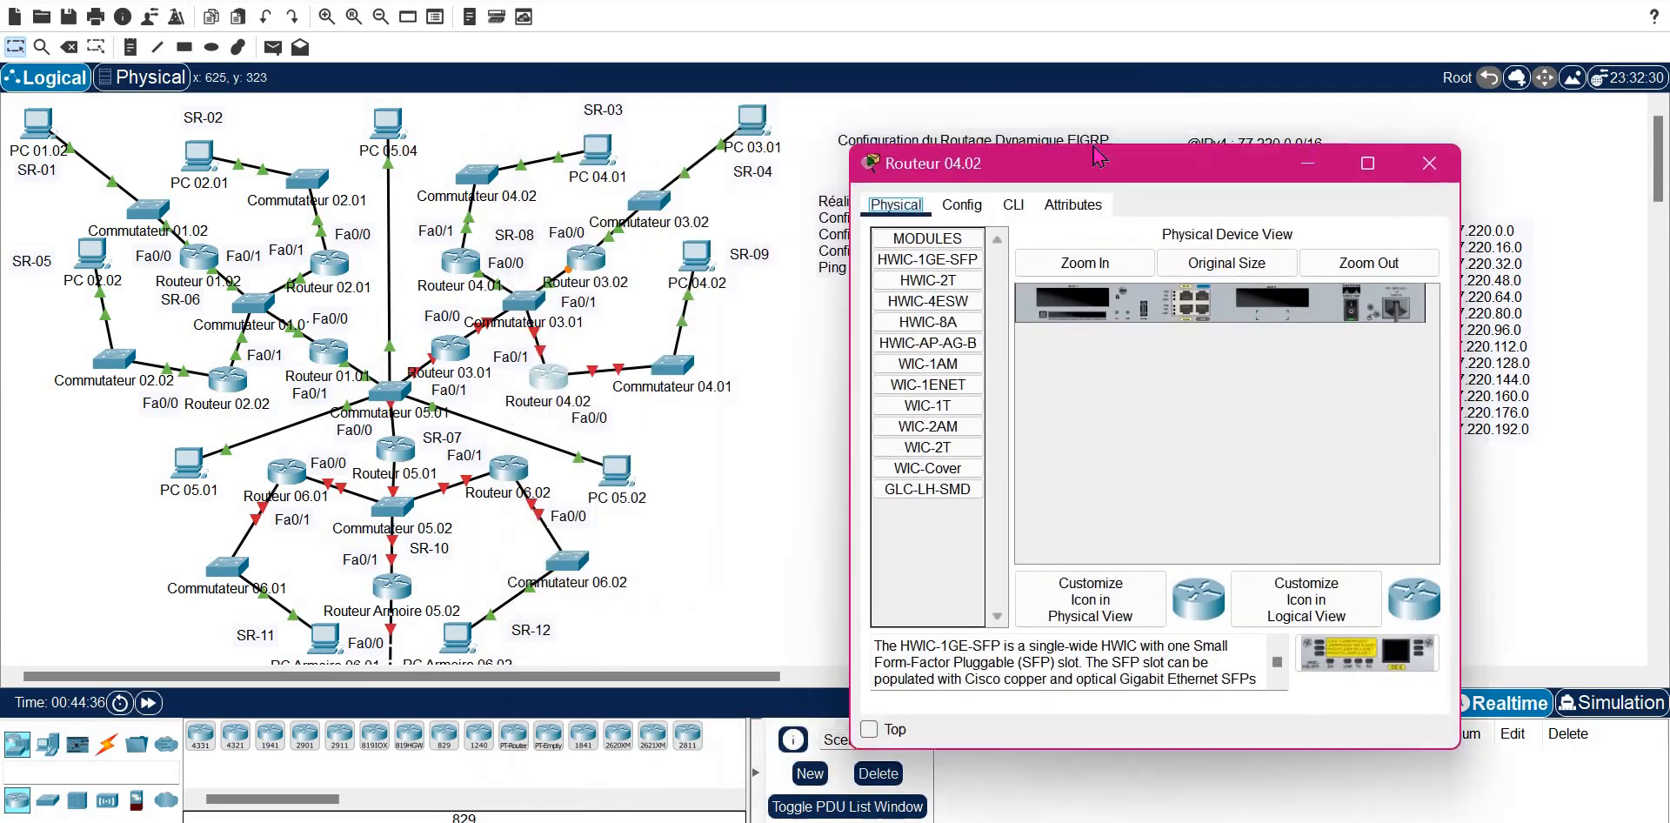
drag(1098, 156, 1065, 132)
click(981, 179)
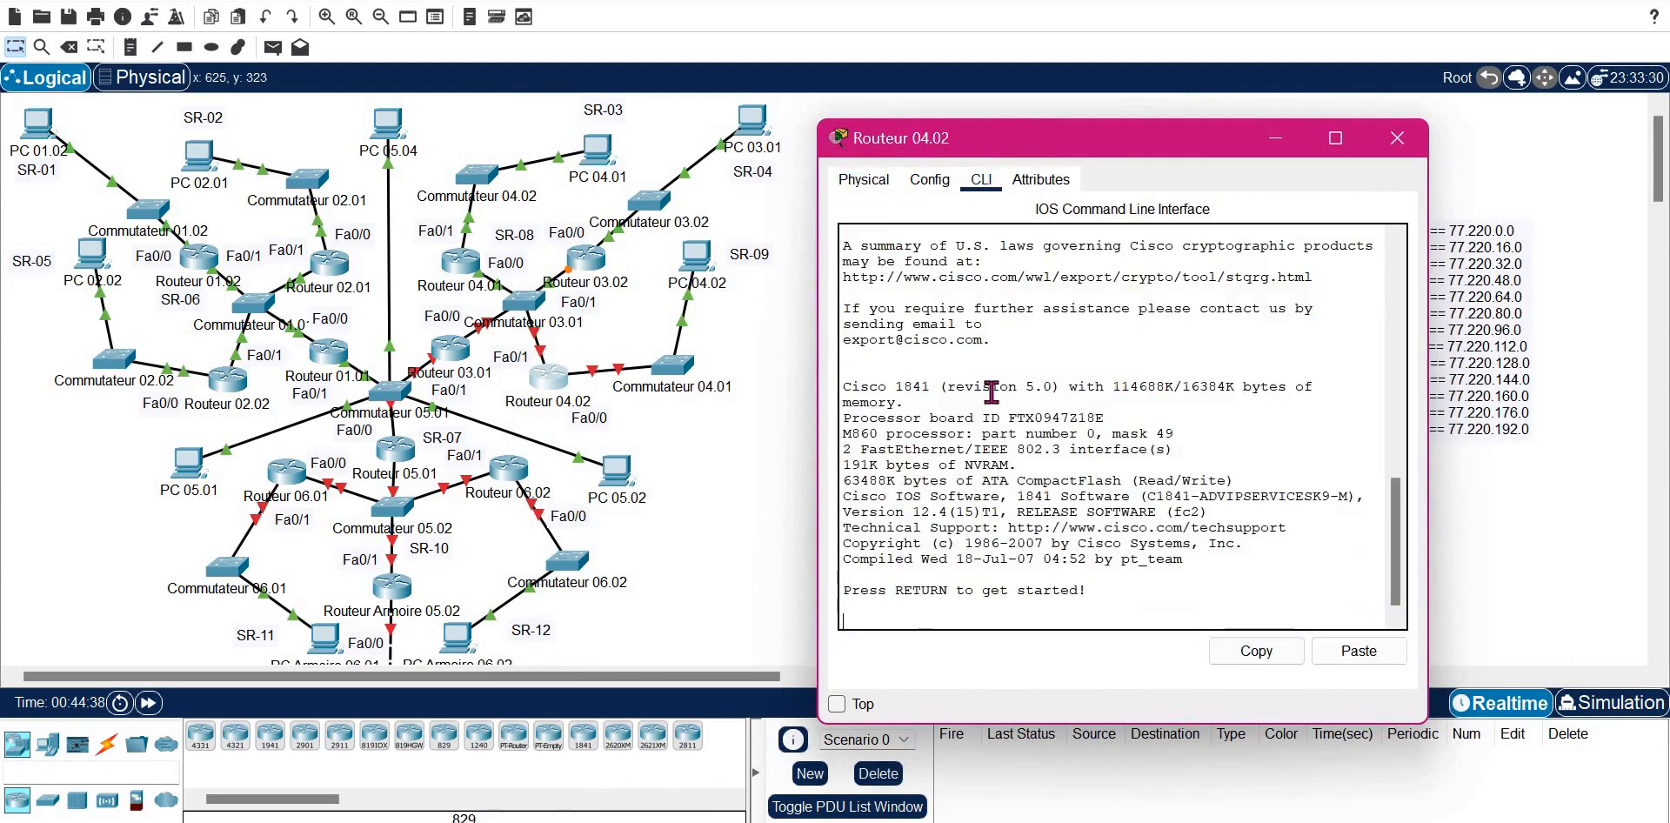
- Enter privileged mode and global configuration mode on Routeur 04.02
key(Return)
text(EN)
key(Return)
key(Return)
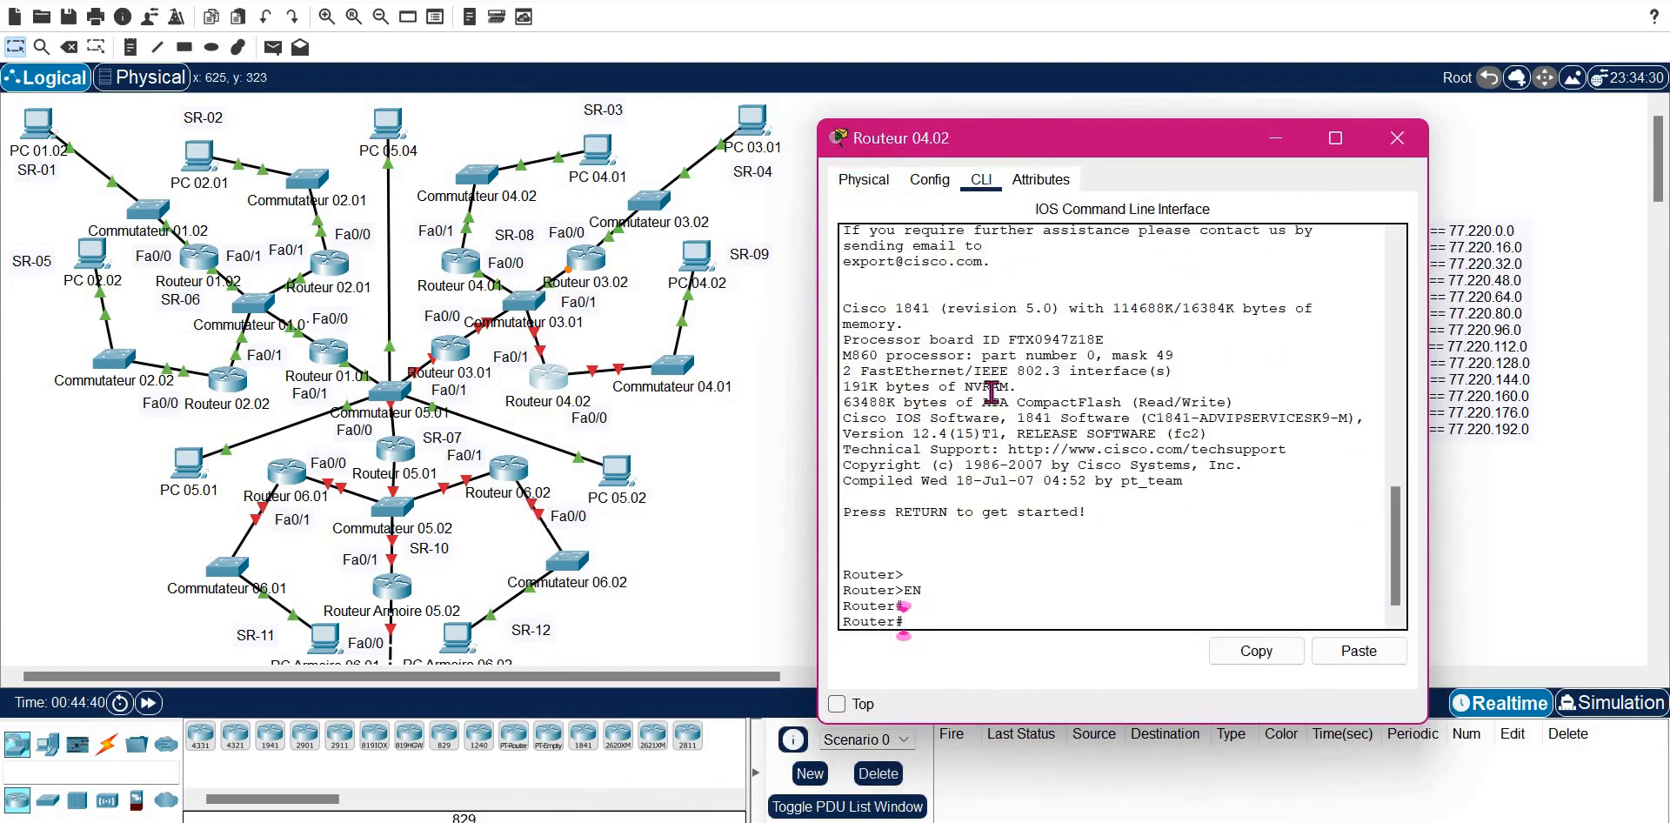
text(conf)
key(Tab)
text(t)
key(Tab)
key(Return)
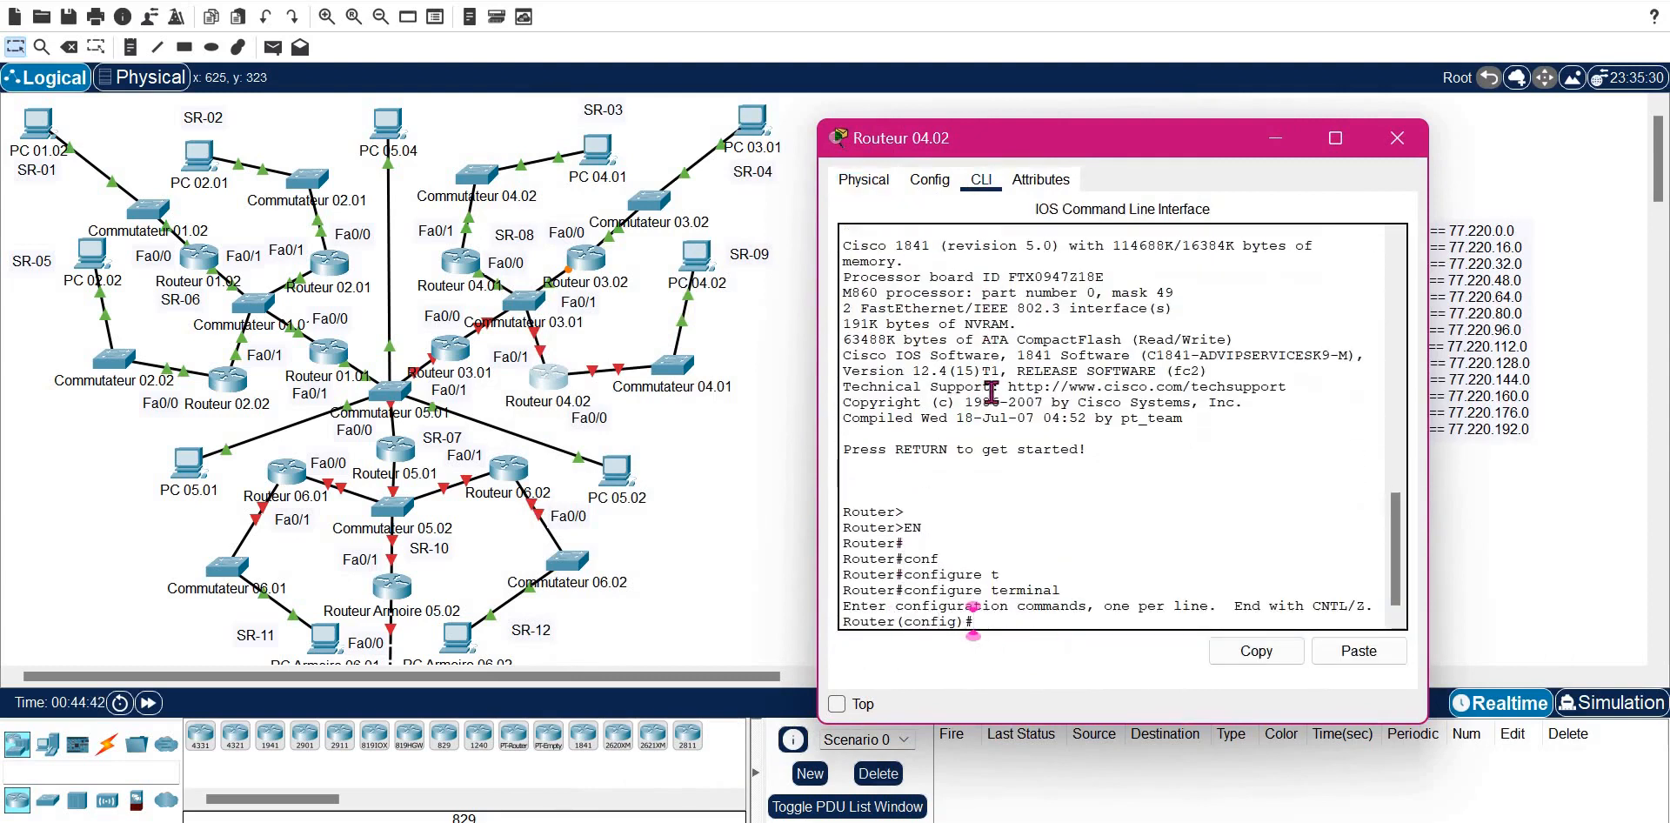
- Enter the configuration of interface fastEthernet 0/0 on Routeur 04.02
text(in)
key(Tab)
text(f)
key(Tab)
text(0/0)
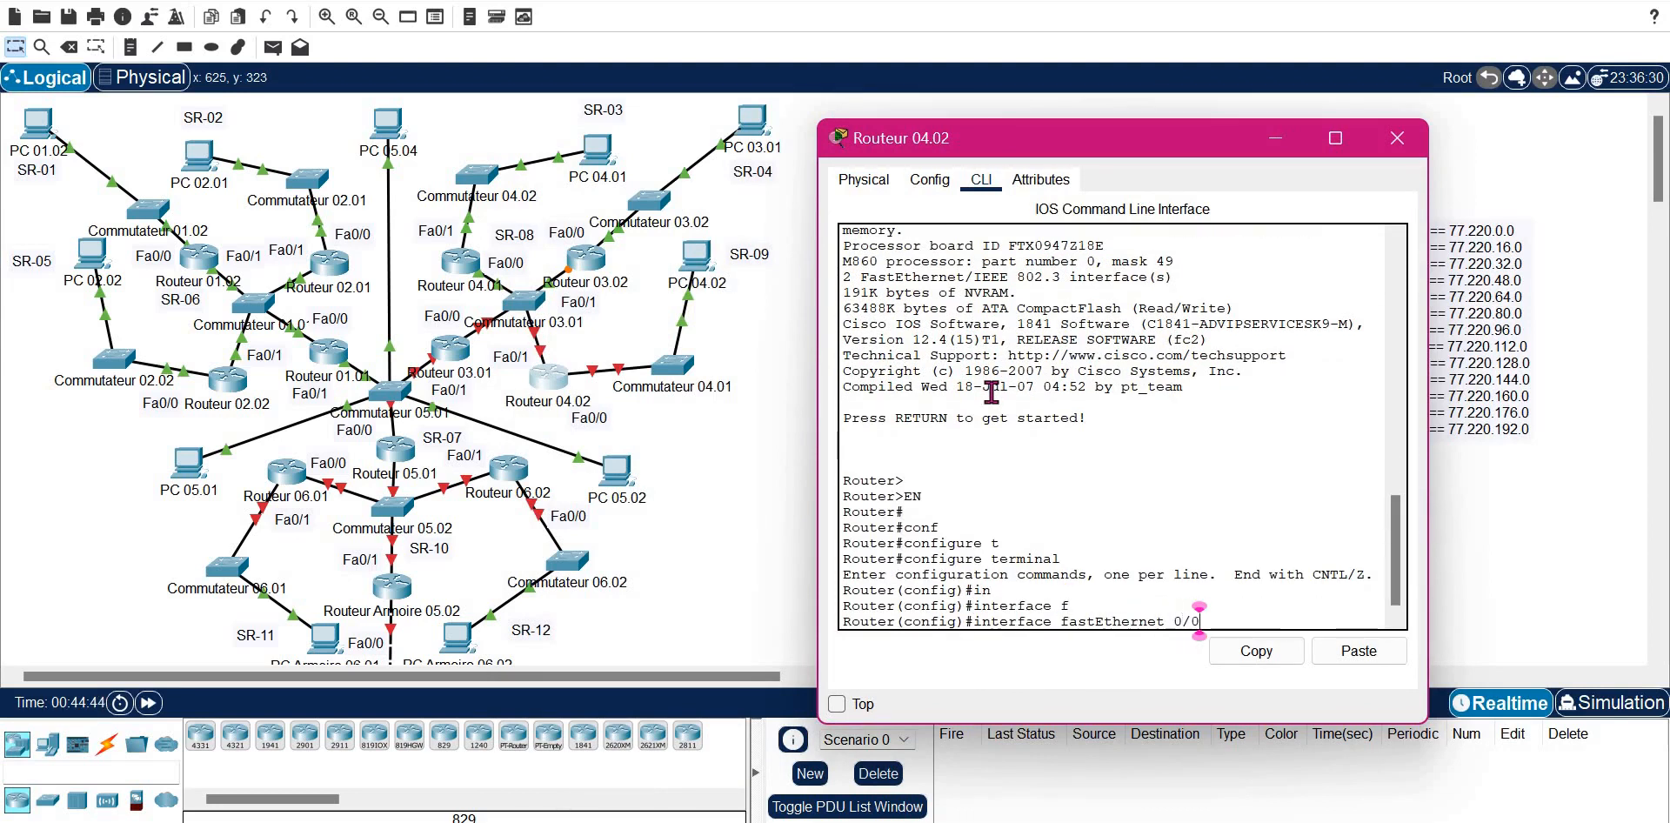
key(Return)
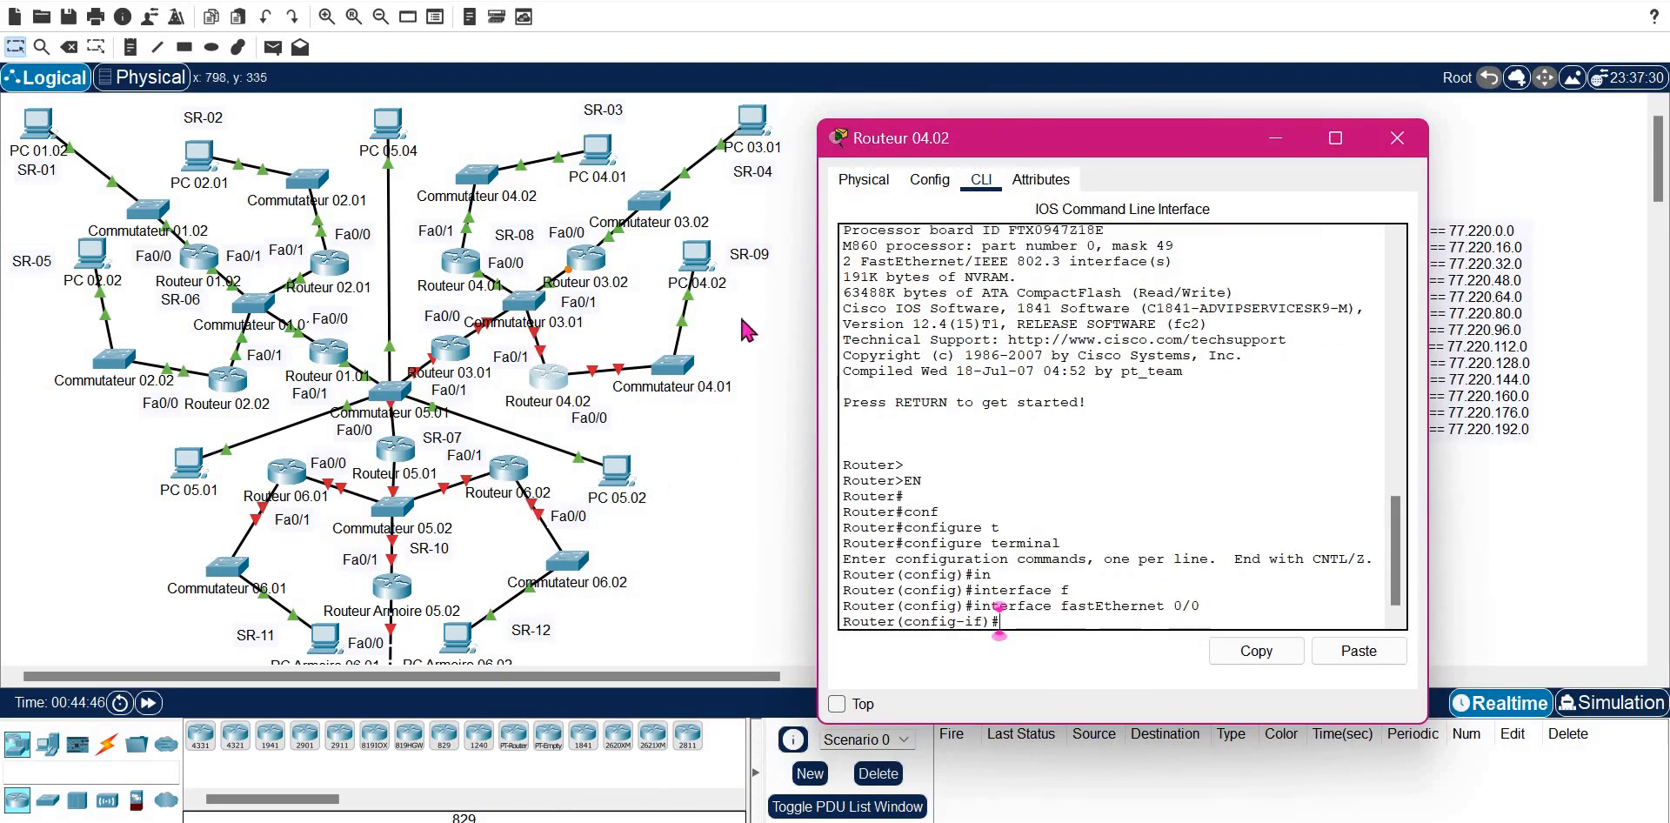
- Assign IP address 77.220.128.254 with mask 255.255.240.0 to fastEthernet 0/0 on Routeur 04.02, reusing the copied partial command
drag(891, 159, 202, 151)
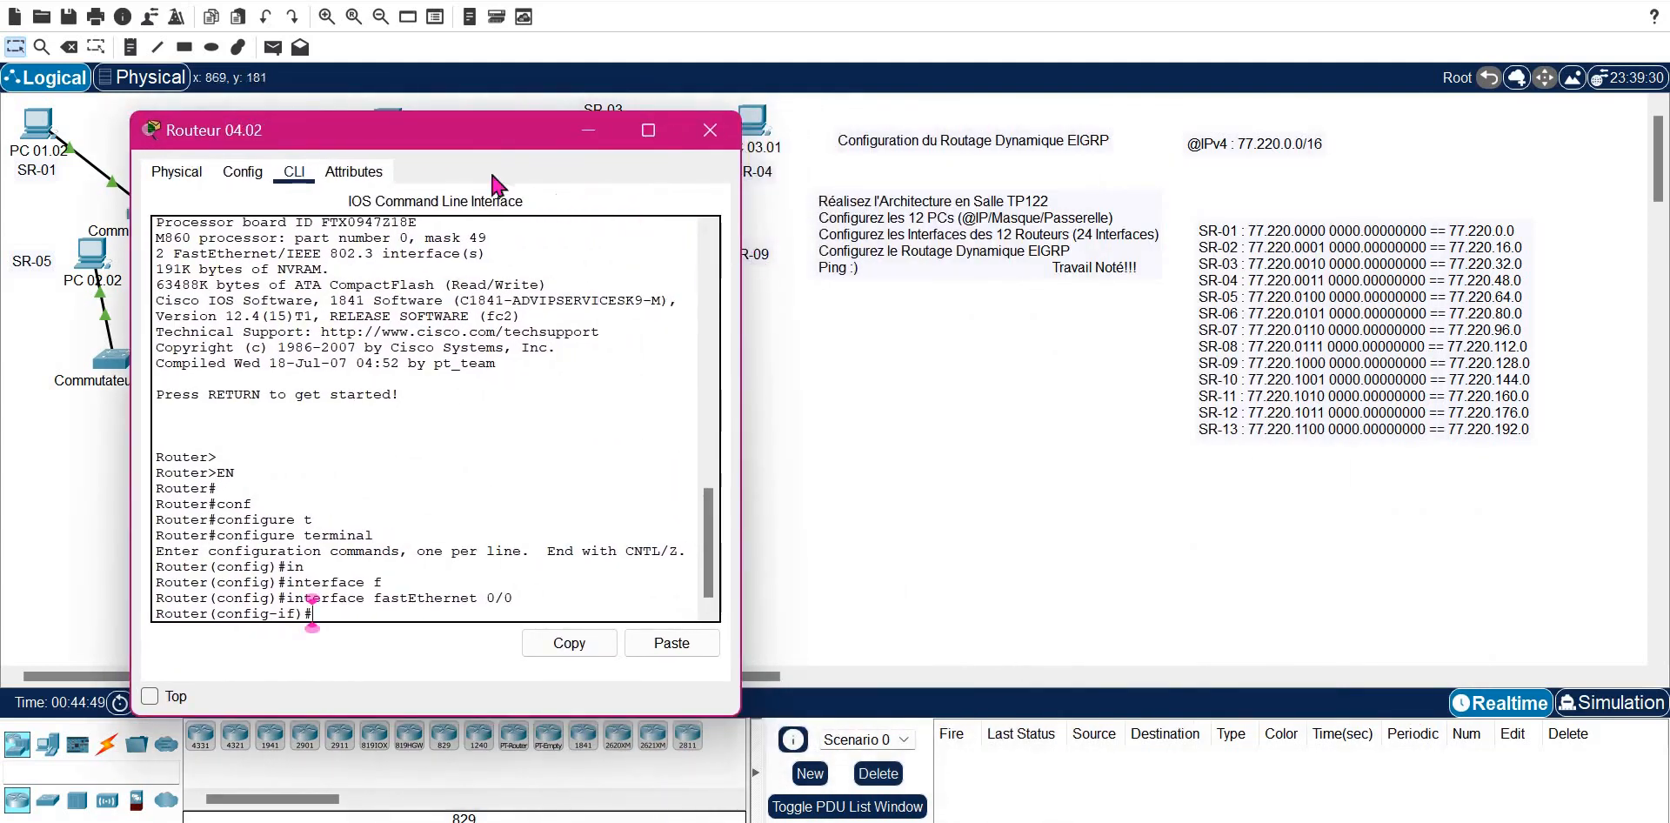
drag(359, 135, 488, 124)
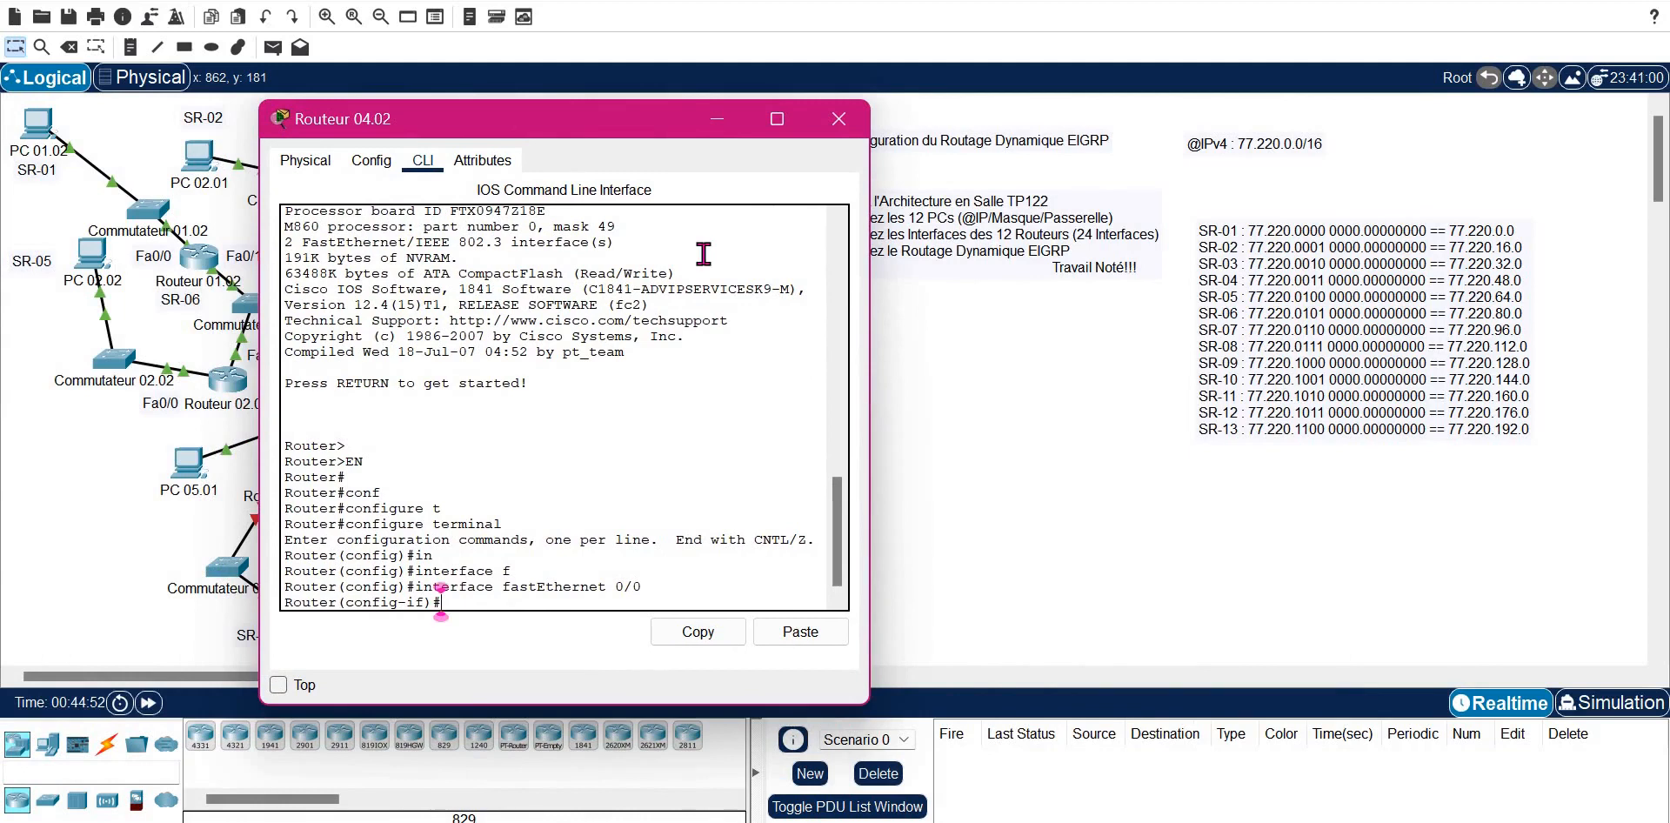
click(796, 633)
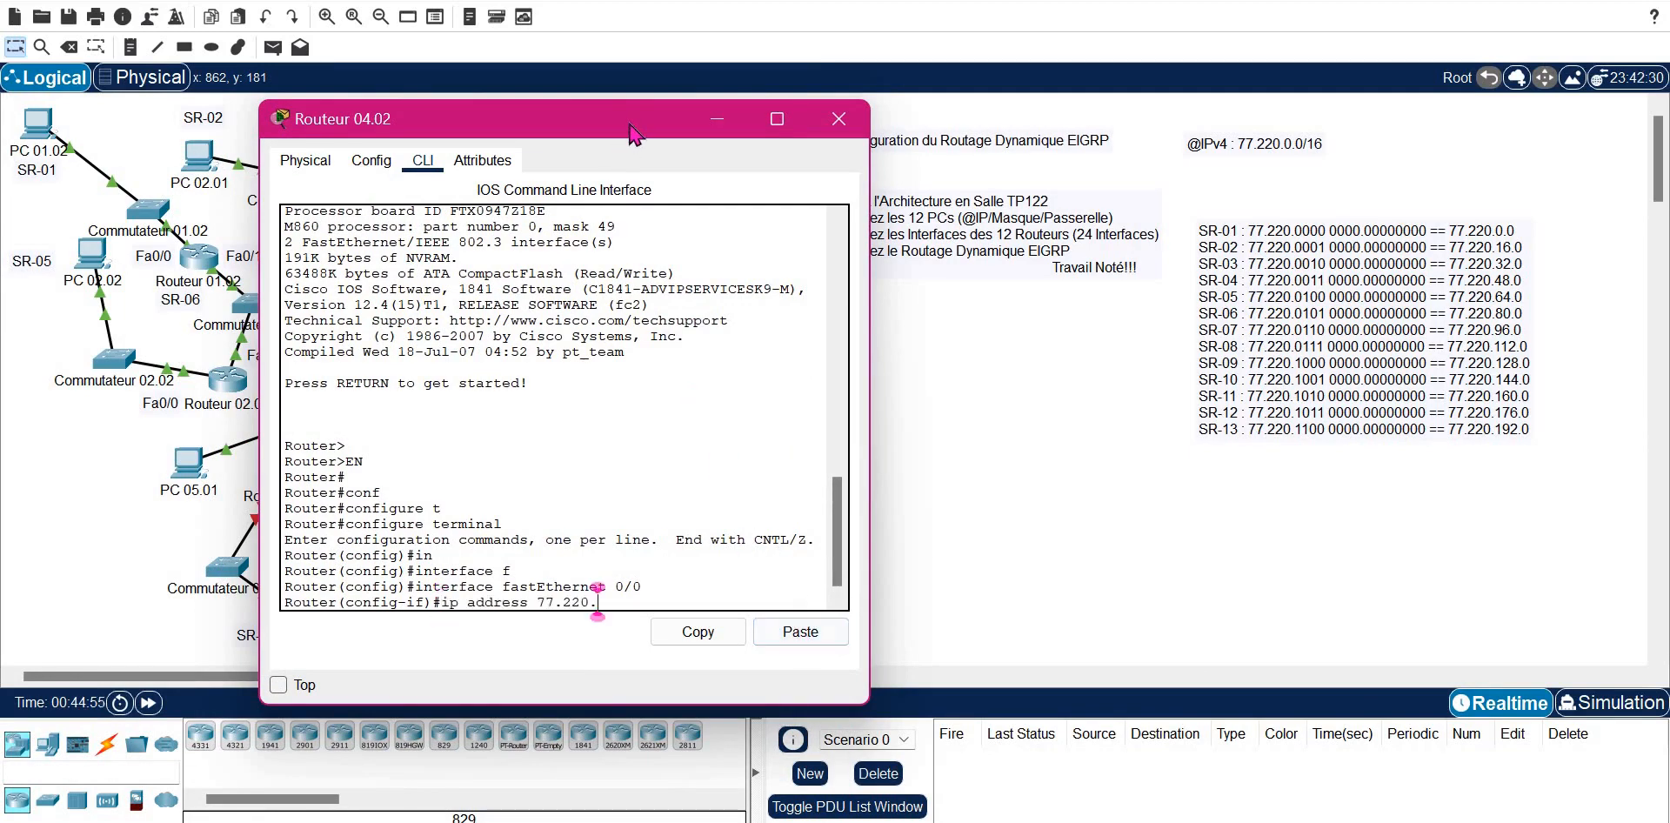
drag(611, 133, 643, 148)
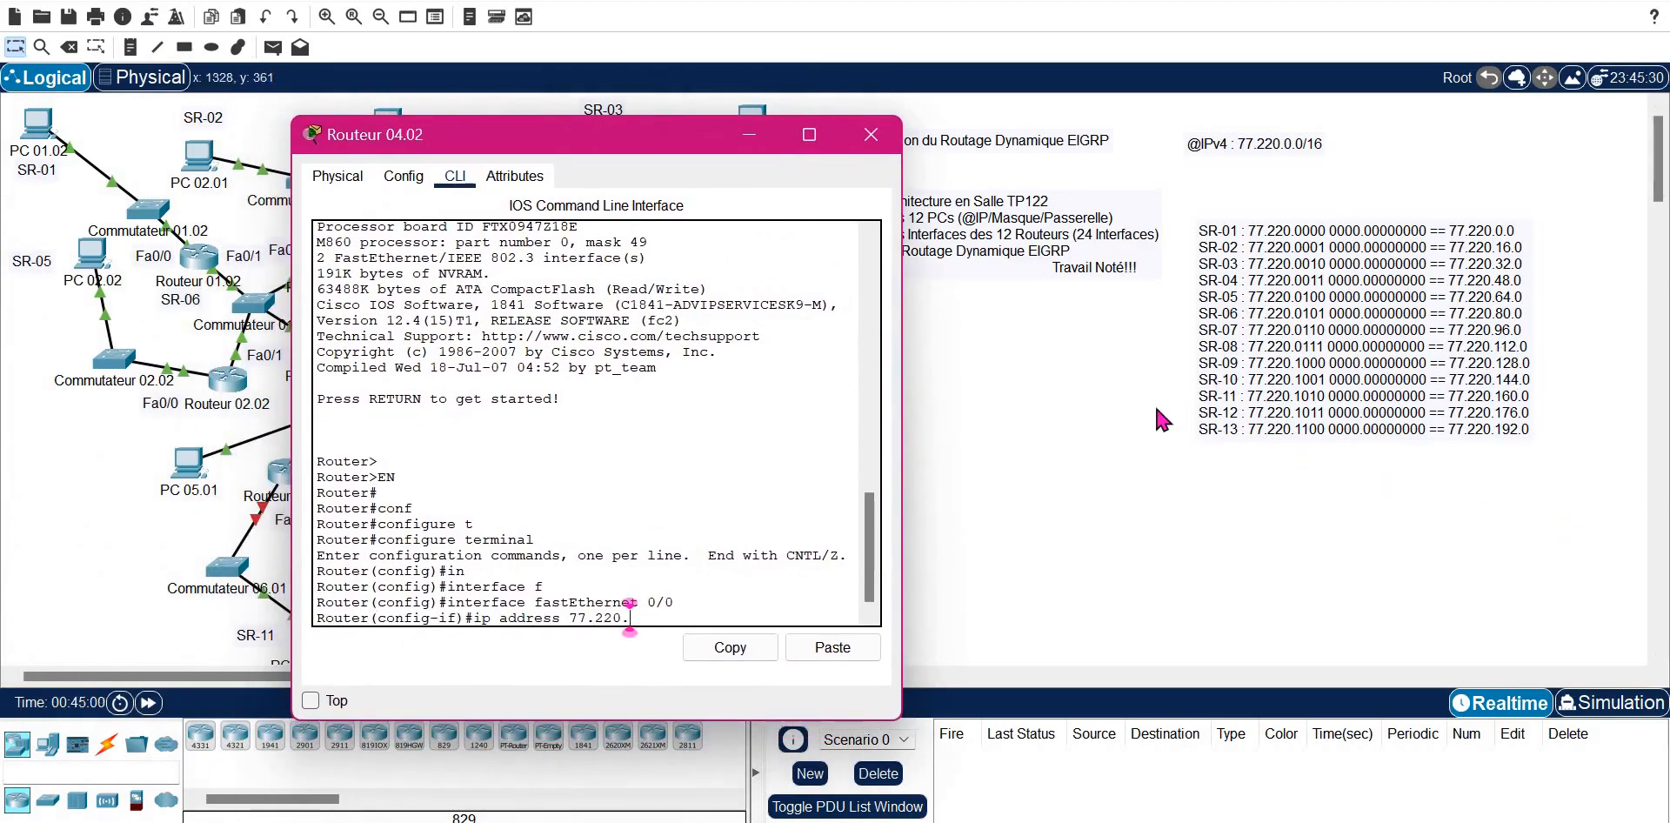
text(128.254 25)
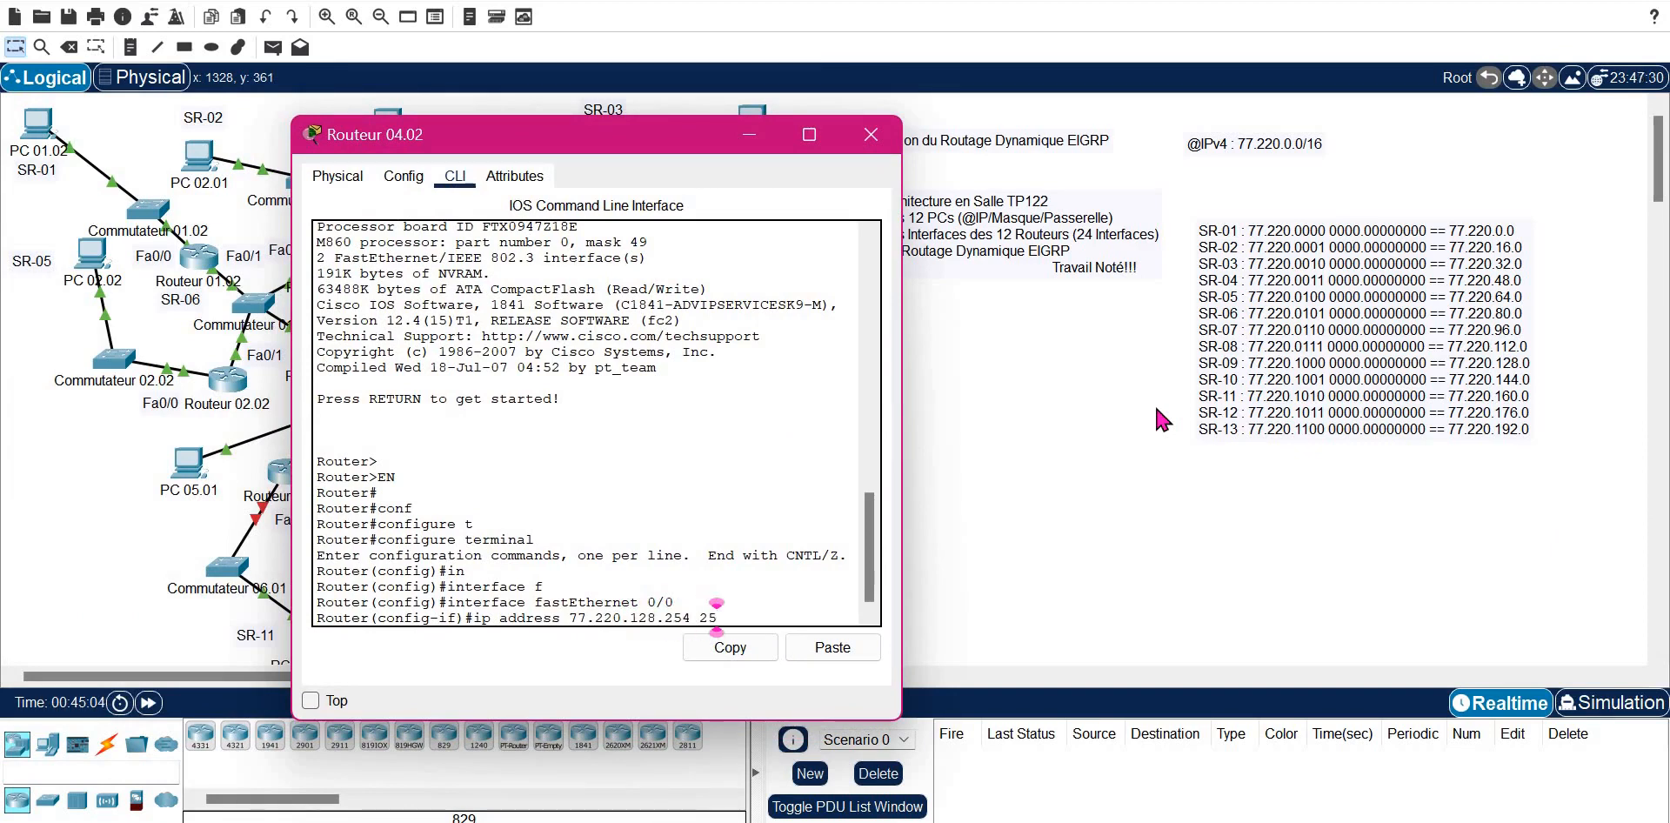
text(5.255.240)
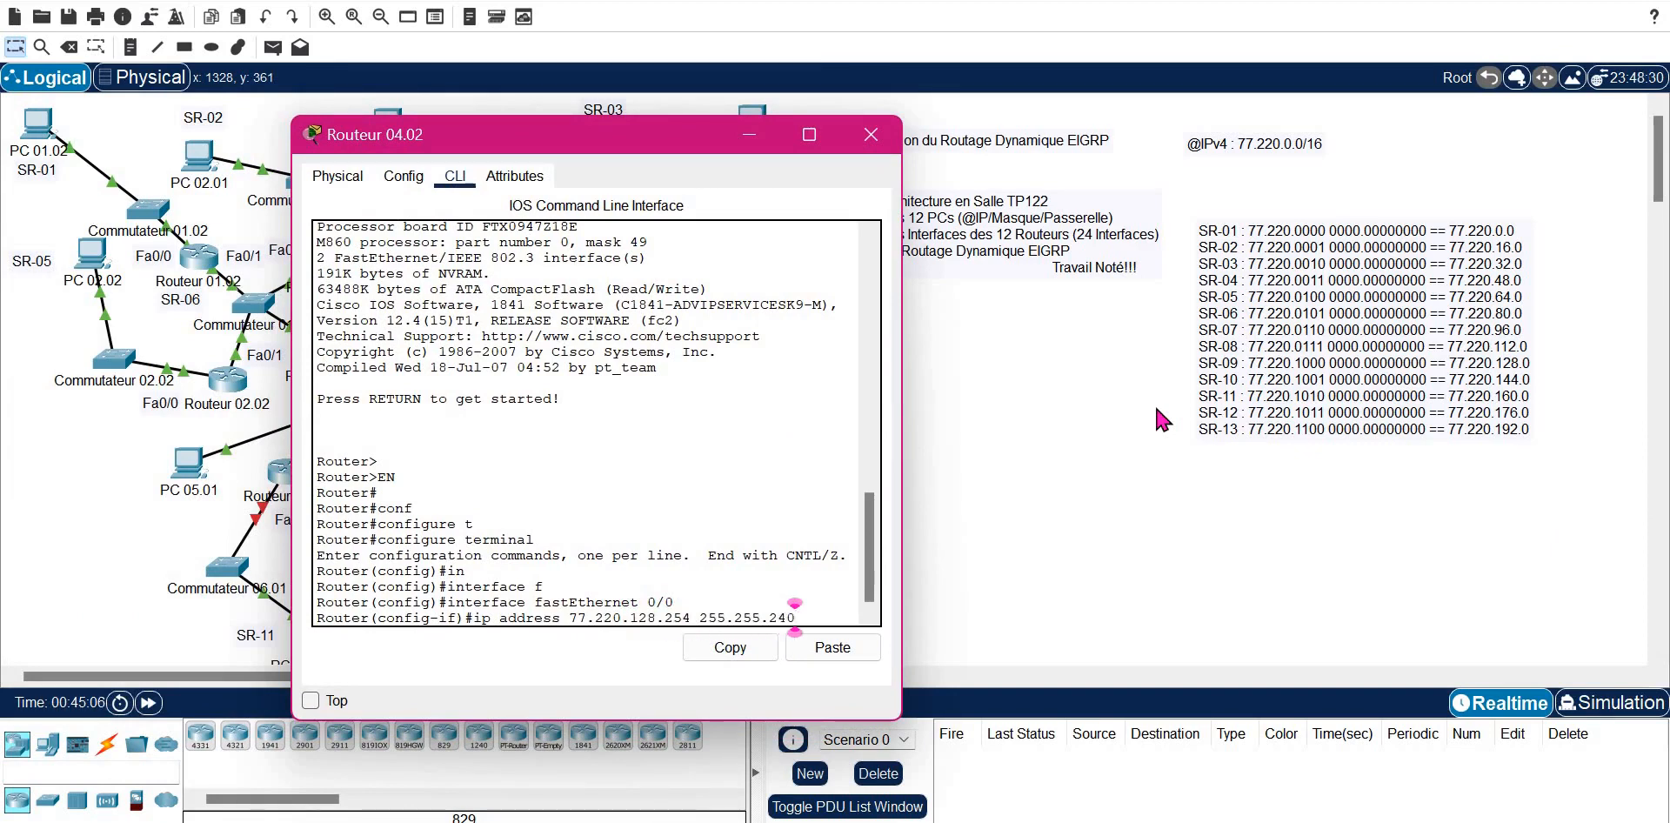
text(.0)
key(Return)
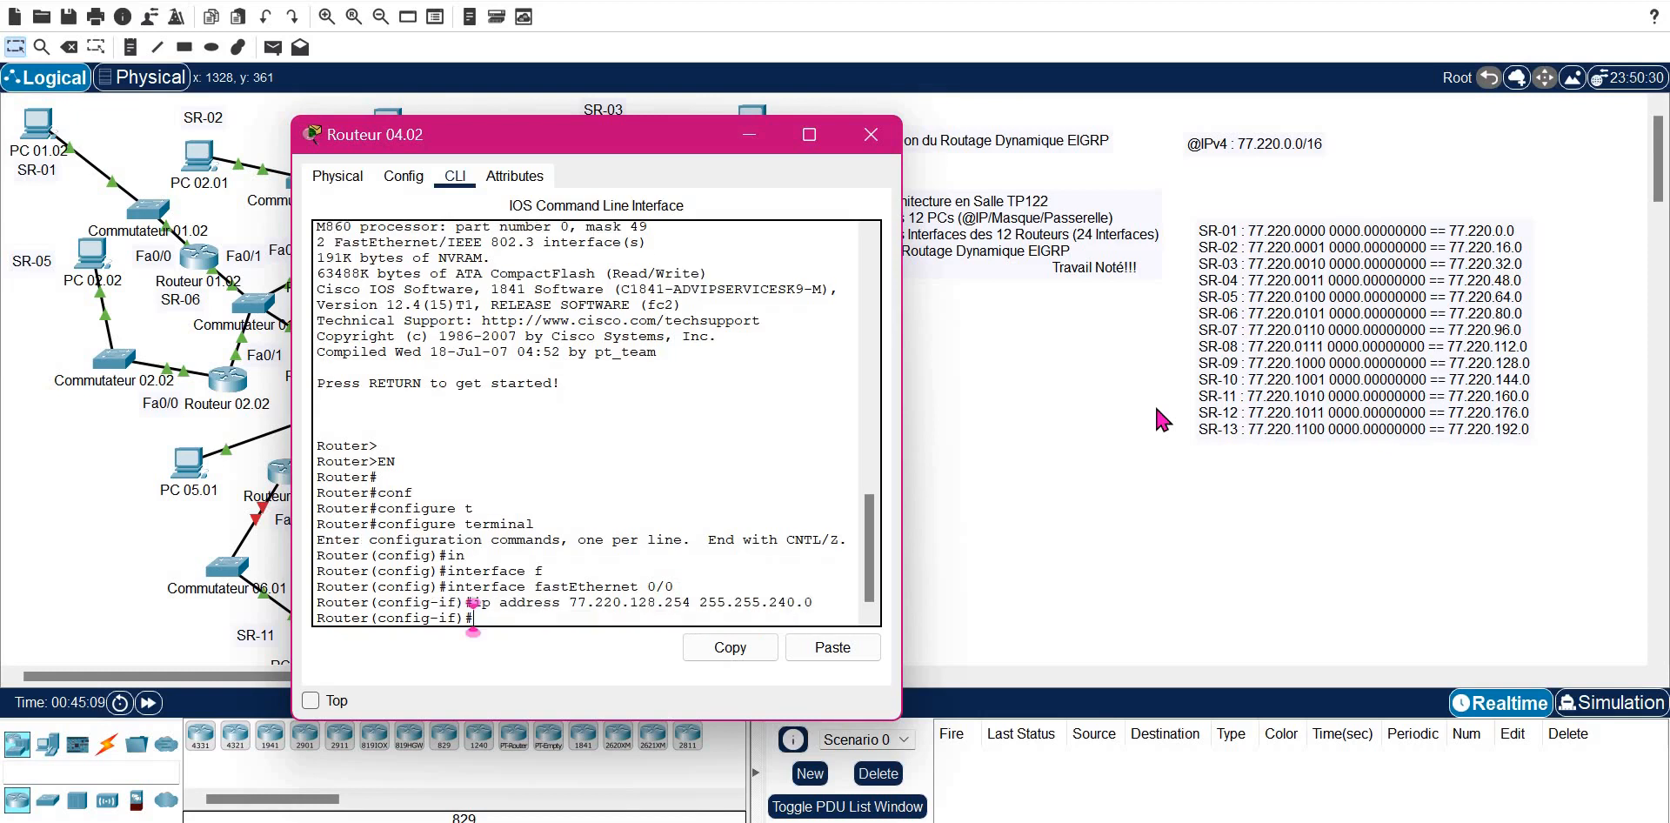
- Enable Routeur 04.02's fastEthernet 0/0 with no shutdown and uncover the network topology
text(no sh)
key(Tab)
key(Return)
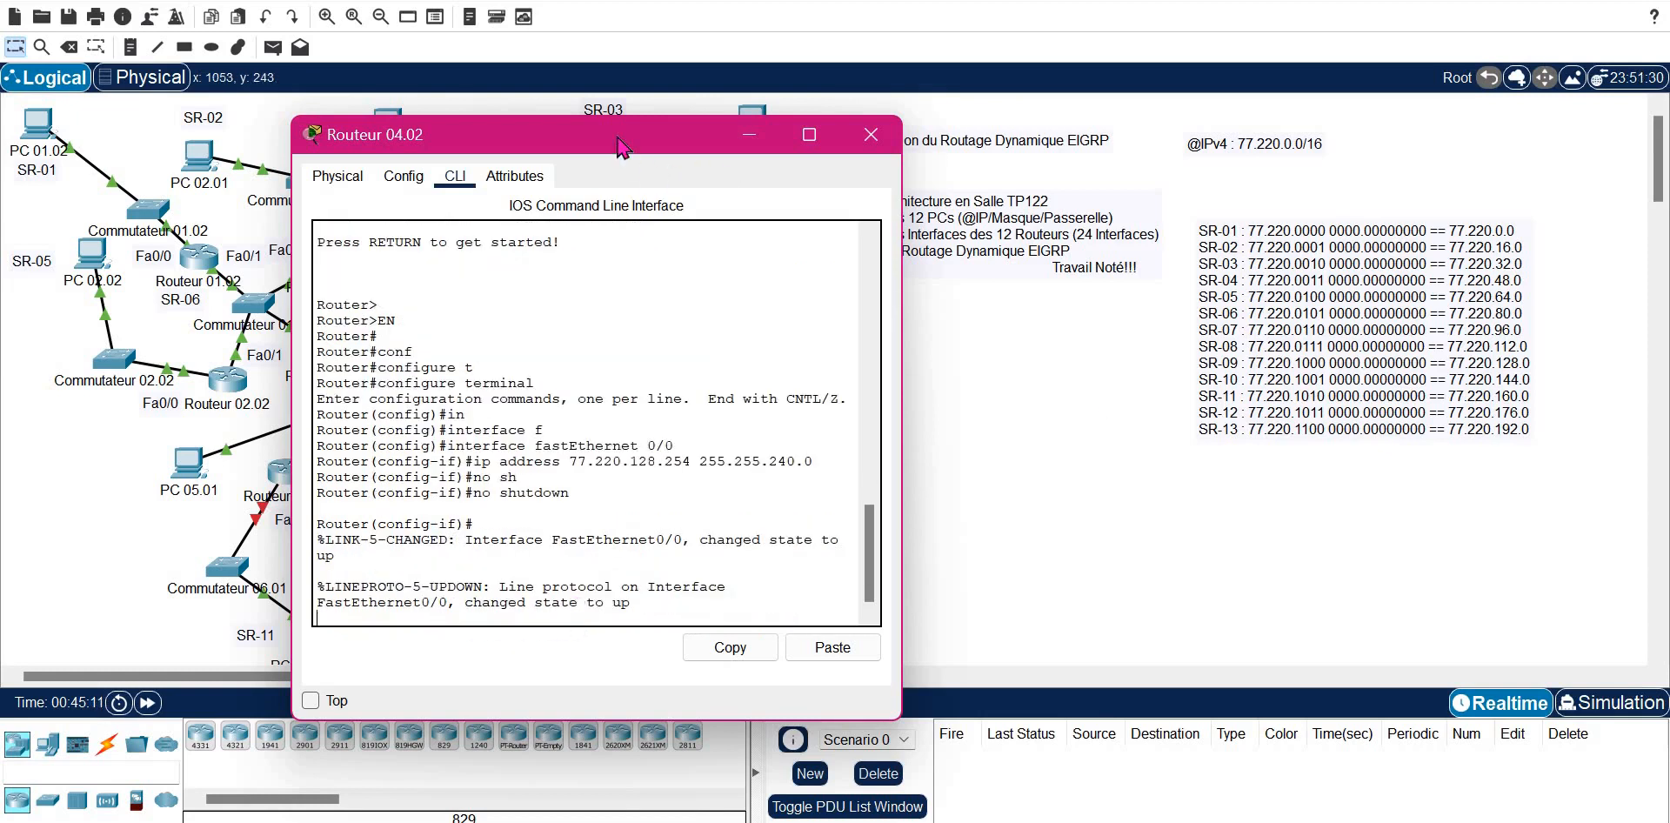
drag(621, 146, 1118, 150)
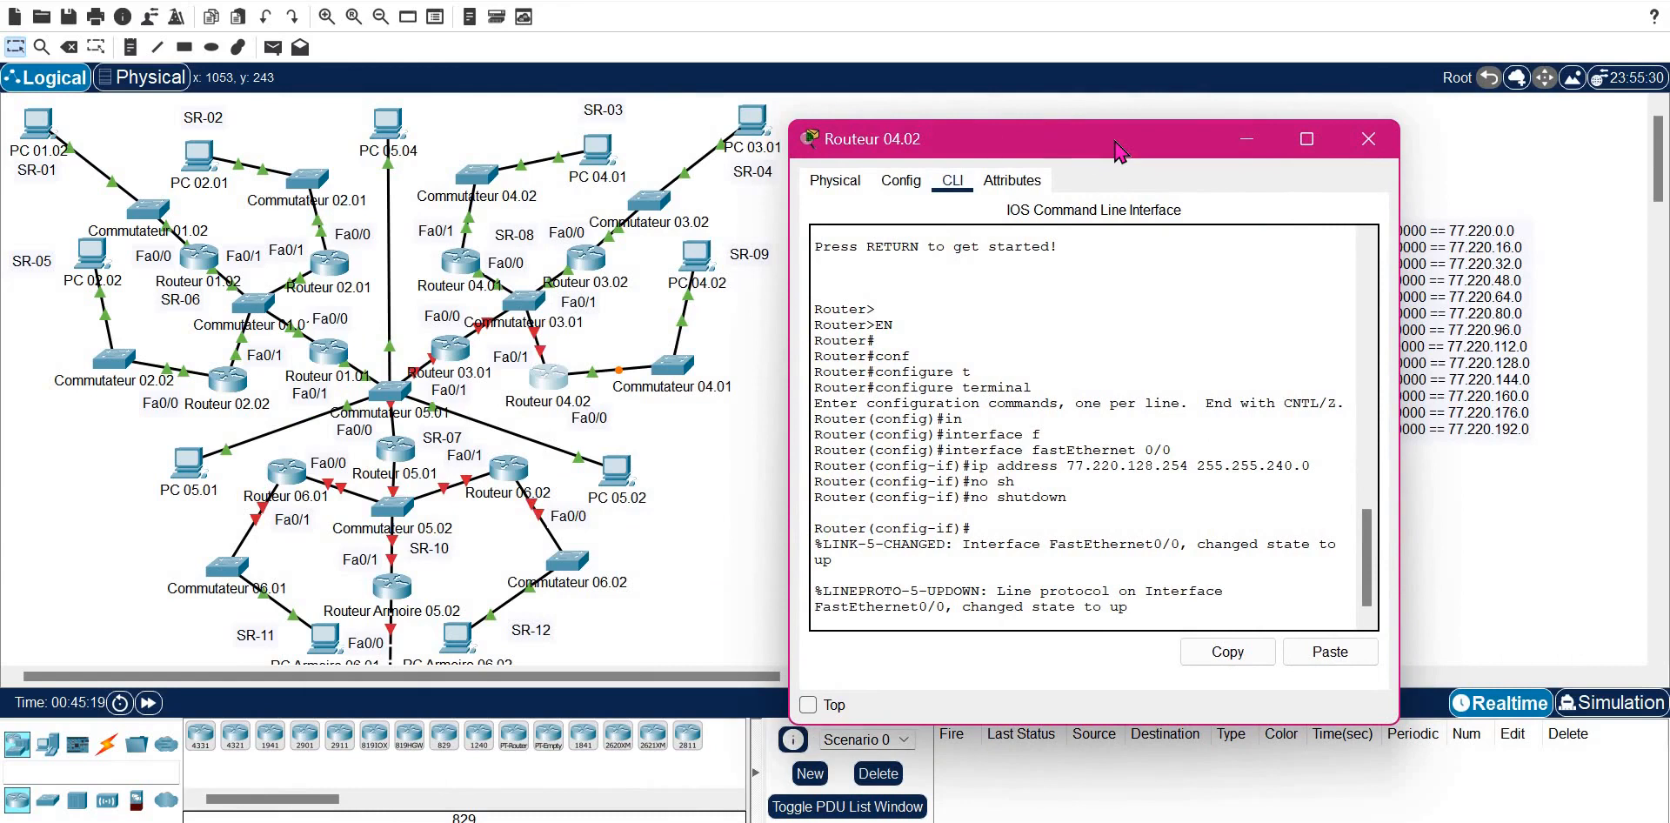
- Leave fastEthernet 0/0 on Routeur 04.02 and enter the configuration of interface fastEthernet 0/1
drag(1120, 152, 957, 153)
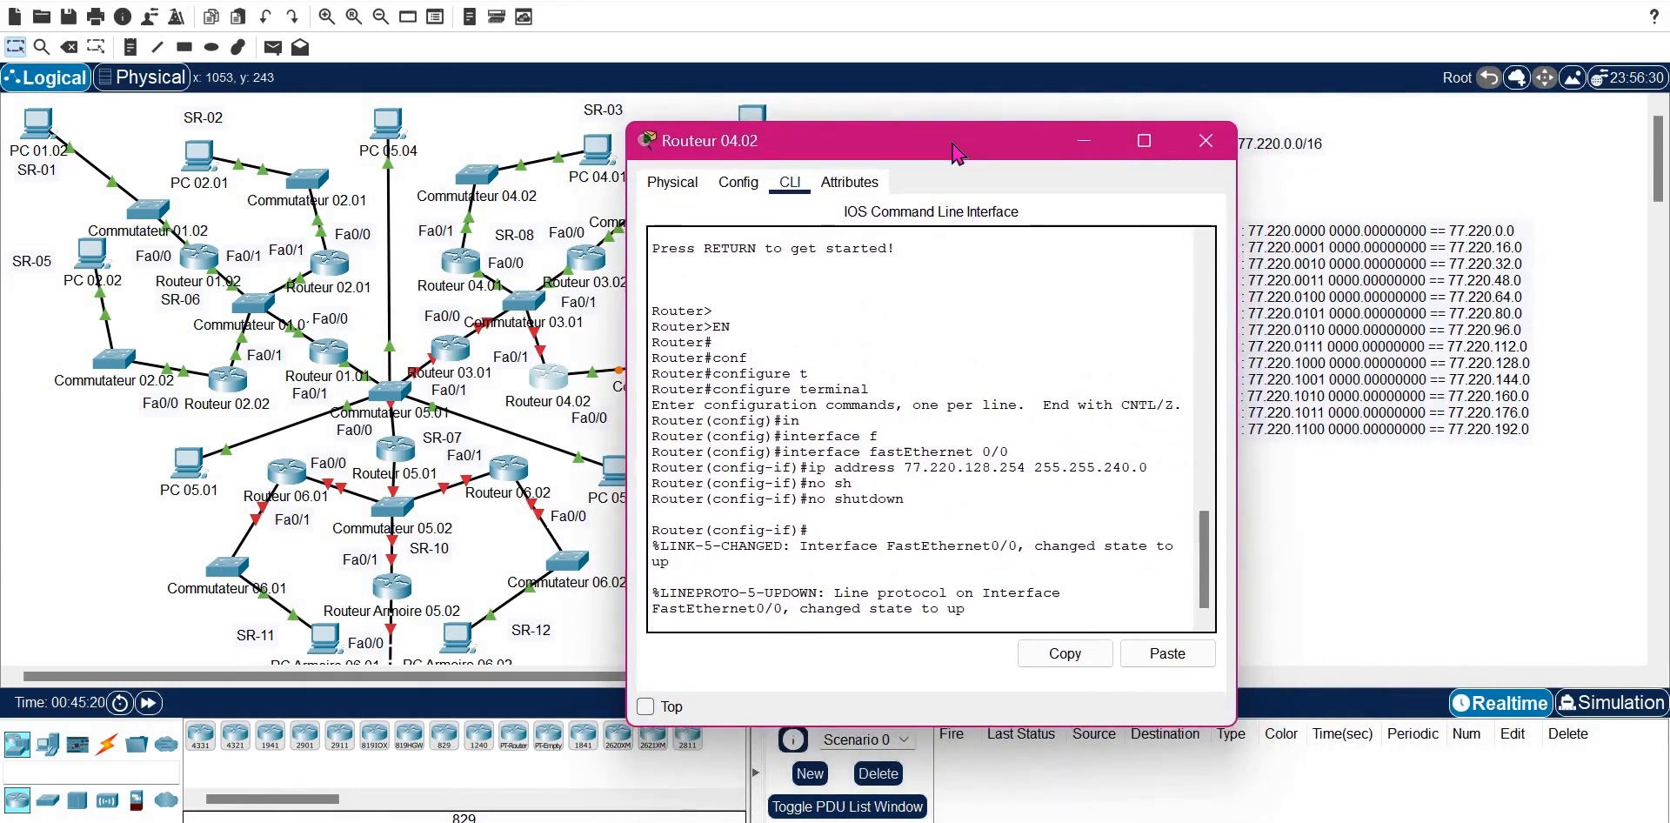
key(Return)
text(exit)
key(Return)
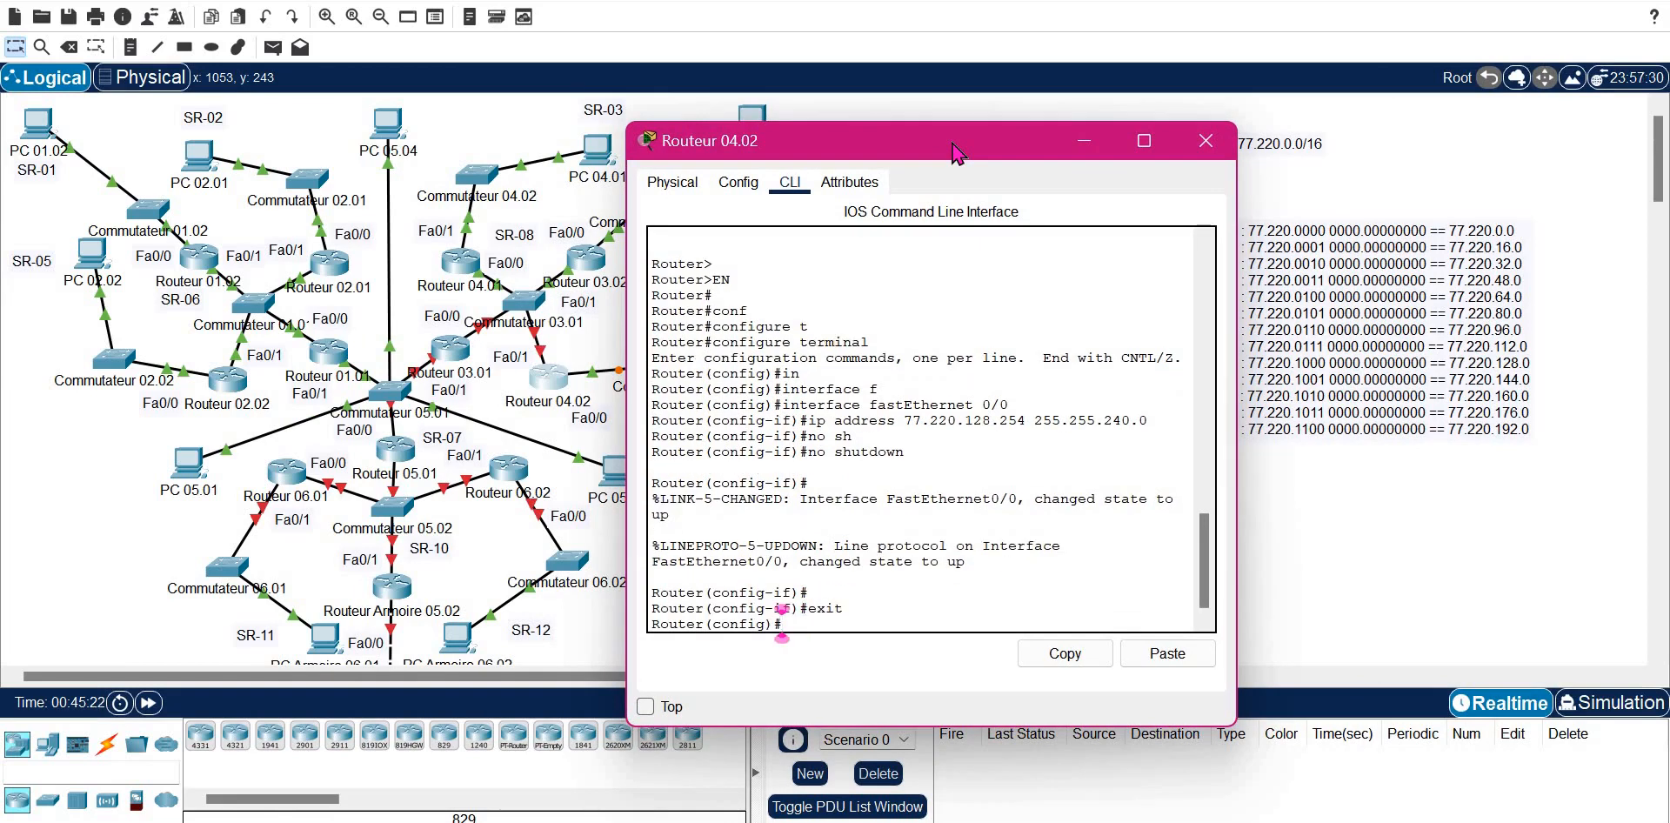
text(in)
key(Tab)
text(f)
key(Tab)
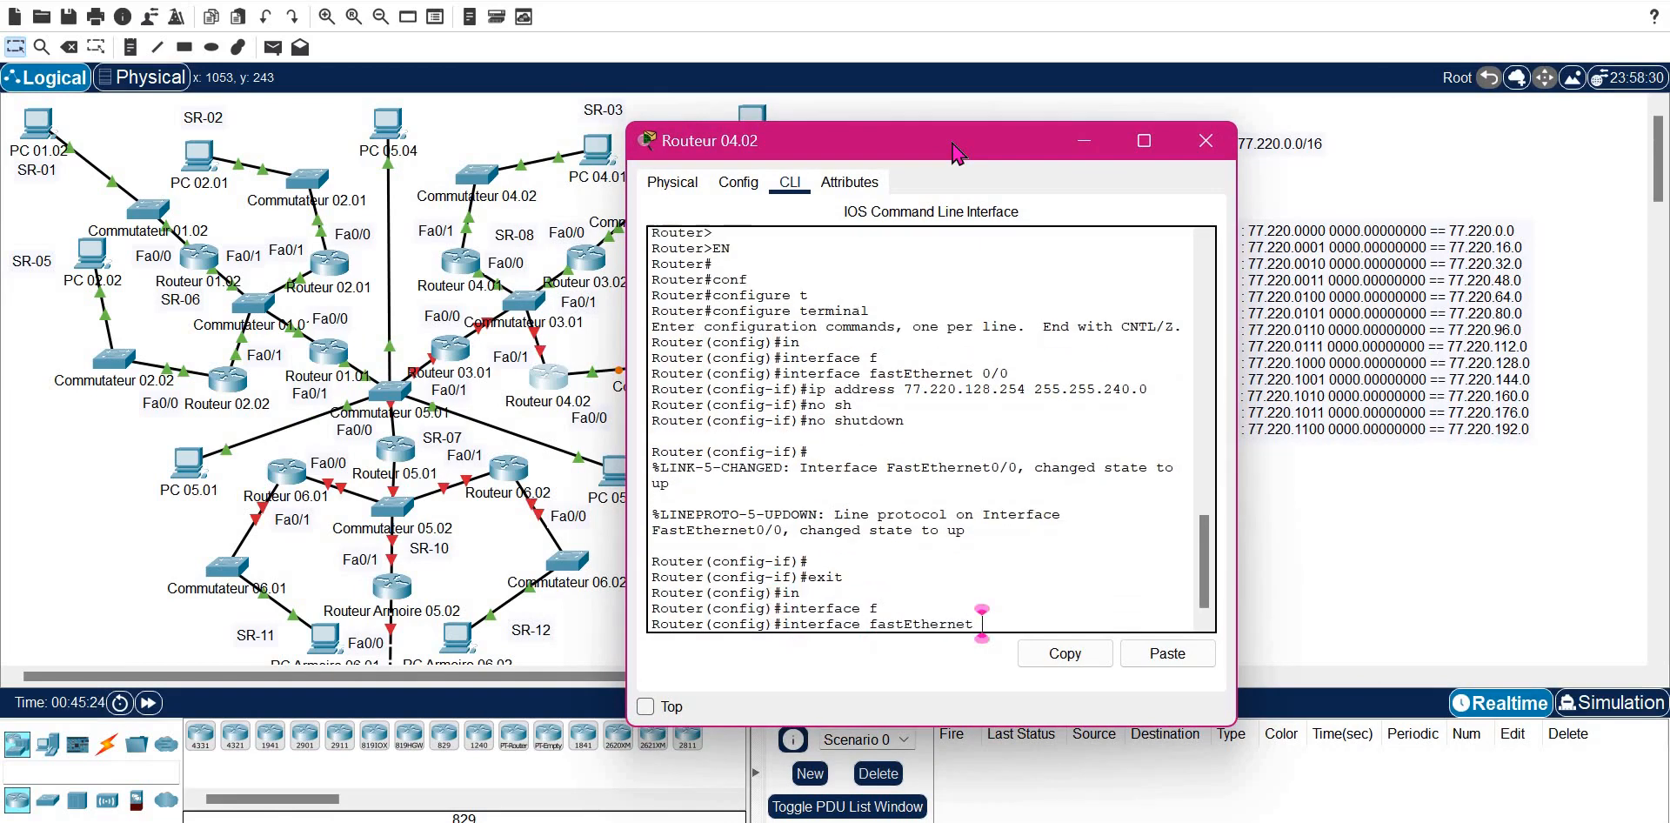
text(0/1)
key(Return)
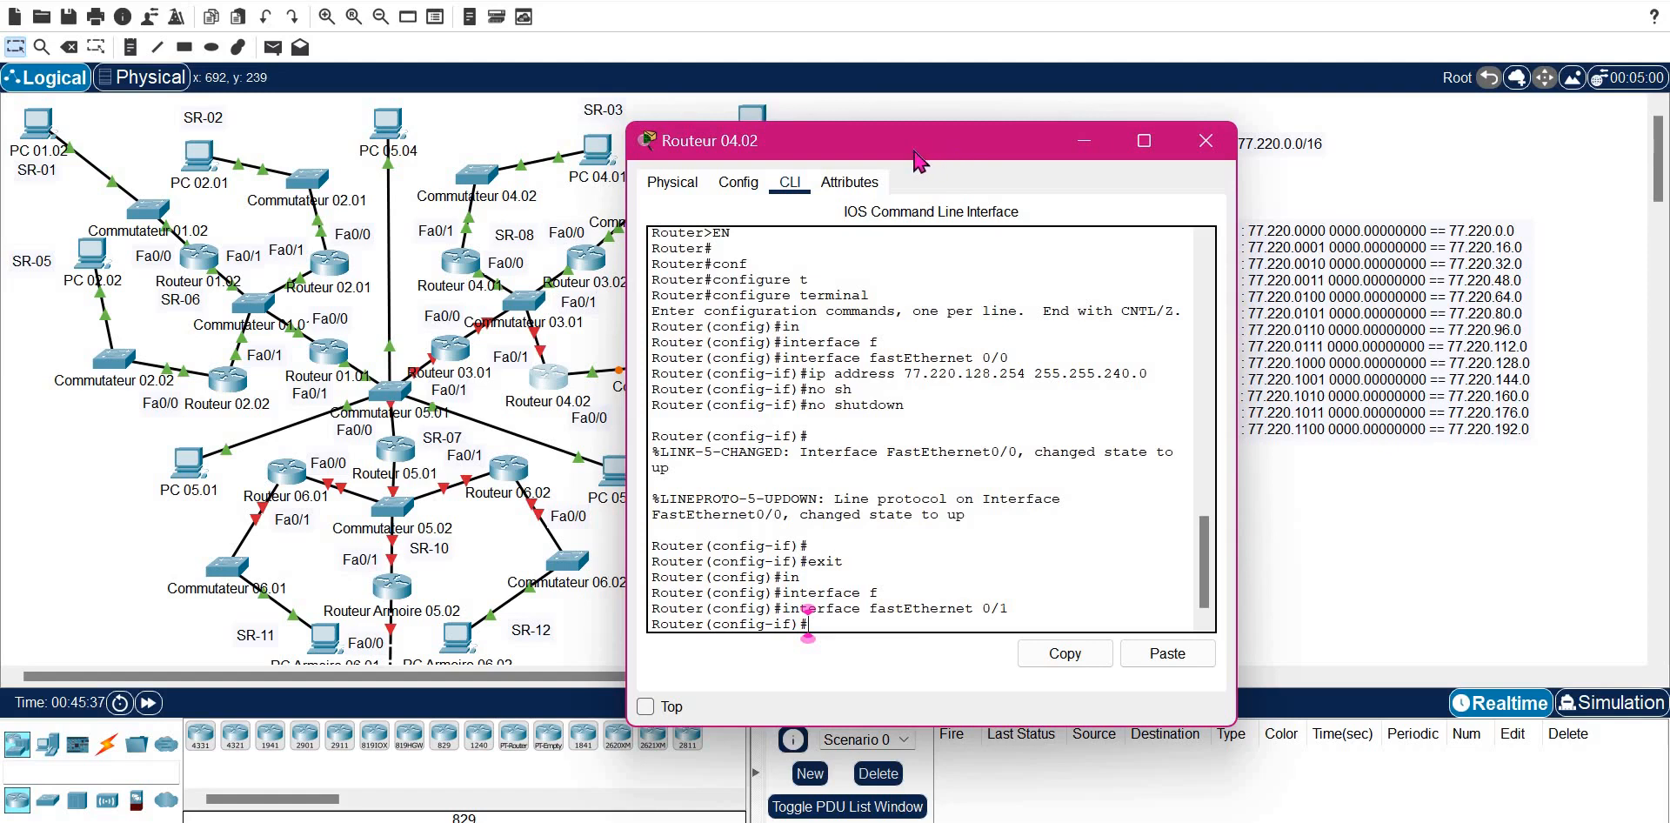
- Assign IP address 77.220.112.252 with mask 255.255.240.0 to Routeur 04.02's fastEthernet 0/1, reusing the copied partial command
mouse_move(916, 153)
mouse_down()
mouse_move(711, 146)
mouse_move(941, 148)
mouse_up()
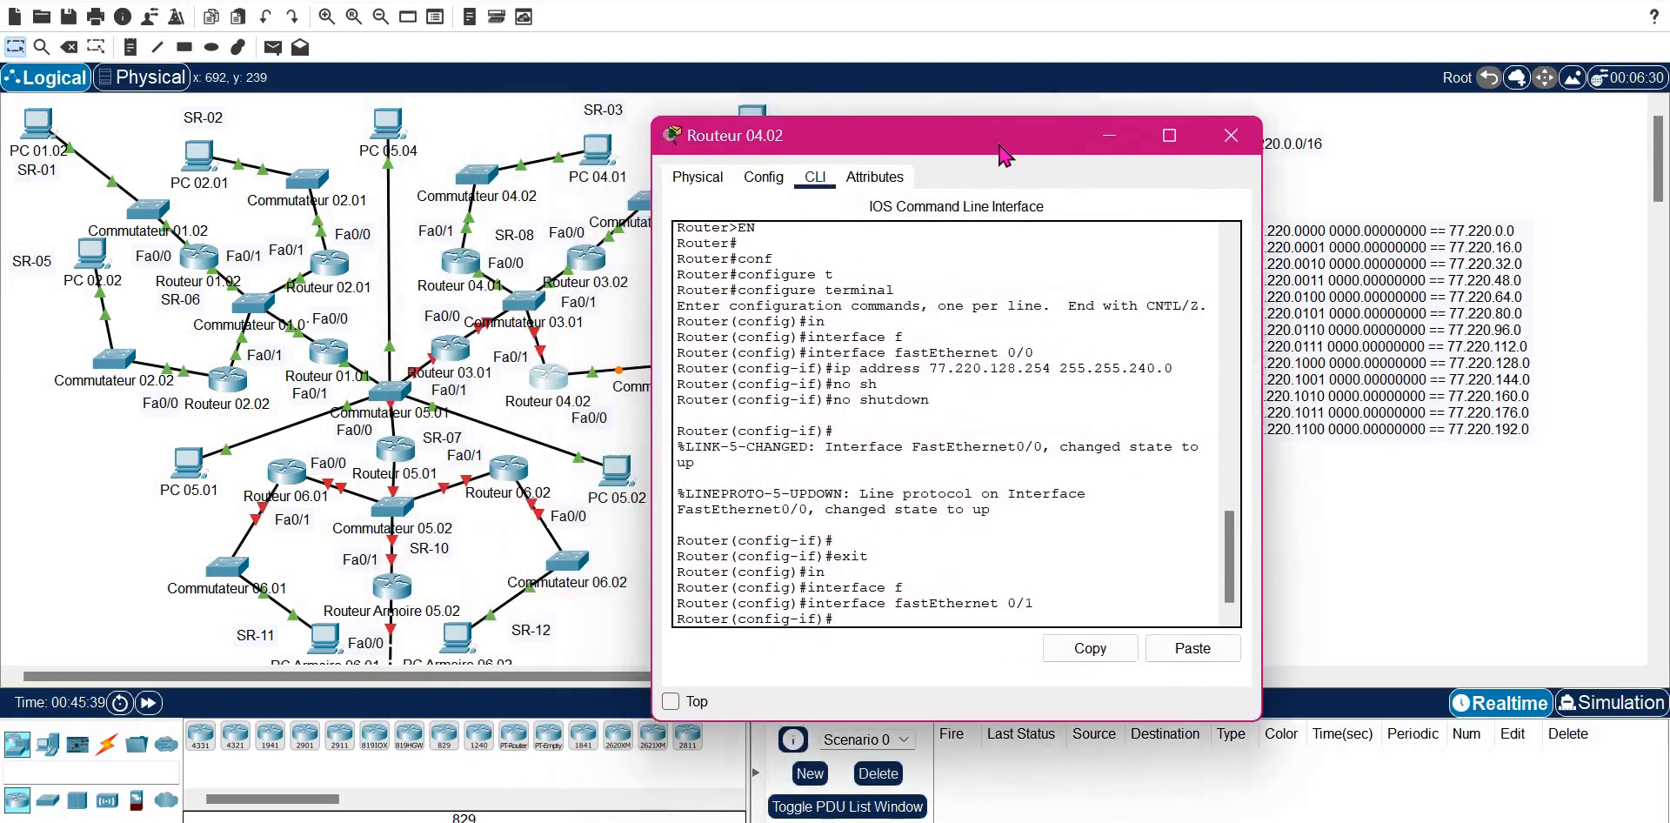
drag(745, 88, 695, 95)
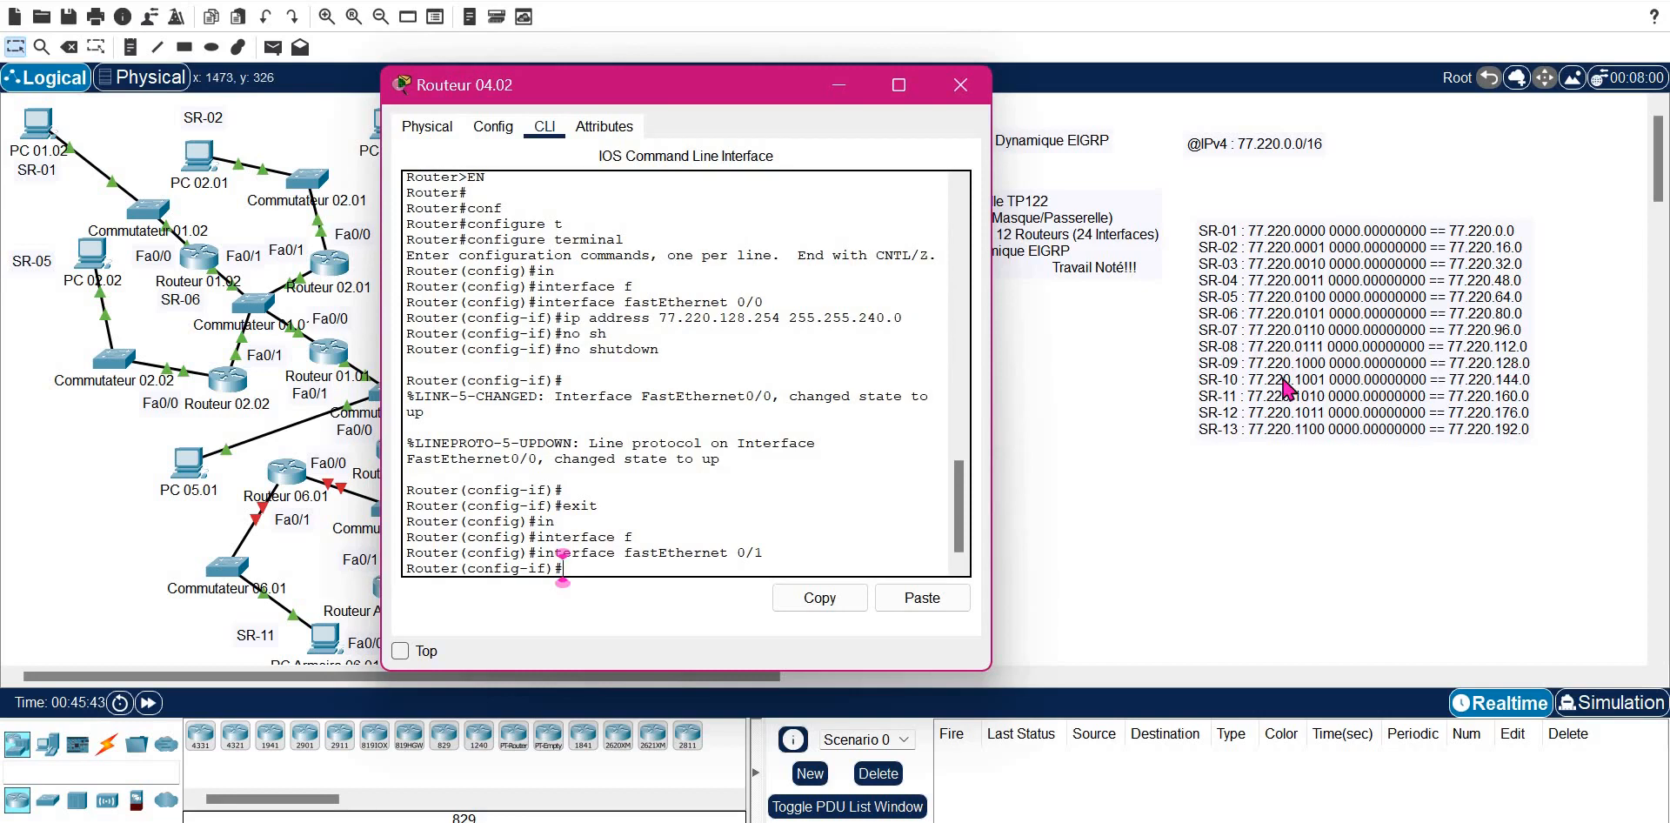
click(922, 599)
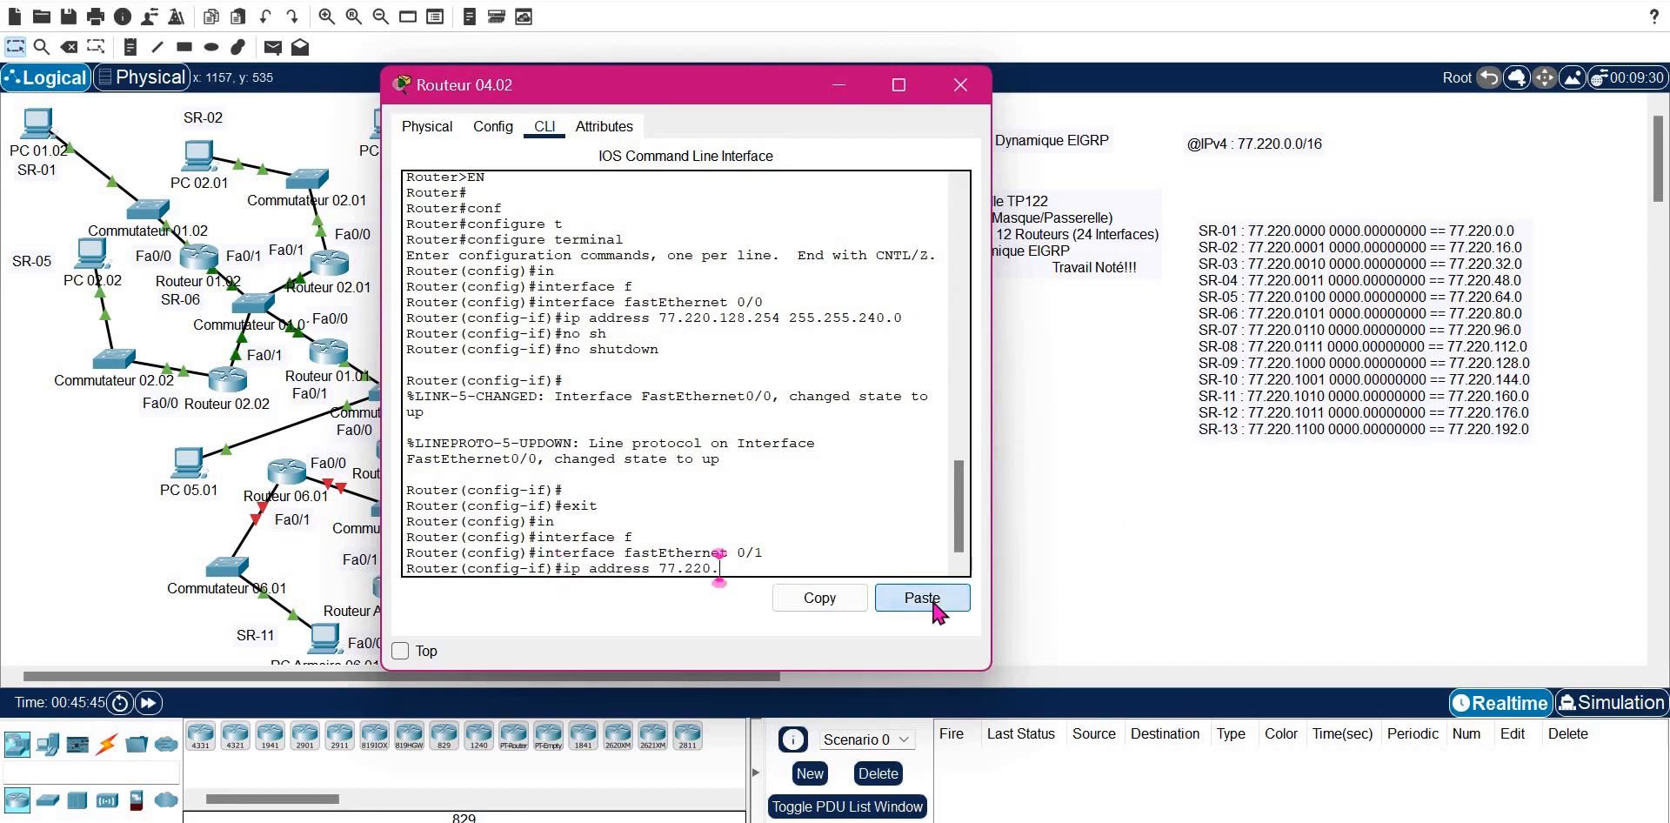
text(112)
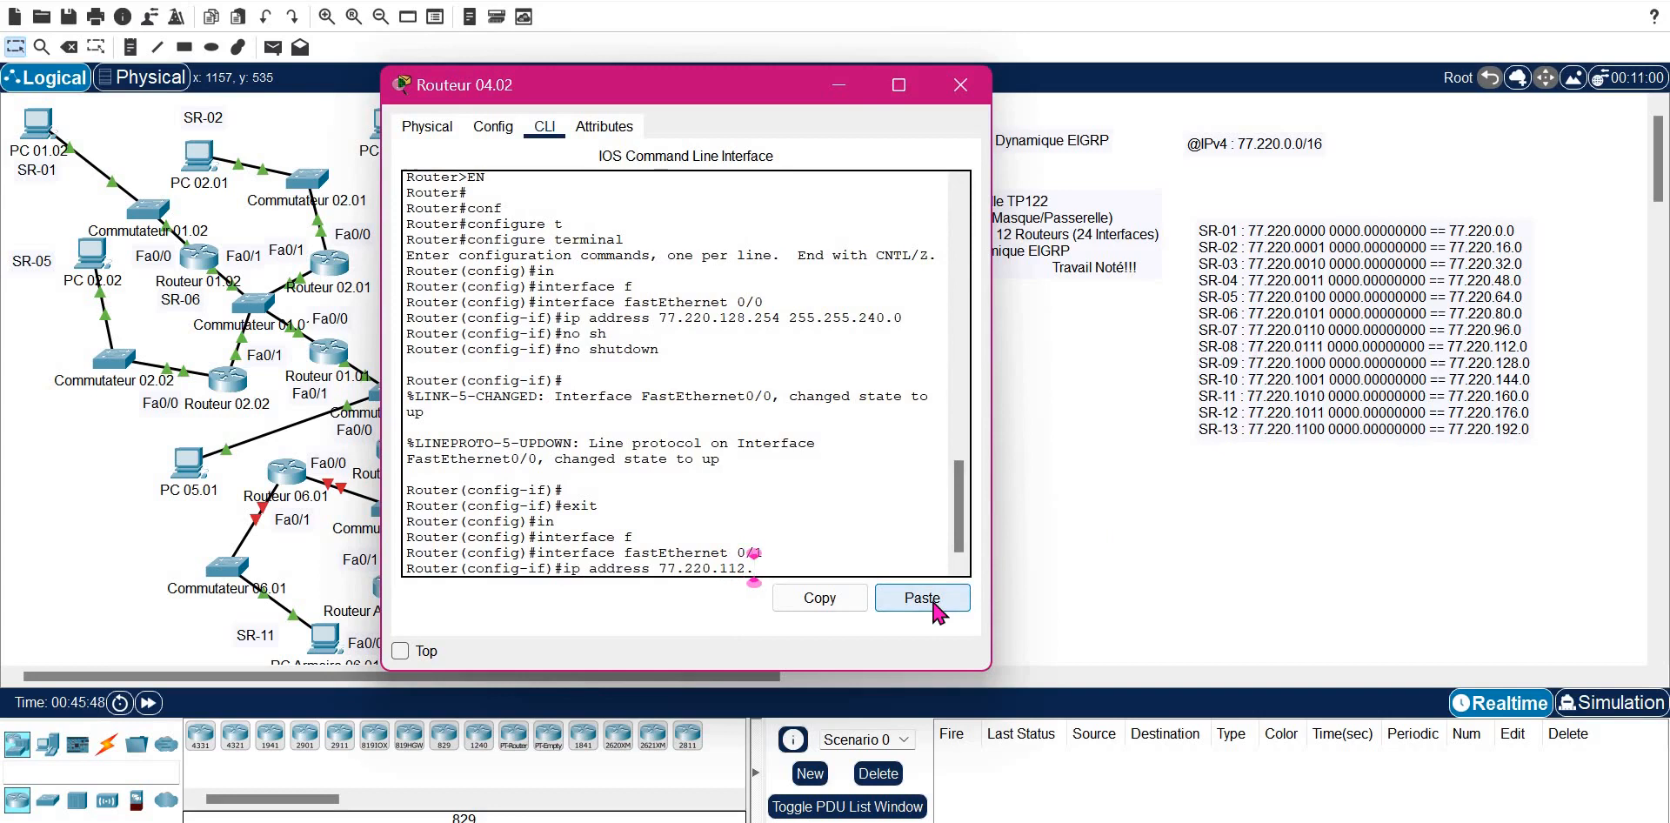
text(.252)
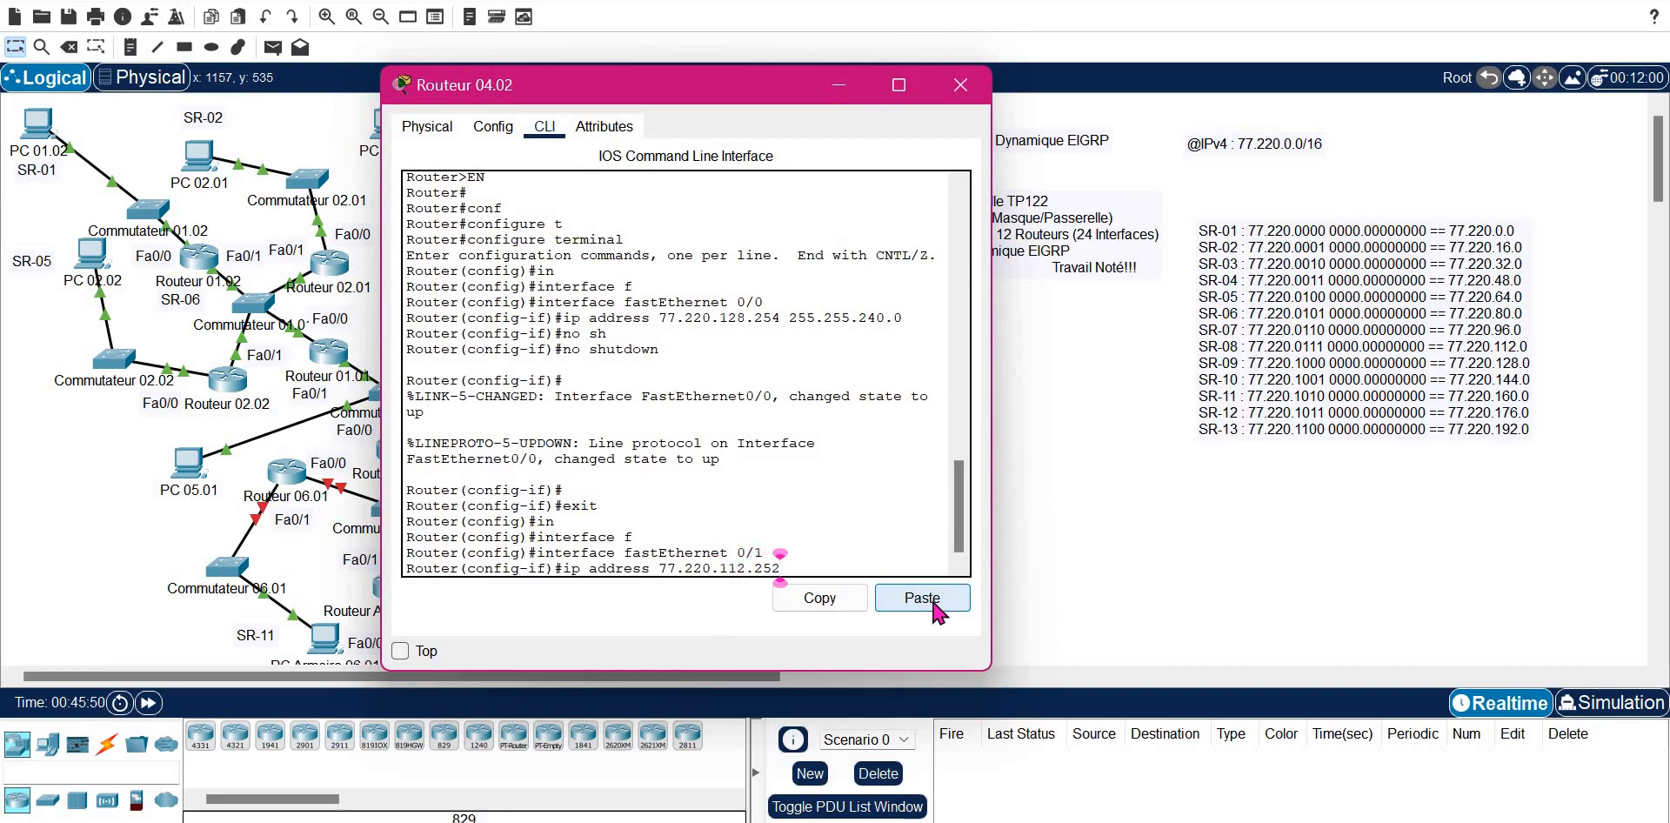
text( 255.255.240.0)
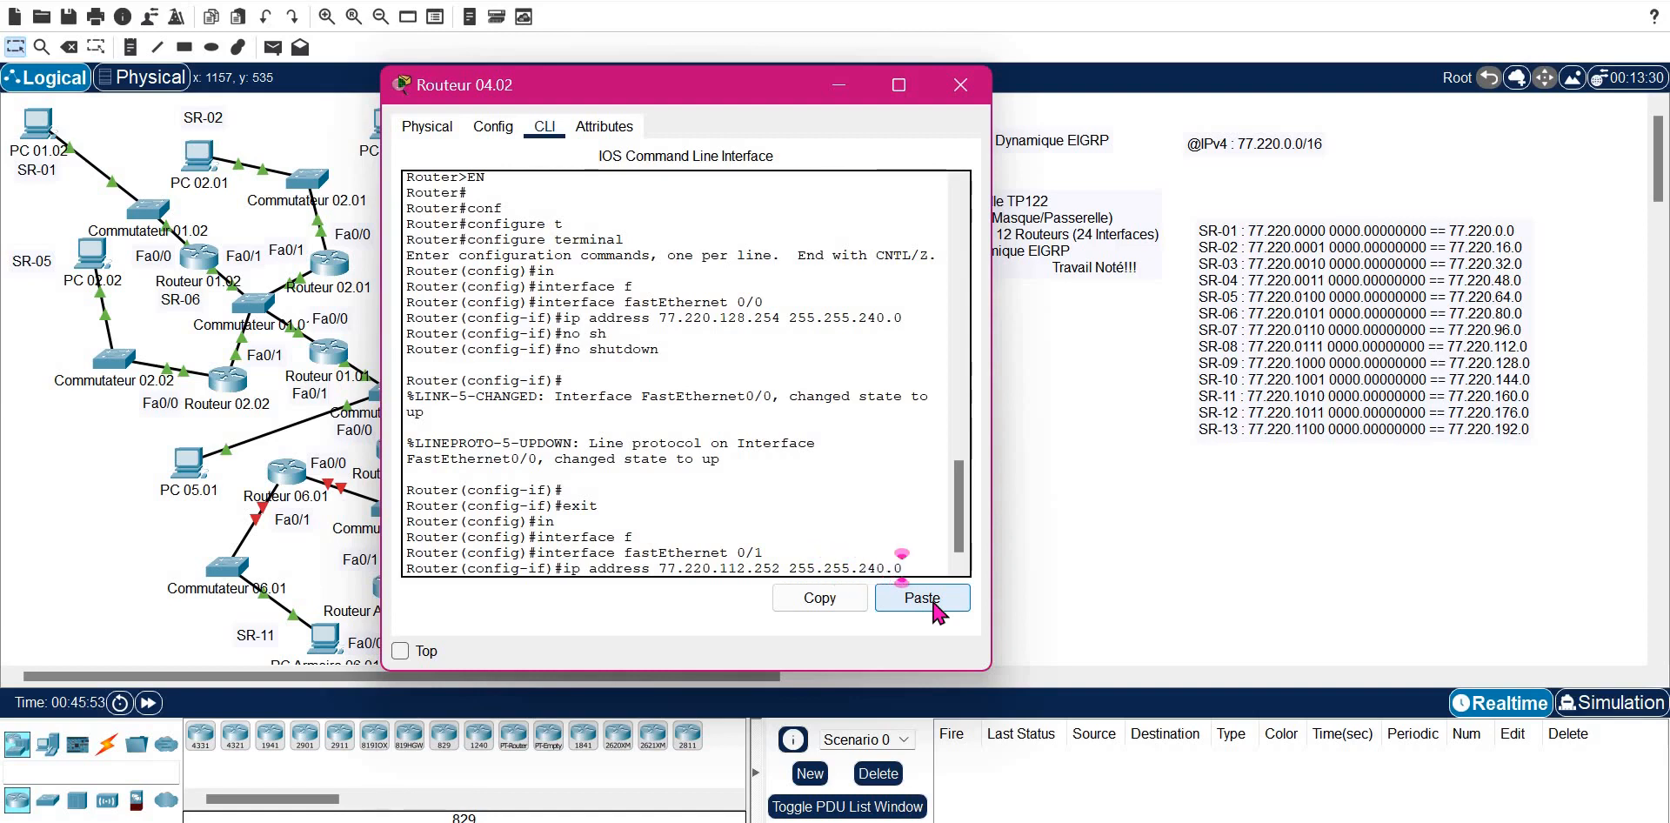
key(Return)
- Enable Routeur 04.02's fastEthernet 0/1 with no shutdown, exit the interface configuration and close the router's window
text(N)
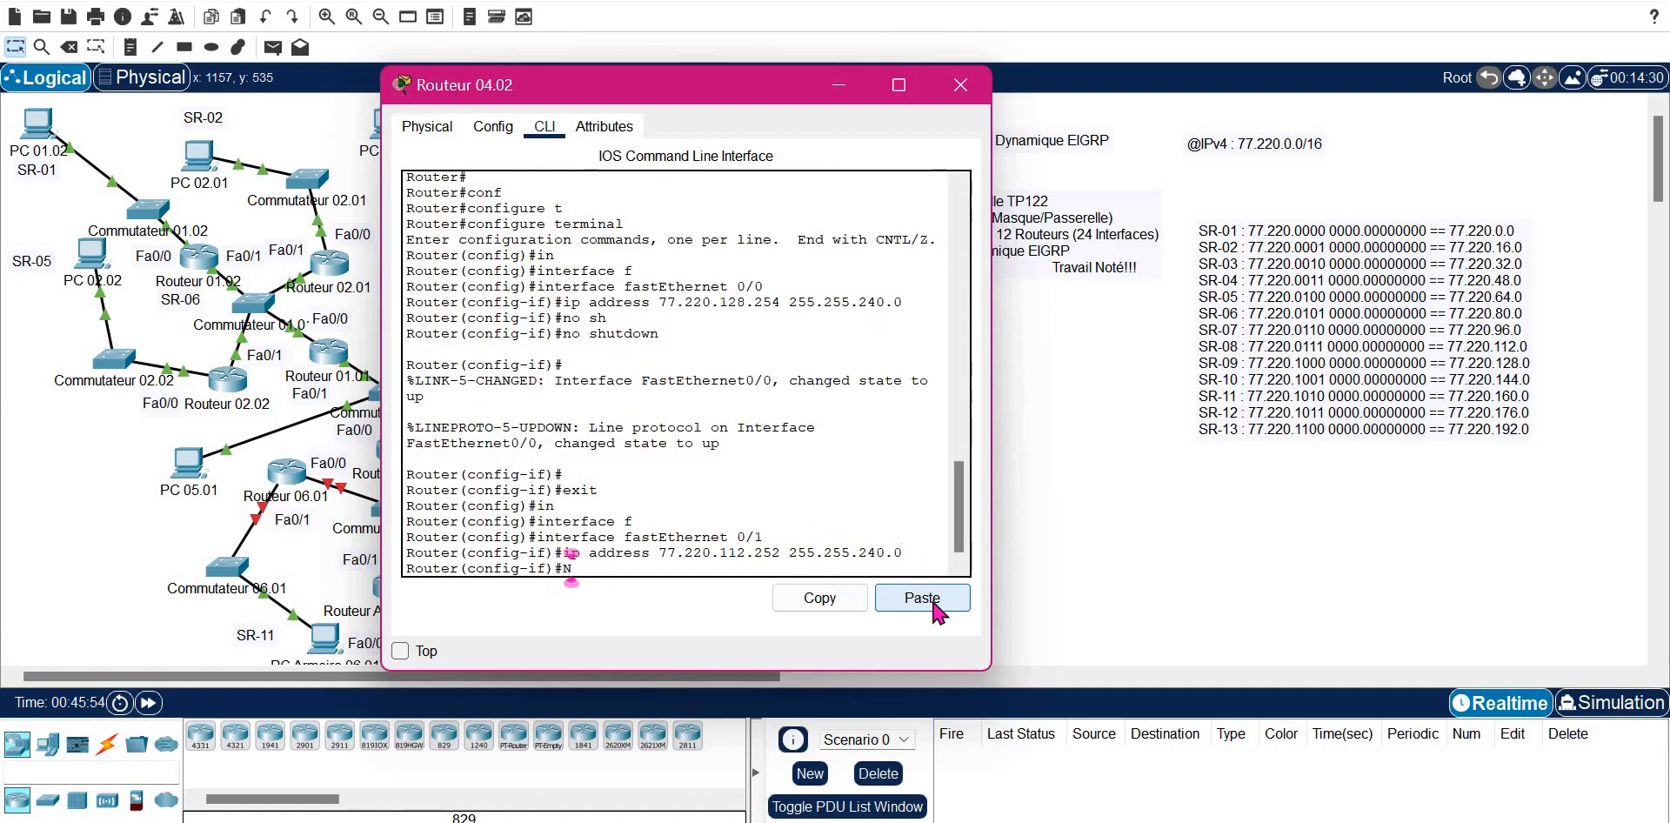
text(O SH)
key(Return)
text(NO SH)
key(Tab)
key(Return)
text(E)
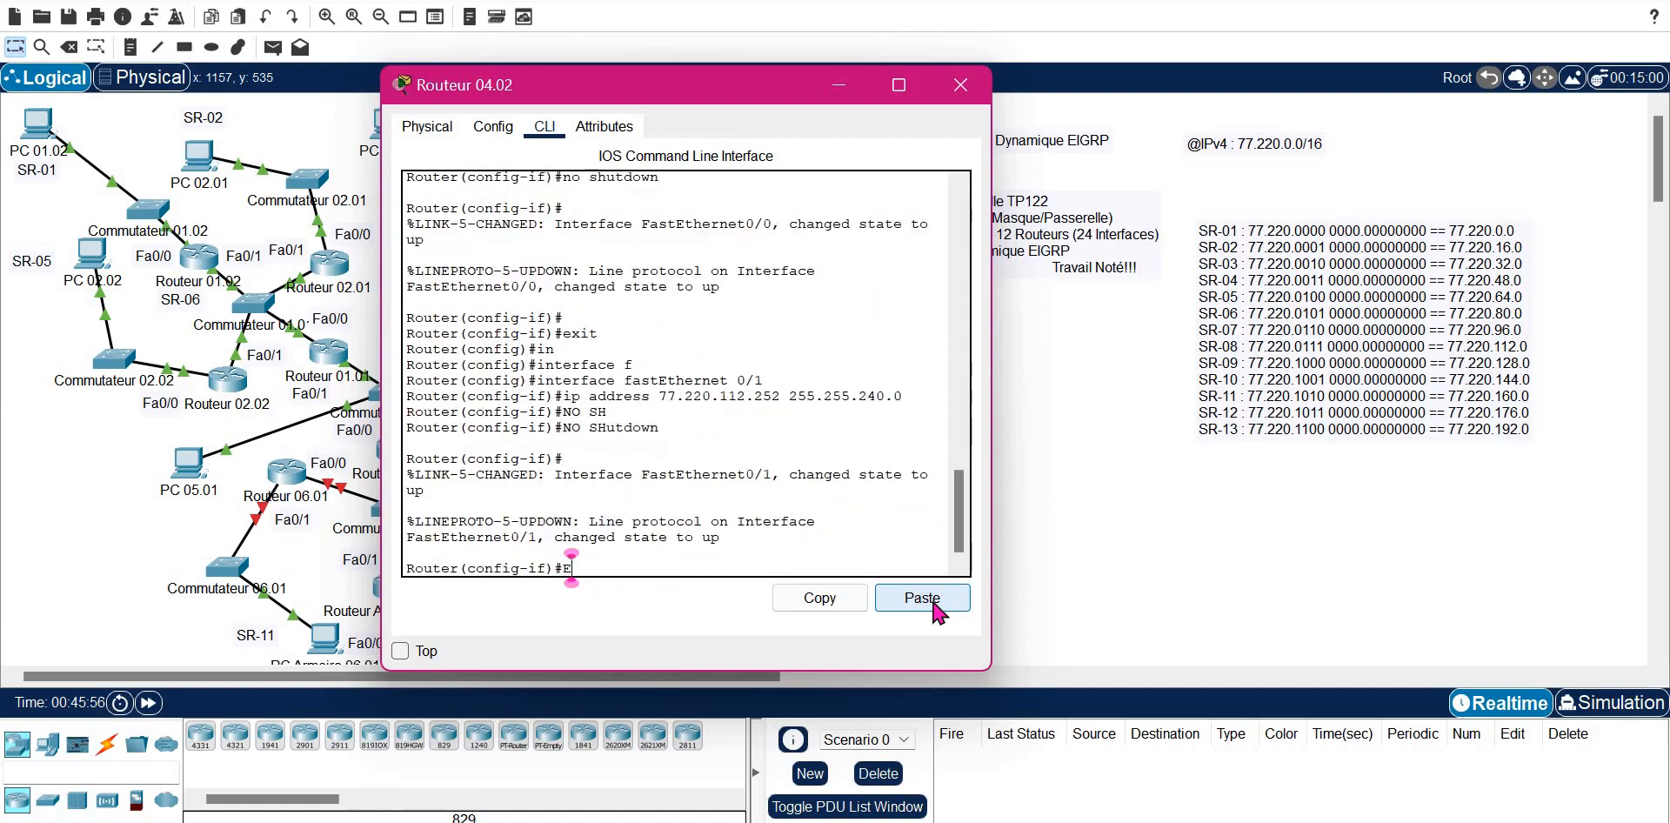
text(XIT)
key(Return)
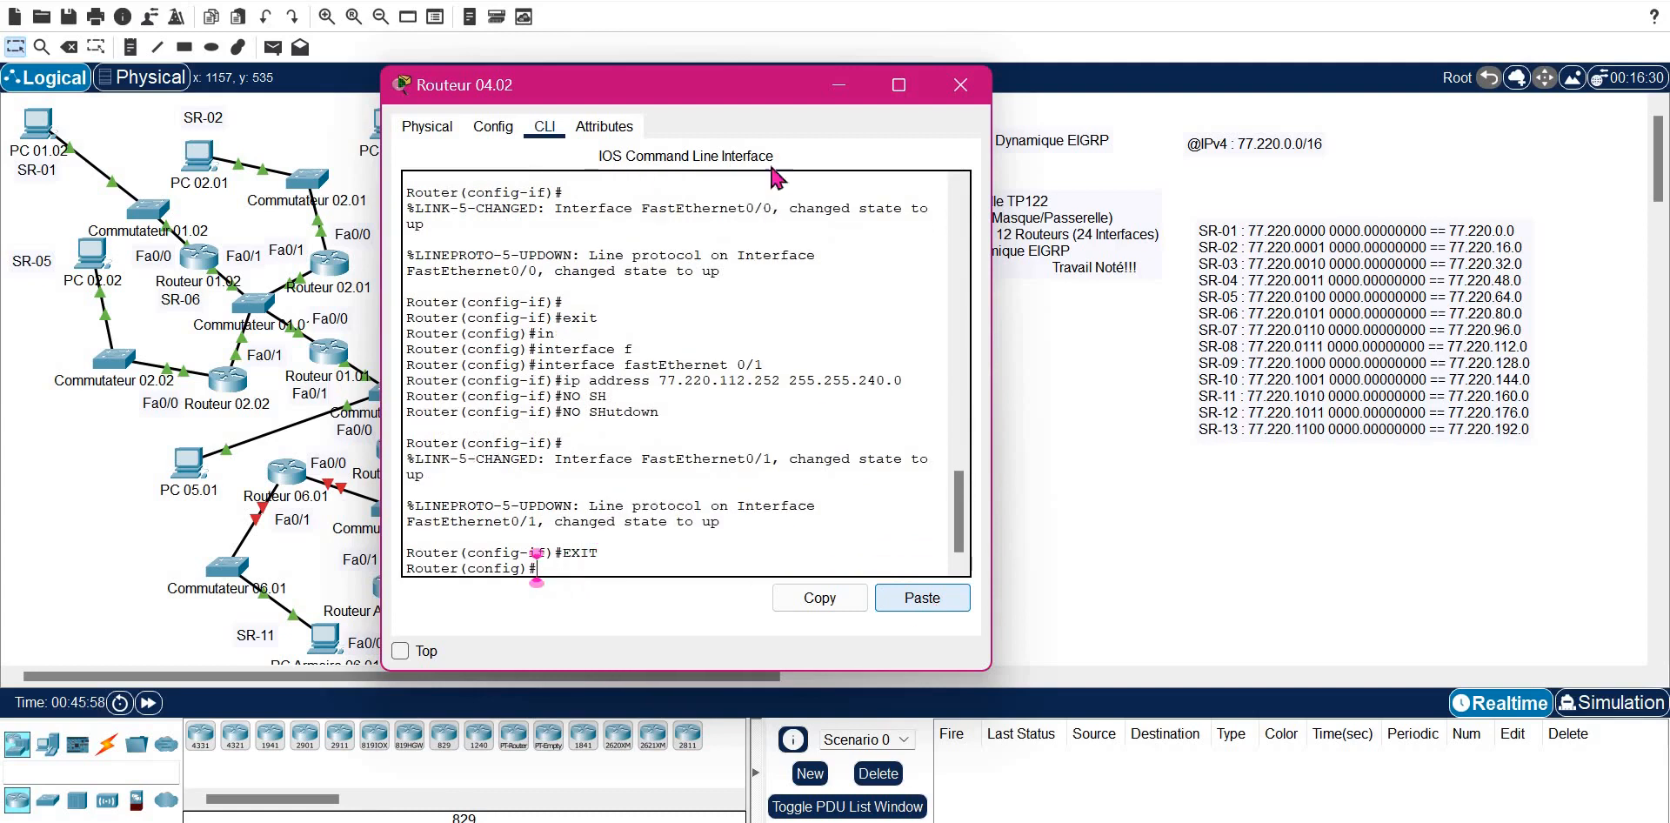
drag(975, 101, 1098, 159)
click(1085, 144)
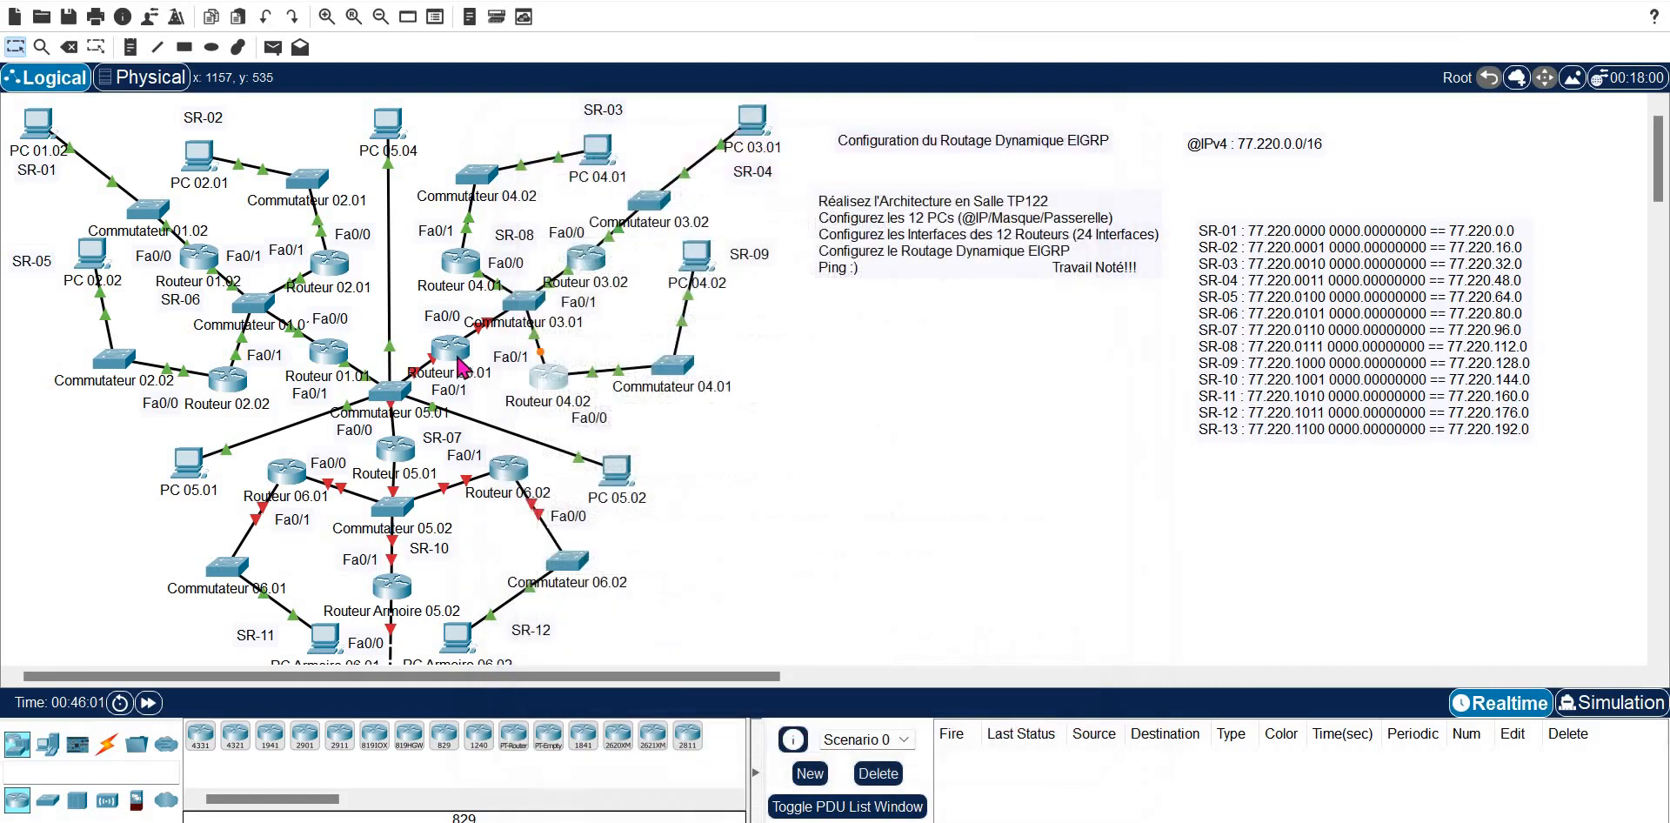
- Open the command line of Routeur 03.01 and enter privileged mode and global configuration mode
click(459, 370)
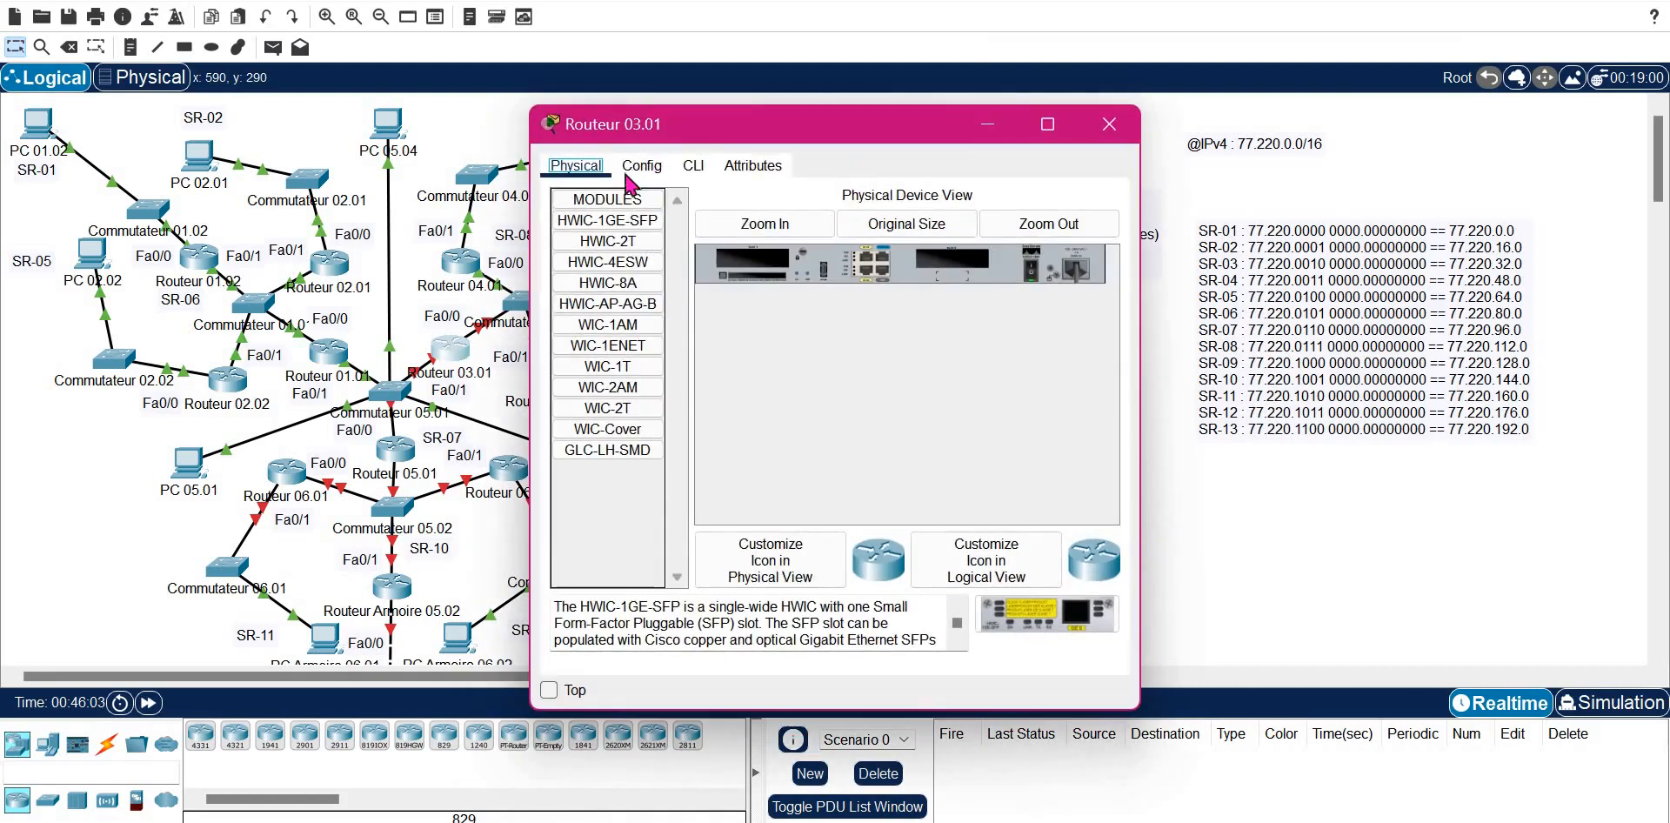
click(693, 166)
key(Return)
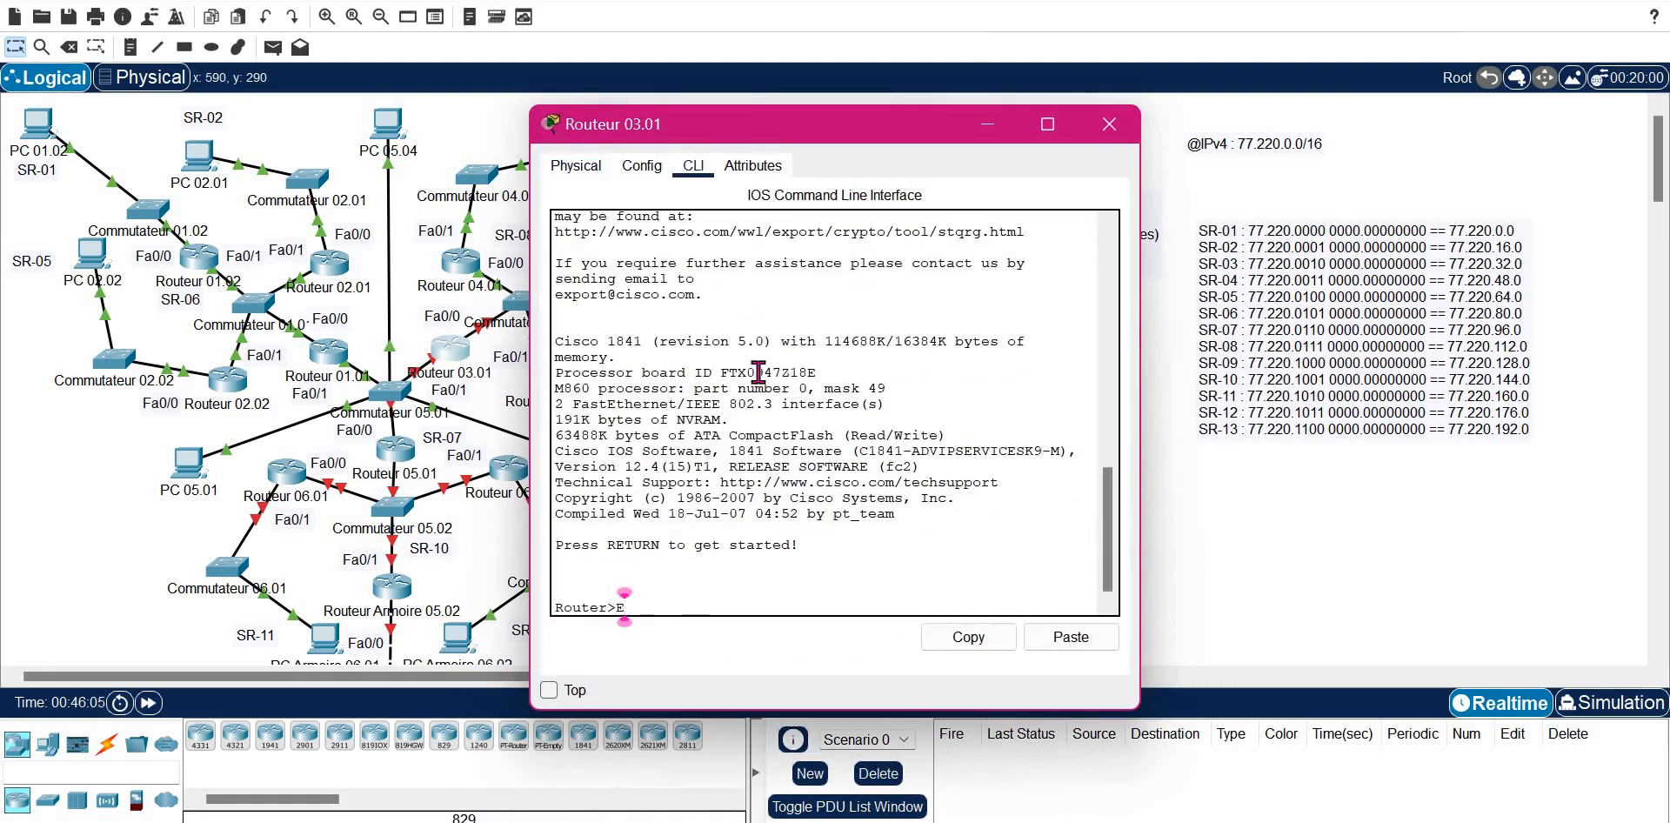
text(EN)
key(Tab)
key(Return)
text(CONF T)
key(Tab)
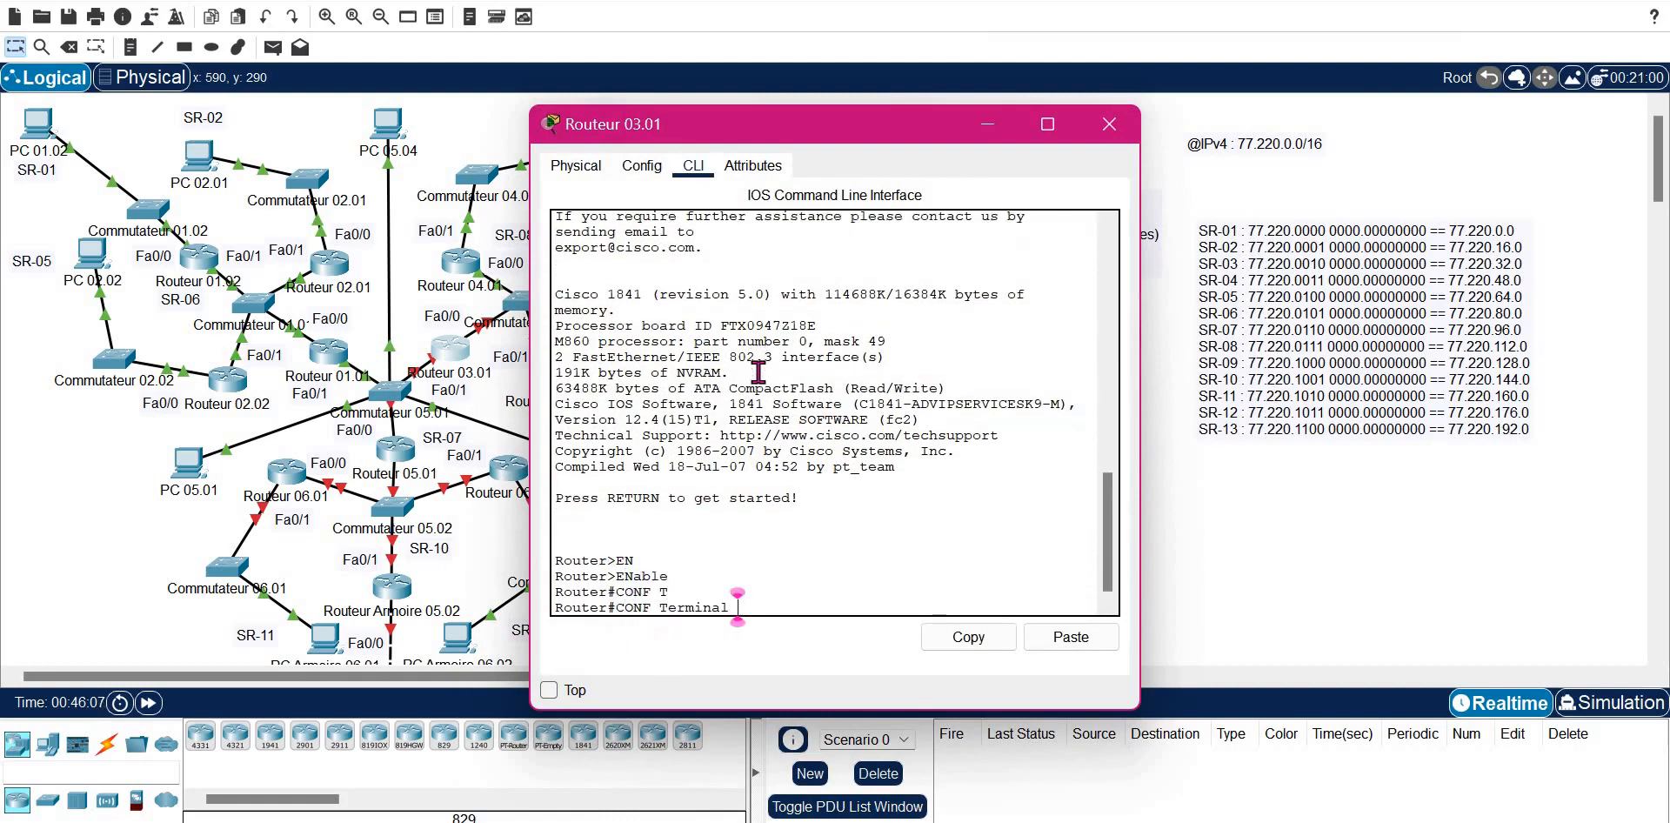
key(Return)
- Enter the configuration of interface FastEthernet 0/0 on Routeur 03.01
text(IN)
key(Tab)
text(F)
key(Tab)
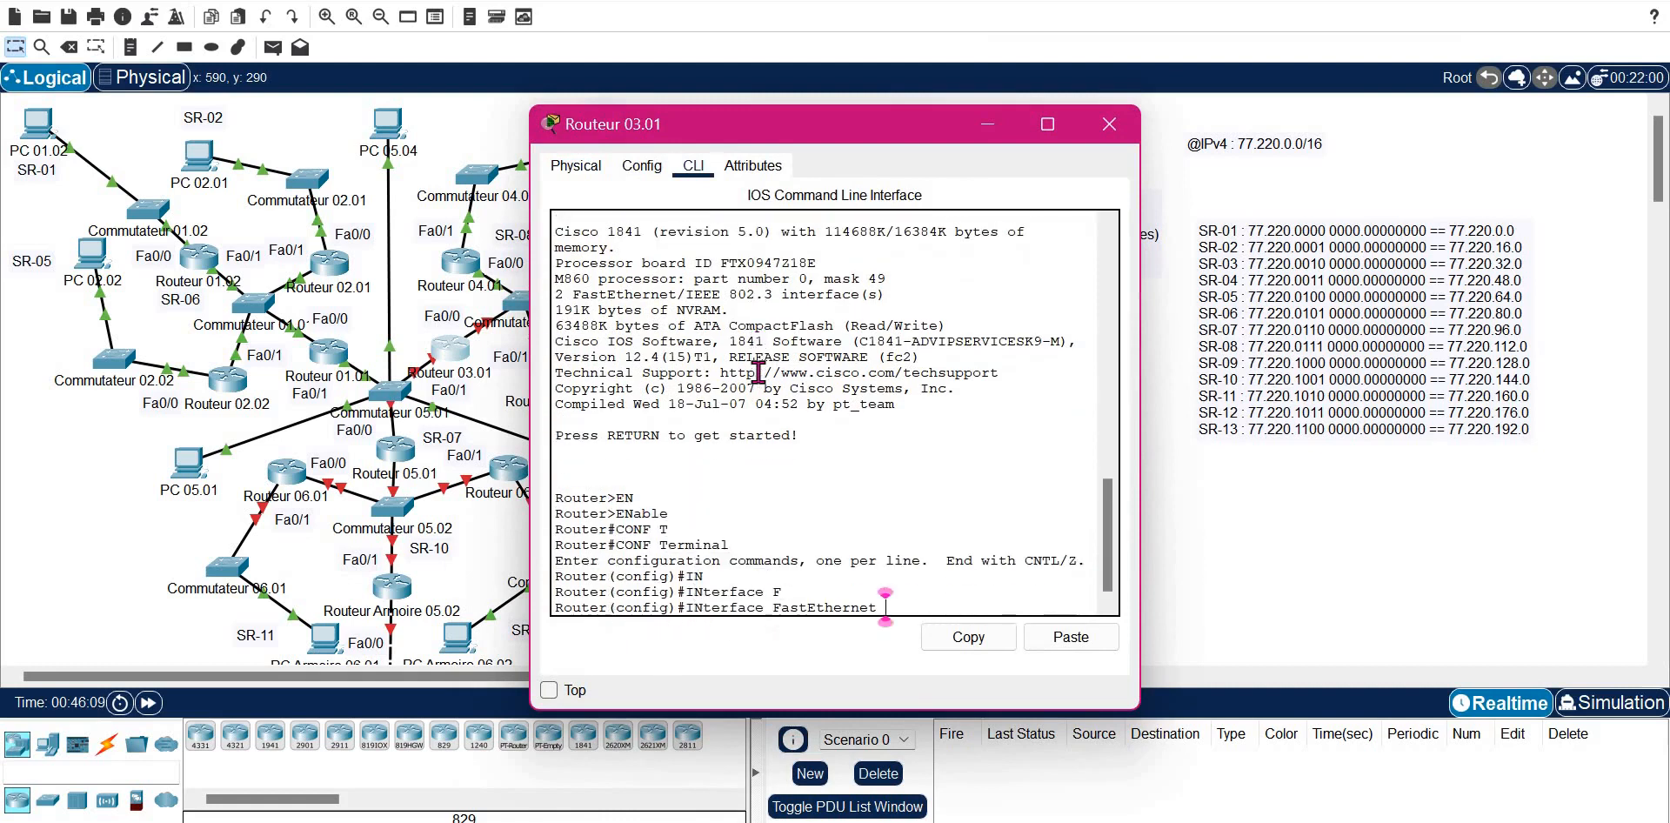
text(0/0)
key(Return)
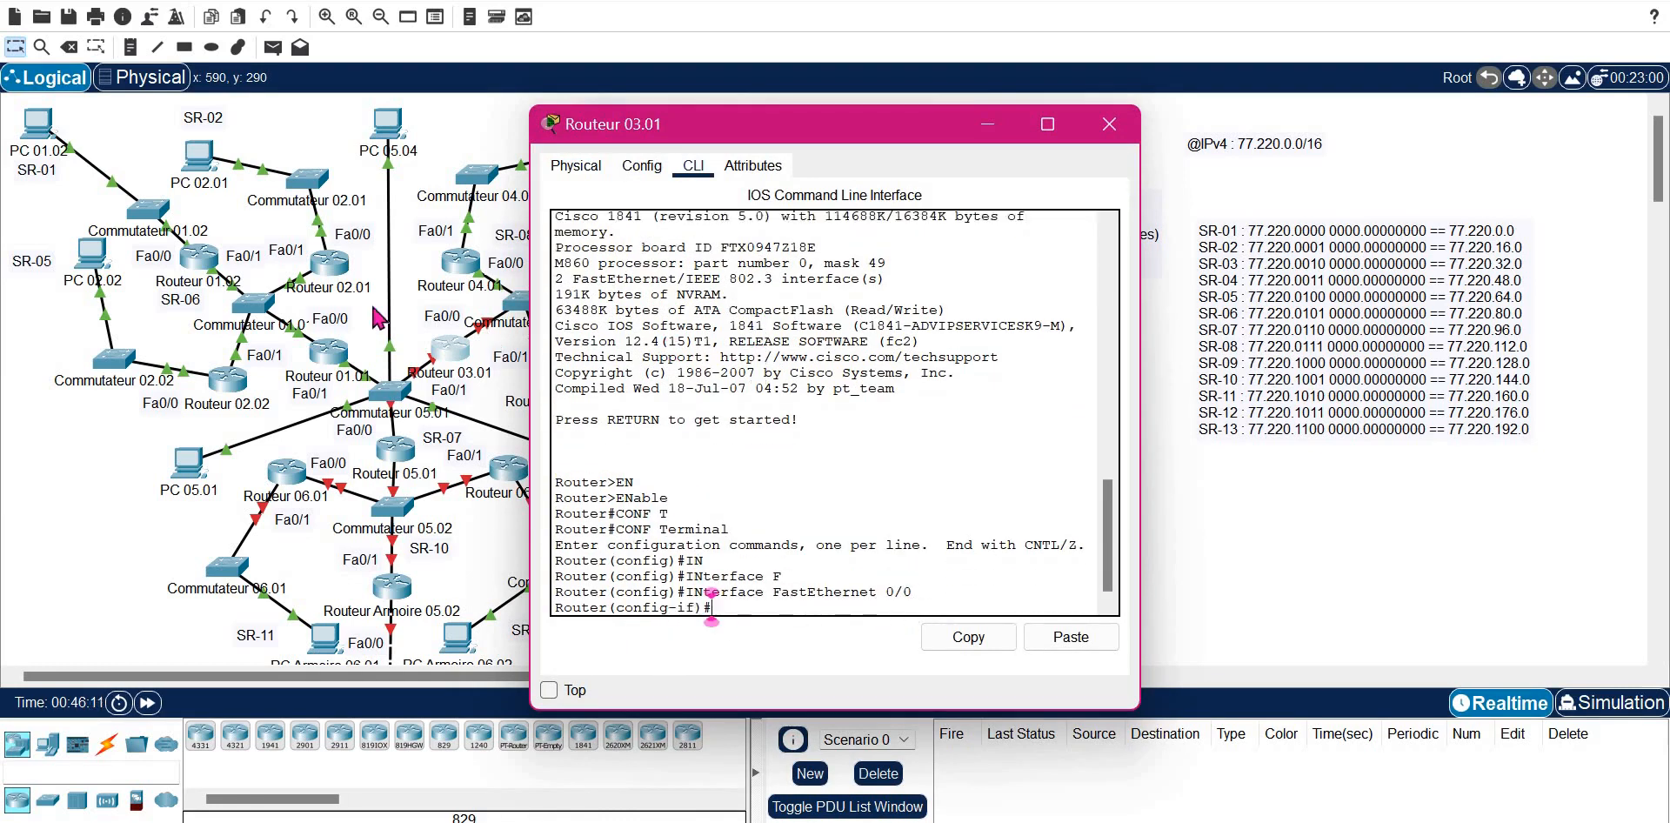
- Assign IP address 77.220.112.251 with mask 255.255.240.0 to Routeur 03.01's FastEthernet 0/0, reusing the copied partial command
drag(964, 125, 1196, 100)
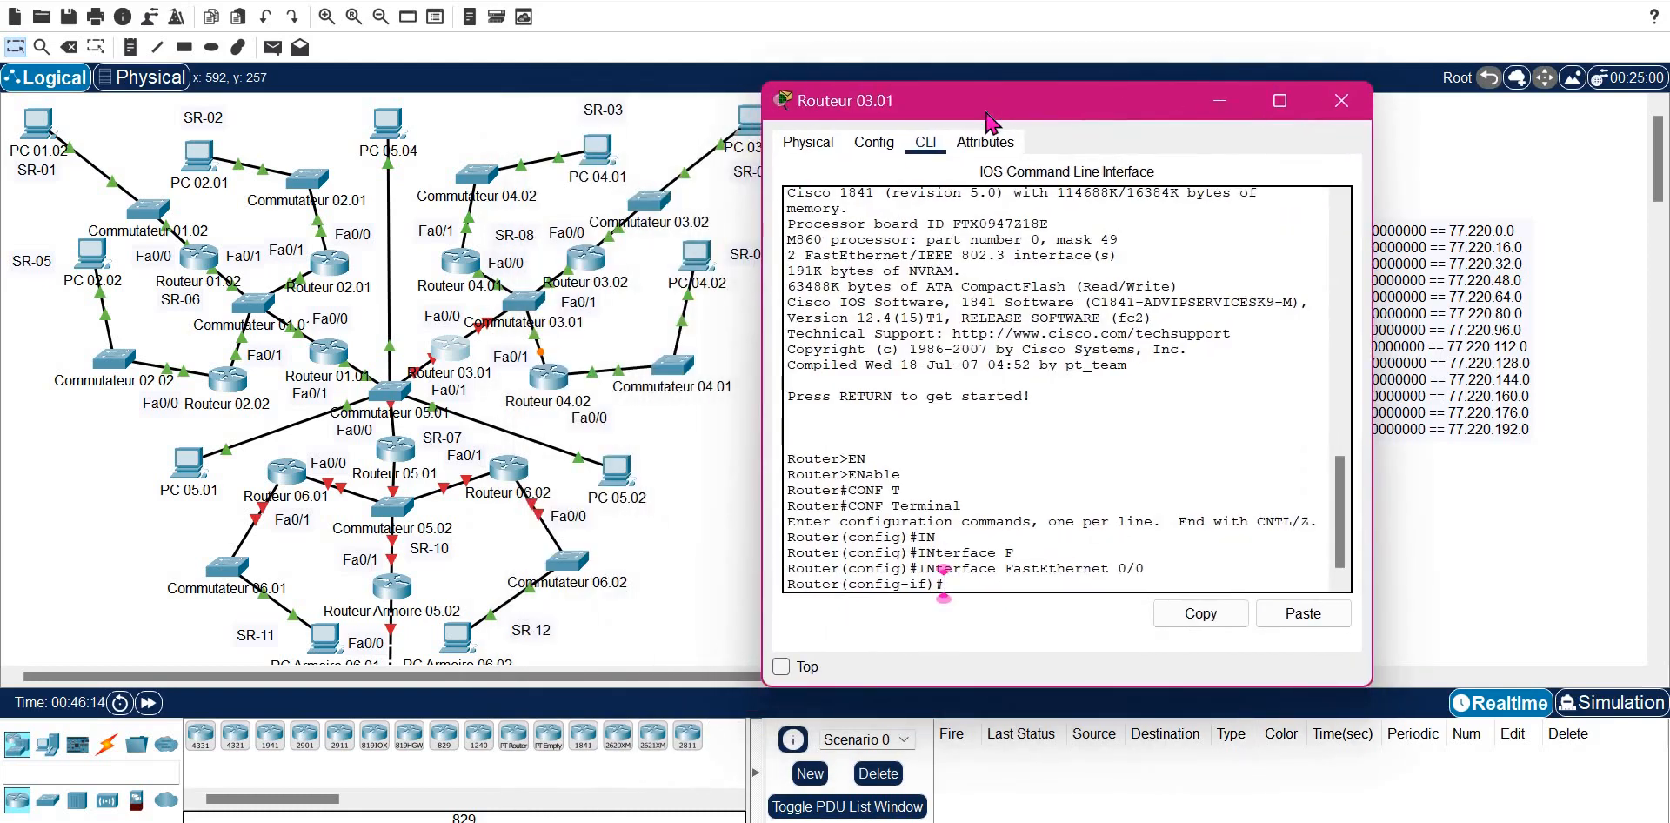
drag(951, 109, 721, 122)
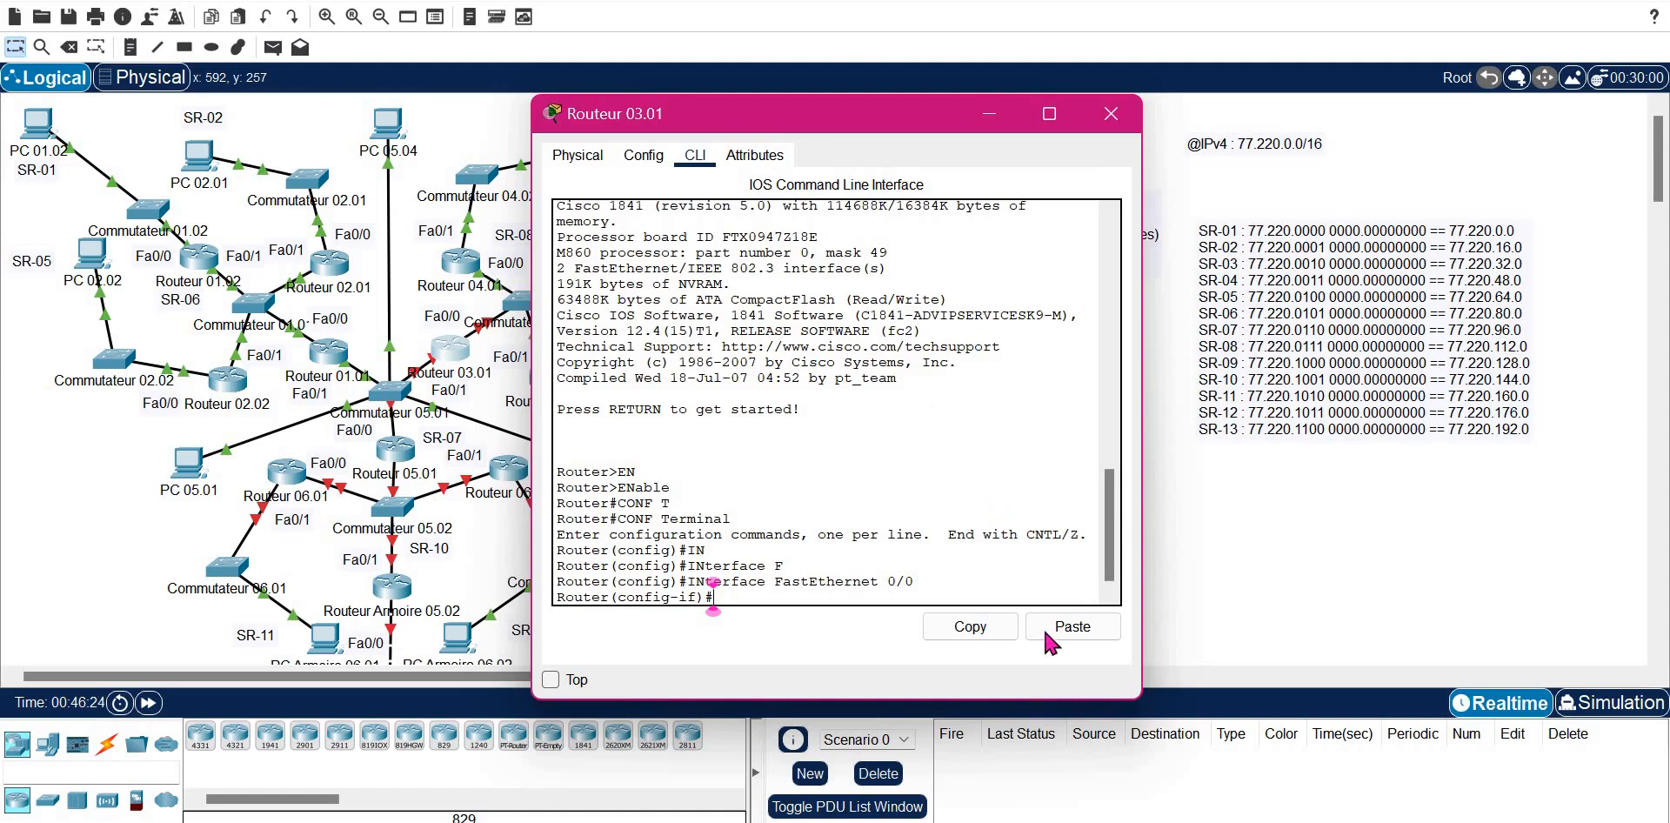
click(1059, 642)
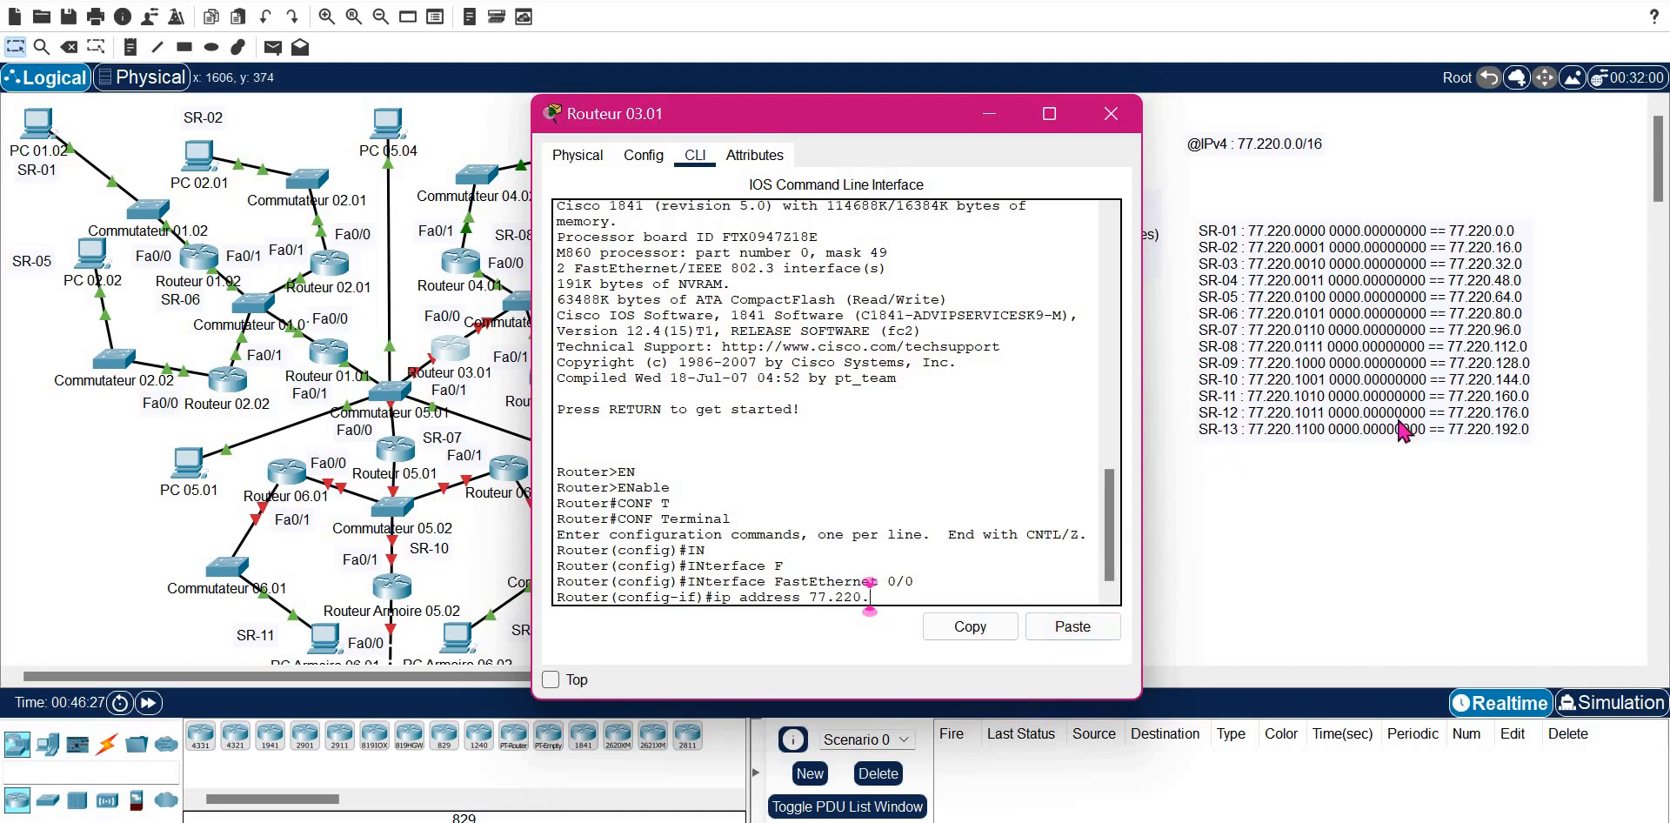
text(112.)
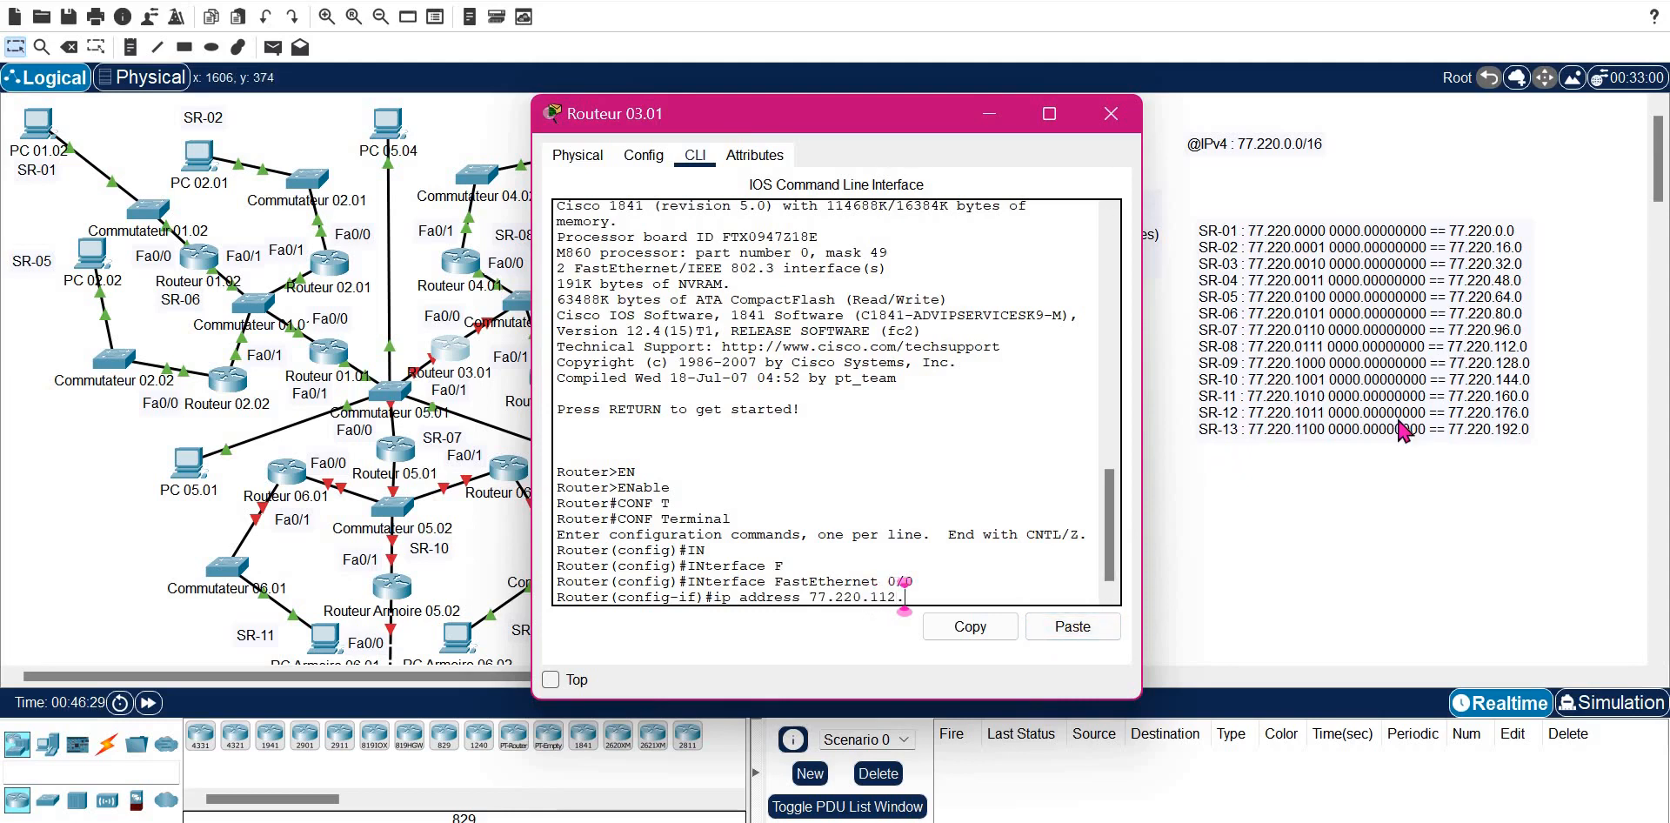
text(251 2)
text(55.)
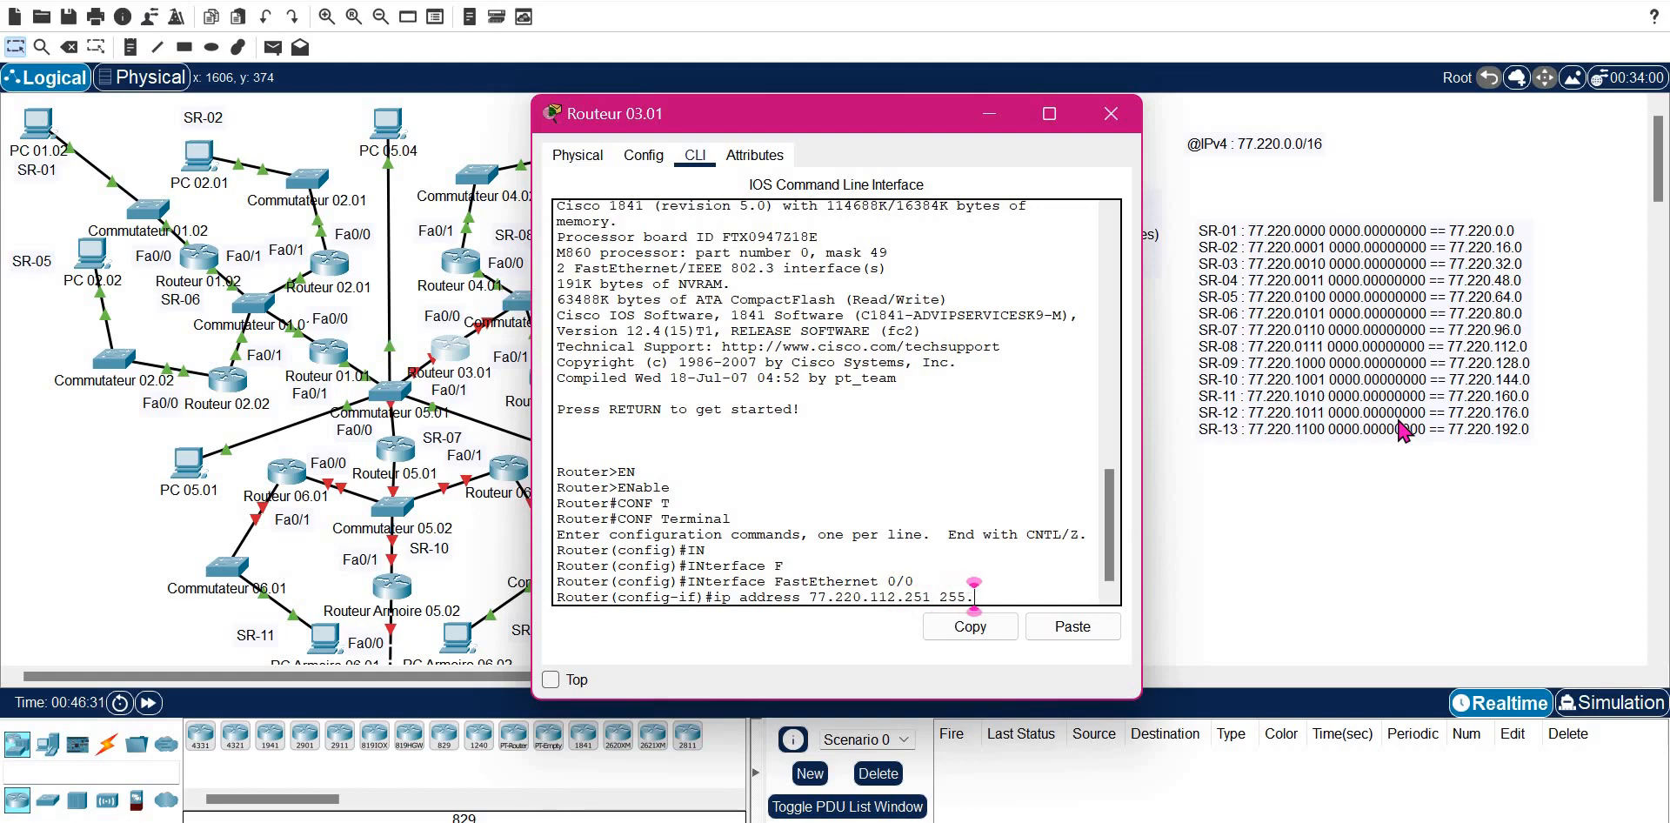
text(255.240)
key(Return)
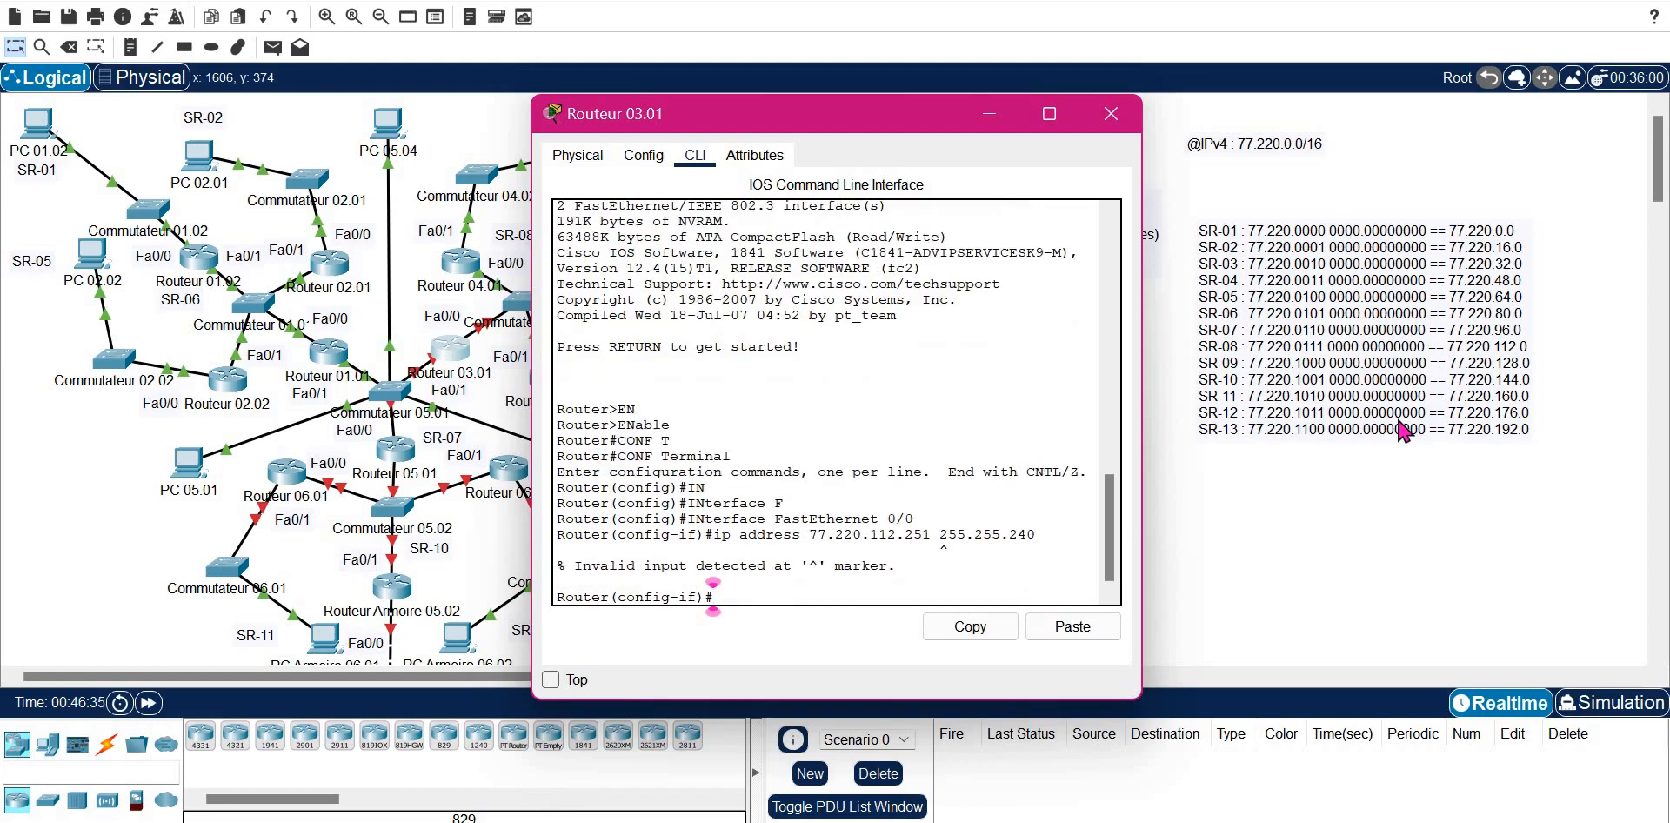
key(Up)
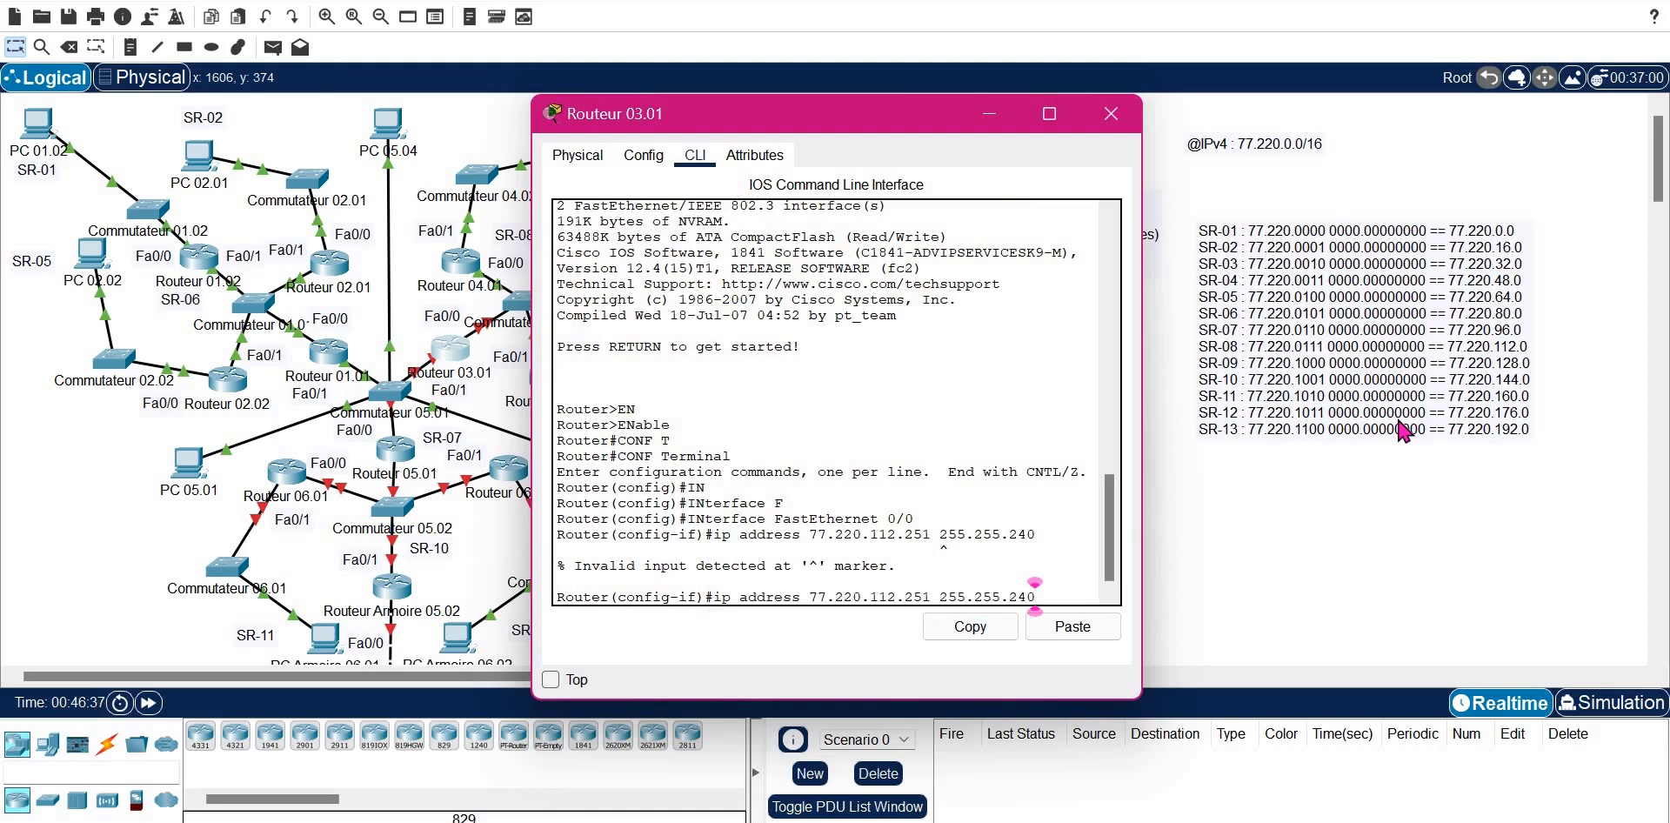
text(0)
key(Return)
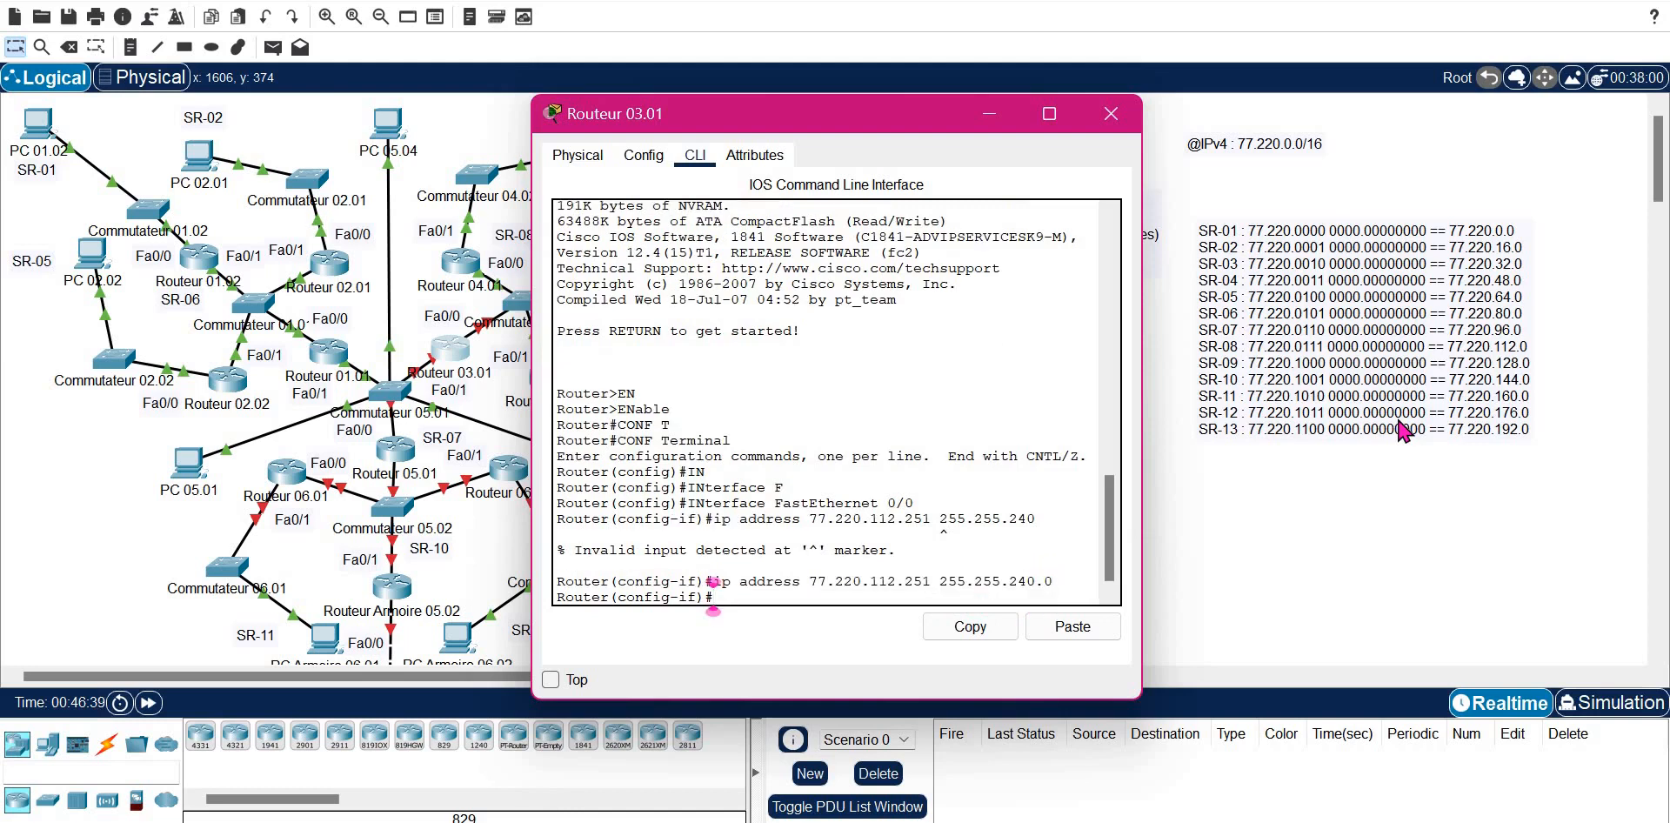
- Enable Routeur 03.01's FastEthernet 0/0 with no shutdown and exit the interface configuration
text(no sh)
key(Tab)
key(Return)
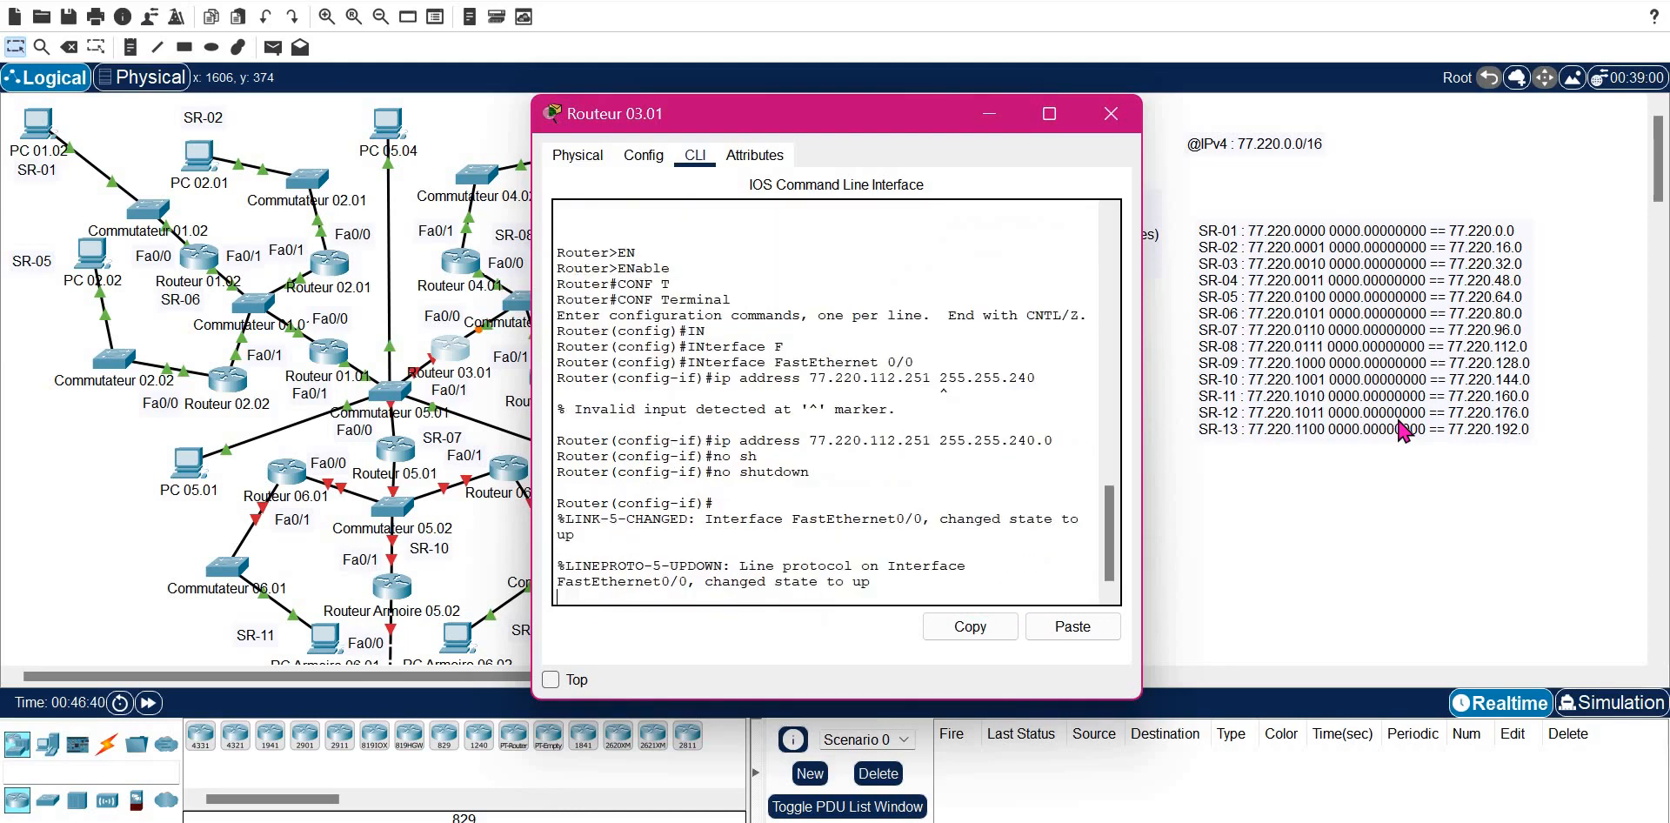
text(exit)
key(Return)
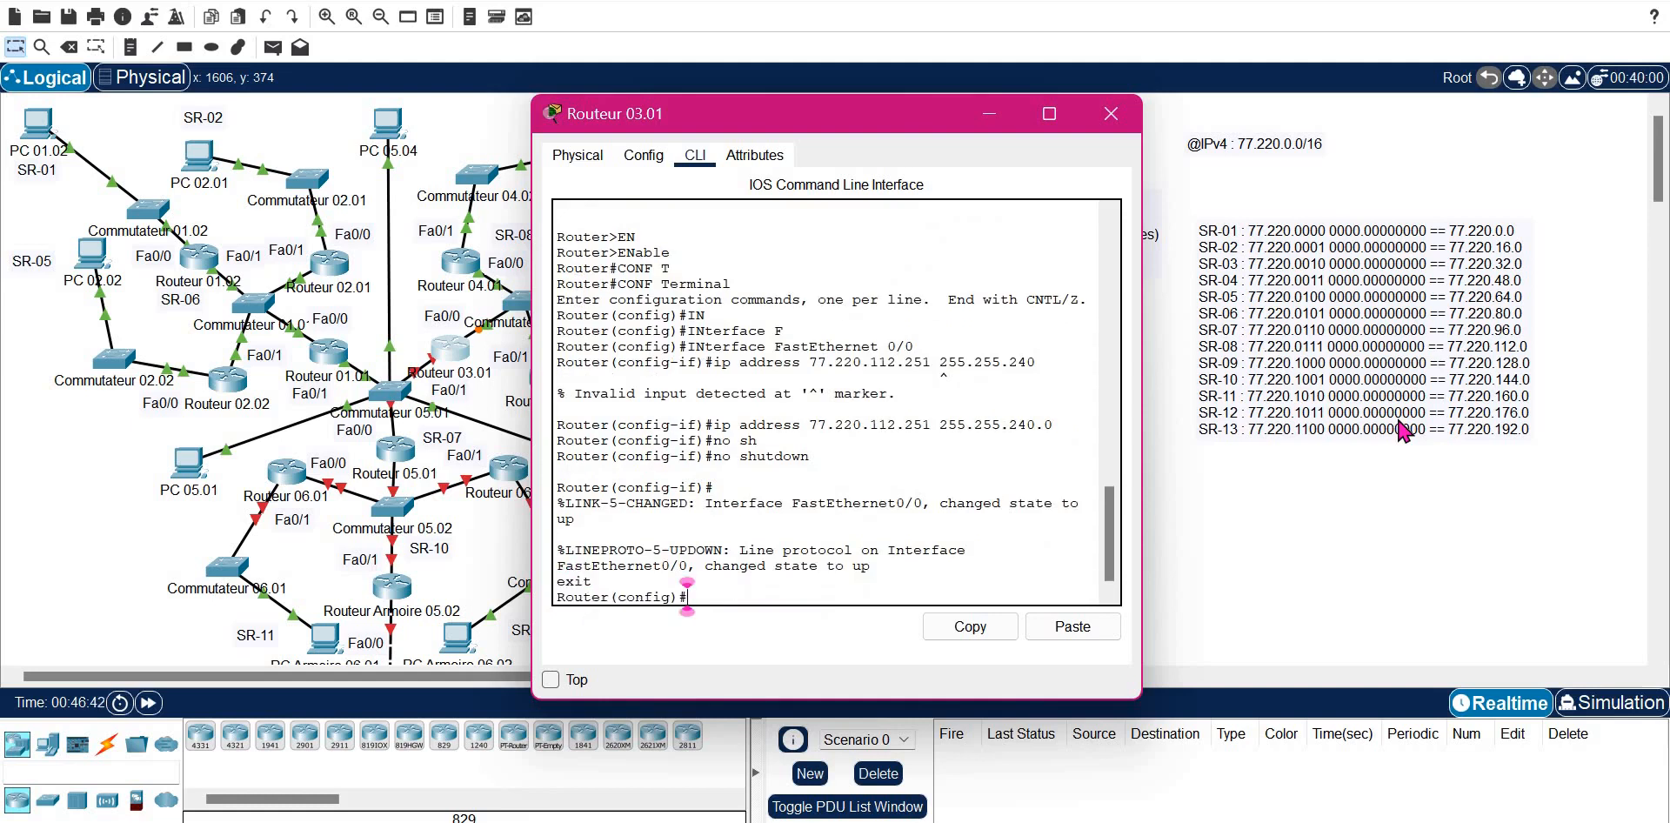
- Enter the configuration of interface fastEthernet 0/1 on Routeur 03.01
text(in)
key(Tab)
text(f)
key(Tab)
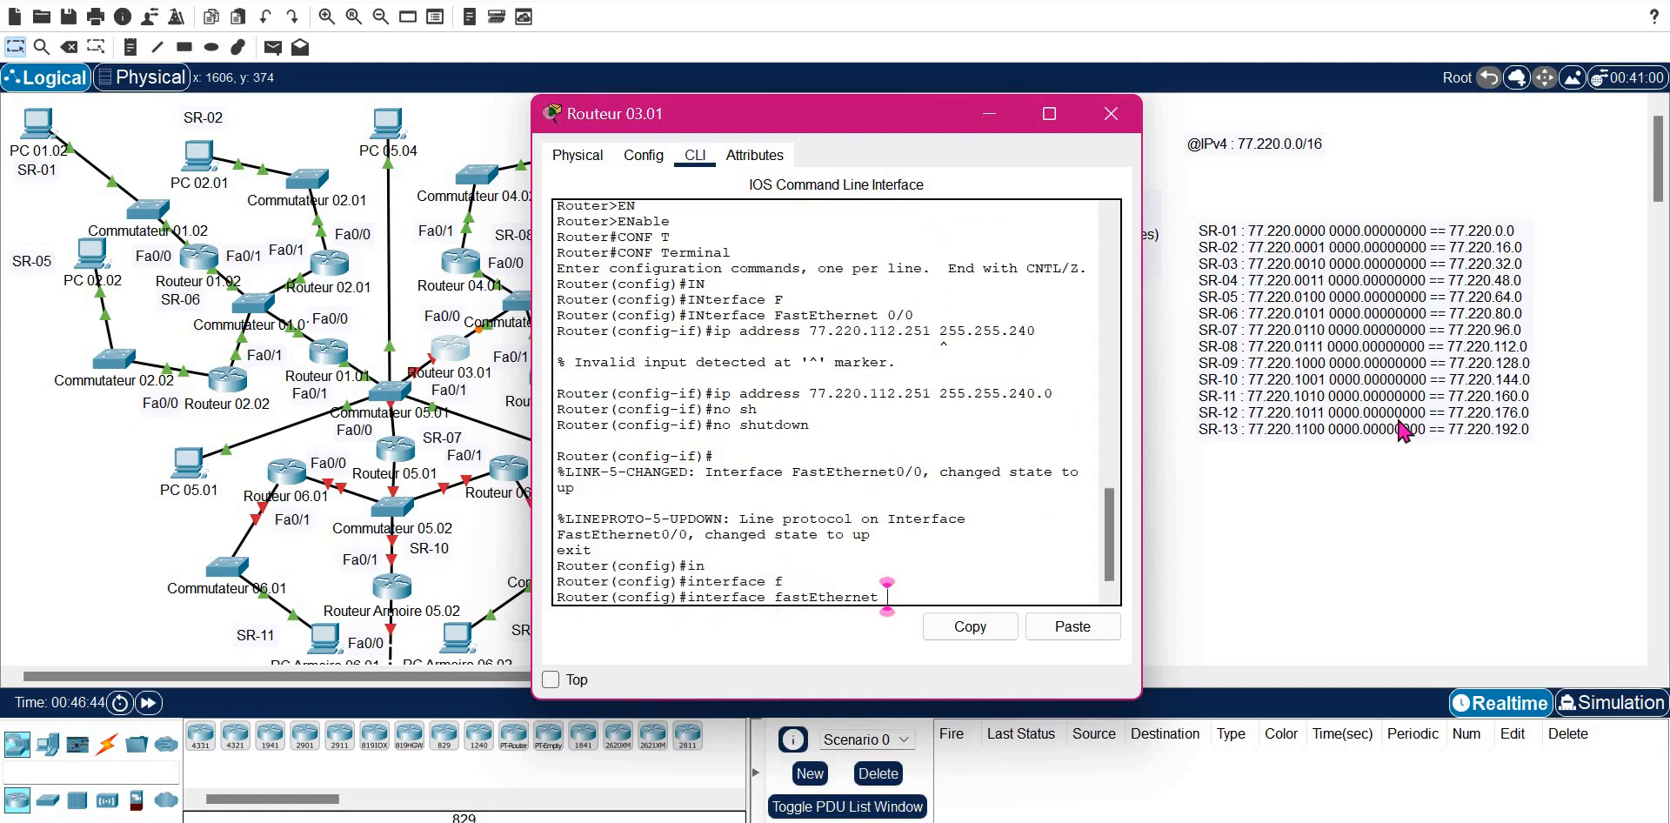
text(0/1)
key(Return)
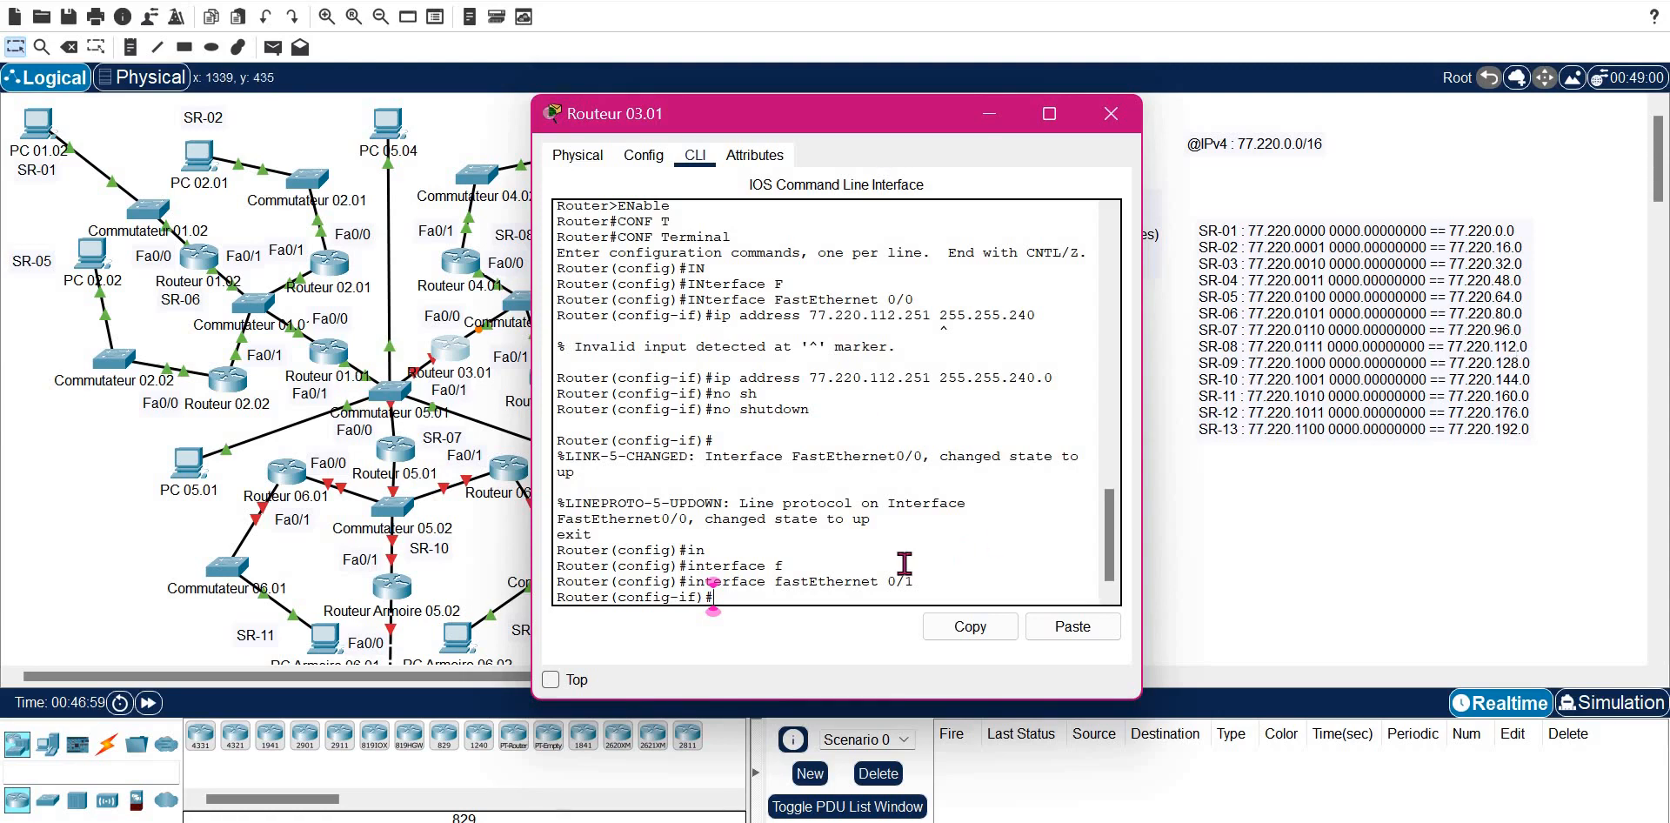
- Assign IP address 77.220.96.253 with mask 255.255.240.0 to Routeur 03.01's fastEthernet 0/1, reusing the copied partial command
click(1036, 637)
text(96)
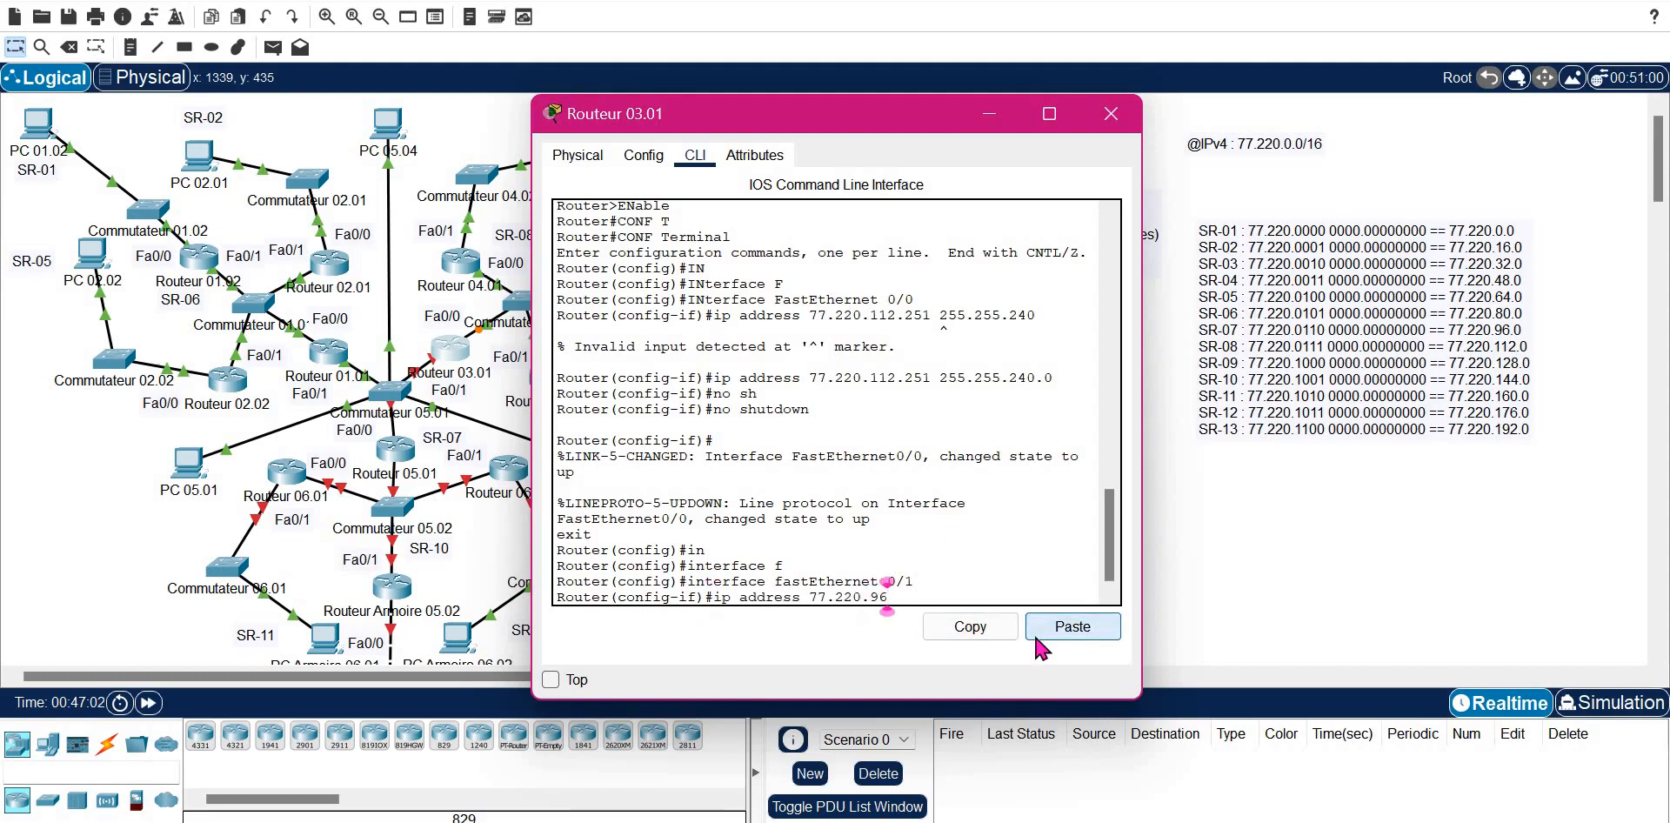
text(.253 255.255.240.0)
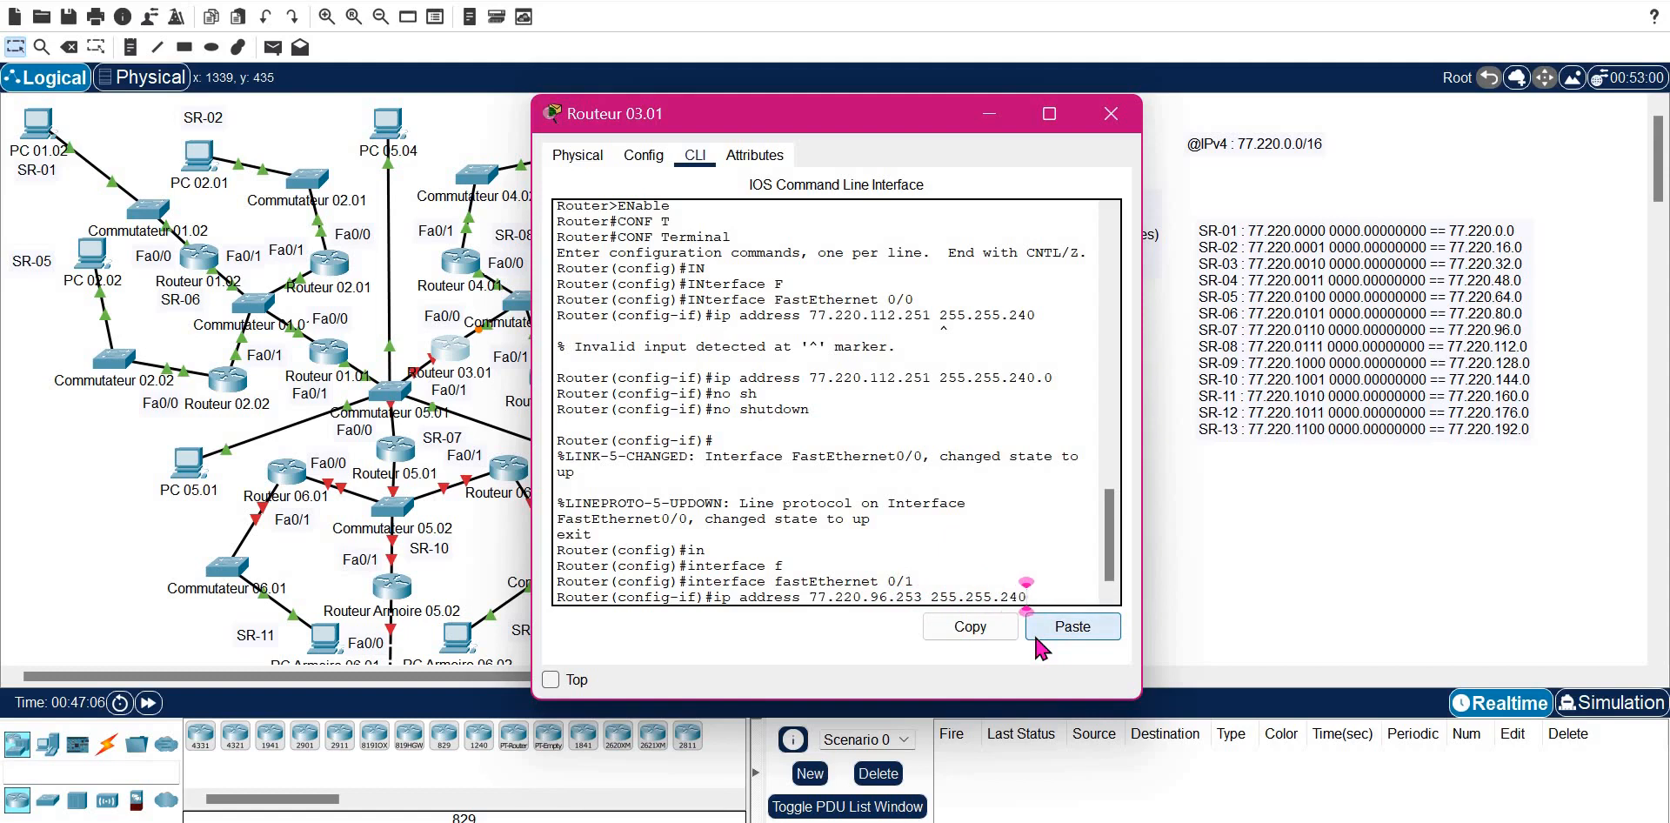
key(Return)
- Enable Routeur 03.01's fastEthernet 0/1 with no shutdown and return to global configuration mode
text(NO SH)
key(Tab)
key(Return)
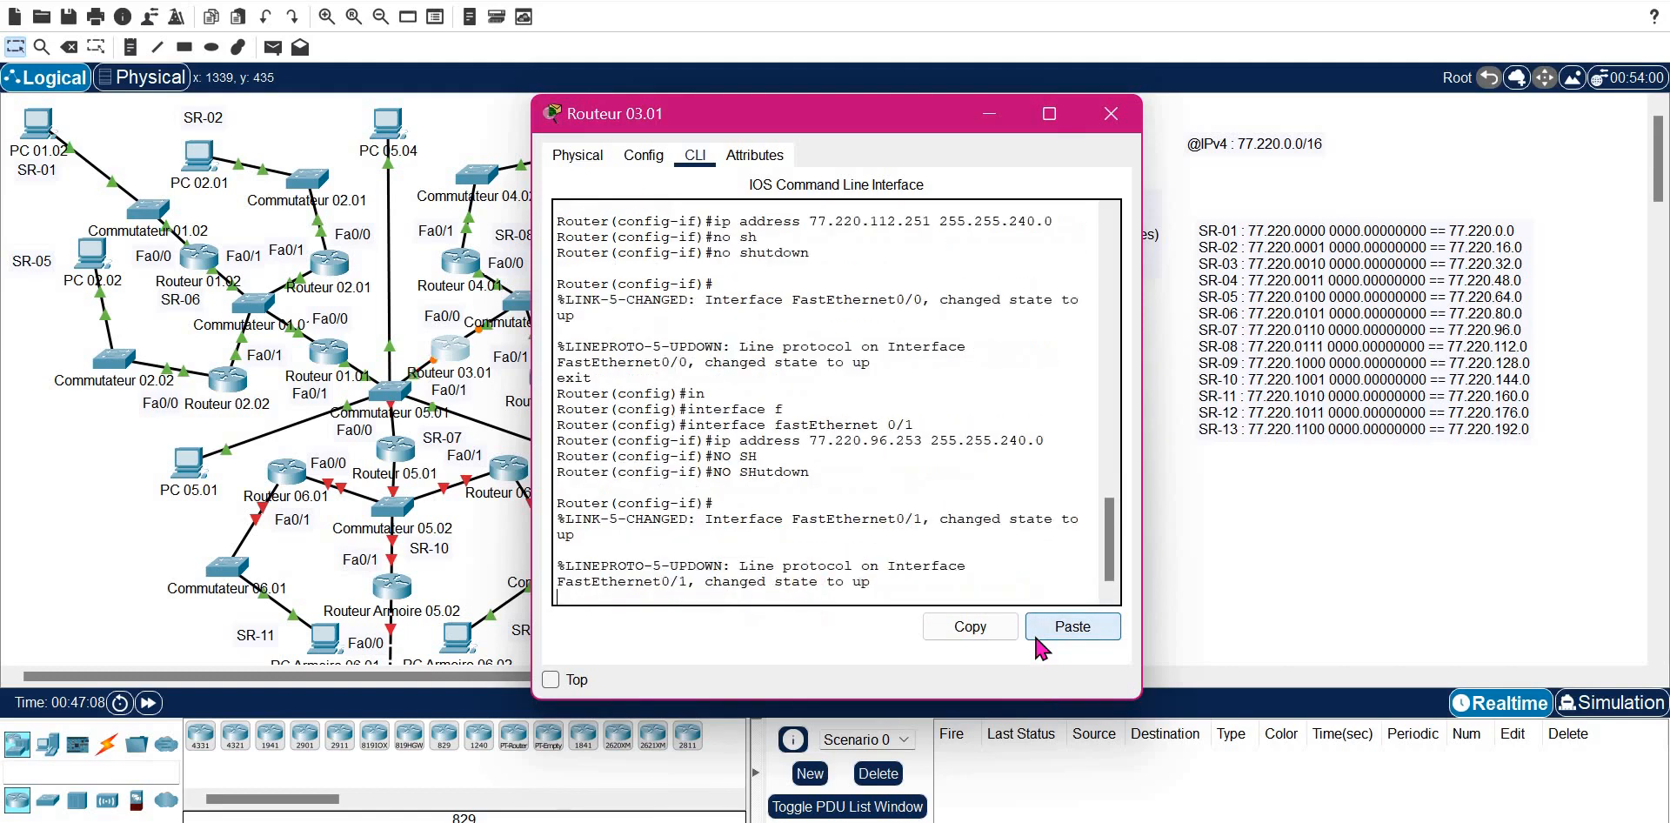
key(Return)
text(EXIT)
key(Return)
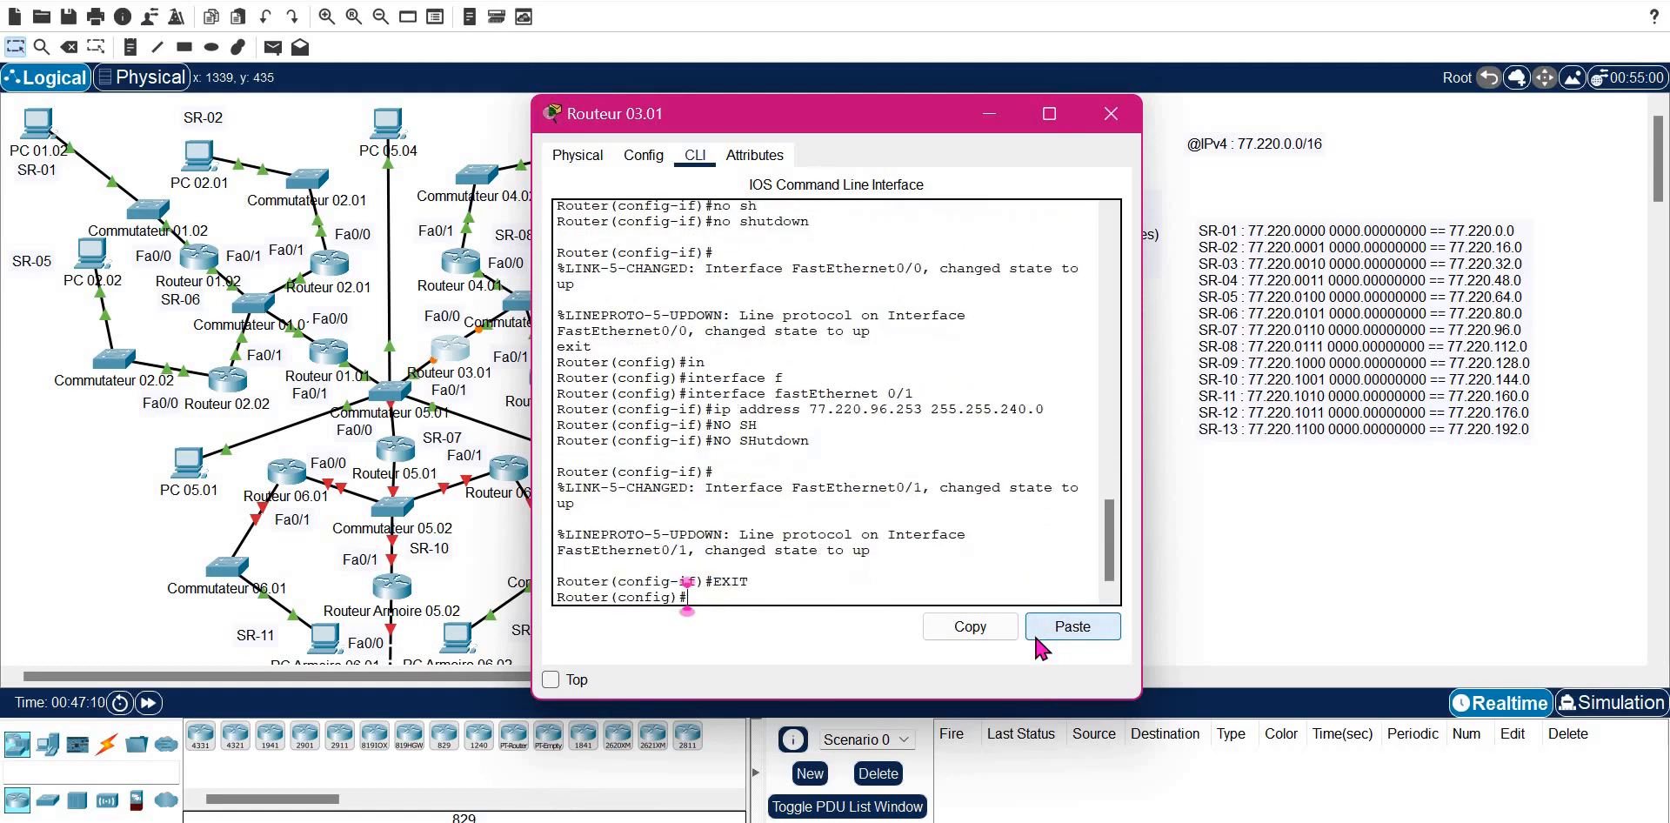
- Close Routeur 03.01's window and open the command line interface of Routeur 05.01
key(Return)
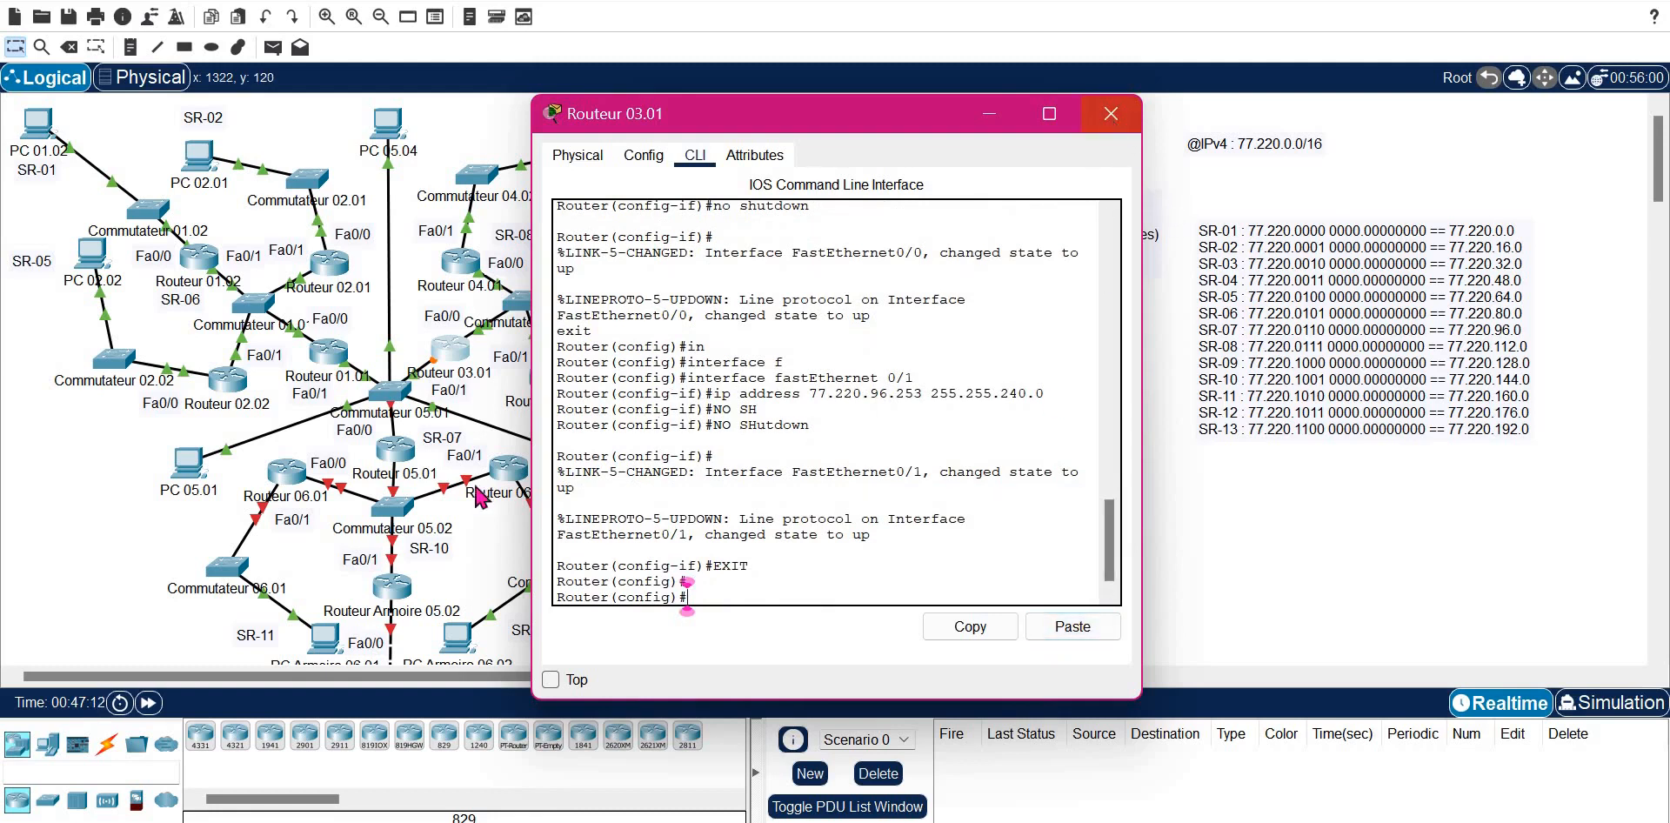
click(1111, 114)
click(396, 449)
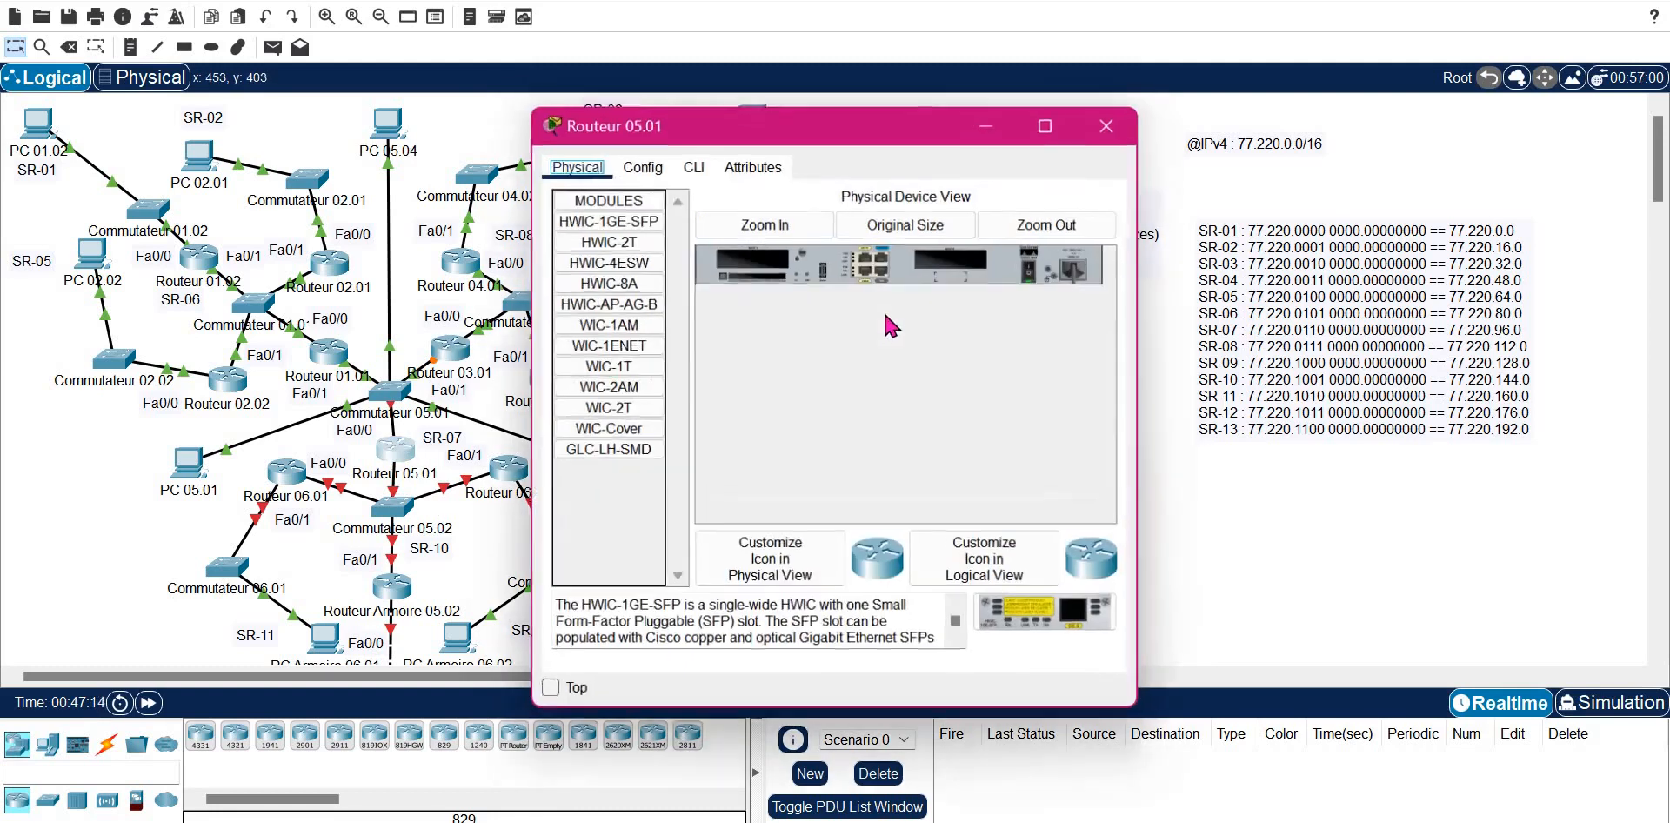
click(692, 167)
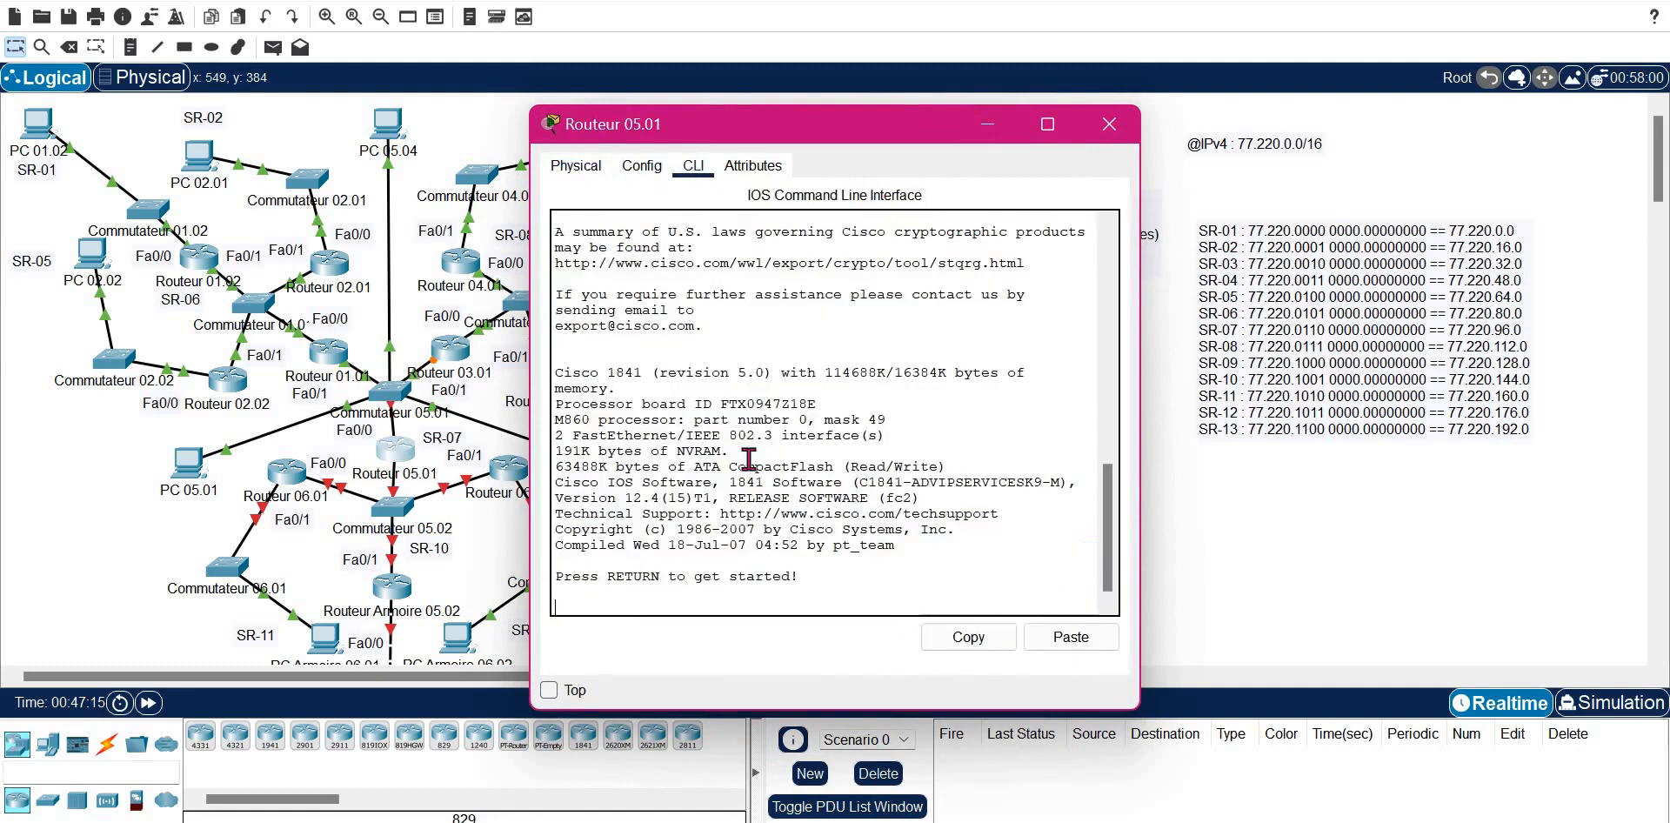
- Enter privileged mode and global configuration mode on Routeur 05.01 with enable and configure terminal
key(Return)
text(EN)
key(Tab)
key(Return)
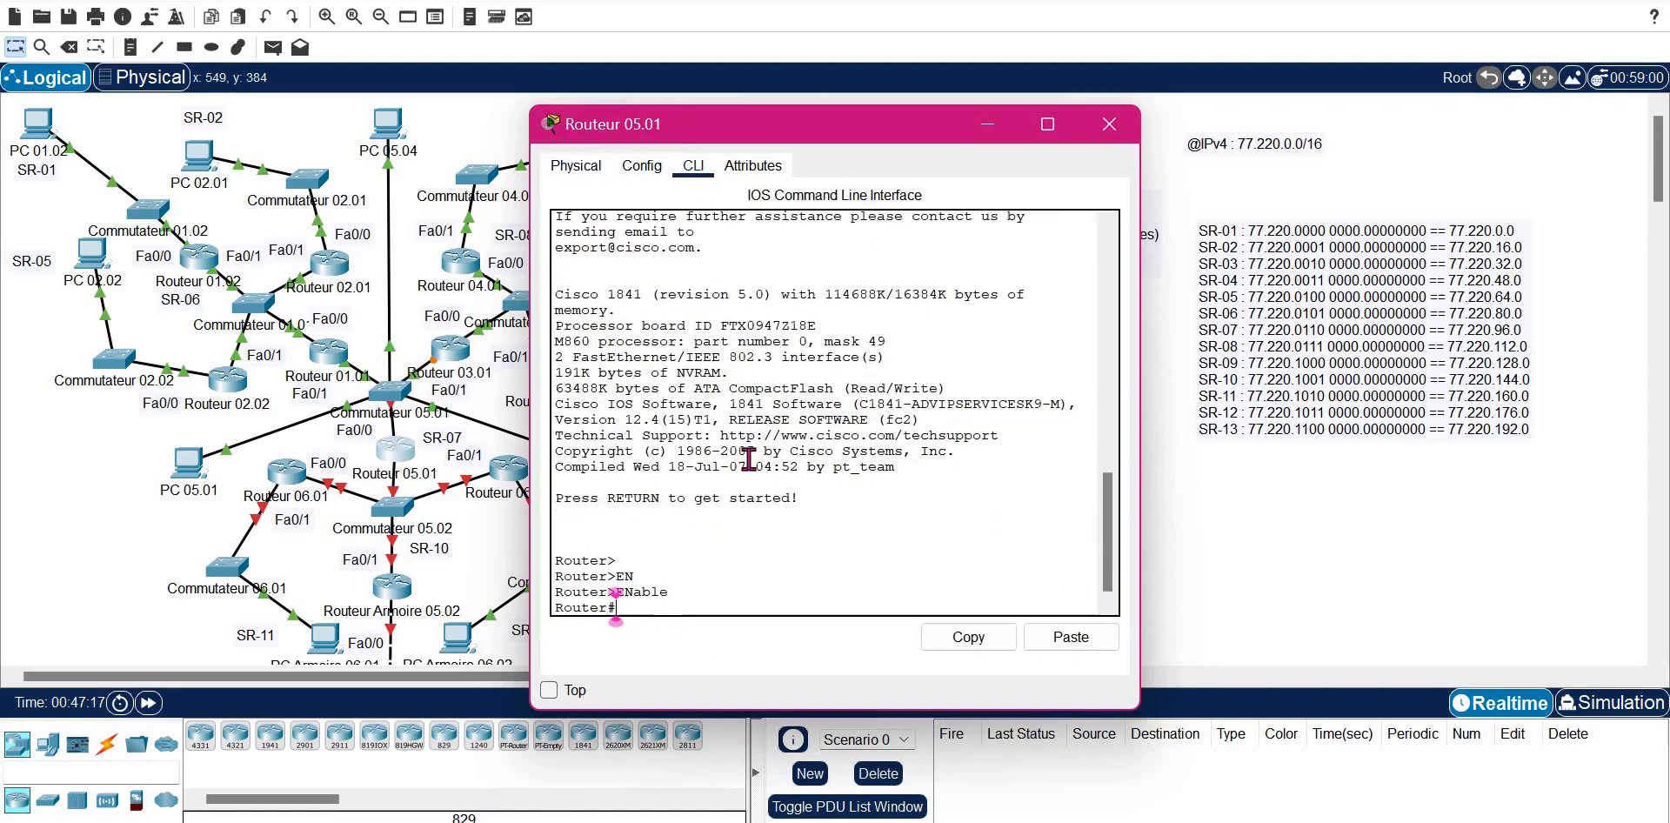
text(con)
key(Tab)
key(Tab)
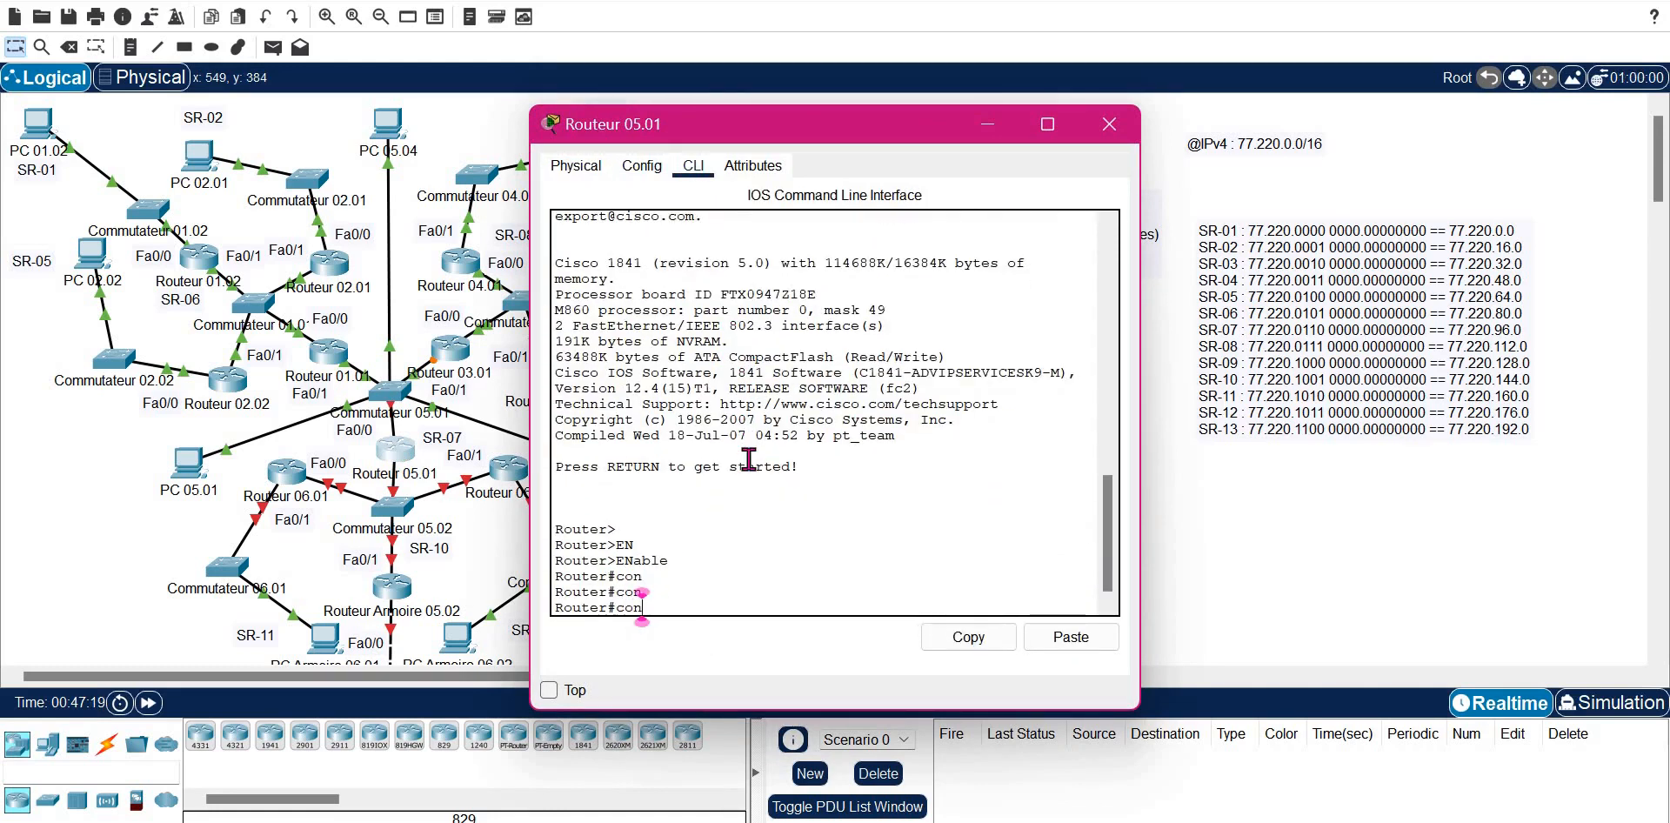
text(f)
key(Tab)
text(t)
key(Tab)
key(Return)
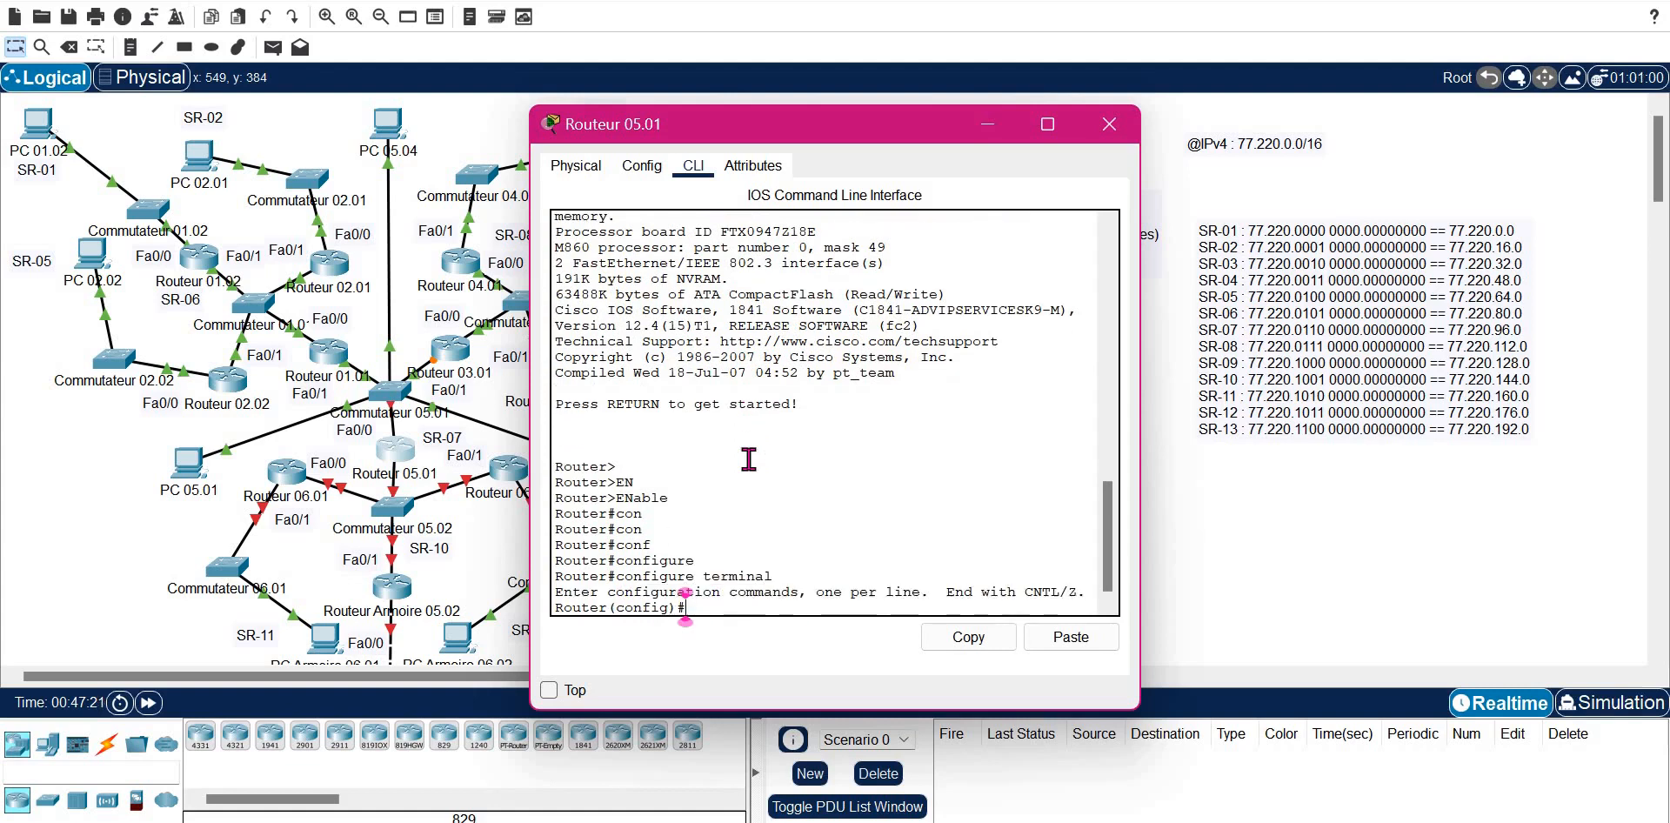
- Enter the configuration of interface FastEthernet 0/0 on Routeur 05.01
text(IN)
key(Tab)
text(F)
key(Tab)
text(0/0)
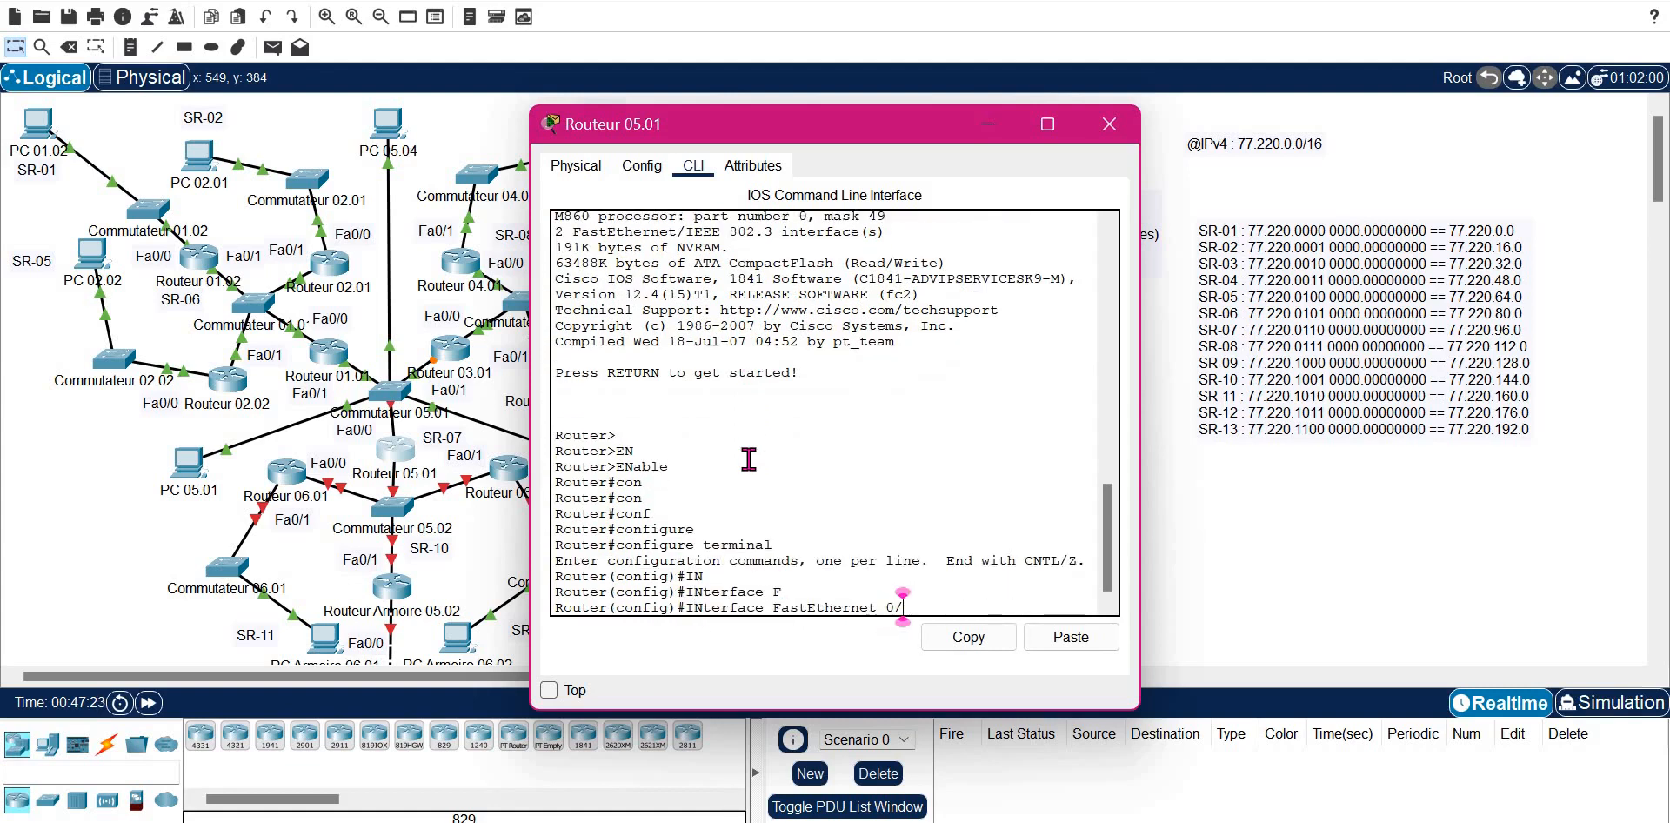
key(Return)
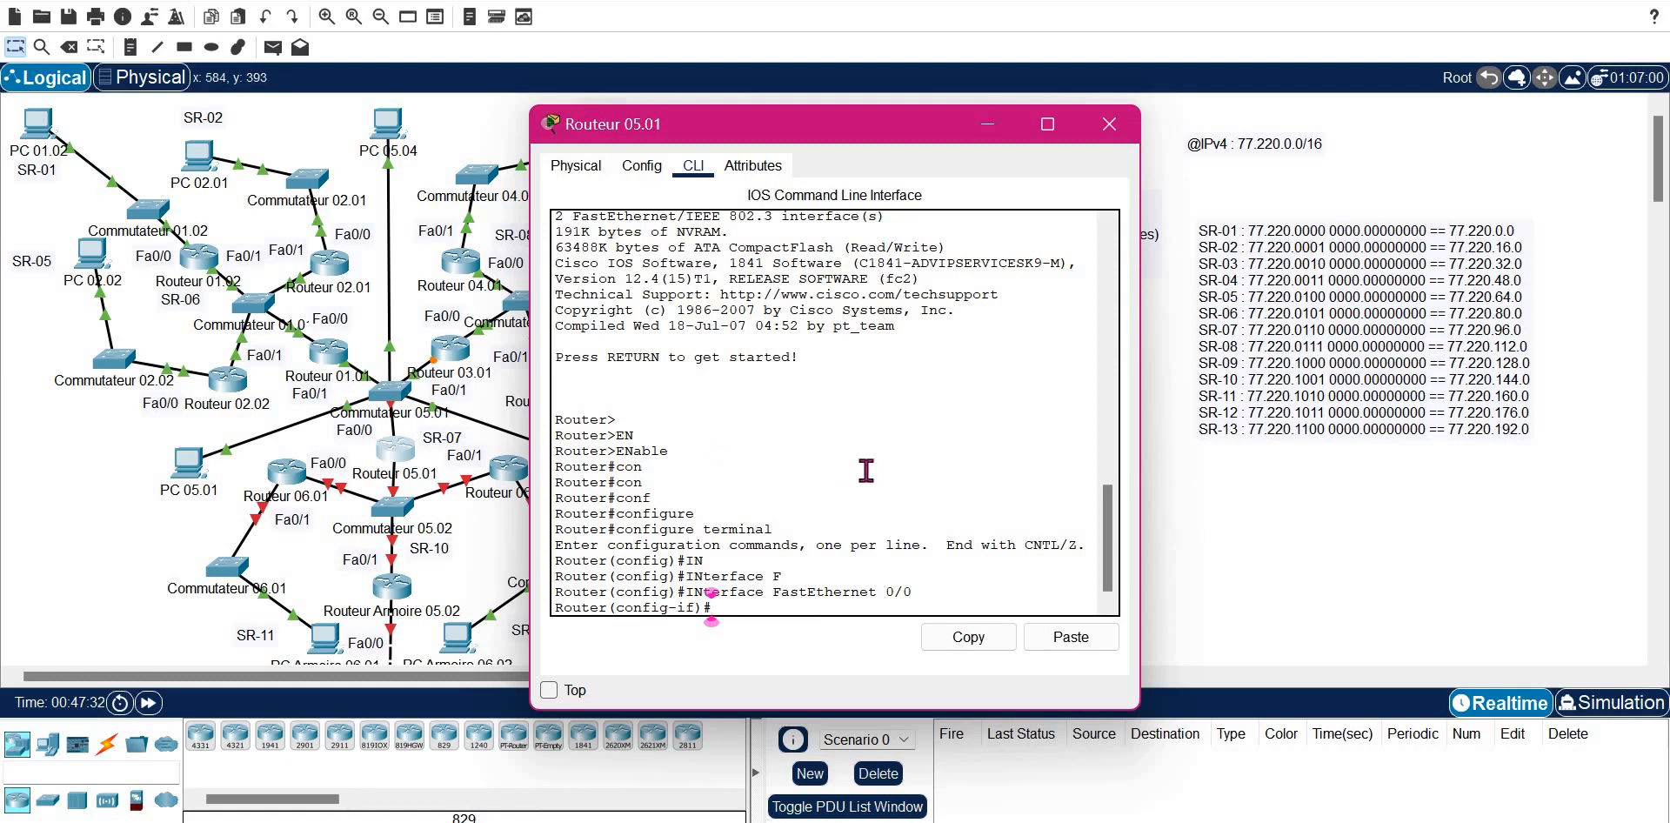
text(IPAD)
key(Return)
text(IP)
key(BackSpace)
key(BackSpace)
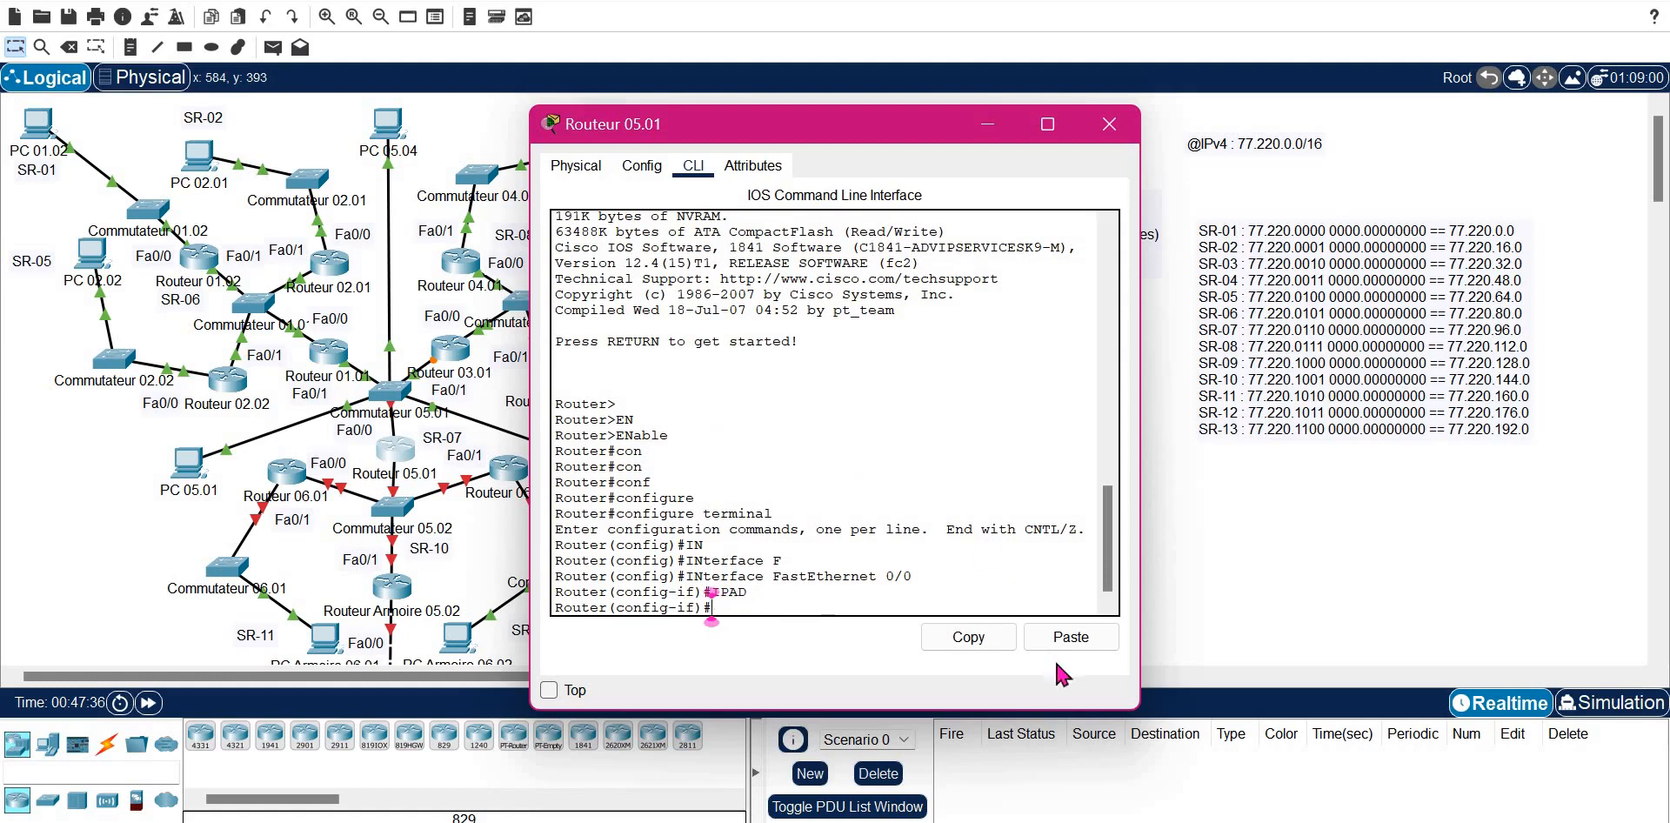
- Assign IP address 77.220.96.252 with mask 255.255.240.0 to Routeur 05.01's FastEthernet 0/0, reusing the copied partial command
click(1070, 639)
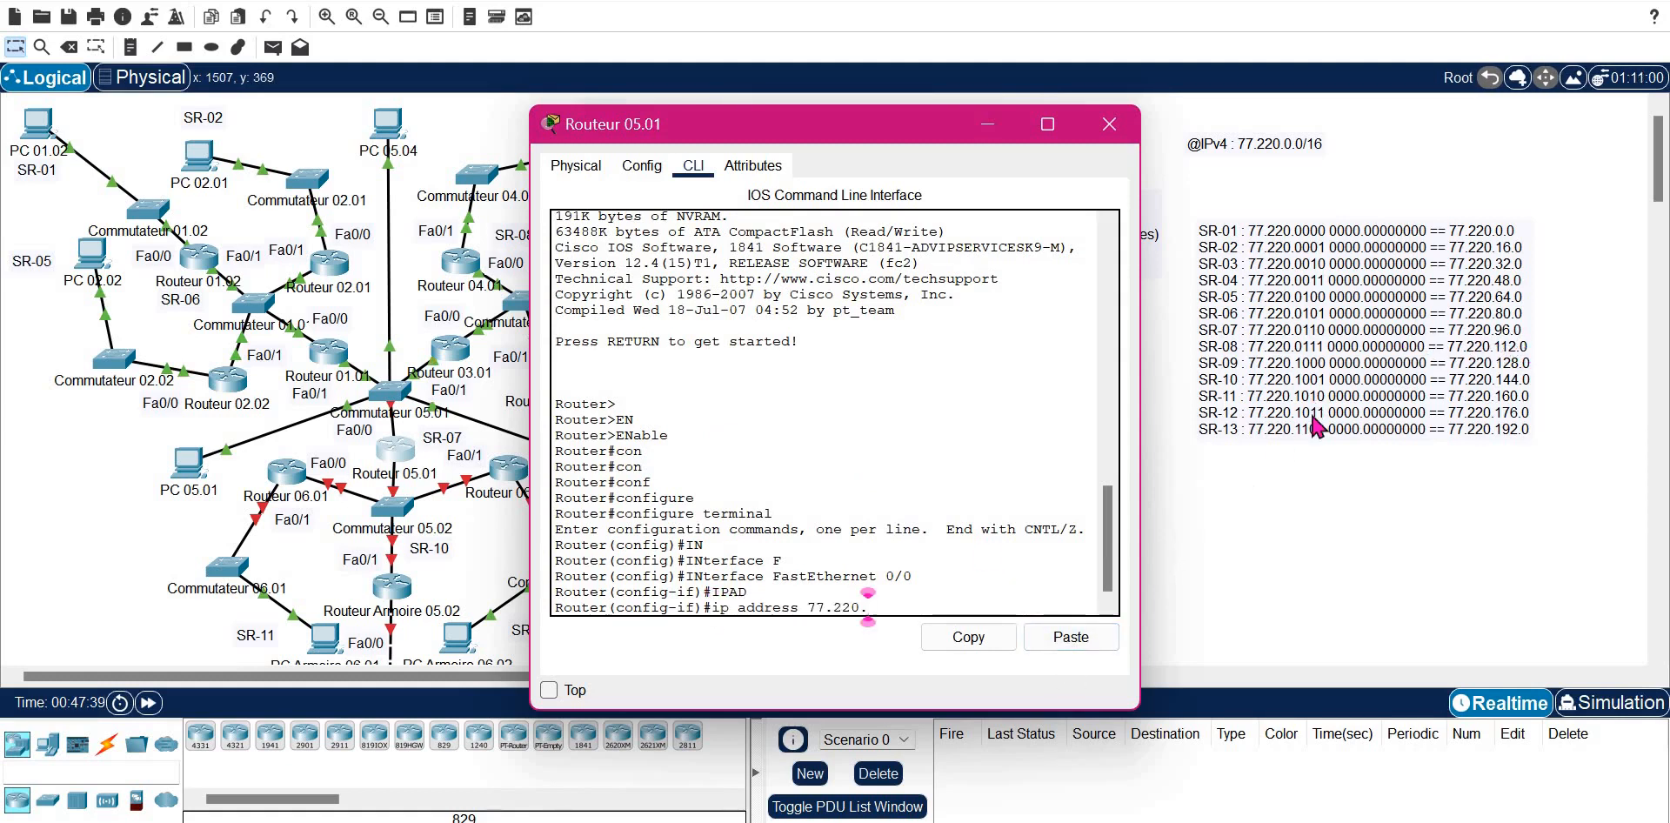
text(96.252)
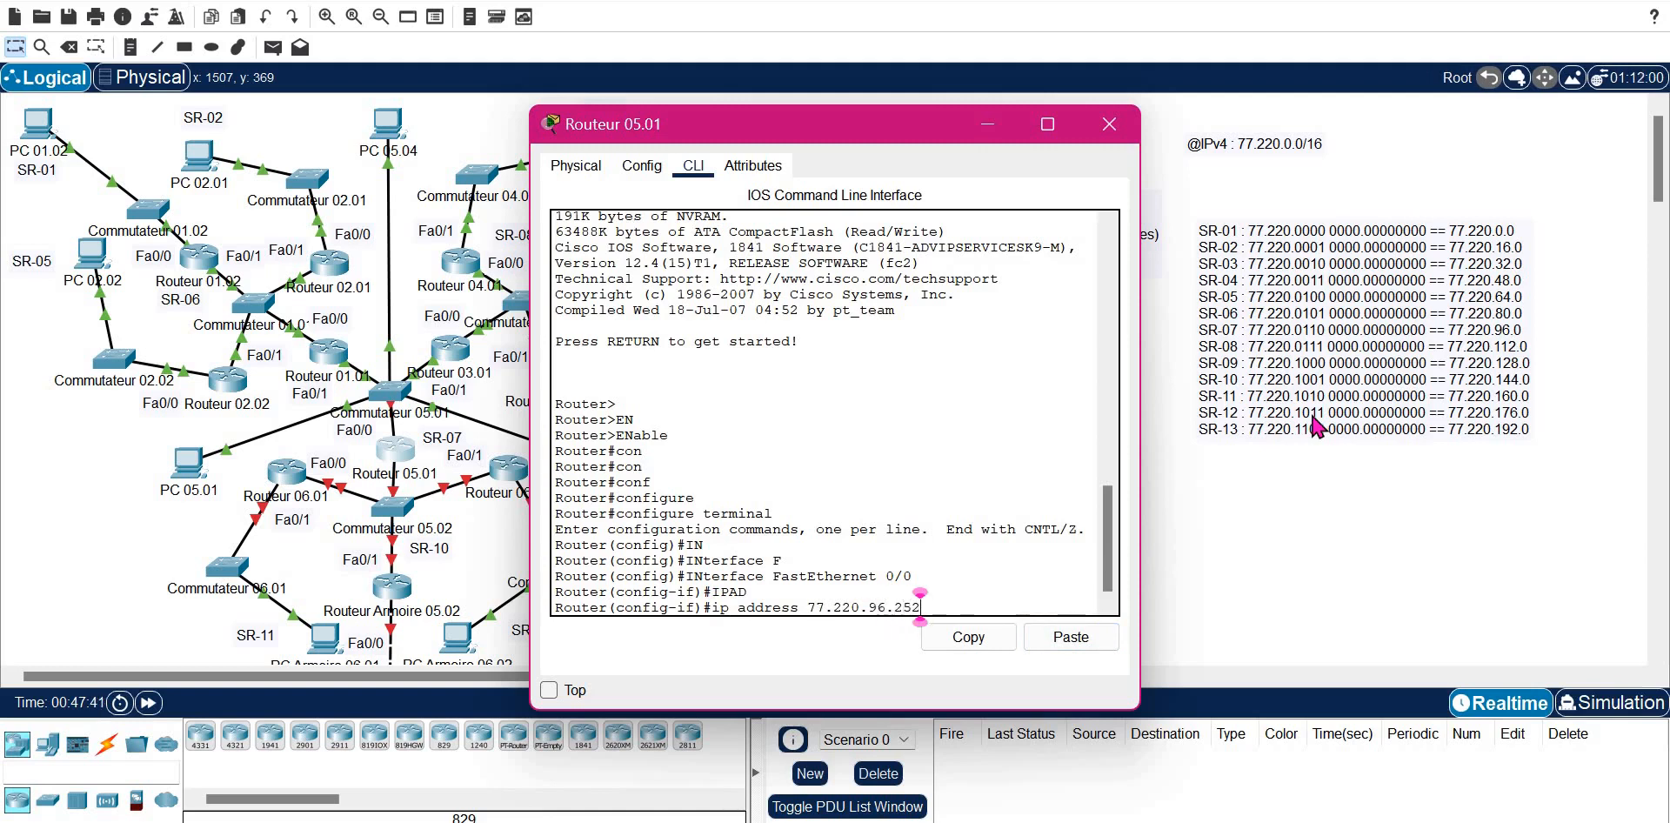
text( 255.255.2)
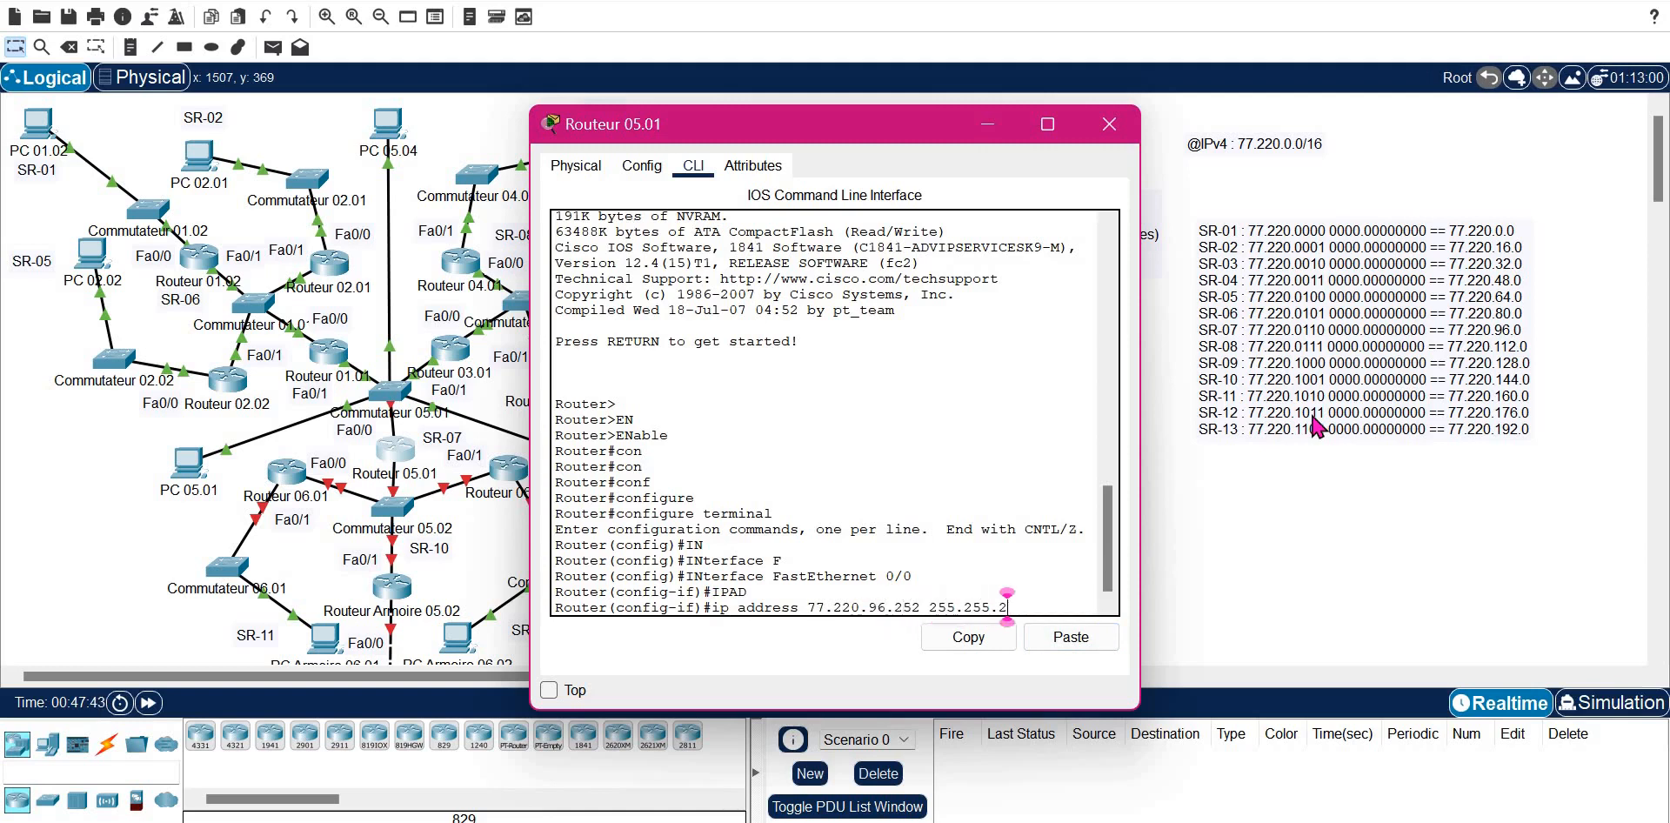
text(40.0)
key(Return)
- Enable Routeur 05.01's FastEthernet 0/0 with no shutdown and exit the interface configuration
text(NO SH)
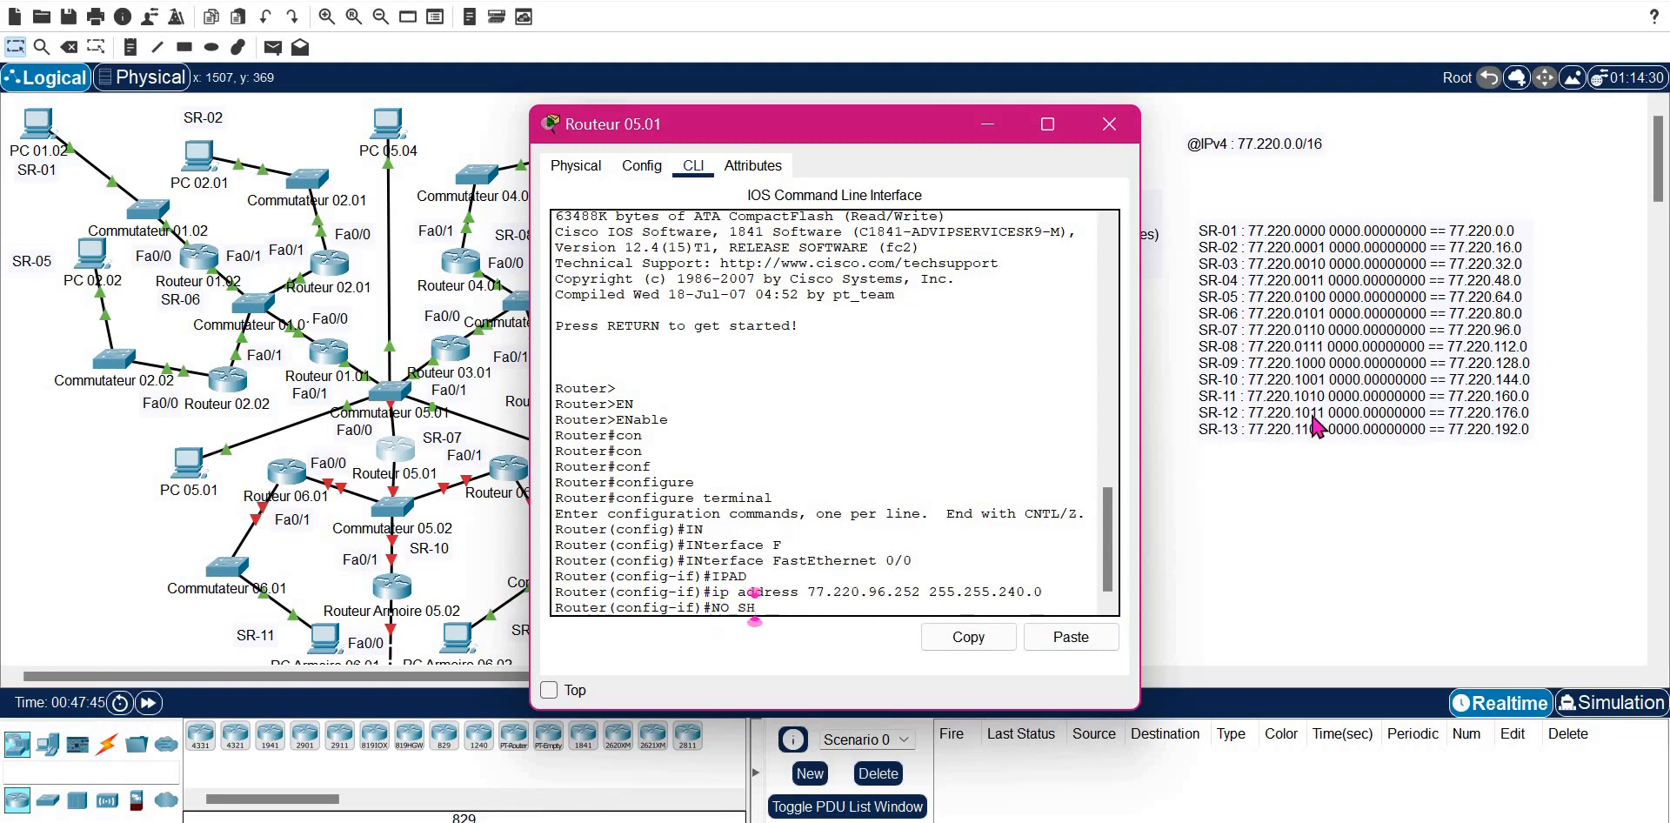
key(Tab)
key(Return)
text(EXIT)
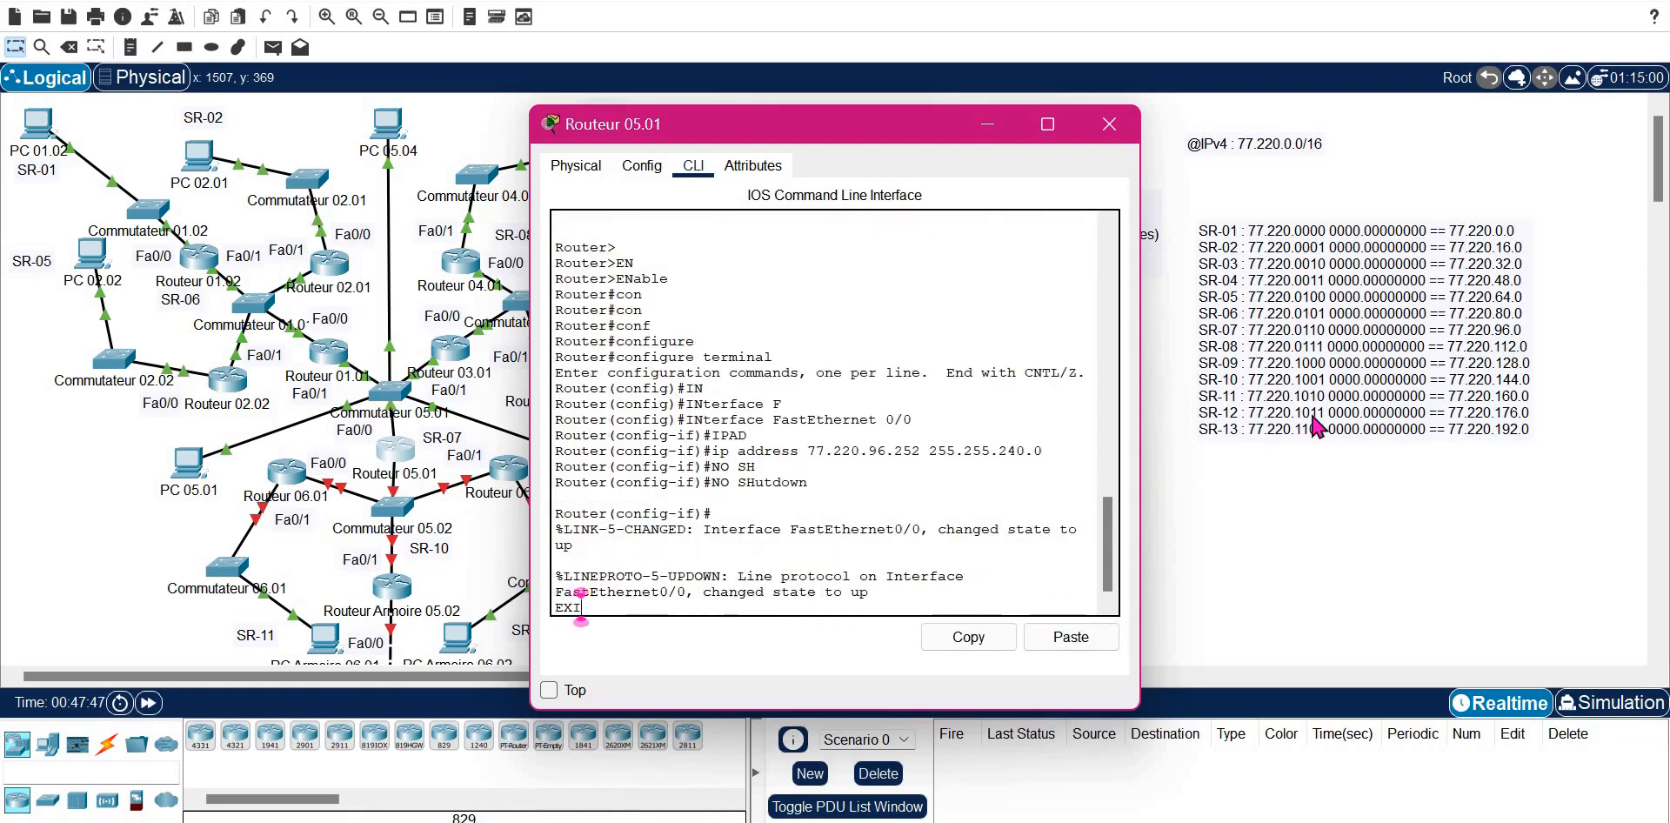
key(Return)
- Enter the configuration of interface FastEthernet 0/1 on Routeur 05.01
text(IN)
key(Tab)
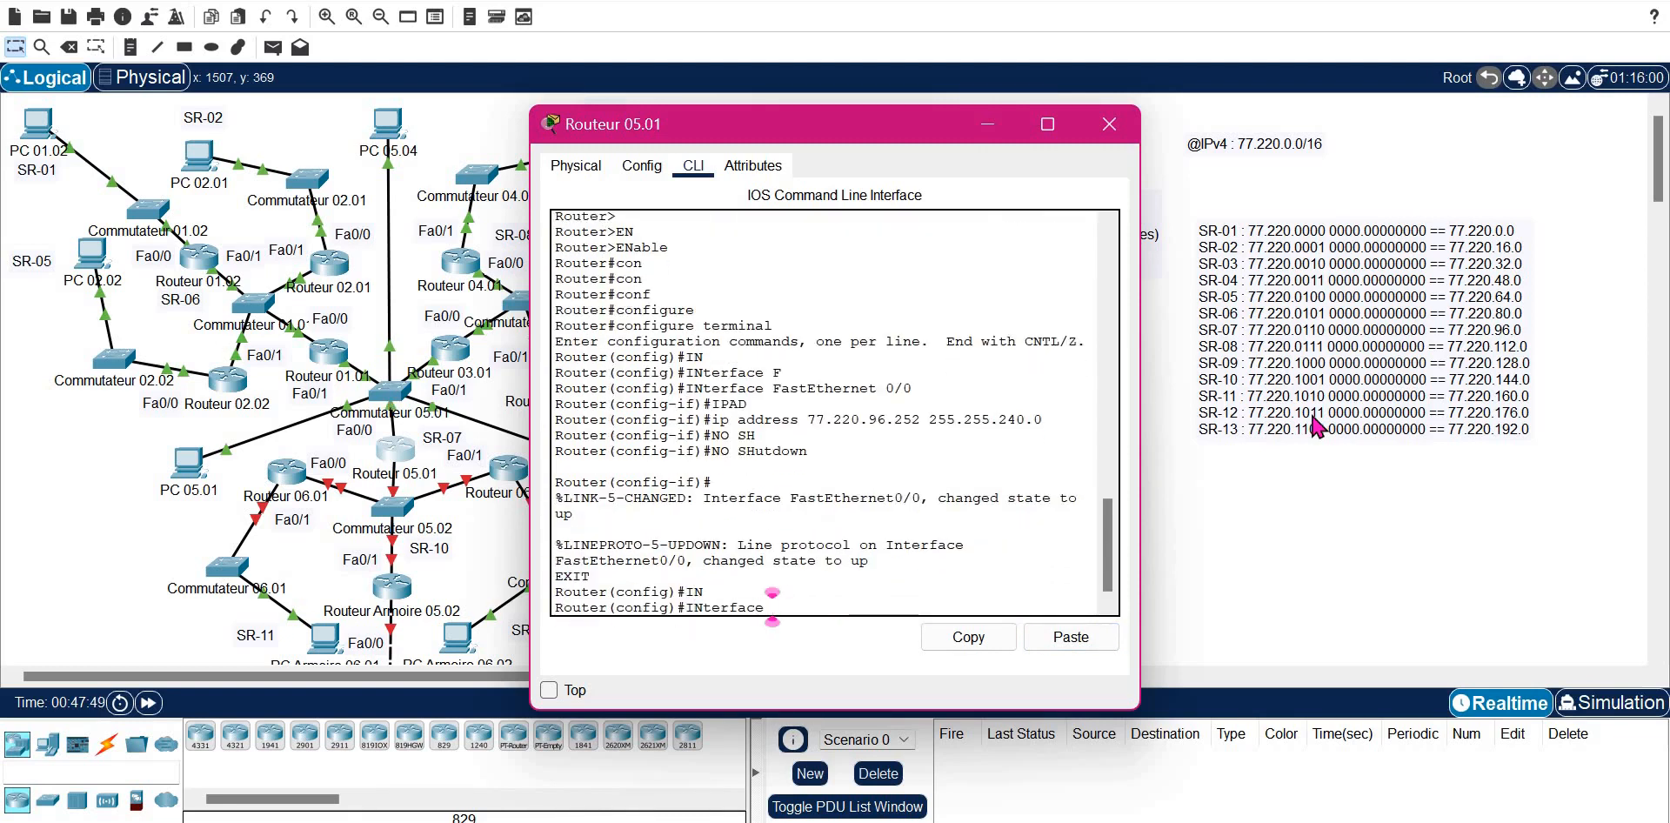
text(F)
key(Tab)
text(0/1)
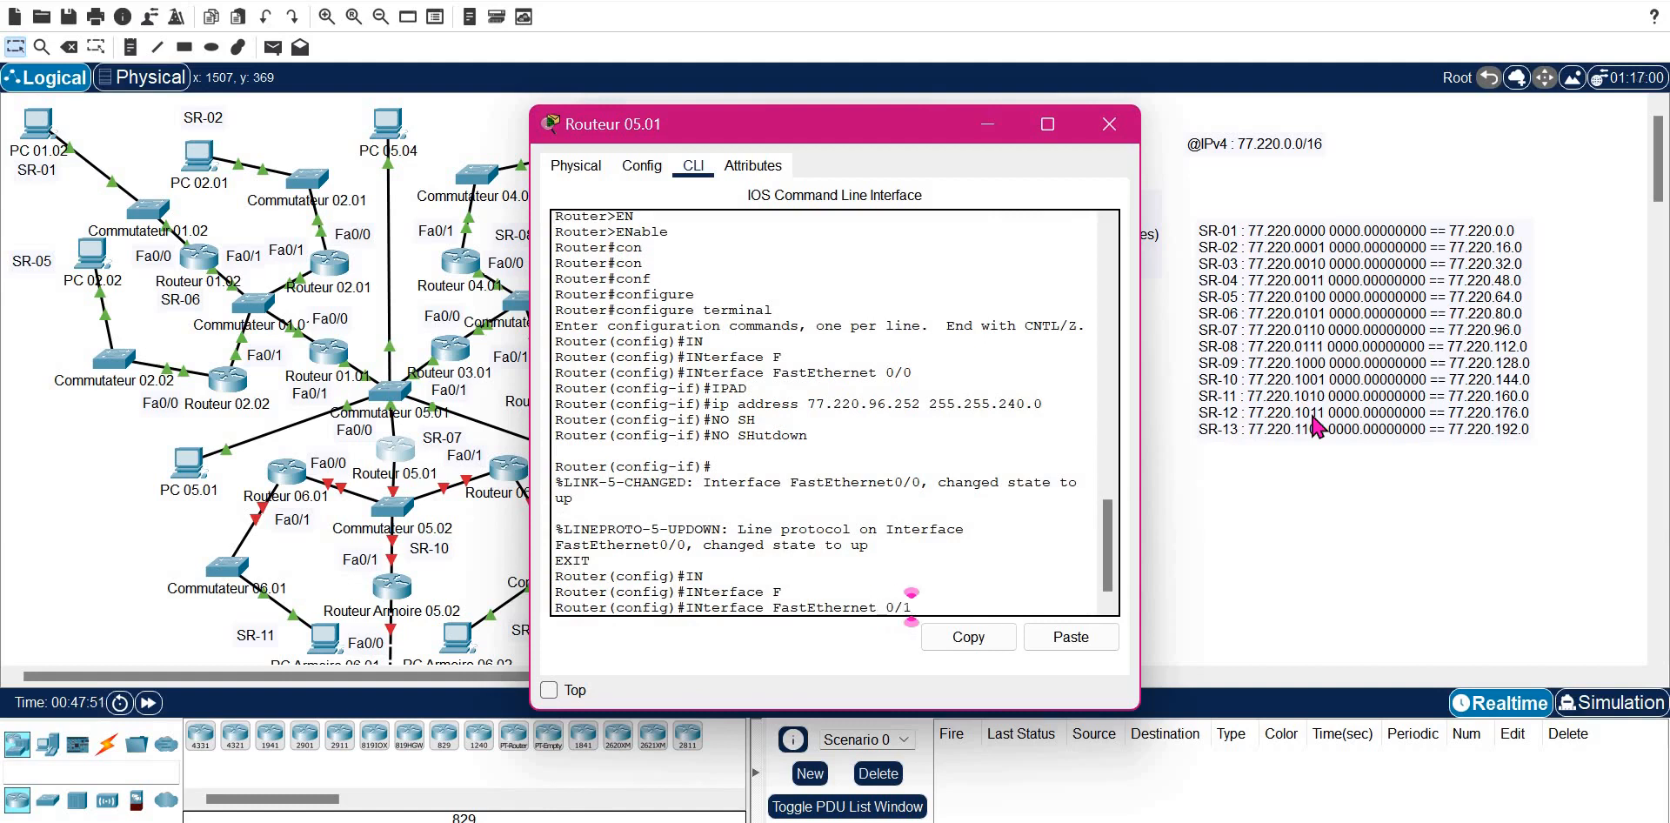
key(Return)
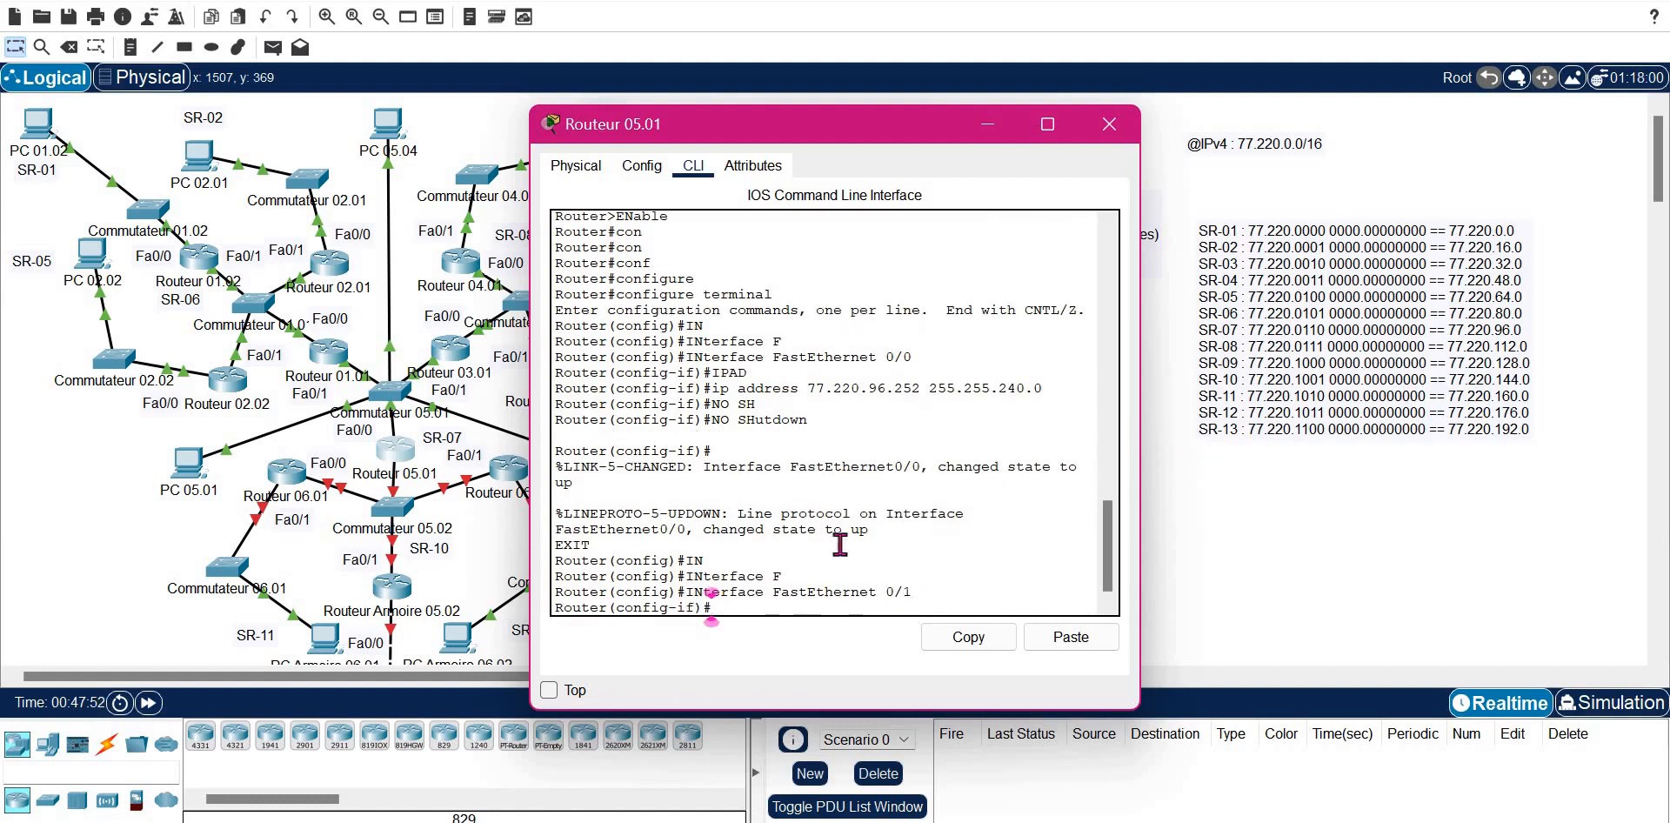
- Move the Routeur 05.01 window aside to uncover the network topology around the router
double_click(937, 132)
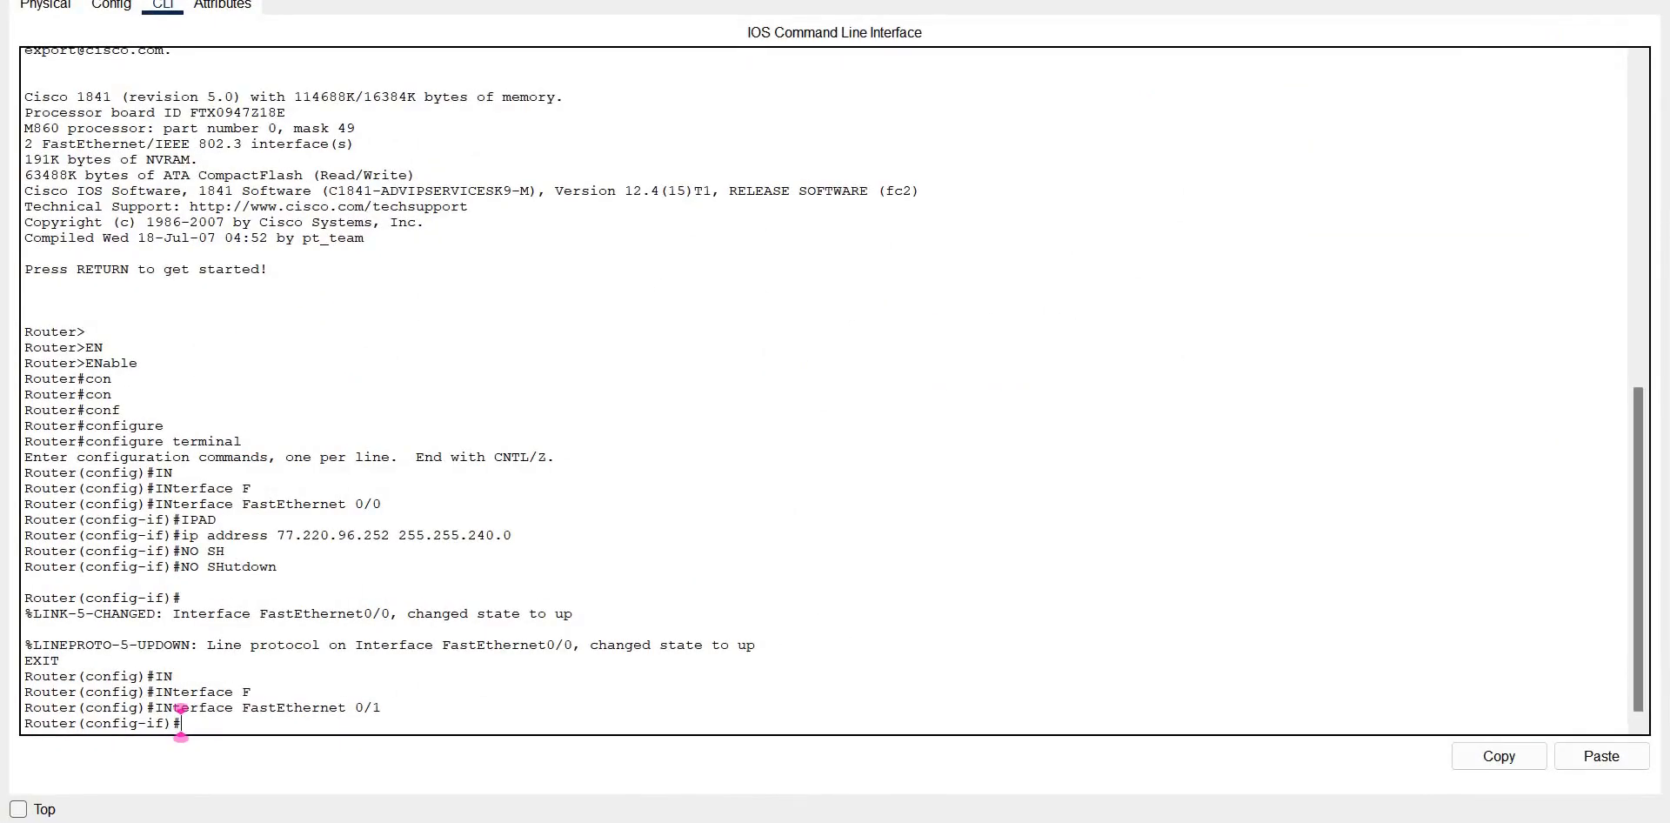
double_click(875, 0)
drag(923, 134, 1137, 135)
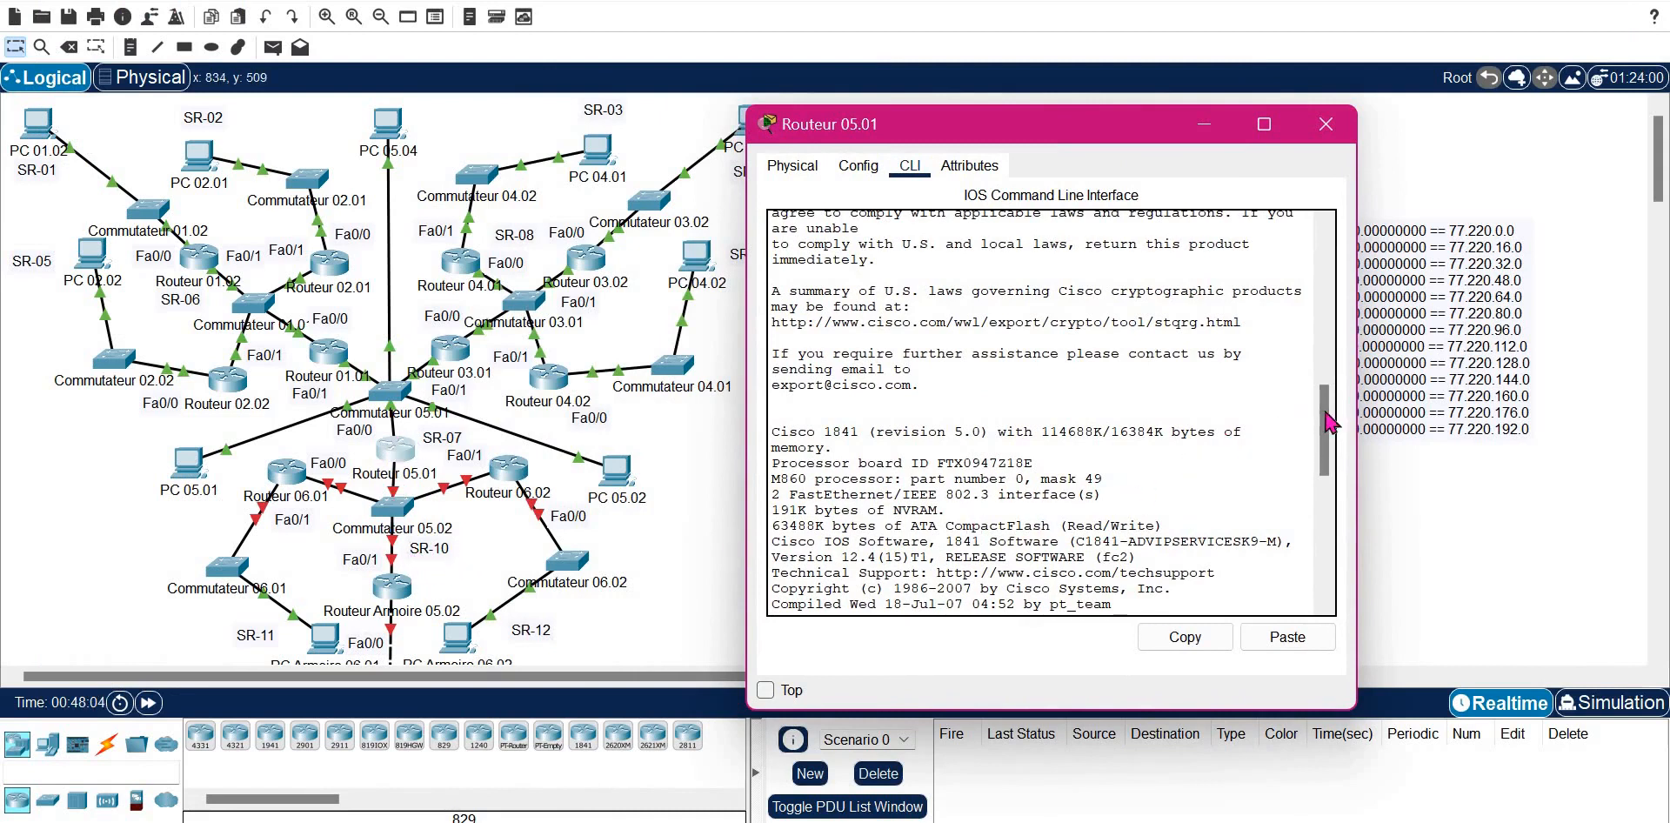
- Assign IP address 77.220.144.254 with mask 255.255.240.0 to FastEthernet 0/1 on Routeur 05.01
drag(1327, 422, 1323, 547)
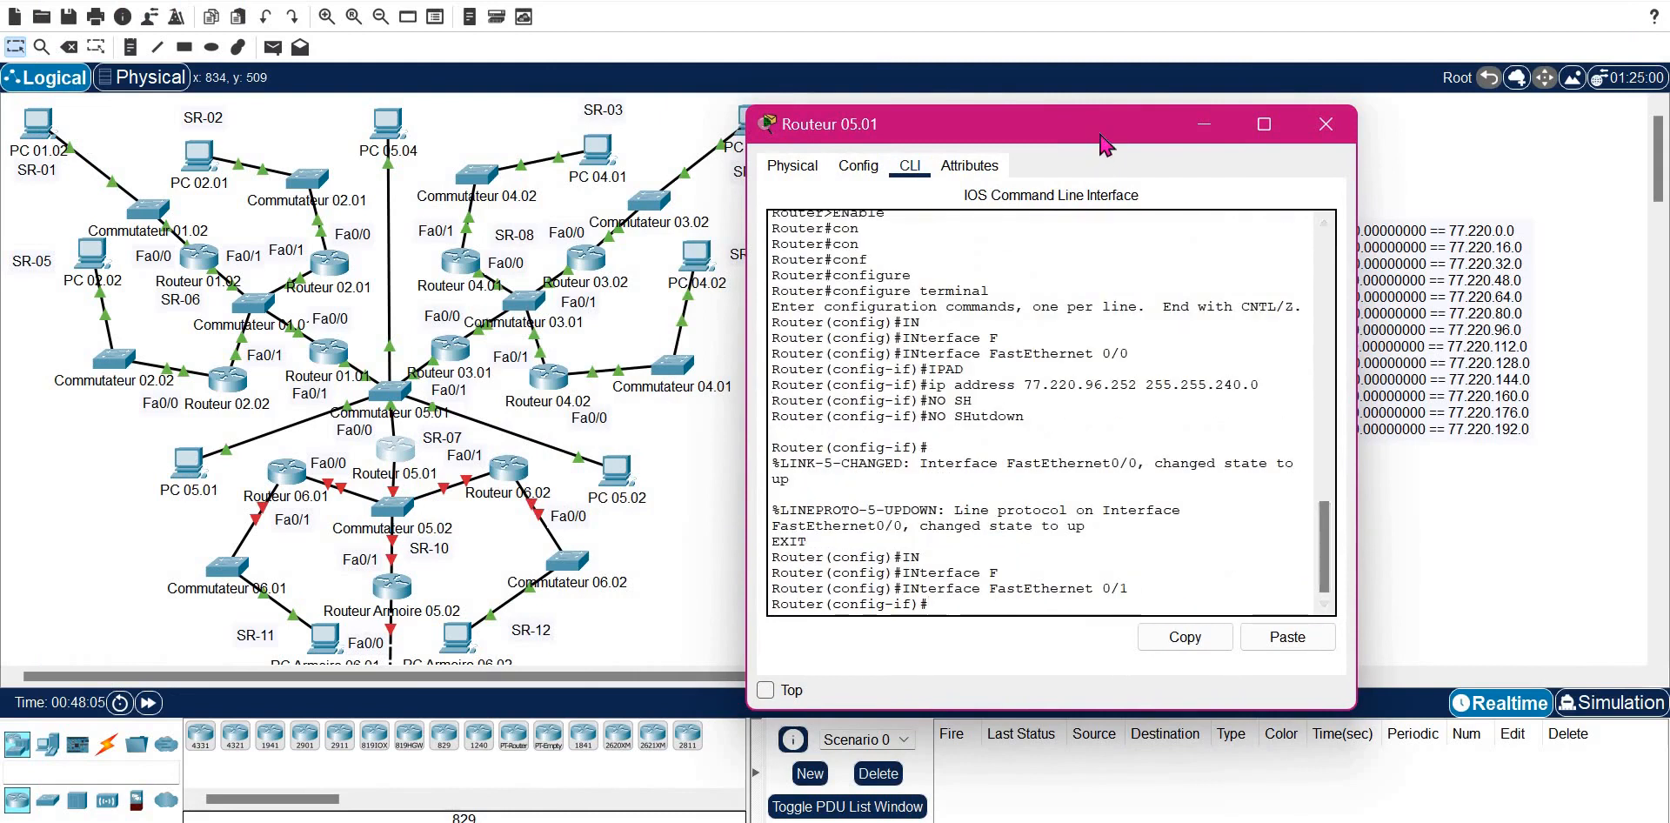
drag(864, 127, 621, 110)
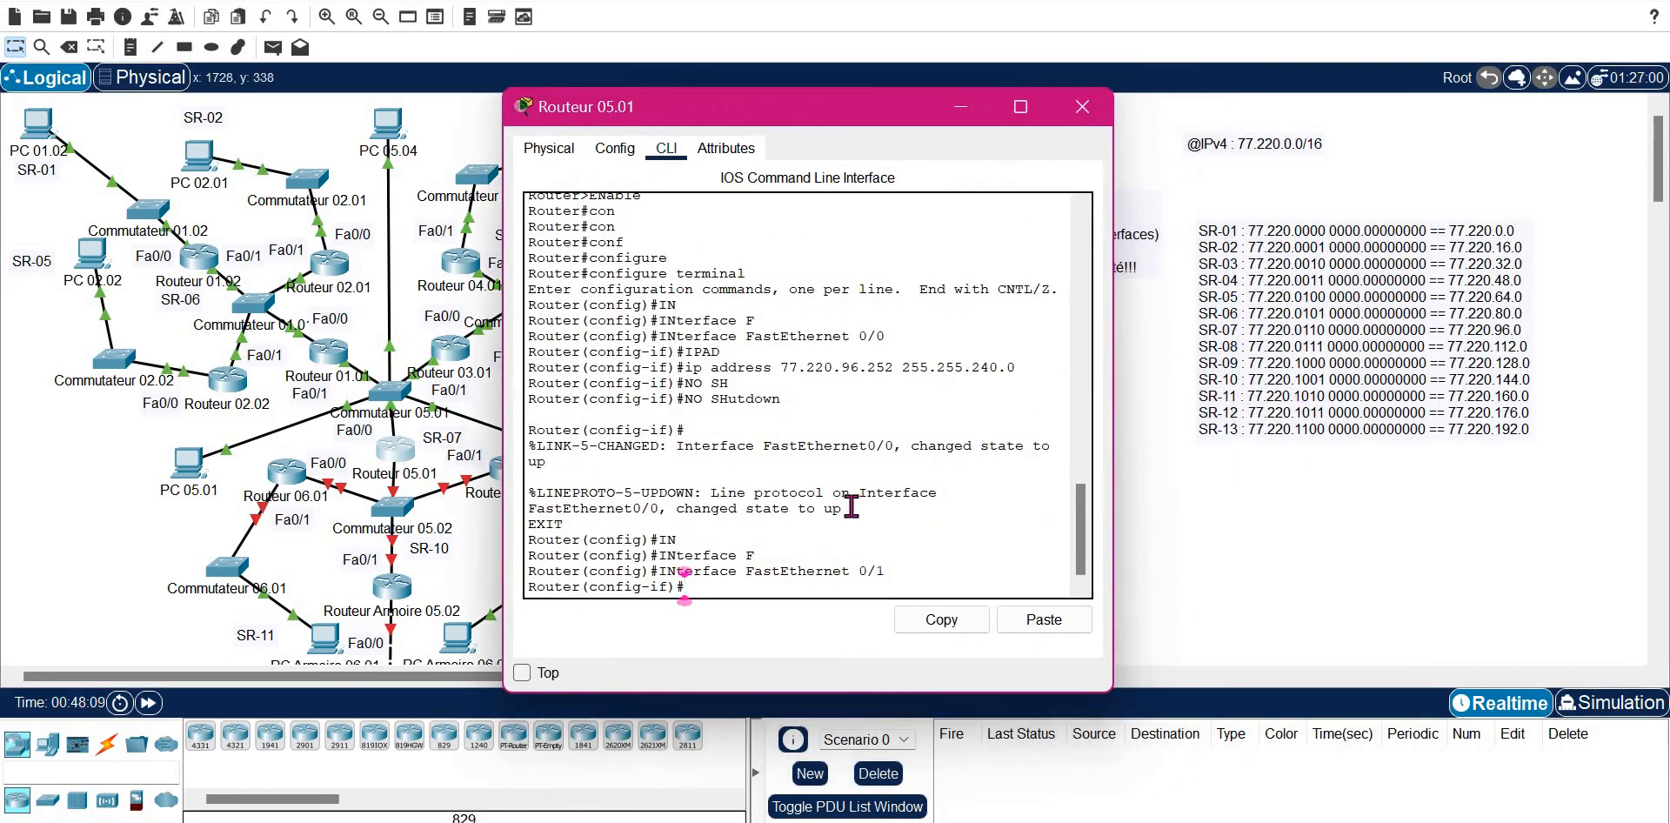
click(1072, 624)
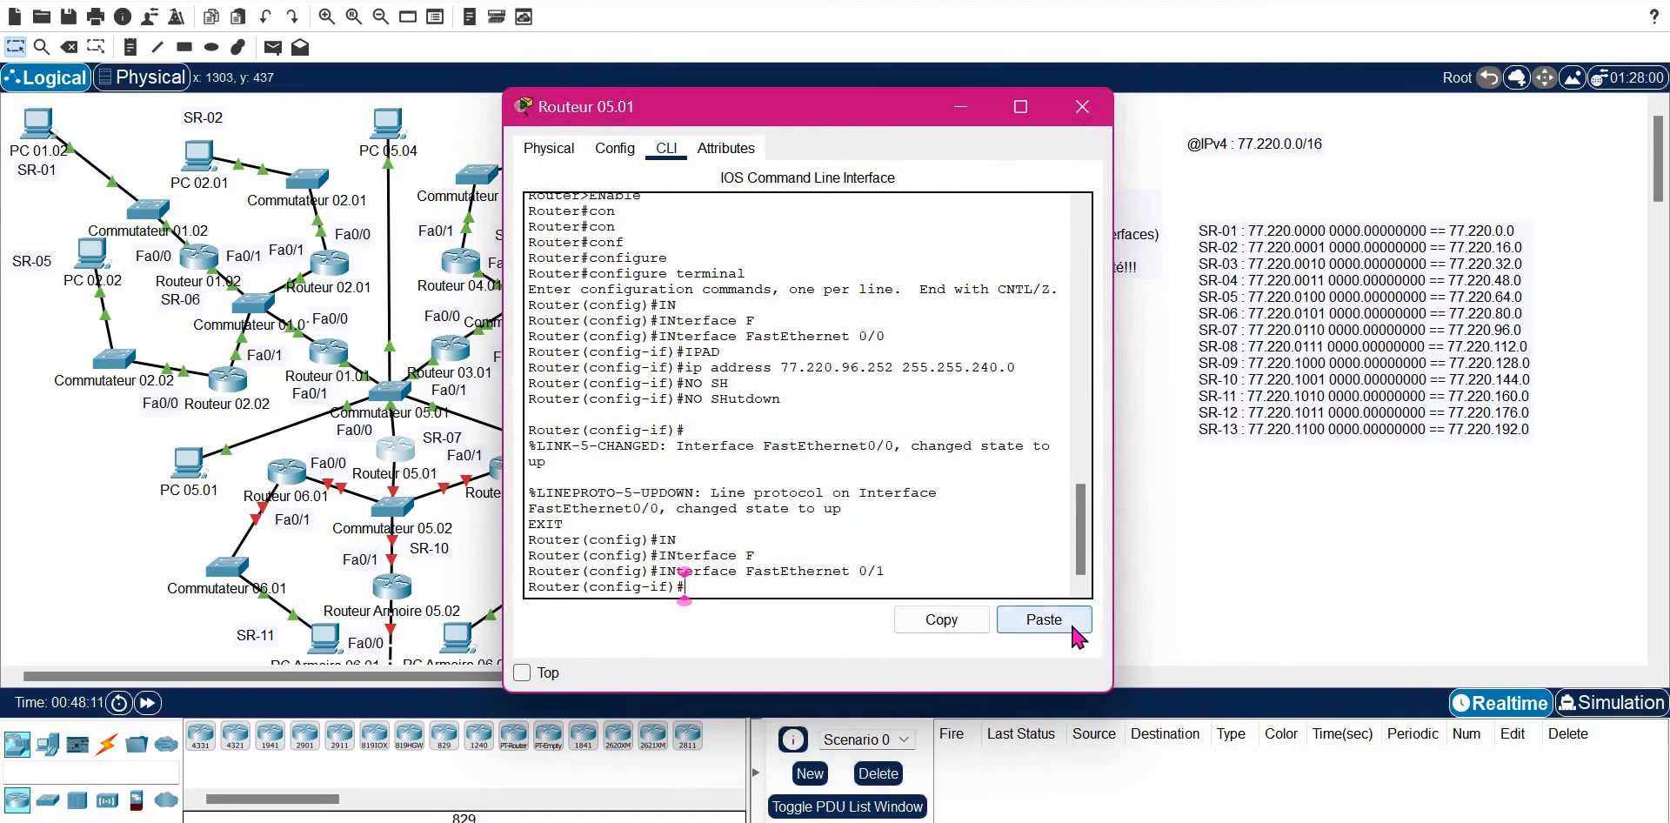
text(144)
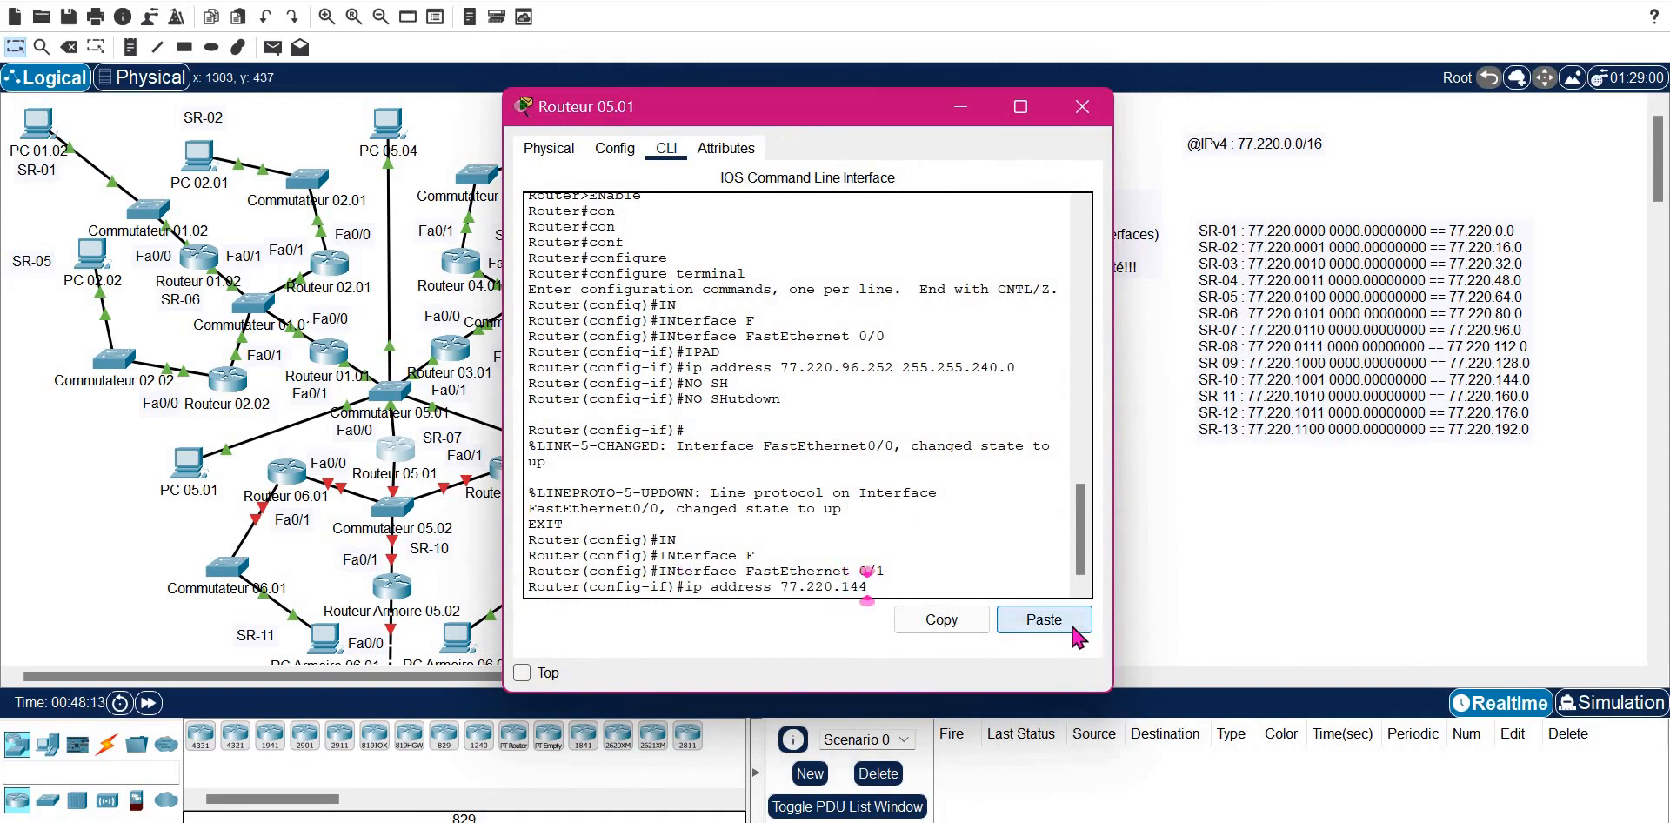
text(.254 255.255.240.0)
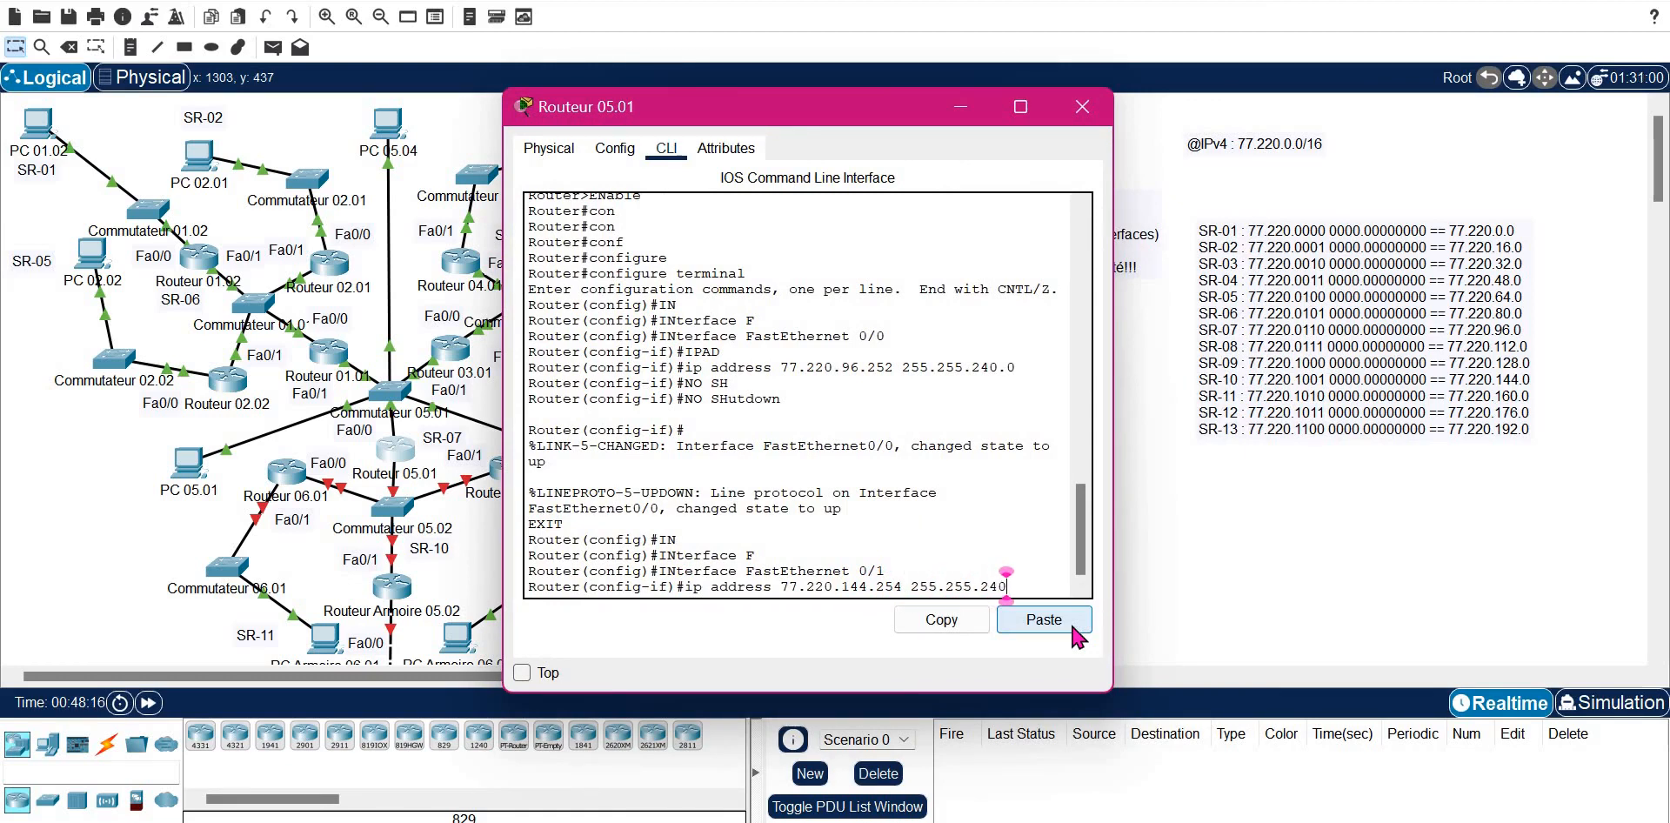
key(Return)
- Enable FastEthernet 0/1 on Routeur 05.01 with no shutdown, exit interface configuration and close the router's window
text(NO SH)
key(Tab)
key(Return)
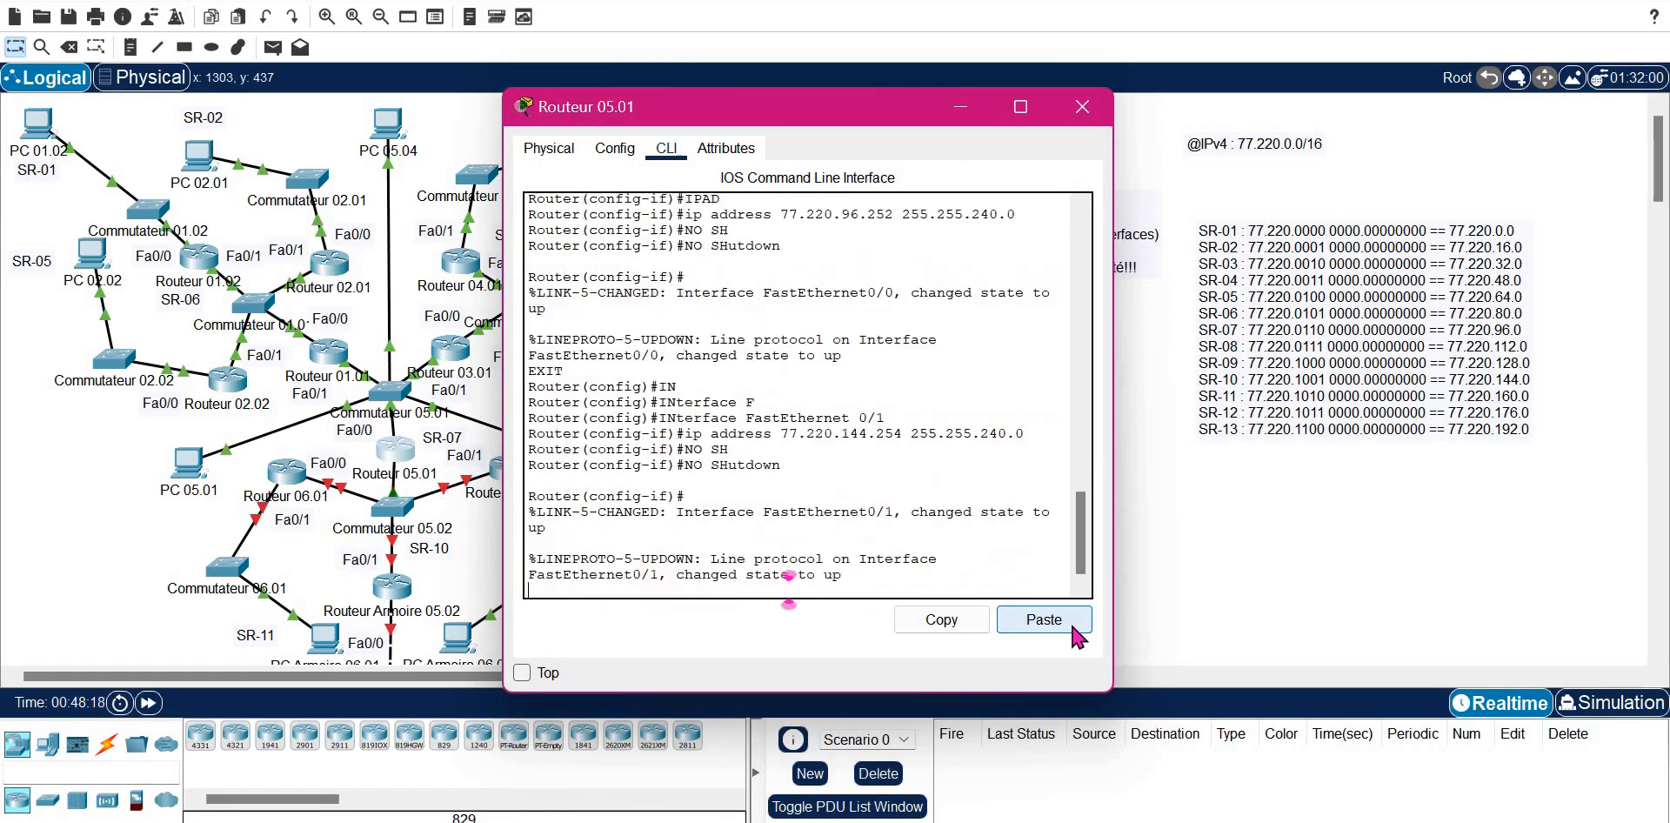
text(EXIT)
key(Return)
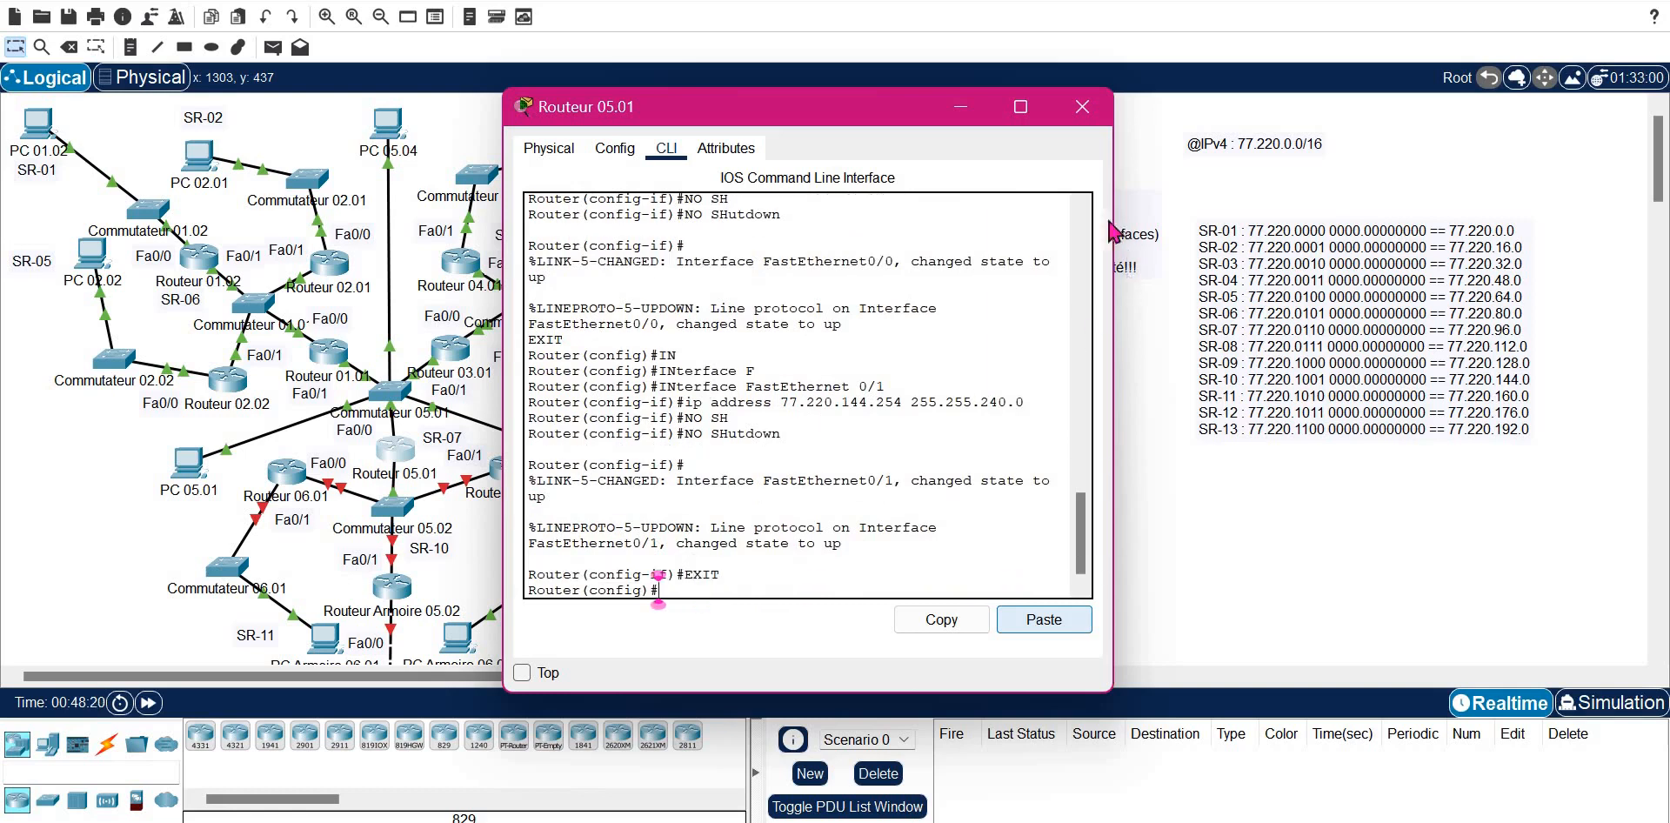
click(1081, 108)
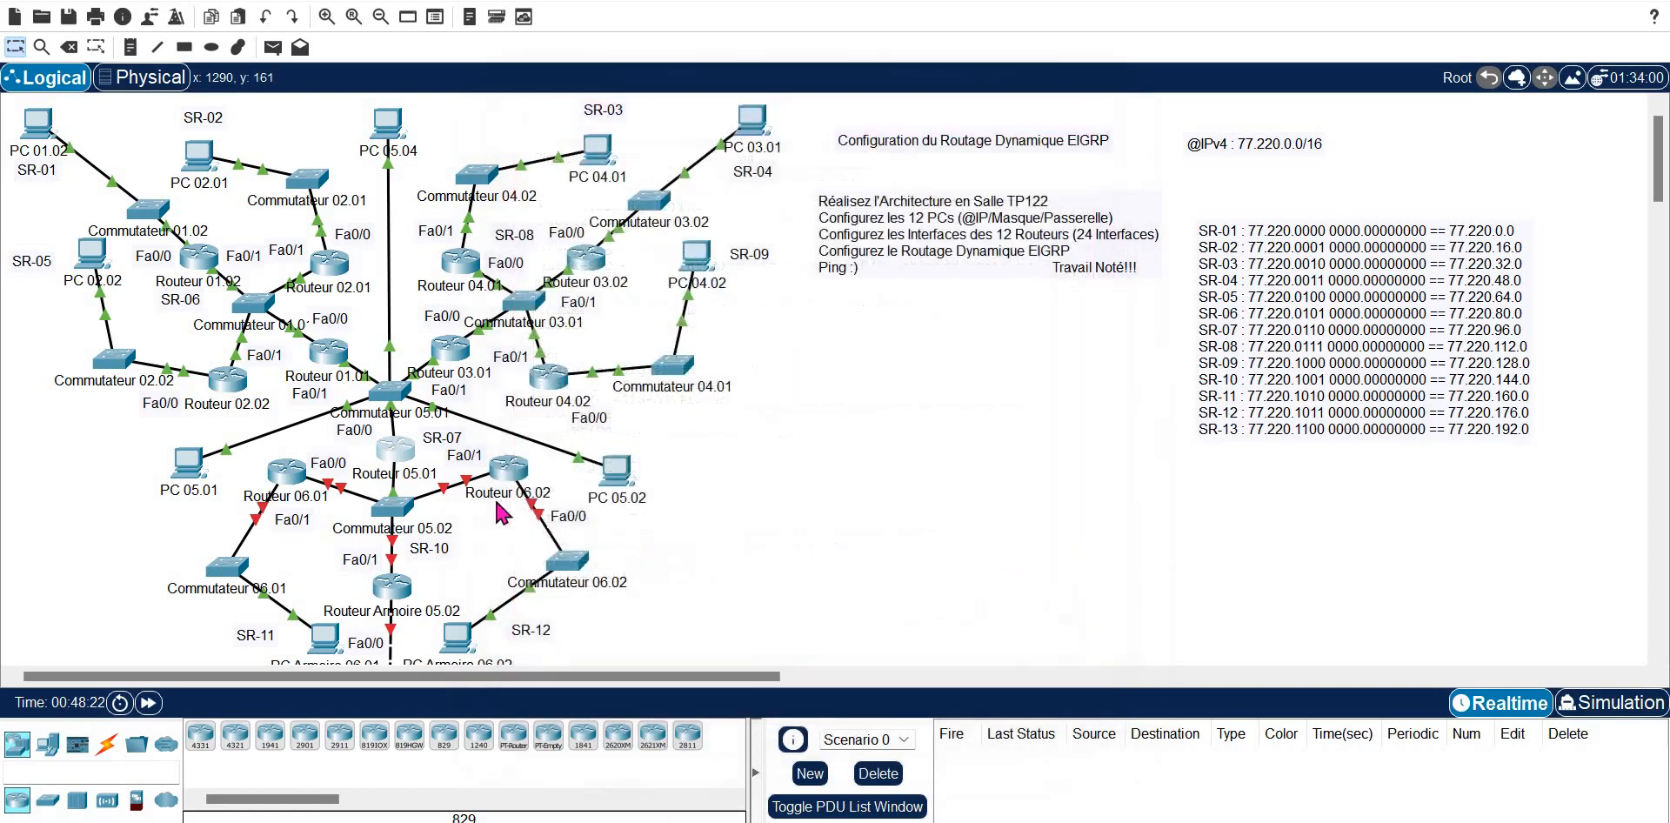
- Open the command line of Routeur 06.01 and enter global configuration mode
click(294, 492)
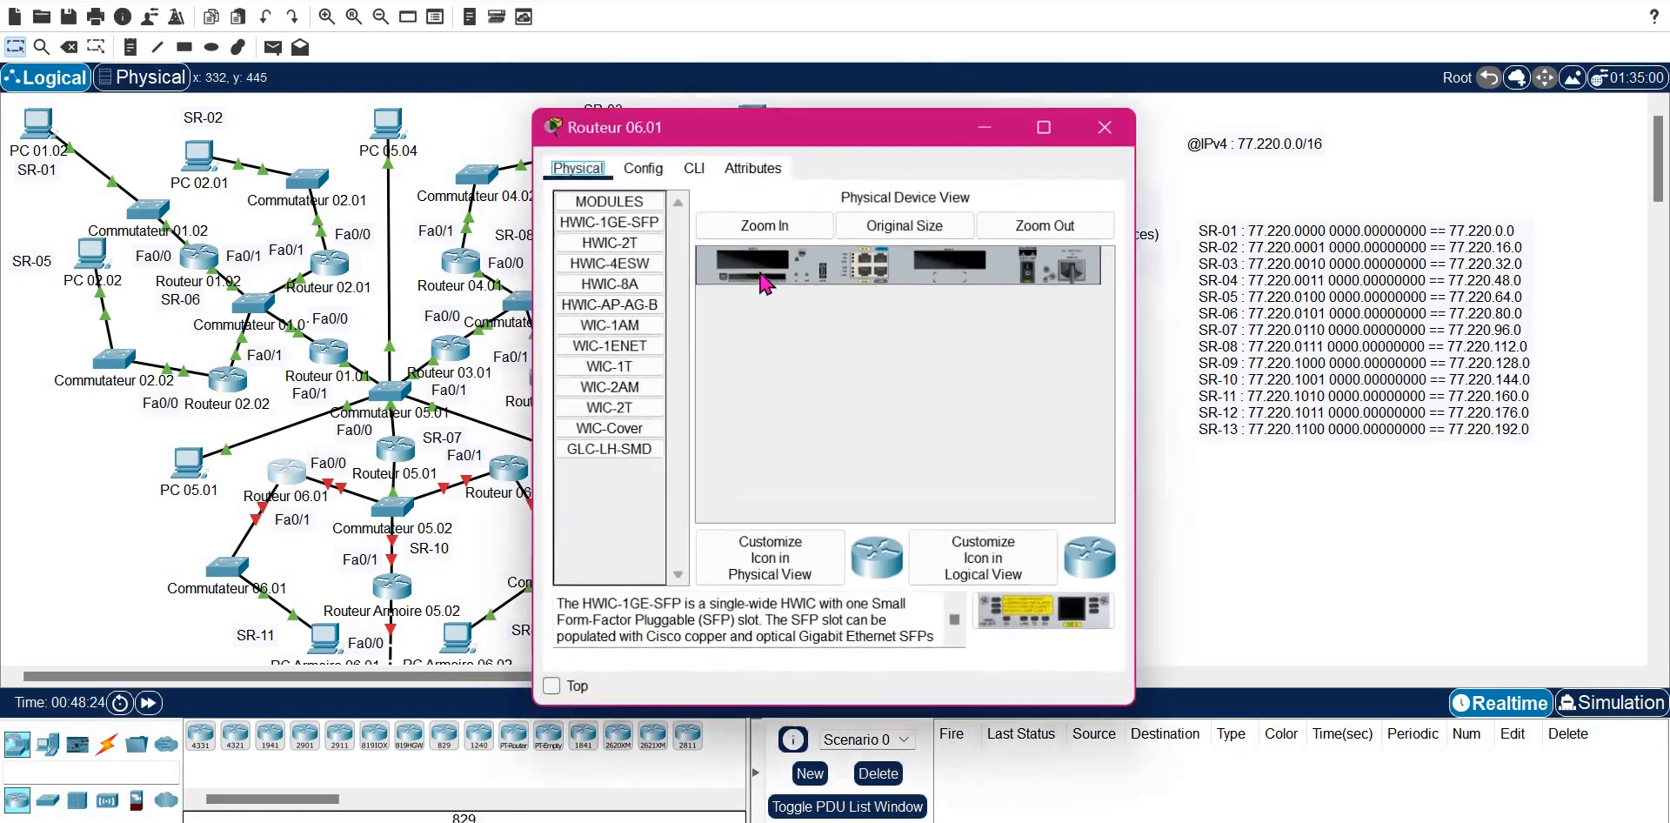
click(693, 165)
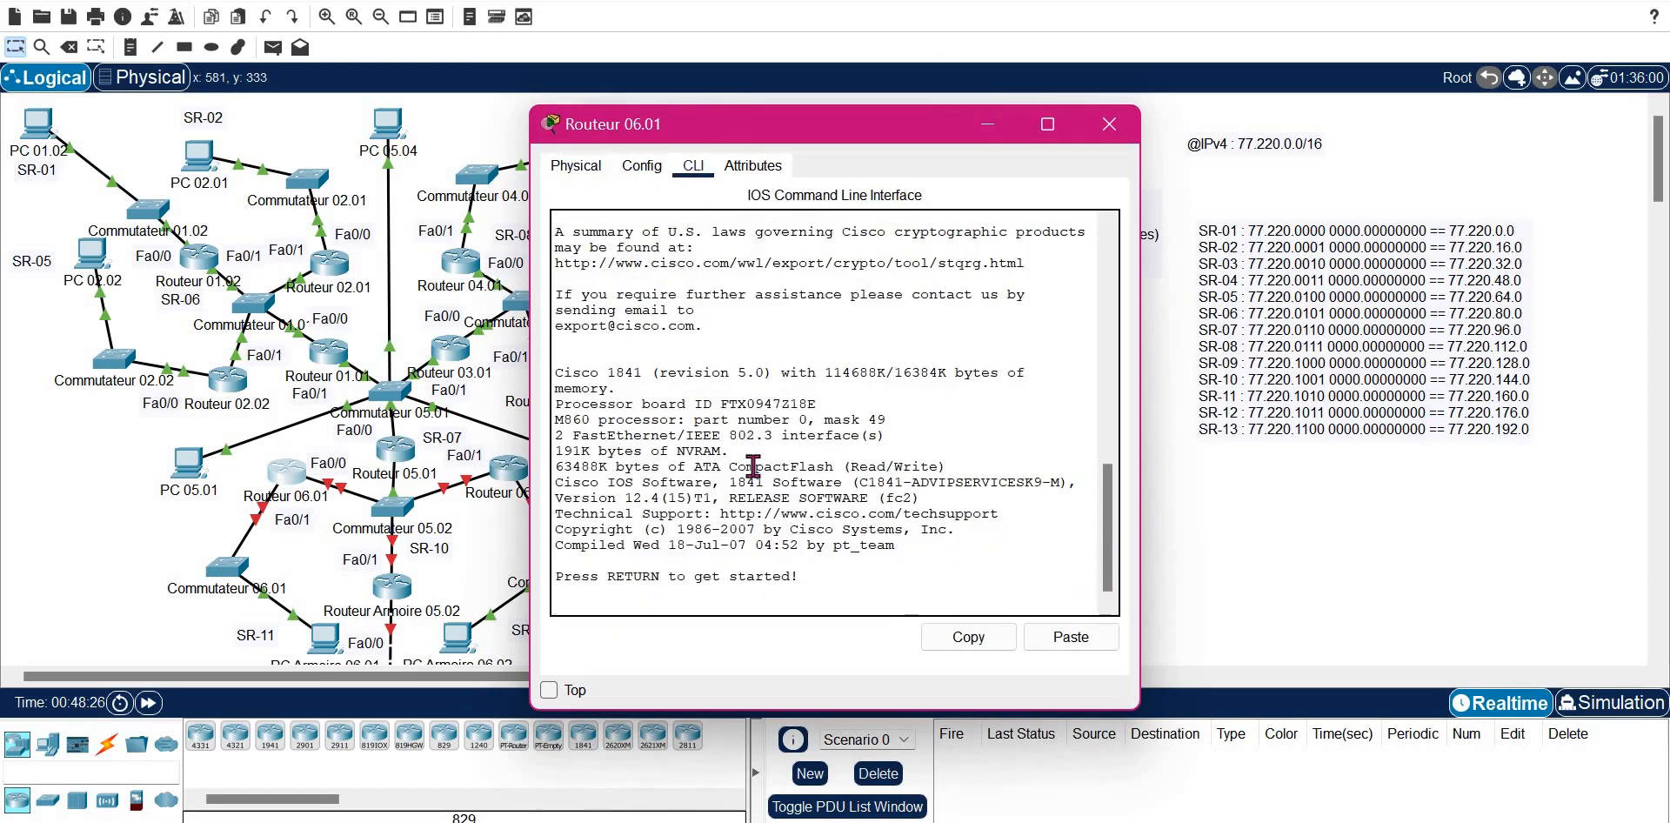
key(Return)
text(EN)
key(Tab)
key(Return)
text(CONF)
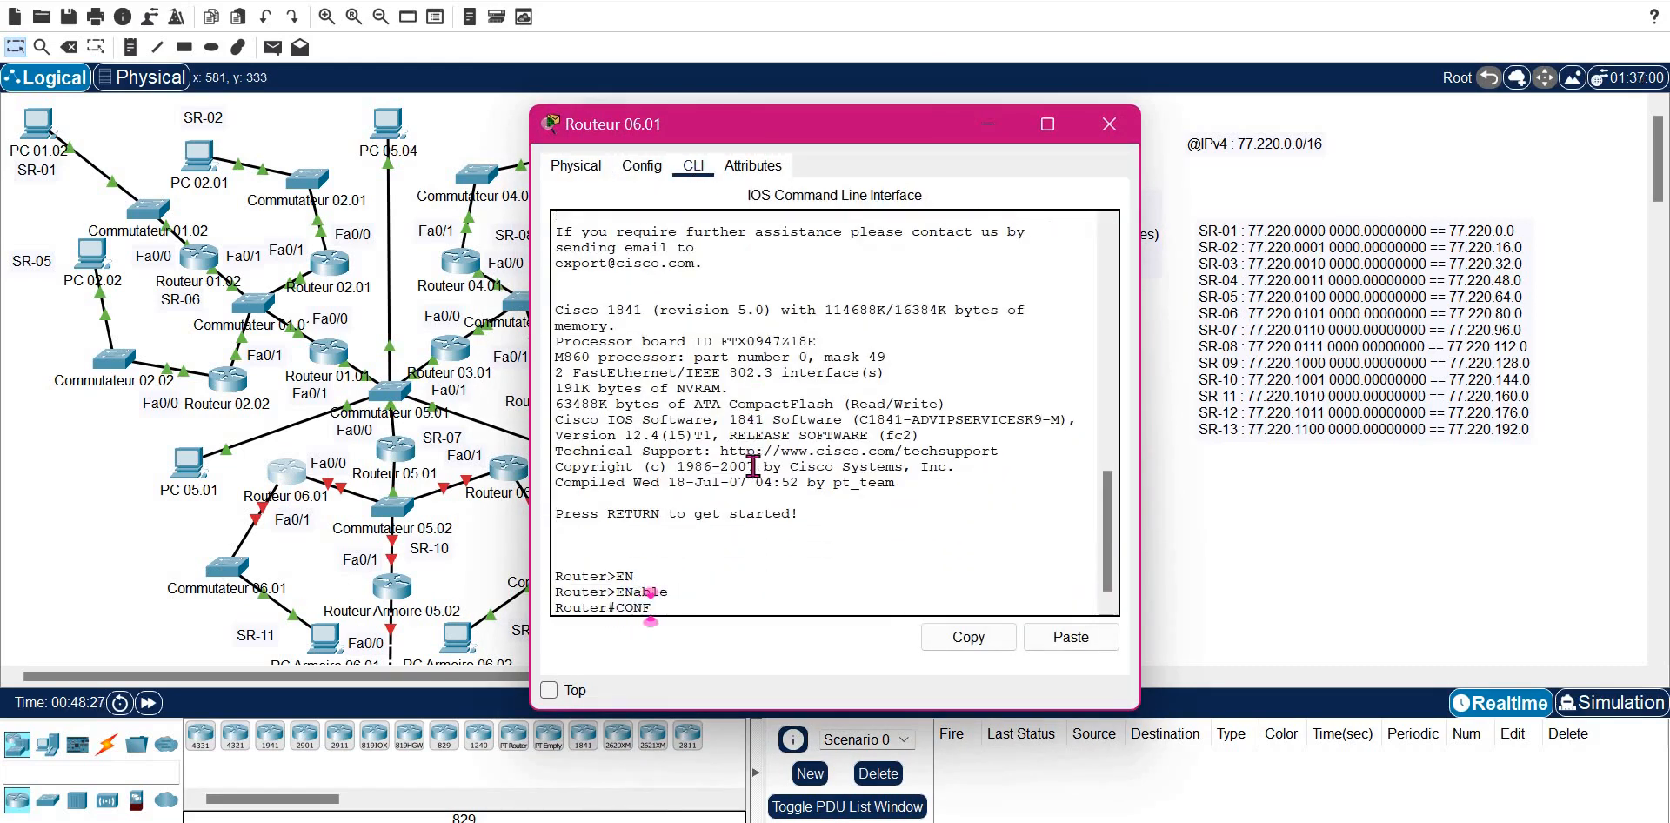
key(Tab)
text(T)
key(Tab)
key(Return)
- Assign IP address 77.220.144.253 with mask 255.255.240.0 to FastEthernet 0/0 on Routeur 06.01
text(IN)
key(Tab)
text(F)
key(Tab)
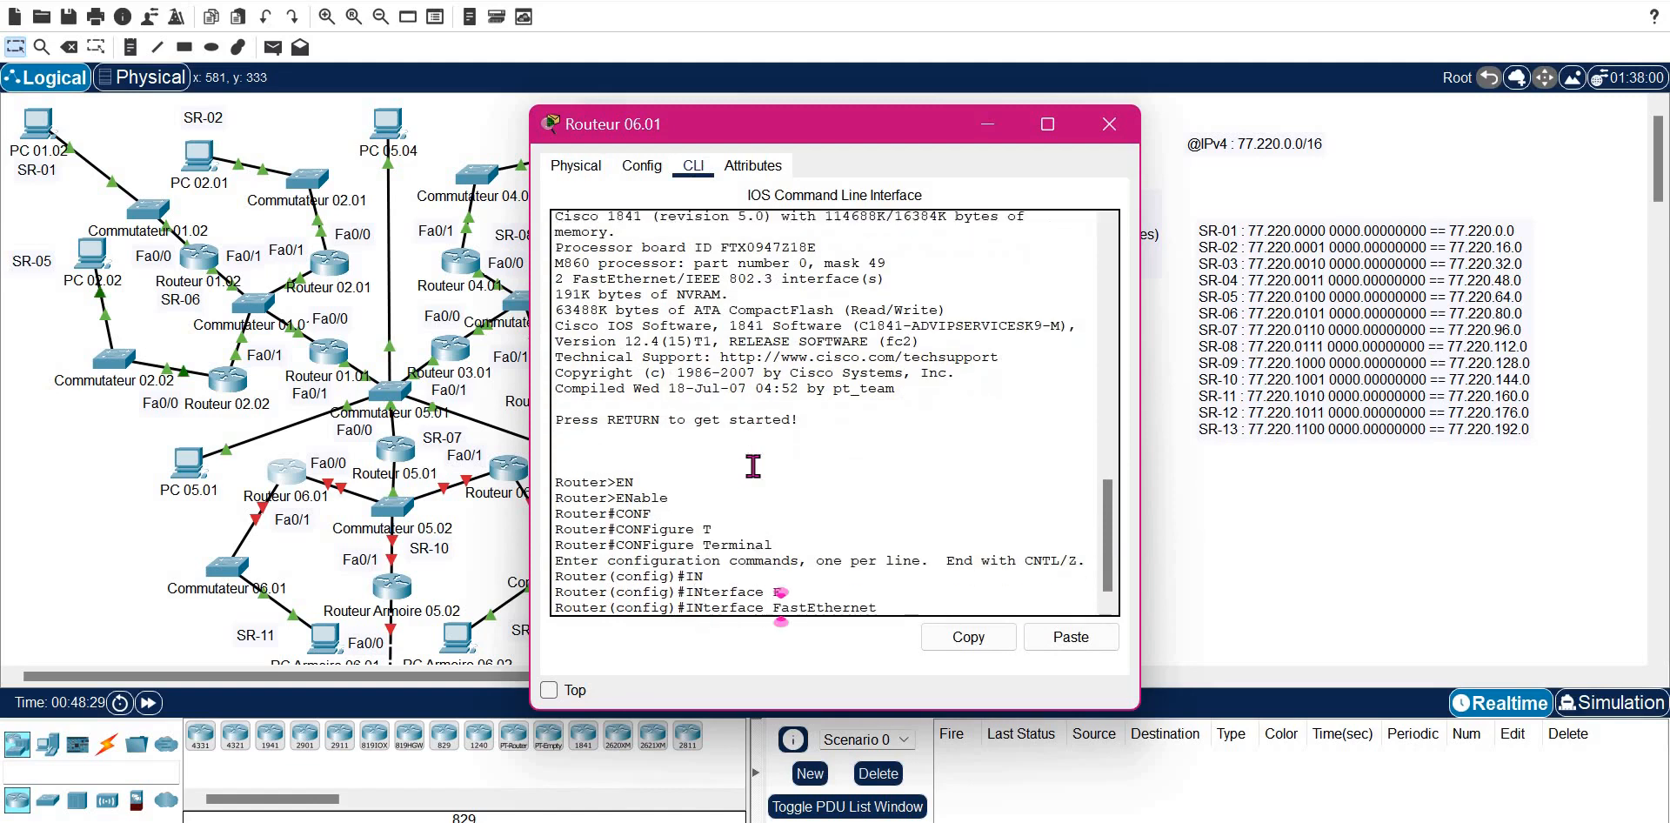
text(0/0)
key(Return)
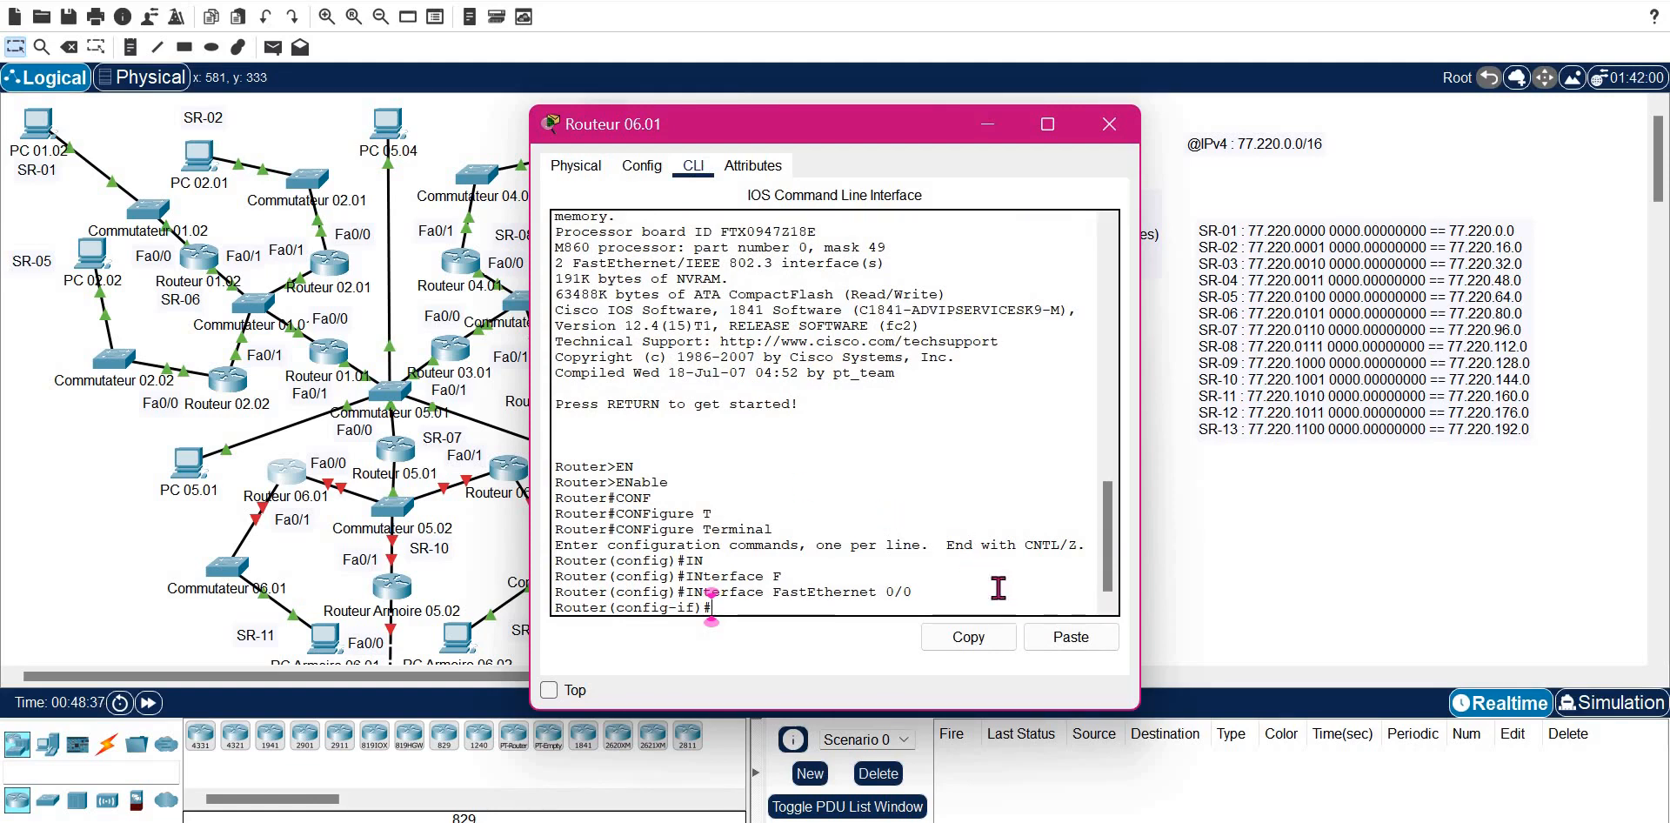
click(1049, 636)
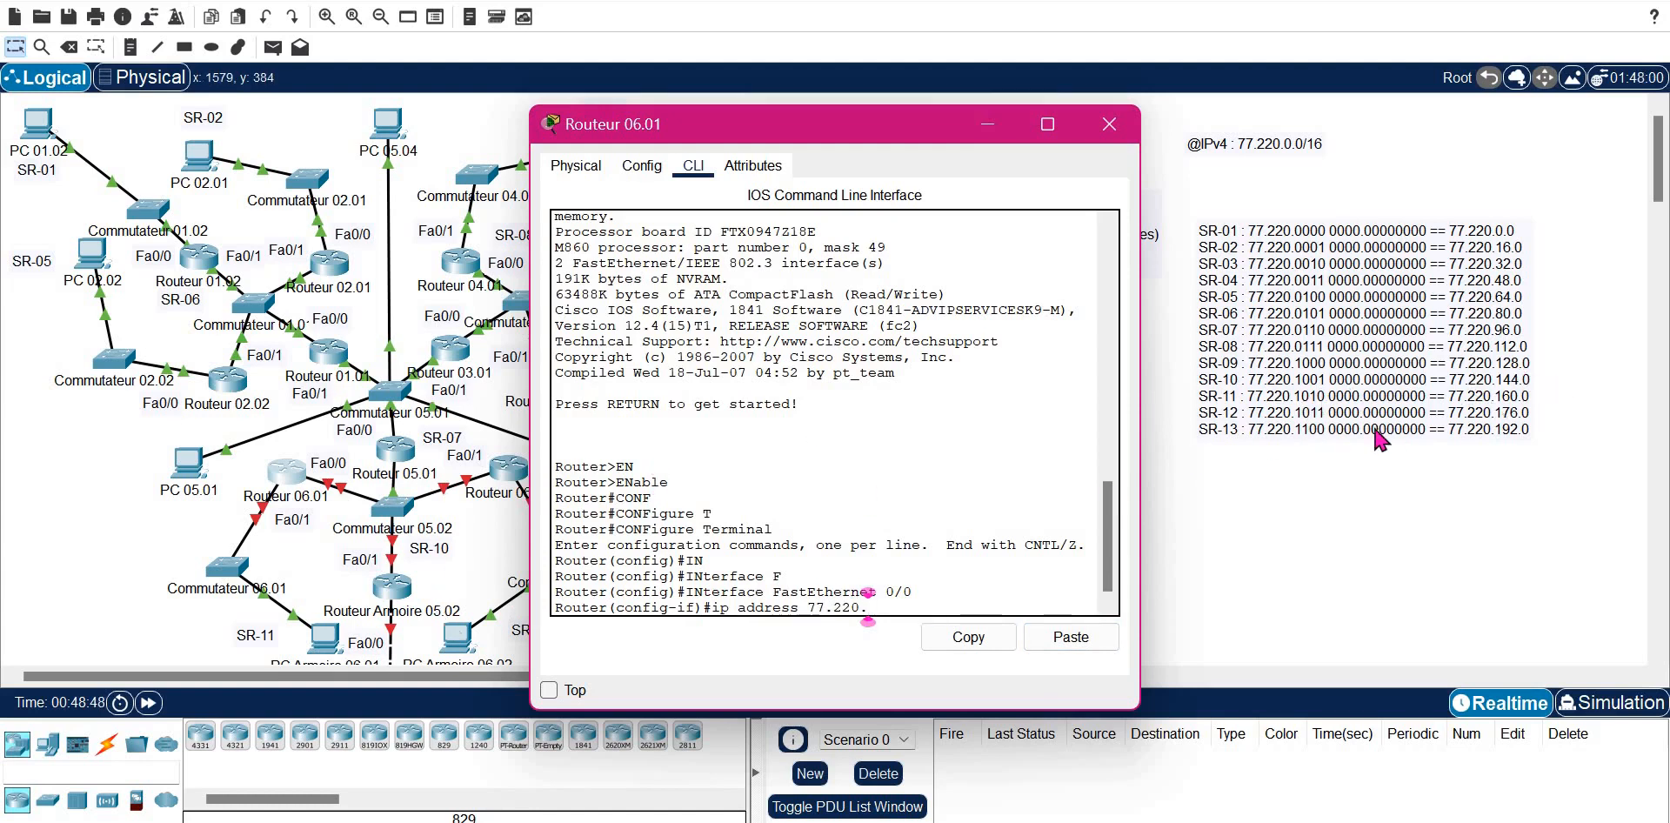
text(144.253 255.255.240.0)
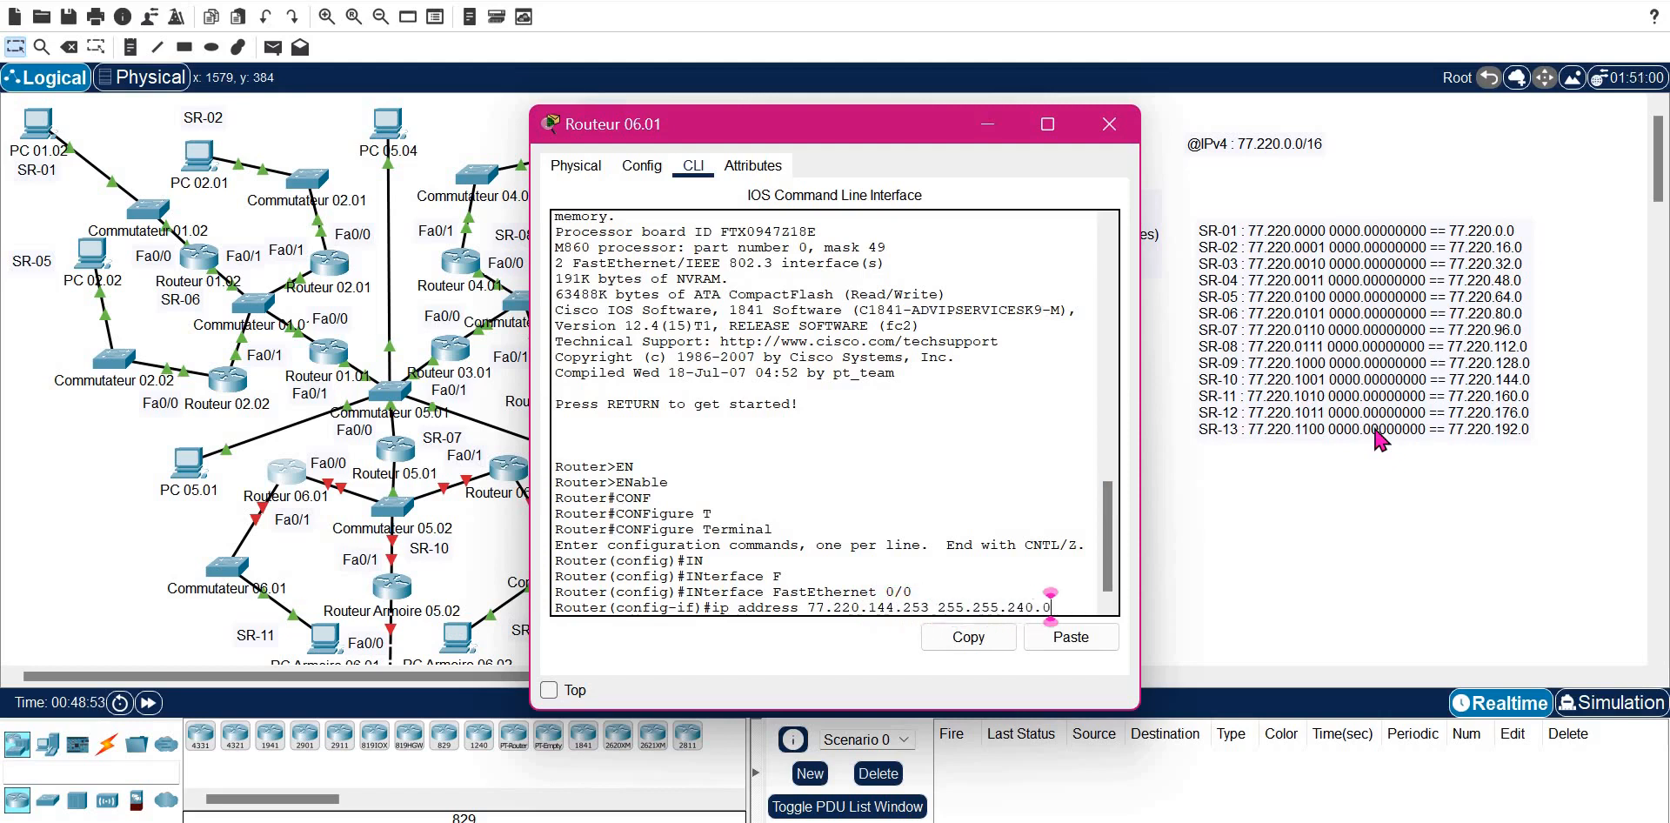
key(Return)
- Enable FastEthernet 0/0 on Routeur 06.01 with no shutdown and return to global configuration mode
text(NO SH)
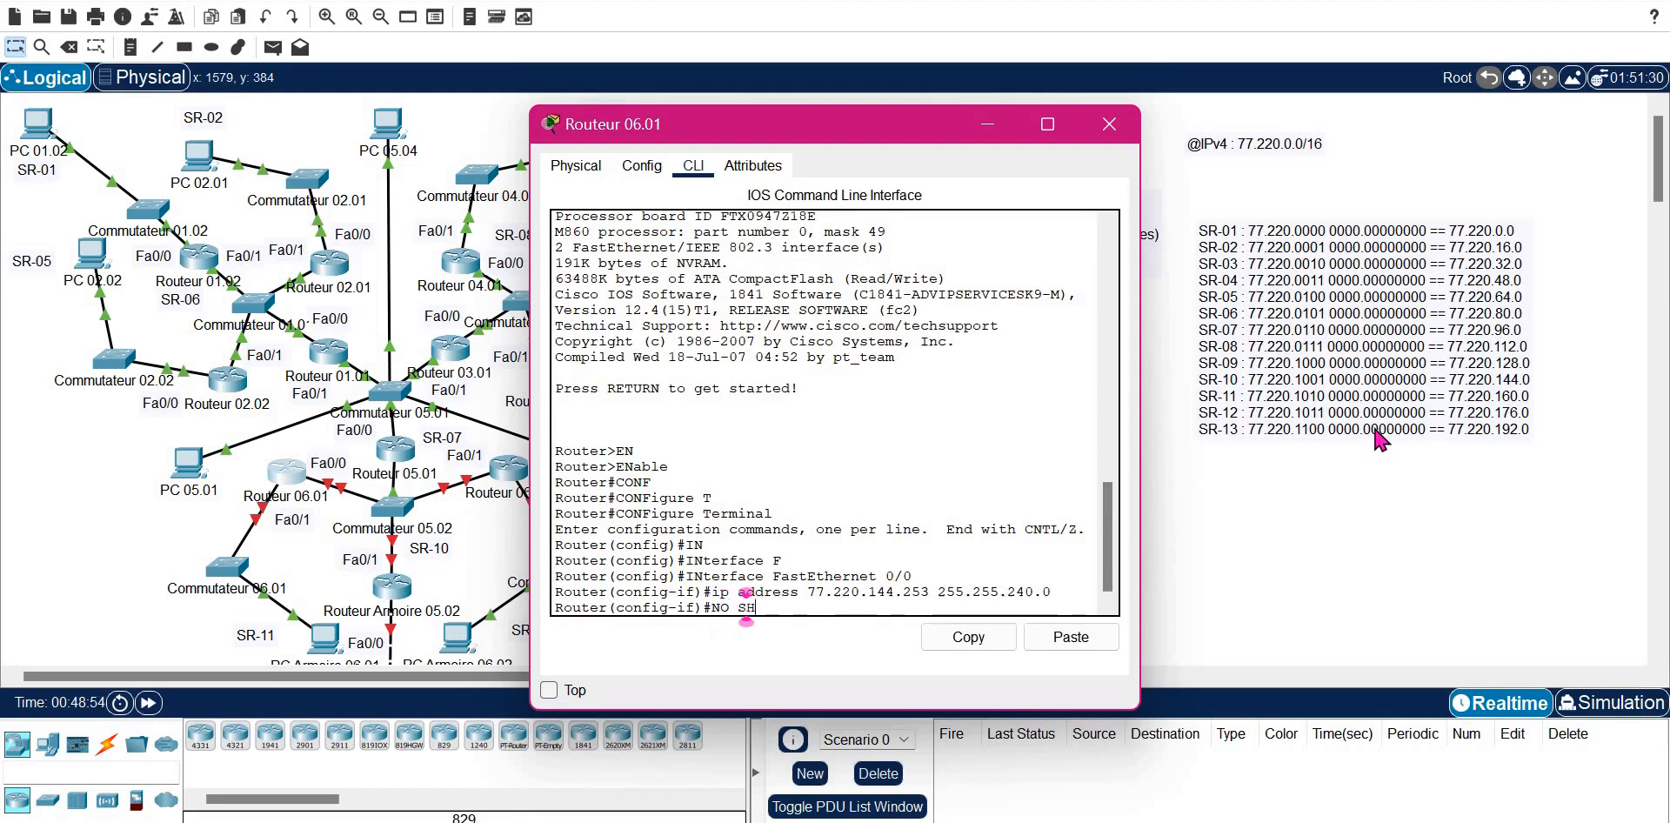
key(Tab)
key(Return)
text(EXIT)
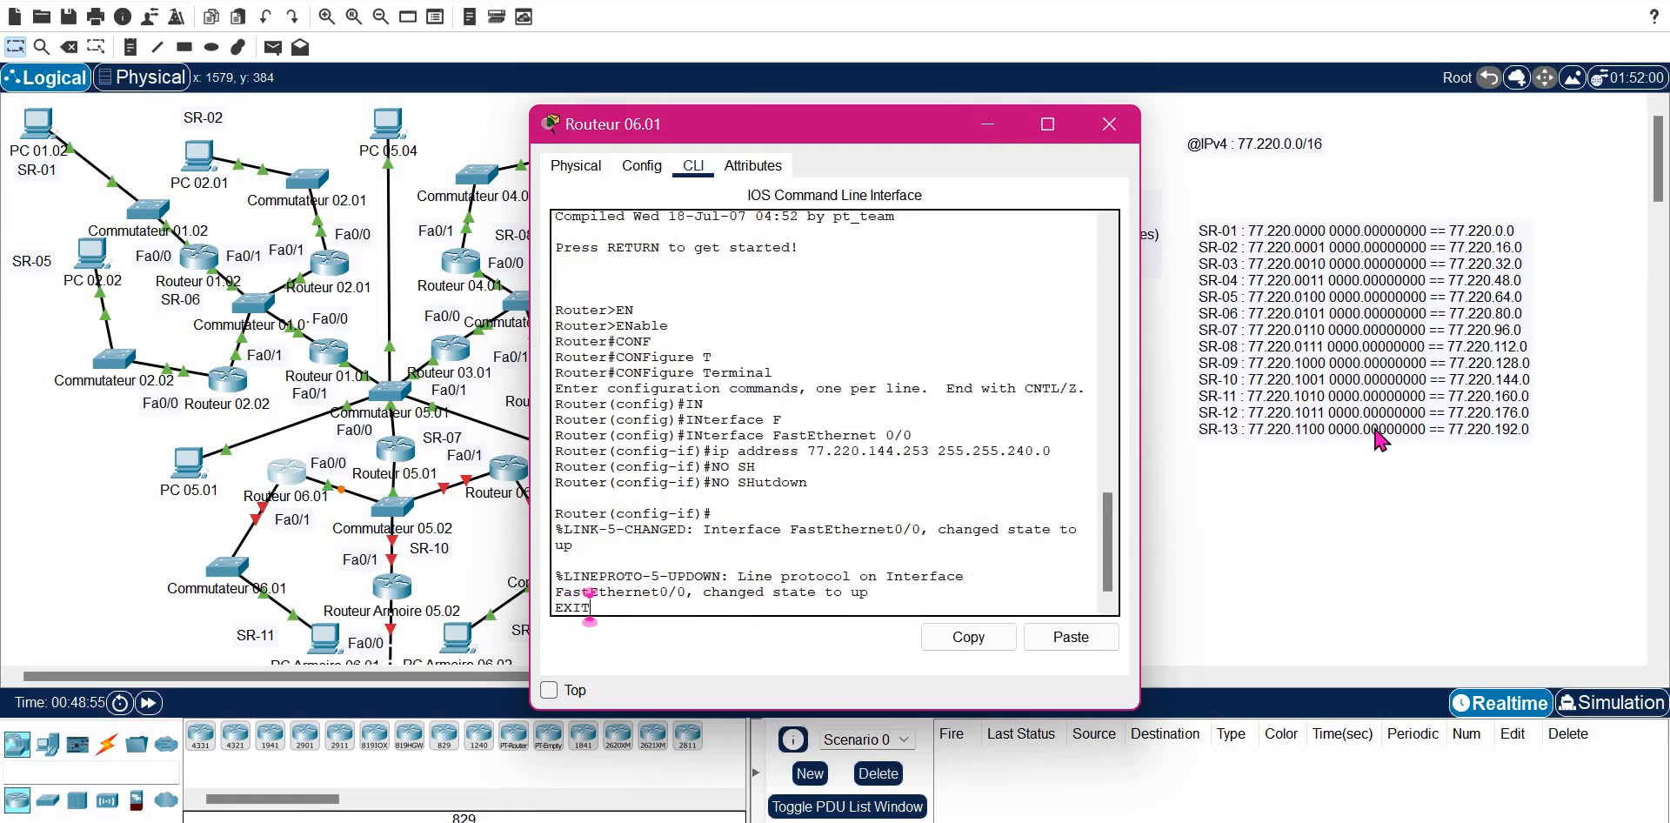
key(Return)
key(Return)
- Assign IP address 77.220.160.254 with mask 255.255.240.0 to FastEthernet 0/1 on Routeur 06.01
text(I)
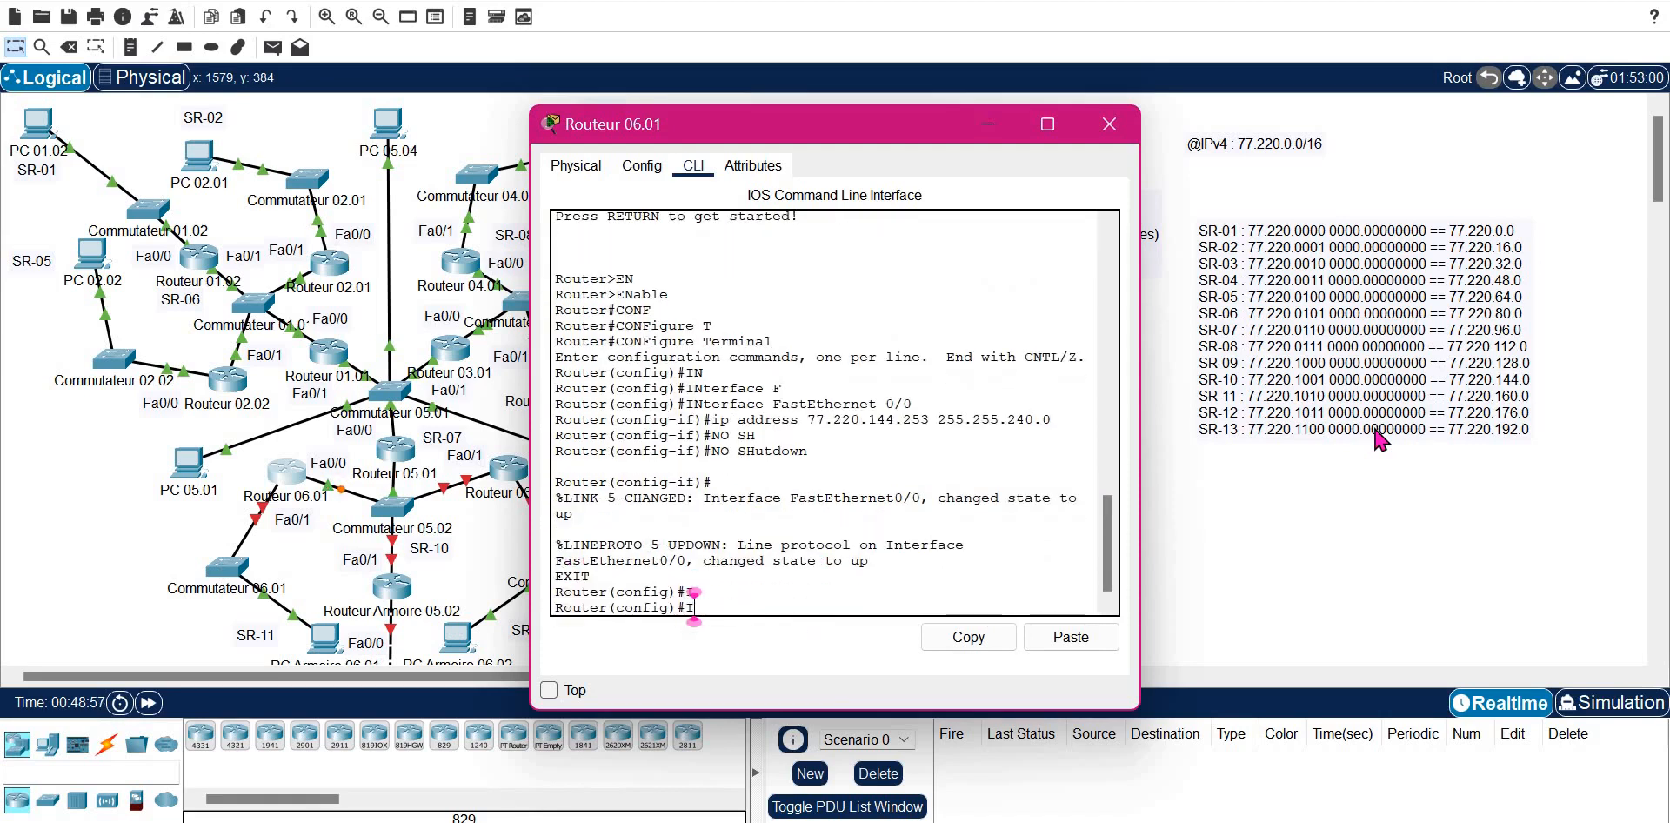
text(N)
key(Tab)
text(F)
key(Tab)
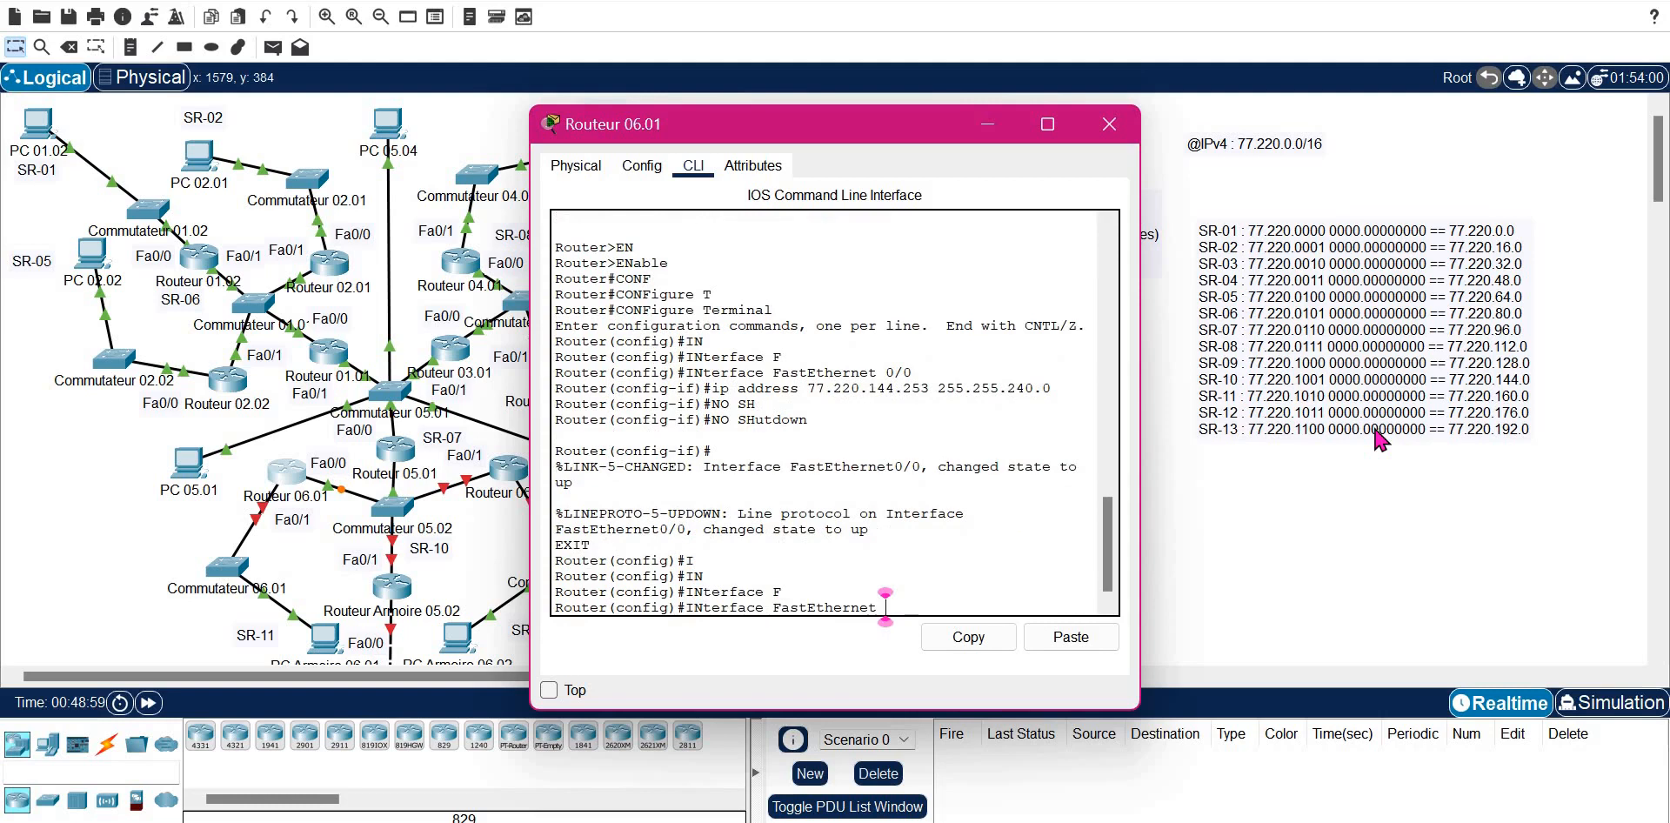
text(0/1)
key(Return)
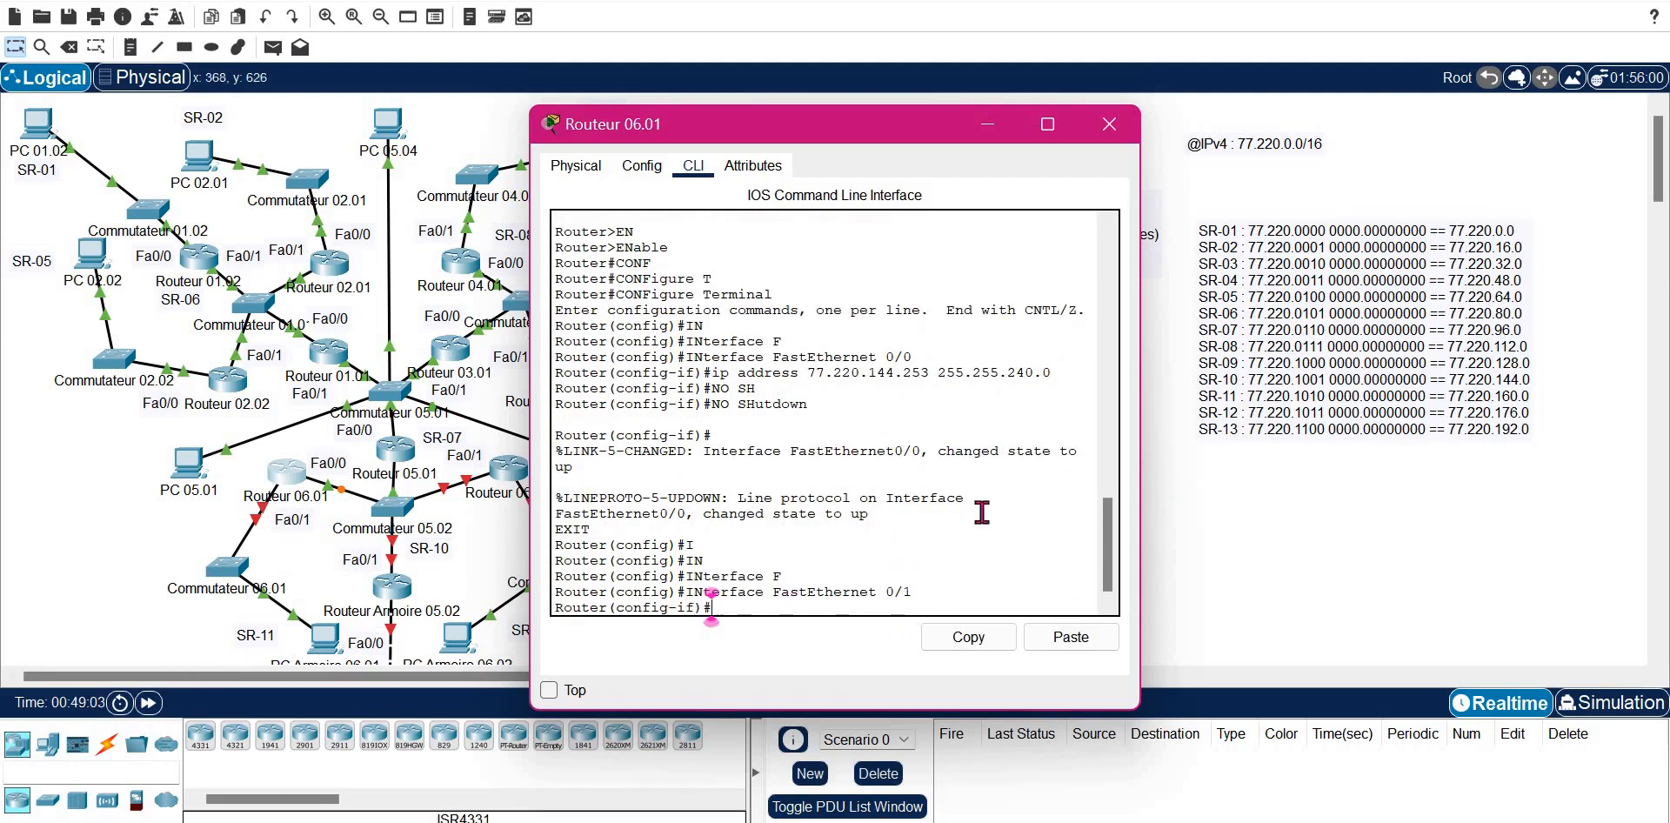
click(1071, 639)
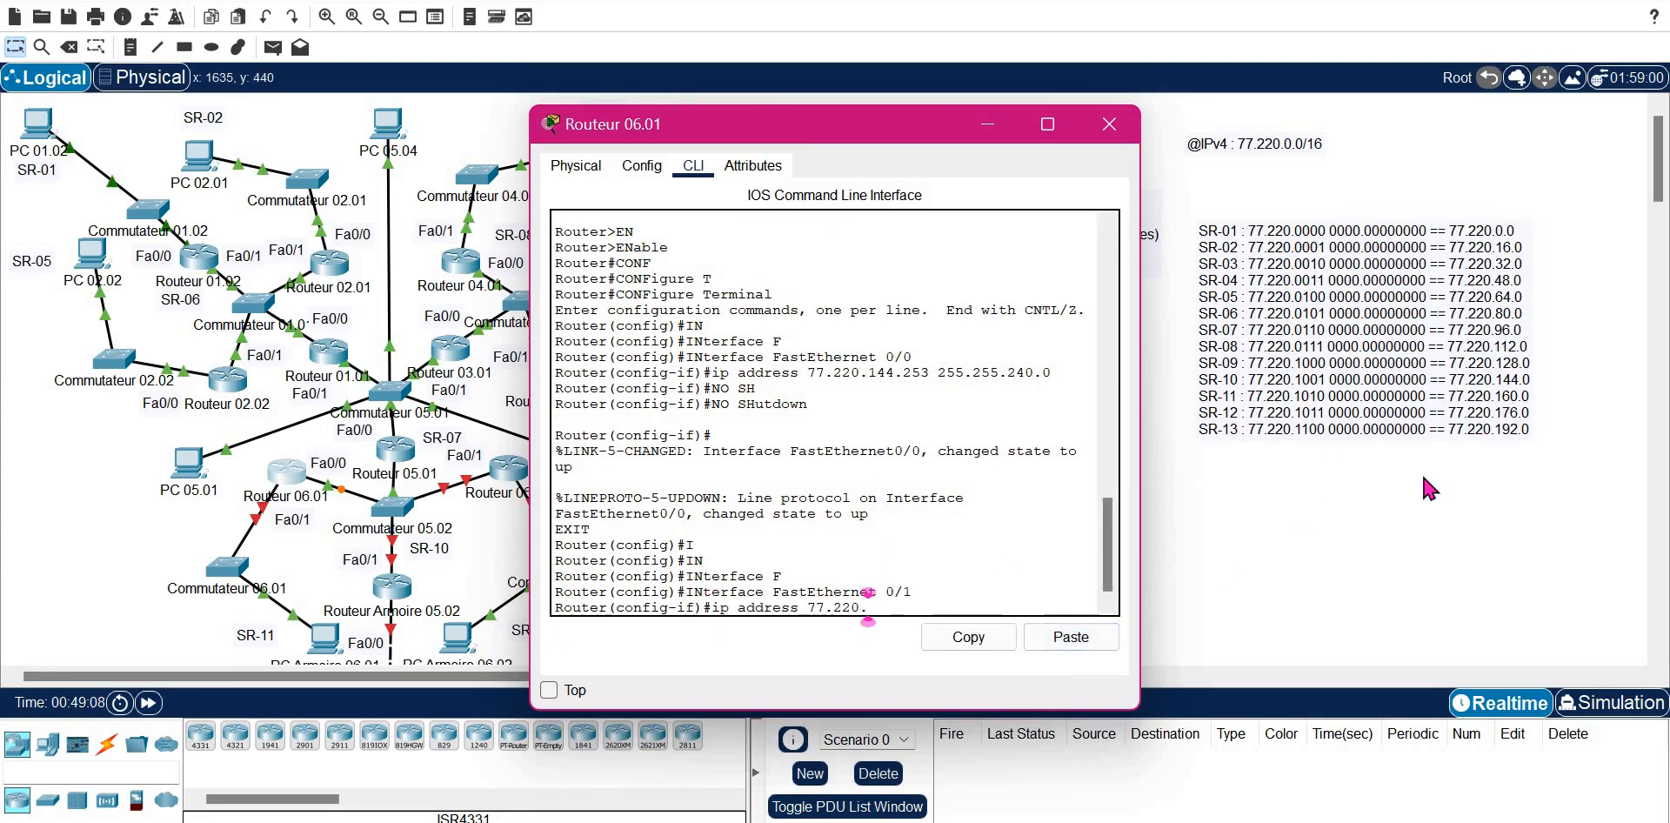
text(160.)
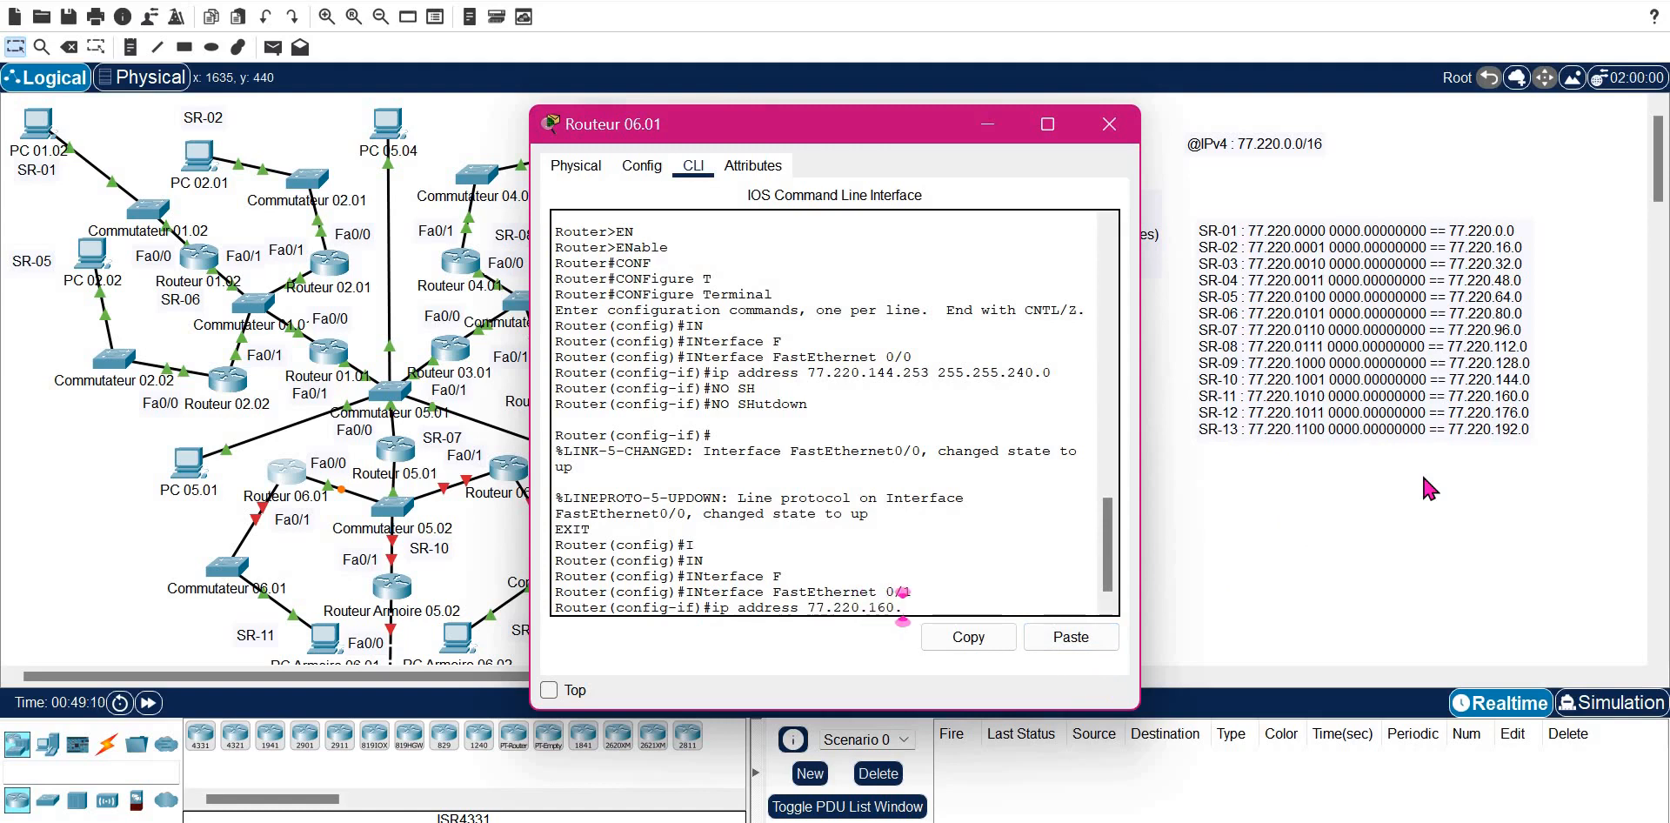
text(254 255.)
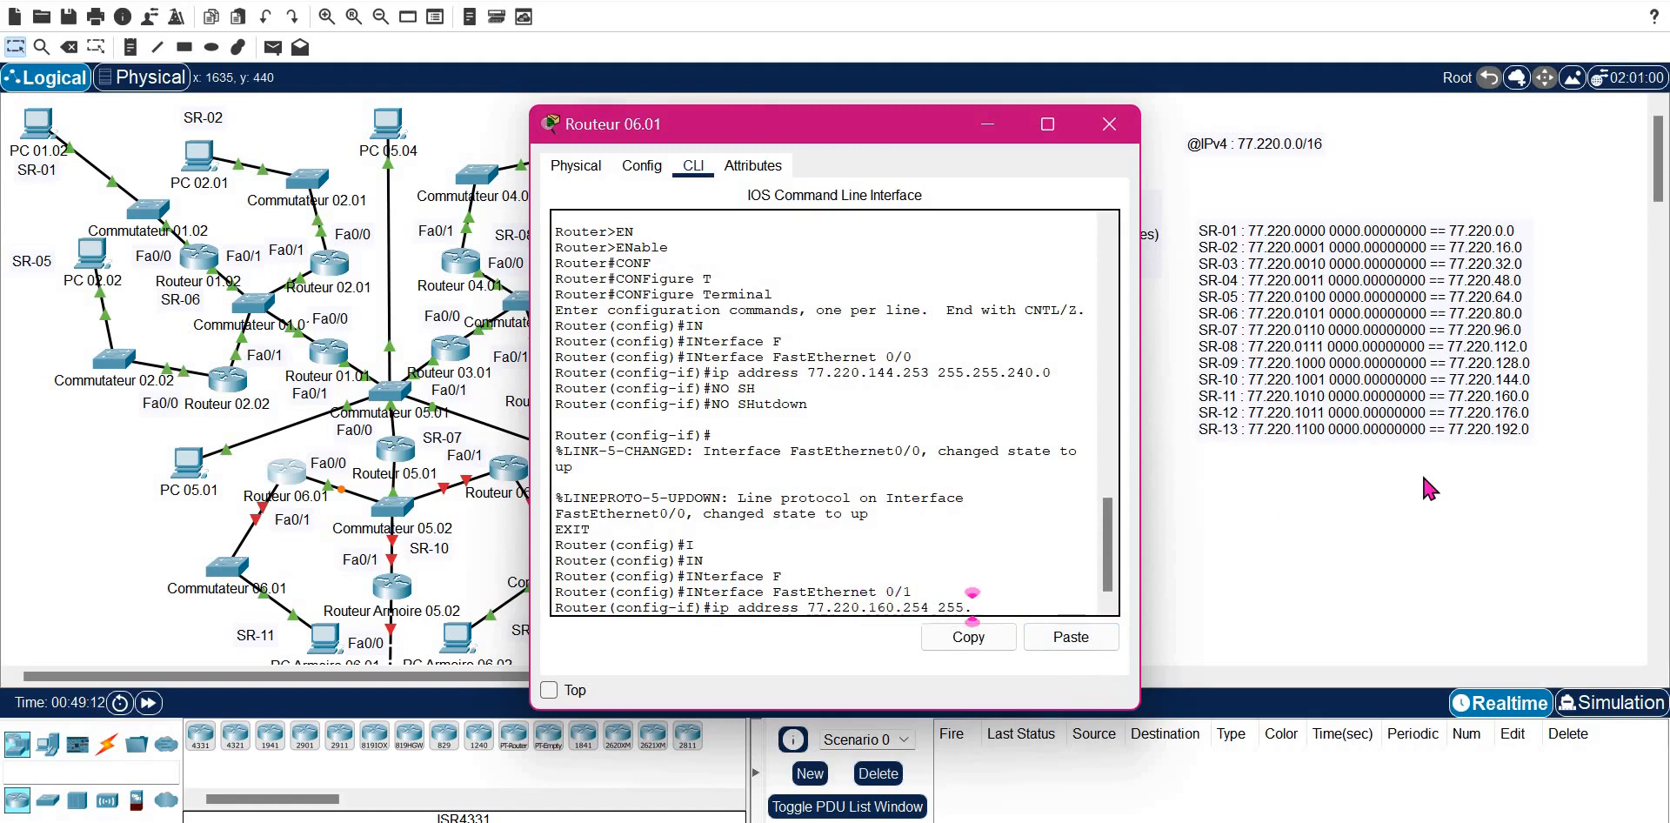
text(255.240)
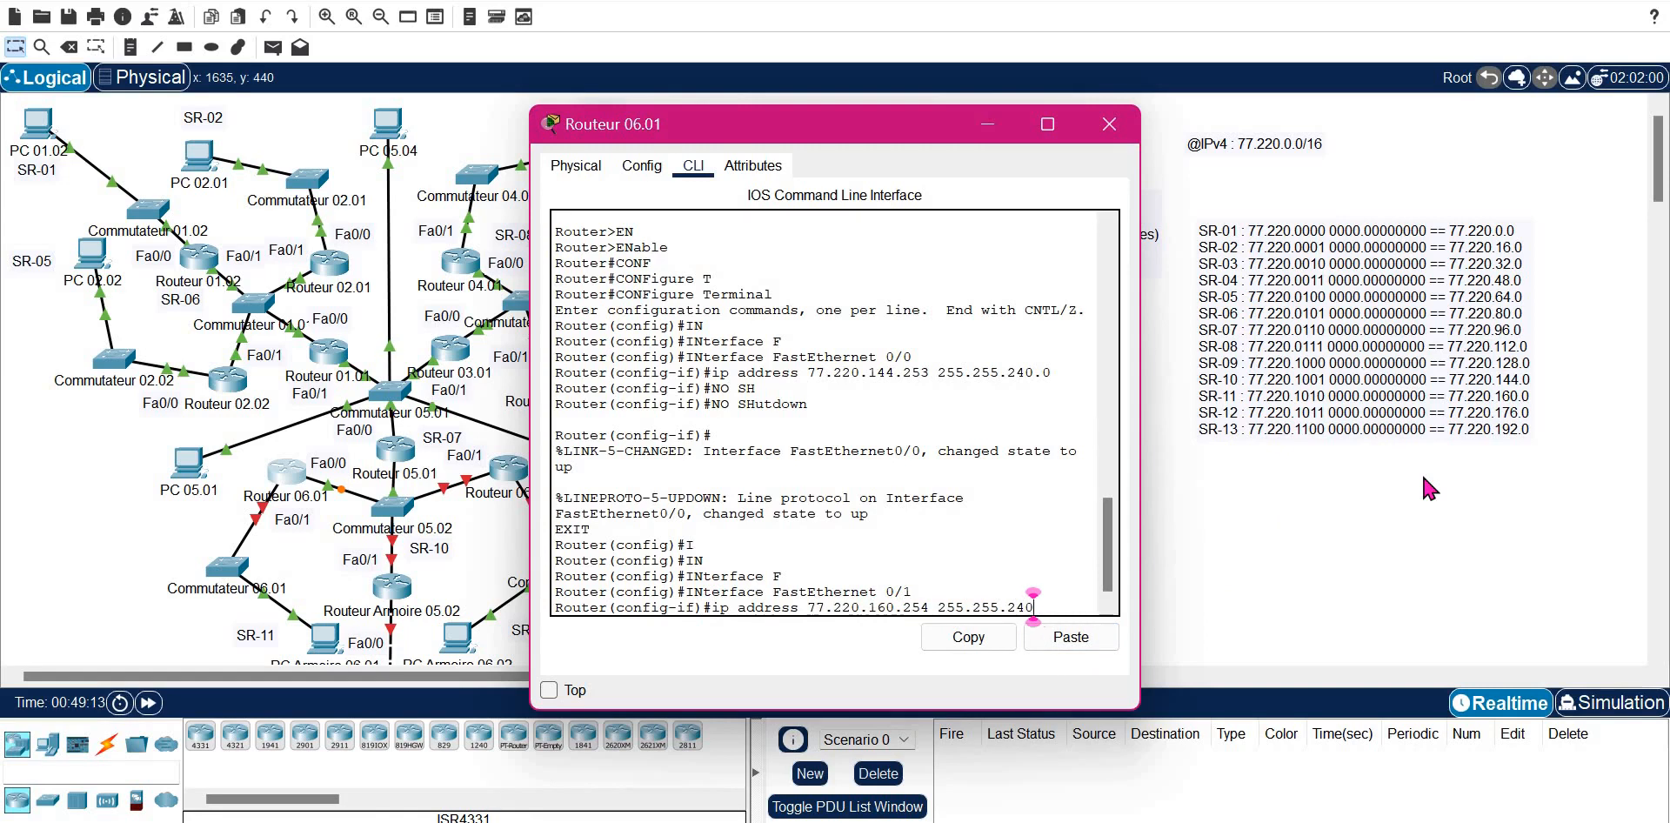
text(.0)
key(Return)
- Enable FastEthernet 0/1 on Routeur 06.01 with no shutdown, exit interface configuration and return to the topology
text(NO)
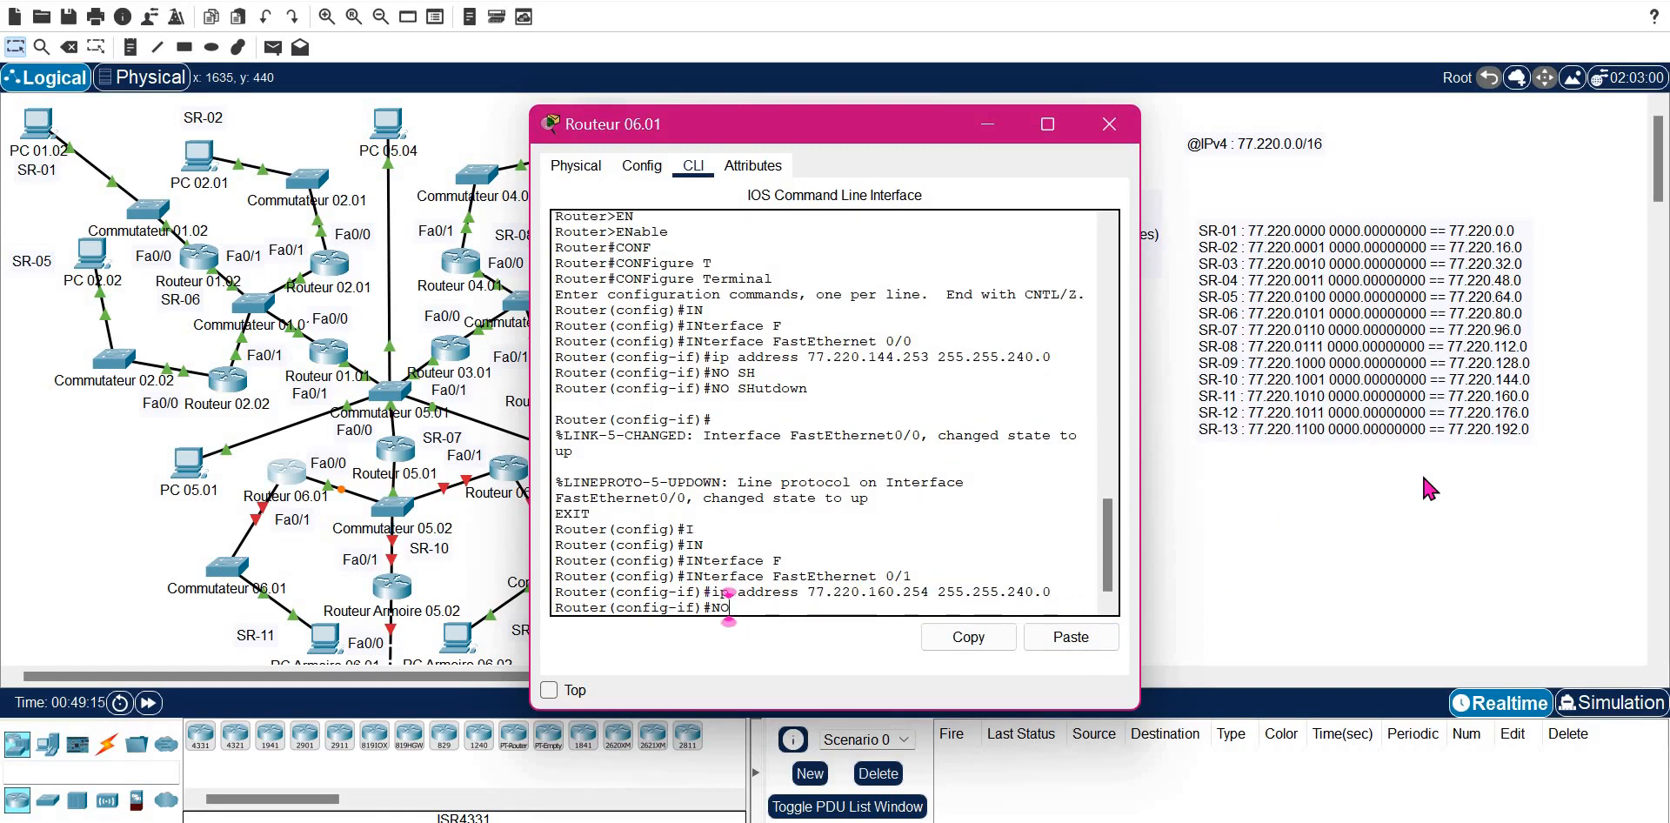
text( SH)
key(Tab)
key(Return)
text(EXIT)
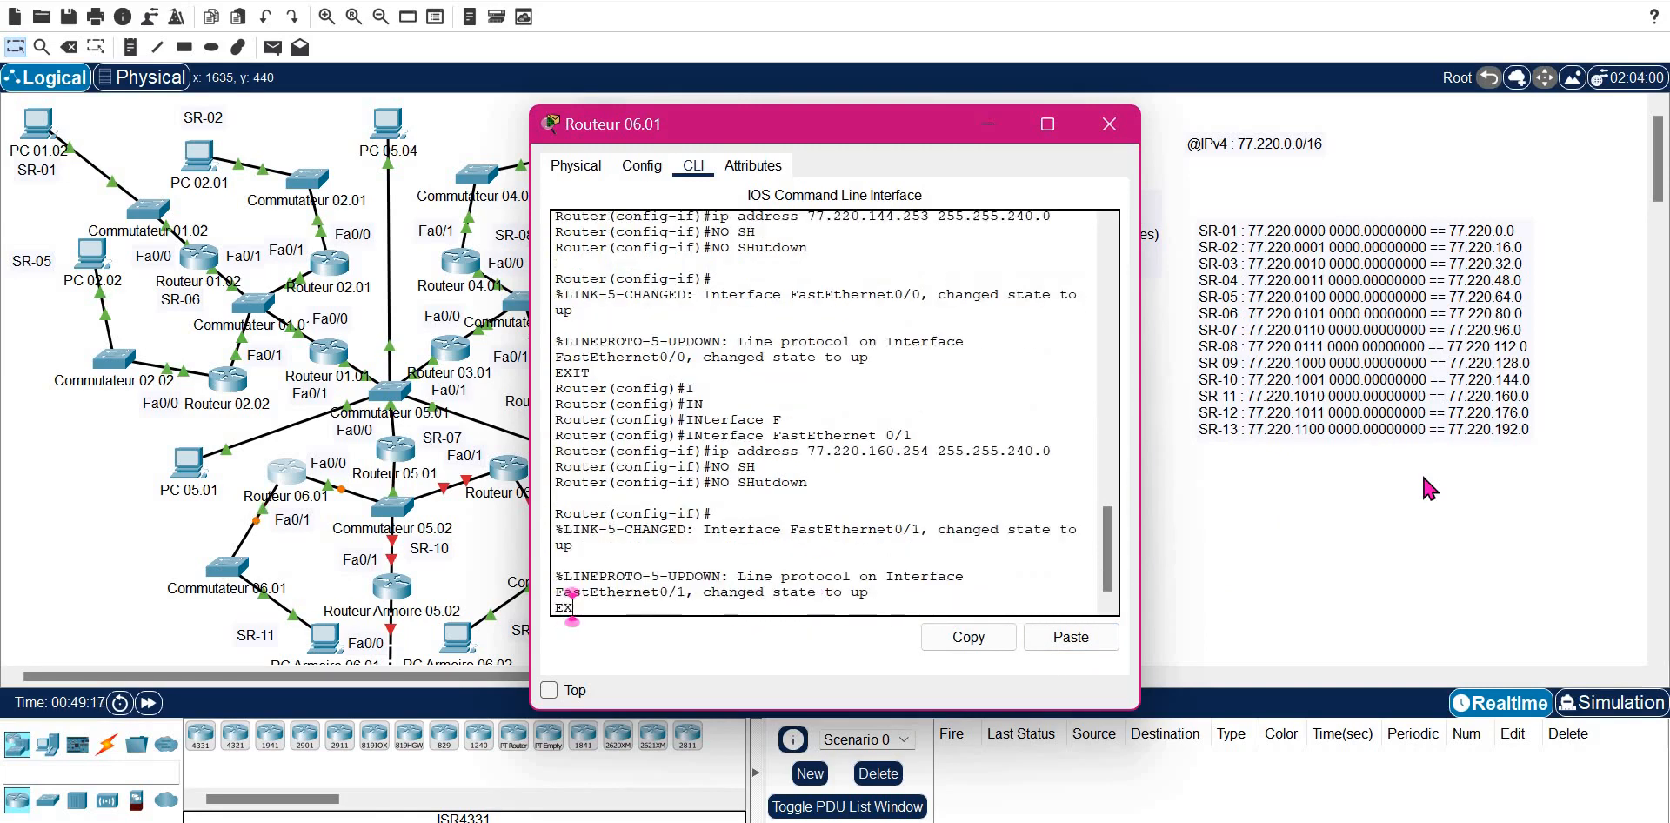
key(Return)
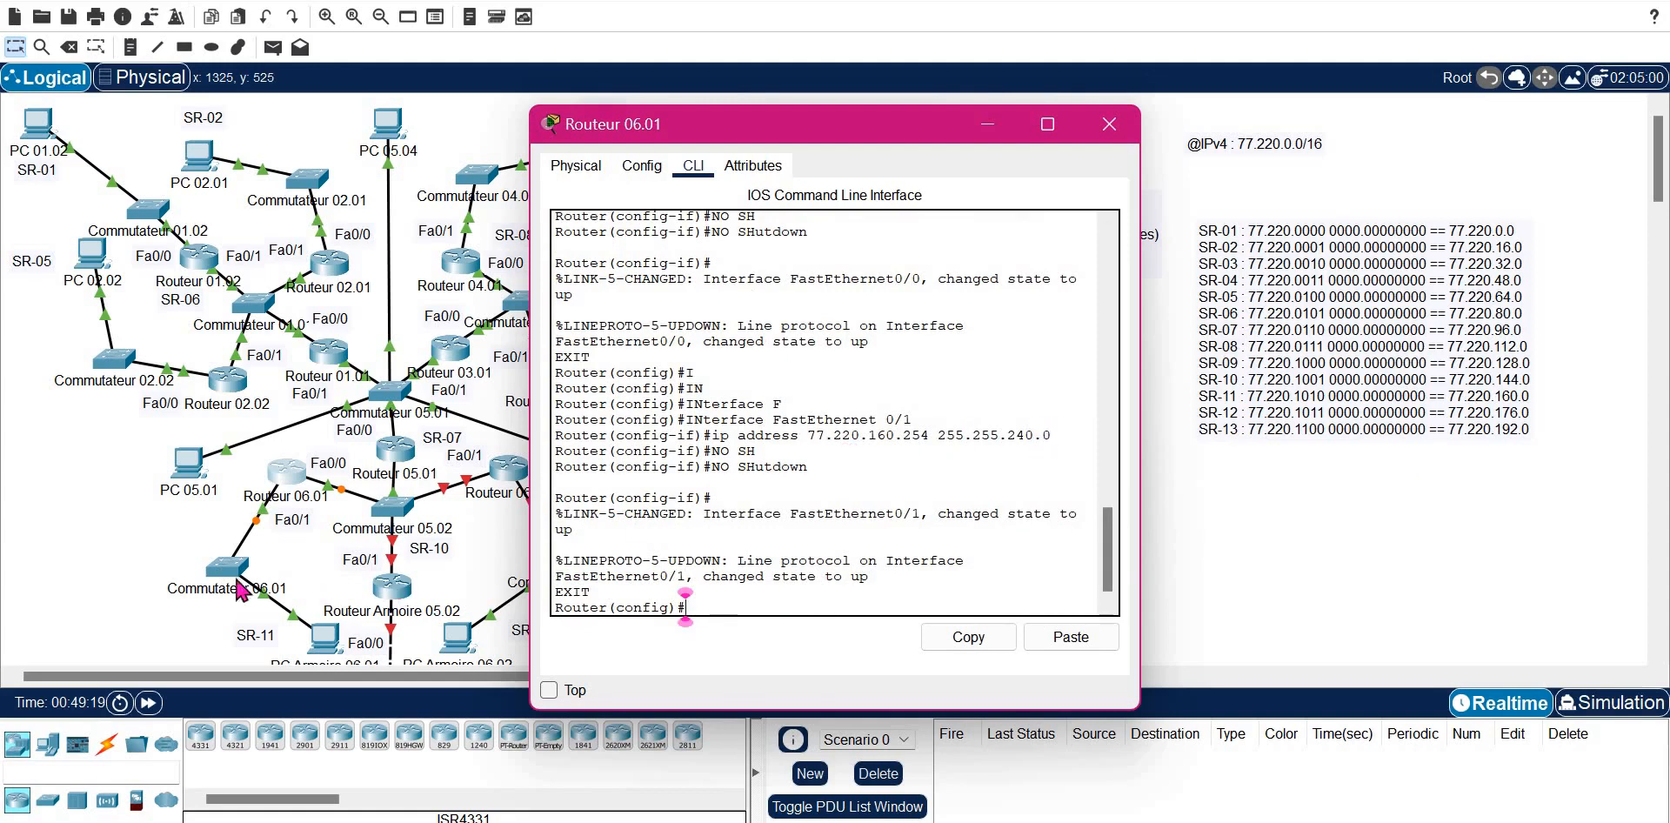
click(142, 576)
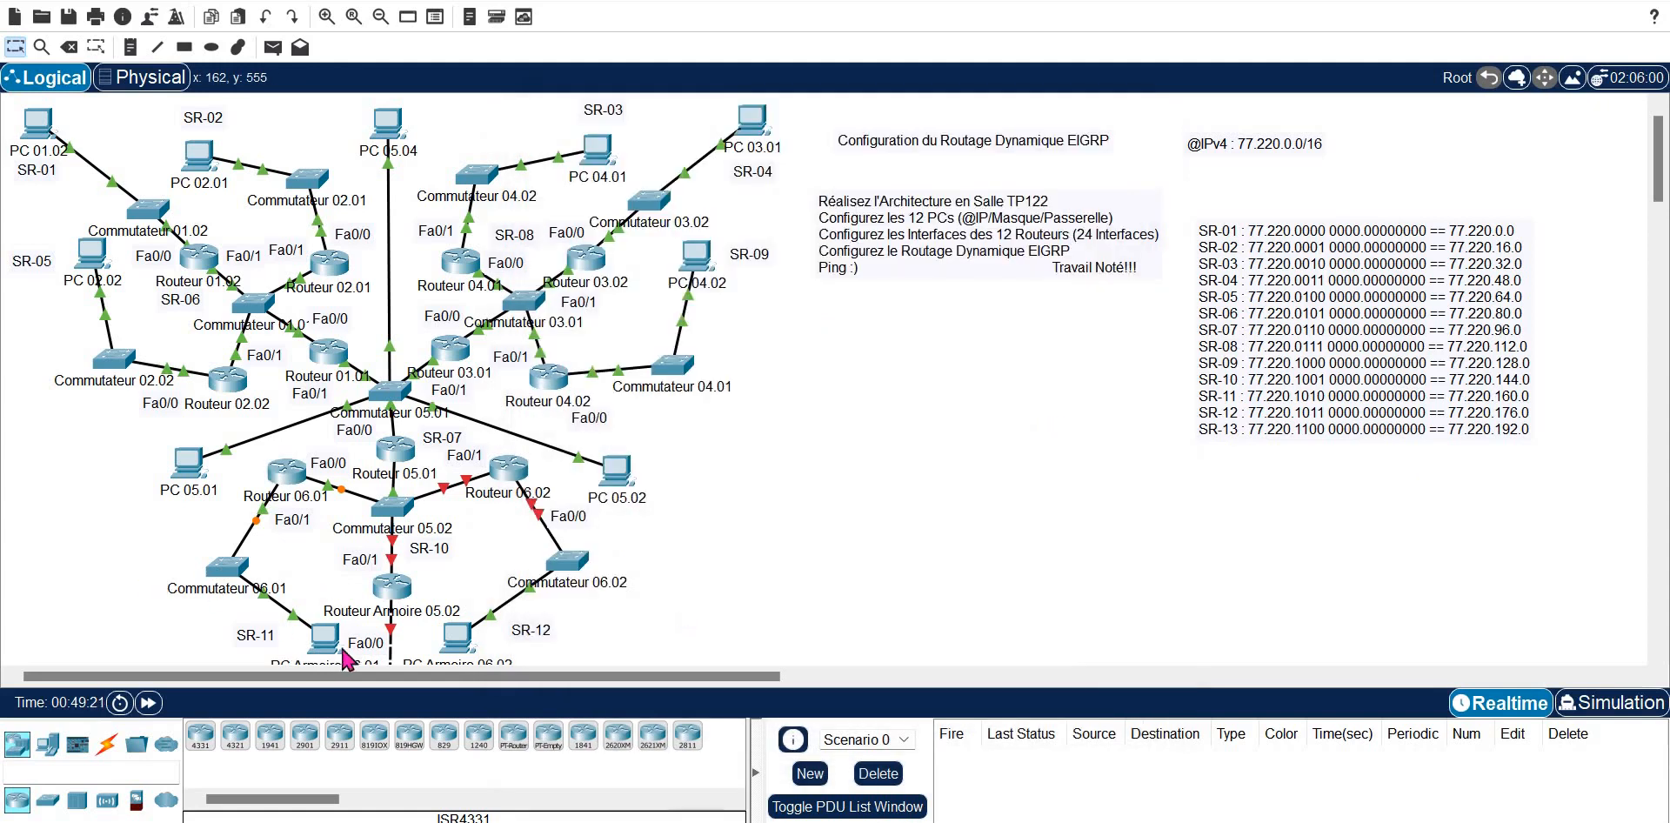
- Open the command line of Routeur 06.02 and enter global configuration mode
mouse_move(329, 648)
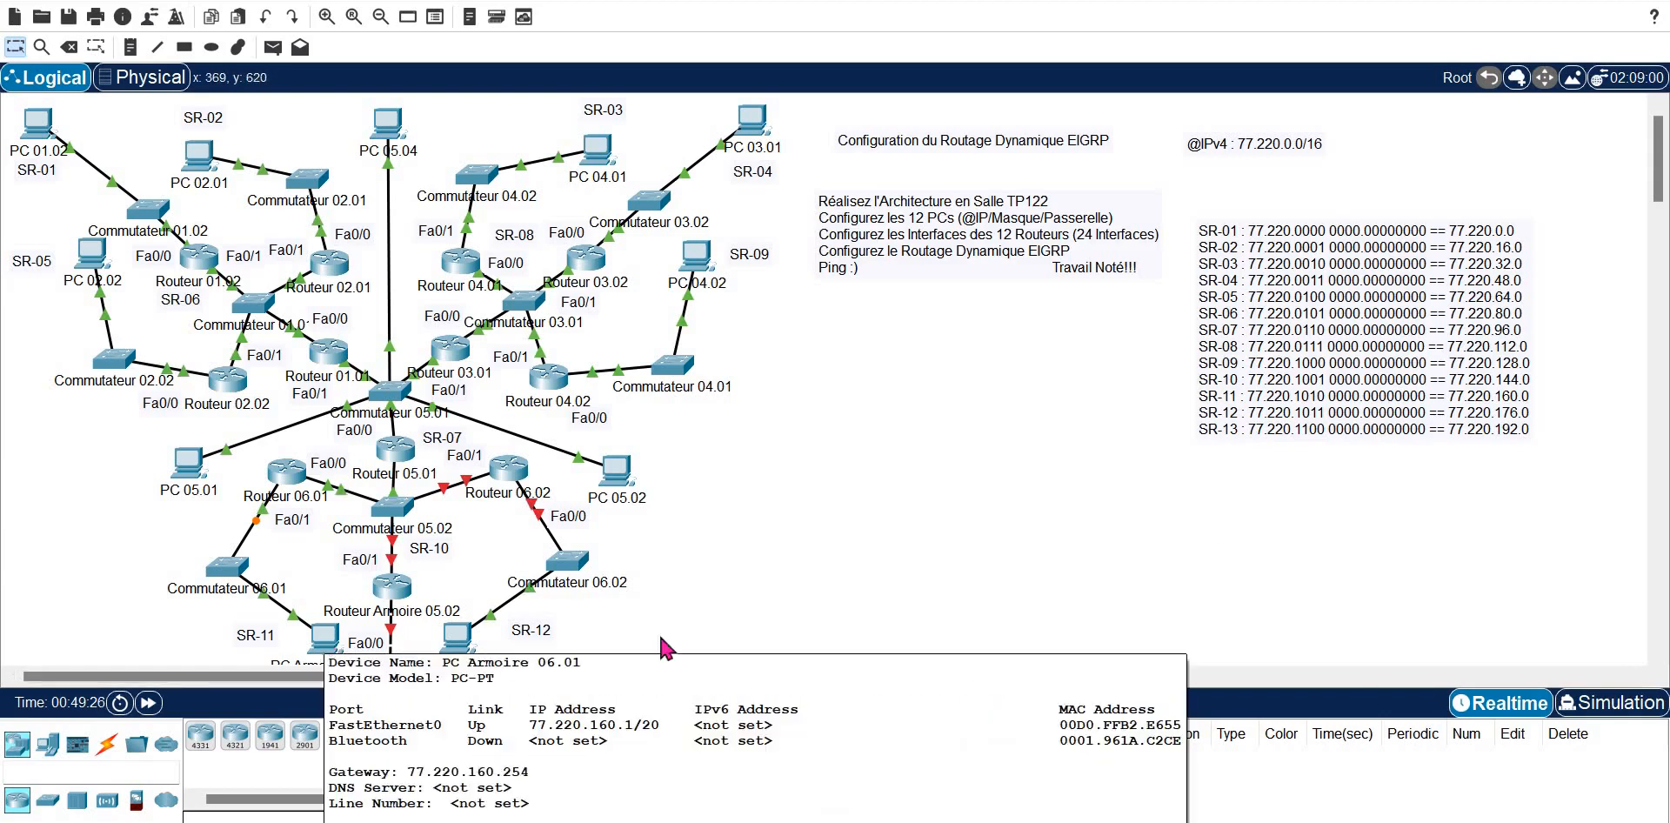
click(514, 489)
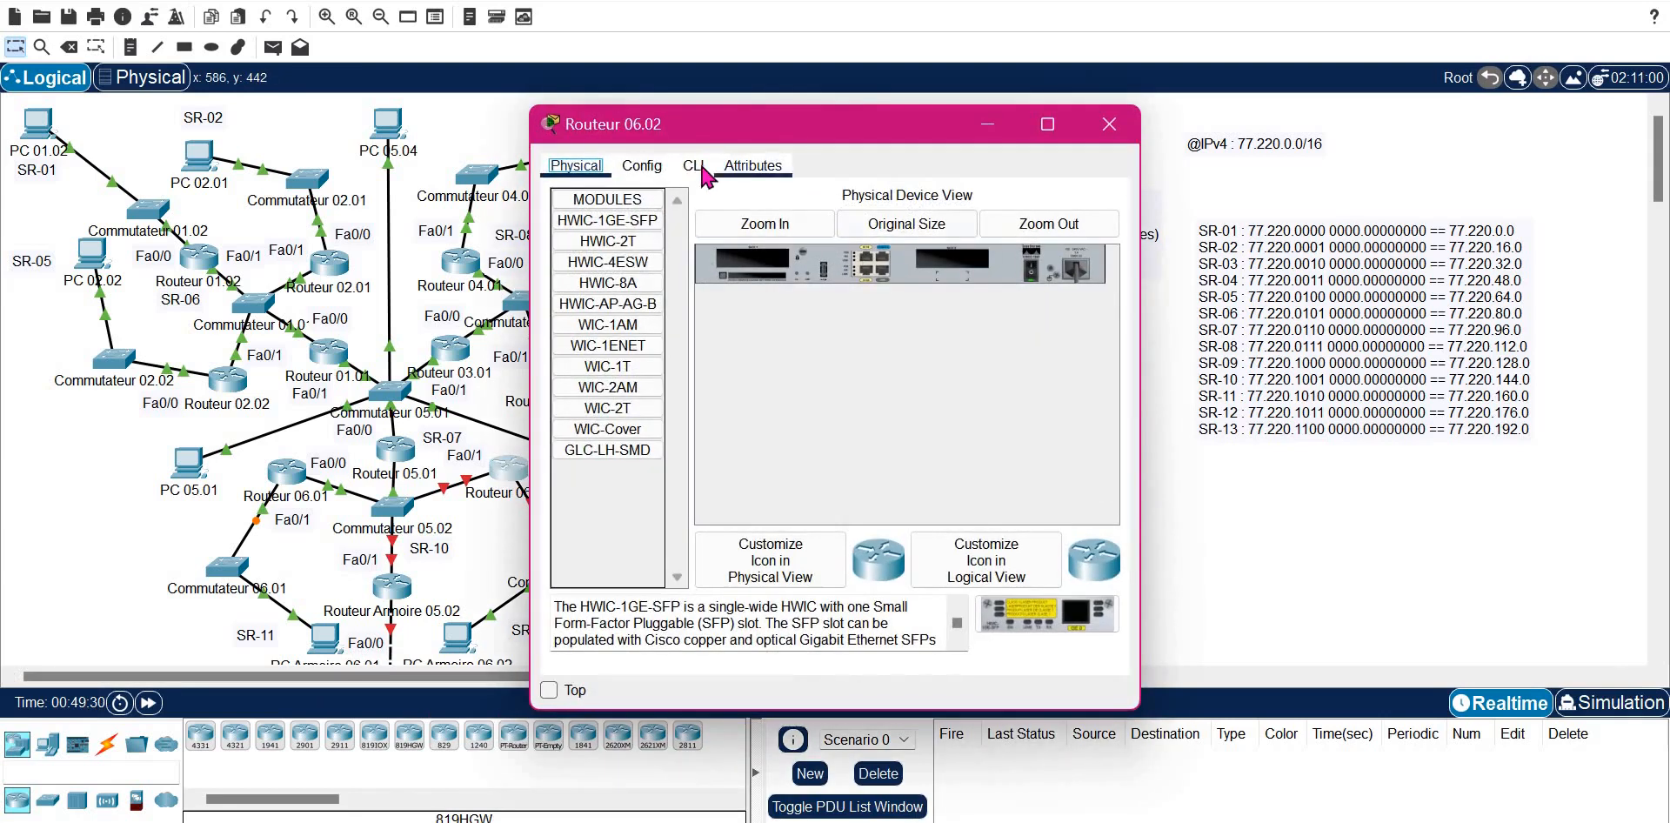
key(Return)
text(EN)
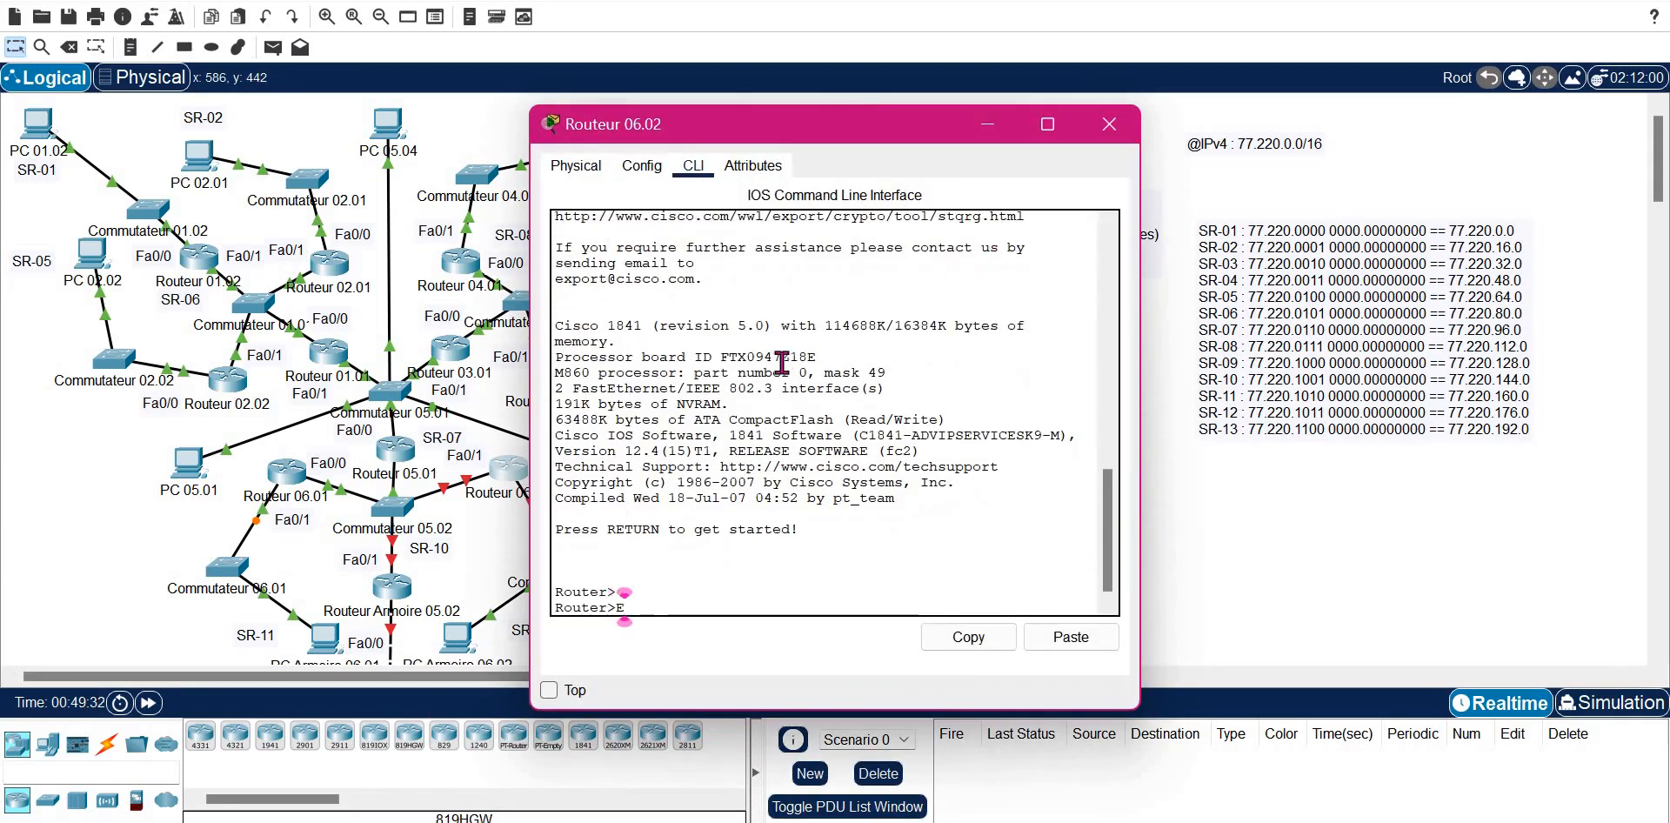
key(Tab)
key(Return)
text(conf)
key(Tab)
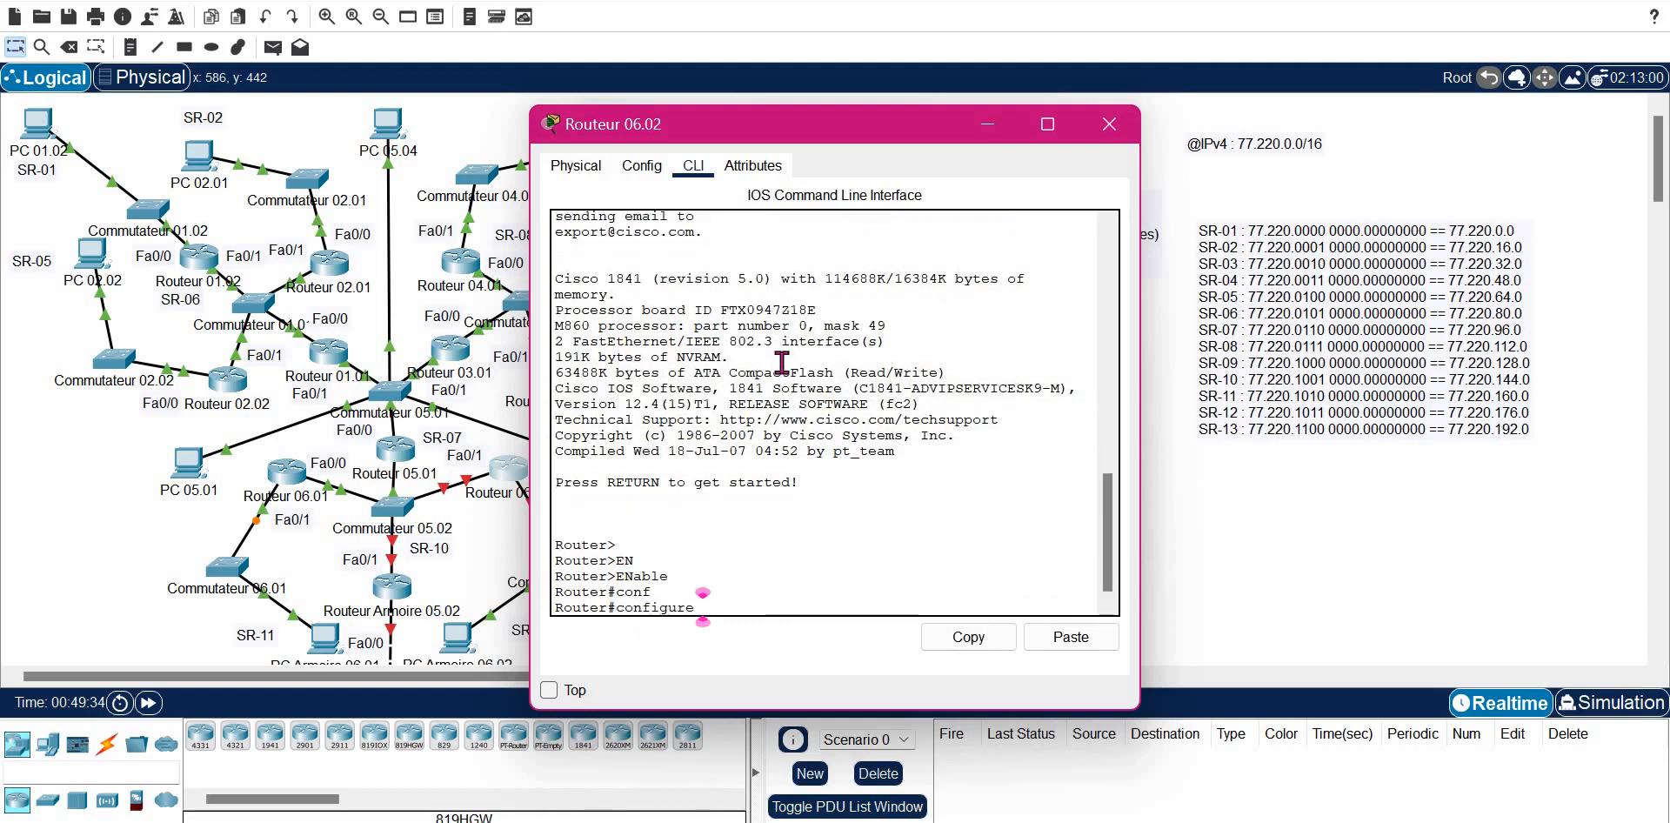
text(t)
key(Tab)
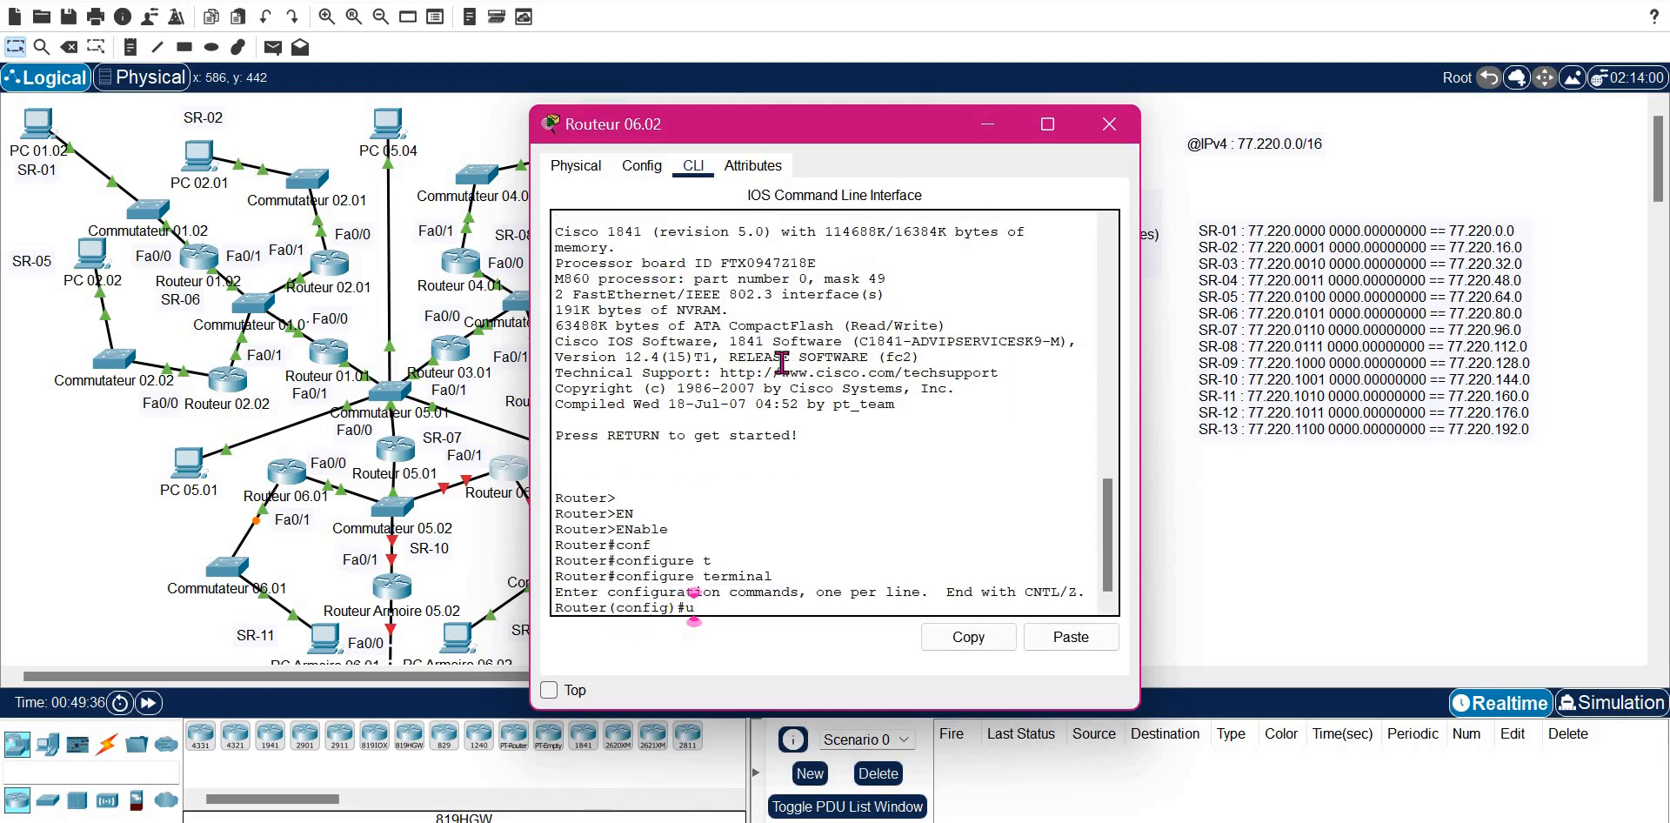
- Assign IP address 77.220.144.252 with mask 255.255.240.0 to FastEthernet 0/1 on Routeur 06.02
text(in)
key(Tab)
text(f)
key(Tab)
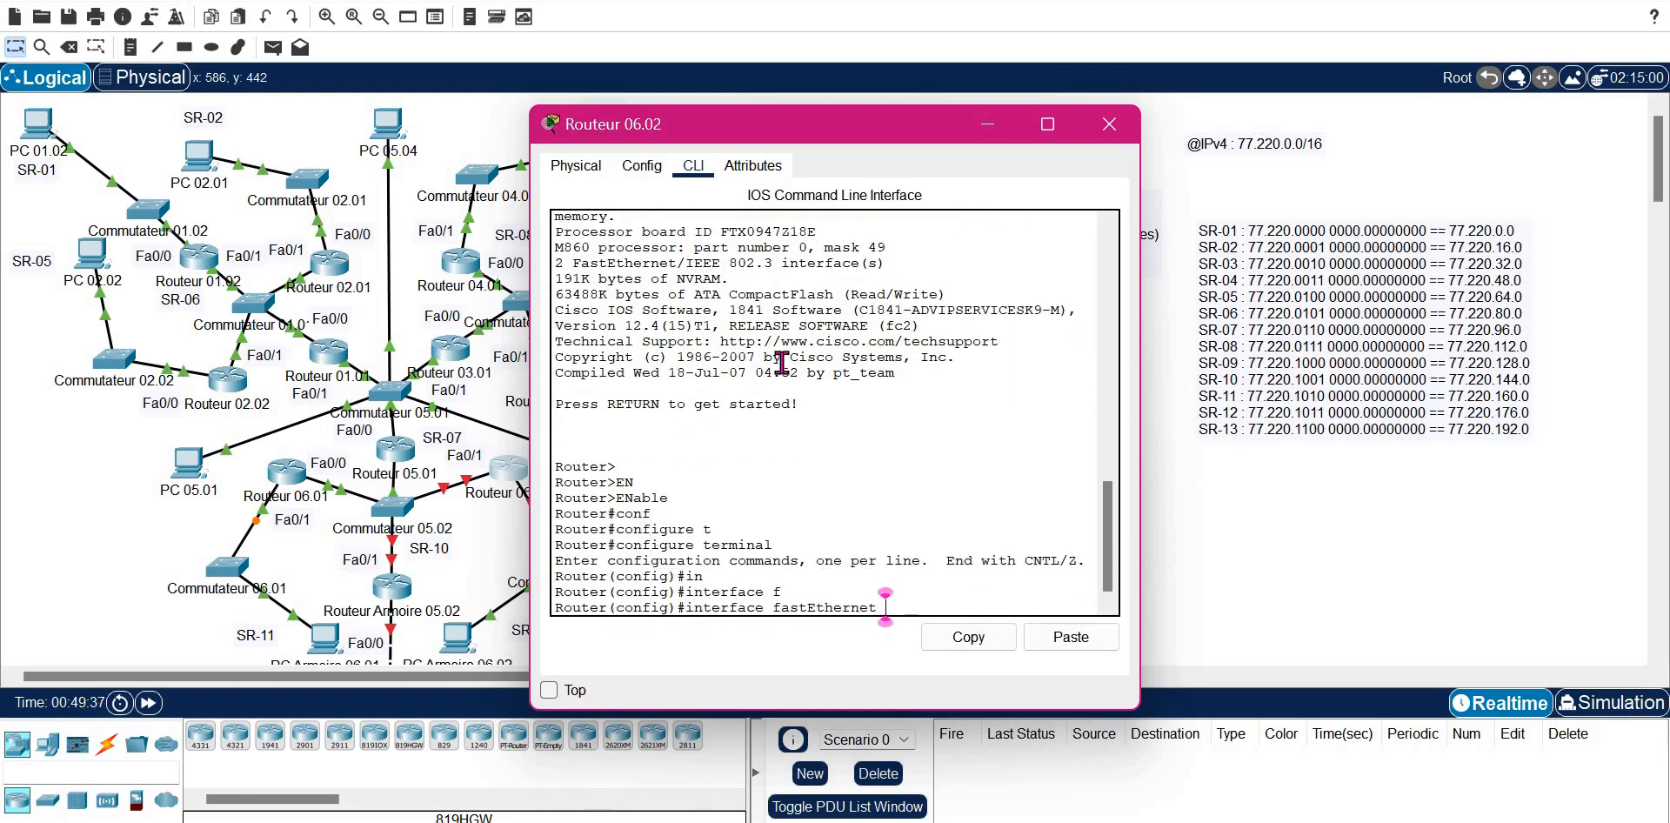
text(0/1)
key(Return)
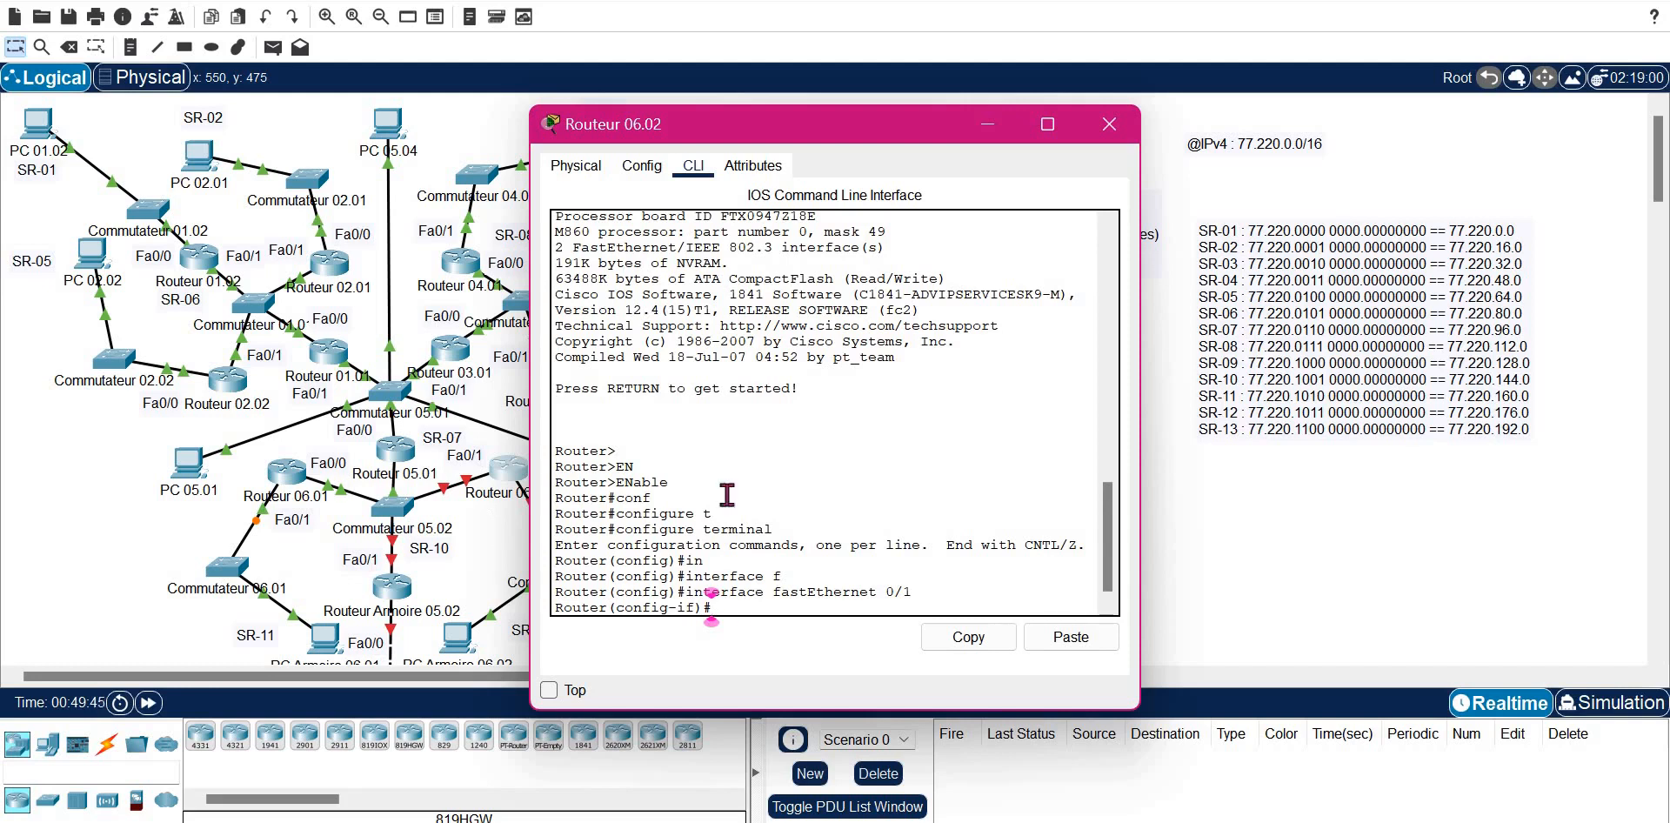
click(1055, 642)
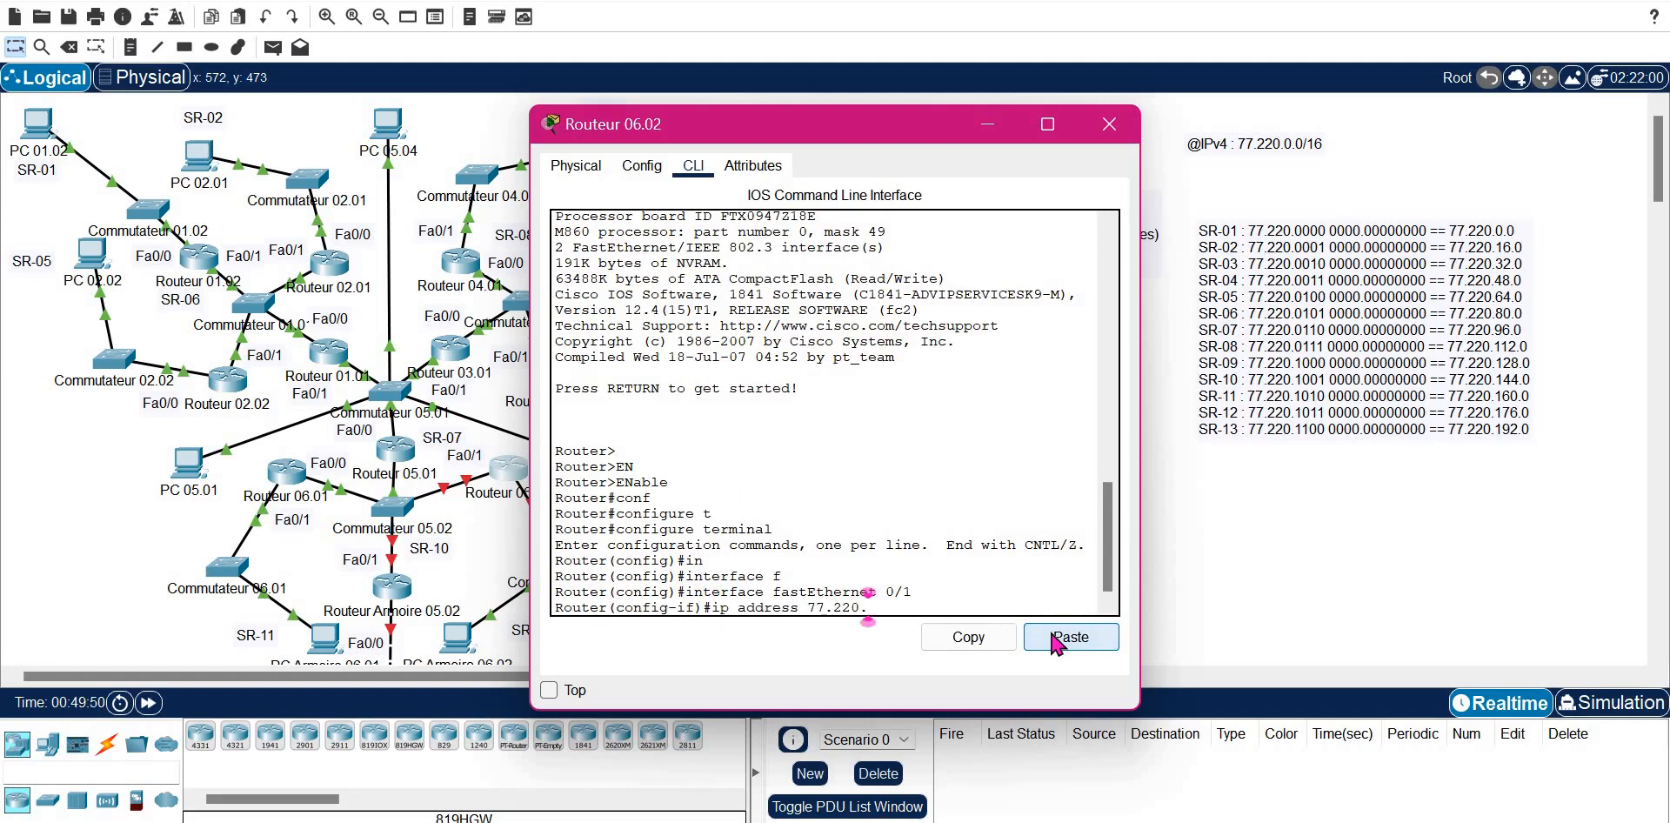
text(144.252 2)
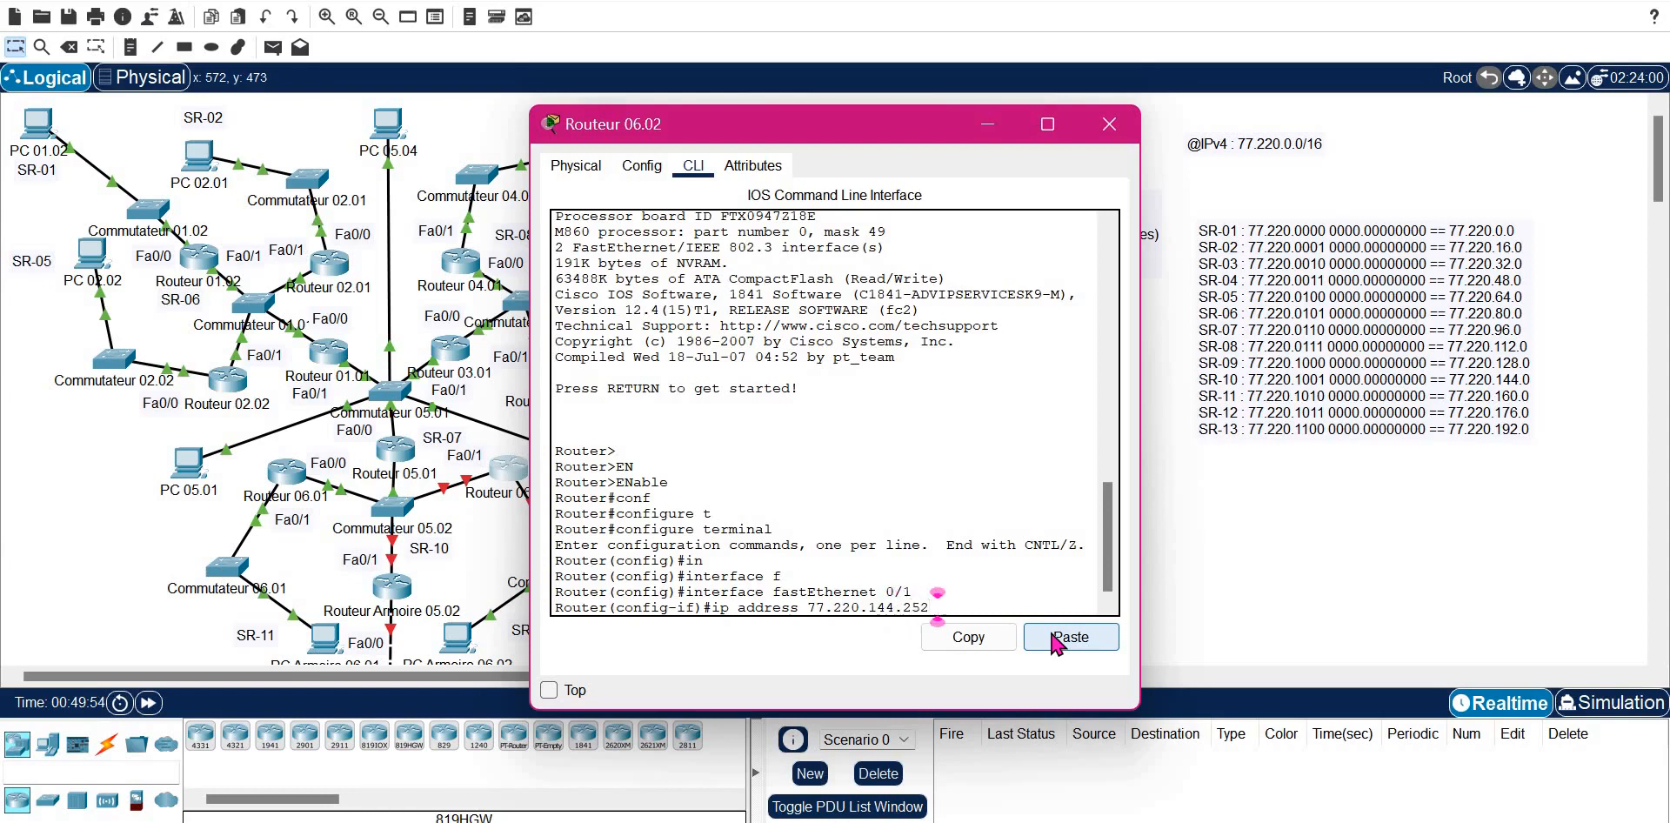
text(55.255.240.0)
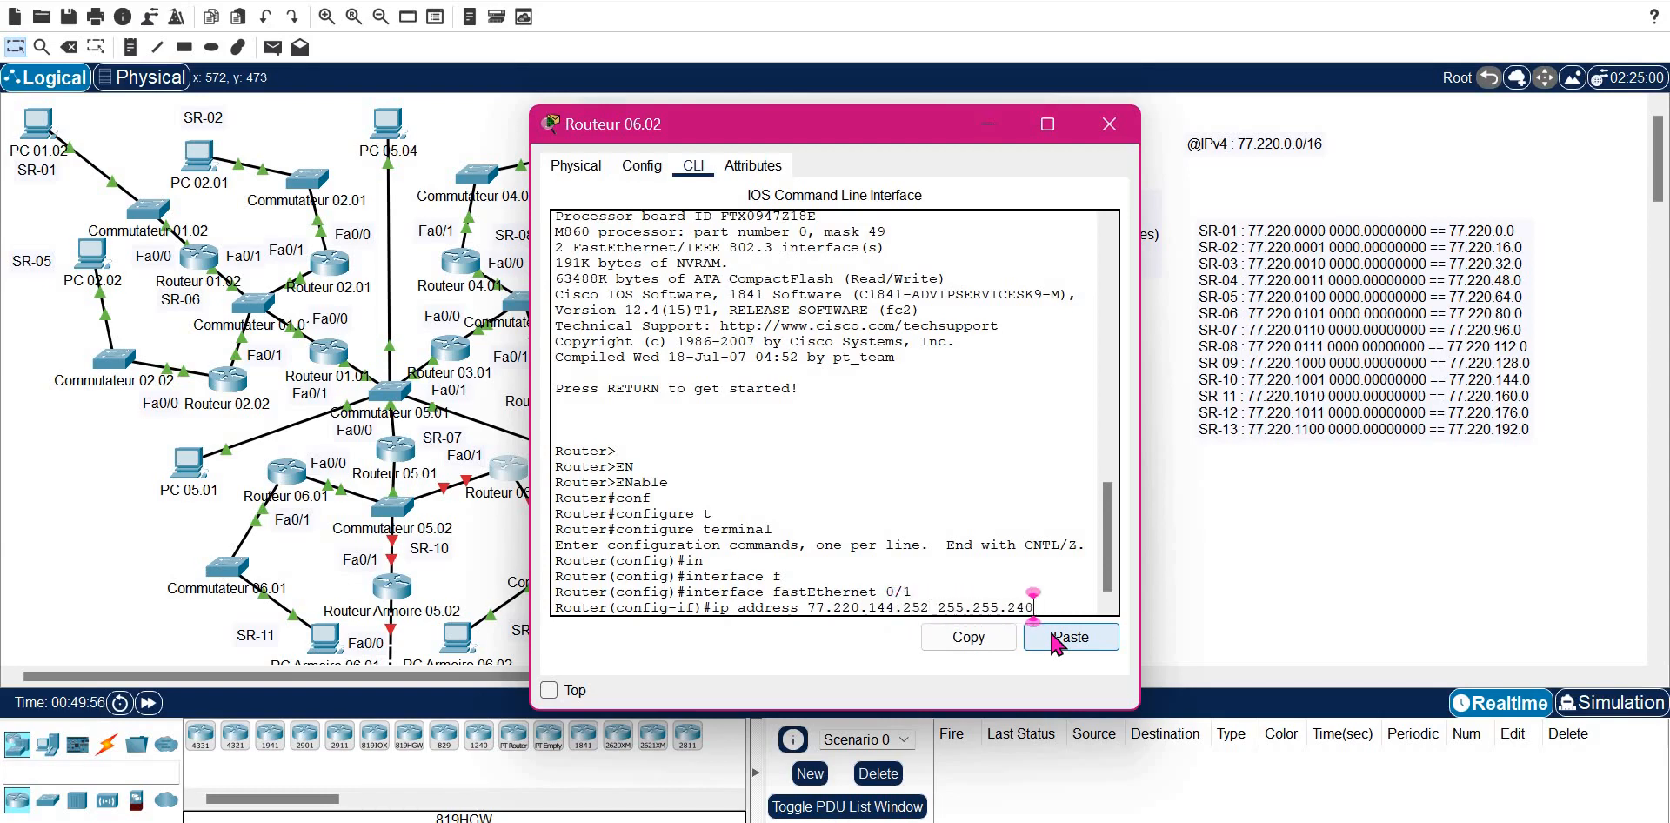
key(Return)
- Enable FastEthernet 0/1 on Routeur 06.02 with no shutdown and return to global configuration mode
text(NO SH)
key(Tab)
key(Return)
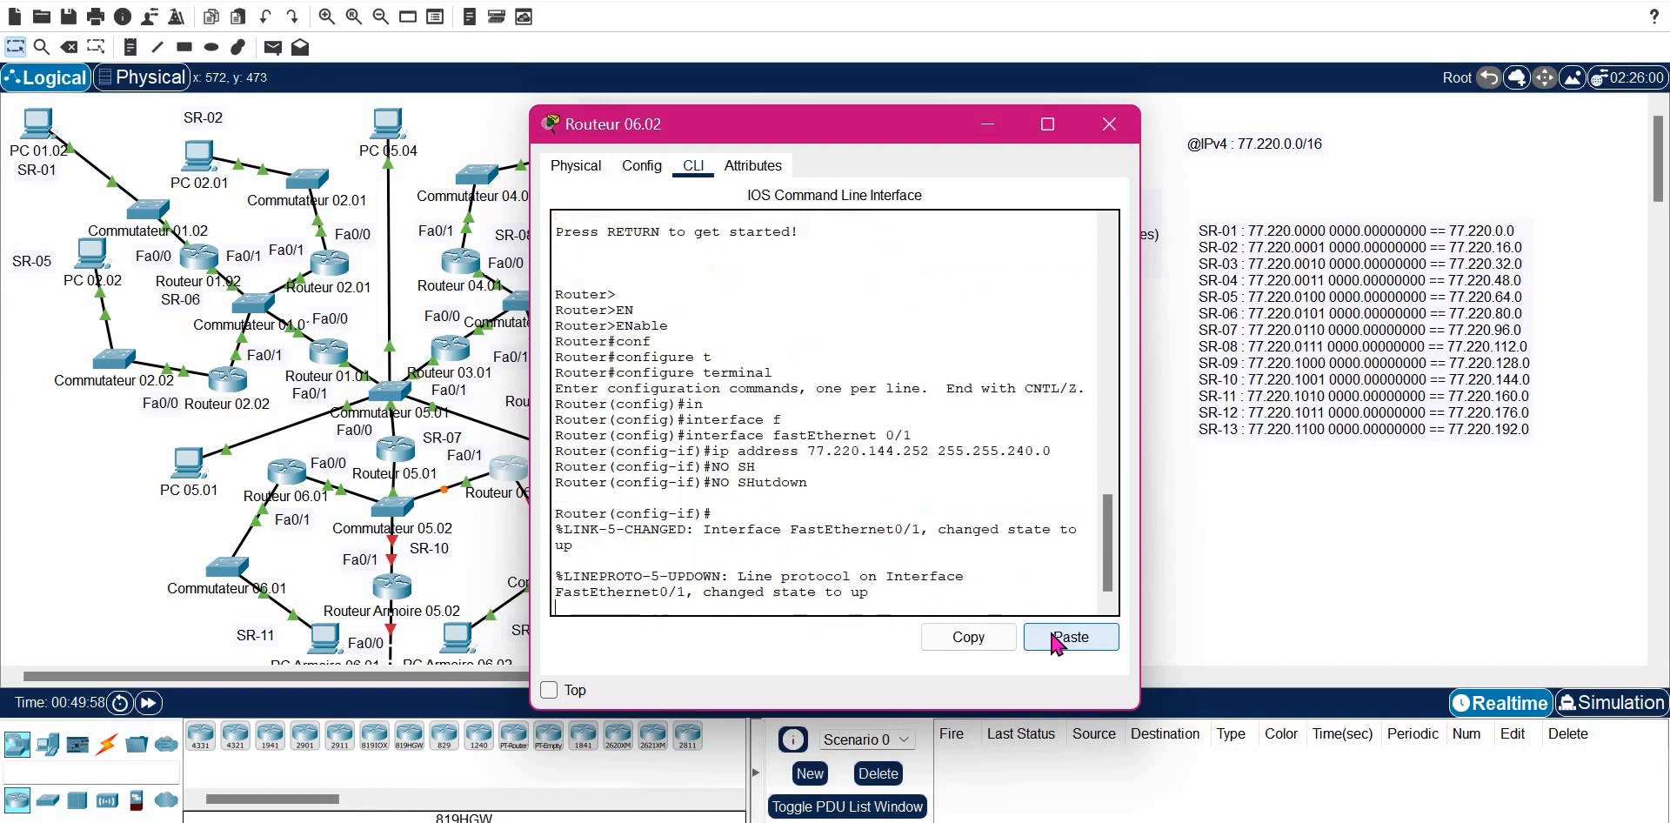
text(EXIT)
key(Return)
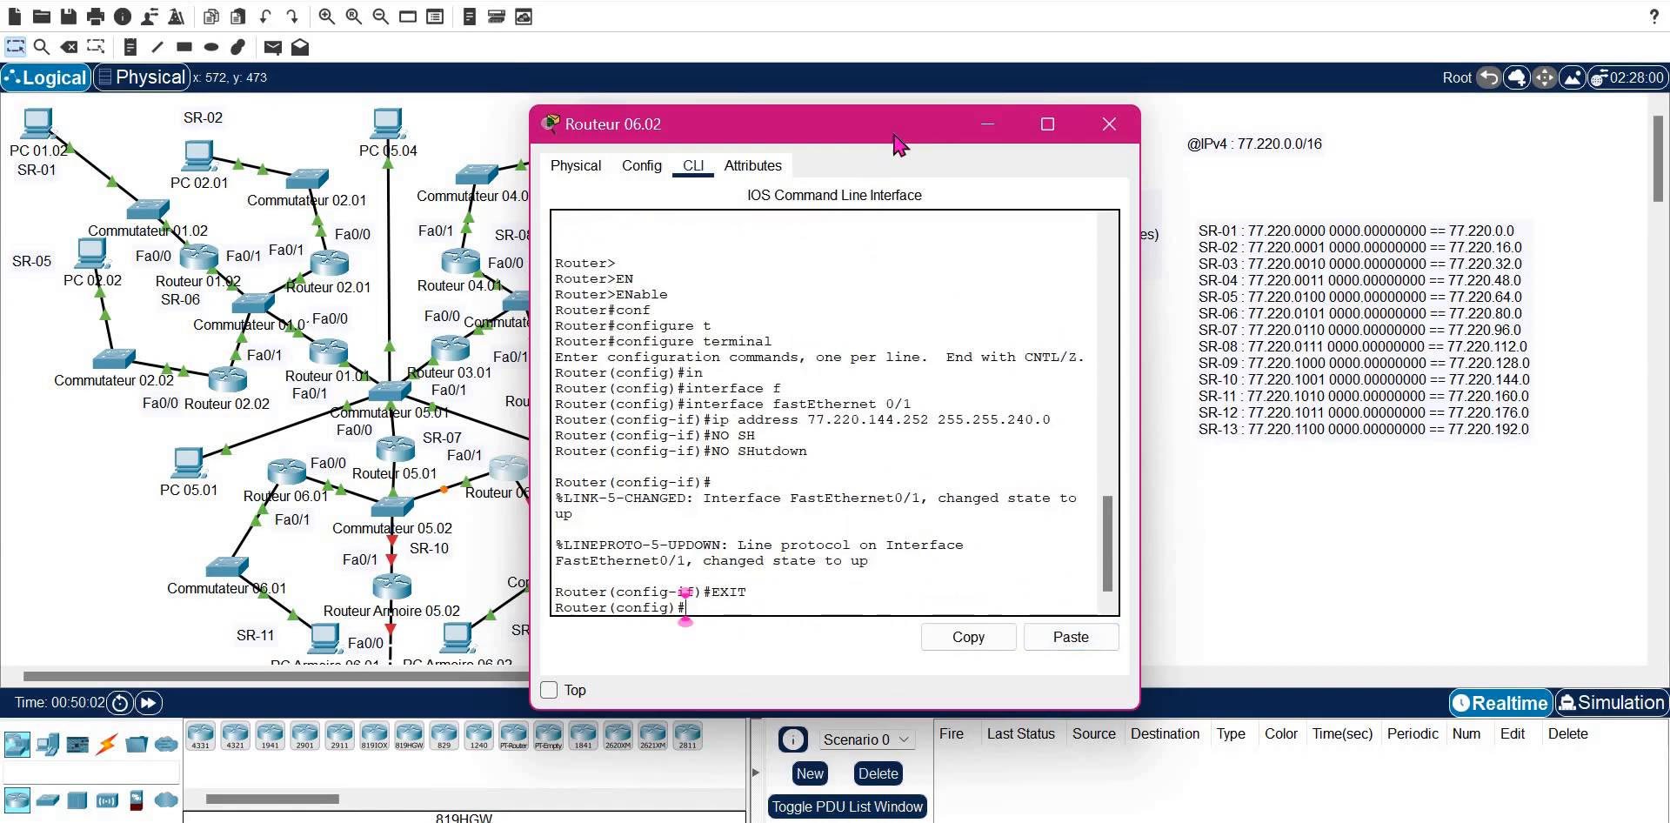
- Enter interface configuration mode for FastEthernet 0/0 on Routeur 06.02
drag(921, 138, 1027, 128)
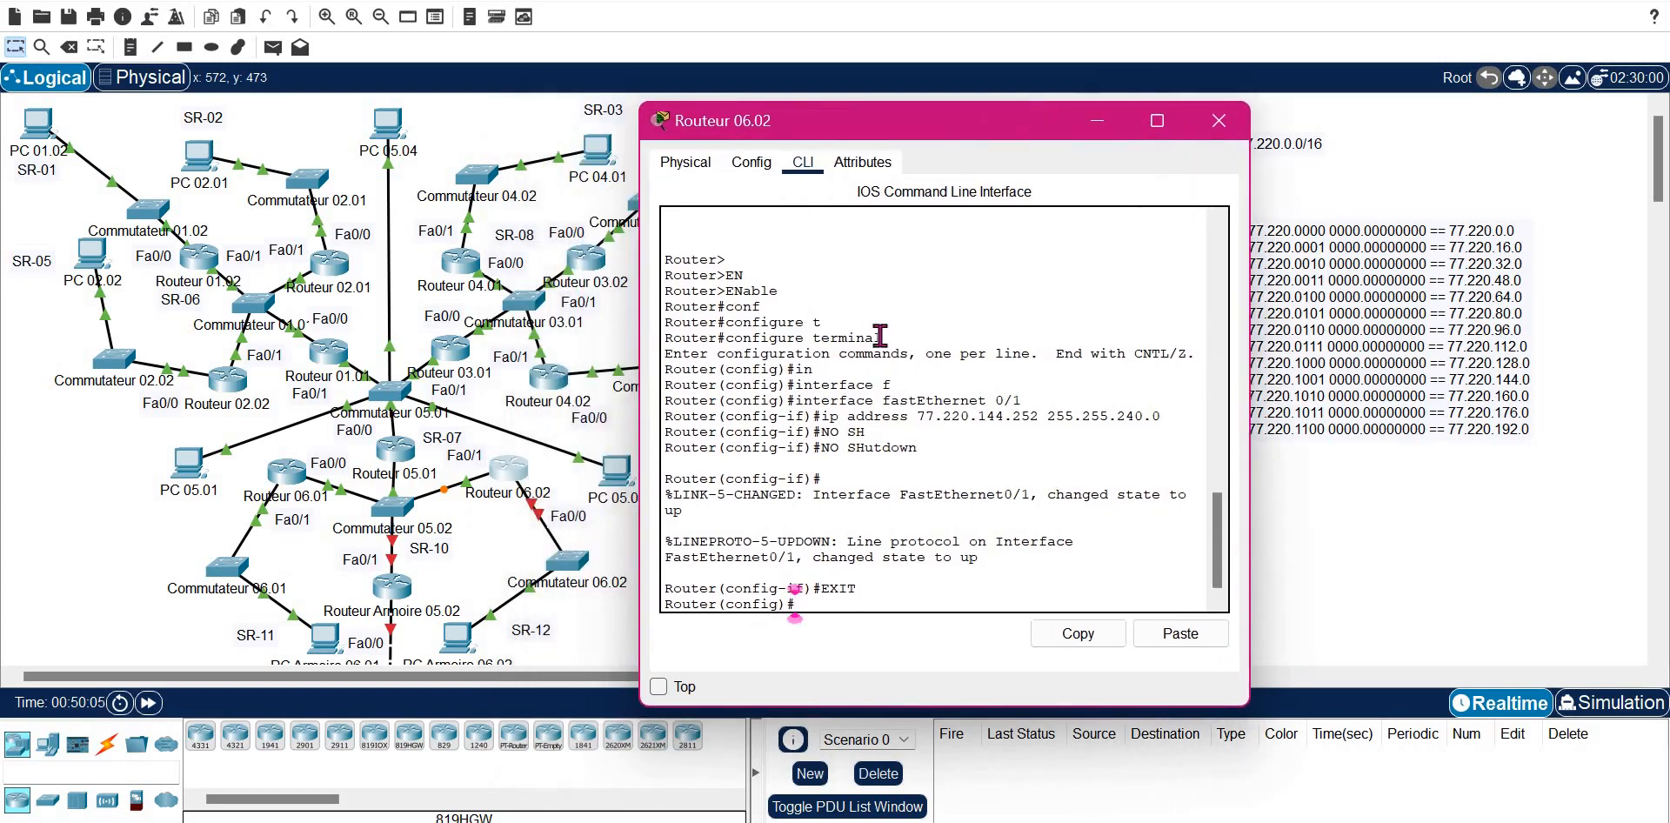
text(IN)
key(Tab)
text(F)
key(Tab)
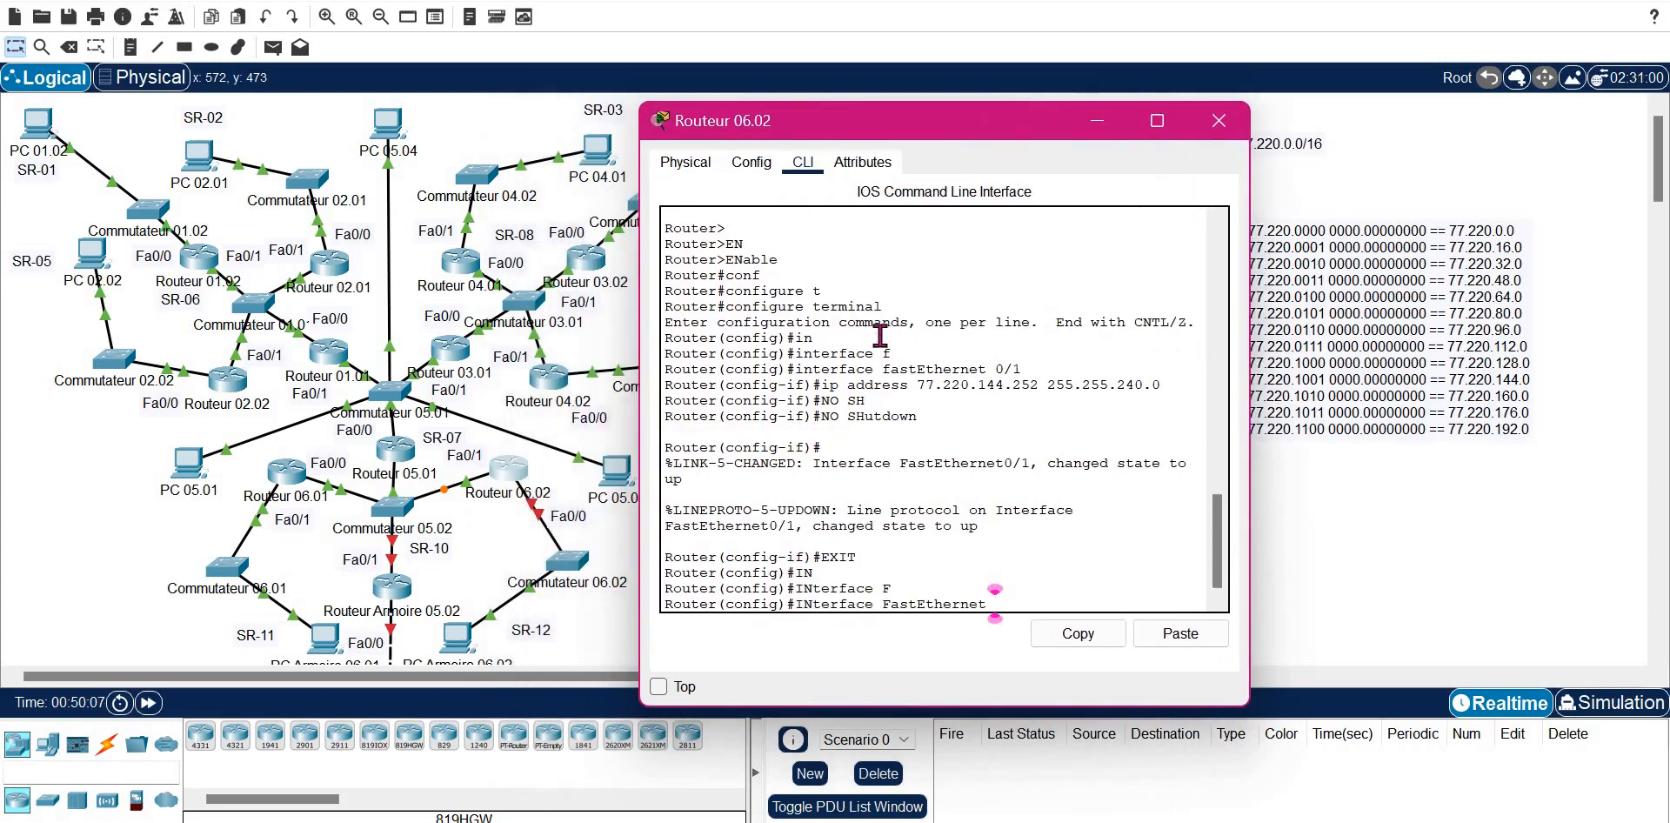
text(0/0)
key(Return)
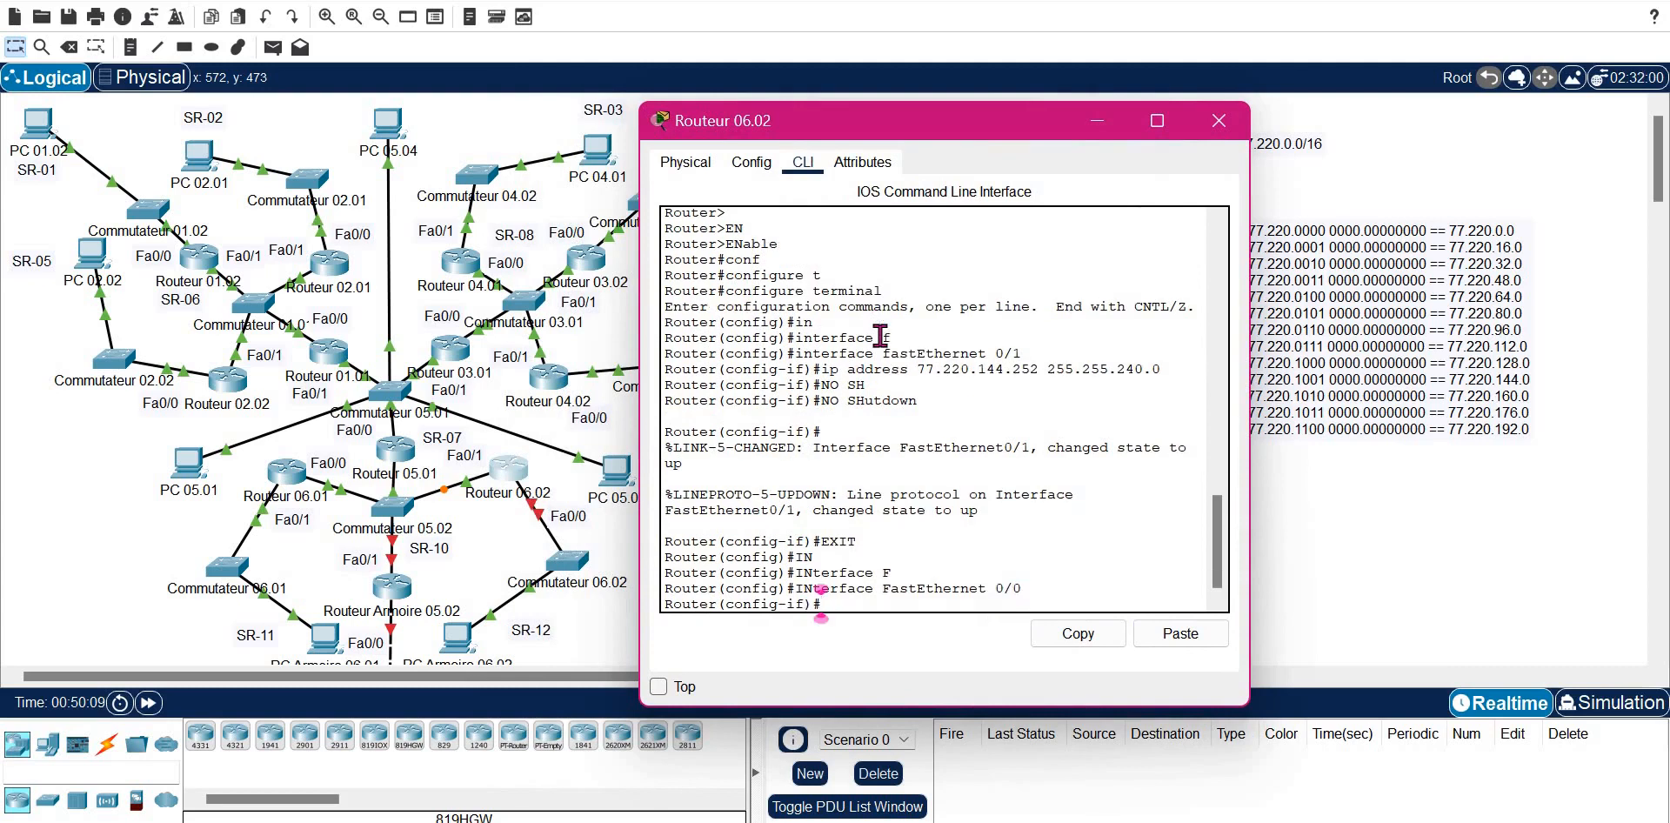
text(ip ad)
key(Tab)
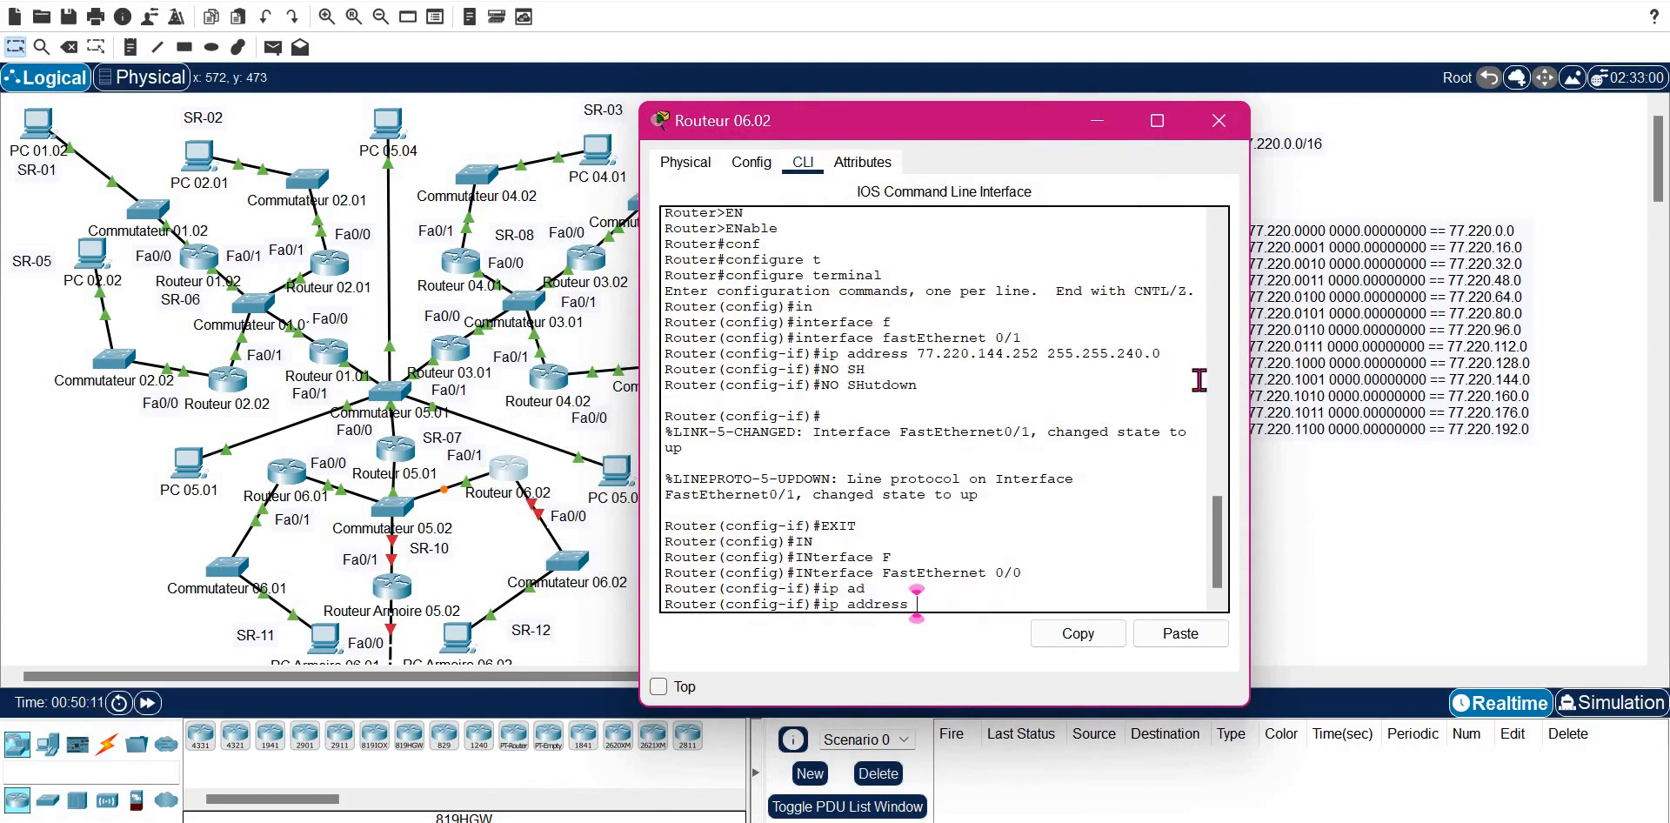
key(BackSpace)
key(BackSpace)
key(BackSpace)
key(BackSpace)
key(BackSpace)
key(BackSpace)
key(BackSpace)
key(BackSpace)
key(BackSpace)
key(BackSpace)
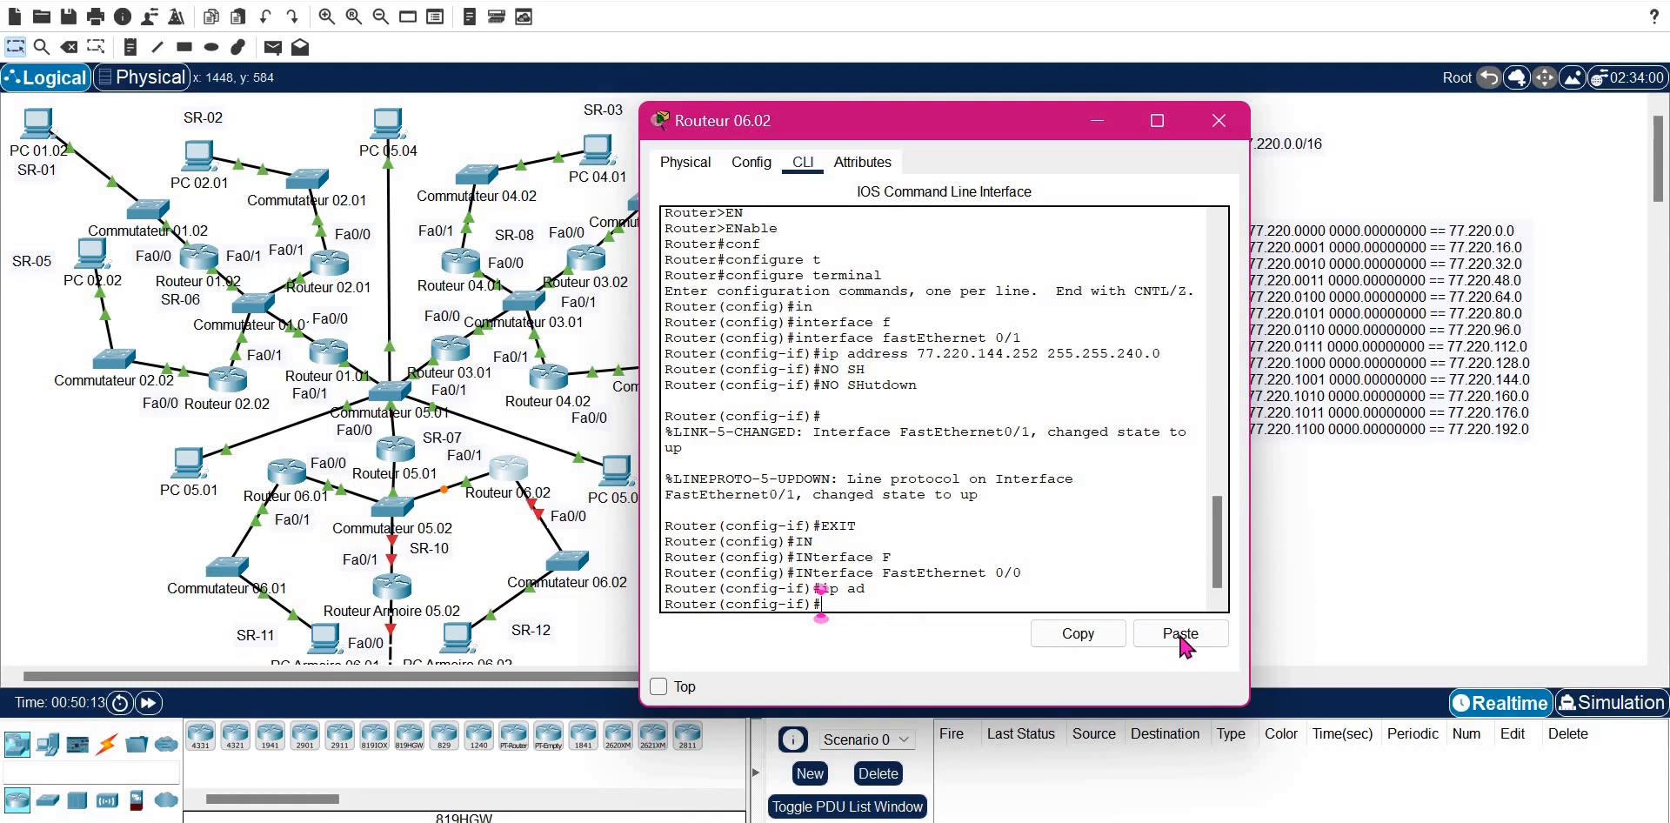
- Assign IP address 77.220.176.254 with mask 255.255.240.0 to FastEthernet 0/0 on Routeur 06.02
click(1180, 633)
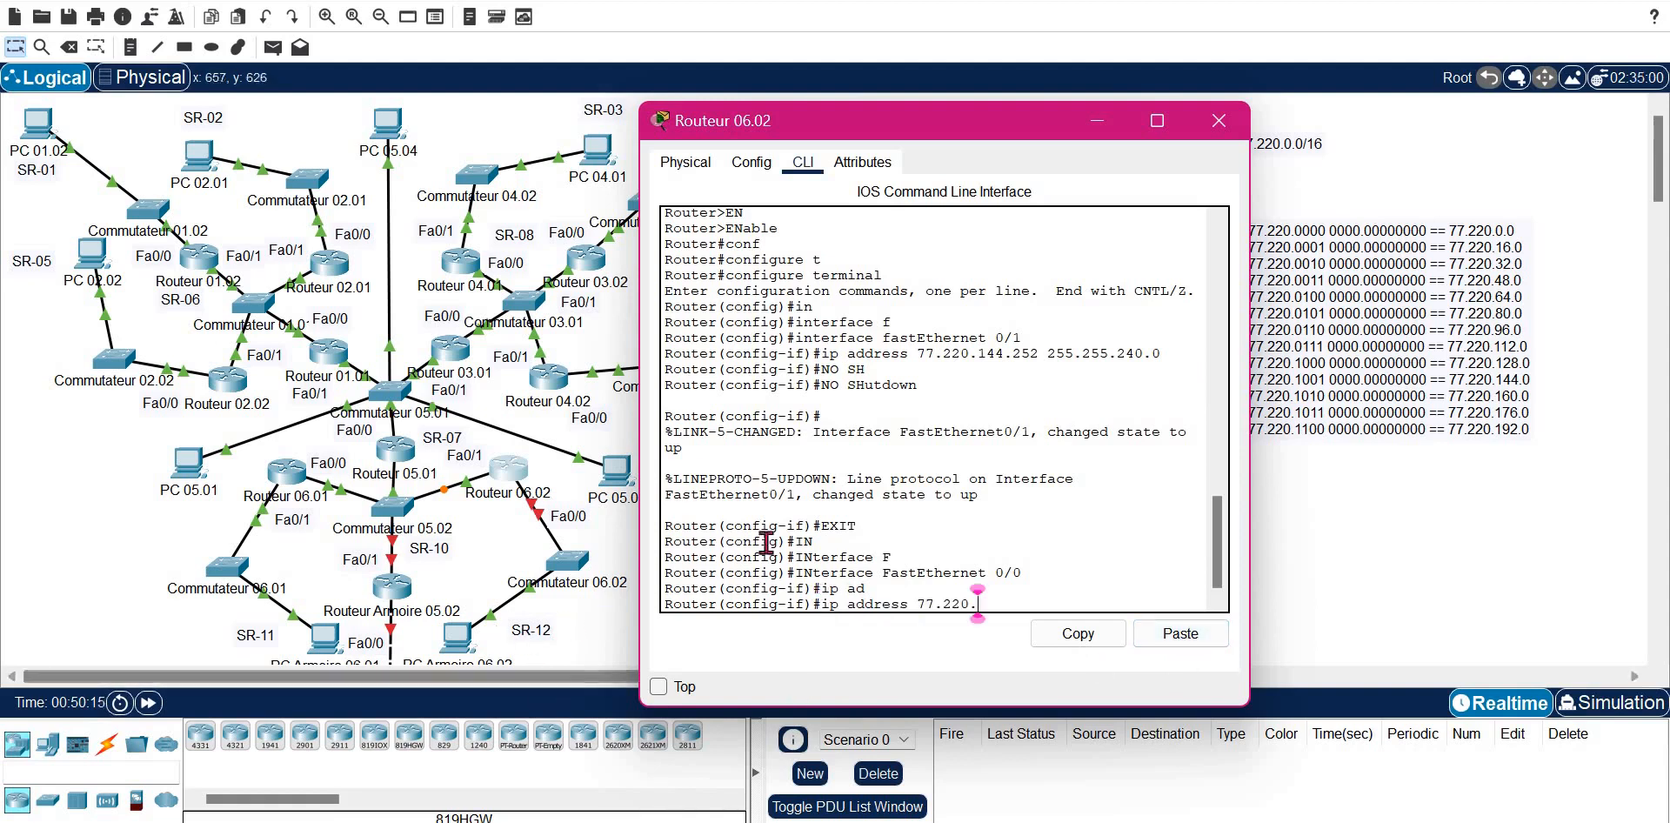
double_click(911, 116)
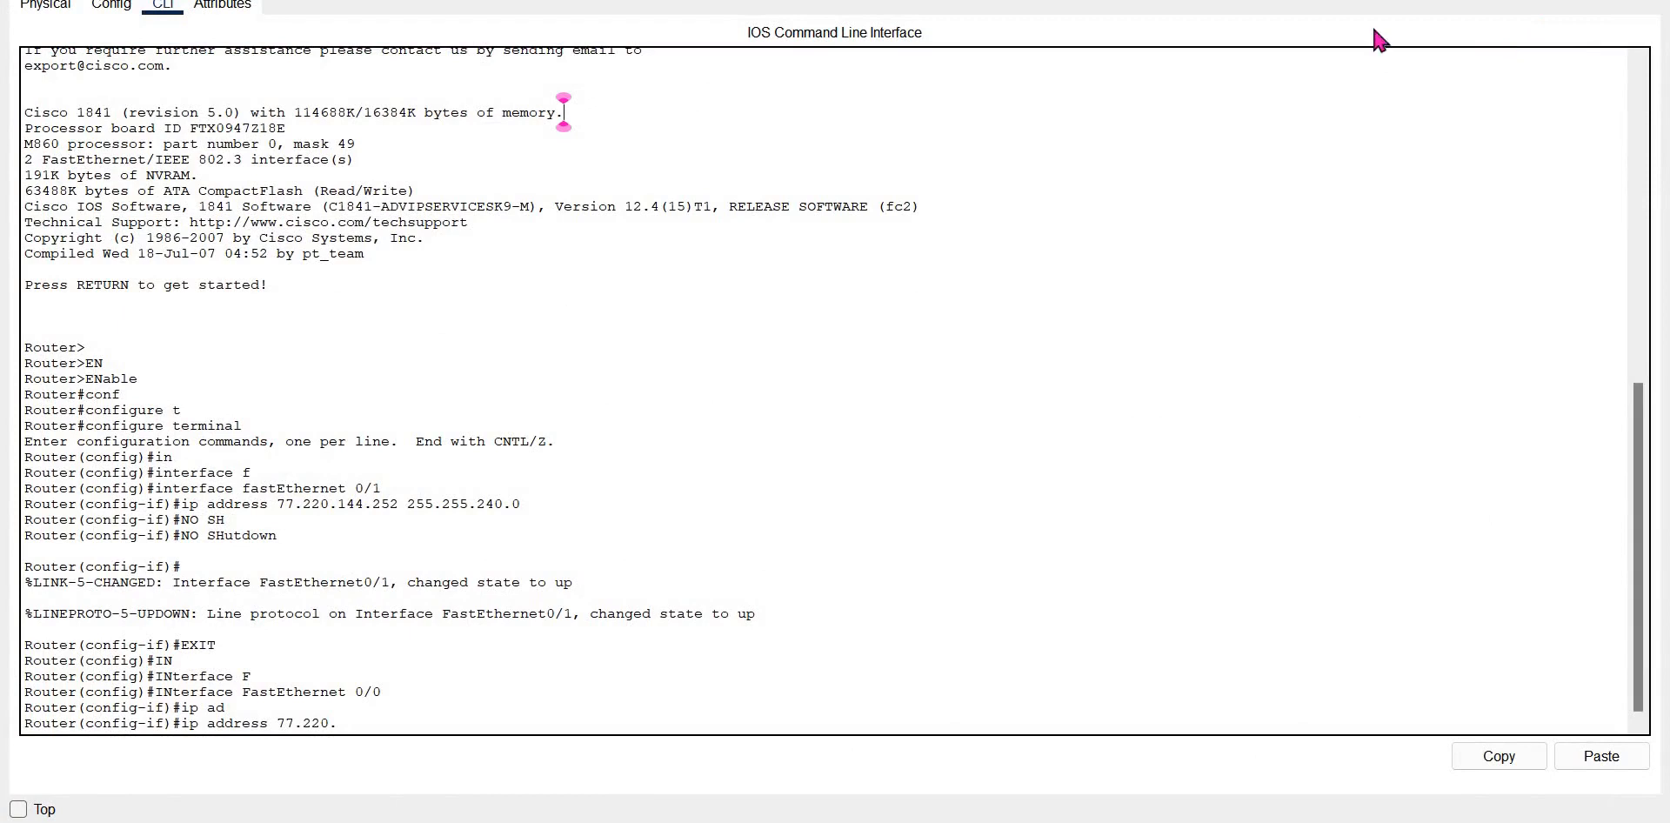
click(1576, 1)
drag(1006, 121, 864, 98)
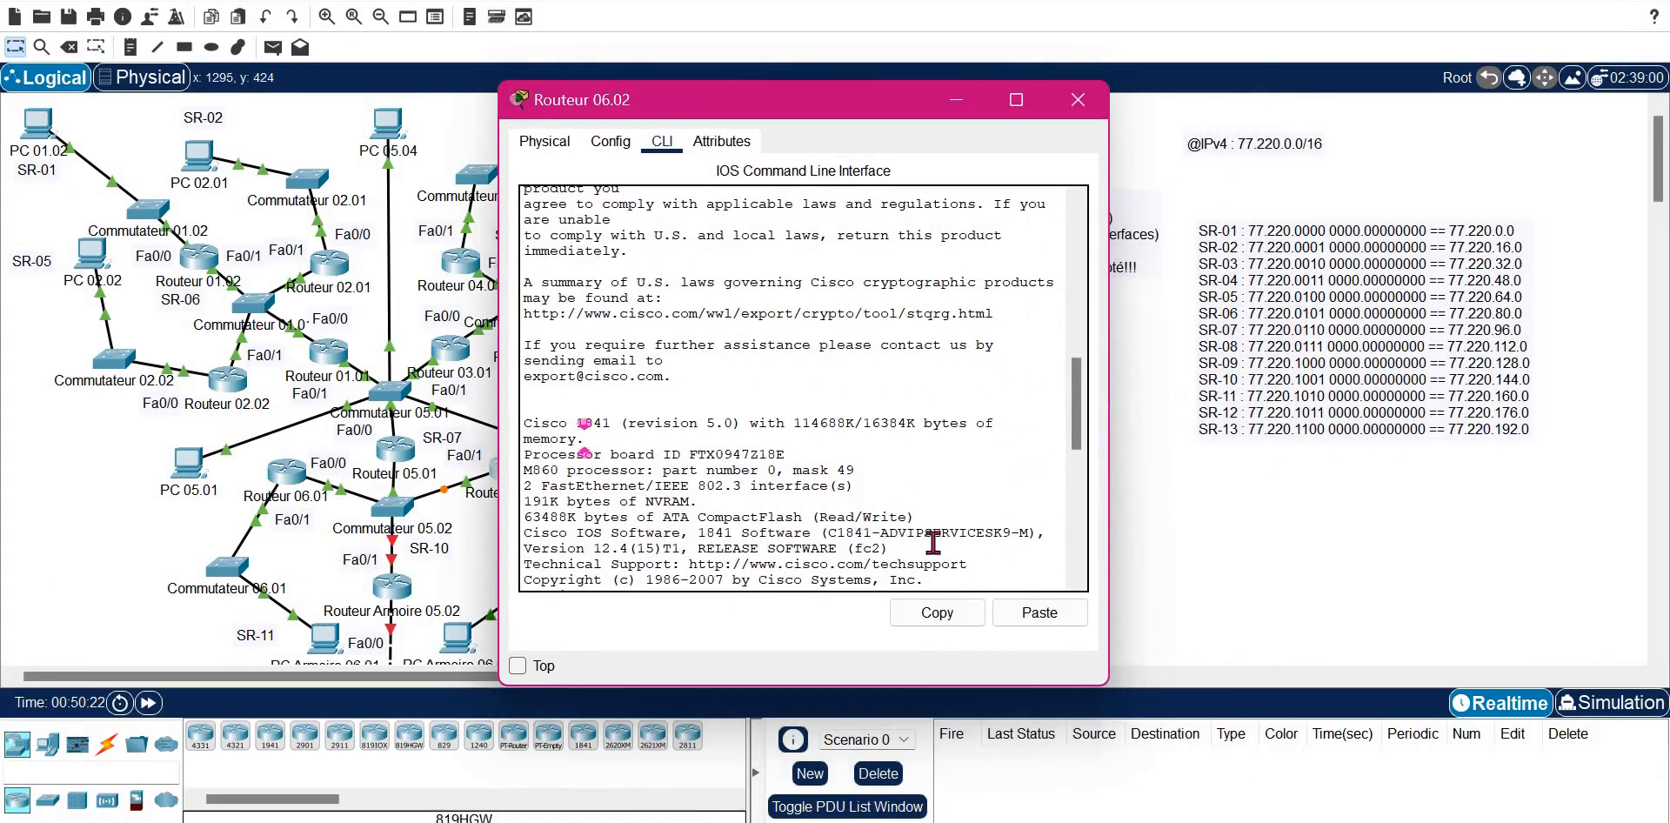
drag(1077, 409, 1076, 593)
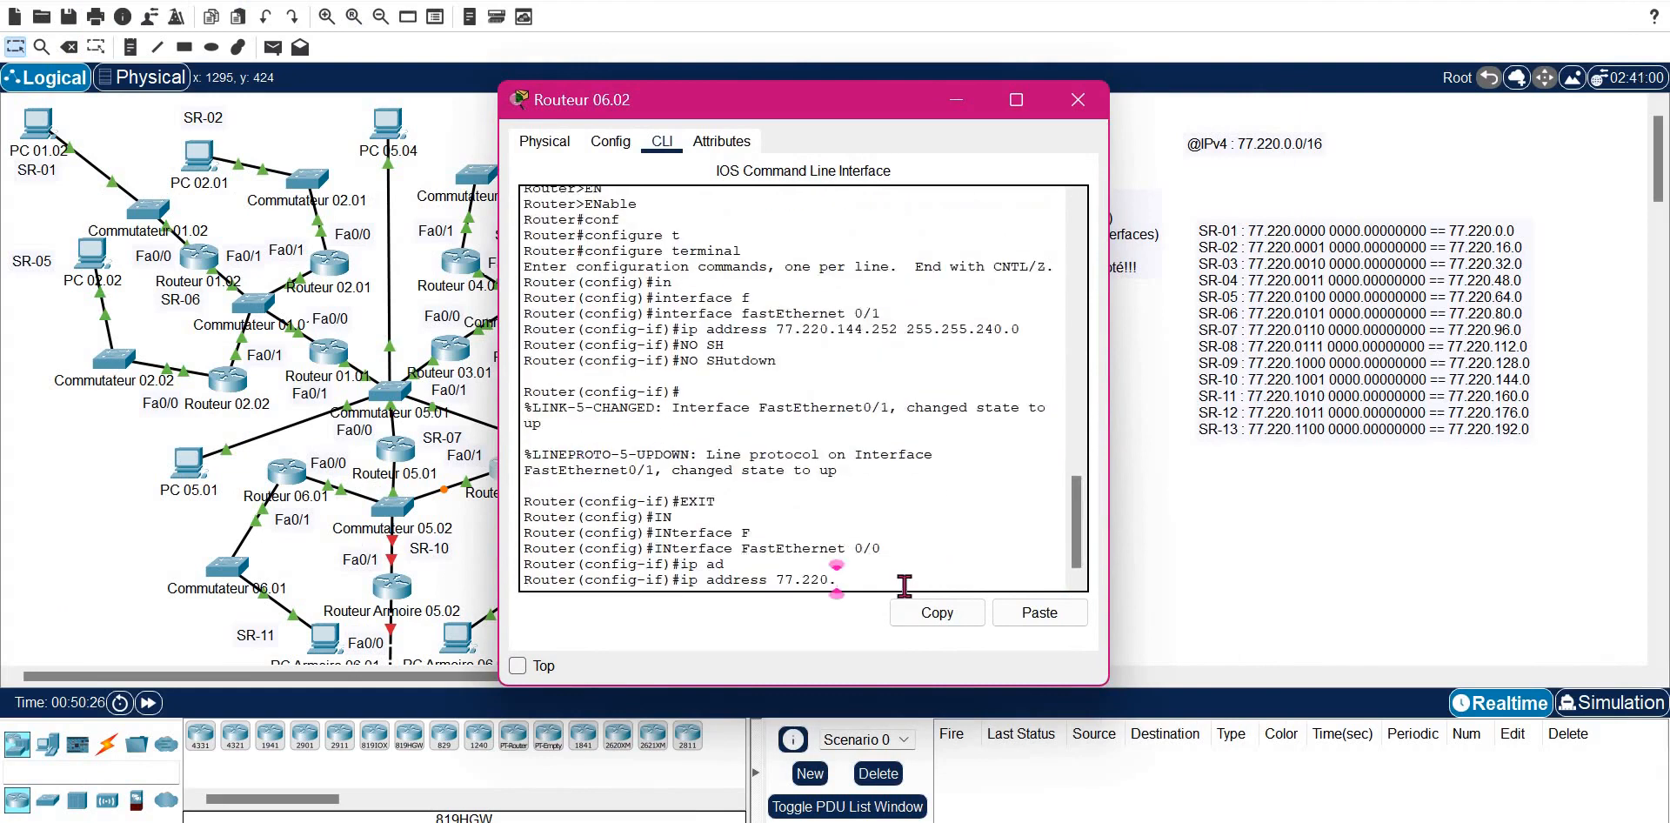
text(&)
key(BackSpace)
text(176.254 255.255.240.0)
key(Return)
- Enable FastEthernet 0/0 on Routeur 06.02 with no shutdown, exit interface configuration and return to the topology
text(no sh)
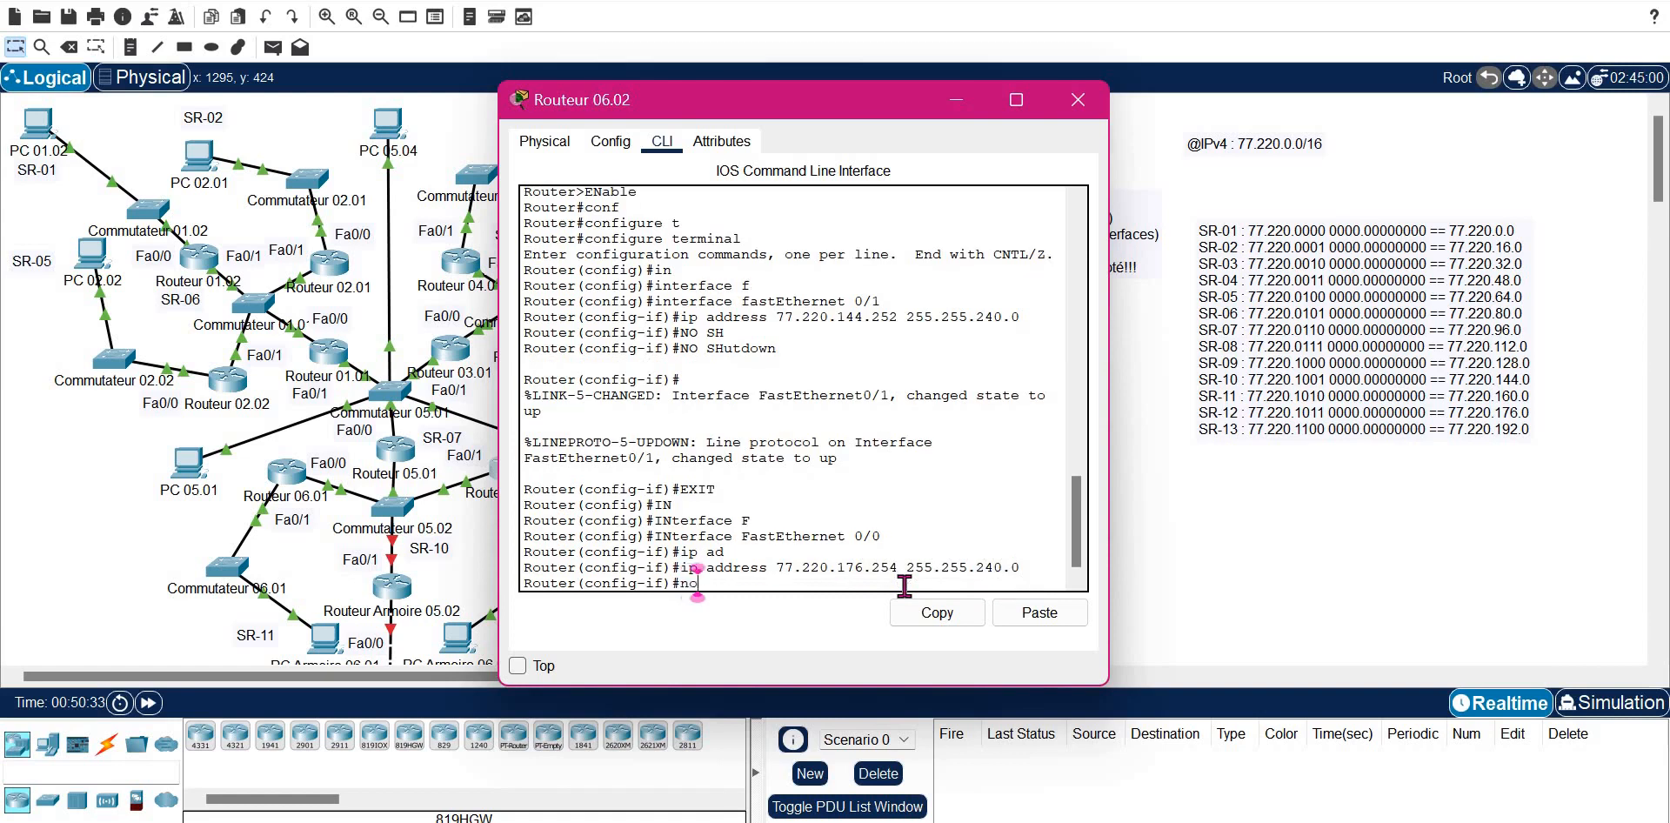
key(Tab)
key(Return)
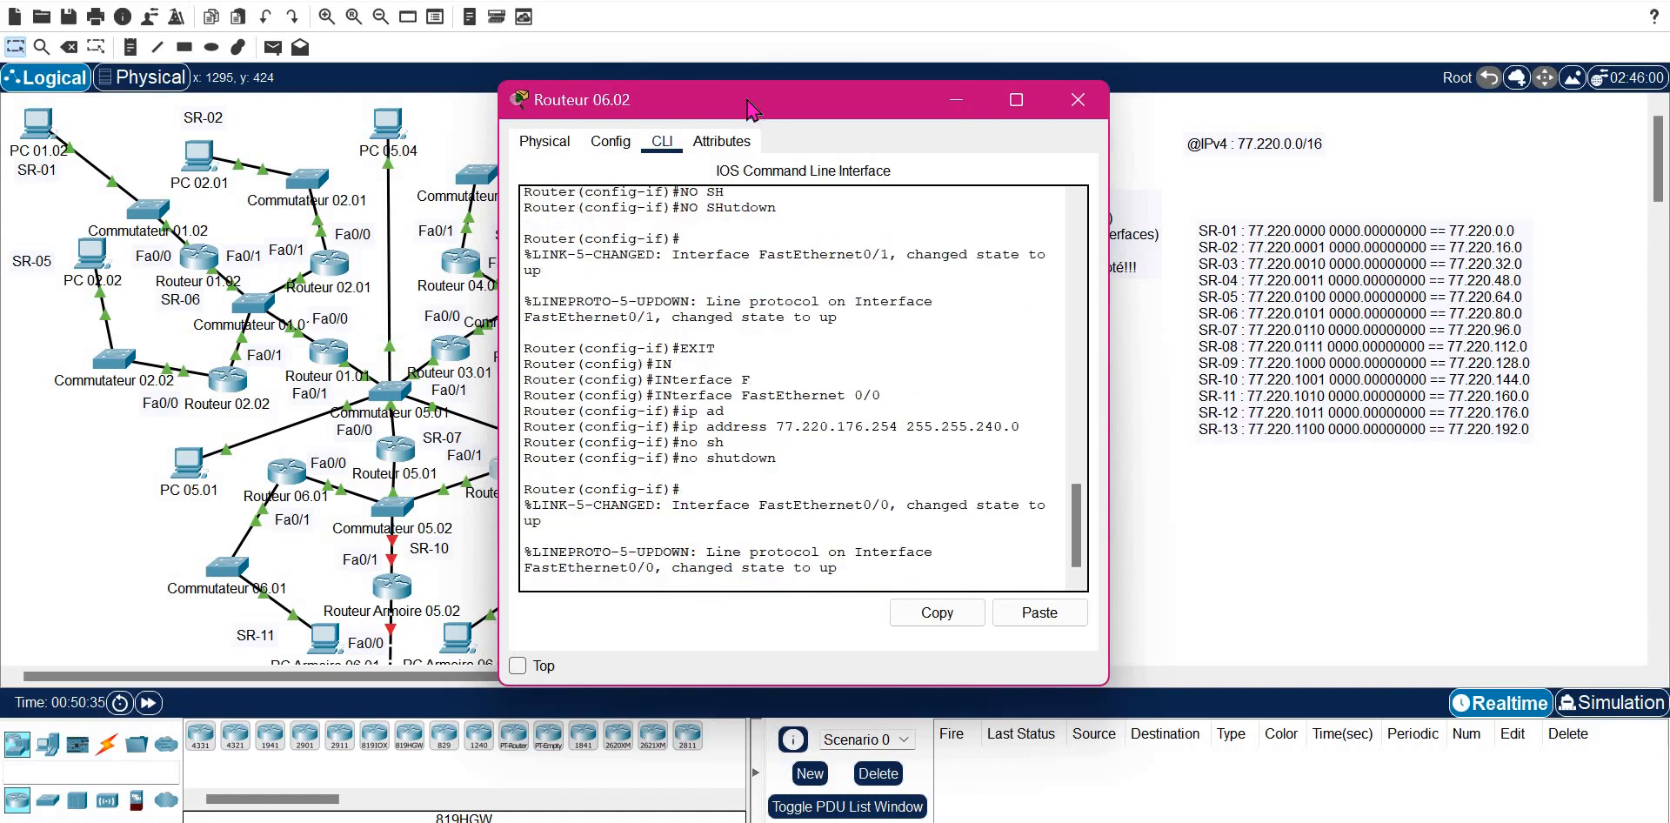
drag(750, 99, 784, 99)
drag(1068, 106, 1238, 141)
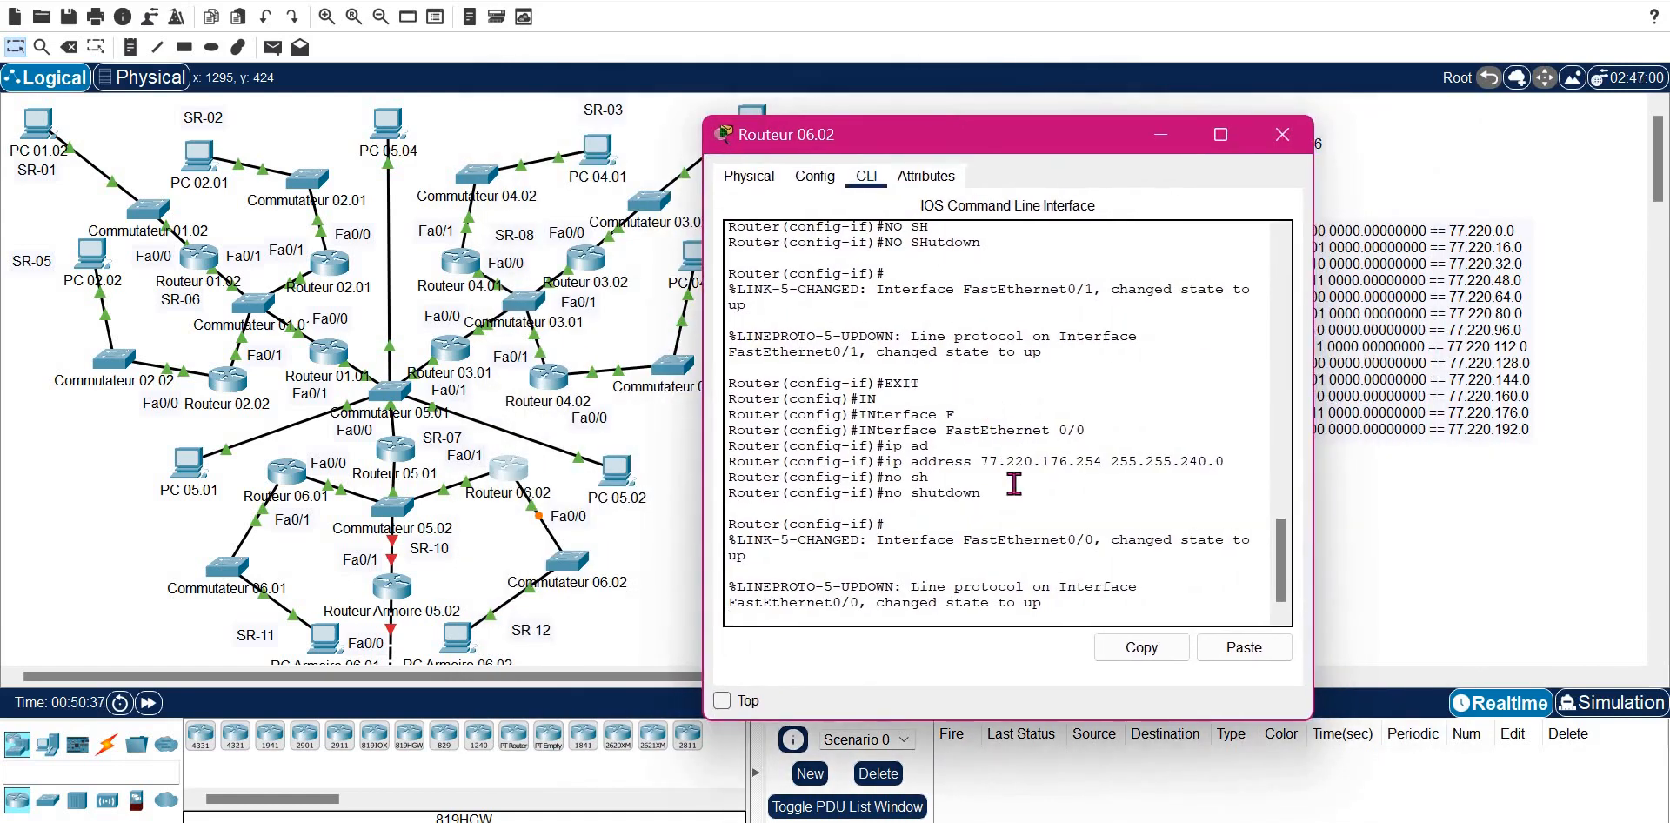
key(Return)
key(Return)
text(exit)
key(Return)
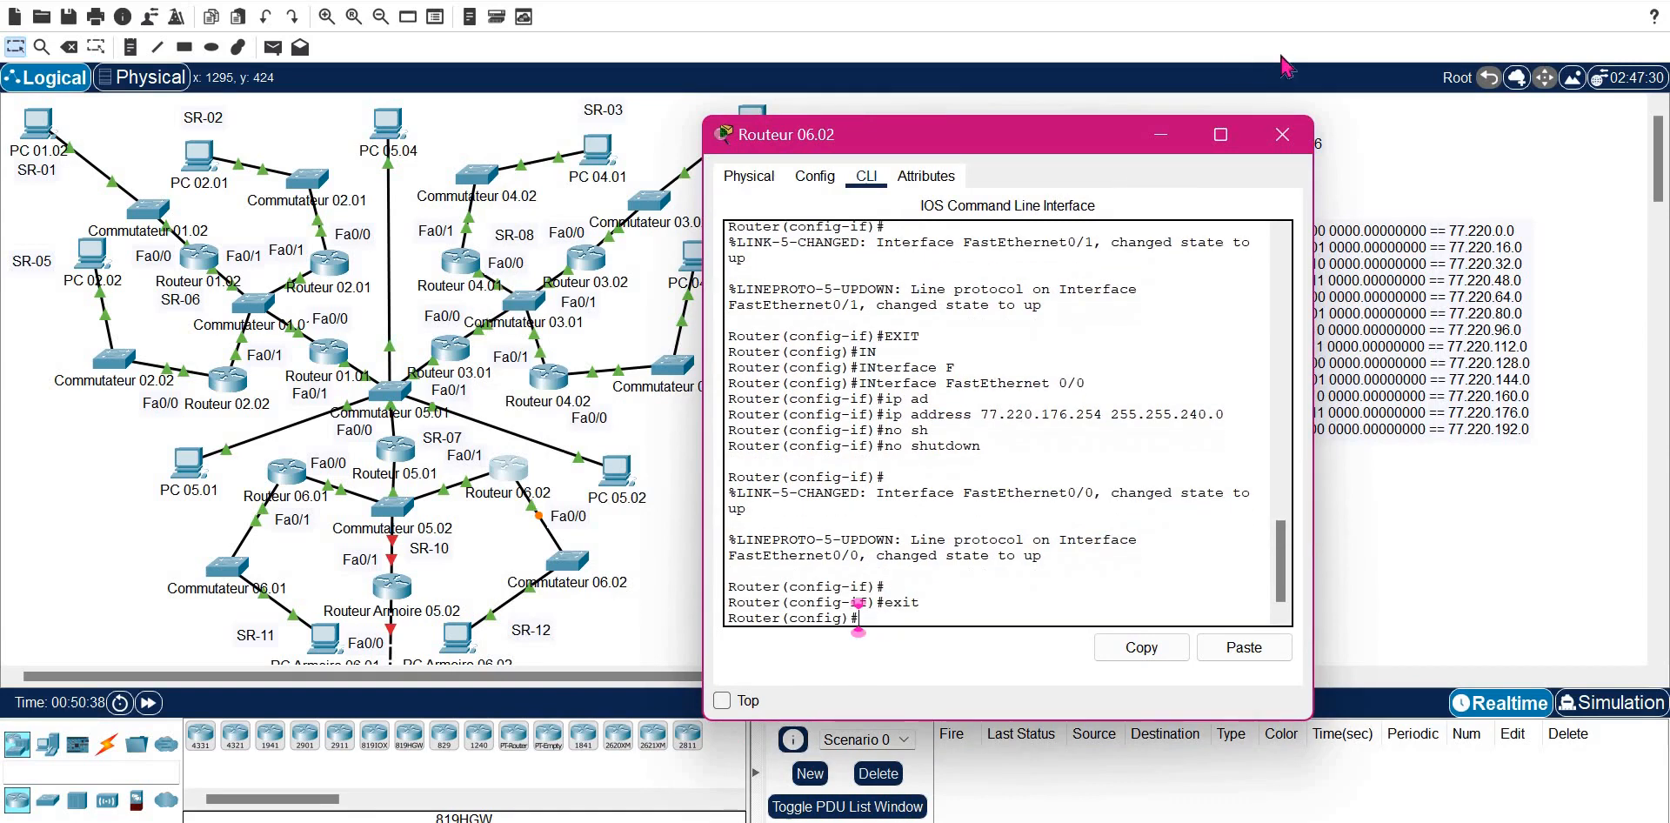
click(1283, 135)
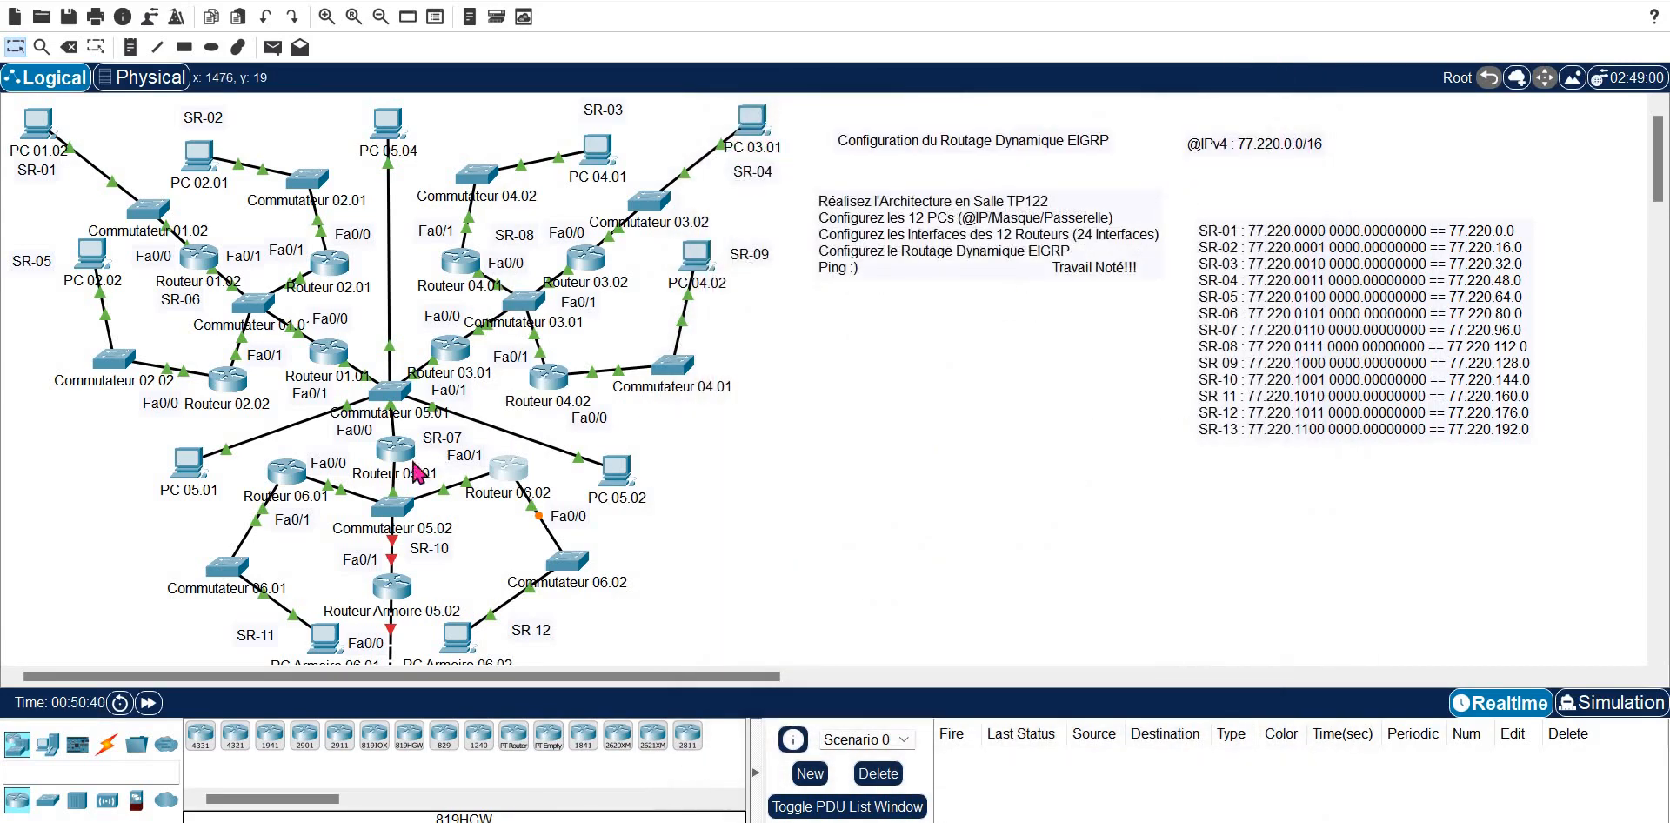
- Open the command line of Routeur Armoire 05.02 and enter global configuration mode
click(400, 596)
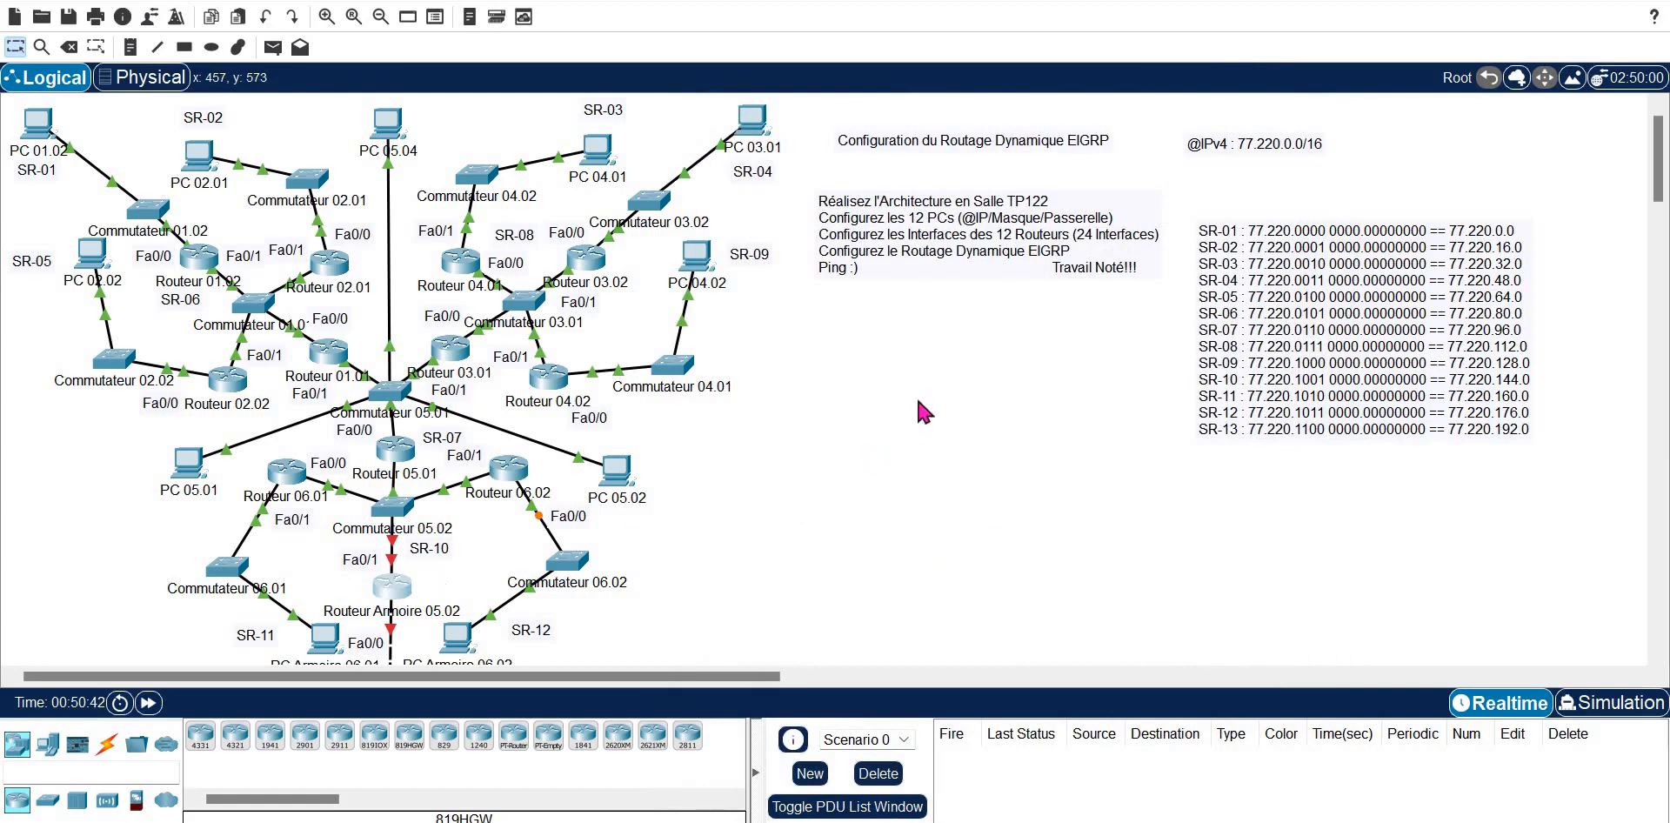
drag(1091, 139, 1375, 162)
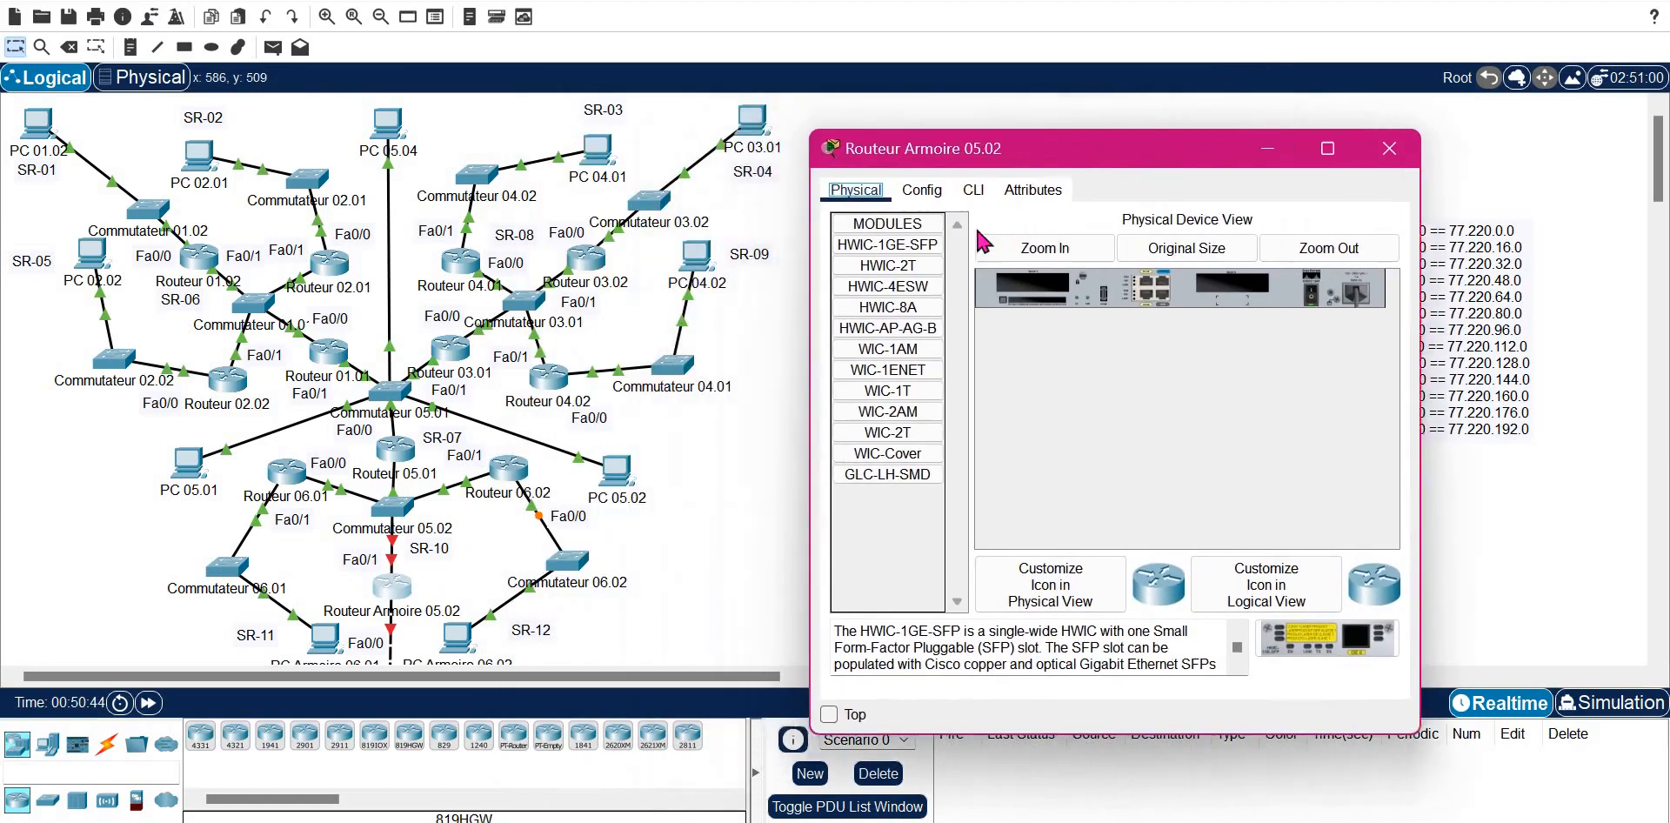
click(977, 189)
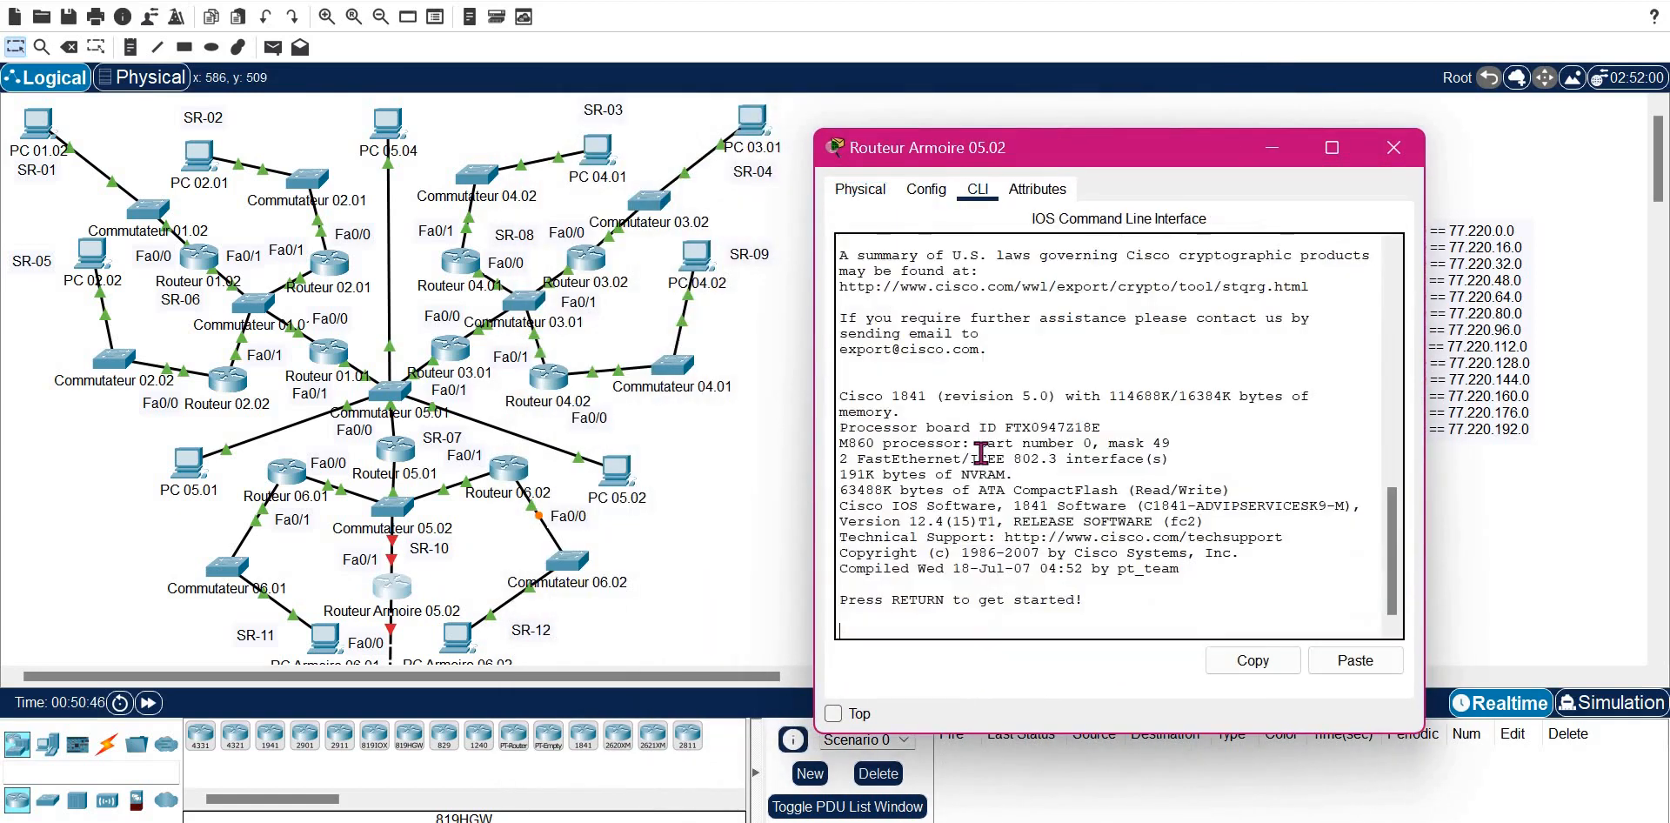
key(Return)
text(en)
key(Tab)
key(Return)
text(conf)
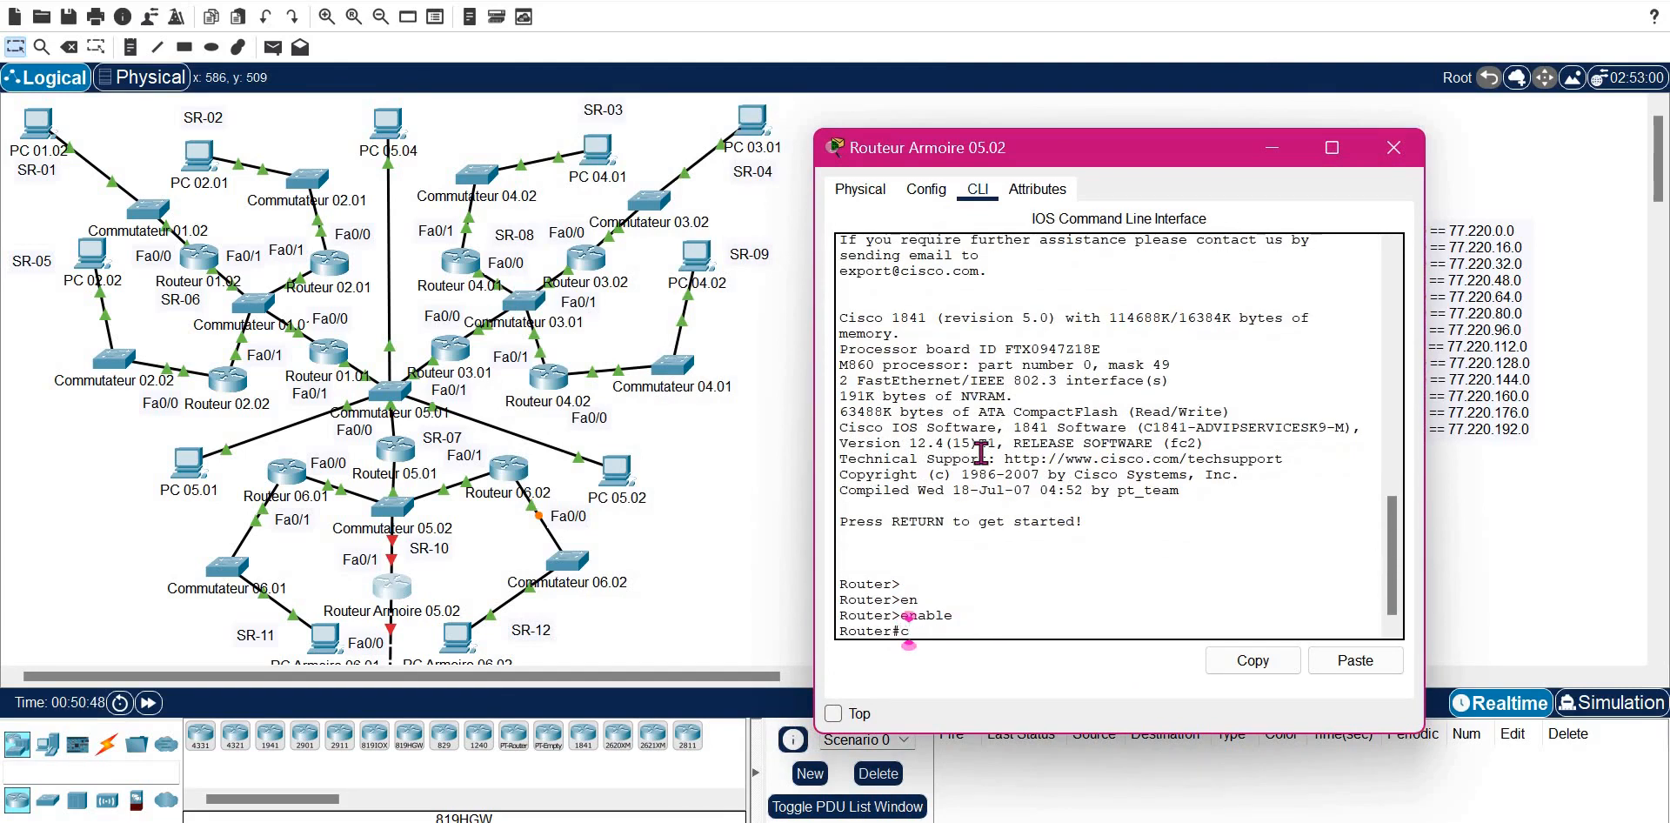
key(Tab)
text(t)
key(Tab)
key(Return)
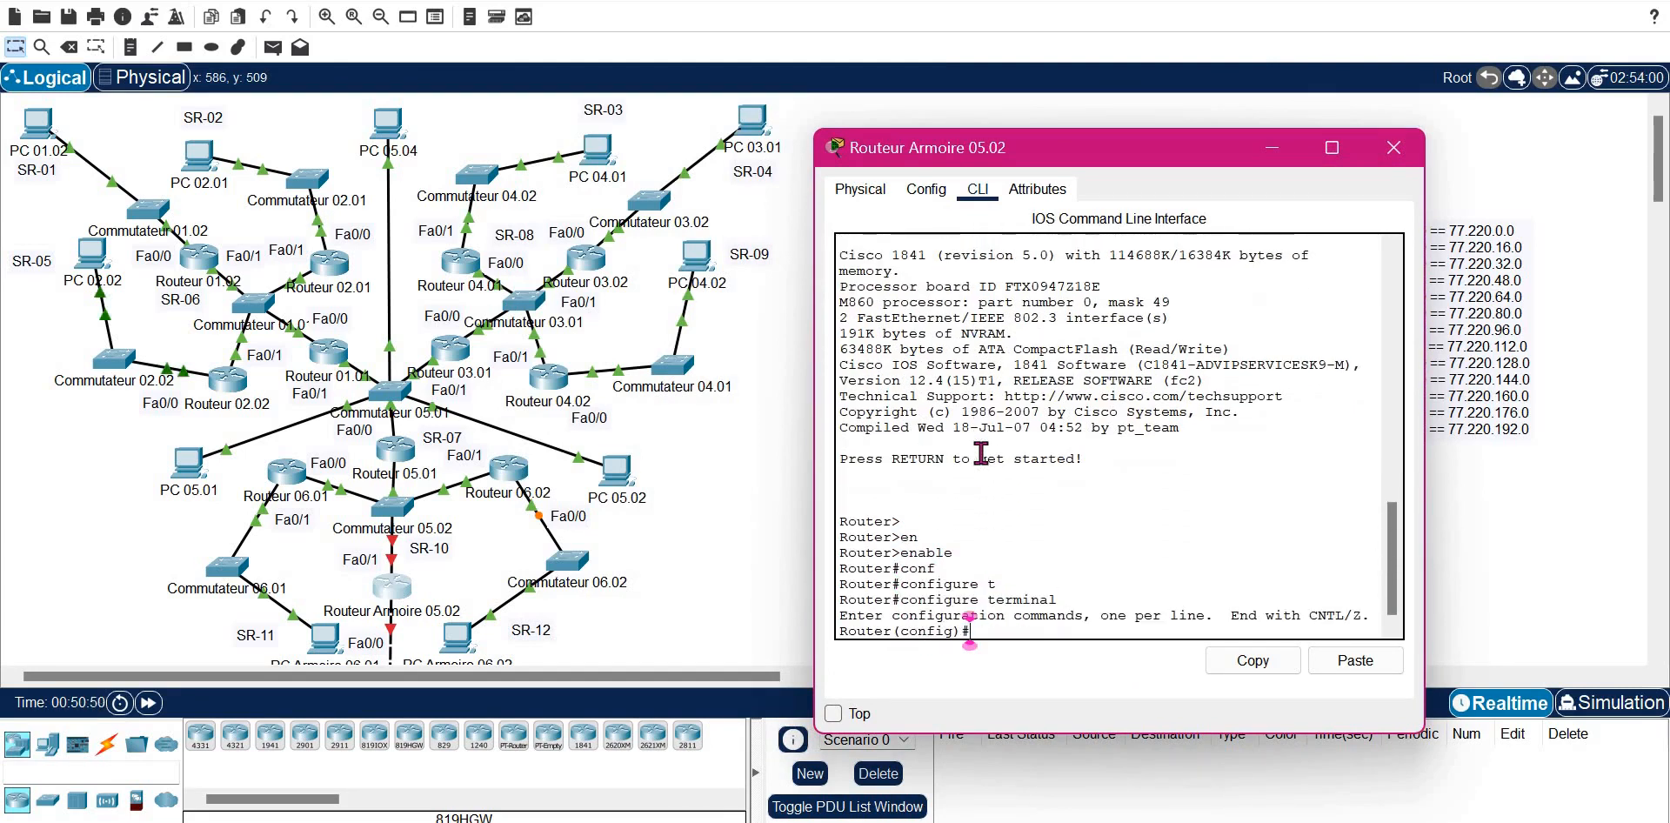
- Assign IP address 77.220.144.251 with mask 255.255.240.0 to FastEthernet 0/1 on Routeur Armoire 05.02
text(in)
key(Tab)
text(f)
key(Tab)
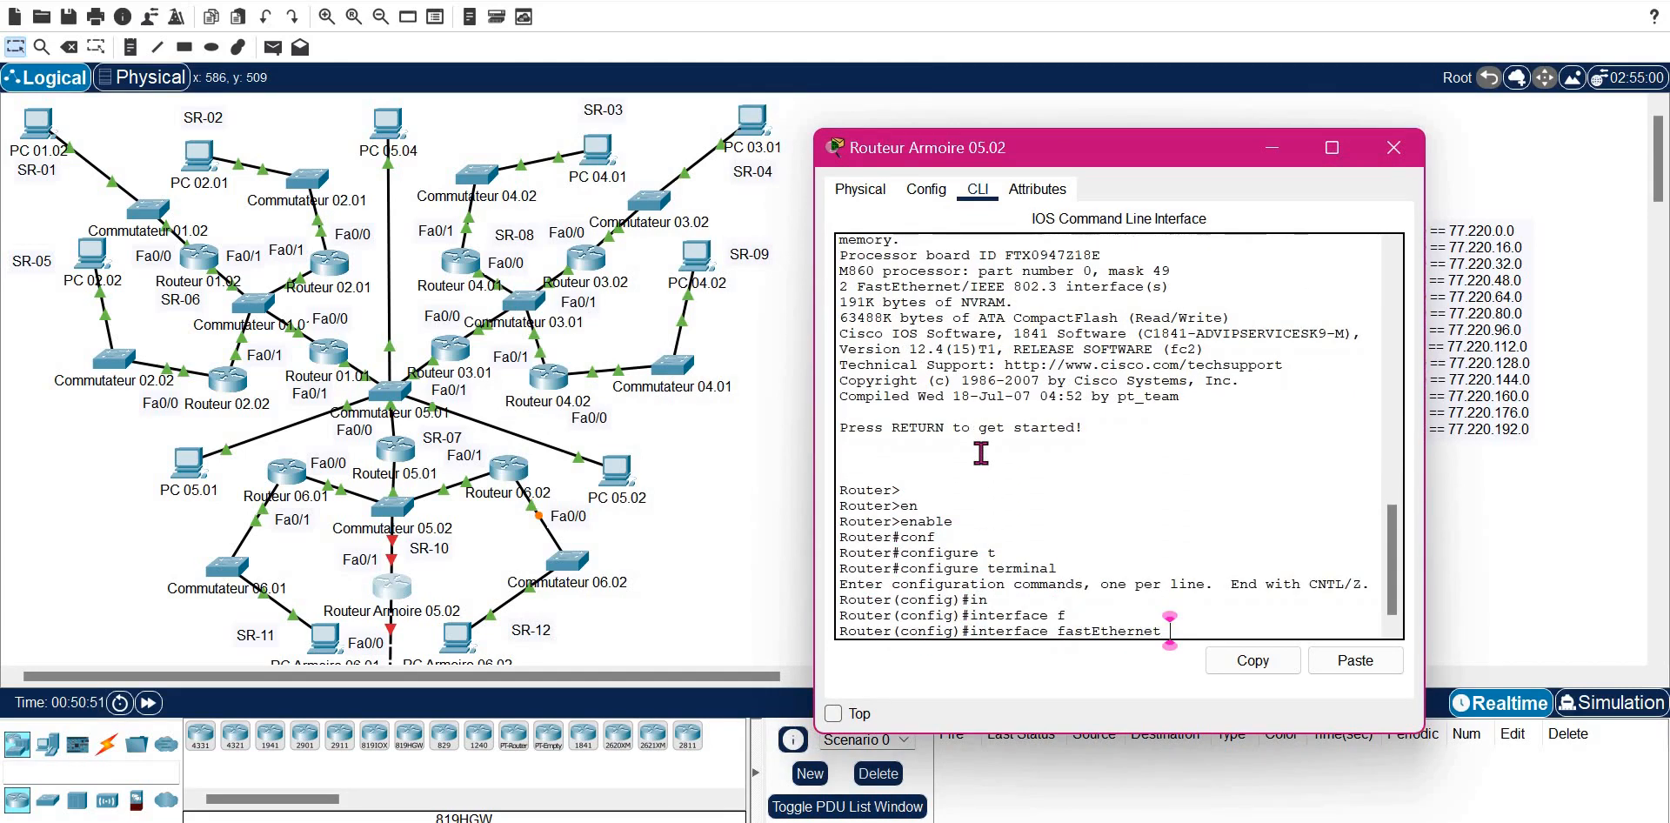
text(0/1)
key(Return)
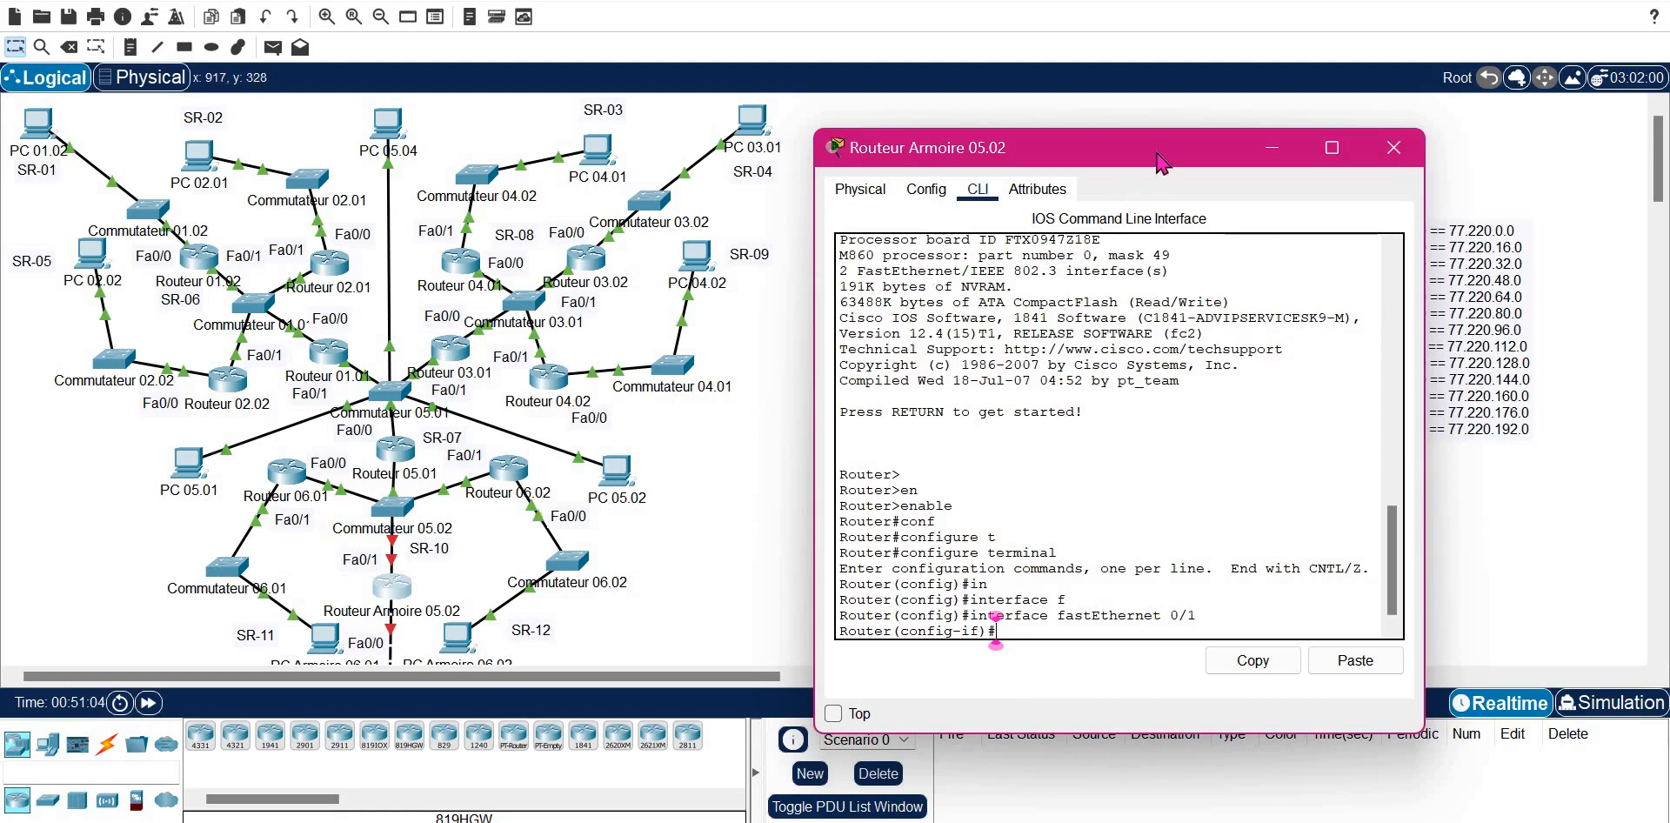
drag(868, 156, 539, 150)
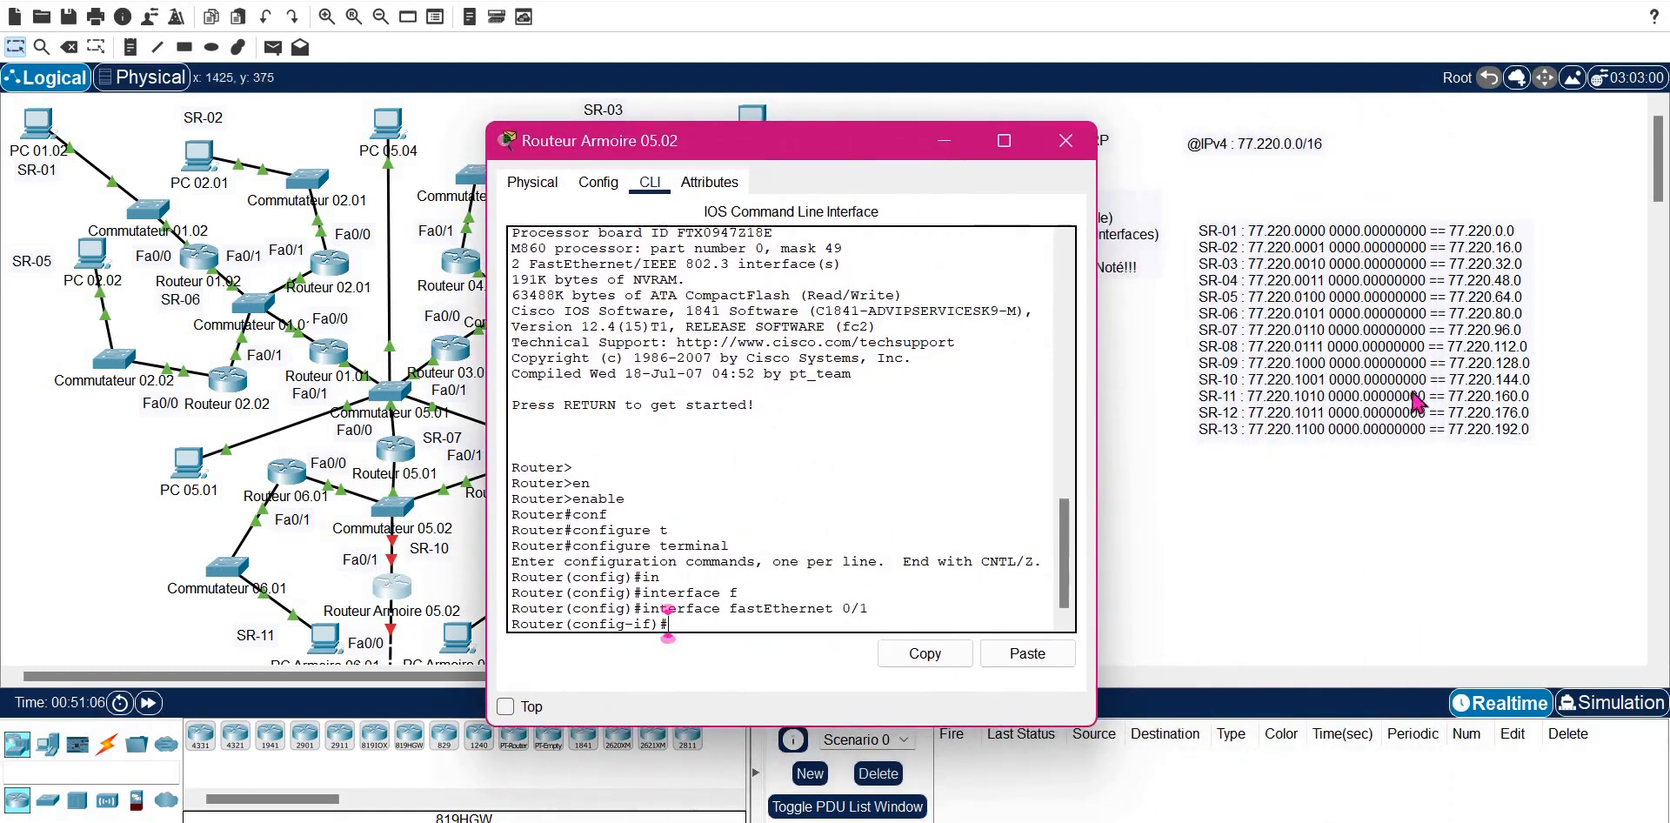
click(1016, 654)
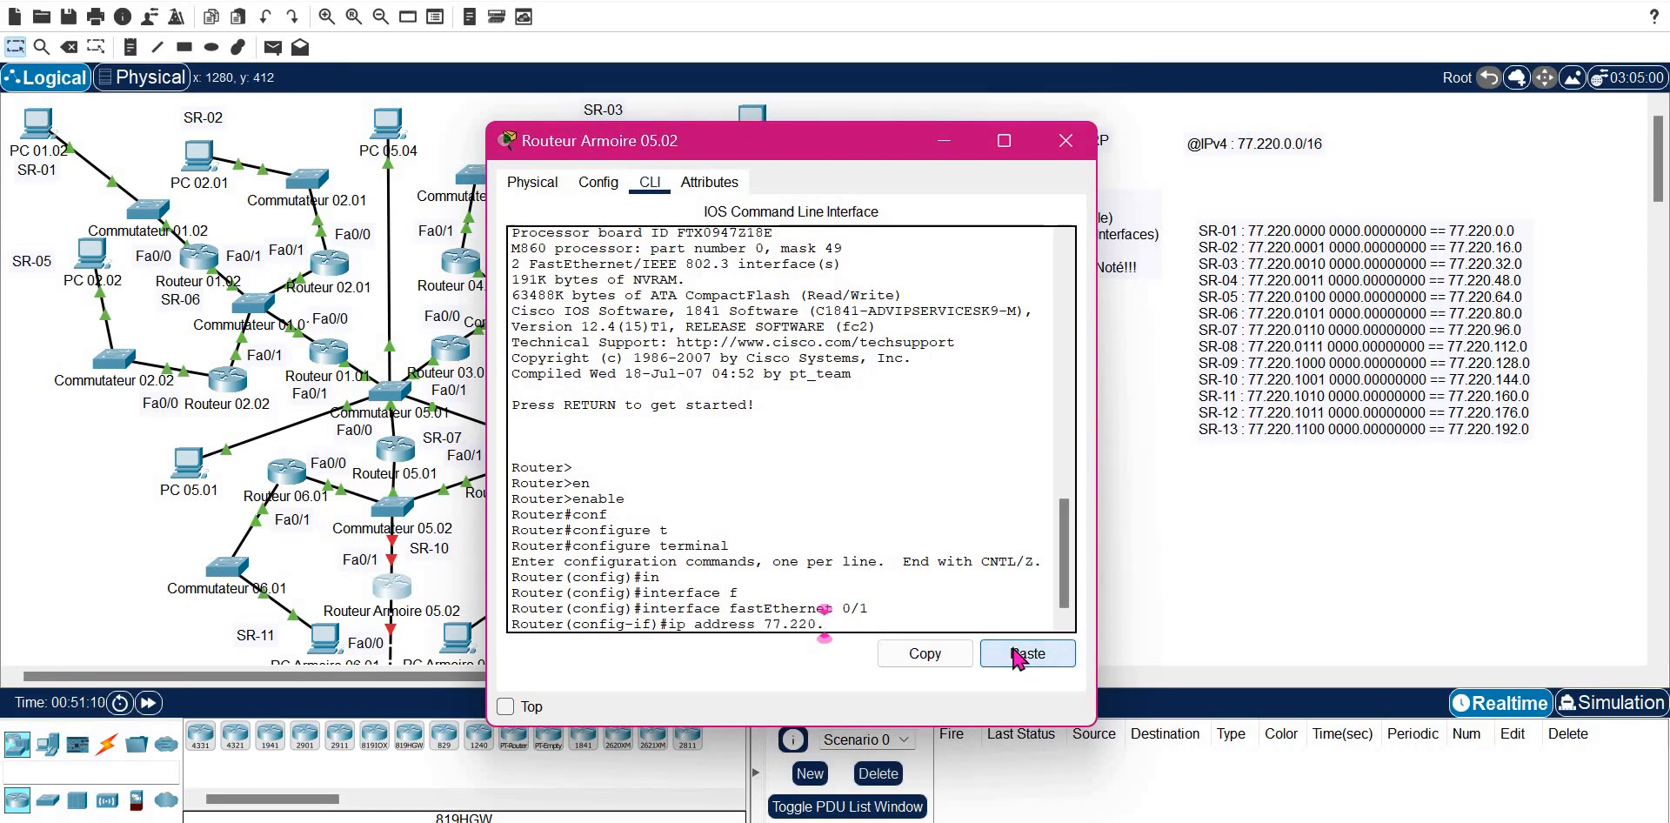
text(144.251 255.255)
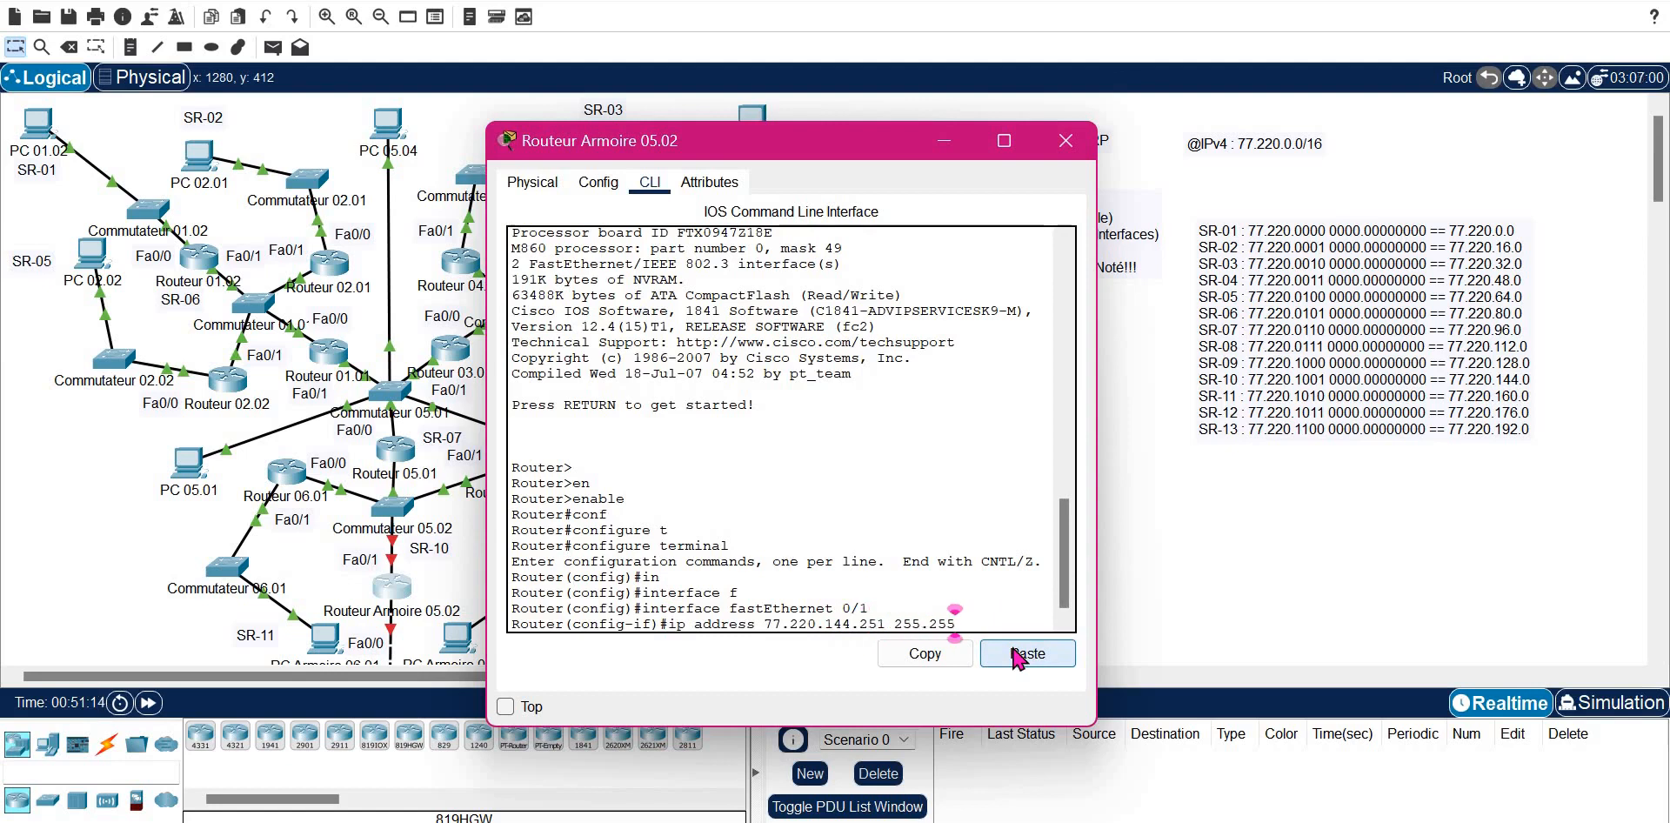
text(.240.0)
key(Return)
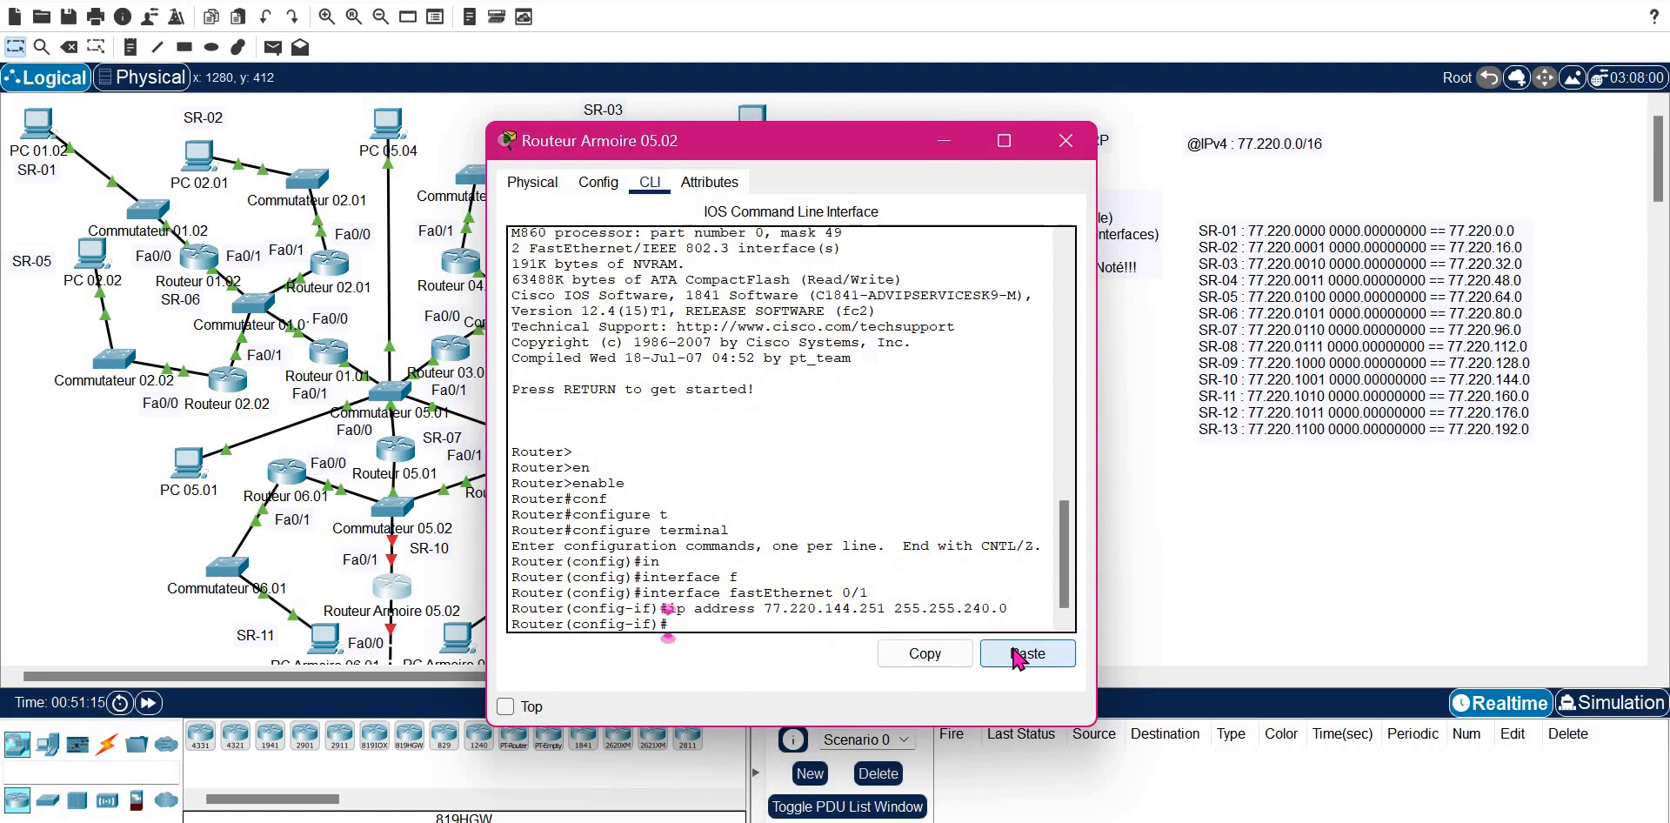
- Enable FastEthernet 0/1 on Routeur Armoire 05.02 with no shutdown and return to global configuration mode
text(no sh)
key(Tab)
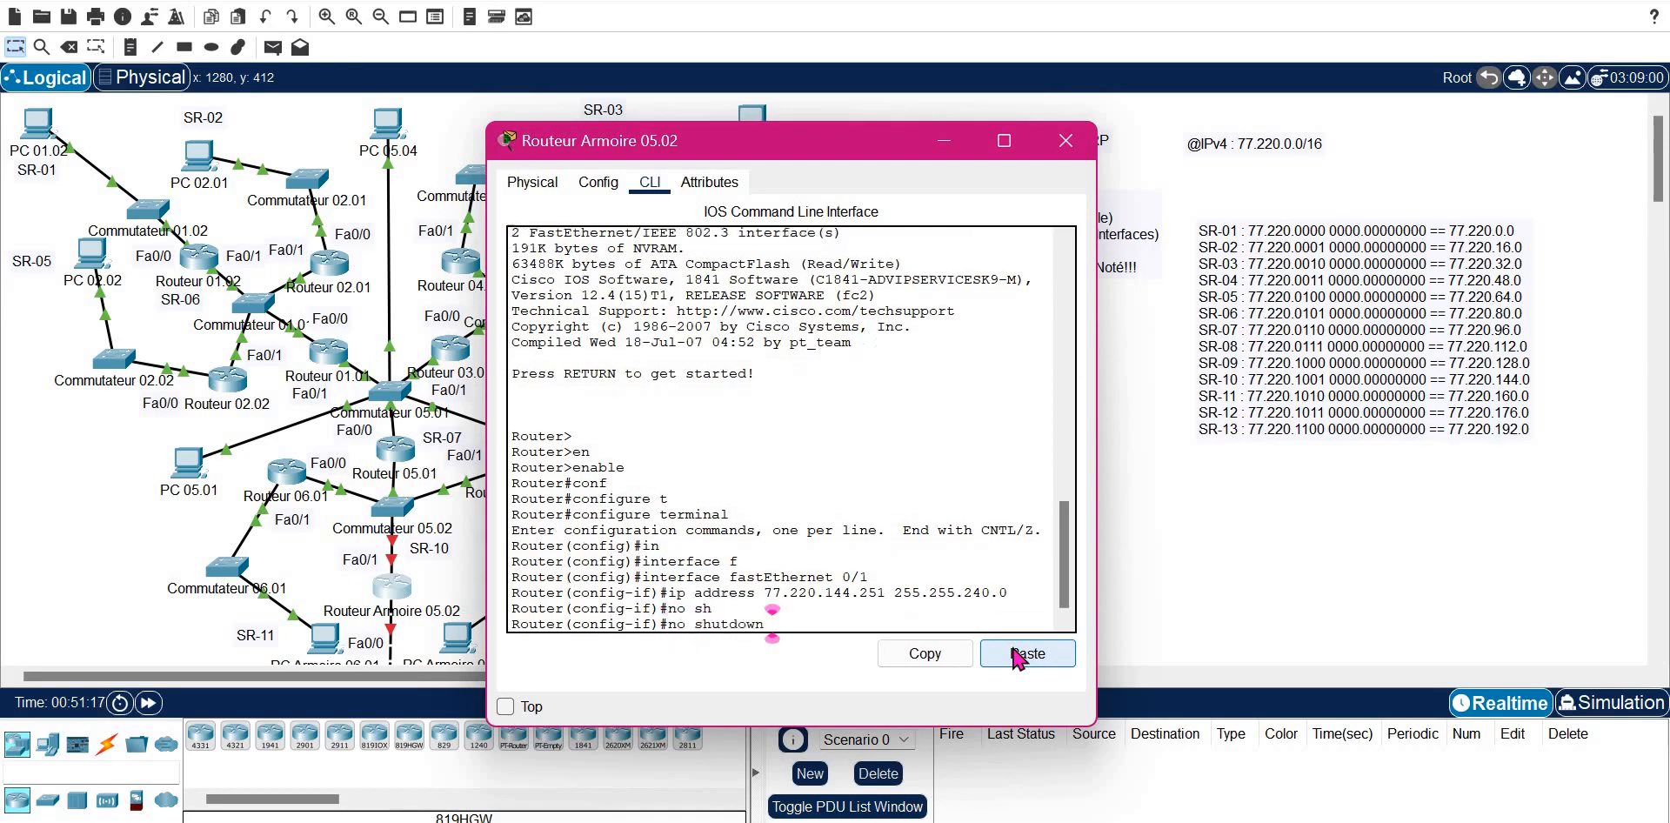
key(Return)
text(exit)
key(Return)
key(Return)
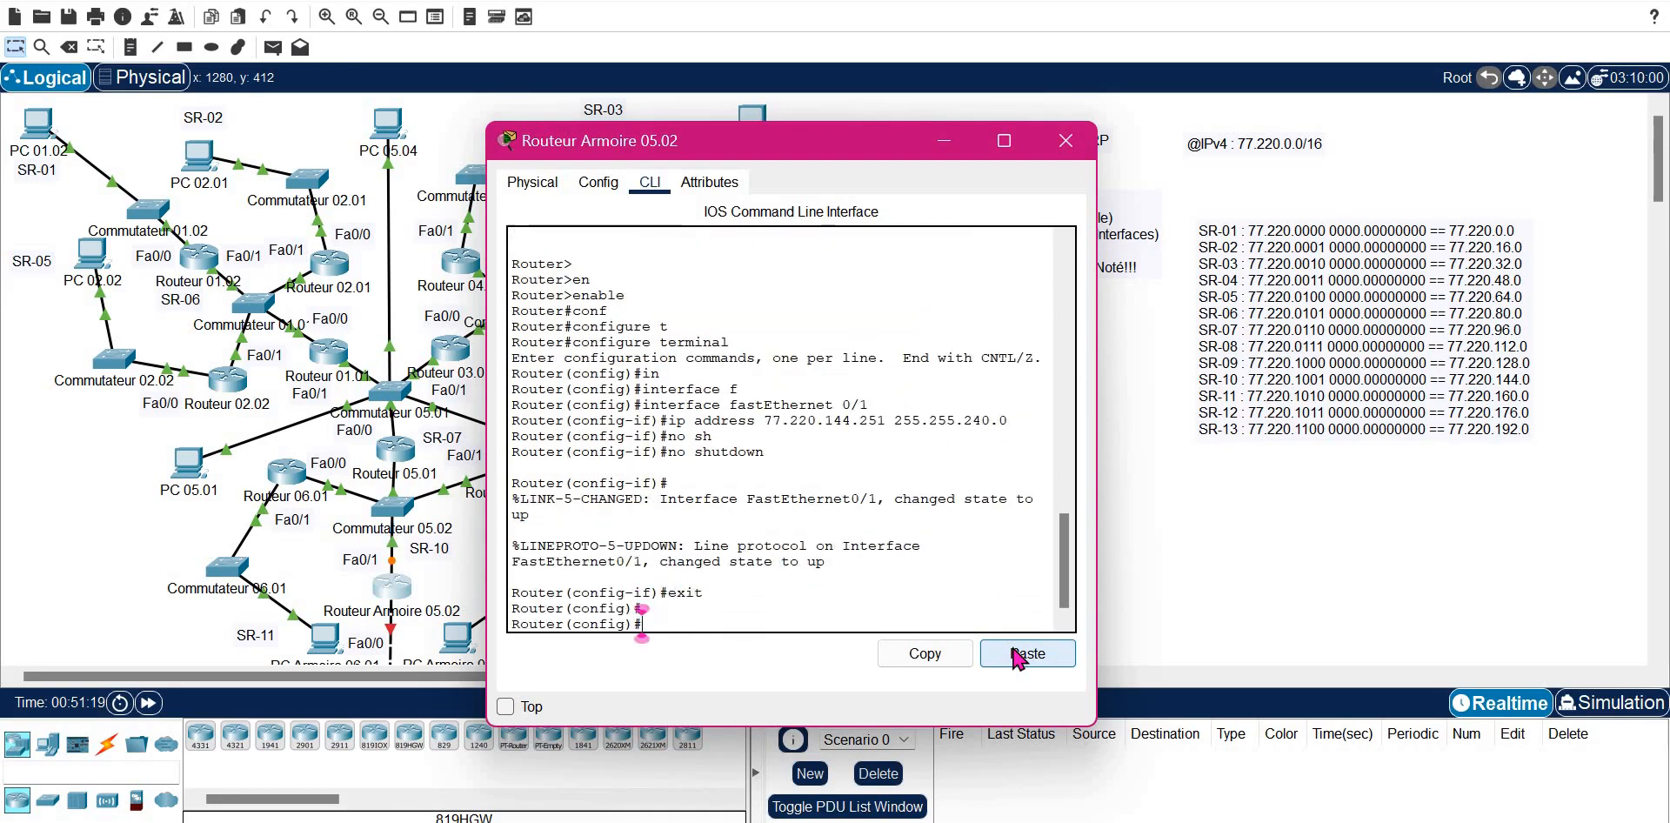
- Enter FastEthernet 0/0 interface configuration on Routeur Armoire 05.02 and paste the beginning of the address command, ip address 77.220
text(in)
key(Tab)
text(f)
key(Tab)
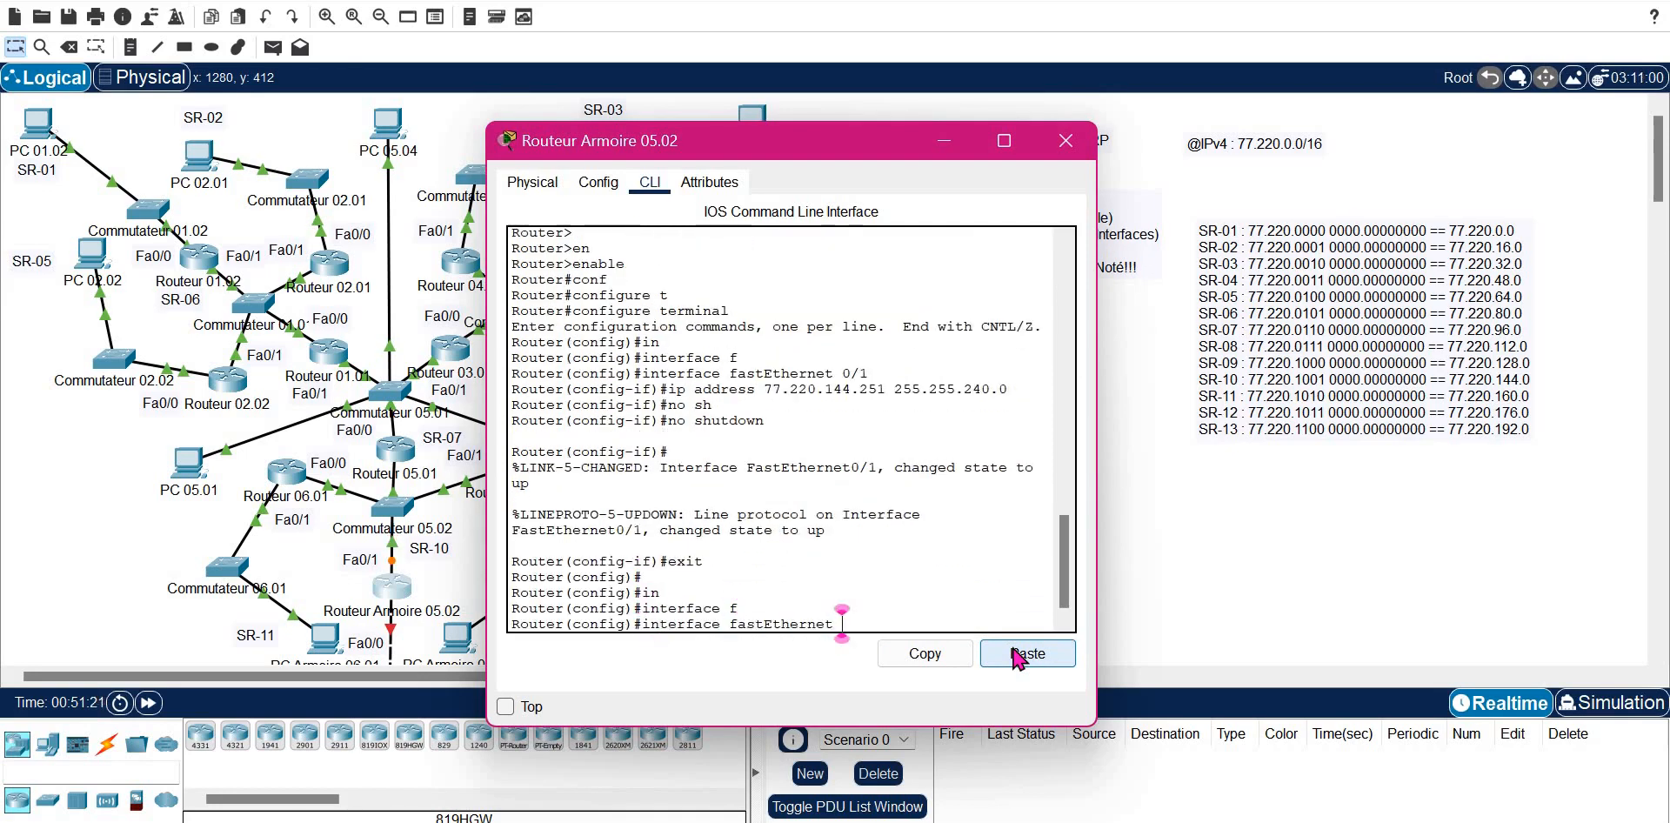
text(0/0)
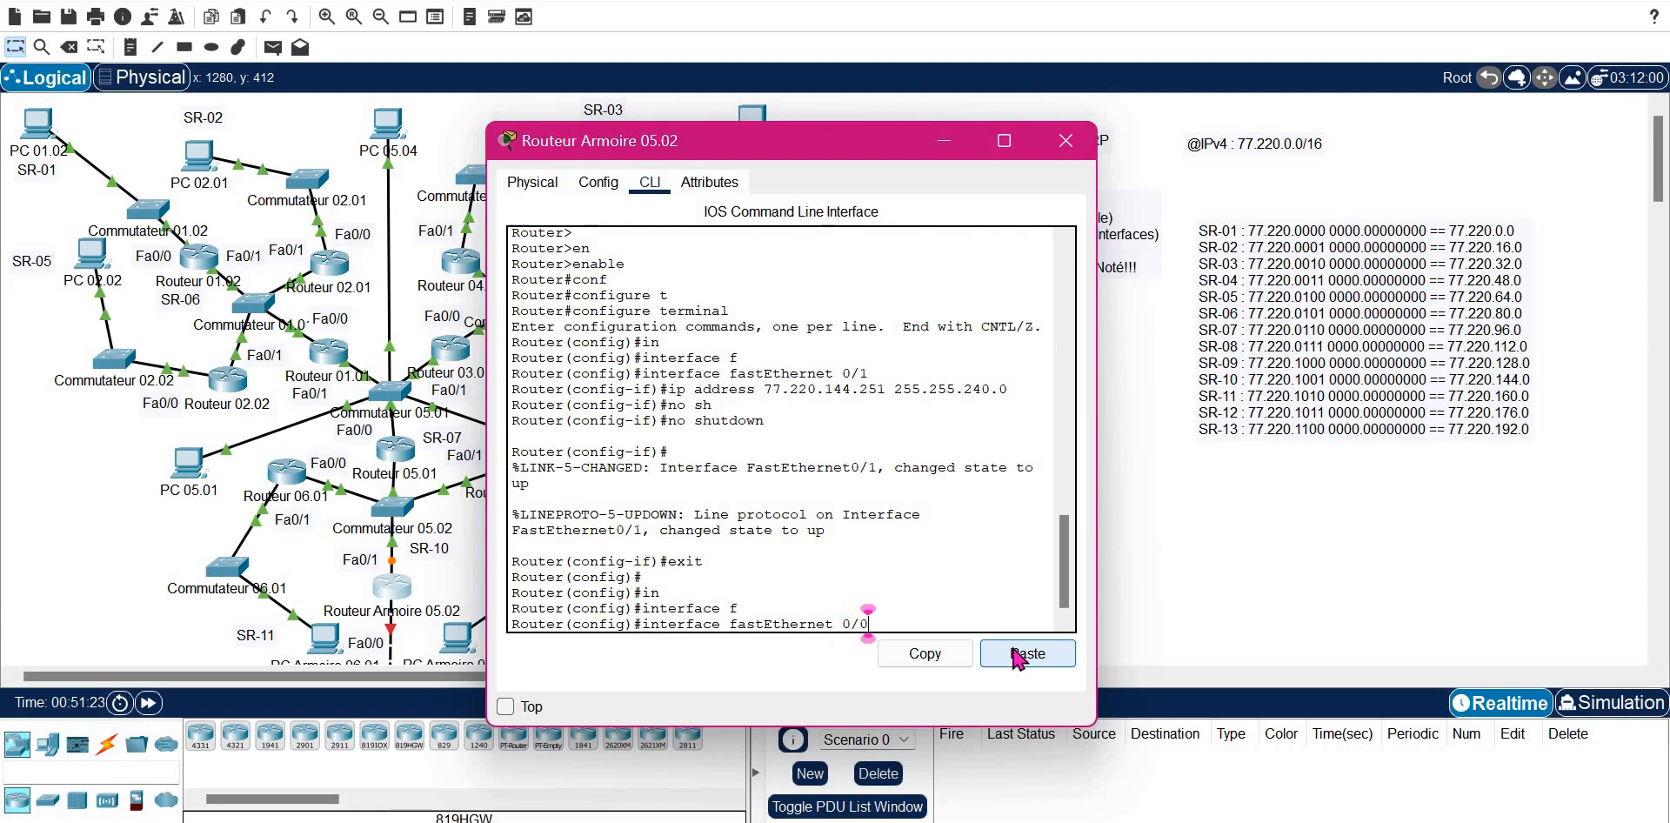
key(Return)
click(1029, 653)
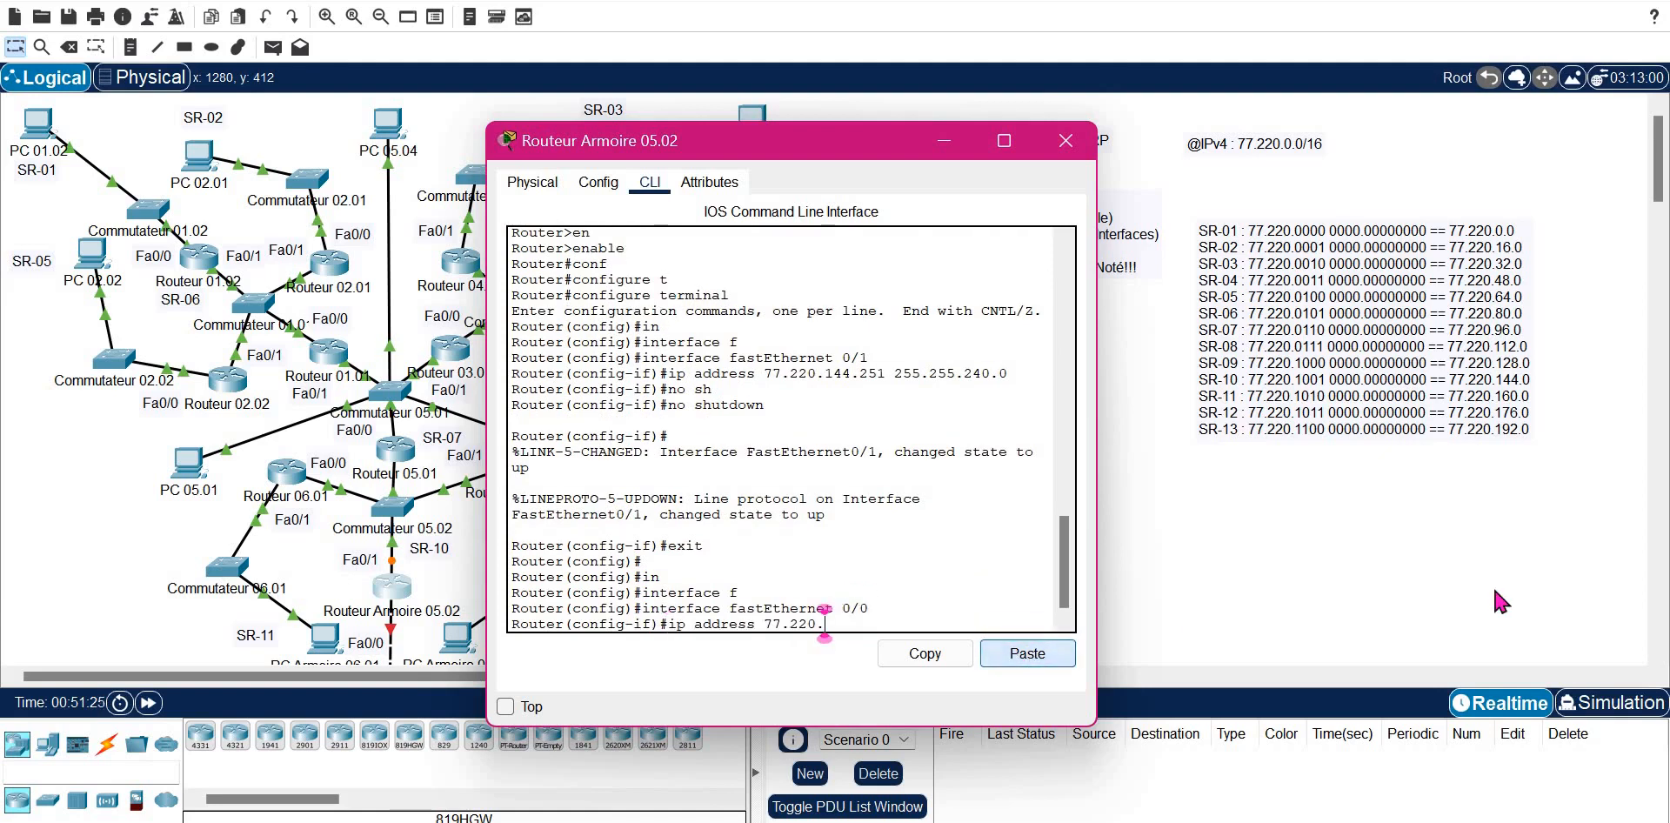
- Check PC Armoire 05.03's gateway and assign IP address 77.220.192.254 with mask 255.255.240.0 to FastEthernet 0/0 on Routeur Armoire 05.02
click(1502, 577)
scroll(1662, 661, down, 5)
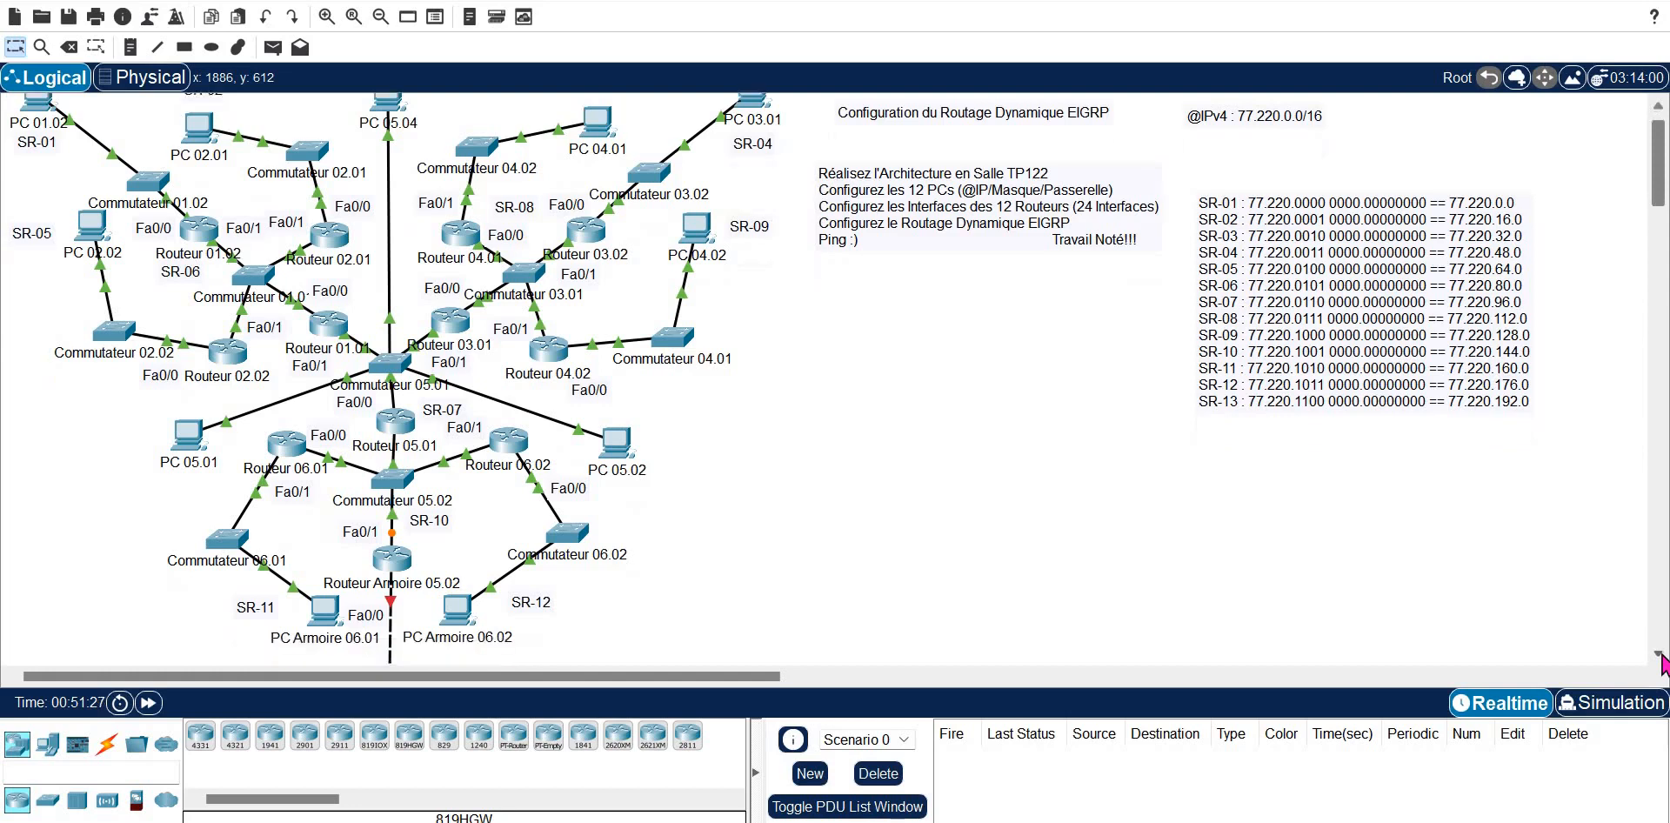
scroll(1663, 663, down, 1)
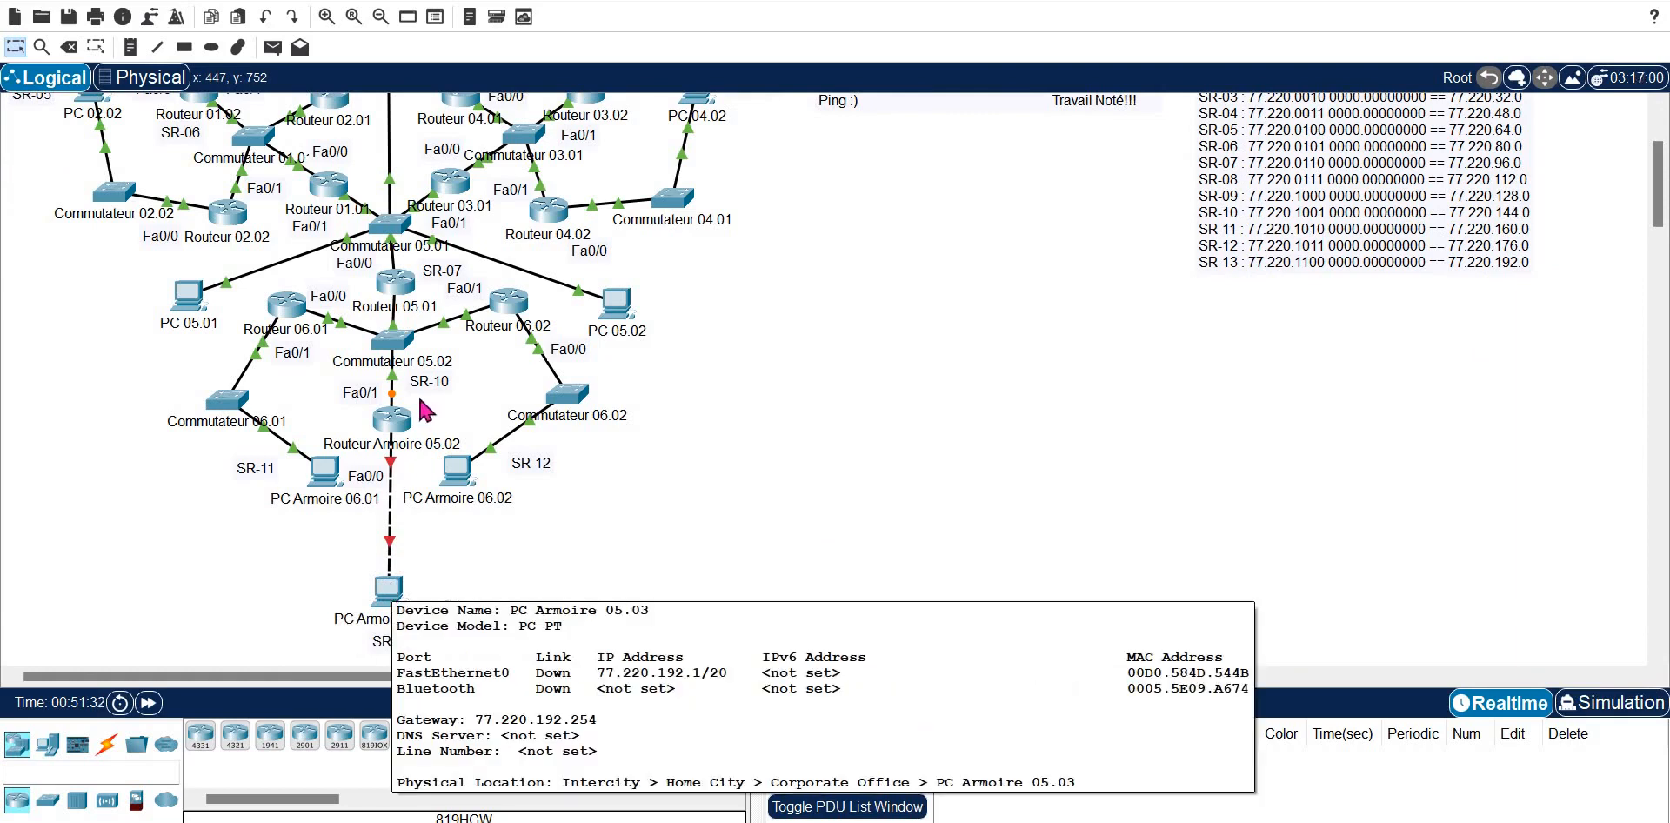
click(388, 430)
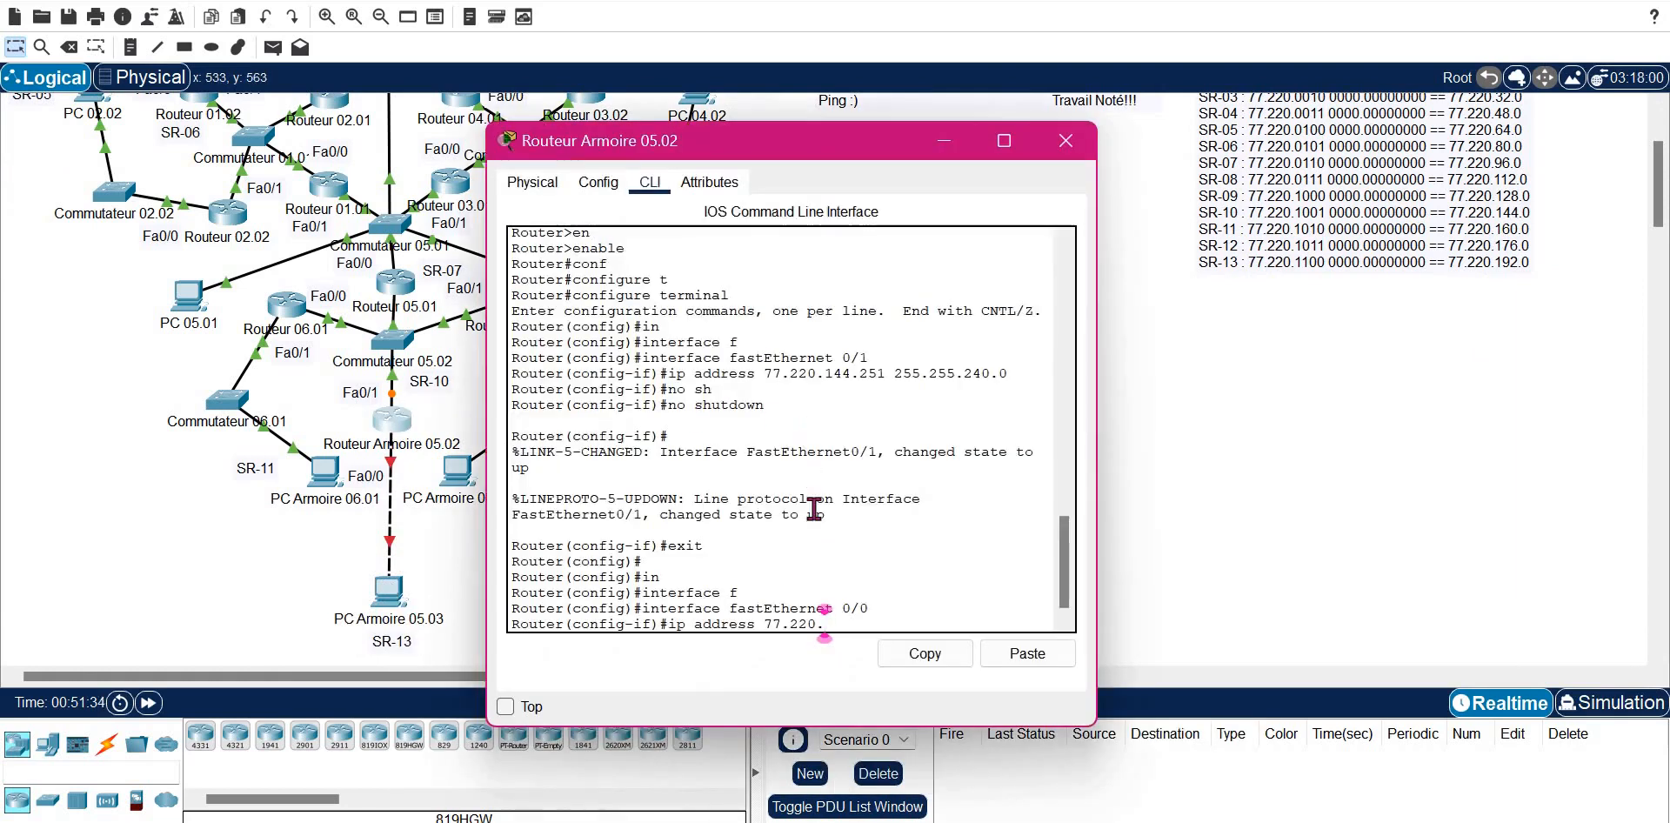
text(192.254)
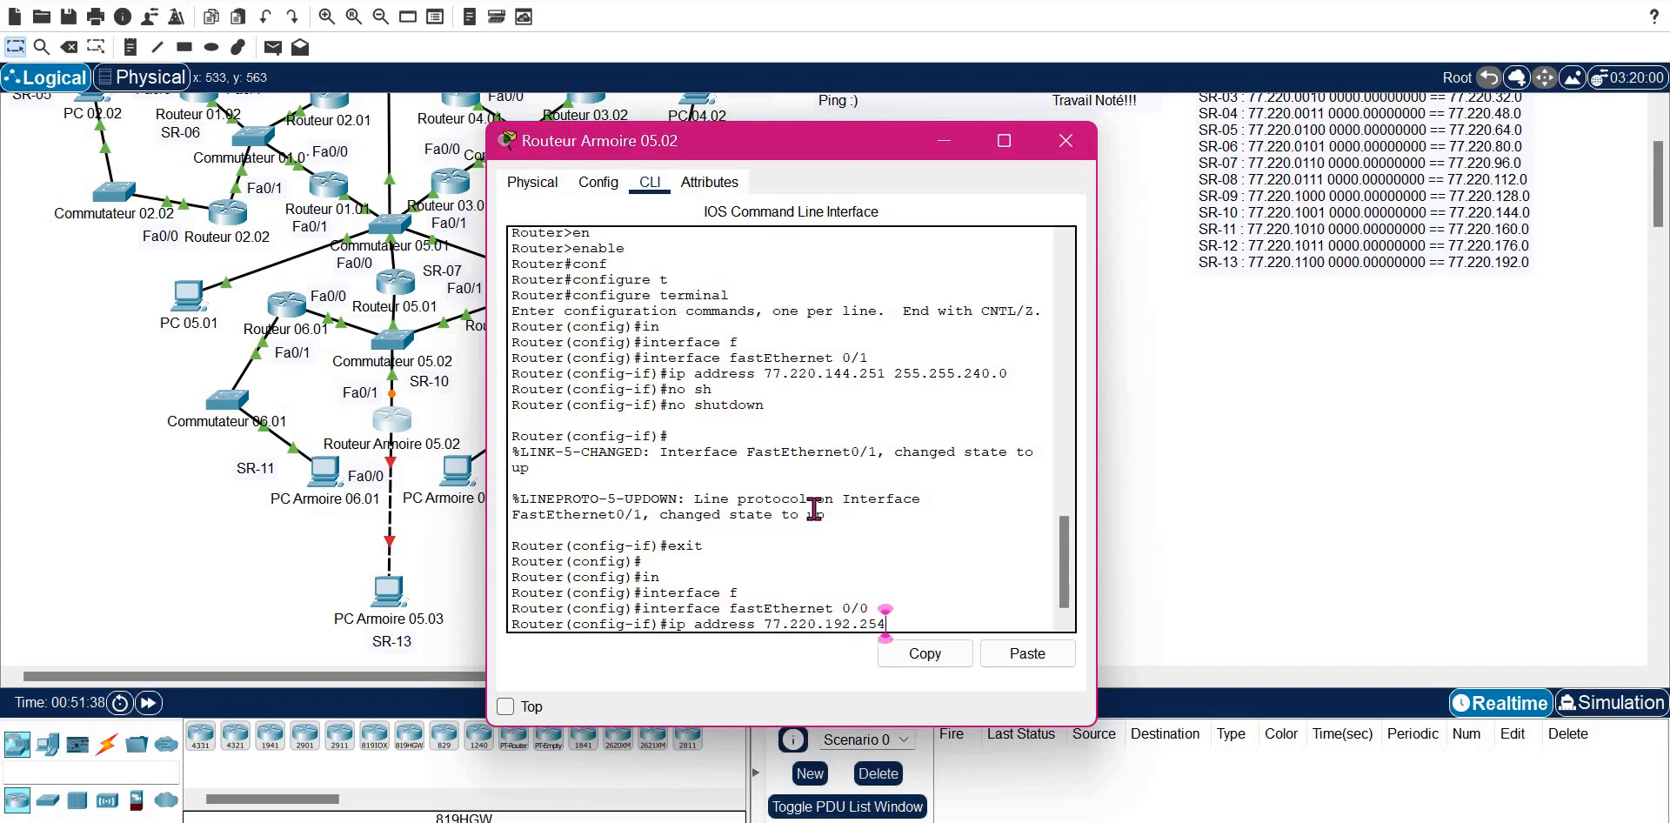
key(Return)
key(Up)
text(255.255.)
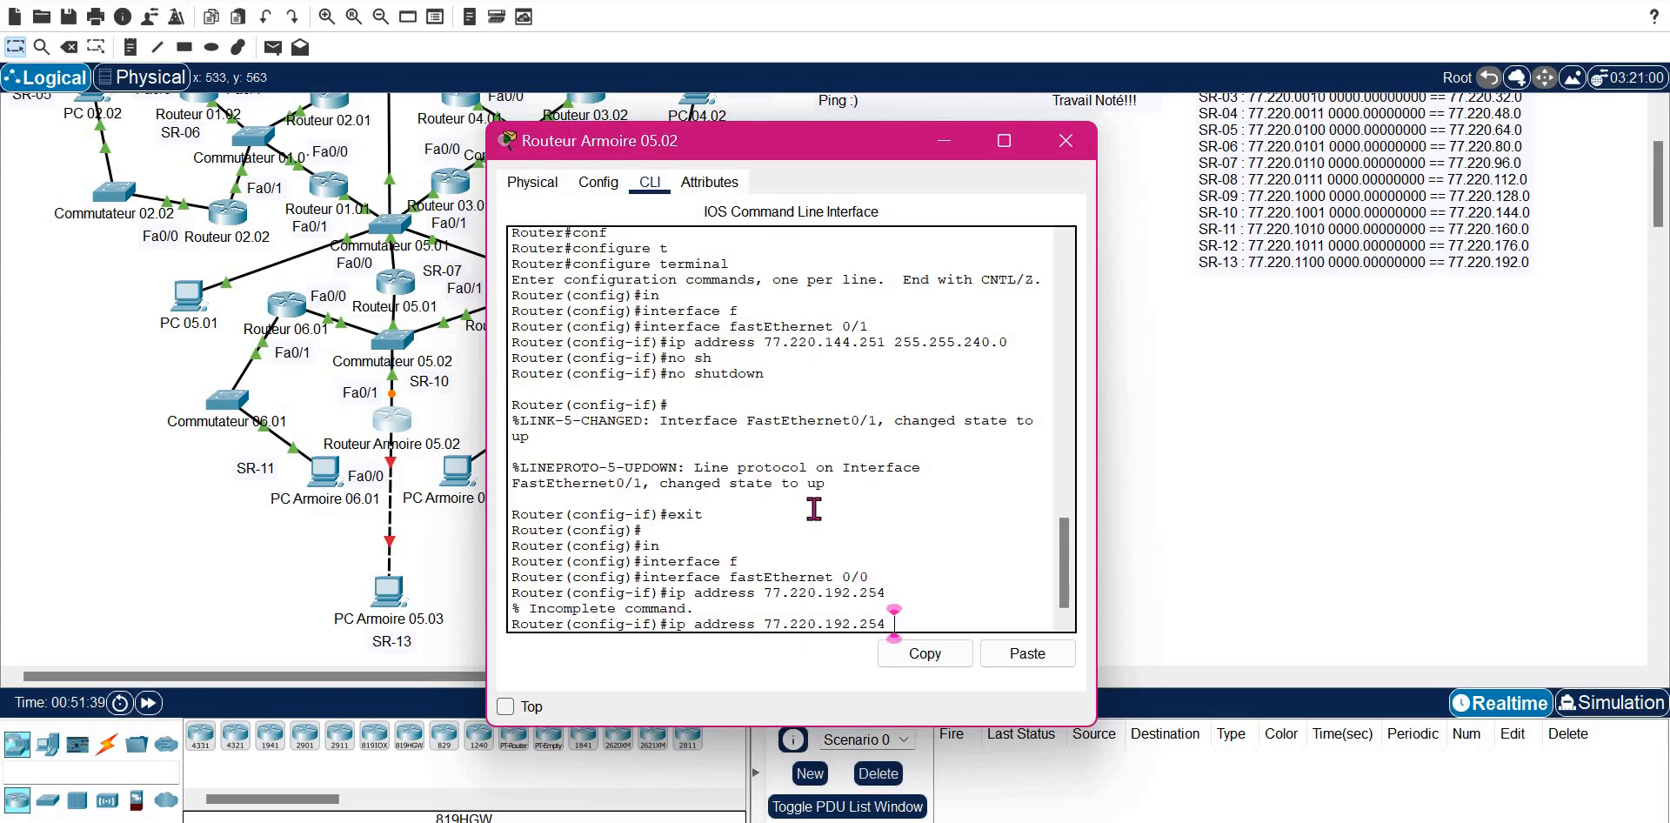
text(240.0)
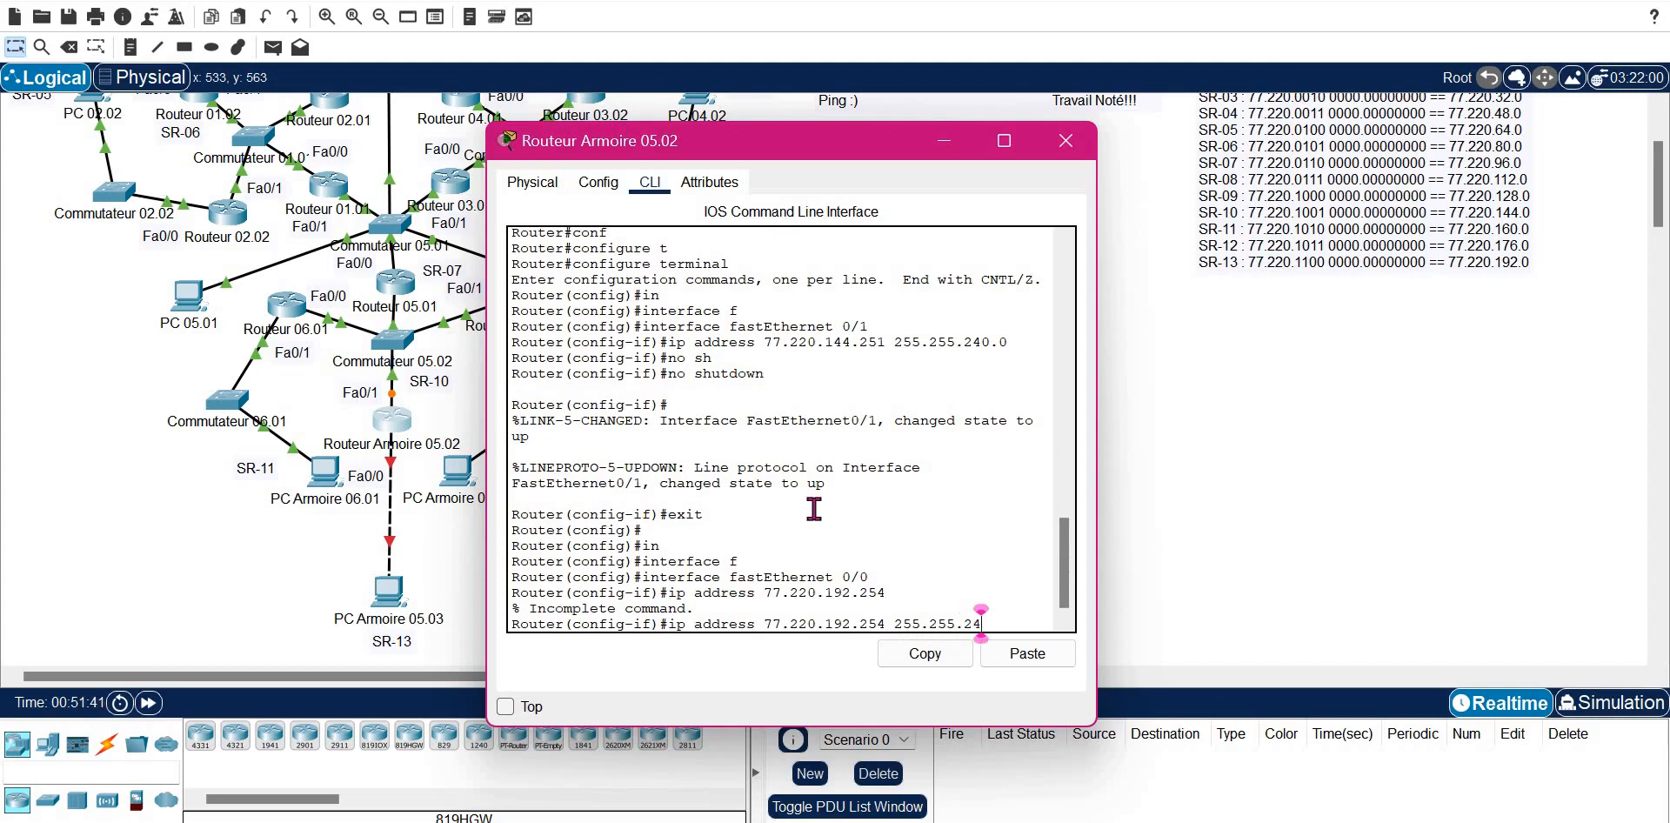
key(Return)
- Enable FastEthernet 0/0 on Routeur Armoire 05.02 with no shutdown, exit interface configuration and return to the topology
text(NO SH)
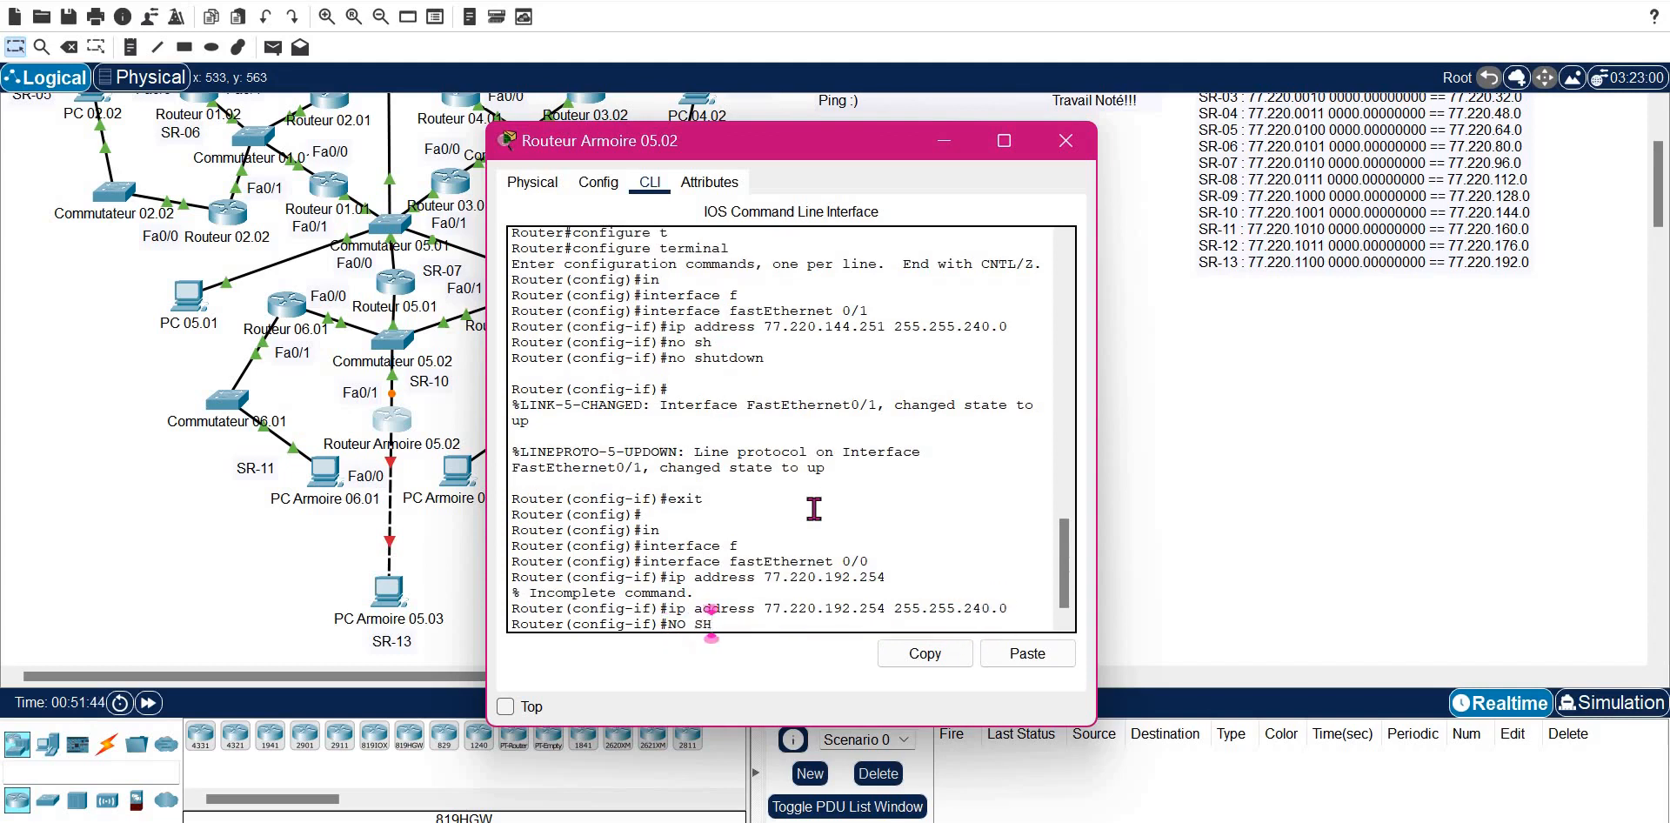
key(Tab)
key(Return)
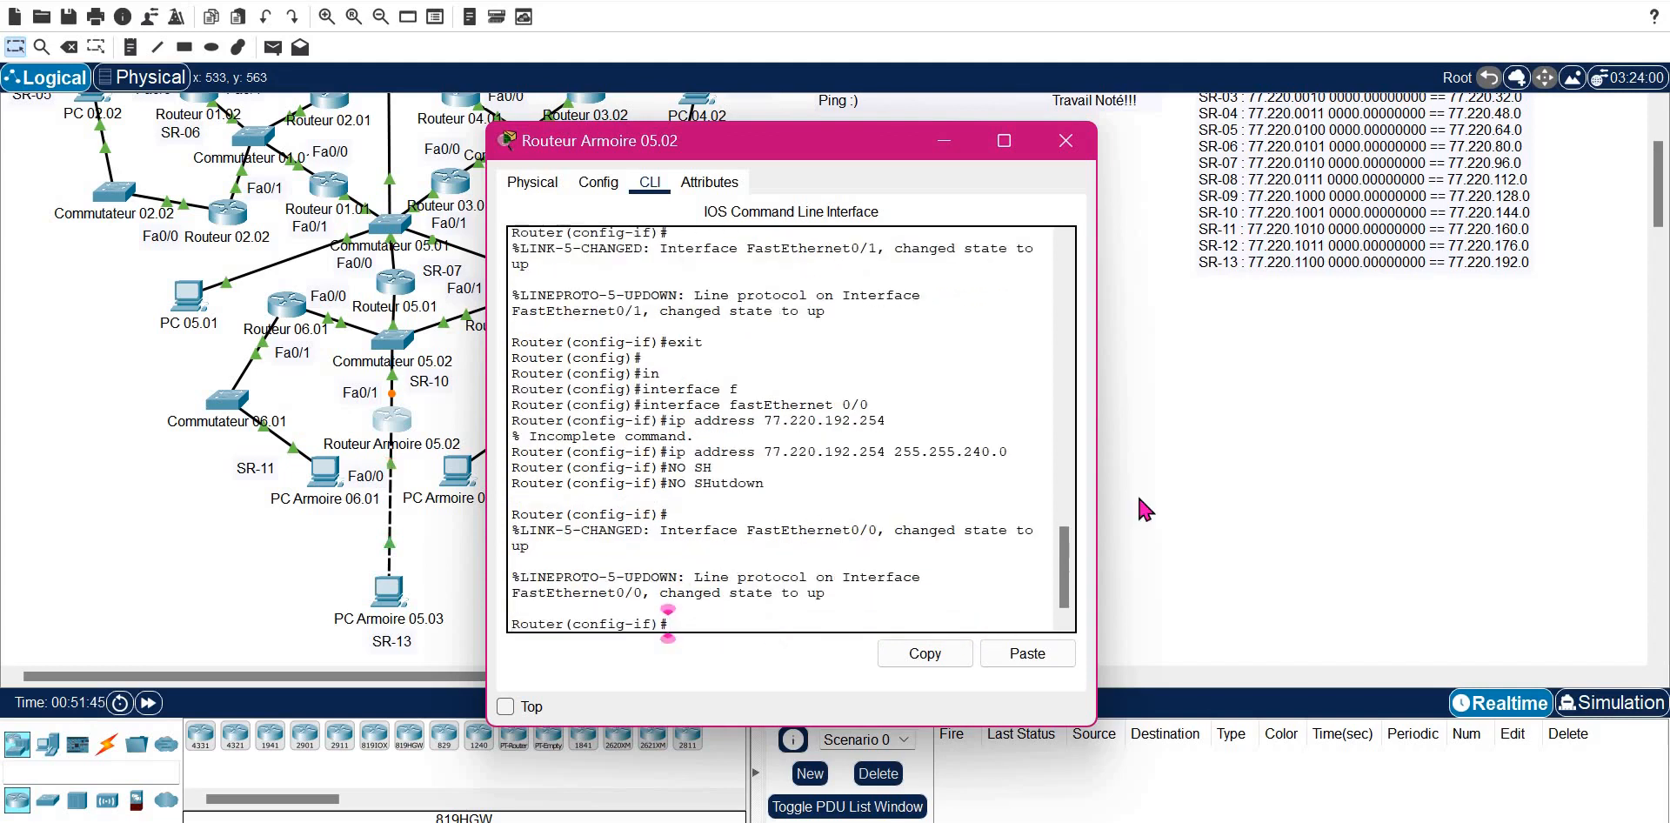
text(EXIT)
key(Return)
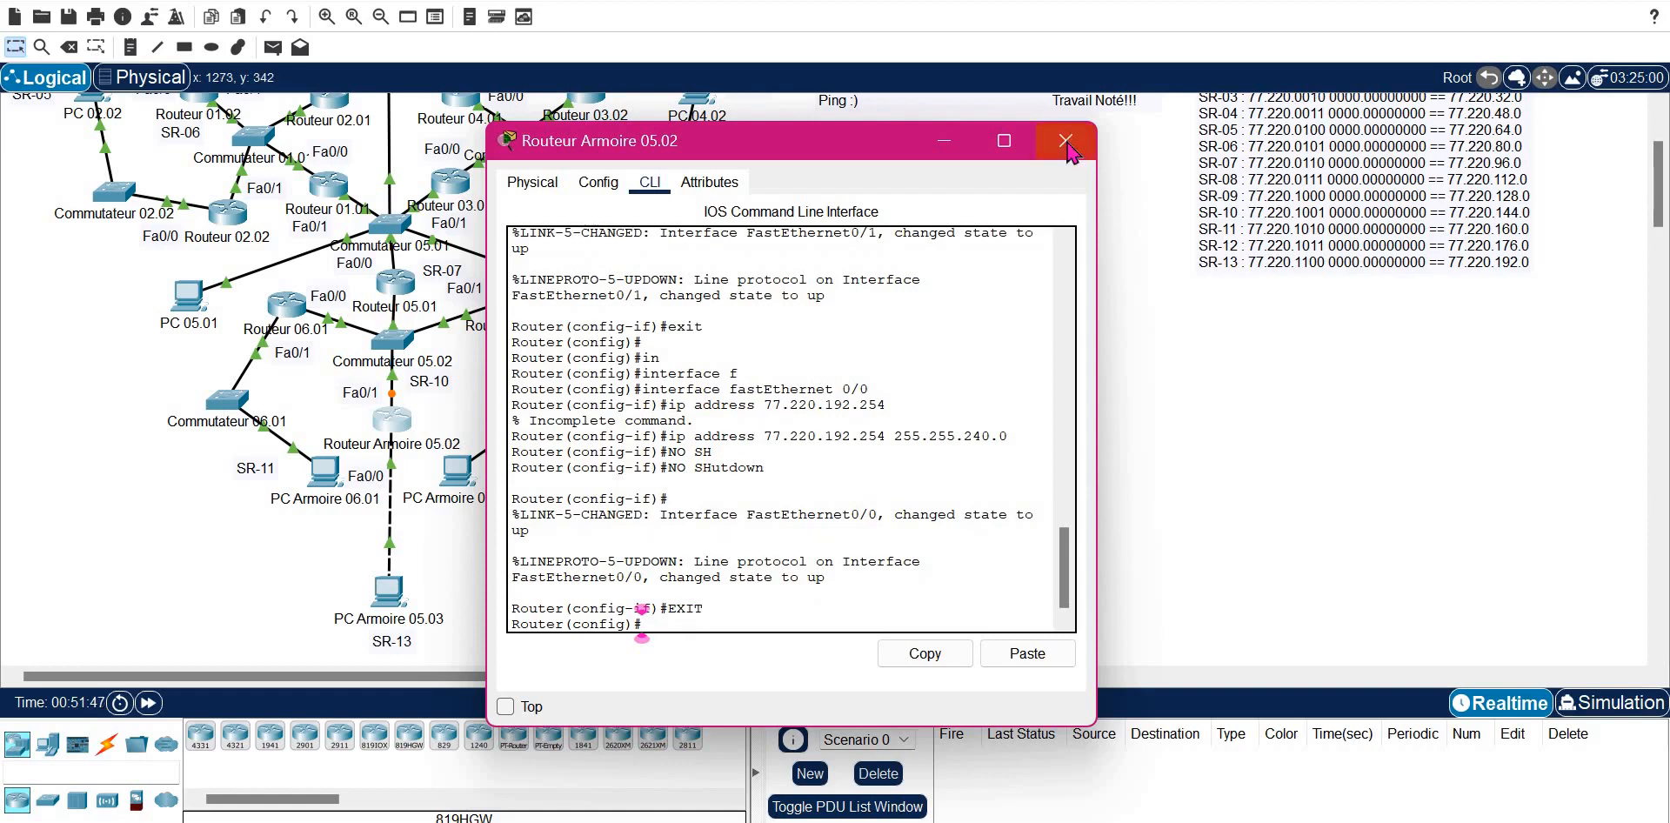
click(1066, 141)
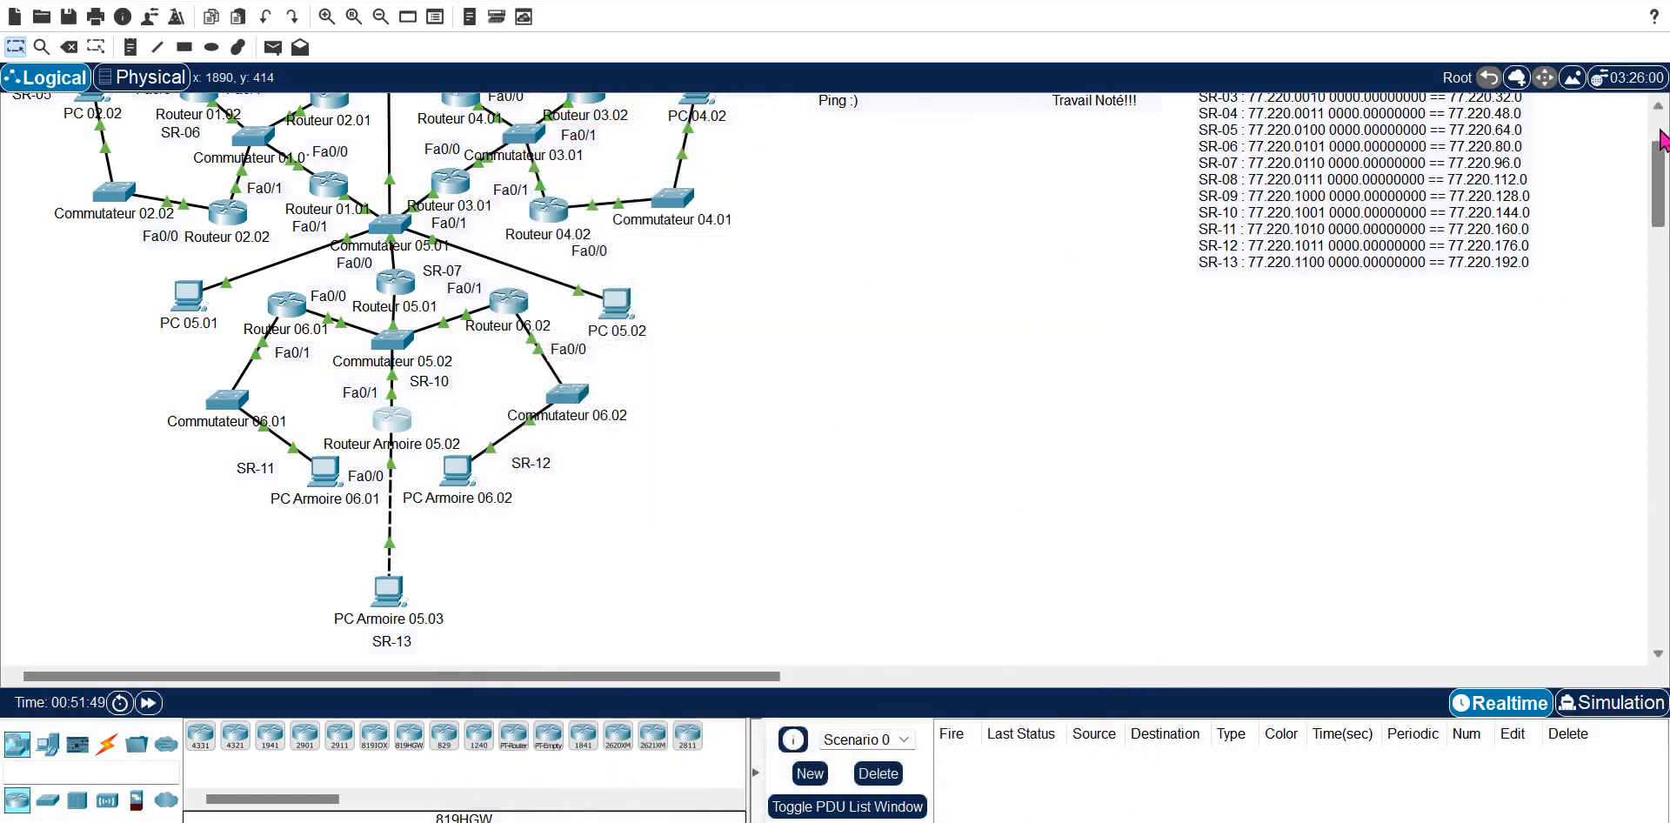
- Leave global configuration mode on Routeur 04.01 and display its routing table with show ip route
scroll(1662, 139, up, 3)
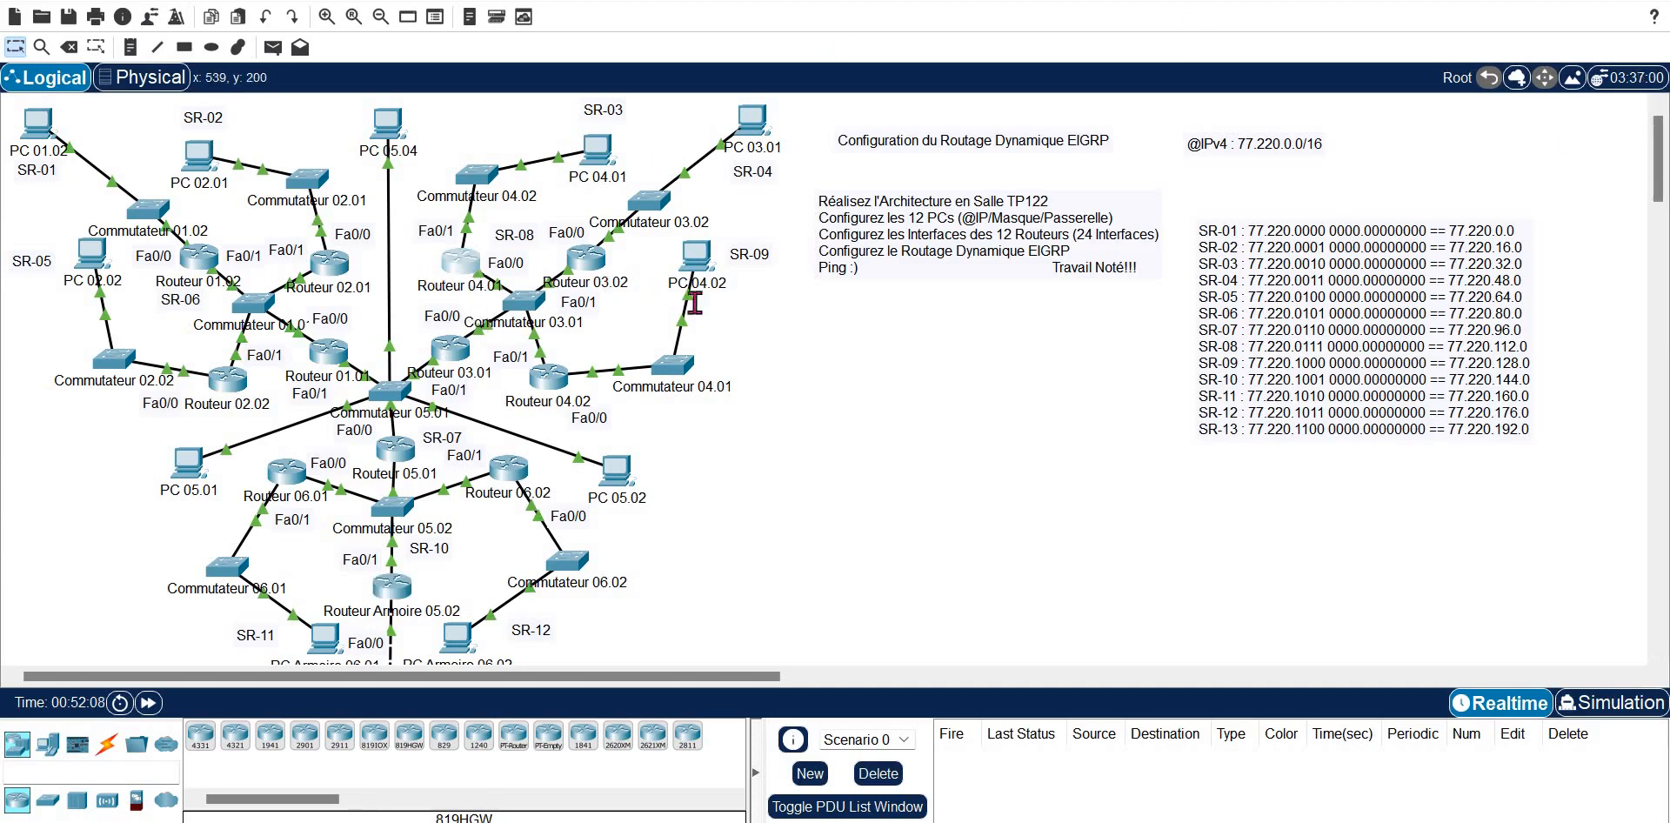
click(472, 277)
text(EXIT)
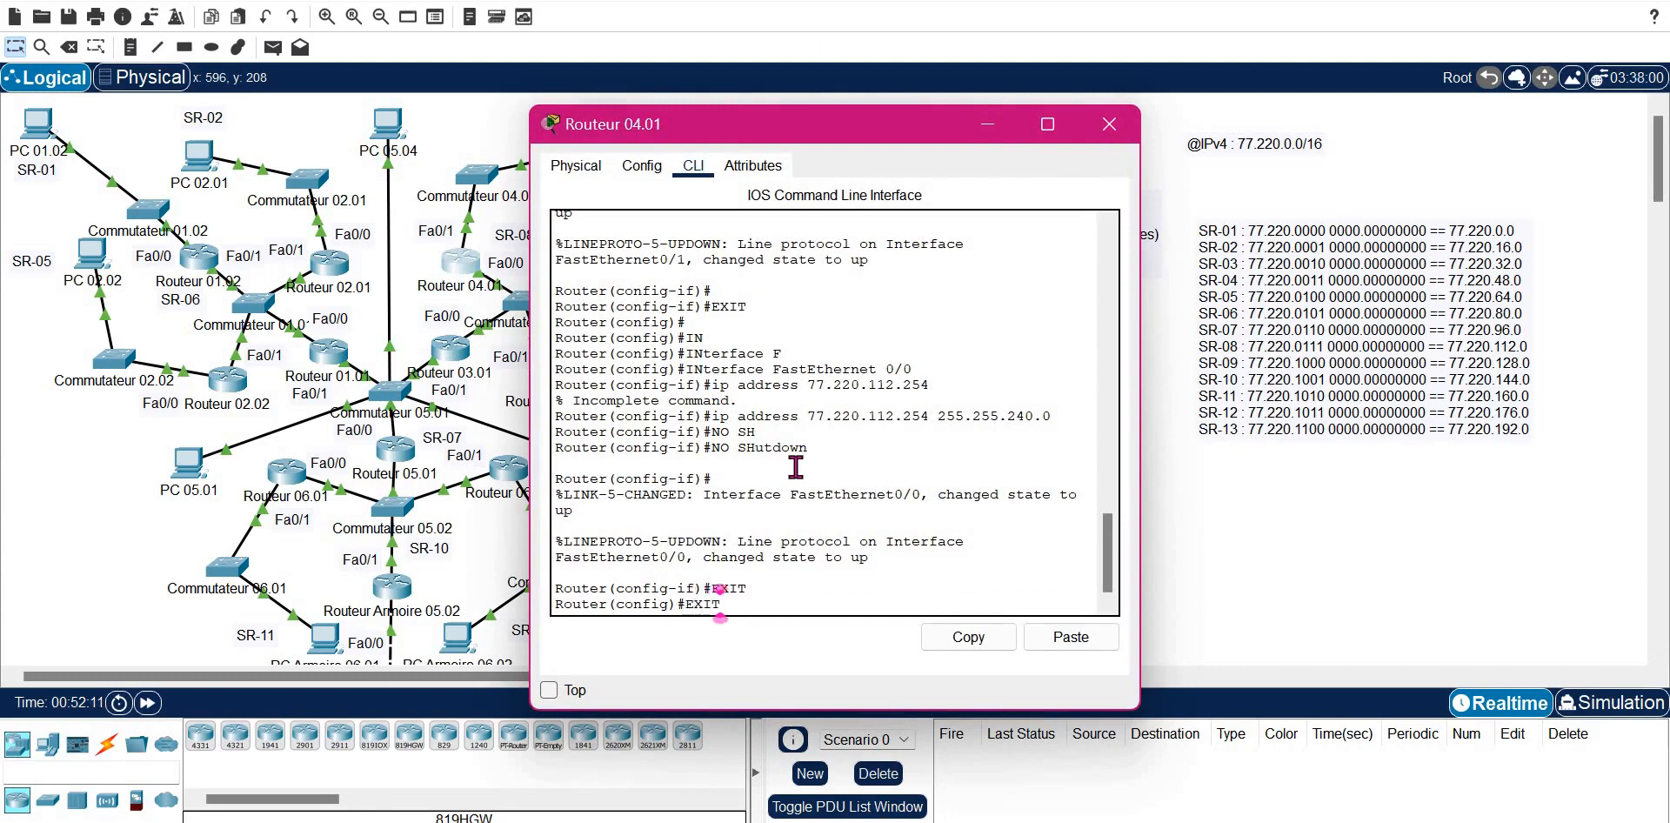
key(Return)
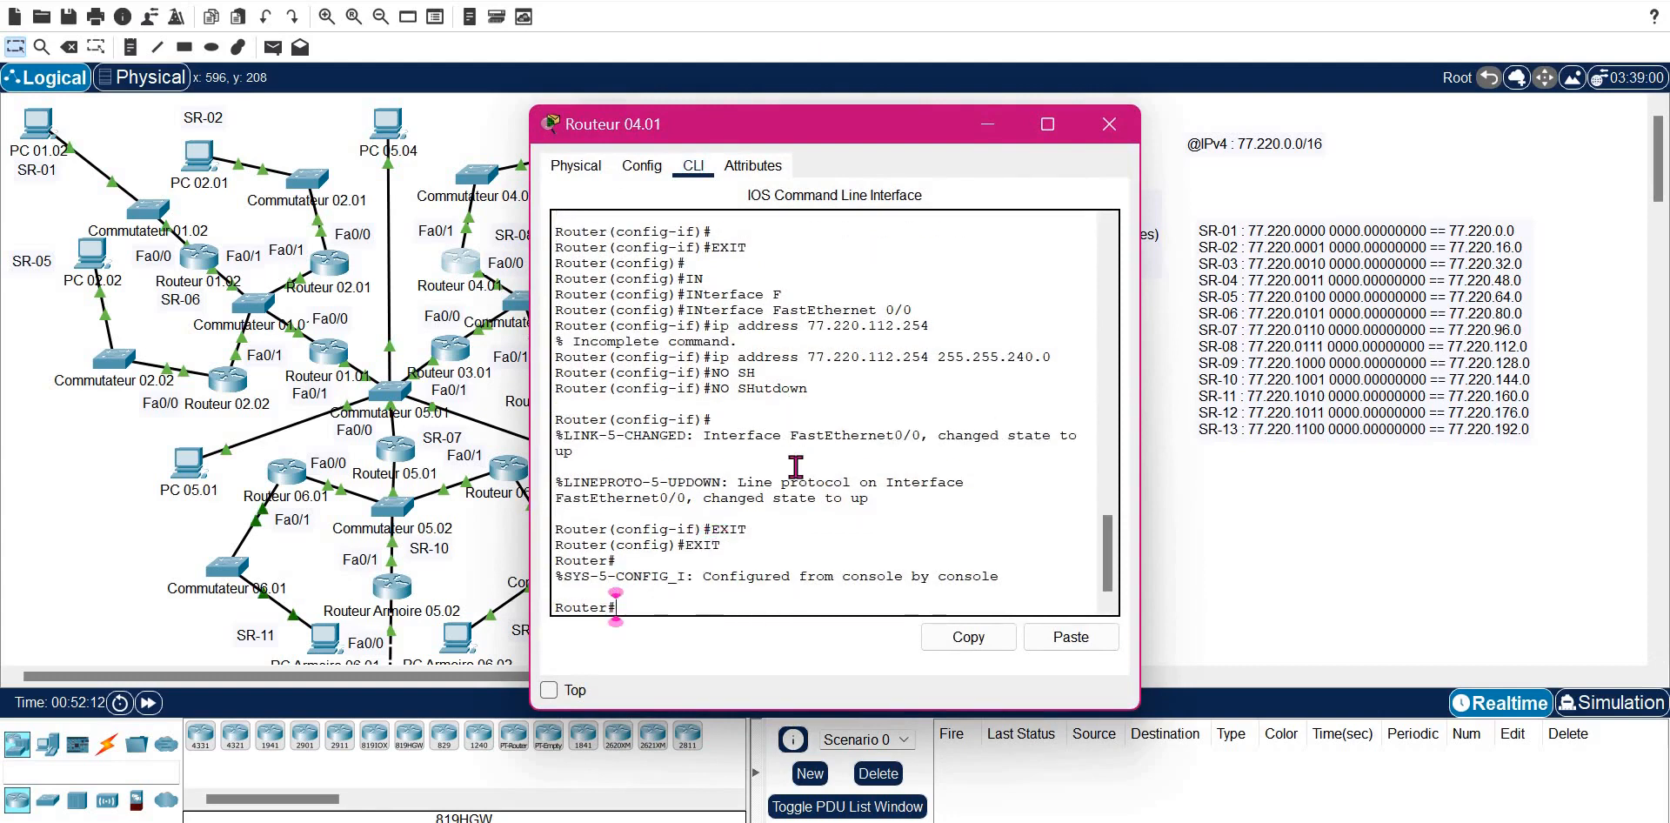
text(SH)
key(Tab)
text(IP ROUTE)
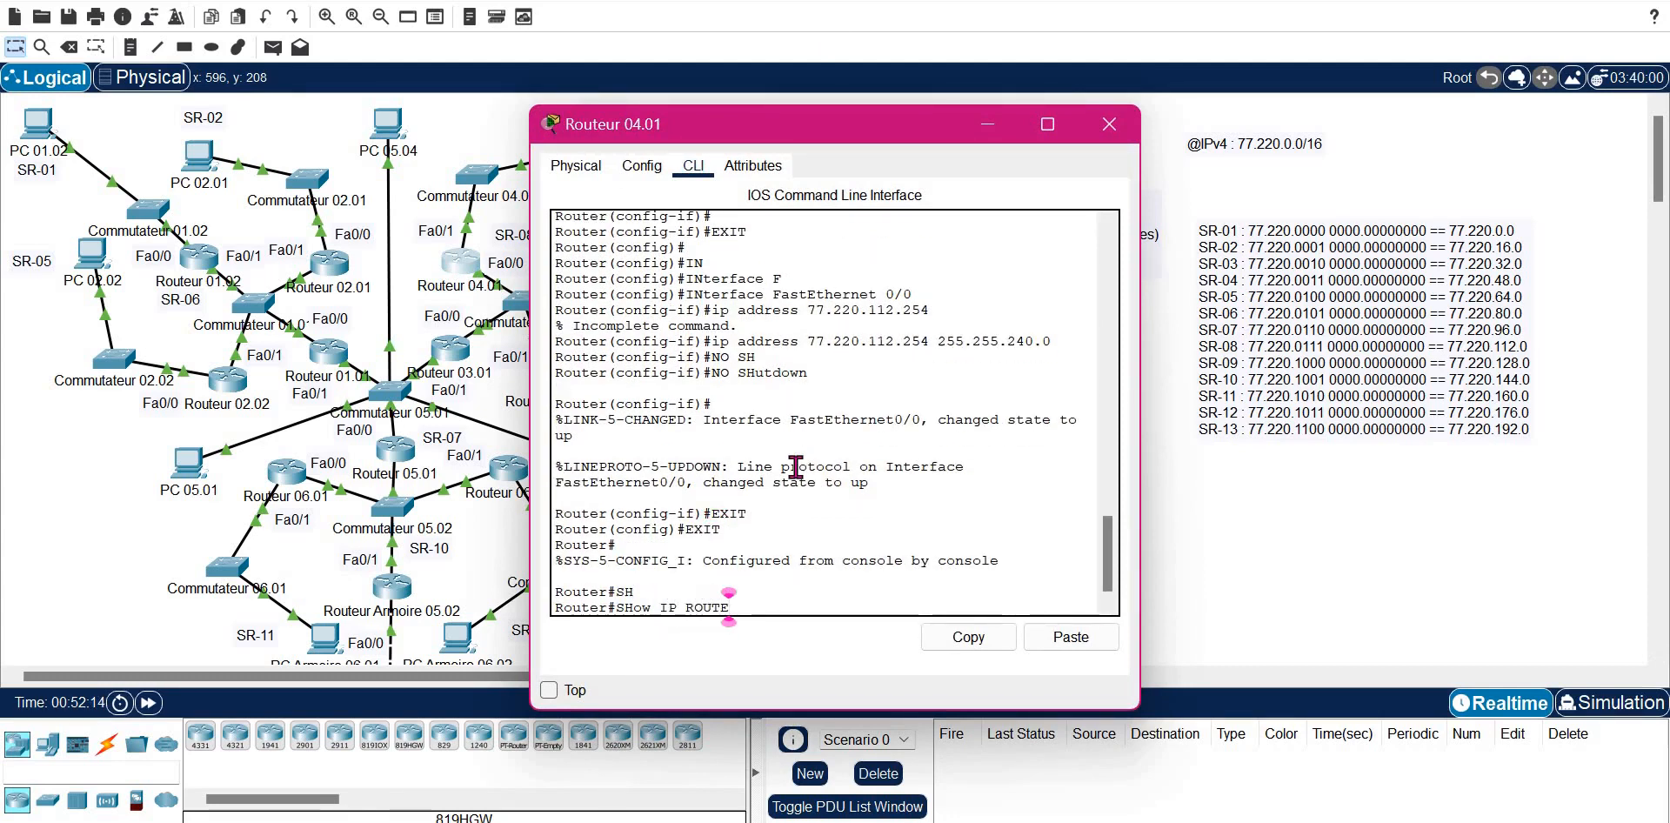
key(Return)
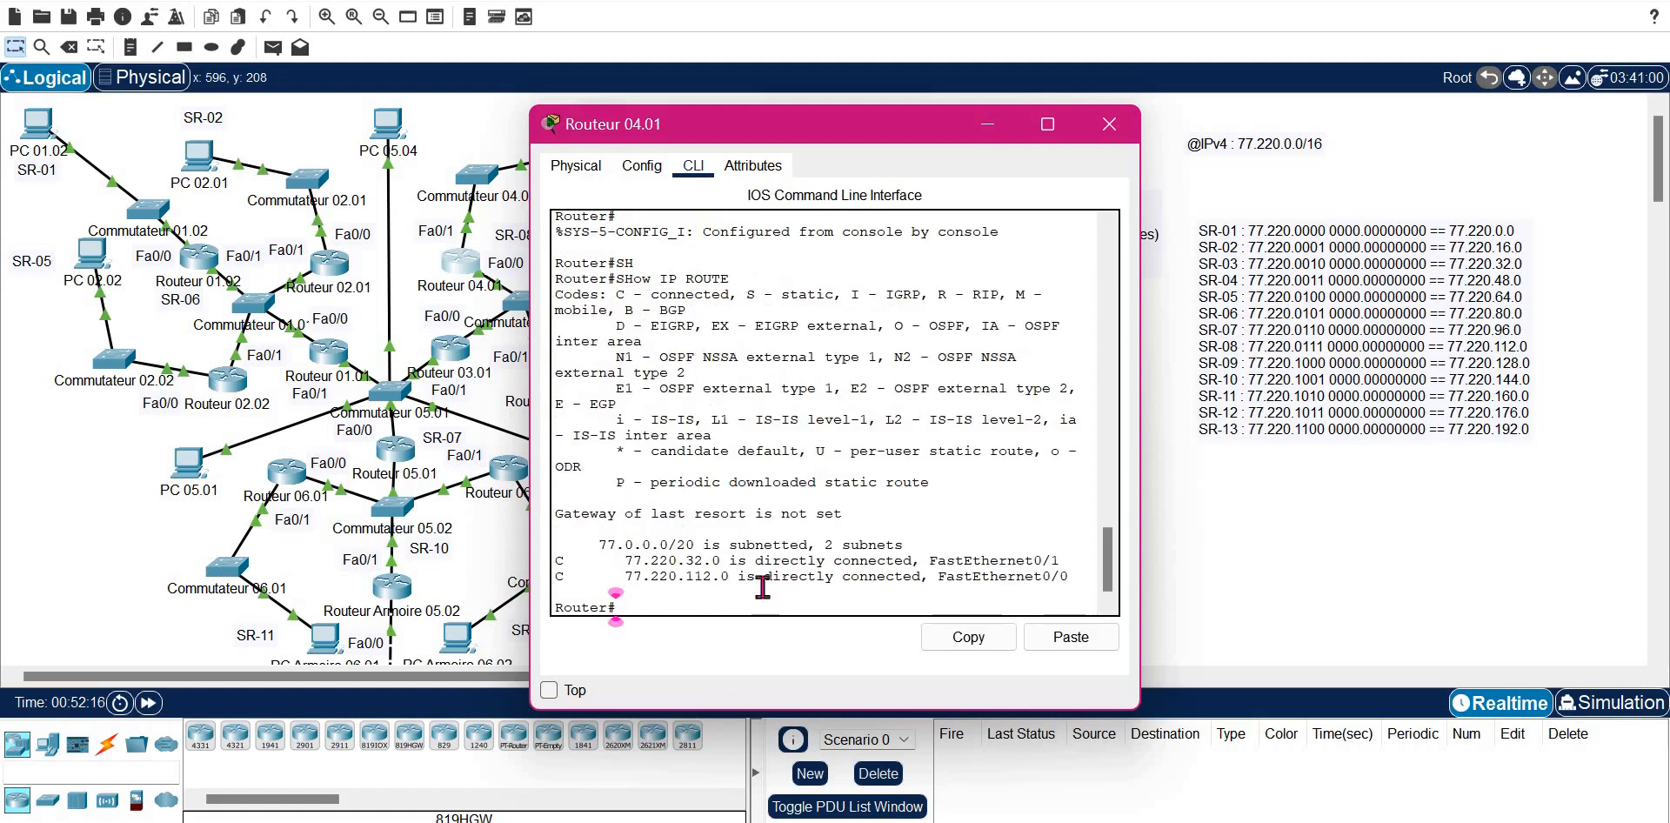
click(1109, 124)
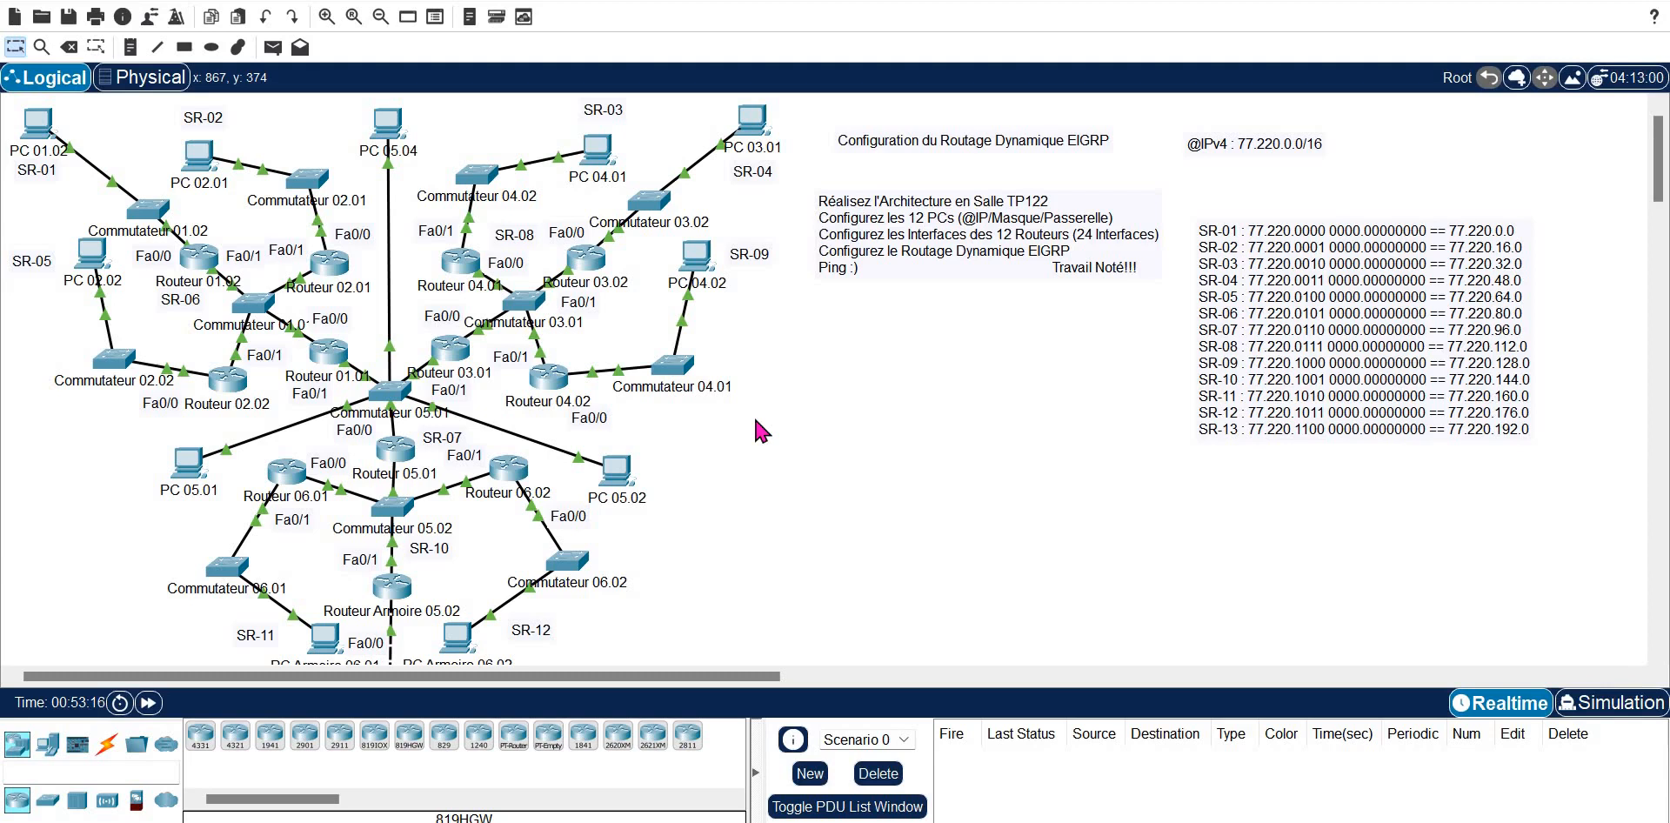
- Open the command line of Routeur 01.02 and enter privileged mode and global configuration mode
click(200, 261)
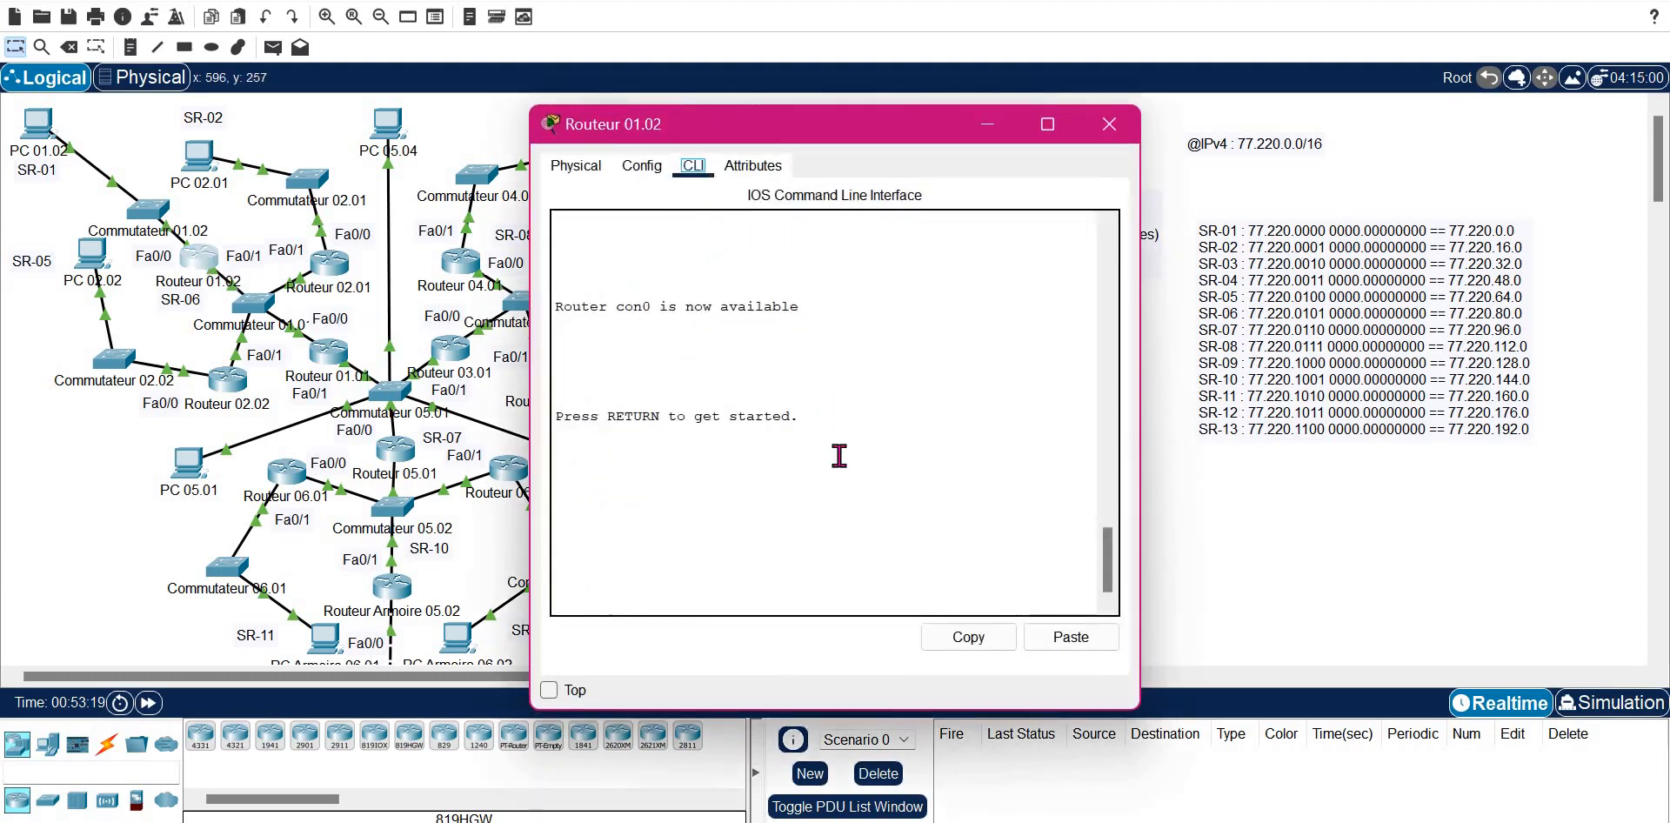
key(Return)
text(EN)
key(Tab)
key(Return)
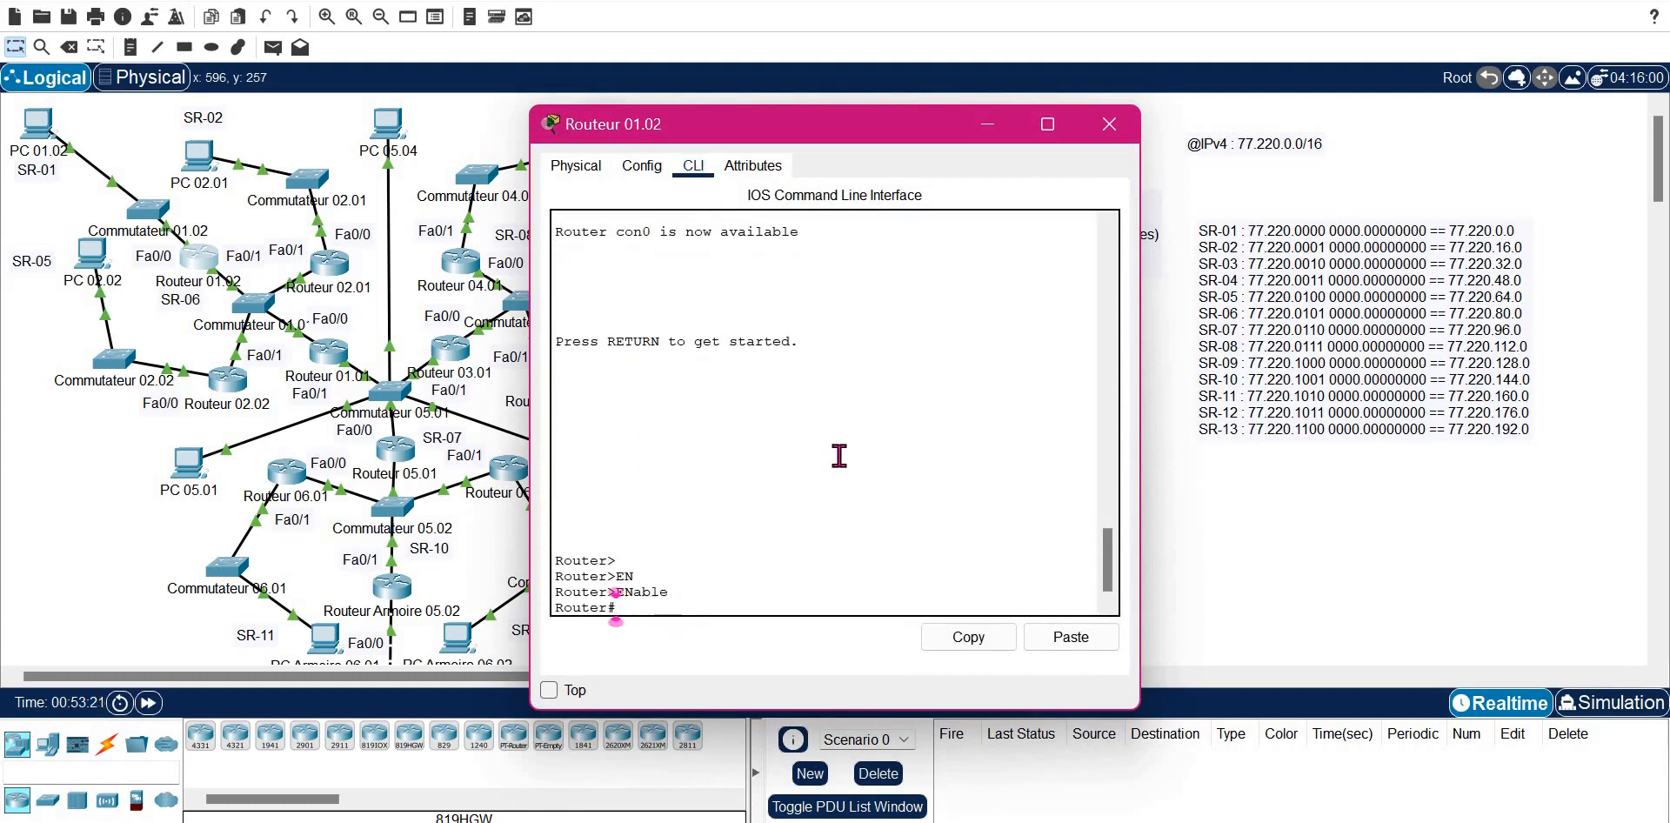
text(CON)
key(Tab)
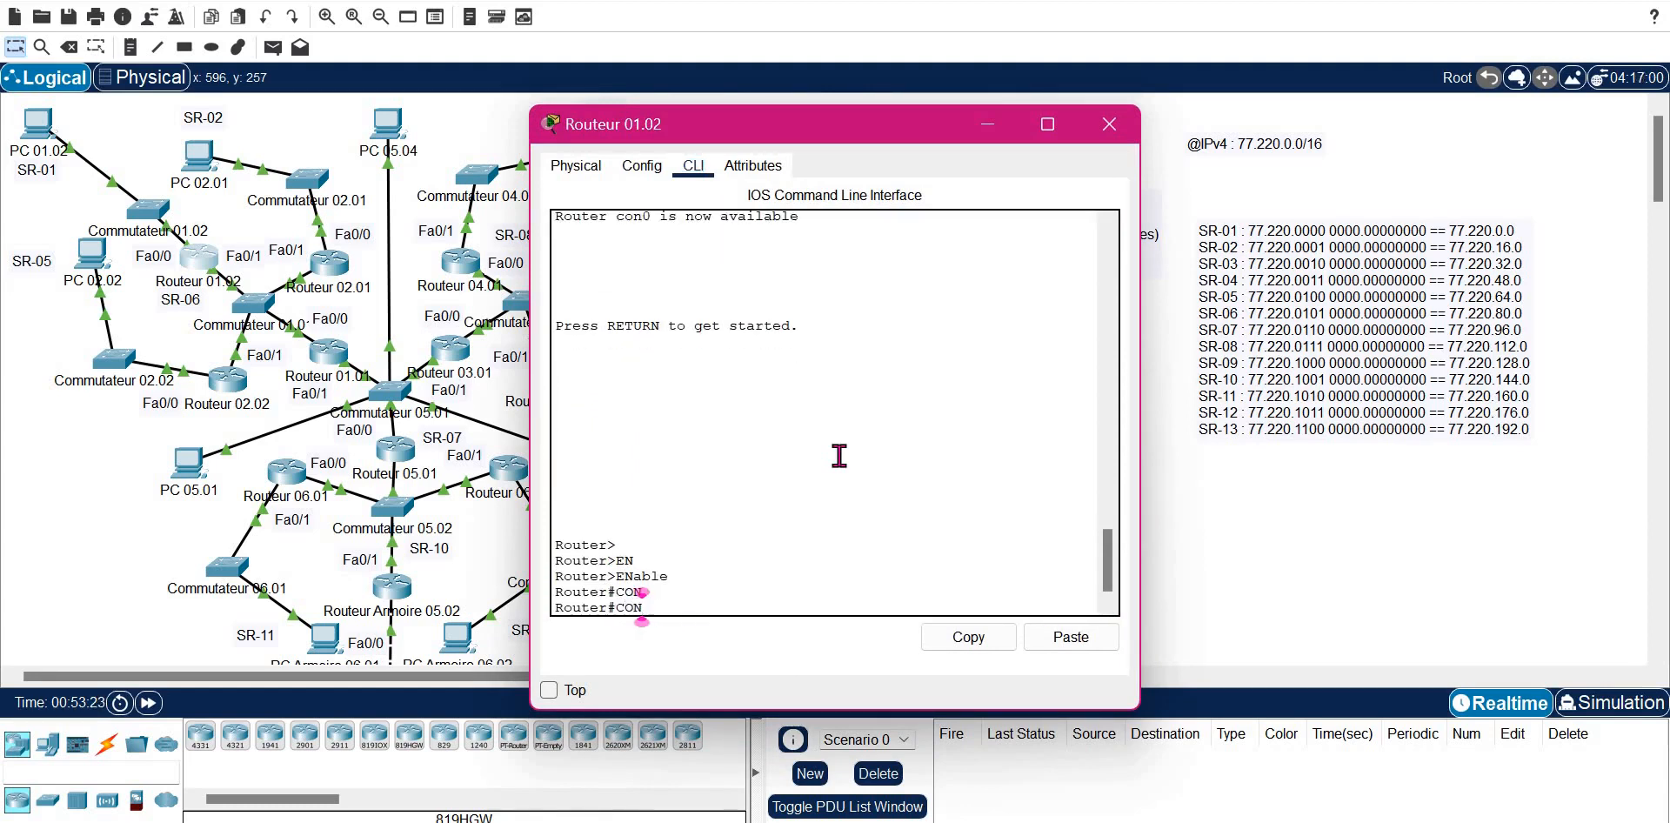
text(F)
key(Tab)
text(T)
key(Tab)
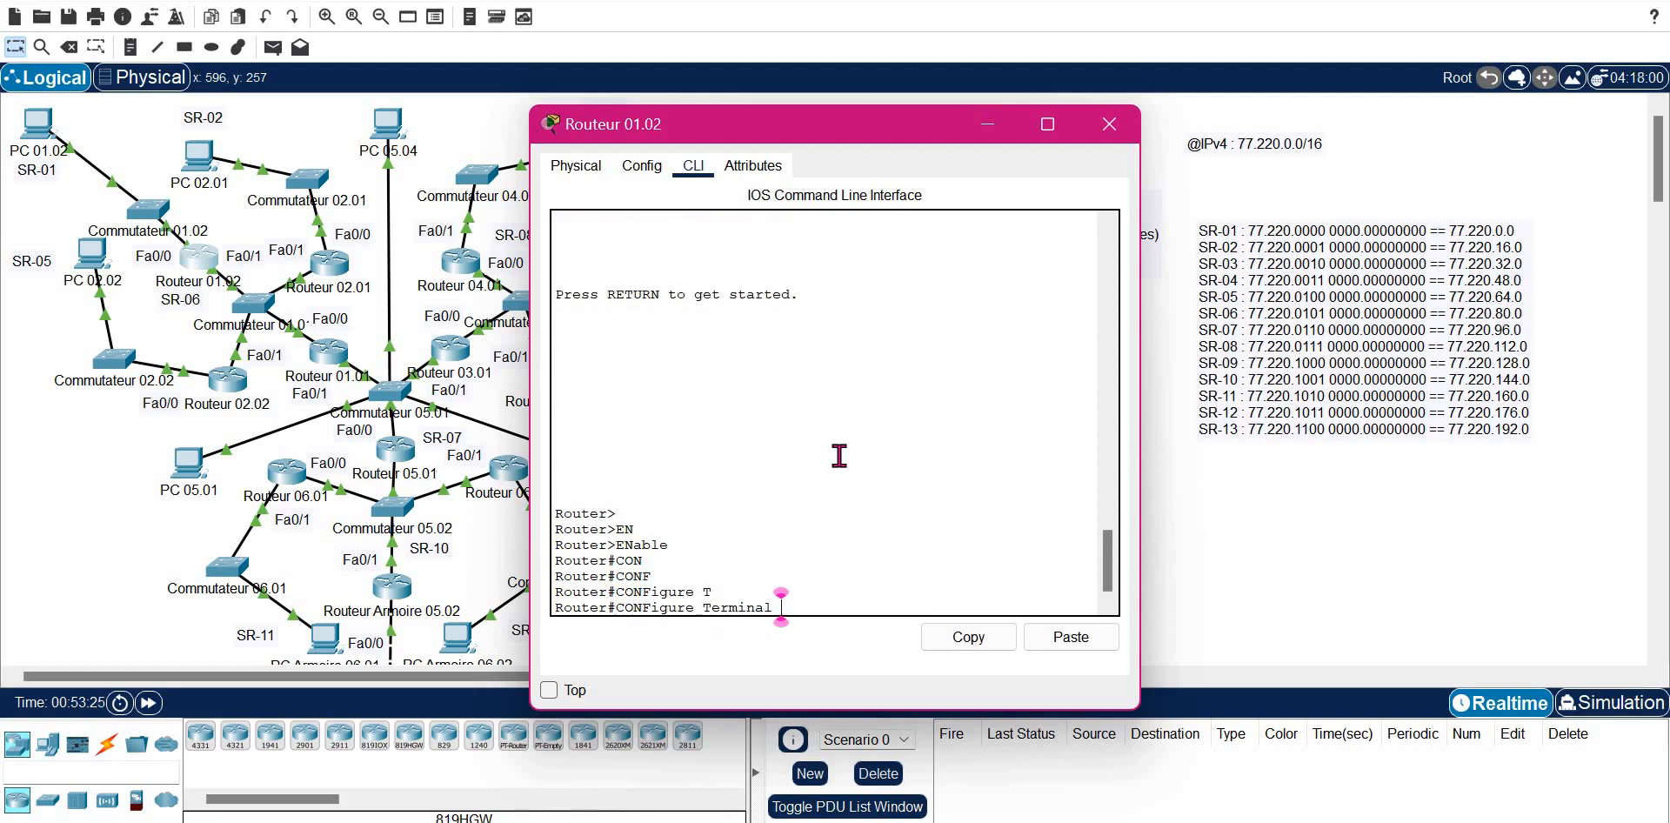
key(Return)
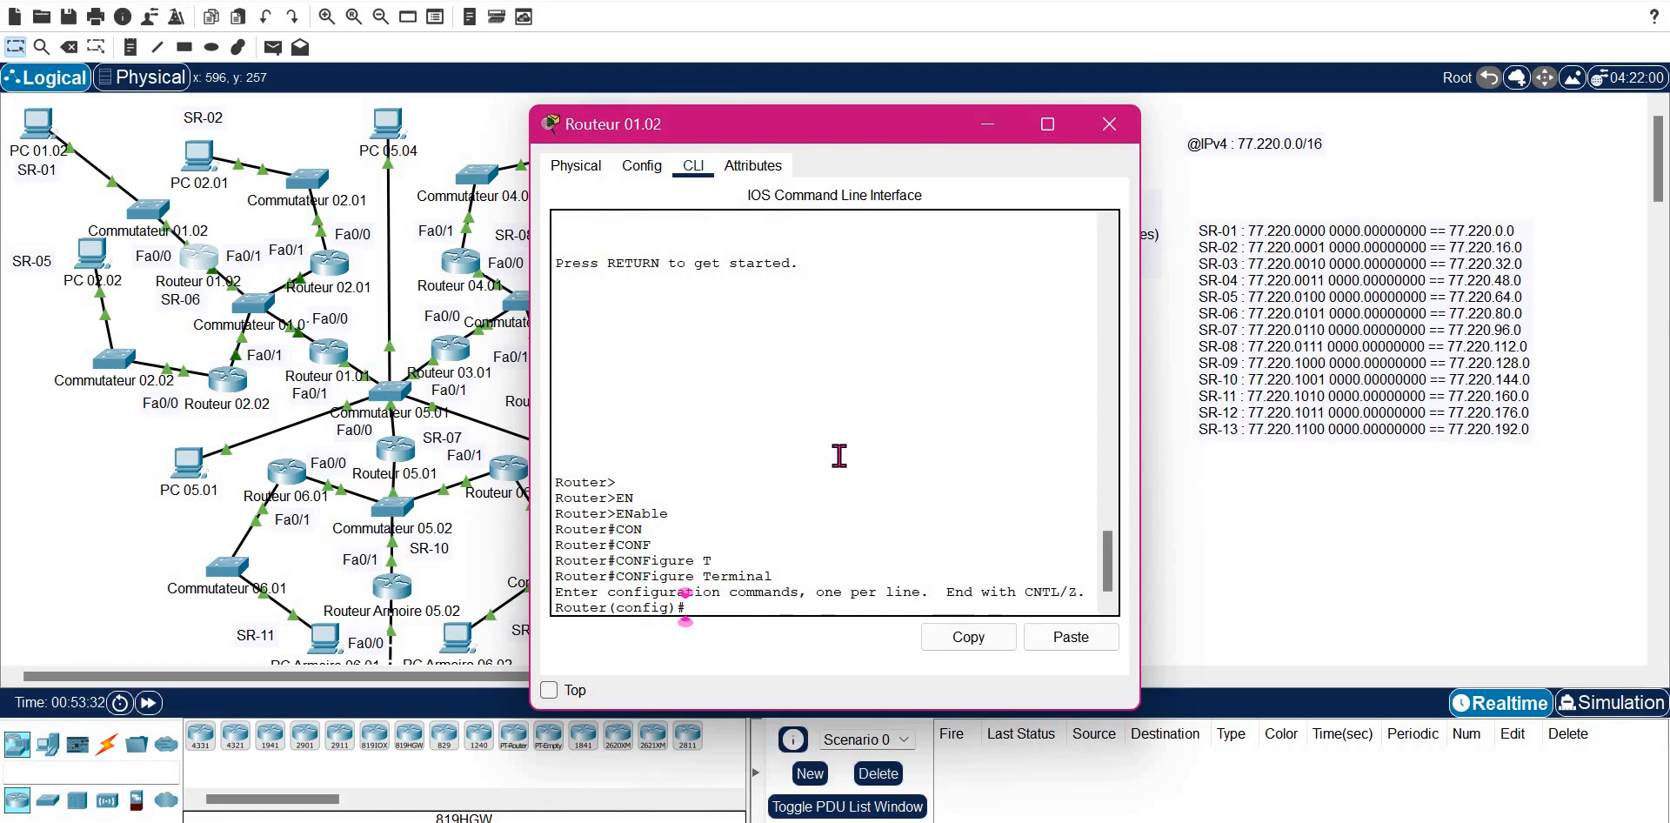
- Start EIGRP routing on Routeur 01.02 with autonomous system number 1
text(router e)
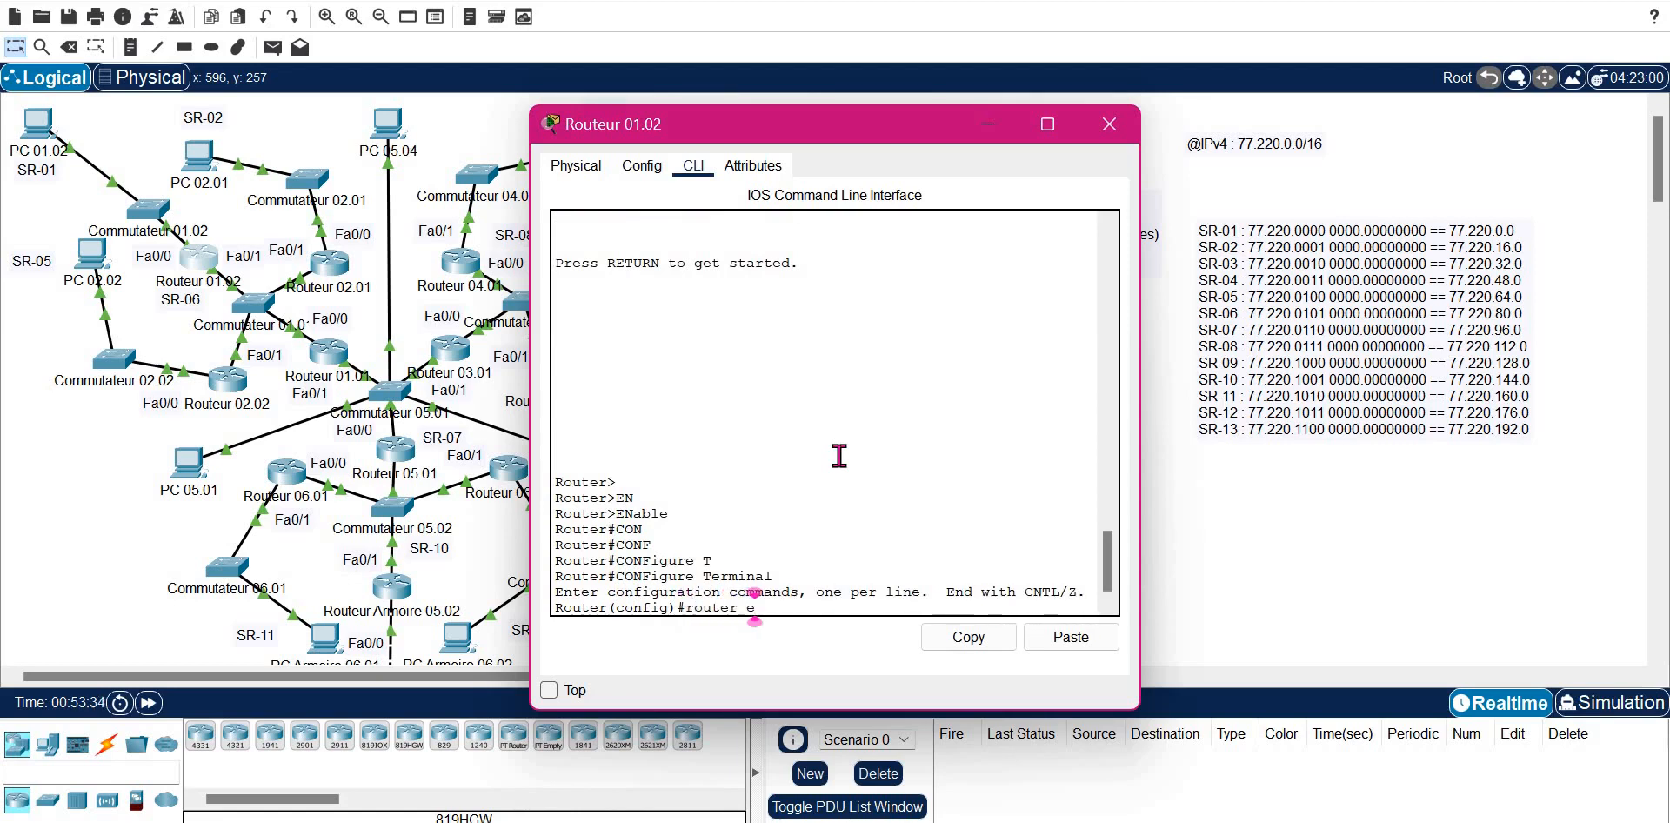
key(Tab)
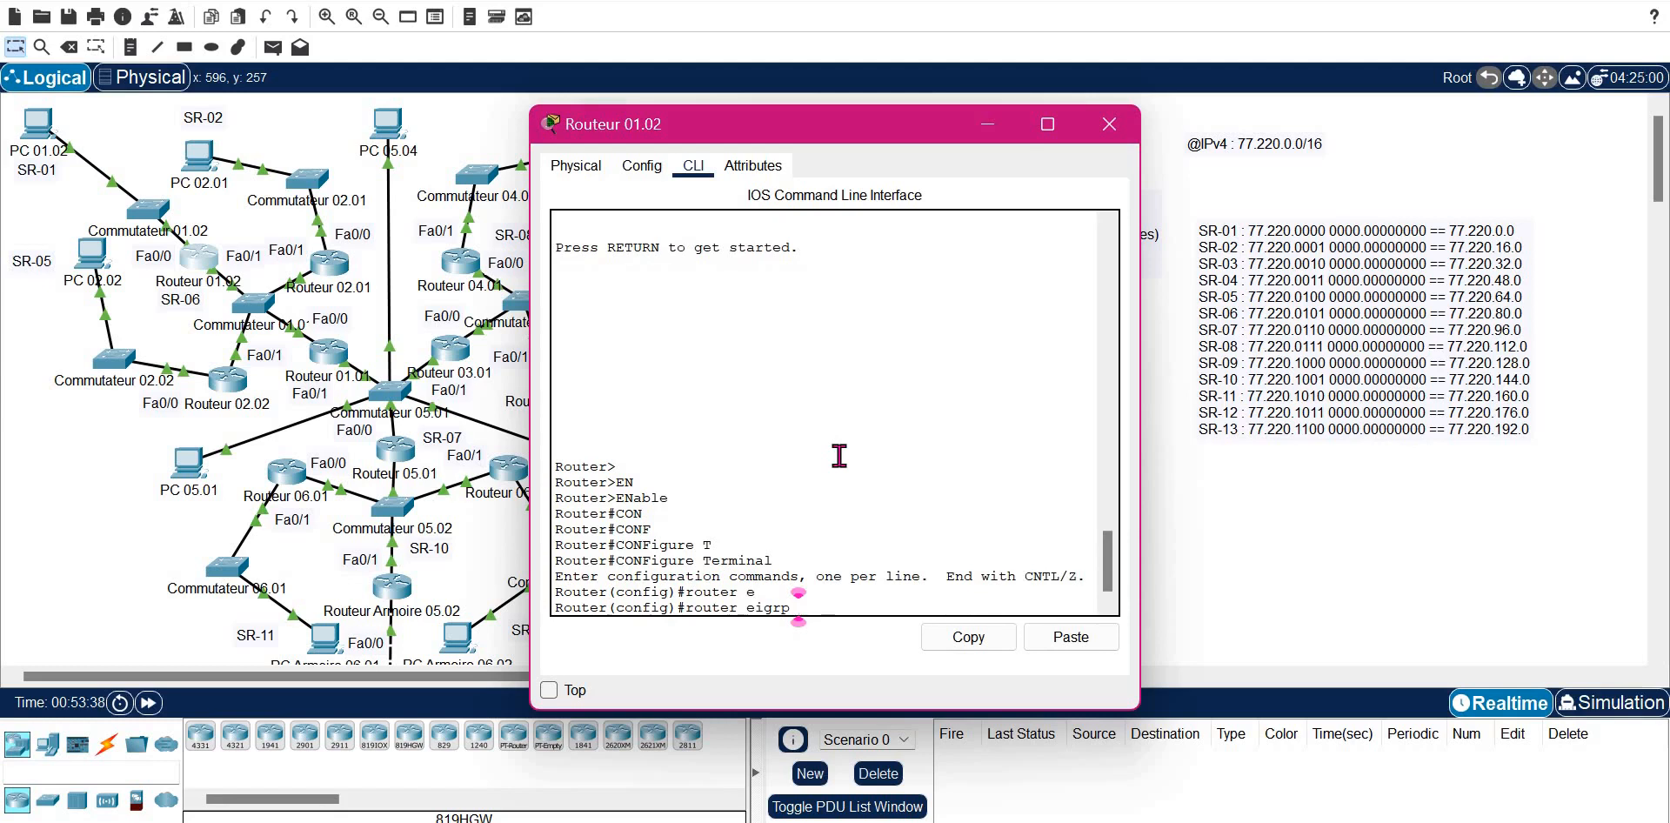
text(1)
key(Return)
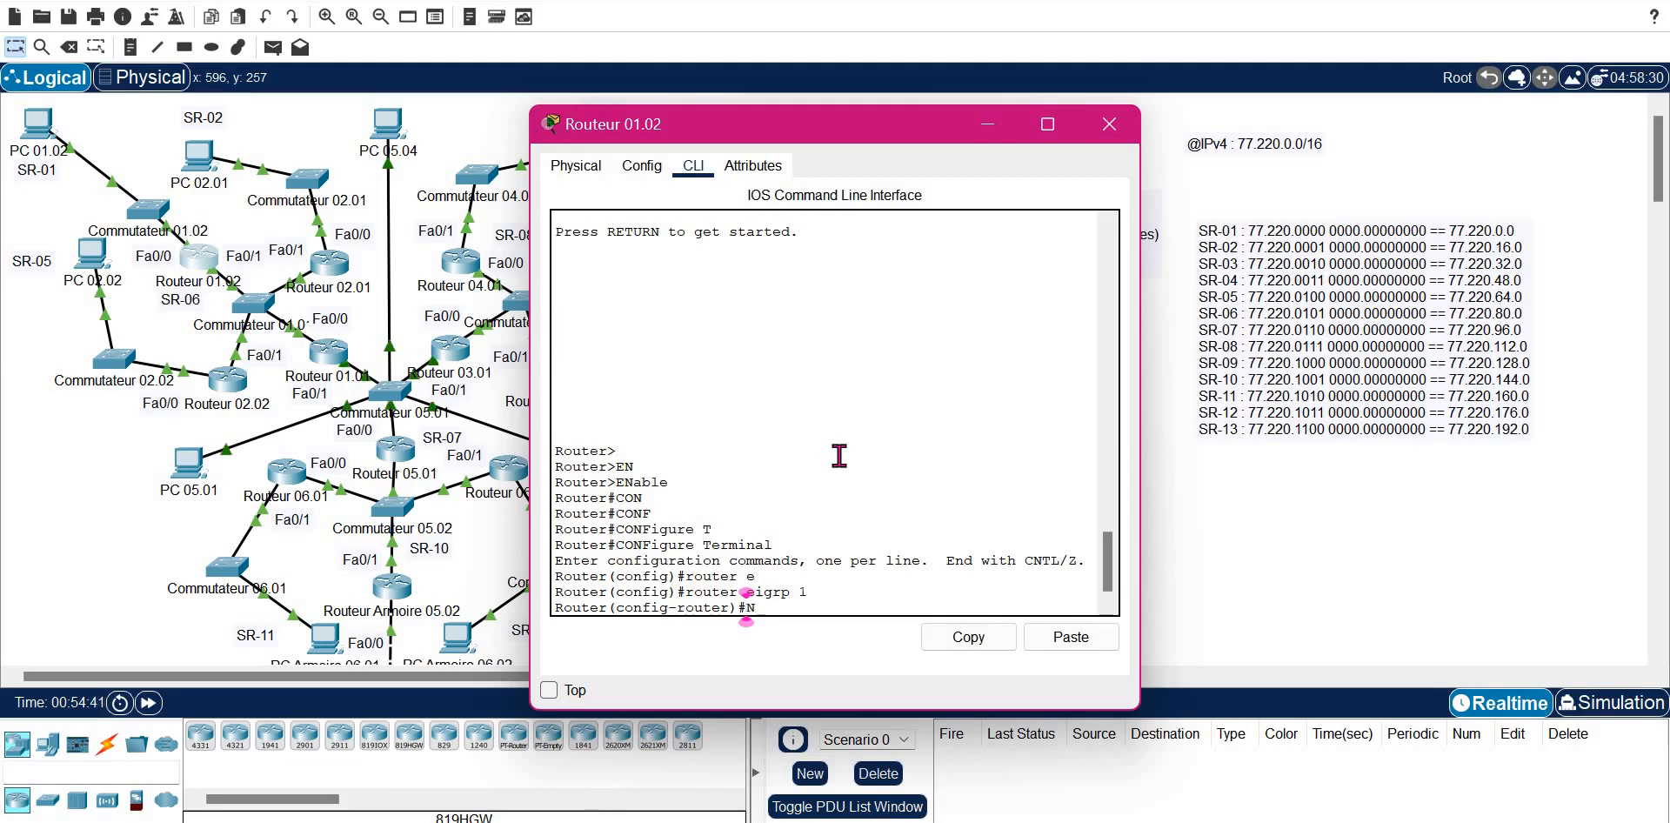
- Copy the network 77.220. prefix in the EIGRP configuration and query the options available after network 77.220.0.0
text(NET)
key(Tab)
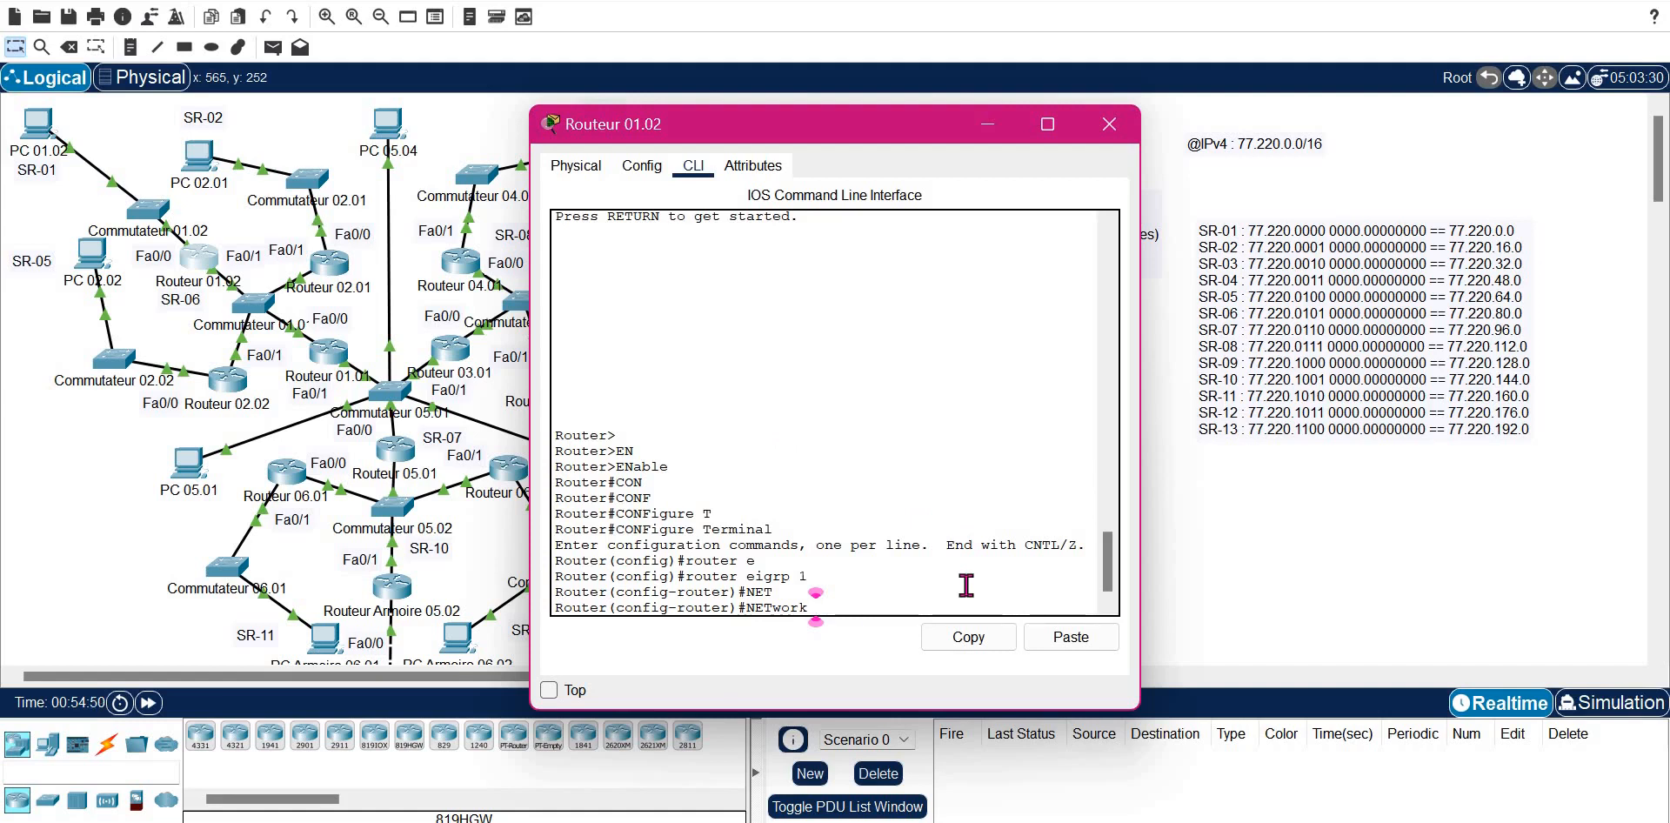
text(77.22)
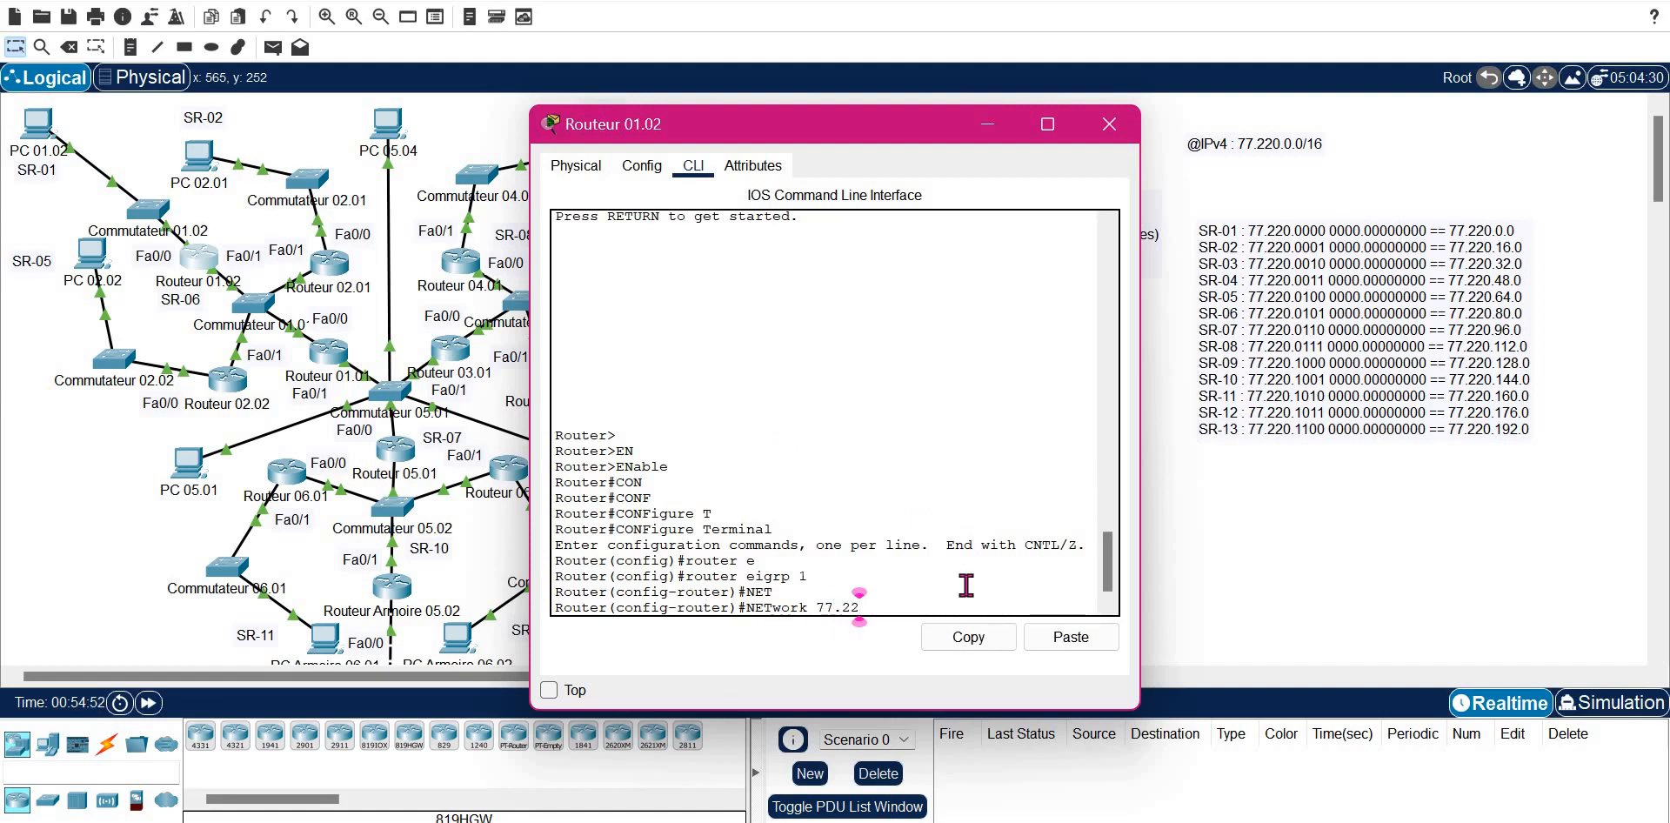
text(0.)
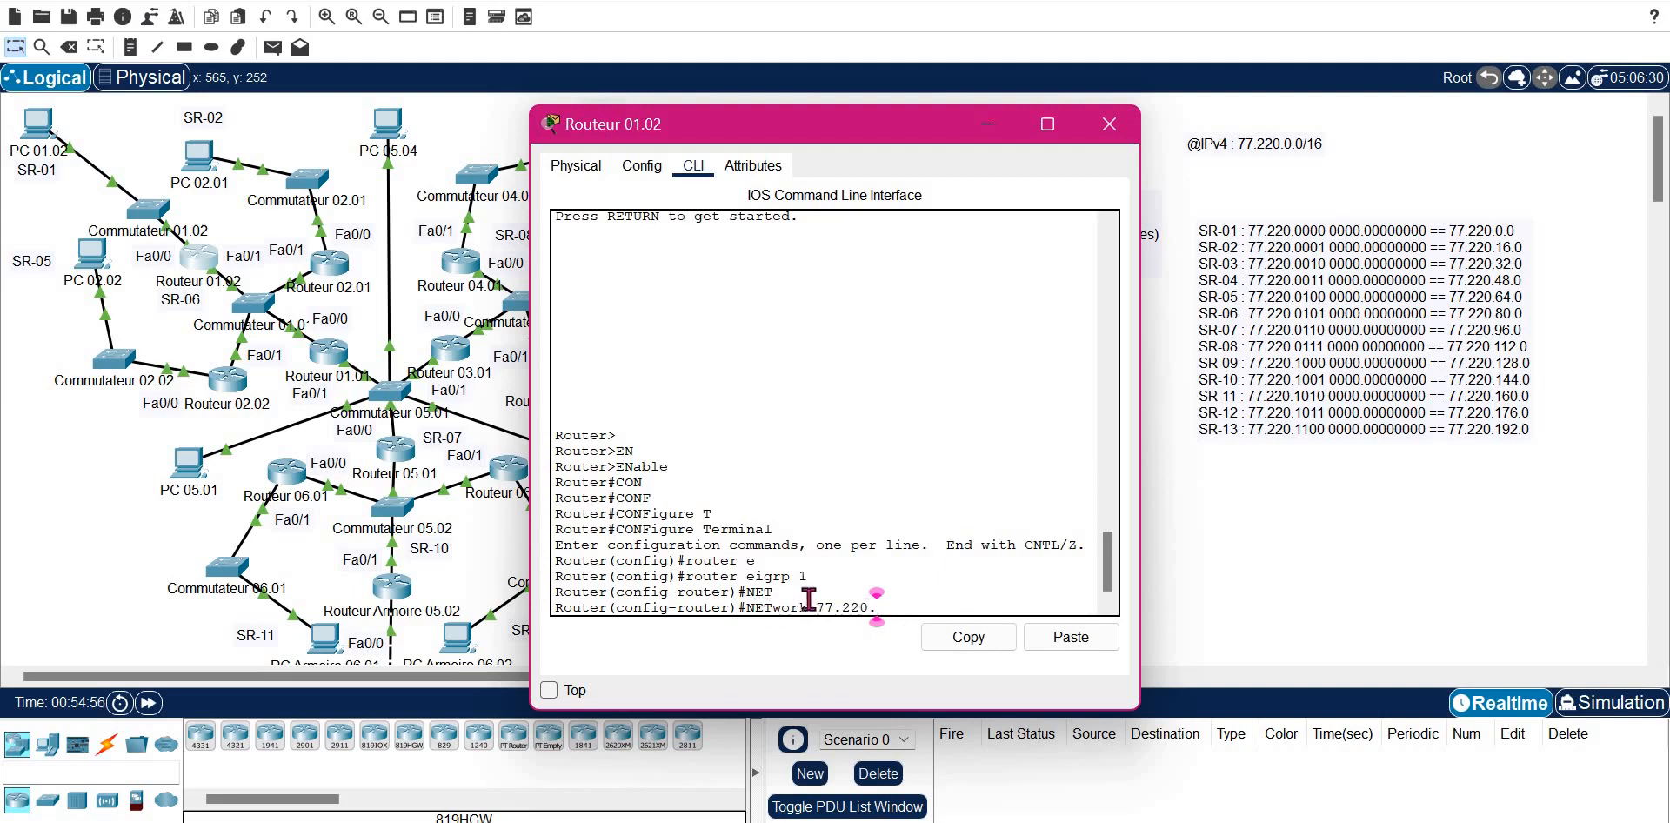
drag(877, 609, 747, 607)
click(1000, 644)
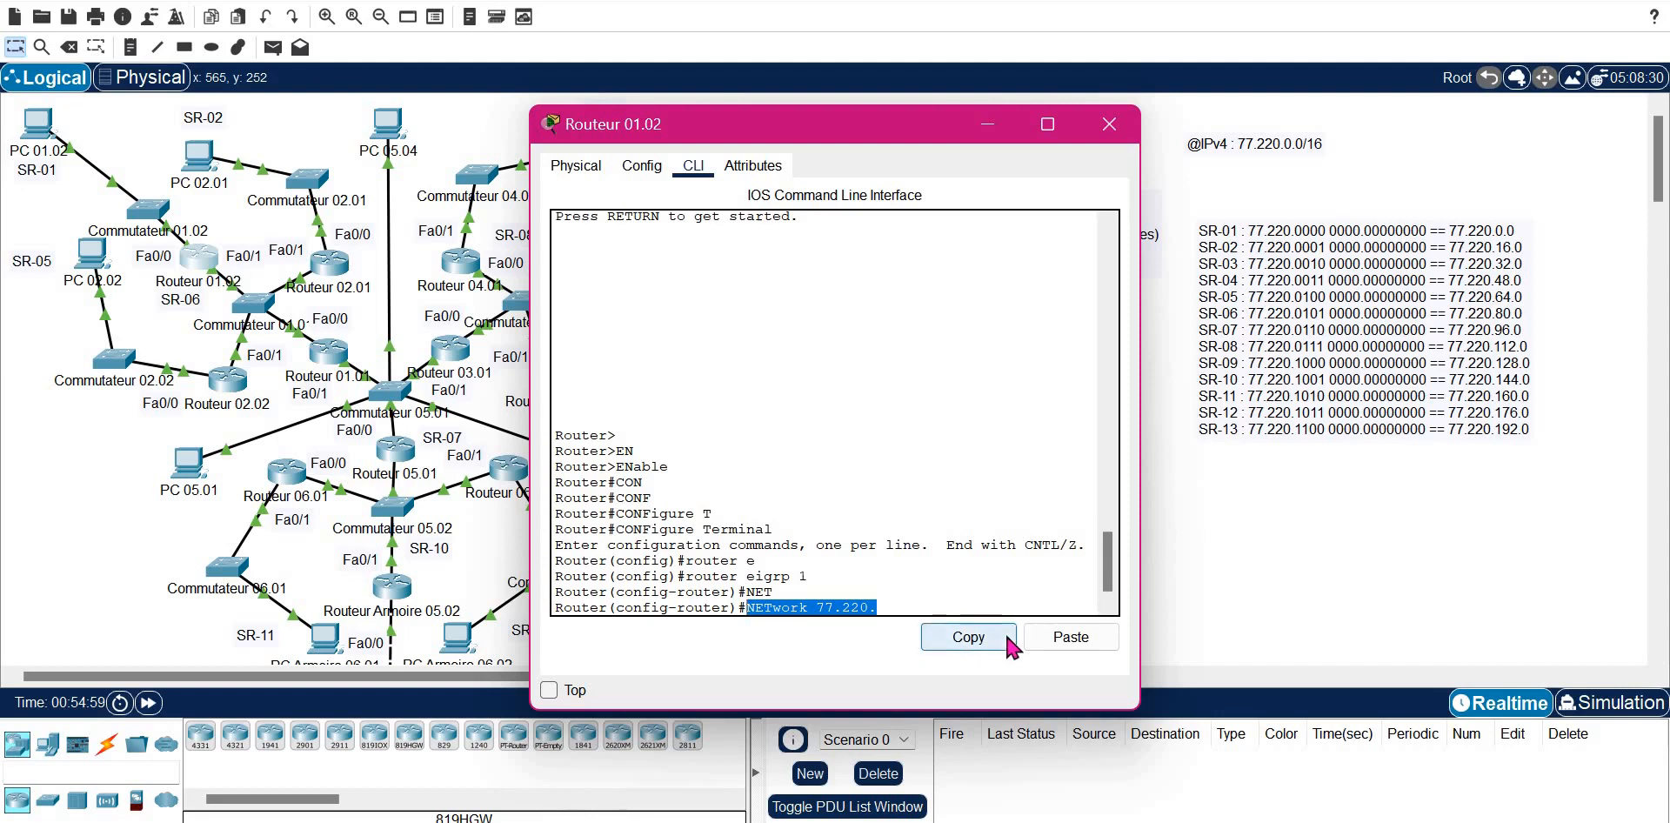
click(960, 612)
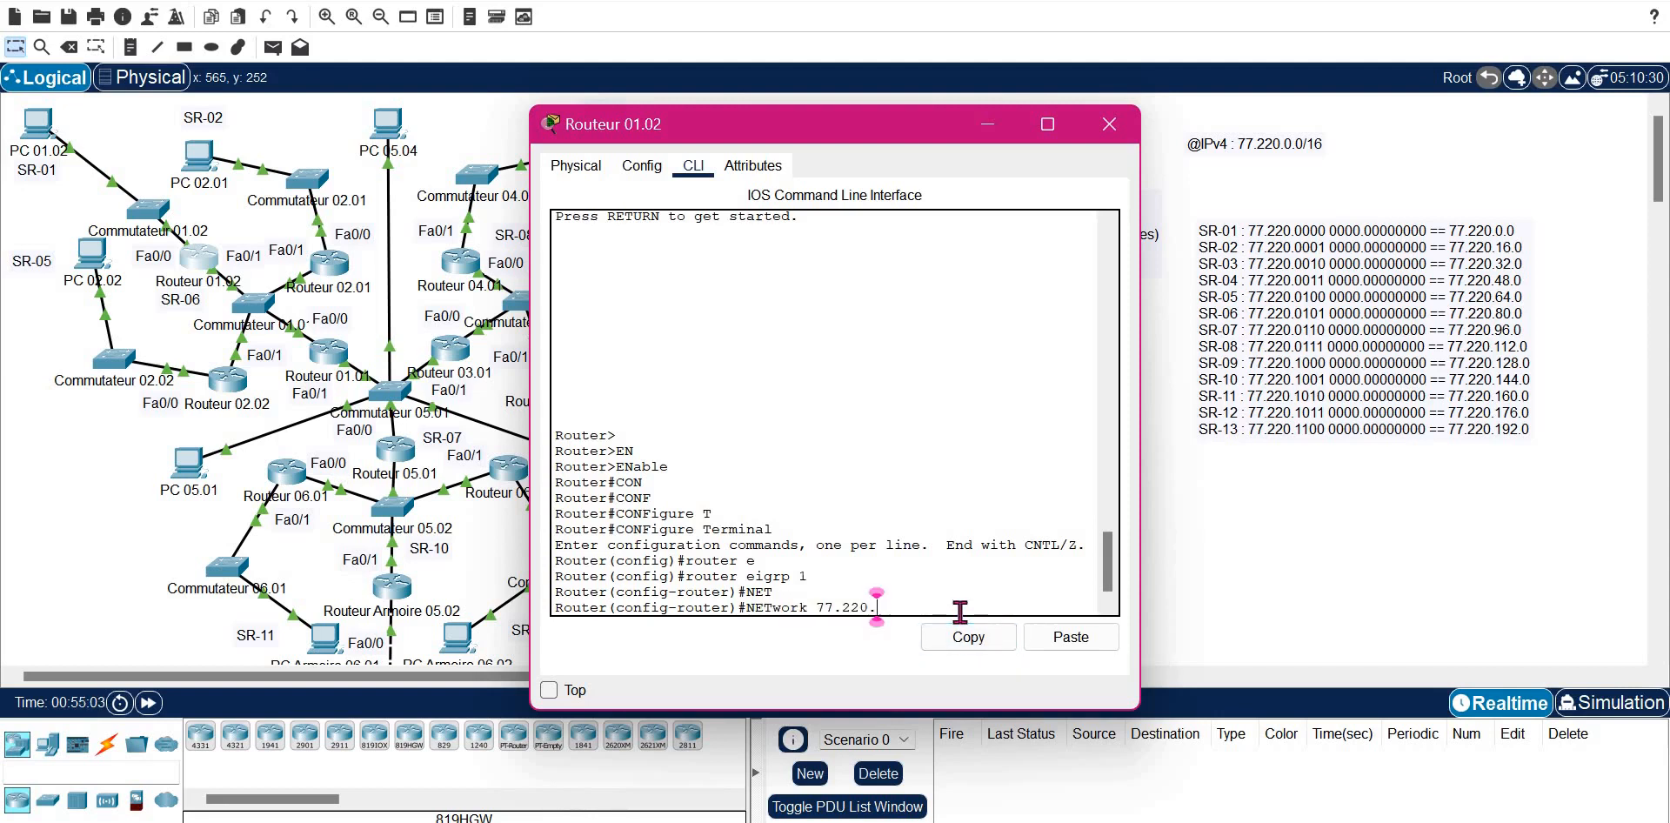
text(0.0 ?)
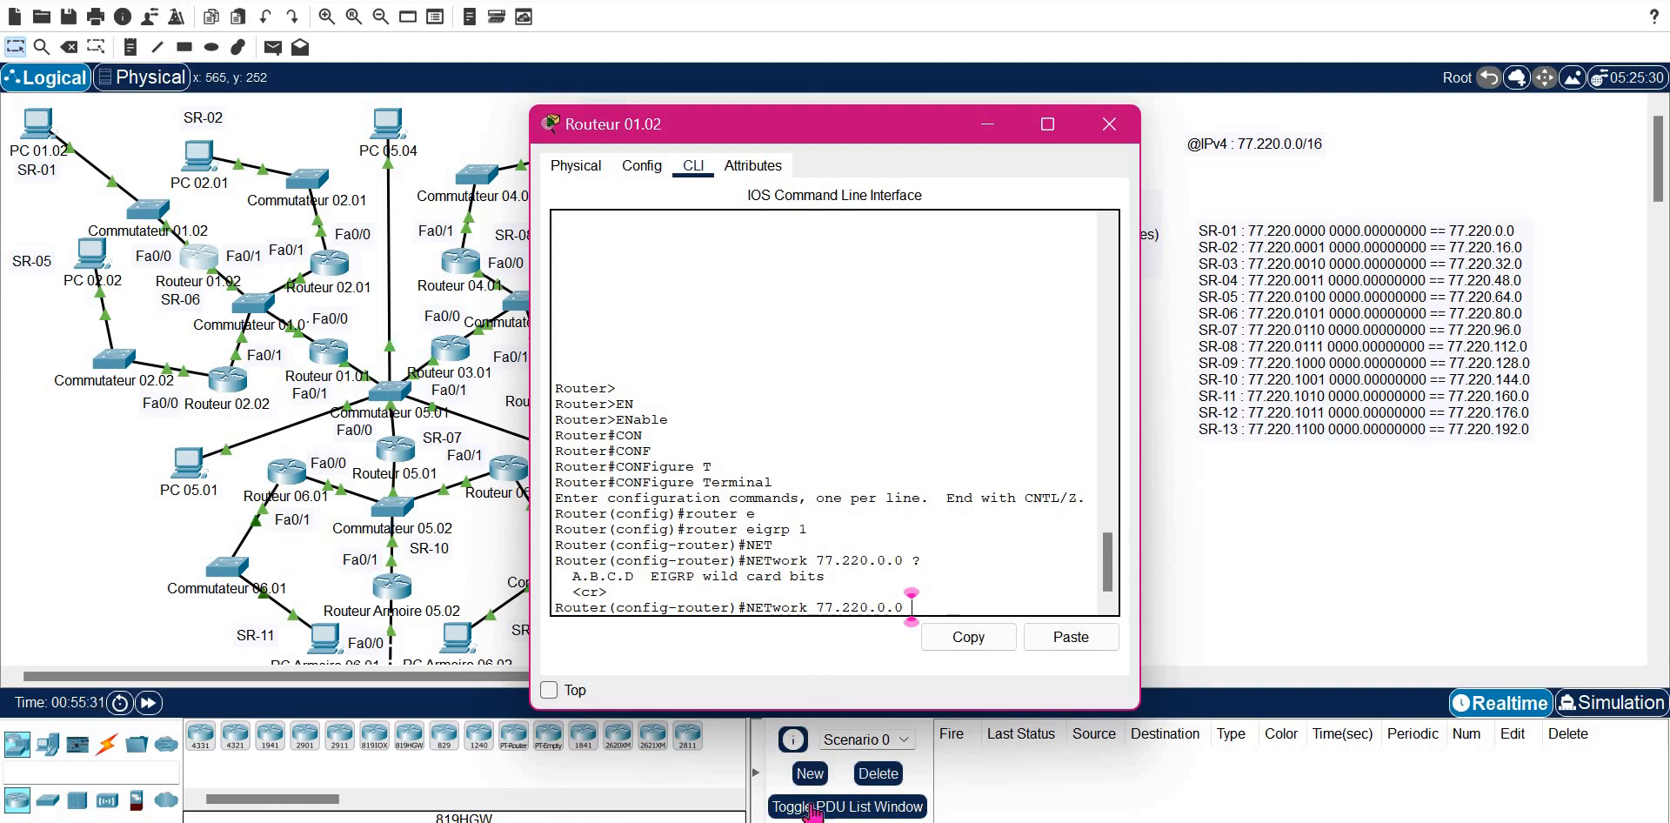
- Switch to Notepad and write the binary wildcard mask 00000000.00000000.00001111.11111111 below the subnet list
click(665, 821)
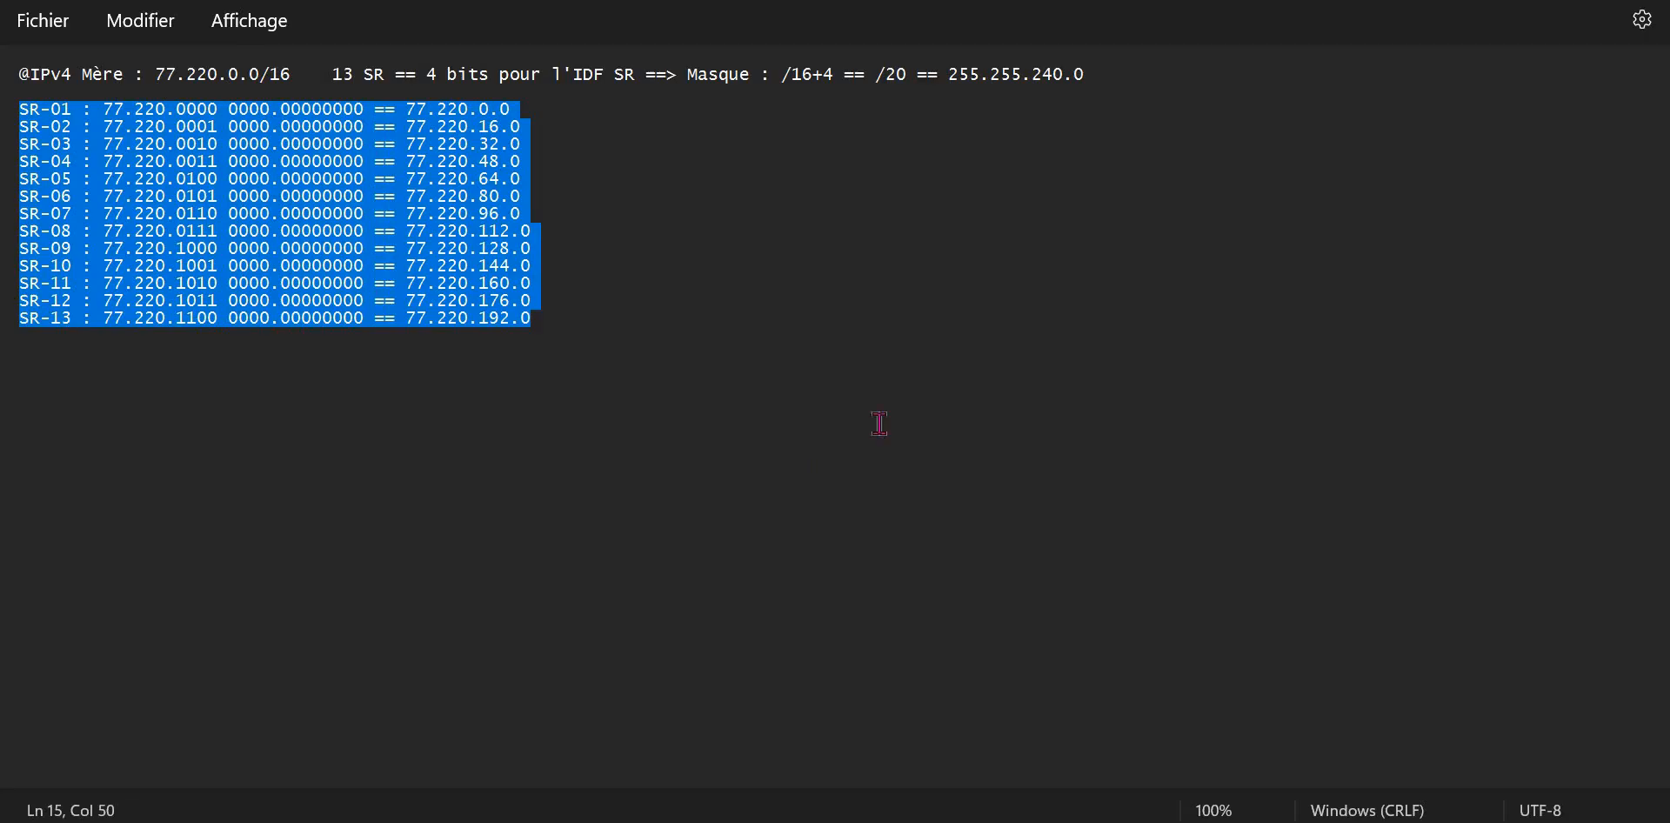
click(898, 410)
key(Return)
key(Return)
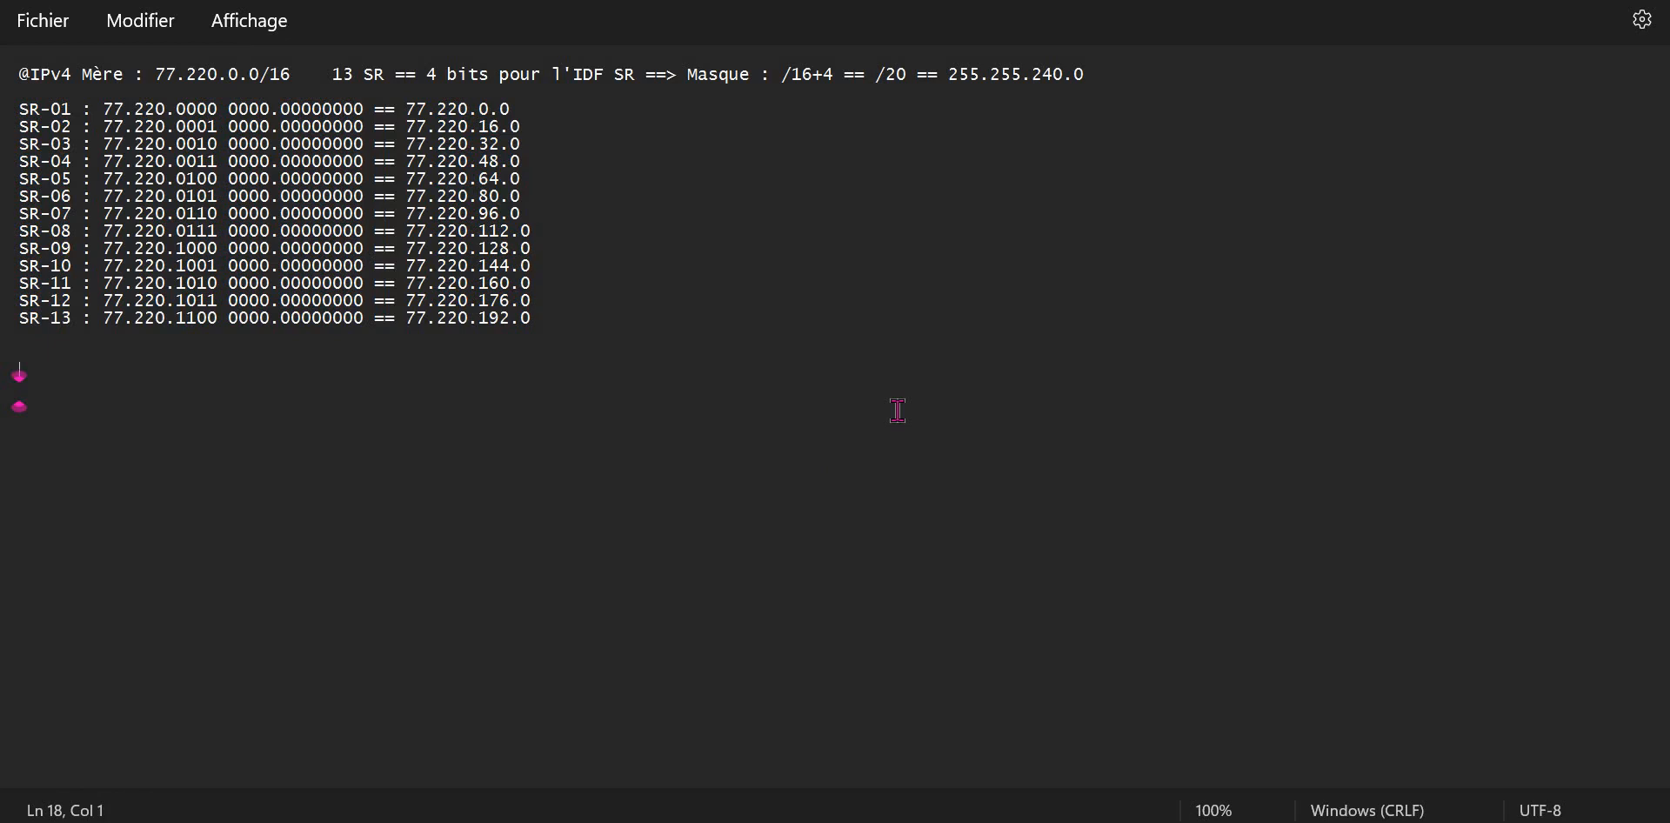
text(00000000.)
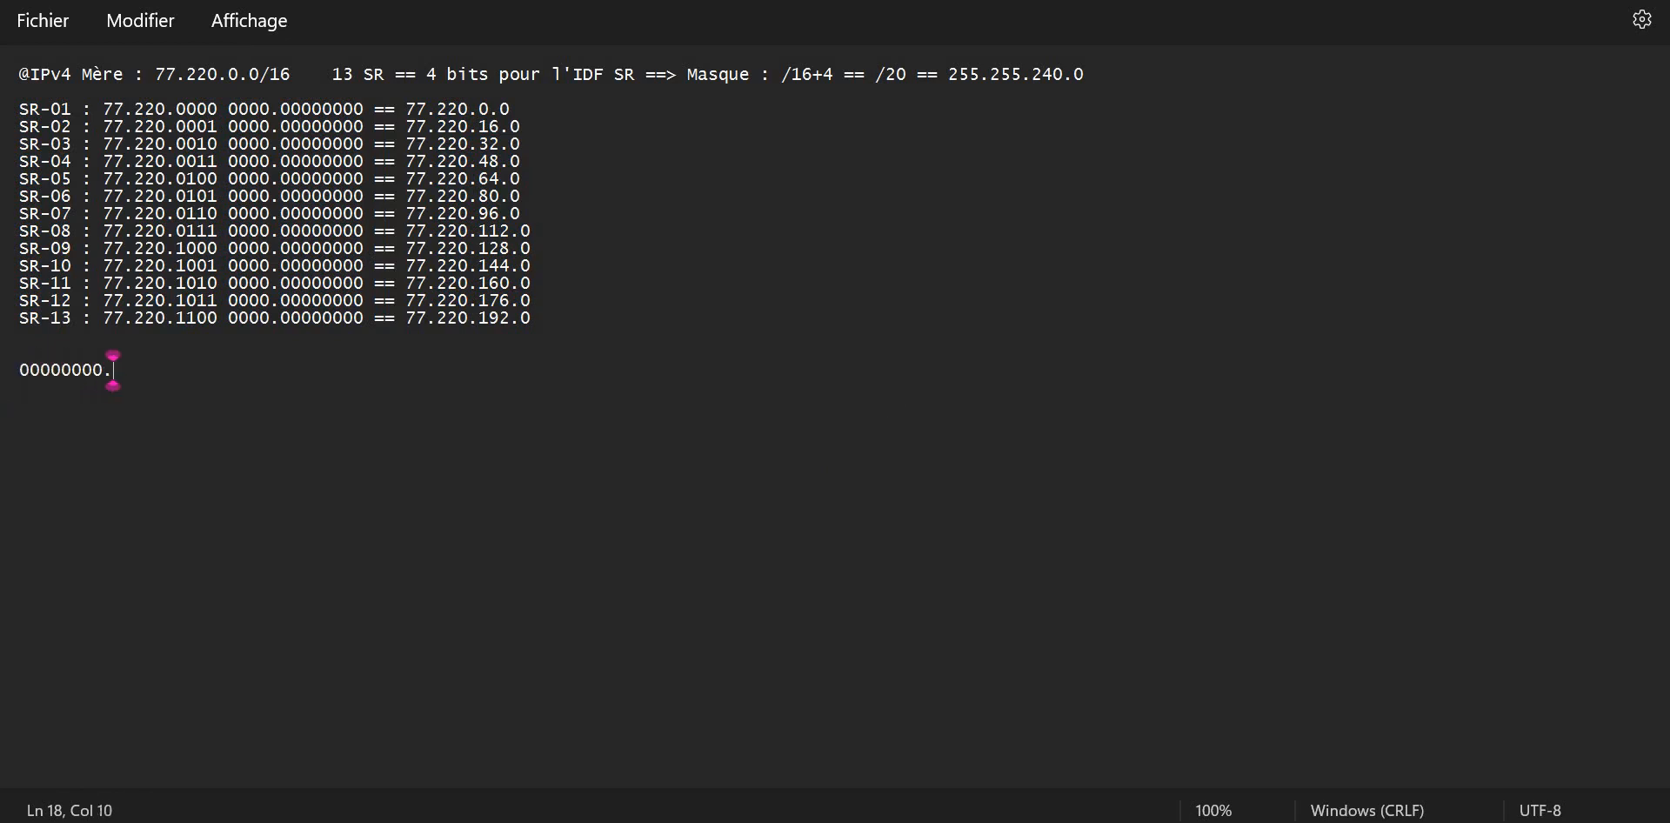
text(00000000.)
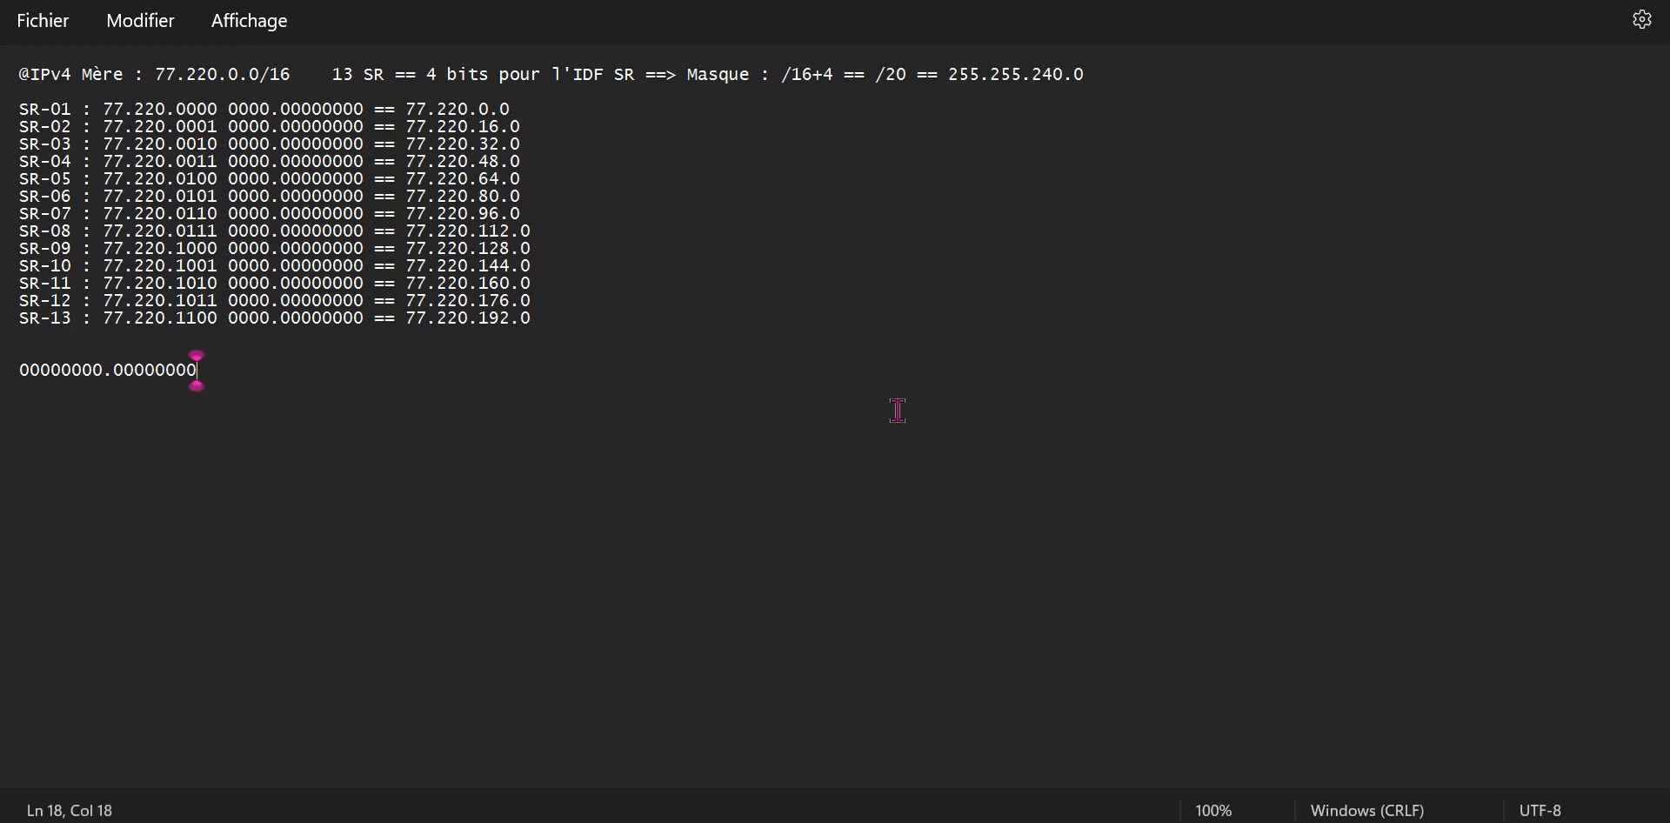
text(0000)
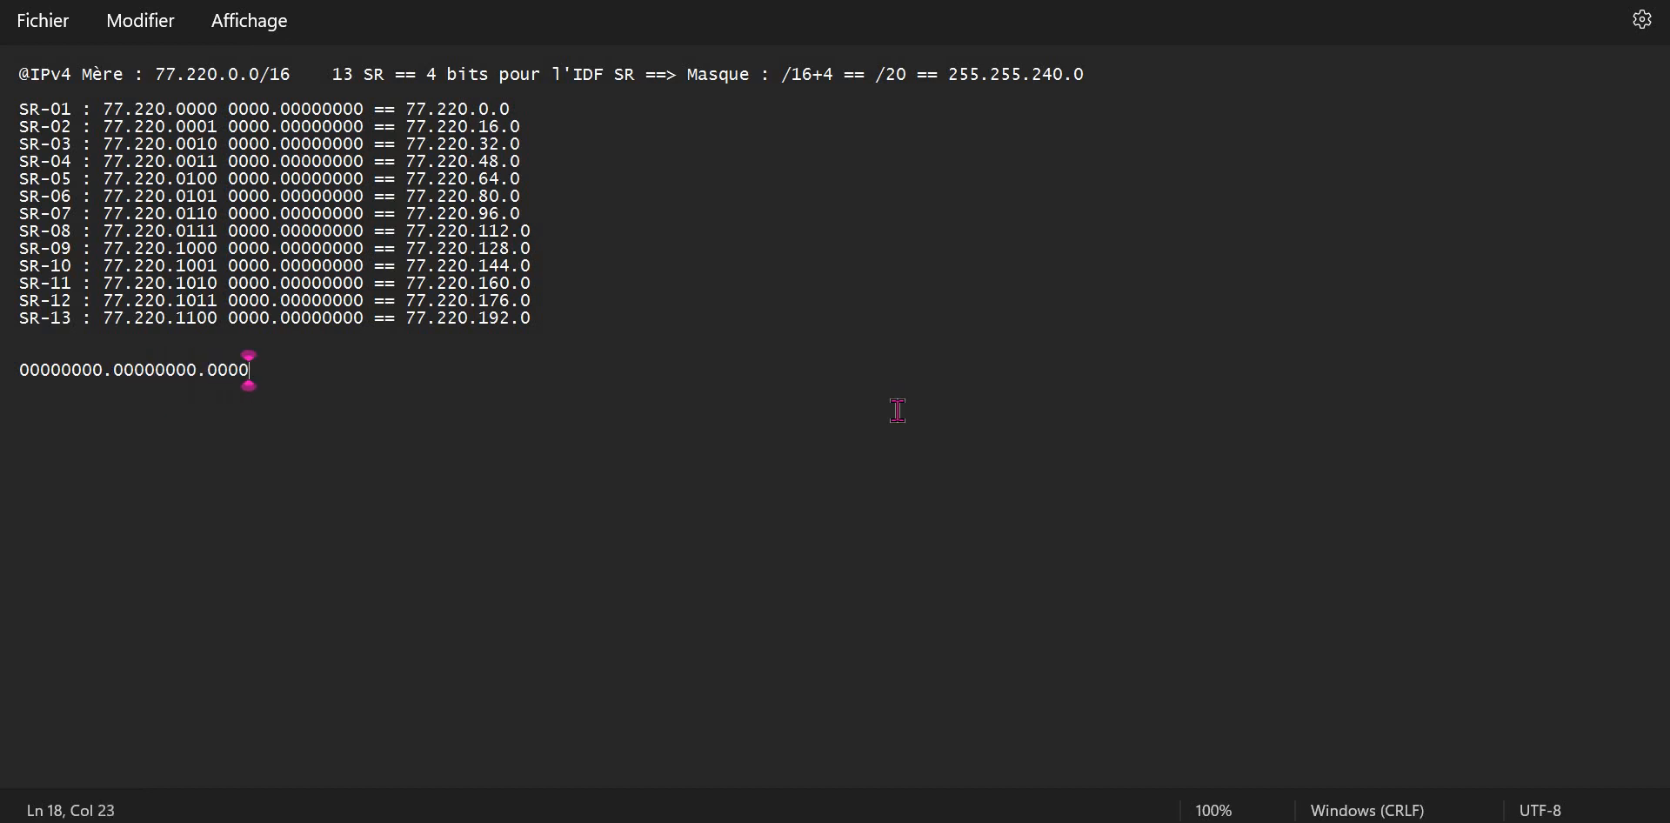
text(1111.1111)
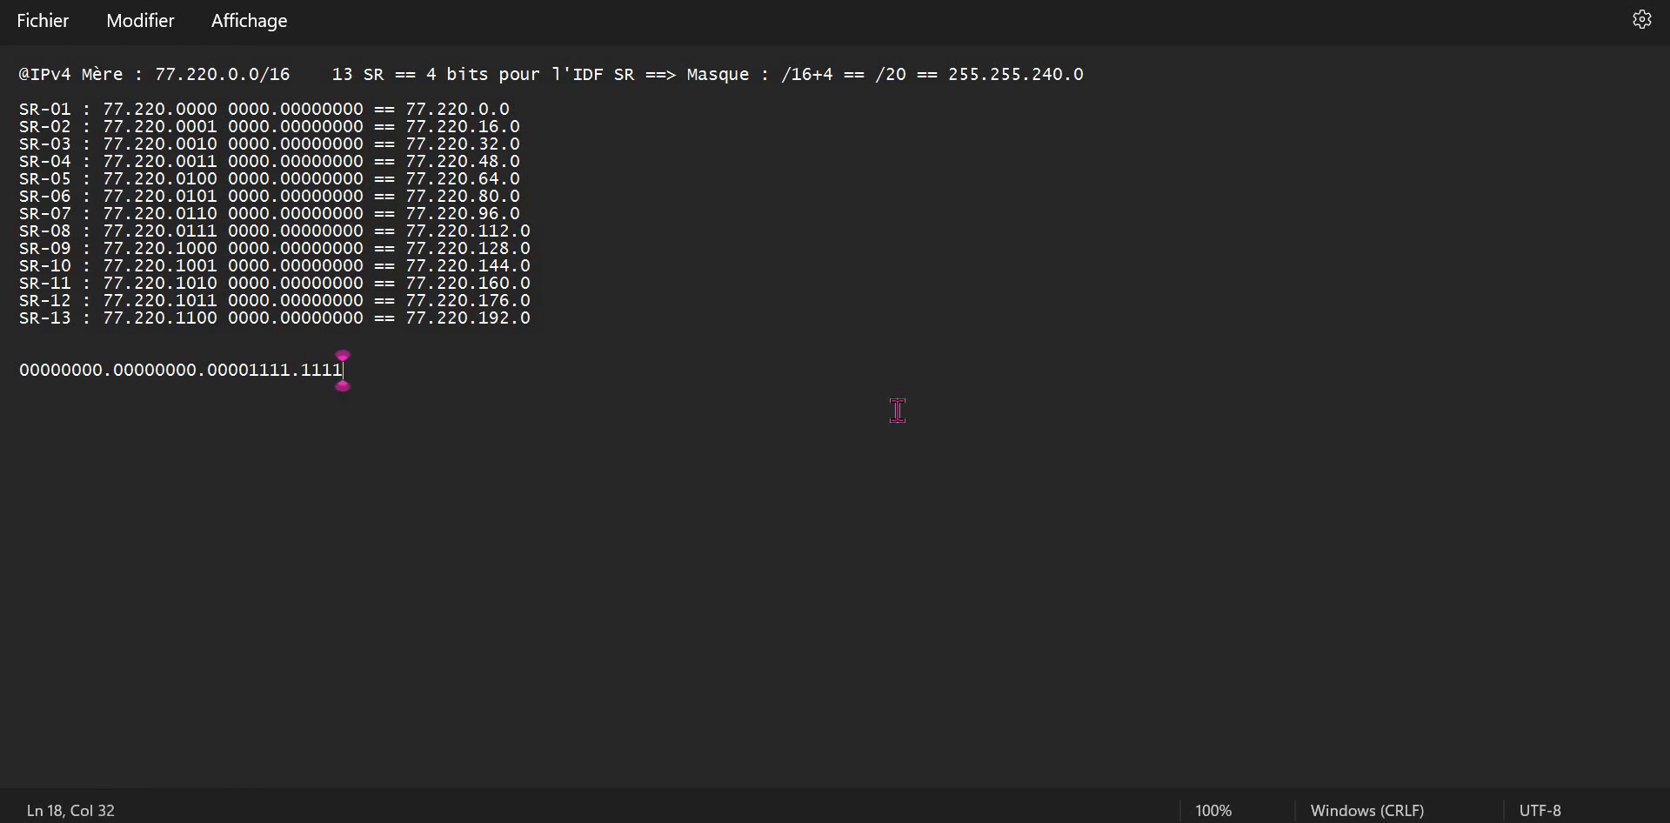
text(1111)
- Append the decimal equivalent == 0.0.15.255 to the binary wildcard mask line
key(Return)
key(Return)
key(BackSpace)
key(BackSpace)
text(== 0.0.)
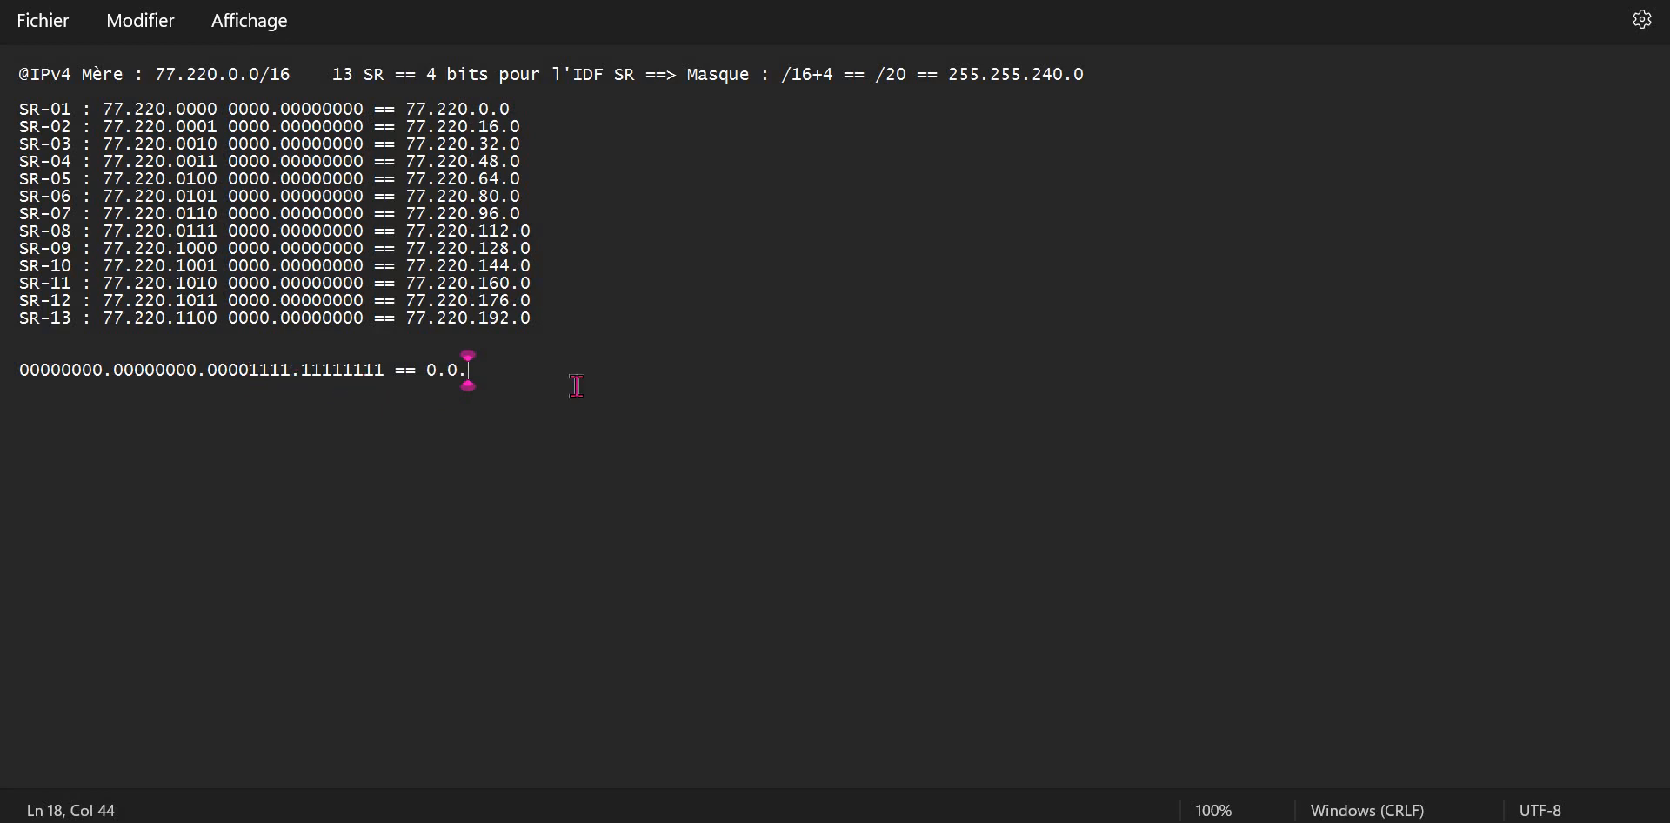
text(15.255)
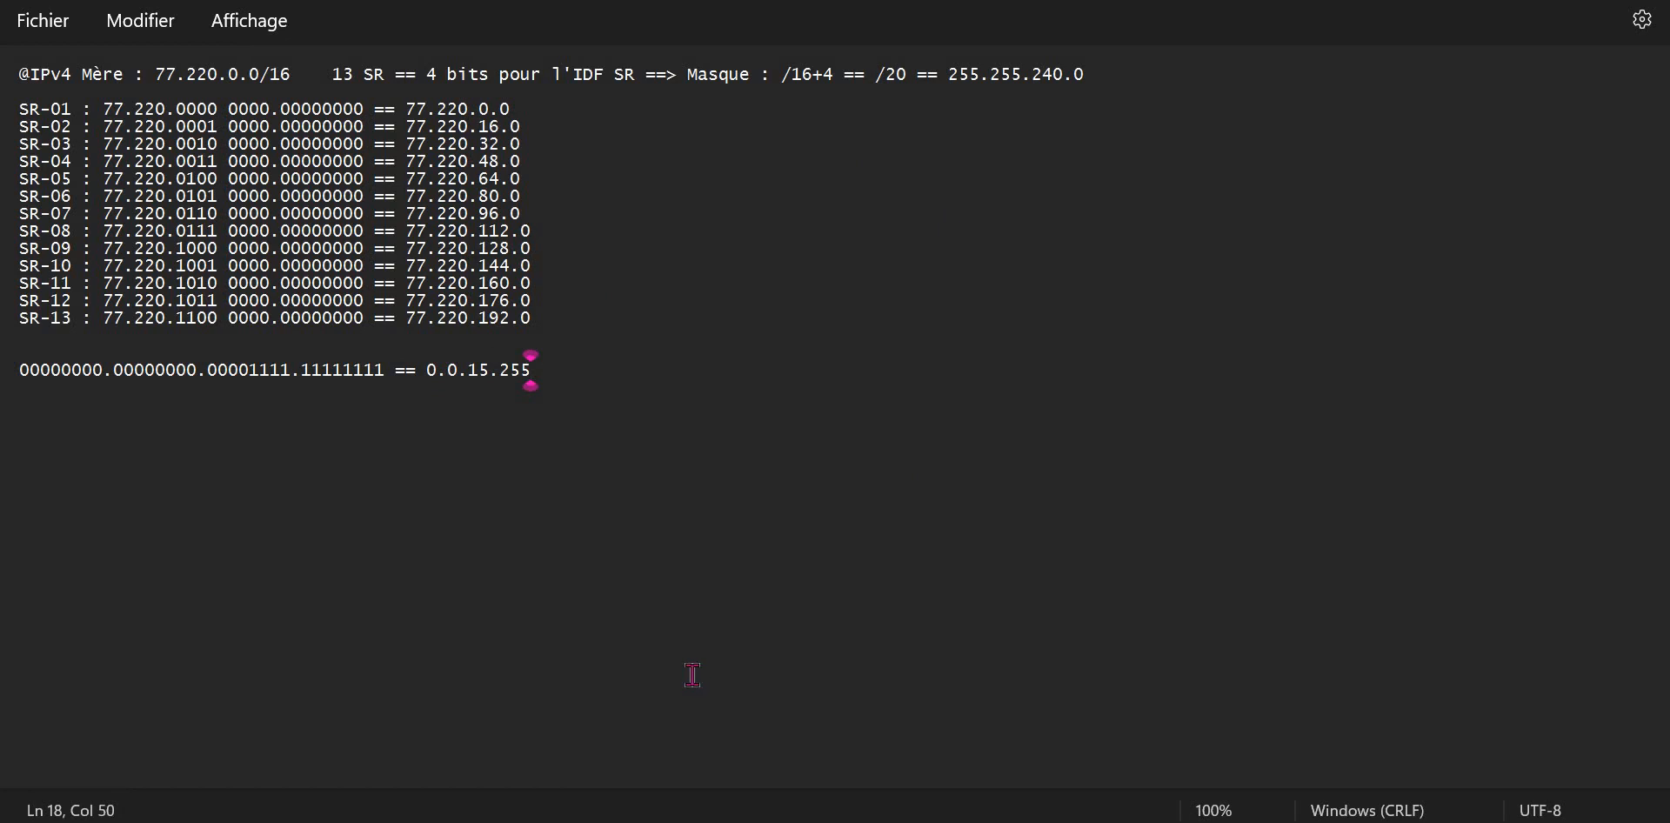
- Switch back to Packet Tracer and advertise network 77.220.0.0 with wildcard mask 0.0.15.255 in Routeur 01.02's EIGRP configuration
click(551, 727)
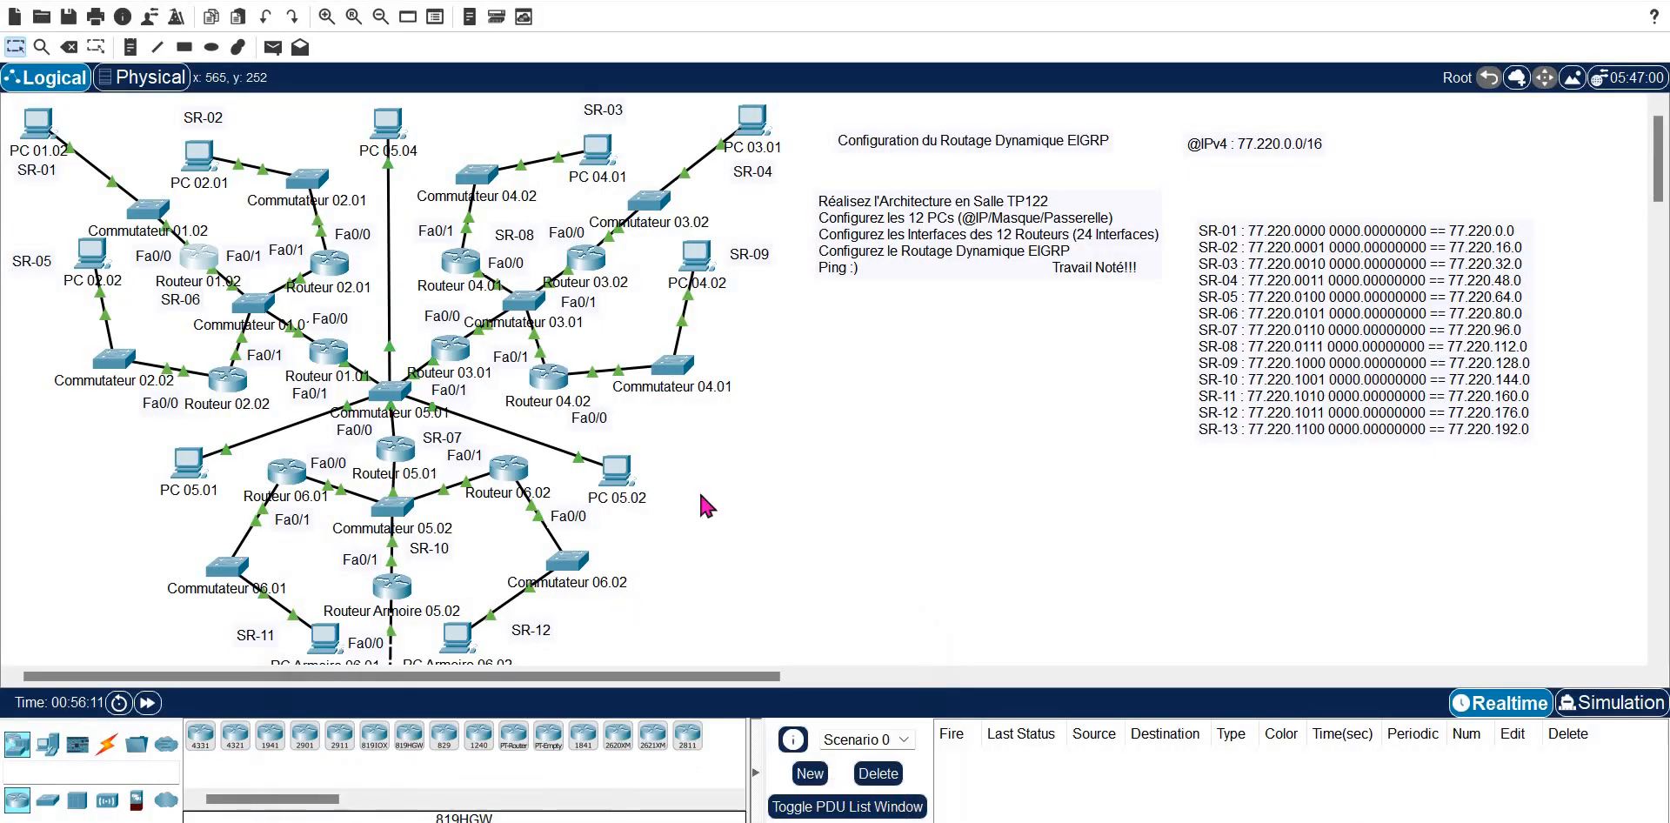
click(207, 257)
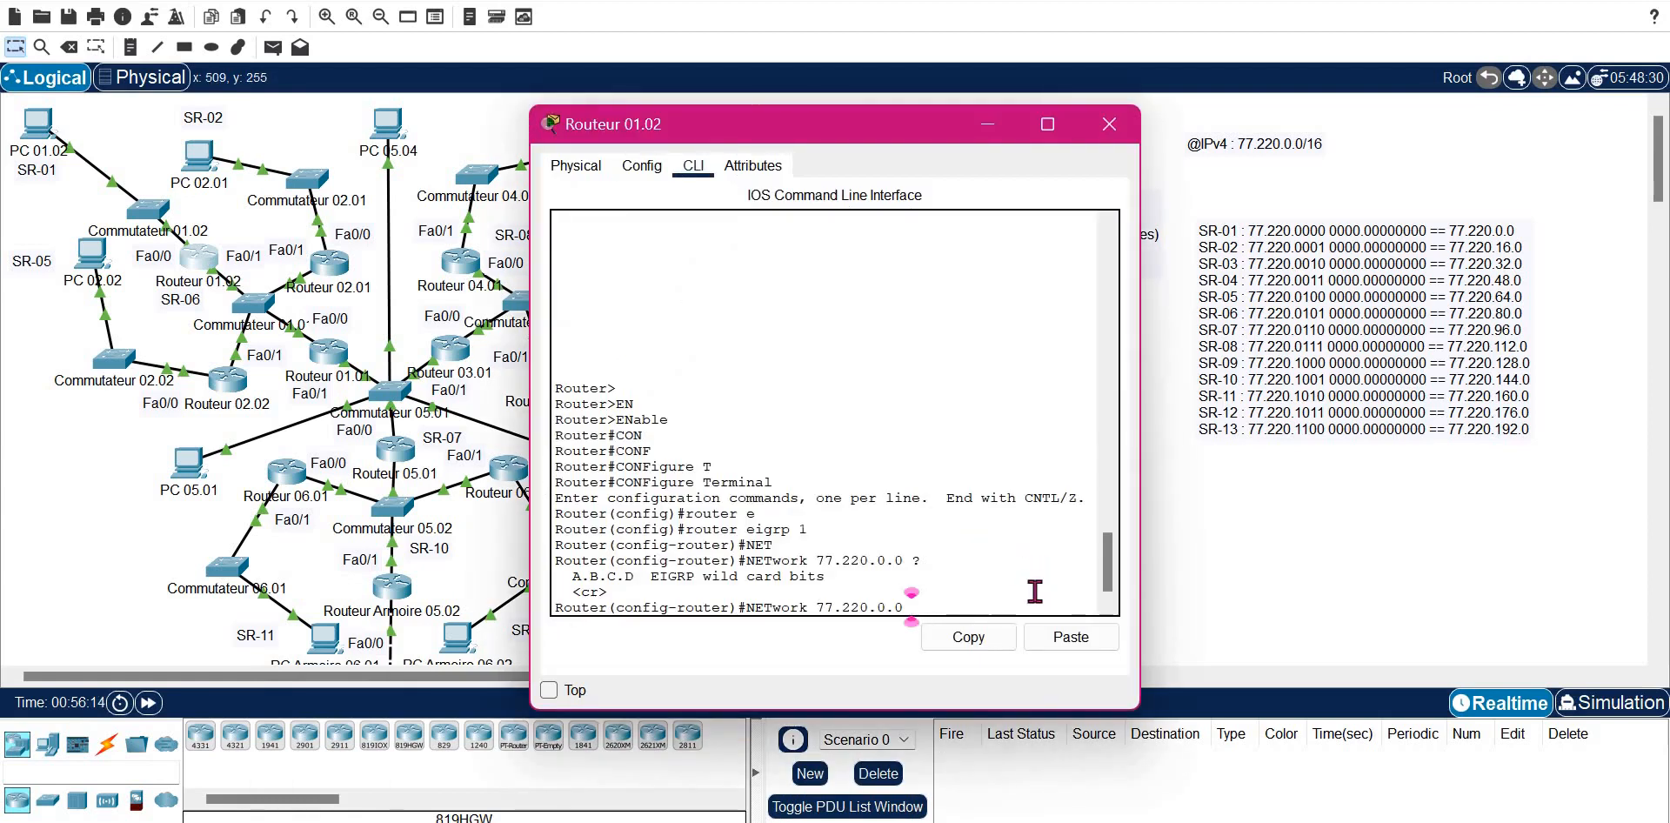
text(0.0.15.255)
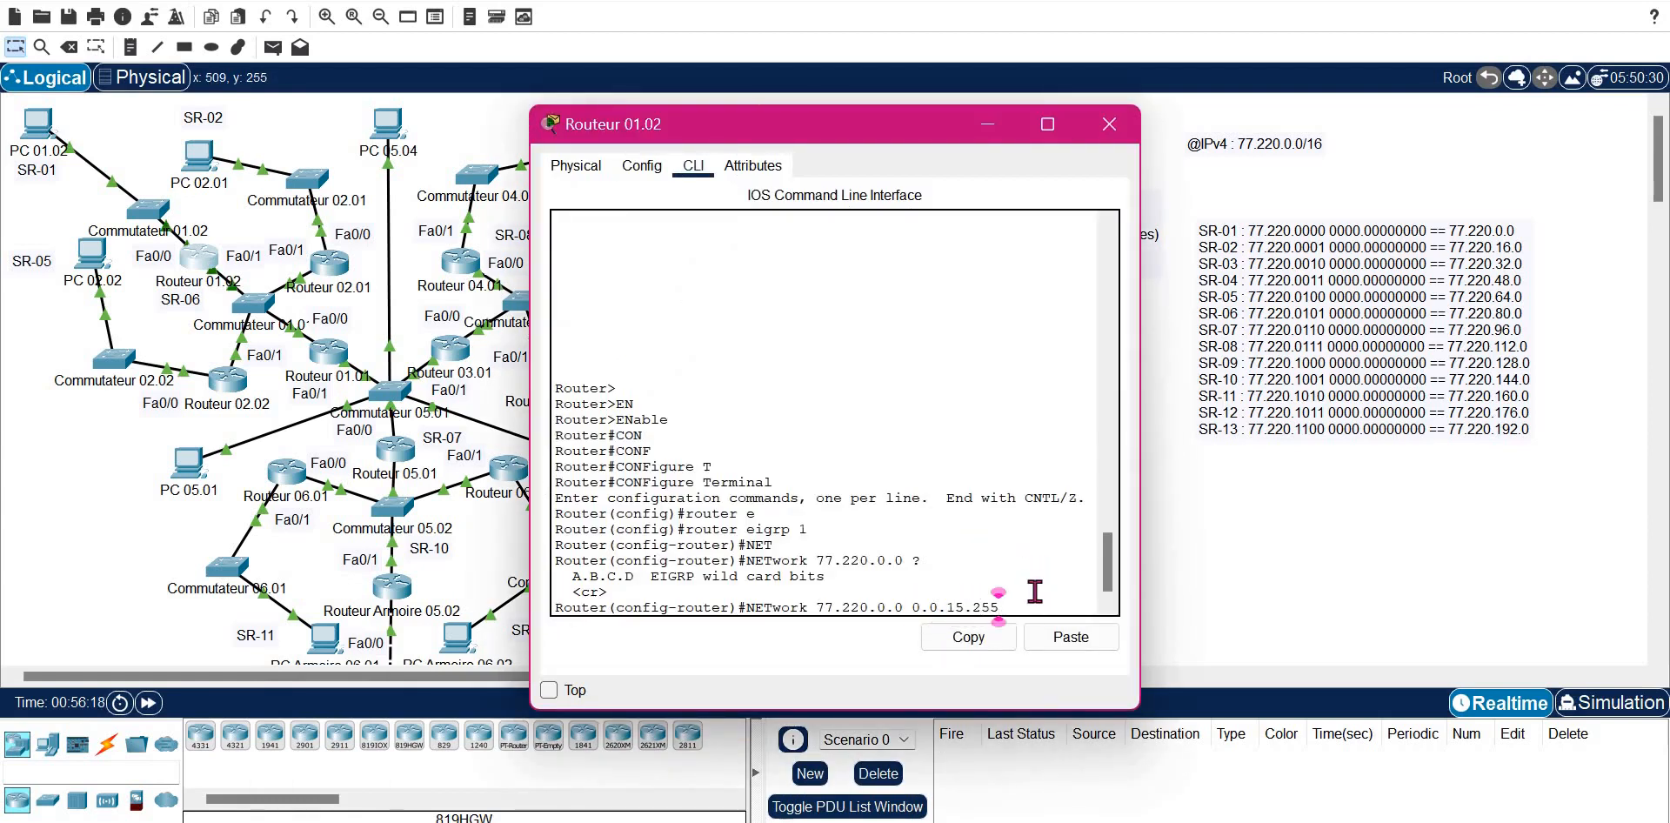
text( ?)
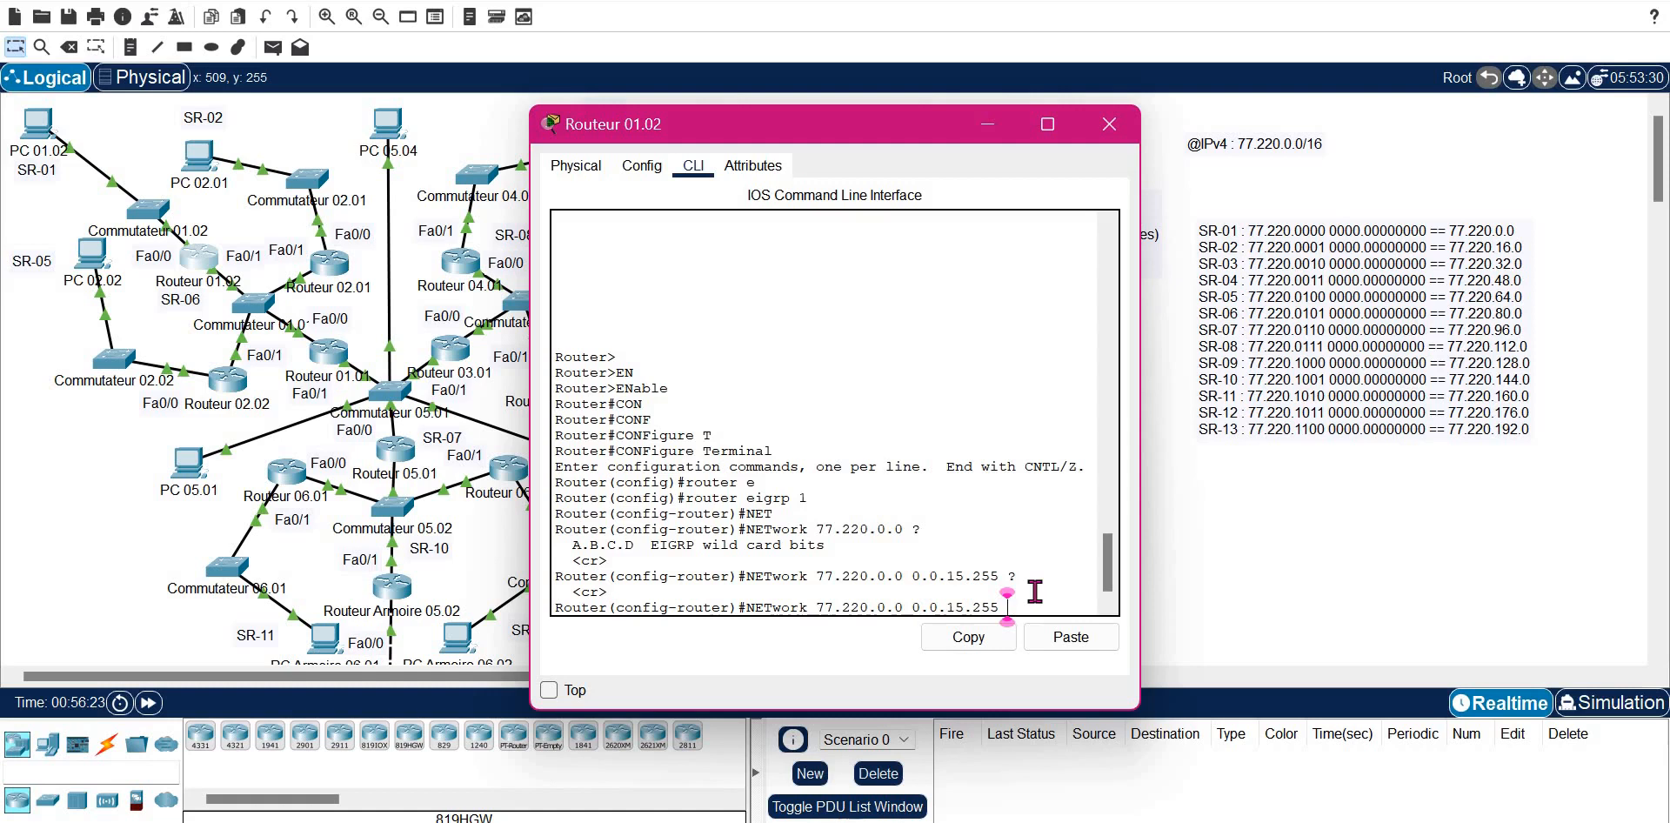
key(BackSpace)
key(Return)
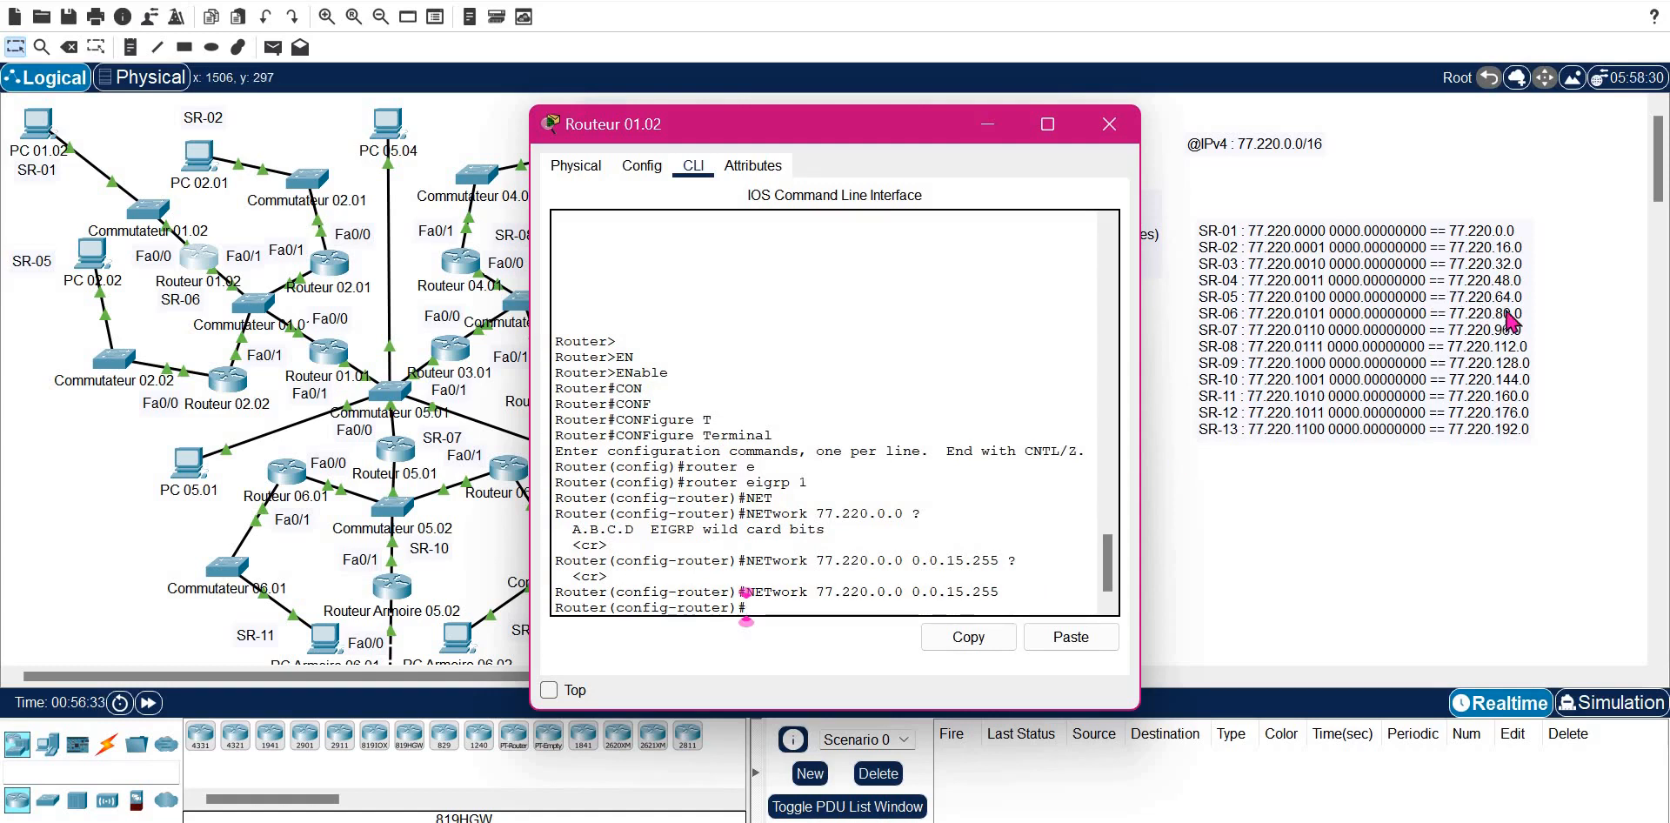
- Advertise network 77.220.80.0 with wildcard mask 0.0.15.255 in Routeur 01.02's EIGRP configuration
key(Up)
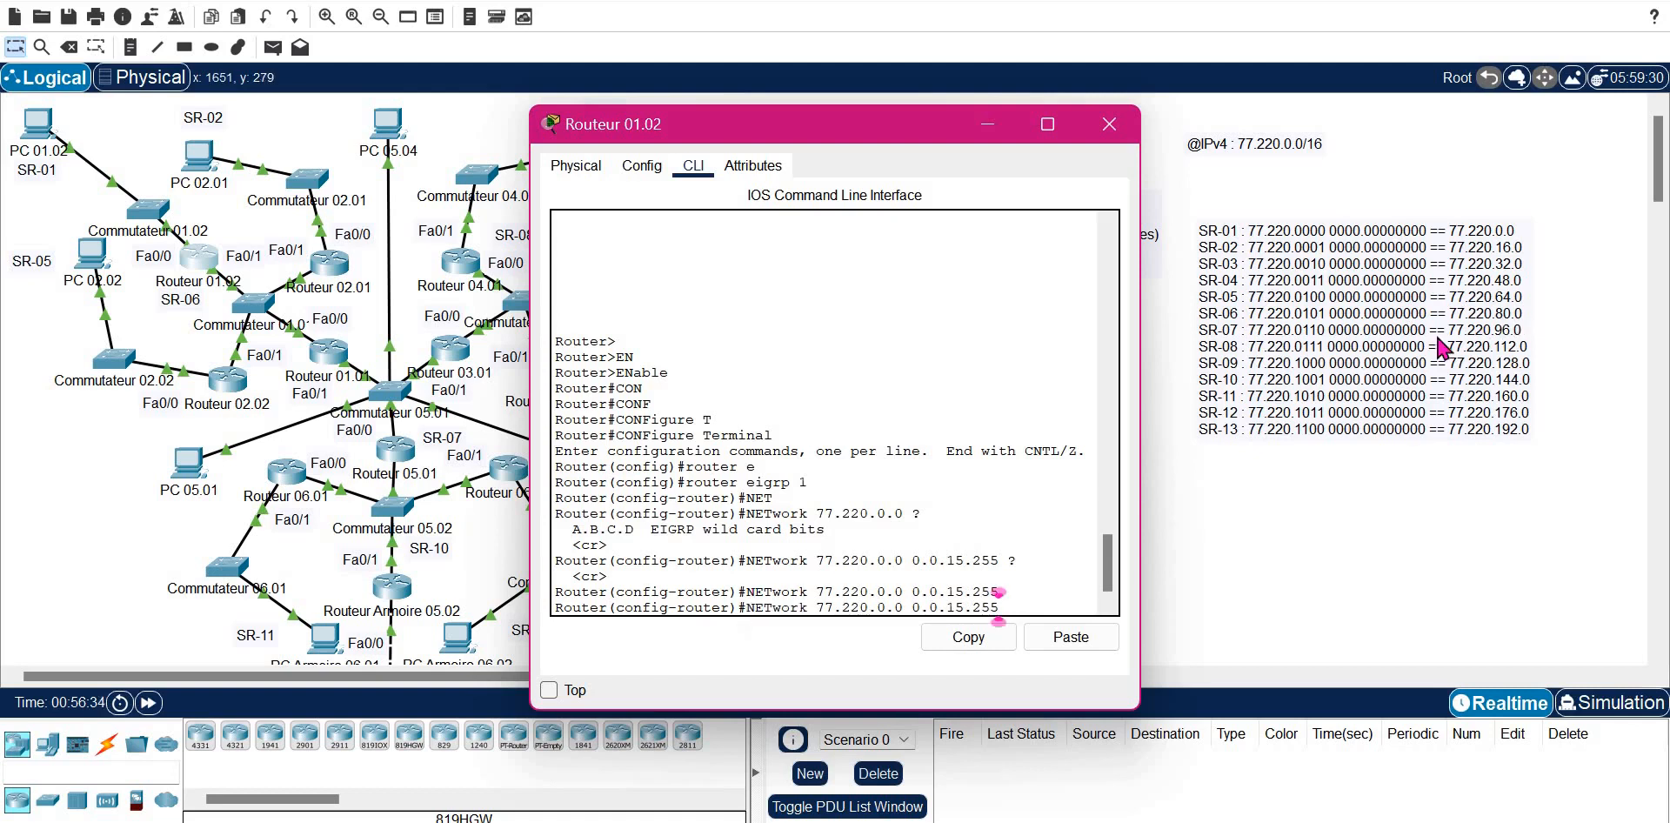
key(Left)
key(Left)
key(Left)
key(Left)
key(Left)
key(Left)
key(Left)
key(Left)
key(Left)
key(Left)
key(Left)
key(Left)
key(Left)
key(BackSpace)
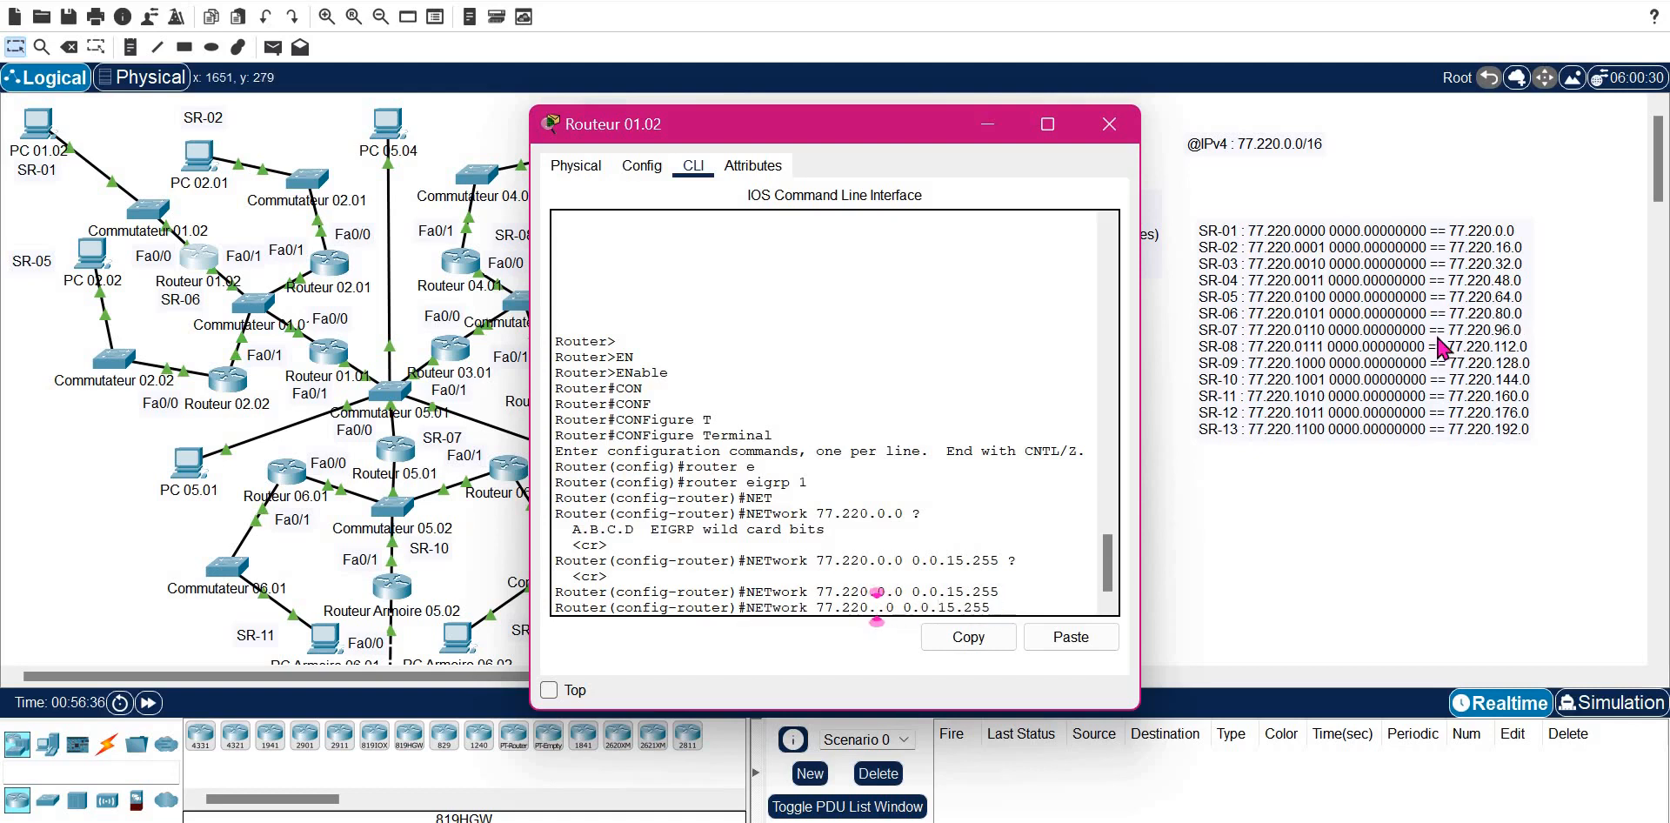
text(80)
key(Return)
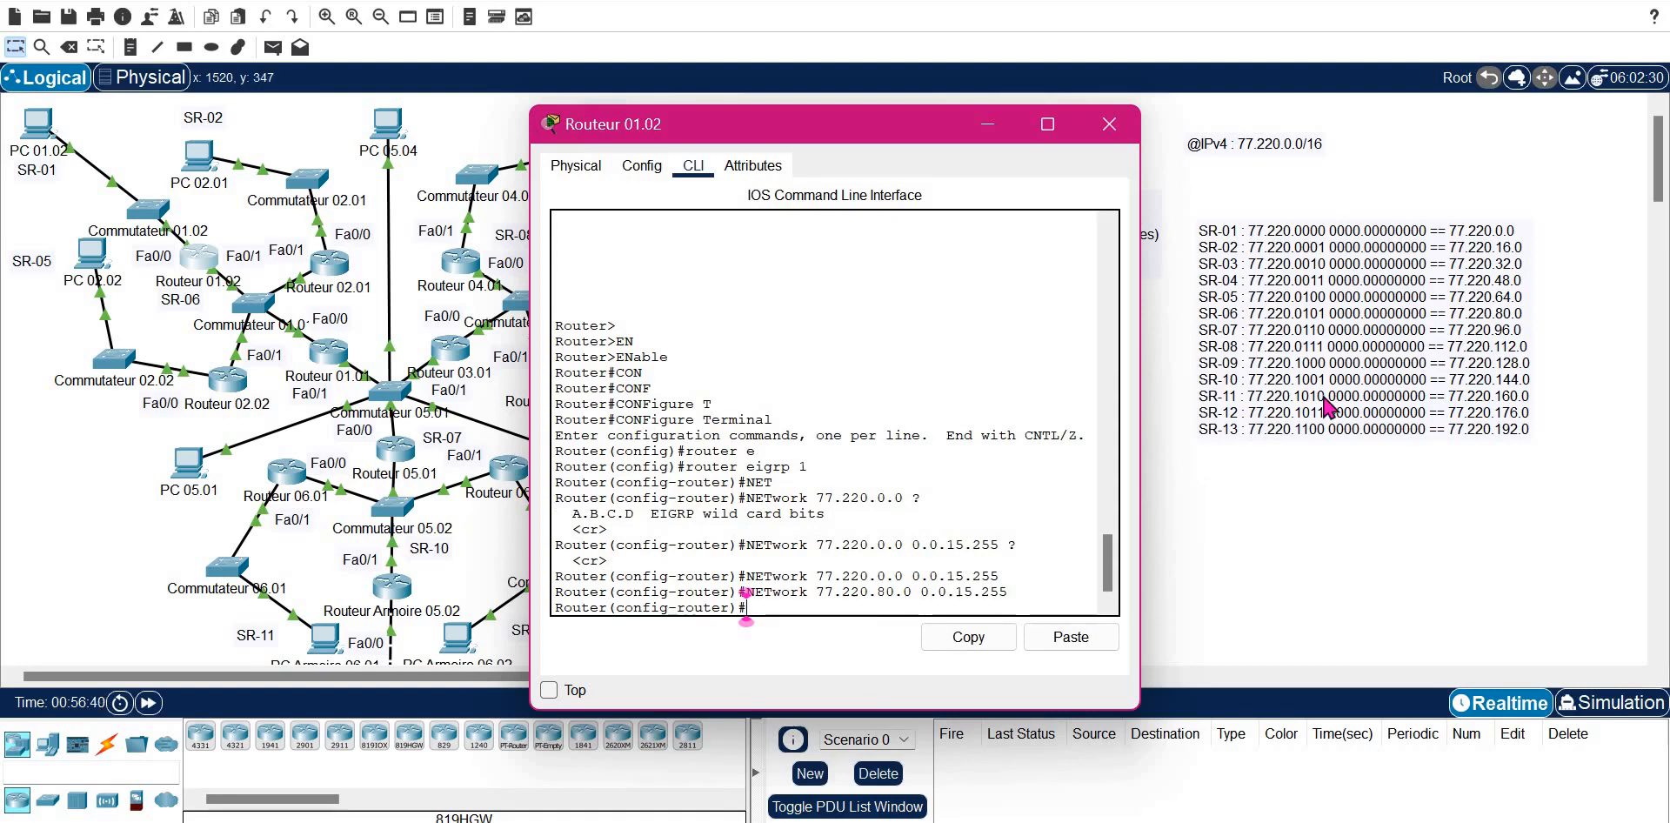
- Try the passive-interface command on Routeur 01.02 with the short interface names 0/0, F0/0, FA0/0 and FA 0/0
text(PAS)
key(Tab)
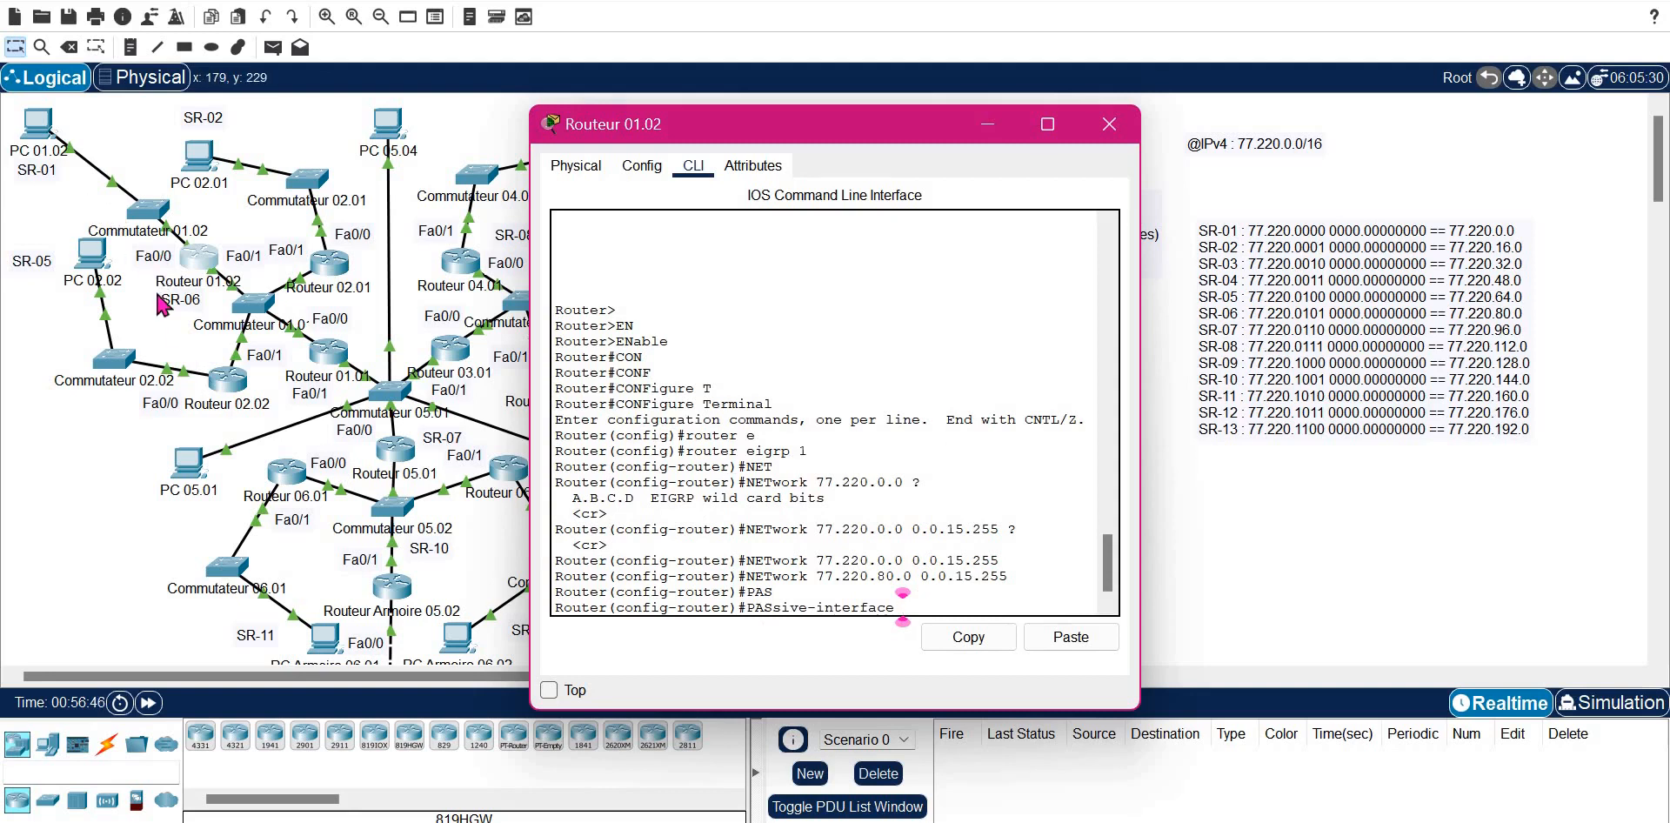
key(Return)
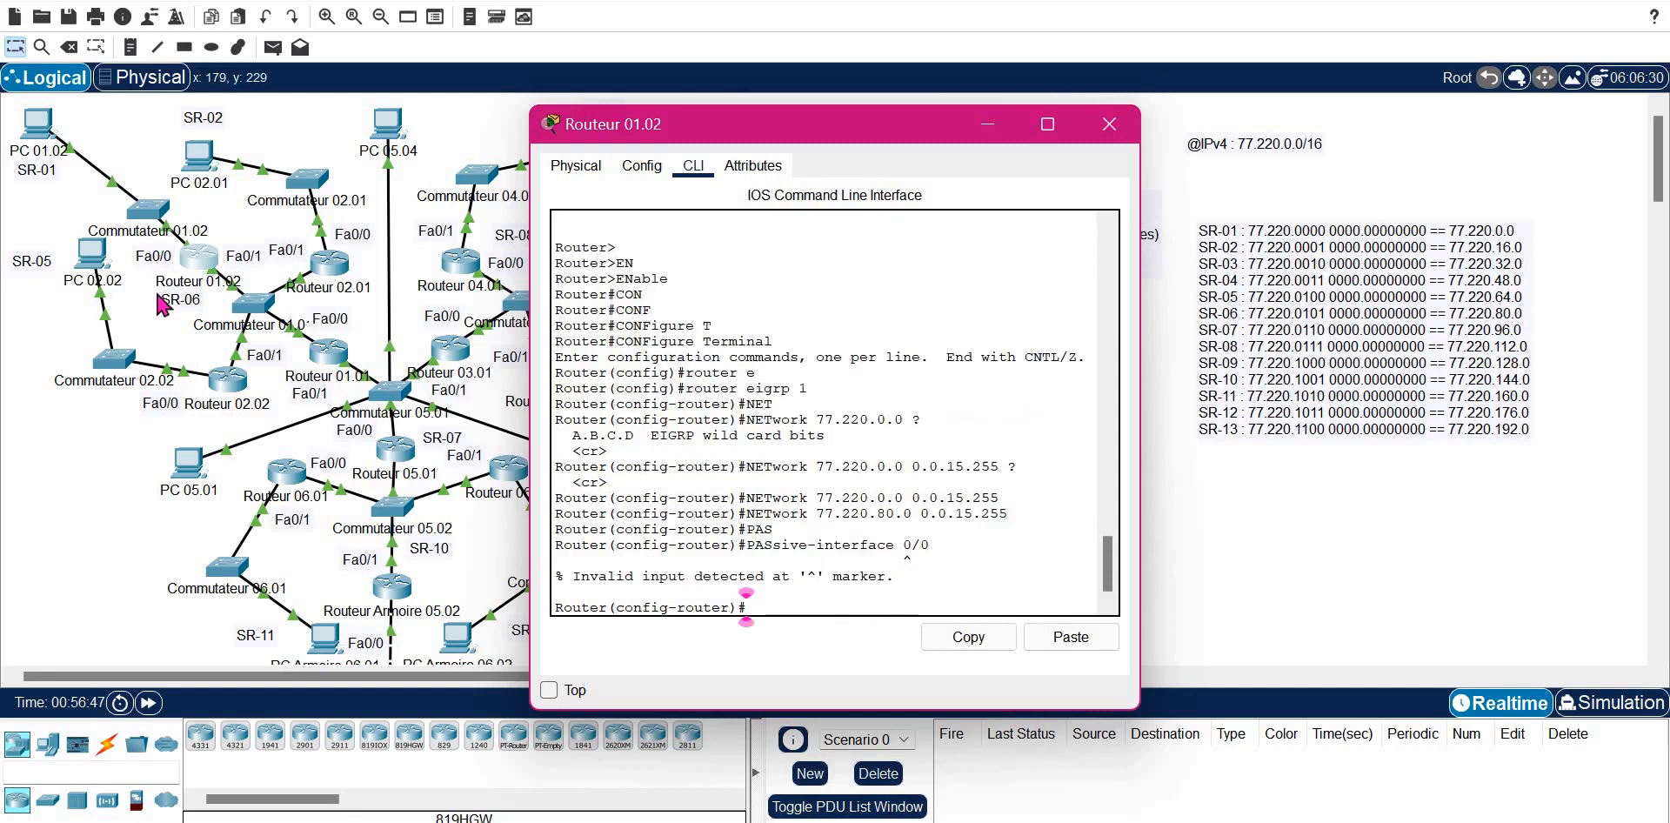
key(Up)
text(F)
key(Return)
key(Up)
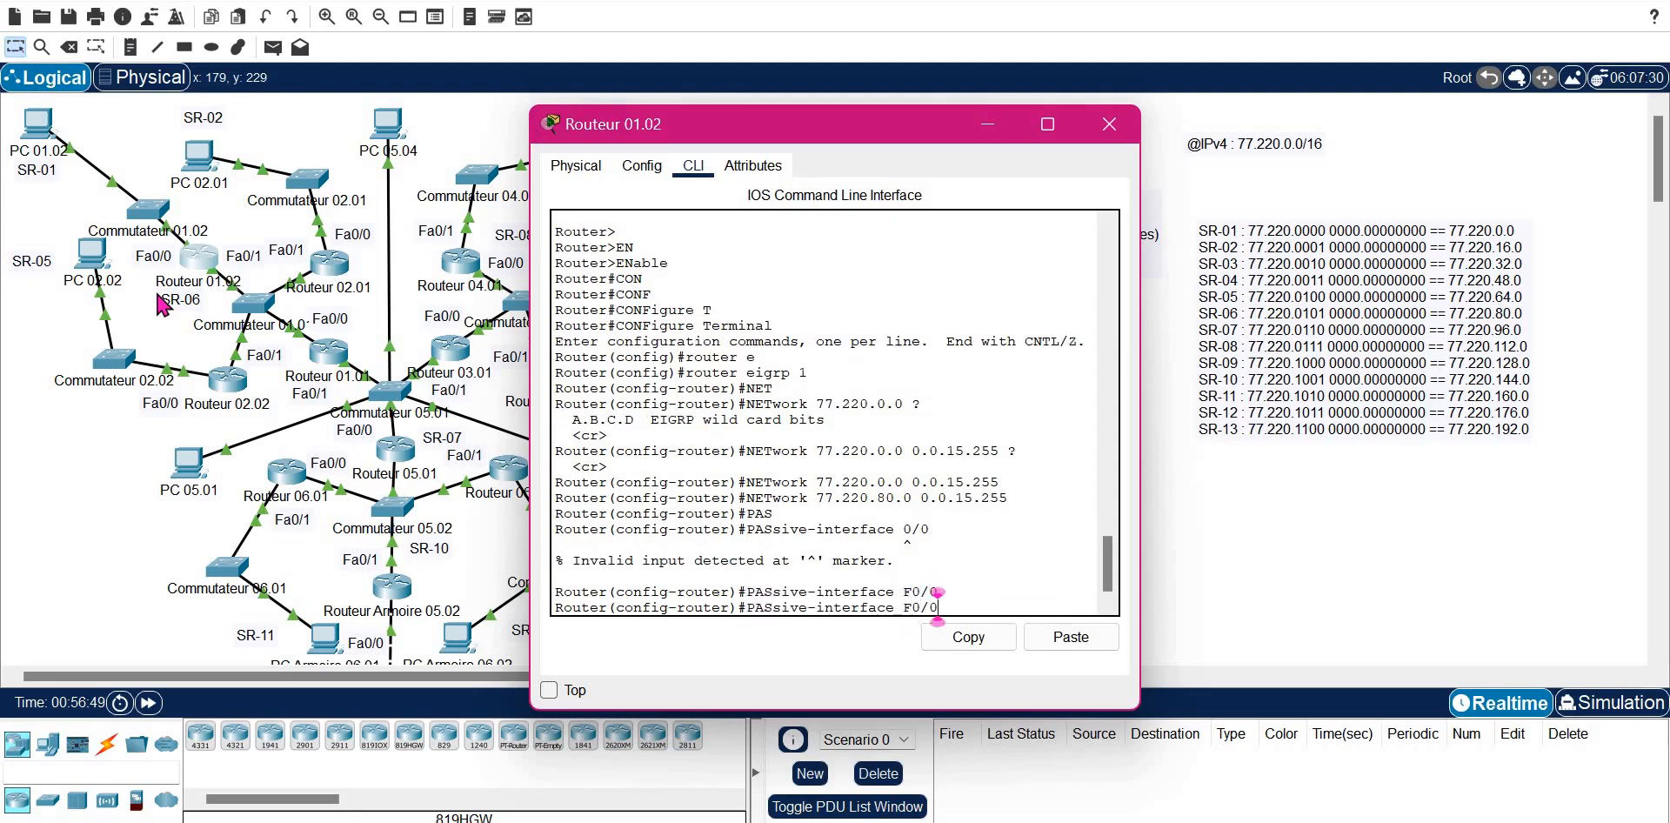
text(A)
key(Return)
key(Up)
key(Left)
key(Left)
key(Left)
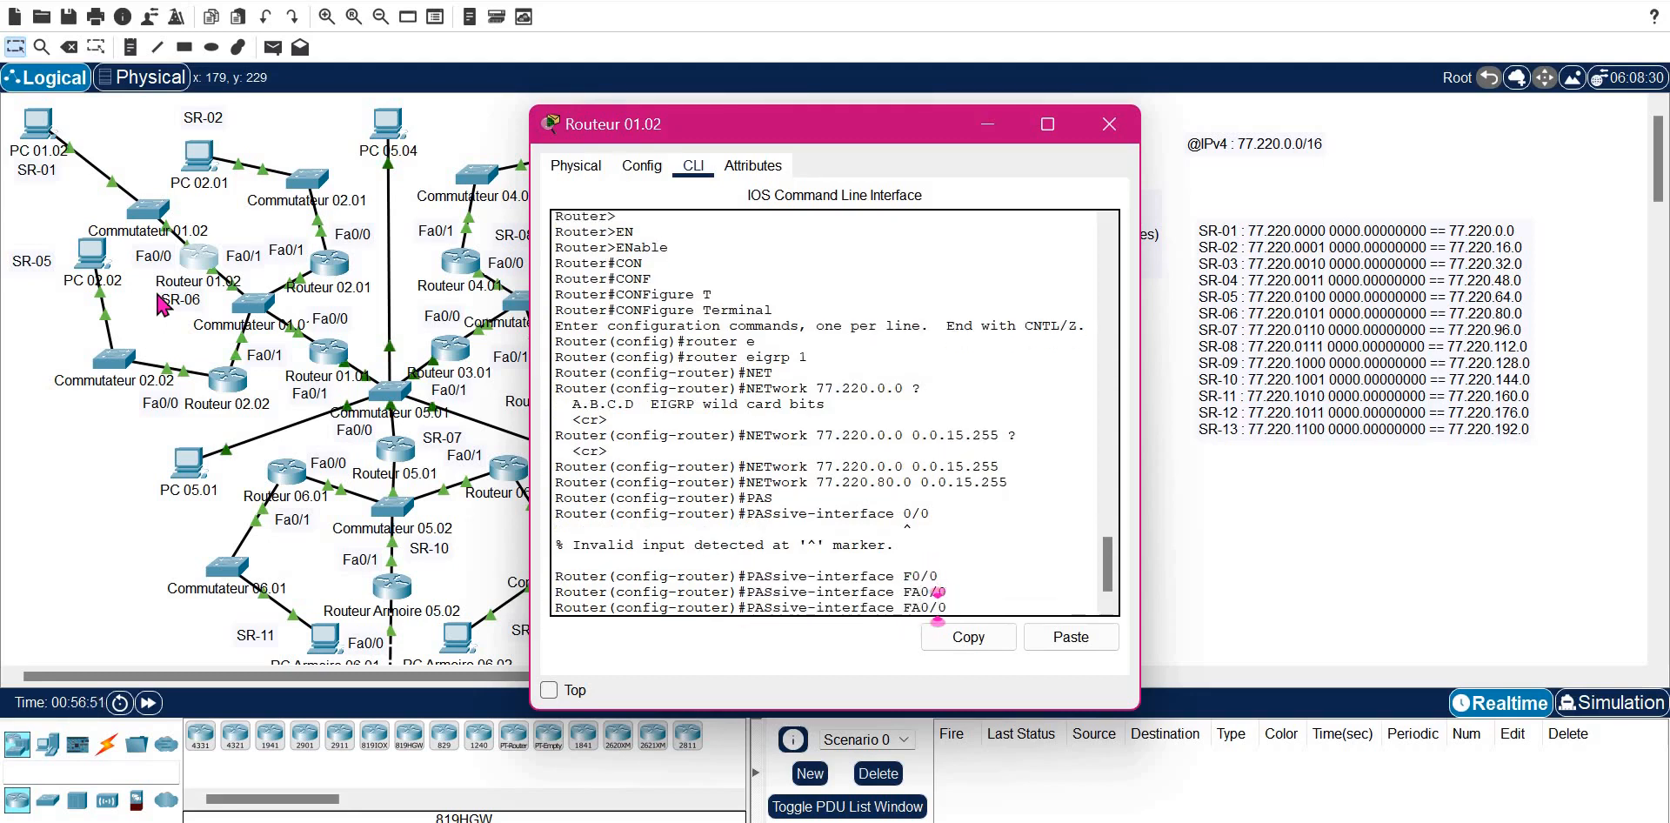
key(Return)
- Set FastEthernet 0/0 as a passive interface for EIGRP on Routeur 01.02 using the full interface name
key(Up)
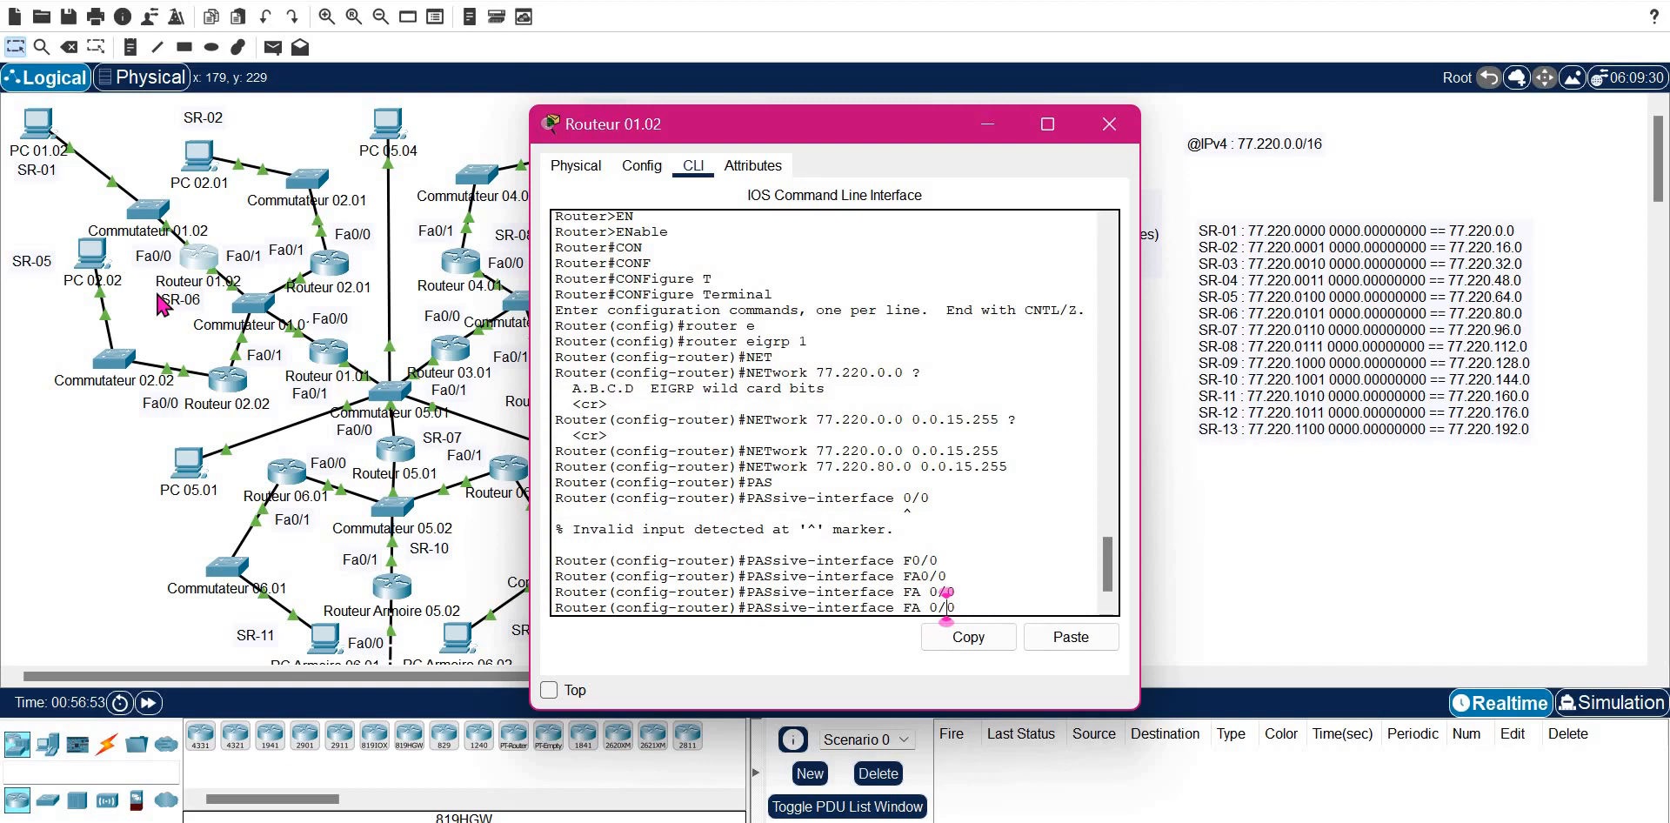
key(BackSpace)
key(Tab)
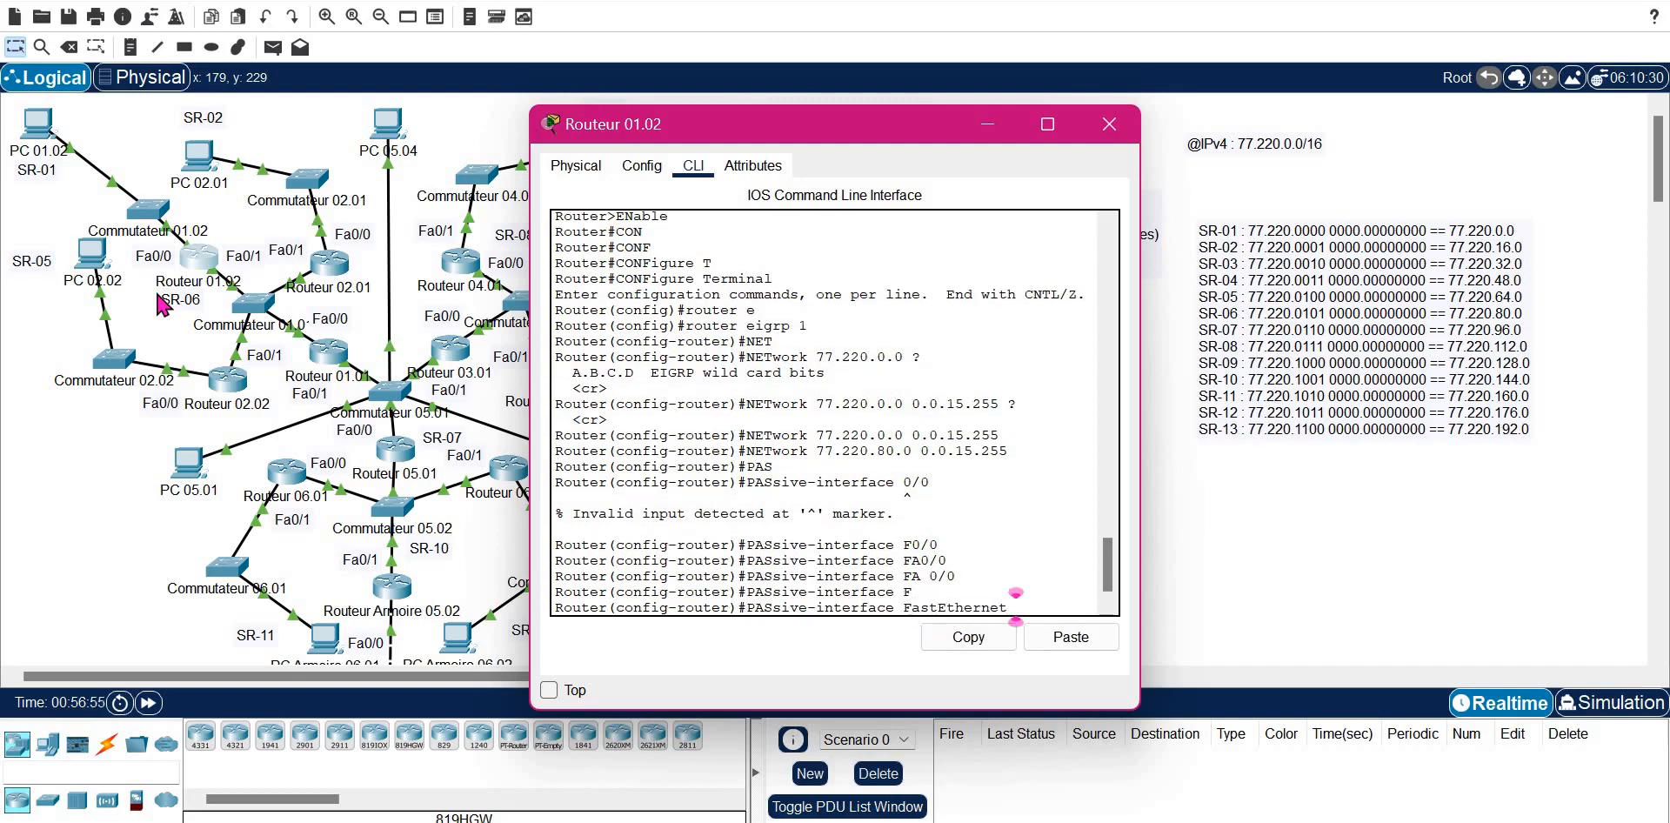
text(0/0)
key(Return)
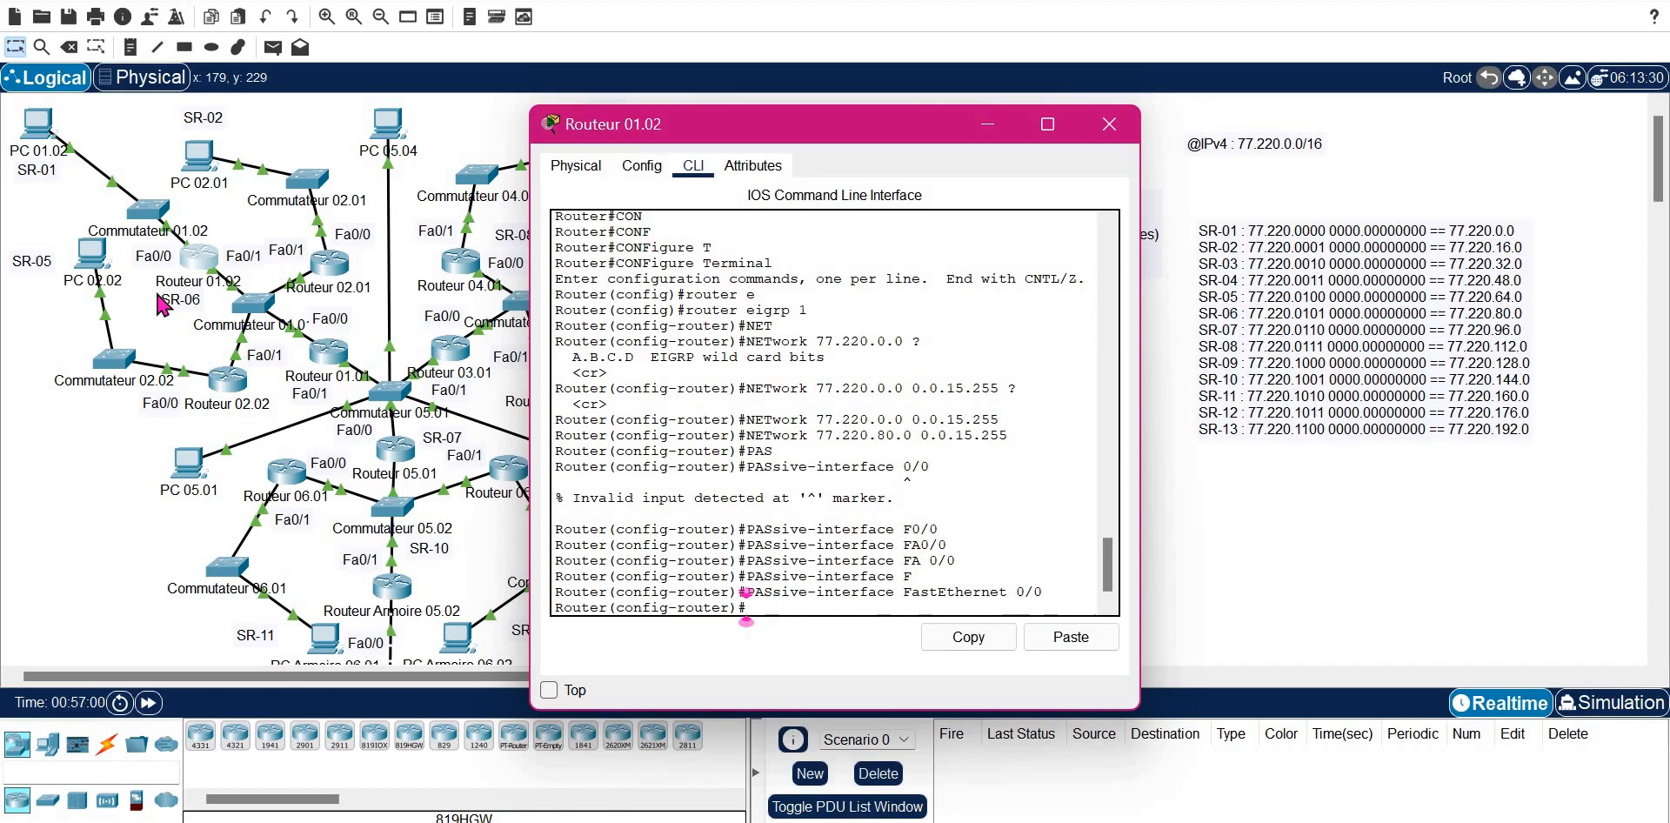
- Exit the EIGRP configuration mode of Routeur 01.02 and close its window
text(EXIT)
key(Return)
key(Return)
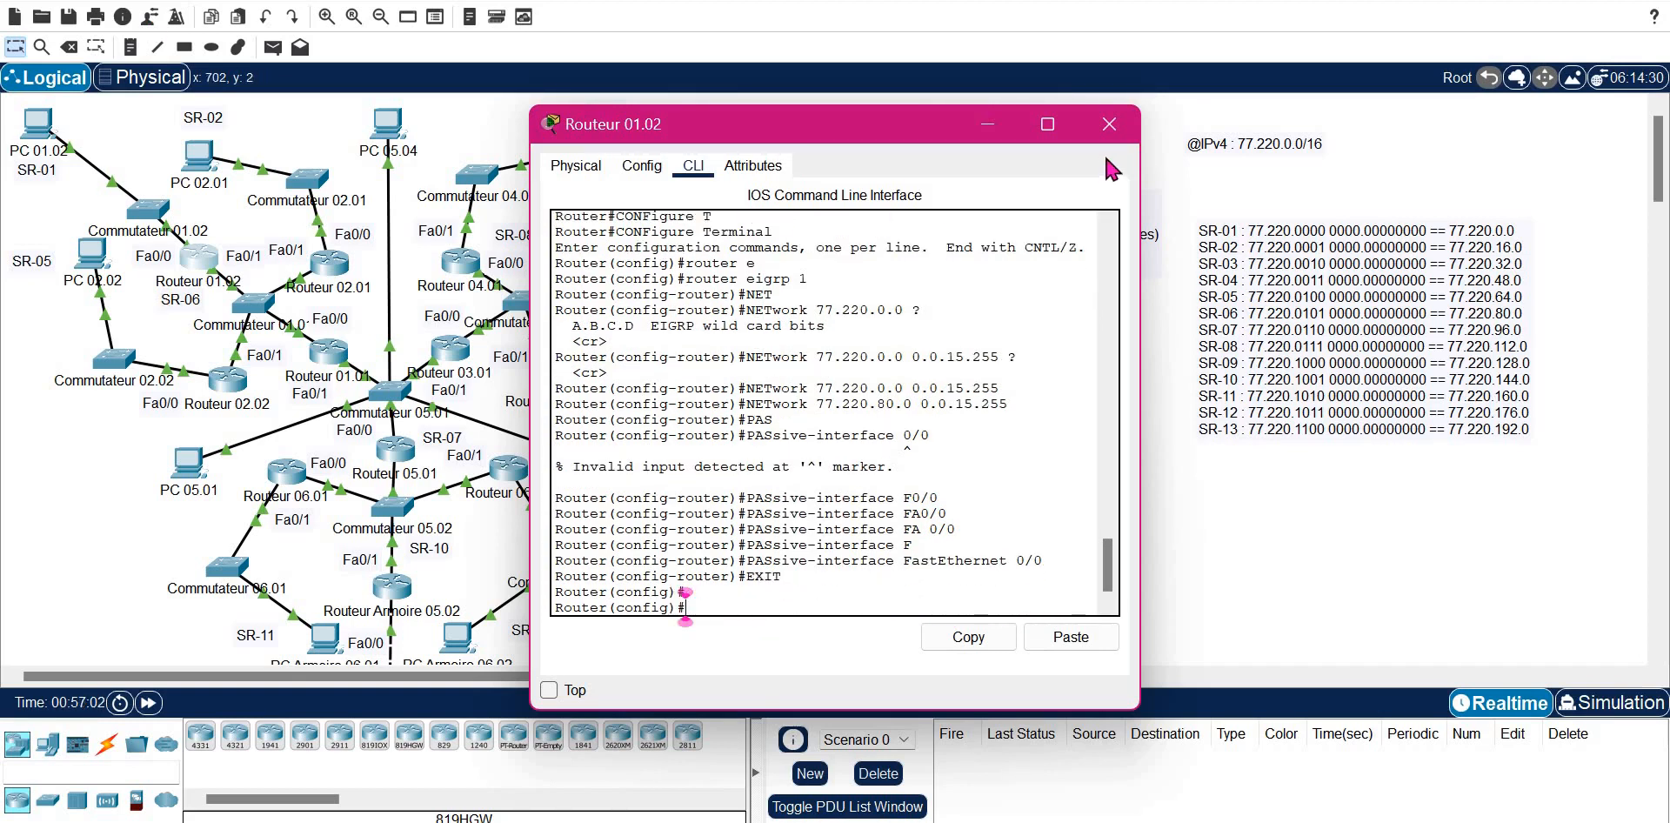
click(1109, 124)
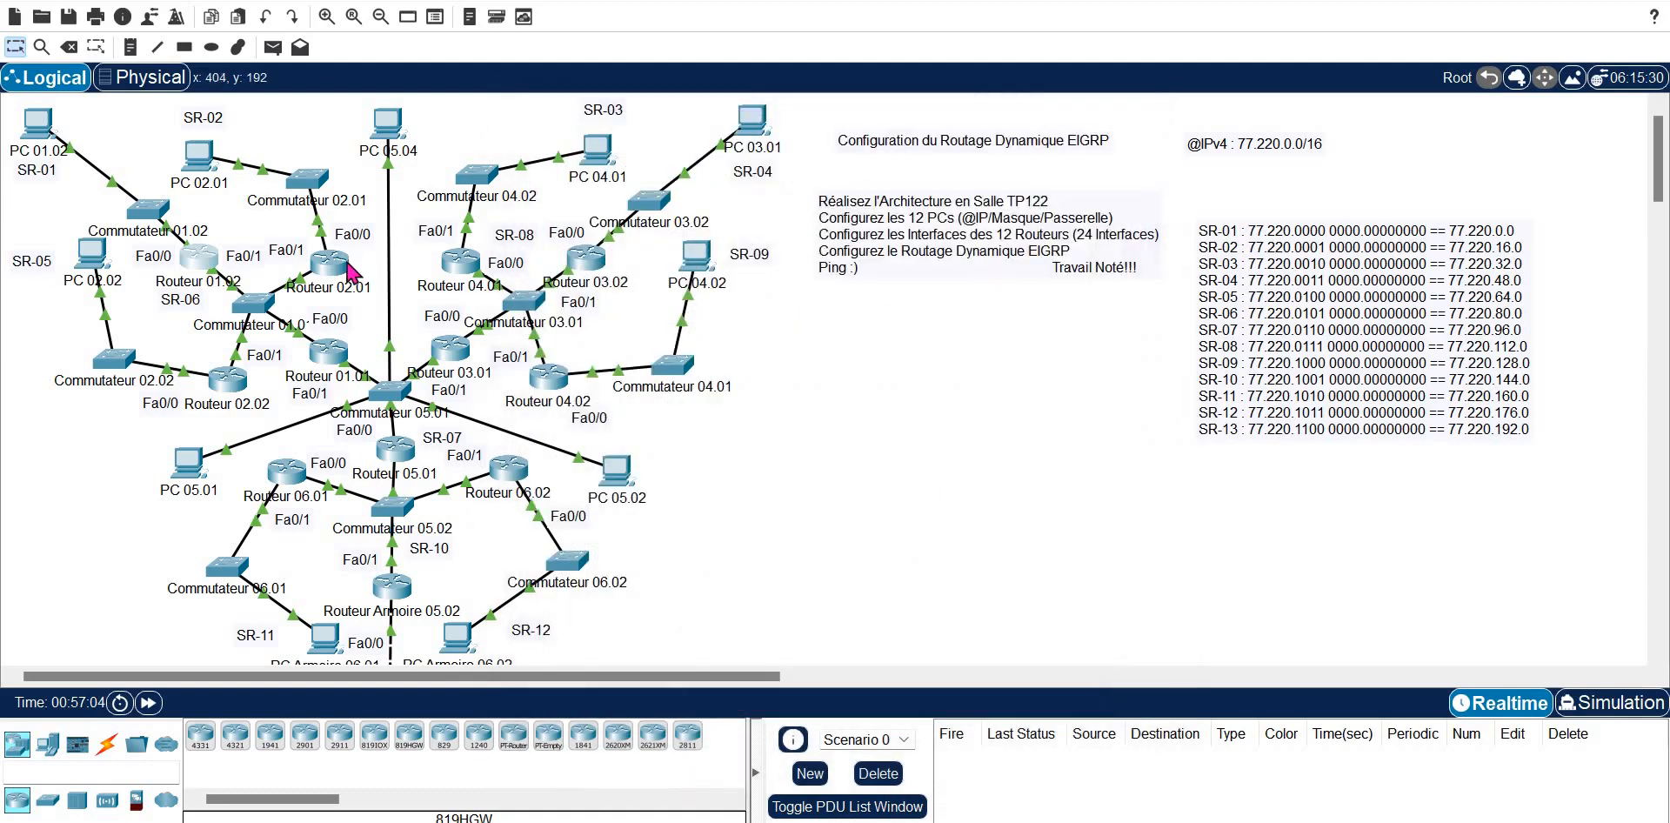
- Open the command line of Routeur 02.01 and enter privileged mode and global configuration mode
click(348, 265)
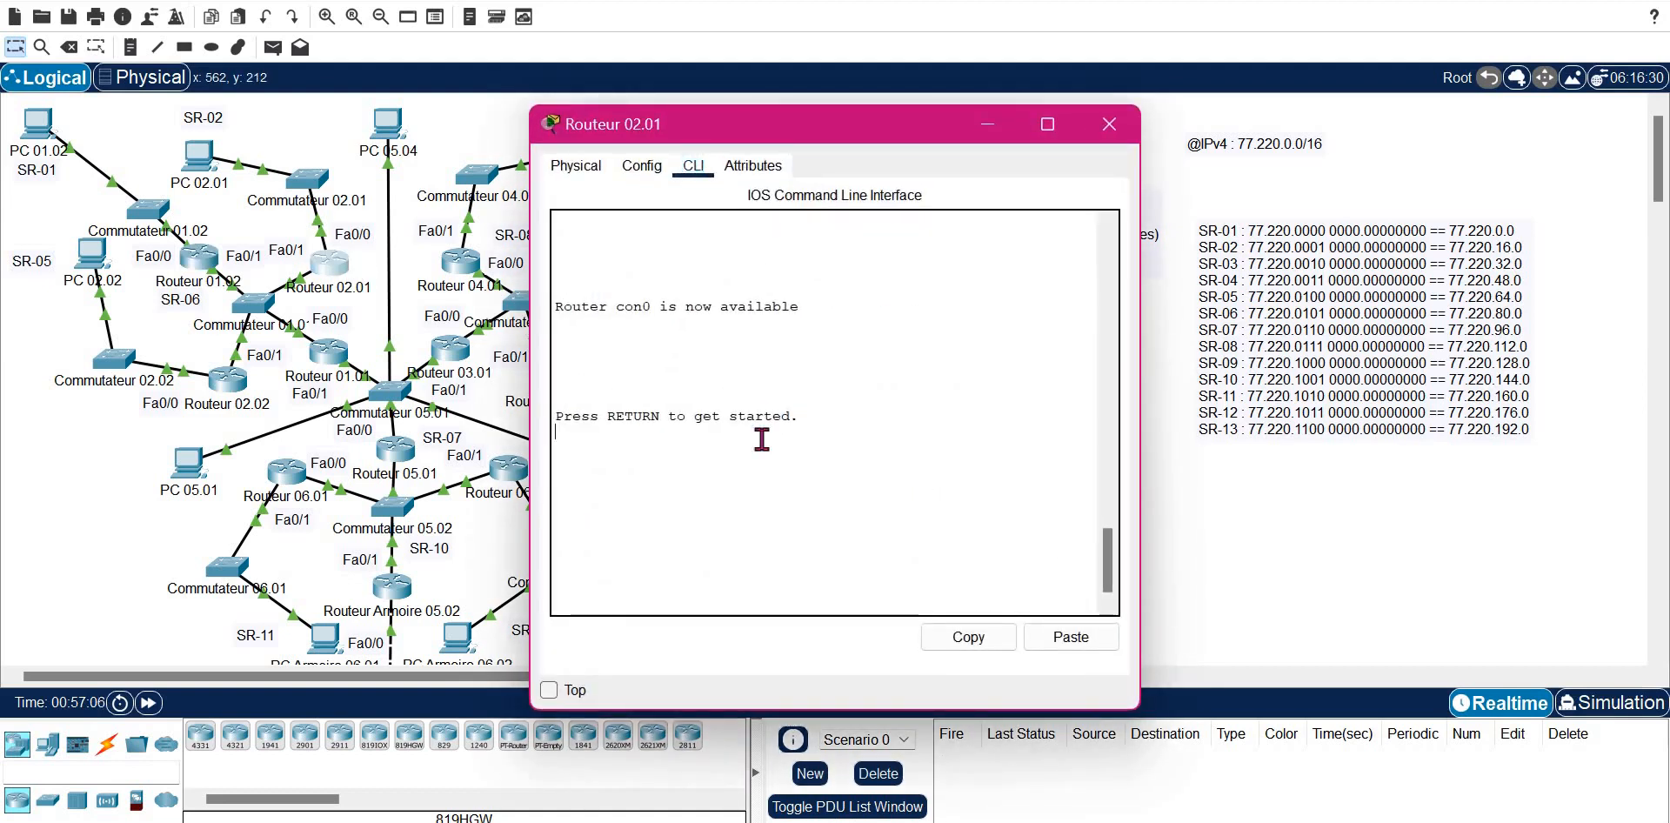
key(Return)
text(EN)
key(Tab)
key(Return)
text(CONF)
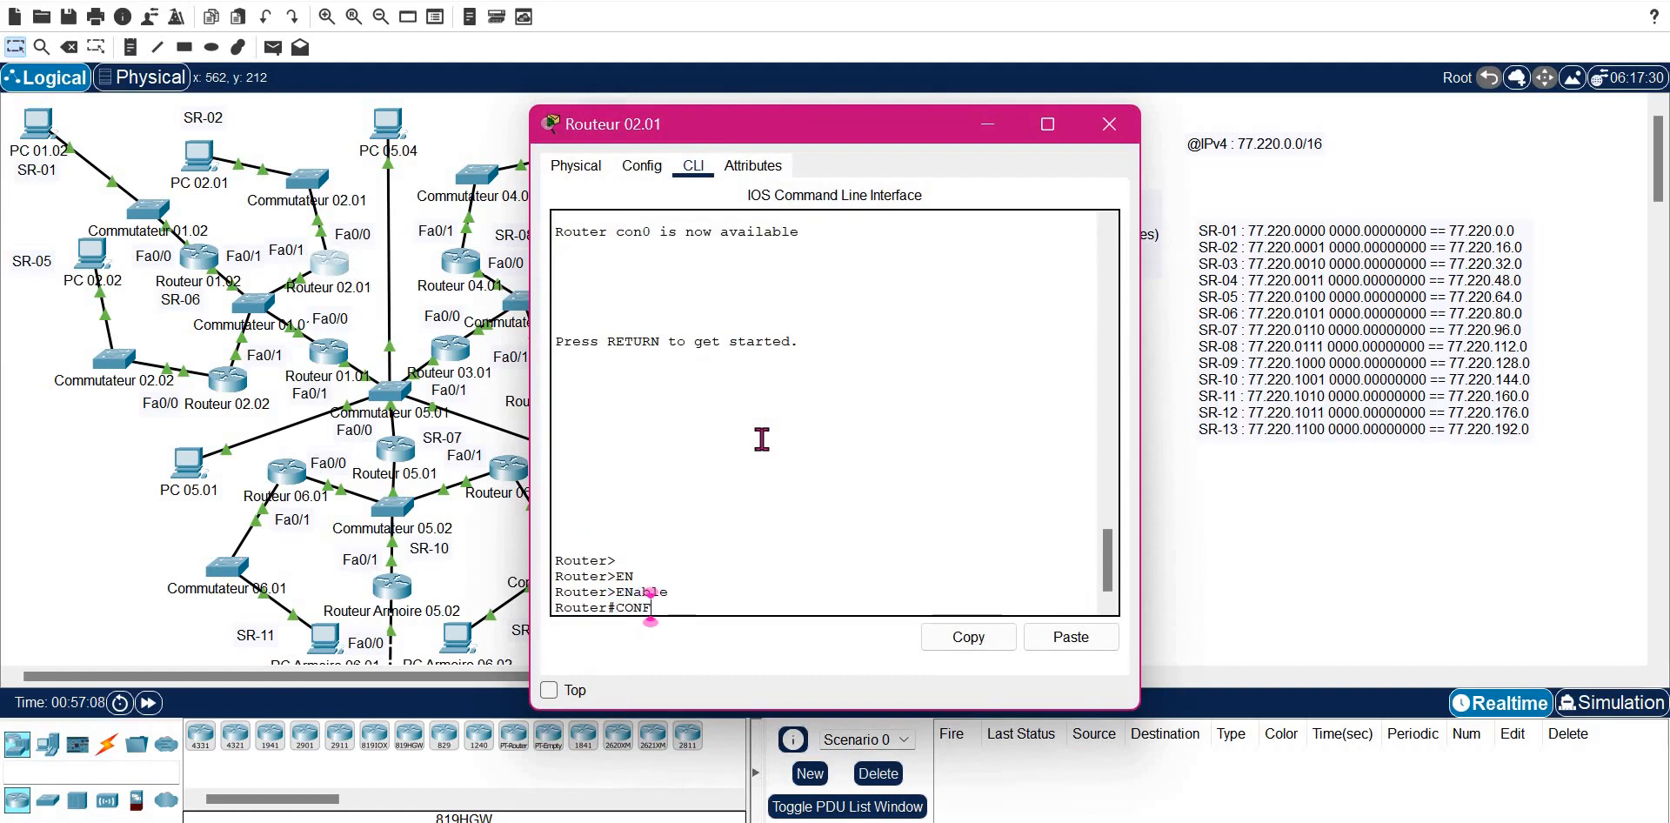
text(T)
key(Tab)
key(BackSpace)
text(T)
key(Tab)
key(Return)
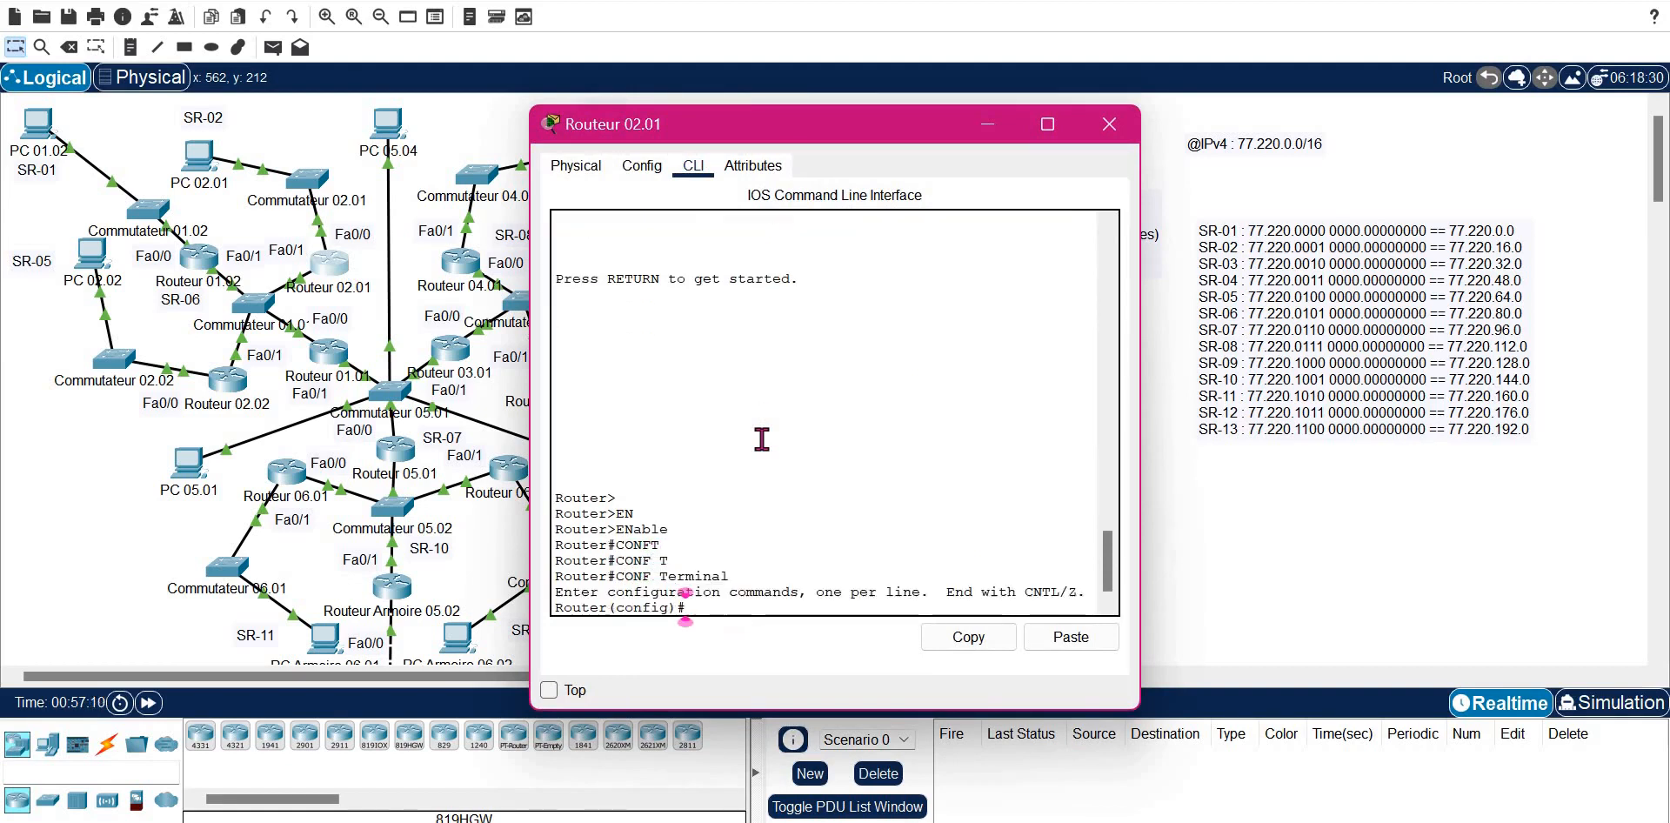
- Start EIGRP routing on Routeur 02.01 with autonomous system number 1
text(router e)
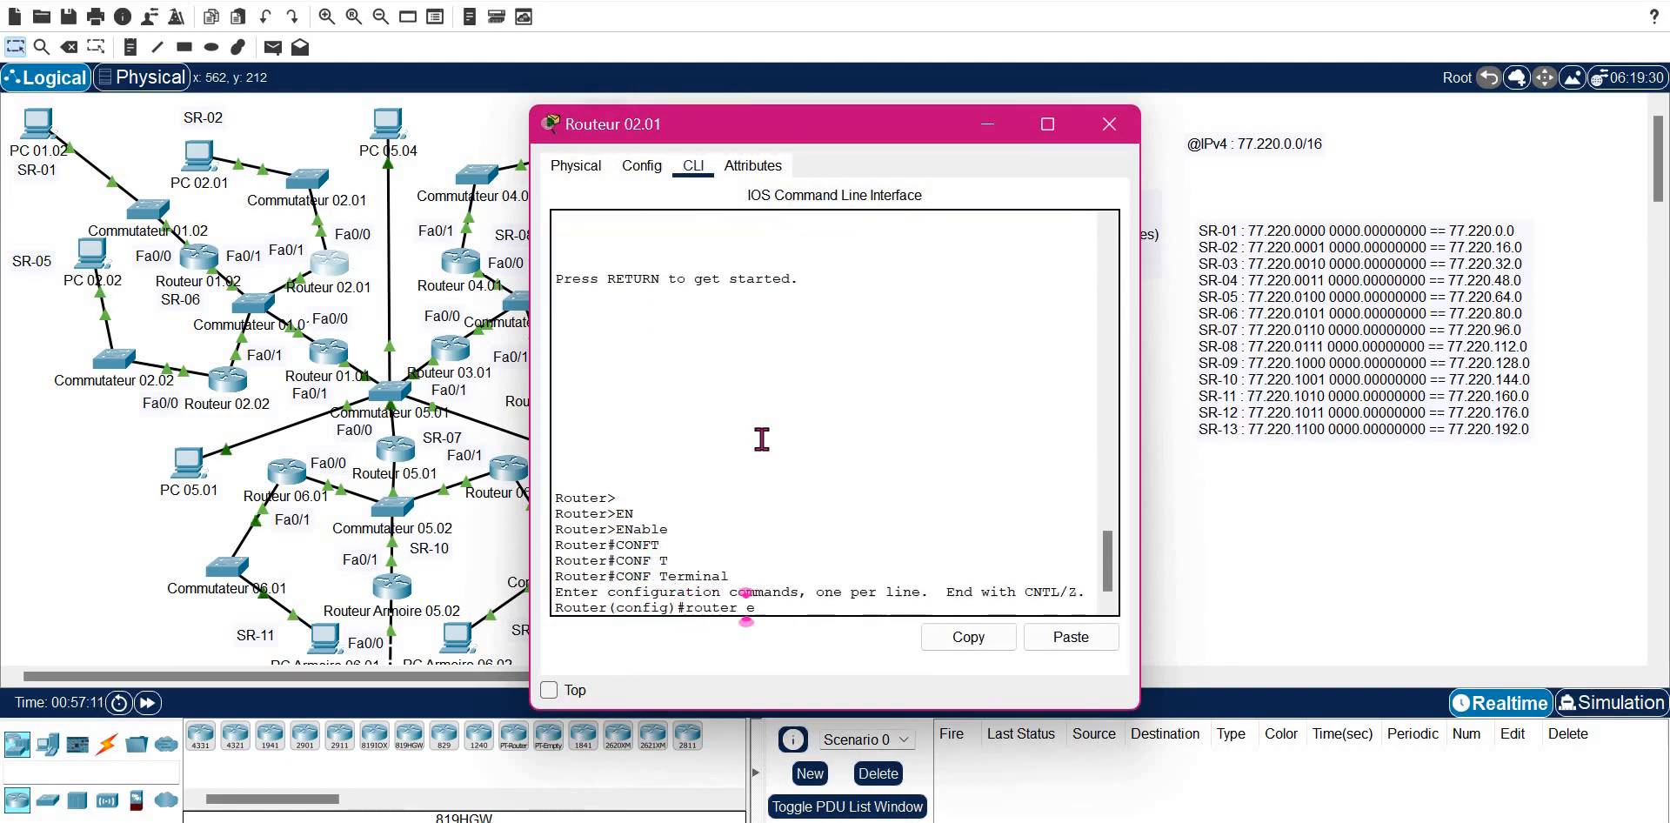
key(Tab)
text(1)
key(Return)
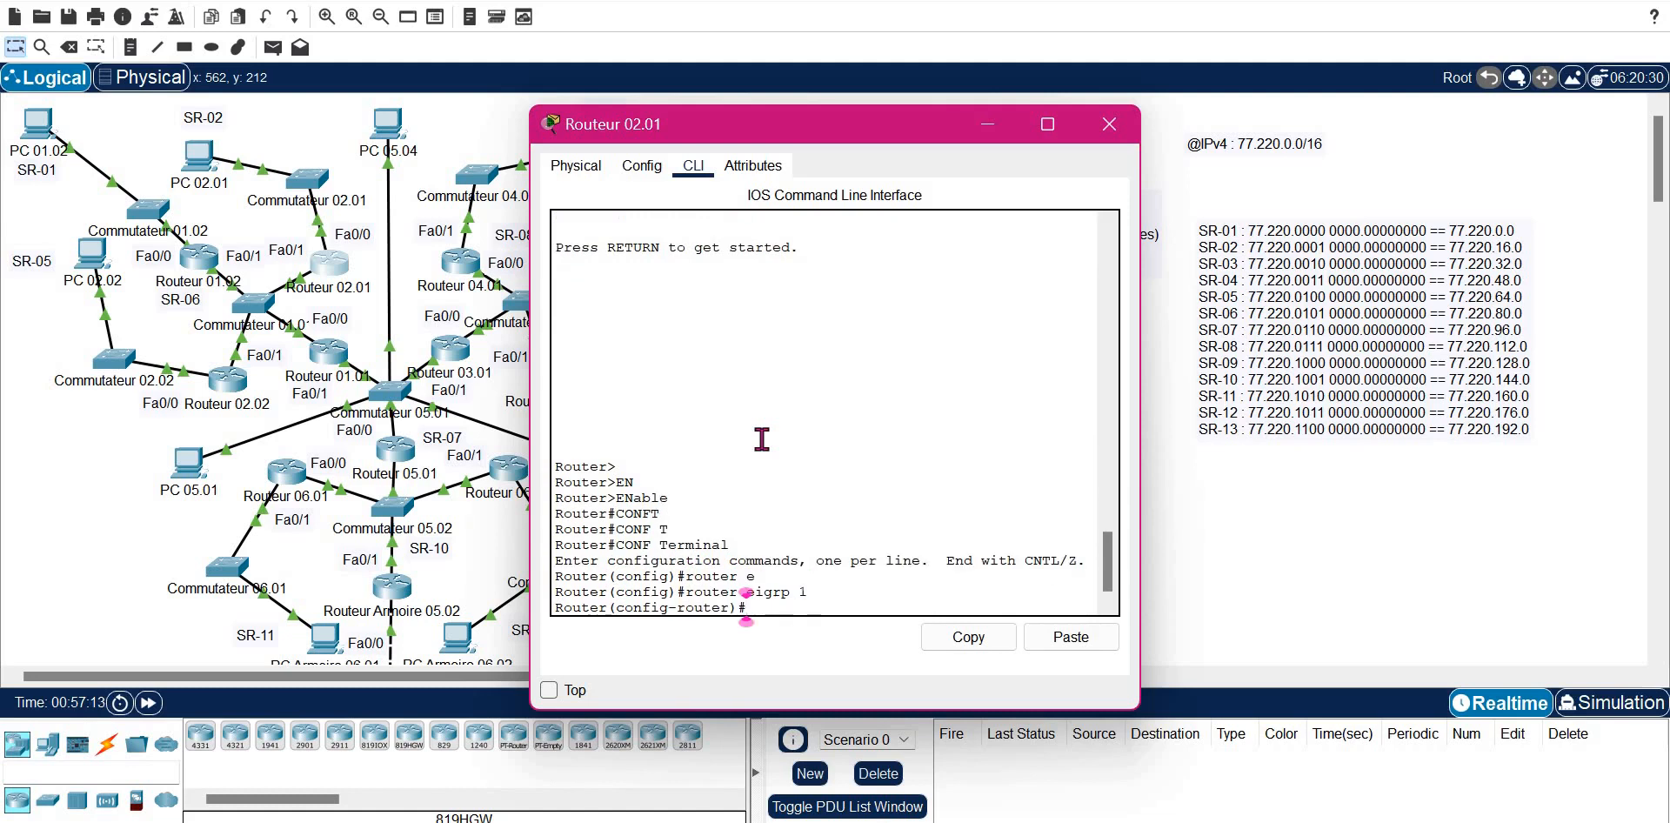
- Advertise network 77.220.16.0 with wildcard mask 0.0.15.255 in Routeur 02.01's EIGRP configuration
text(NETwork)
key(Tab)
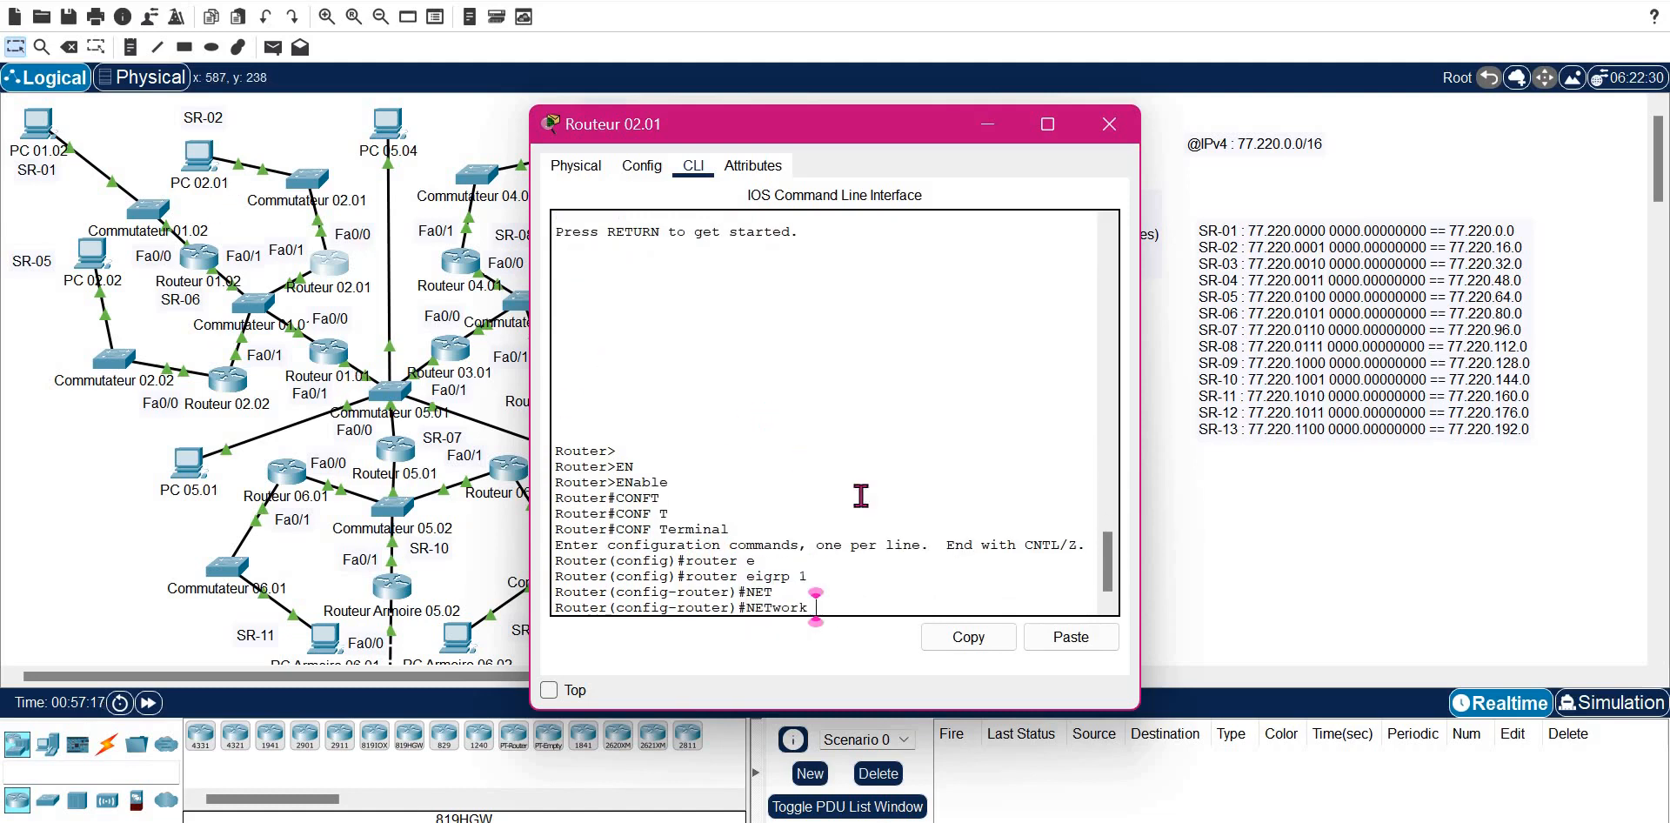
text(77.)
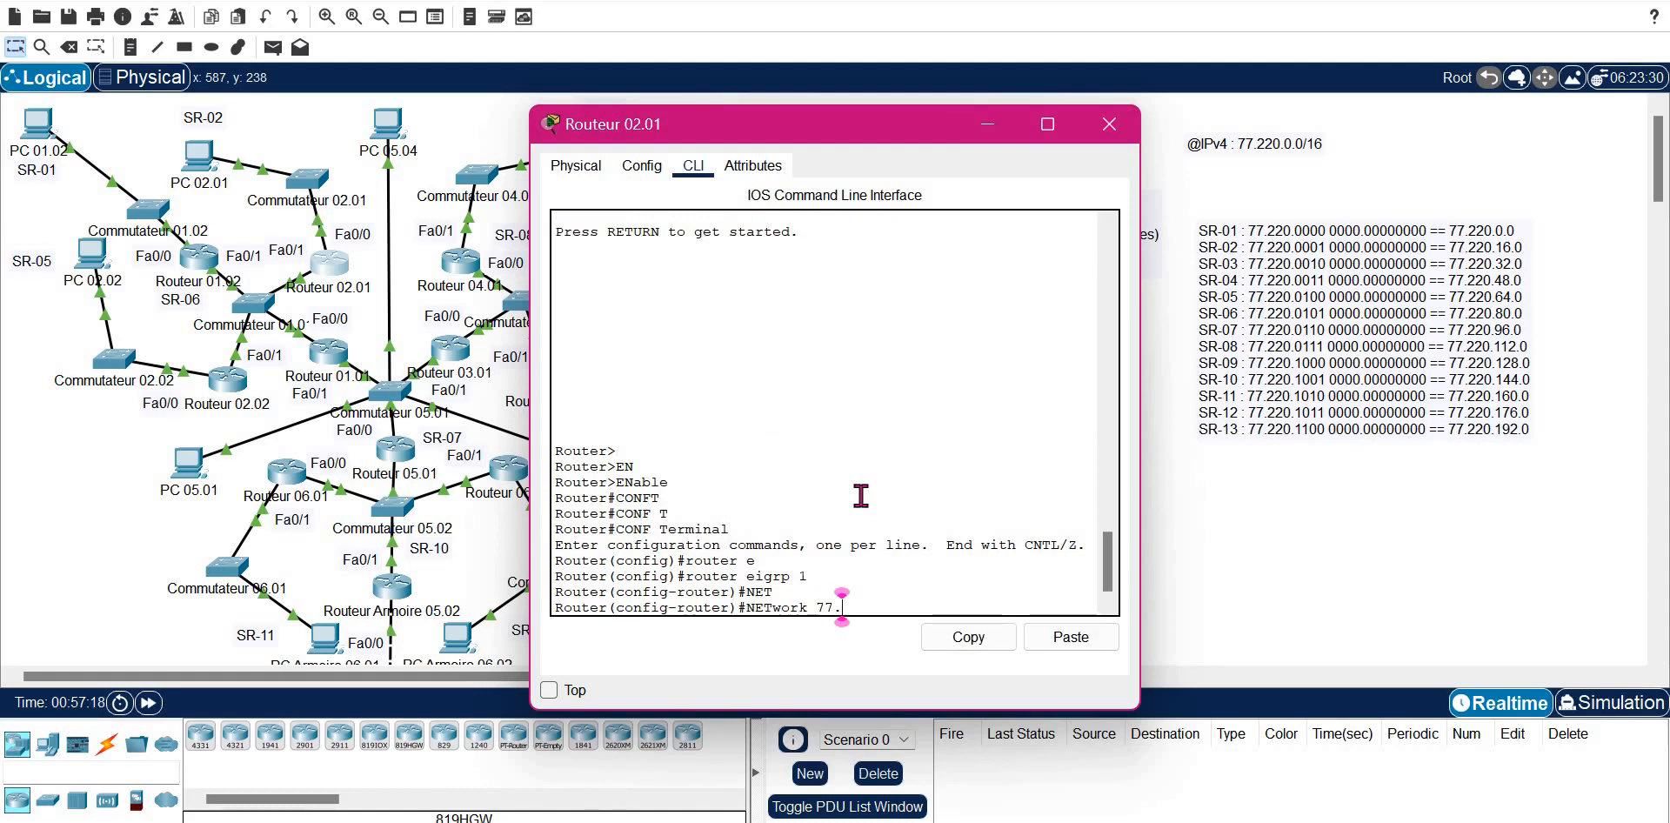
text(220.16)
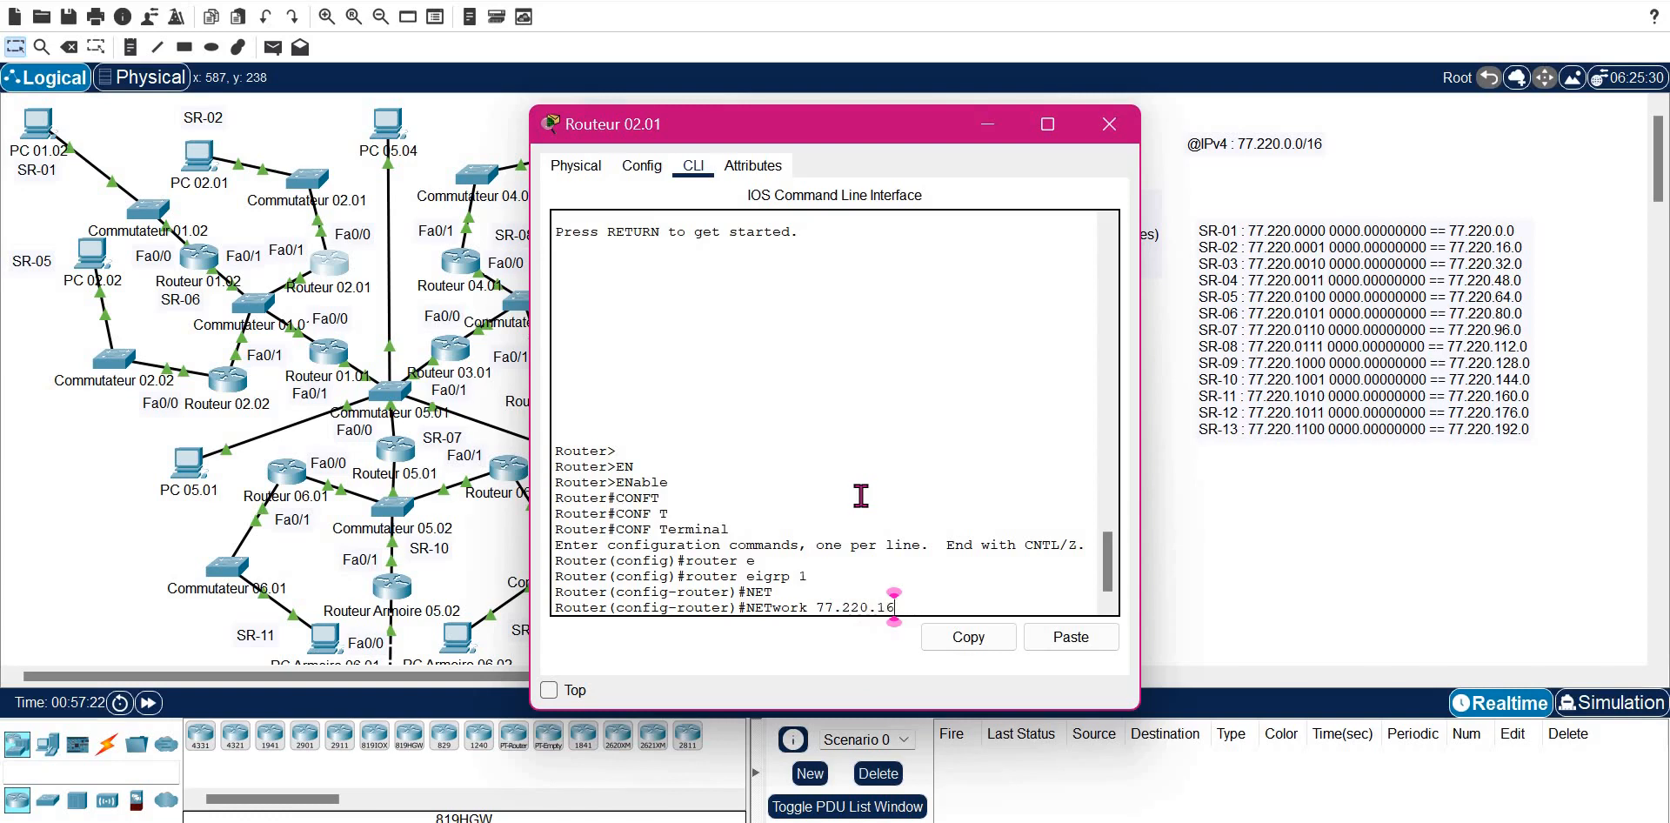
text(.0 0.0.15.255)
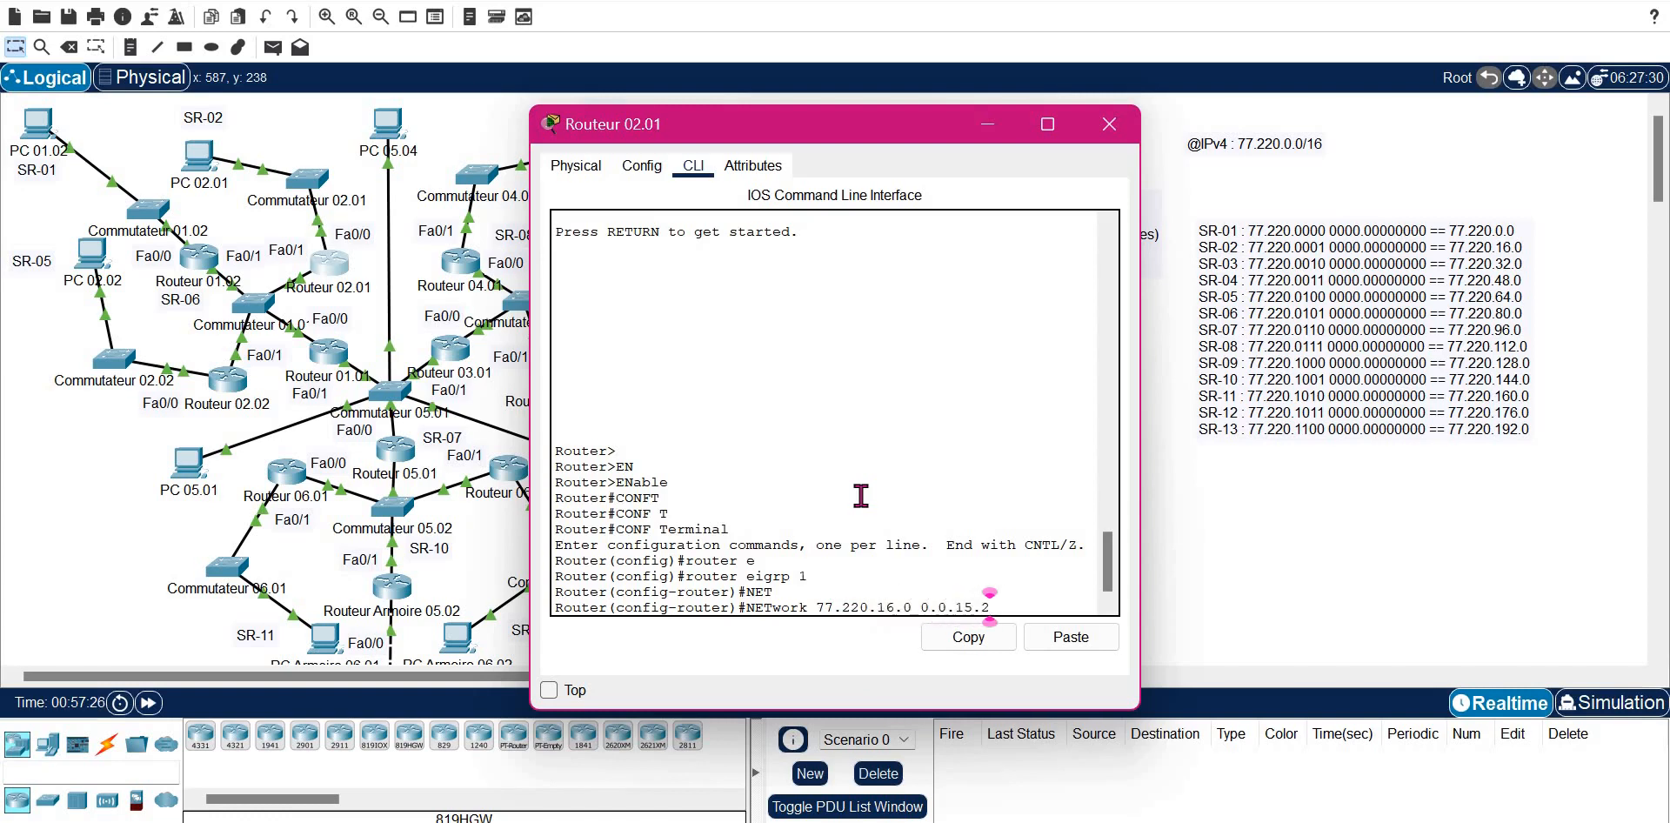
key(Return)
- Advertise network 77.220.80.0 with wildcard mask 0.0.15.255 in Routeur 02.01's EIGRP configuration, reusing the previous network command
key(Up)
key(Left)
key(Left)
key(Left)
key(Left)
key(Left)
key(Left)
key(Left)
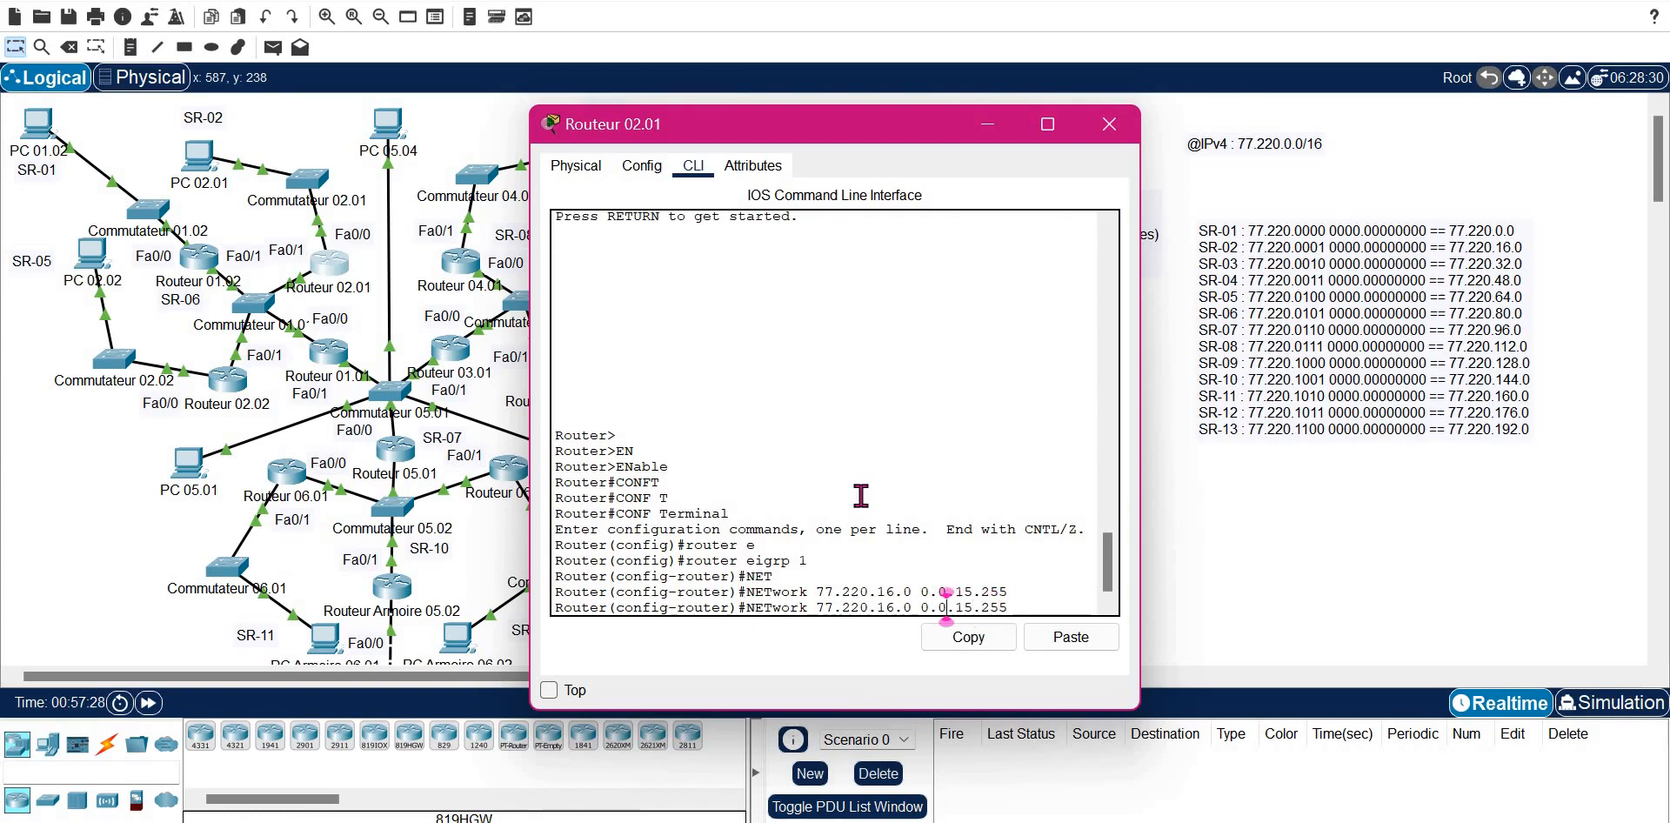
key(Left)
key(Left)
key(Left)
key(Left)
key(Left)
key(Left)
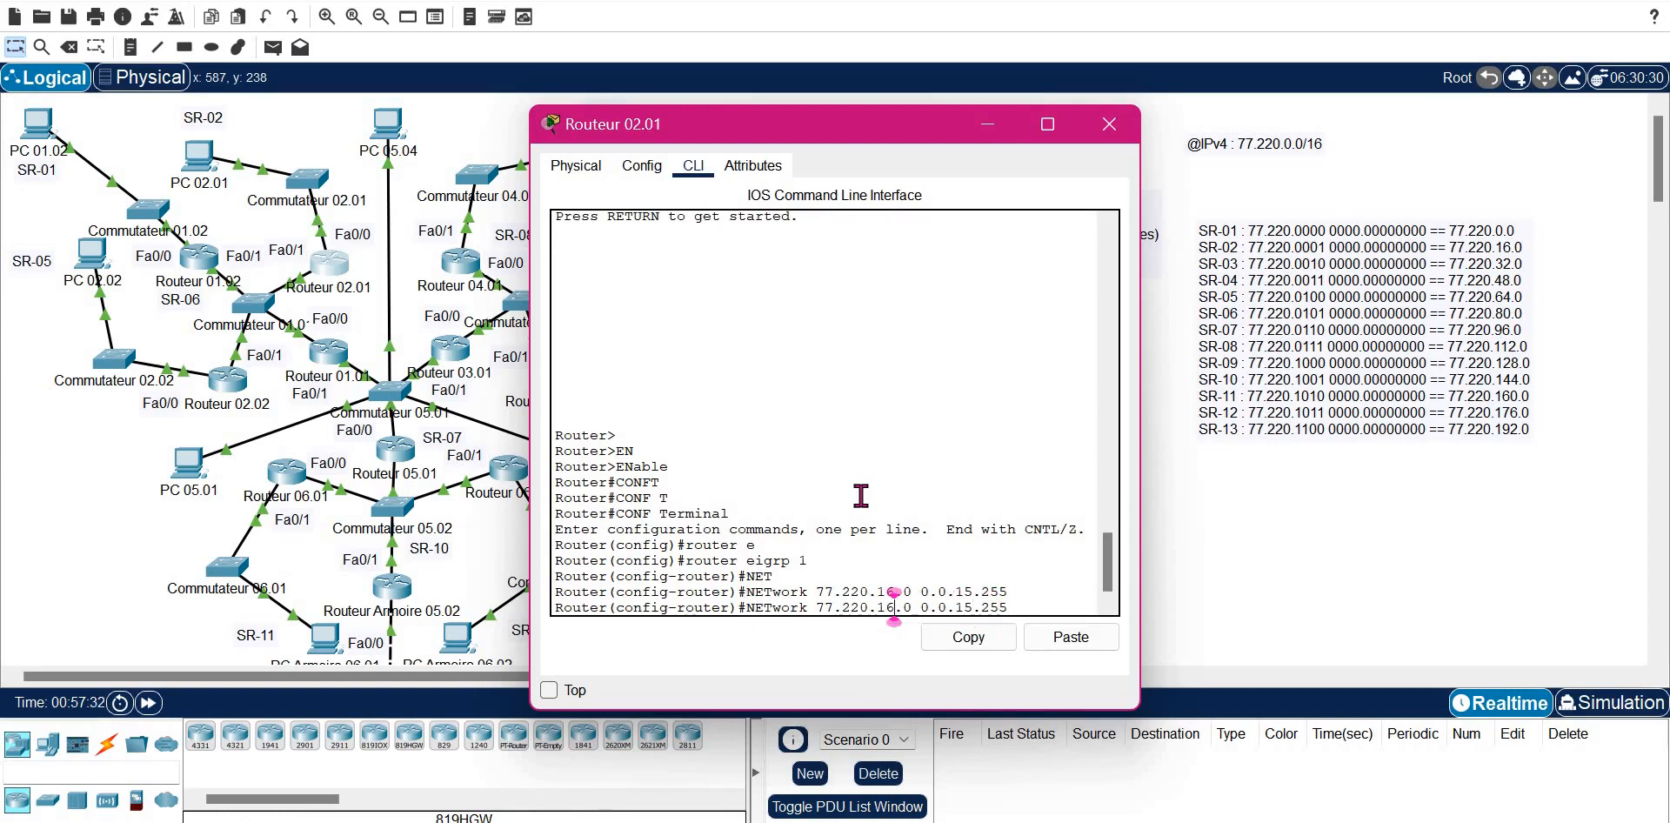
key(BackSpace)
key(BackSpace)
text(80)
key(Return)
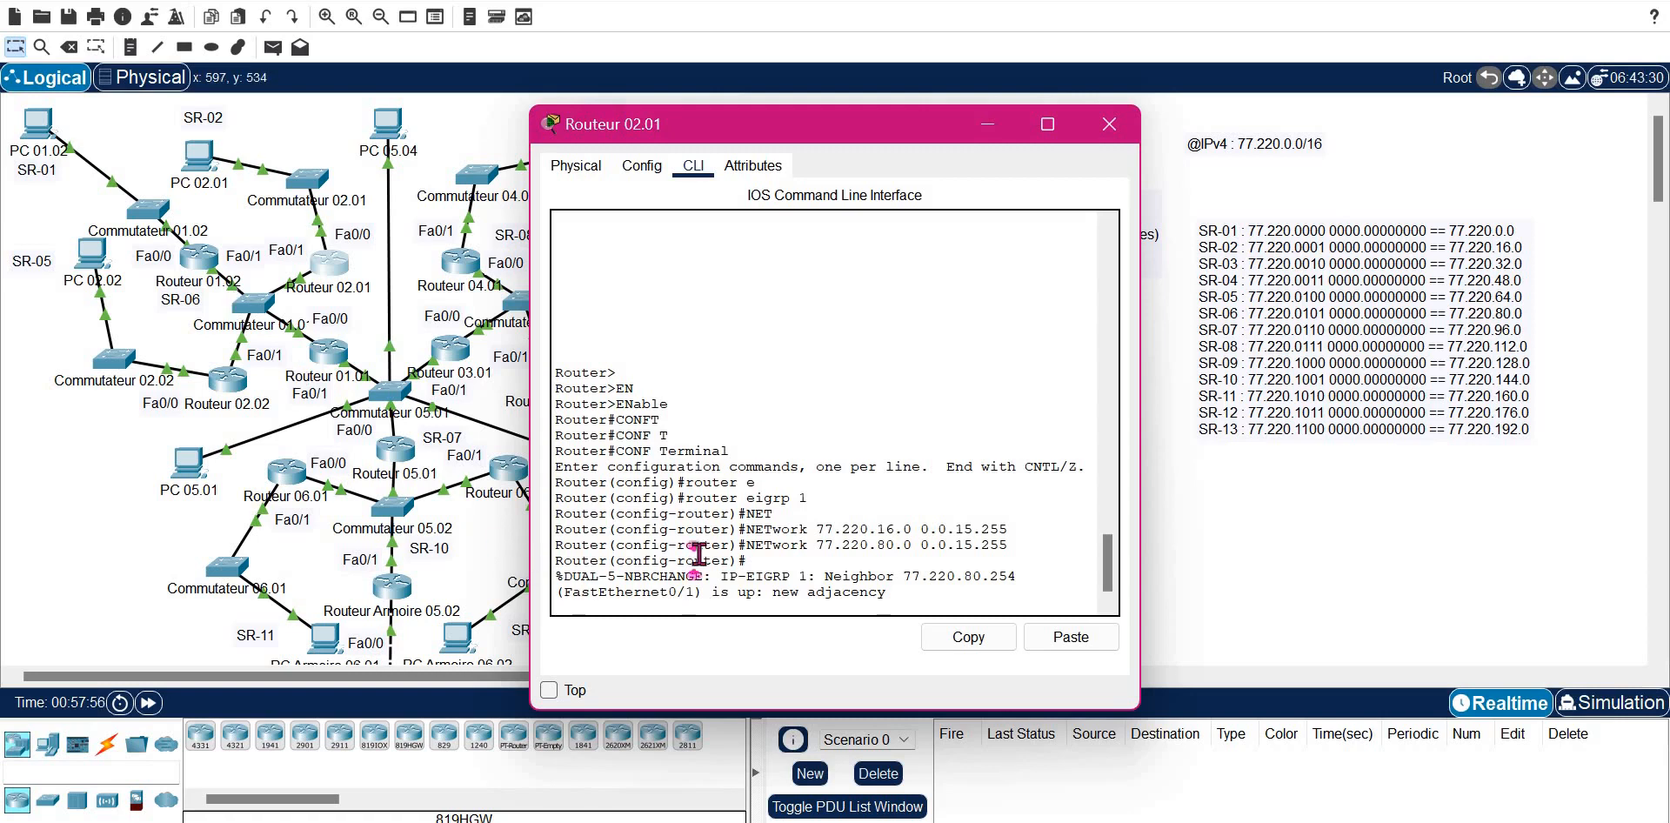
- Make FastEthernet 0/0 a passive interface on Routeur 02.01 and exit its EIGRP configuration mode
key(Return)
key(Return)
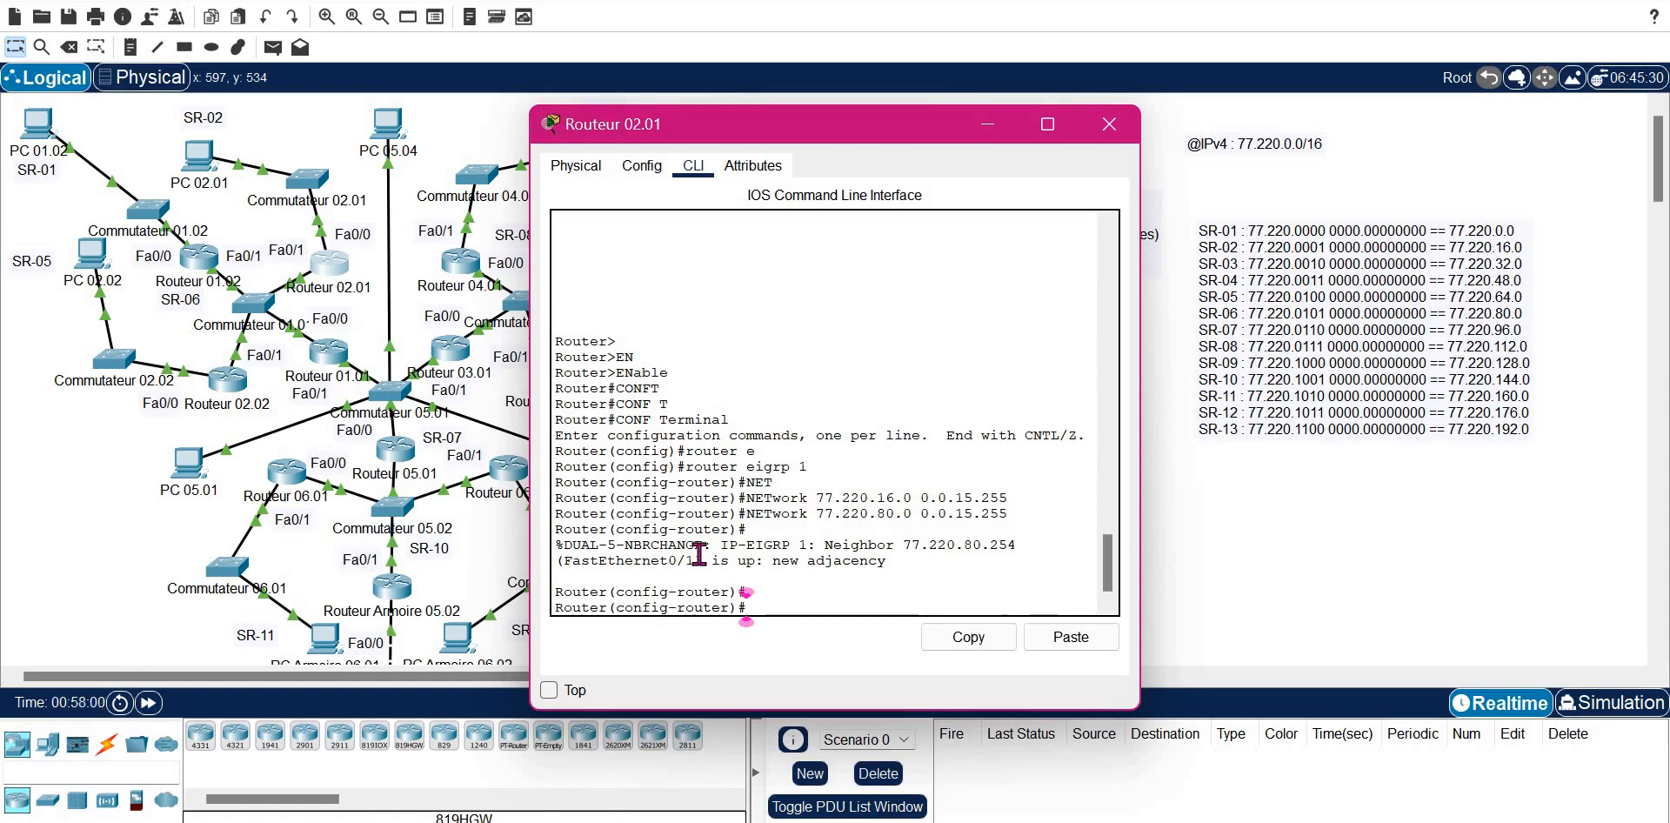
text(PAS)
key(Tab)
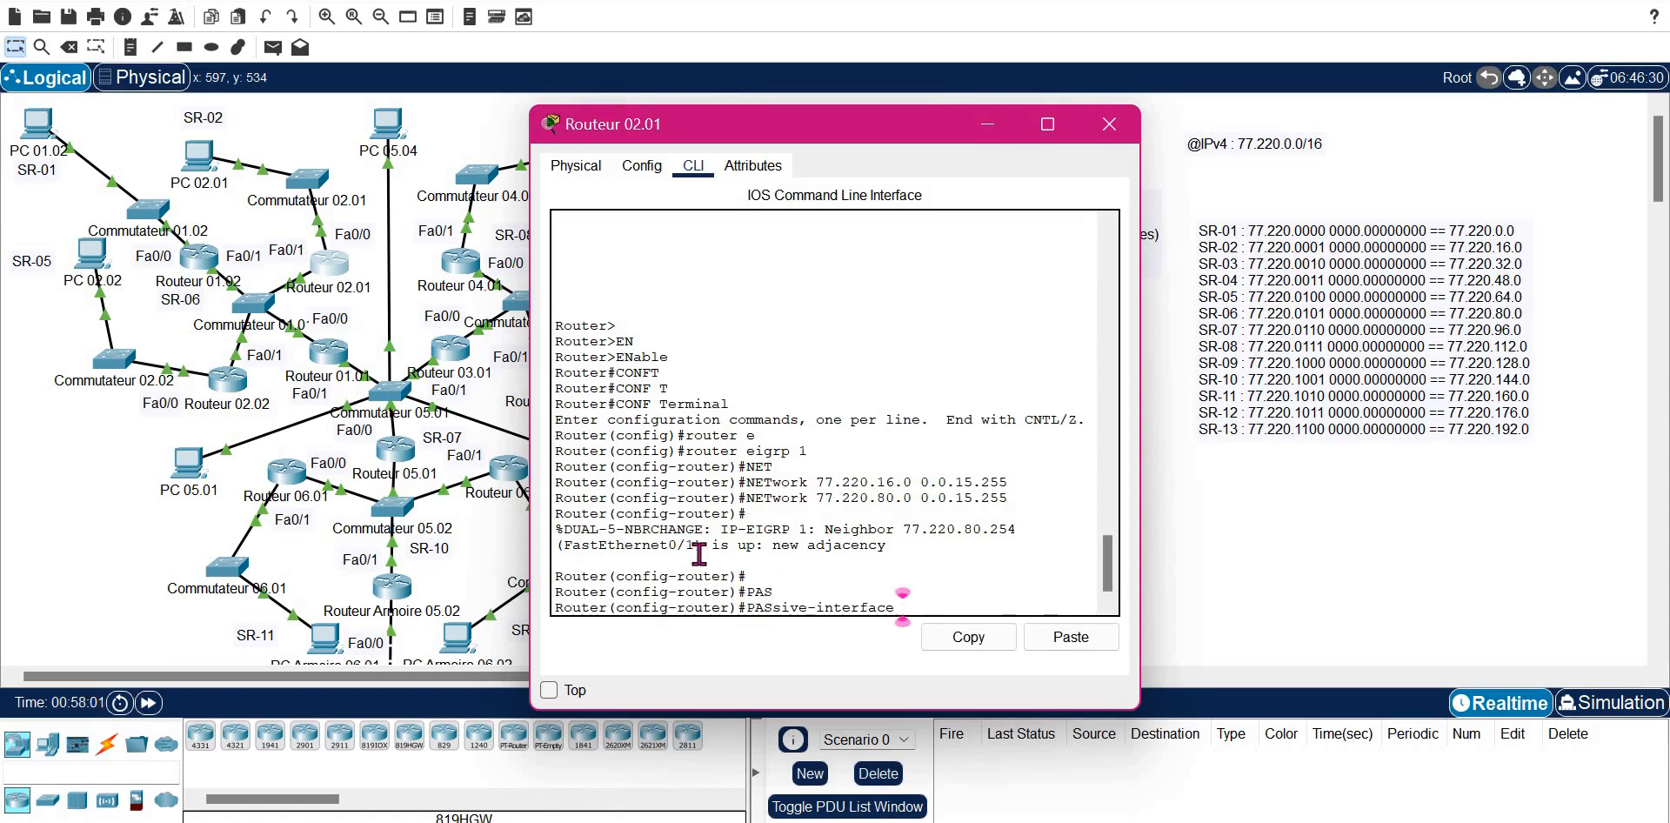
text(F)
key(Tab)
text(0/0)
key(Return)
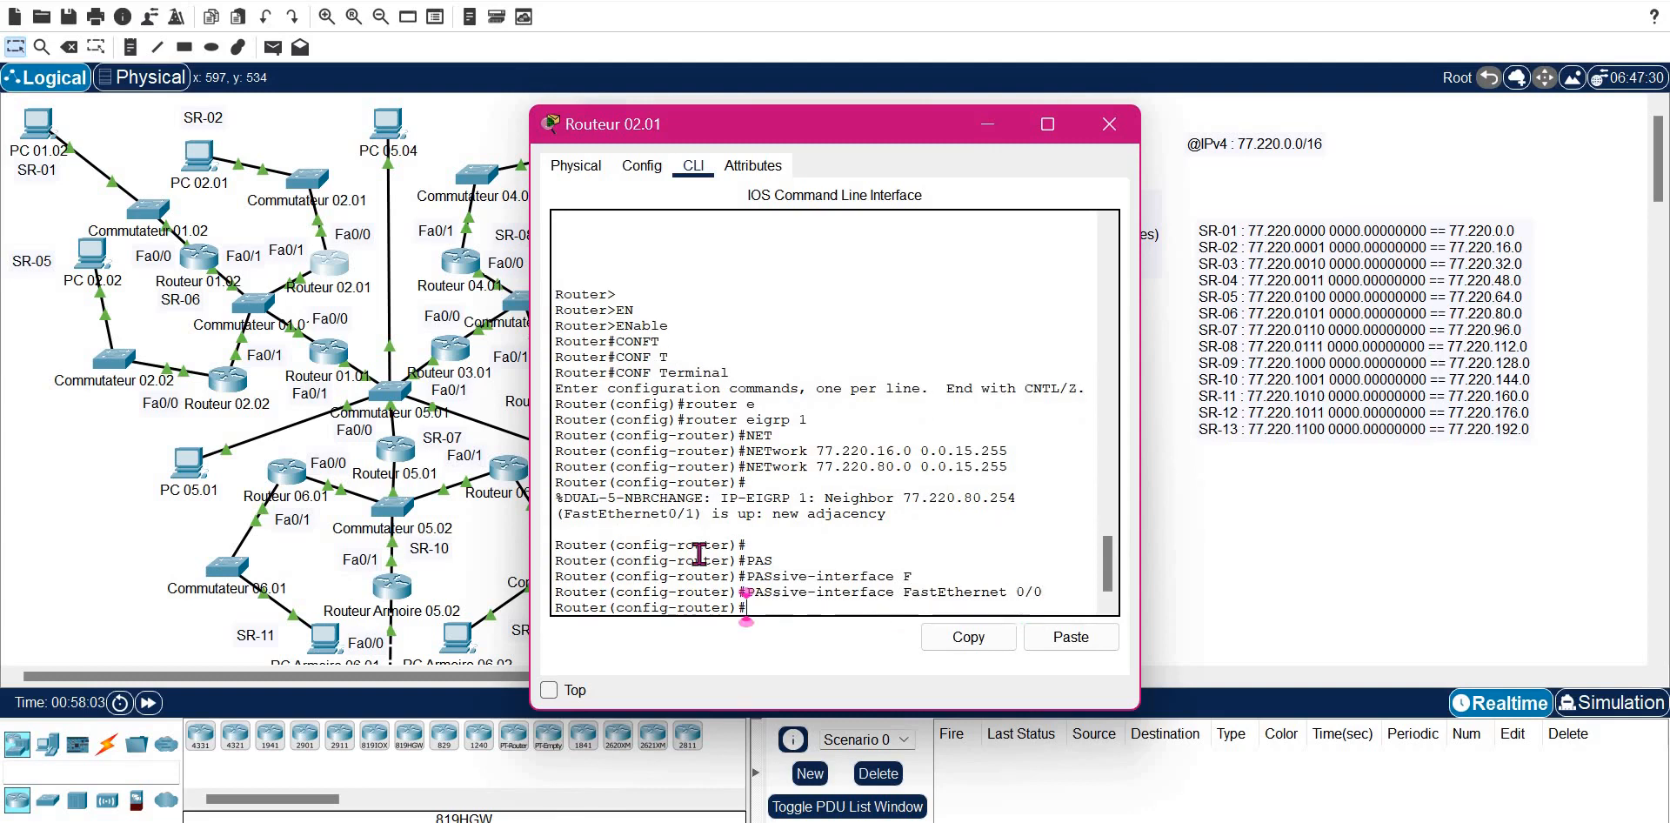
text(exit)
key(Return)
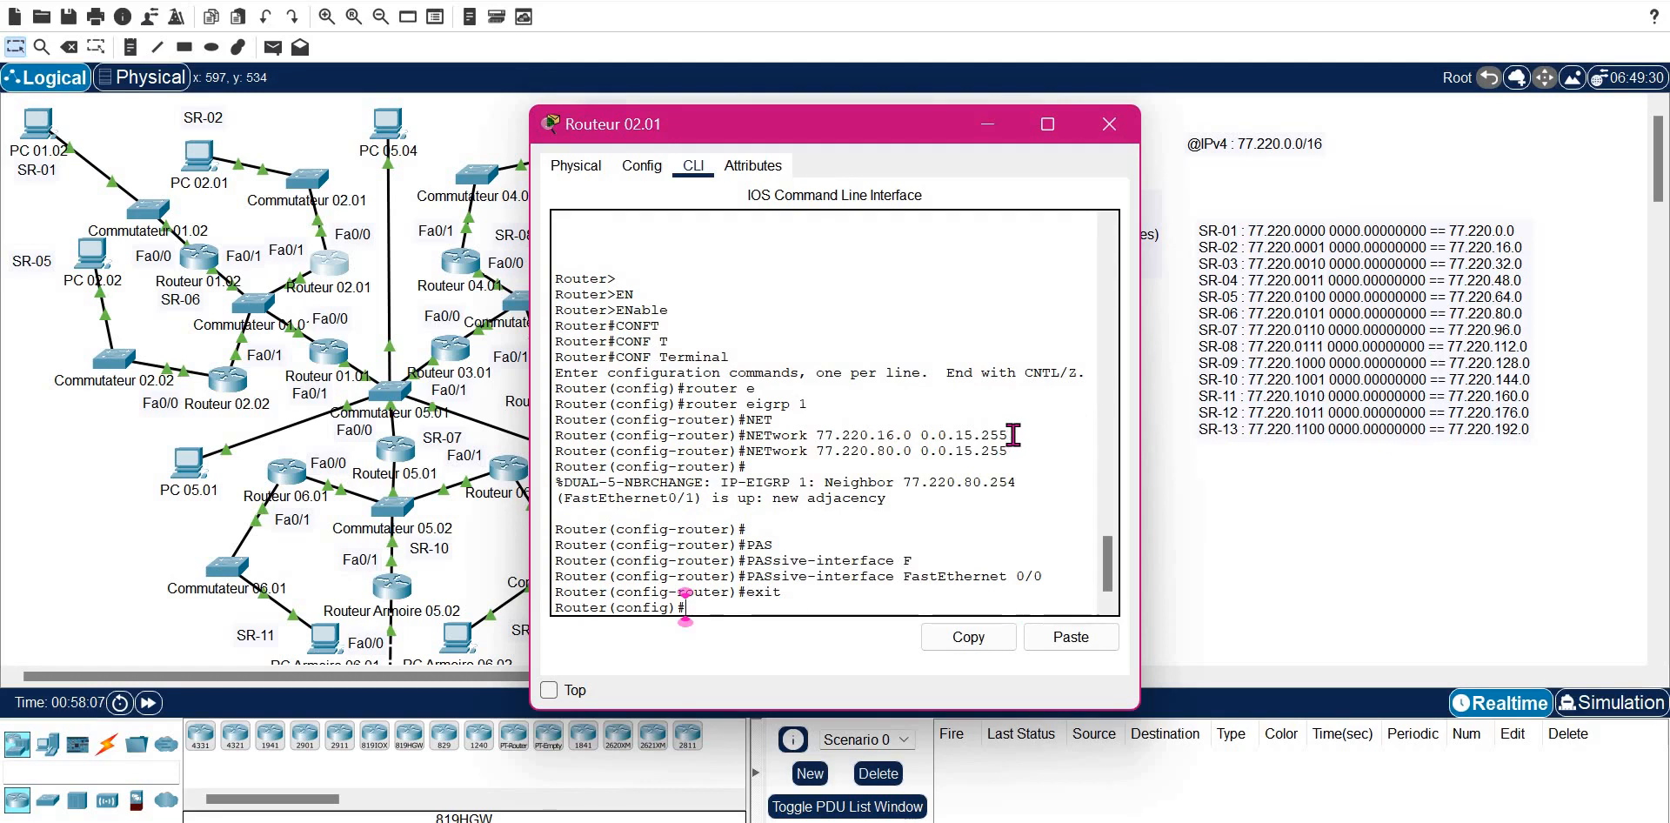
- Copy the command NETwork 77.220.16.0 0.0.15.255 from Routeur 02.01's command line and close its window
drag(1007, 435, 746, 435)
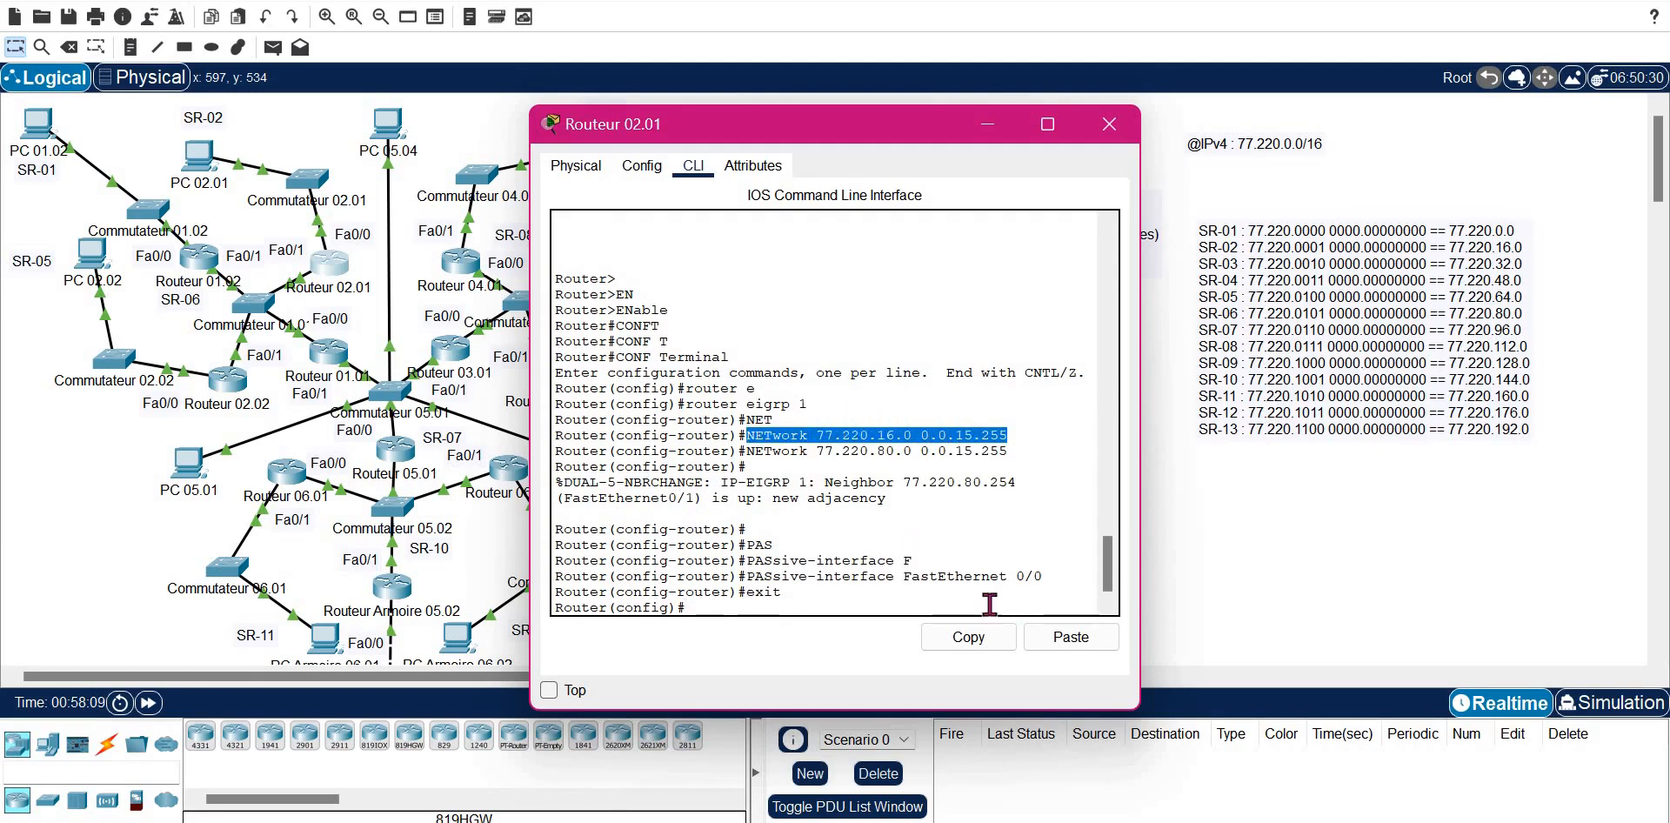
click(992, 641)
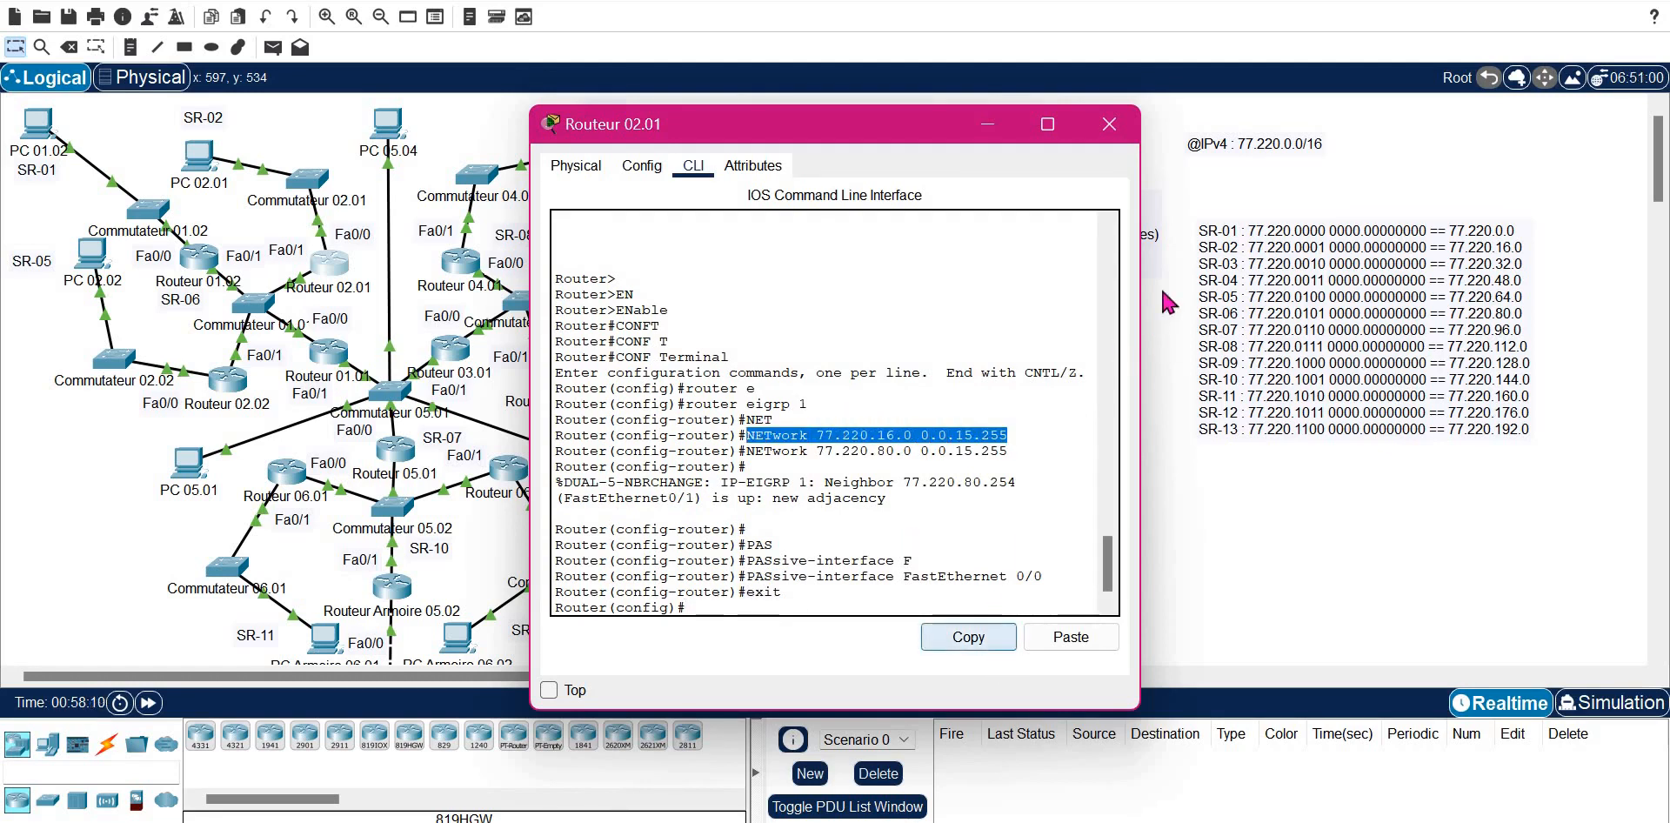
click(1107, 129)
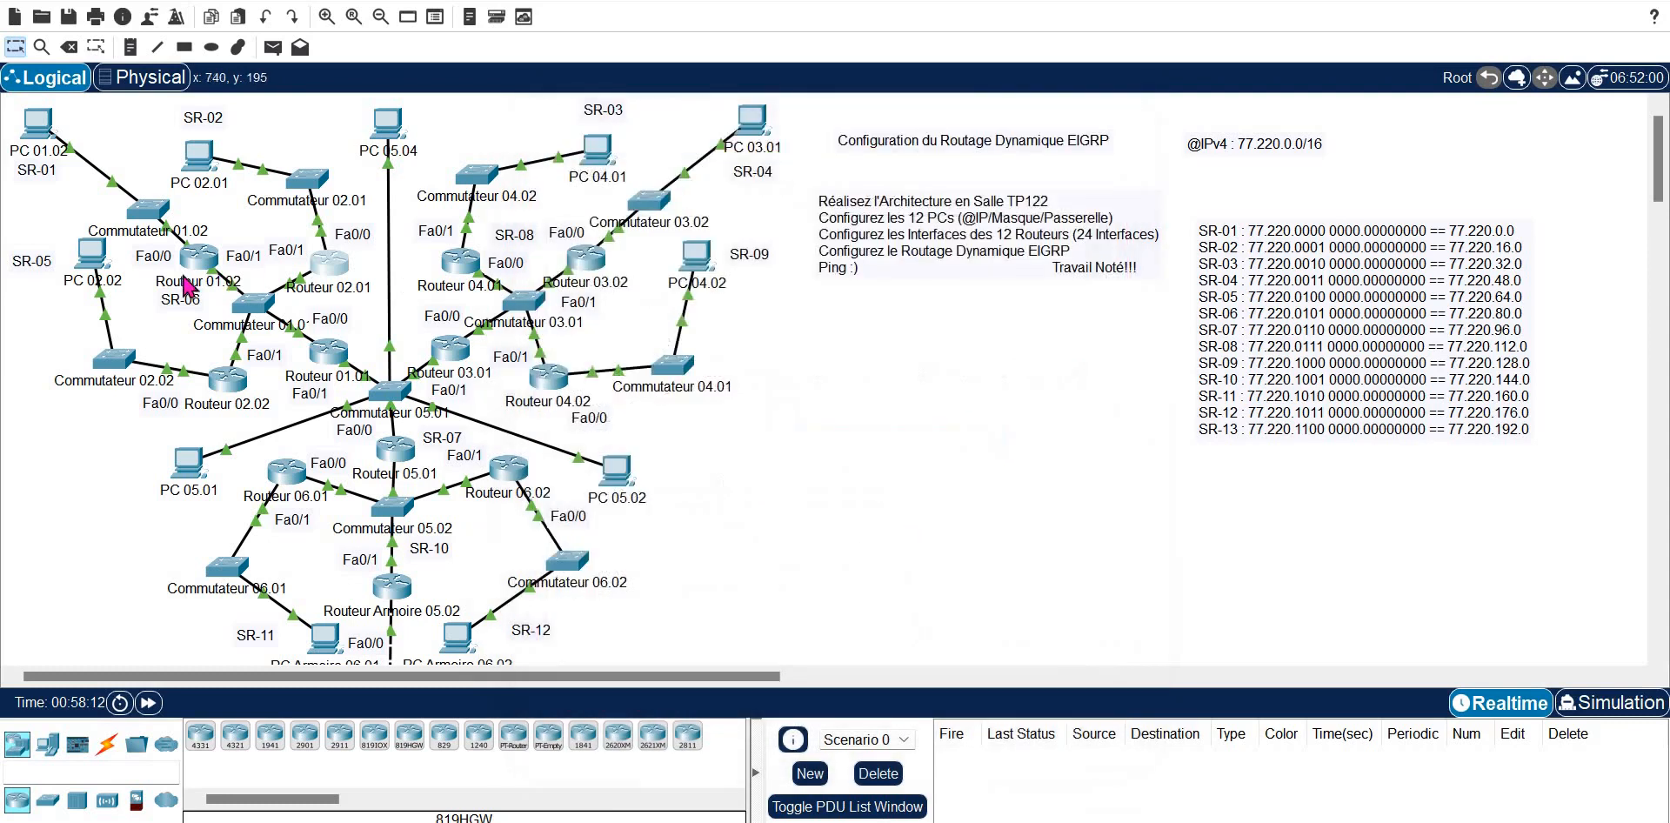
- Open the command line of Routeur 02.02 and enter privileged mode and global configuration mode
click(229, 379)
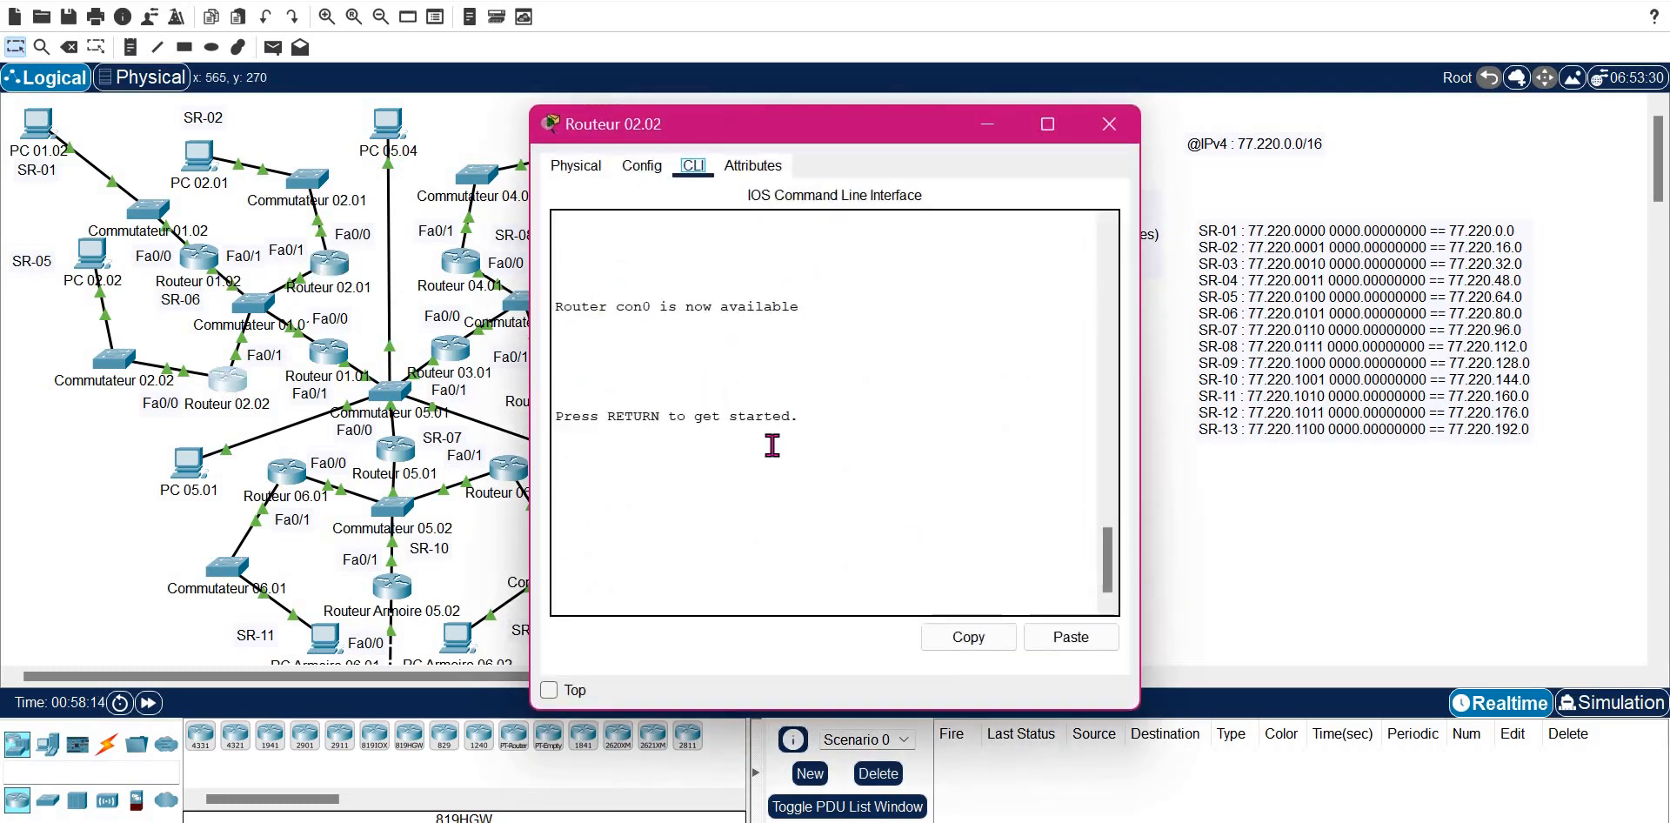
key(Return)
text(en)
key(Tab)
key(Return)
text(conf)
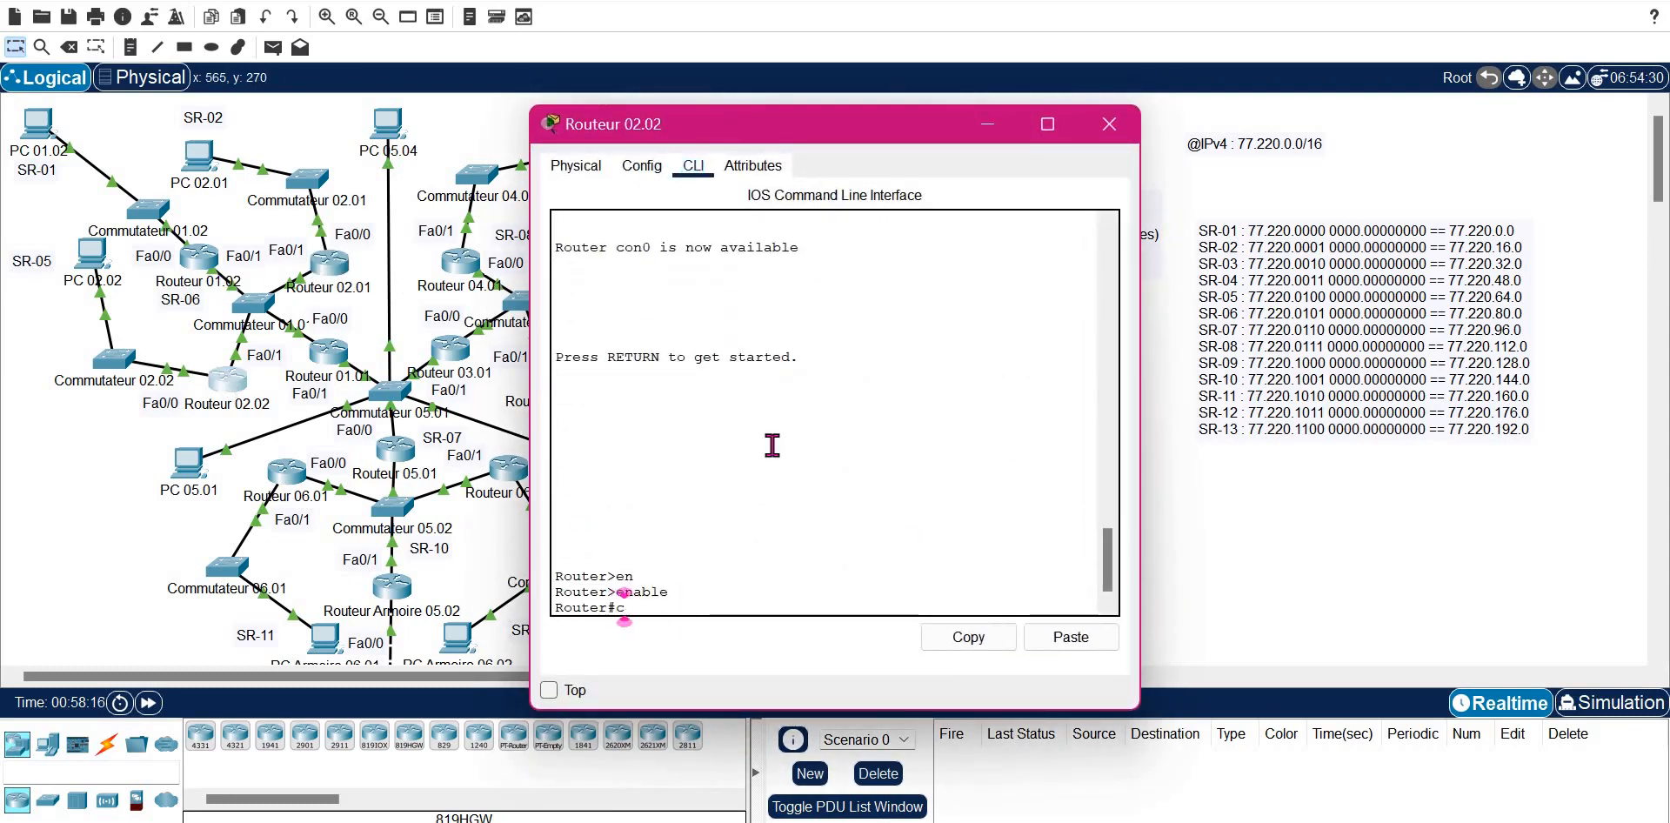
key(Tab)
text(t)
key(Tab)
key(Return)
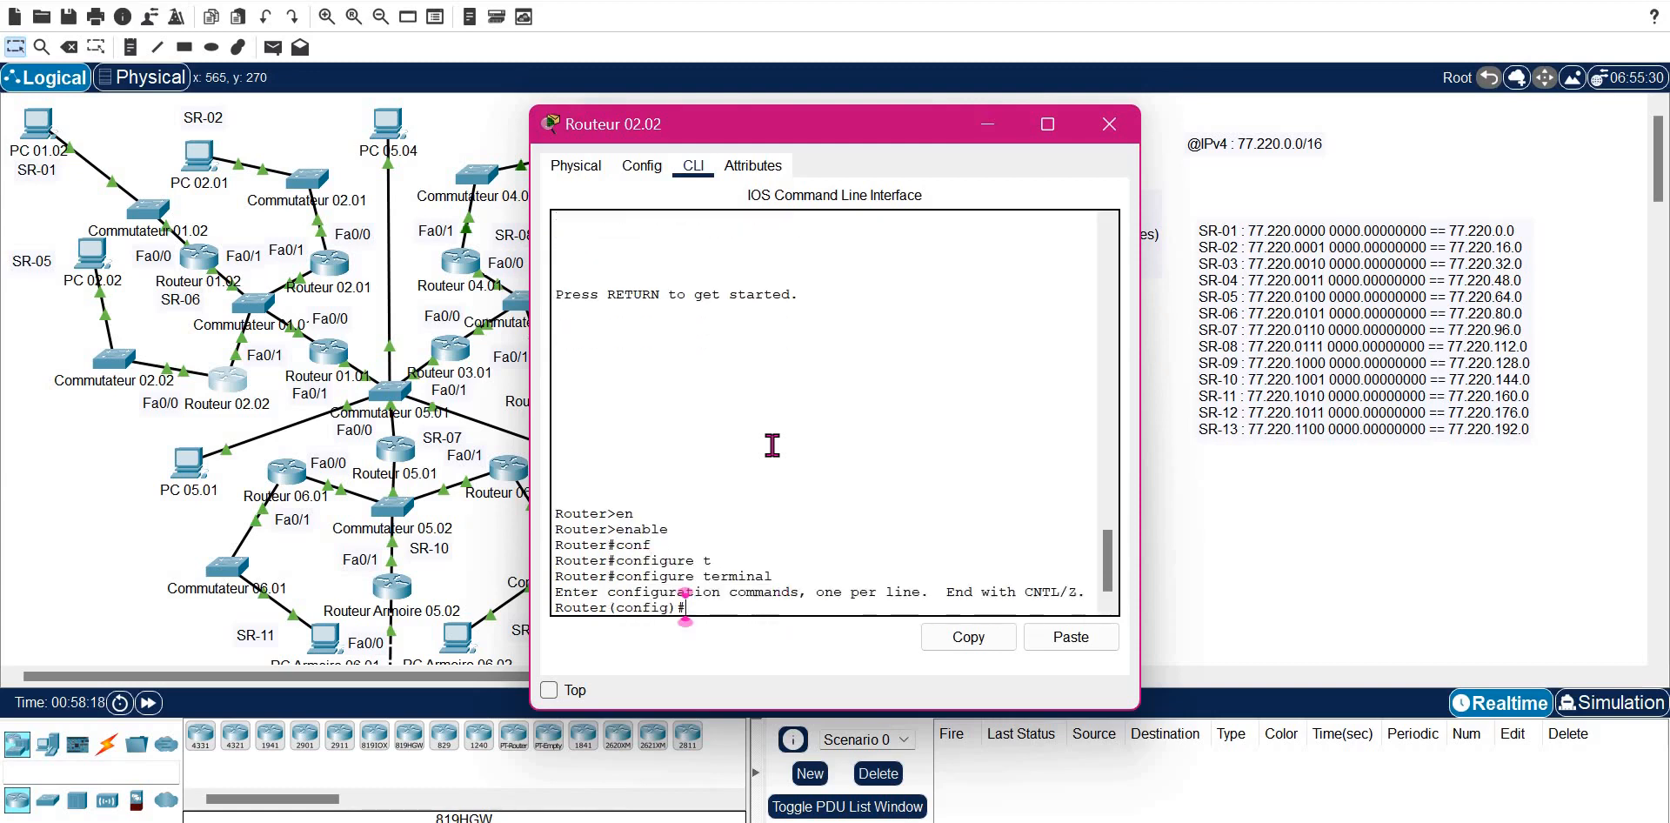
- Start EIGRP routing on Routeur 02.02 with autonomous system number 1
text(router e)
key(Tab)
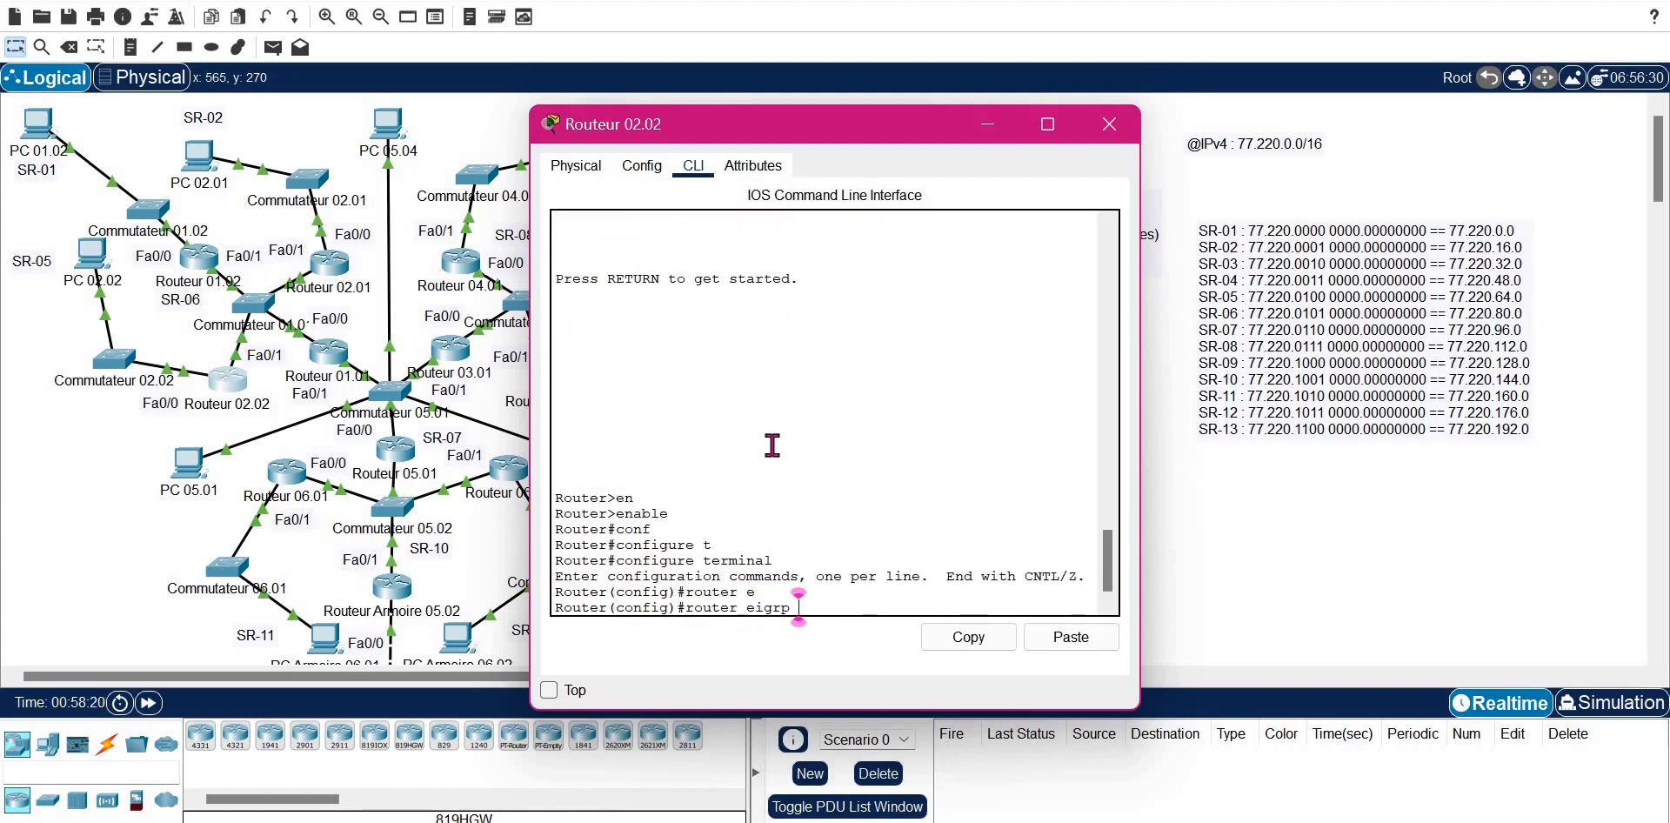
text(1)
key(Return)
- Paste the copied network command into Routeur 02.02's EIGRP configuration and adapt it to advertise 77.220.64.0 with wildcard mask 0.0.15.255
click(1056, 639)
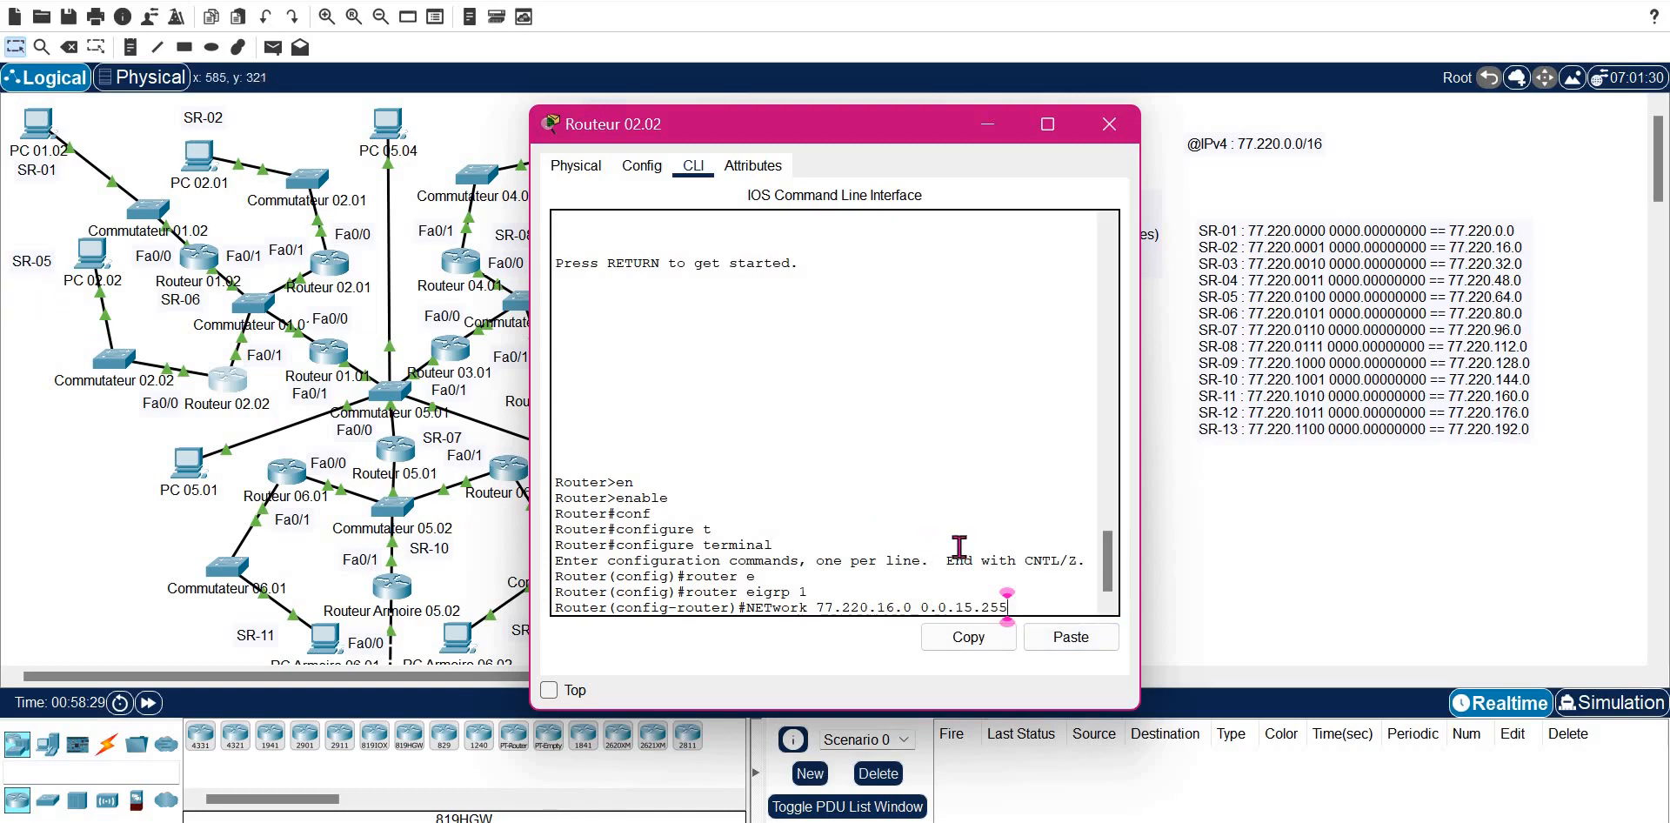
key(Left)
key(Left)
key(Left)
key(Left)
key(Left)
key(Left)
key(Left)
key(Left)
key(Left)
key(Left)
key(Left)
key(Left)
key(Left)
key(BackSpace)
key(BackSpace)
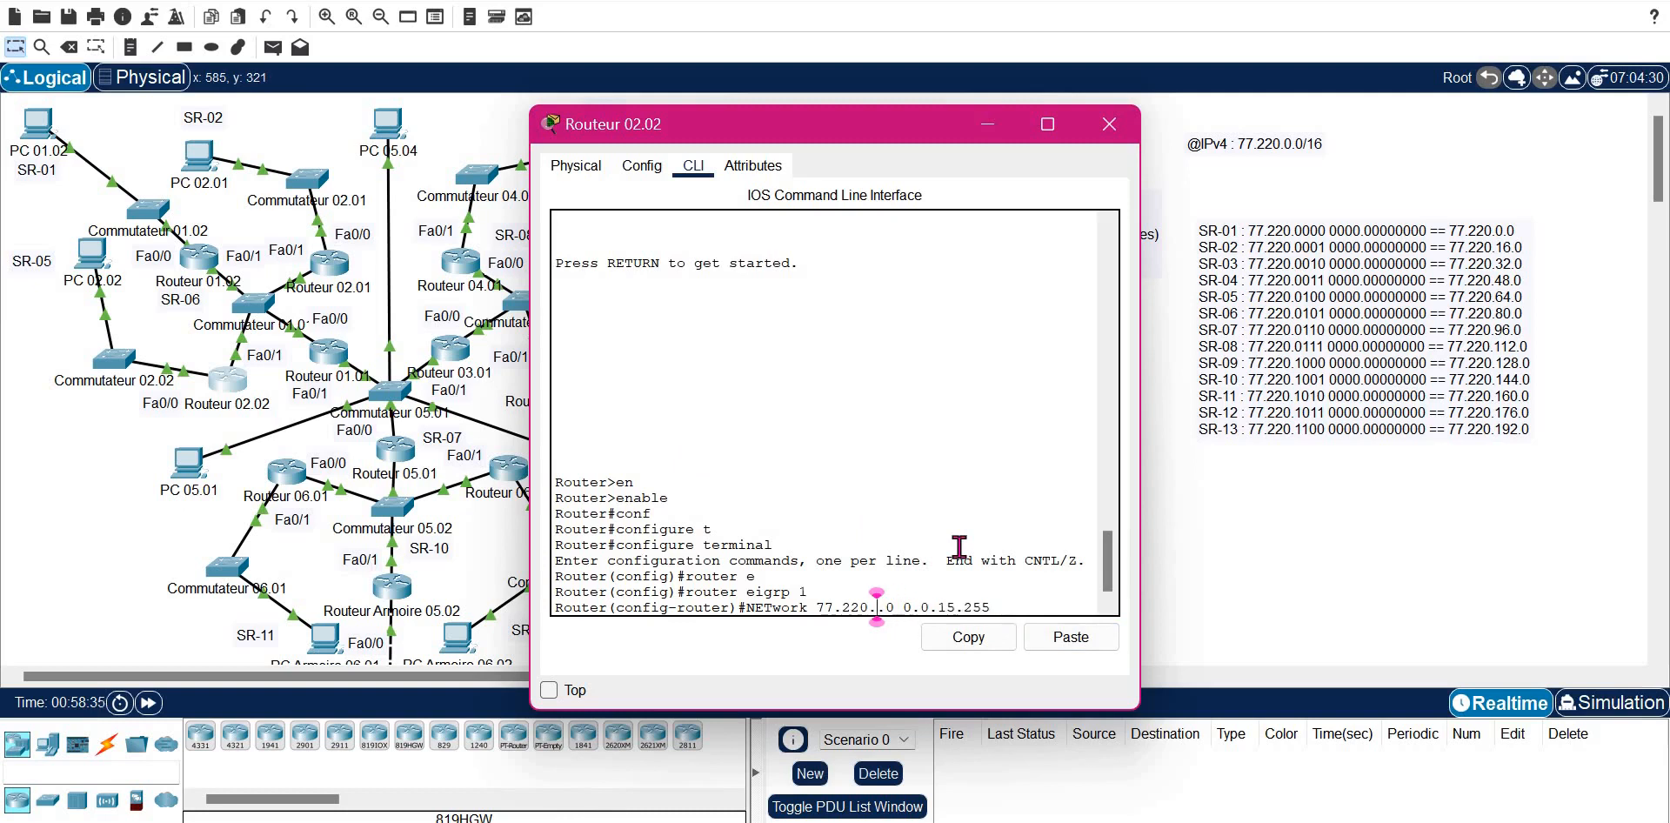
text(64)
key(Return)
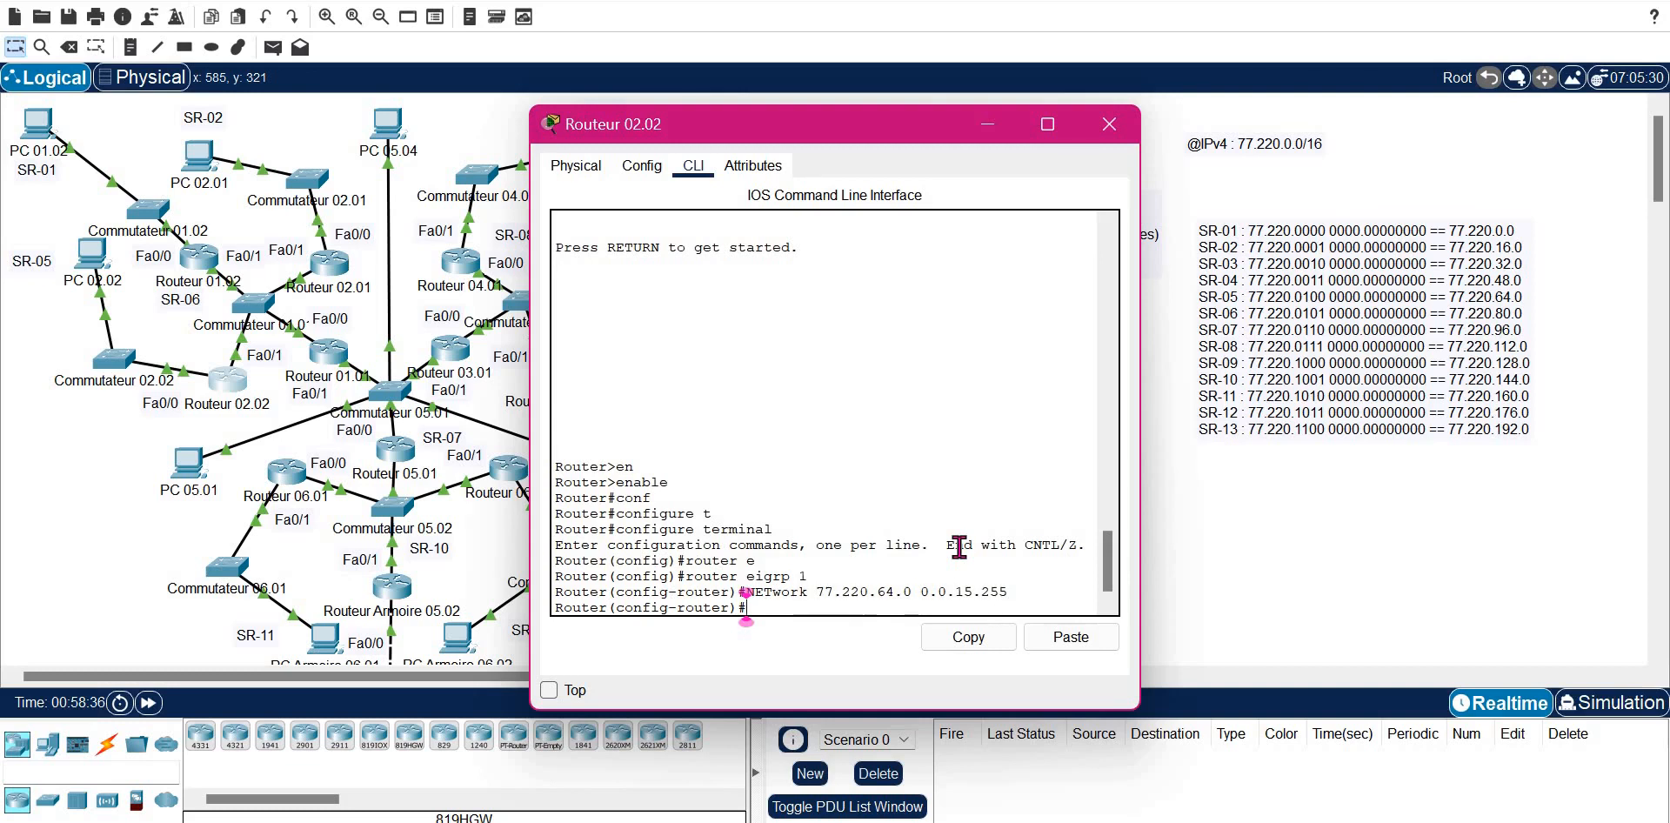
- Advertise network 77.220.80.0 with wildcard mask 0.0.15.255 in Routeur 02.02's EIGRP configuration, reusing the previous network command
key(Up)
key(Left)
key(Left)
key(Left)
key(Left)
key(Left)
key(Left)
key(Left)
key(Left)
key(Left)
key(Left)
key(Left)
key(Left)
key(Left)
key(Left)
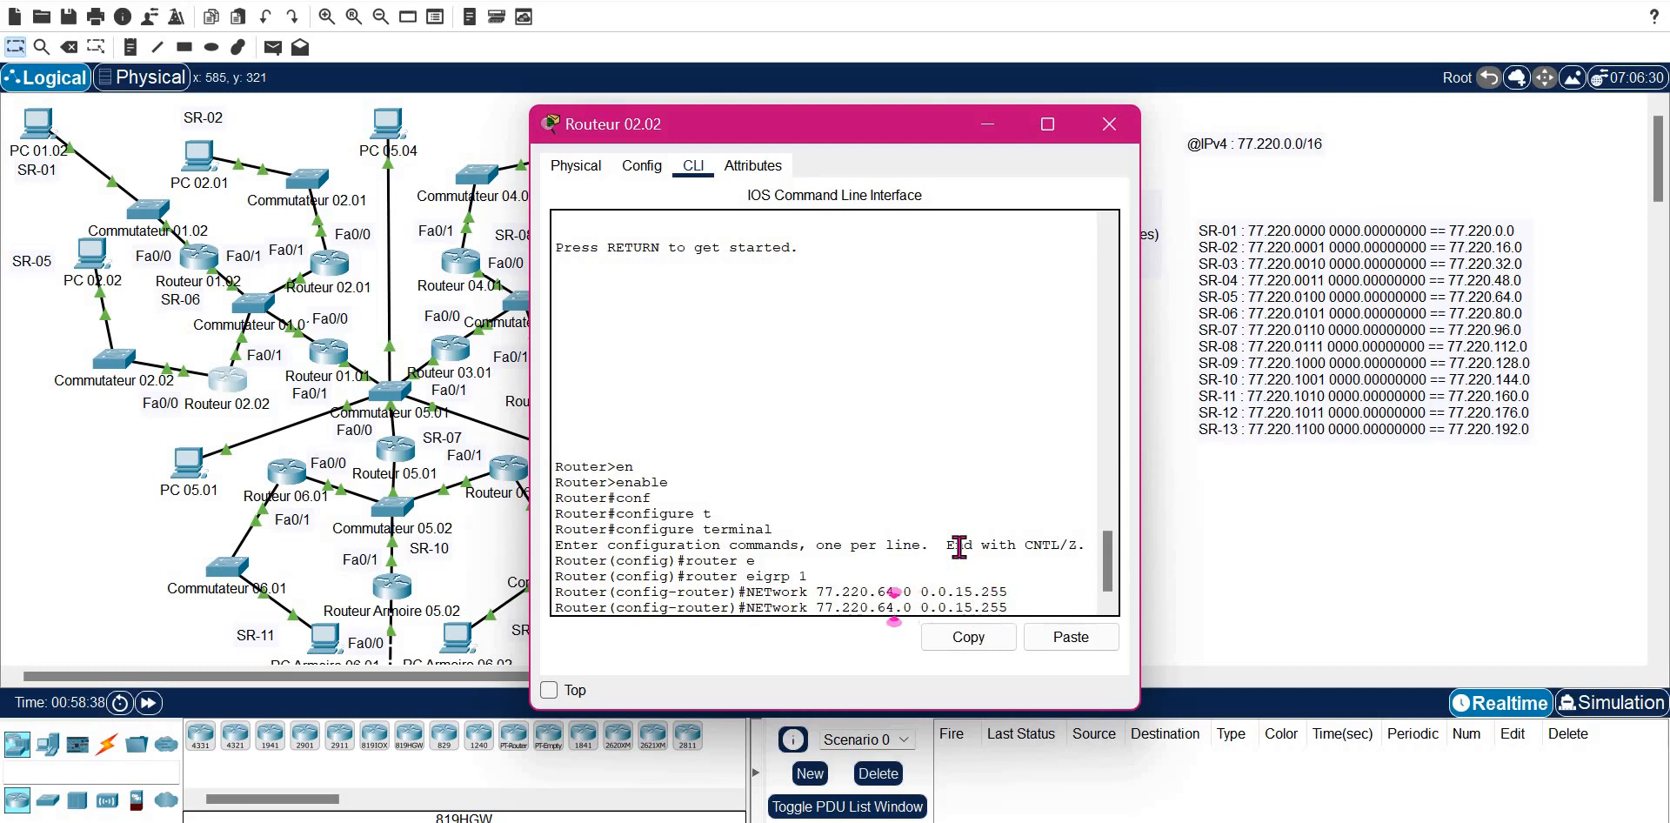
key(BackSpace)
key(BackSpace)
text(80)
key(Return)
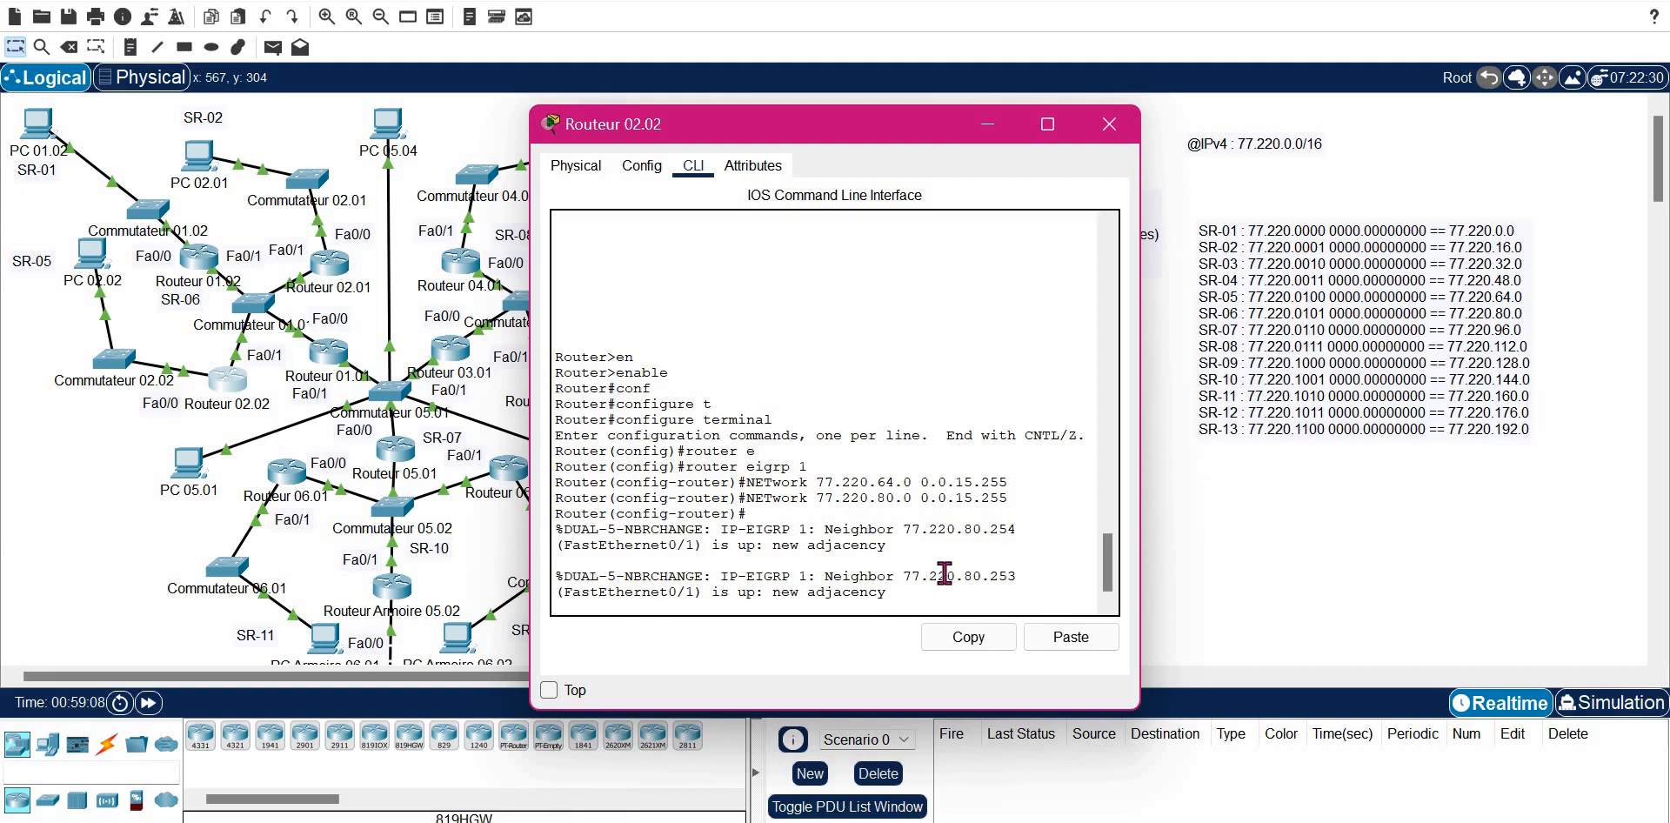
- Make FastEthernet 0/0 a passive interface in Routeur 02.02's EIGRP configuration
key(Return)
key(Return)
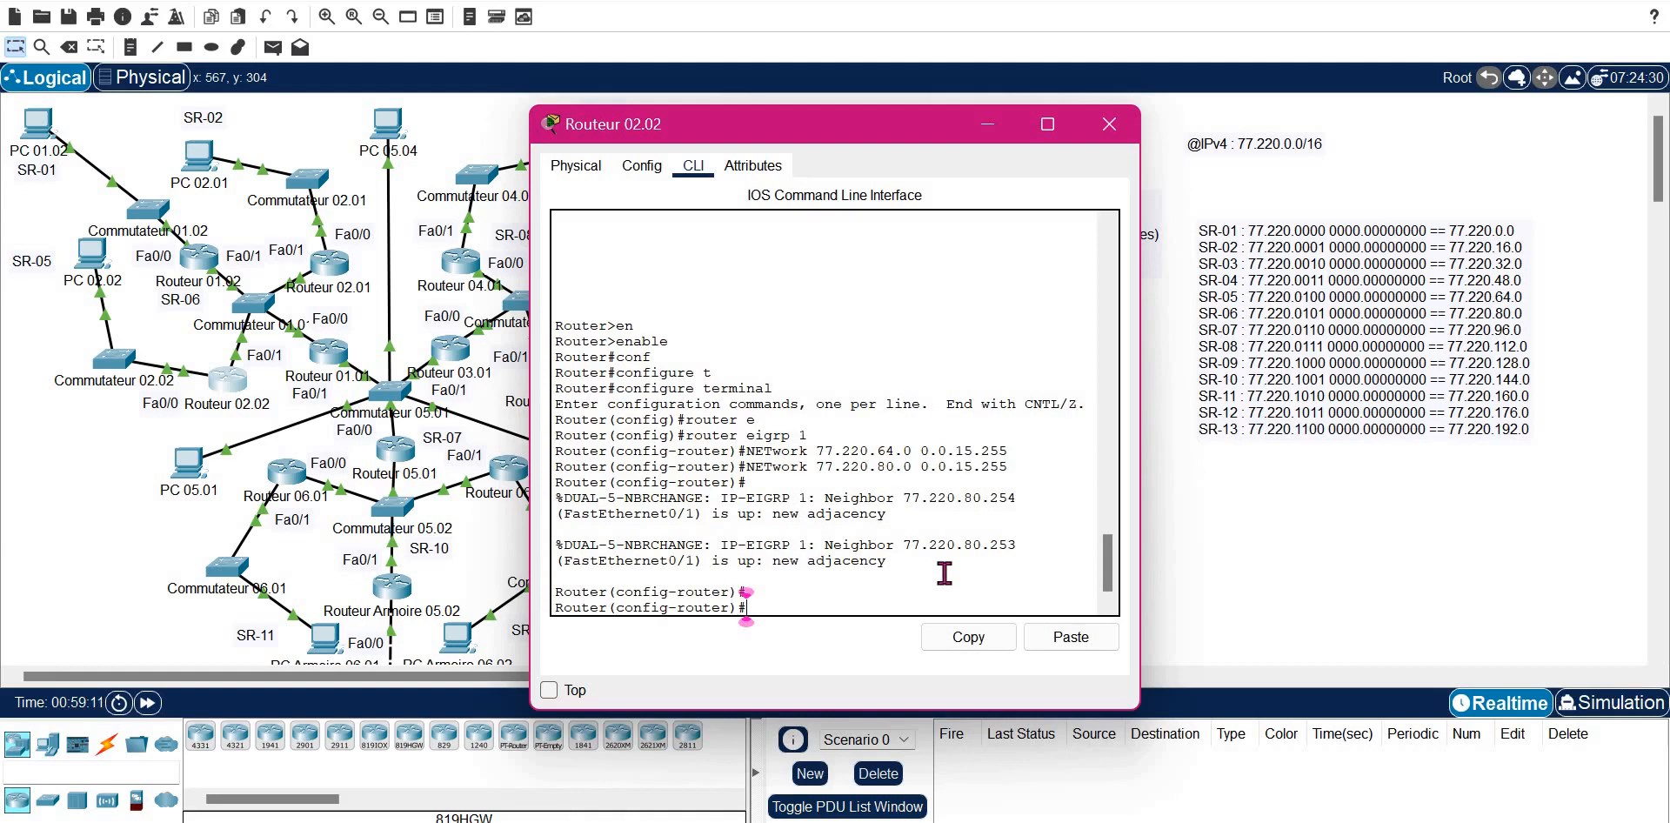
text(pas)
key(Tab)
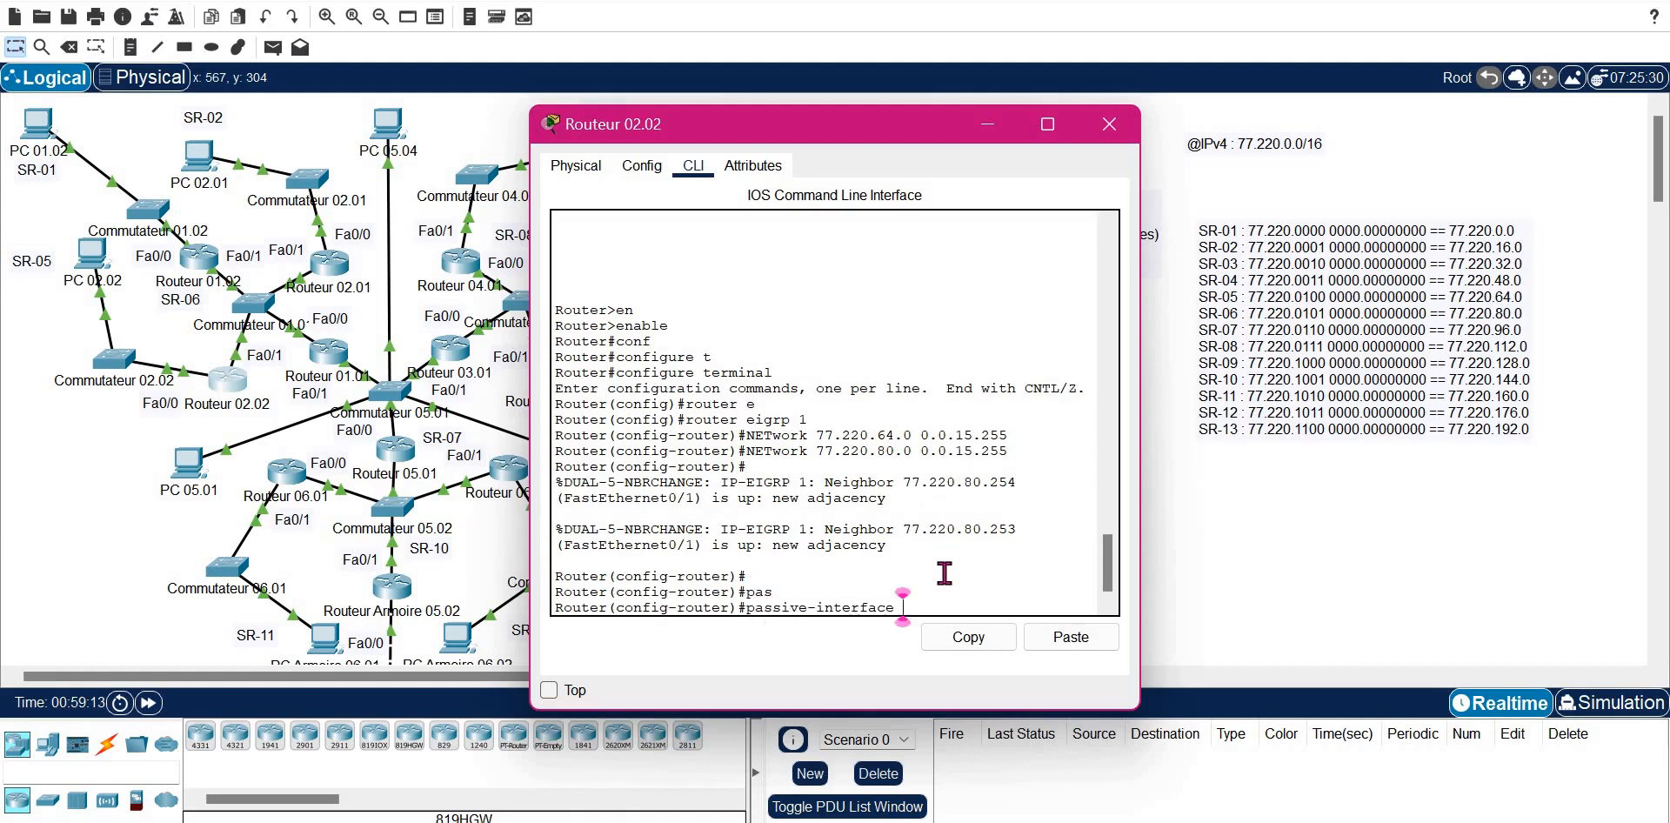
text(f)
key(Tab)
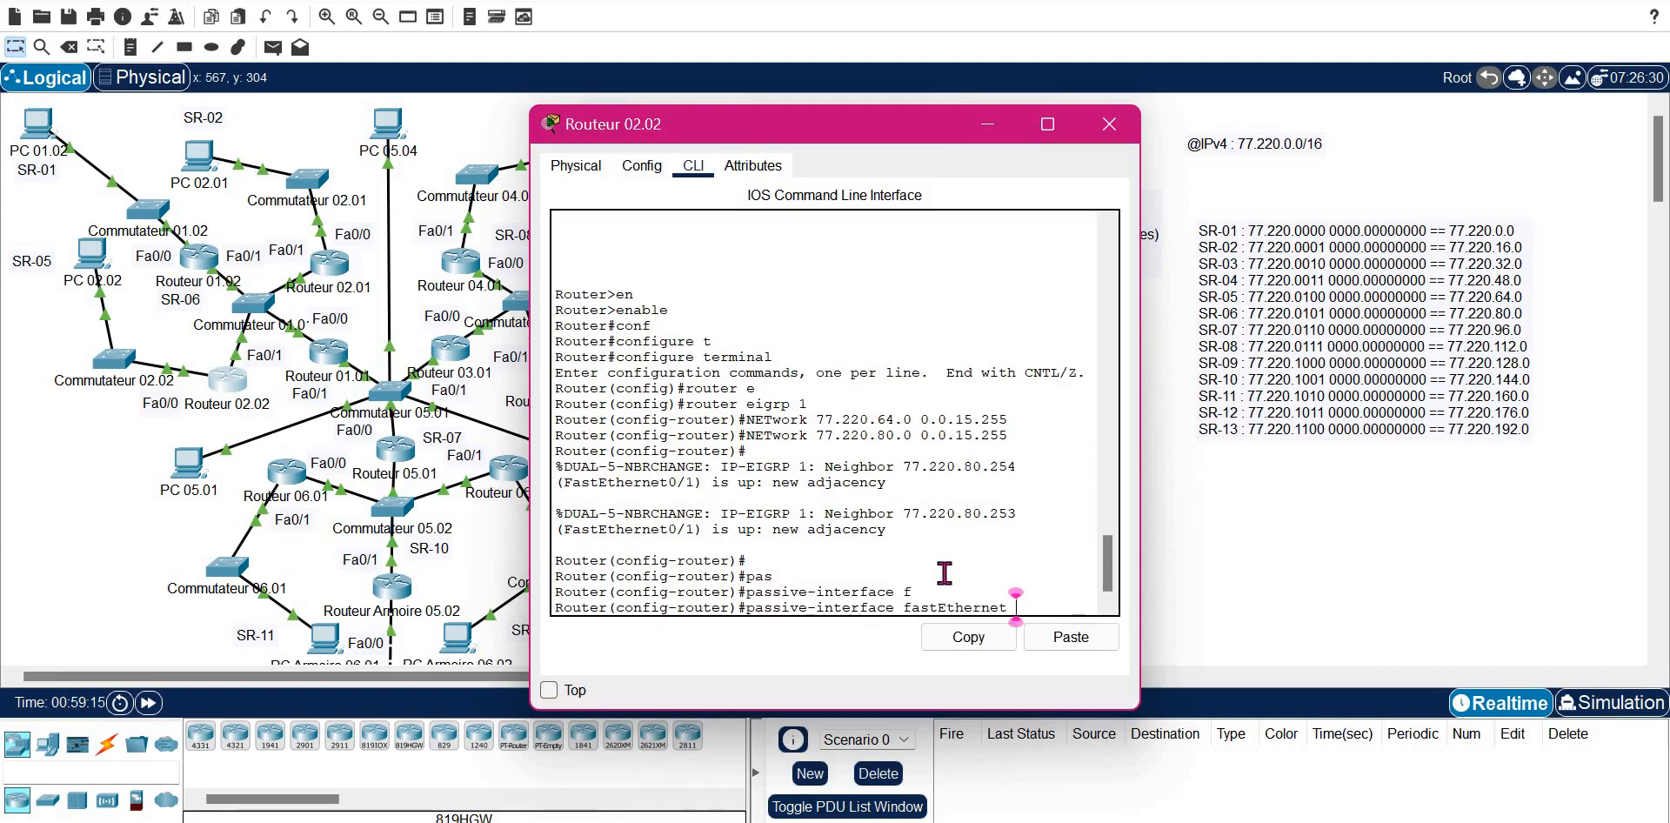
text(0/0)
key(Return)
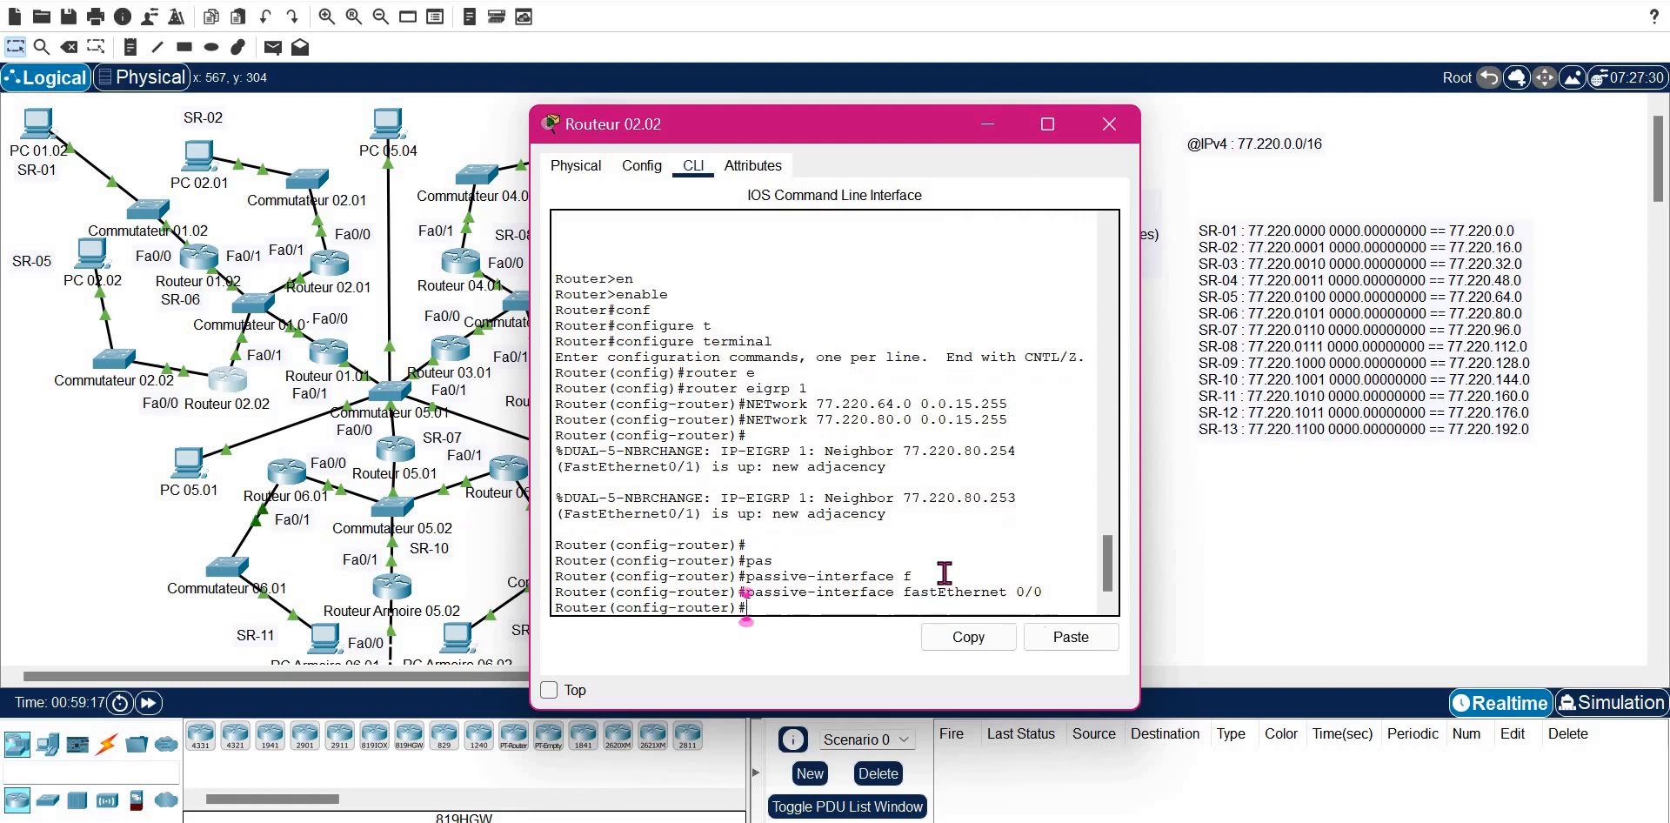
- Exit the EIGRP configuration mode of Routeur 02.02 and close its window
text(exit)
key(Return)
key(Return)
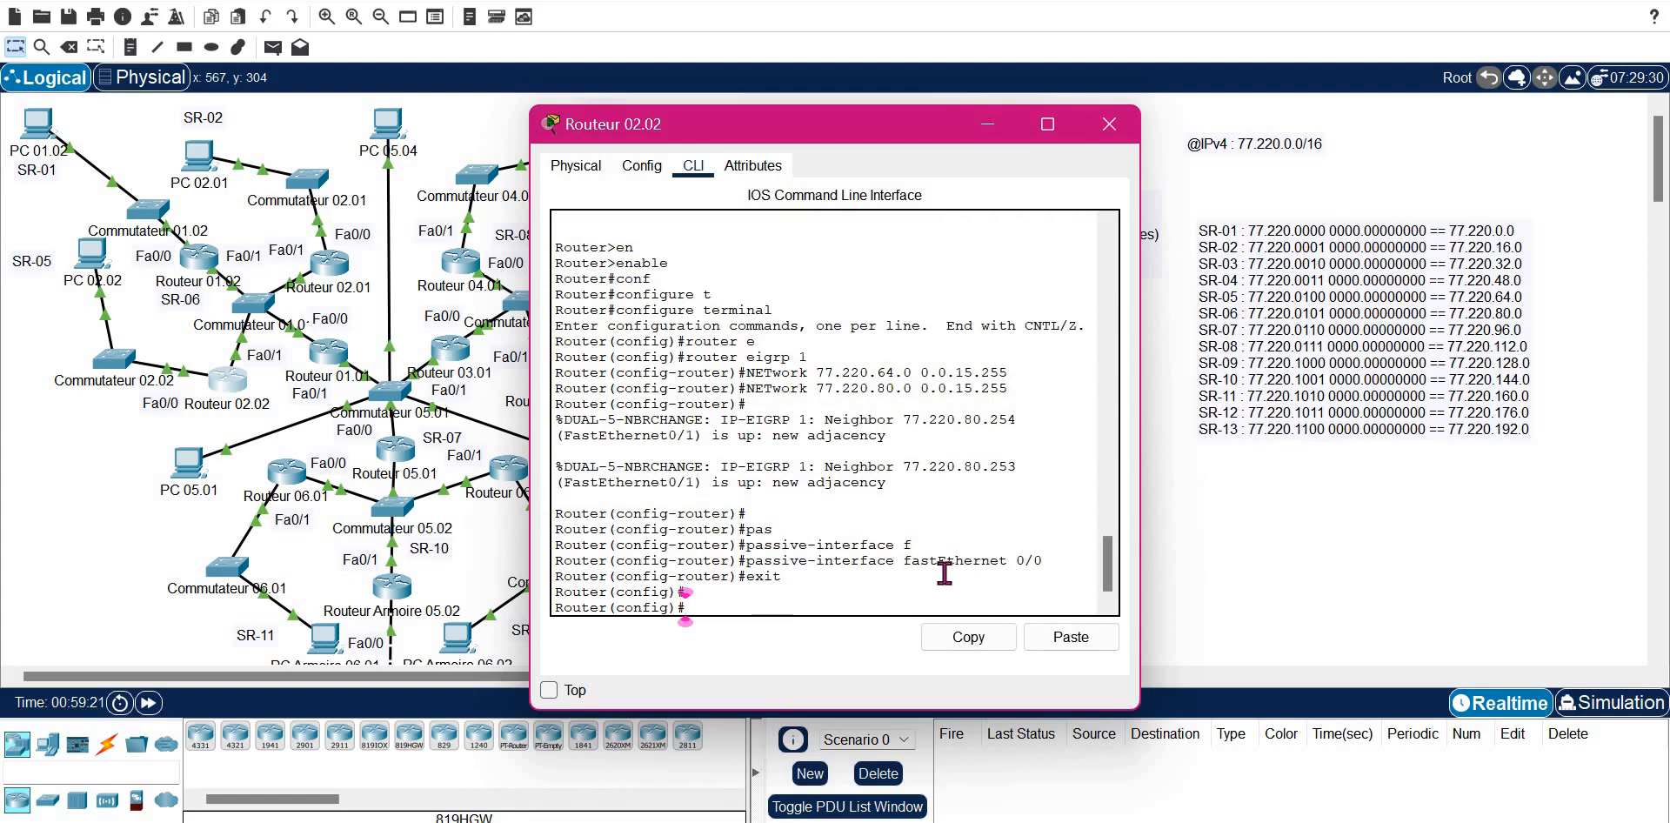
click(1108, 123)
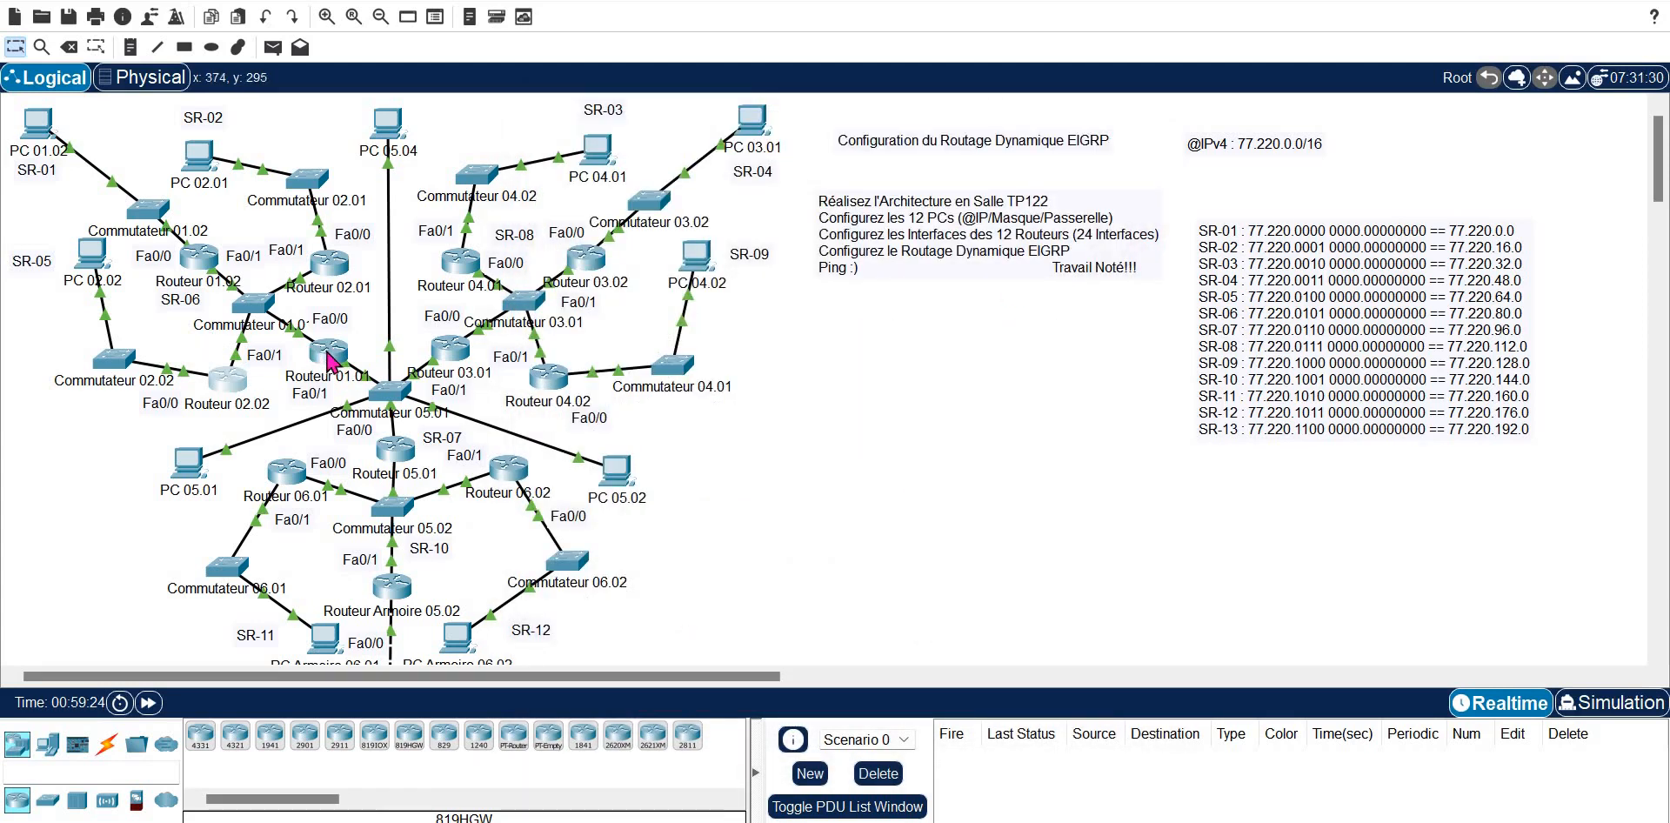
- Open the command line of Routeur 01.01 and enter privileged mode and global configuration mode
click(675, 311)
key(Return)
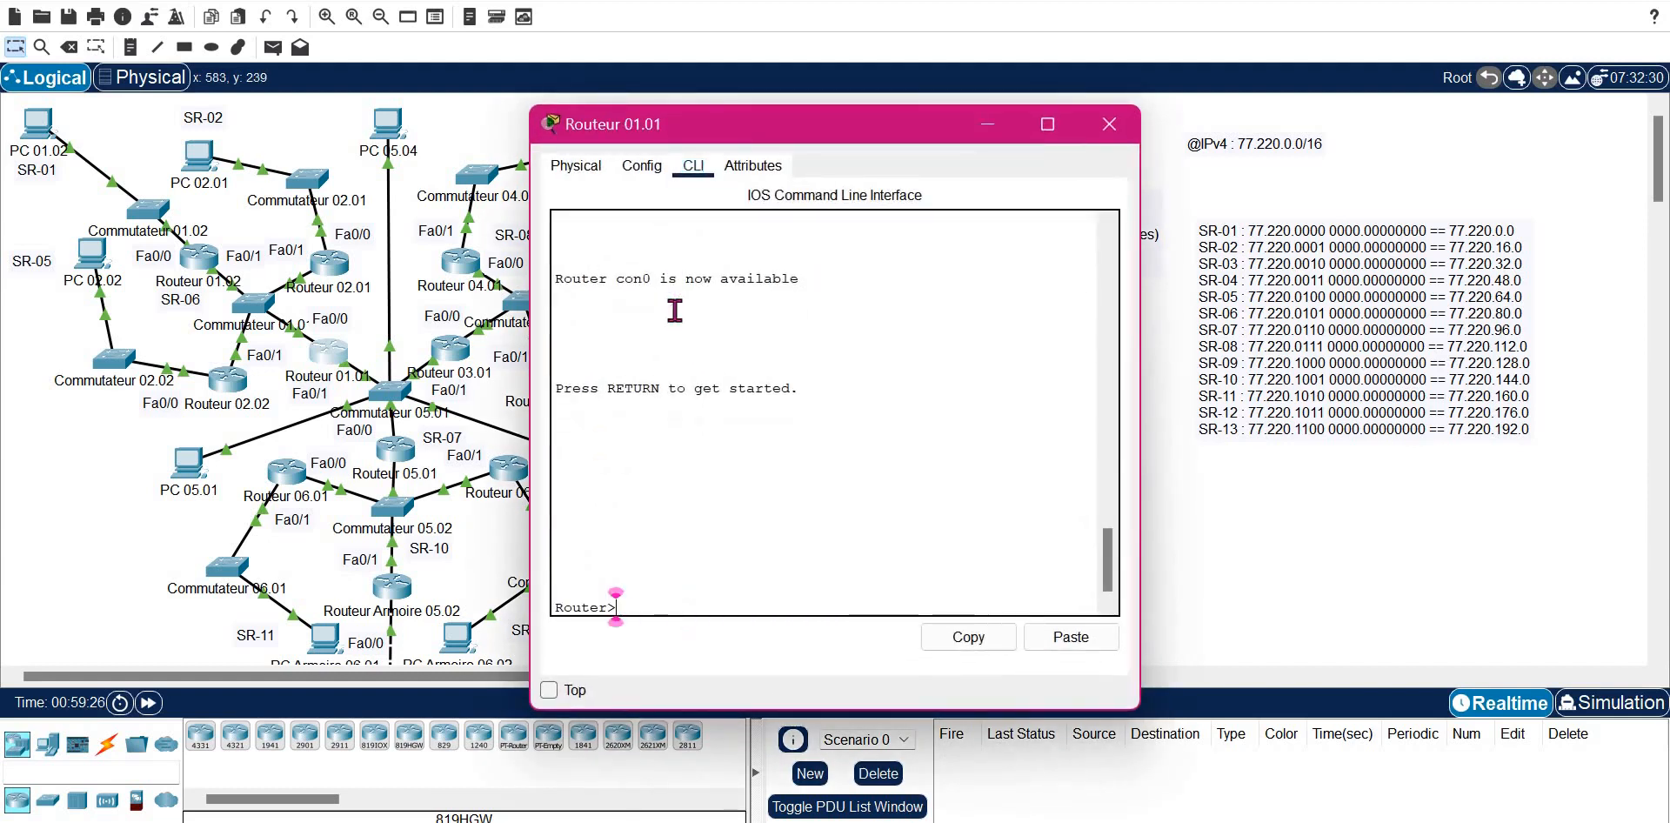
text(en)
key(Tab)
key(Return)
text(conf)
key(Tab)
text(t)
key(Tab)
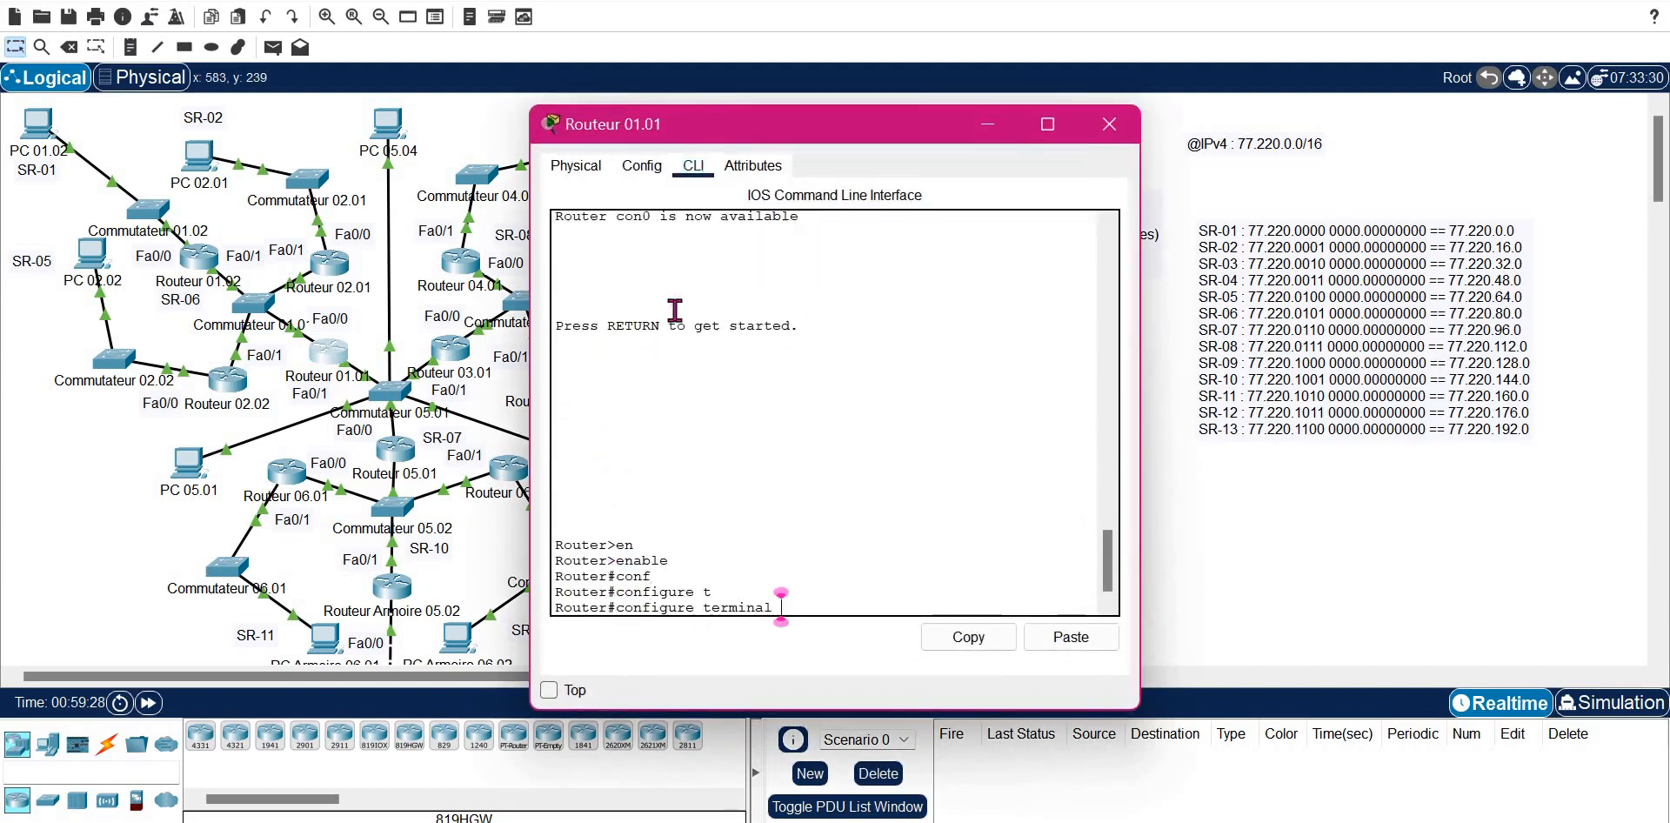
key(Return)
- Start EIGRP routing on Routeur 01.01 with autonomous system number 1
text(router e)
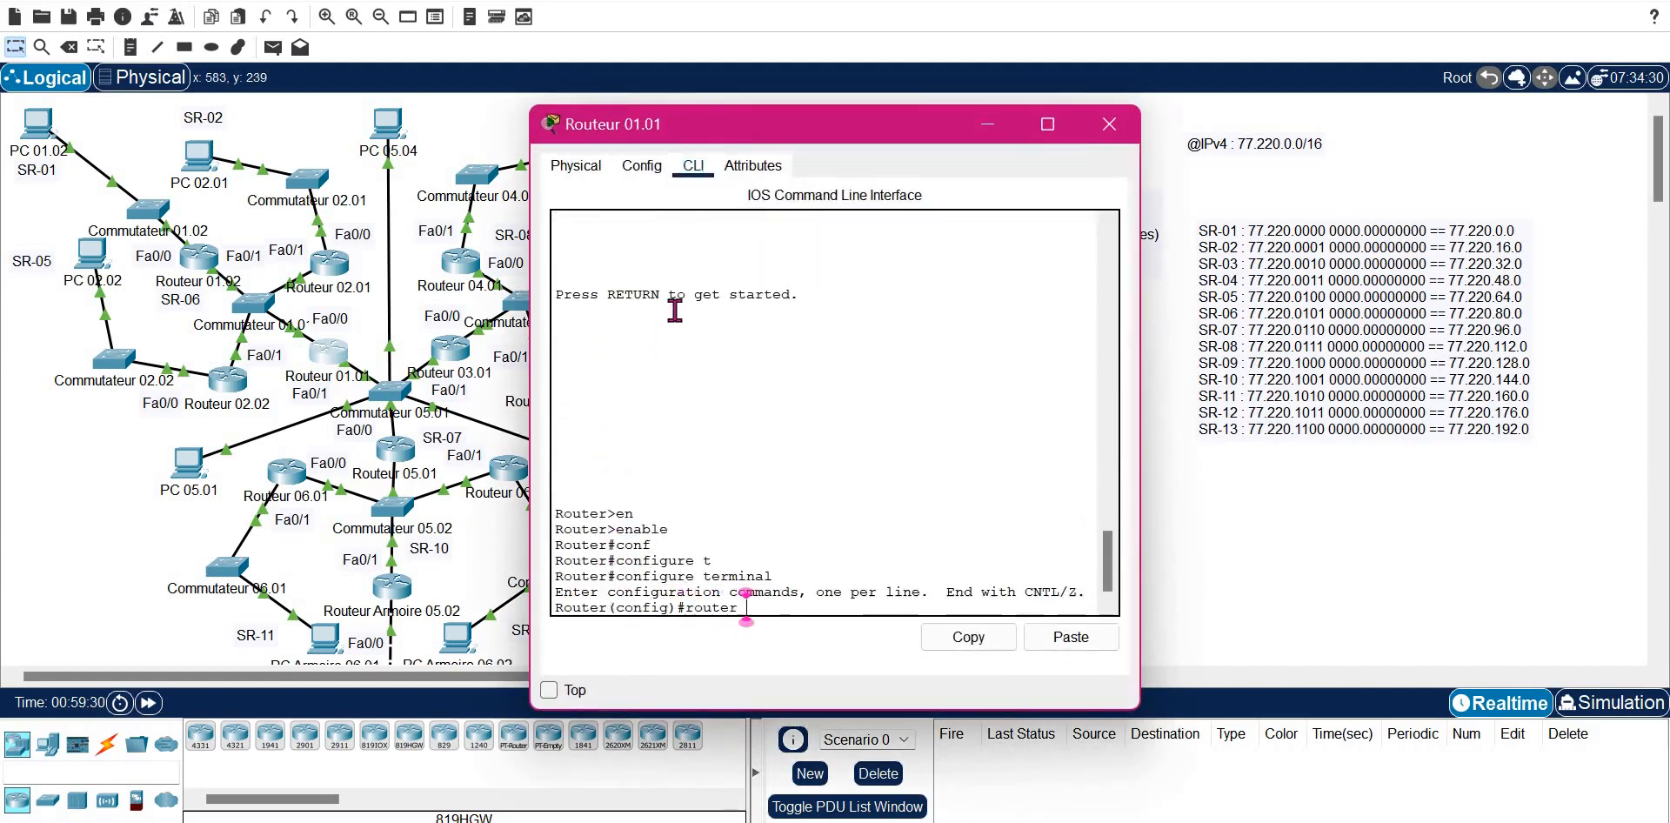
key(Tab)
text(1)
key(Return)
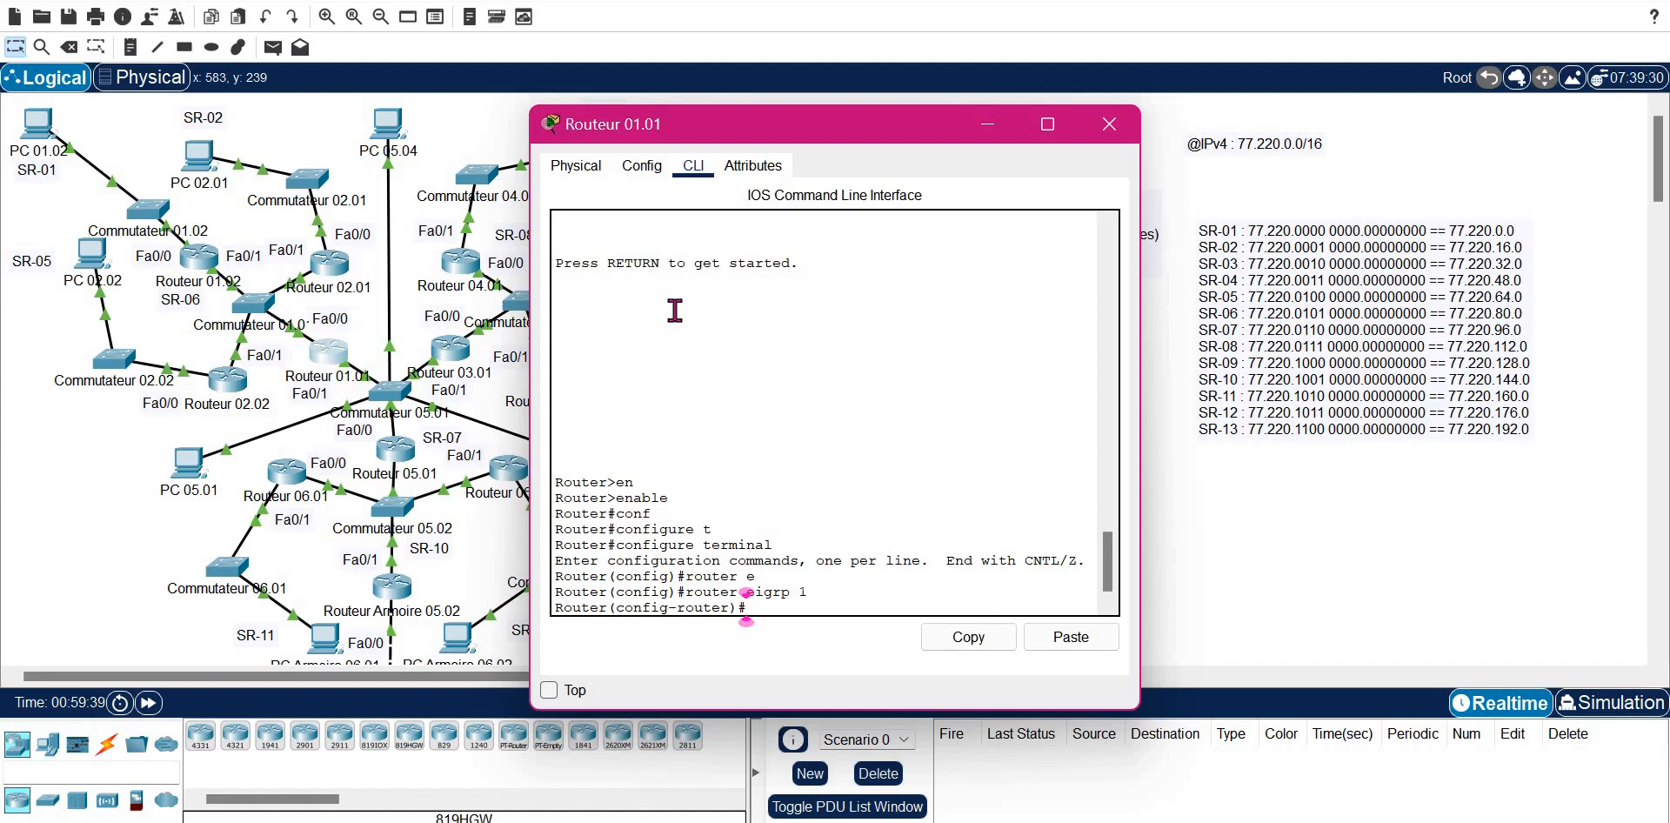
key(Up)
key(BackSpace)
key(BackSpace)
key(BackSpace)
key(BackSpace)
key(BackSpace)
key(BackSpace)
key(BackSpace)
key(BackSpace)
key(BackSpace)
key(BackSpace)
key(BackSpace)
key(BackSpace)
key(BackSpace)
key(BackSpace)
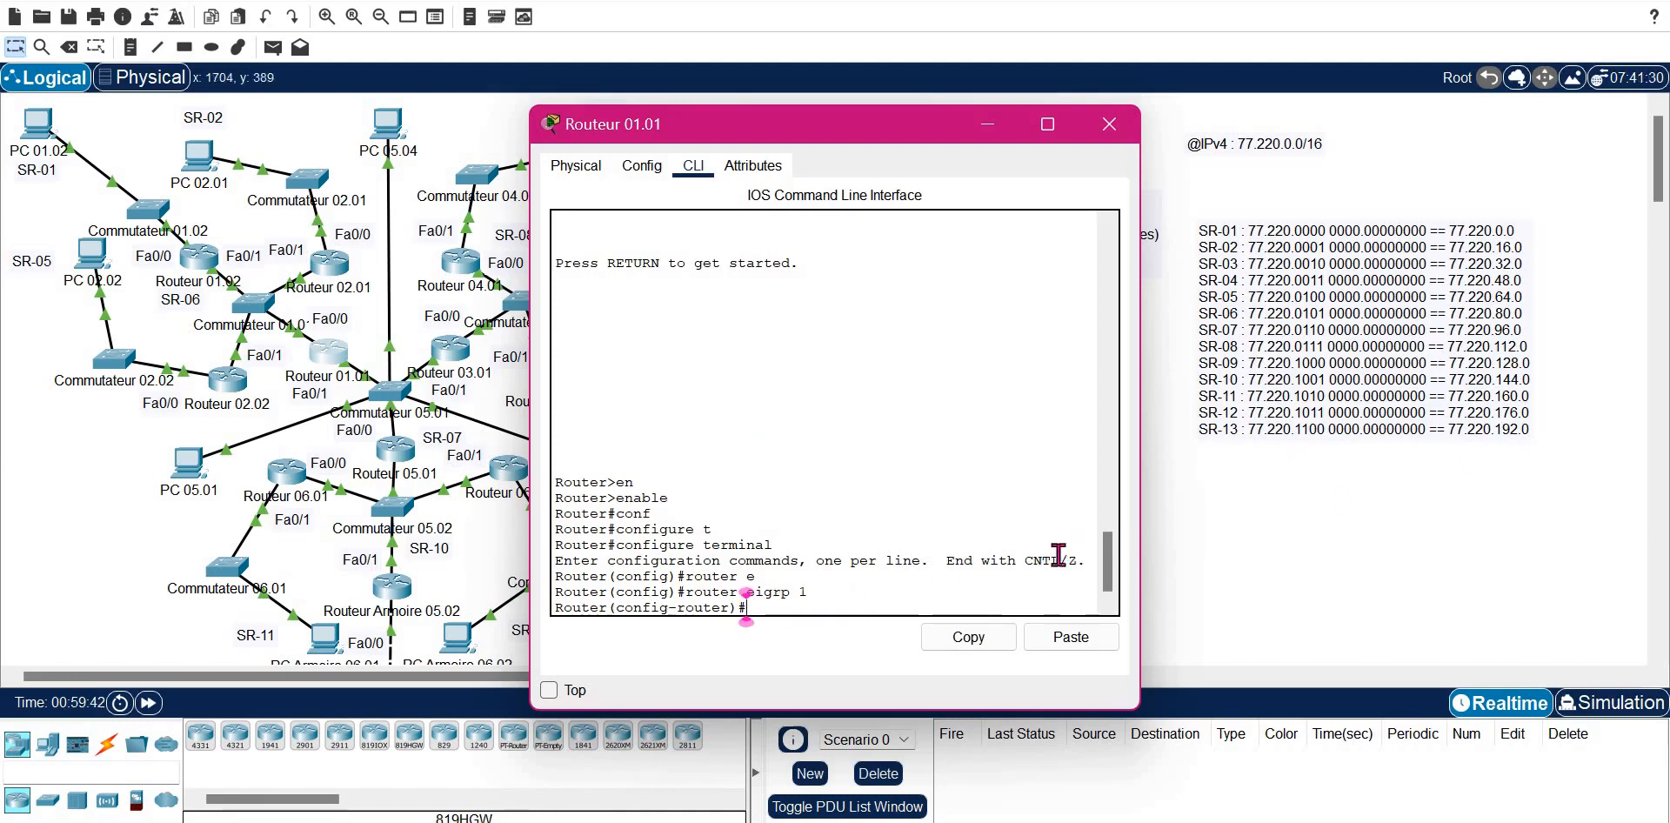
- Paste the copied network command into Routeur 01.01's EIGRP configuration and adapt it to advertise 77.220.80.0 with wildcard mask 0.0.15.255
click(1076, 643)
key(Left)
key(Left)
key(Left)
key(Left)
key(Left)
key(Left)
key(Left)
key(Left)
key(Left)
key(Left)
key(Left)
key(Left)
key(Left)
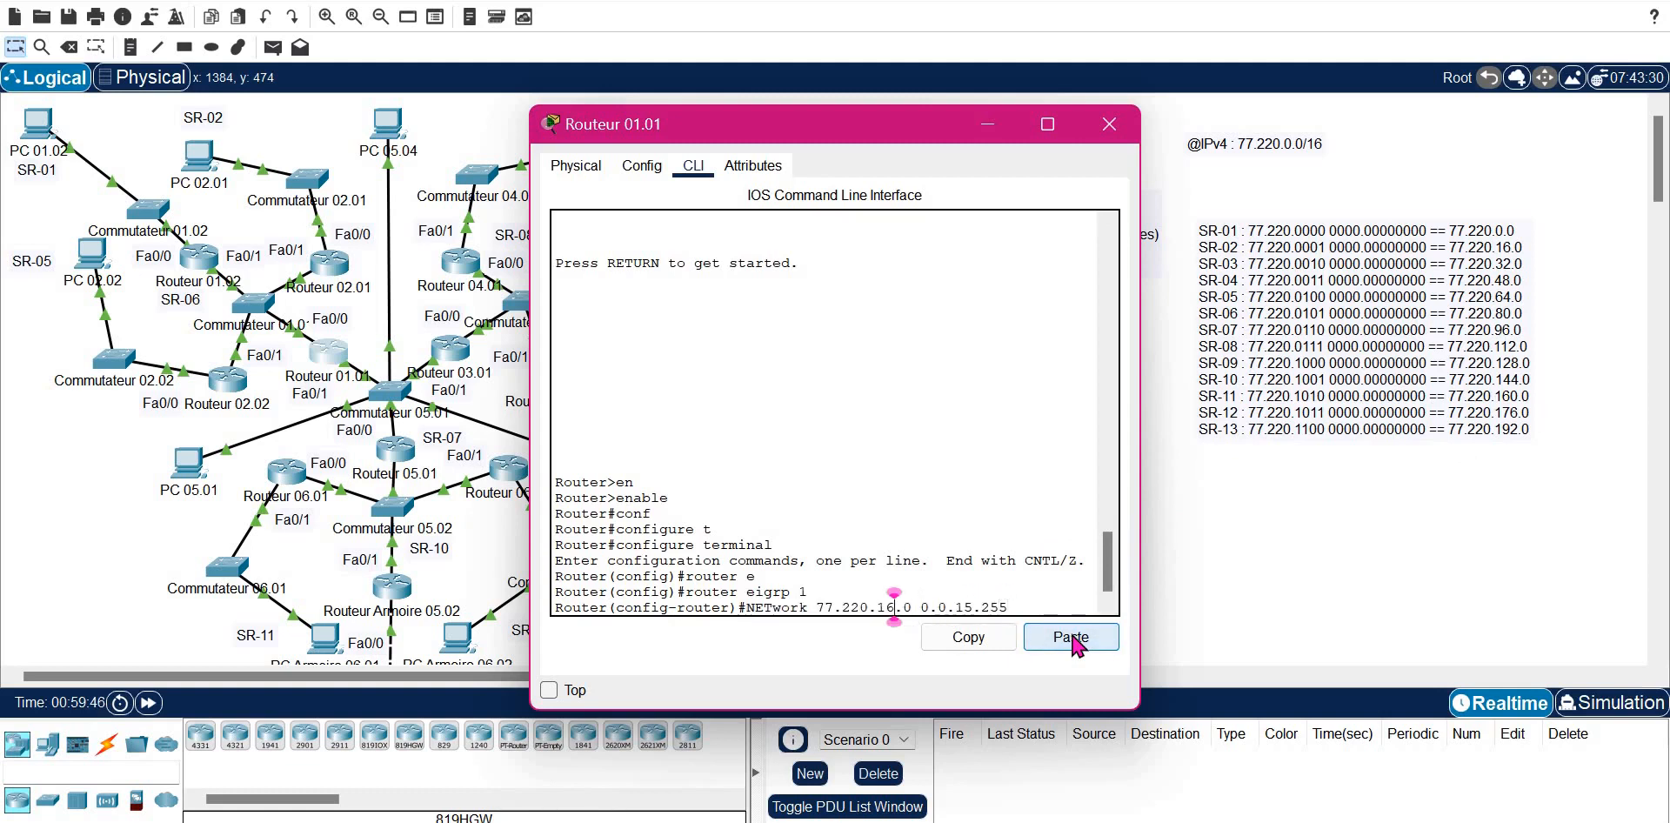
key(BackSpace)
key(BackSpace)
text(80)
key(Return)
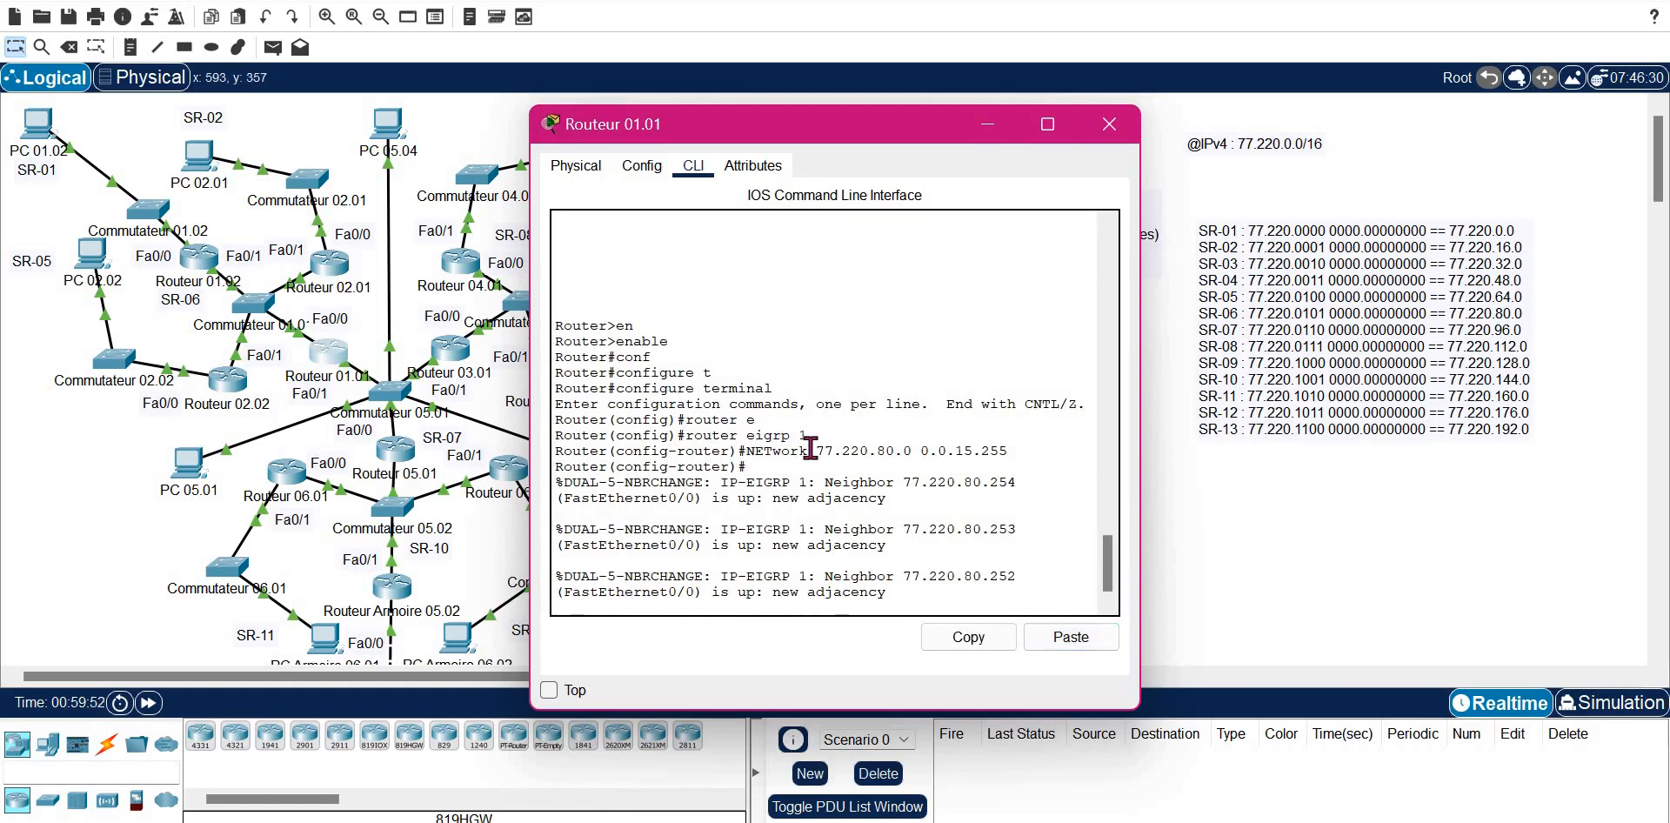
- Advertise network 77.220.96.0 with wildcard mask 0.0.15.255 in Routeur 01.01's EIGRP configuration, reusing the previous network command
key(Up)
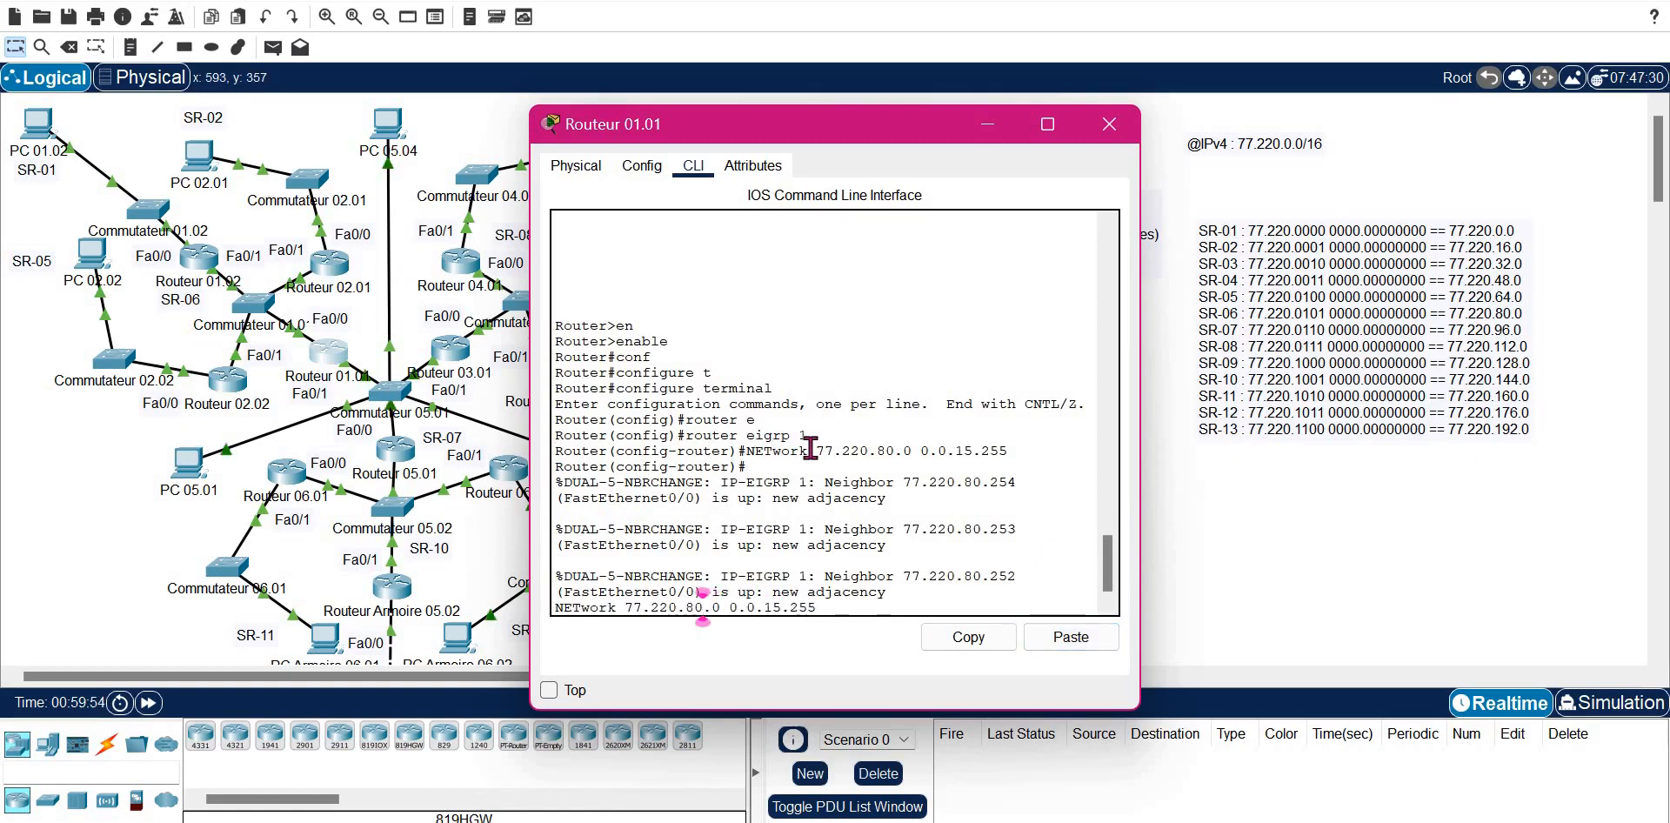
key(BackSpace)
key(BackSpace)
text(96)
key(Return)
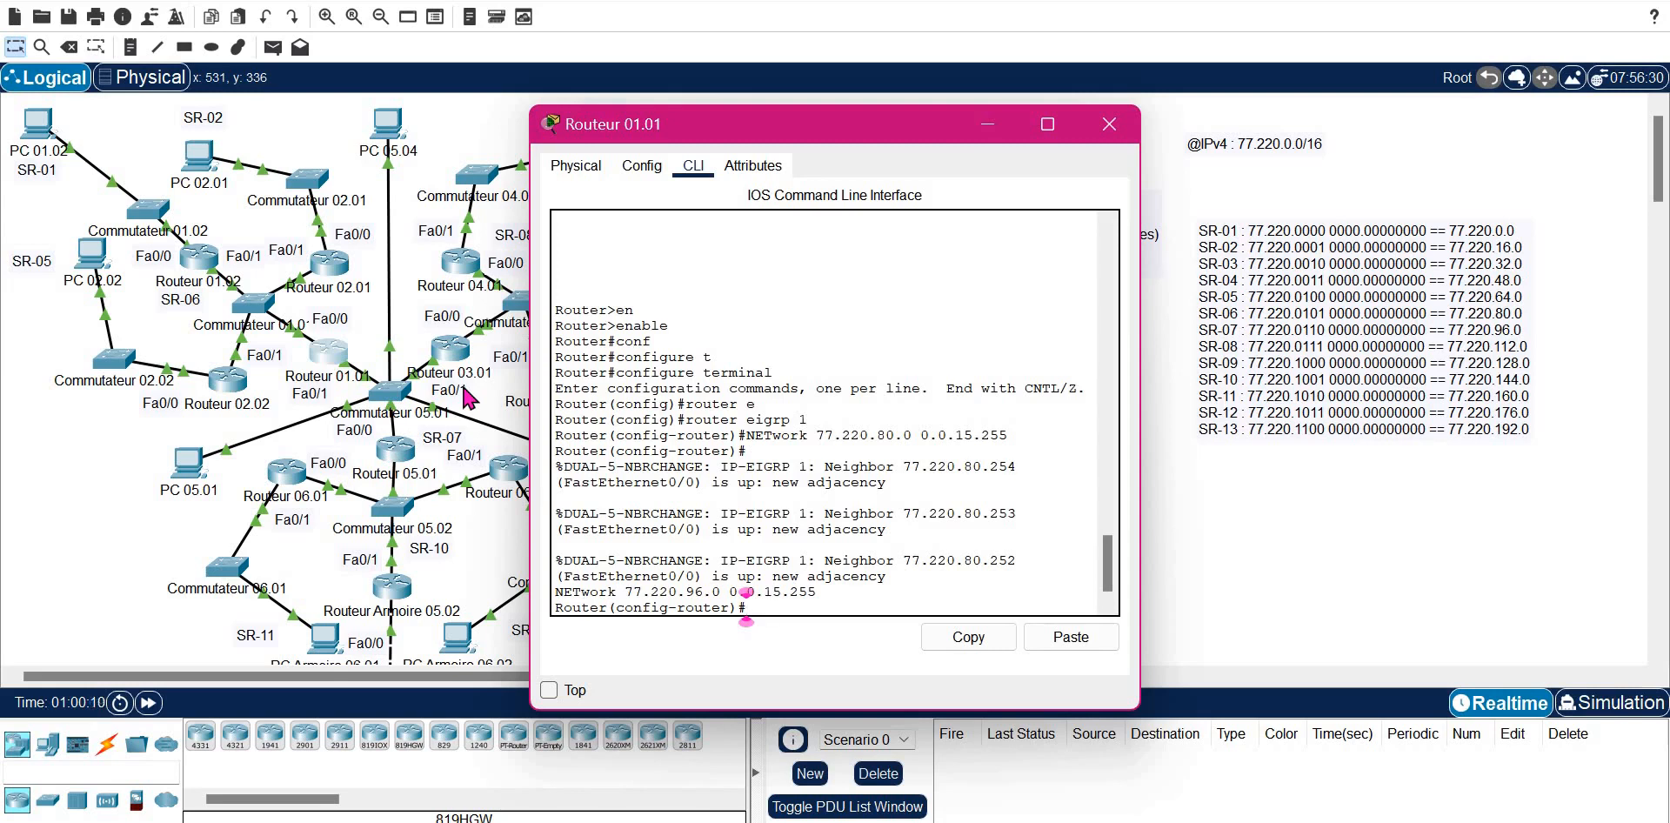
- Exit the EIGRP configuration mode of Routeur 01.01
text(EXIT)
key(Return)
key(Return)
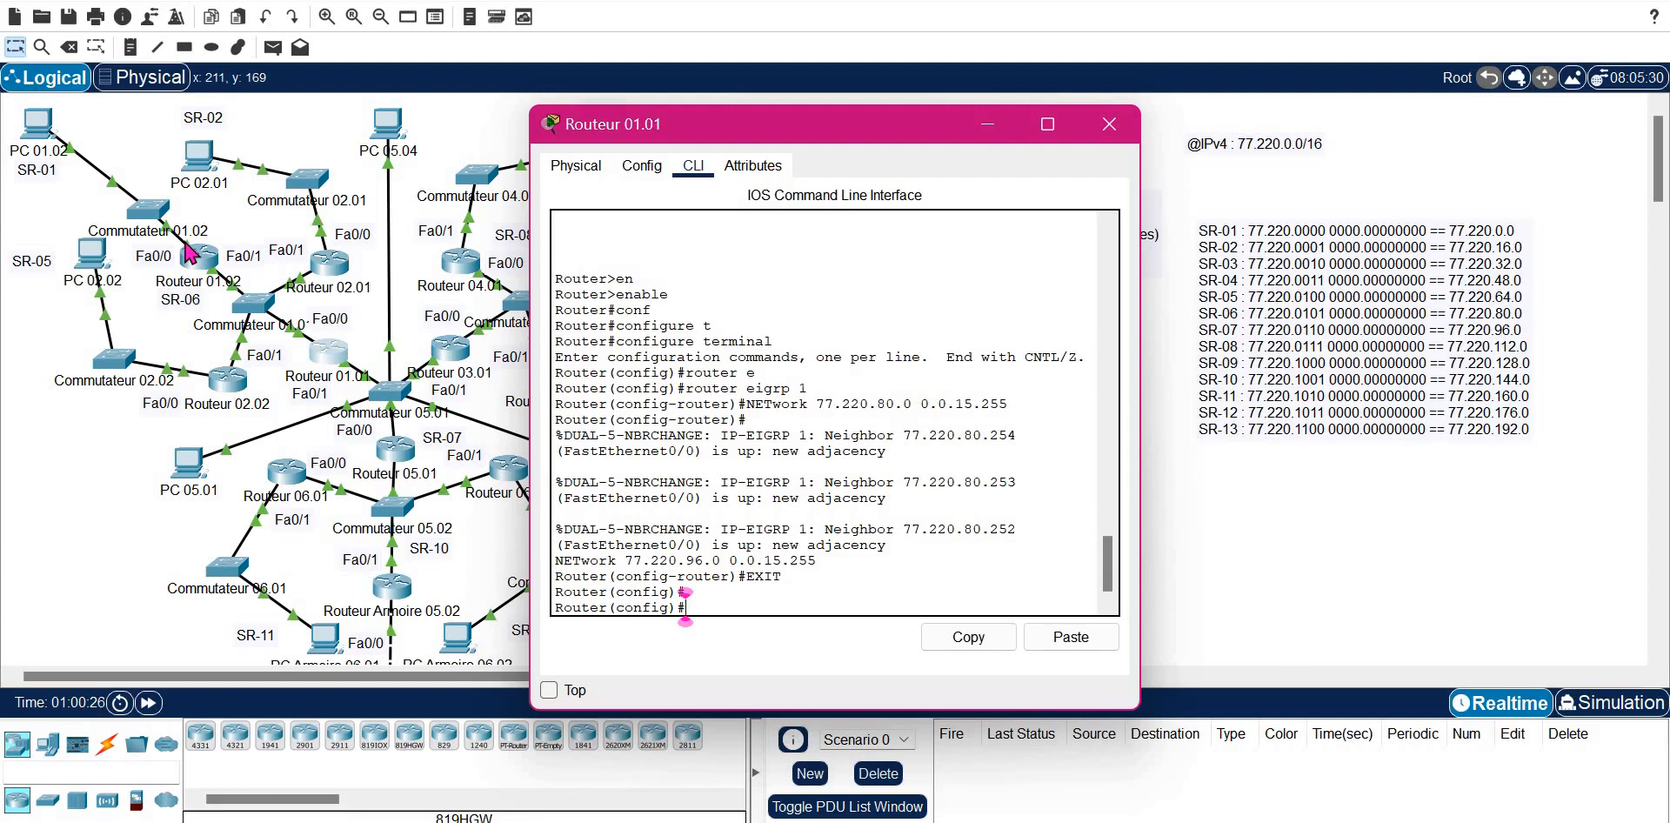
- Close Routeur 01.01, open the command line of Routeur 03.02 and enter its global configuration mode
click(1109, 124)
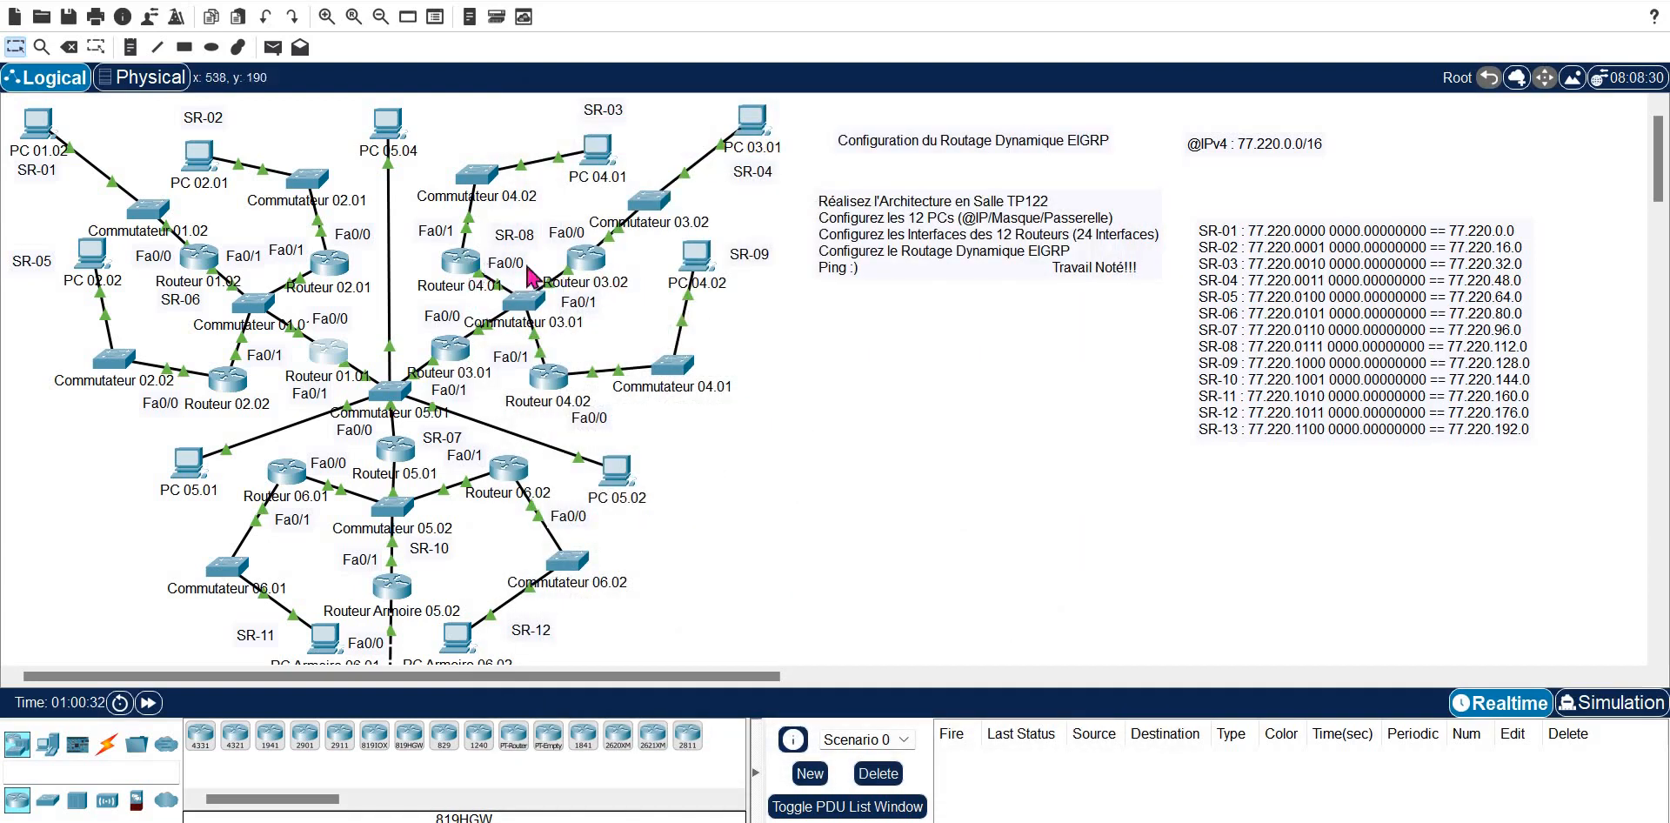
click(593, 268)
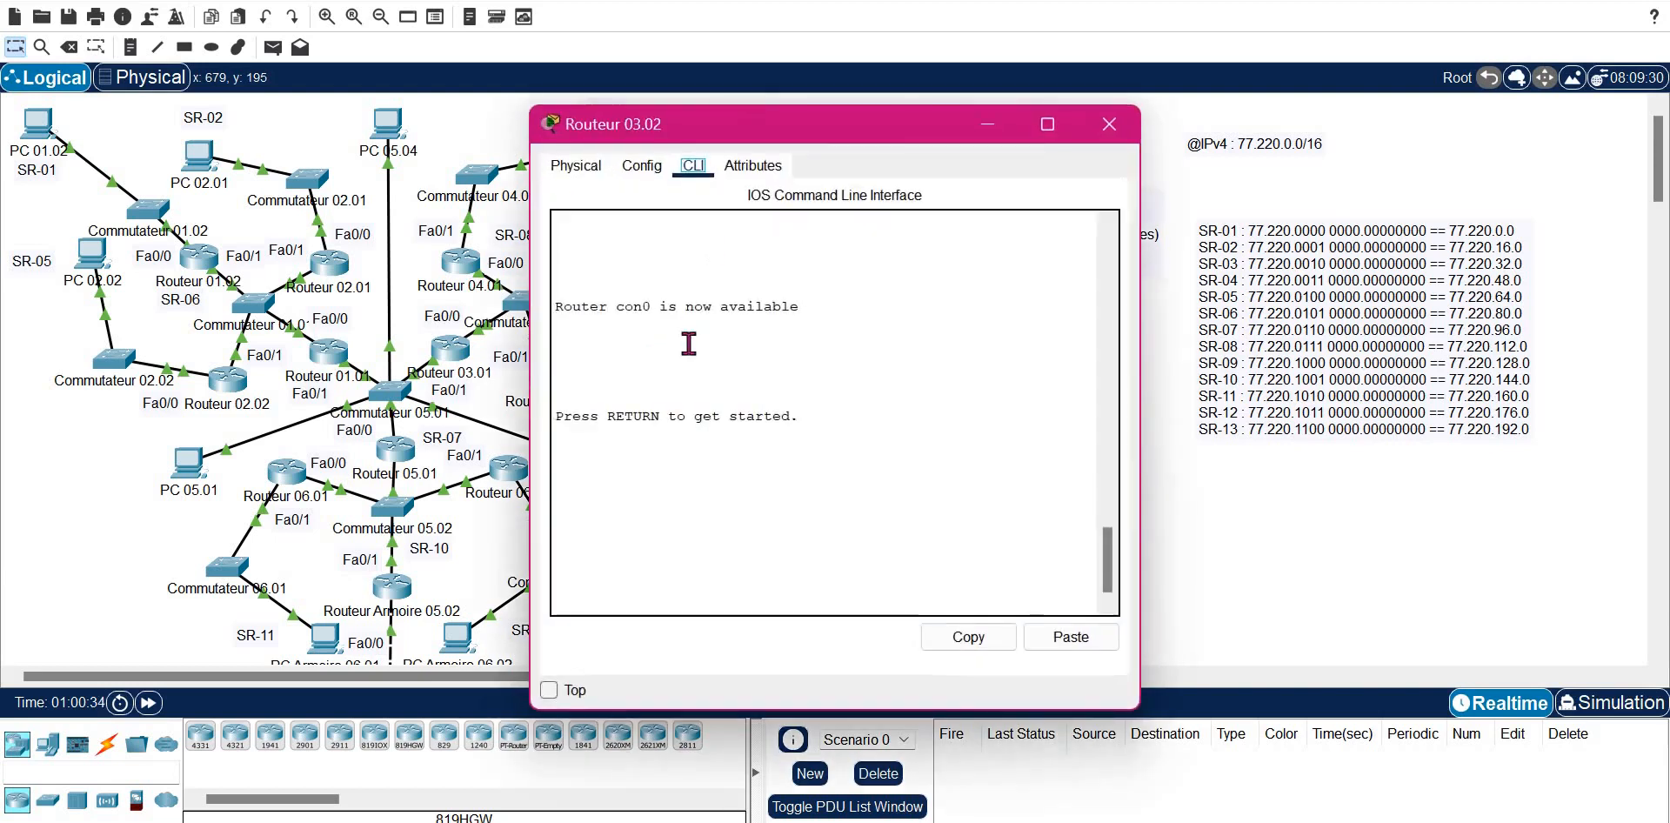
key(Return)
text(EN)
key(Tab)
key(Return)
text(CONF)
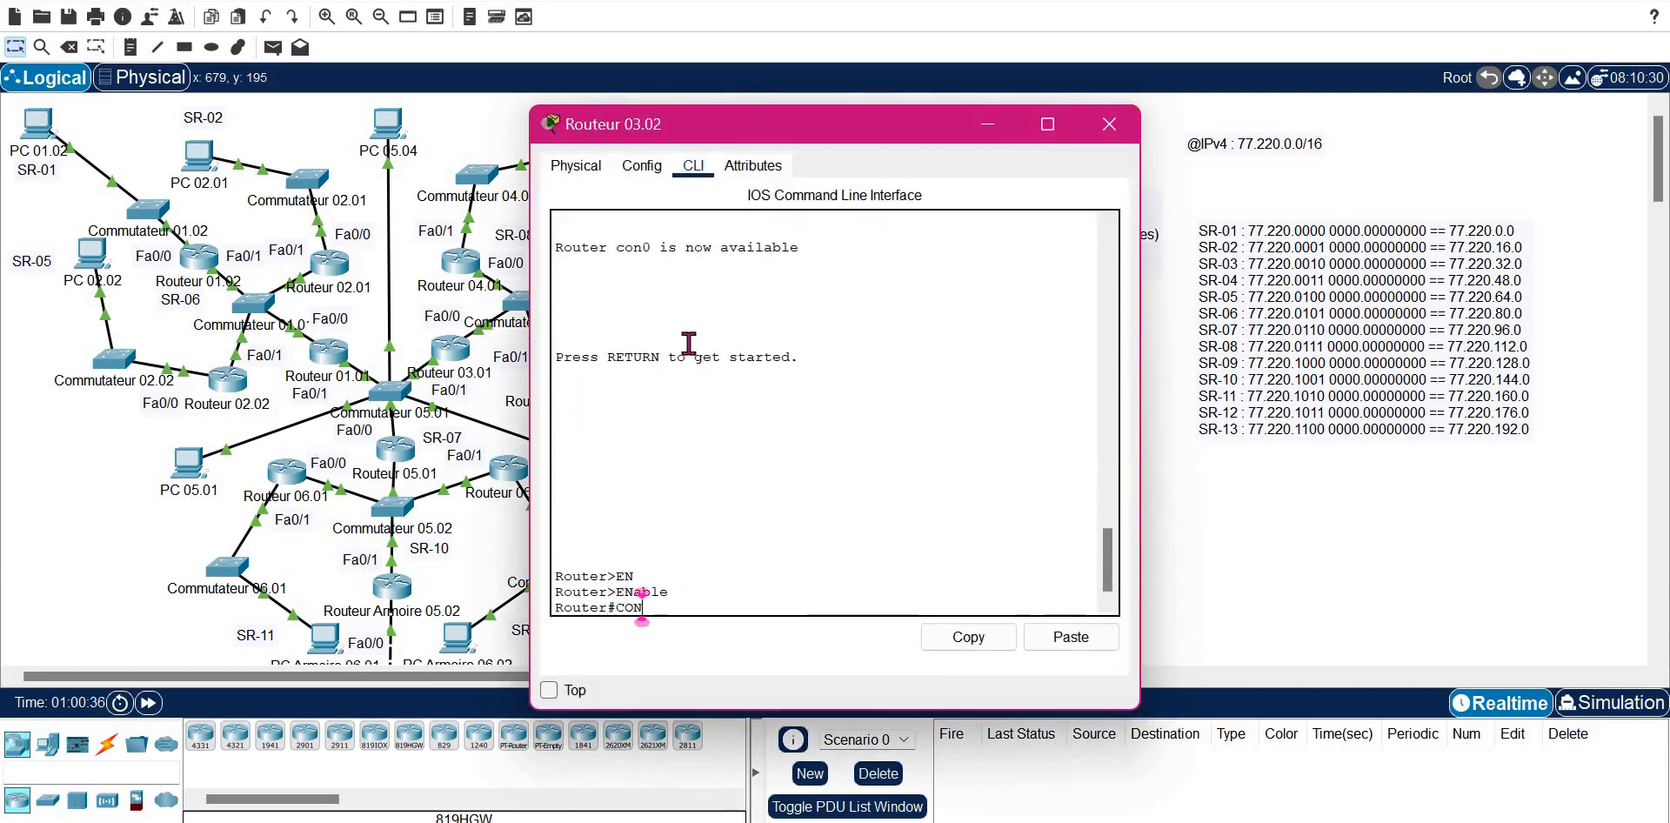
key(Tab)
text(T)
key(Tab)
key(Return)
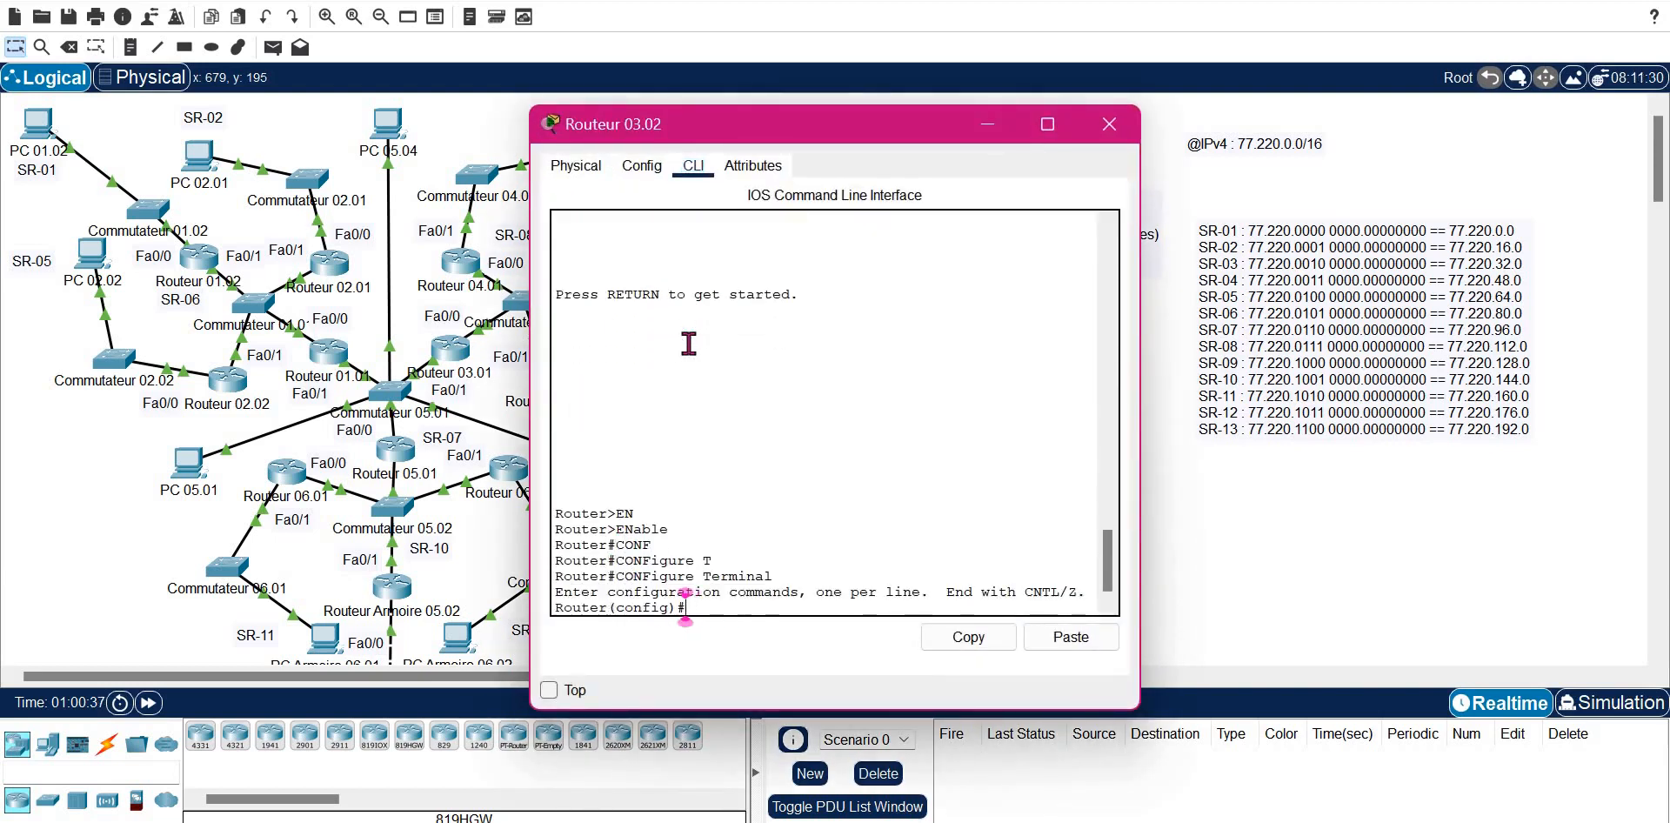
- Start EIGRP routing on Routeur 03.02 with autonomous system number 1
text(ROUTE)
key(Tab)
text(E)
key(Tab)
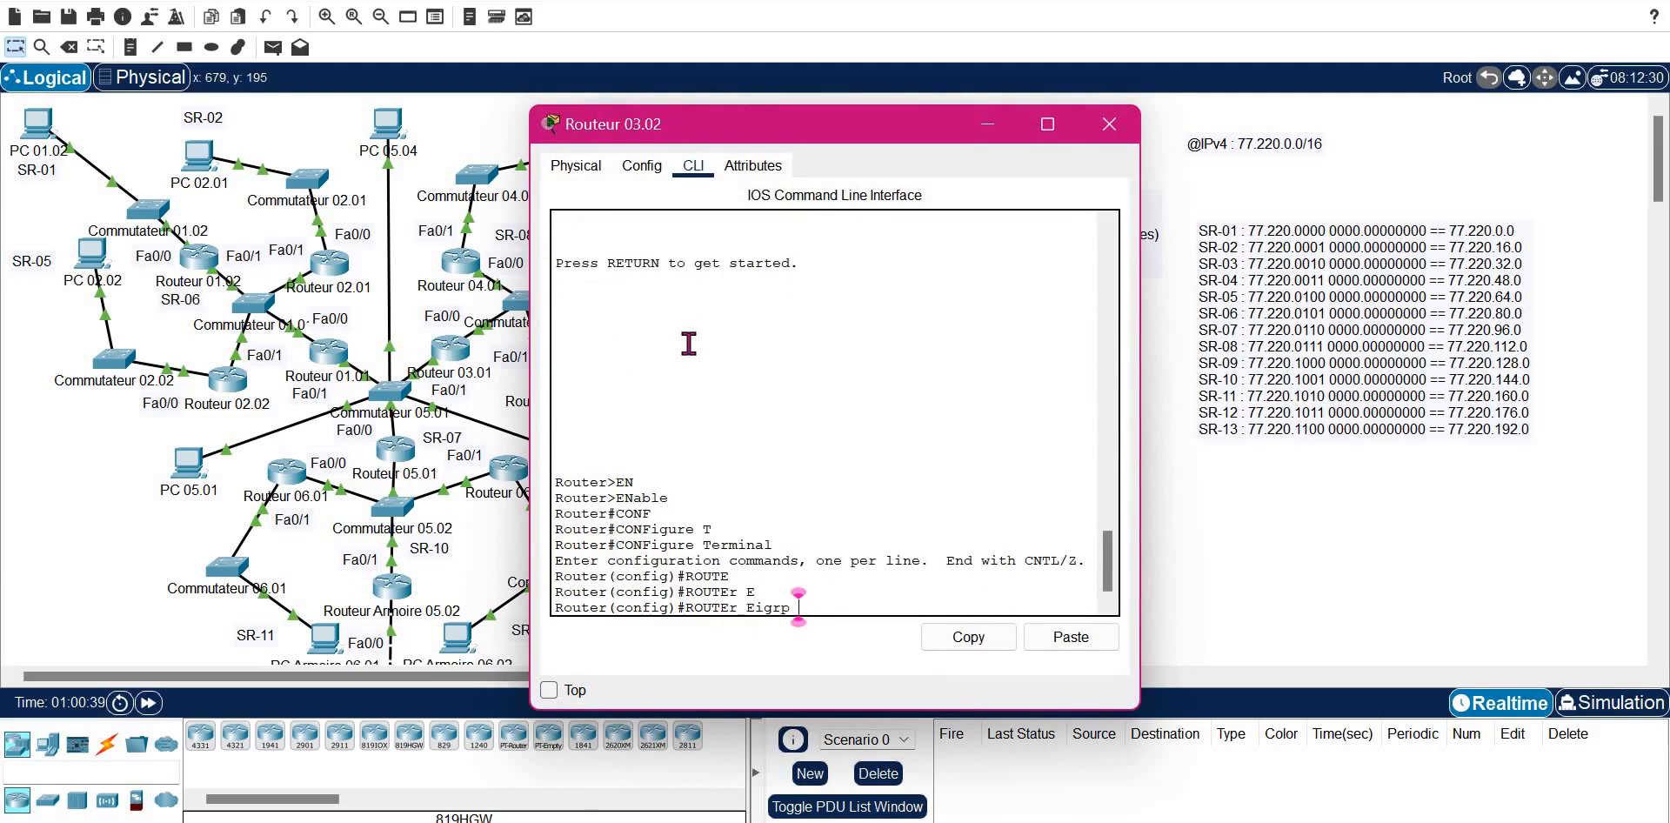
text(1)
key(Return)
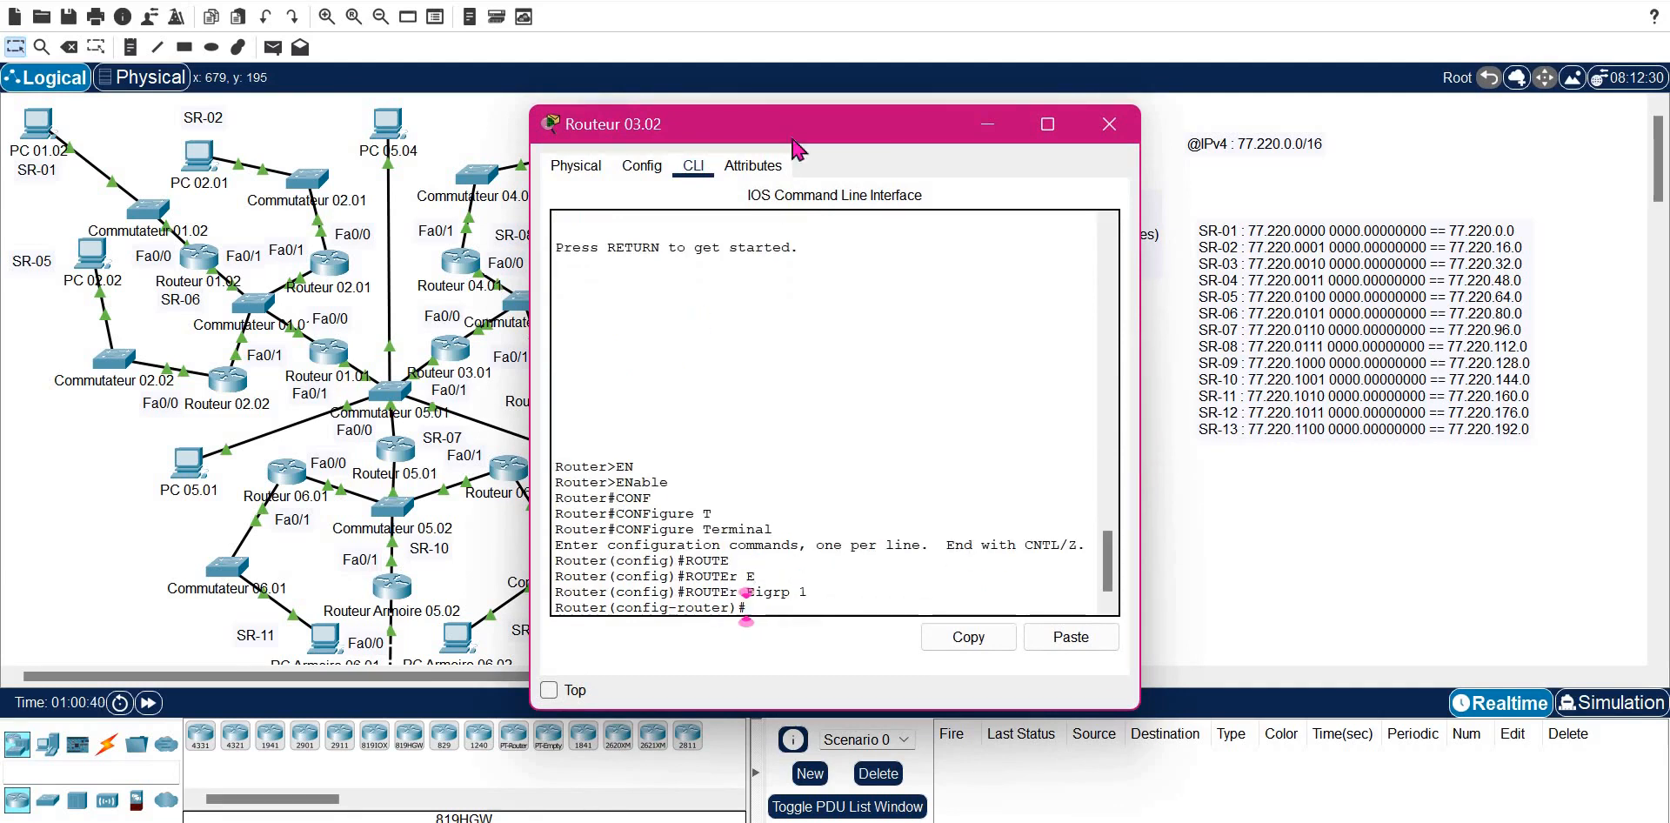
- Advertise network 77.220.16.0 with wildcard mask 0.0.15.255 on Routeur 03.02 using the copied command, and review the router's interface addressing
click(1057, 643)
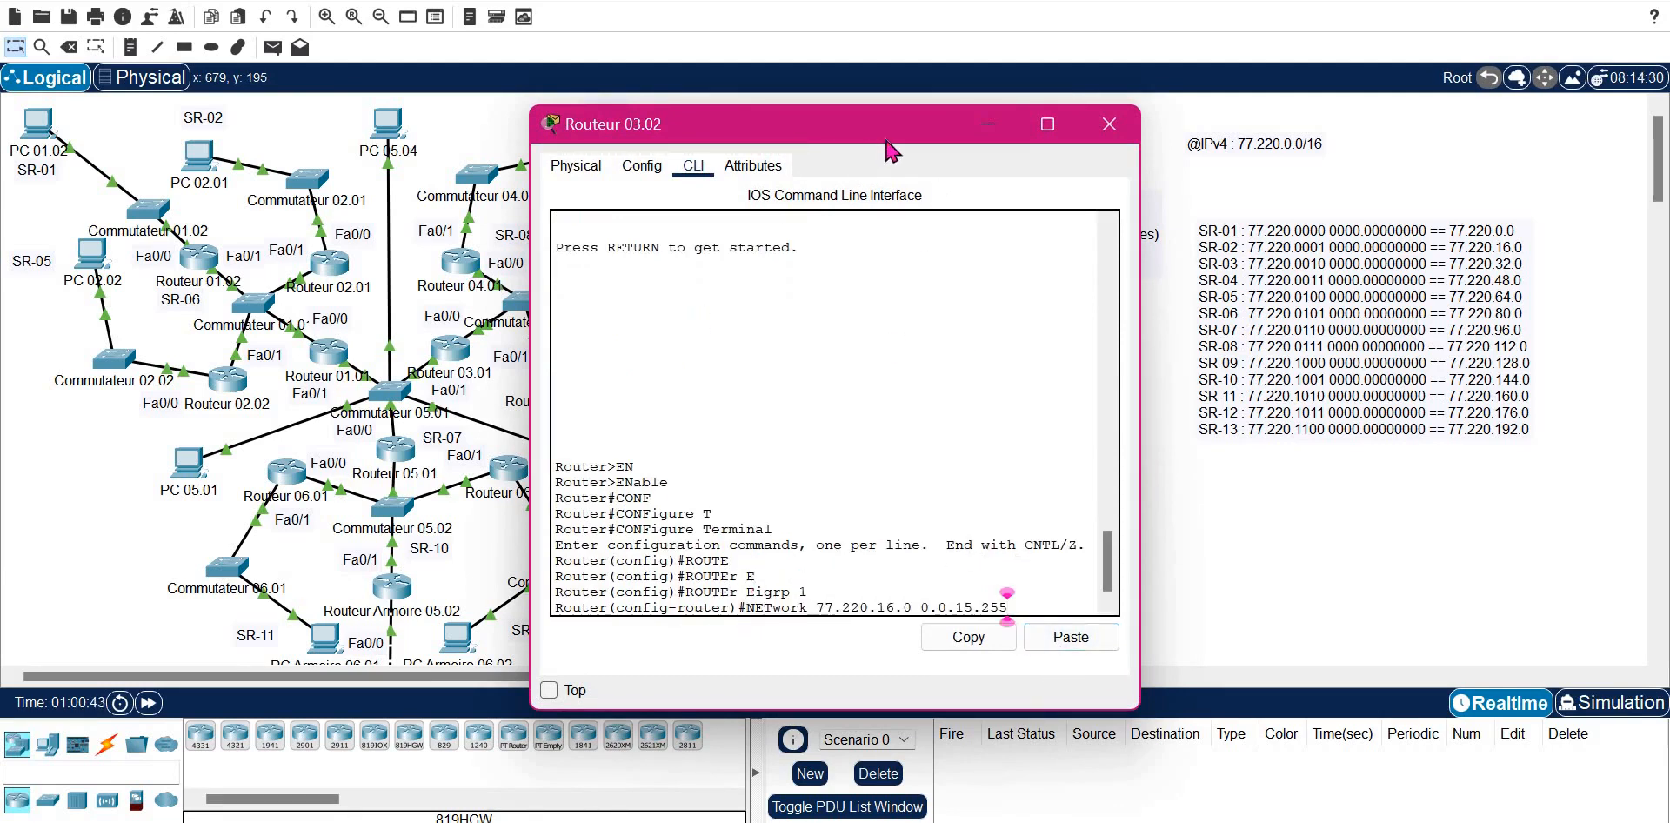
double_click(690, 134)
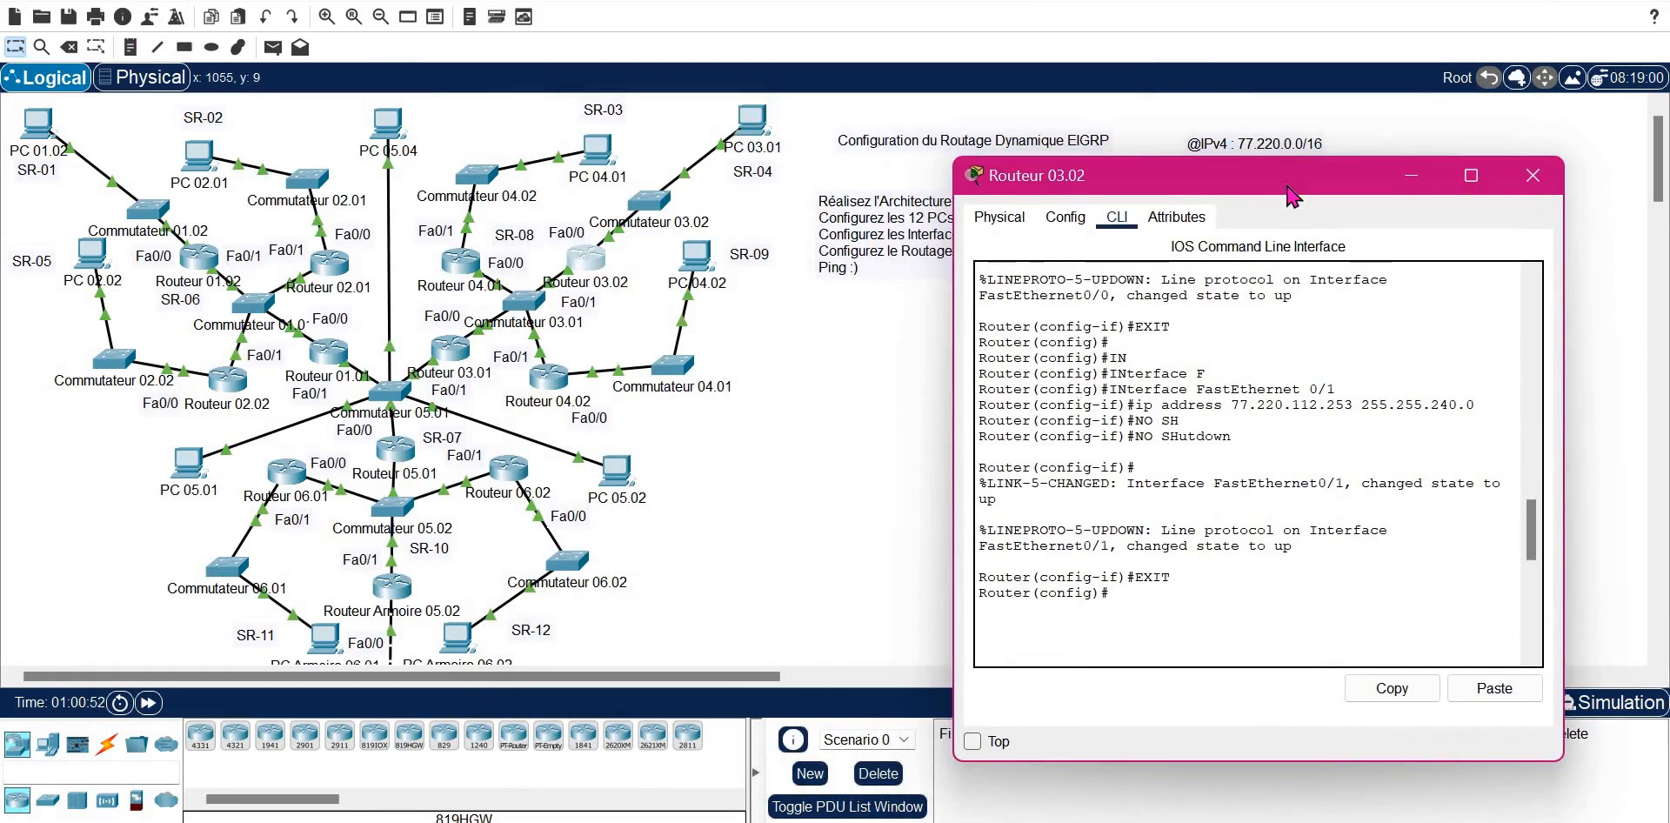
drag(1290, 186, 580, 130)
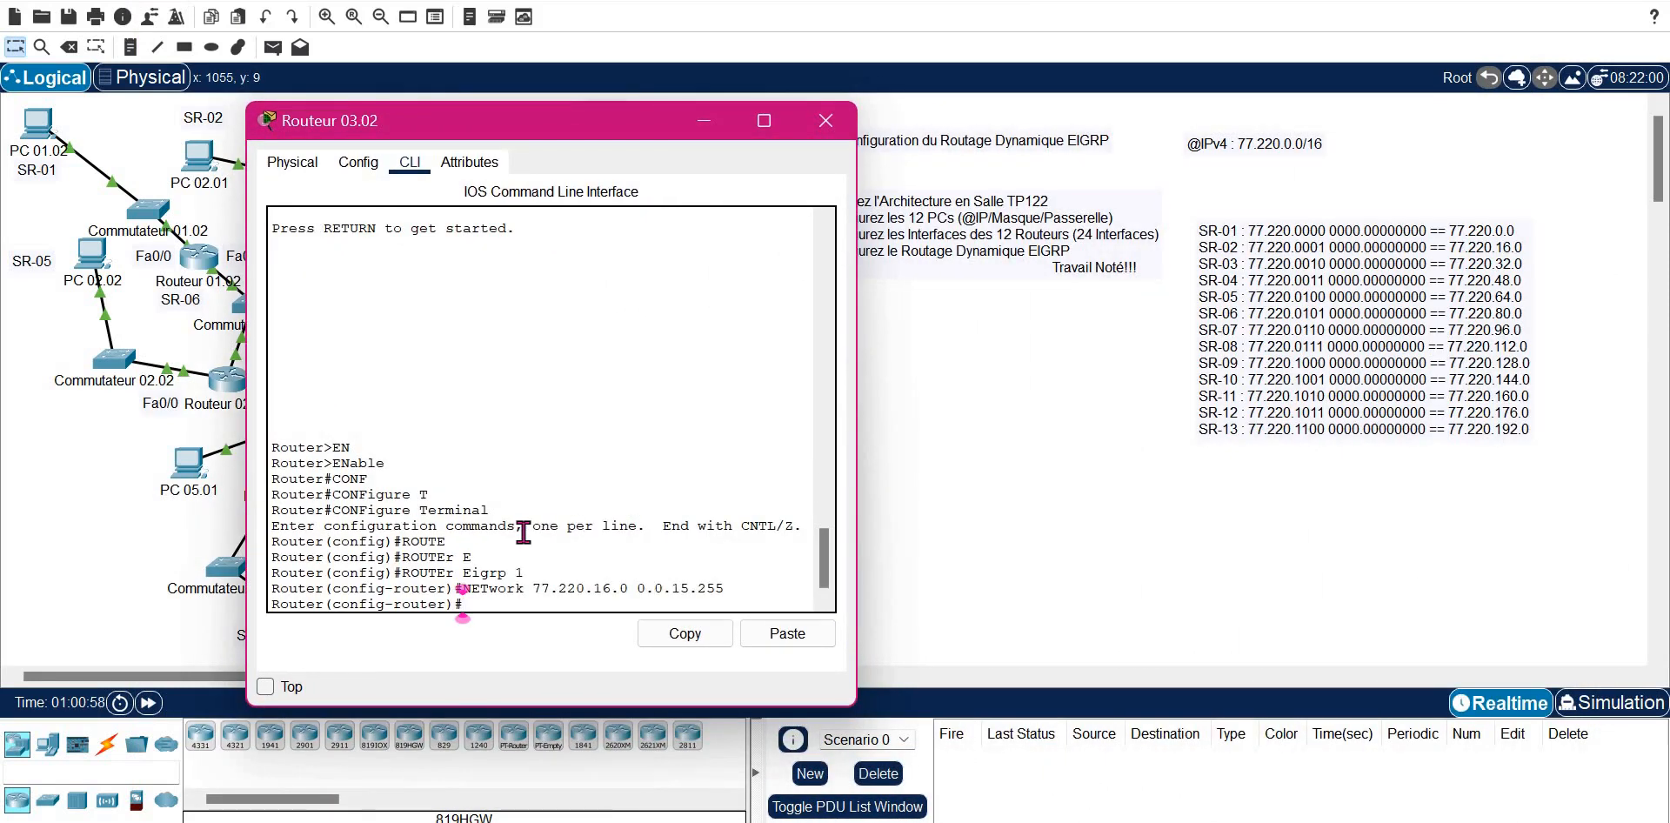
- Remove network 77.220.16.0 with wildcard mask 0.0.15.255 from Routeur 03.02's EIGRP configuration by negating the previous command
key(Left)
key(Left)
key(Left)
key(Left)
key(Left)
key(Left)
key(Left)
key(Left)
key(Left)
key(Left)
key(Left)
key(Left)
key(Left)
key(Left)
key(Left)
key(Left)
key(Left)
key(Left)
key(Left)
key(Left)
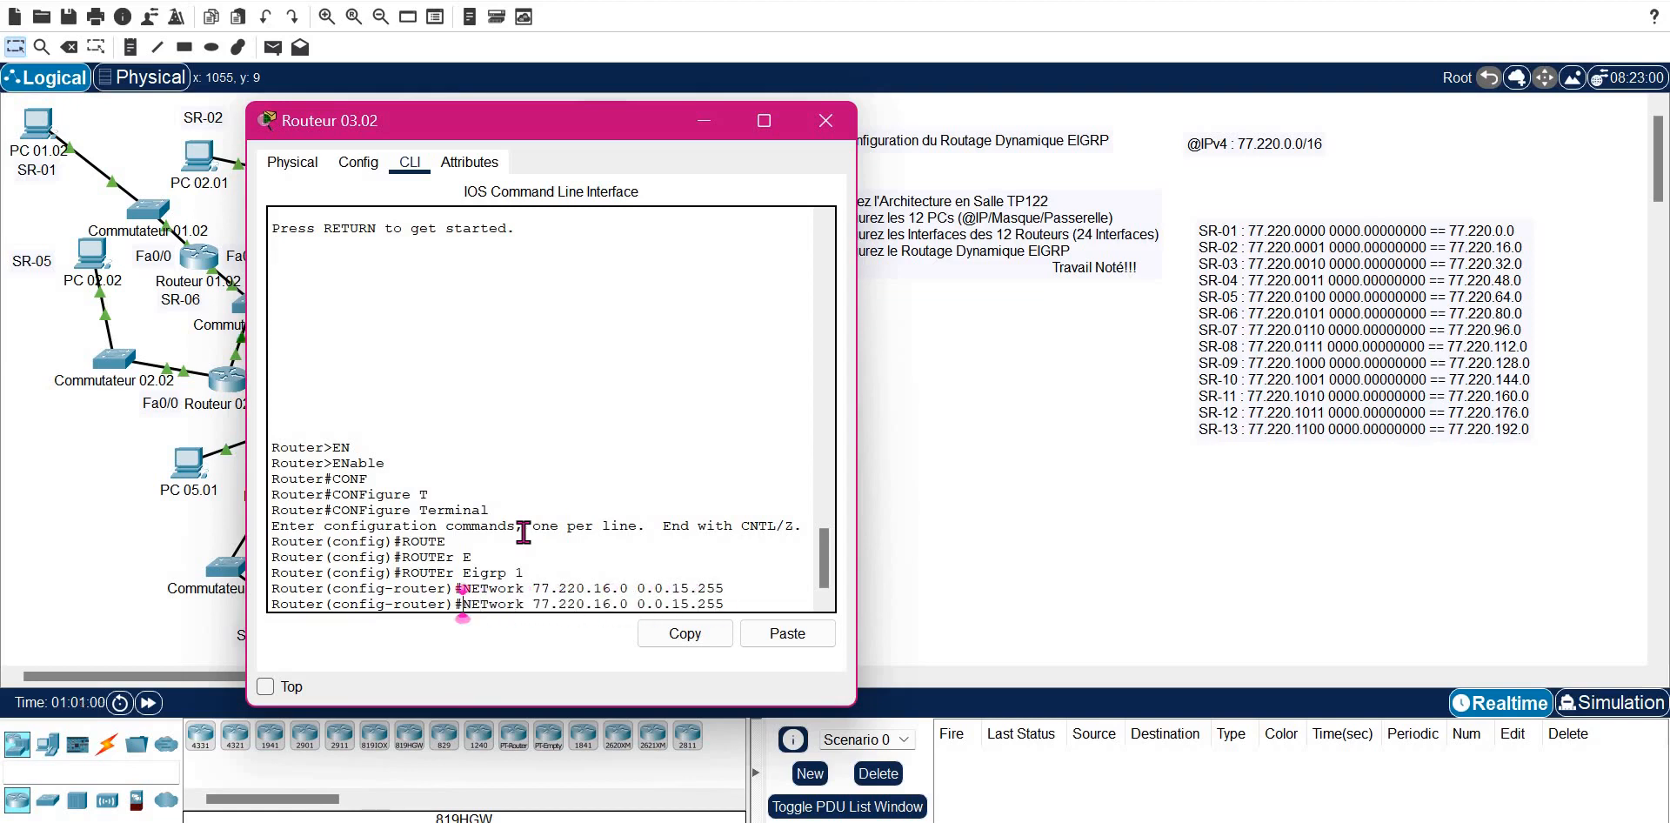
text(no)
key(Return)
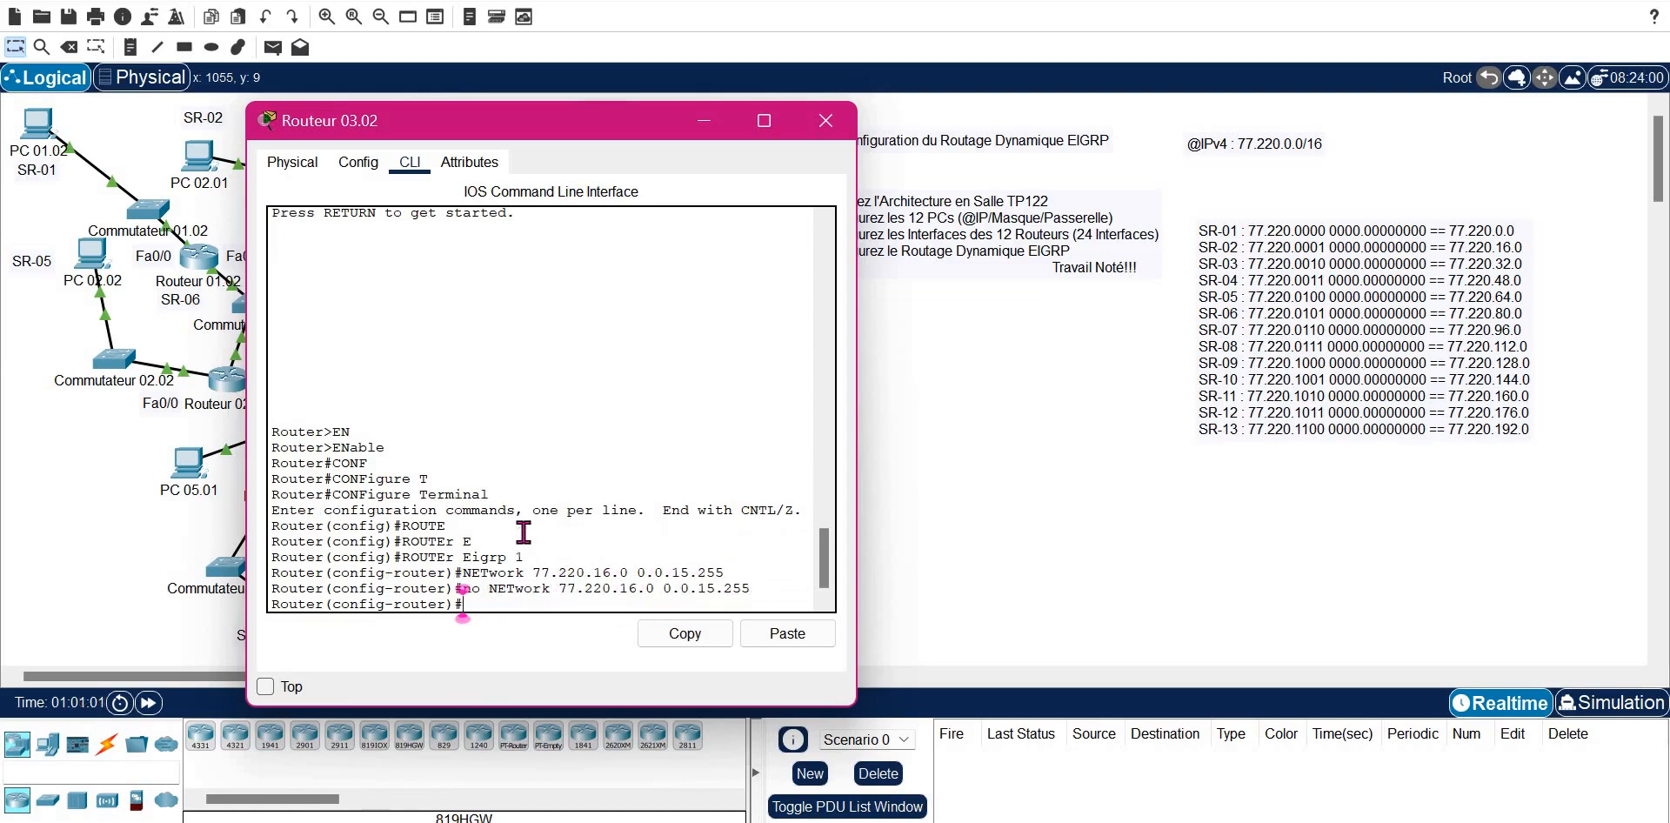
- Advertise network 77.220.48.0 with wildcard mask 0.0.15.255 in Routeur 03.02's EIGRP configuration, adapting the earlier network command
key(Up)
key(Up)
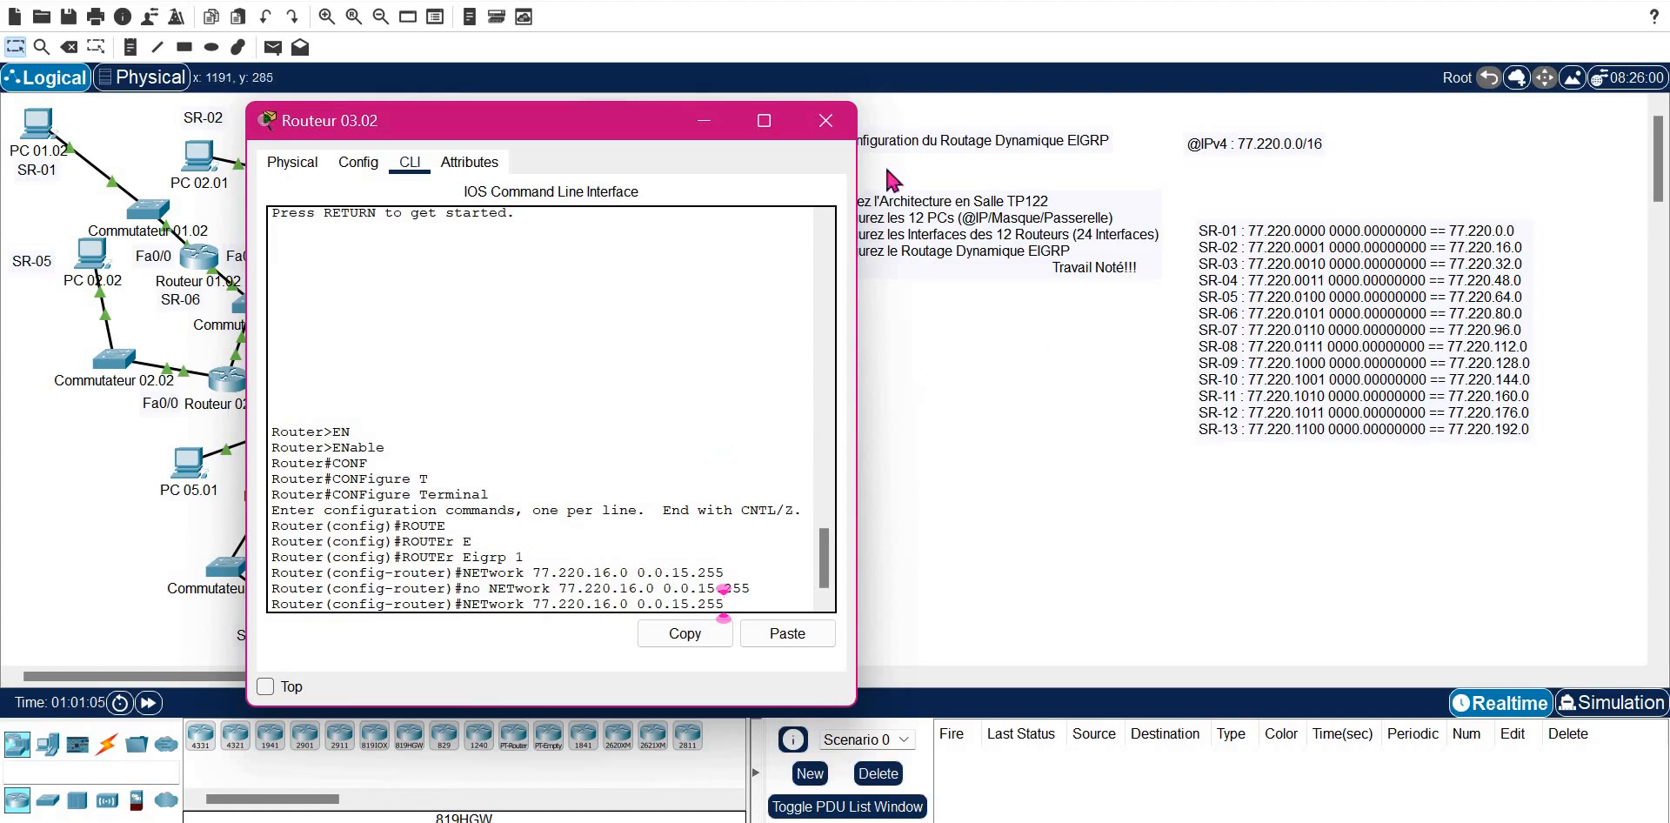
click(852, 294)
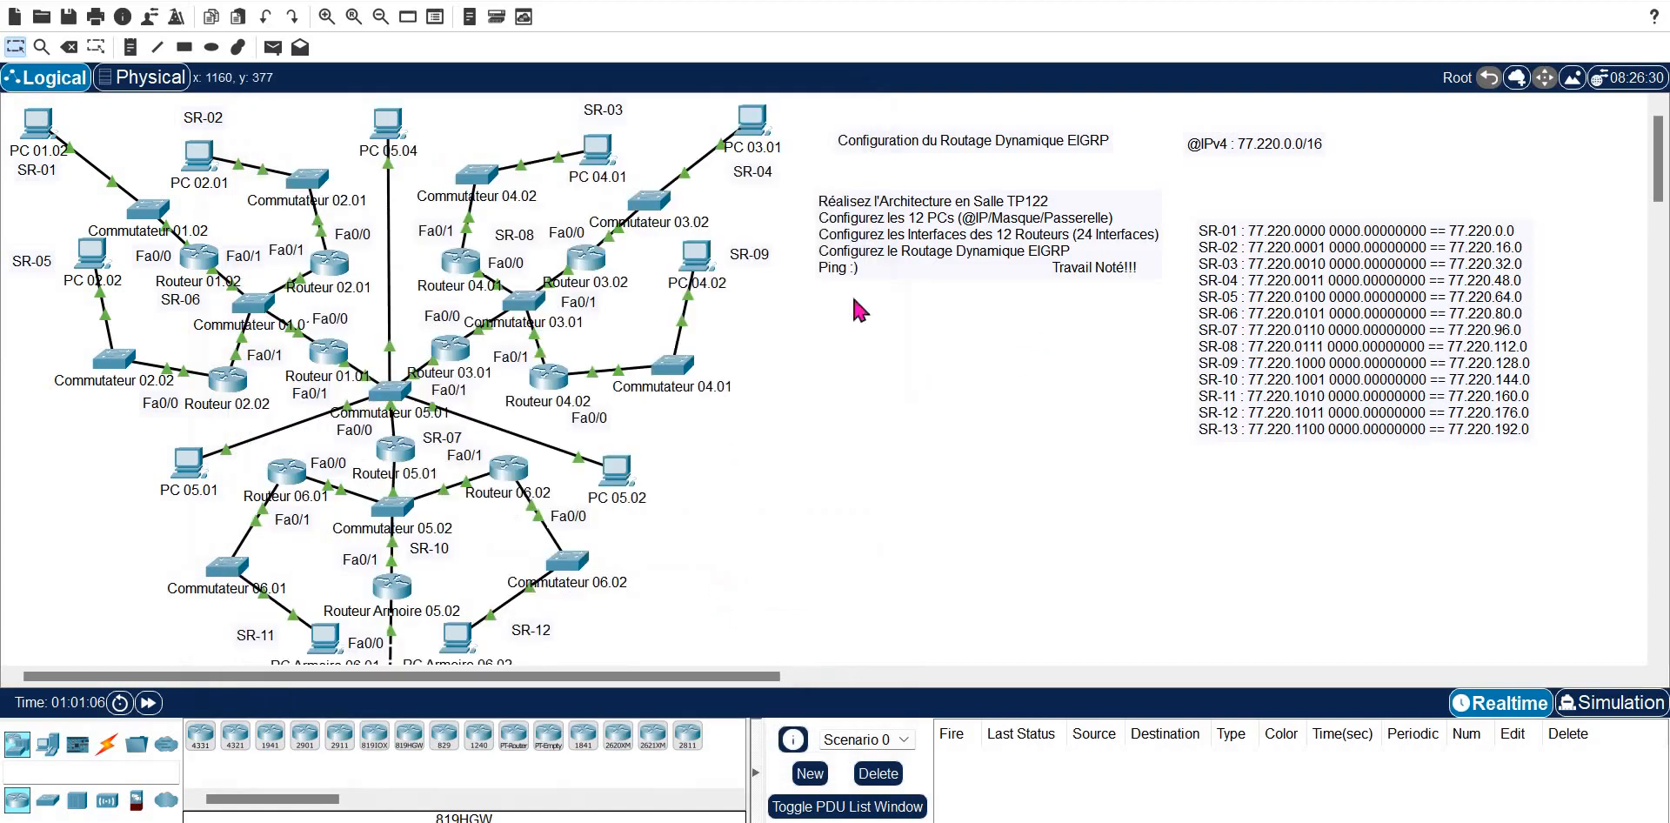
click(594, 258)
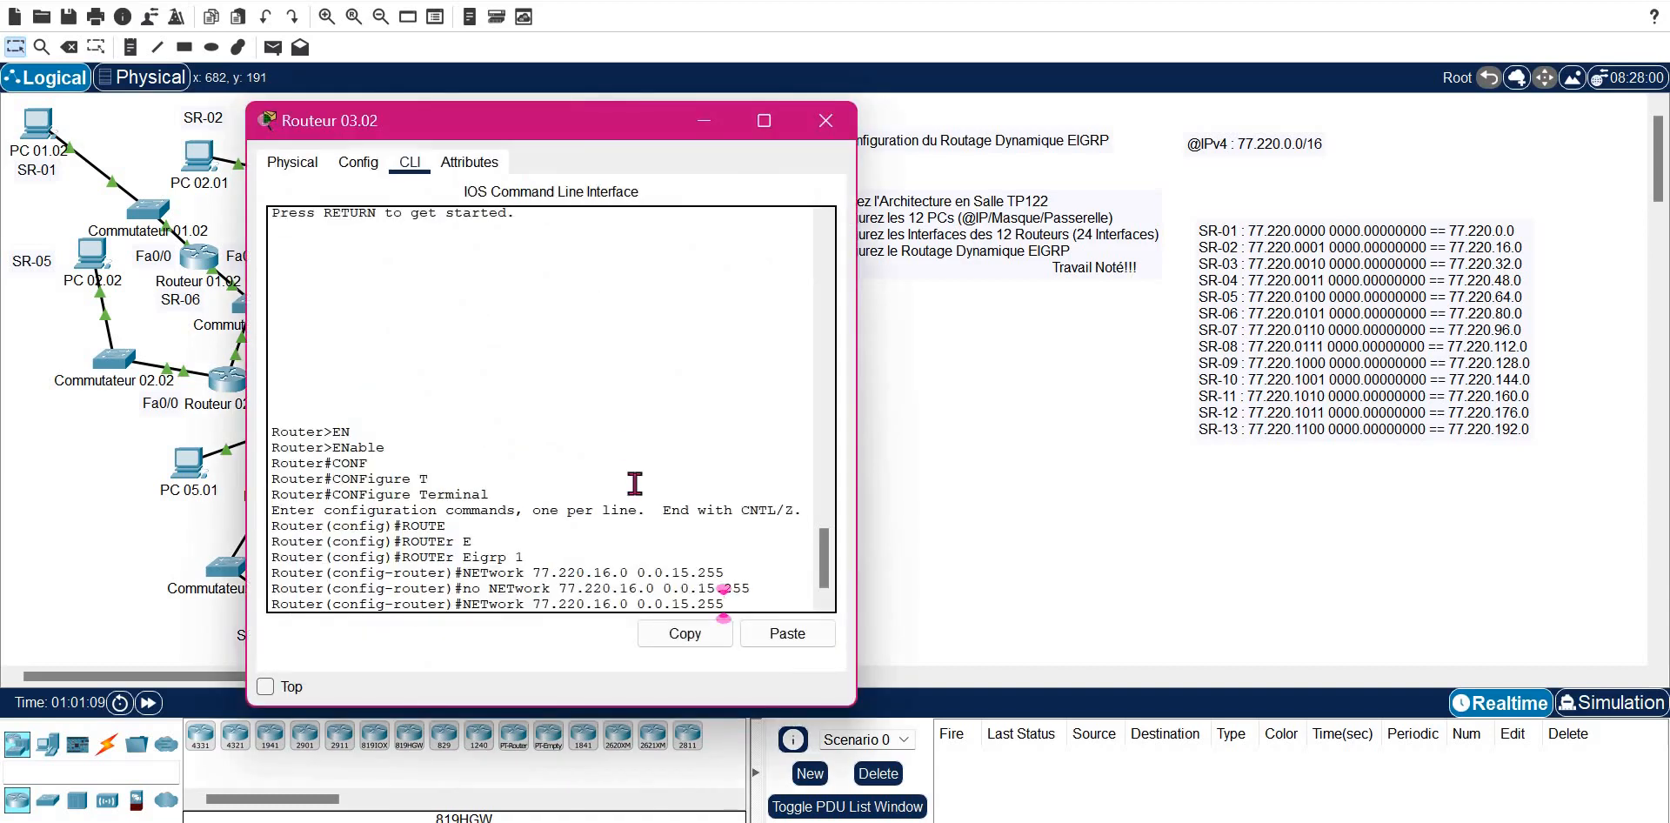
key(Left)
key(Left)
key(Left)
key(Left)
key(Left)
key(Left)
key(Left)
key(Left)
key(Left)
key(Left)
key(Left)
key(Left)
key(Left)
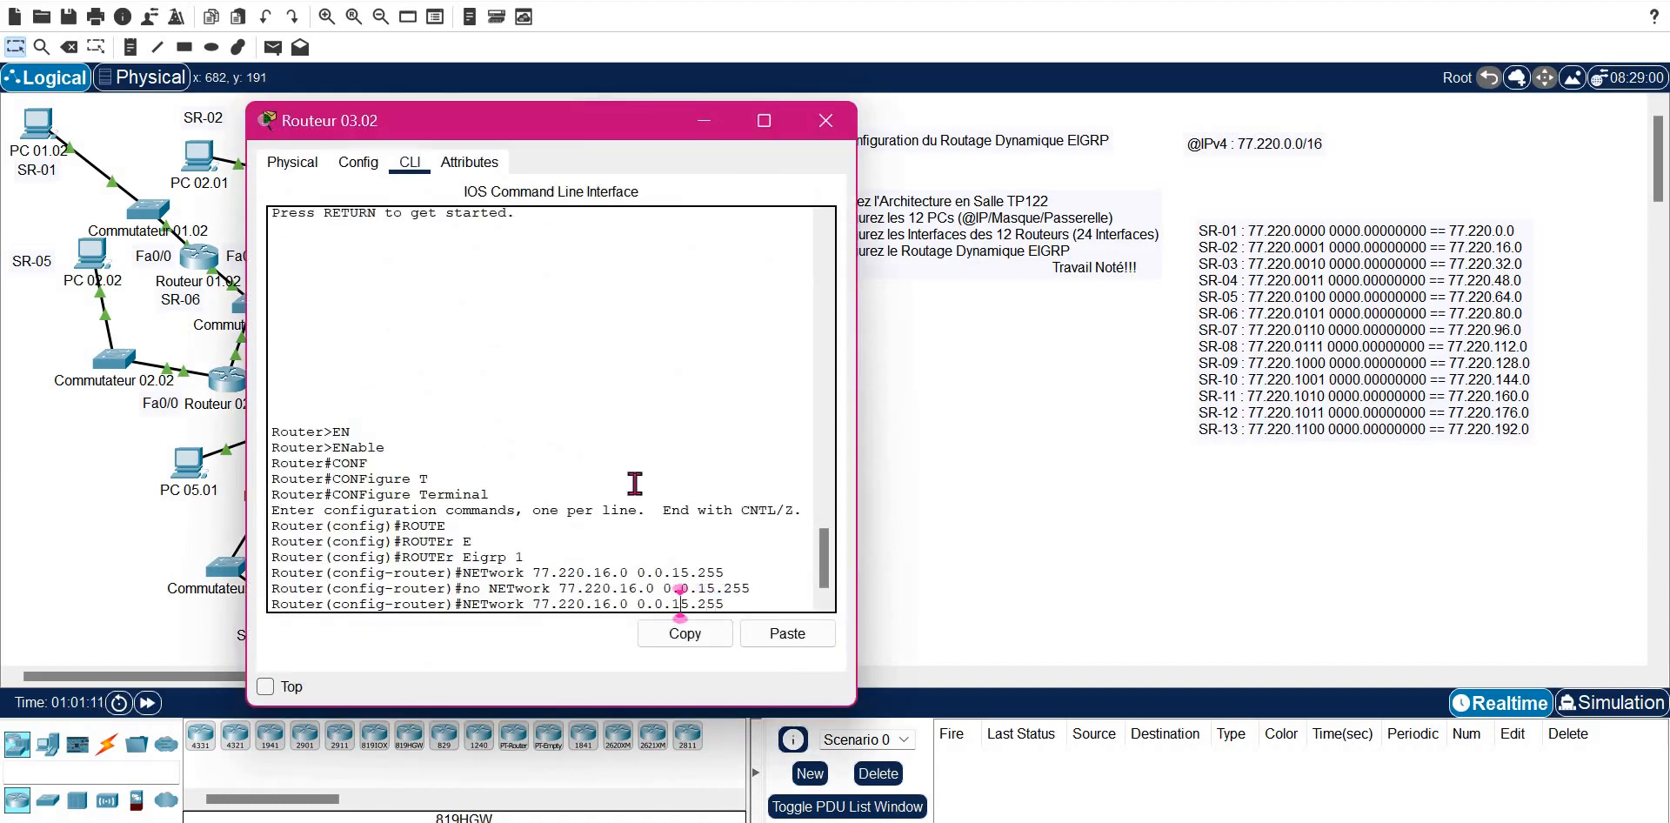
key(BackSpace)
key(Delete)
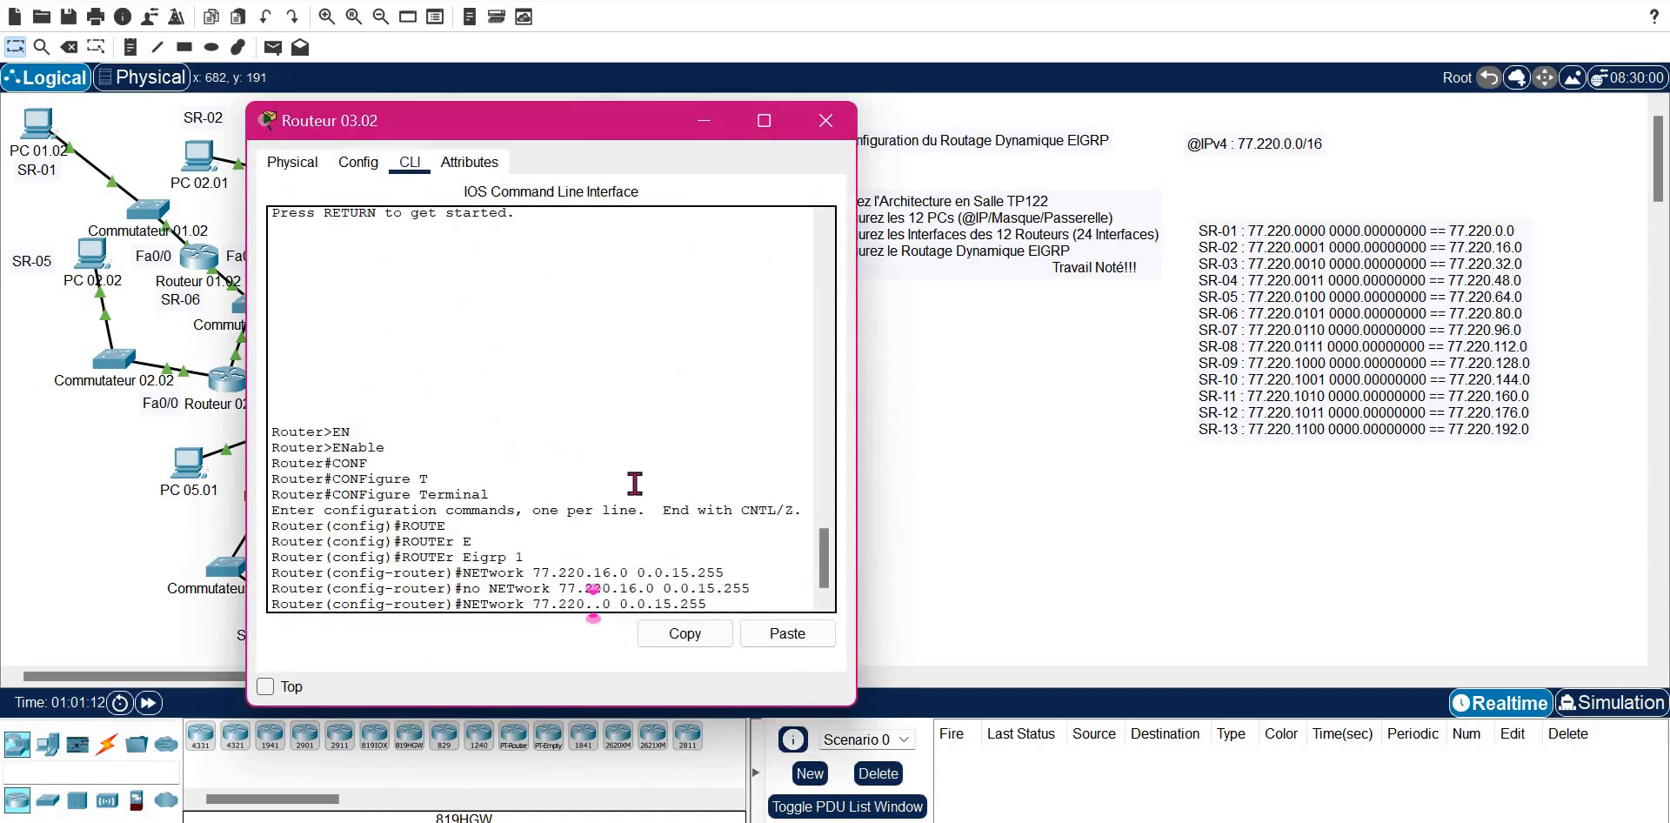
text(48)
key(Return)
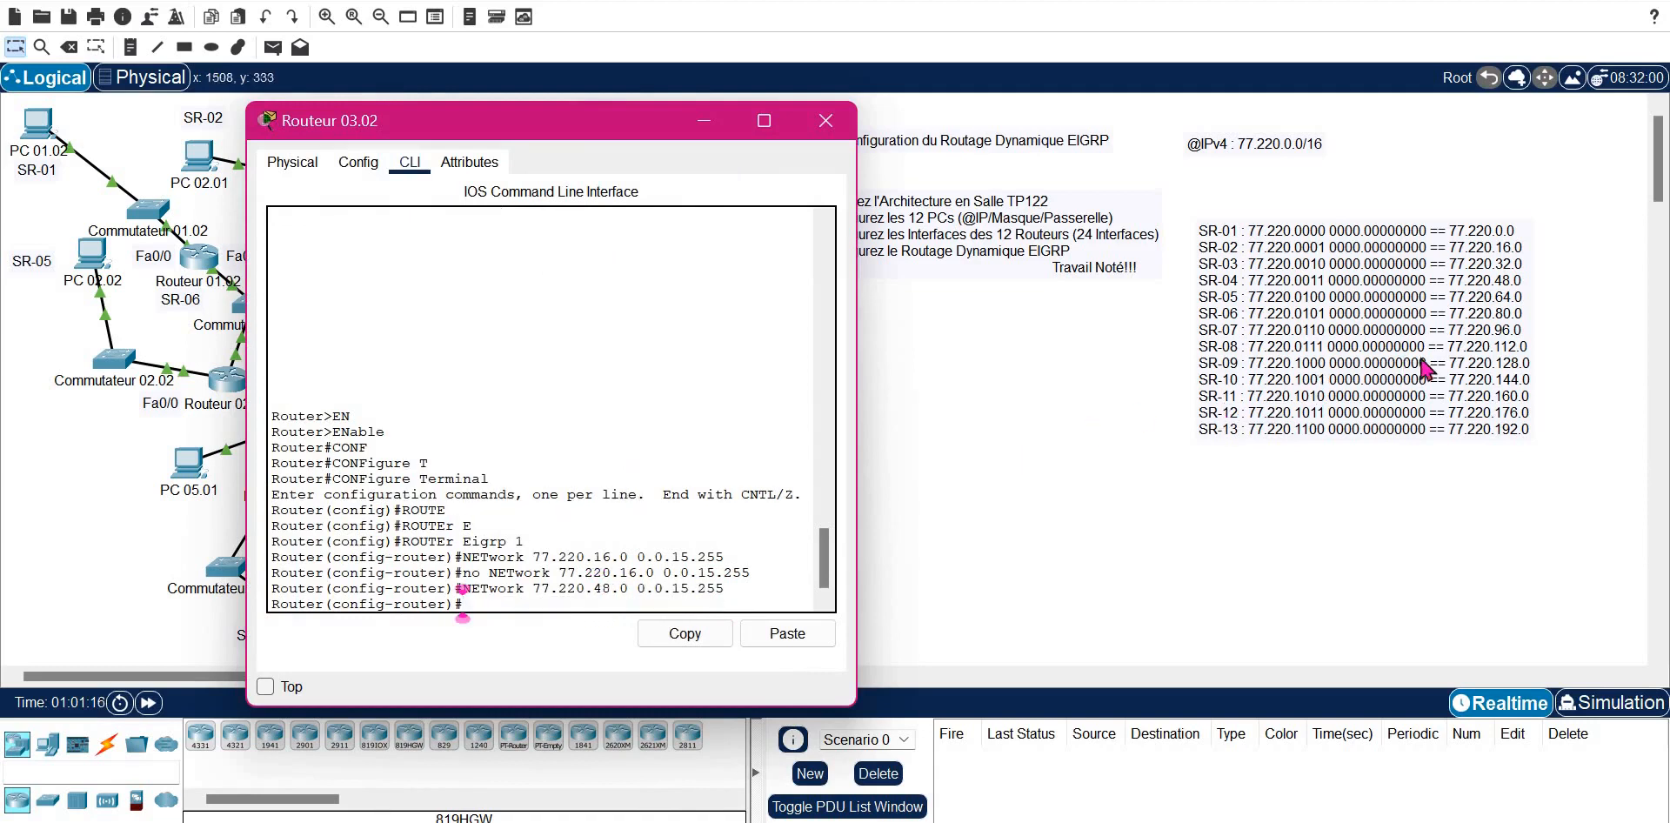
- Advertise network 77.220.112.0 with wildcard mask 0.0.15.255 in Routeur 03.02's EIGRP configuration, reusing the previous network command
key(Up)
key(Left)
key(Left)
key(Left)
key(Left)
key(Left)
key(Left)
key(Left)
key(Left)
key(Left)
key(Left)
key(Left)
key(Left)
key(Left)
key(Left)
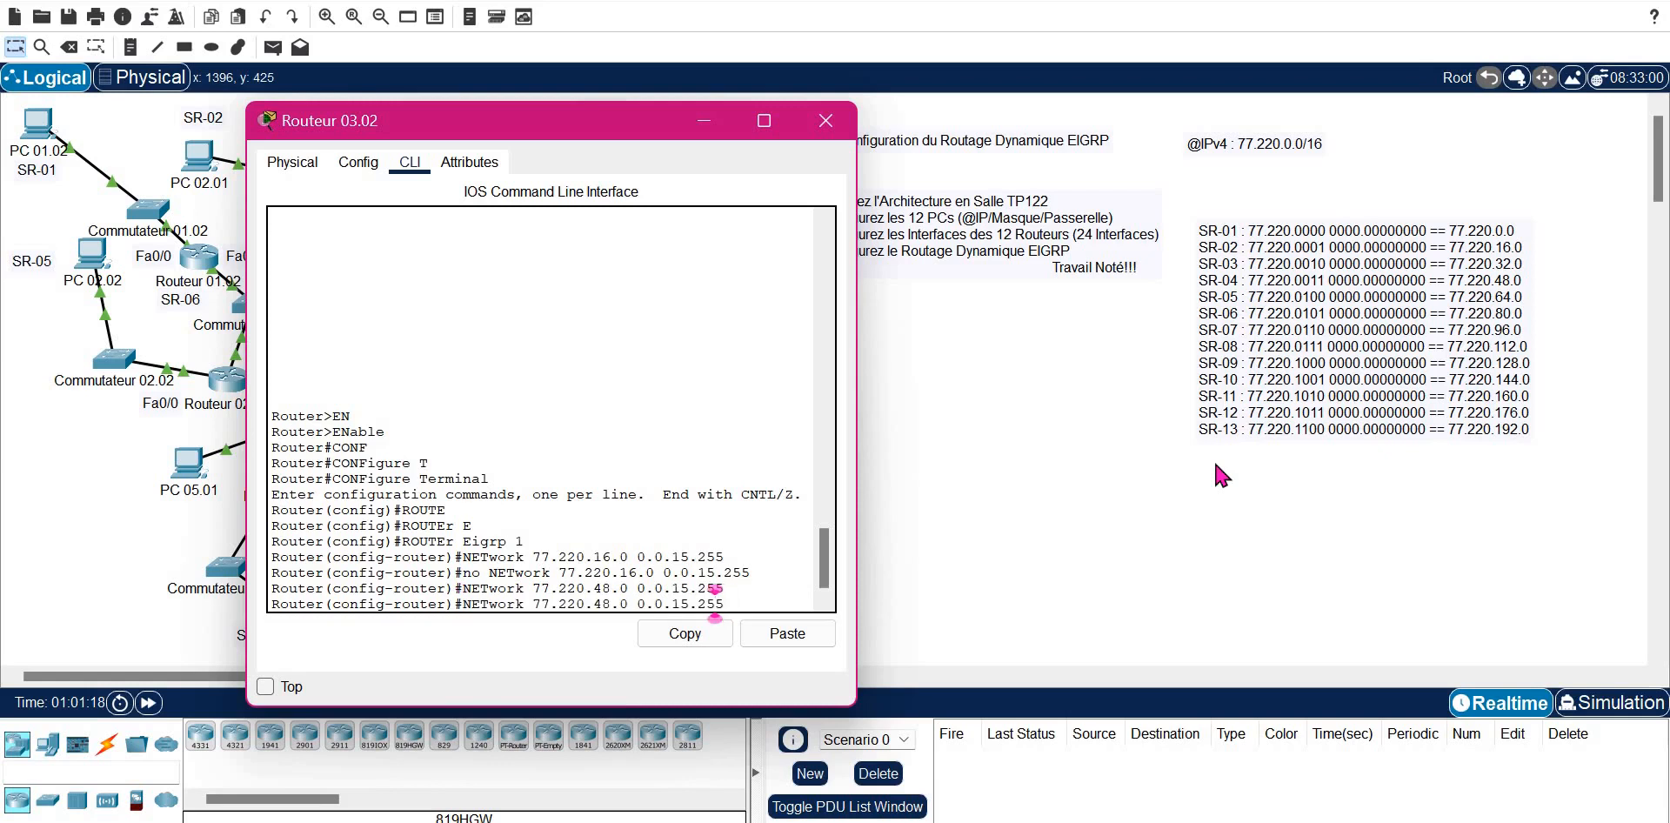
key(BackSpace)
key(BackSpace)
text(112)
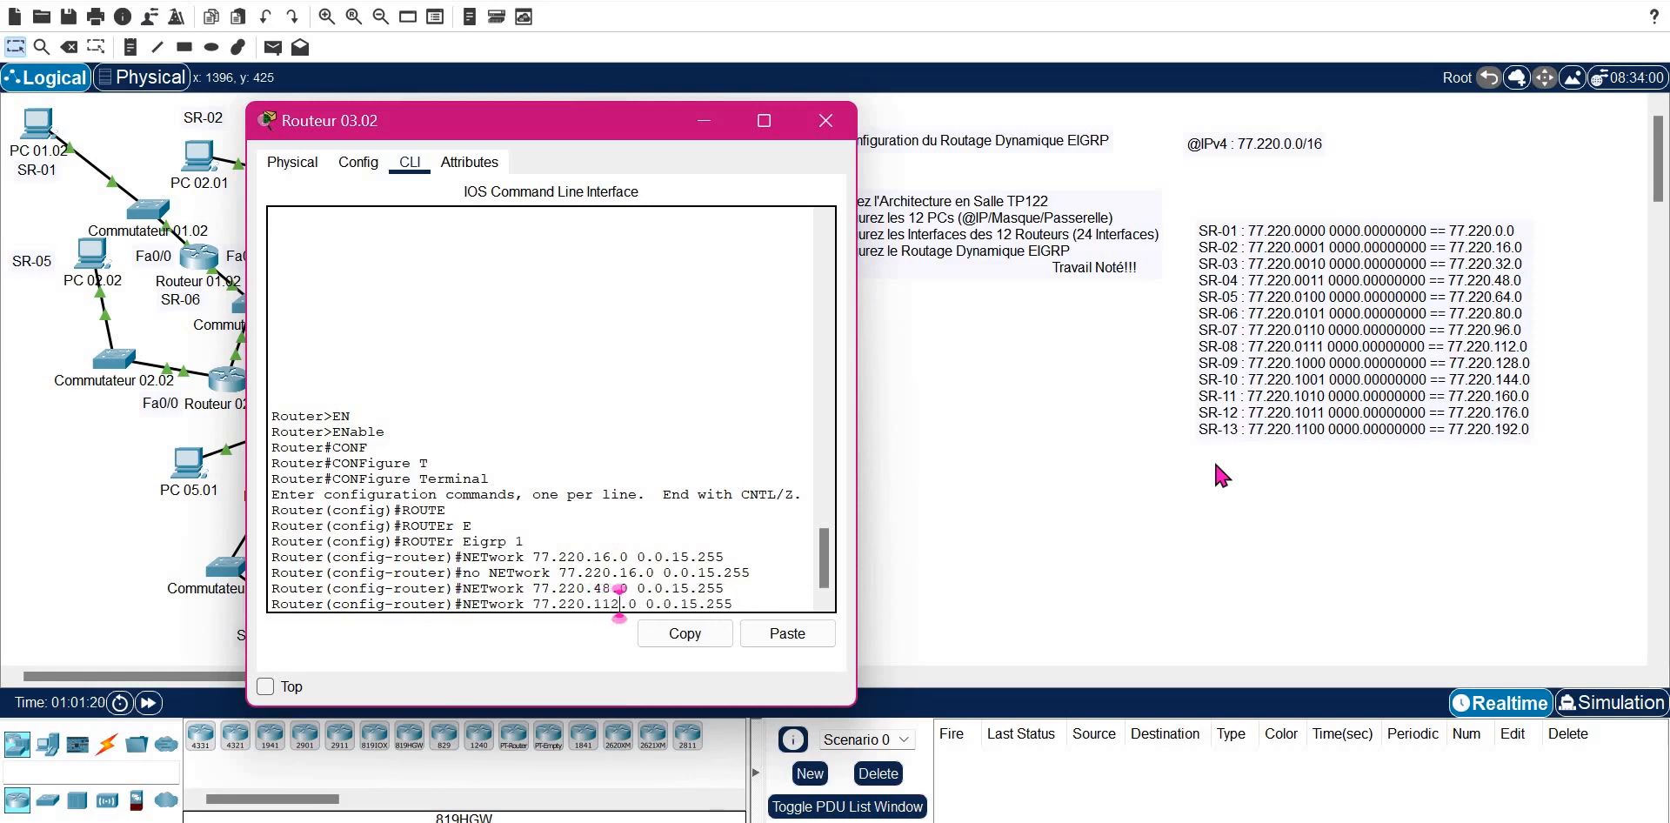
key(Return)
text(E)
key(BackSpace)
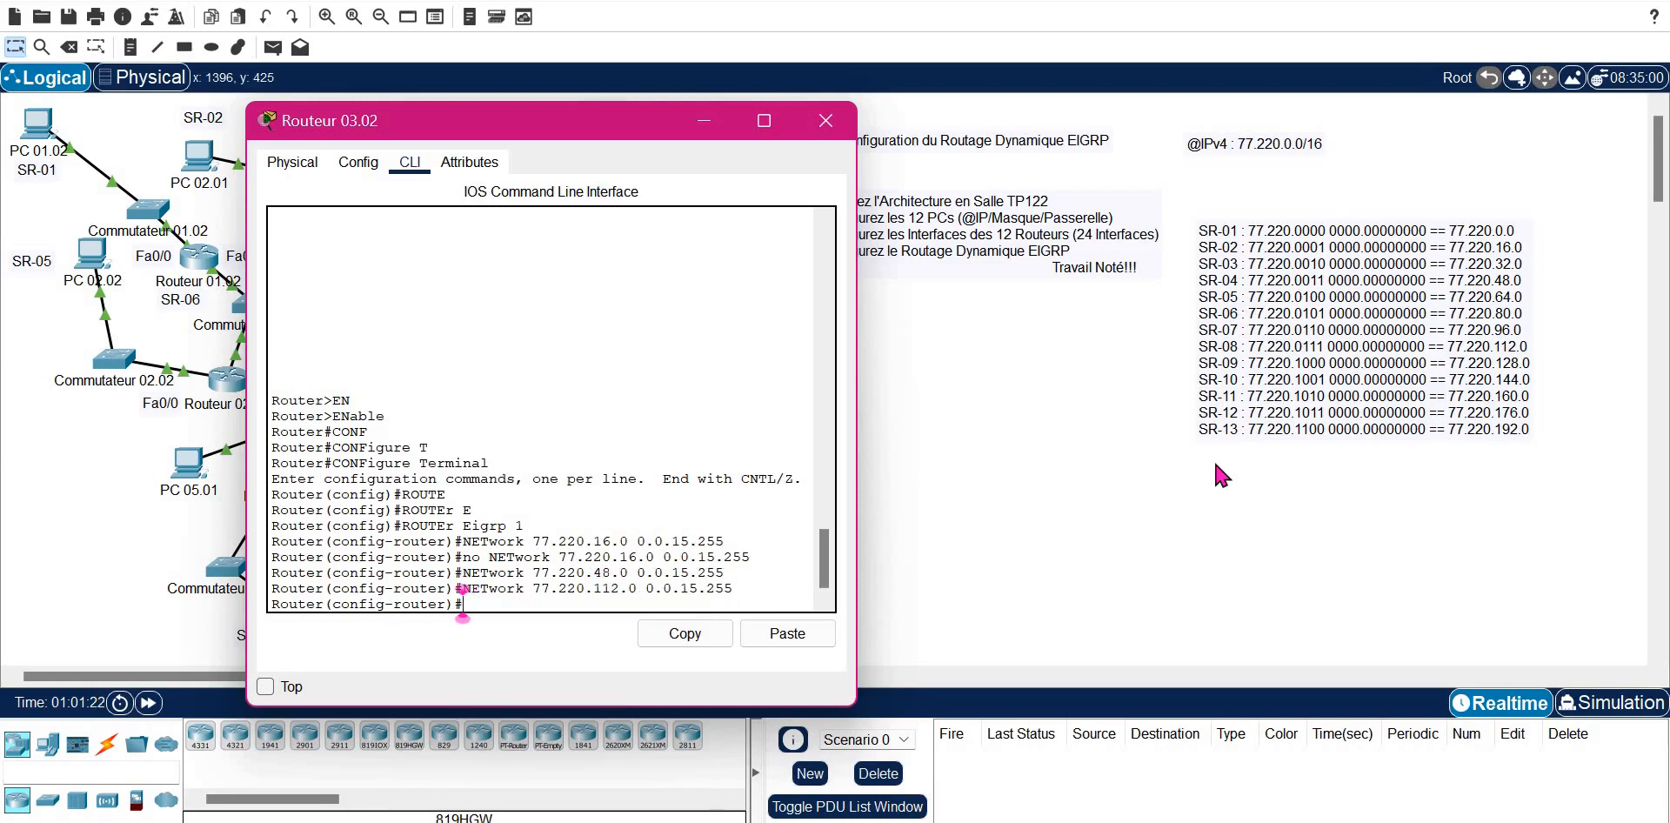
- Check Routeur 03.02's links in the topology and make its FastEthernet 0/1 interface passive for EIGRP
click(954, 403)
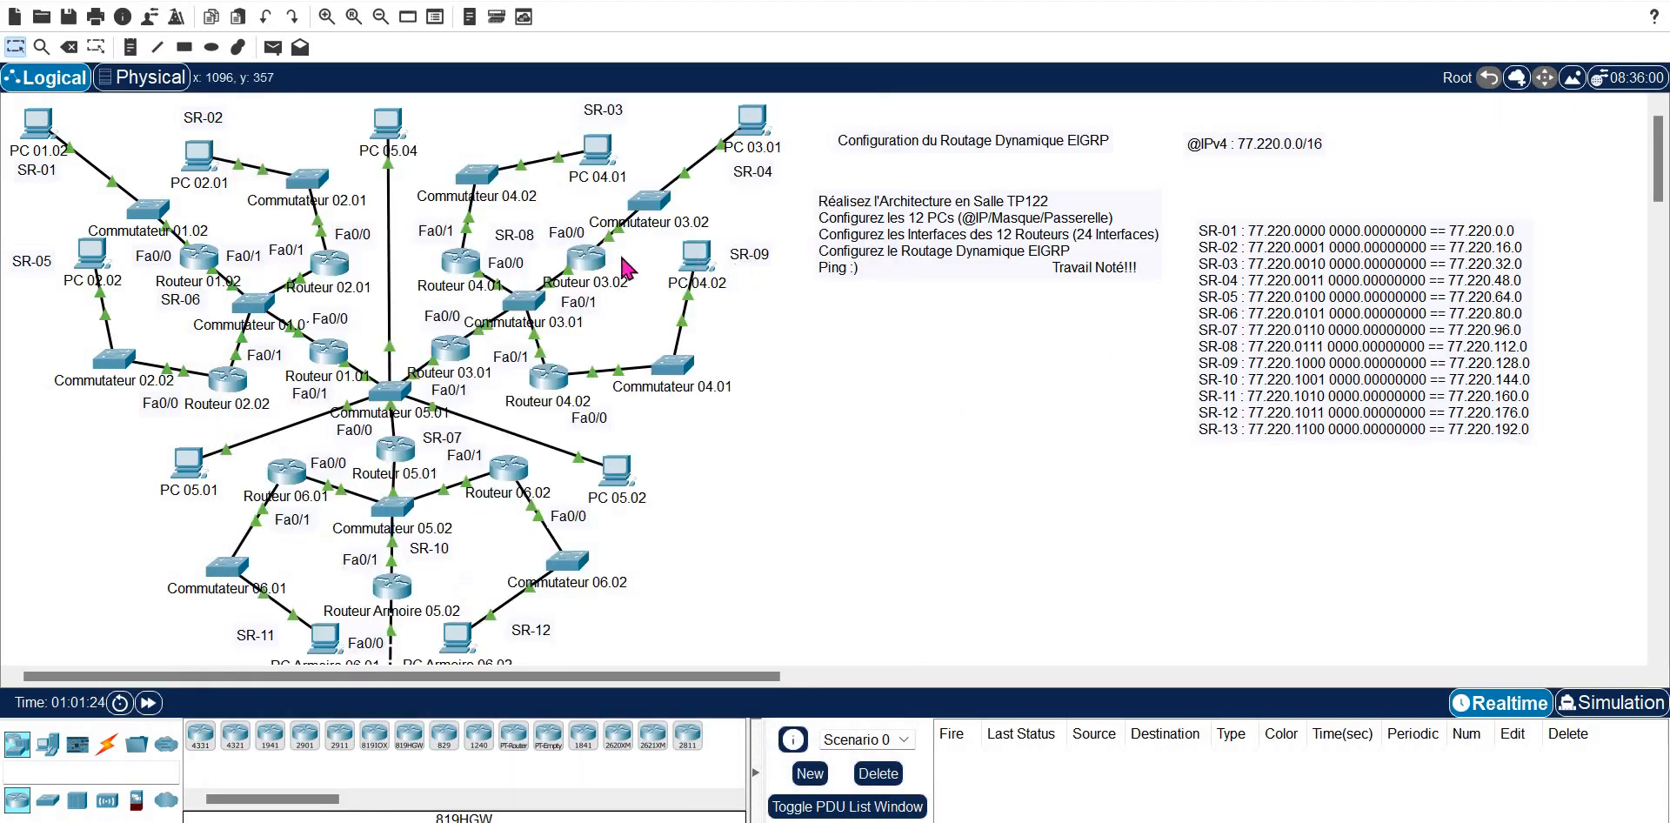
click(576, 258)
text(PAS)
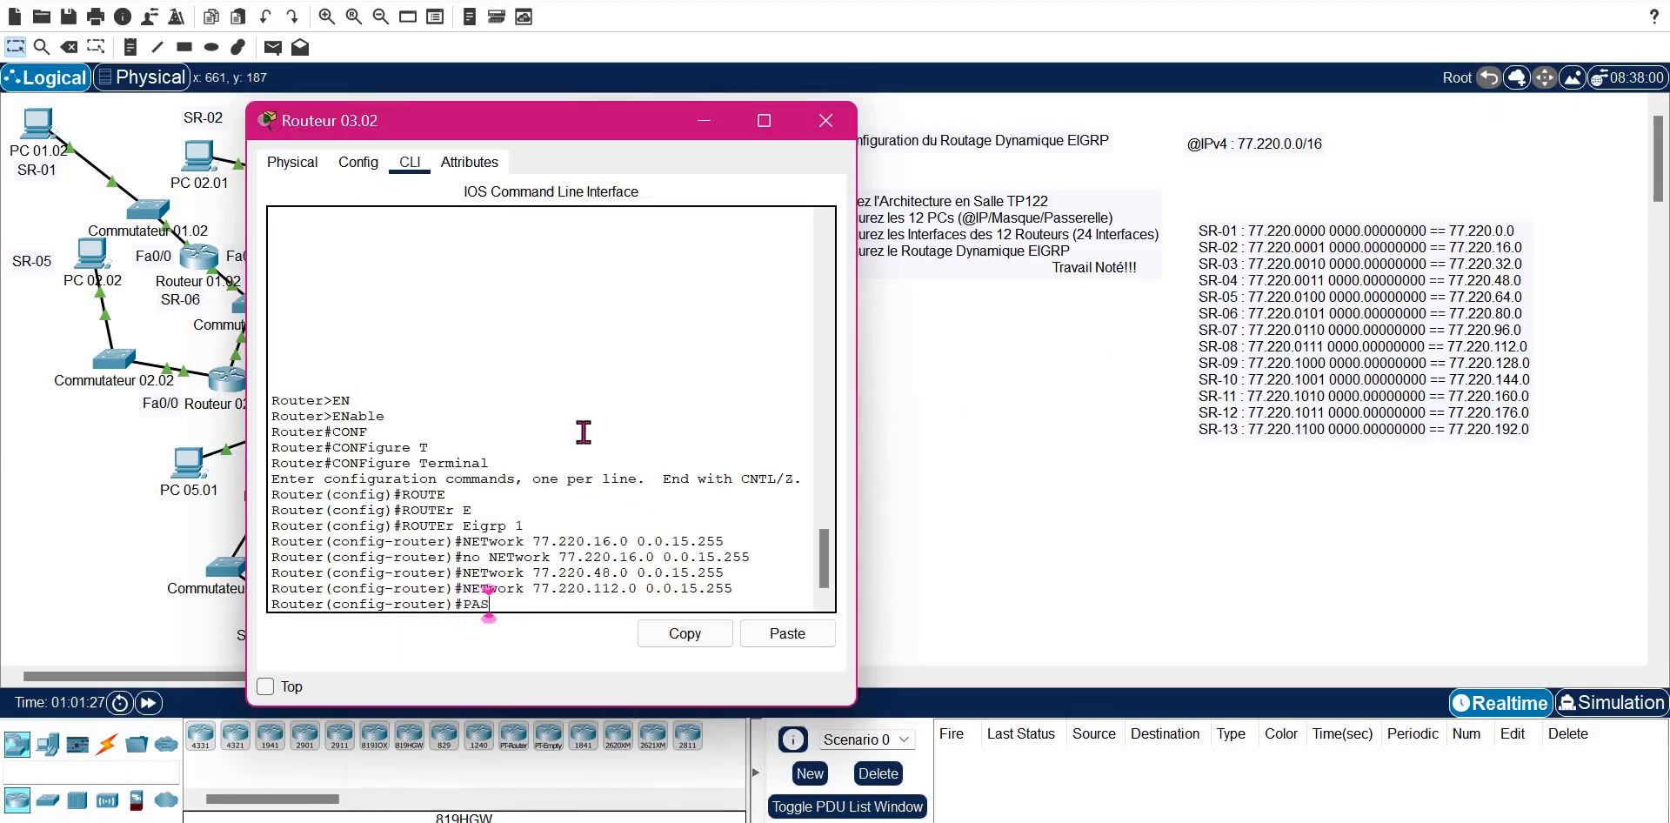
key(Tab)
text(F)
key(Tab)
text(0/1)
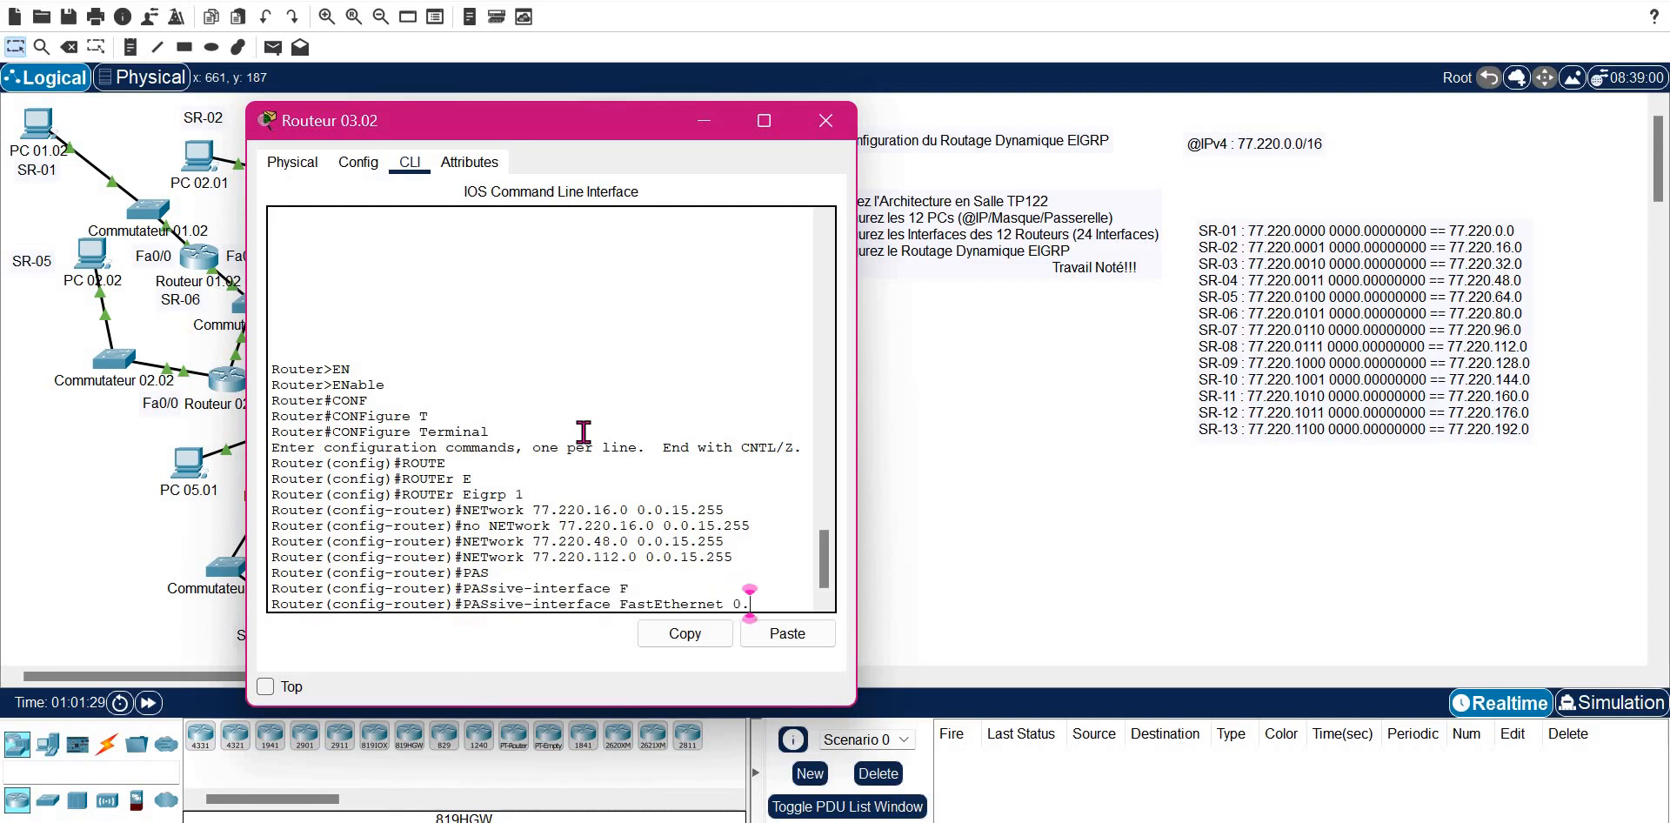
key(Return)
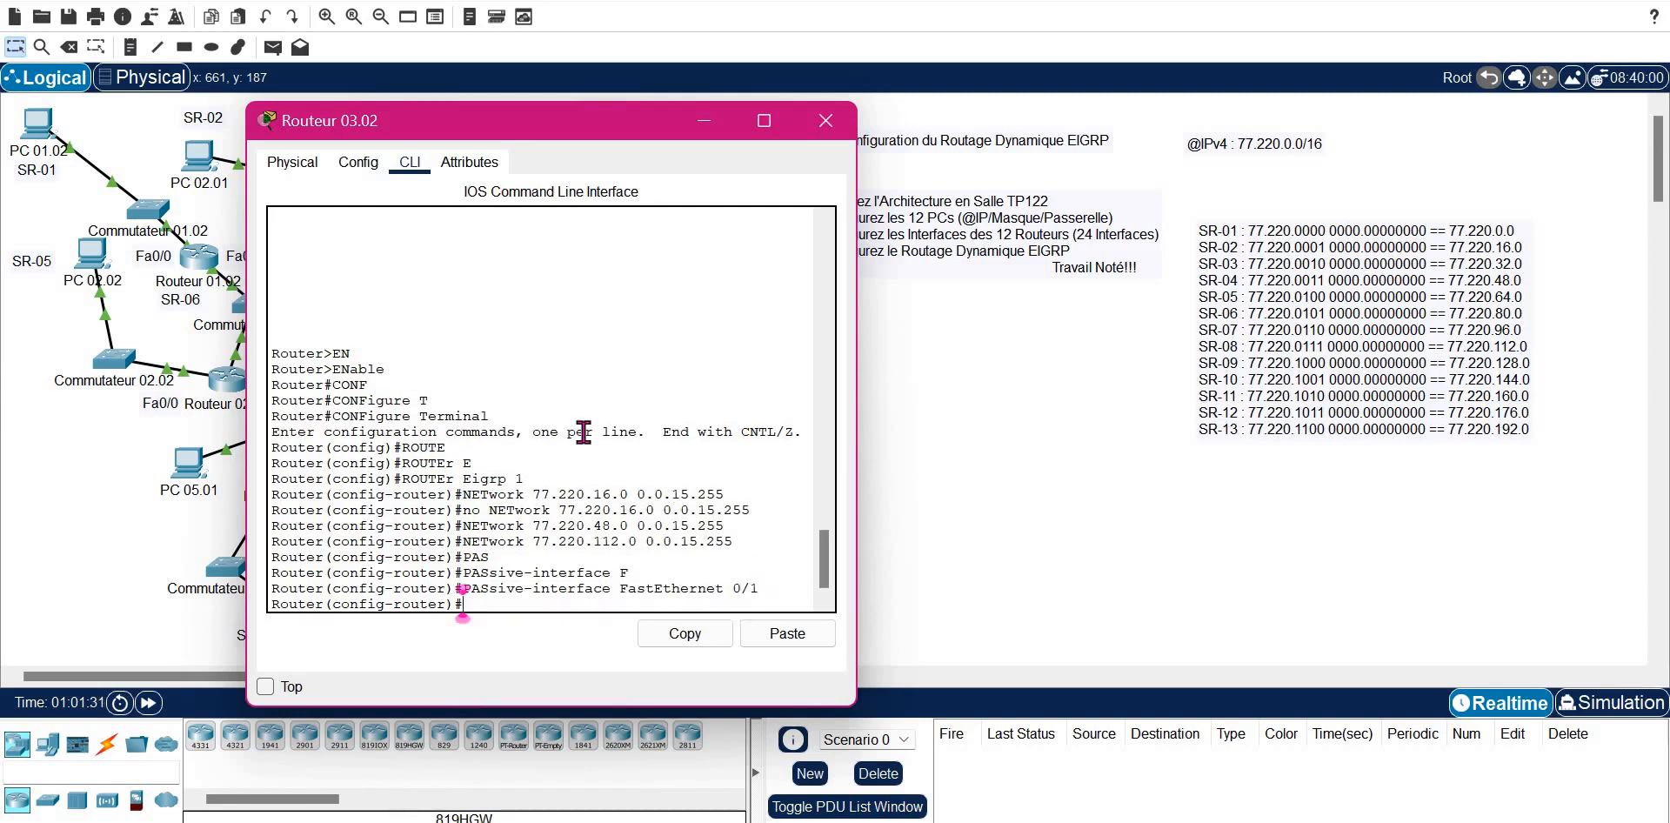
- Exit the EIGRP configuration mode of Routeur 03.02 and close its window
text(EXIT)
key(Return)
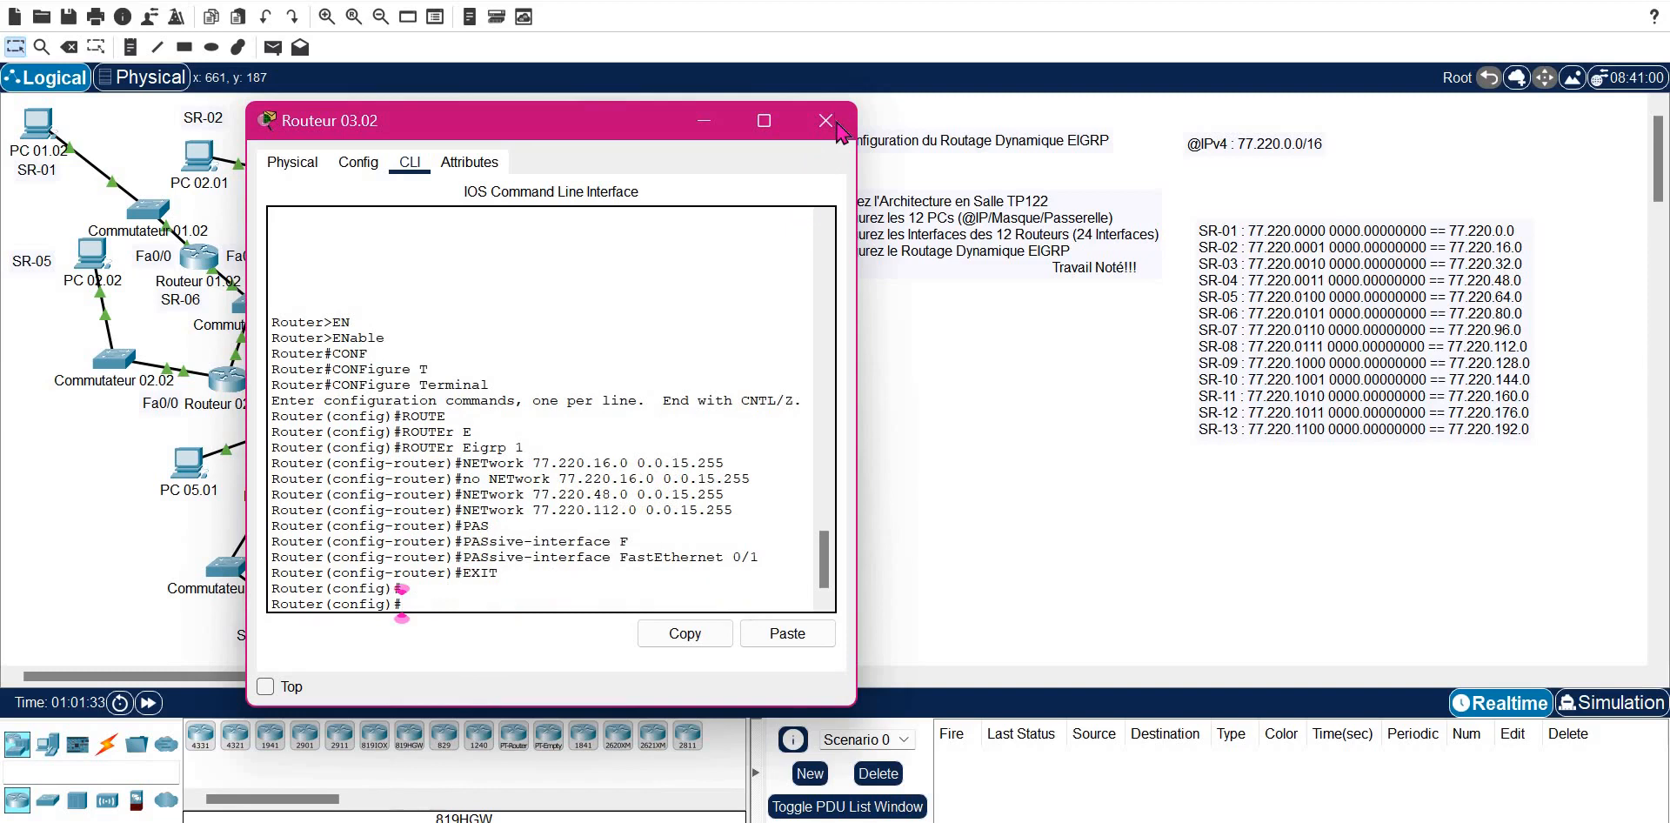
click(826, 121)
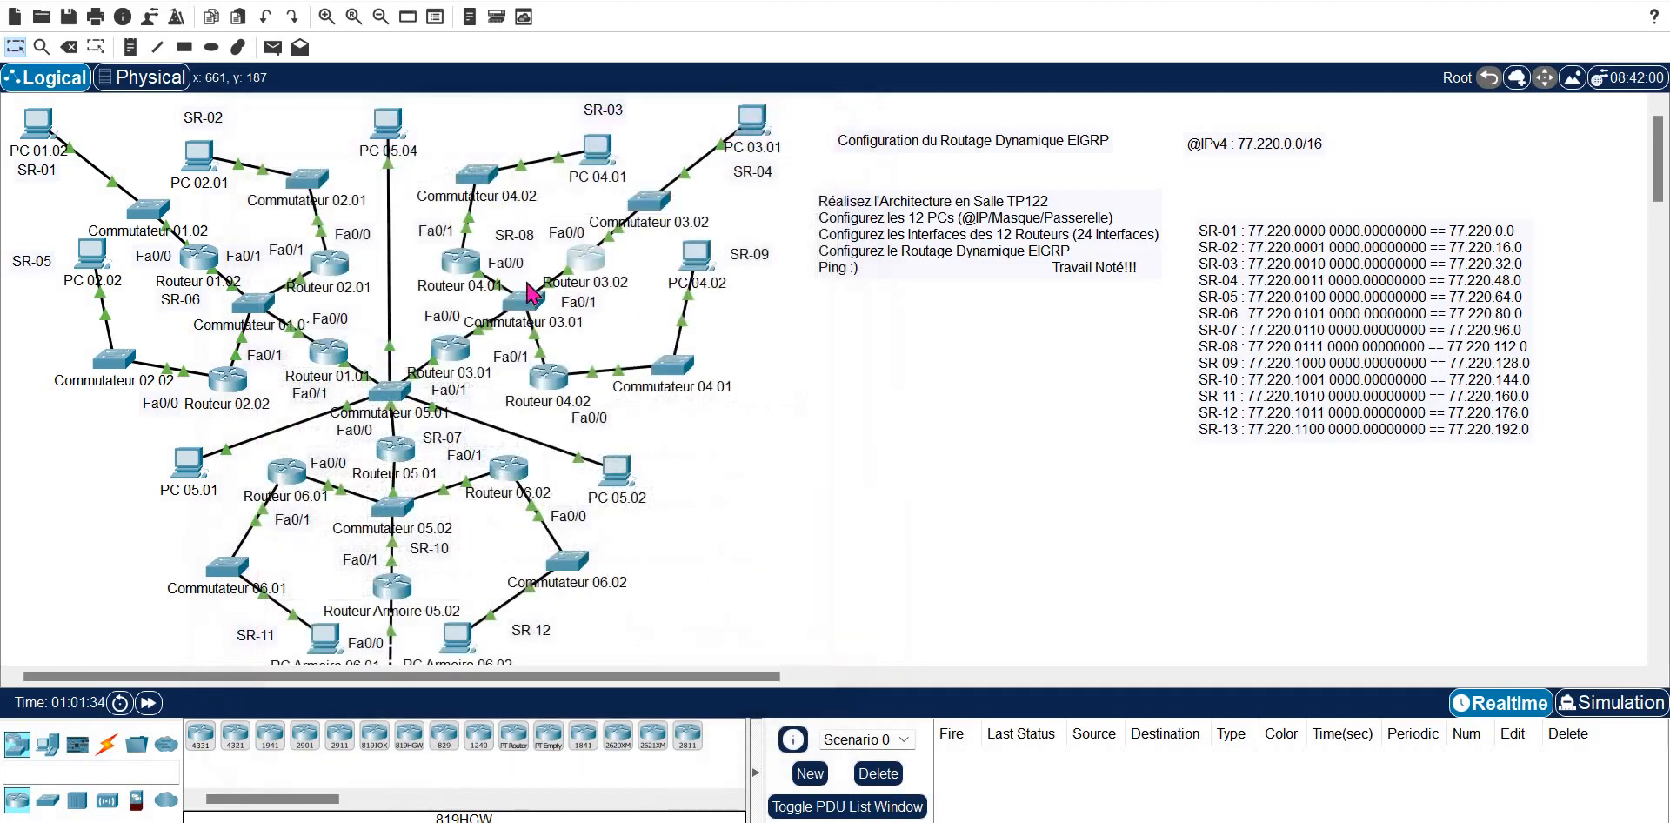
- Open the command line of Routeur 04.01, place its window clear of the topology and enter global configuration mode
click(461, 274)
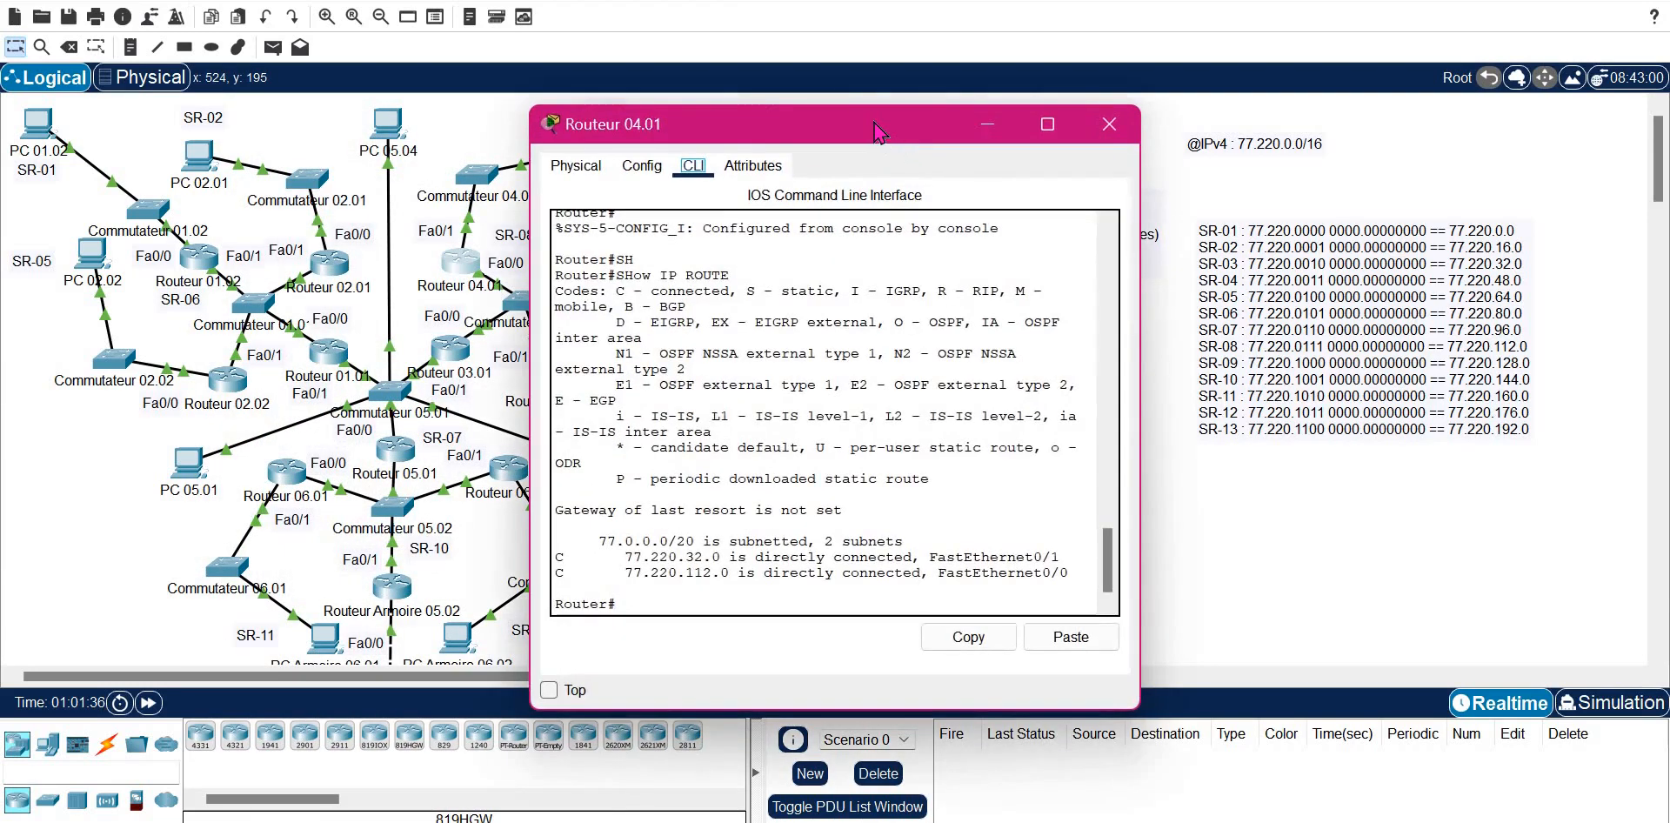
click(1047, 124)
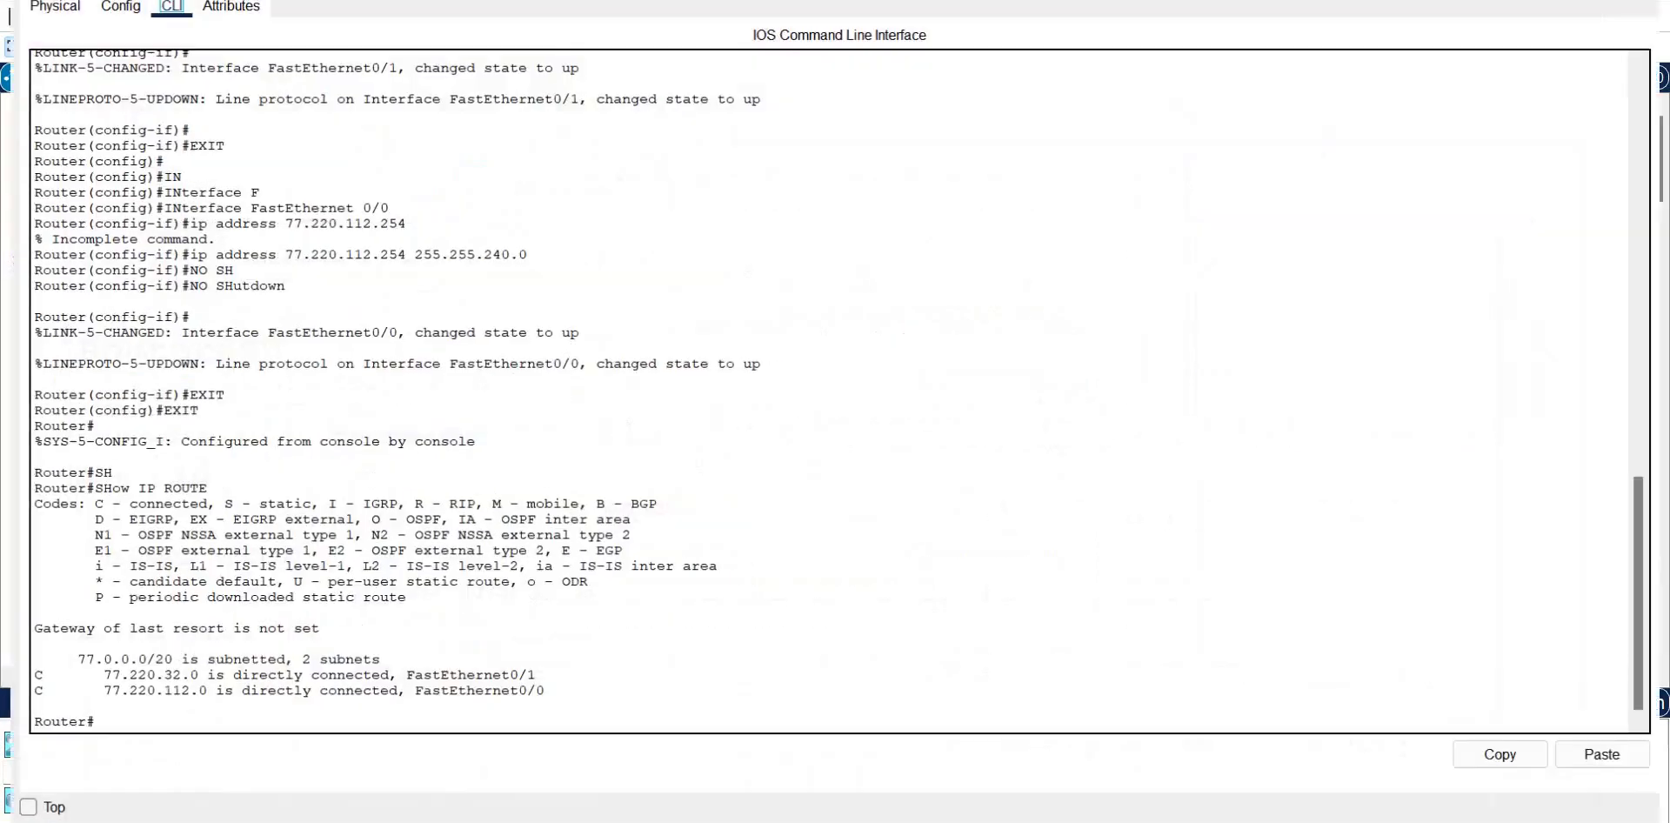
click(1577, 0)
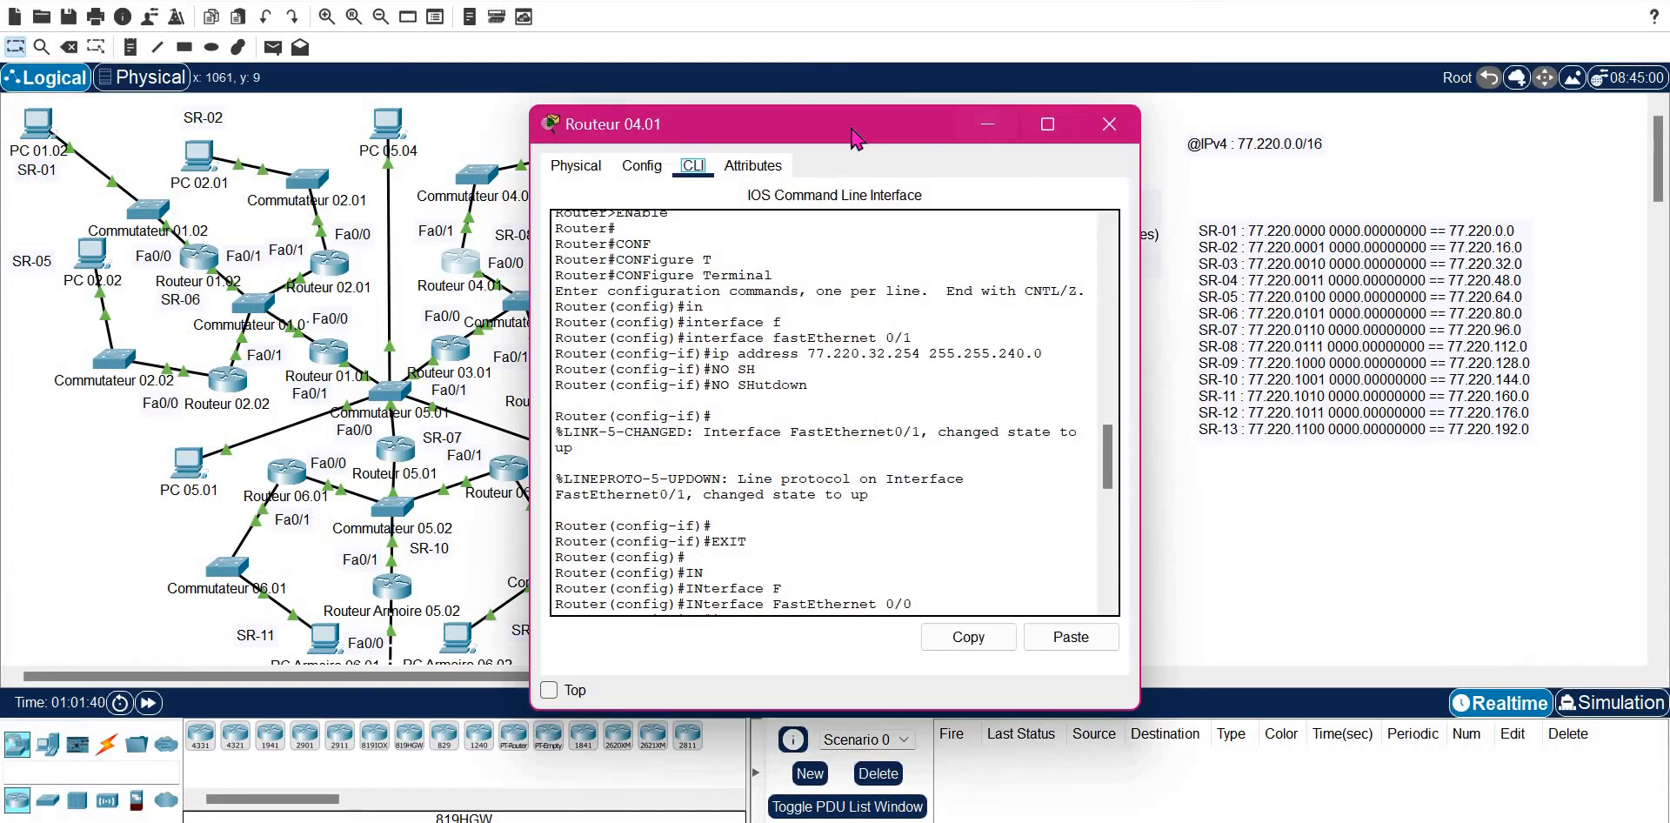
drag(778, 128, 907, 127)
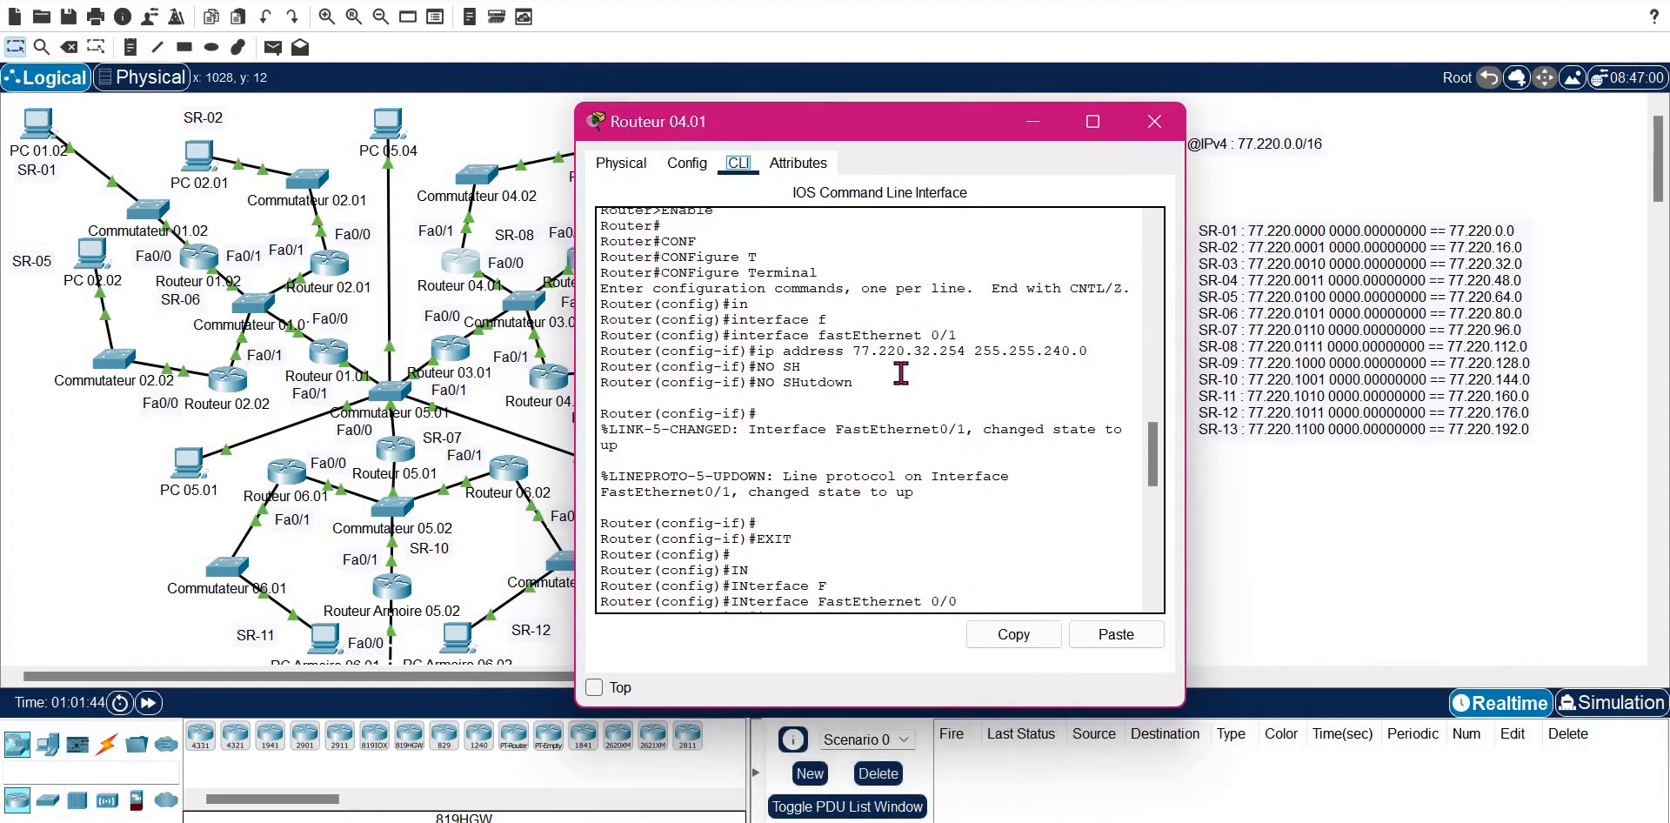
key(Return)
key(Return)
text(CO)
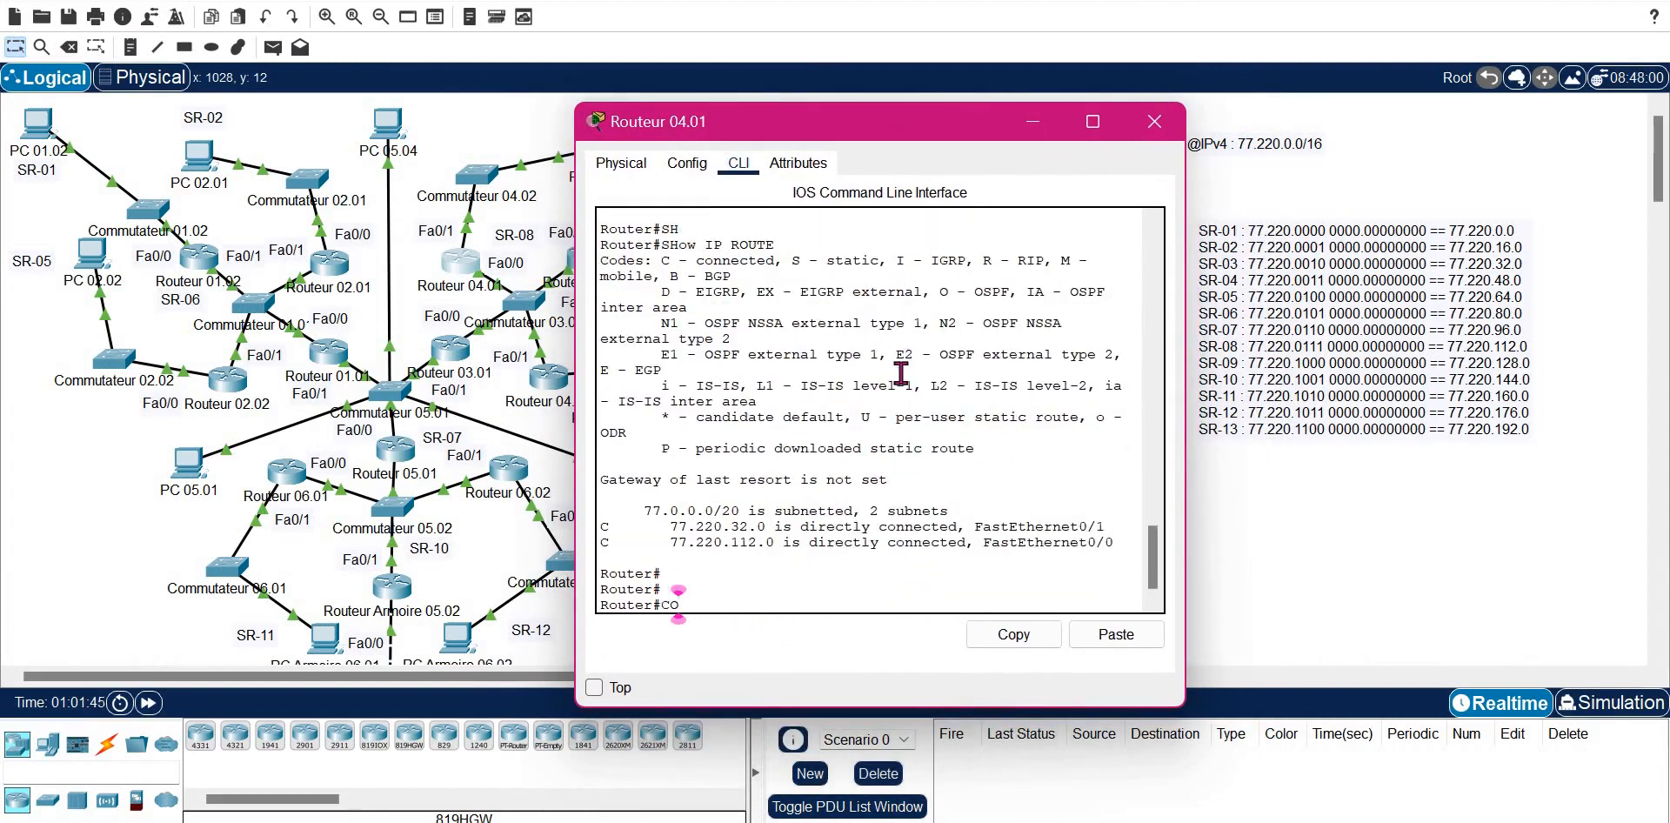
text(N)
key(Tab)
text(F)
key(Tab)
key(Tab)
key(Return)
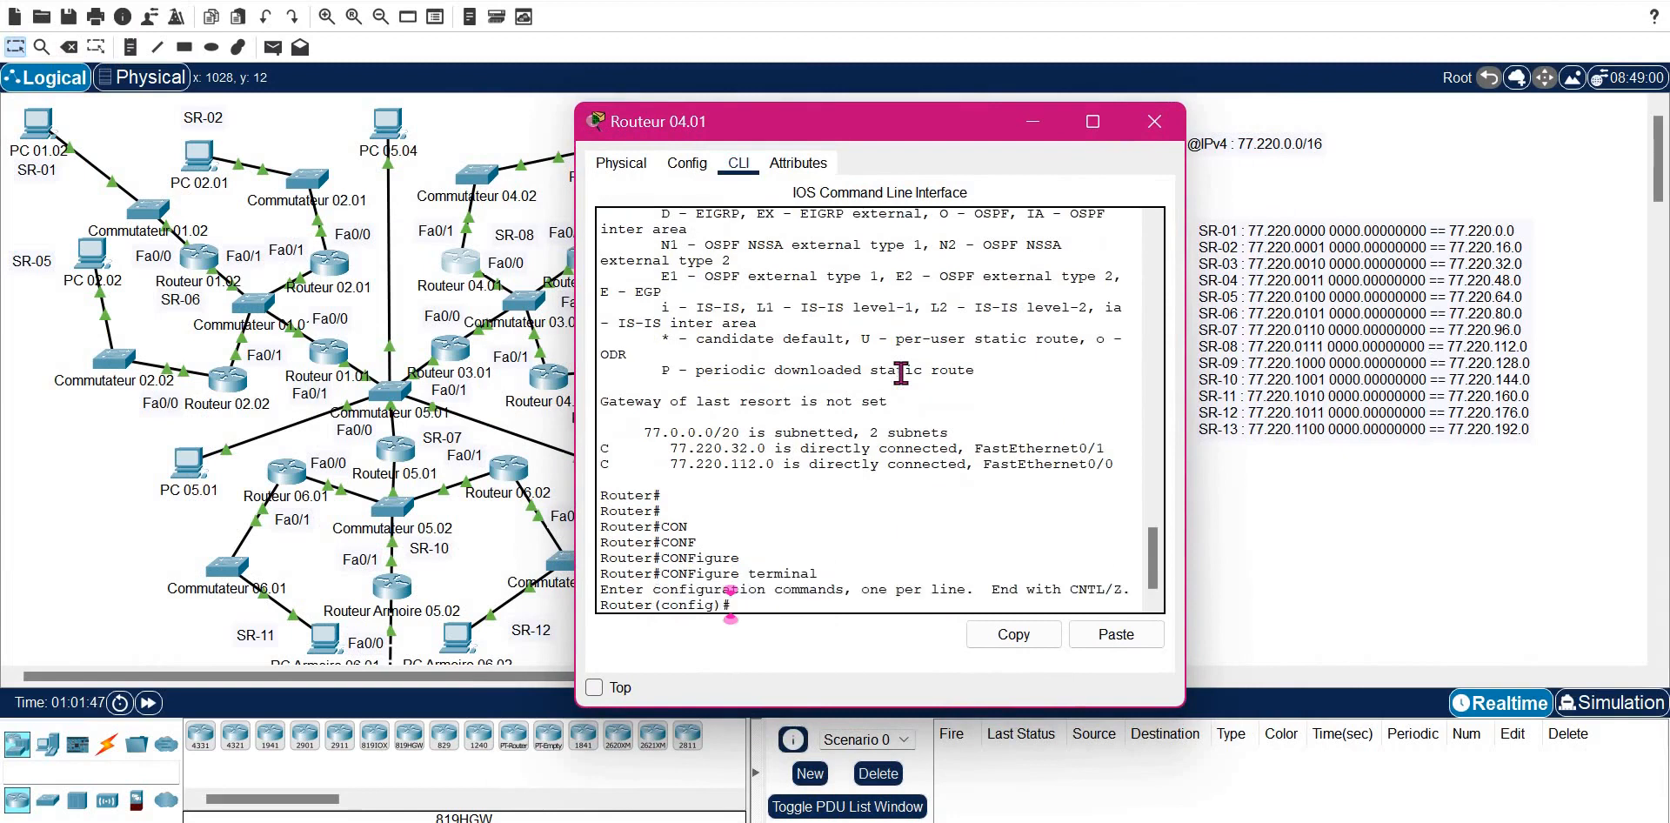
- Start EIGRP routing on Routeur 04.01 with autonomous system number 1
text(router e)
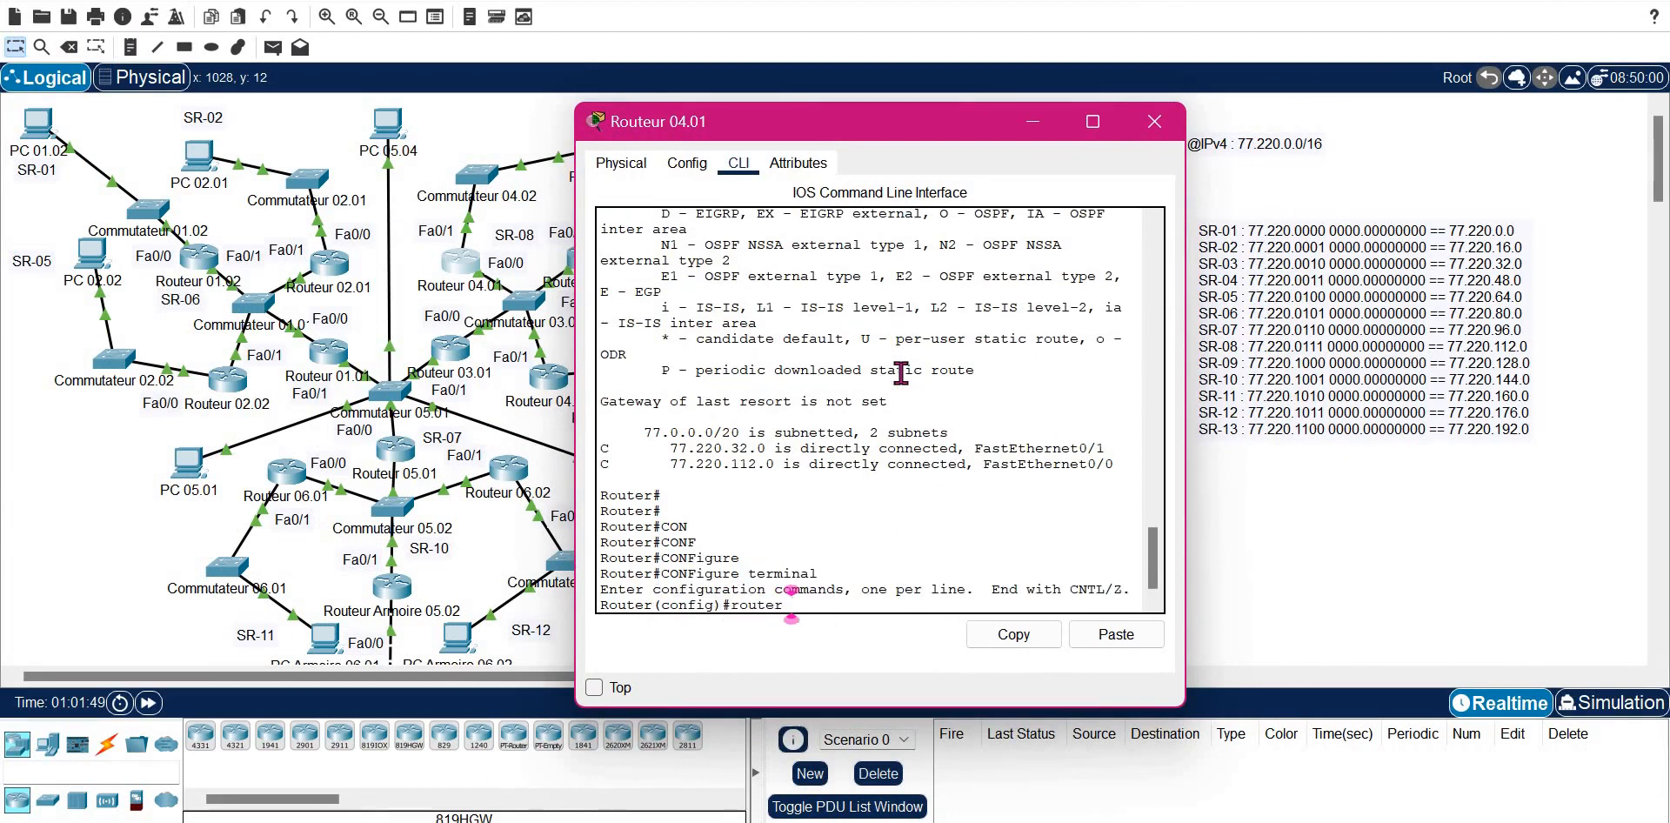
key(Tab)
text(1)
key(Return)
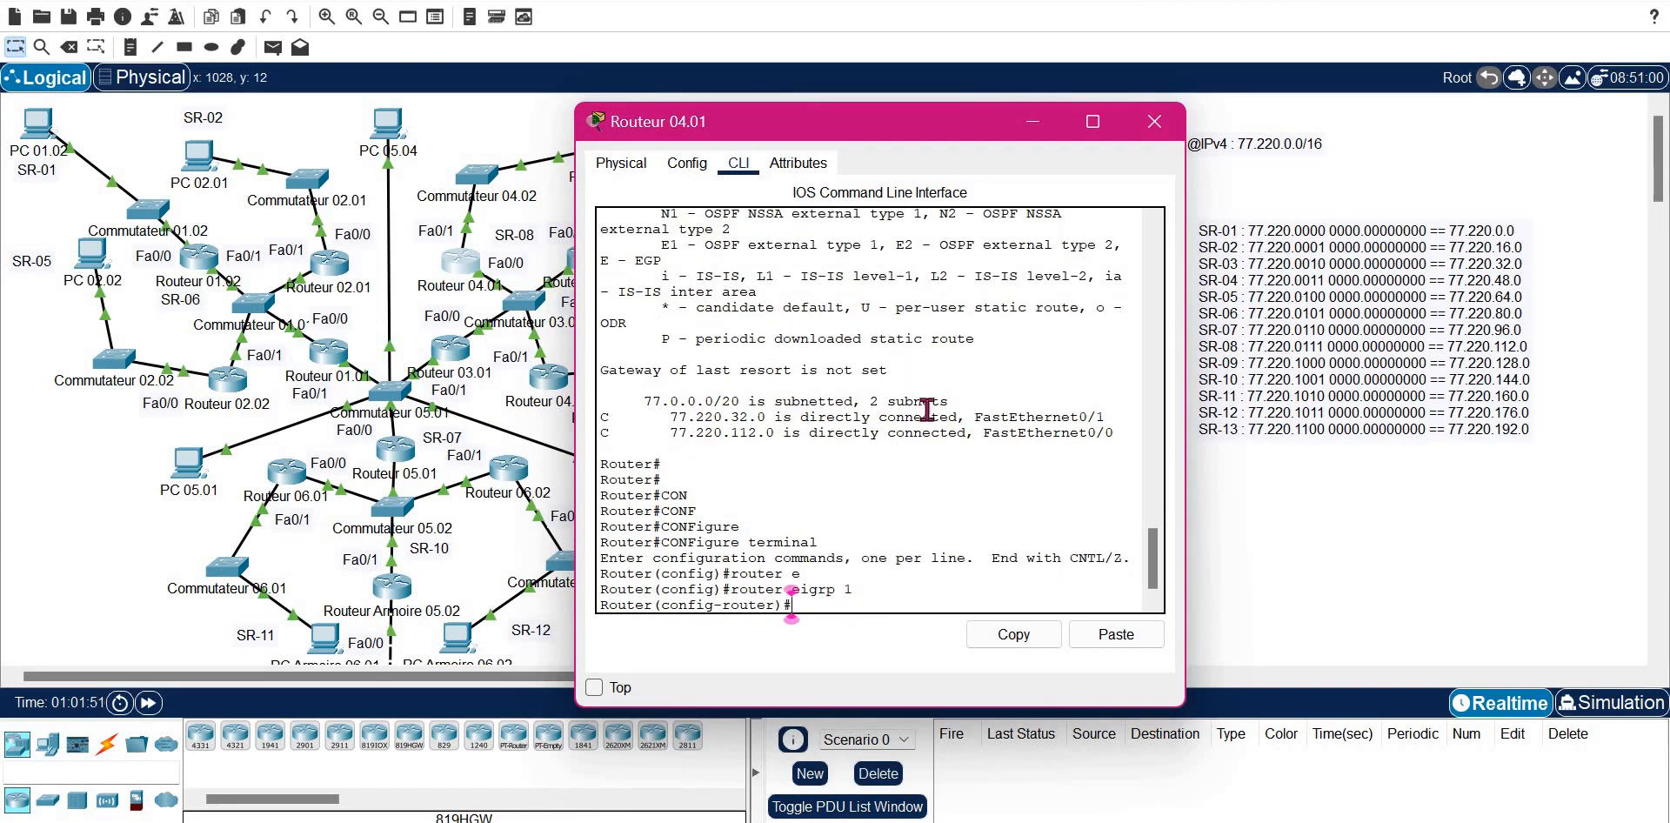
- Check Routeur 04.01's links in the topology and advertise network 77.220.32.0 with wildcard mask 0.0.15.255 in its EIGRP process
click(1116, 634)
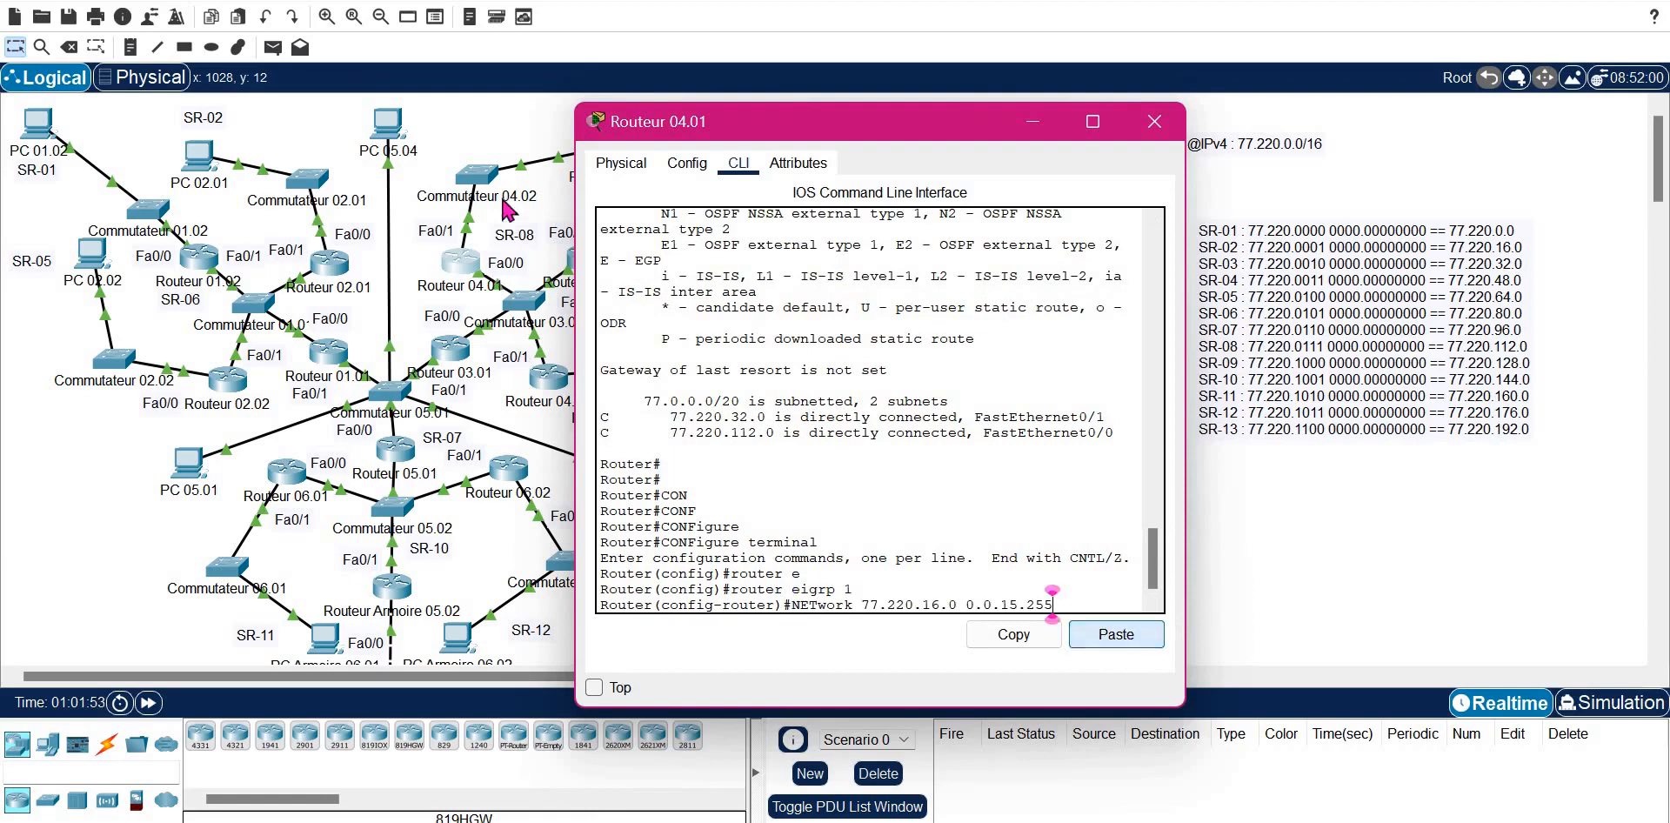
click(494, 161)
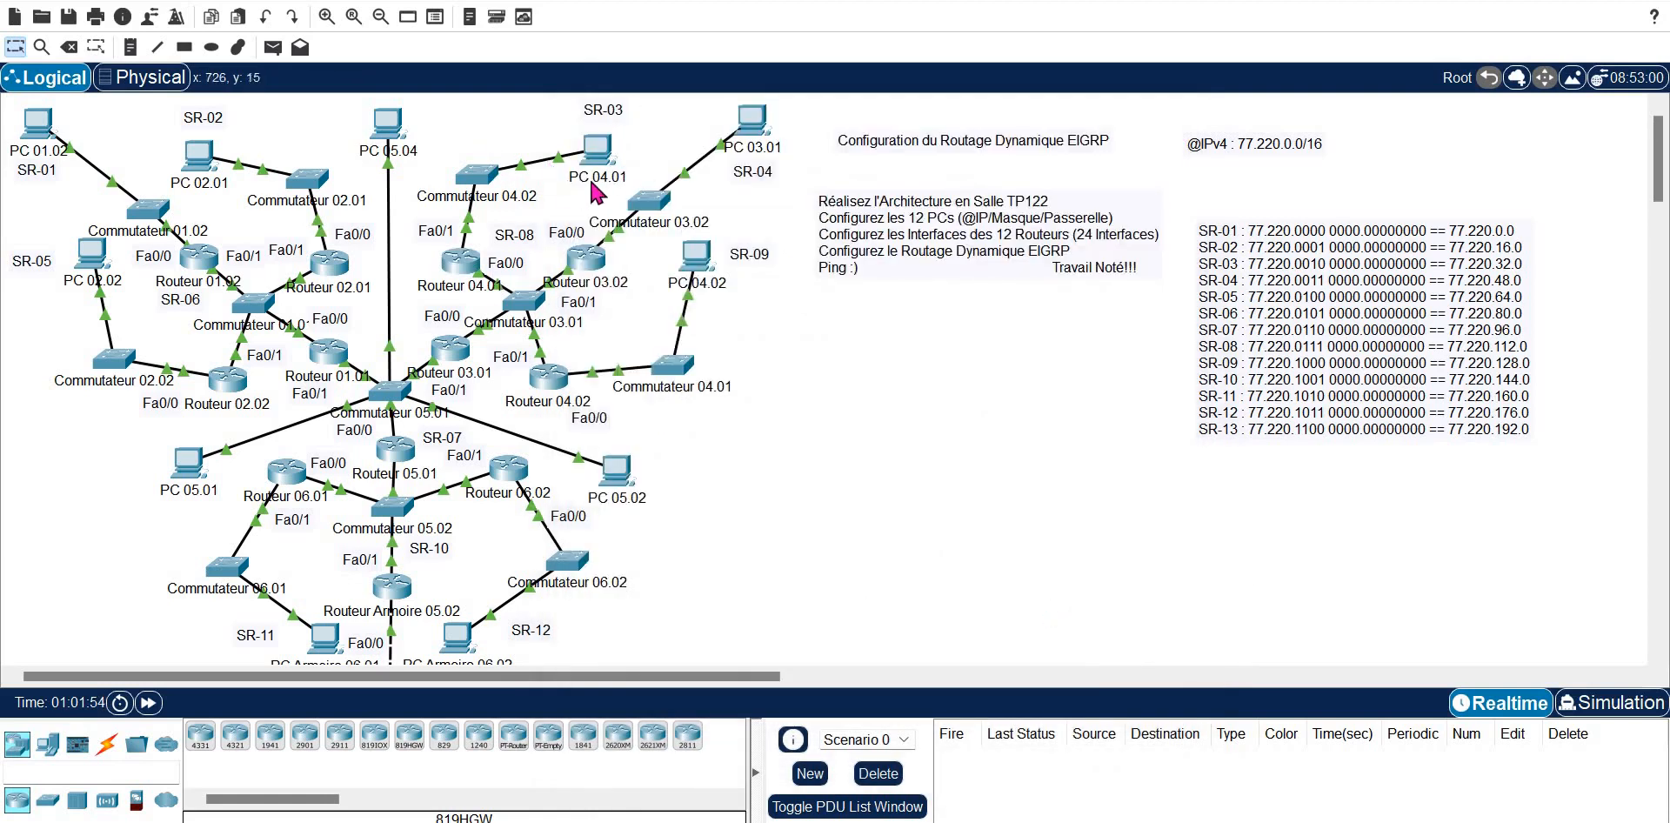
click(461, 261)
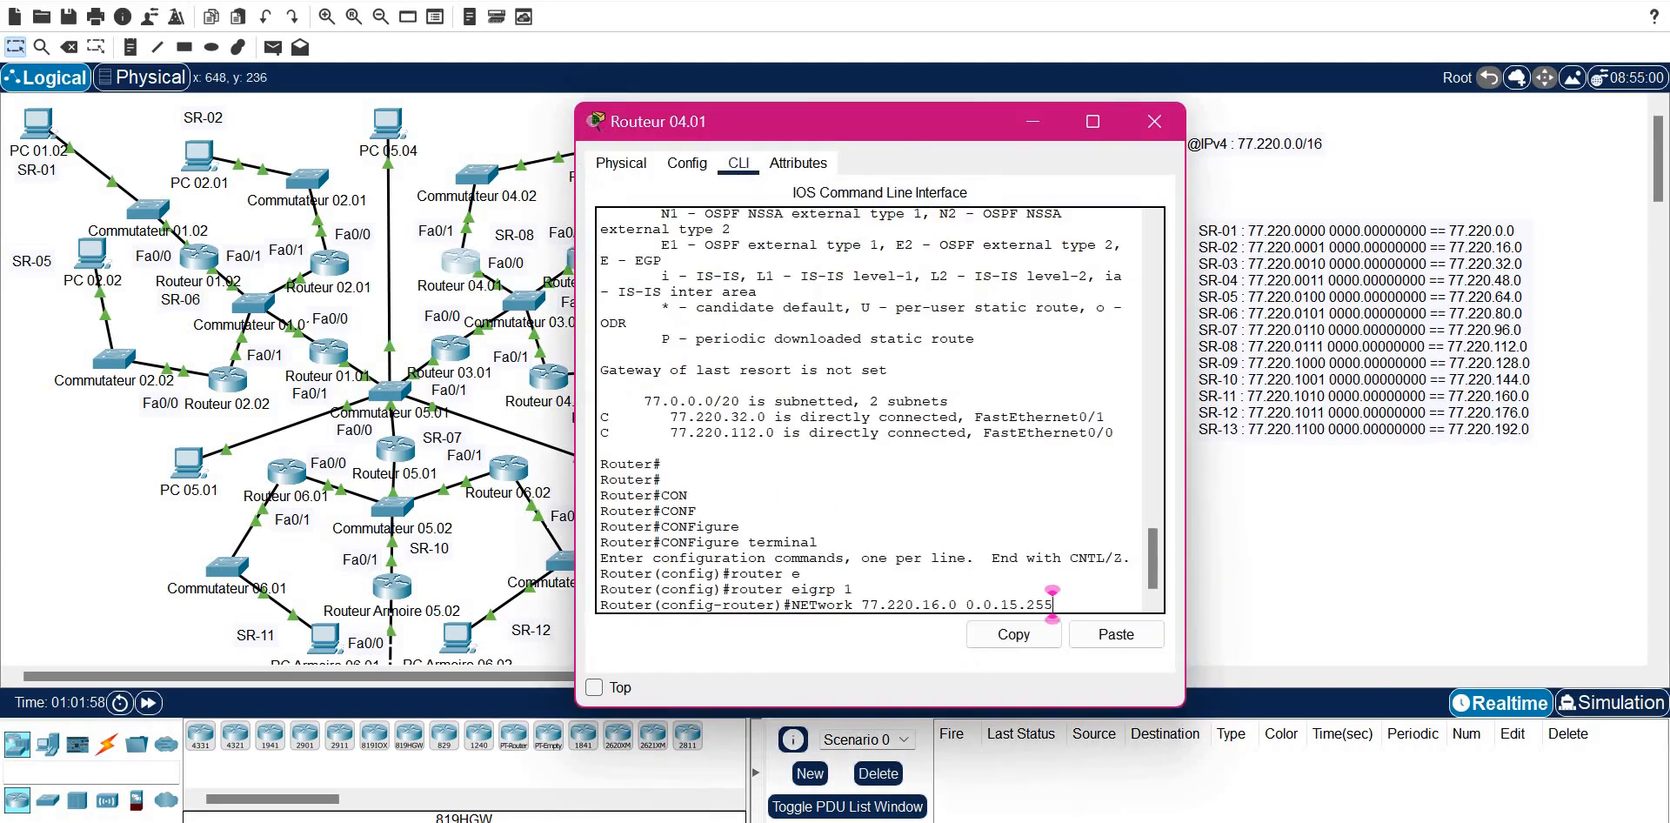
key(Left)
key(Left)
key(Left)
key(Left)
key(Left)
key(Left)
key(Left)
key(Left)
key(Left)
key(Left)
key(Left)
key(Left)
key(Left)
key(Left)
key(BackSpace)
key(BackSpace)
text(32)
key(Return)
- Advertise network 77.220.112.0 with wildcard mask 0.0.15.255 in EIGRP on Routeur 04.01
key(Up)
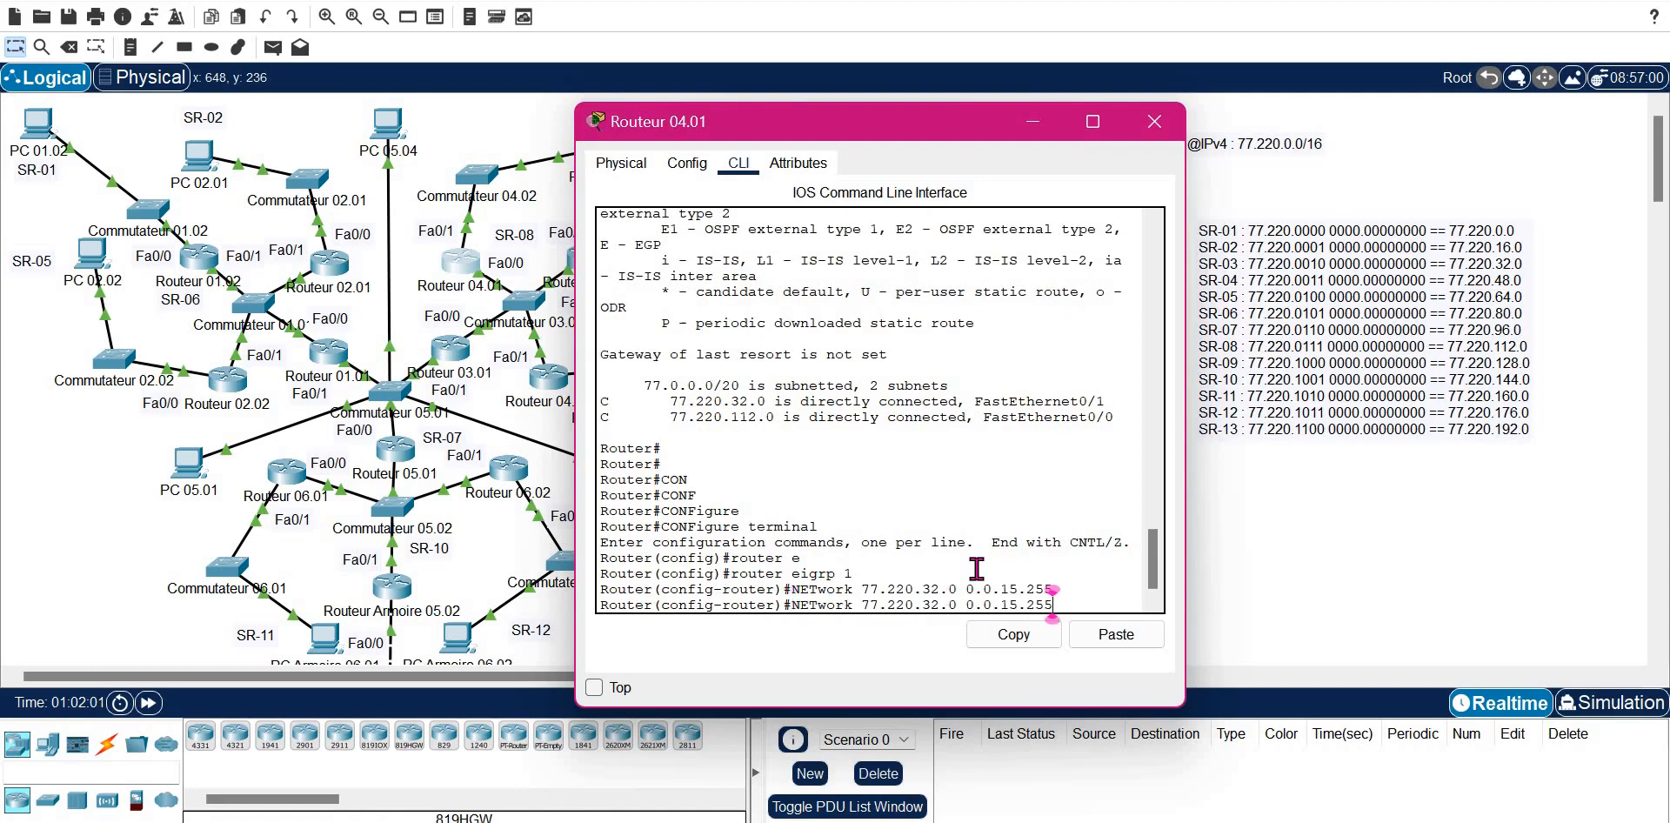
key(Left)
key(Left)
key(Left)
key(Left)
key(Left)
key(Left)
key(Left)
key(Left)
key(Left)
key(Left)
key(Left)
key(BackSpace)
key(BackSpace)
text(112)
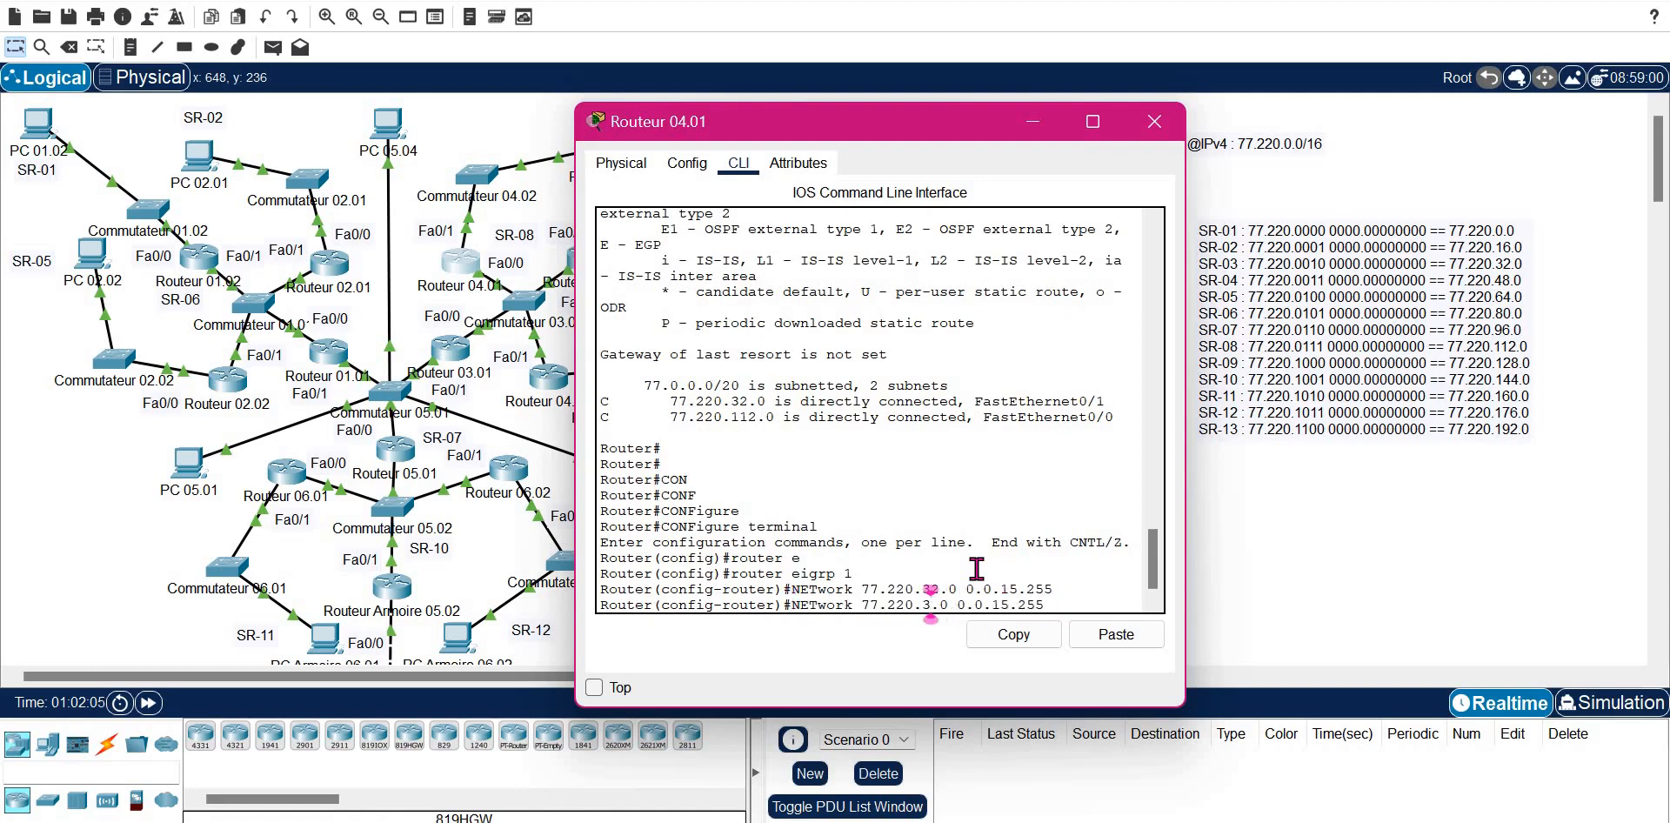
key(Return)
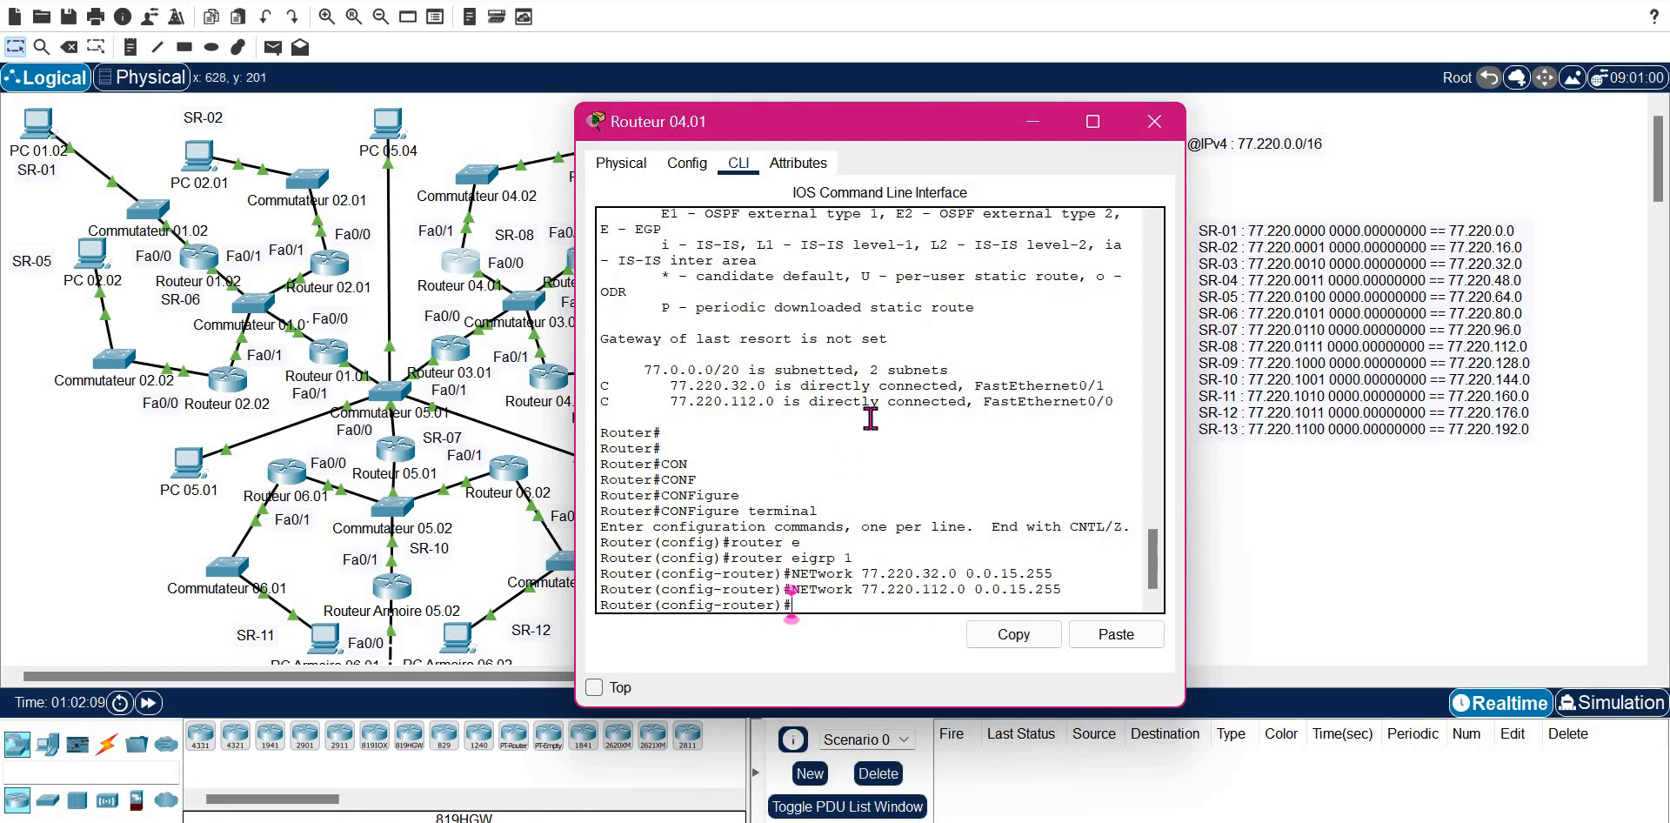
- Make the FastEthernet 0/1 interface of Routeur 04.01 passive for EIGRP
text(PAS)
key(Tab)
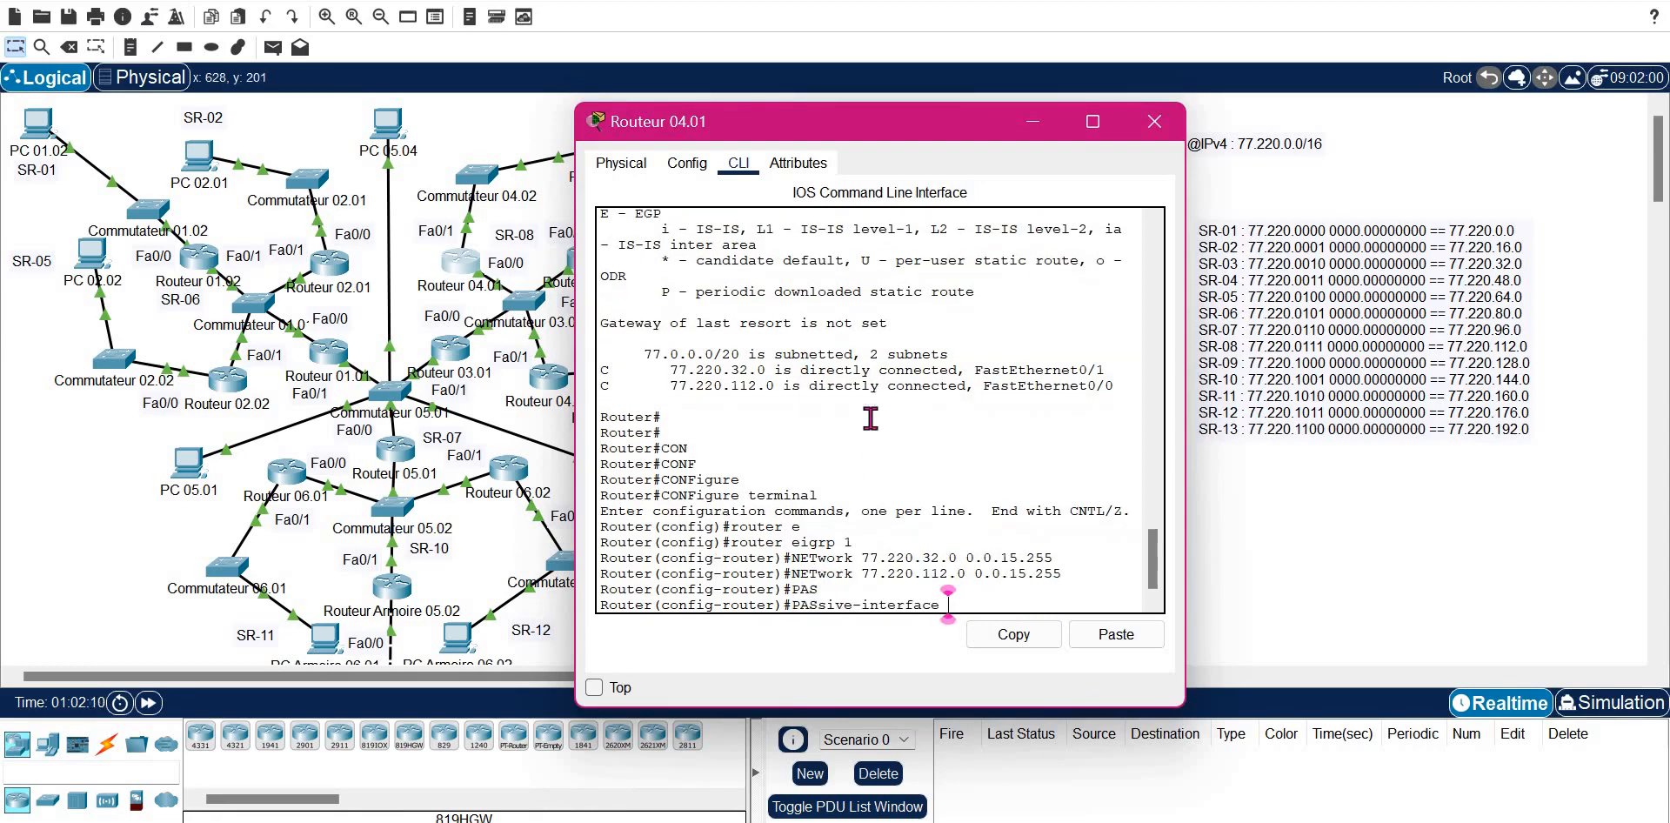
text(F)
key(Tab)
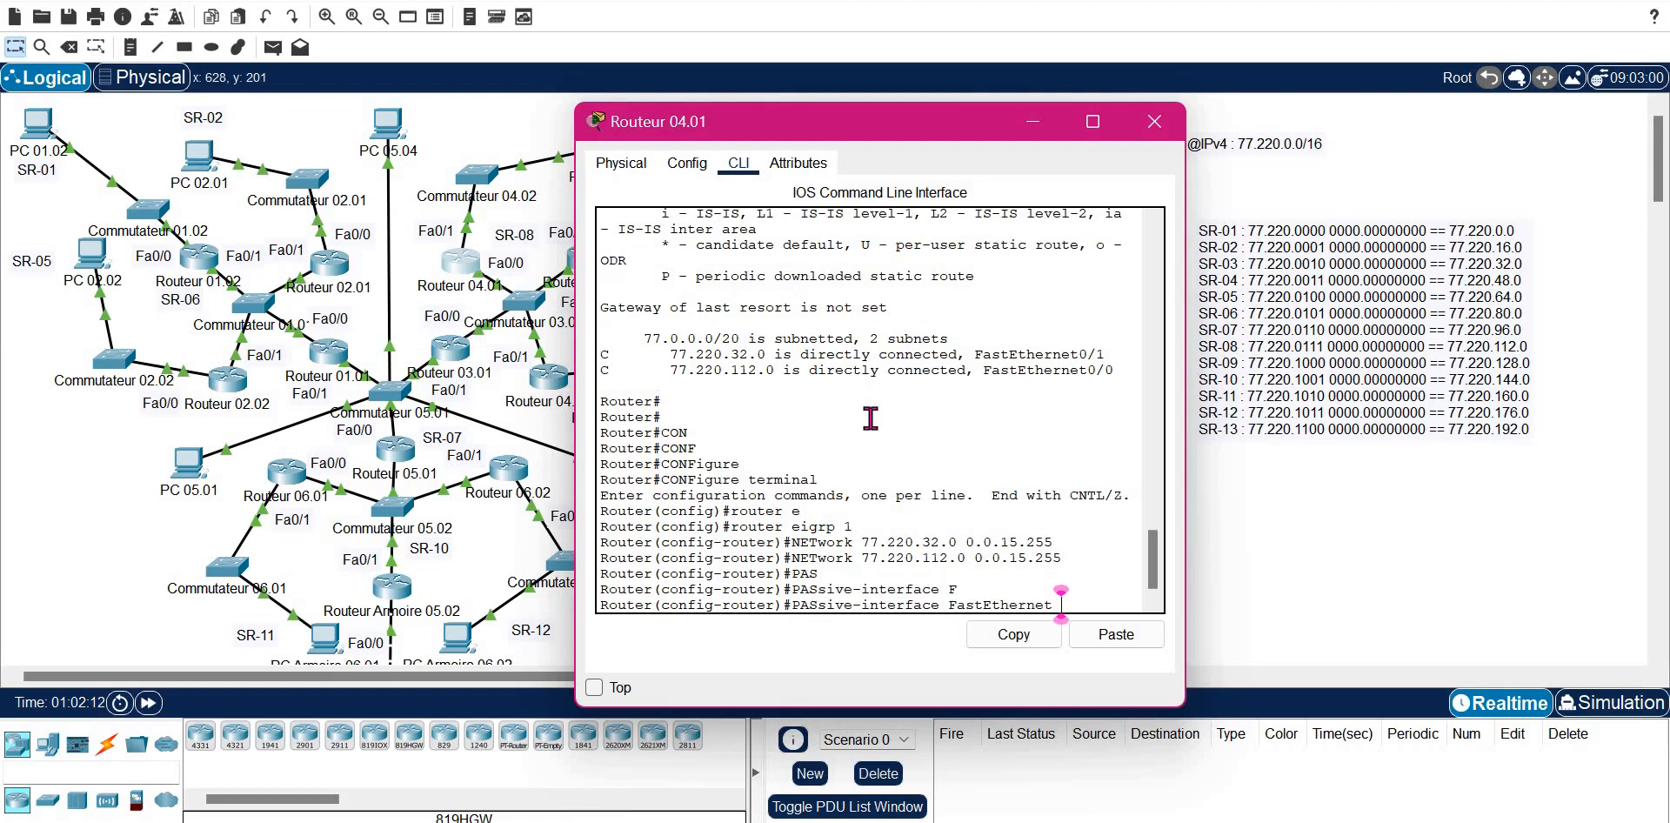
text(0/1)
key(Return)
- Exit the EIGRP configuration mode of Routeur 04.01 and close its window
text(exit)
key(Return)
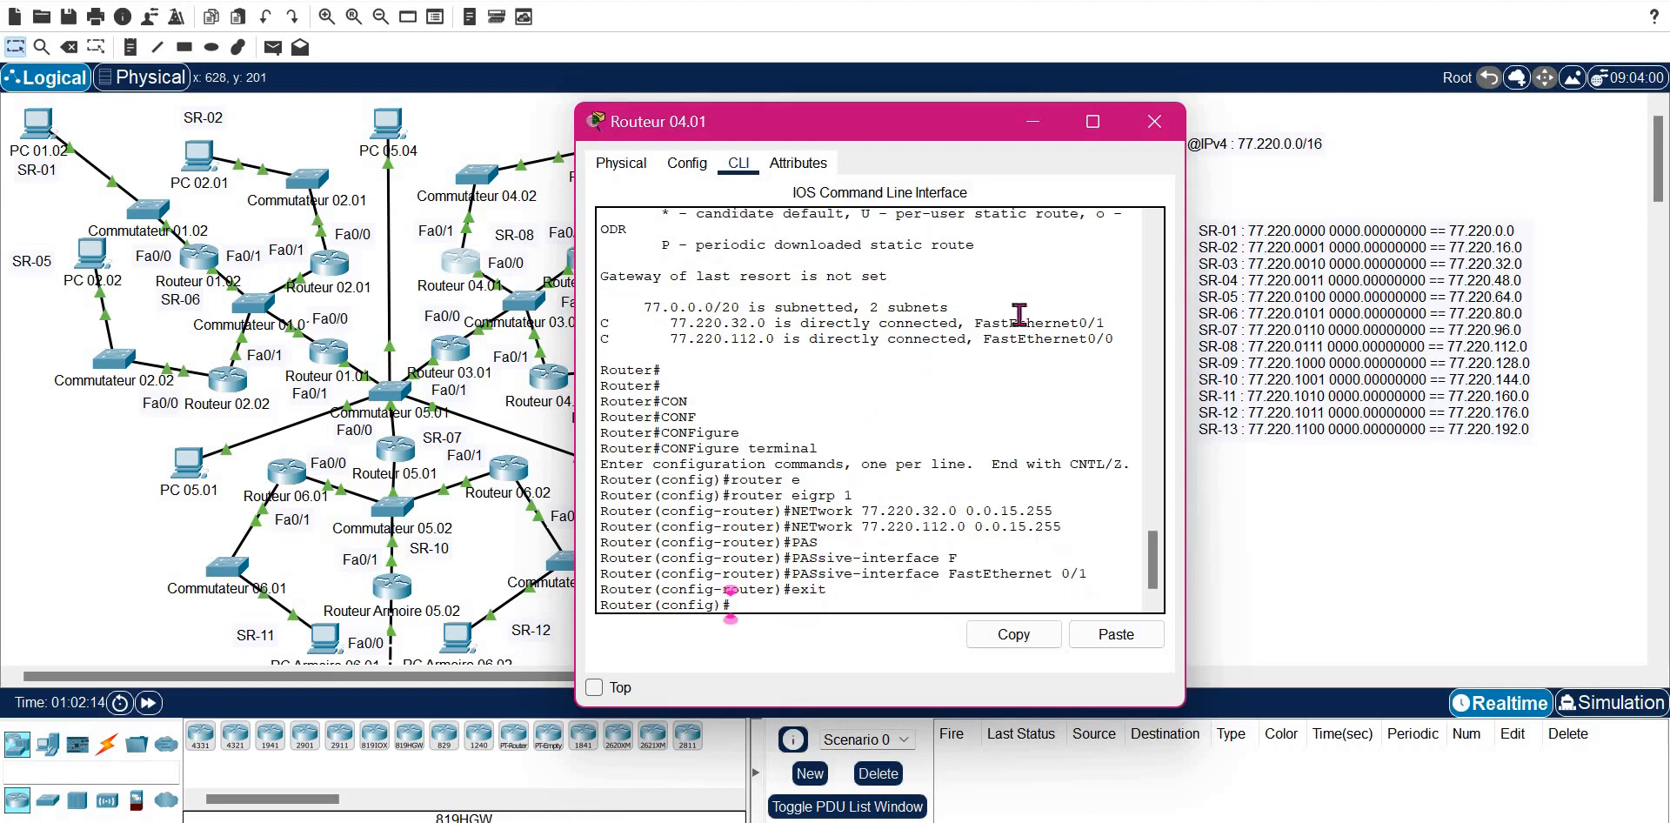
click(1156, 130)
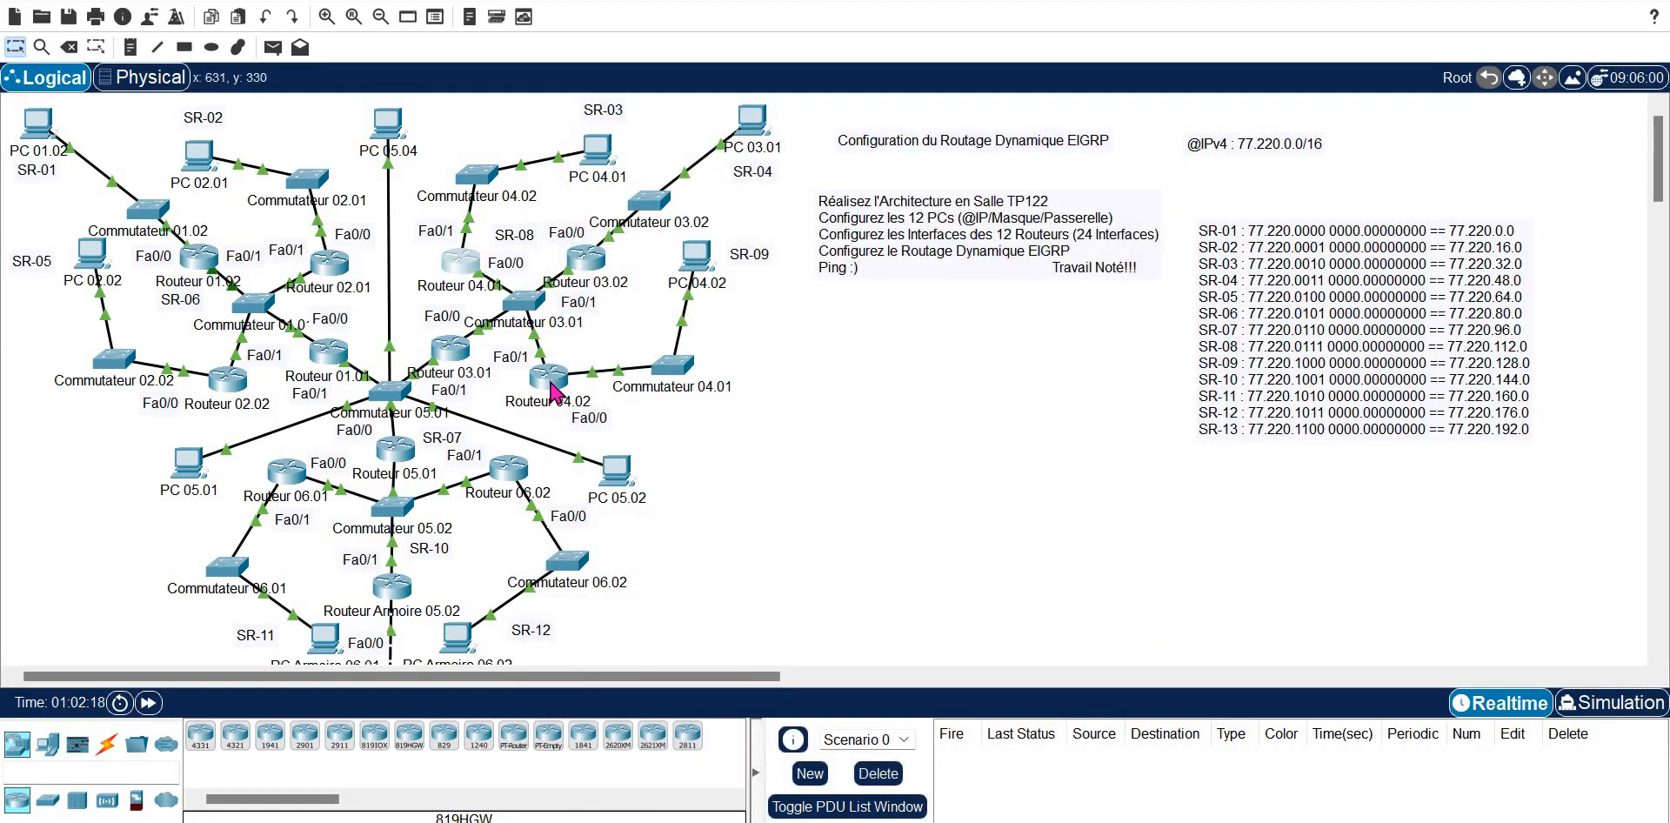
- Open the command line of Routeur 04.02 and enter global configuration mode
click(551, 388)
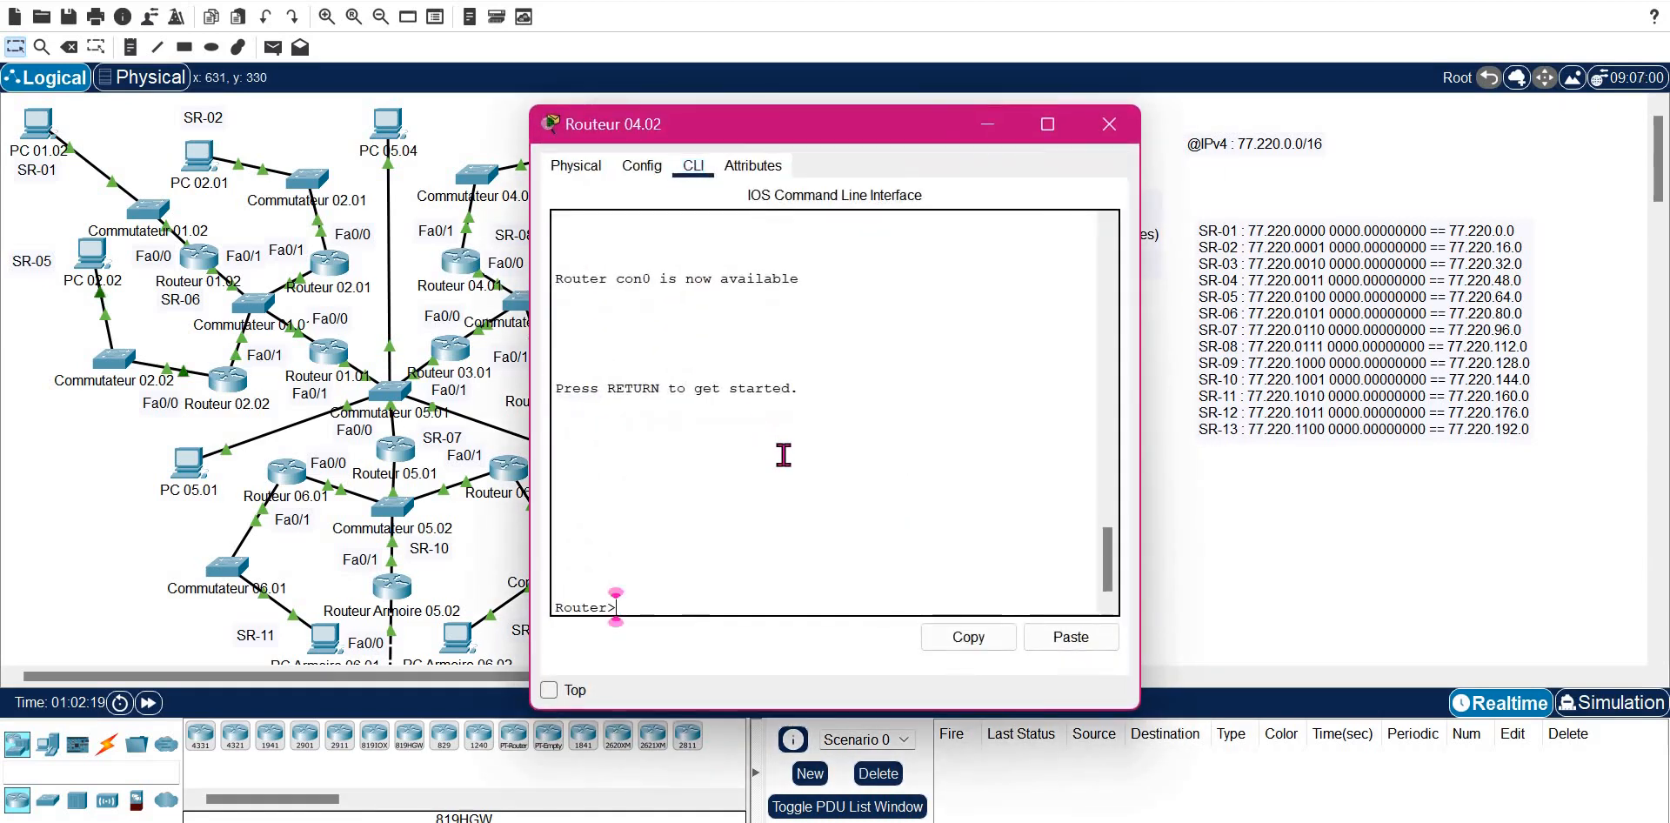
key(Return)
text(en)
key(Tab)
key(Return)
text(con)
key(Tab)
text(f)
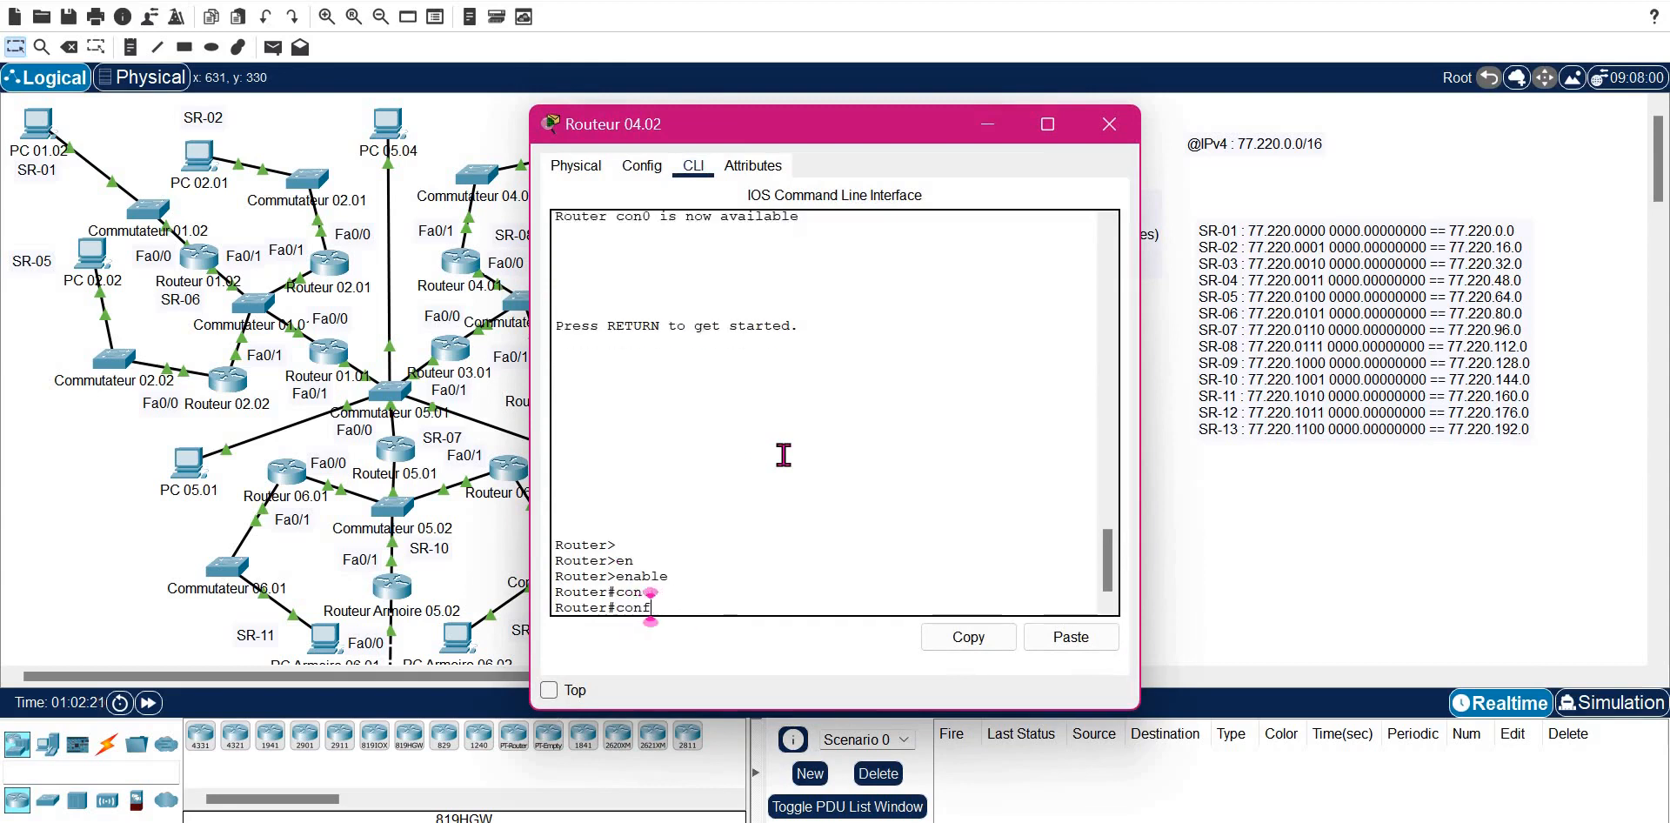
key(Tab)
key(Tab)
key(Return)
- Start EIGRP routing on Routeur 04.02 with autonomous system number 1
text(rou)
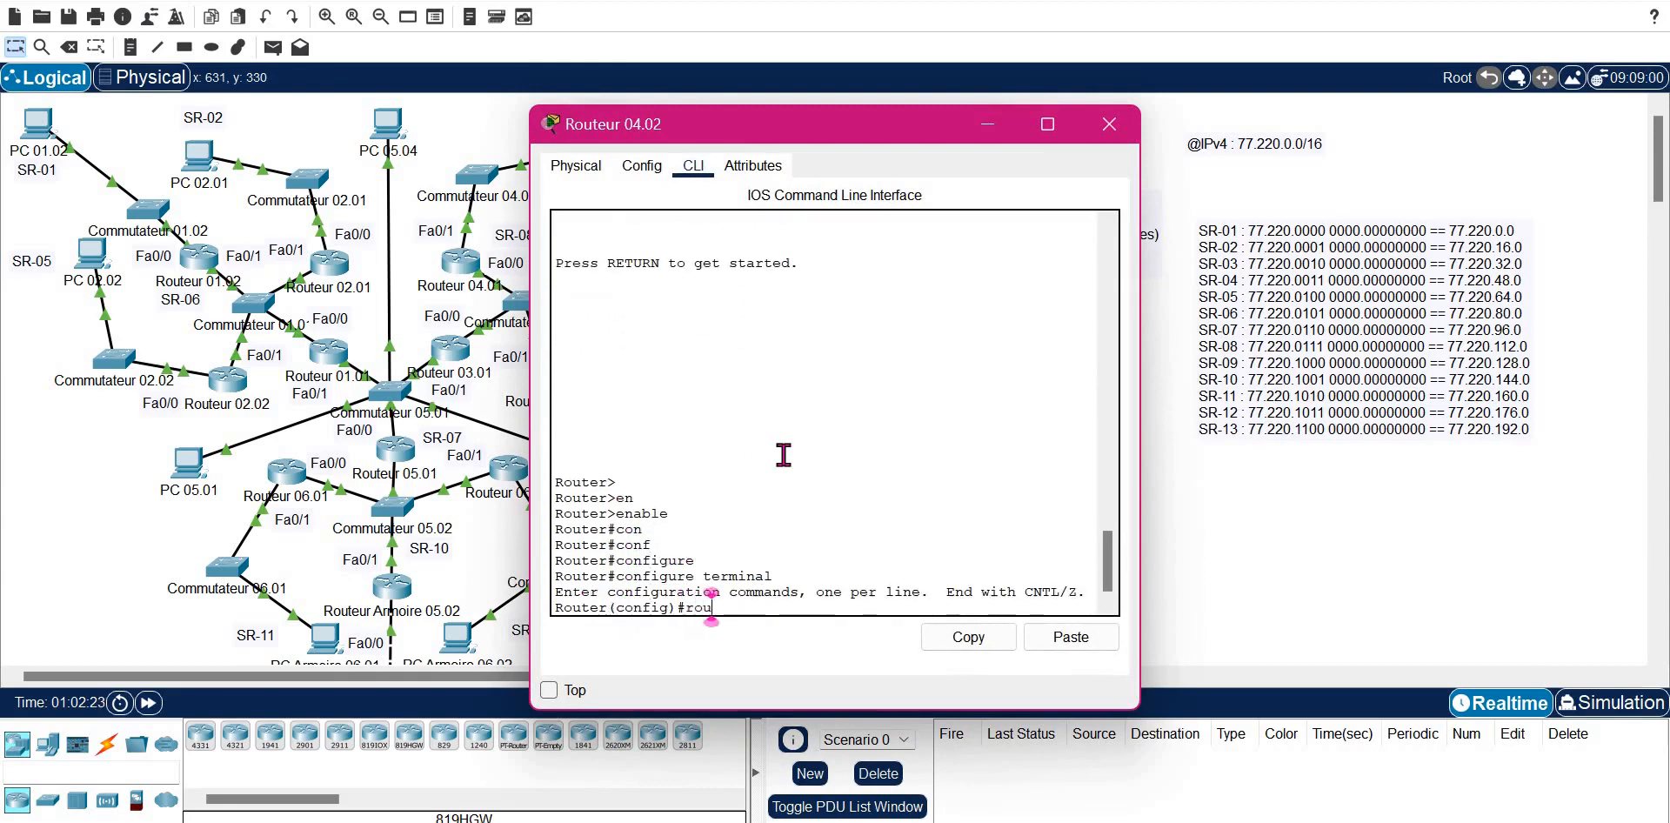
text(ter e)
key(Tab)
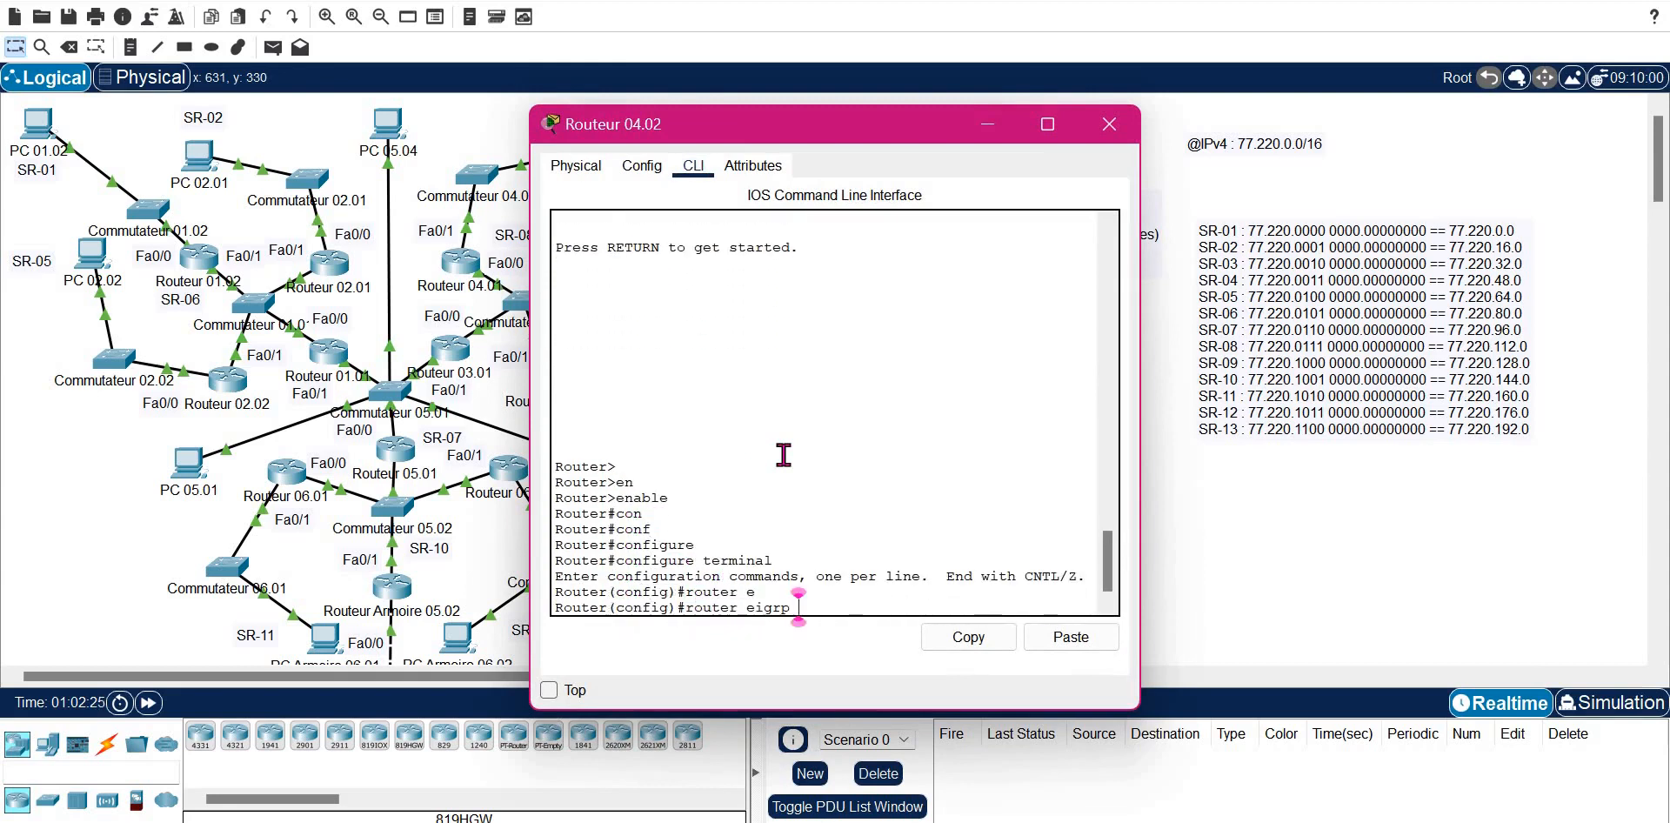
text(1)
key(Return)
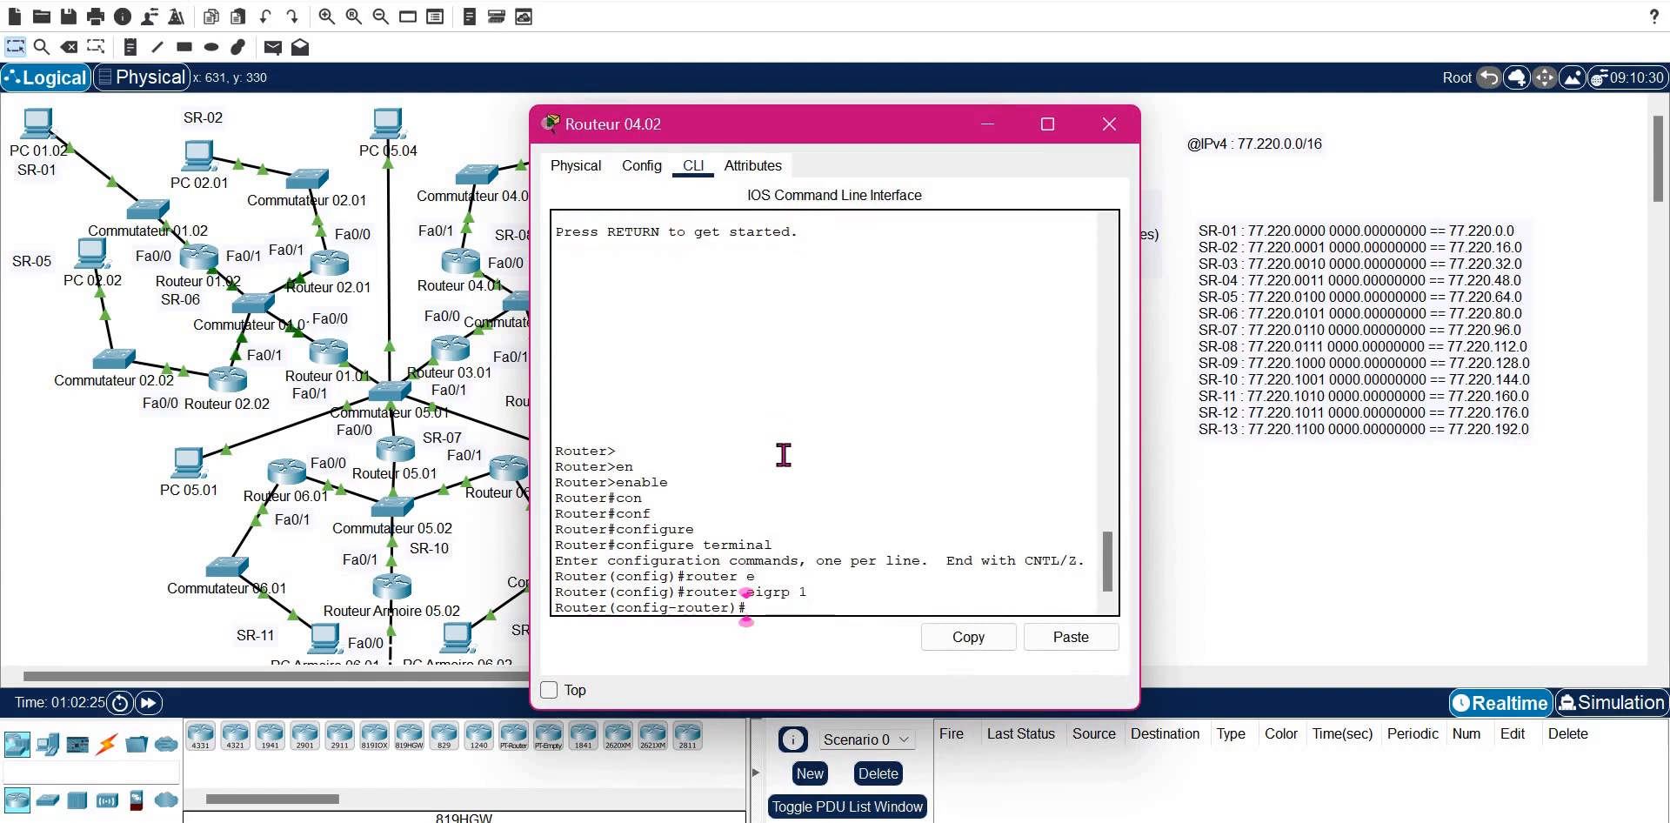
- Check Routeur 04.02's links in the topology and advertise network 77.220.112.0 with wildcard mask 0.0.15.255 in its EIGRP process
click(1070, 637)
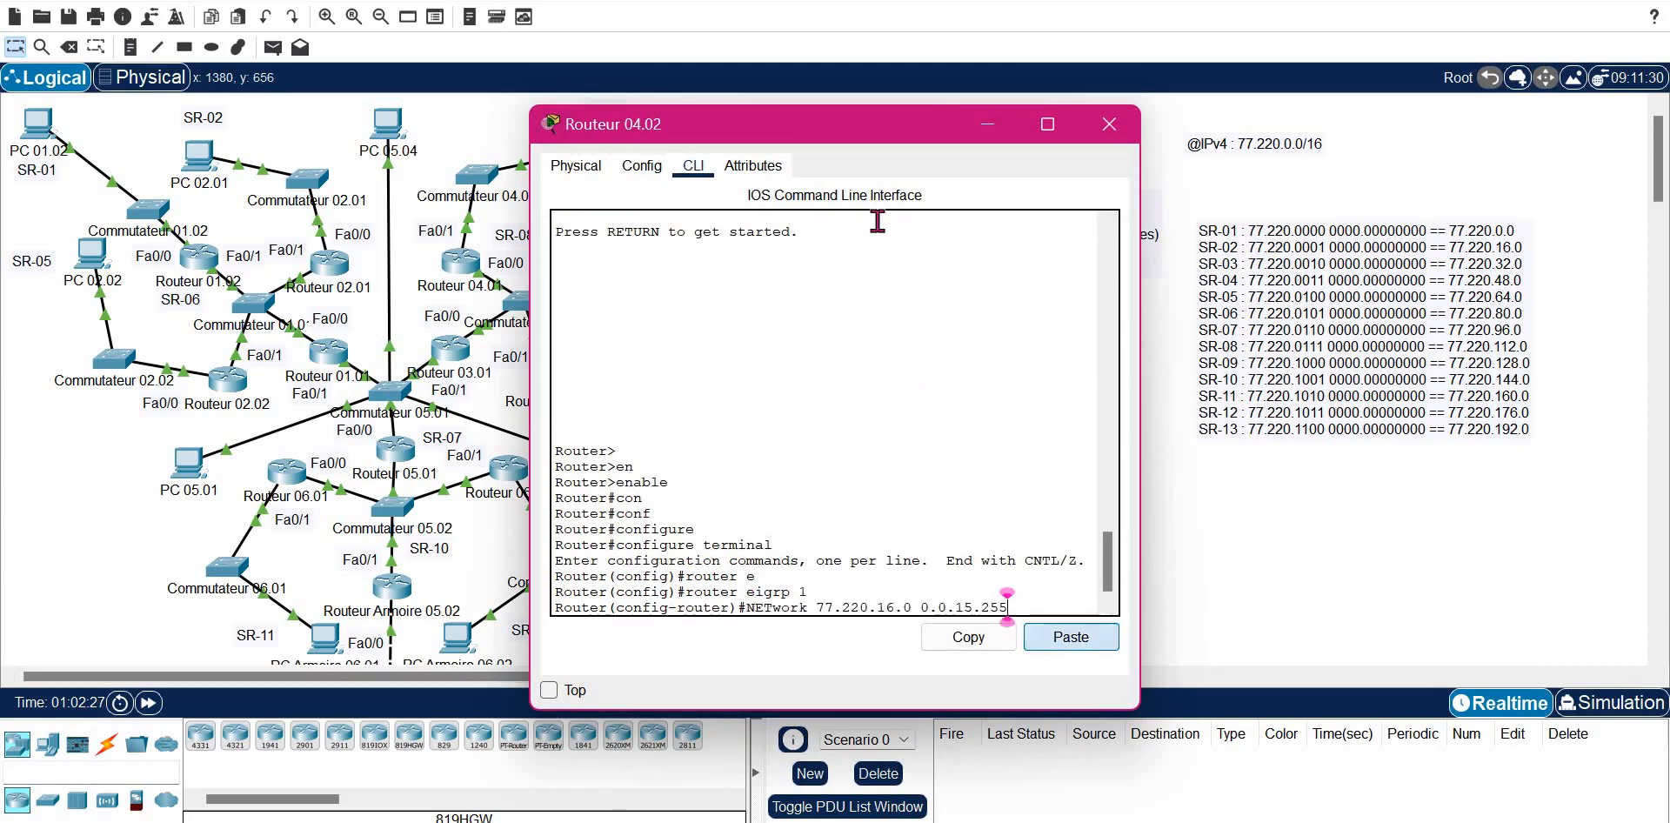
double_click(839, 133)
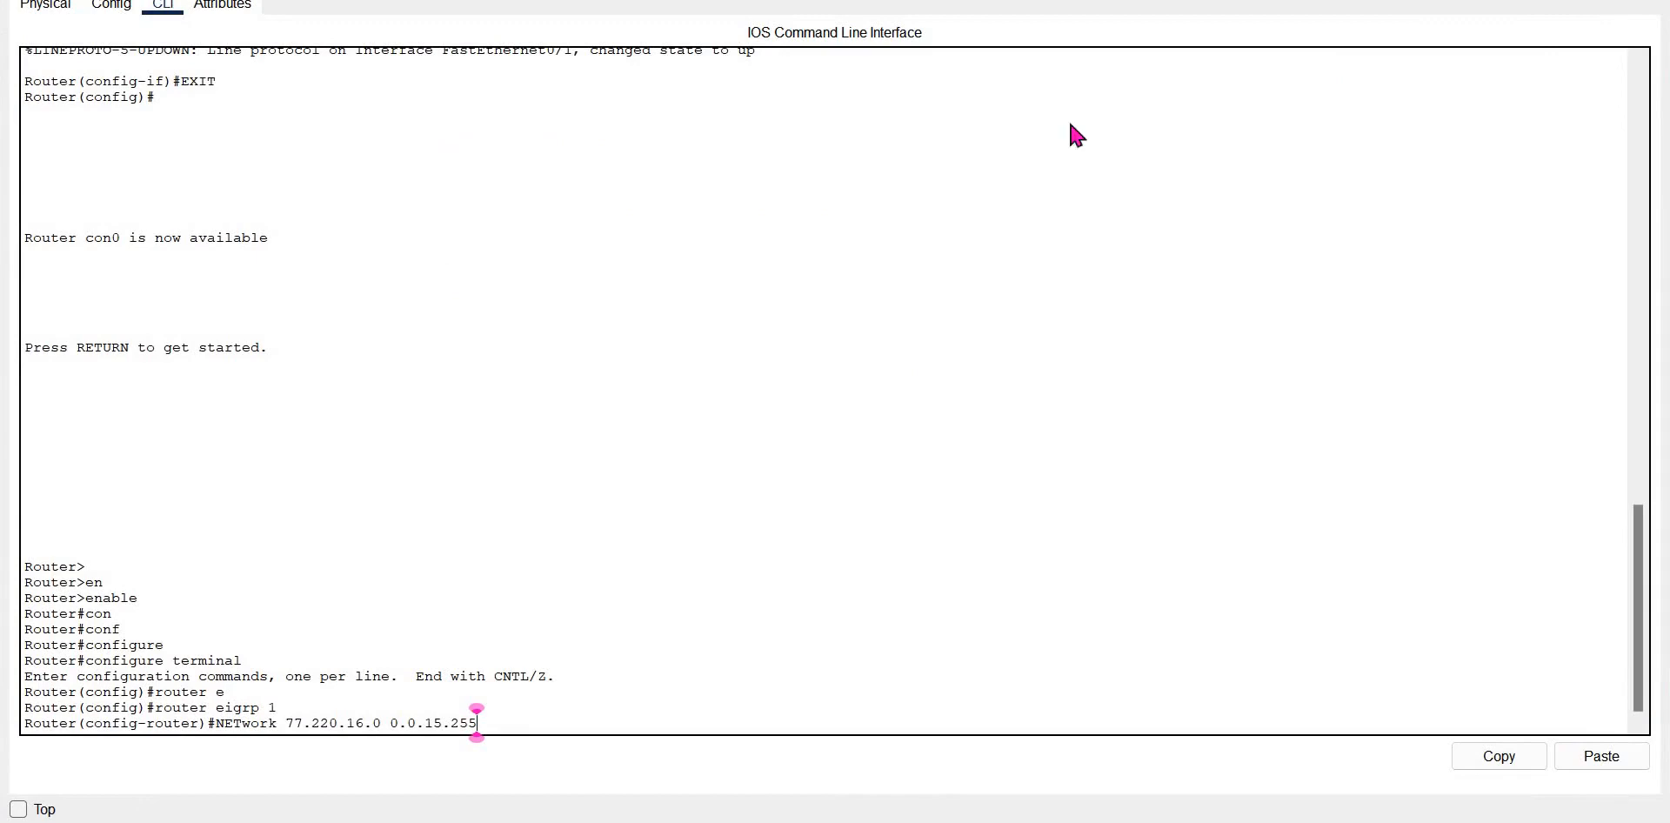
double_click(818, 2)
drag(814, 122, 1266, 168)
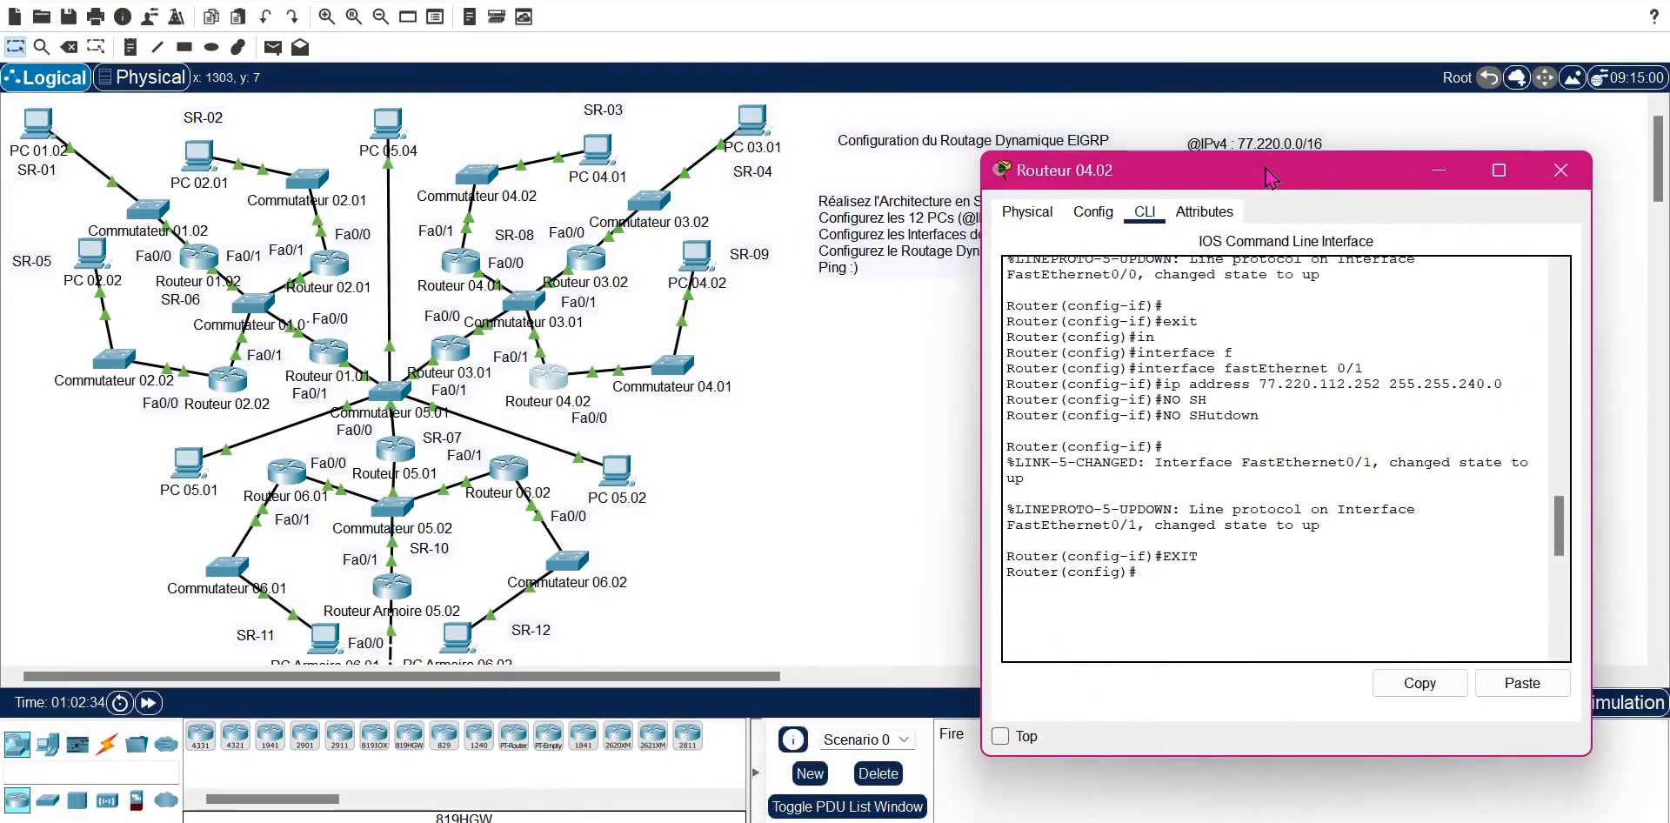
drag(1048, 181, 273, 133)
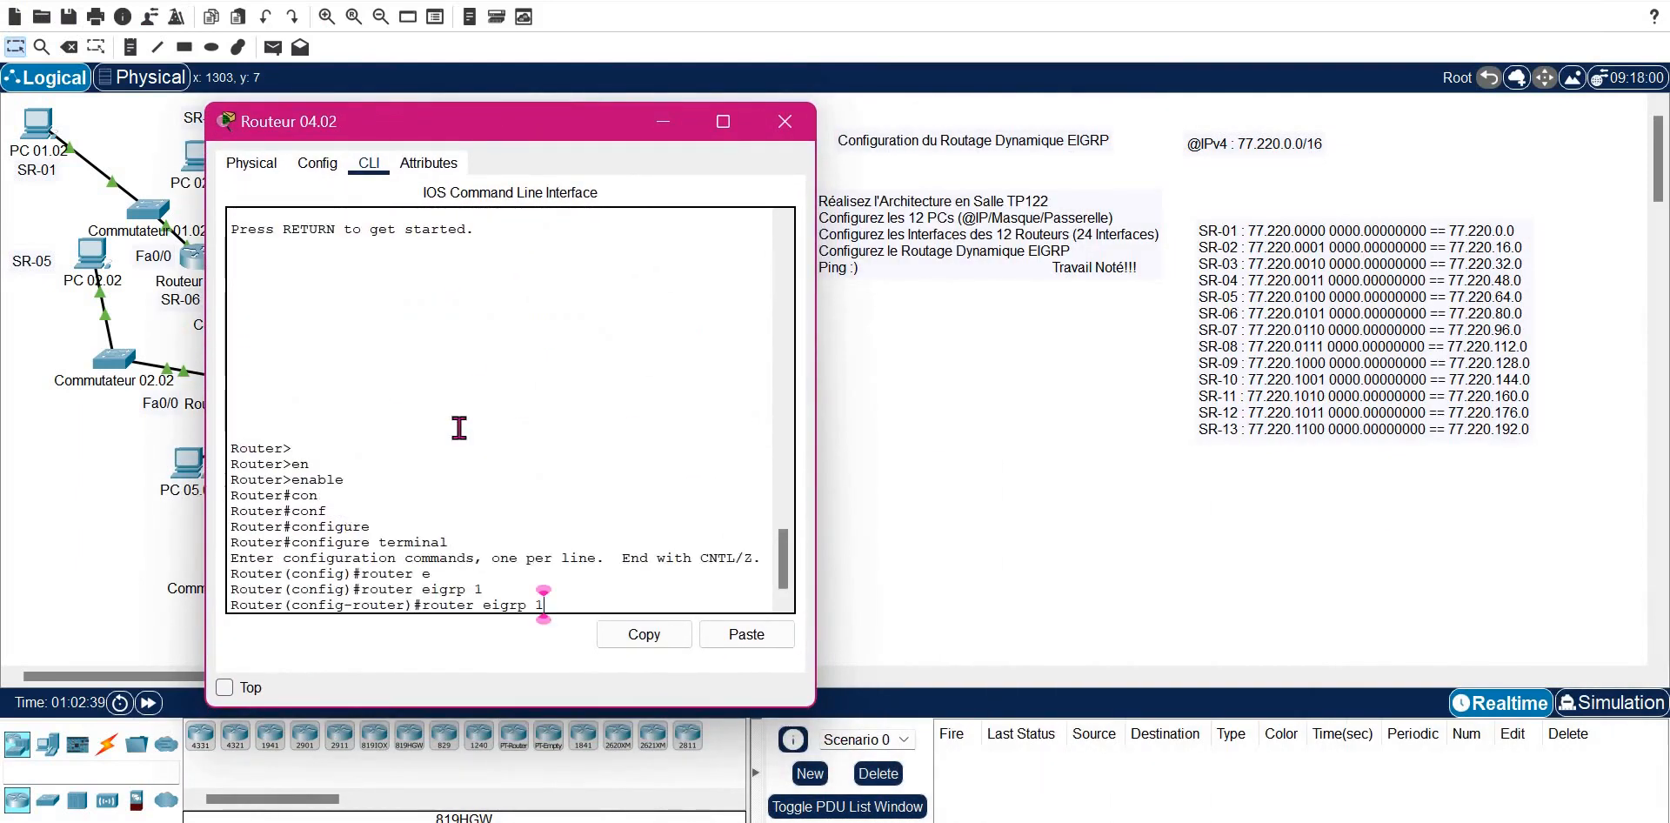
key(Up)
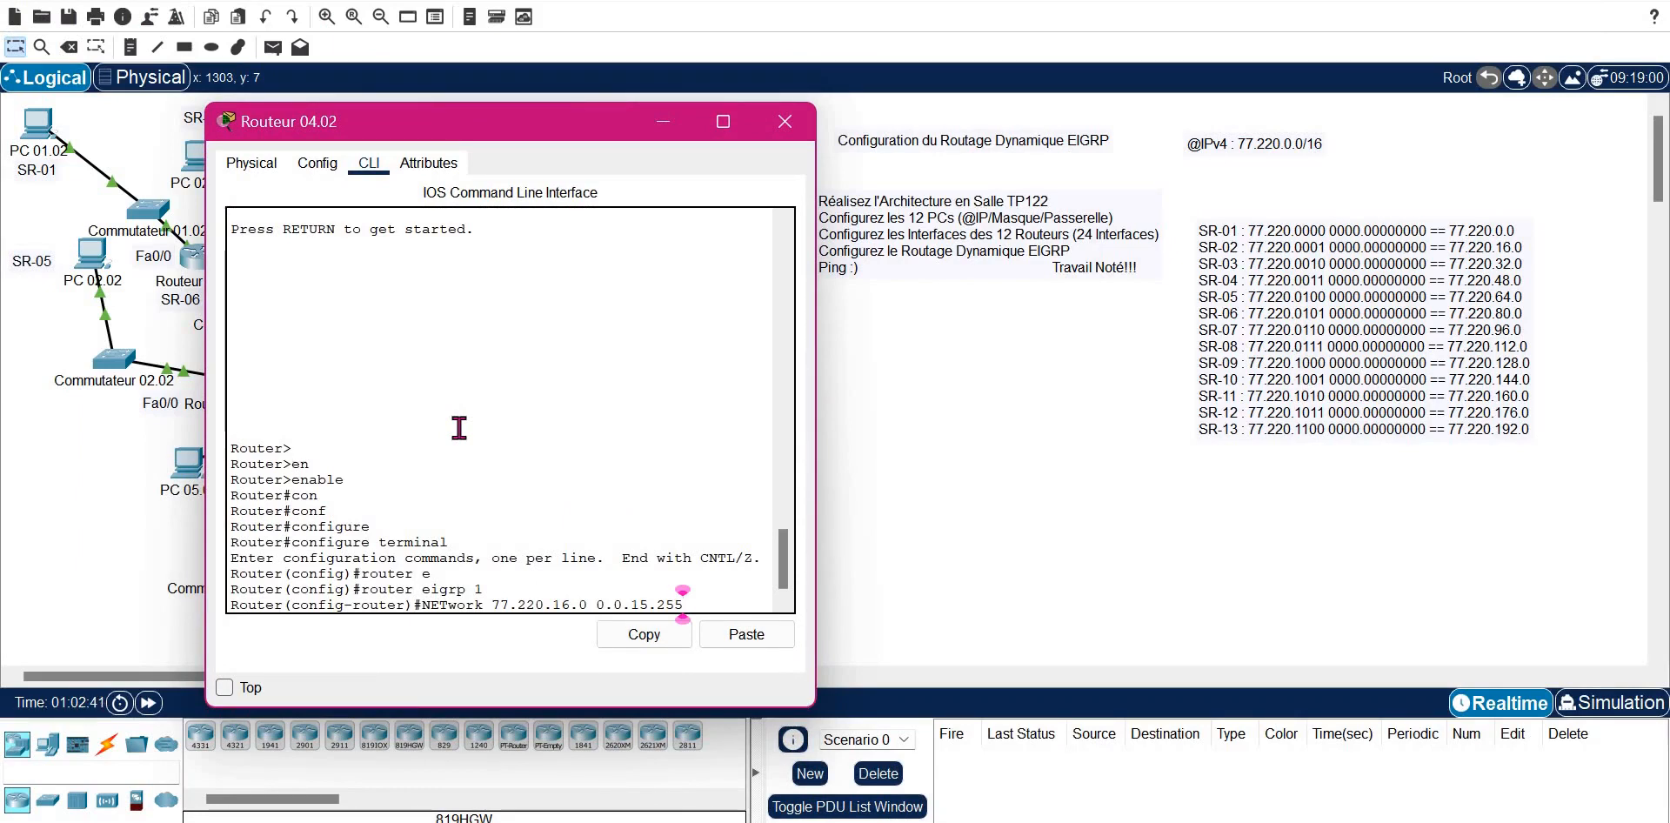
key(Left)
key(Left)
key(Left)
key(Left)
key(Left)
key(Left)
key(Left)
key(Left)
key(Left)
key(Left)
key(Left)
key(Left)
key(Left)
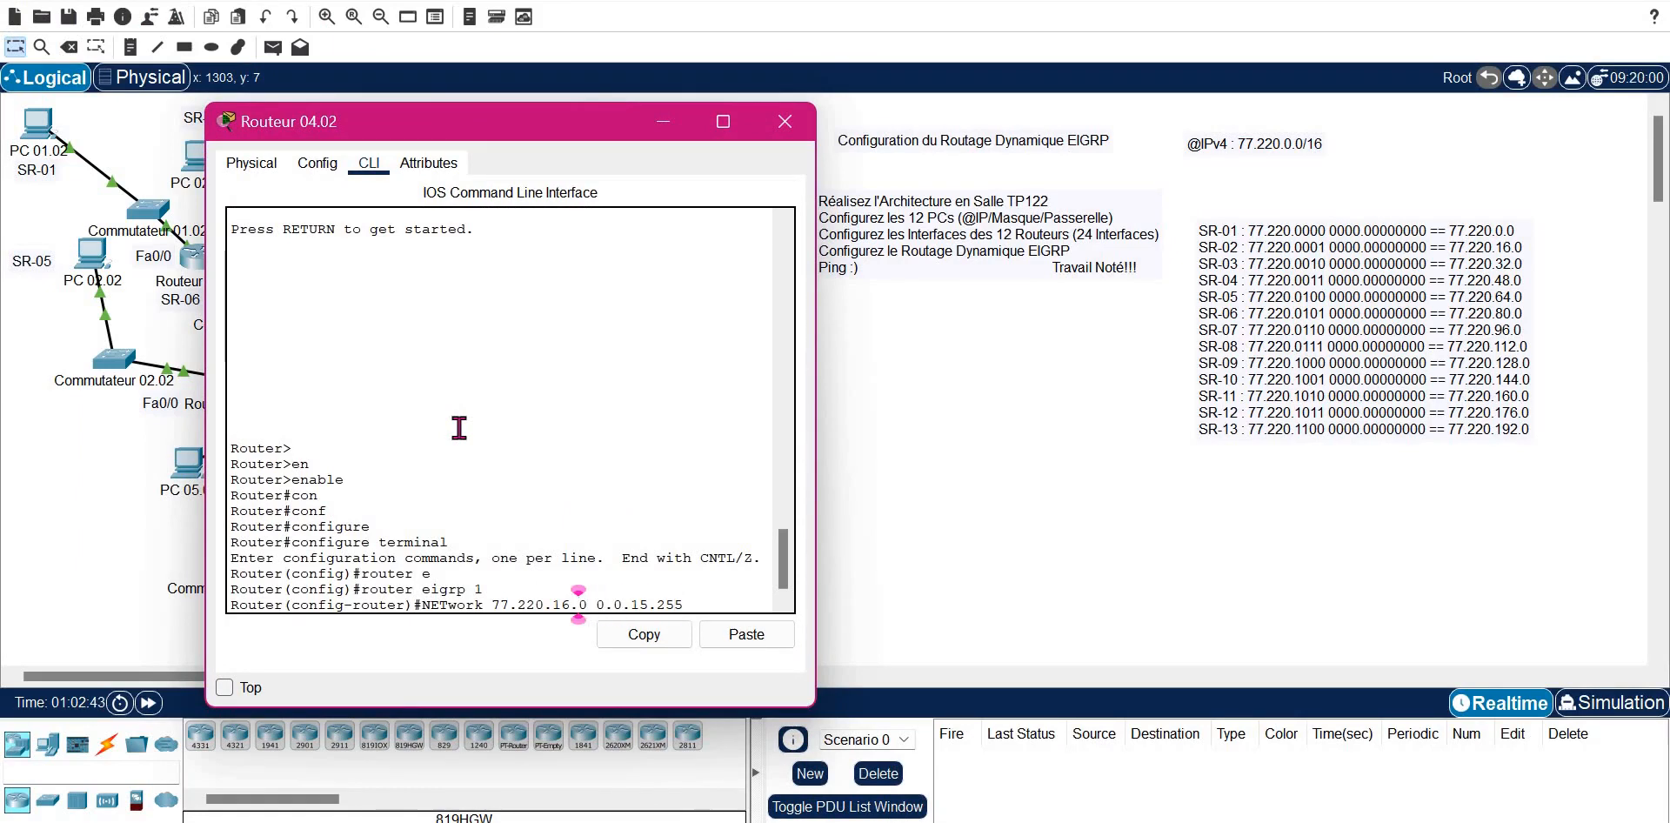
key(BackSpace)
text(12)
key(Return)
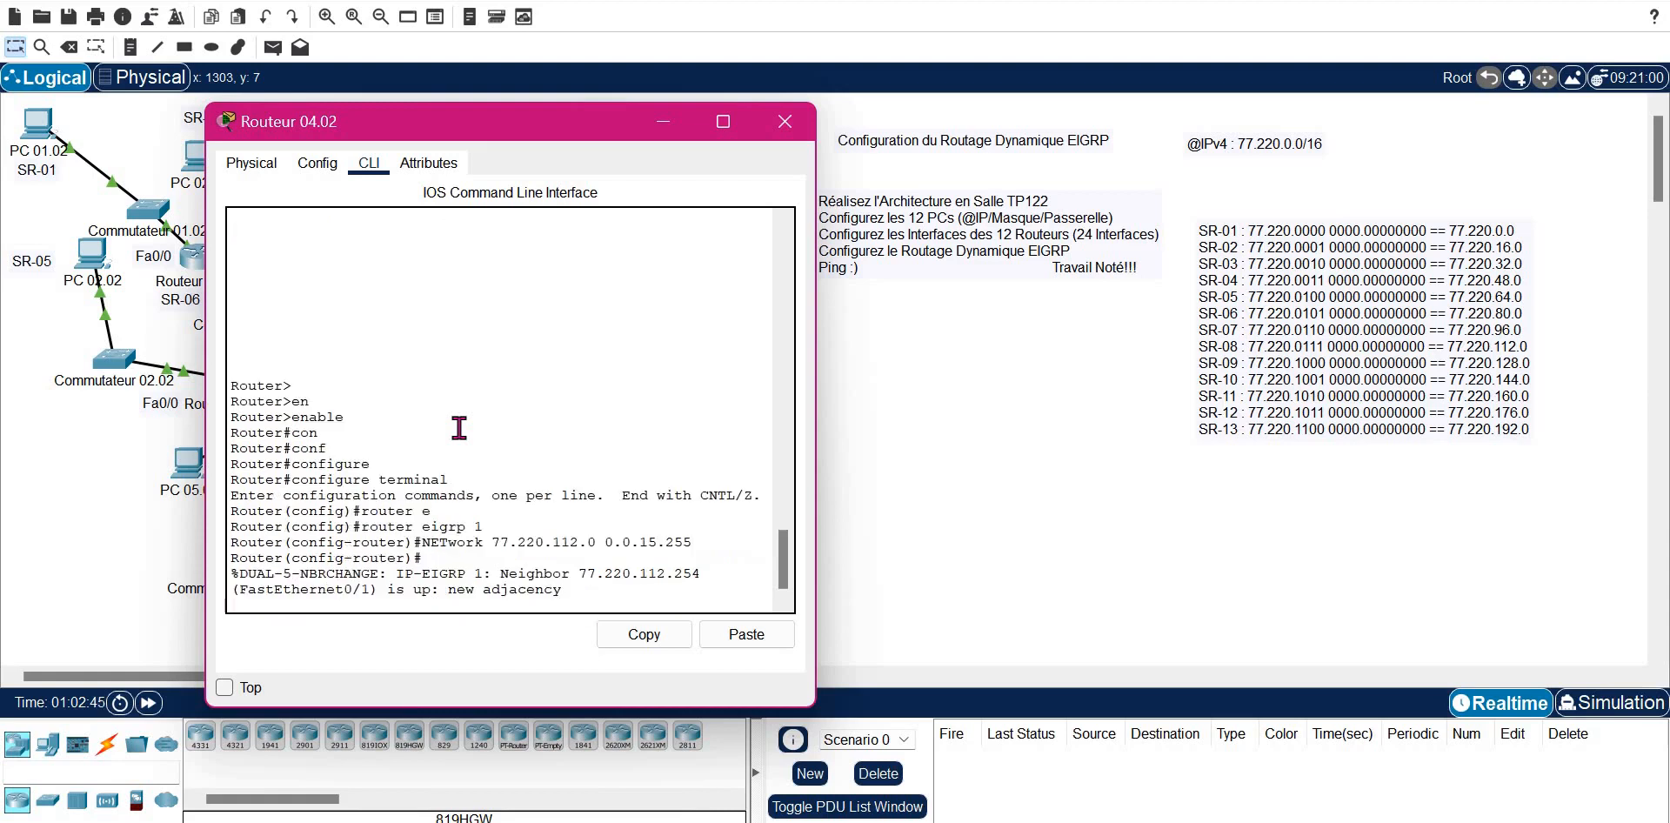
- Advertise network 77.220.128.0 with wildcard mask 0.0.15.255 in EIGRP on Routeur 04.02
key(Up)
key(Left)
key(Left)
key(Left)
key(Left)
key(Left)
key(Left)
key(Left)
key(Left)
key(Left)
key(Left)
key(Left)
key(Left)
key(Left)
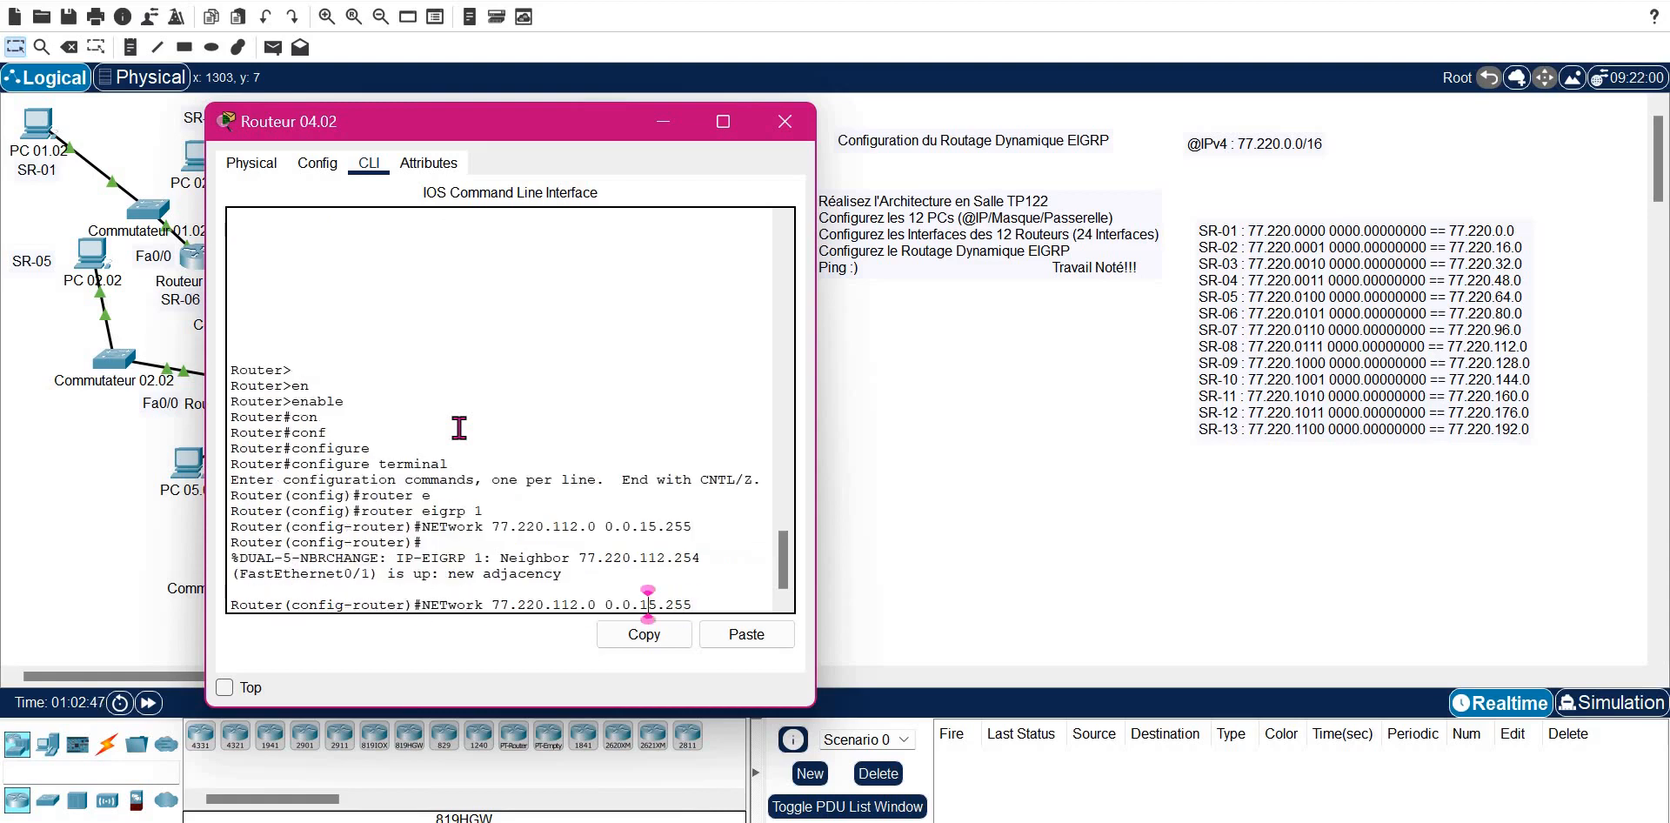
key(BackSpace)
key(BackSpace)
text(28)
key(Return)
- Exit the EIGRP configuration mode of Routeur 04.02 and close its window
text(EXIT)
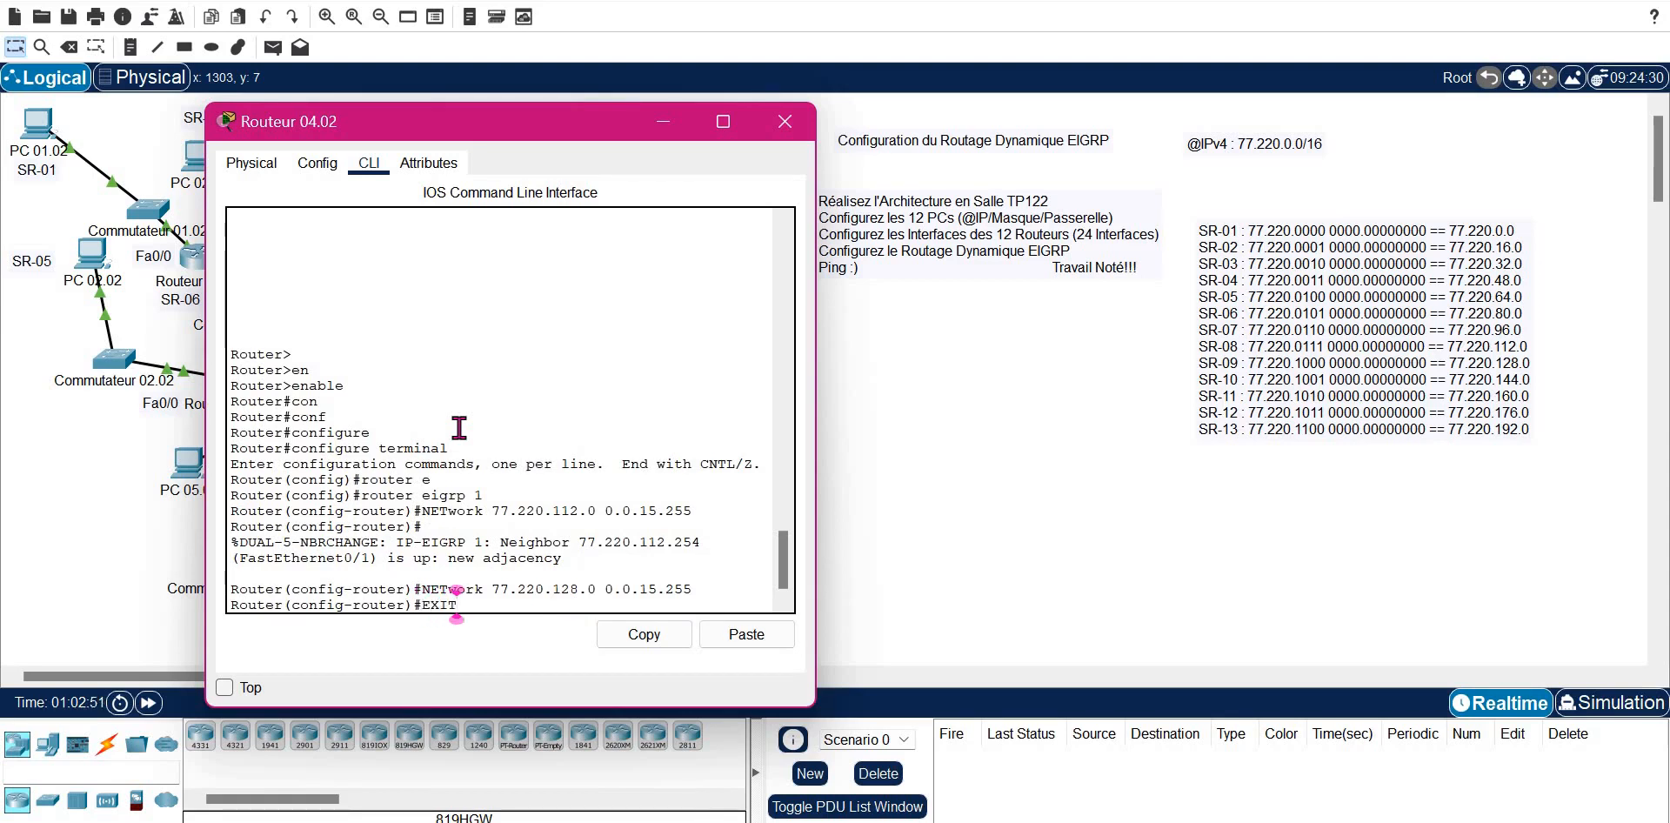
key(Return)
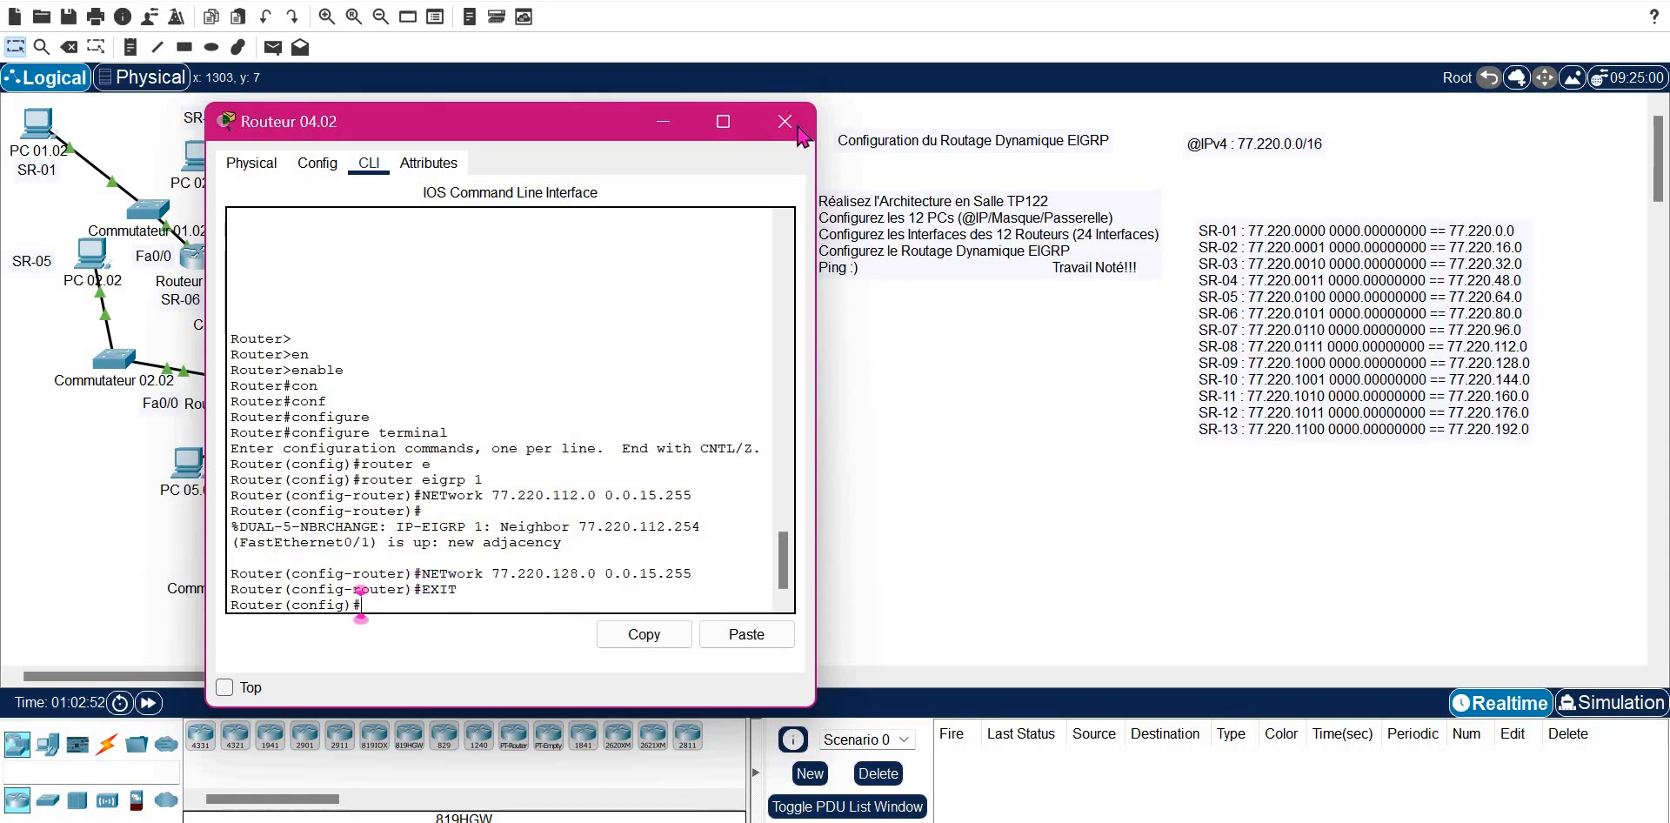
click(788, 123)
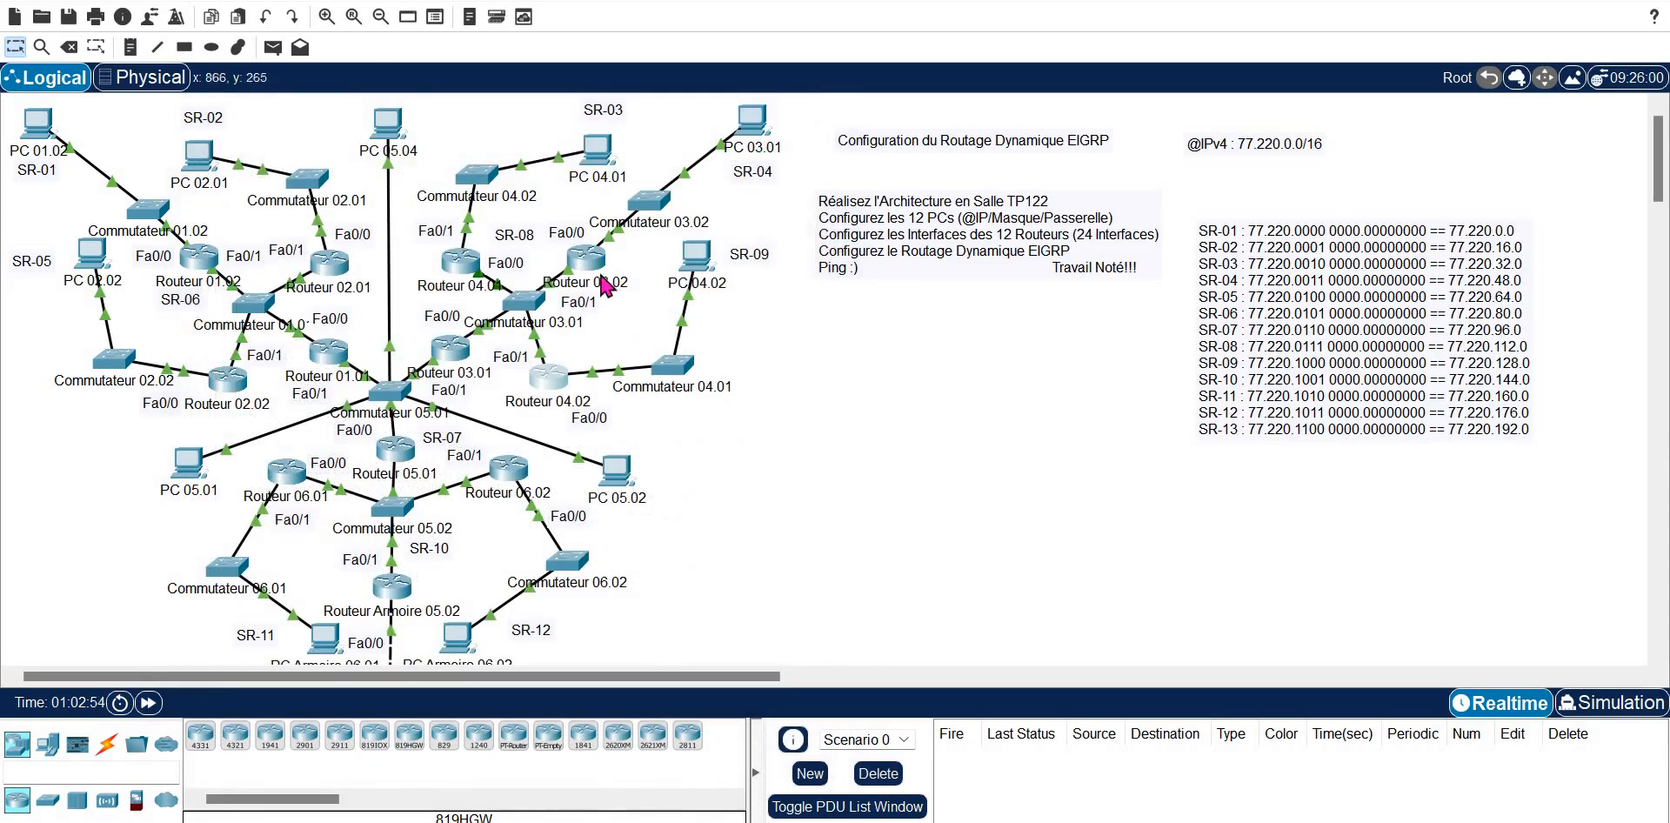
- Review the EIGRP commands and console messages on Routeur 03.02 and Routeur 04.01, closing each window after reading
click(597, 266)
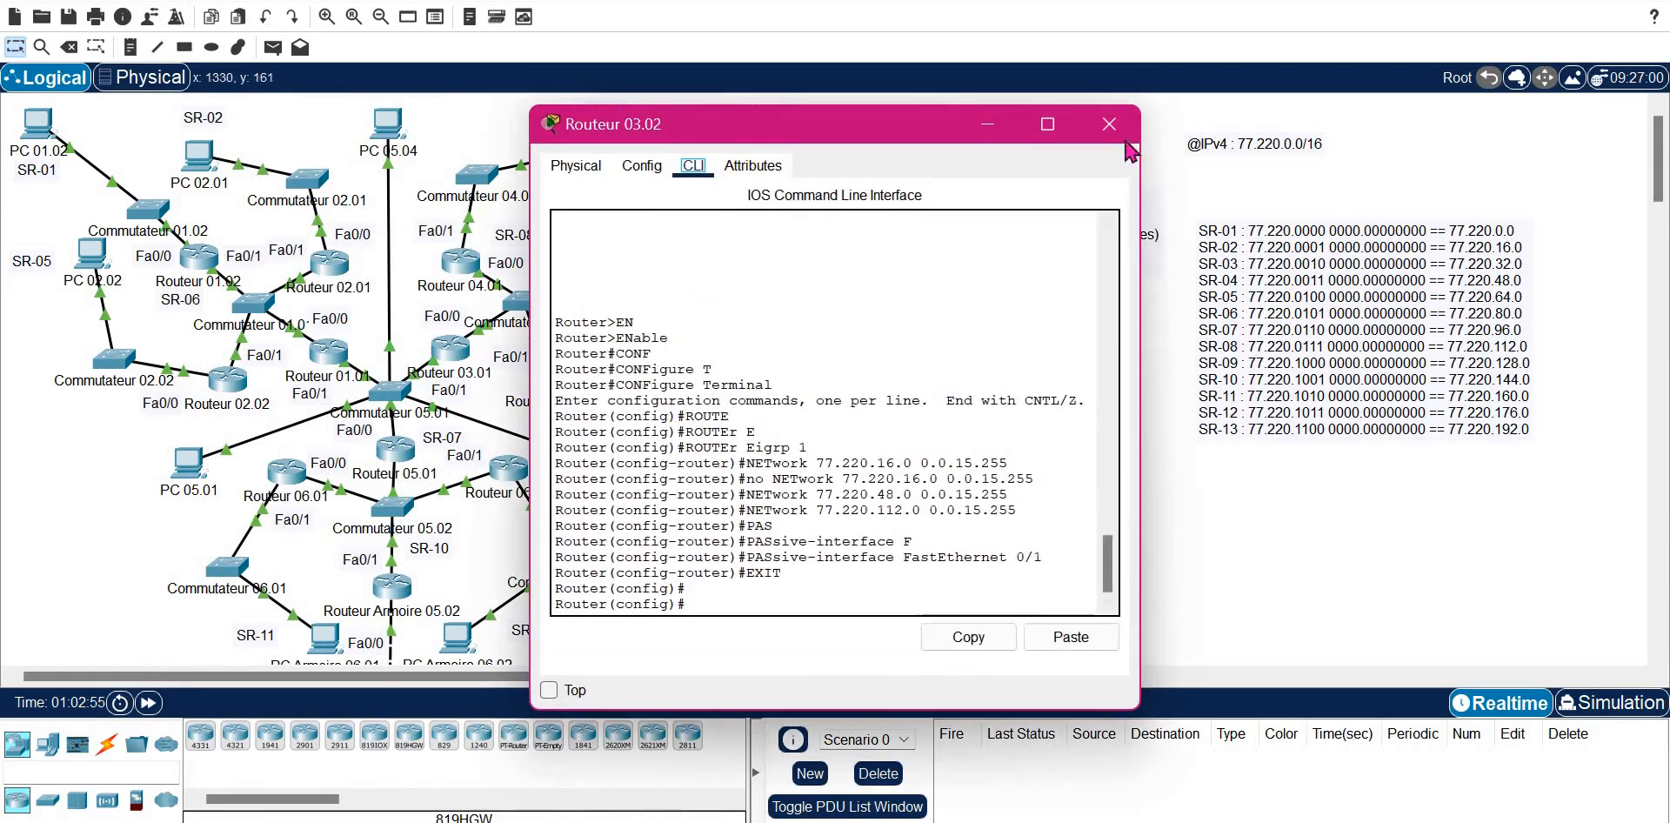
click(1109, 126)
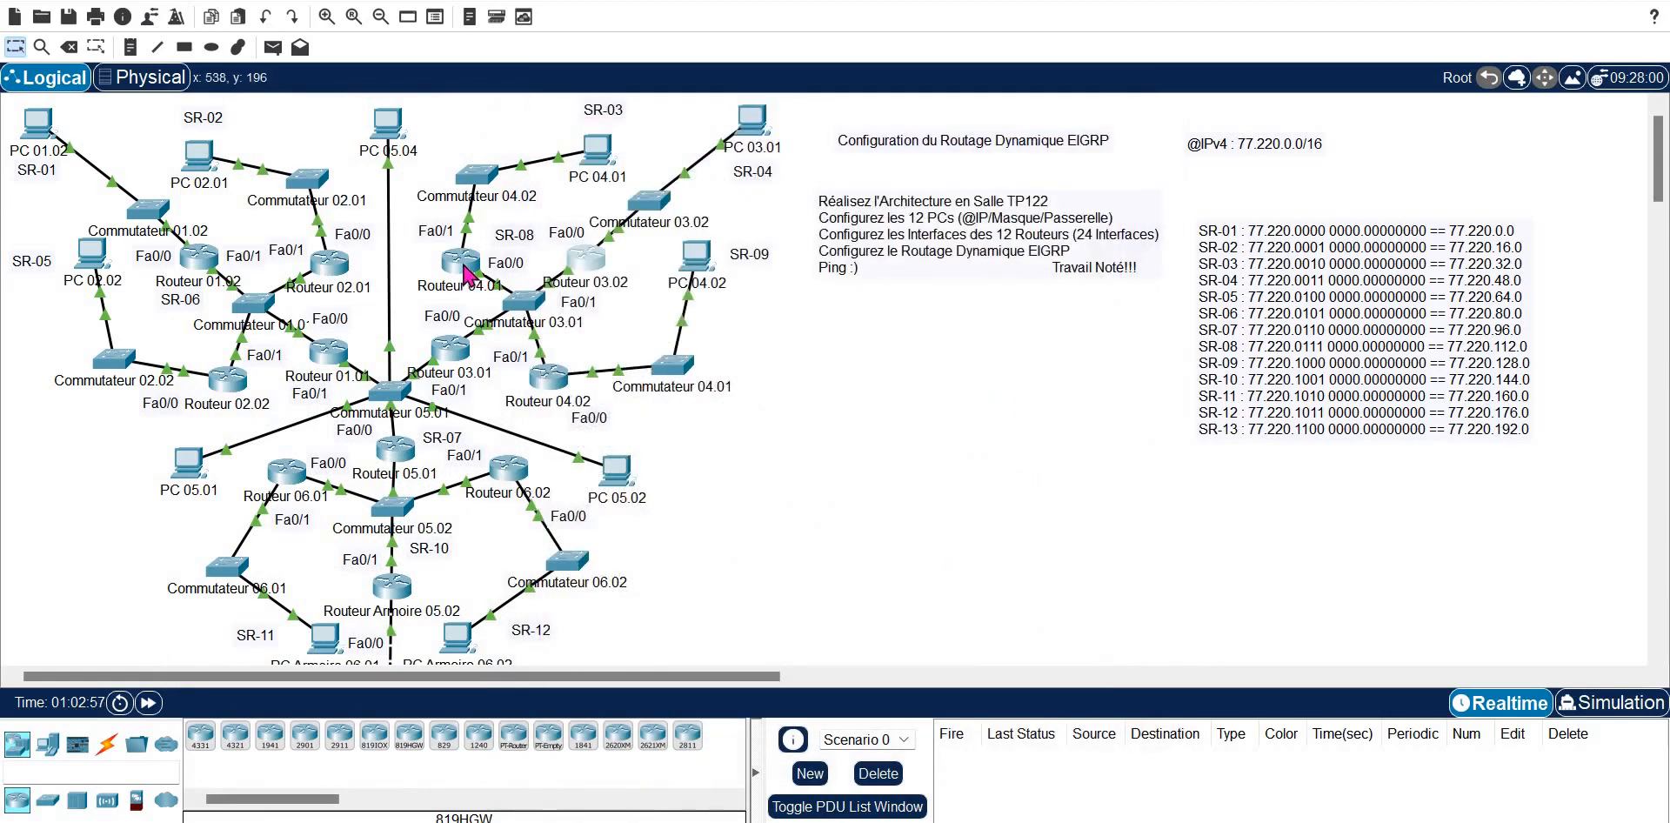
click(463, 264)
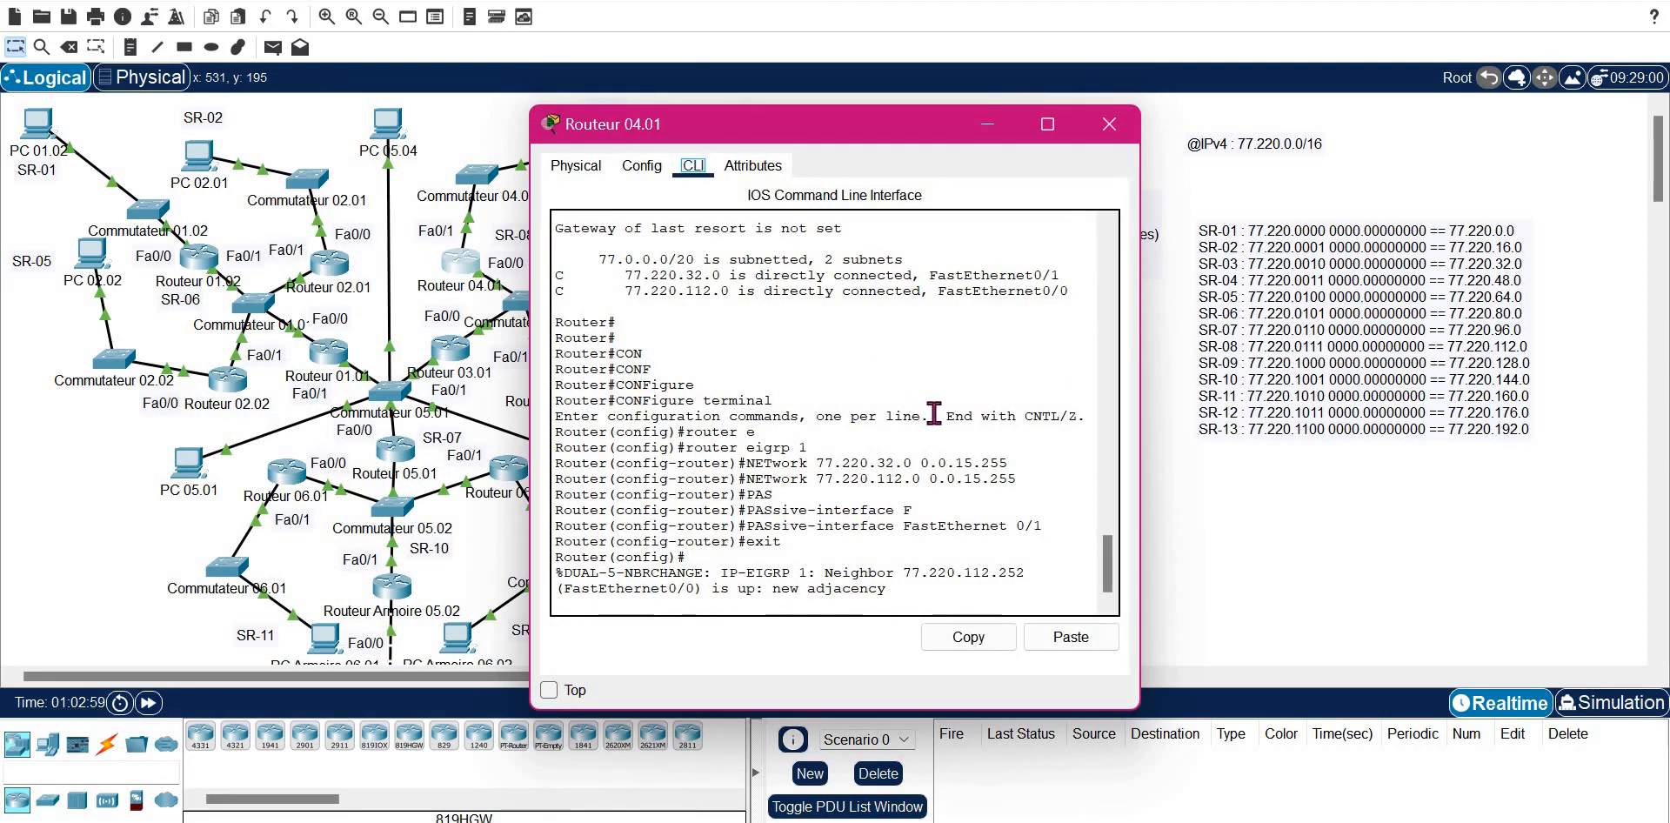
click(1109, 124)
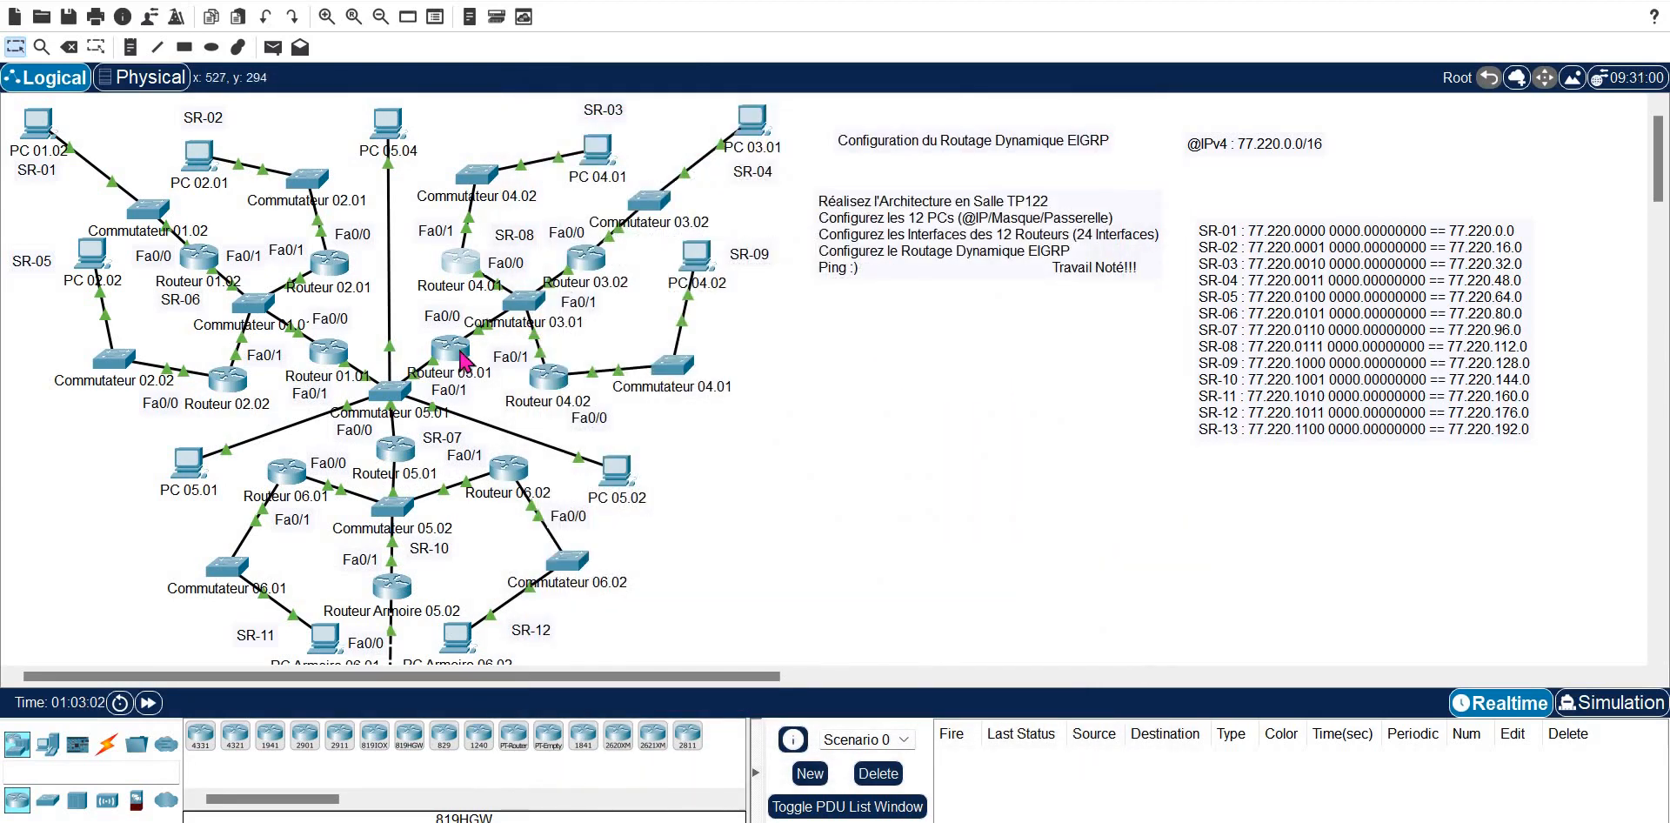
- Open the command line of Routeur 03.01 and enter global configuration mode
click(463, 359)
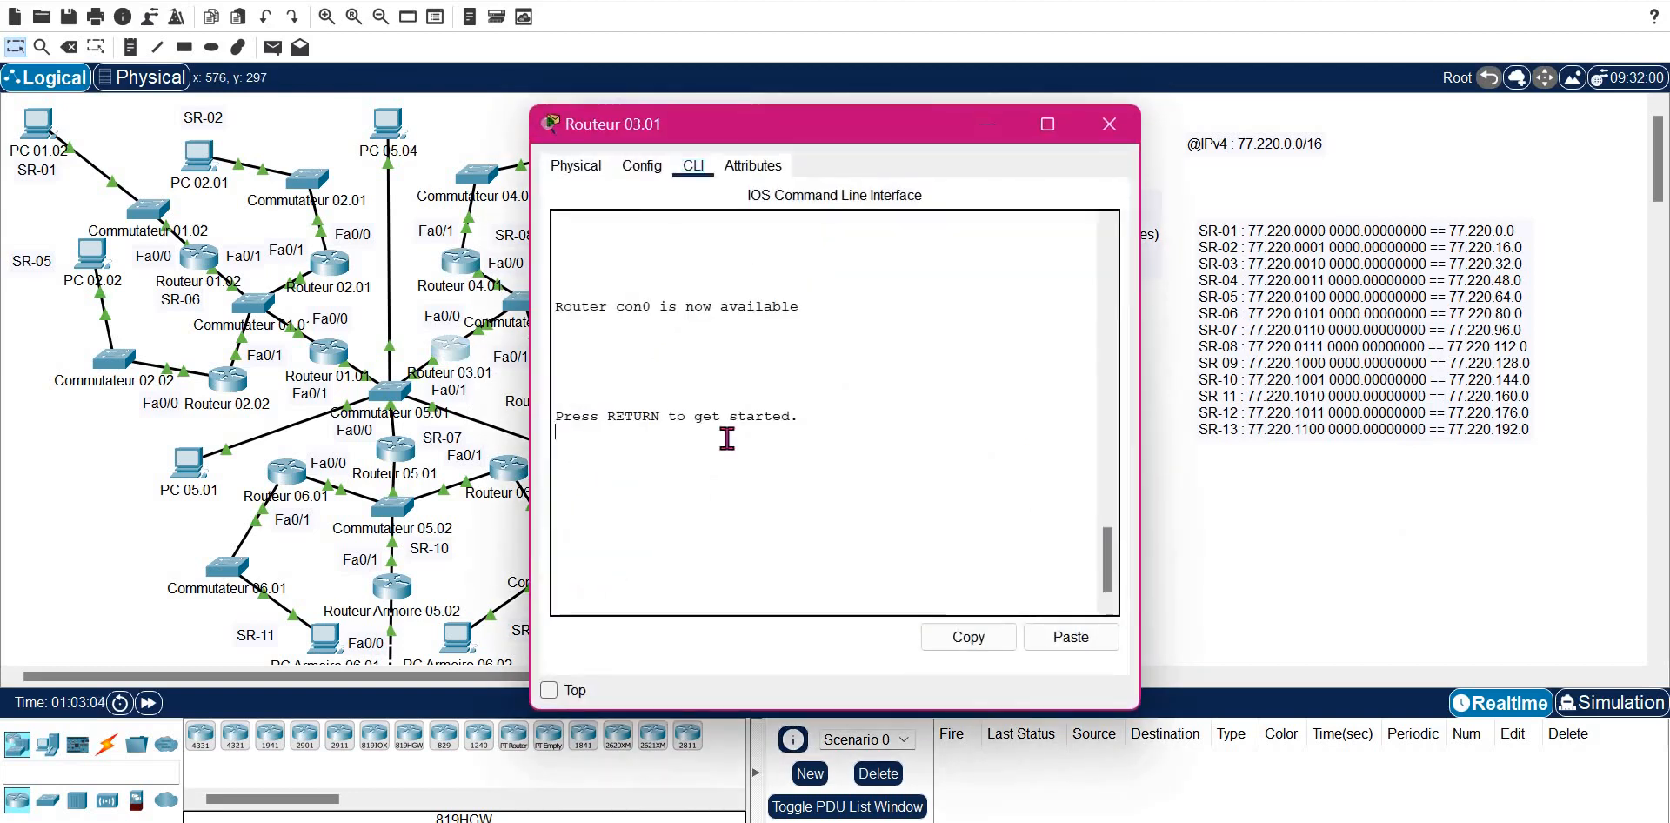
key(Return)
key(Return)
text(EN)
key(Tab)
key(Return)
text(CONF)
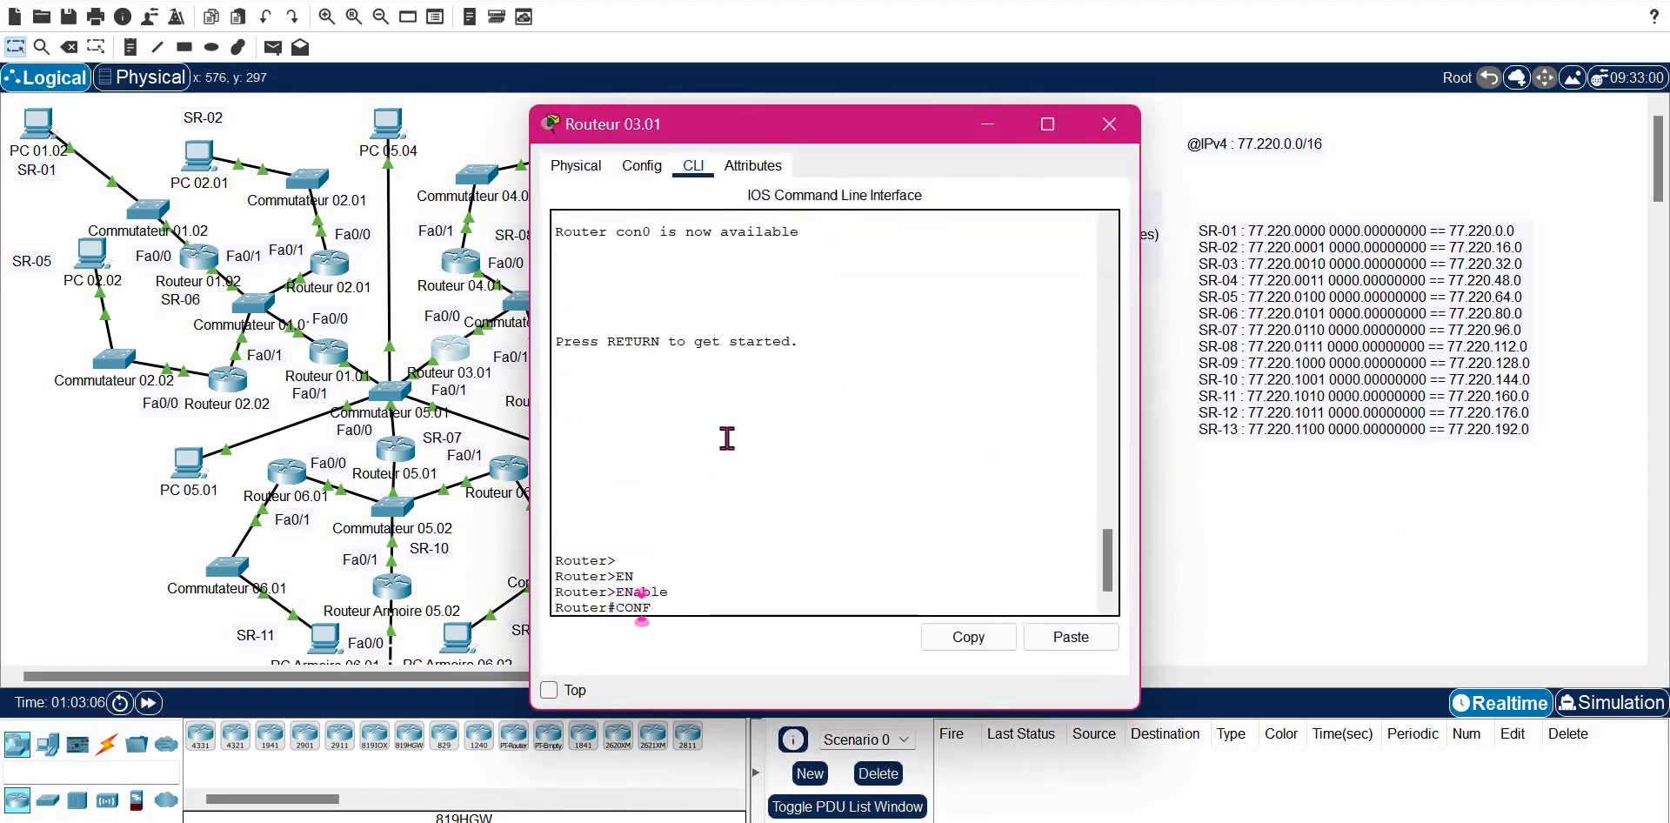
key(Tab)
text(T)
key(Tab)
key(Return)
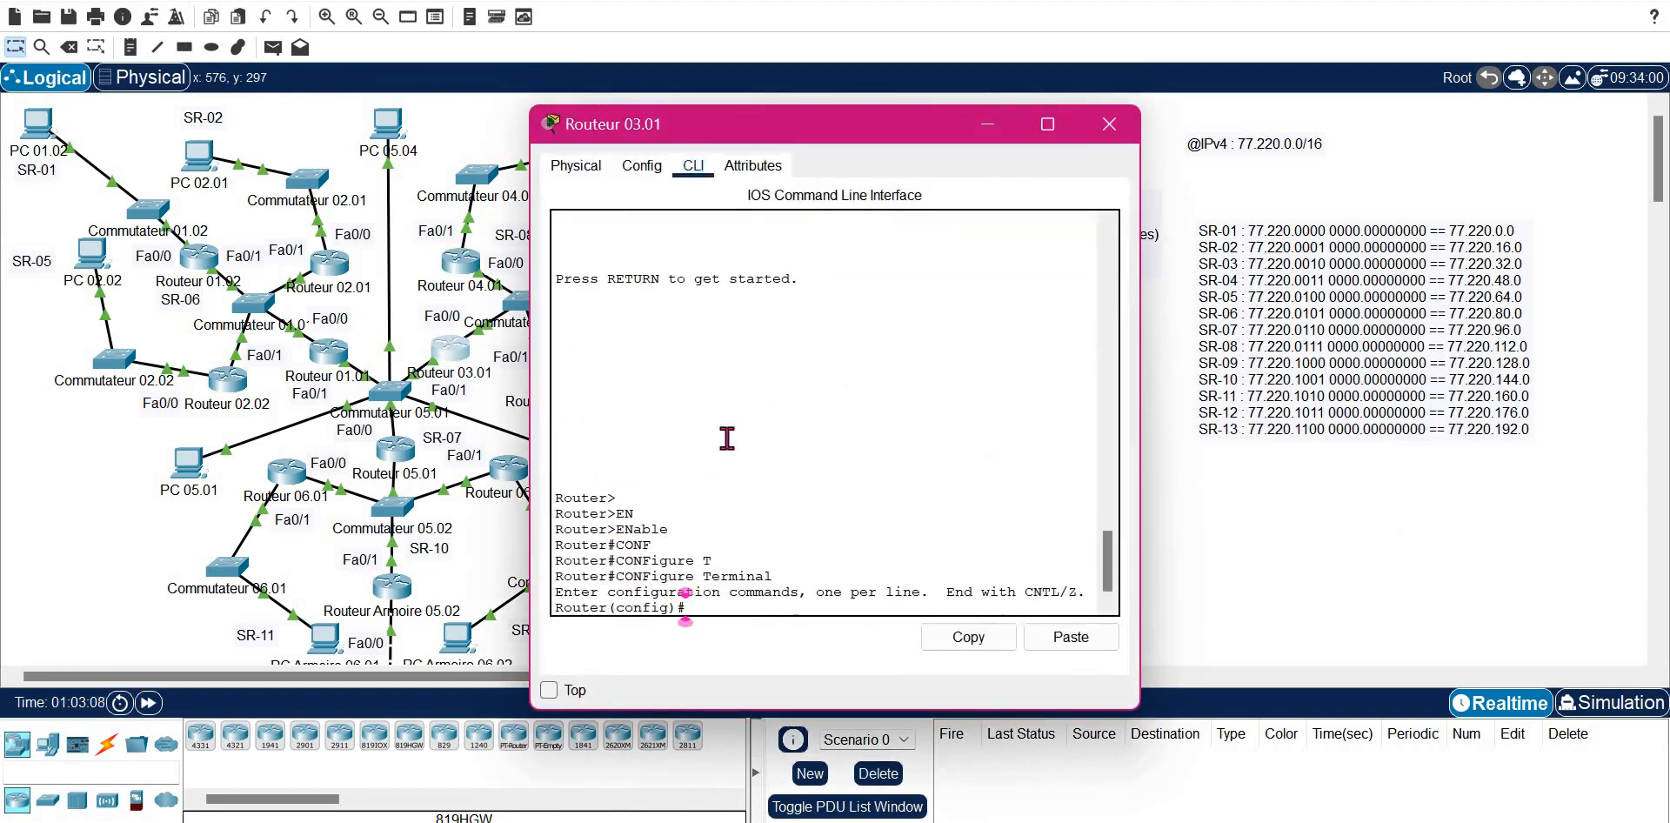
- Start EIGRP routing on Routeur 03.01 with autonomous system number 1
text(ROU)
key(Tab)
text(E)
key(Tab)
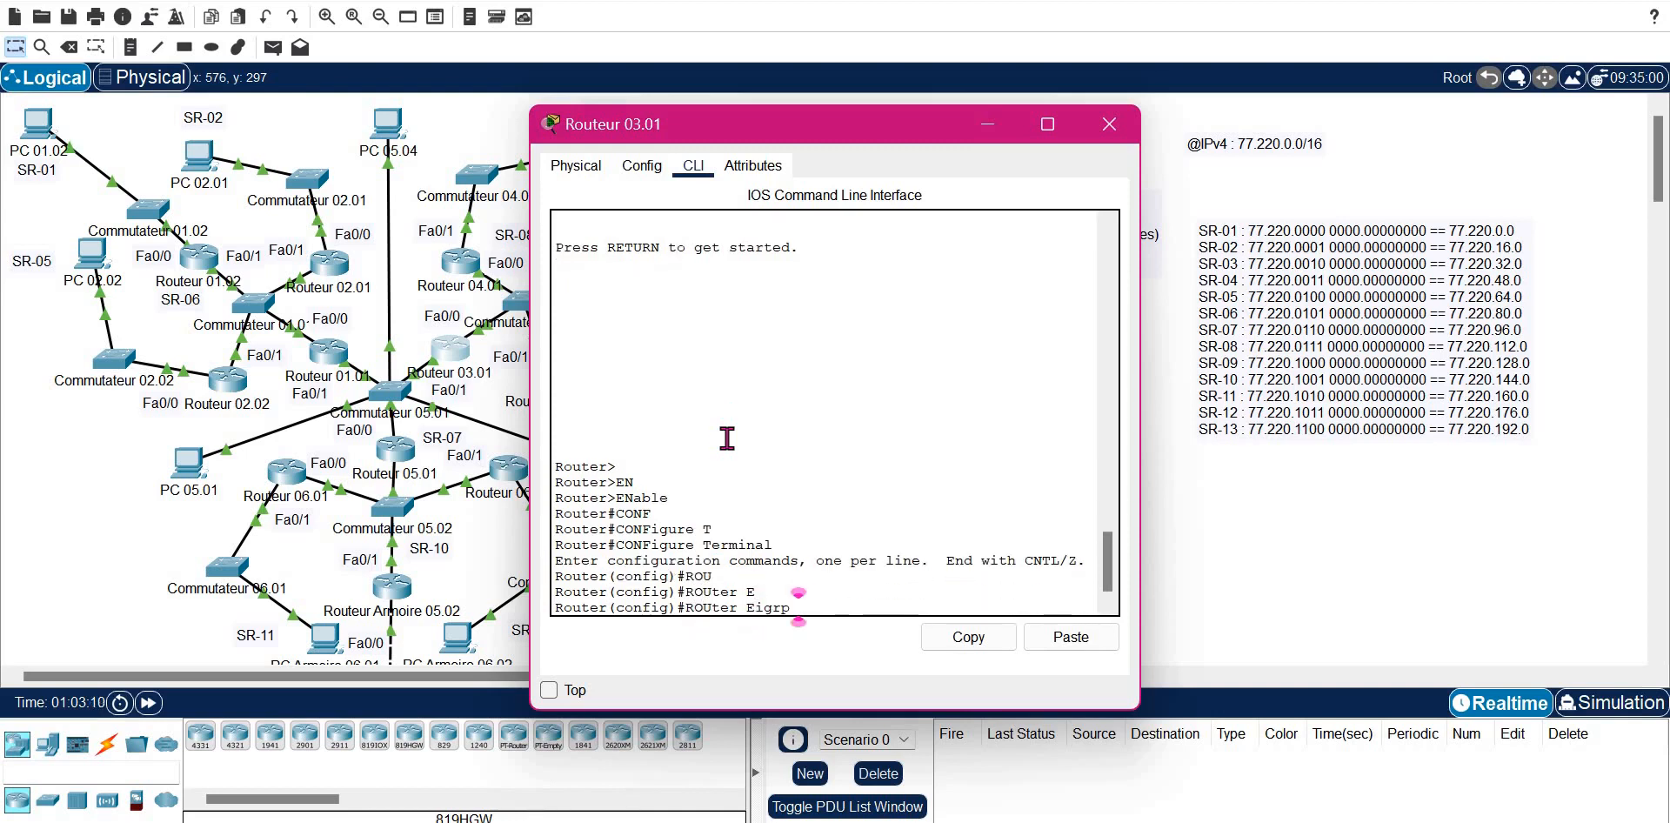
text(1)
key(Return)
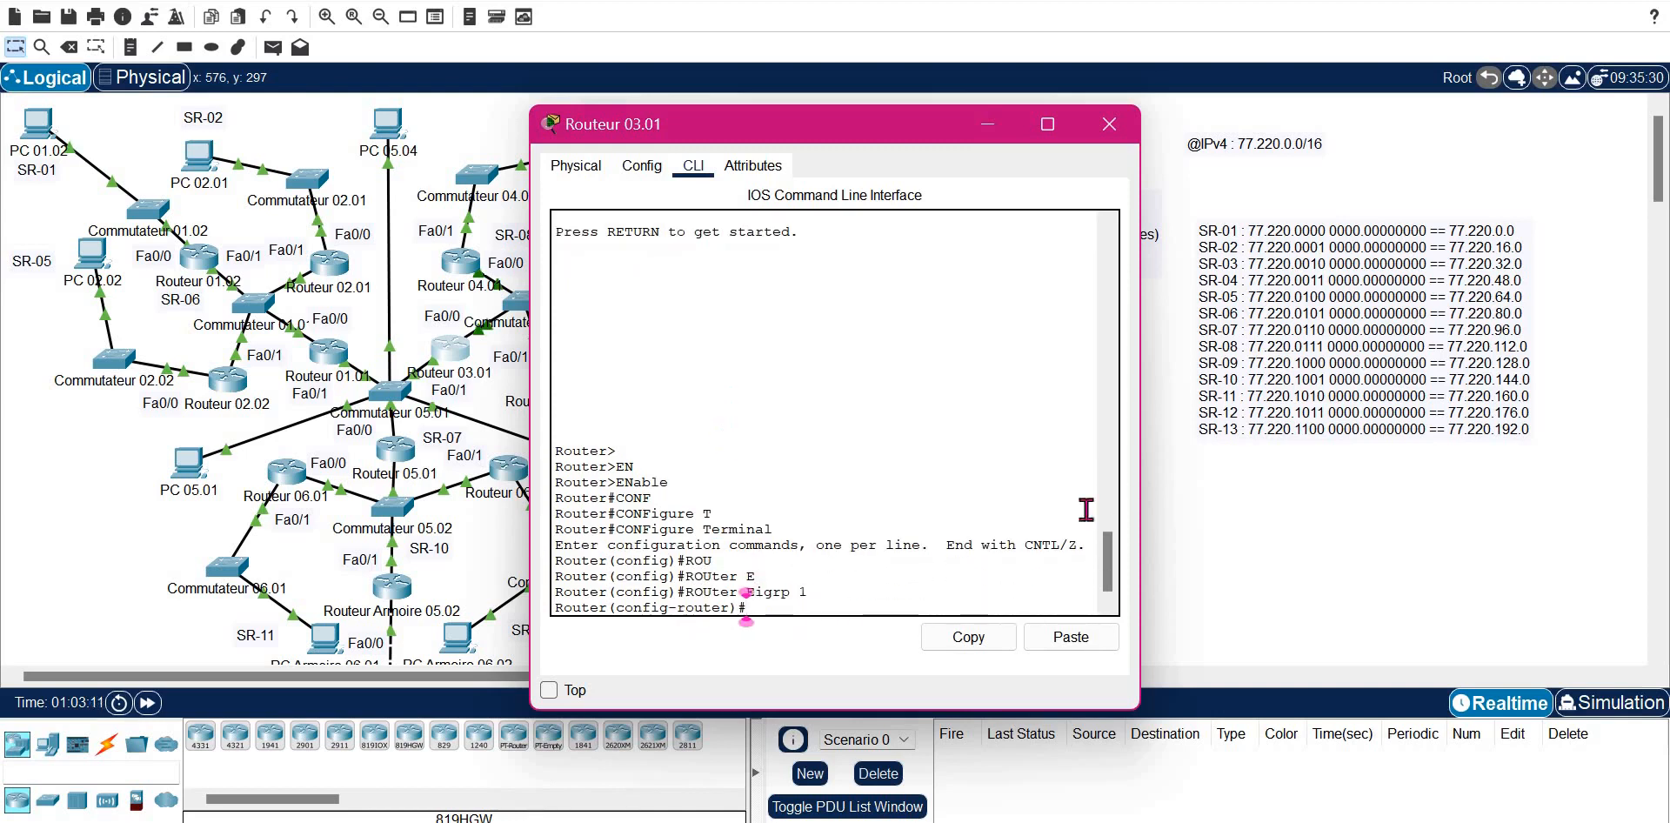
- Advertise network 77.220.96.0 with wildcard mask 0.0.15.255 in EIGRP on Routeur 03.01, adapting the copied network command
click(1083, 642)
click(1355, 576)
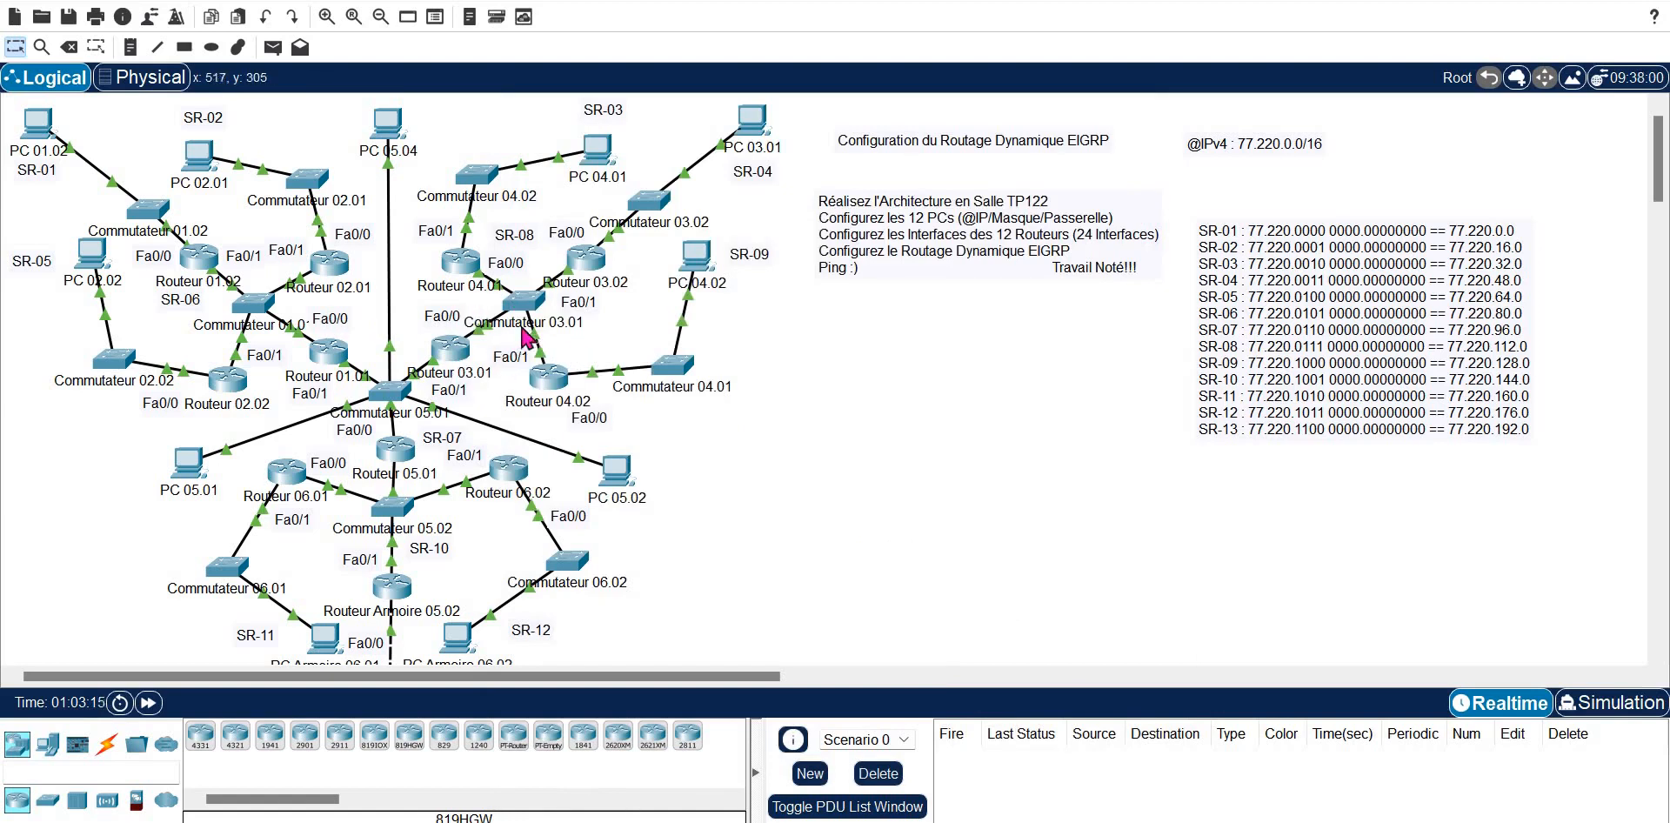
click(447, 352)
key(Left)
key(Left)
key(Left)
key(Left)
key(Left)
key(Left)
key(Left)
key(Left)
key(Left)
key(Left)
key(Left)
key(Left)
key(Left)
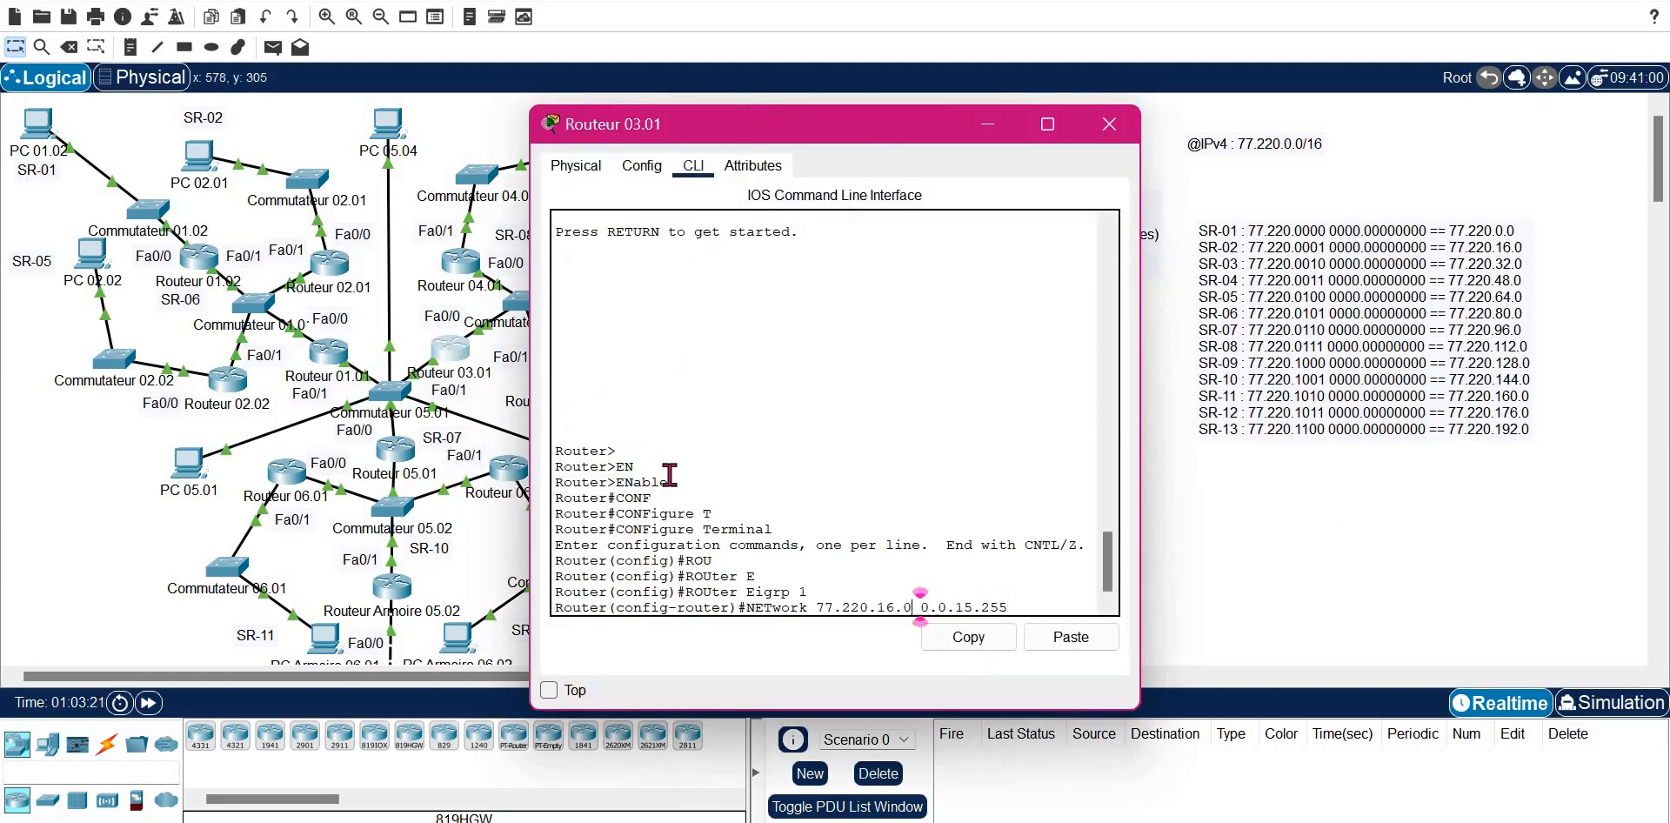
key(BackSpace)
key(BackSpace)
text(96)
key(Return)
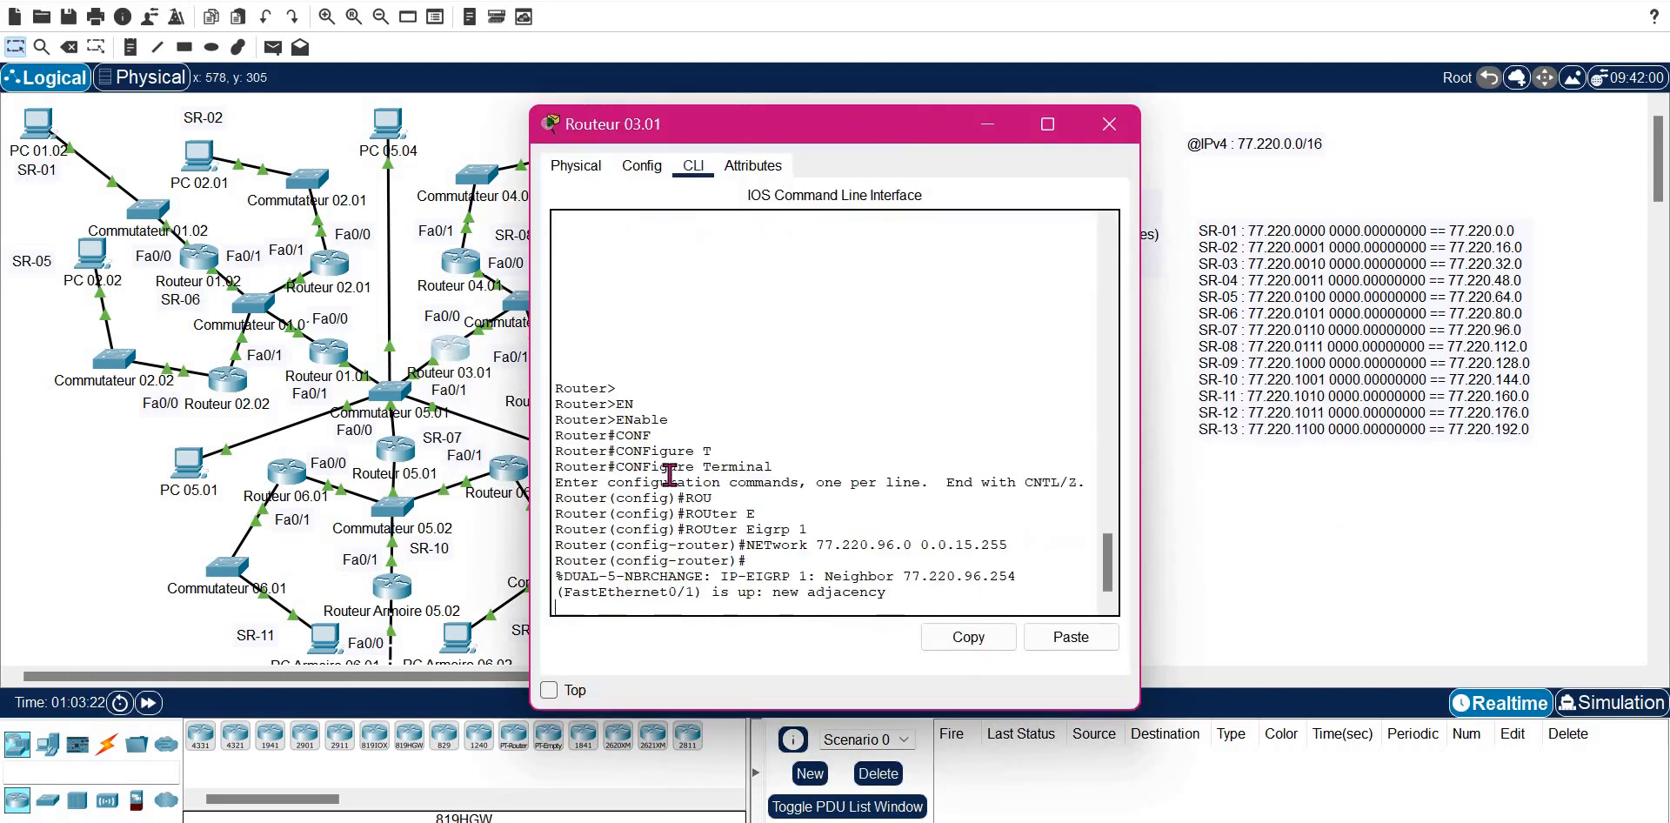
- Advertise network 77.220.112.0 with wildcard mask 0.0.15.255 in EIGRP on Routeur 03.01 and close its window
key(Up)
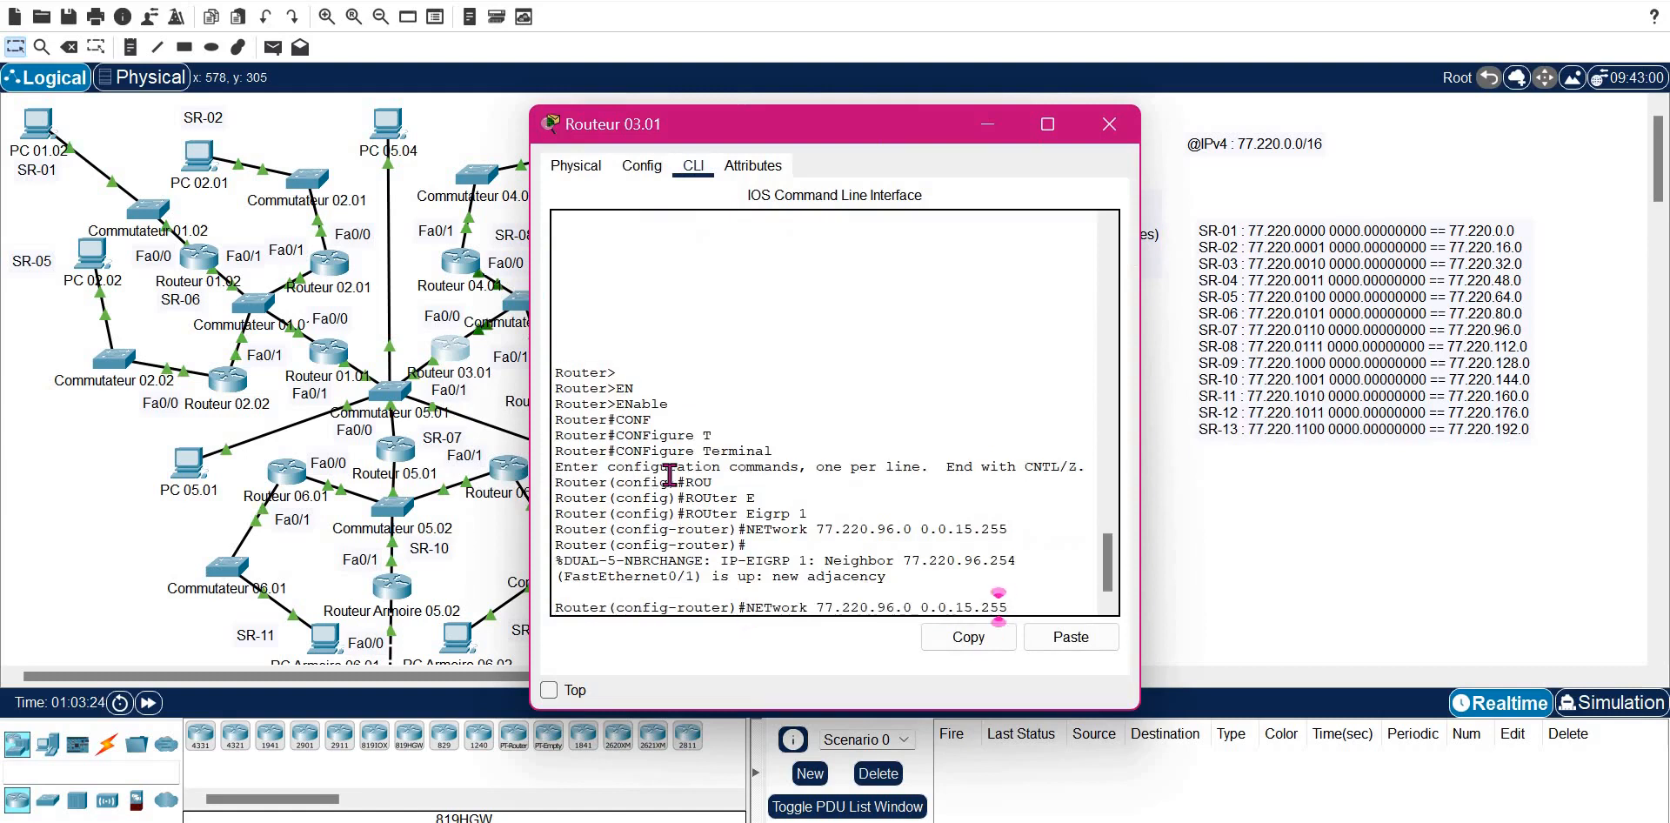
key(Left)
key(Left)
key(Left)
key(Left)
key(Left)
key(Left)
key(Left)
key(Left)
key(Left)
key(Left)
key(Left)
key(Left)
key(Left)
key(BackSpace)
key(BackSpace)
text(112)
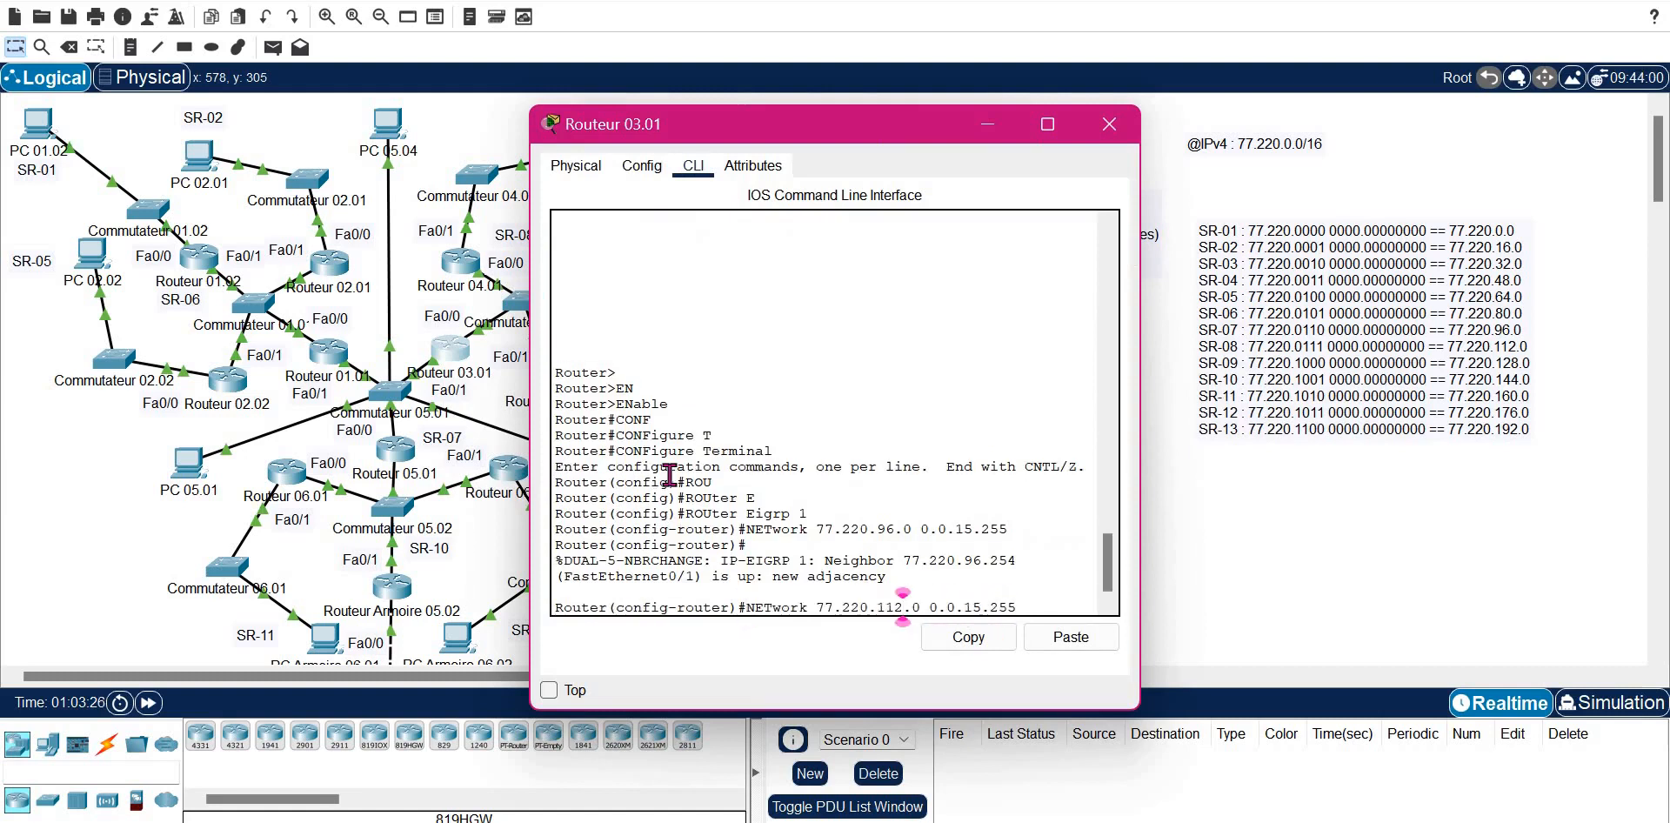
key(Return)
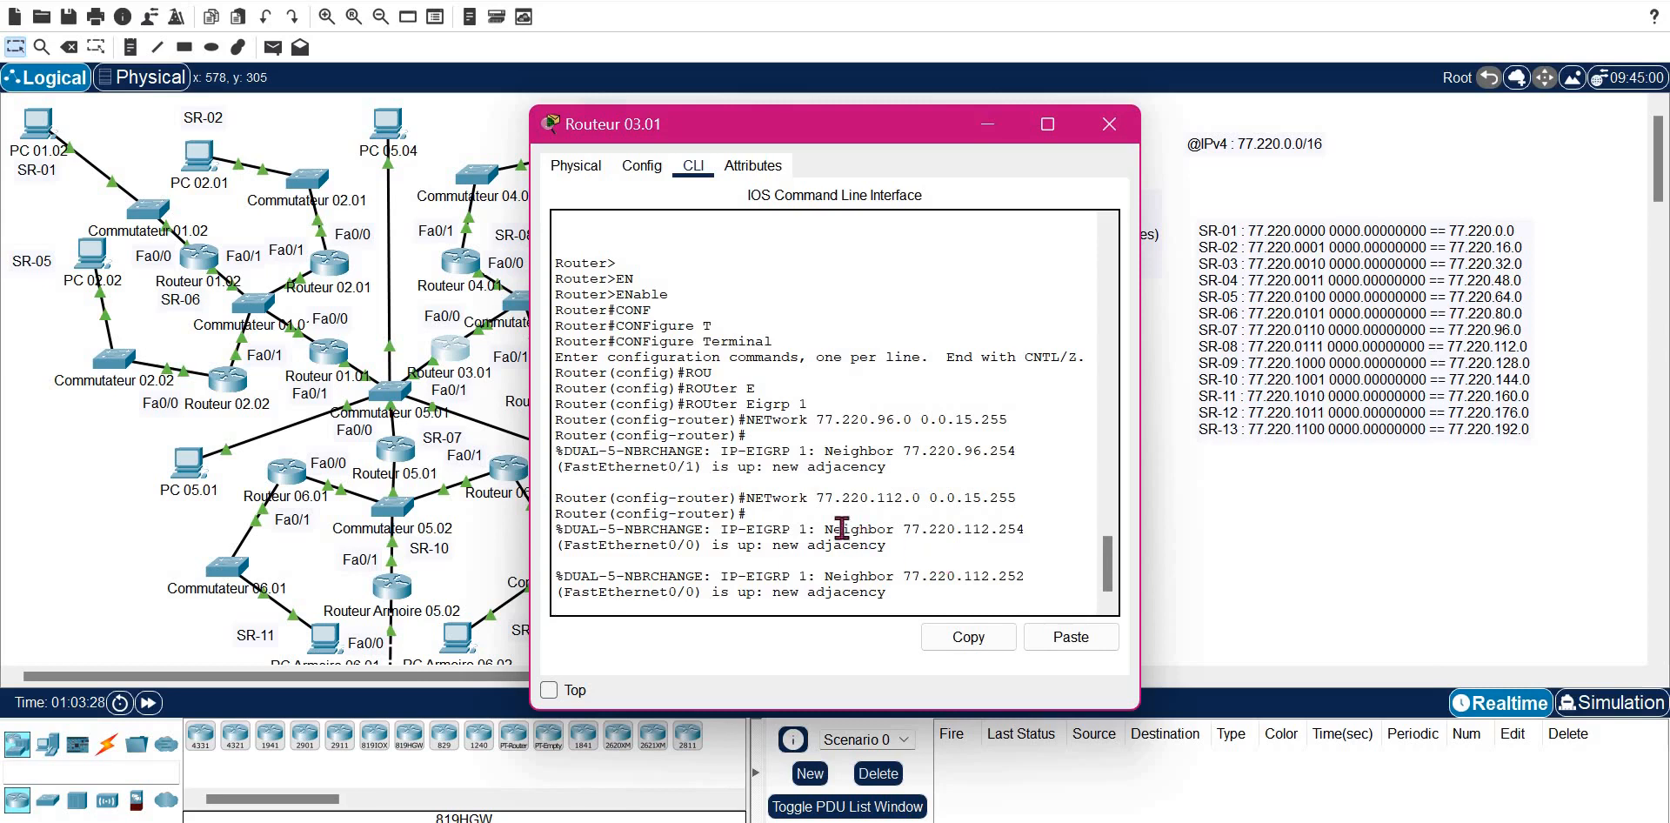
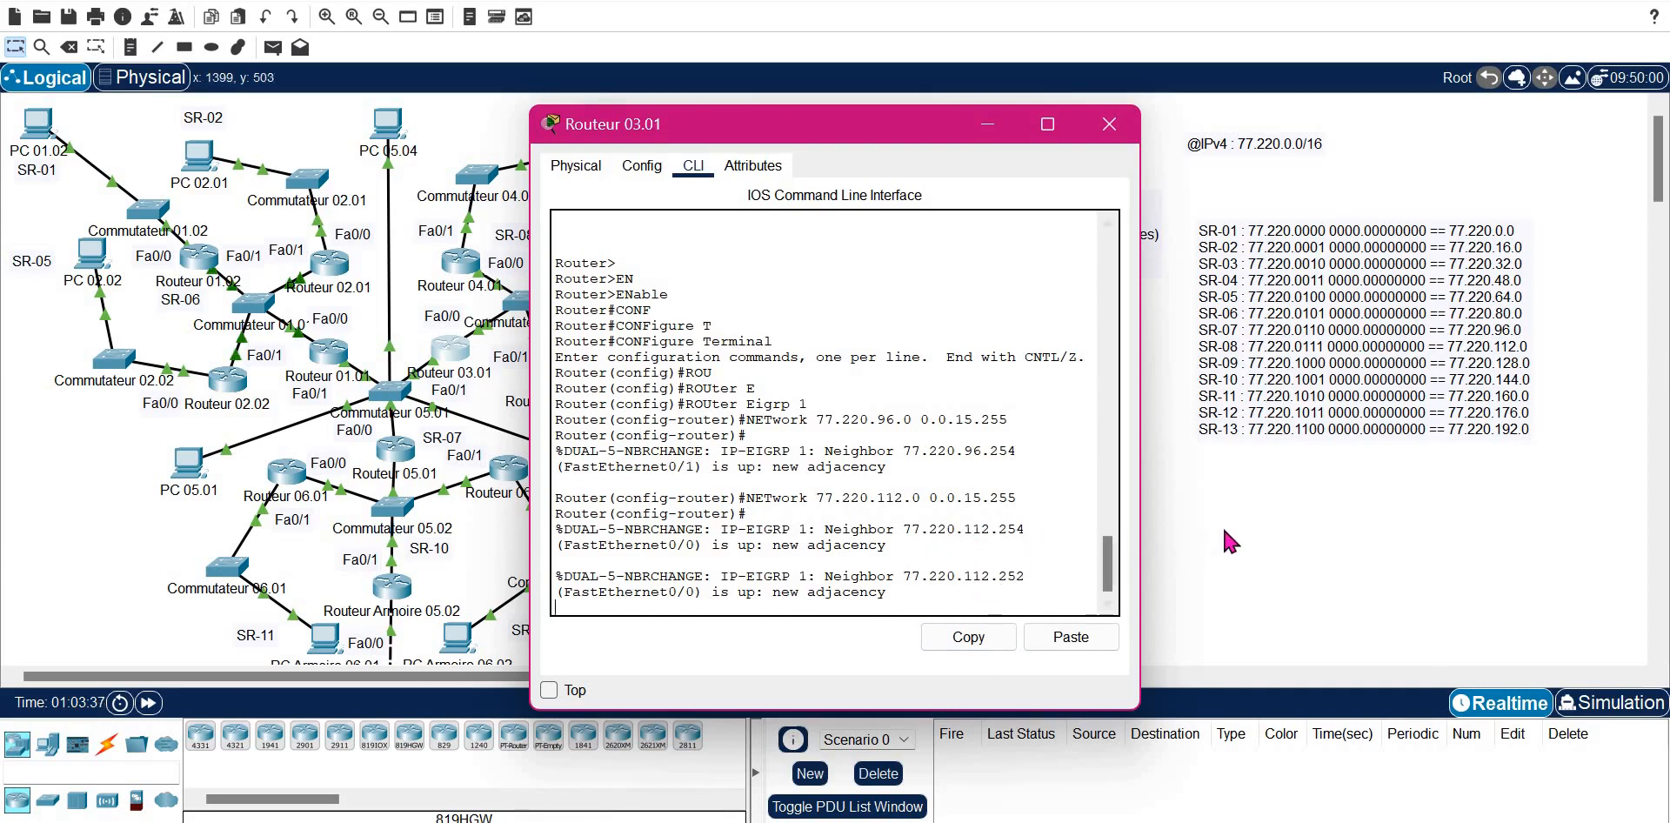
click(1109, 124)
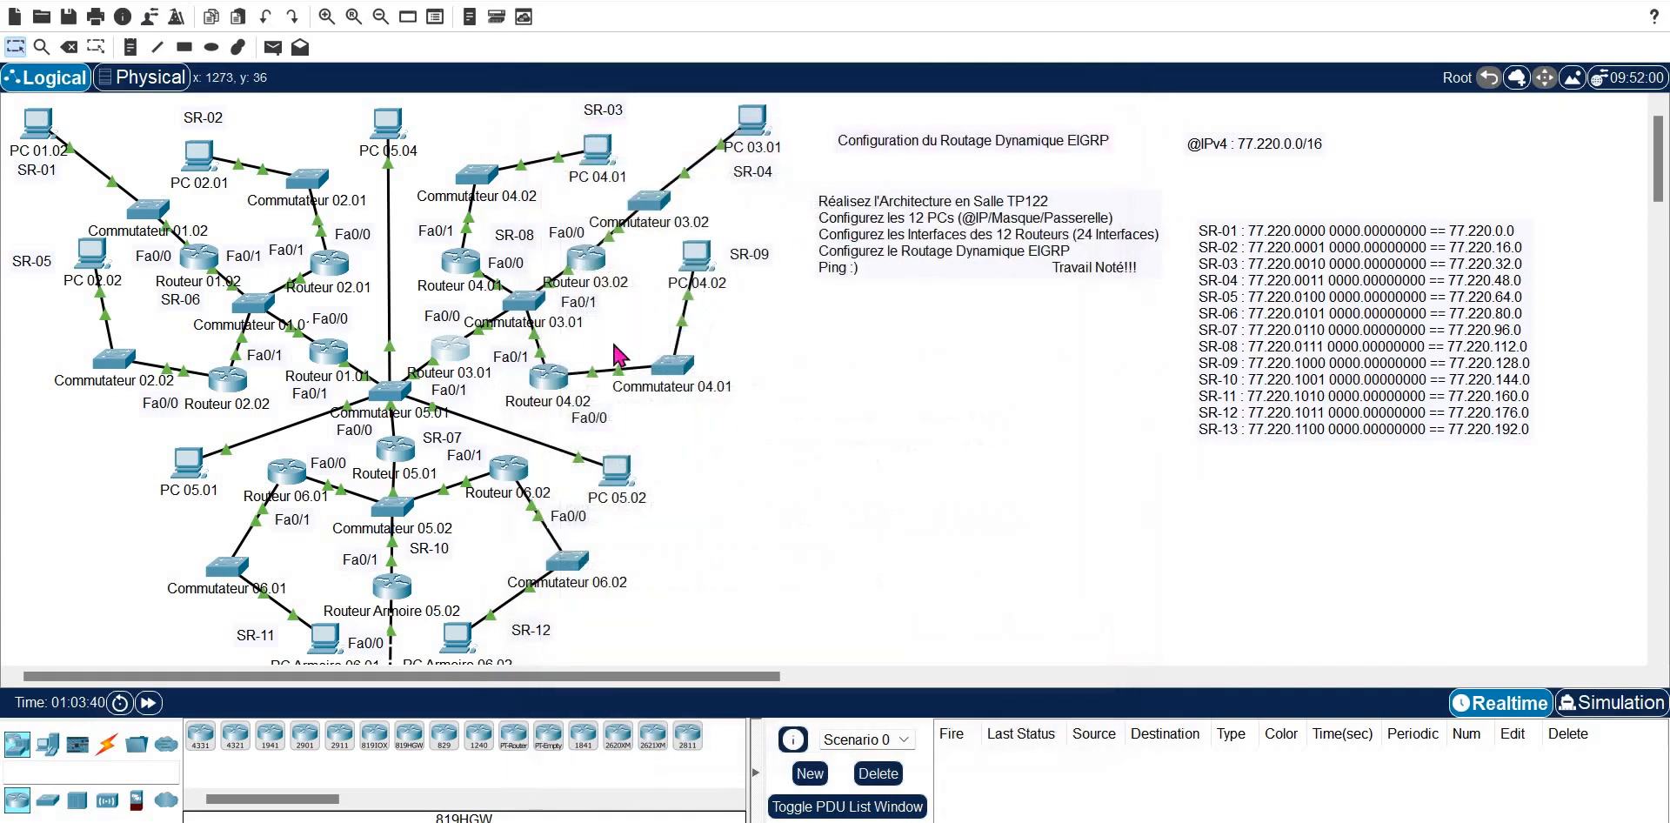
- Check the EIGRP neighbor messages on Routeur 04.01 and Routeur 04.02, closing each window after reading
click(470, 265)
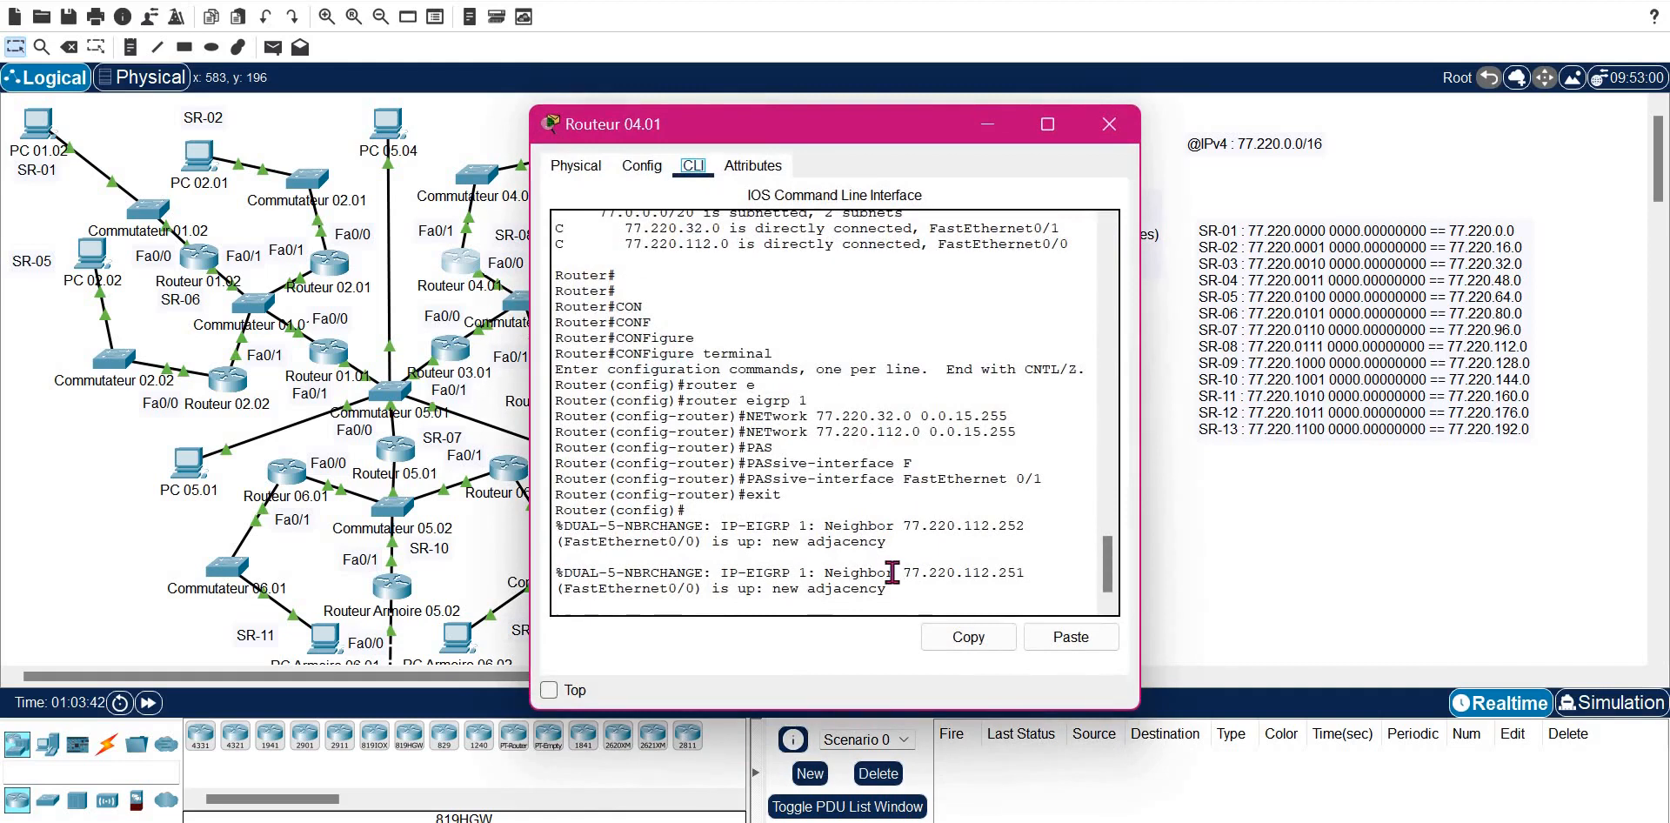
click(1108, 136)
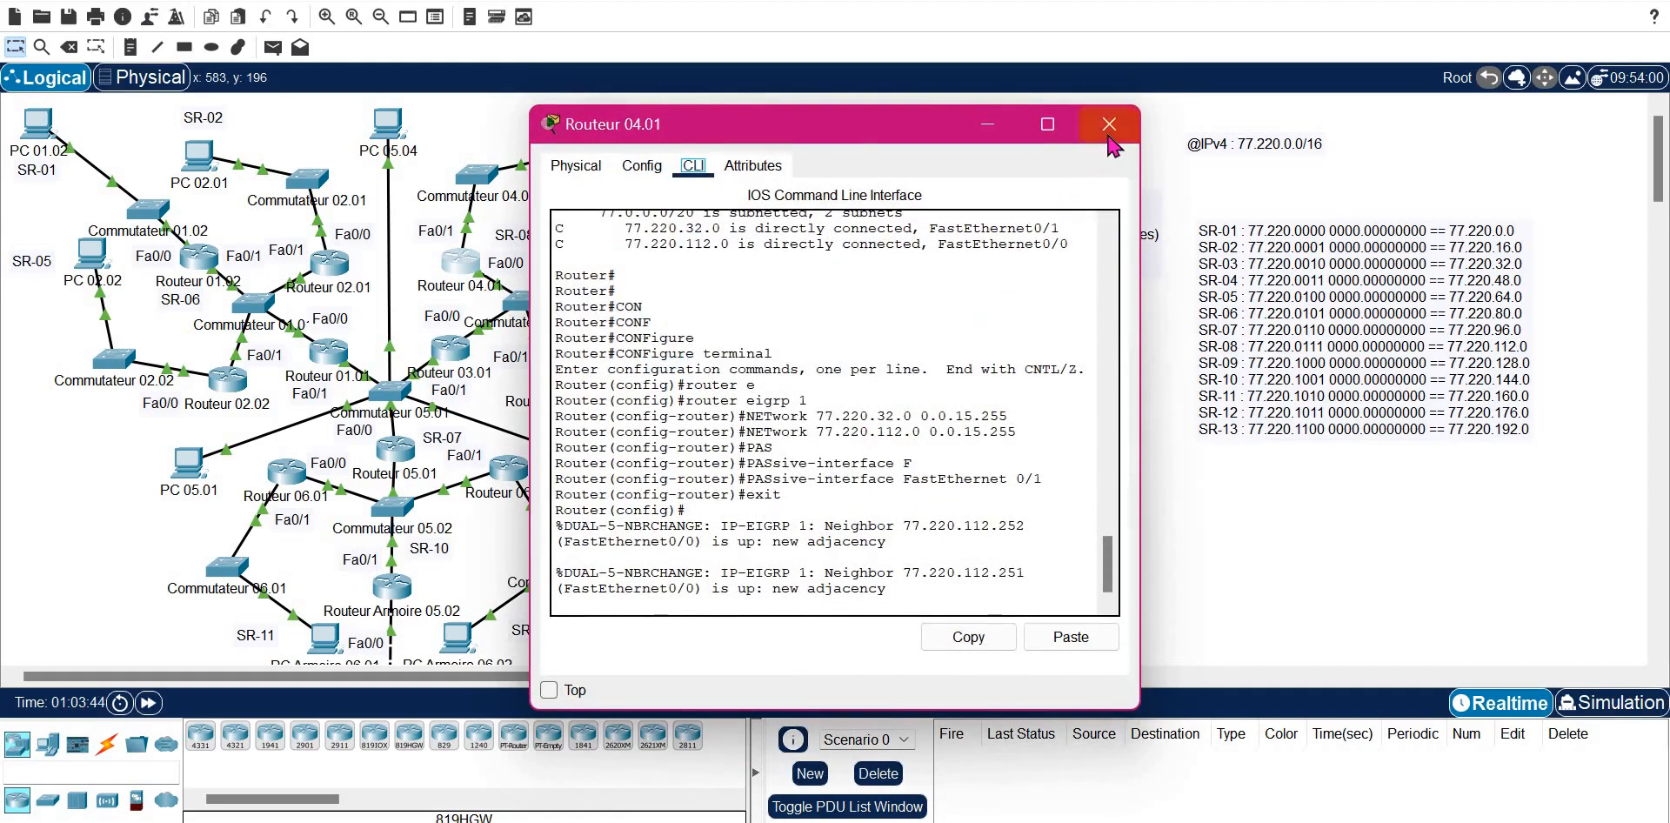
click(546, 376)
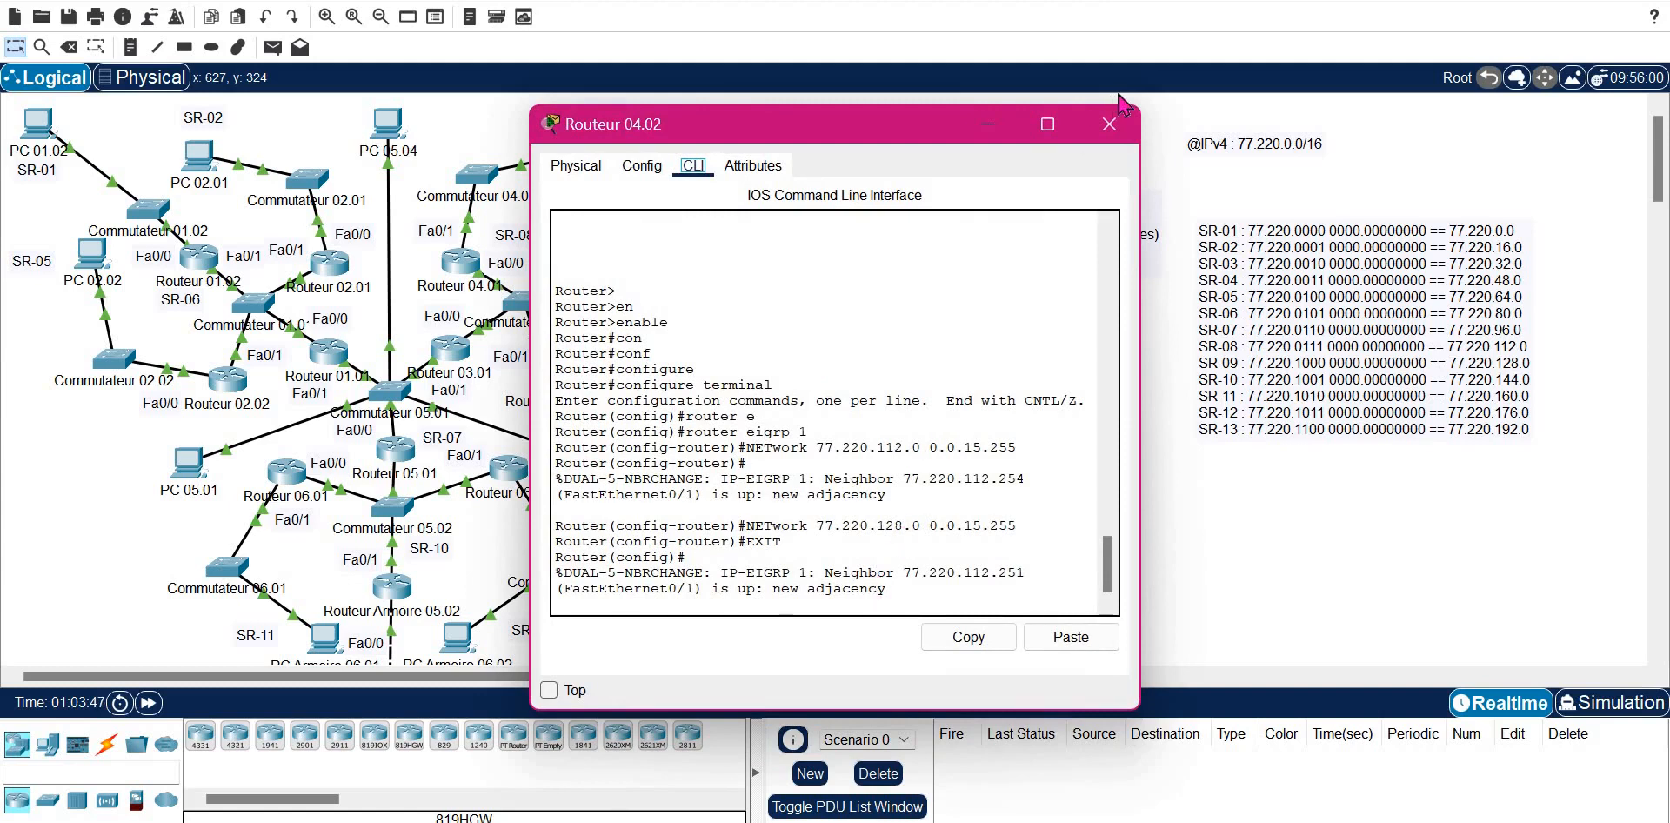
click(1109, 124)
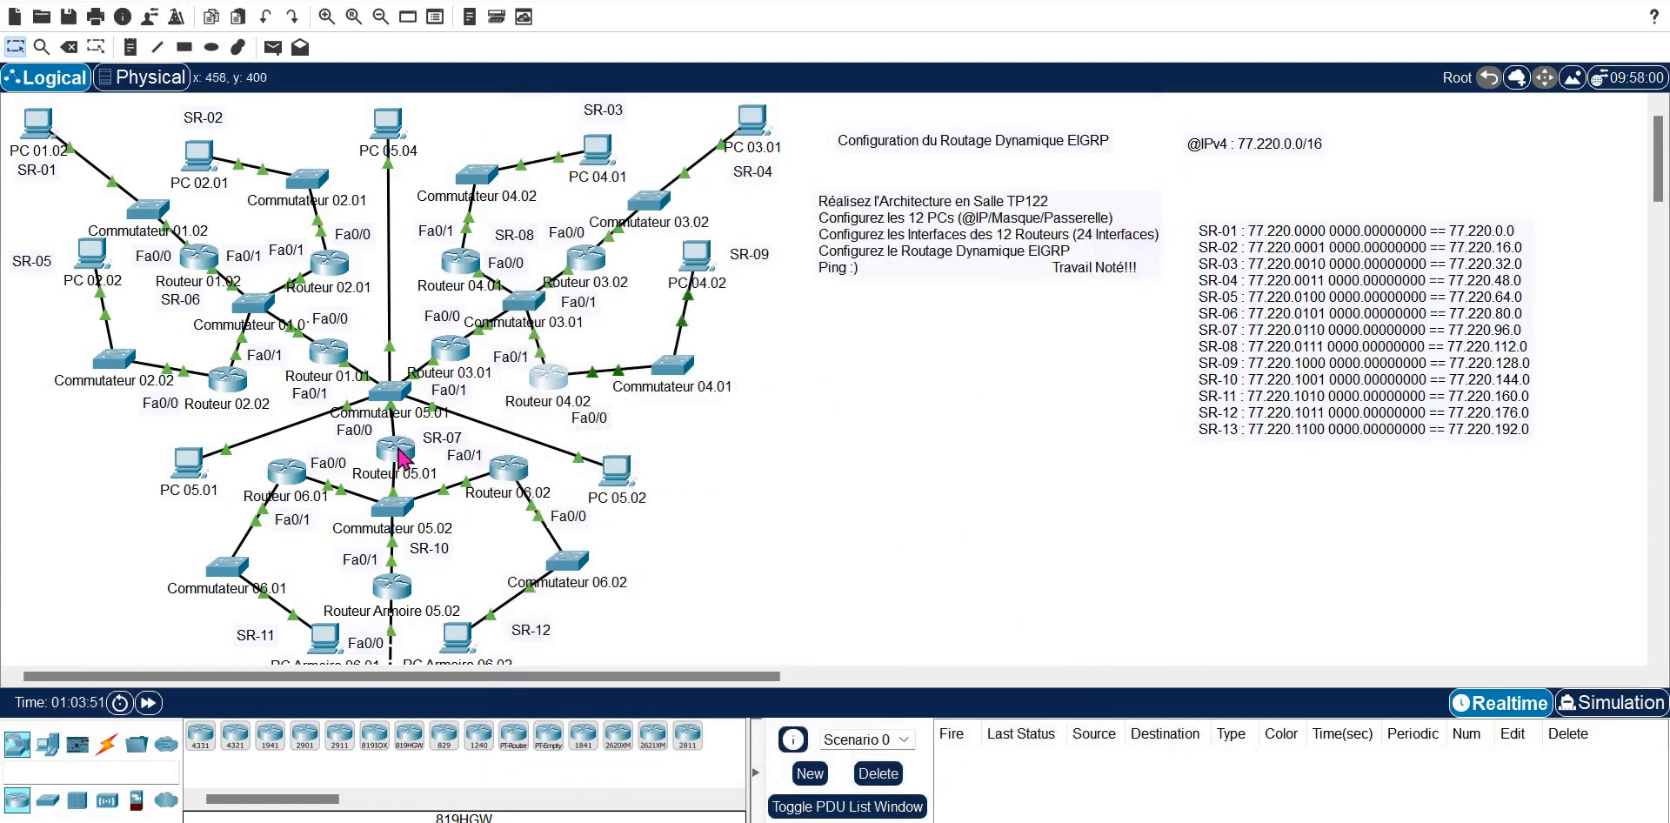
- Open the command line of Routeur 05.01 and enter global configuration mode
click(398, 449)
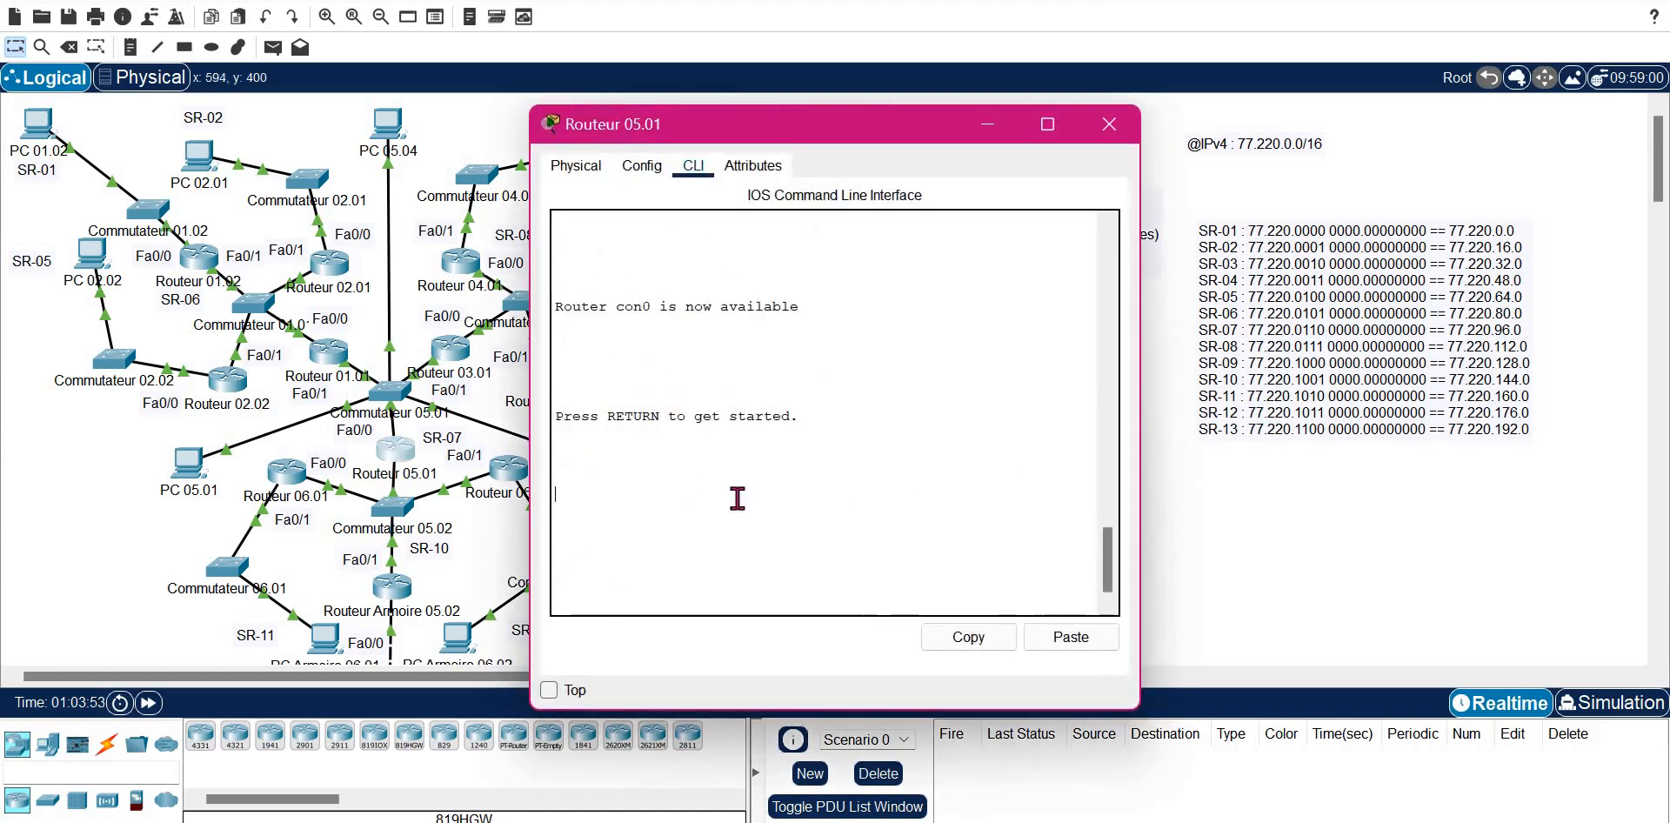
click(420, 333)
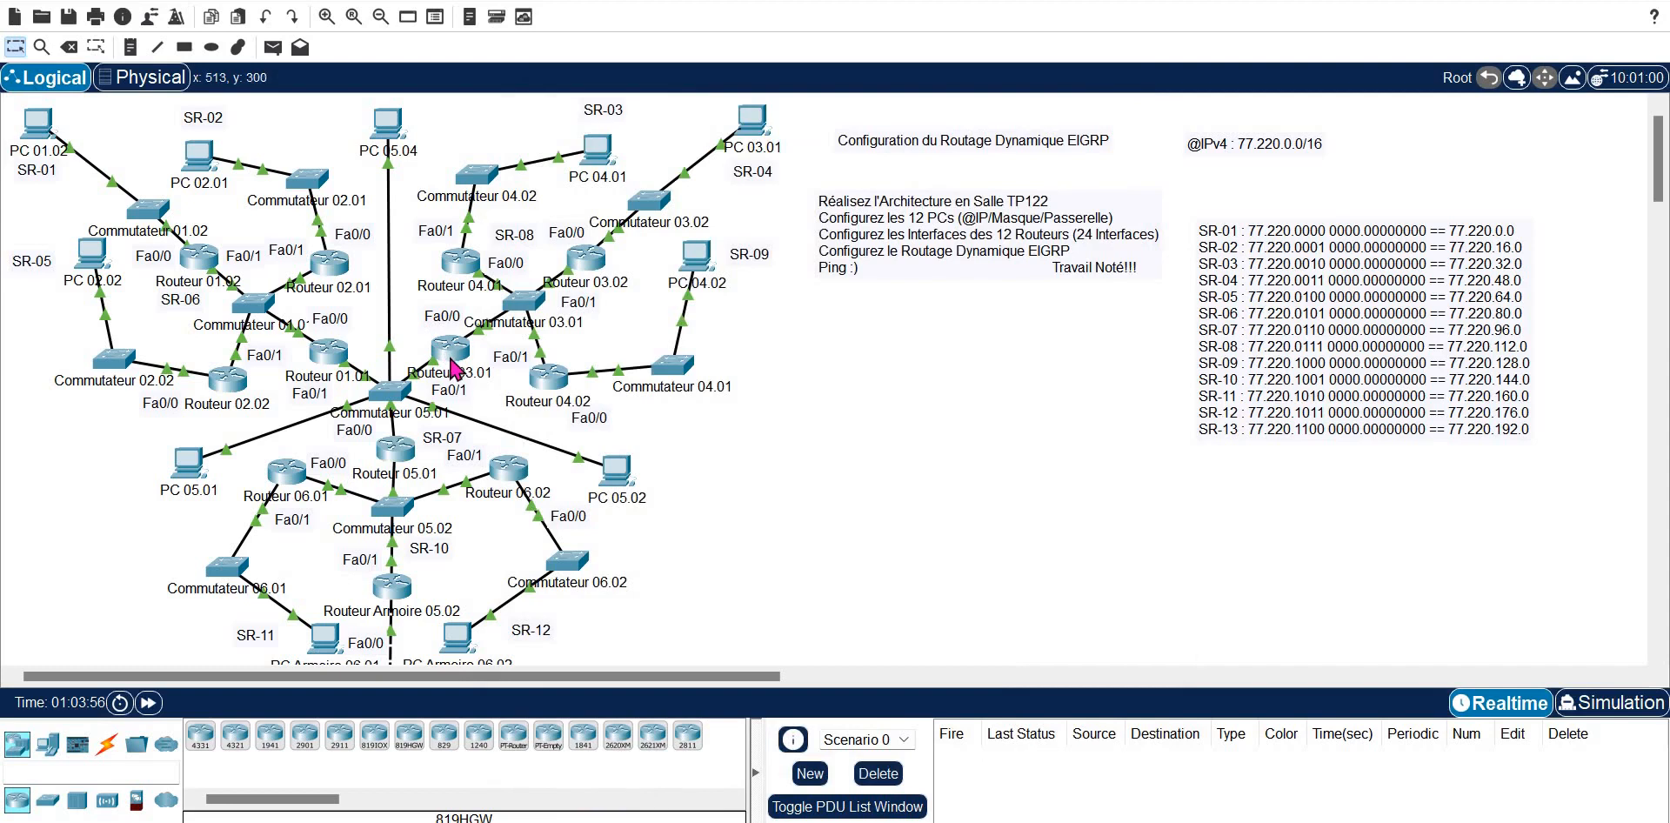
click(398, 451)
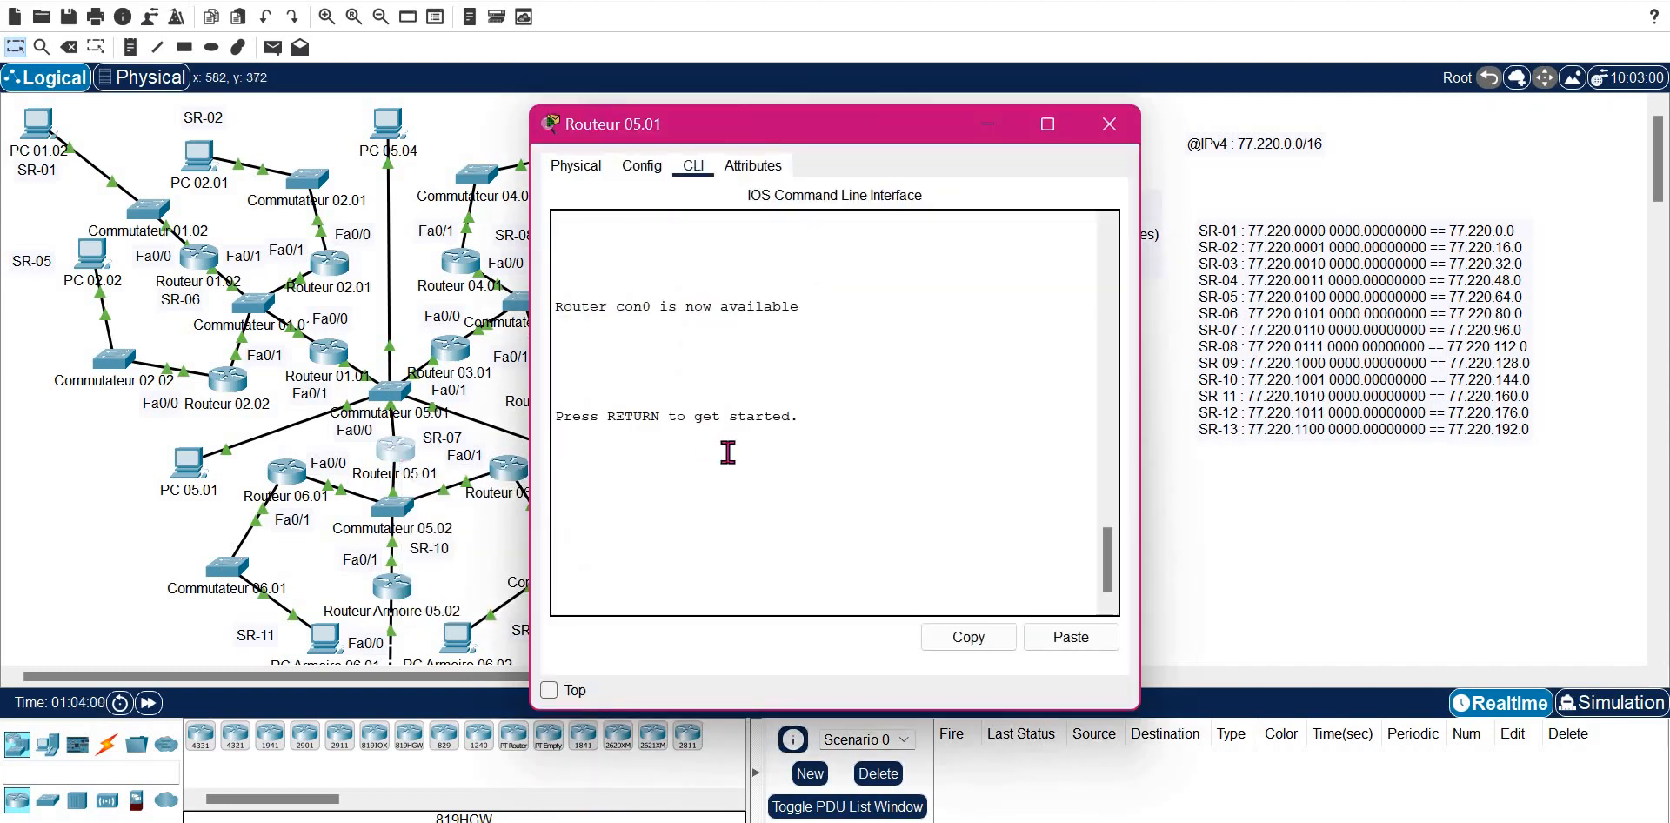
key(Return)
text(EN)
key(Tab)
key(Return)
text(CONF)
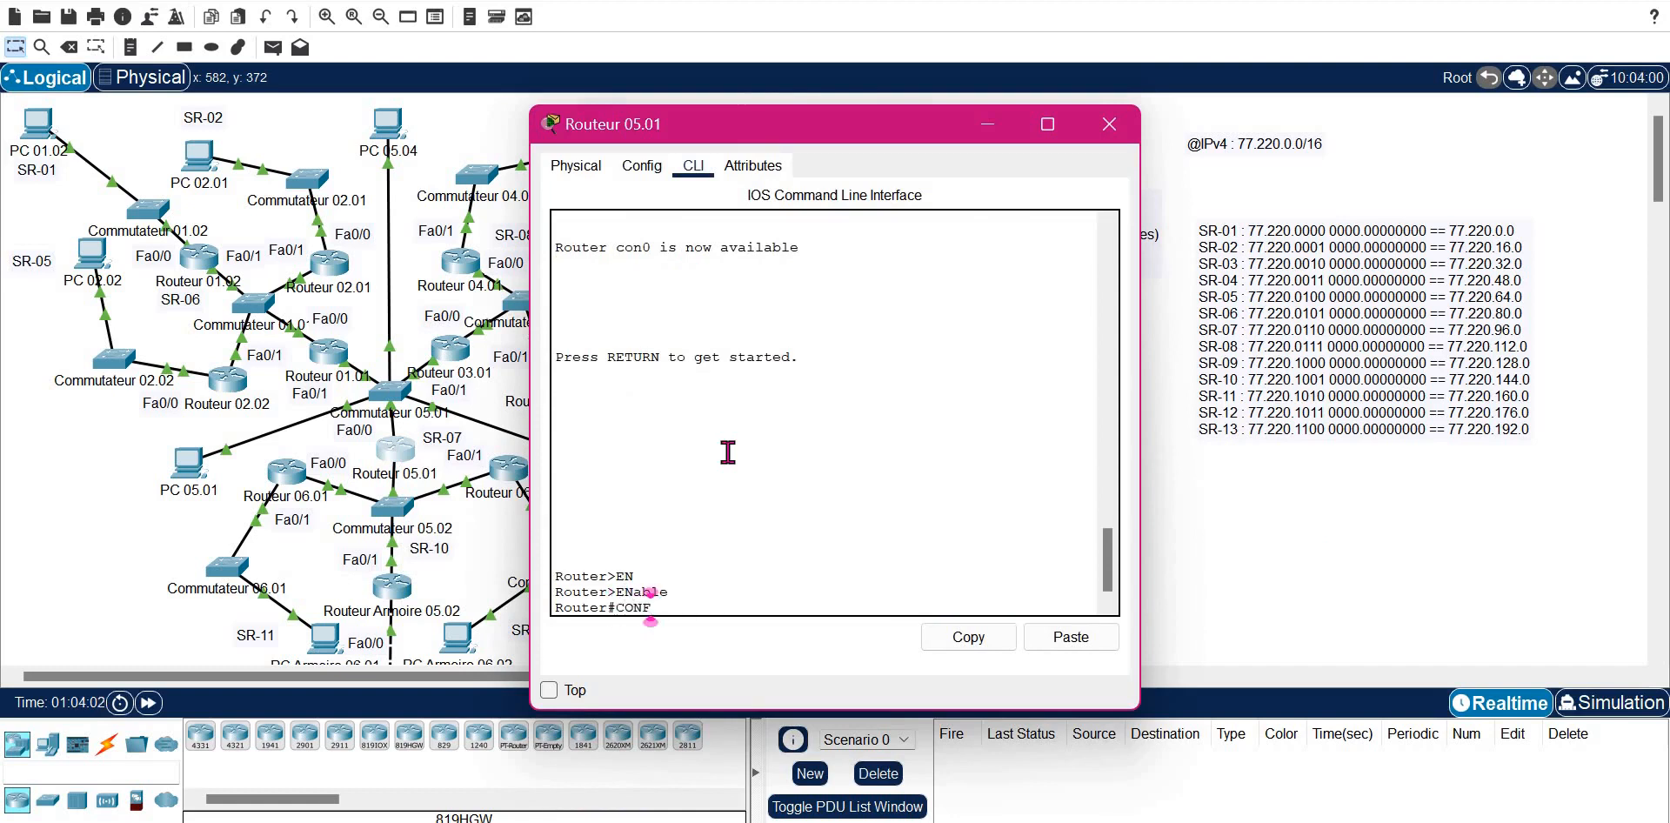
key(Tab)
text(T)
key(Tab)
key(Return)
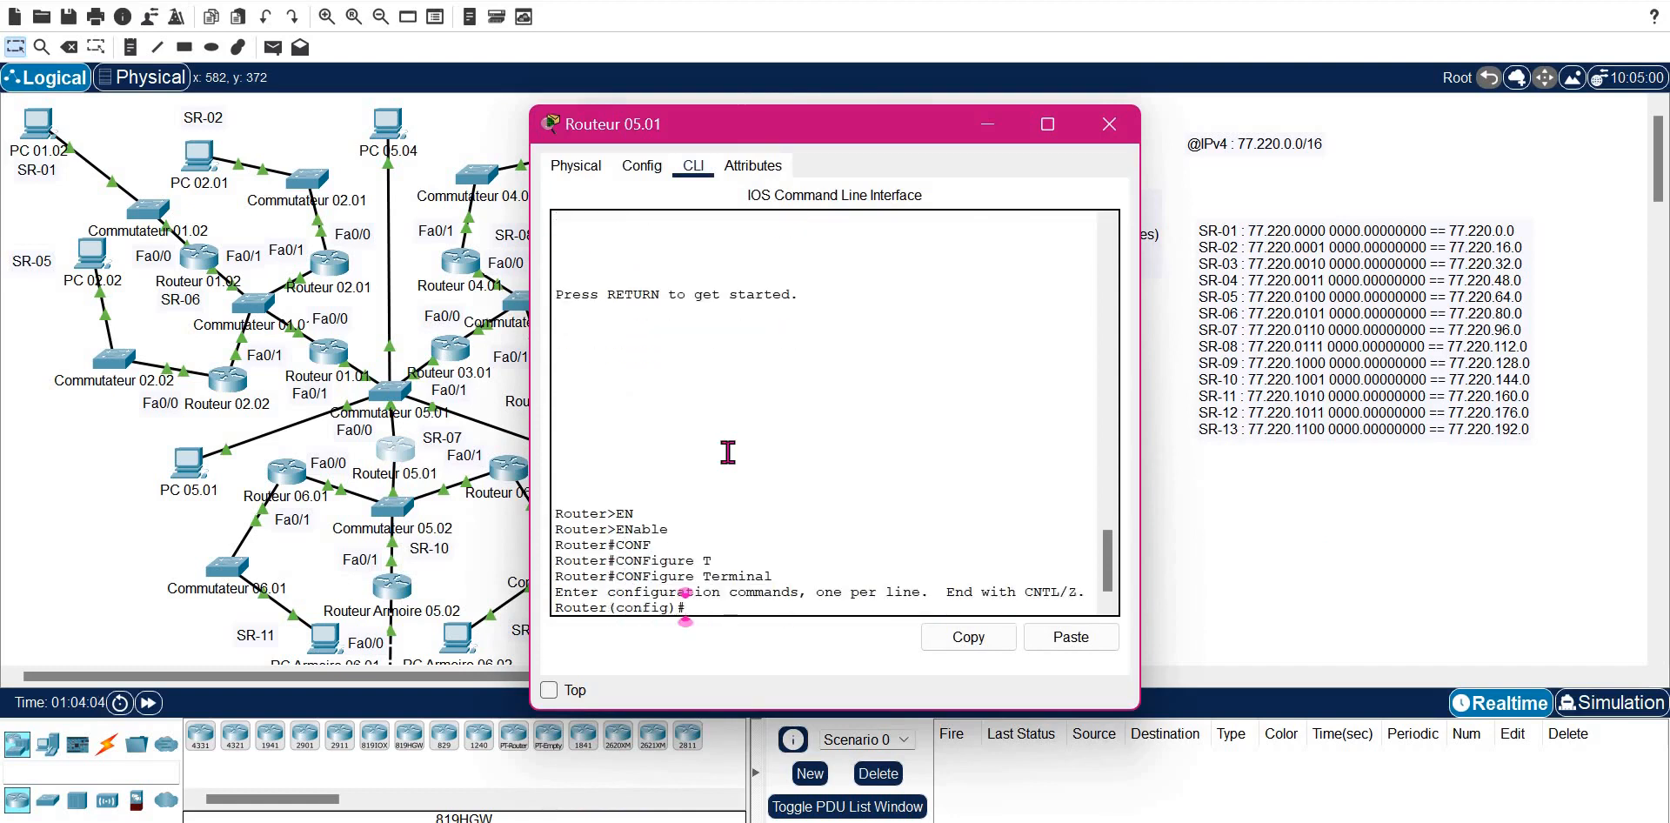
- Start EIGRP routing on Routeur 05.01 with autonomous system number 1
text(ROUTER E)
key(Tab)
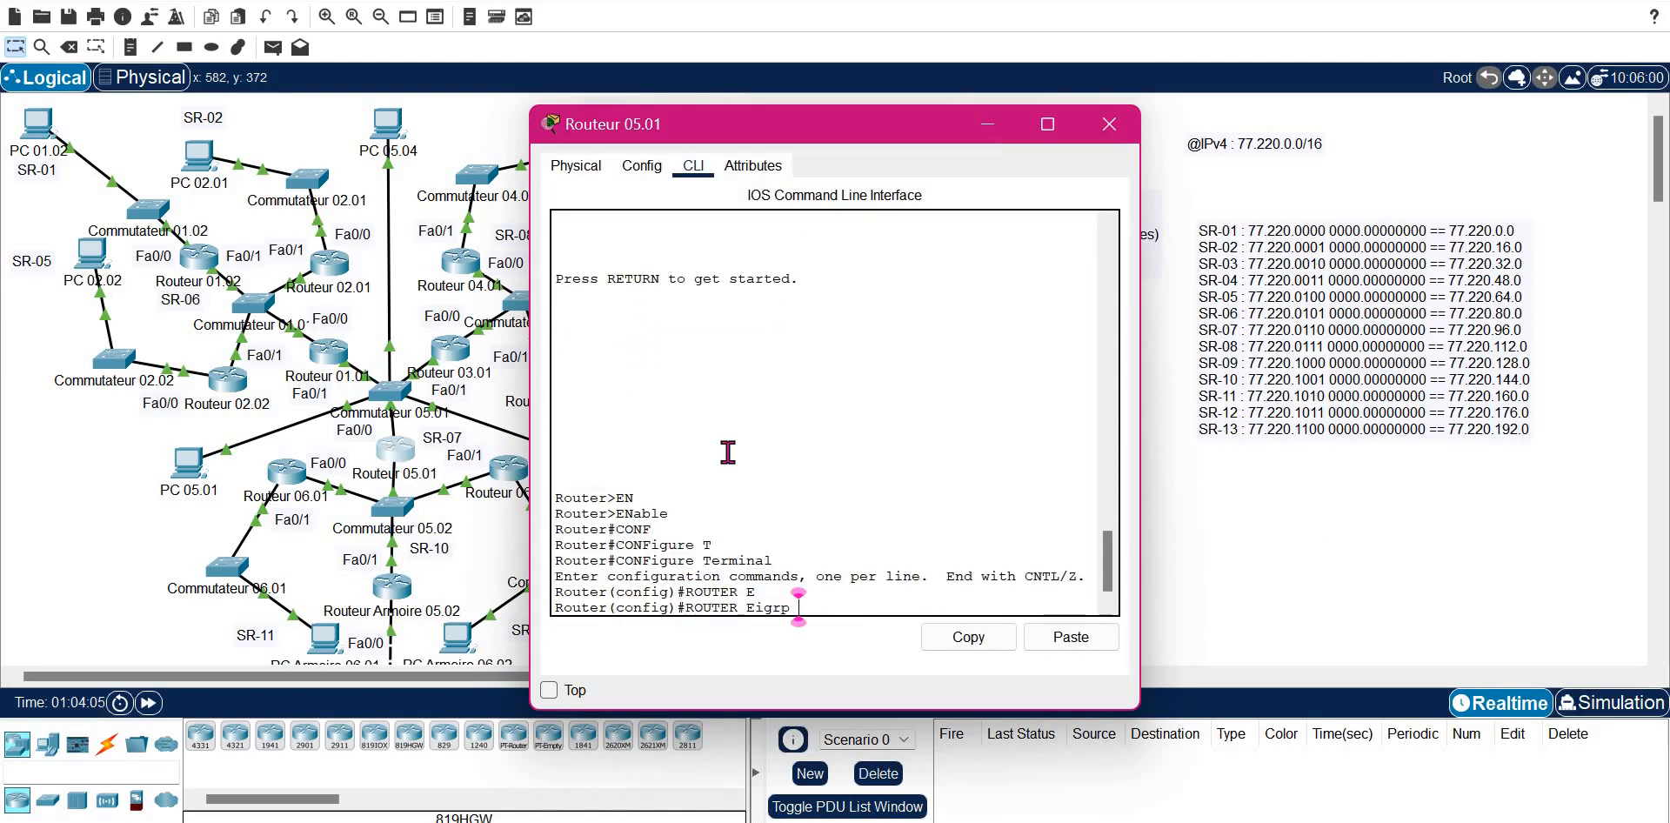
text(1)
key(Return)
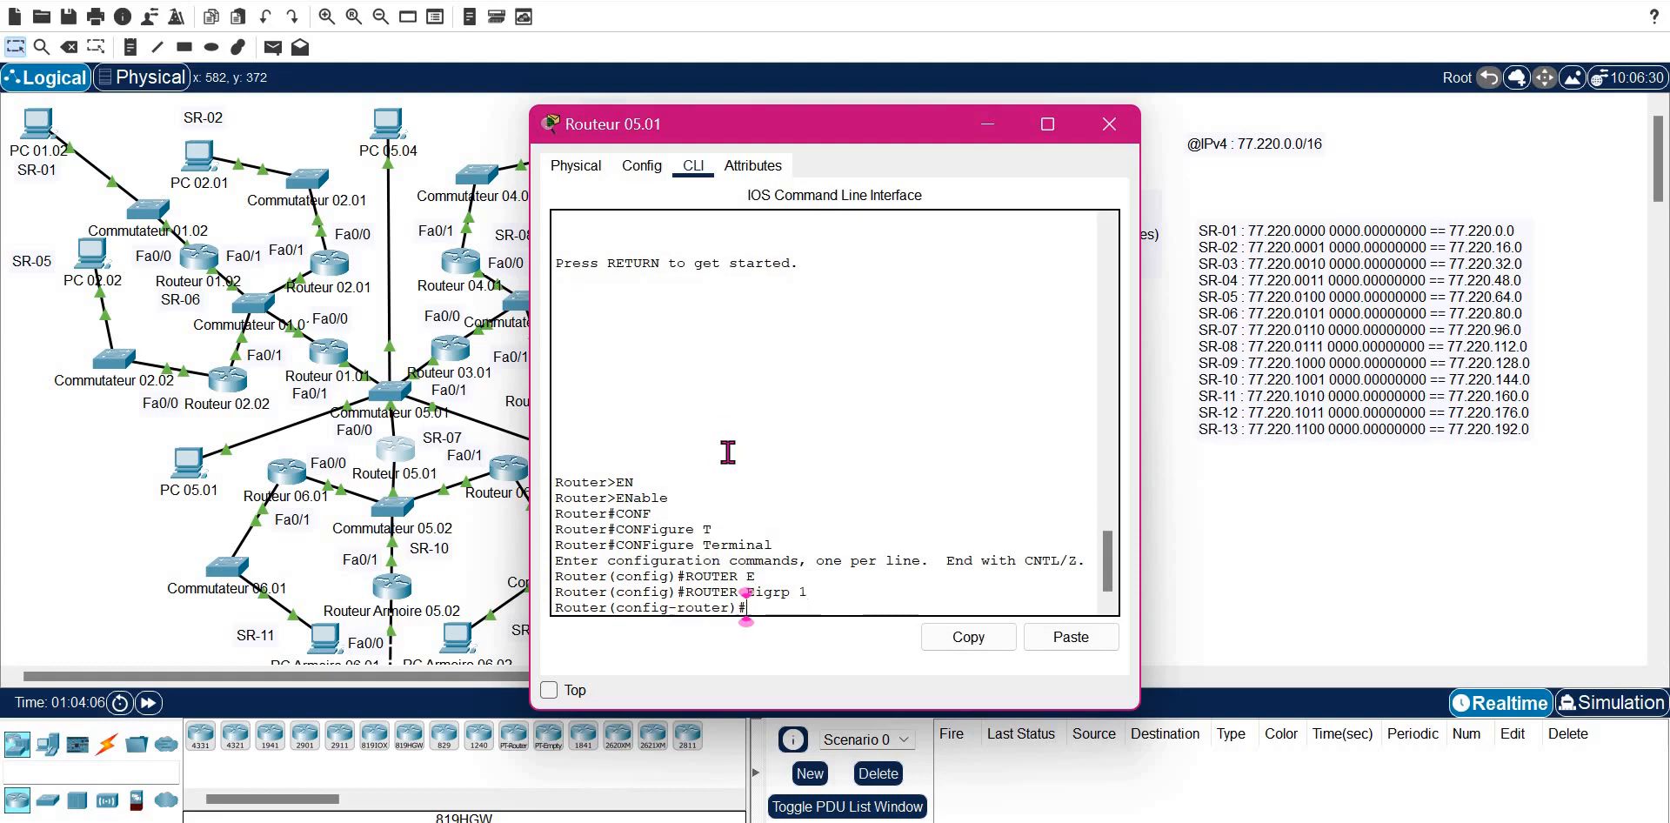
- Advertise network 77.220.96.0 with wildcard mask 0.0.15.255 in EIGRP on Routeur 05.01, adapting the copied network command
click(1071, 644)
click(1318, 504)
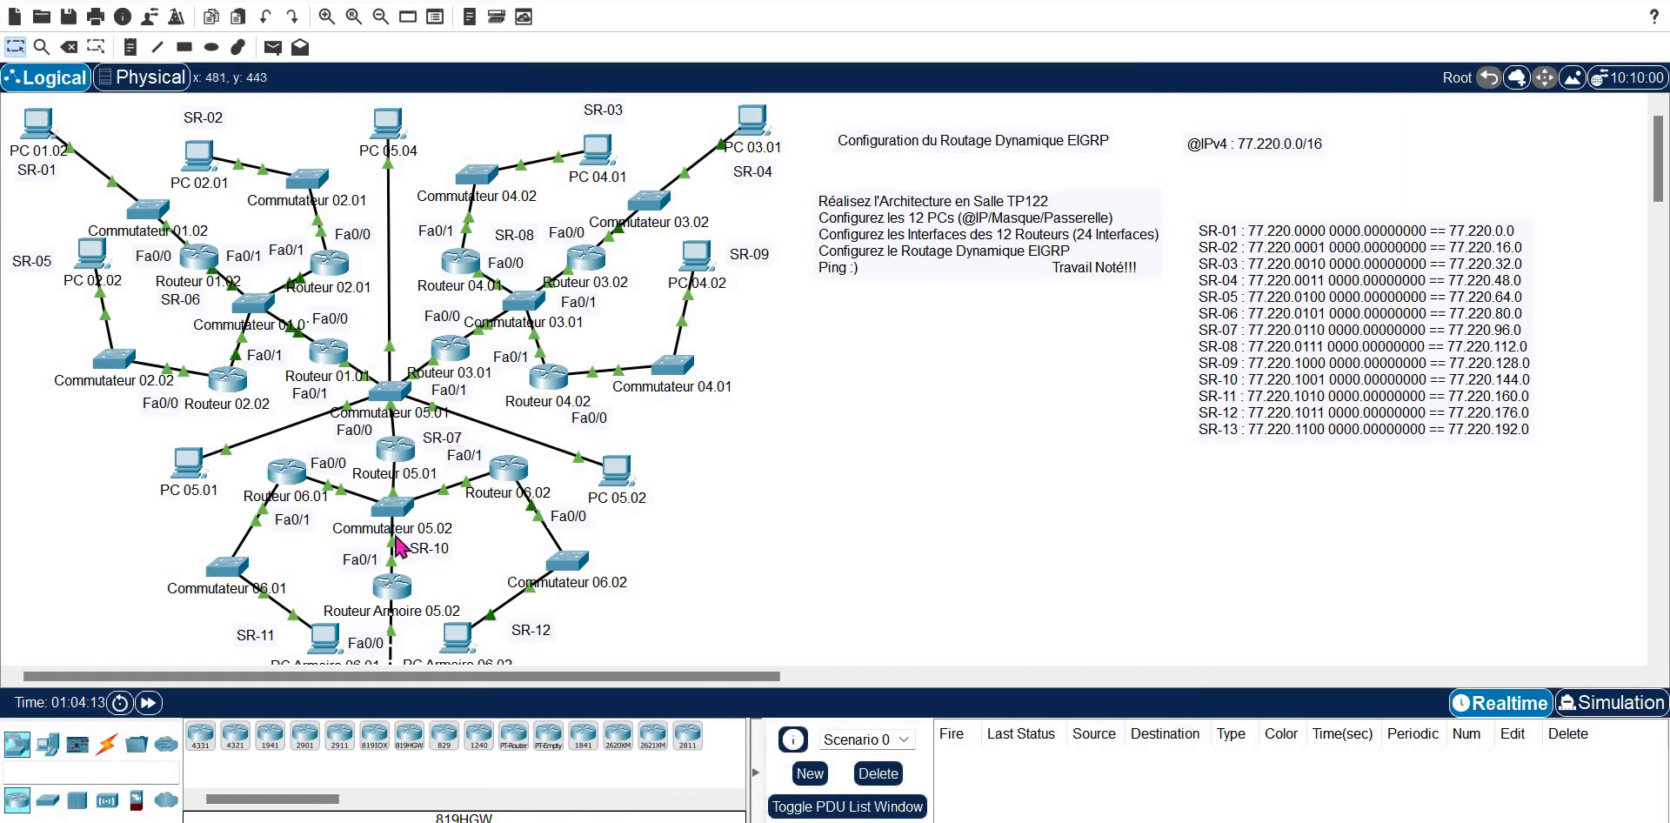
click(395, 469)
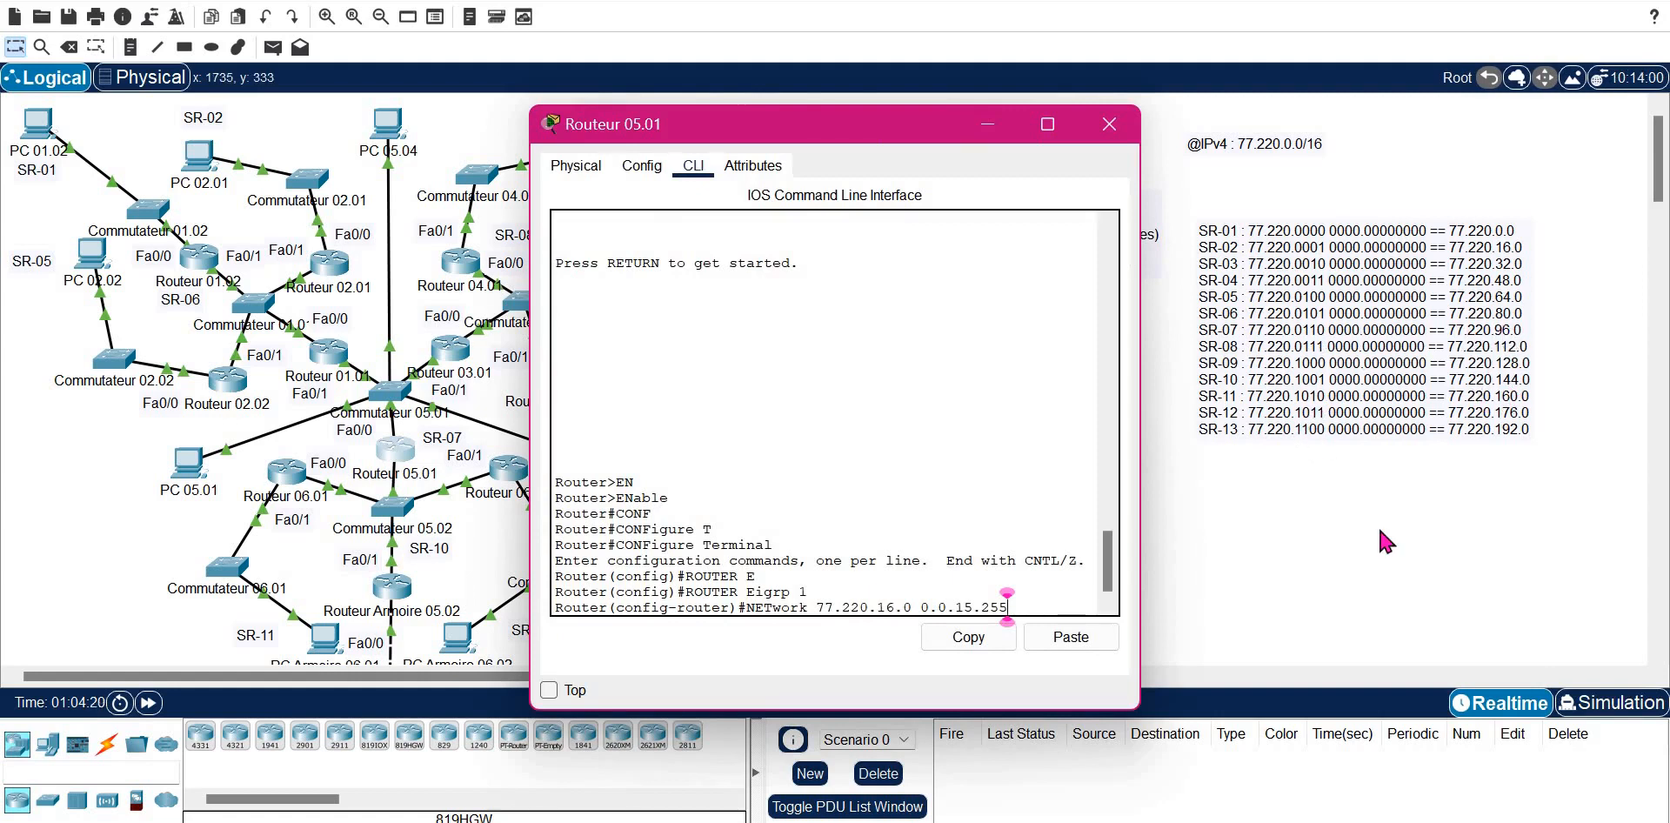
key(Left)
key(Left)
key(Left)
key(Left)
key(Left)
key(Left)
key(Left)
key(Left)
key(Left)
key(Left)
key(Left)
key(Left)
key(Left)
key(Left)
key(BackSpace)
text(9)
key(Return)
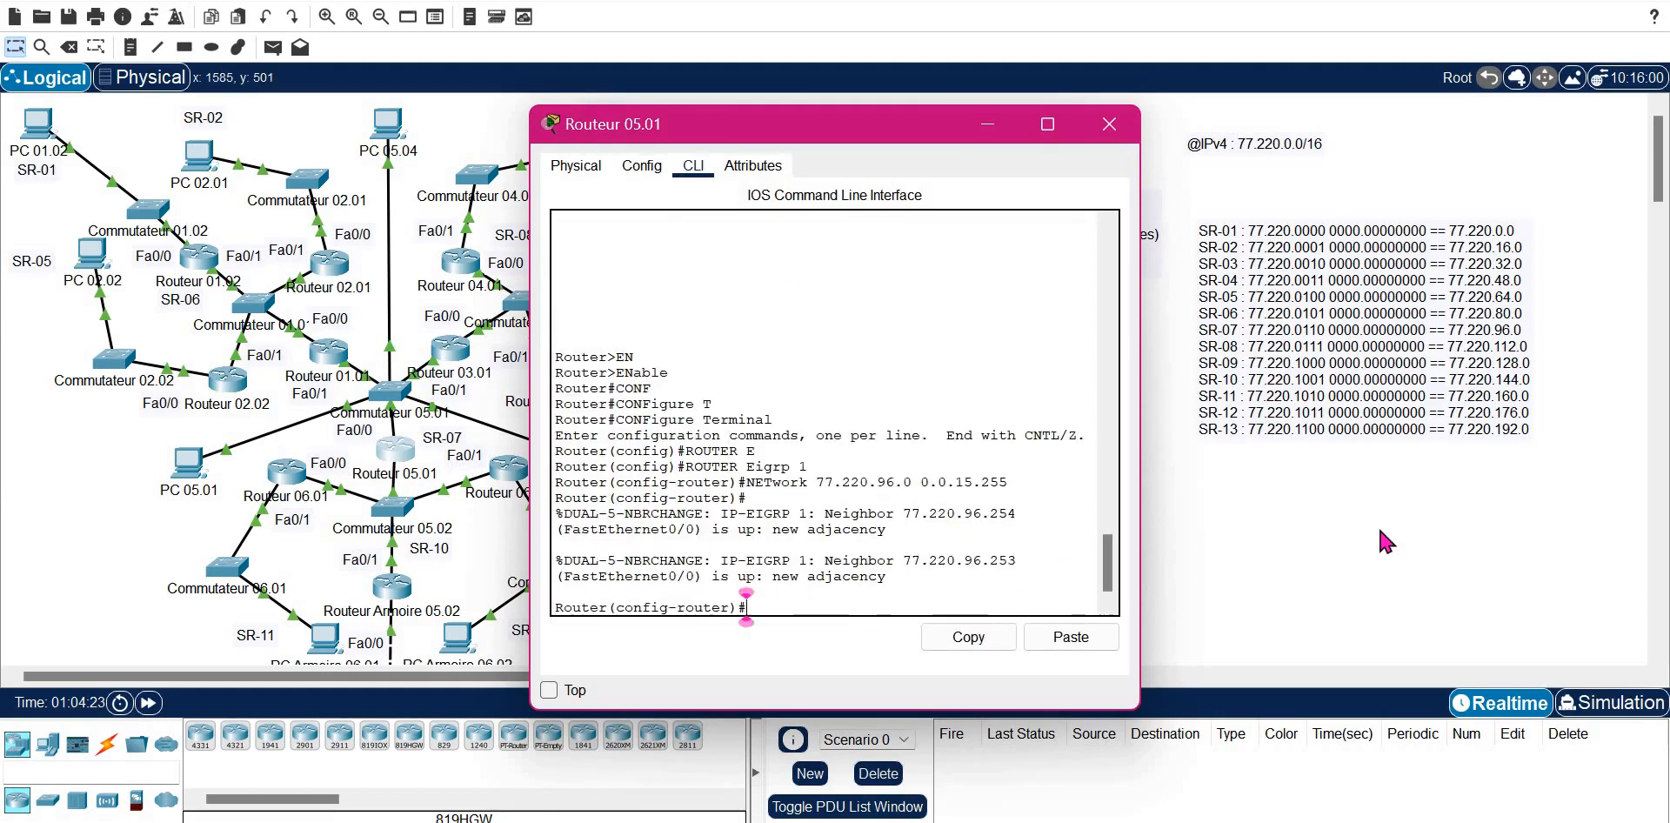
- Advertise network 77.220.144.0 with wildcard mask 0.0.15.255 in EIGRP on Routeur 05.01
key(Up)
key(Left)
key(Left)
key(Left)
key(Left)
key(Left)
key(Left)
key(Left)
key(Left)
key(Left)
key(Left)
key(Left)
key(Left)
key(Left)
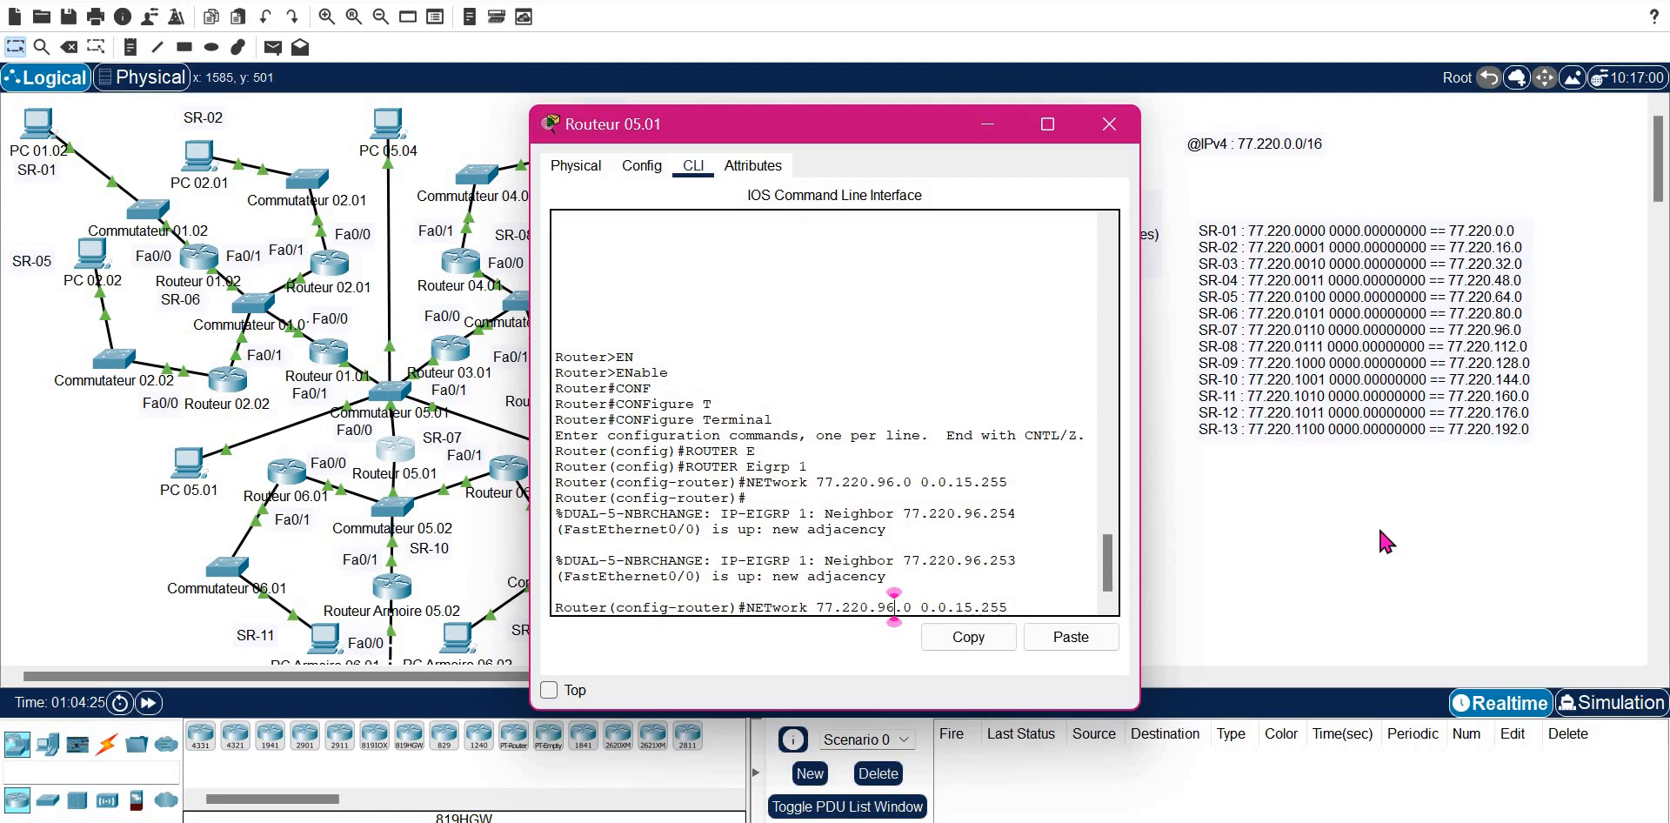
key(BackSpace)
key(BackSpace)
text(144)
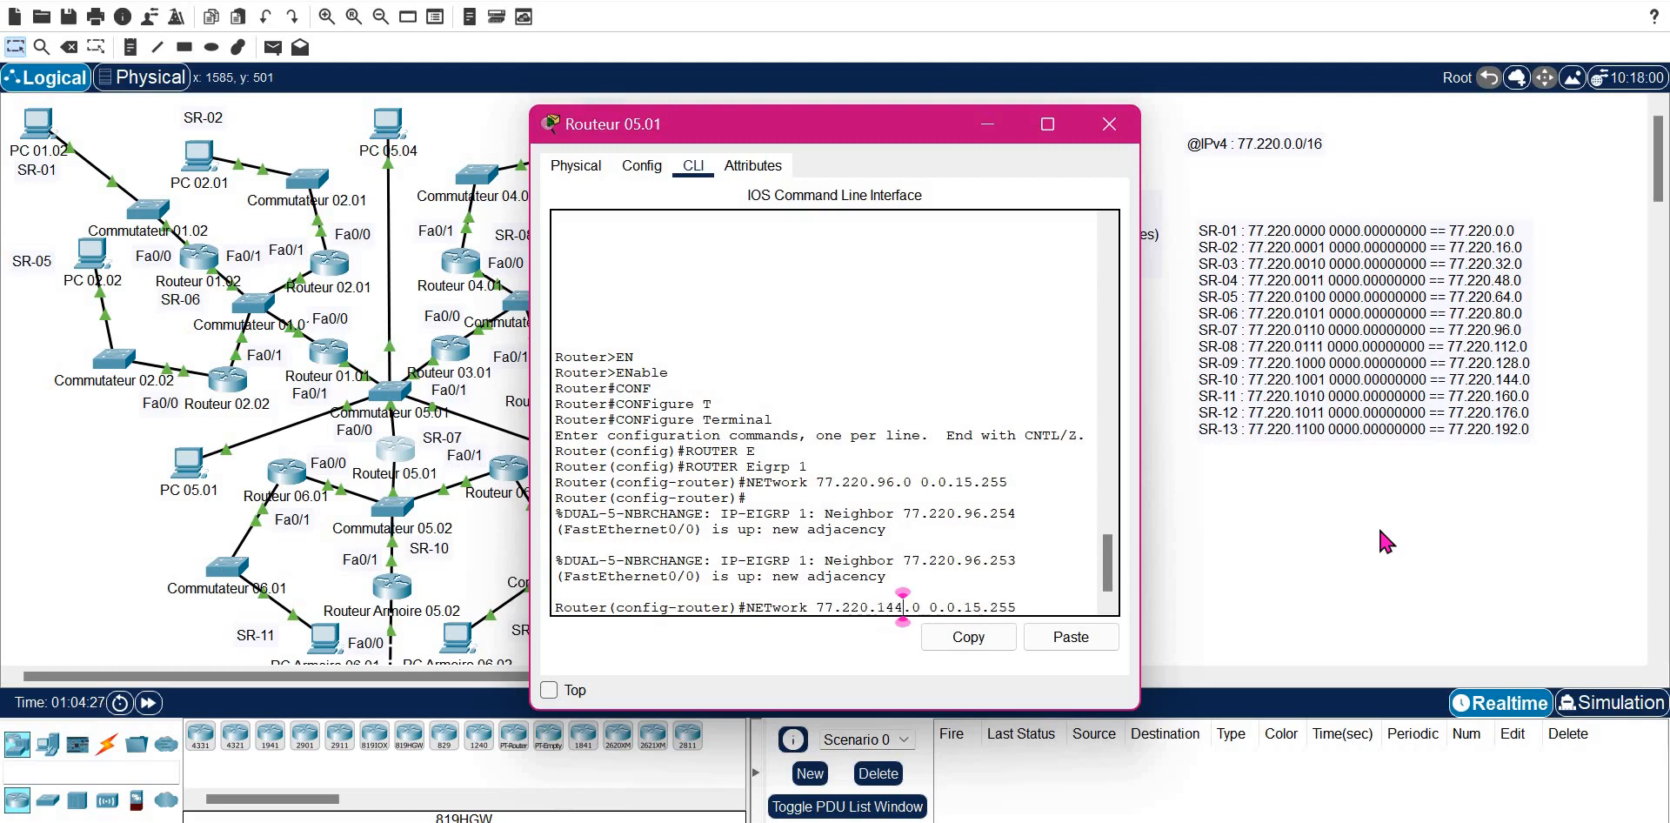
key(Return)
- Exit the EIGRP configuration mode of Routeur 05.01 and close its window
text(EXI)
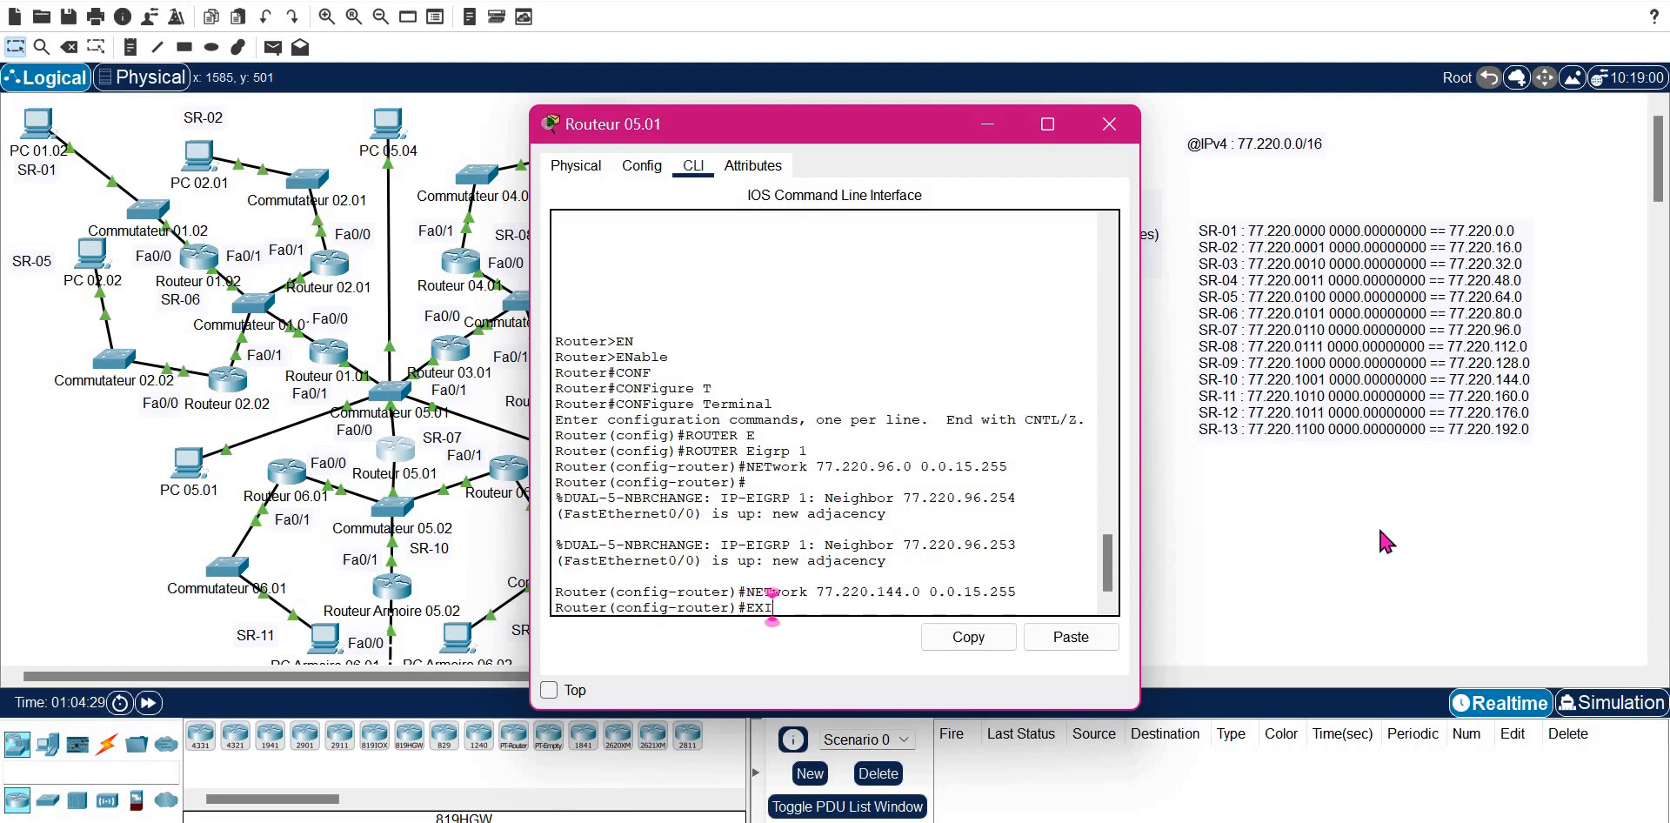
text(T)
key(Return)
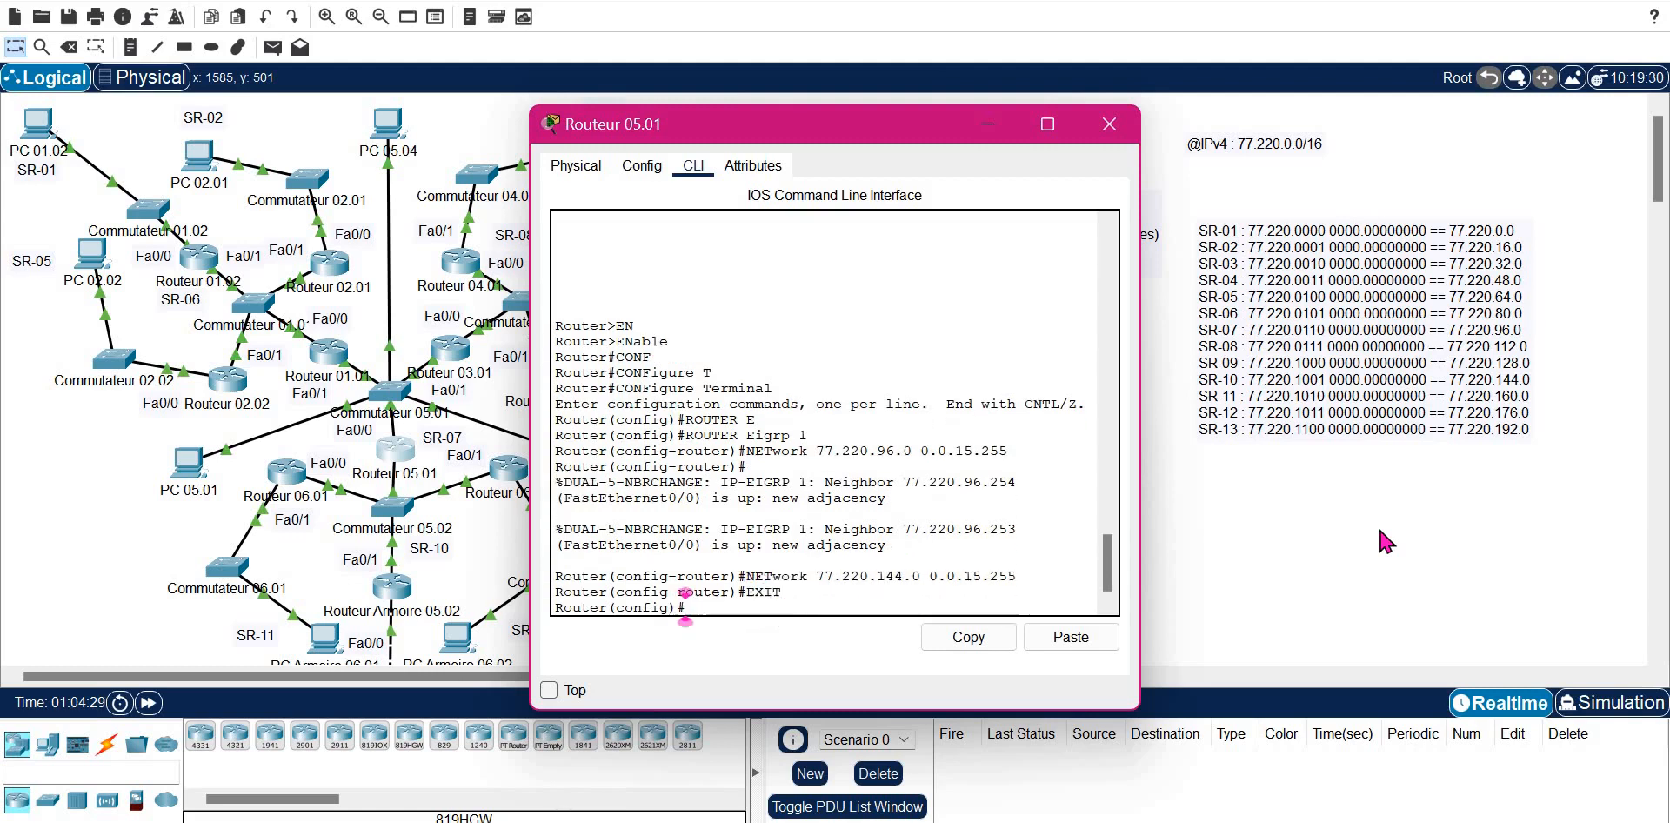
click(1109, 125)
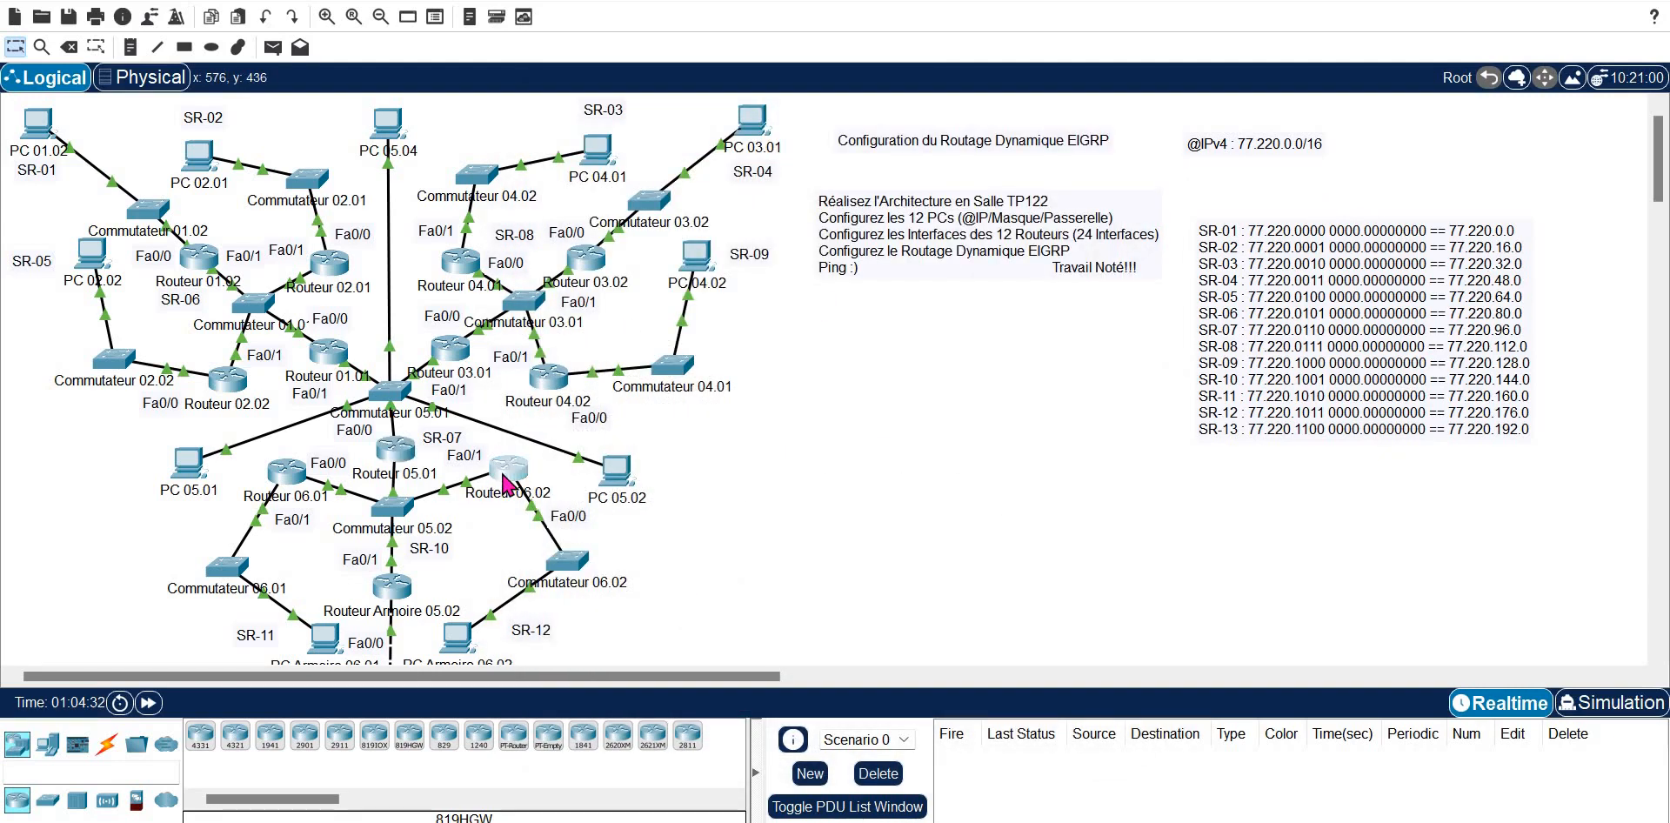
- Enter global configuration mode on the command line of Routeur 06.02
key(Return)
text(EN)
key(Tab)
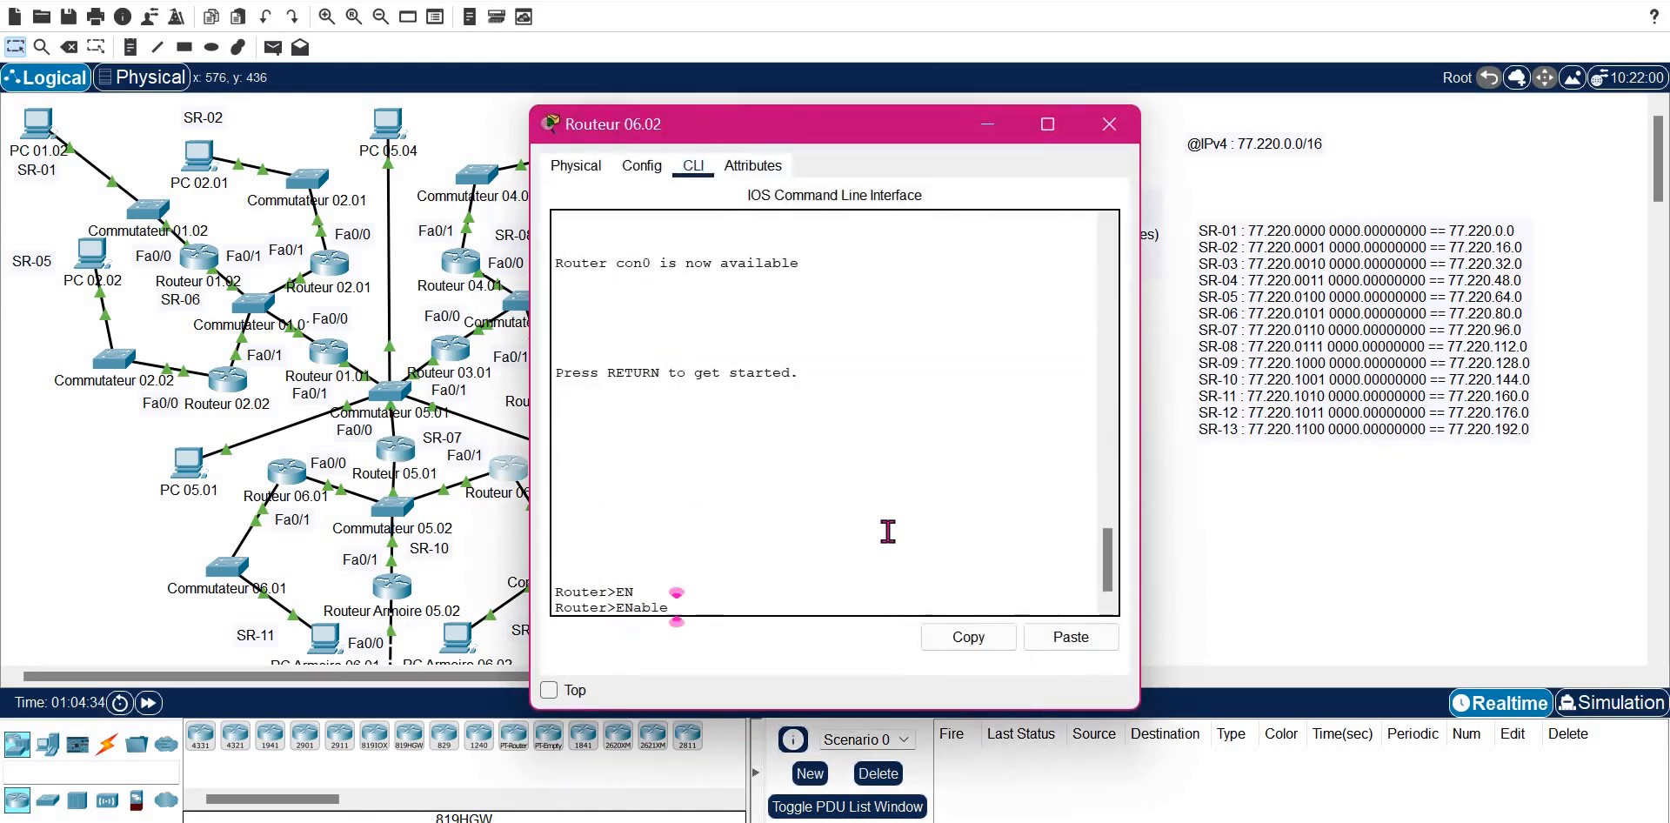
key(Return)
text(CONF)
key(Tab)
text(T)
key(Tab)
key(Return)
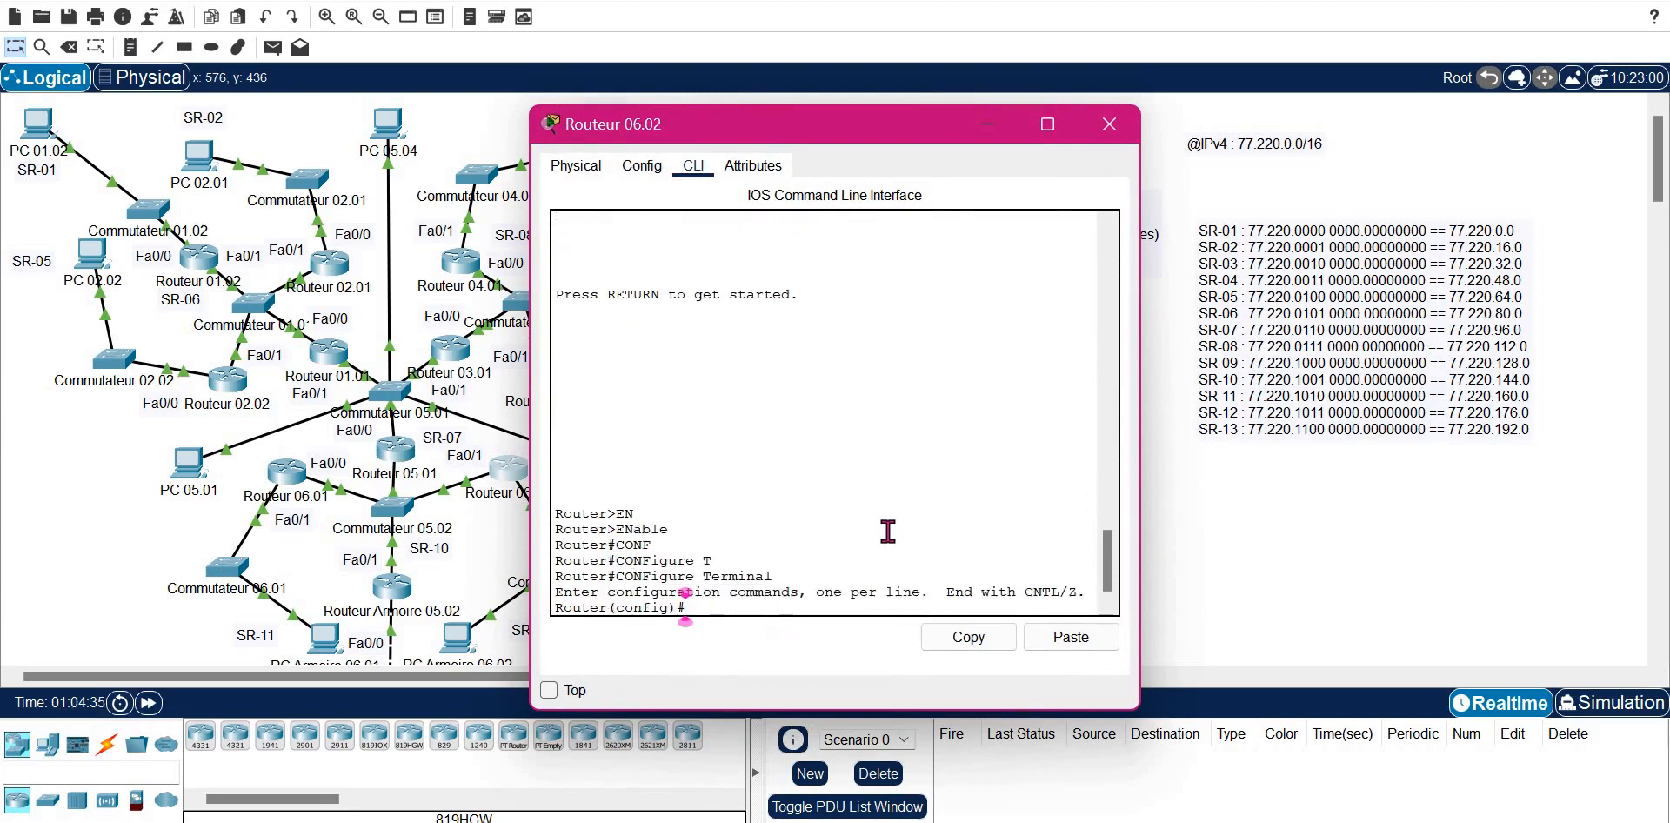
- Start EIGRP routing on Routeur 06.02 with autonomous system number 1
text(router e)
key(Tab)
text(1)
key(Return)
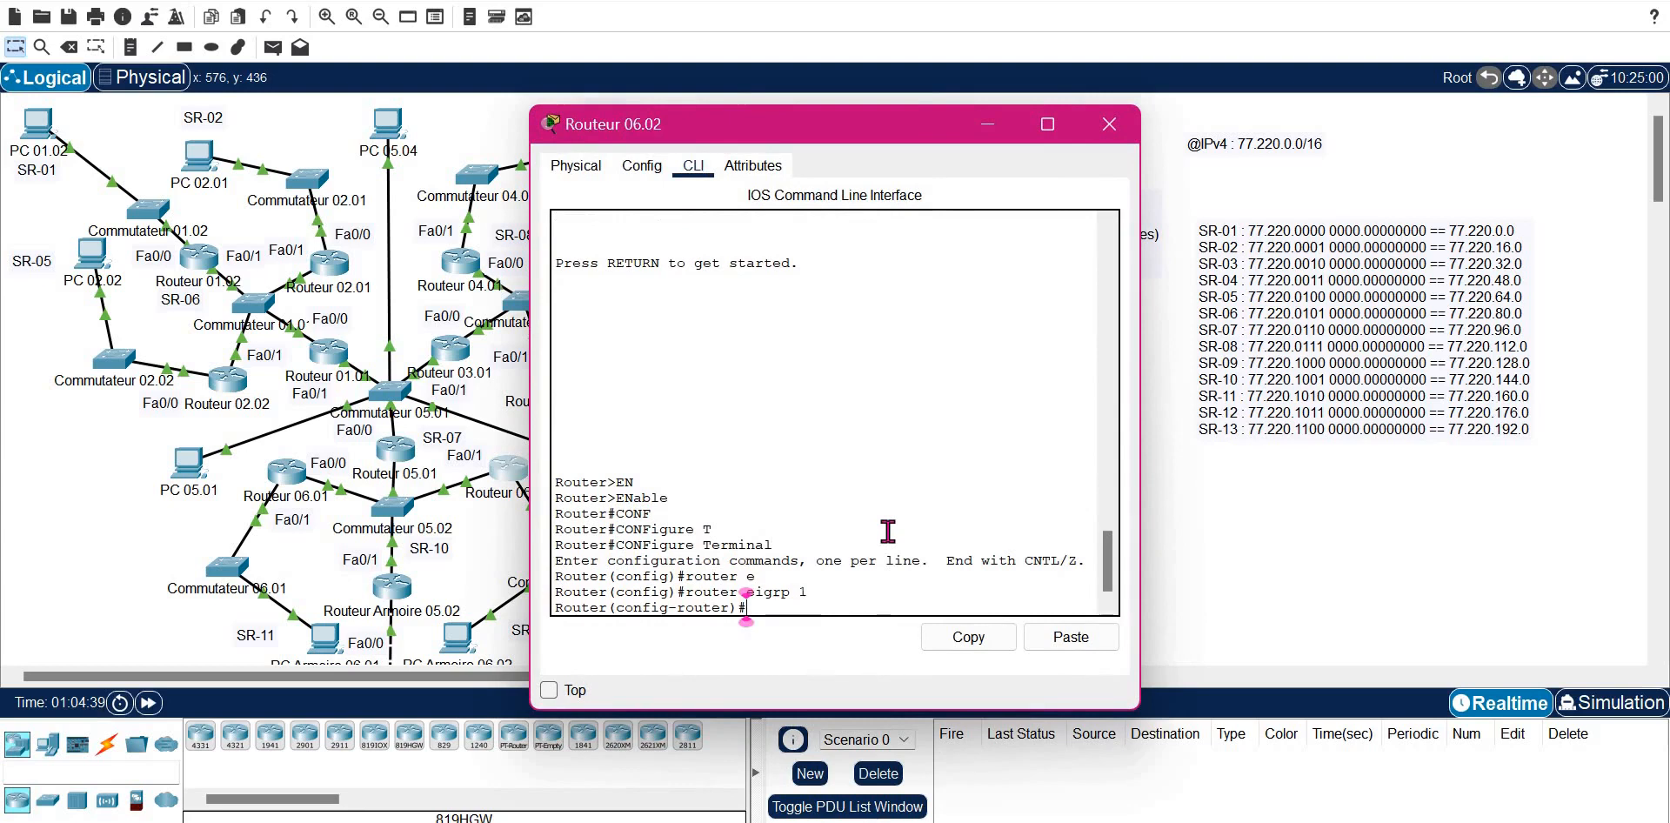
- Advertise network 77.220.144.0 with wildcard mask 0.0.15.255 in EIGRP on Routeur 06.02, adapting the copied network command
click(1289, 553)
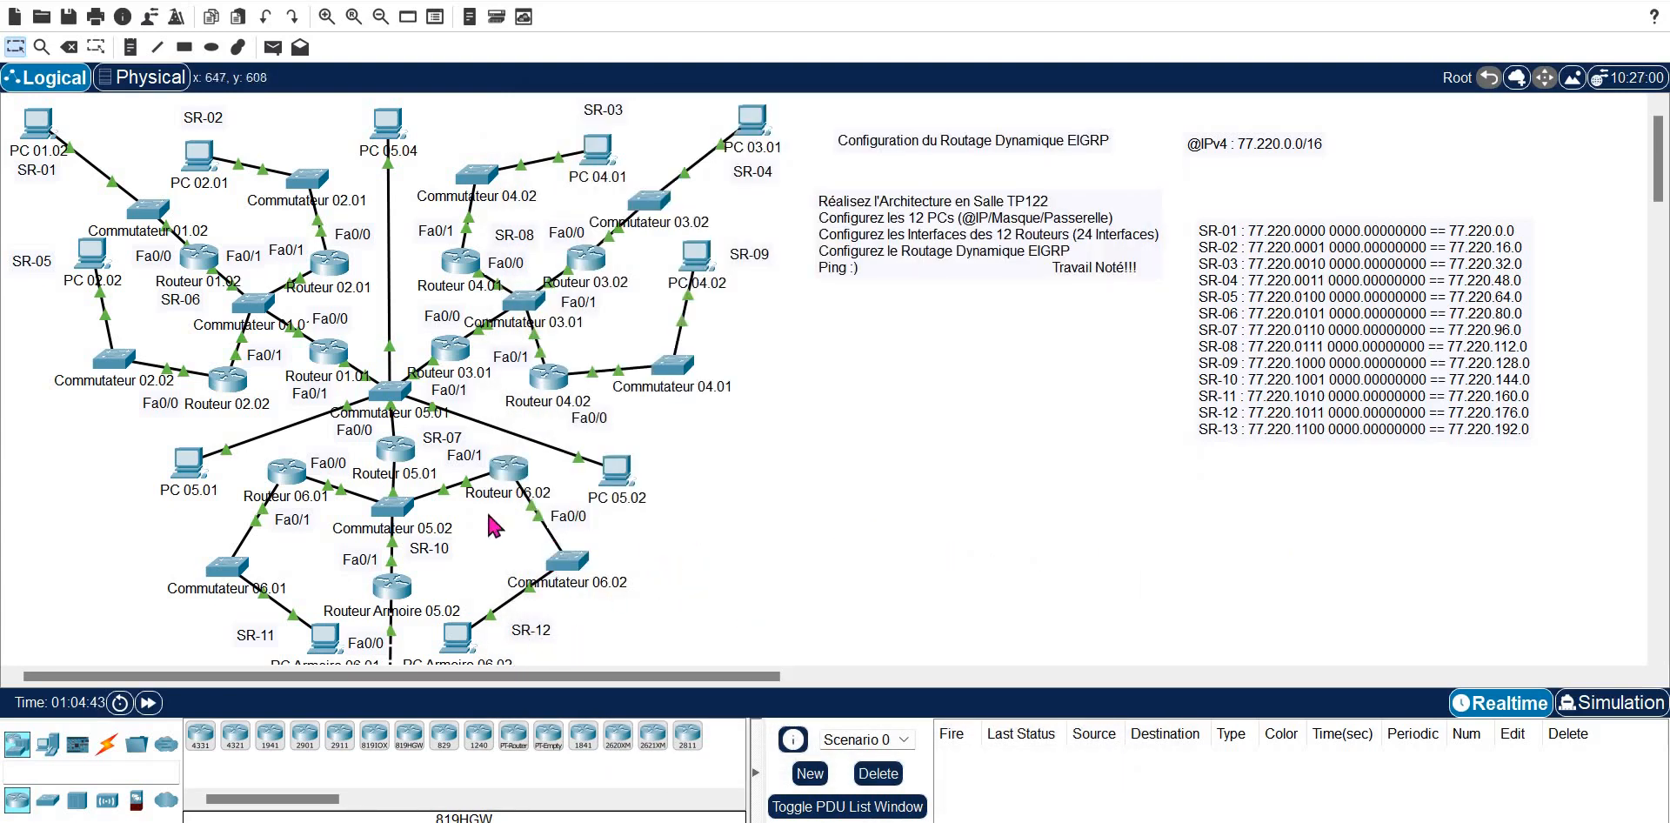
click(520, 485)
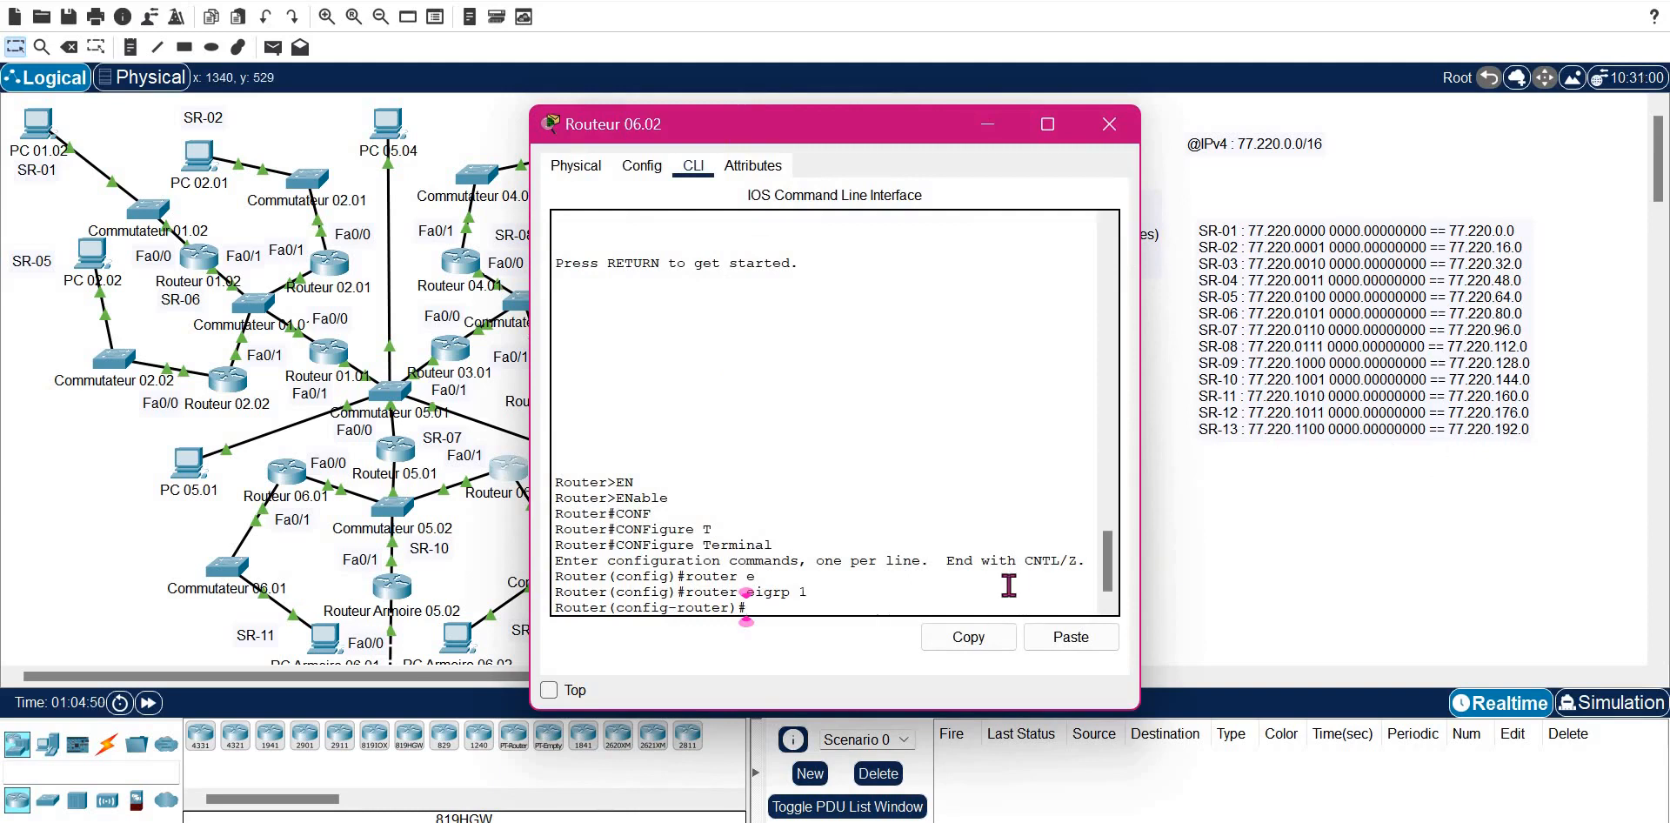
click(1041, 633)
key(Left)
key(Left)
key(Left)
key(Left)
key(Left)
key(Left)
key(Left)
key(Left)
key(Left)
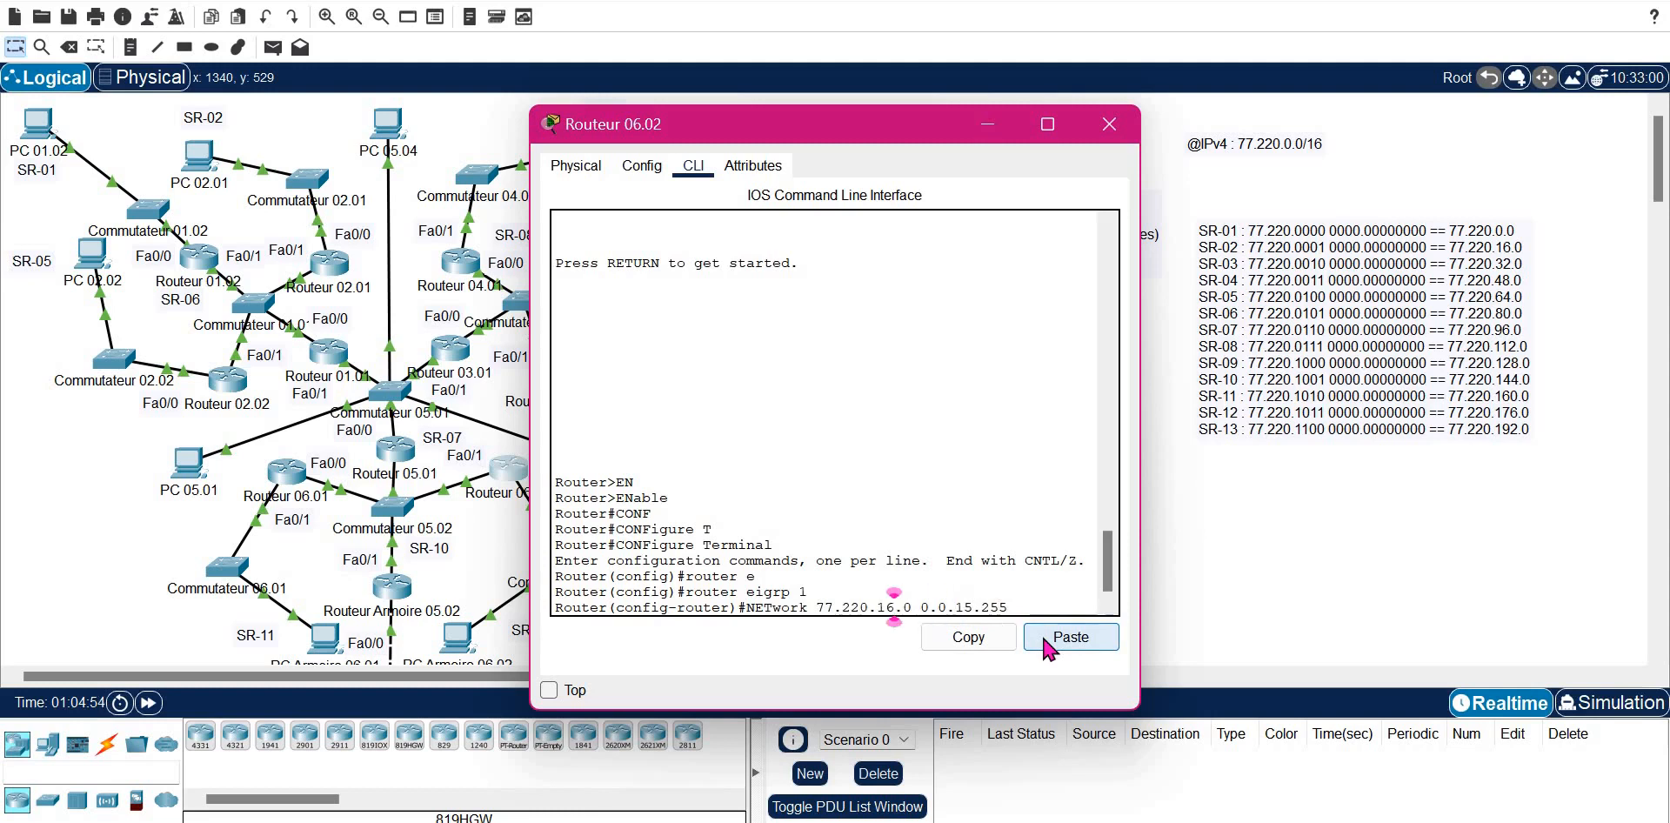
key(BackSpace)
key(BackSpace)
text(44)
key(Left)
key(Left)
text(1)
key(Return)
- Advertise network 77.220.176.0 with wildcard mask 0.0.15.255 in EIGRP on Routeur 06.02 and exit router configuration mode
key(Up)
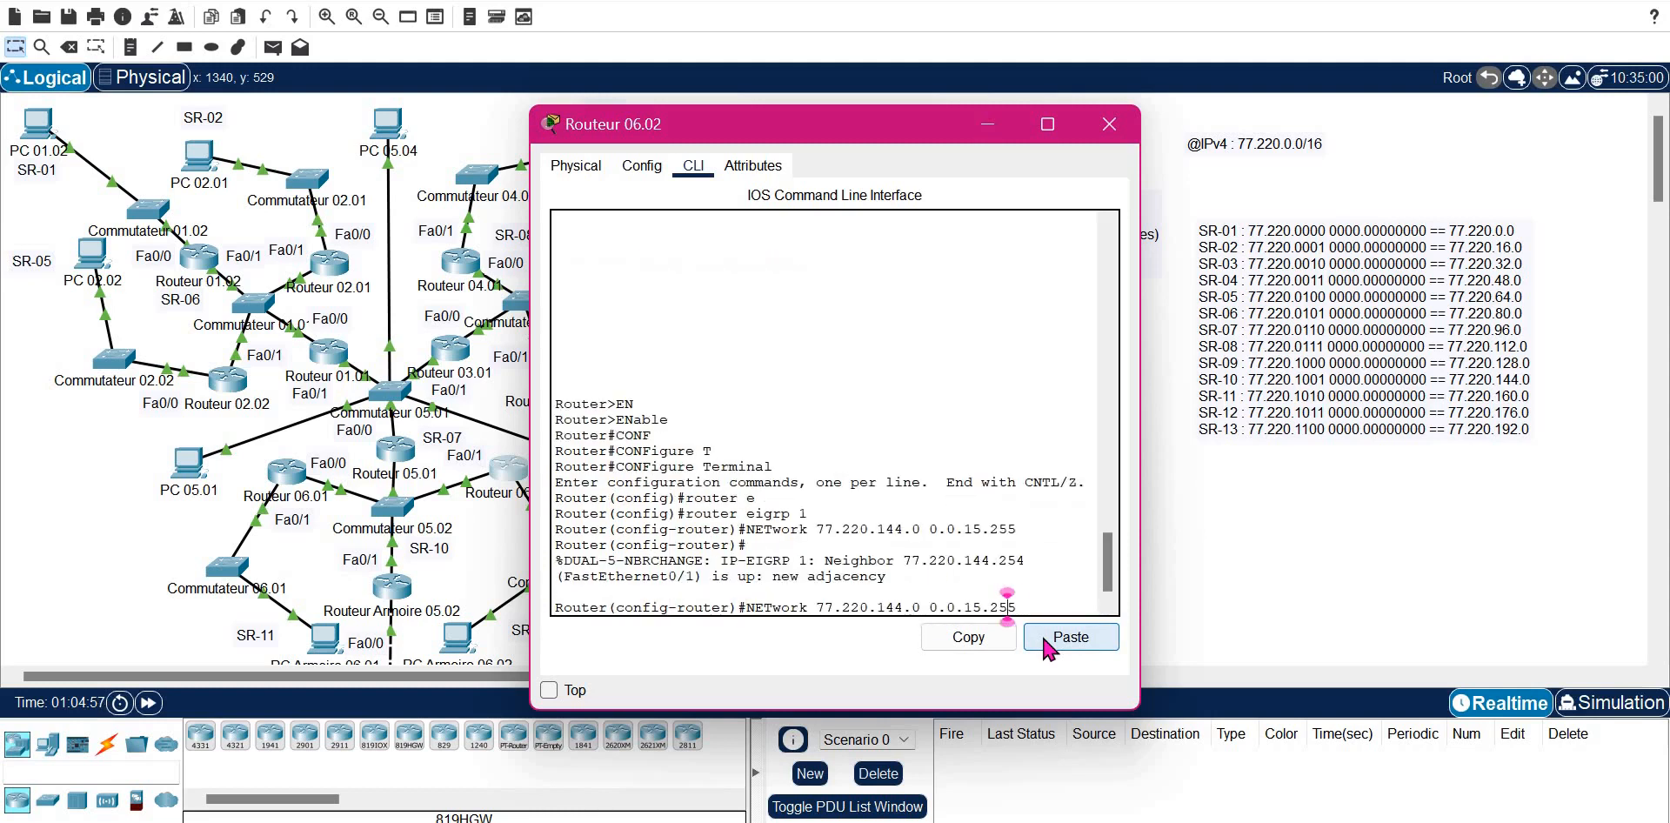
key(Left)
key(Left)
key(Left)
key(Left)
key(Left)
key(Left)
key(Left)
key(Left)
key(Left)
key(Left)
key(Left)
key(Left)
key(Left)
key(BackSpace)
key(BackSpace)
text(76)
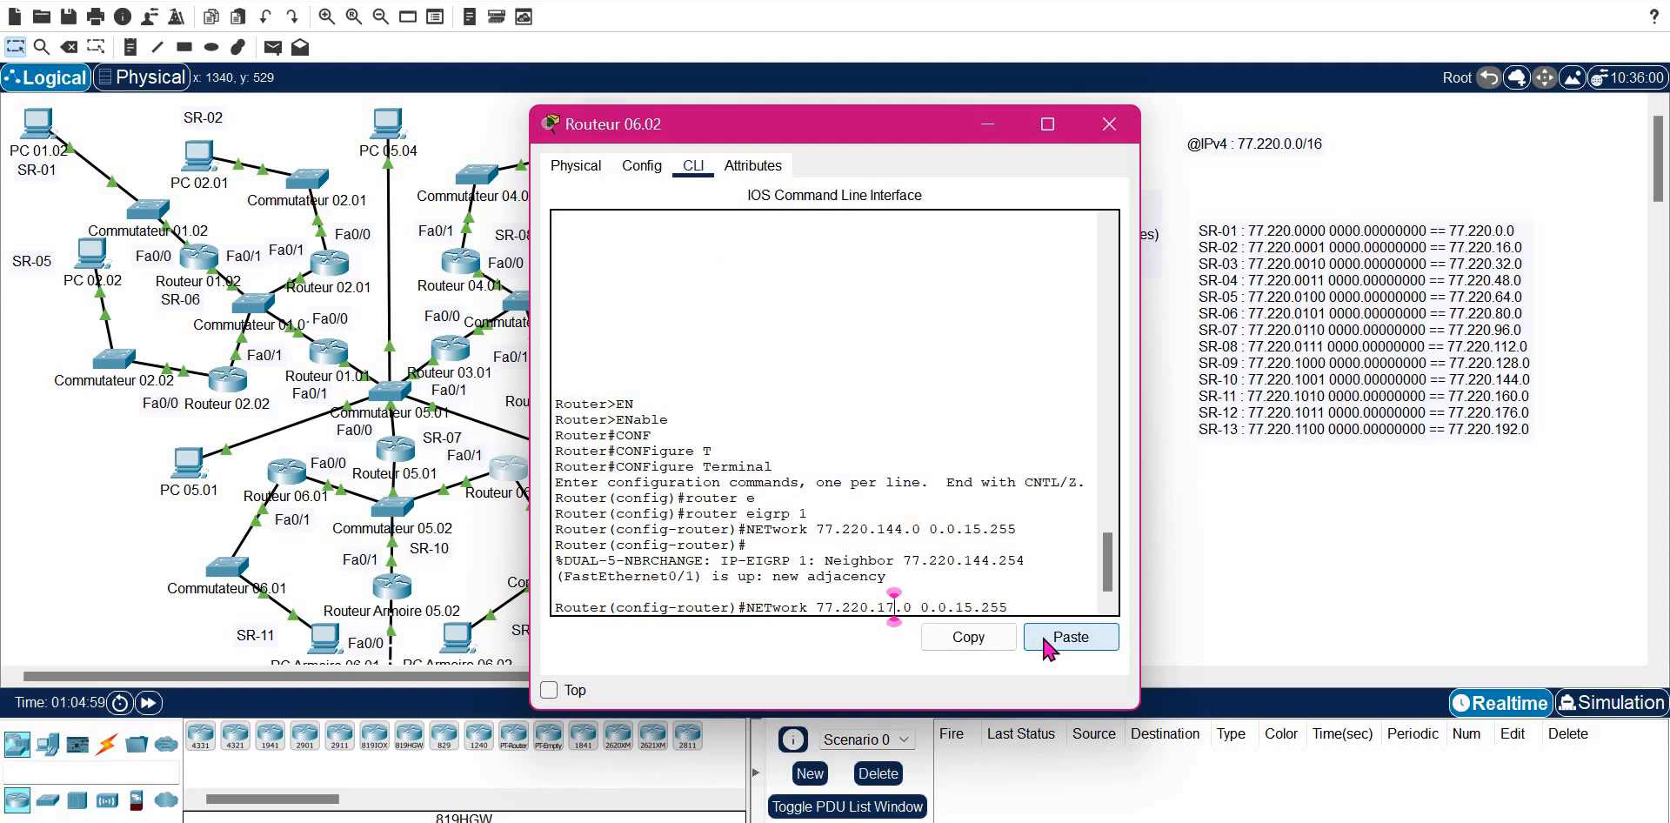
key(Return)
key(Return)
text(EX)
key(Return)
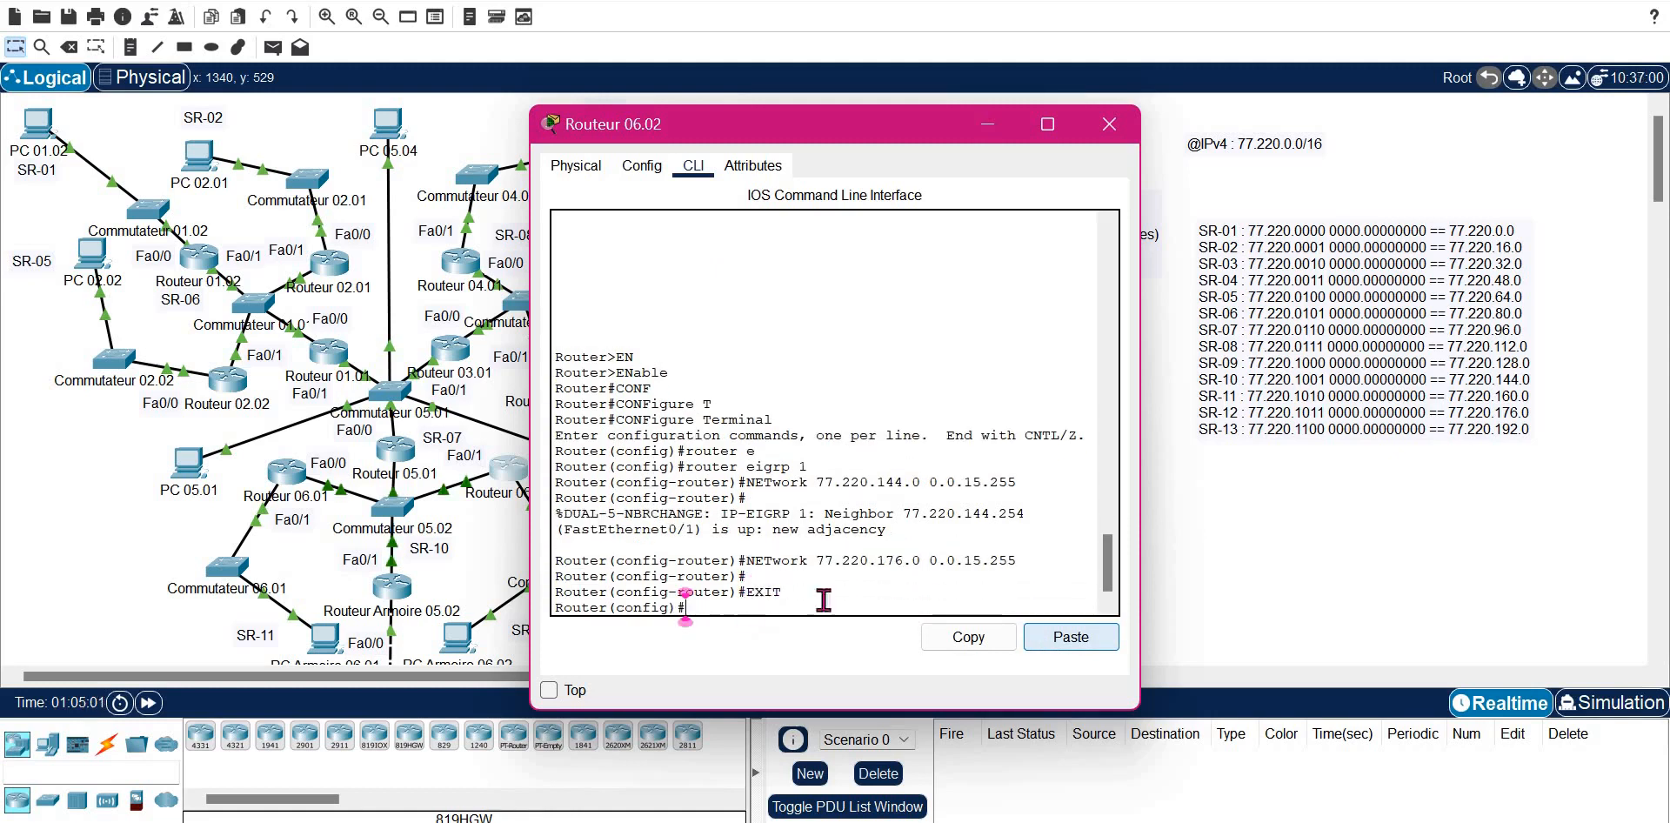
- Open the command line of Routeur 06.01 and enter global configuration mode
click(287, 480)
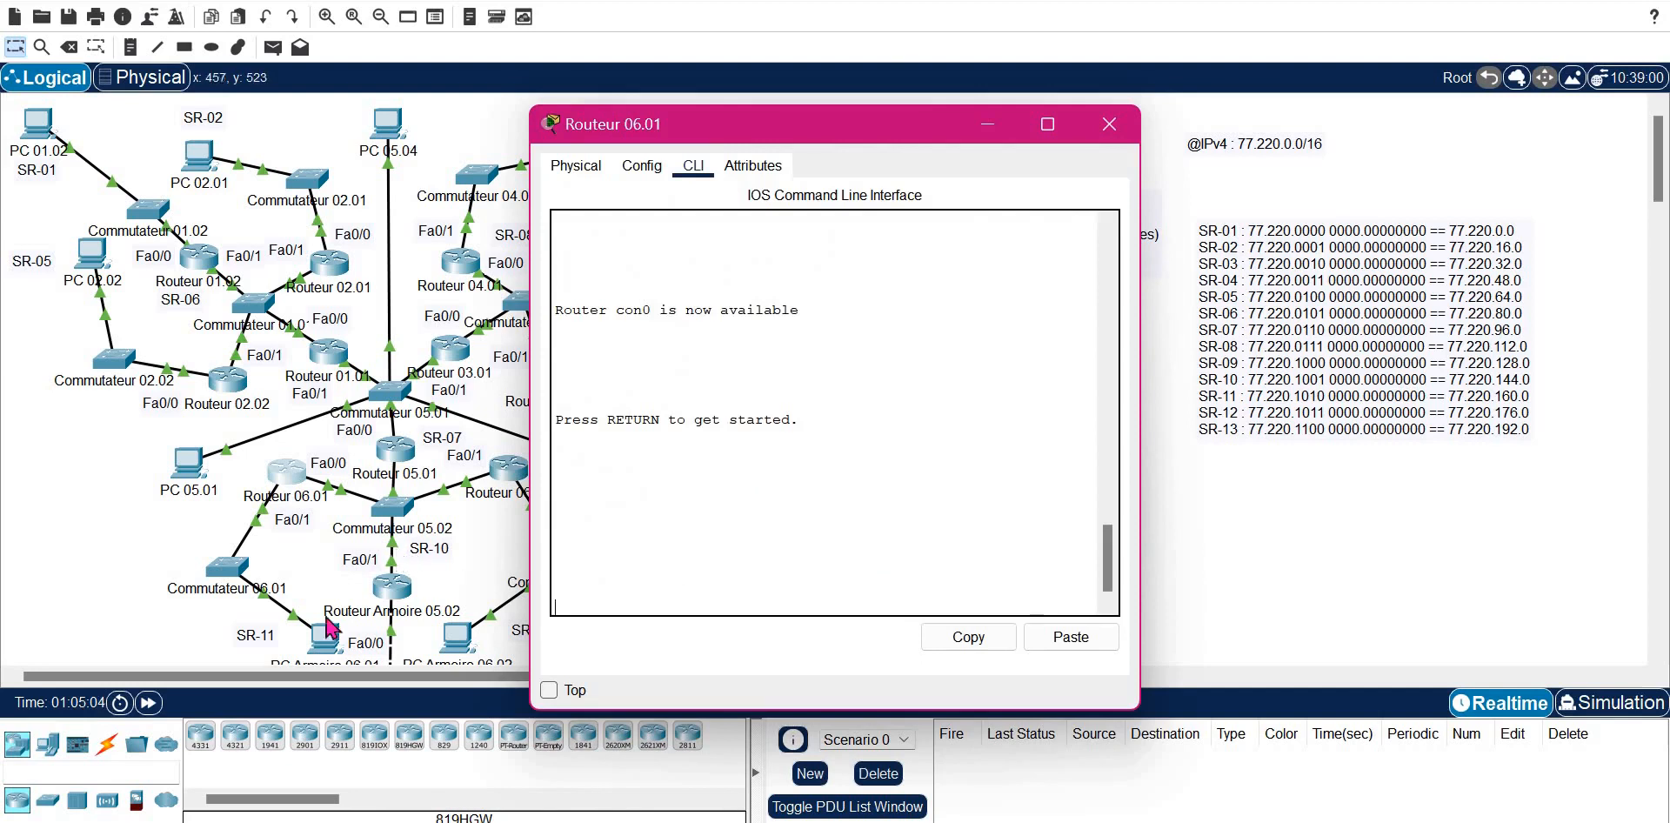
key(Return)
text(EN)
key(Tab)
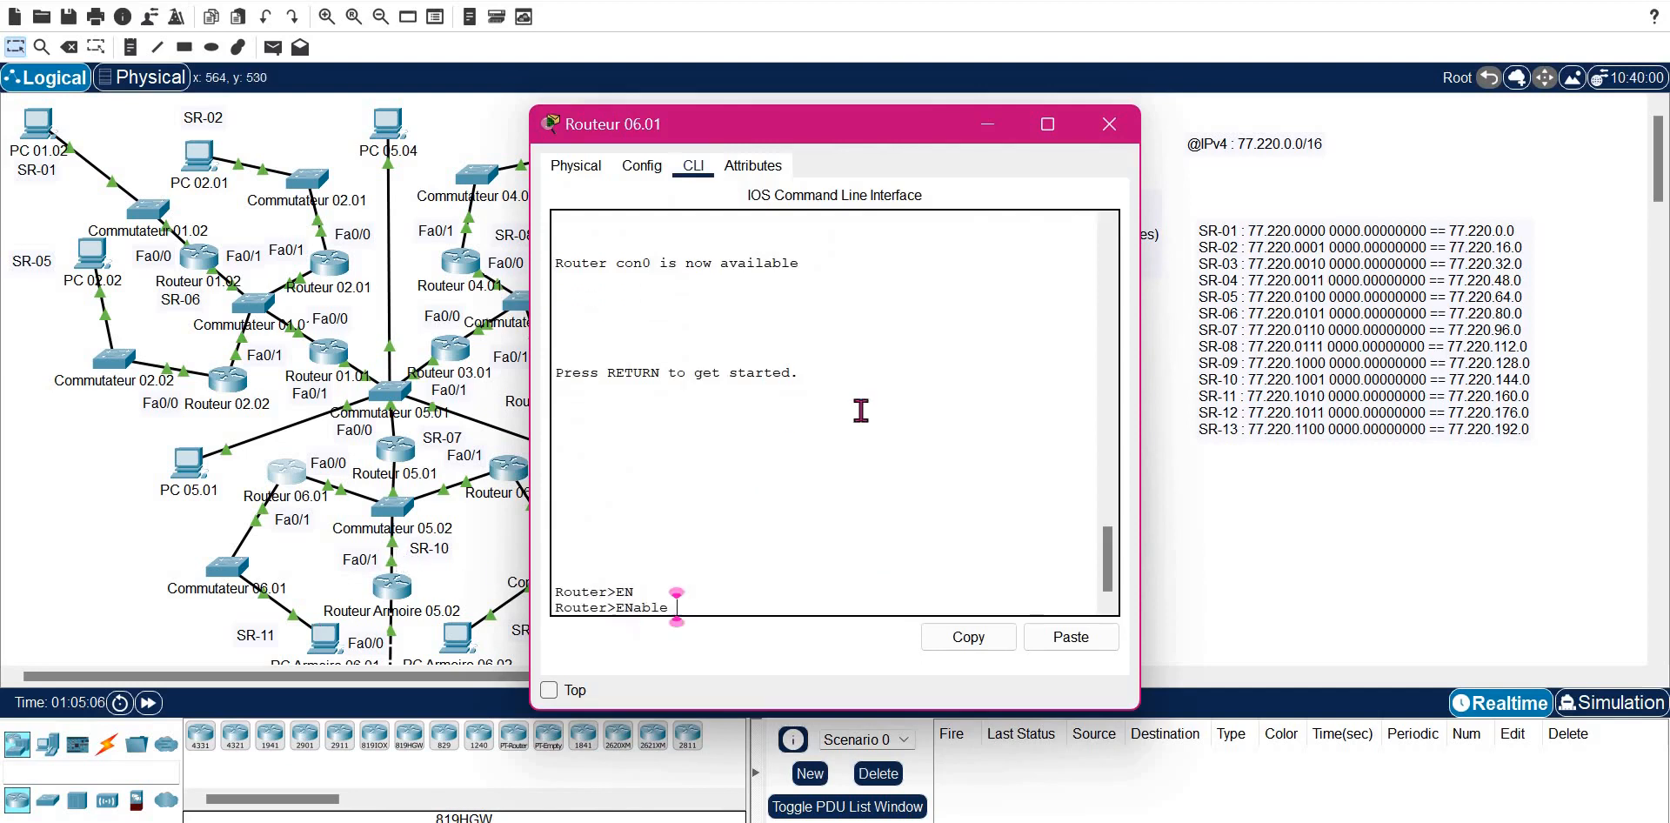
key(Return)
text(CONF)
key(Tab)
text(T)
key(Tab)
key(Return)
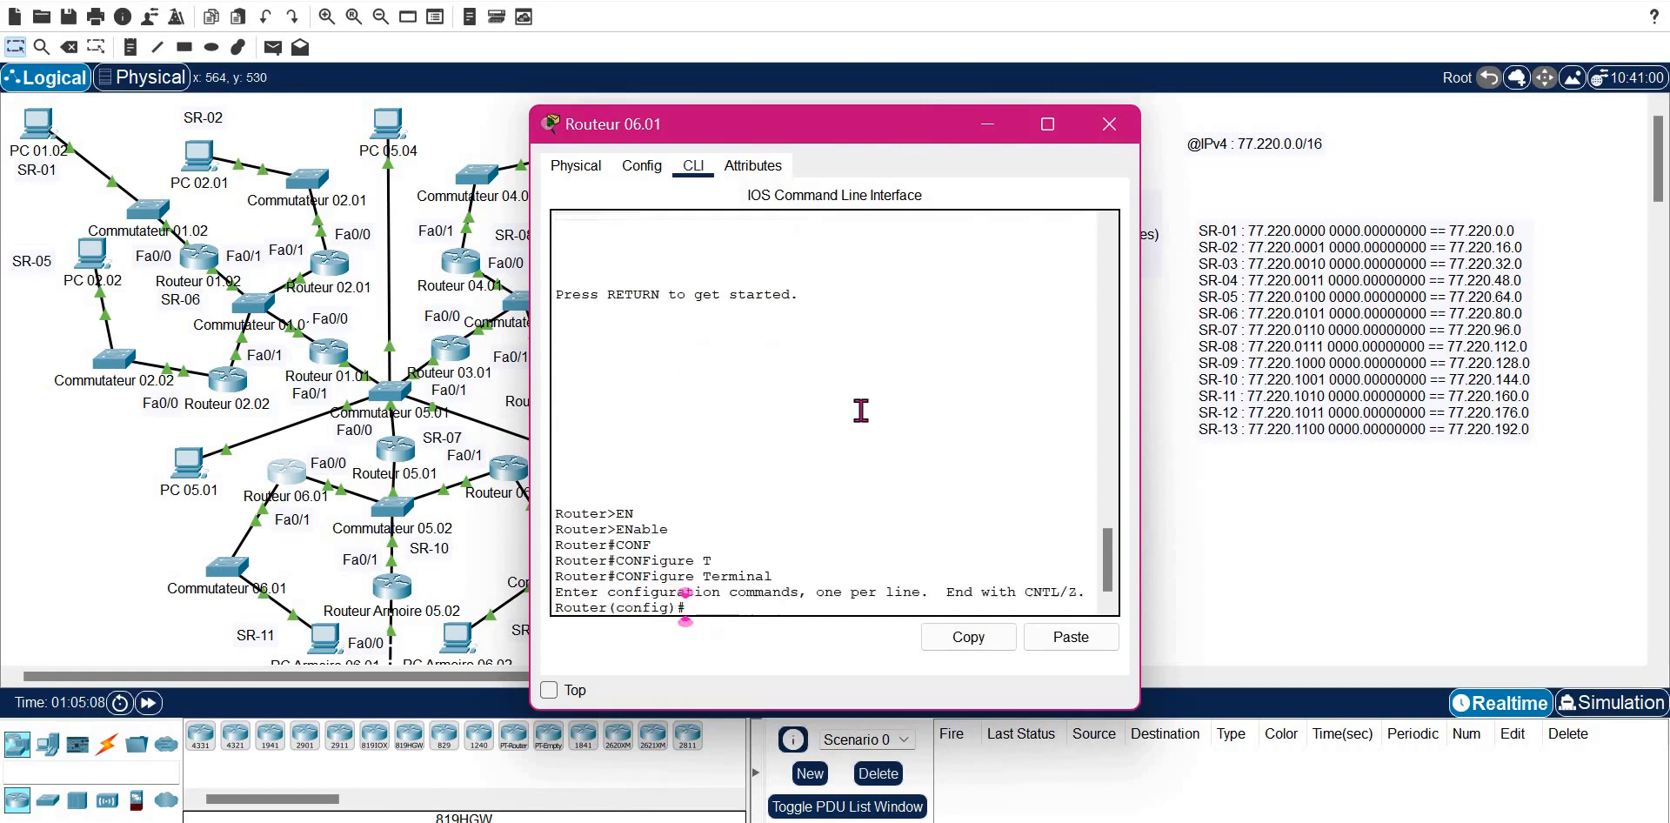
- Start EIGRP routing on Routeur 06.01 with autonomous system number 1
text(ROUTER E)
key(Tab)
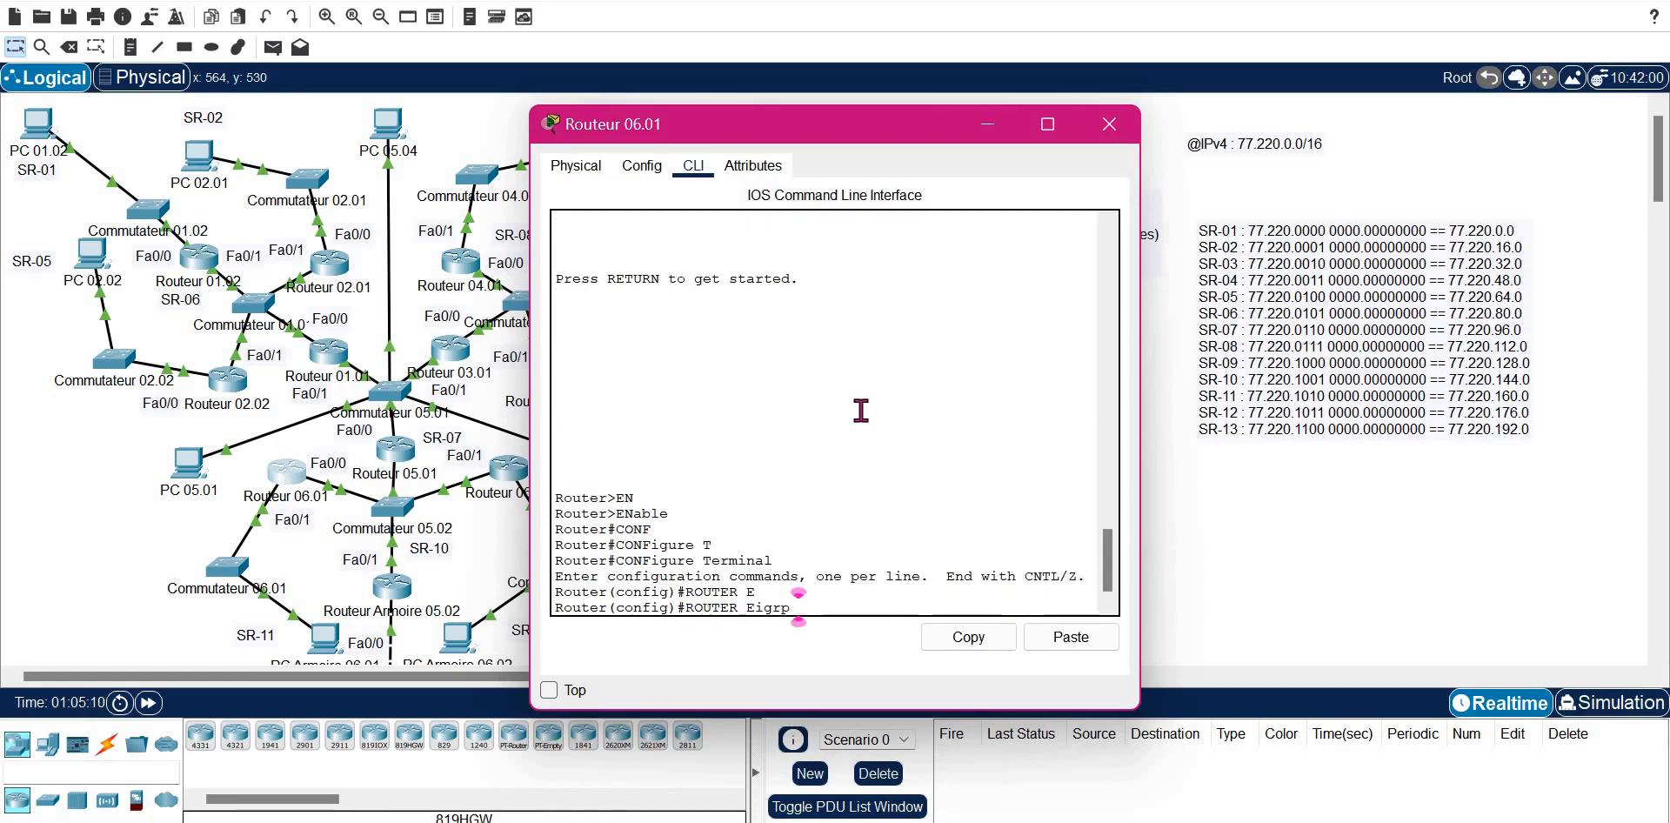
text(1)
key(Return)
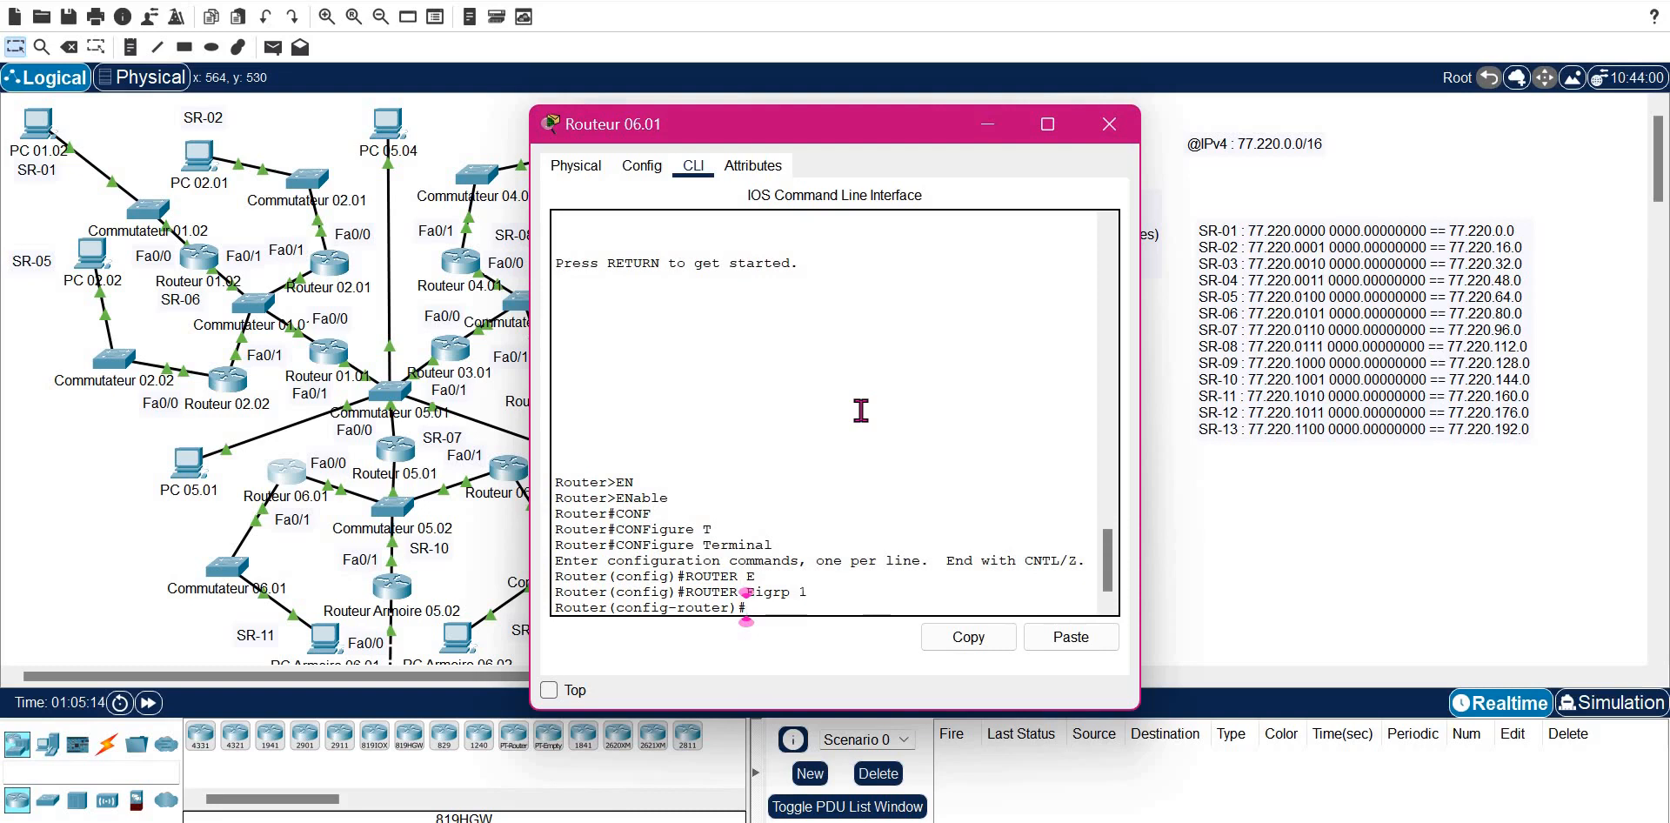
- Advertise network 77.220.144.0 with wildcard mask 0.0.15.255 in EIGRP on Routeur 06.01, adapting the copied network command
click(1065, 639)
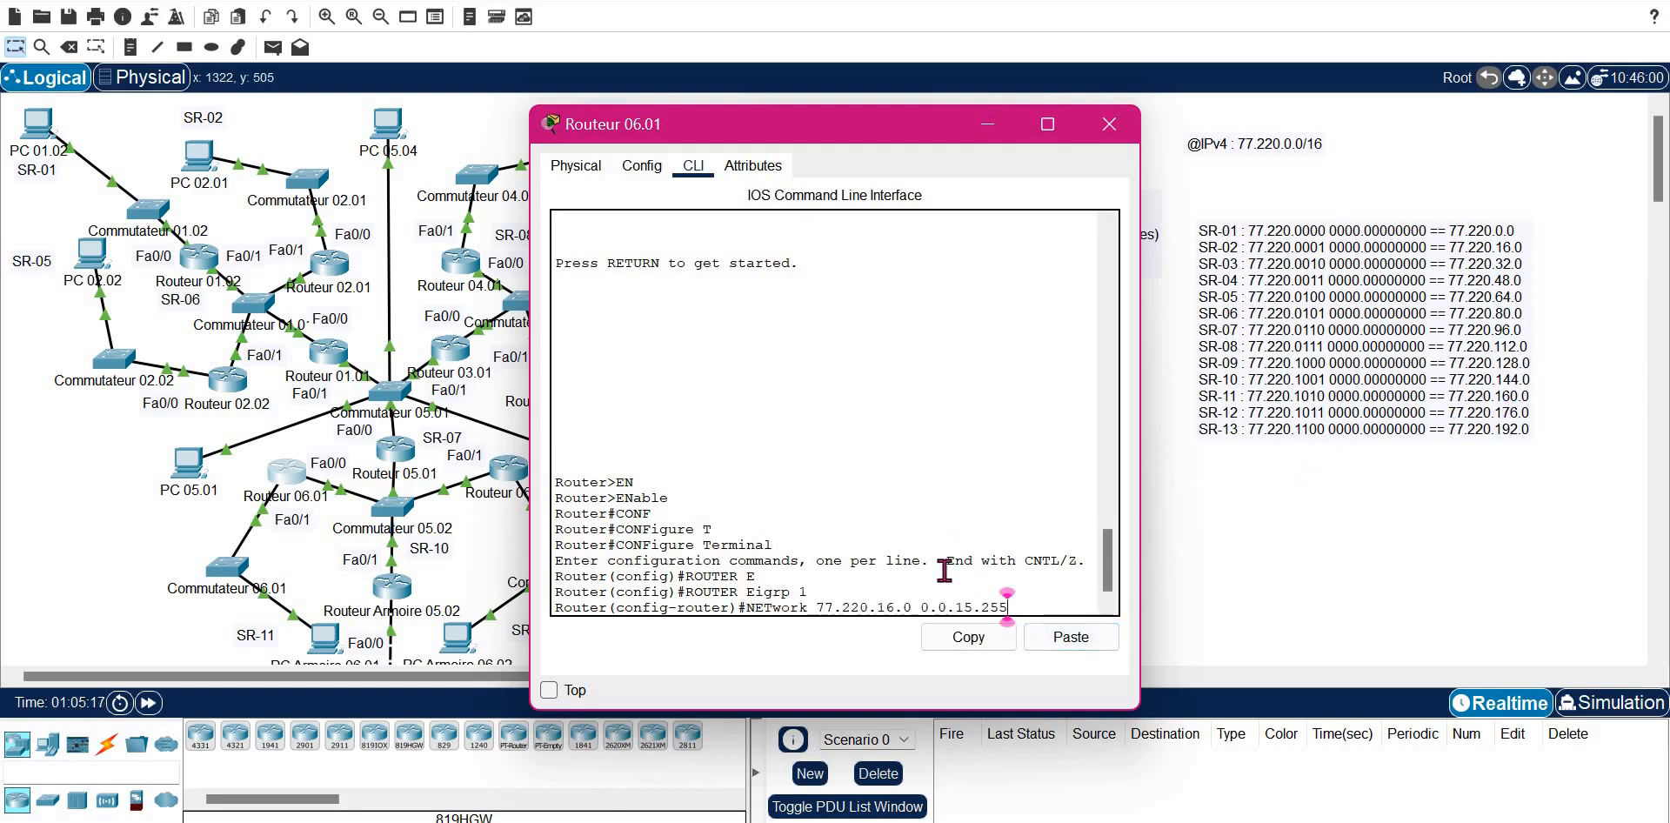
key(Left)
key(Left)
key(Left)
key(Left)
key(Left)
key(Left)
key(Left)
key(Left)
key(Left)
key(Left)
key(Left)
key(Left)
key(Left)
key(BackSpace)
key(BackSpace)
text(144)
key(Return)
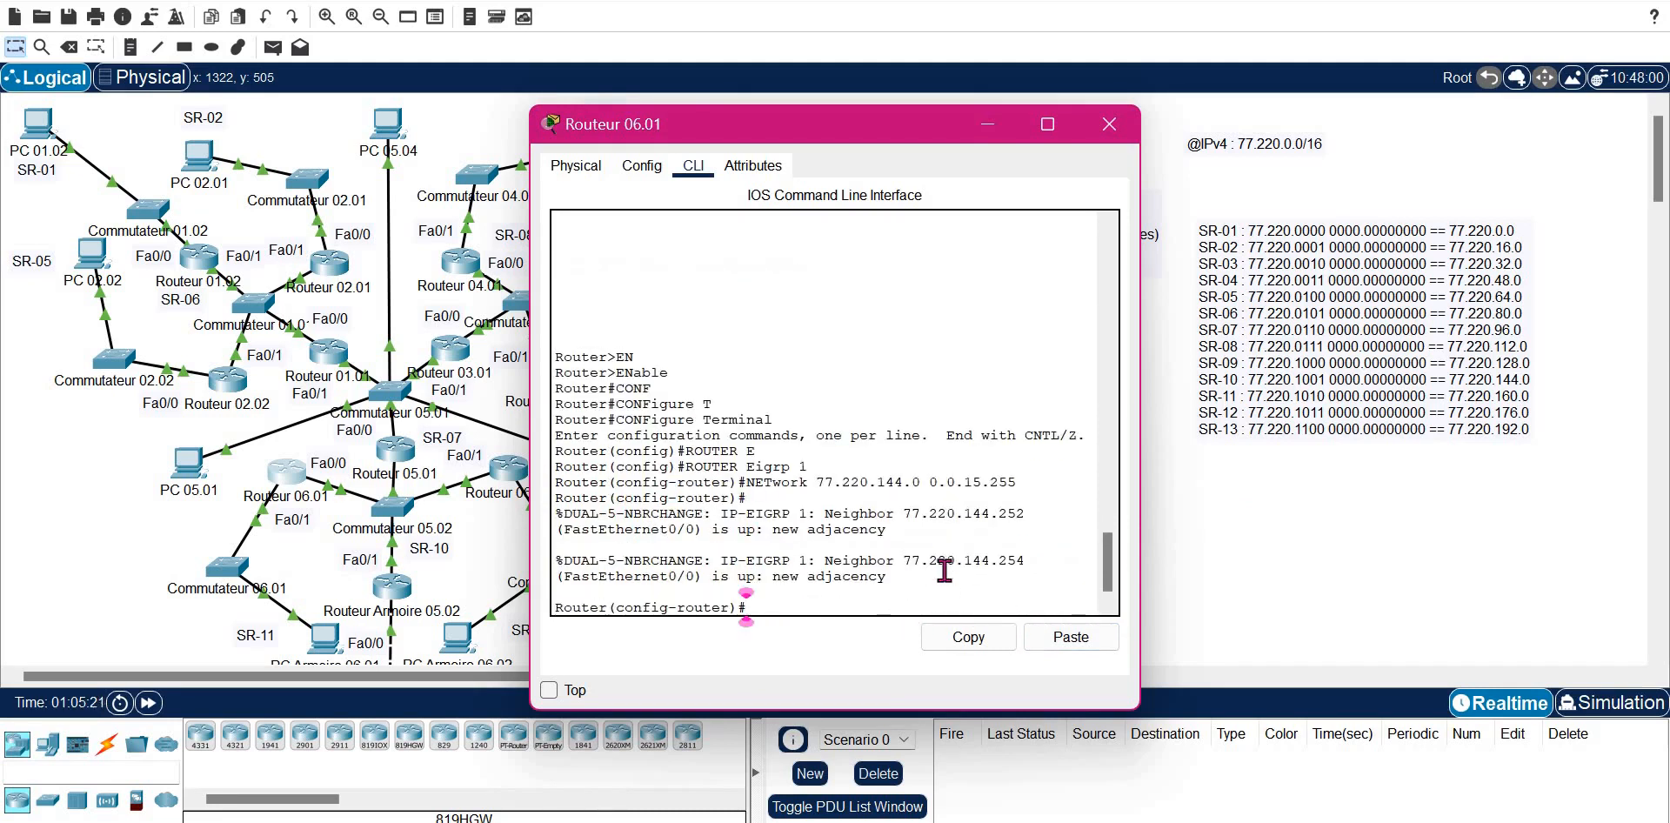
- Advertise network 77.220.160.0 with wildcard mask 0.0.15.255 in EIGRP on Routeur 06.01, reusing the previous network command
key(Up)
key(Left)
key(Left)
key(Left)
key(Left)
key(Left)
key(Left)
key(Left)
key(Left)
key(Left)
key(Left)
key(Left)
key(Left)
key(Left)
key(BackSpace)
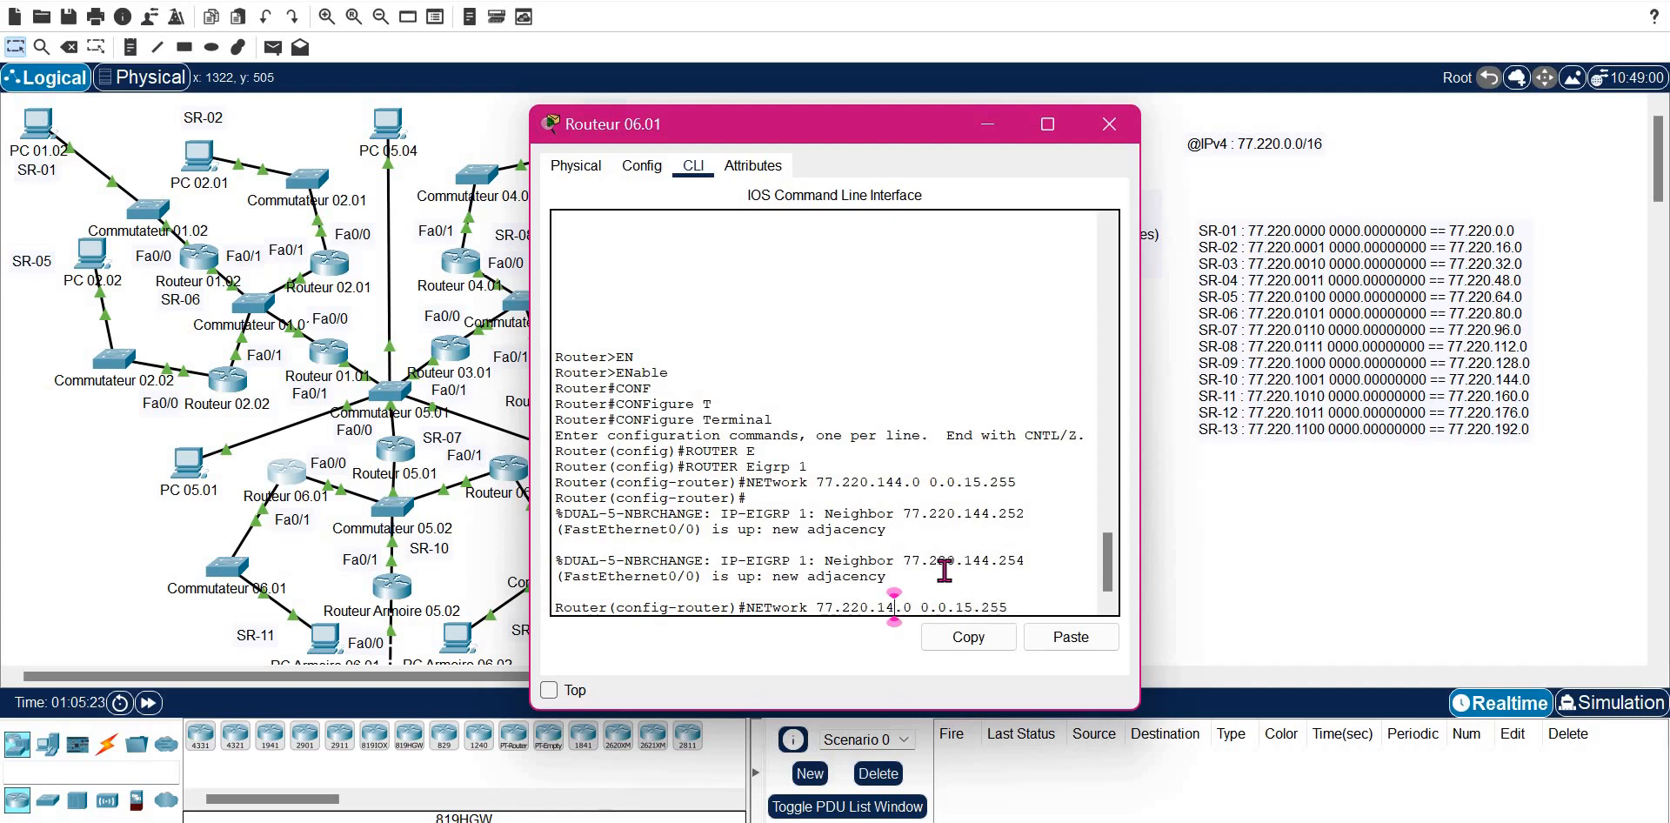
key(BackSpace)
text(60)
key(Return)
key(Return)
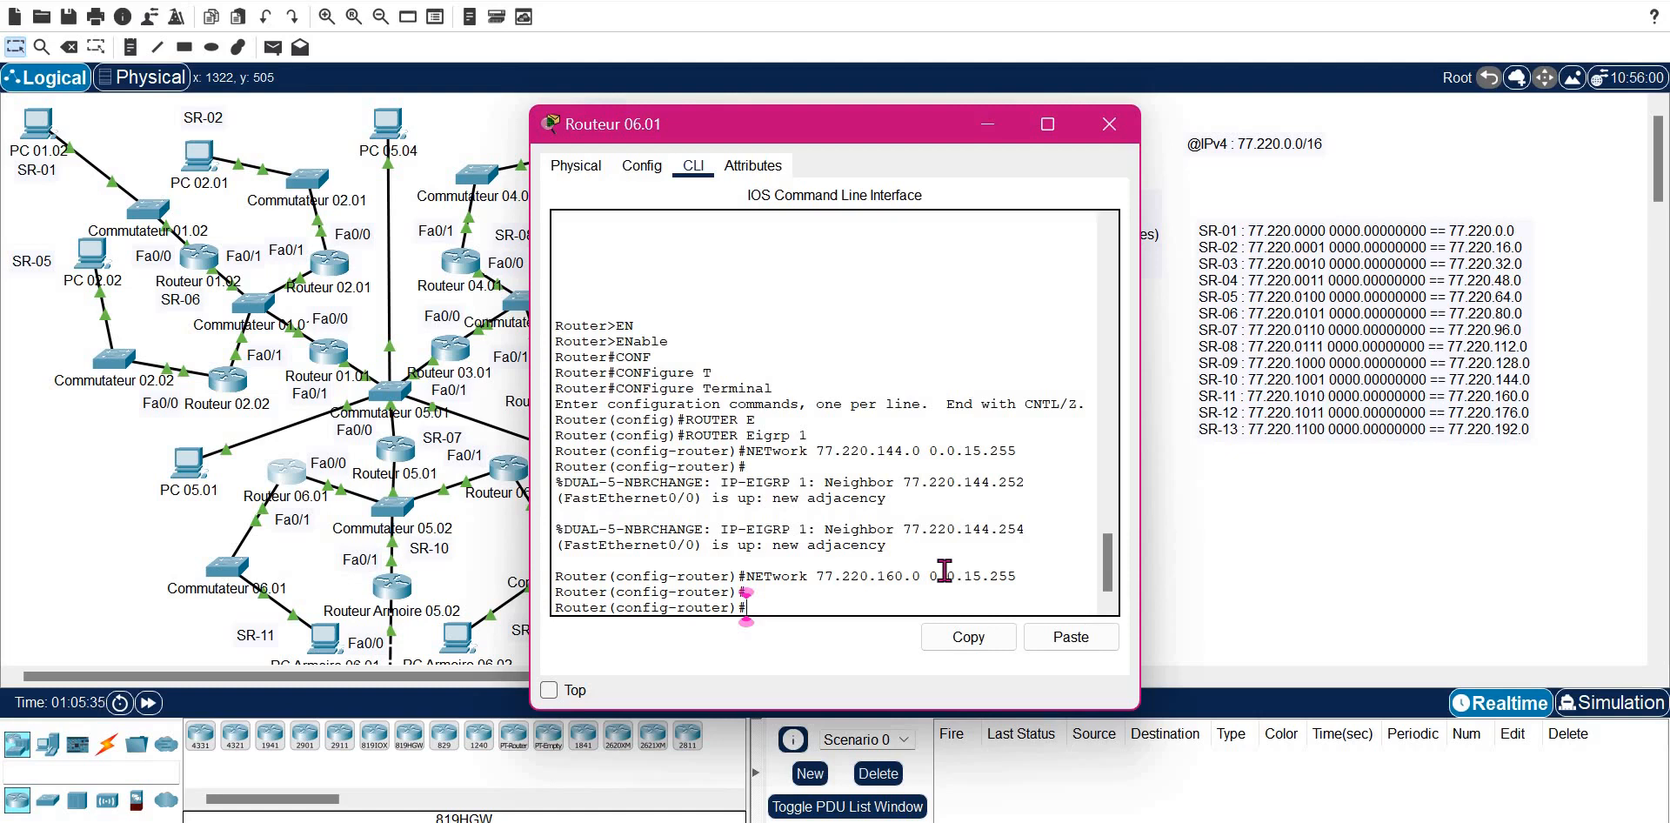
- Exit the EIGRP configuration mode of Routeur 06.01 and close its window
text(EXIT)
key(Return)
key(Return)
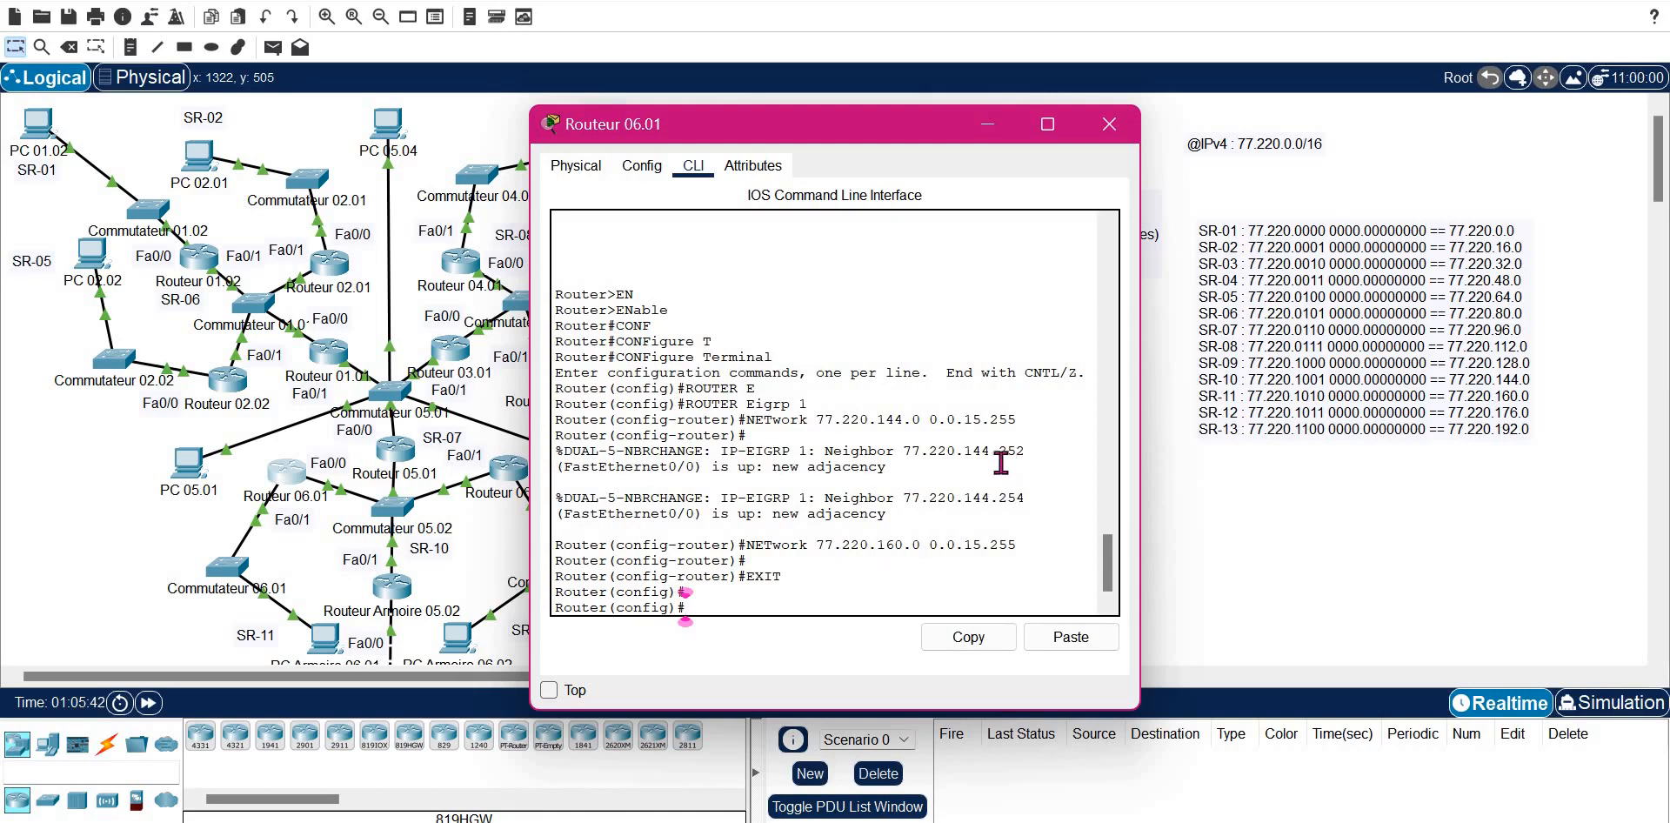
click(1119, 130)
- Review the console output of Routeur 06.02 and Routeur 05.01 for EIGRP adjacencies, closing each window
click(503, 474)
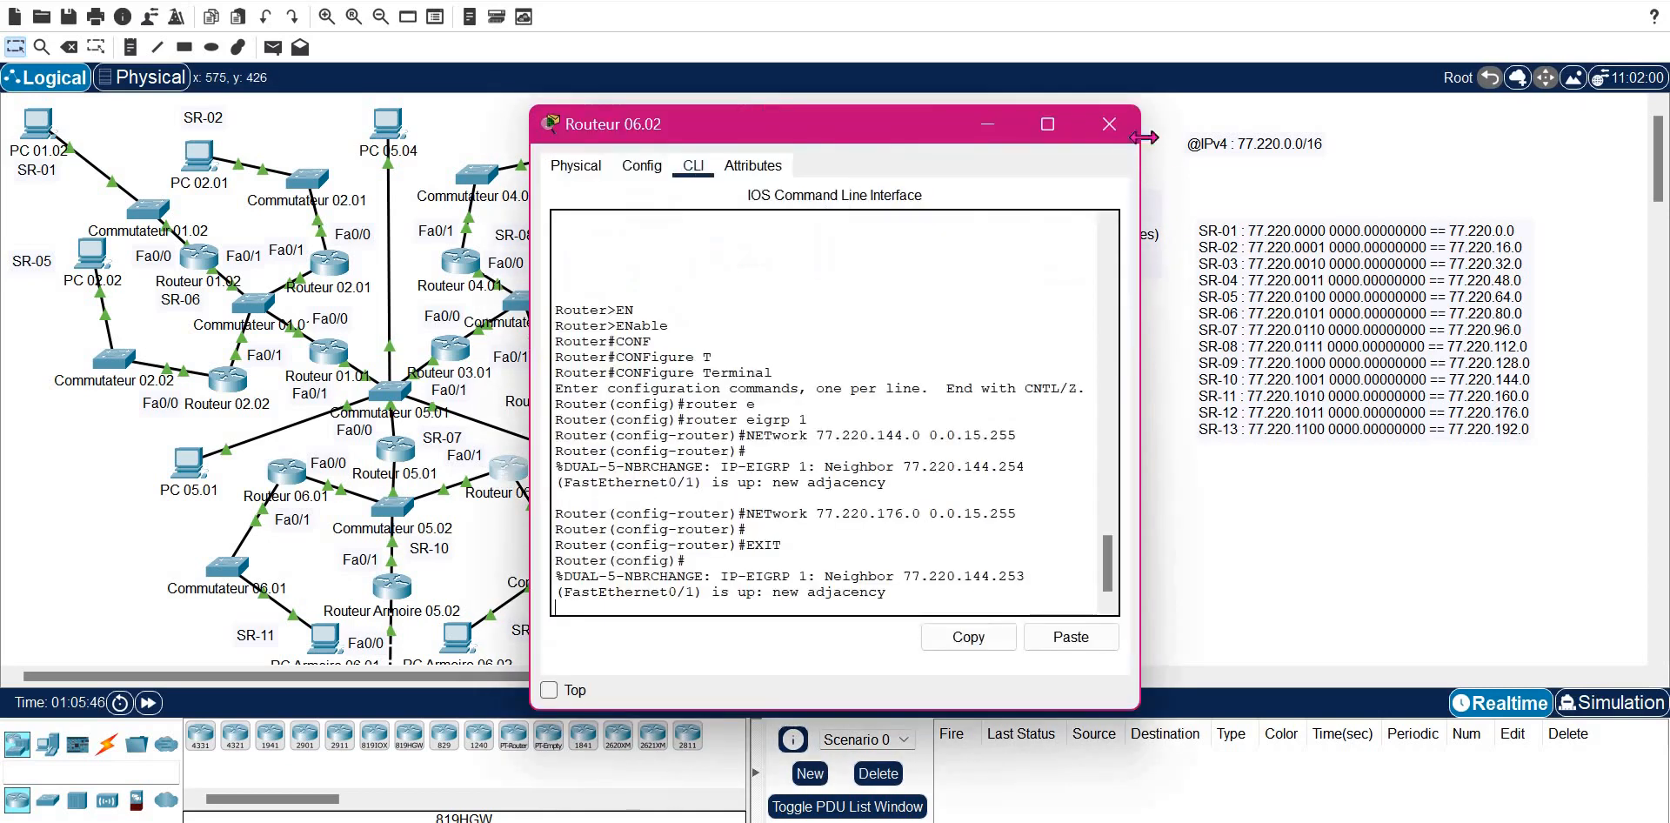
click(1129, 134)
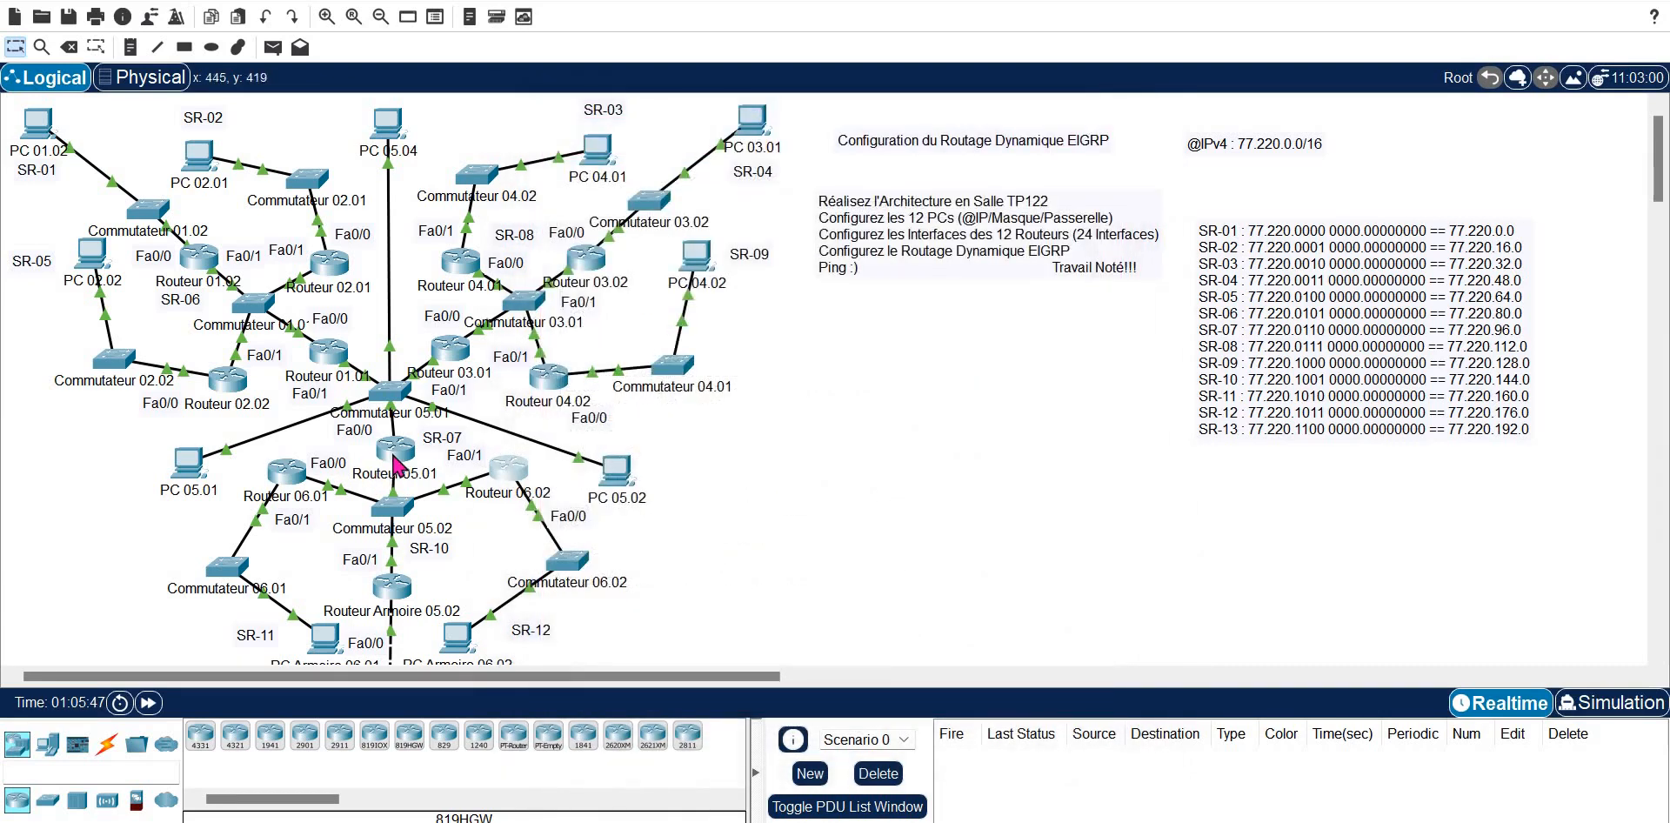
click(393, 457)
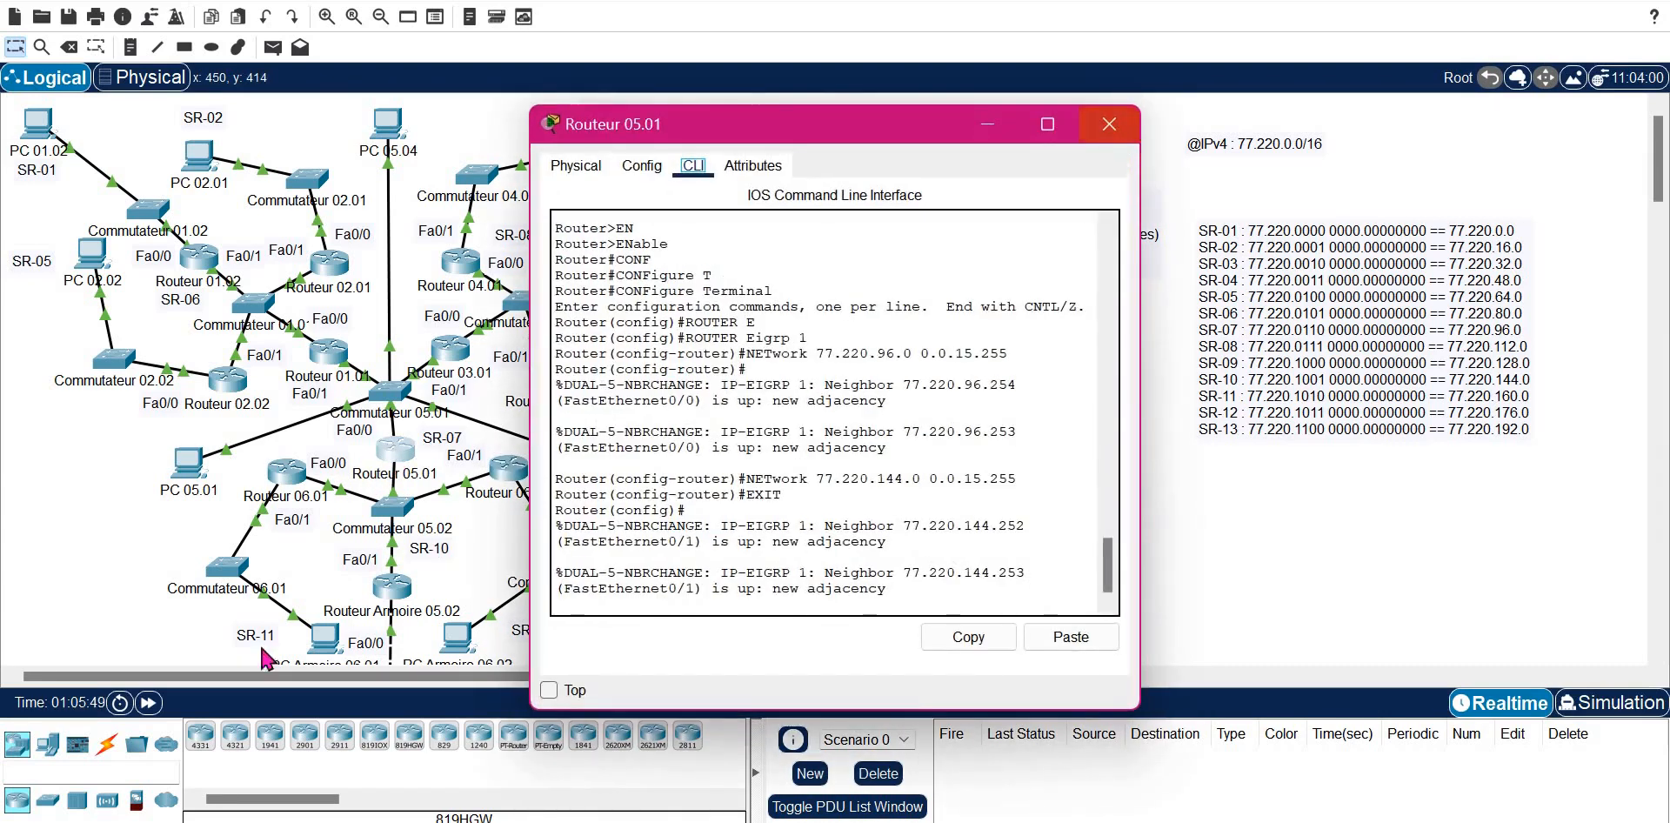
click(1109, 124)
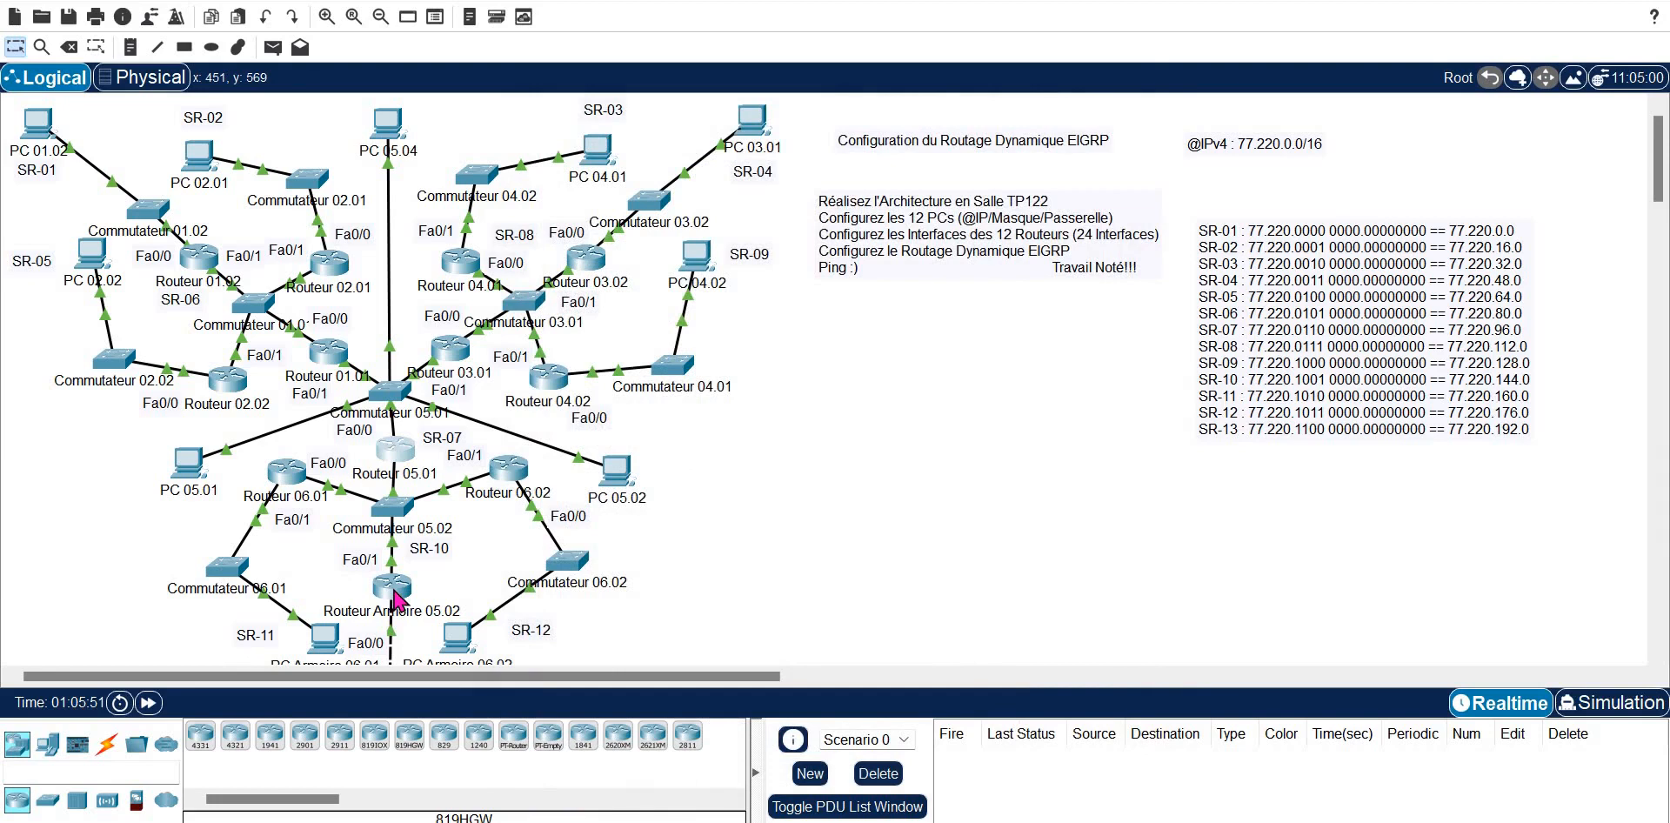
- Enter global configuration mode on the command line of Routeur Armoire 05.02
click(396, 598)
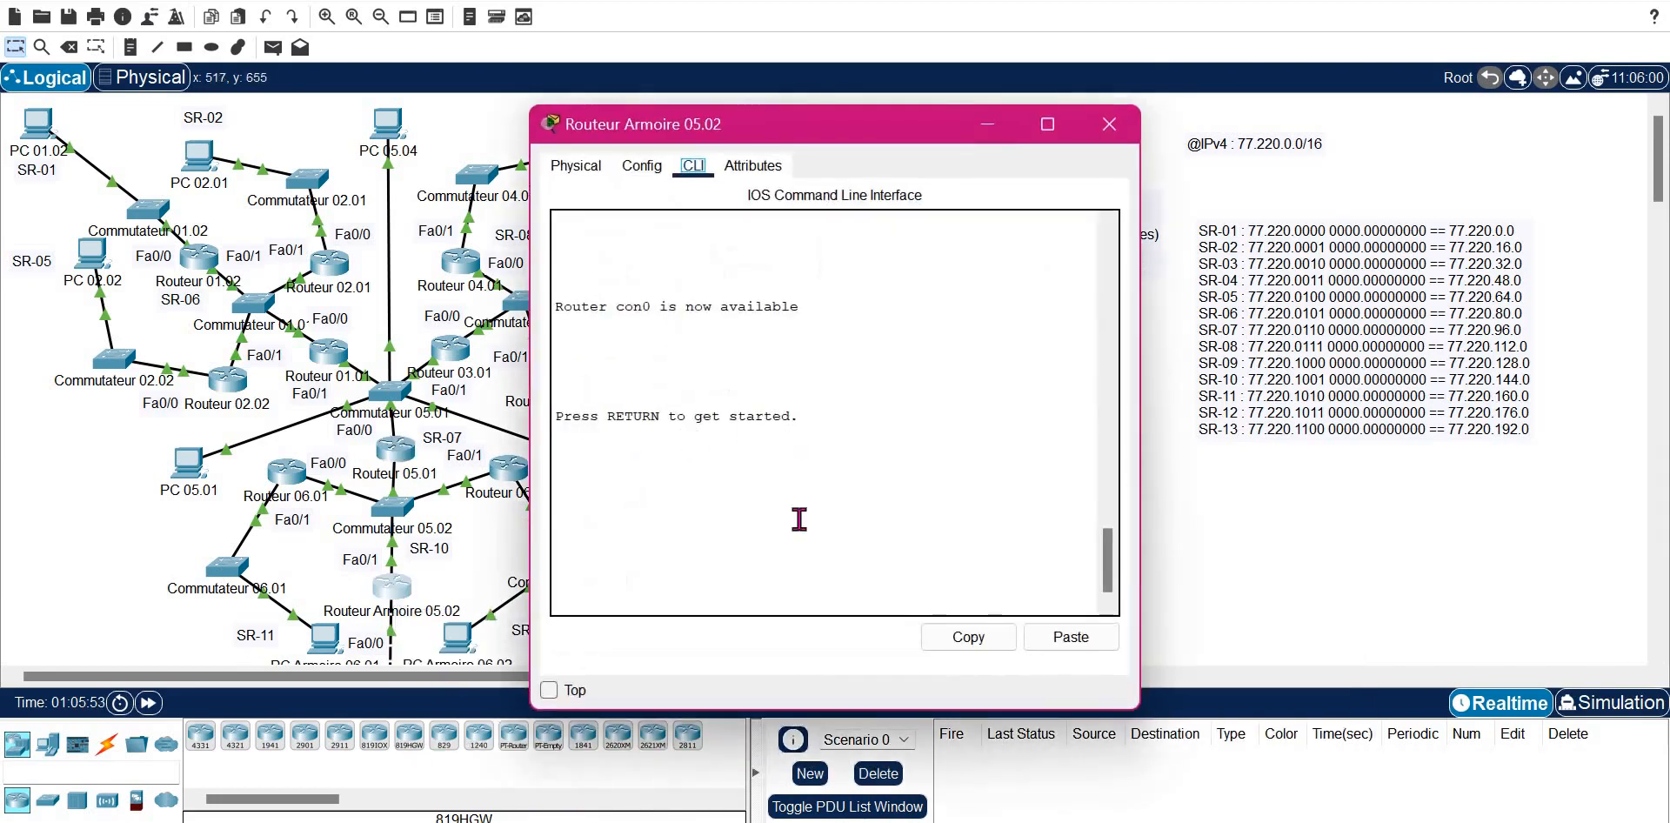
text(EN)
key(Tab)
key(Return)
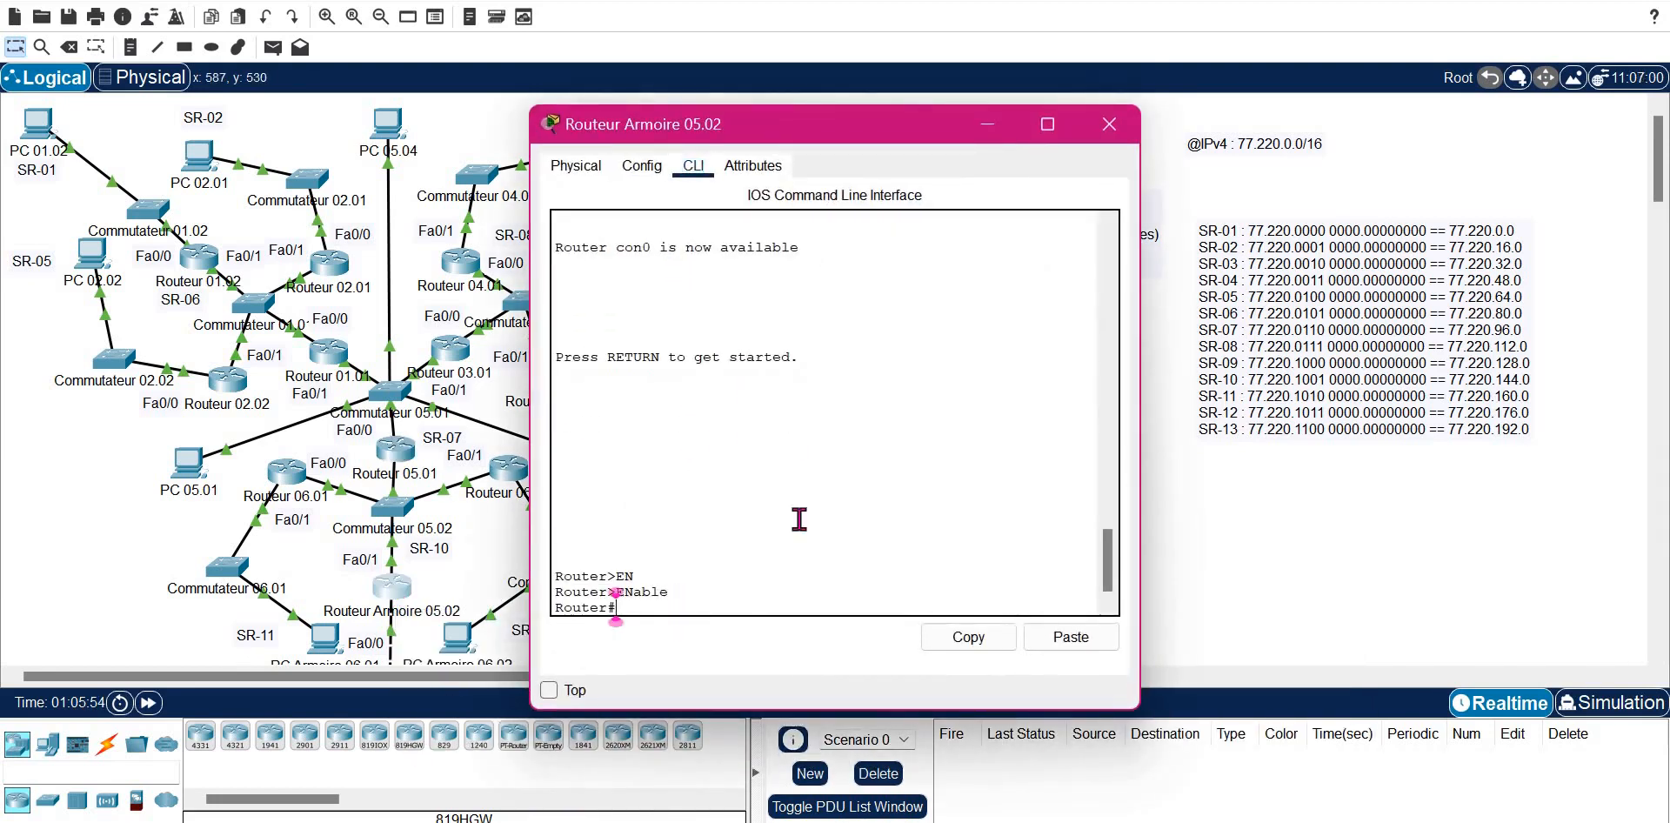
text(CONF)
key(Tab)
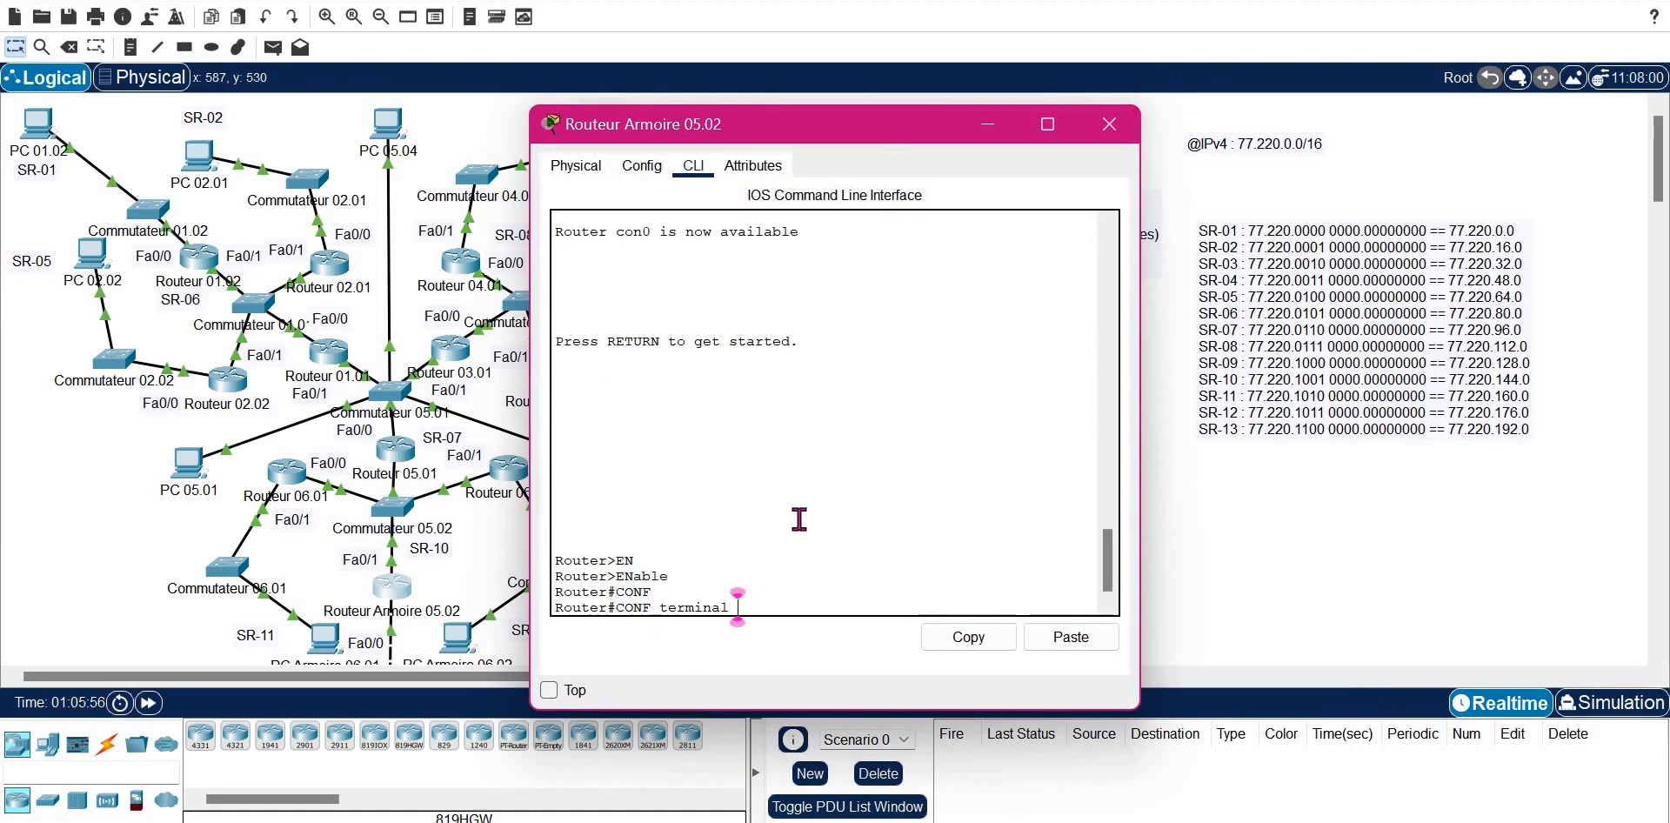
key(Return)
- Start EIGRP routing on Routeur Armoire 05.02 with autonomous system number 1
text(router e)
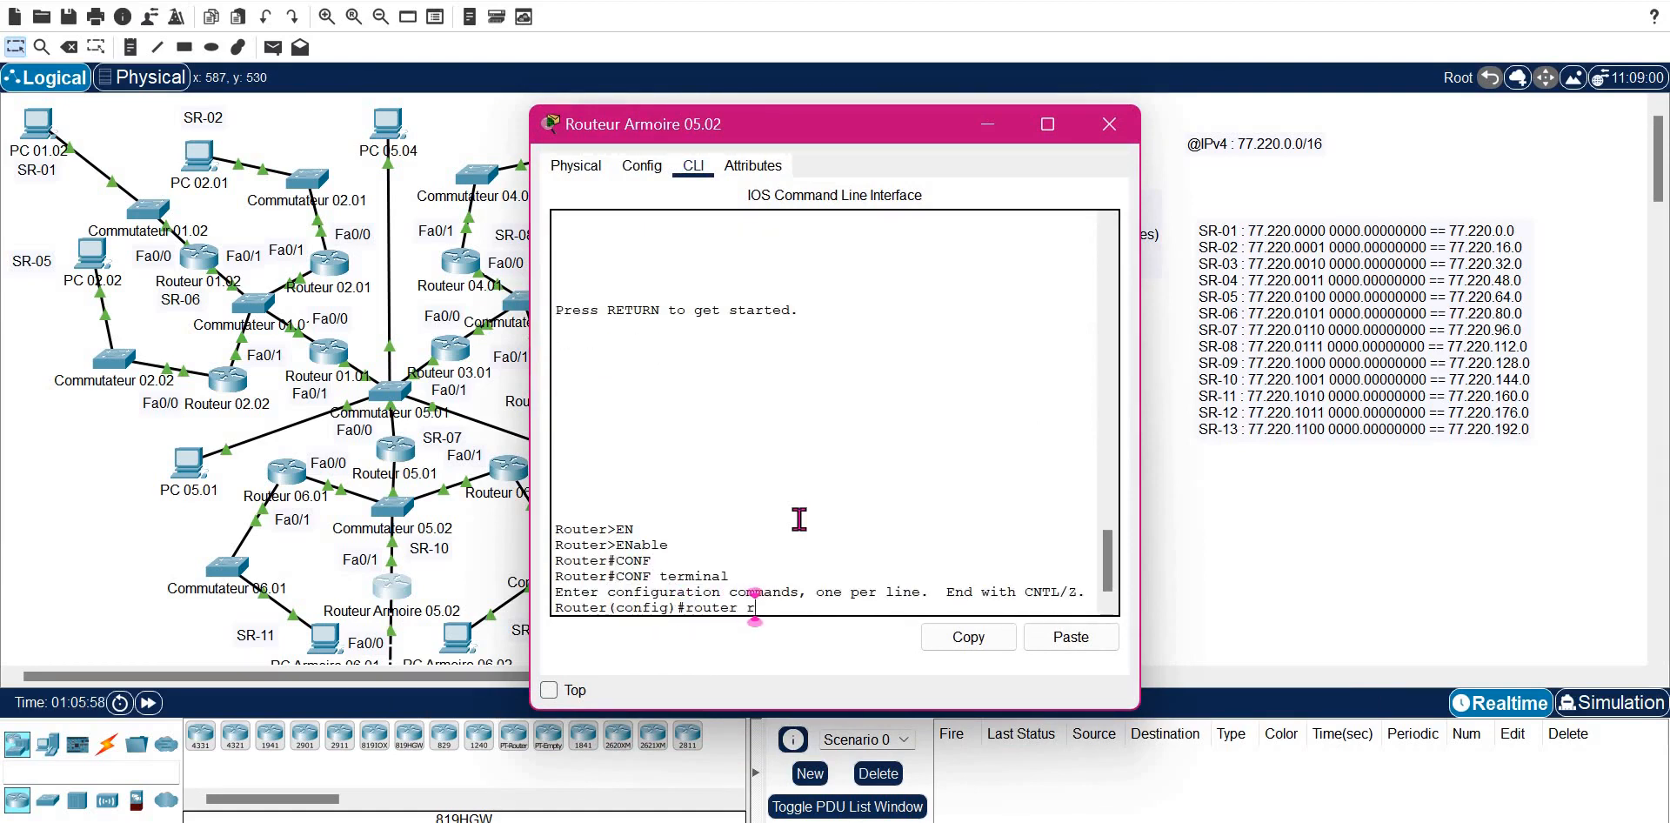
key(Tab)
text(1)
key(Return)
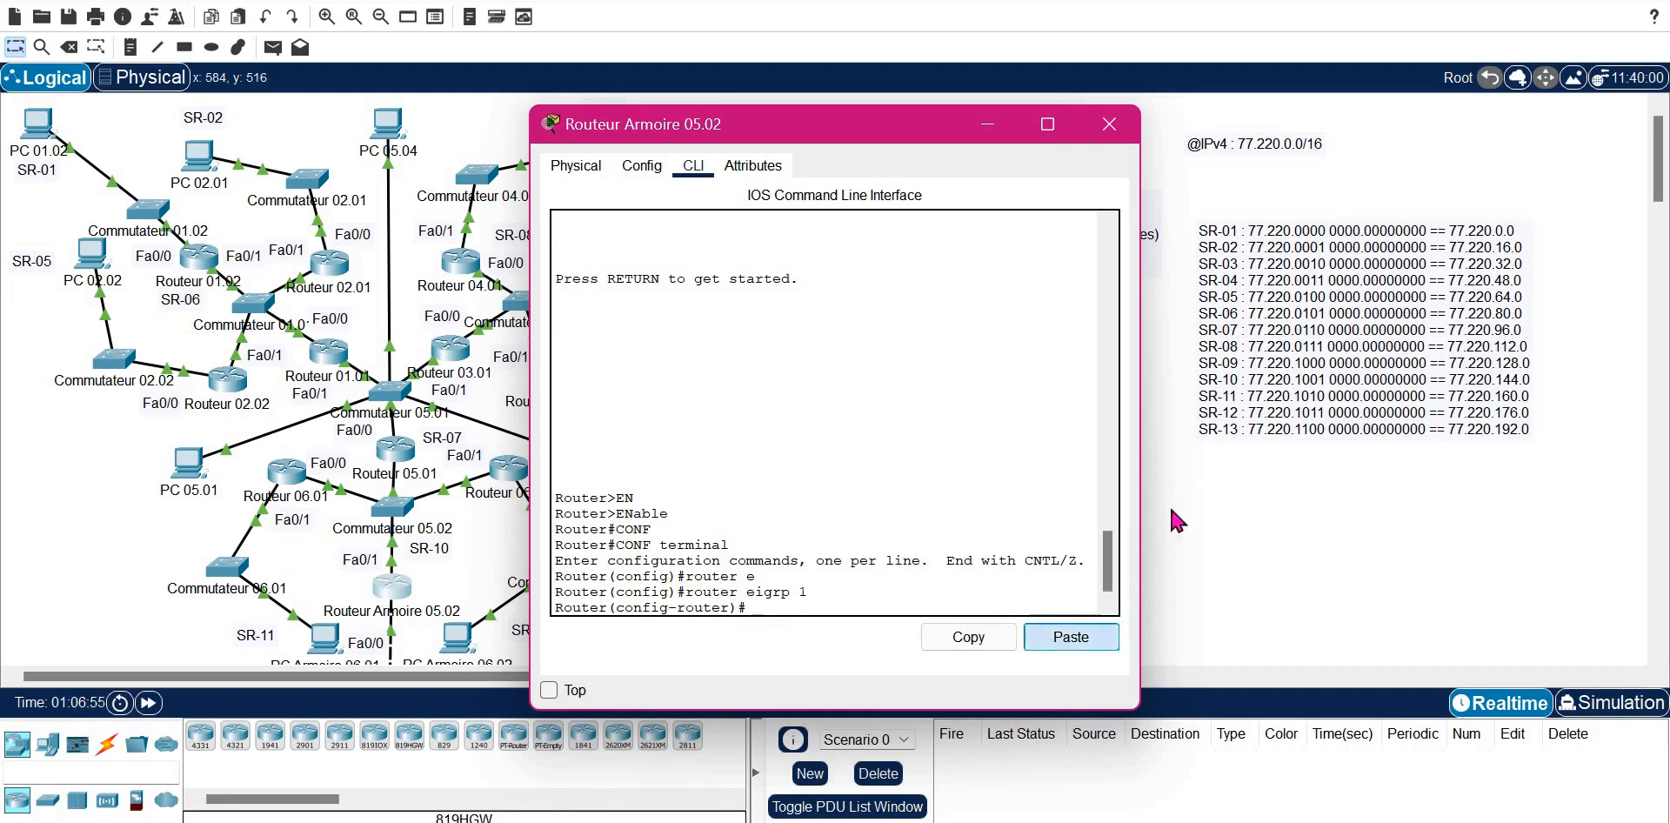
- Advertise network 77.220.144.0 with wildcard mask 0.0.15.255 in EIGRP on Routeur Armoire 05.02, adapting the copied network command
click(1062, 647)
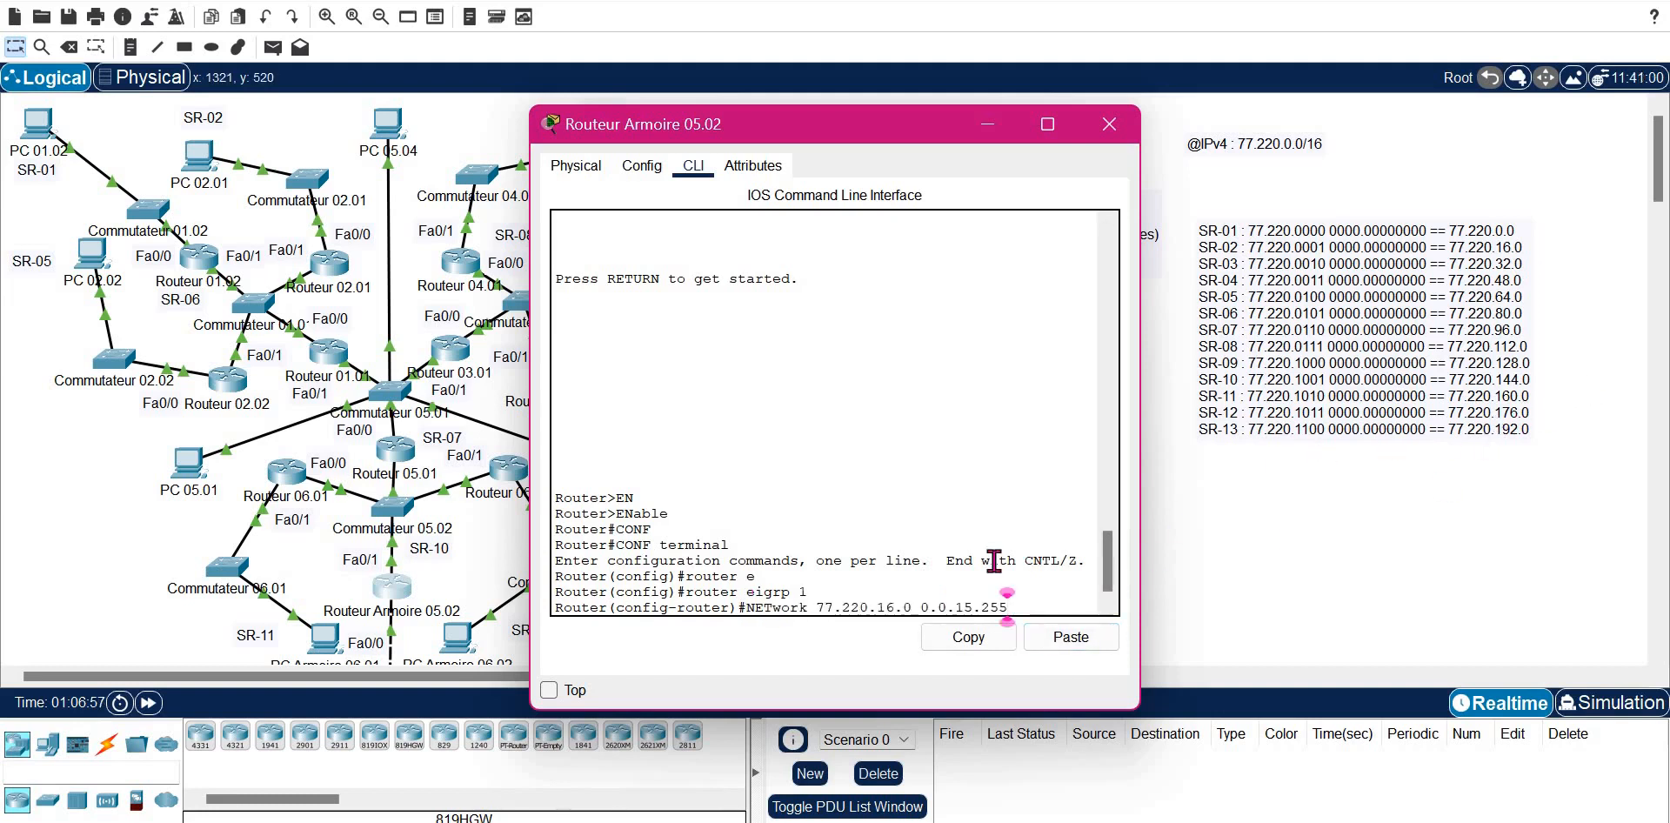
key(Left)
key(Left)
key(Left)
key(Left)
key(Left)
key(Left)
key(Left)
key(Left)
key(Left)
key(Left)
key(Left)
key(Left)
key(BackSpace)
key(BackSpace)
text(144)
key(Return)
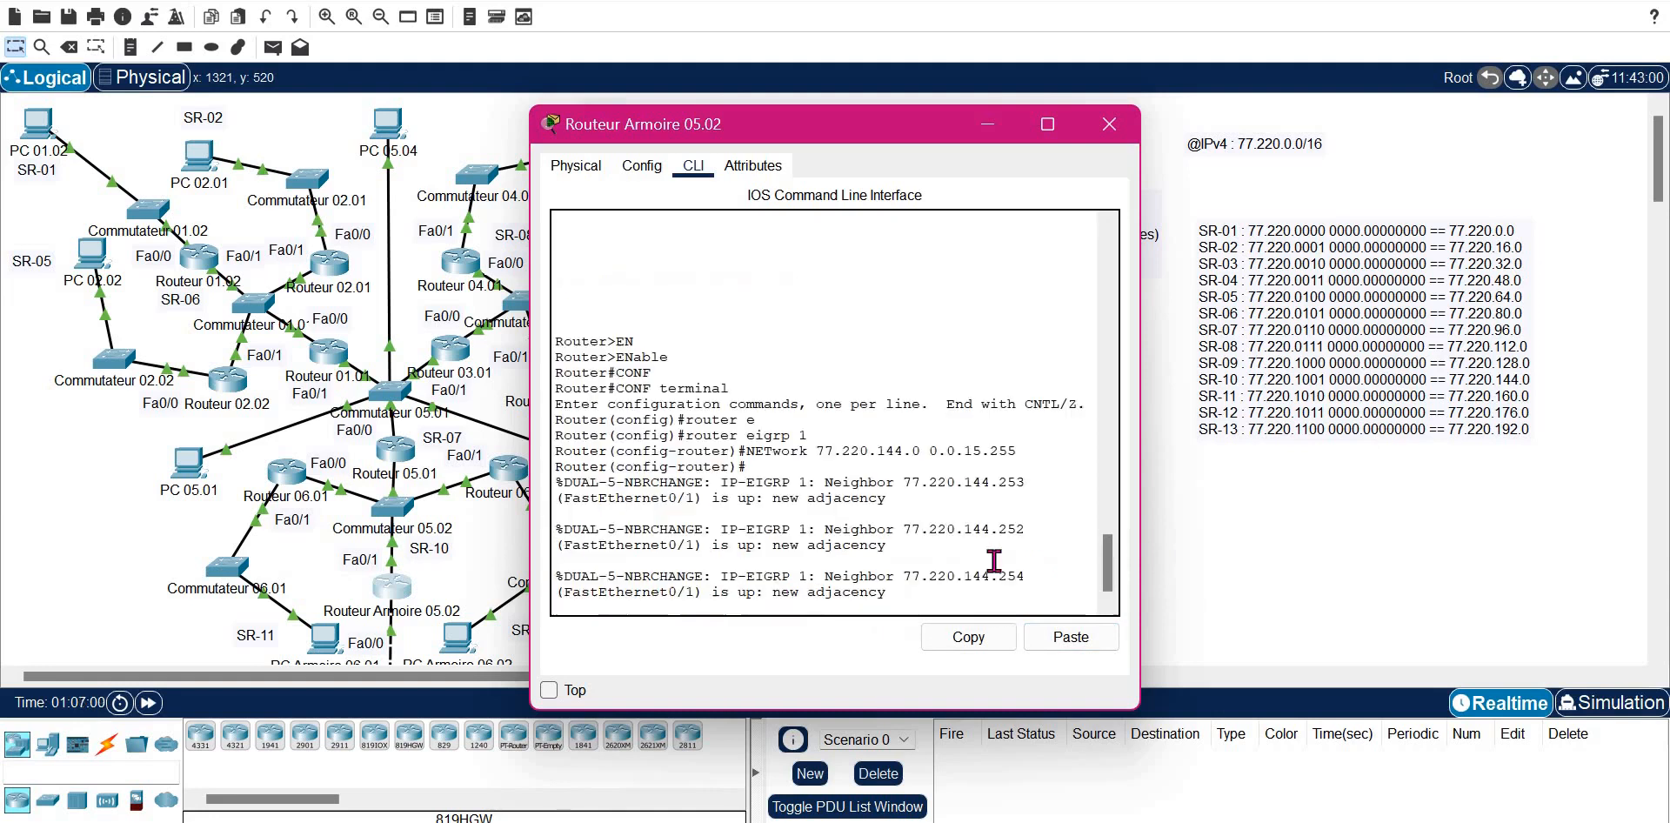
- Try to advertise network 77.220.144.0 with wildcard mask 0.0.192.255 in EIGRP on Routeur Armoire 05.02
key(Up)
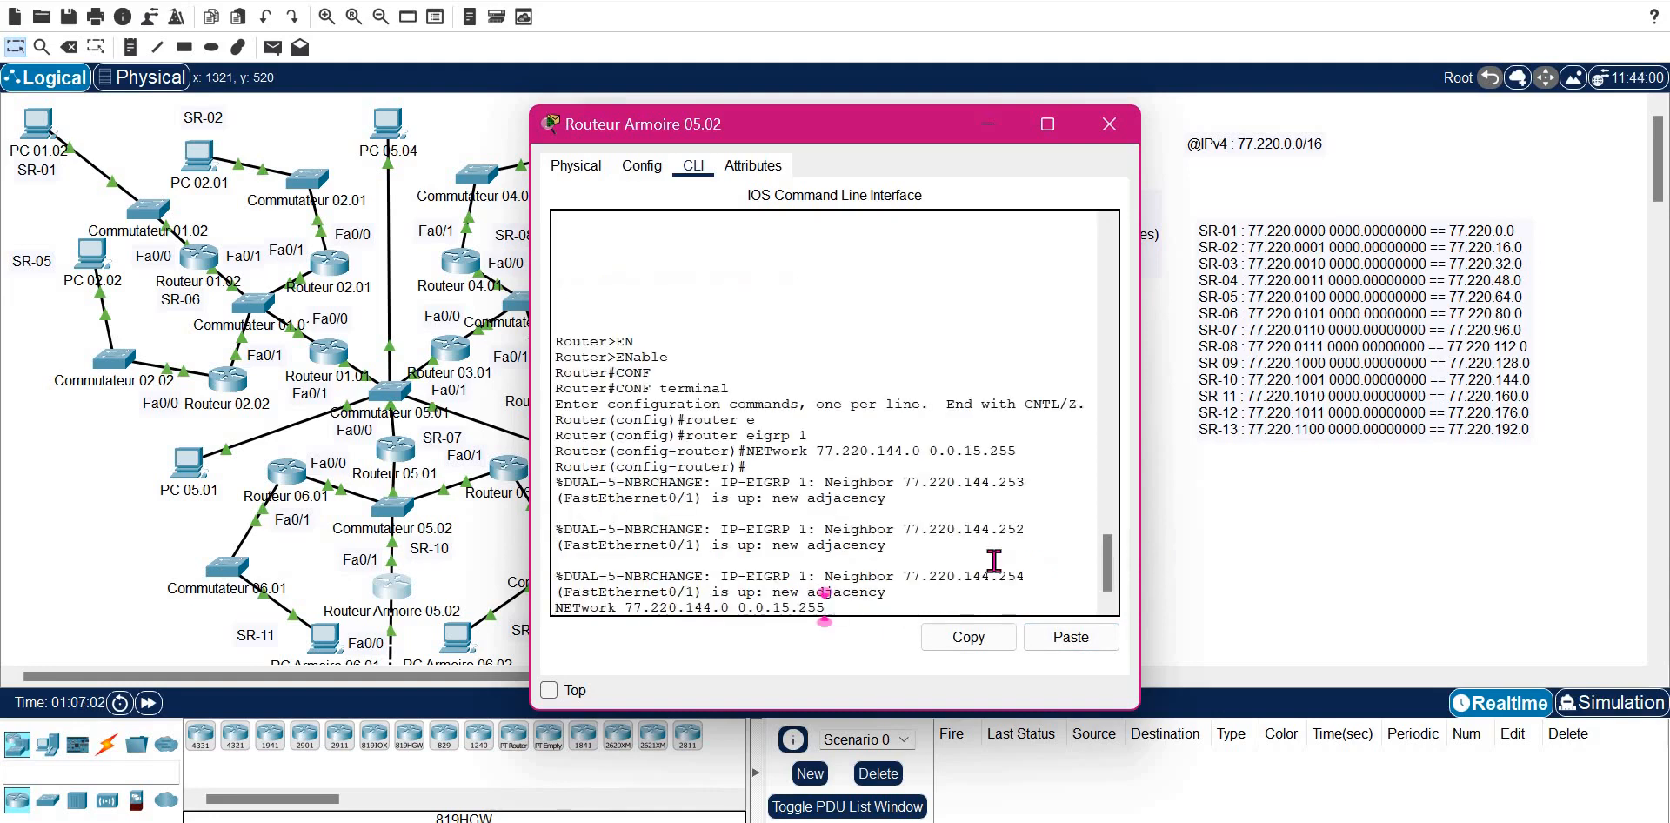
key(Left)
key(Left)
key(Left)
key(Left)
key(BackSpace)
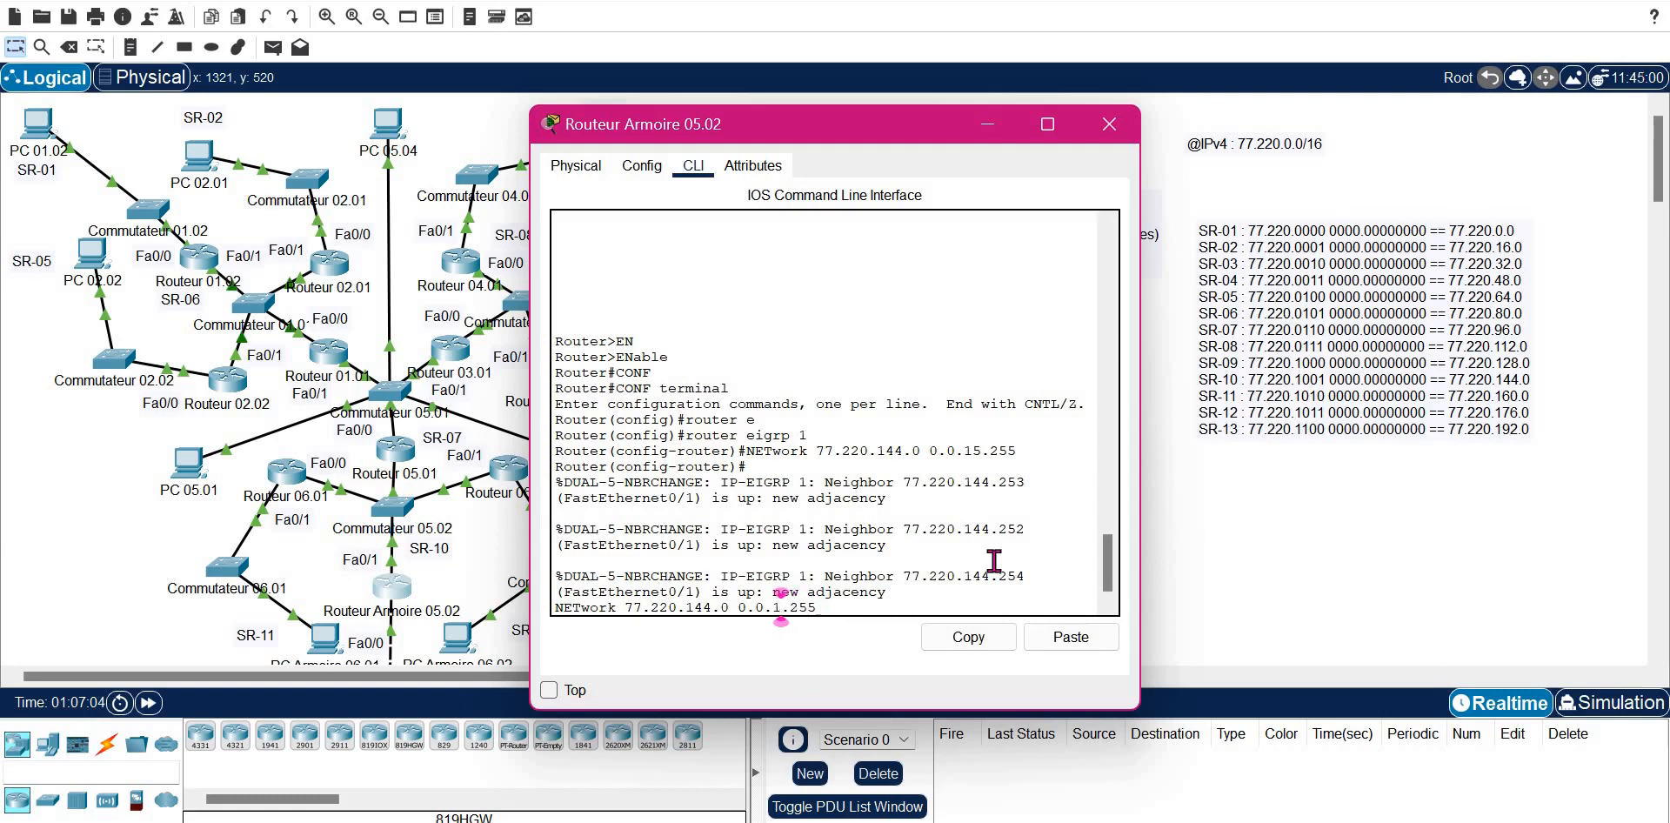
key(Left)
key(Right)
text(92)
key(Return)
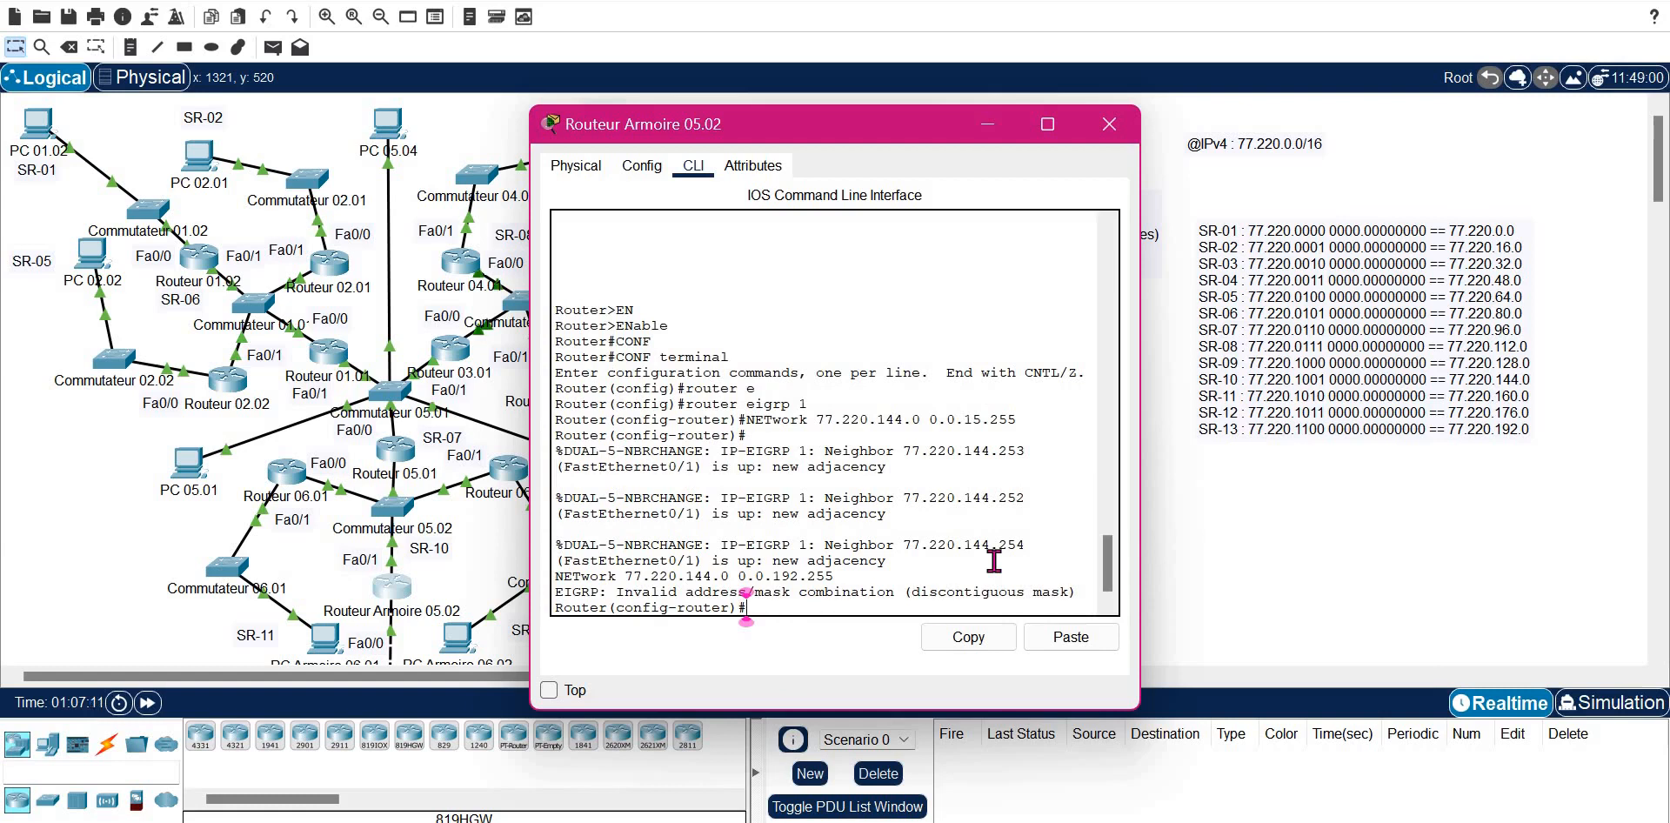
- Advertise network 77.220.192.0 with wildcard mask 0.0.15.255 in EIGRP on Routeur Armoire 05.02, reusing the earlier network command
key(Up)
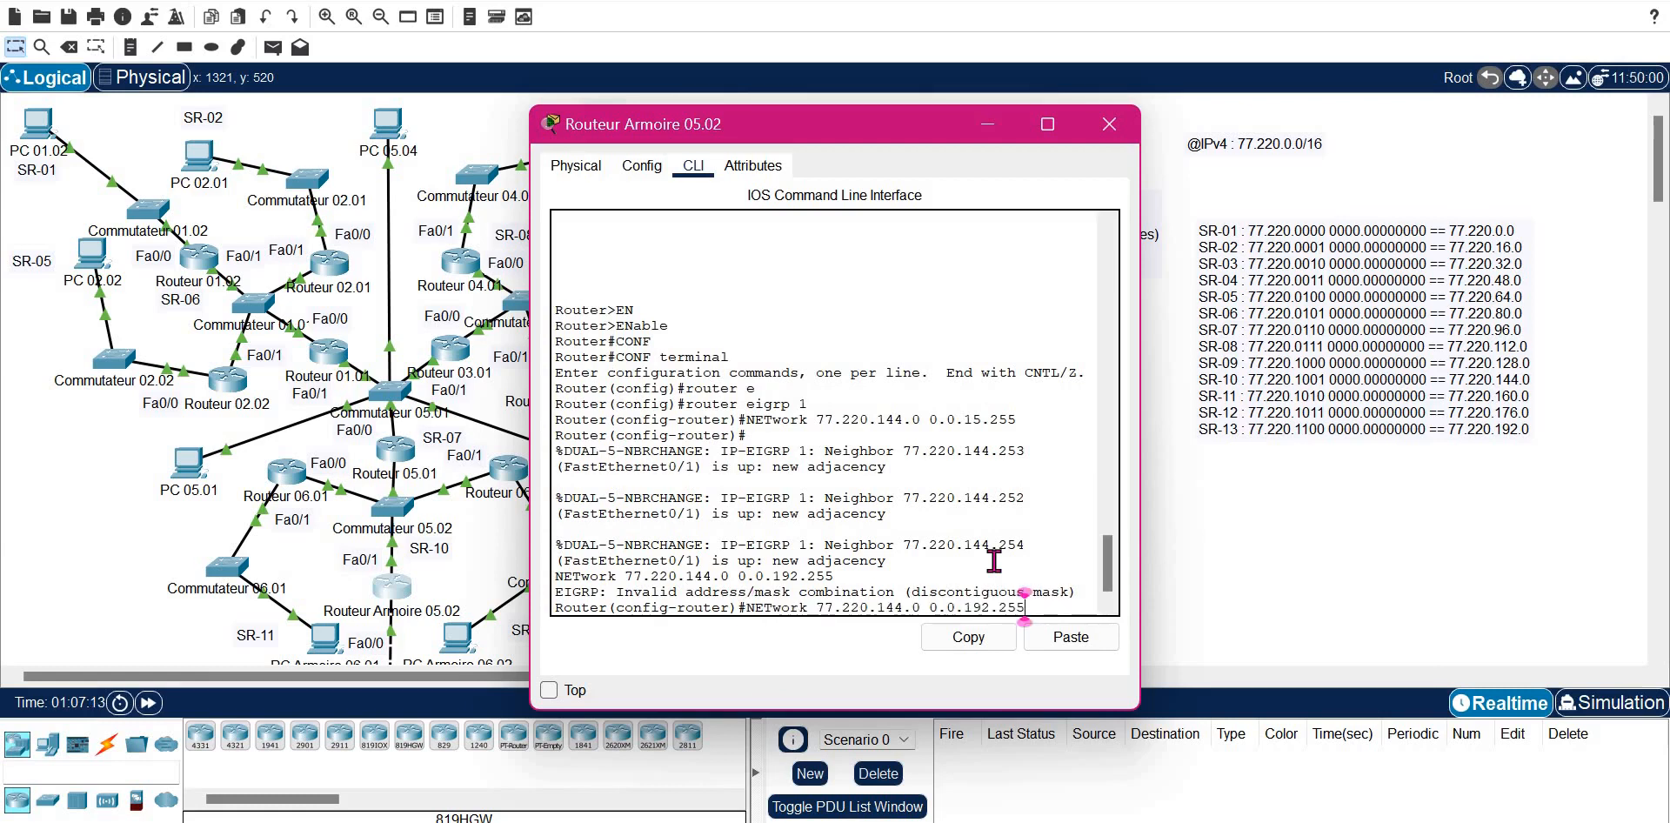
key(Up)
key(Left)
key(Left)
key(Left)
key(Left)
key(Left)
key(Left)
key(Left)
key(Left)
key(Left)
key(Left)
key(Left)
key(Left)
key(Left)
key(BackSpace)
key(BackSpace)
key(BackSpace)
text(192)
key(Return)
key(Return)
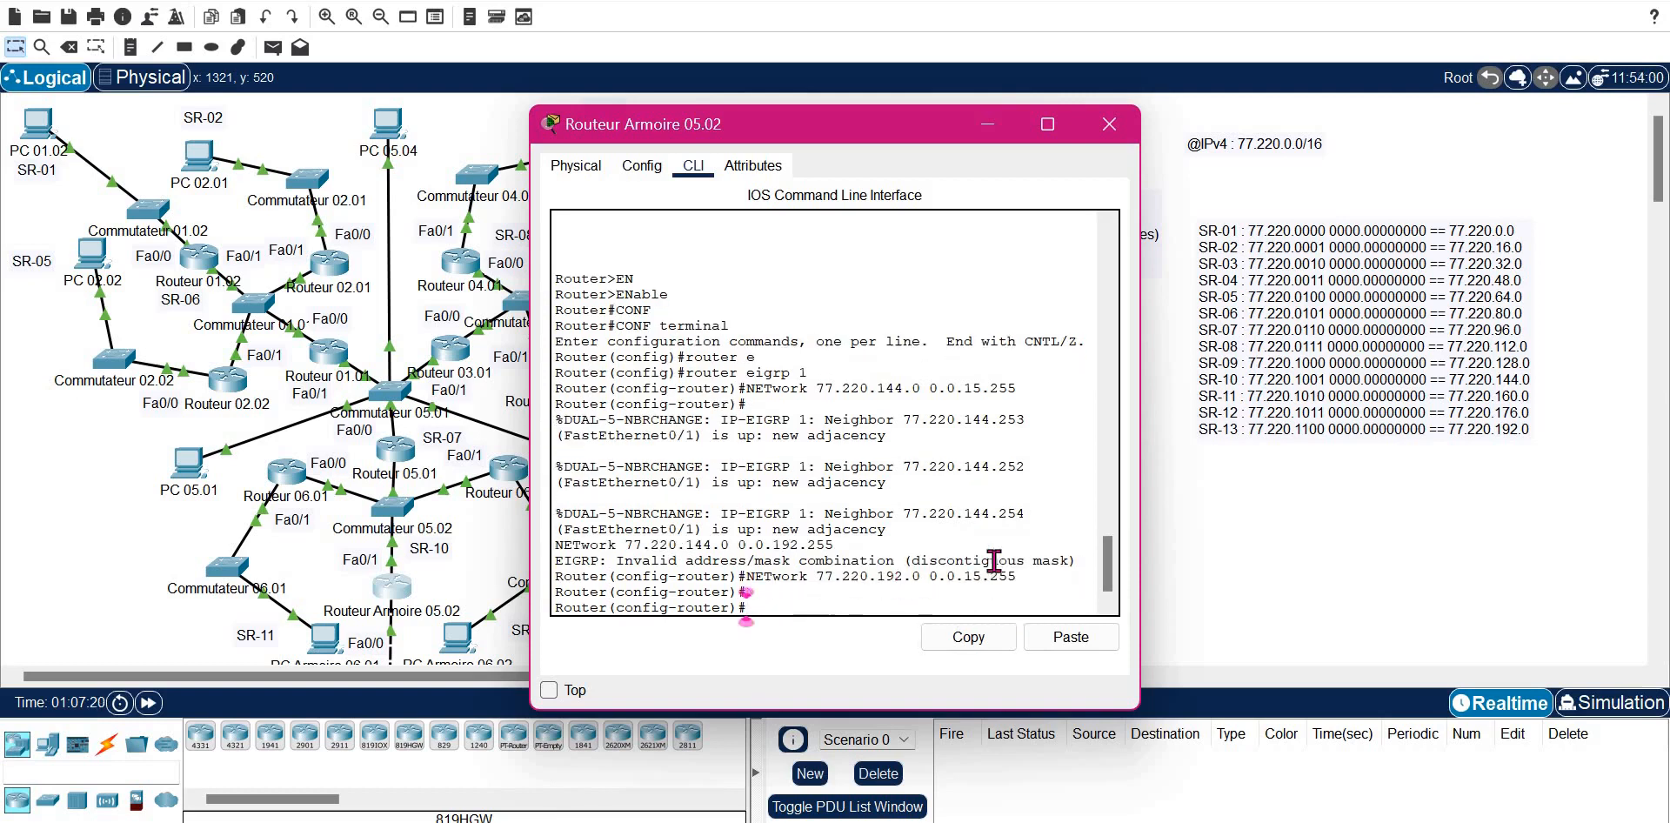
- Leave configuration mode on Routeur Armoire 05.02 back to the privileged prompt and close its window
text(EXIT)
key(Return)
text(END)
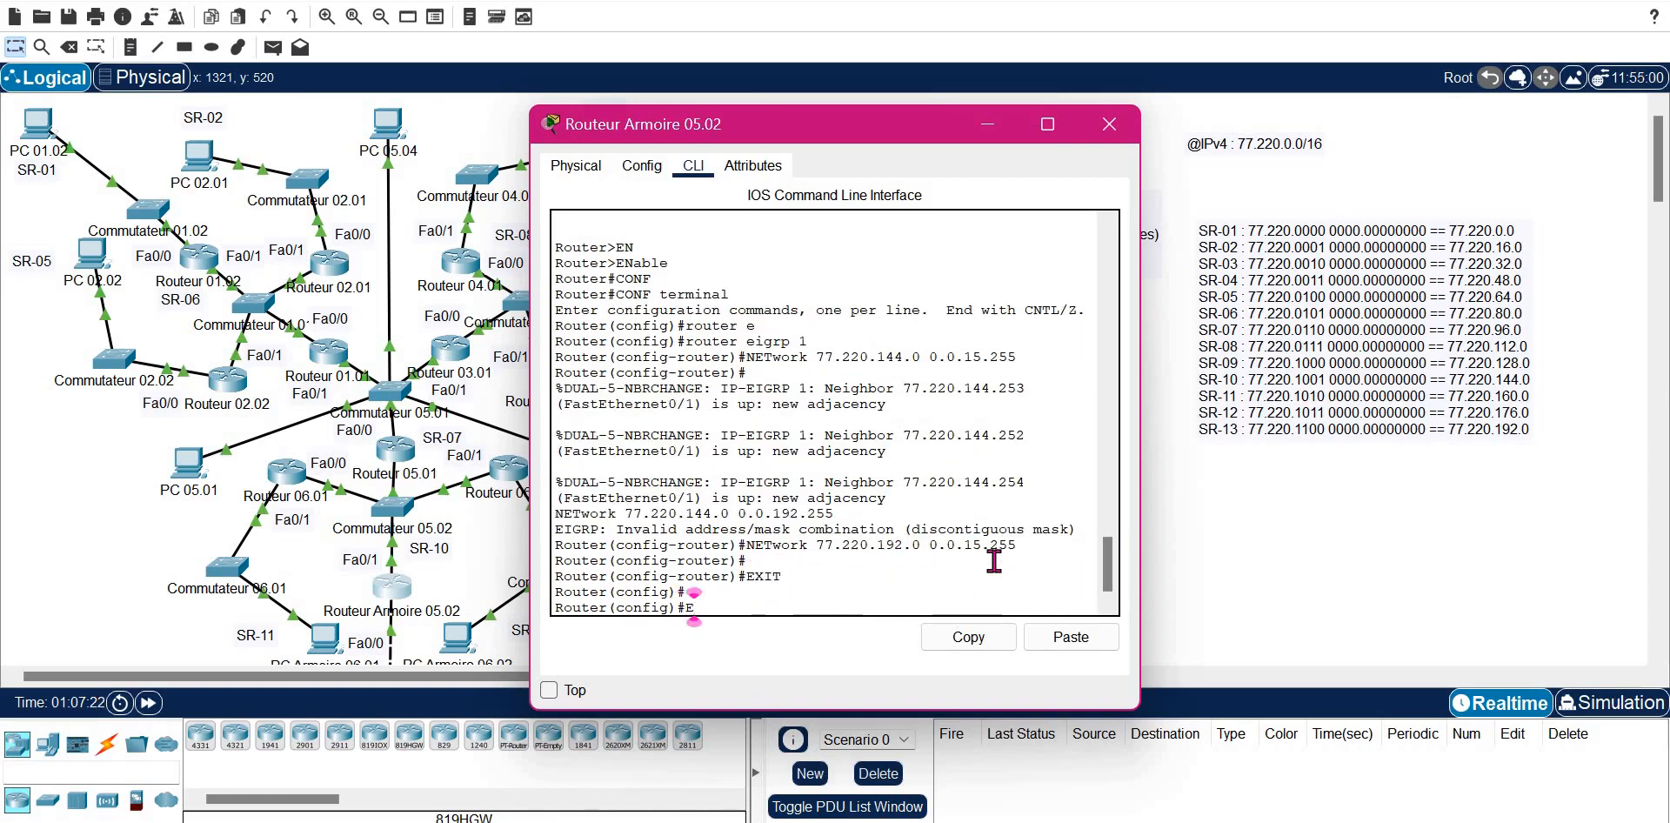
key(Return)
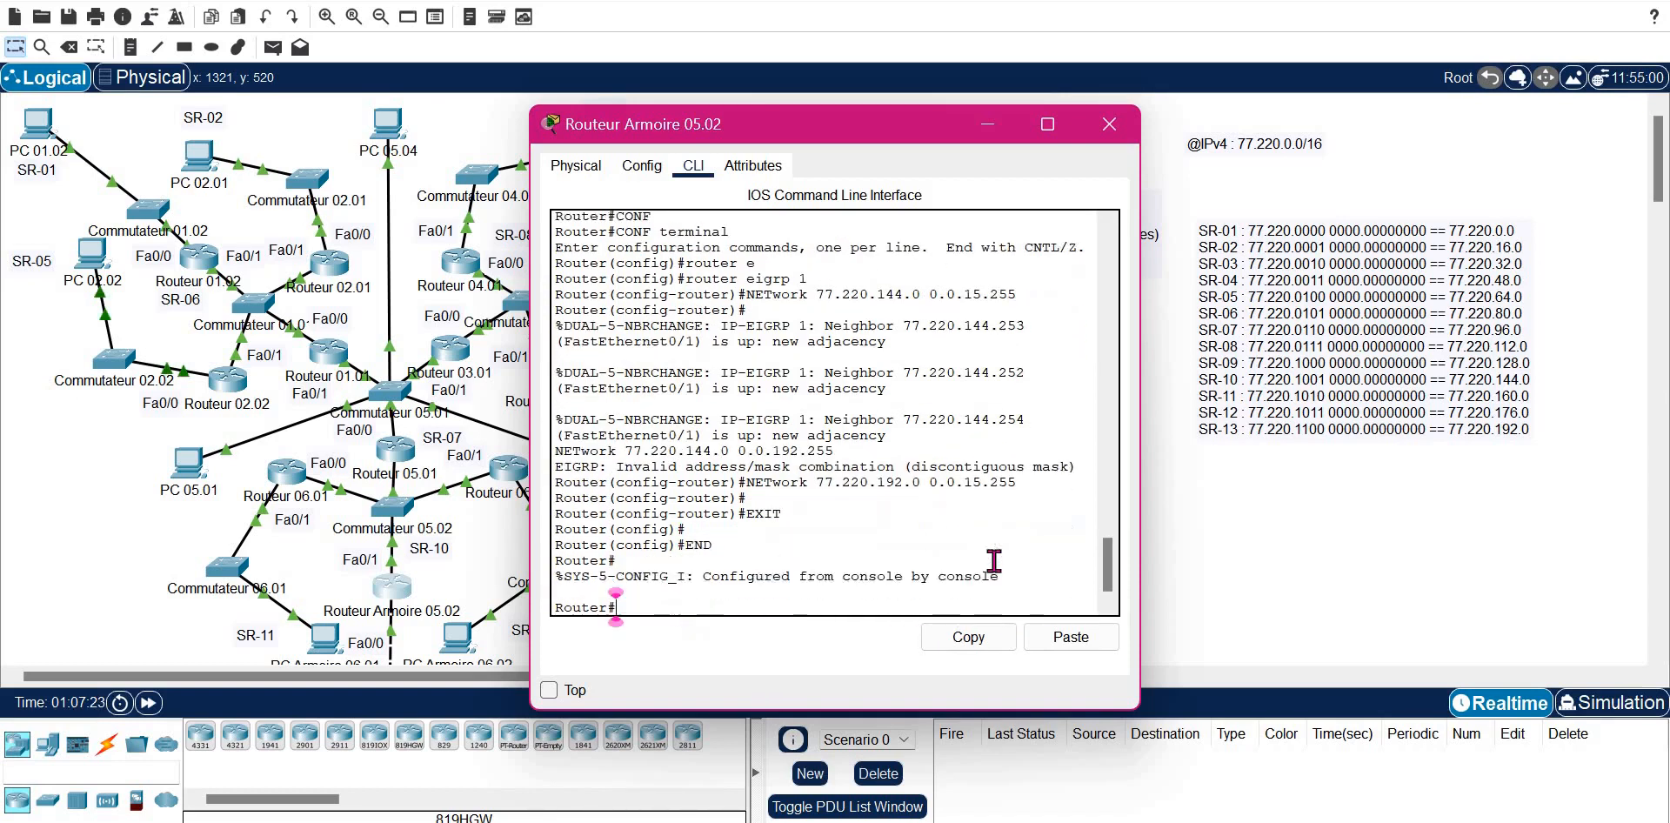
click(1109, 123)
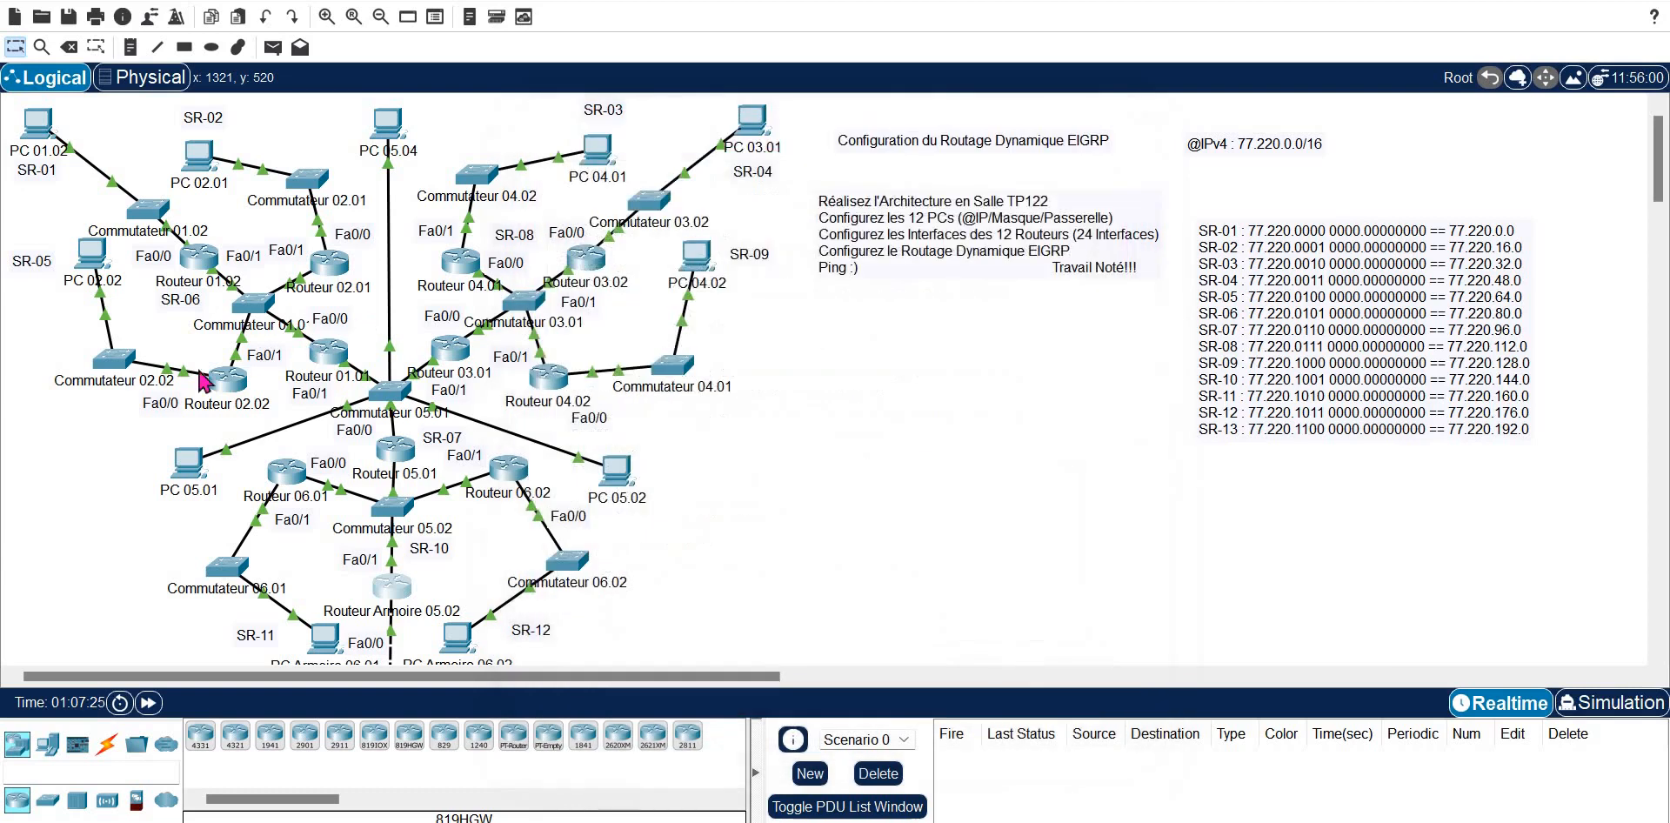
- Open the command line of Routeur 01.02 and enter privileged mode
click(213, 265)
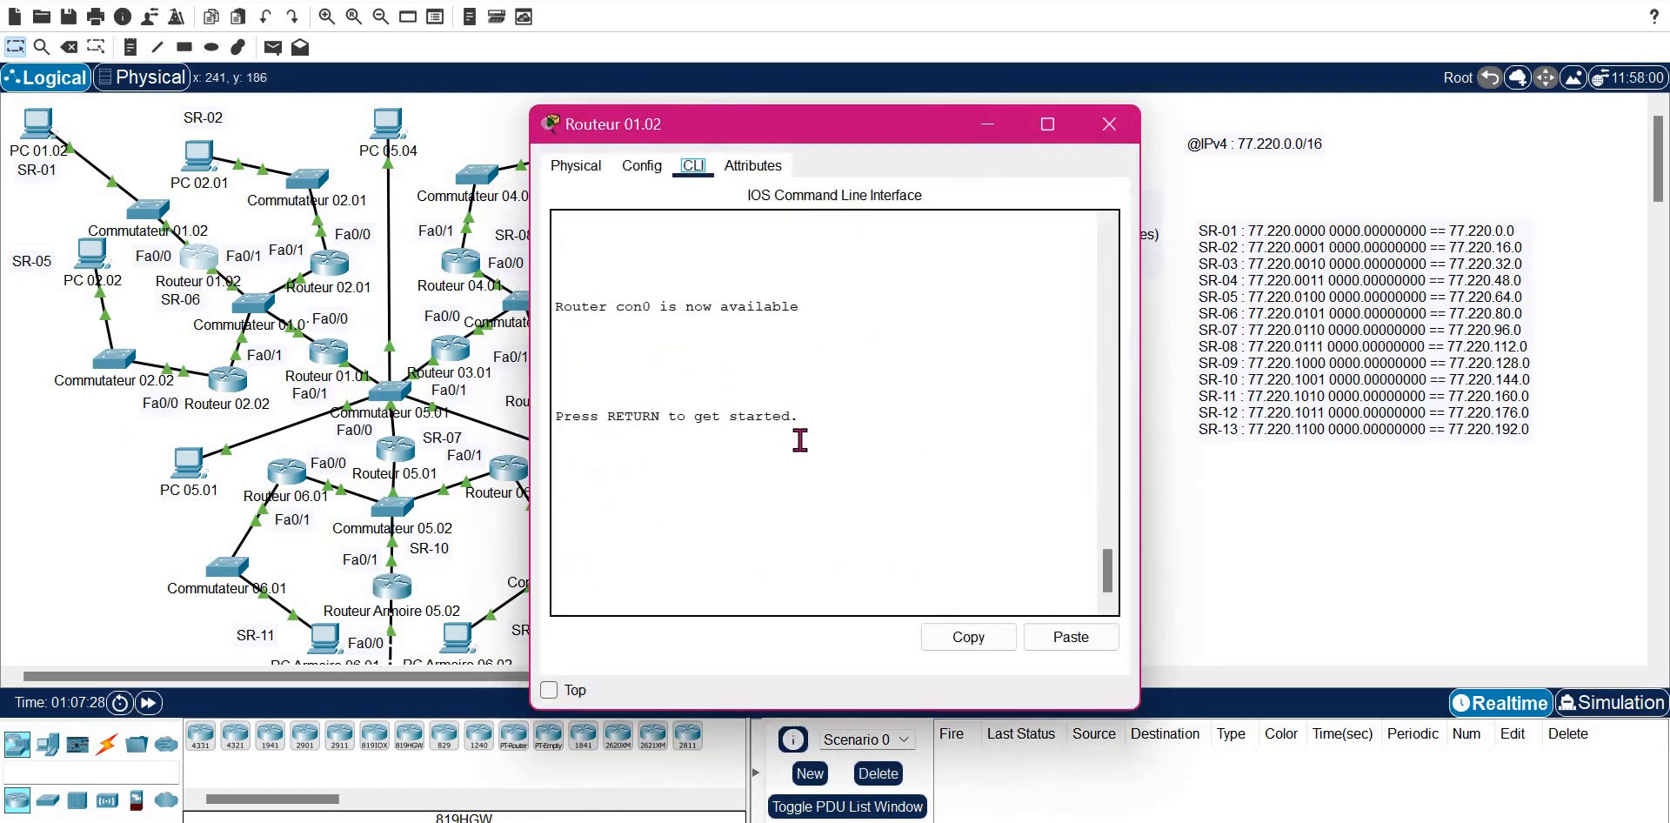
key(Return)
key(Return)
text(EN)
key(Tab)
key(Return)
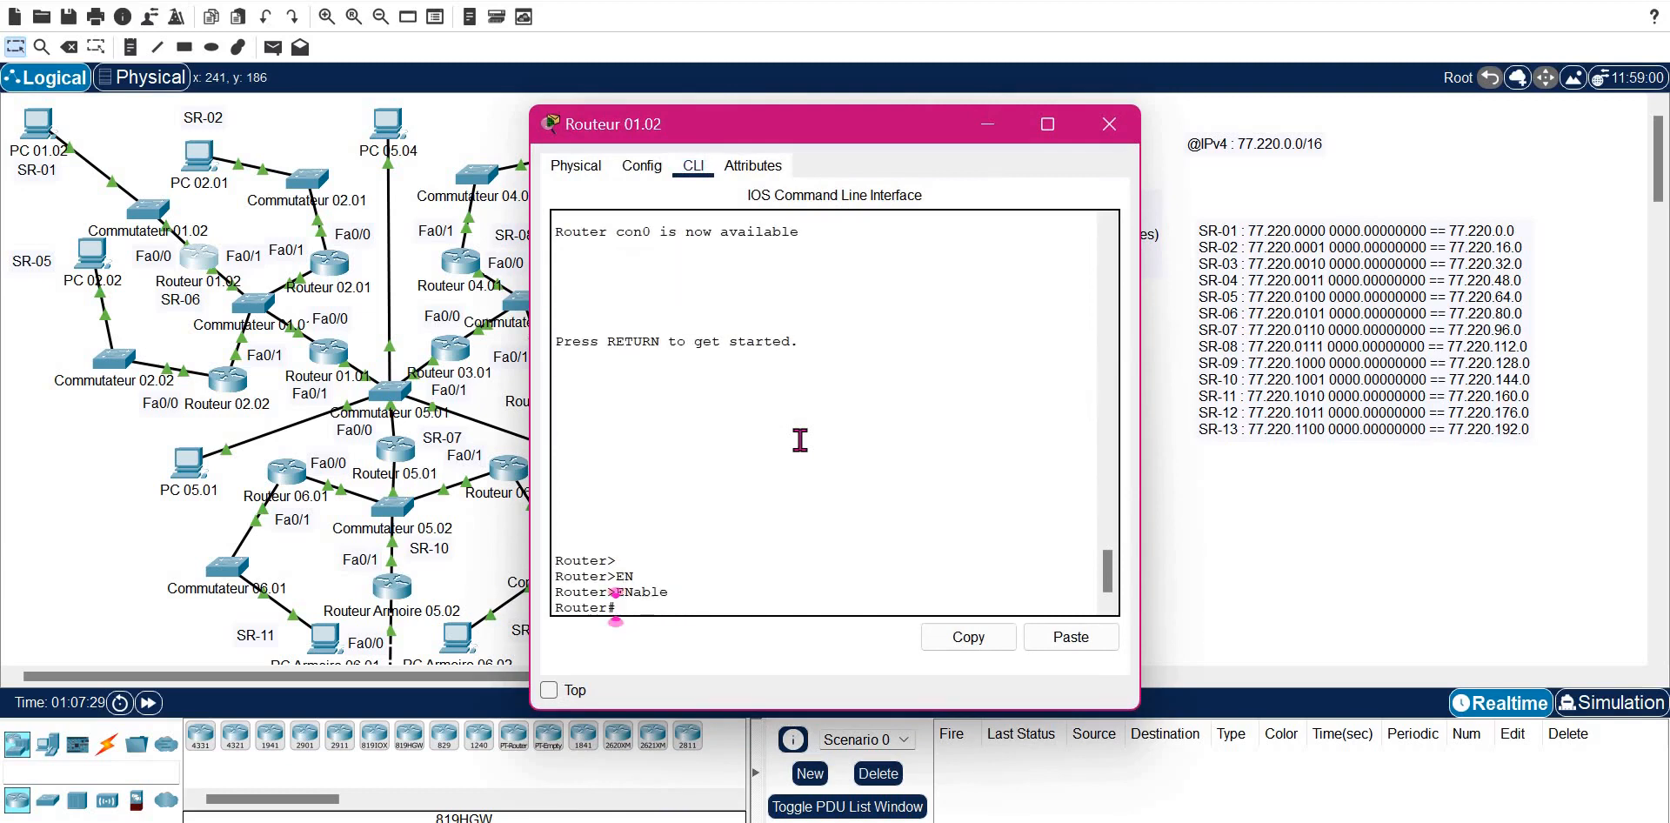
- Show the EIGRP neighbors of Routeur 01.02, then close its window
text(SH)
key(Tab)
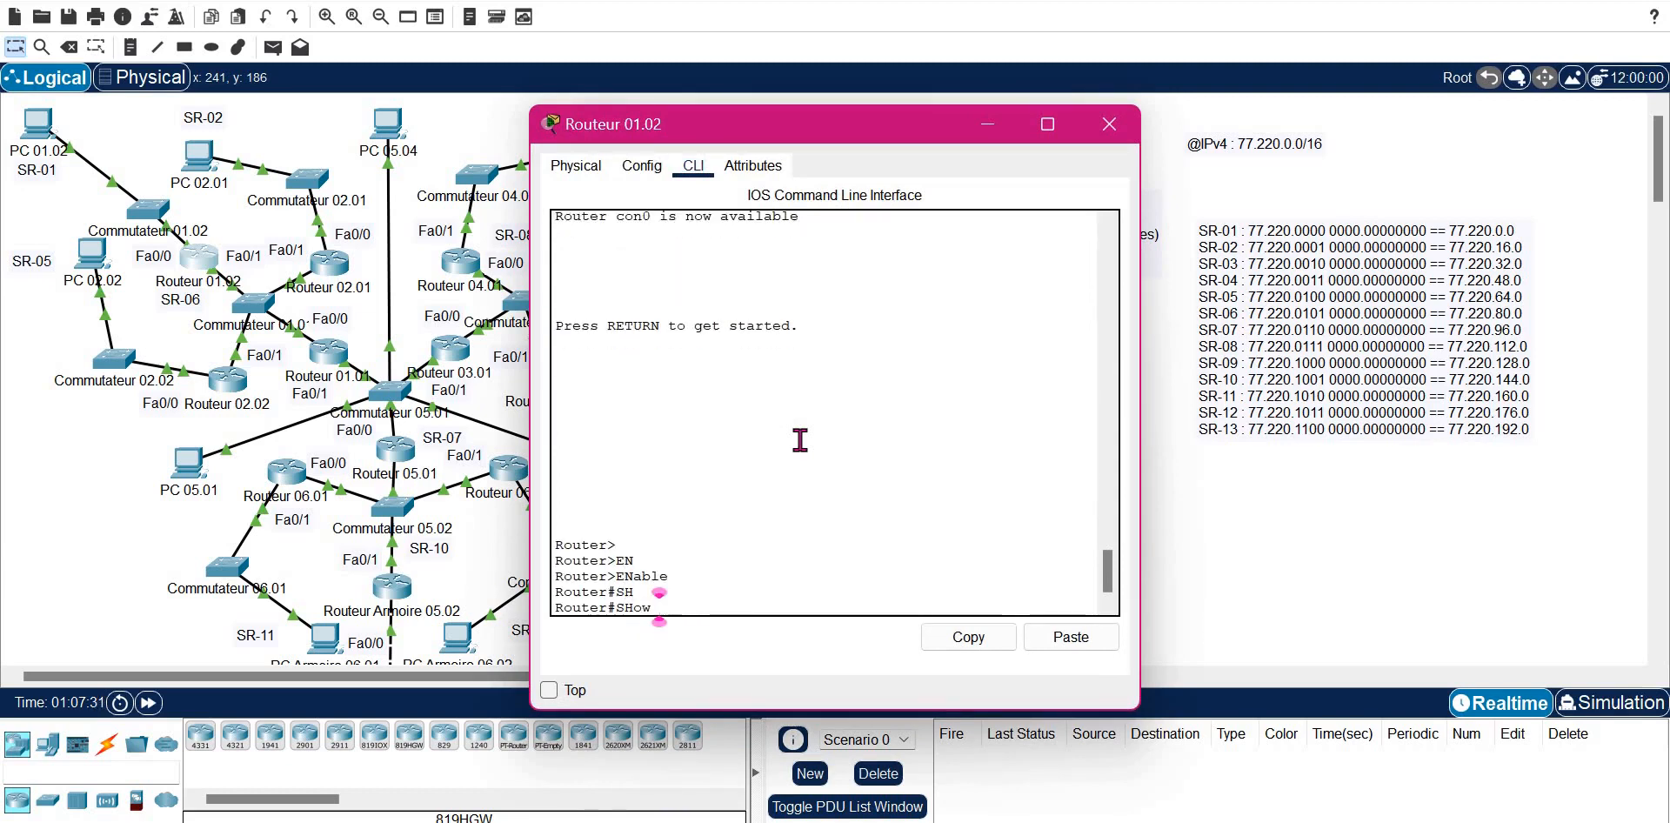
text(IP E)
key(Tab)
text(N)
key(Tab)
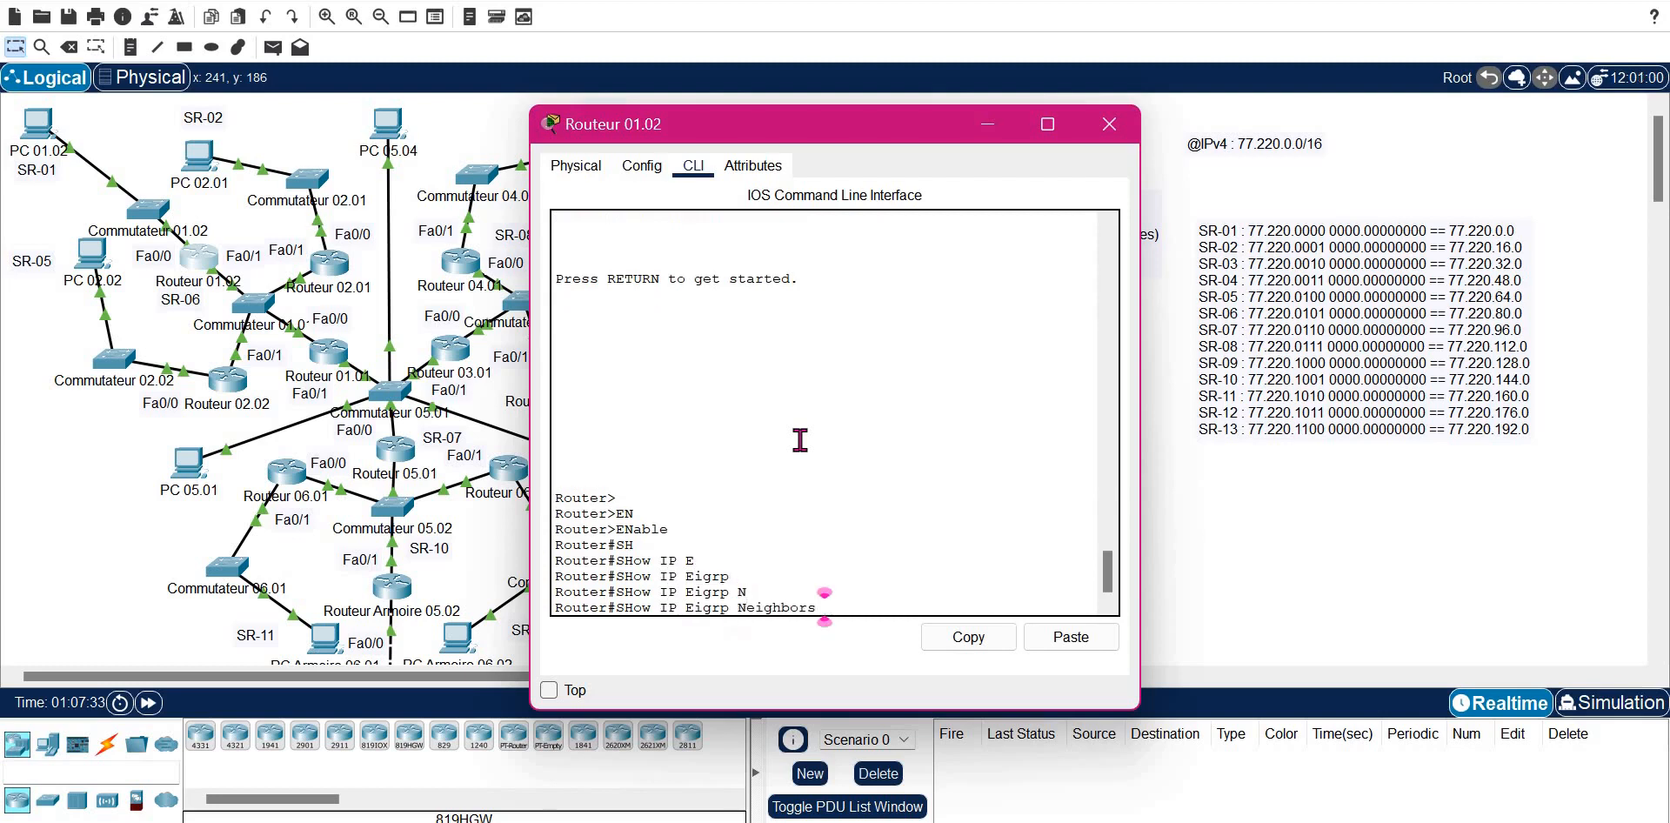
key(Return)
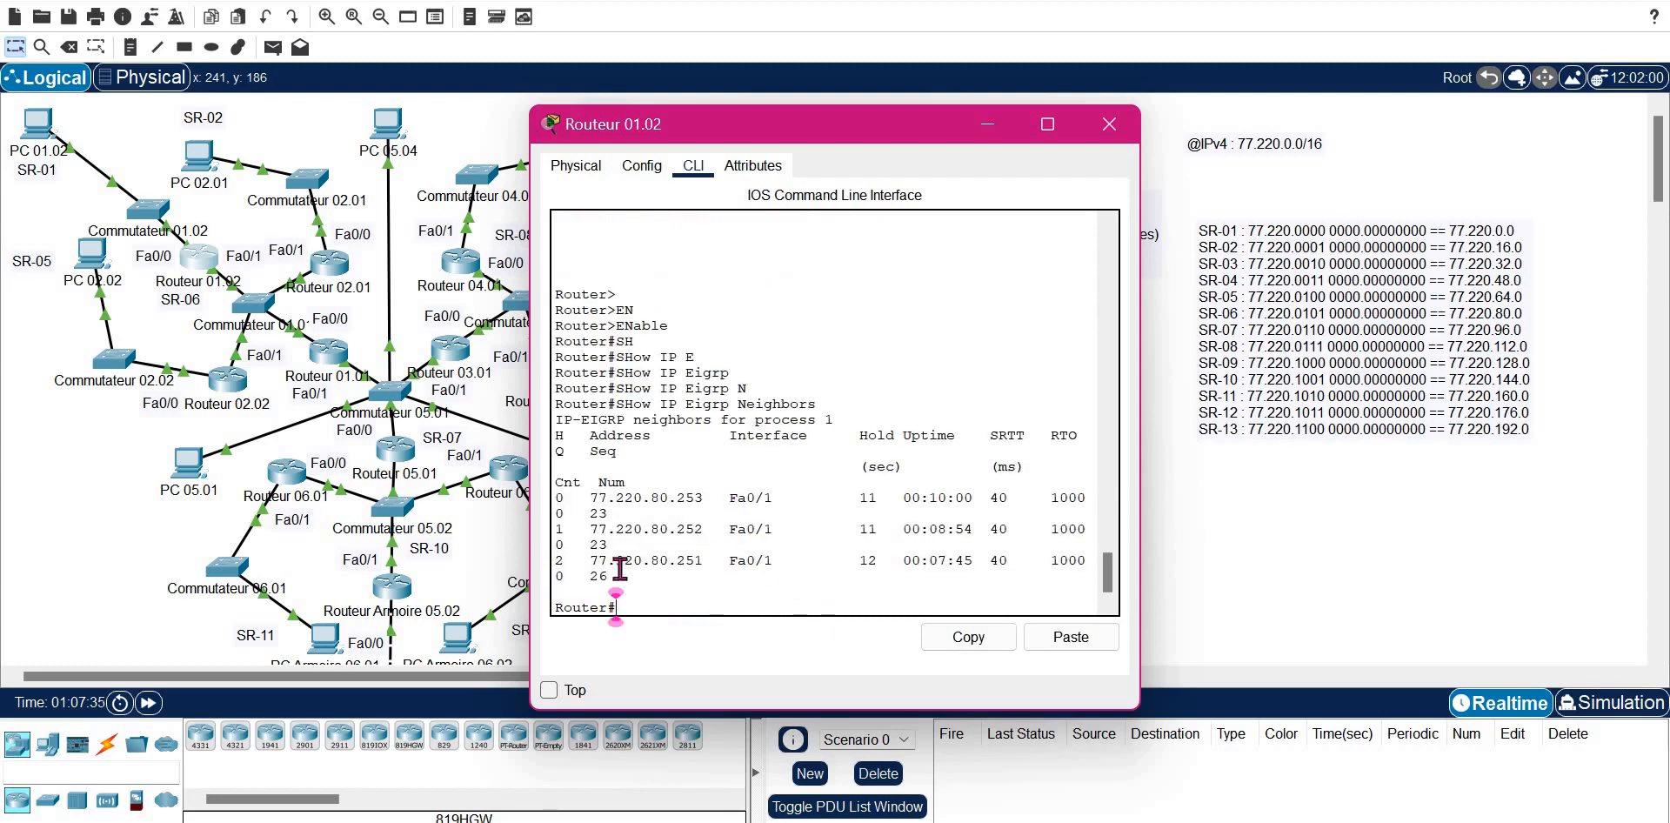
click(1109, 125)
- Open the command line of Routeur 03.02 and leave configuration mode back to the privileged prompt
click(578, 263)
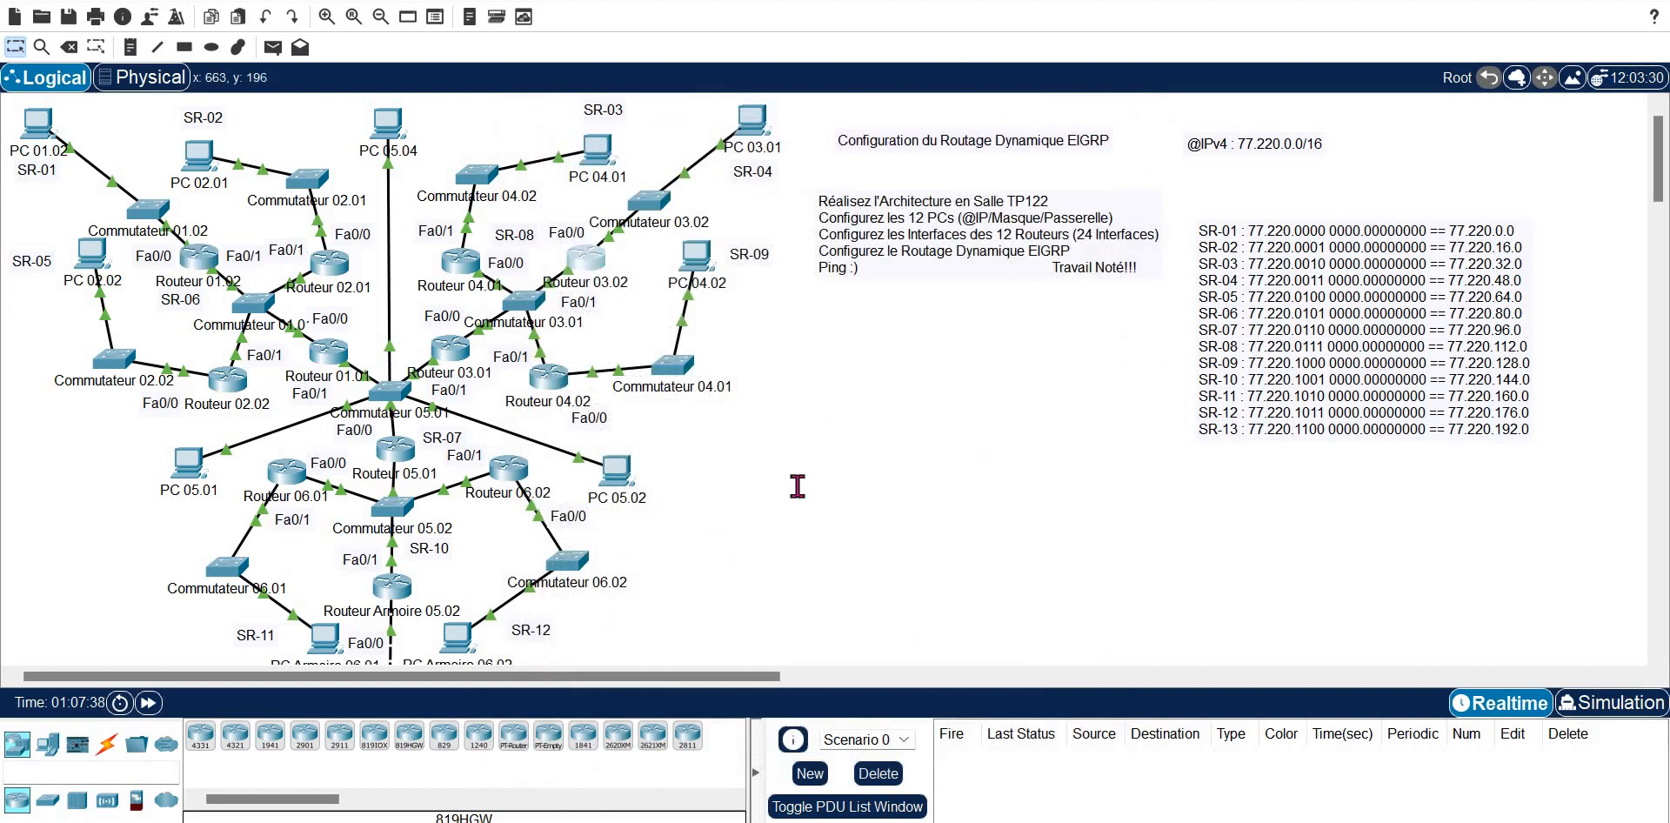
key(Return)
text(EXIT)
key(Return)
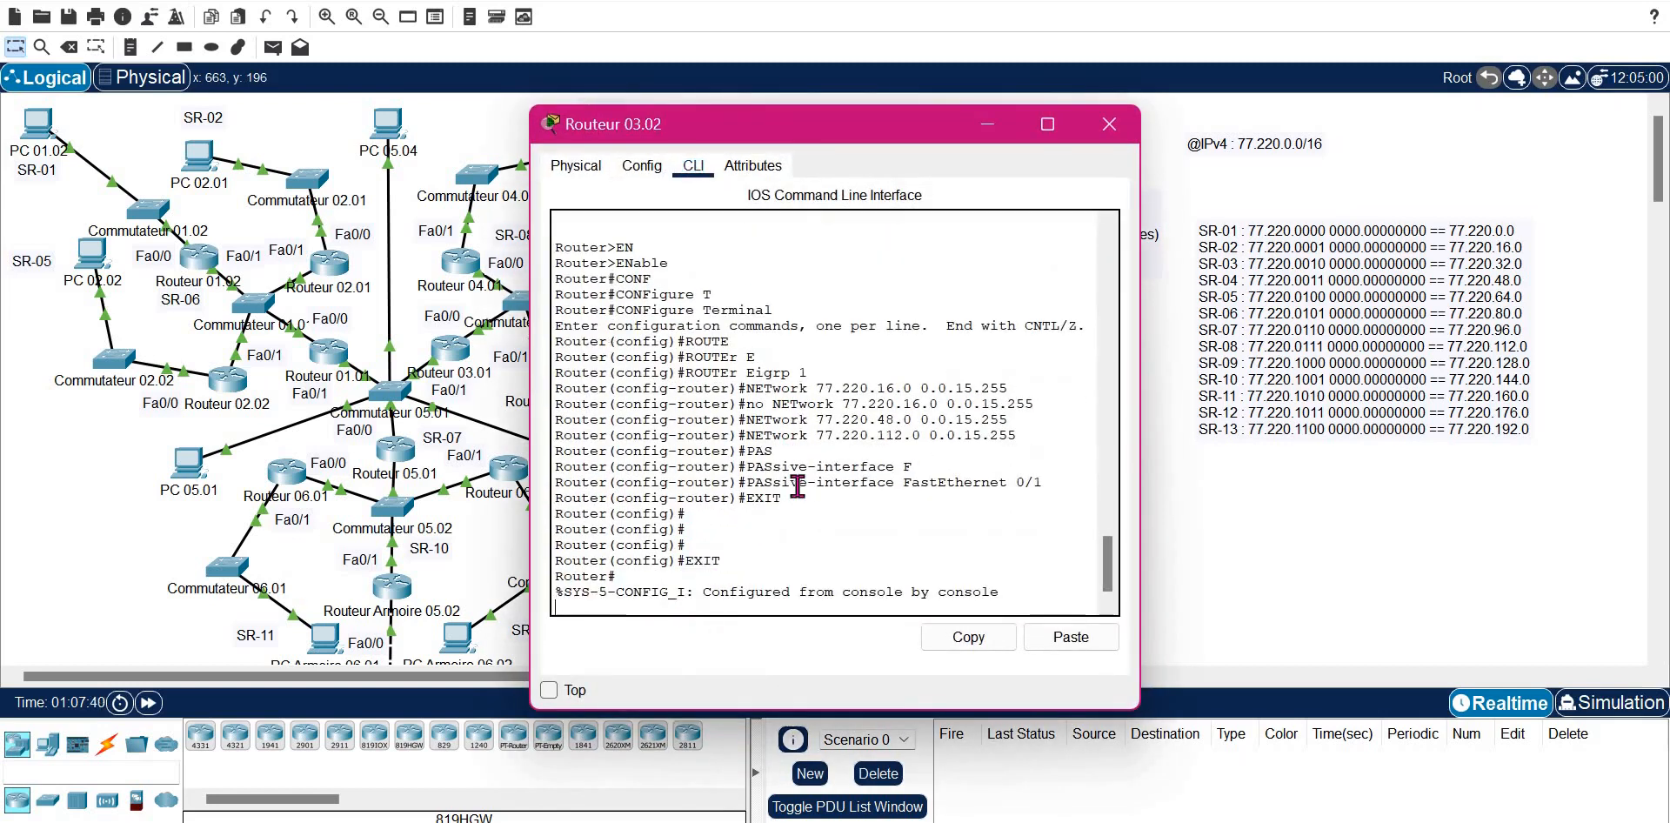
- Show the EIGRP neighbors of Routeur 03.02
text(SH)
key(Tab)
text(IP E)
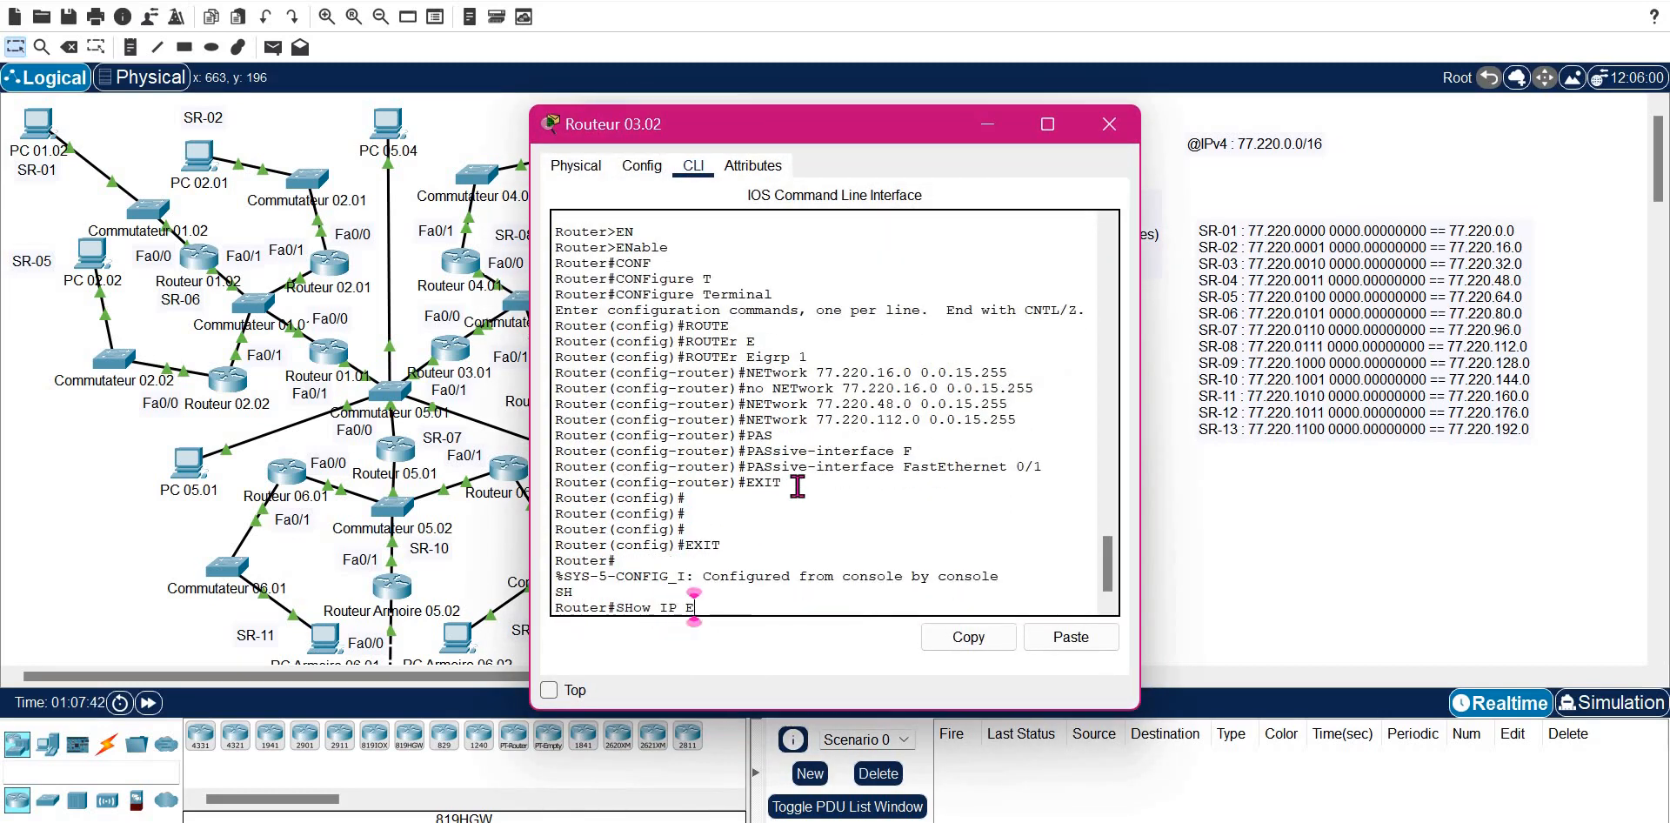
key(Tab)
text(N)
key(Tab)
key(Return)
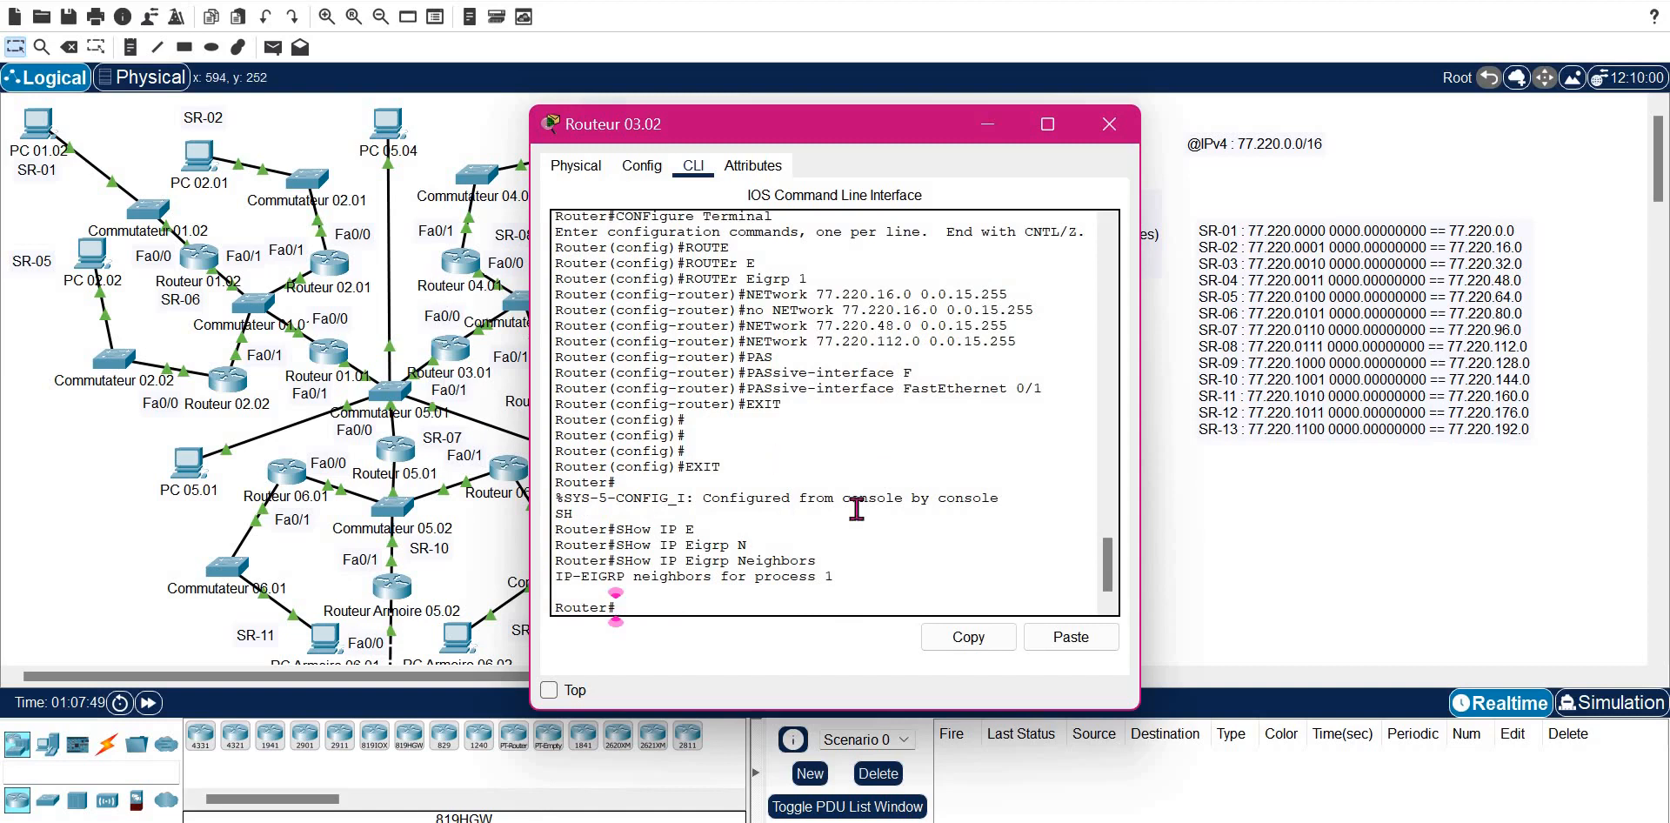
text(CONF T)
key(Tab)
key(Return)
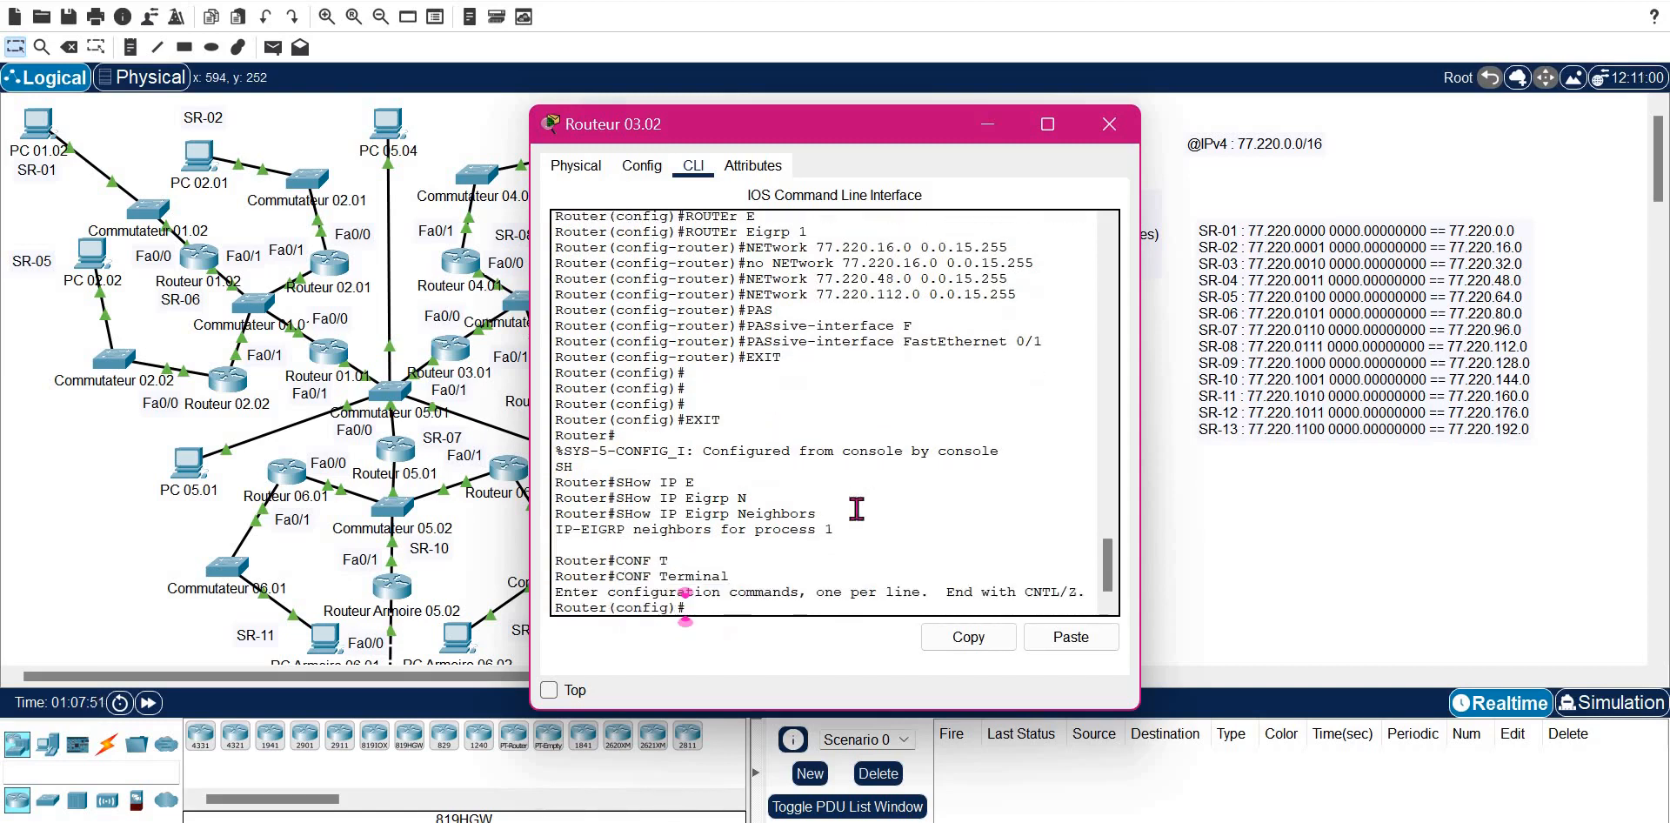
text(EXIT)
key(Return)
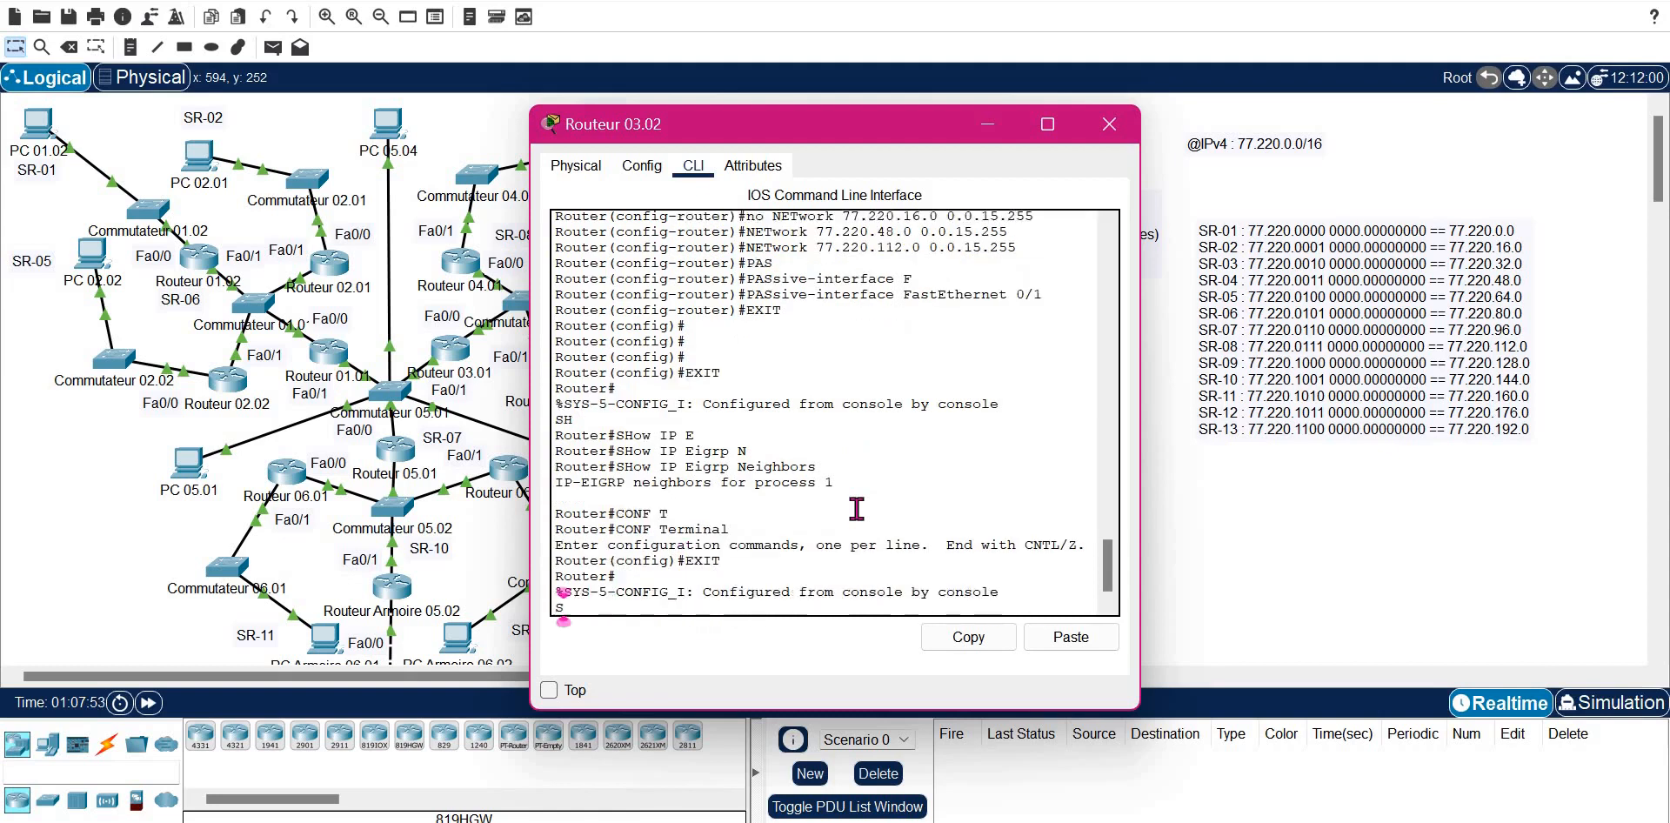
- Display the running configuration of Routeur 03.02 and examine its EIGRP section, moving the window clear of the topology
text(SH)
key(Tab)
text(RU)
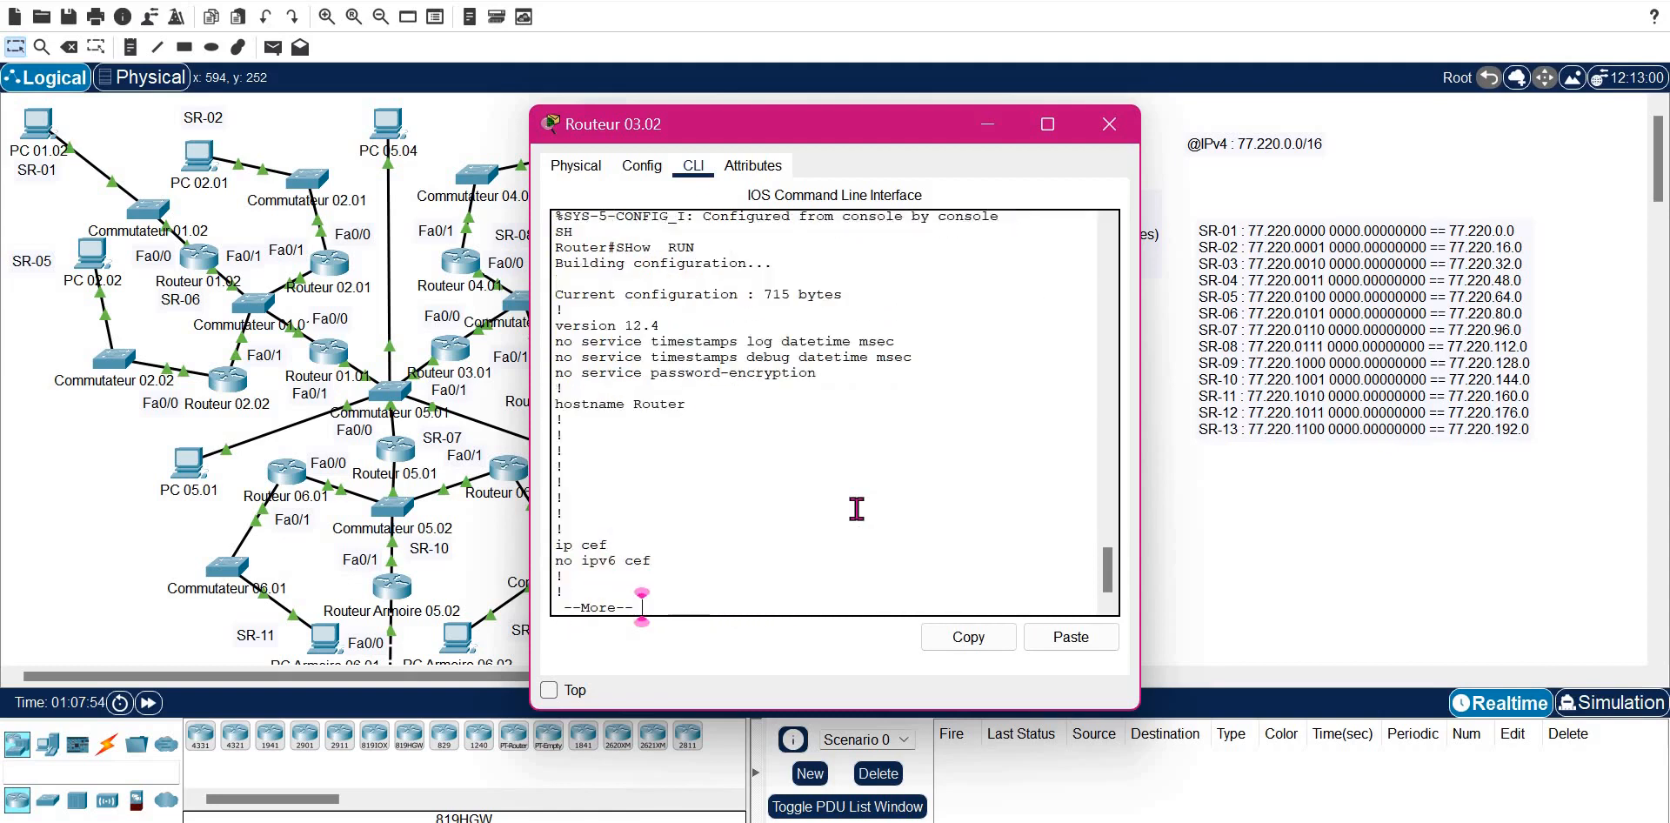
key(space)
key(space)
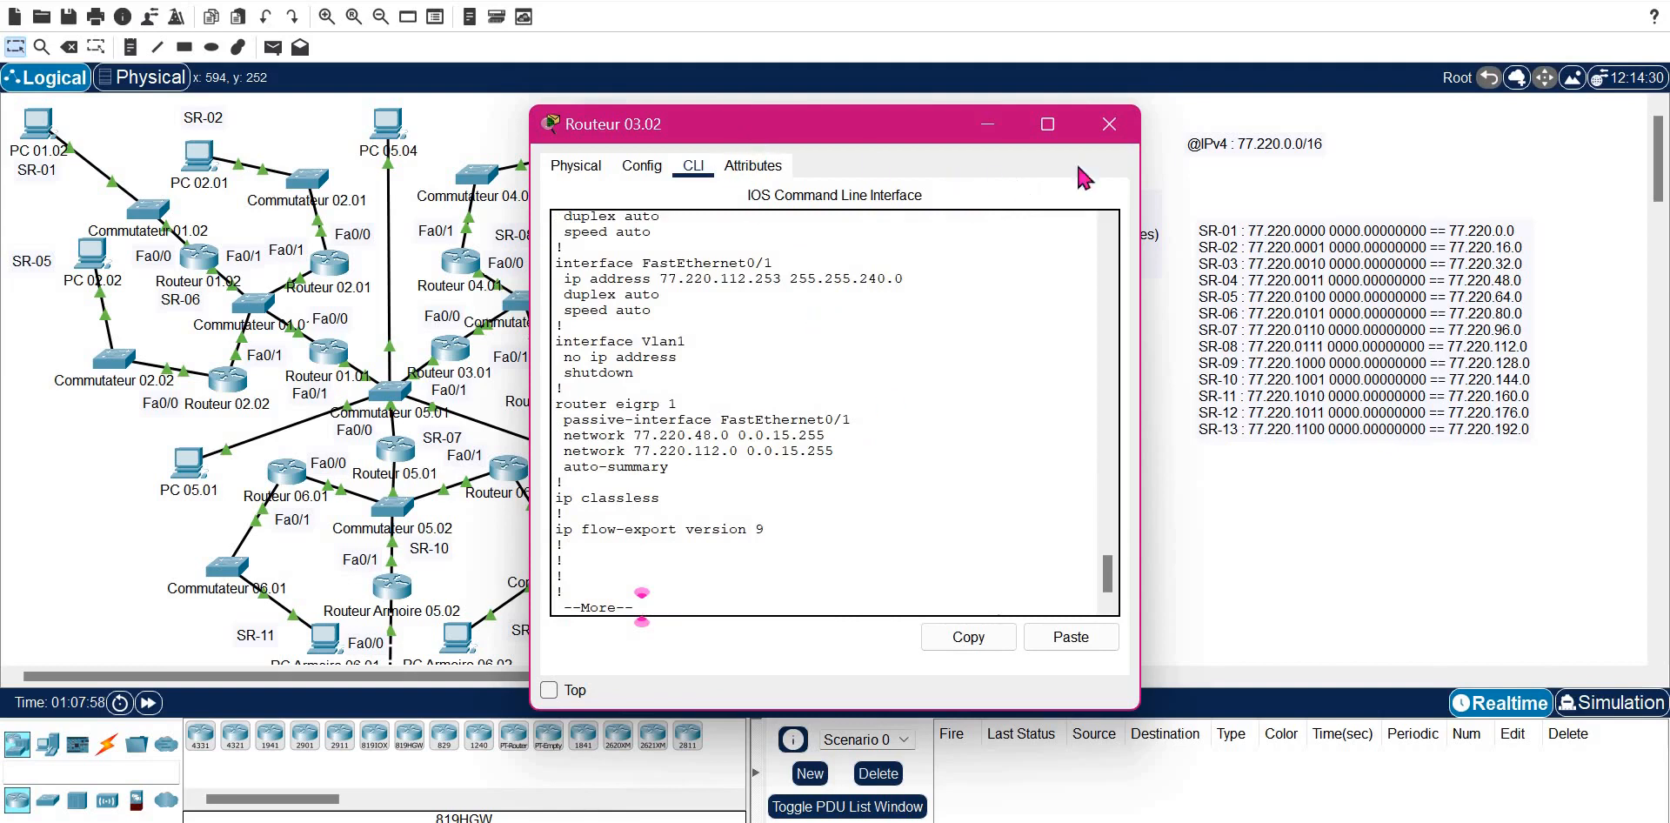
drag(1077, 139, 1431, 153)
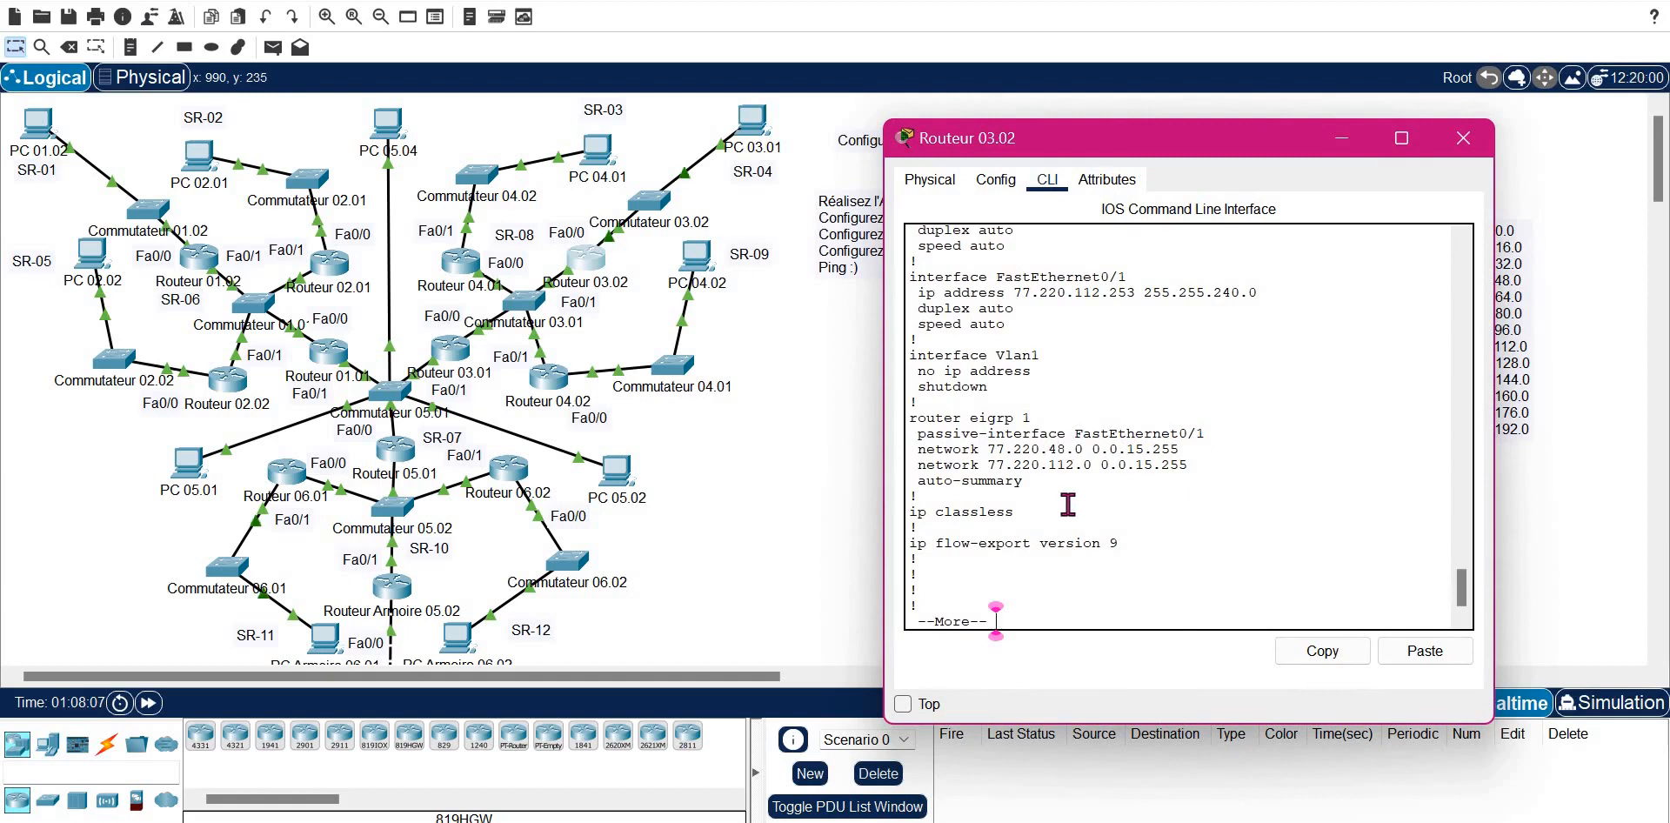
key(space)
text(SH)
key(Tab)
text(RU)
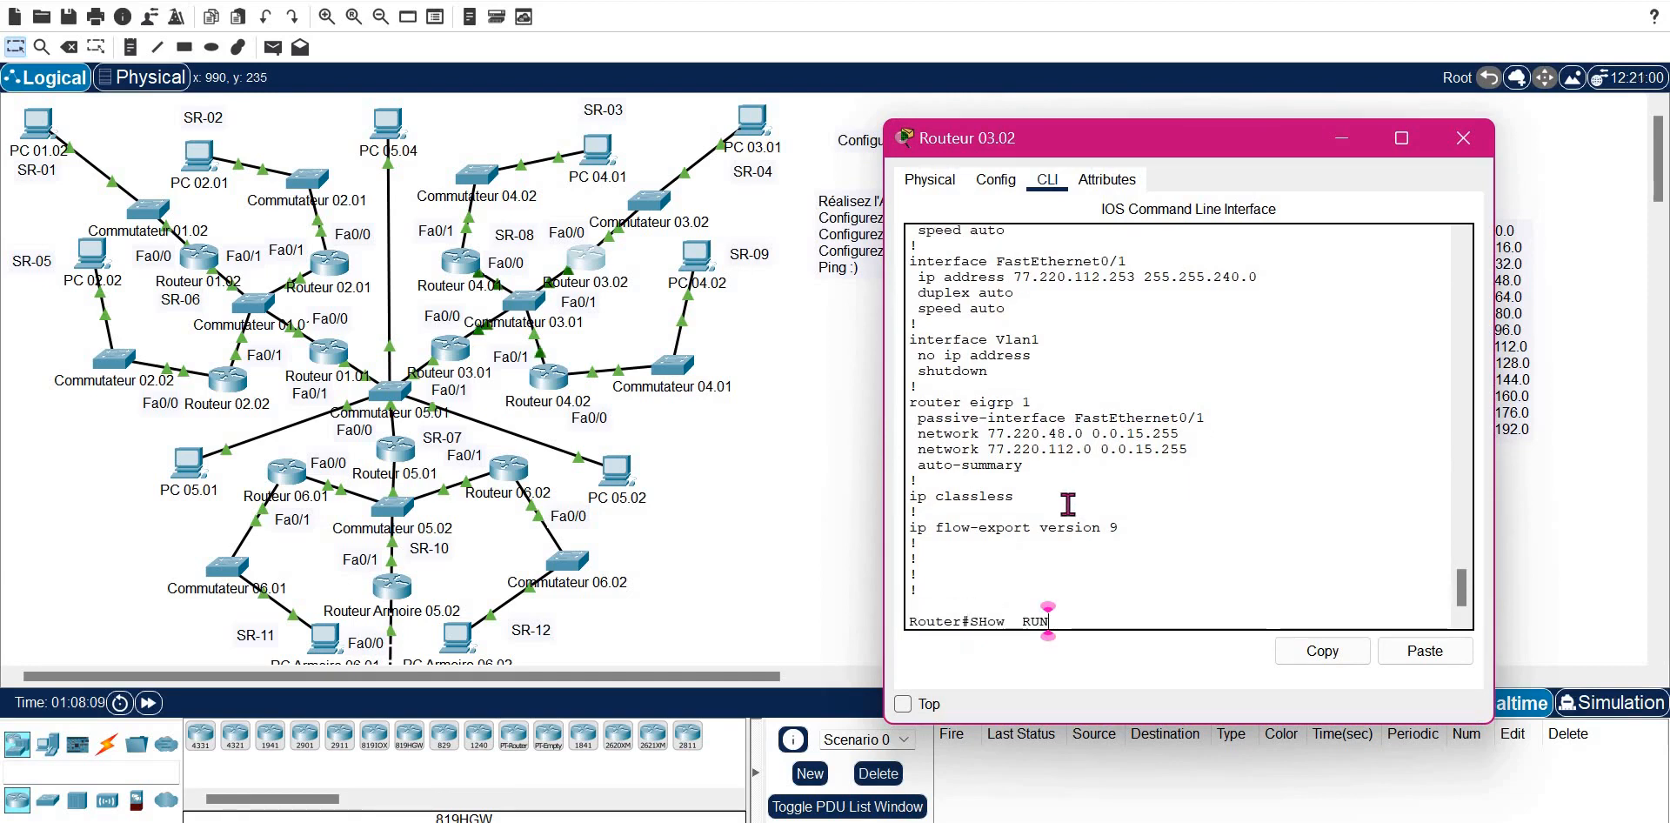
key(BackSpace)
key(BackSpace)
key(BackSpace)
key(BackSpace)
key(BackSpace)
key(BackSpace)
key(BackSpace)
key(BackSpace)
- Enter the router configuration mode of EIGRP 1 on Routeur 03.02
text(CONF)
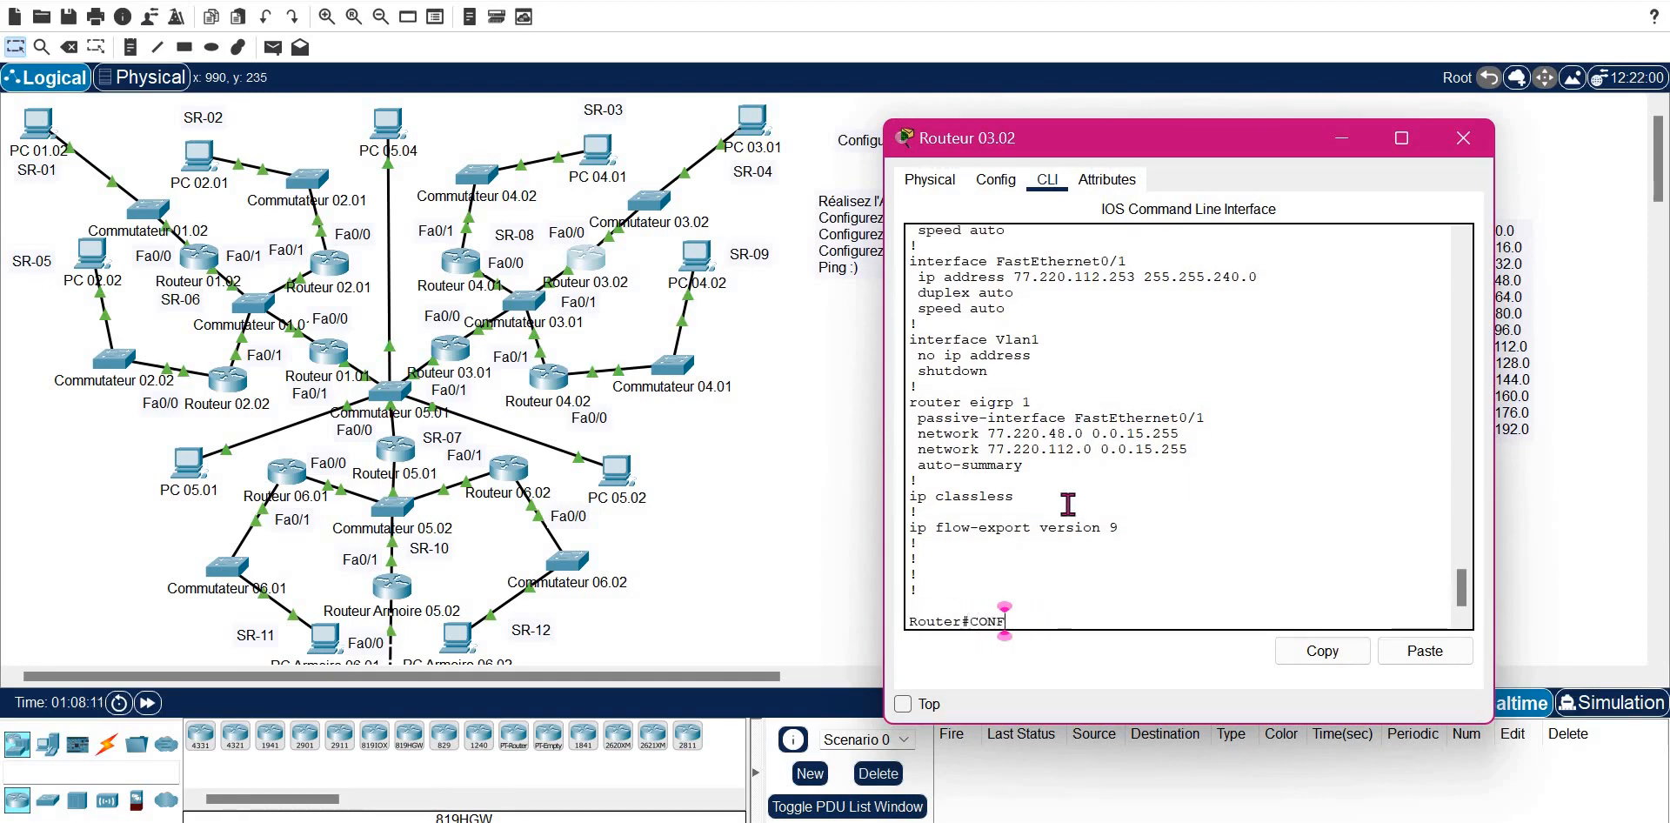
key(Tab)
text(T)
key(Tab)
key(Return)
key(Return)
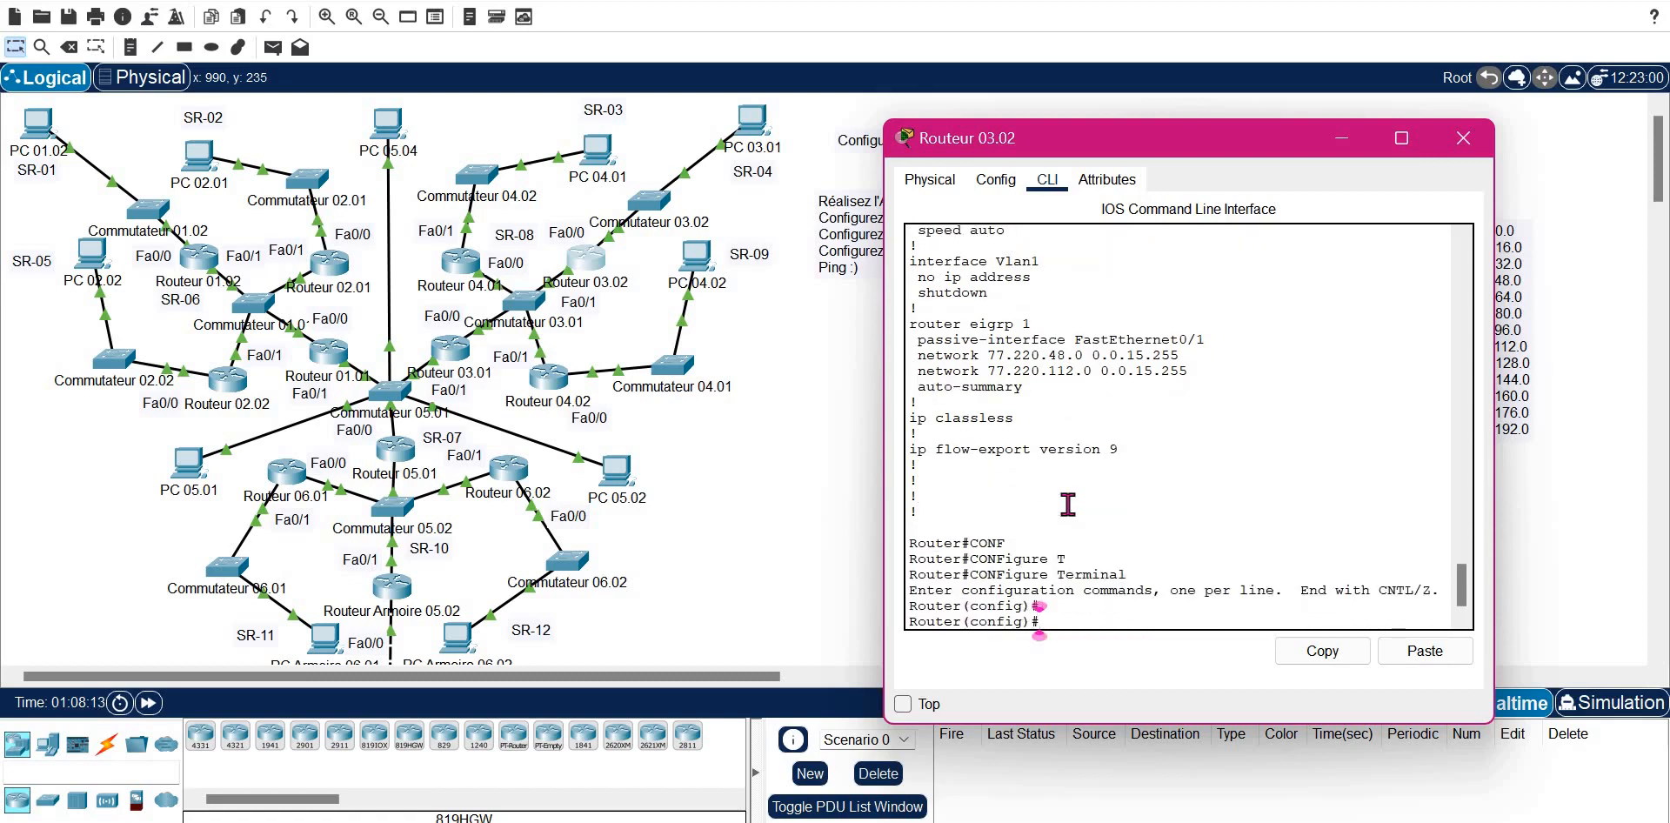
text(ROUTER )
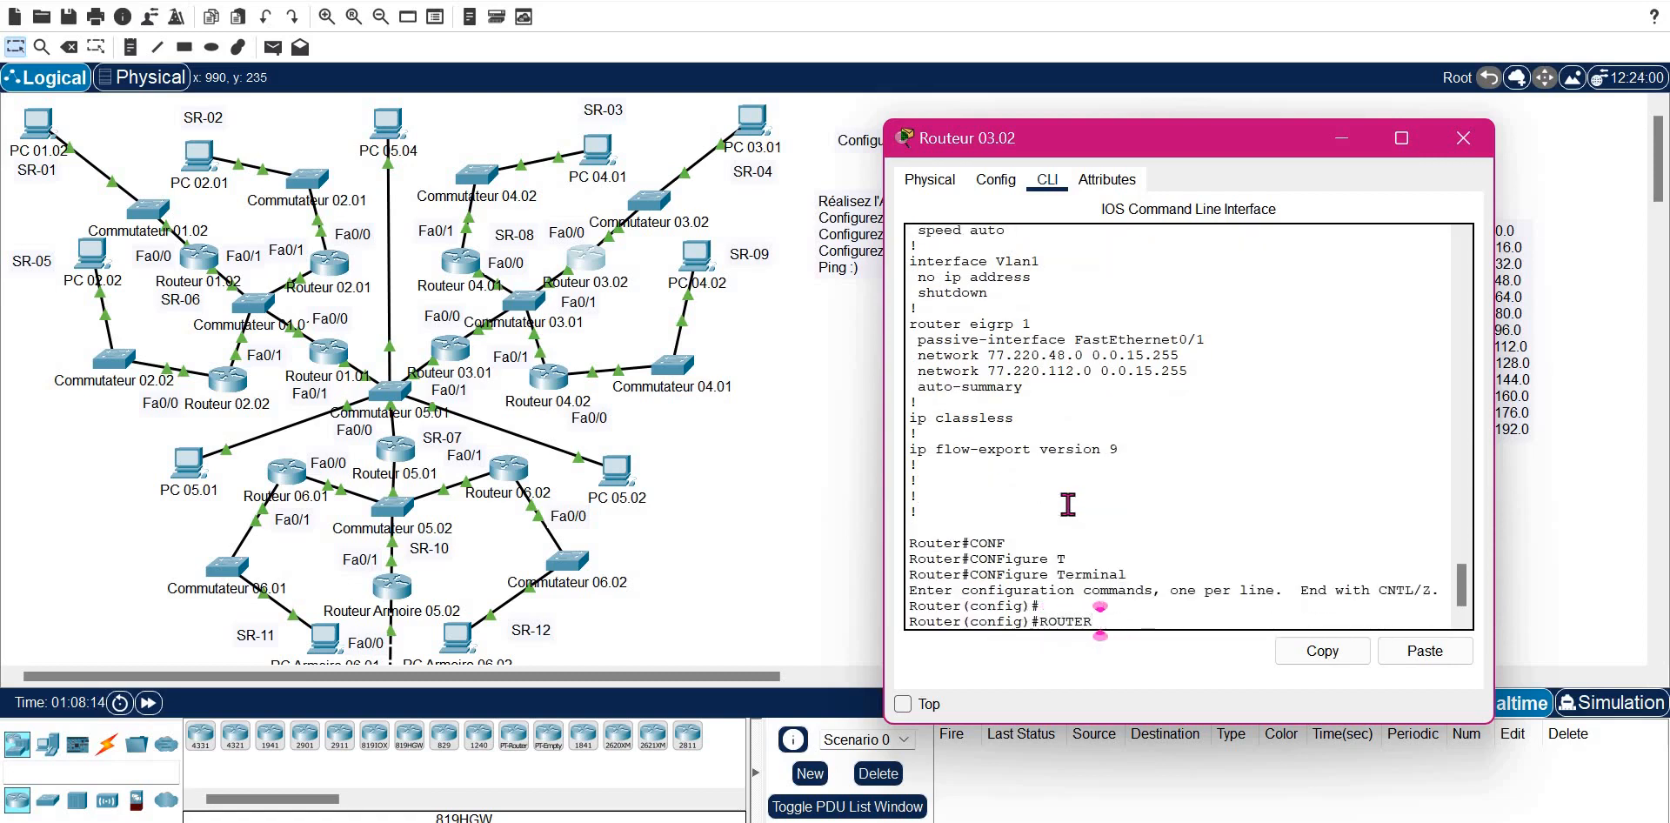
text(E)
key(Tab)
text(1)
key(Return)
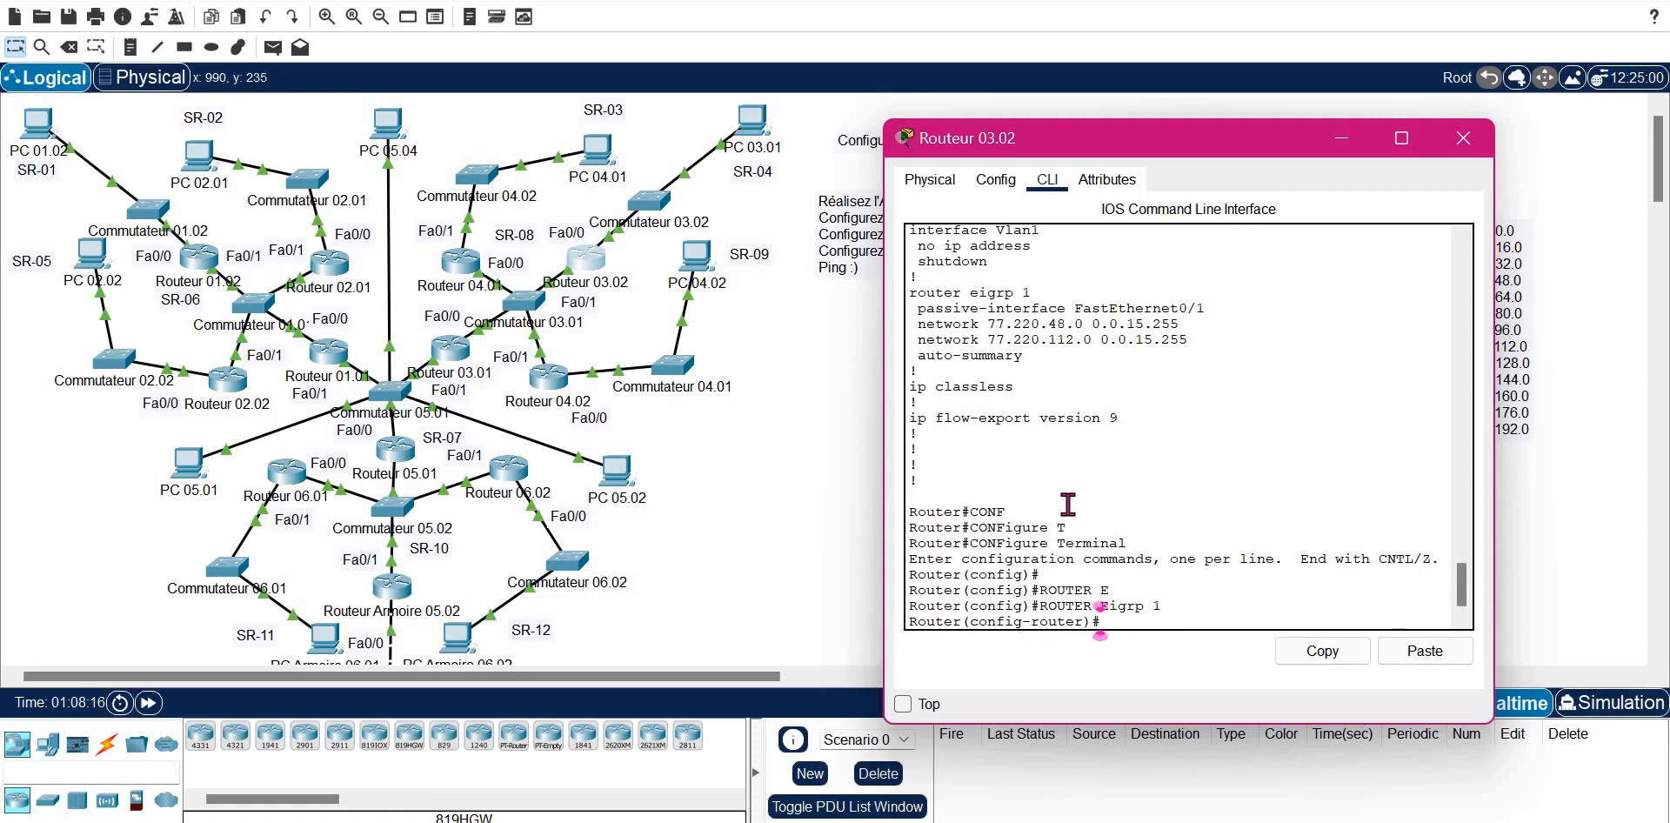
- Remove the passive-interface setting from FastEthernet 0/1 in EIGRP 1 on Routeur 03.02
text(NO PAS)
key(Tab)
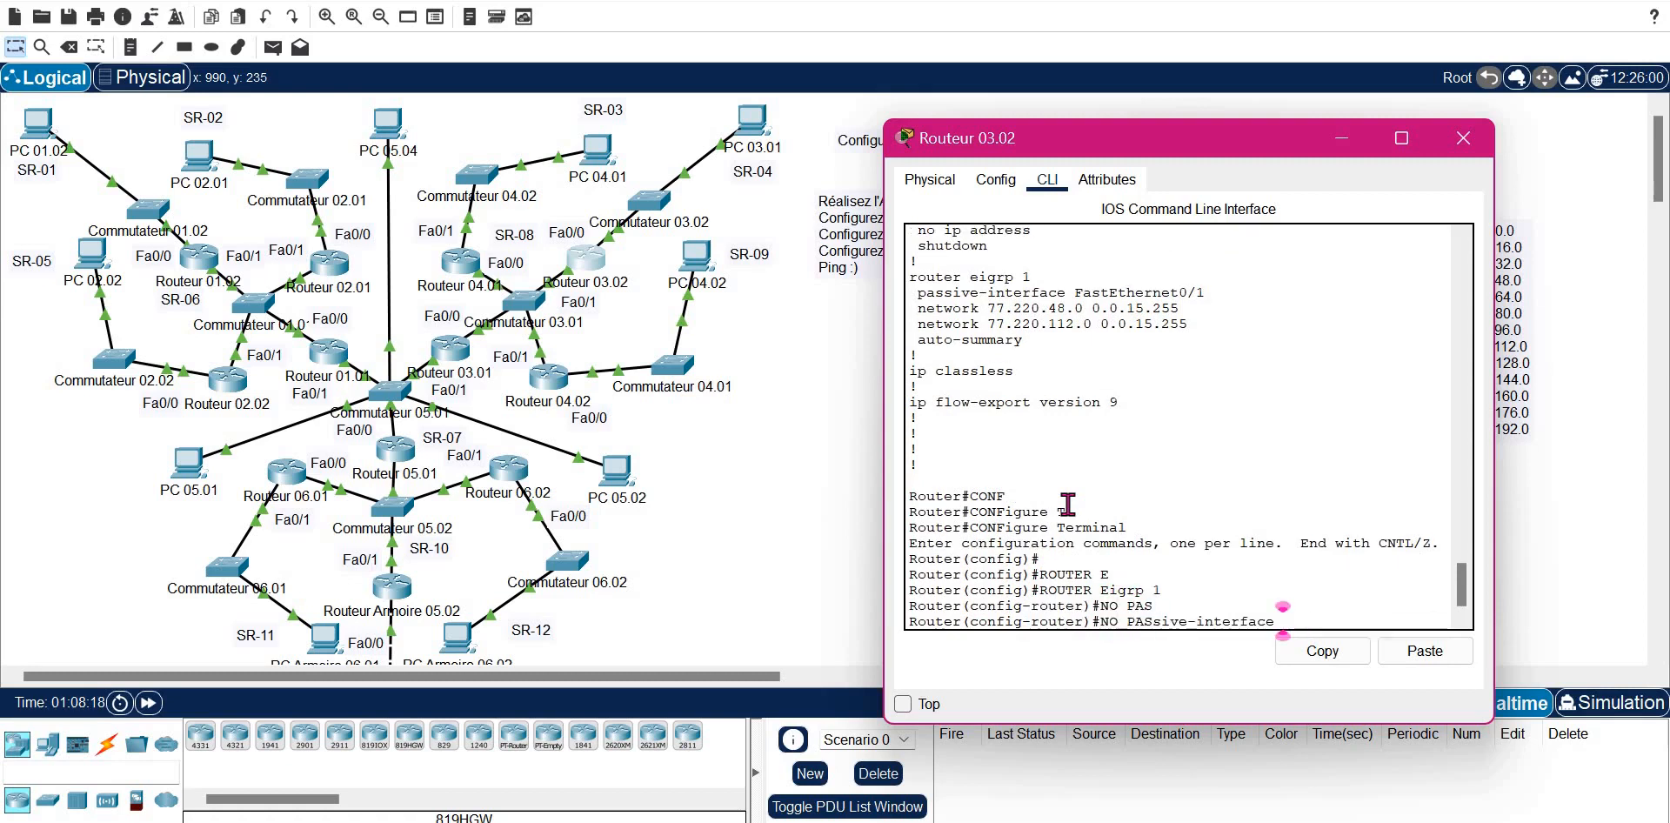
text(F)
key(Tab)
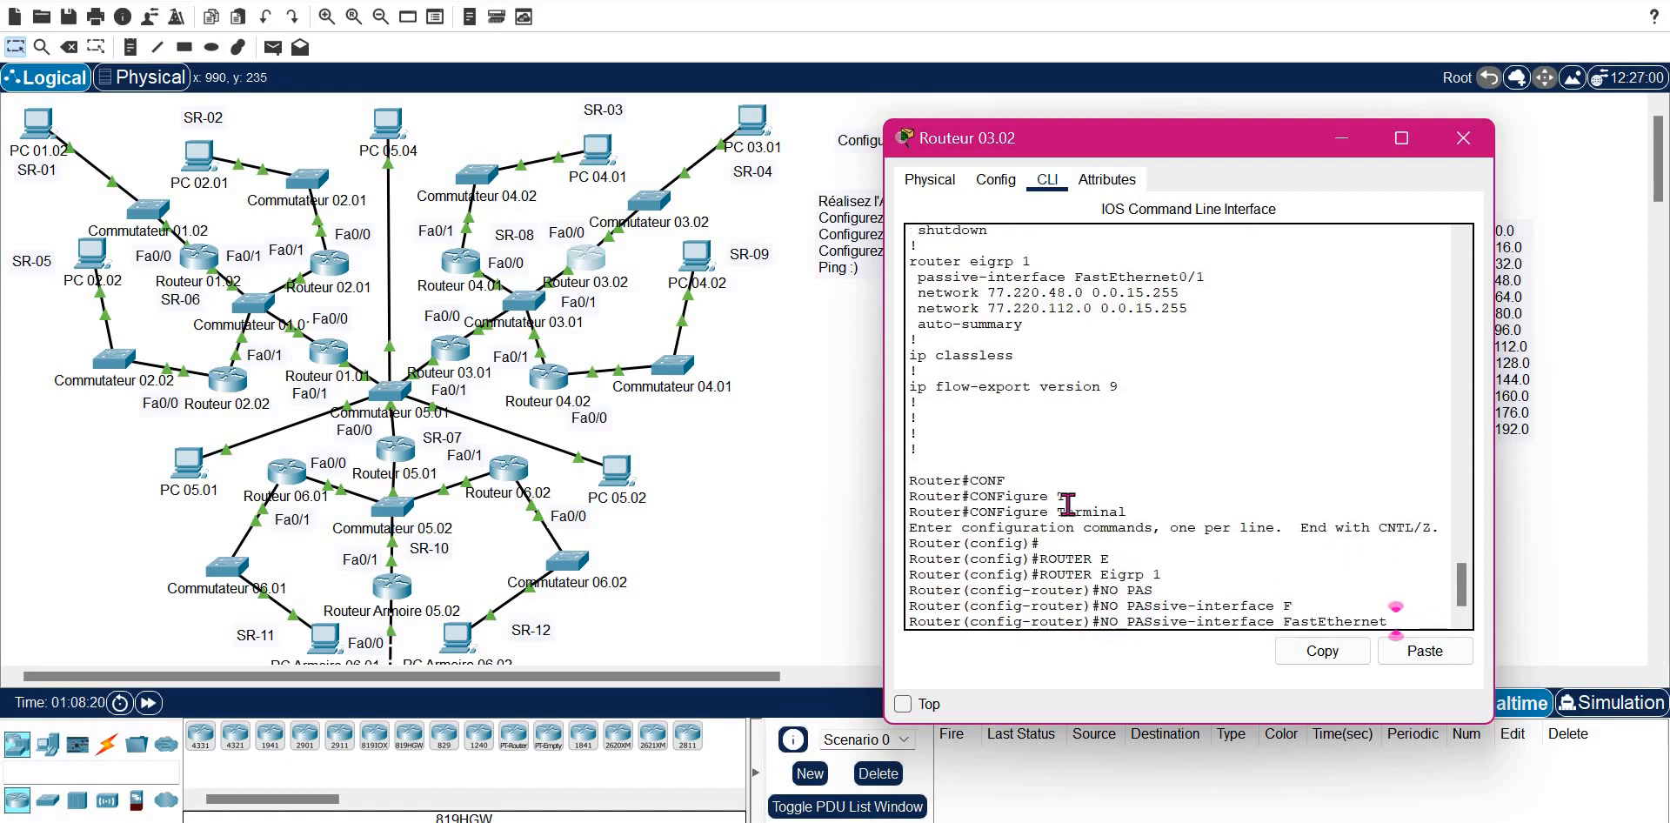
key(Return)
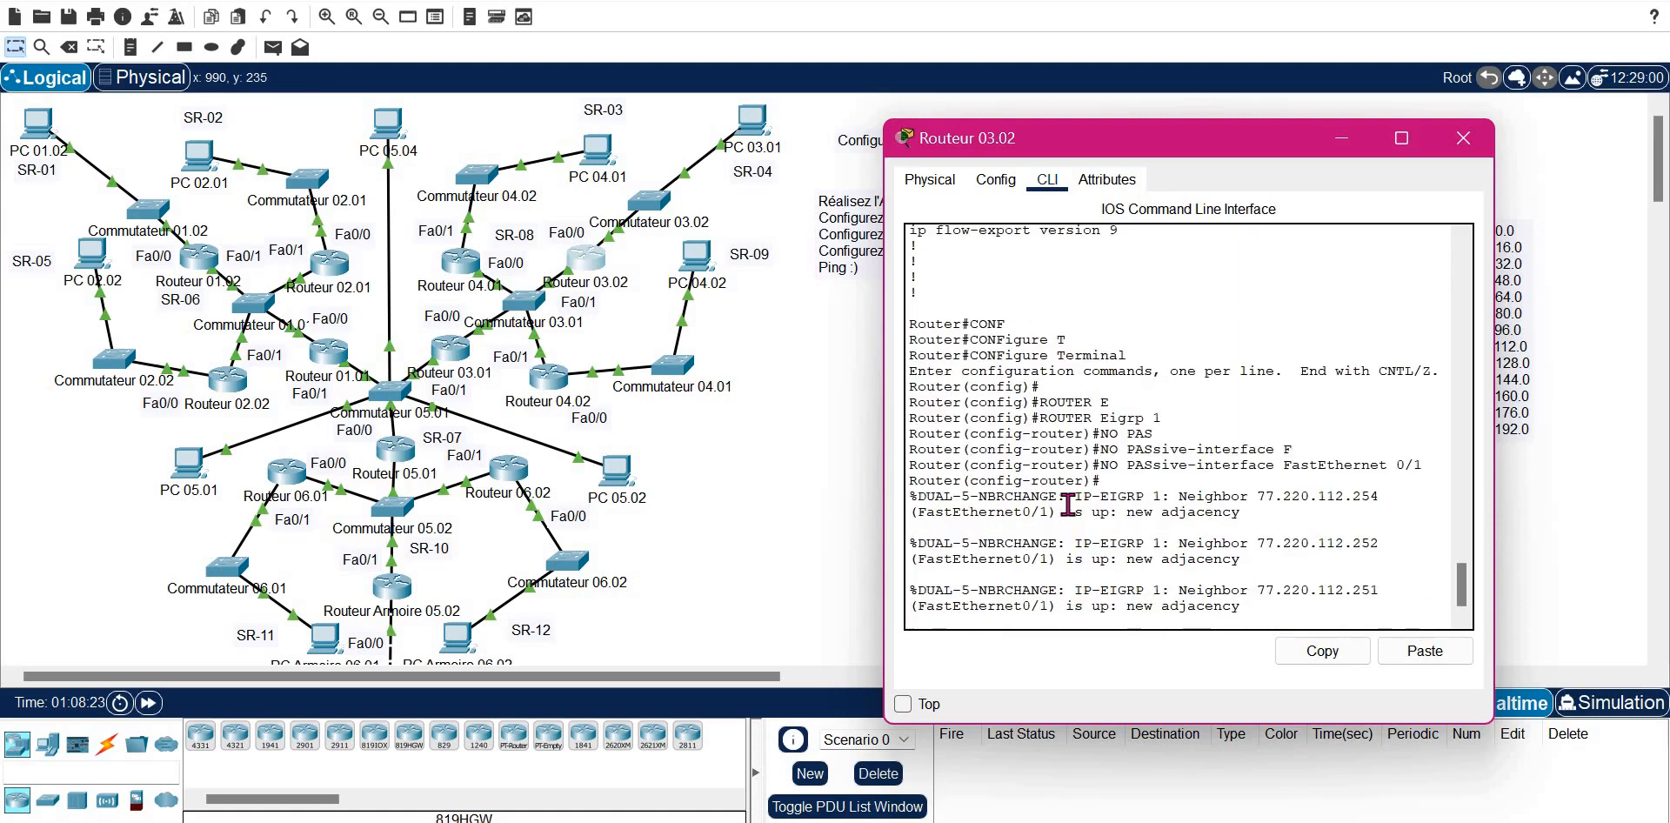
- Make FastEthernet 0/0 a passive interface in EIGRP 1 on Routeur 03.02, adapting the previous command
key(Return)
key(Up)
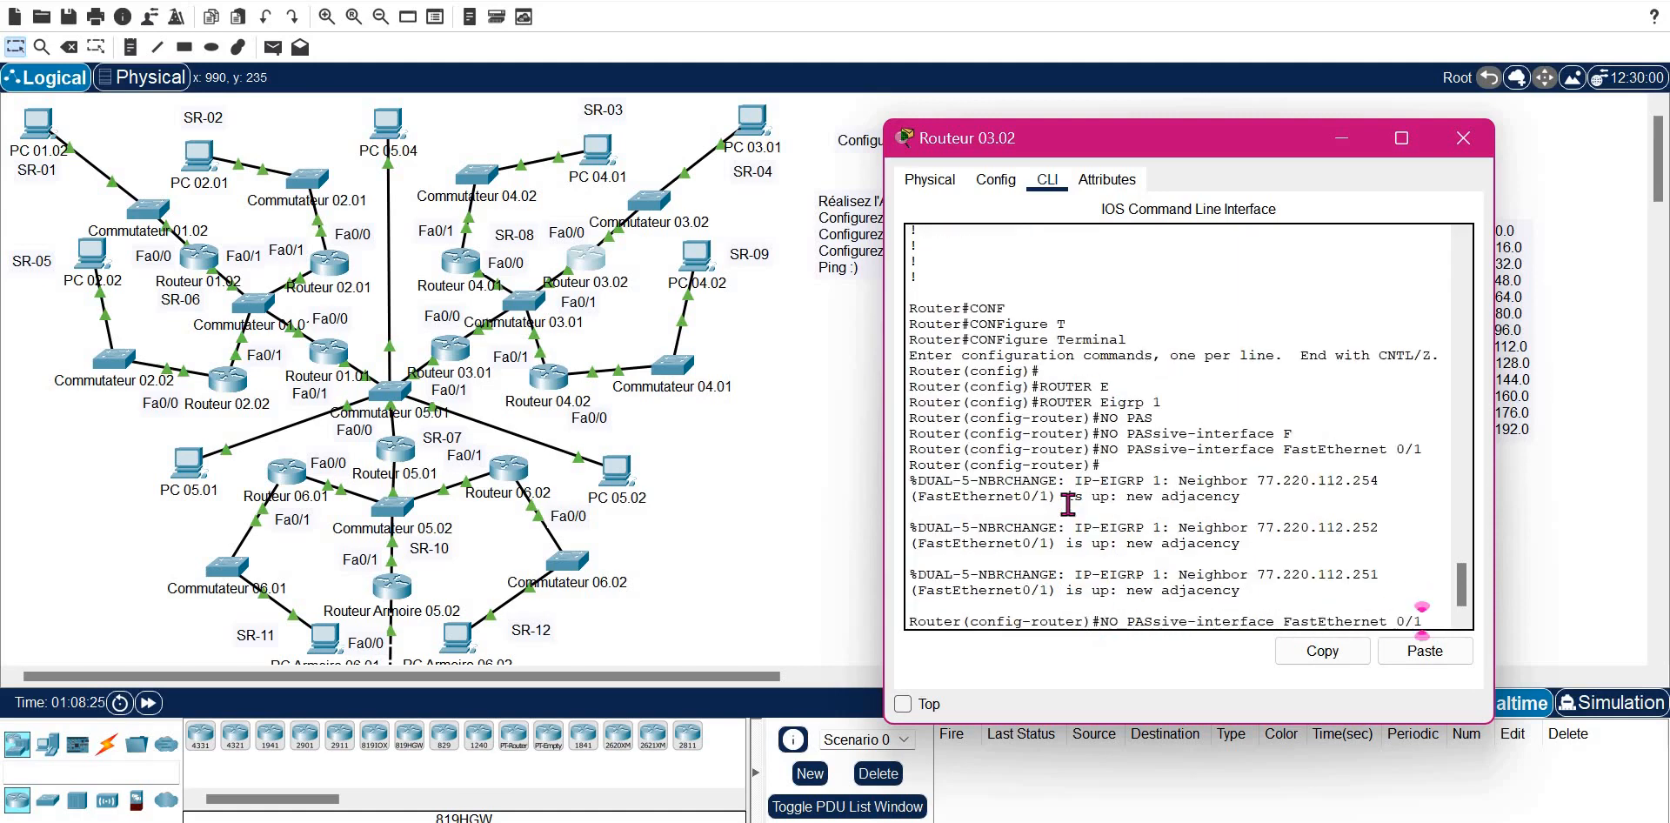
key(Left)
key(Left)
key(Left)
key(Left)
key(Left)
key(Left)
key(Left)
key(Left)
key(Left)
key(Left)
key(Left)
key(Left)
key(Left)
key(Left)
key(Left)
key(Left)
key(Left)
key(Left)
key(Left)
key(Left)
key(BackSpace)
key(BackSpace)
key(BackSpace)
key(Right)
key(Right)
key(Right)
key(Right)
key(Right)
key(Right)
key(Right)
key(Right)
key(Right)
key(Right)
key(Right)
key(Right)
key(Right)
key(Right)
key(Right)
key(Right)
key(Right)
key(Right)
key(Right)
key(Right)
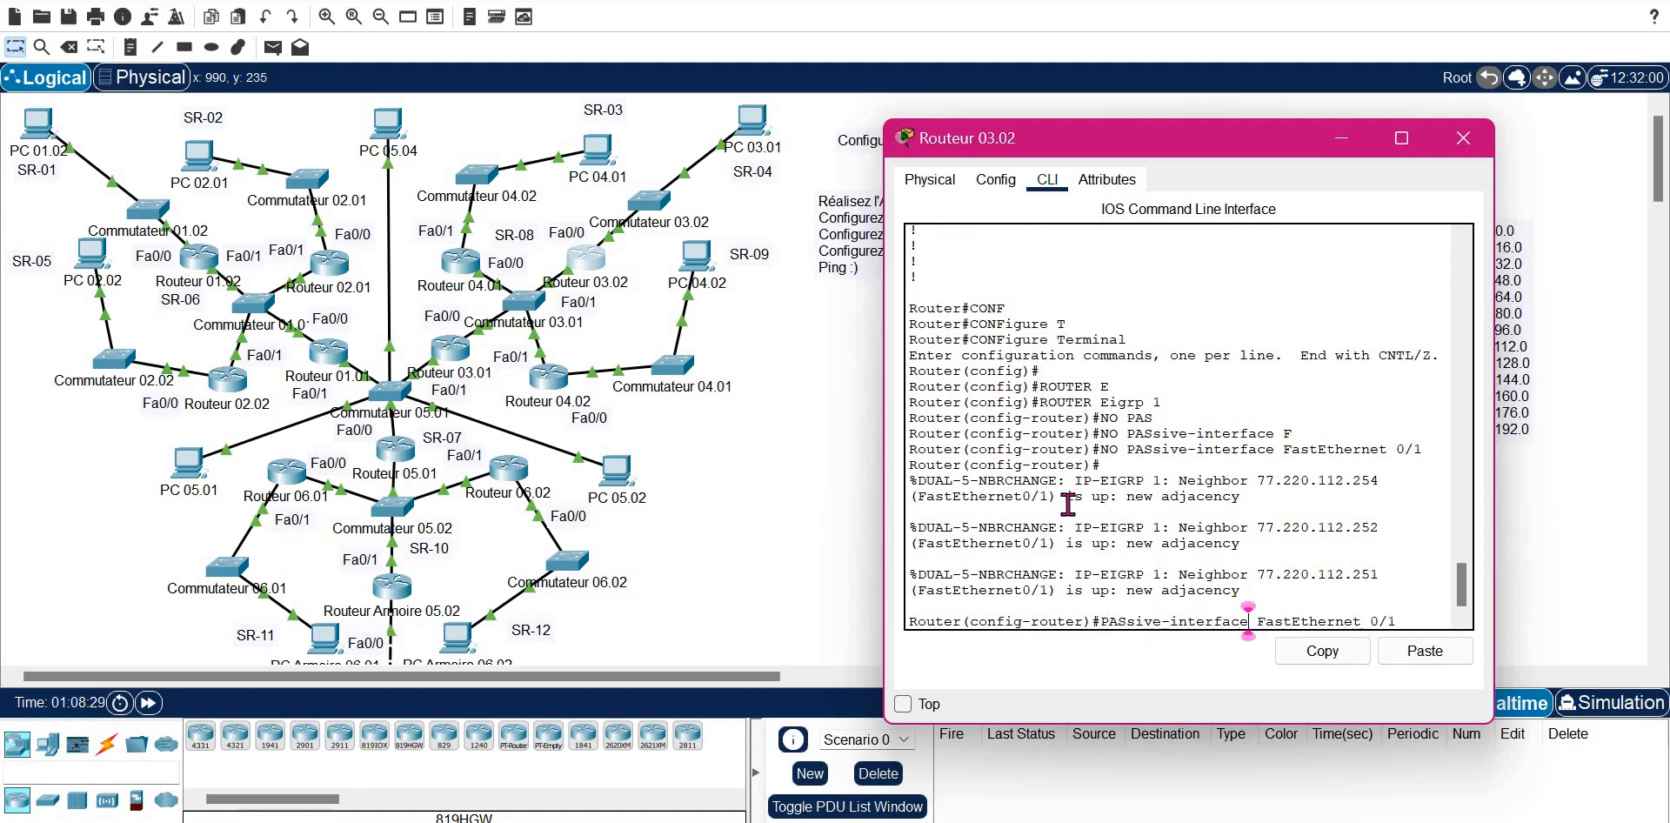
text(0)
key(Return)
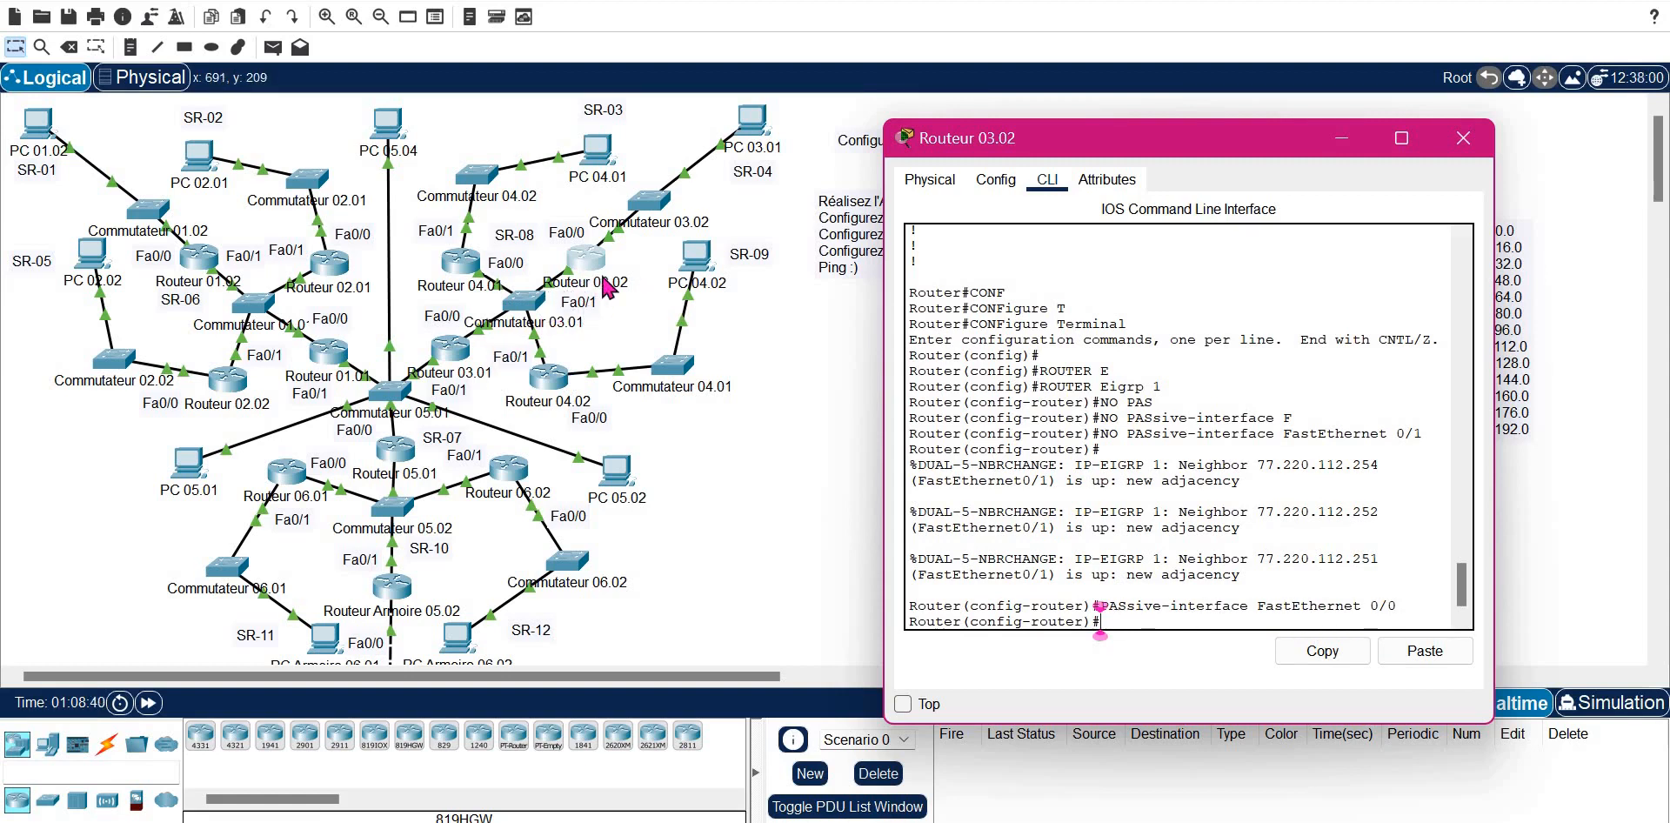
- Leave the EIGRP and global configuration modes on Routeur 03.02 back to the privileged prompt
click(1232, 450)
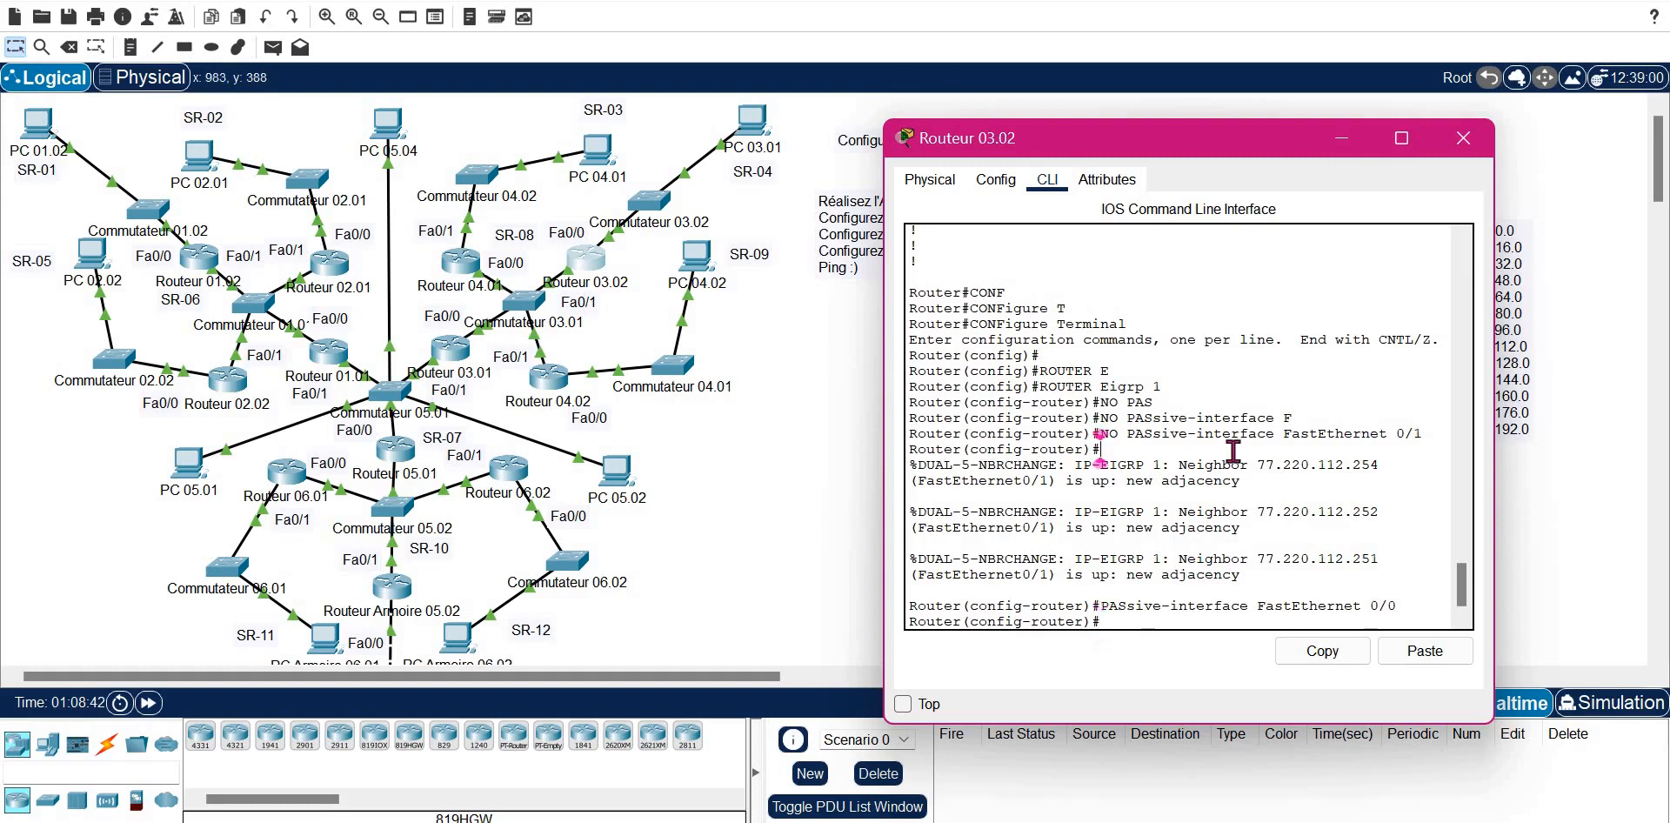
text(EXIT)
key(Return)
key(Return)
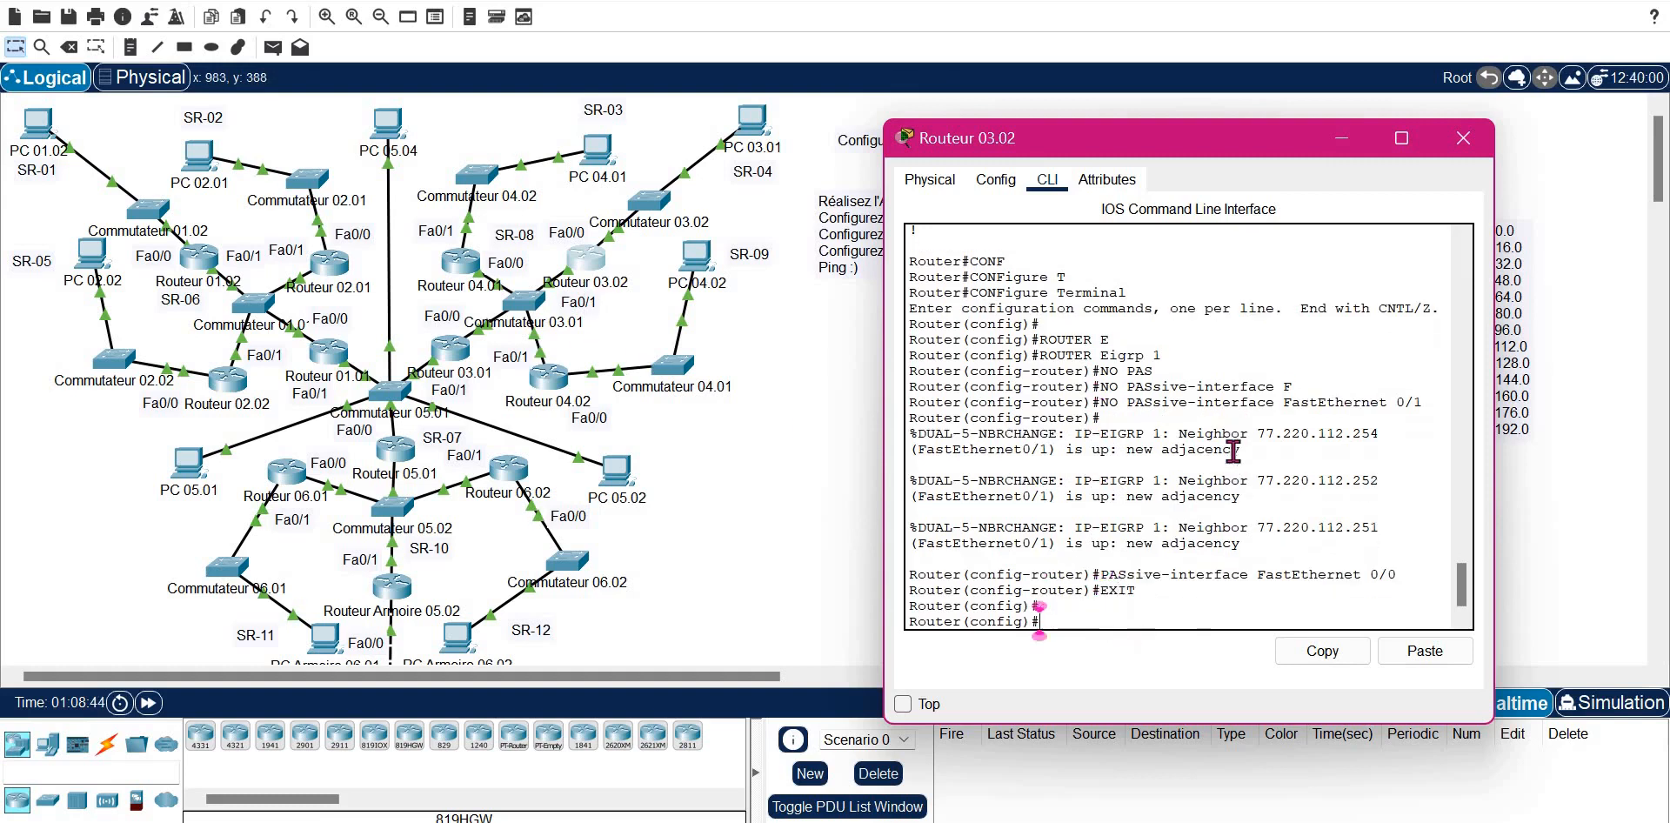
text(EXIT)
key(Return)
- Show the EIGRP neighbors of Routeur 03.02 again to check the corrected passive interface
text(SHow)
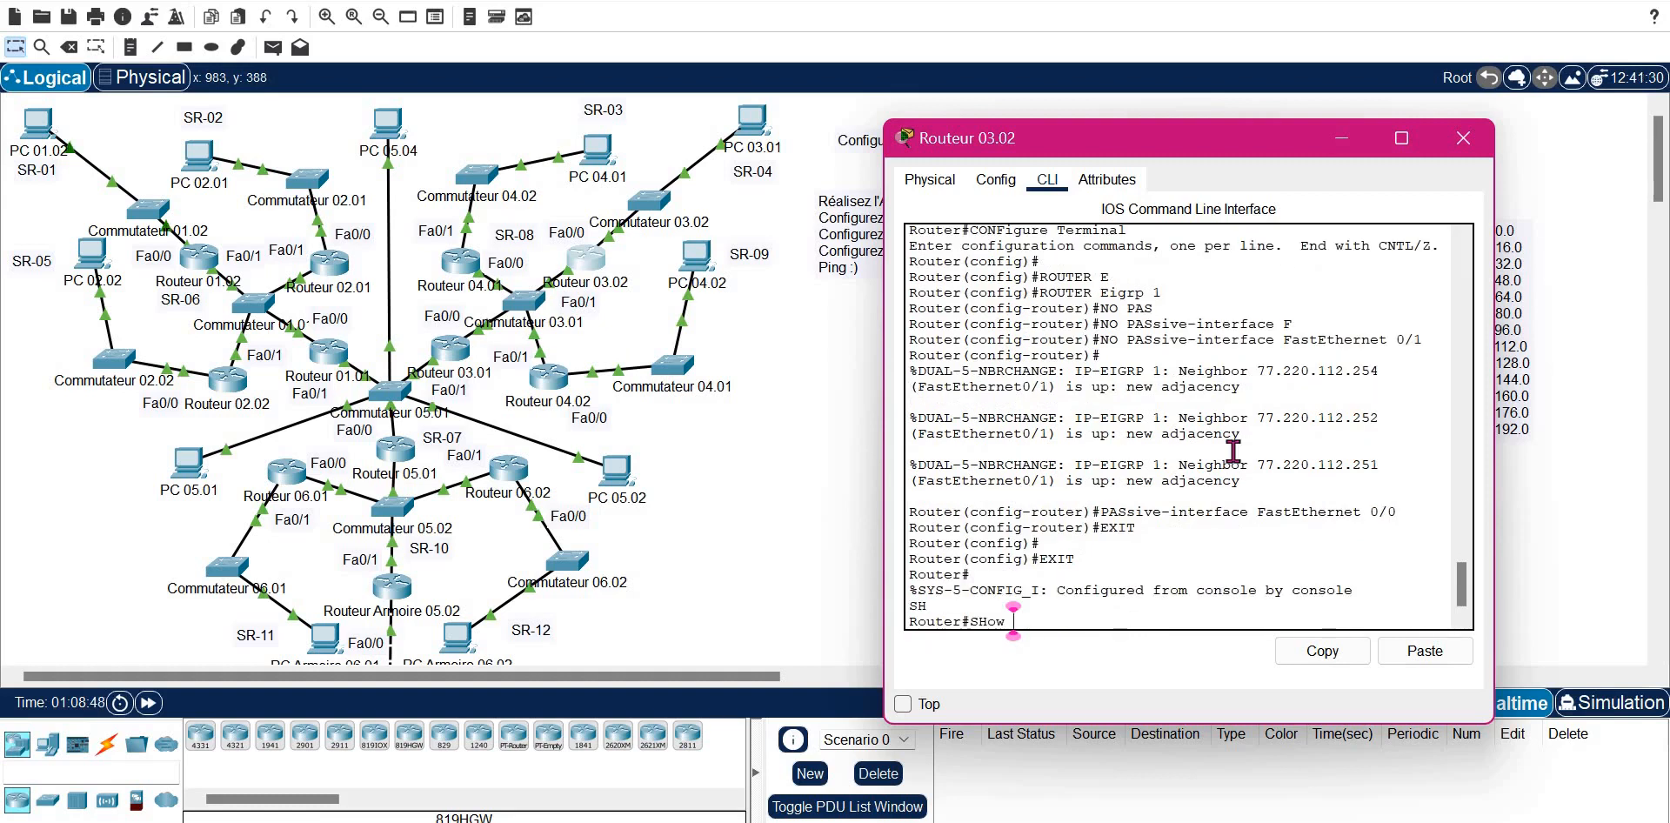
text( IP E)
key(Tab)
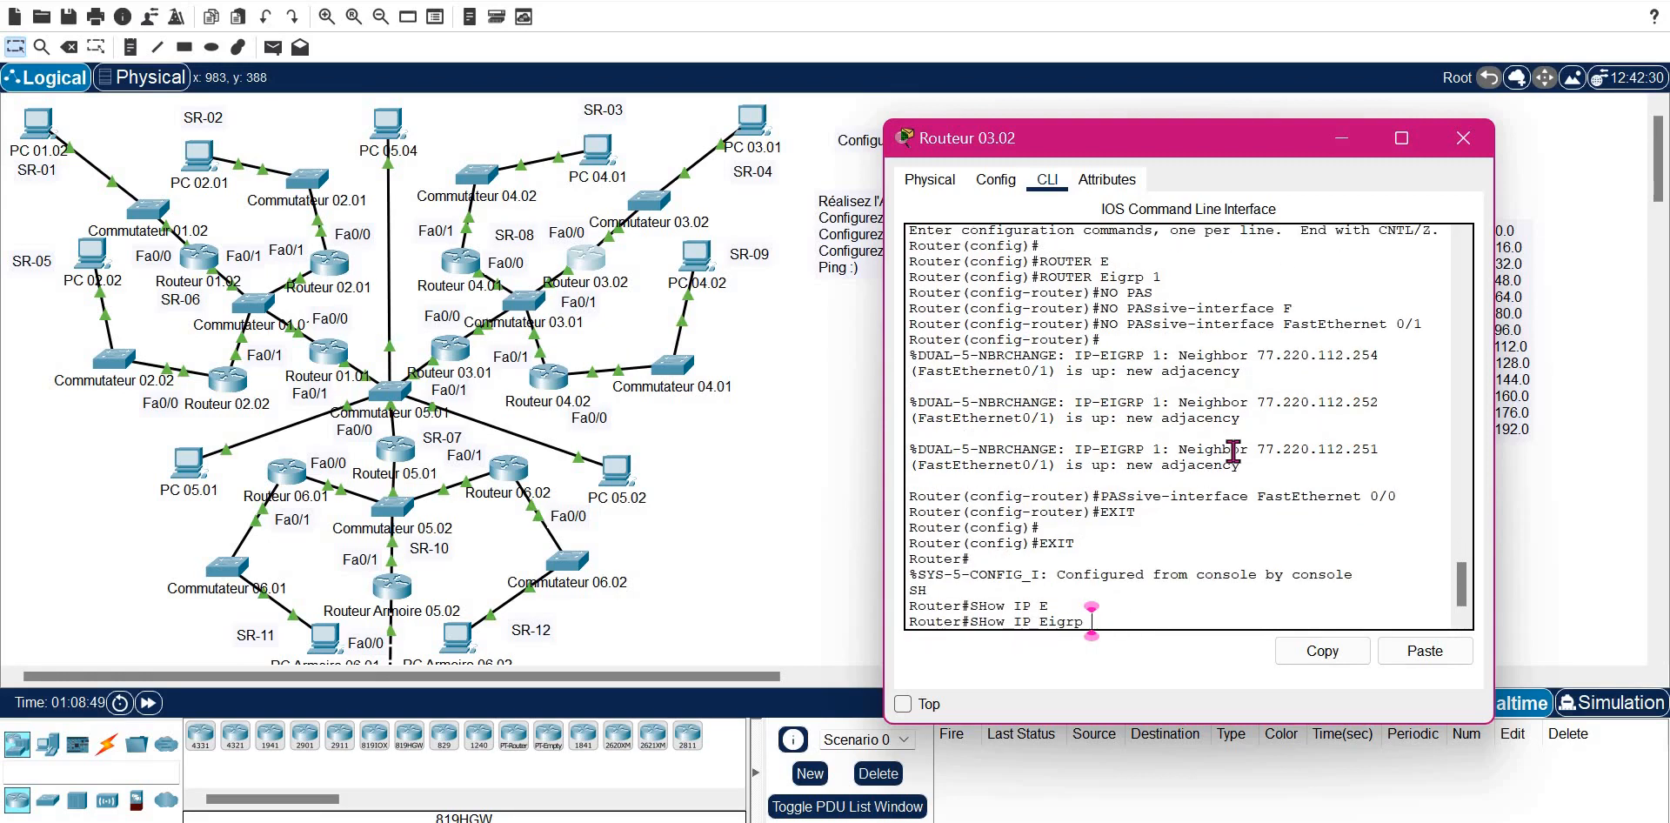
text(N)
key(Tab)
key(Return)
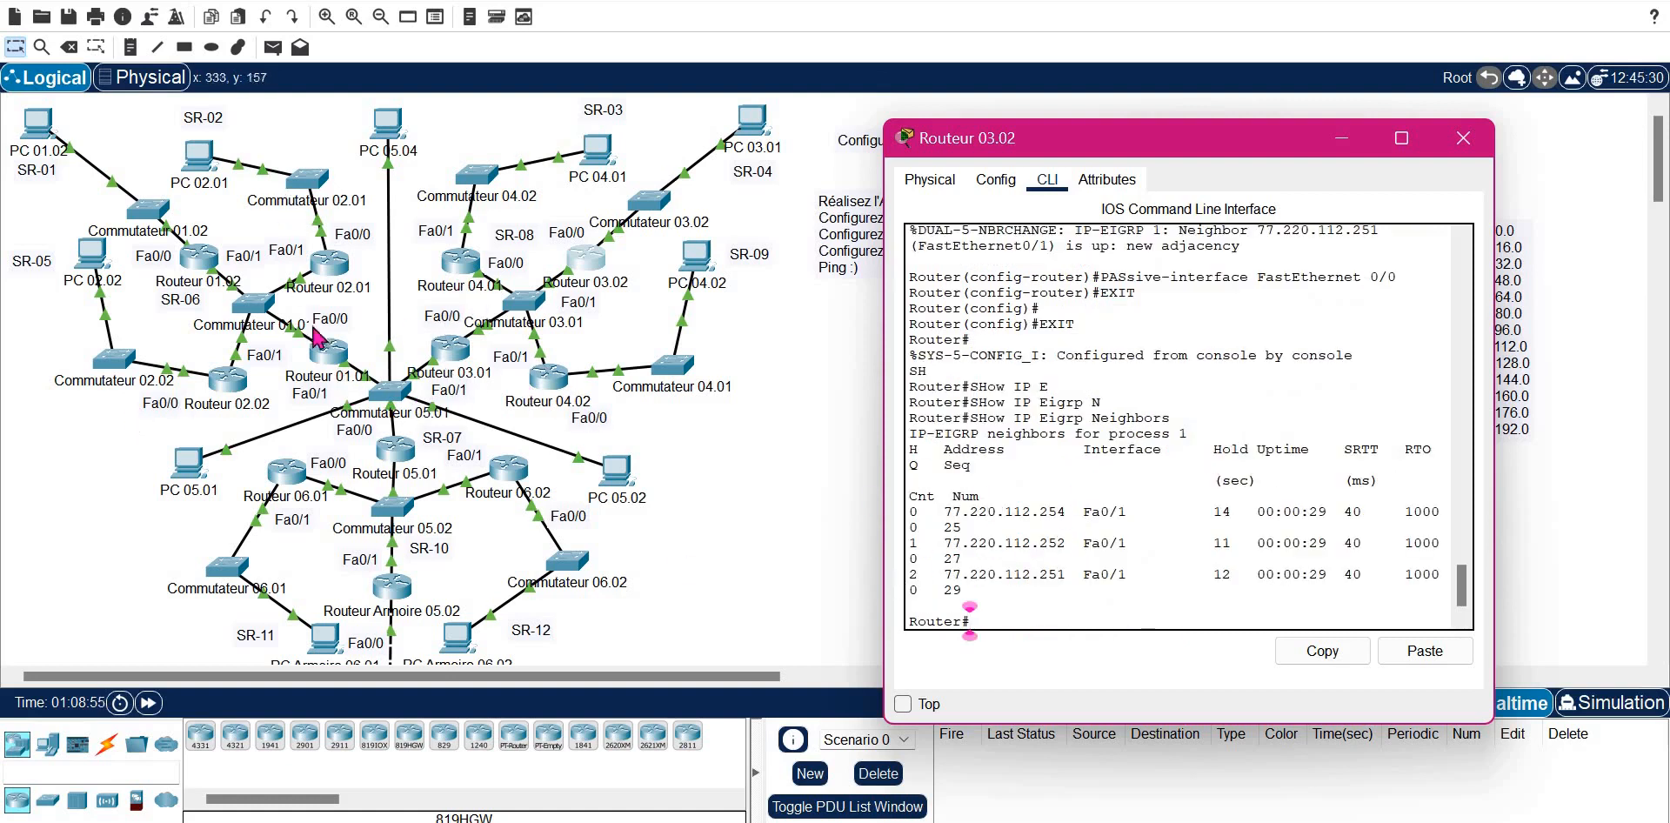
- Open the command line of Routeur 05.01 and leave configuration mode back to the privileged prompt
click(402, 459)
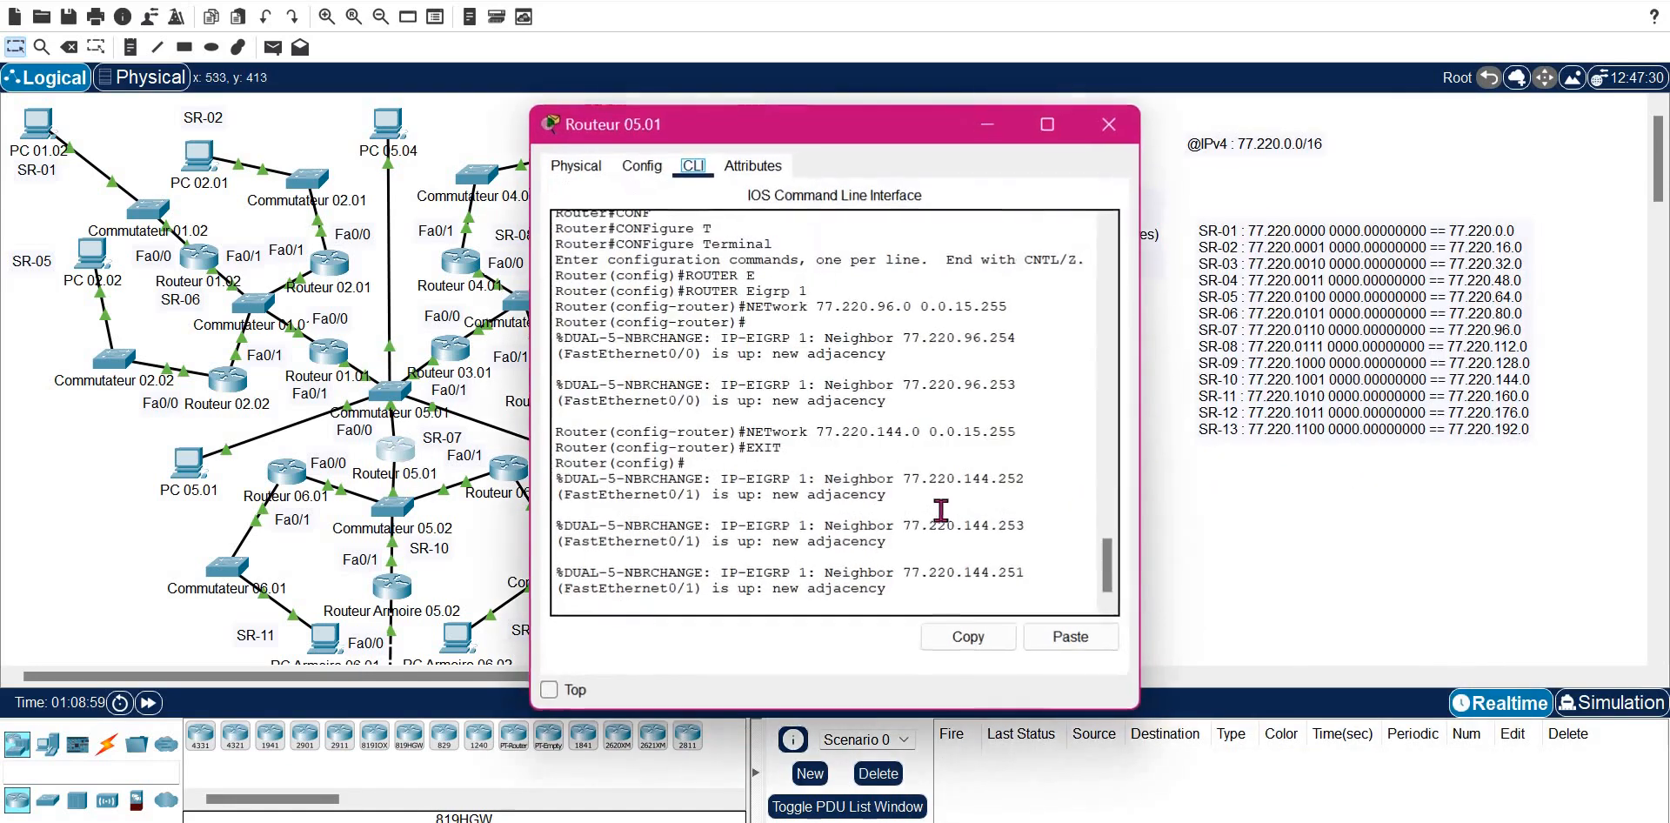
key(Return)
key(Return)
text(EXIT)
key(Return)
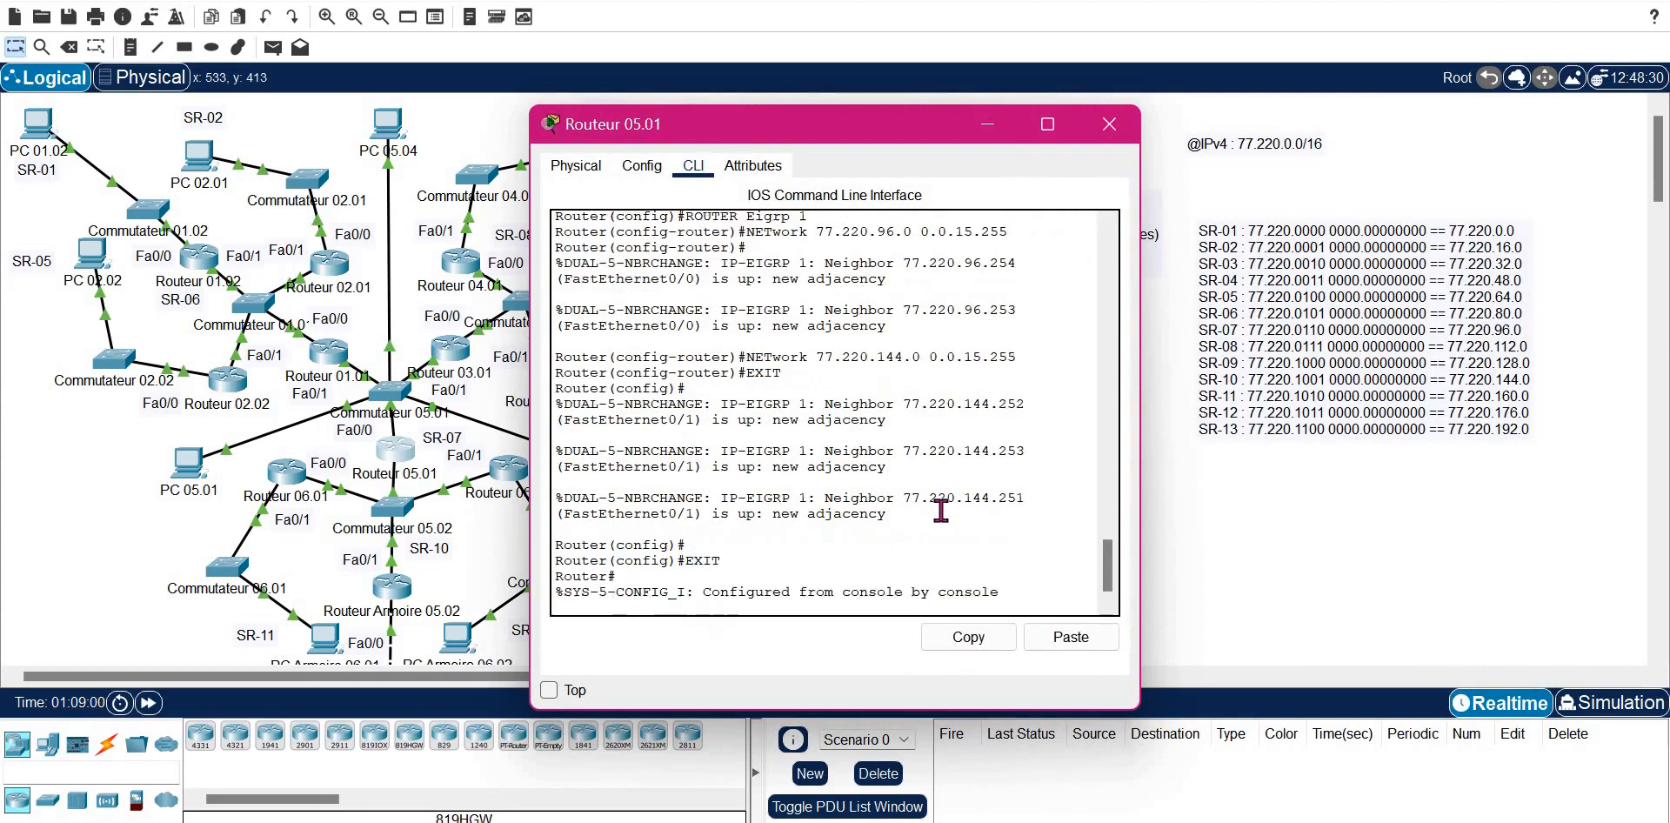
- Show the EIGRP neighbors of Routeur 05.01, then close its window
text(SH IP E)
key(Tab)
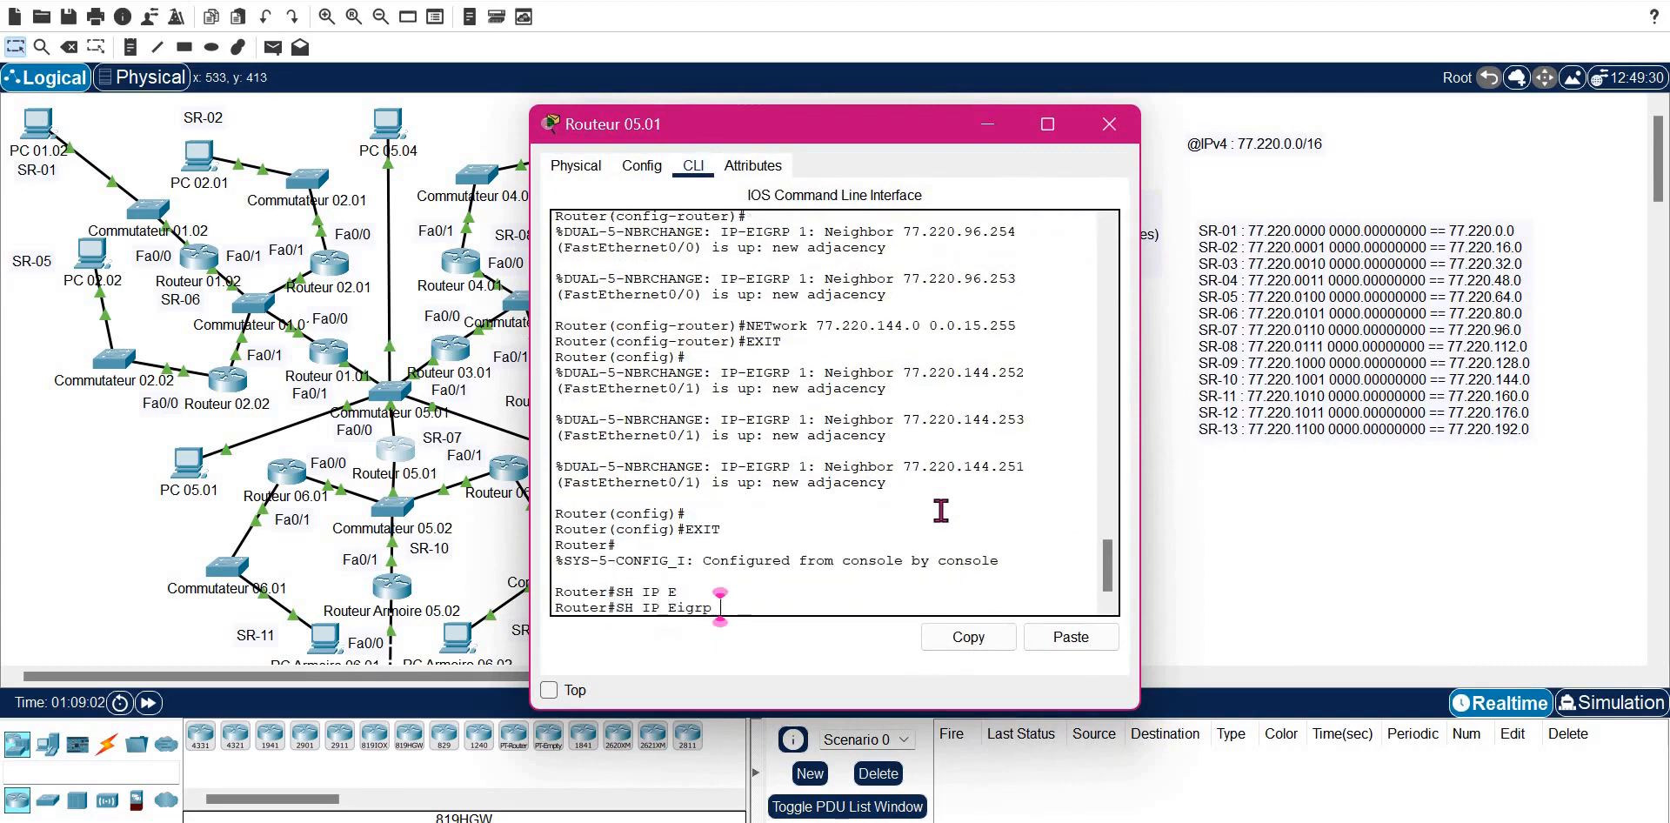
text(N)
key(Tab)
key(Return)
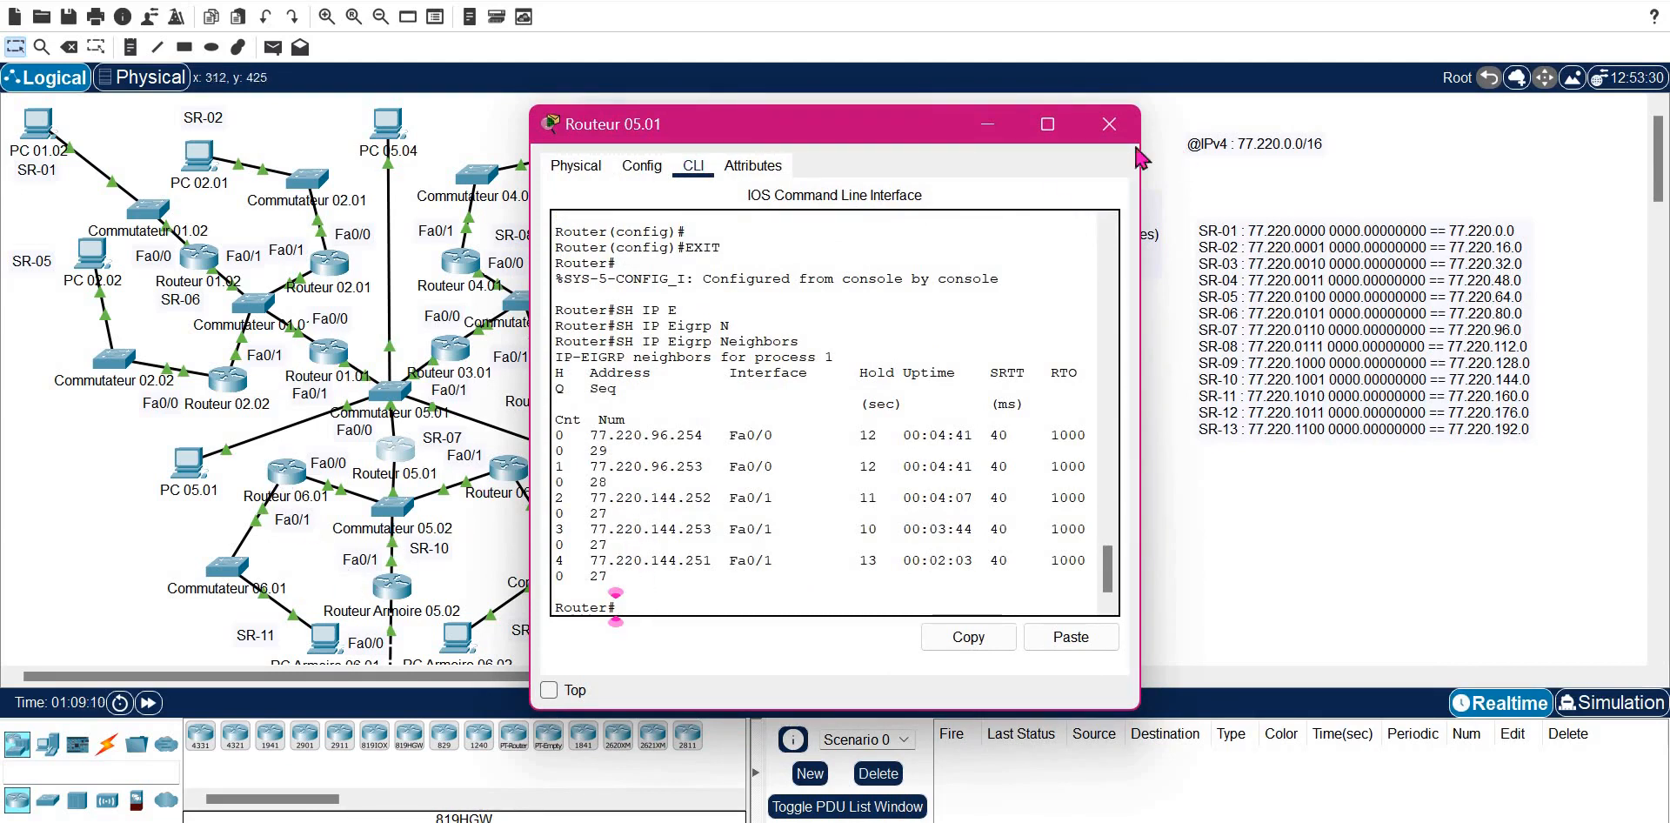
click(1115, 125)
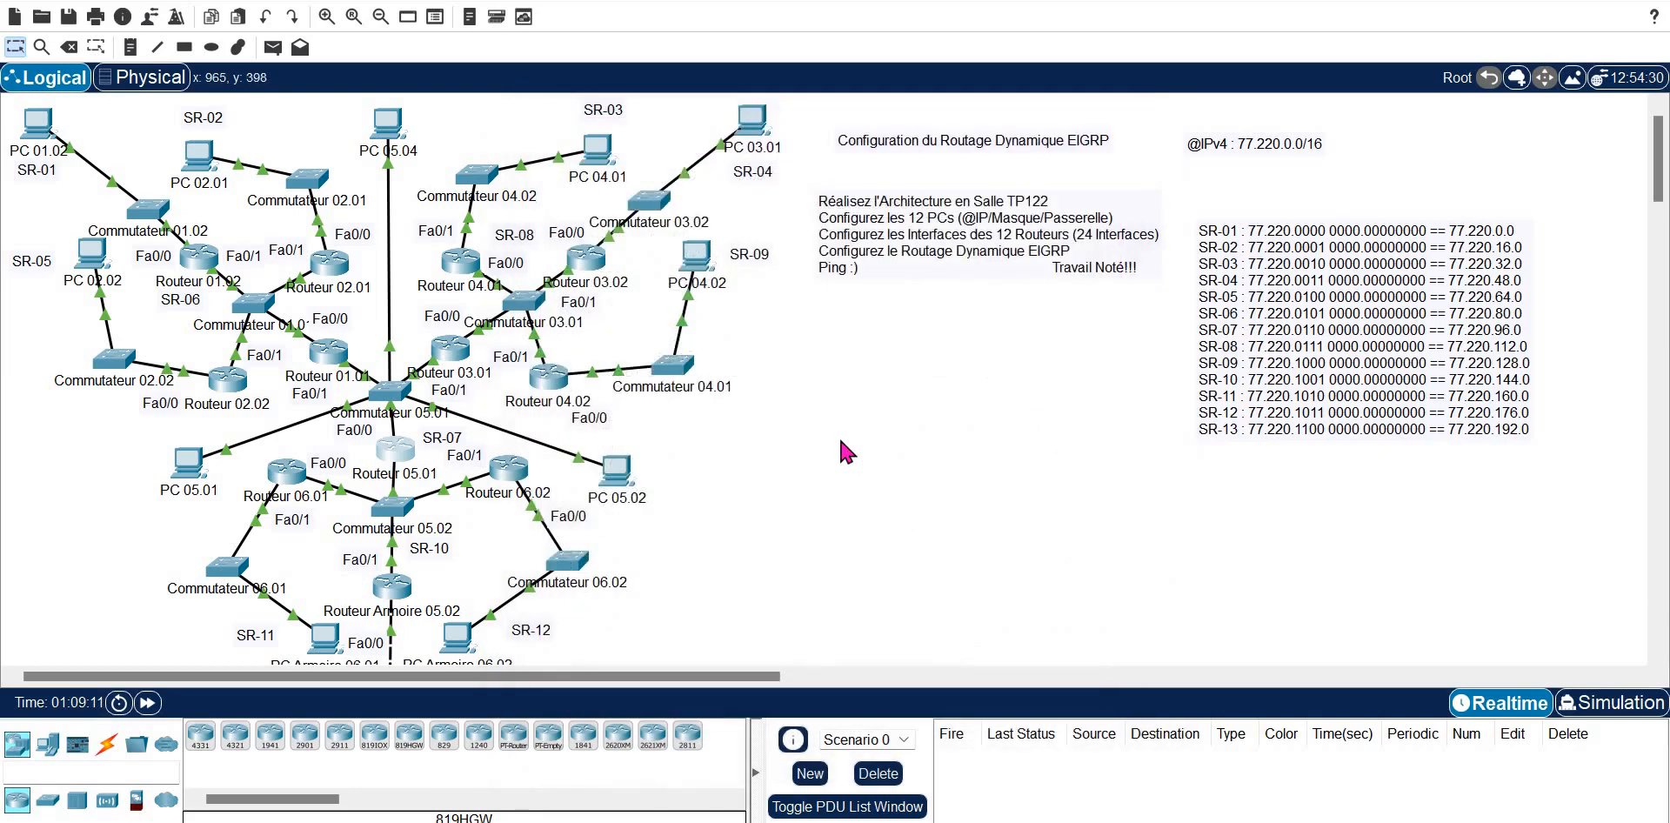
- Fast-forward the simulation time and show the complete IP routing table of Routeur 01.02 in a widened window
click(149, 704)
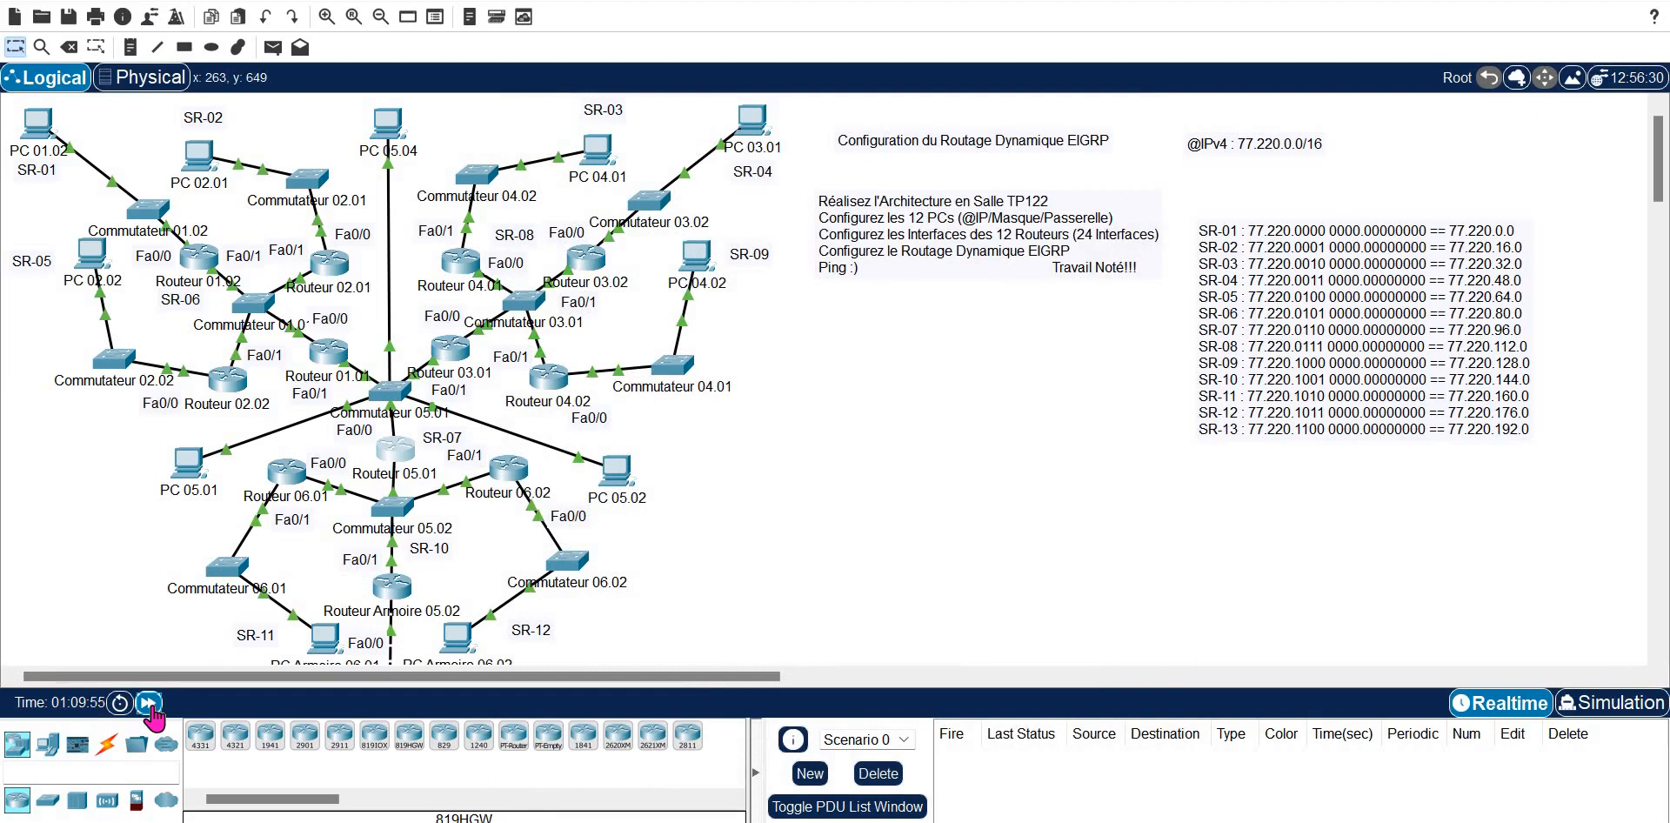
click(195, 259)
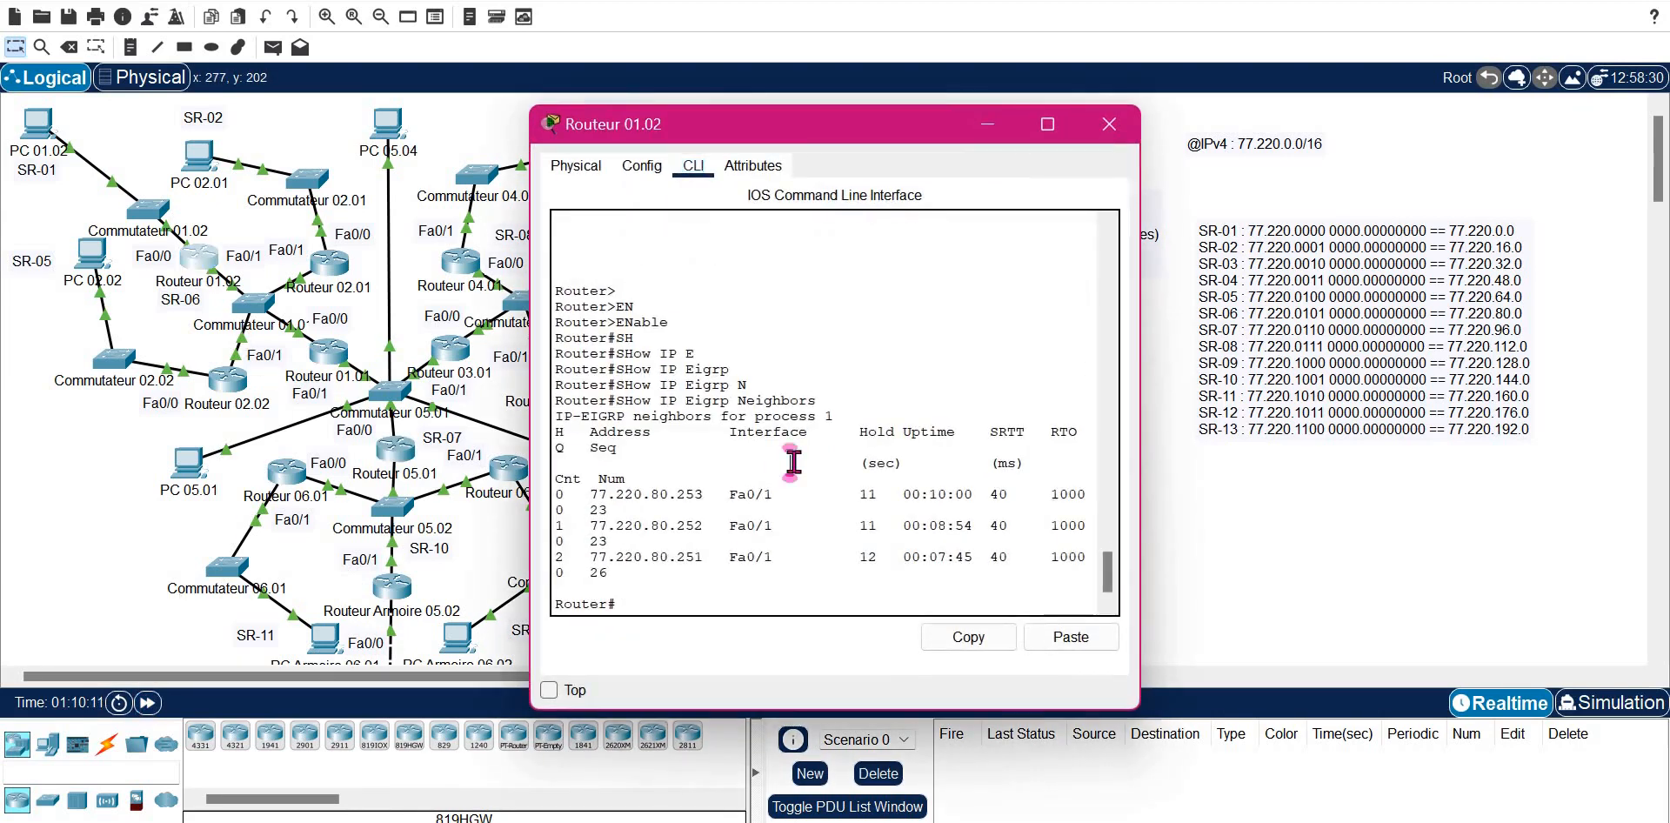
text(SH I)
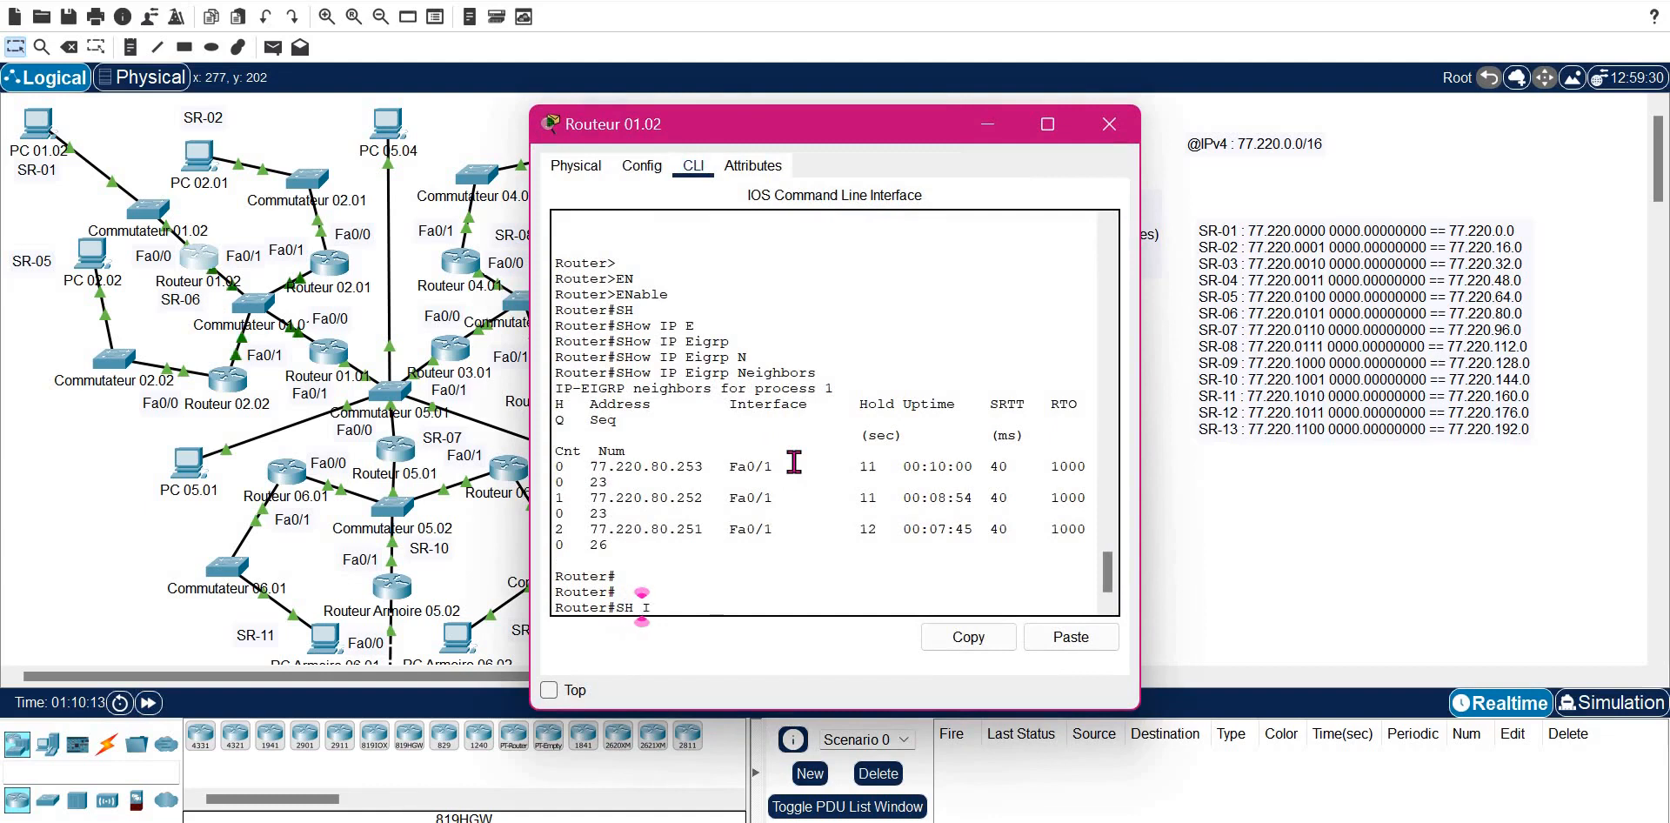
text(P ROUTE)
key(Return)
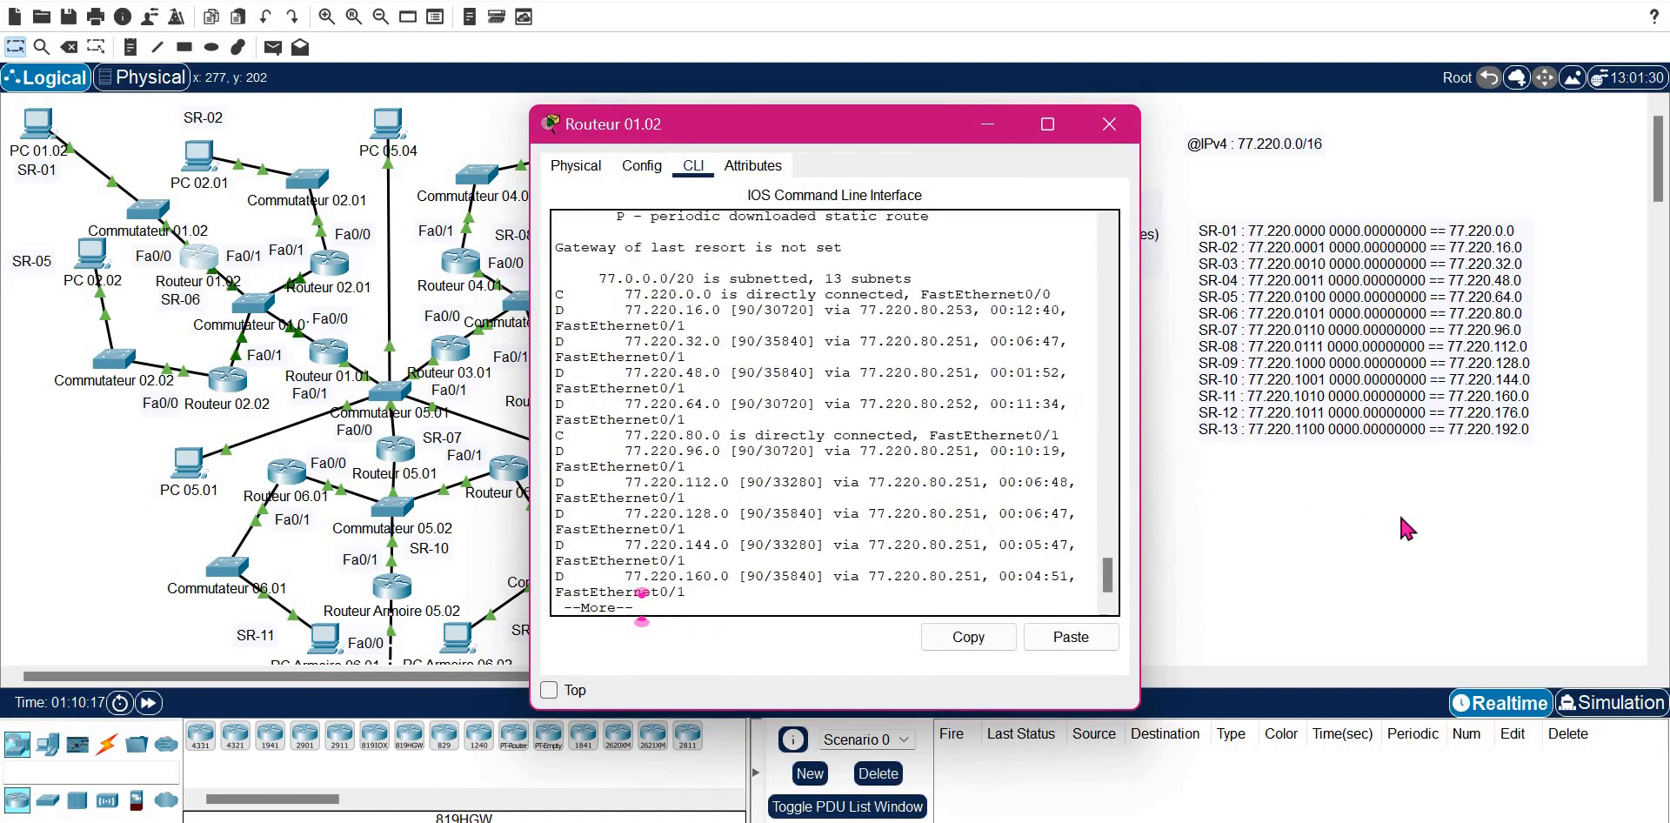
drag(1142, 495, 1460, 474)
key(space)
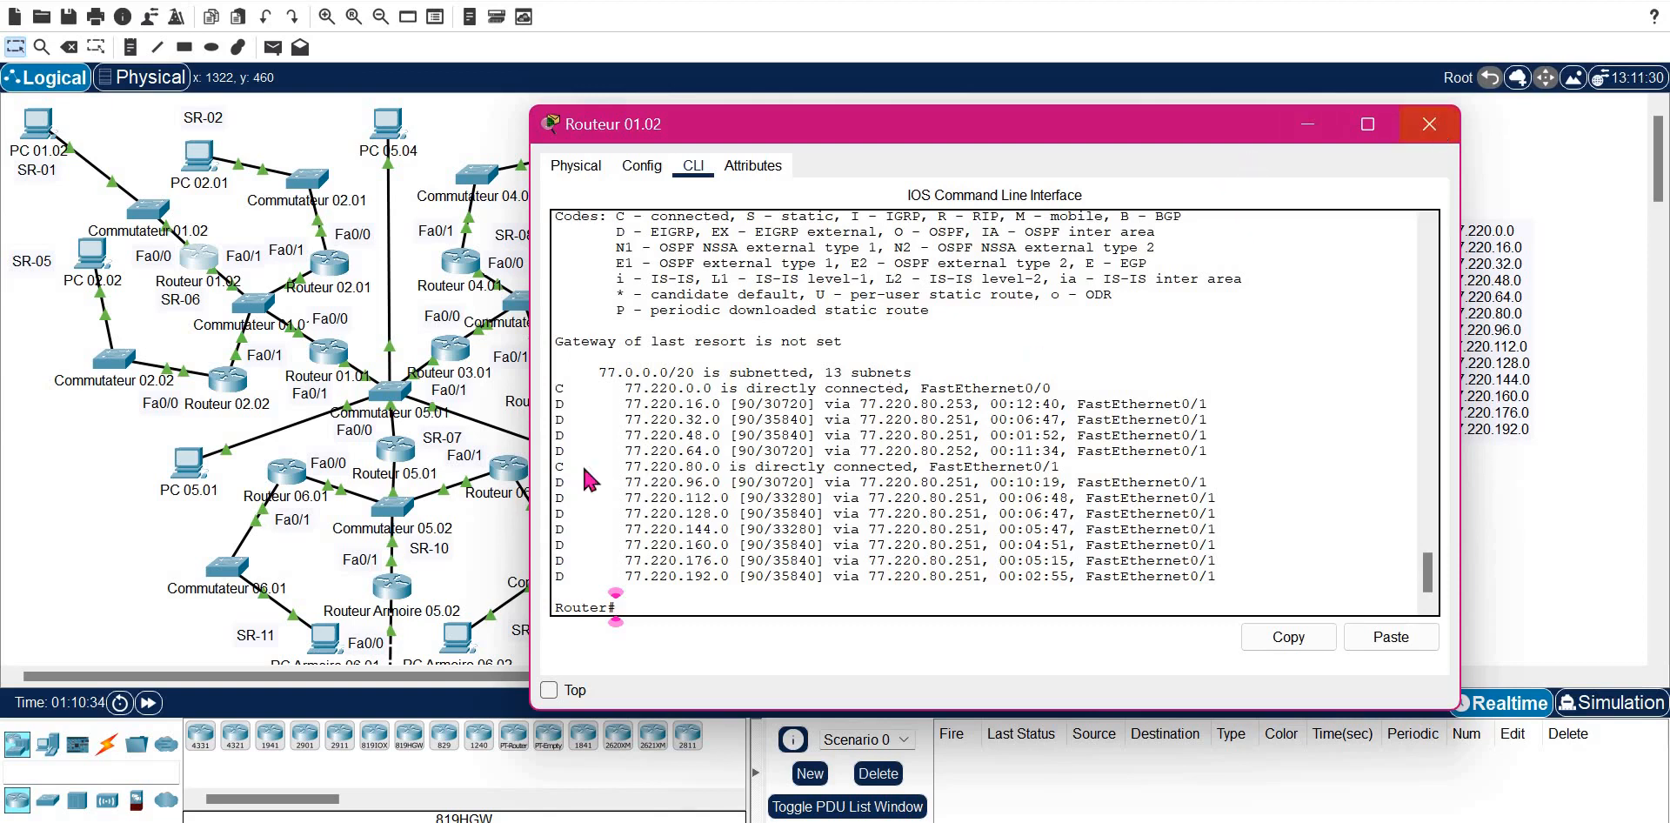
- Open the command line of Routeur 04.02 and leave global configuration mode back to the privileged prompt
click(557, 374)
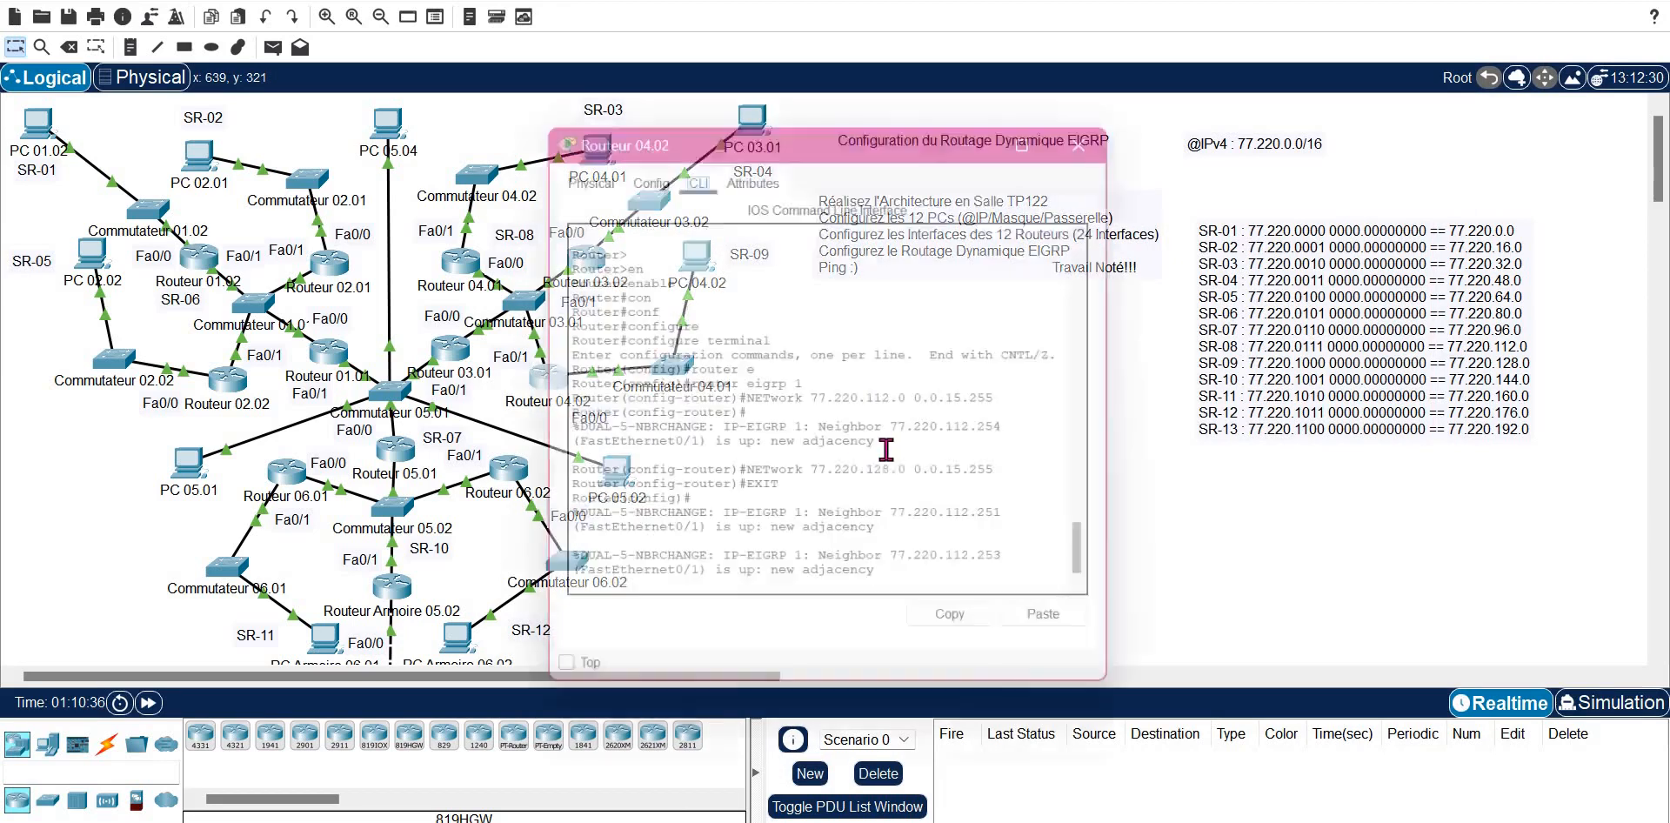
key(Return)
text(EXIT)
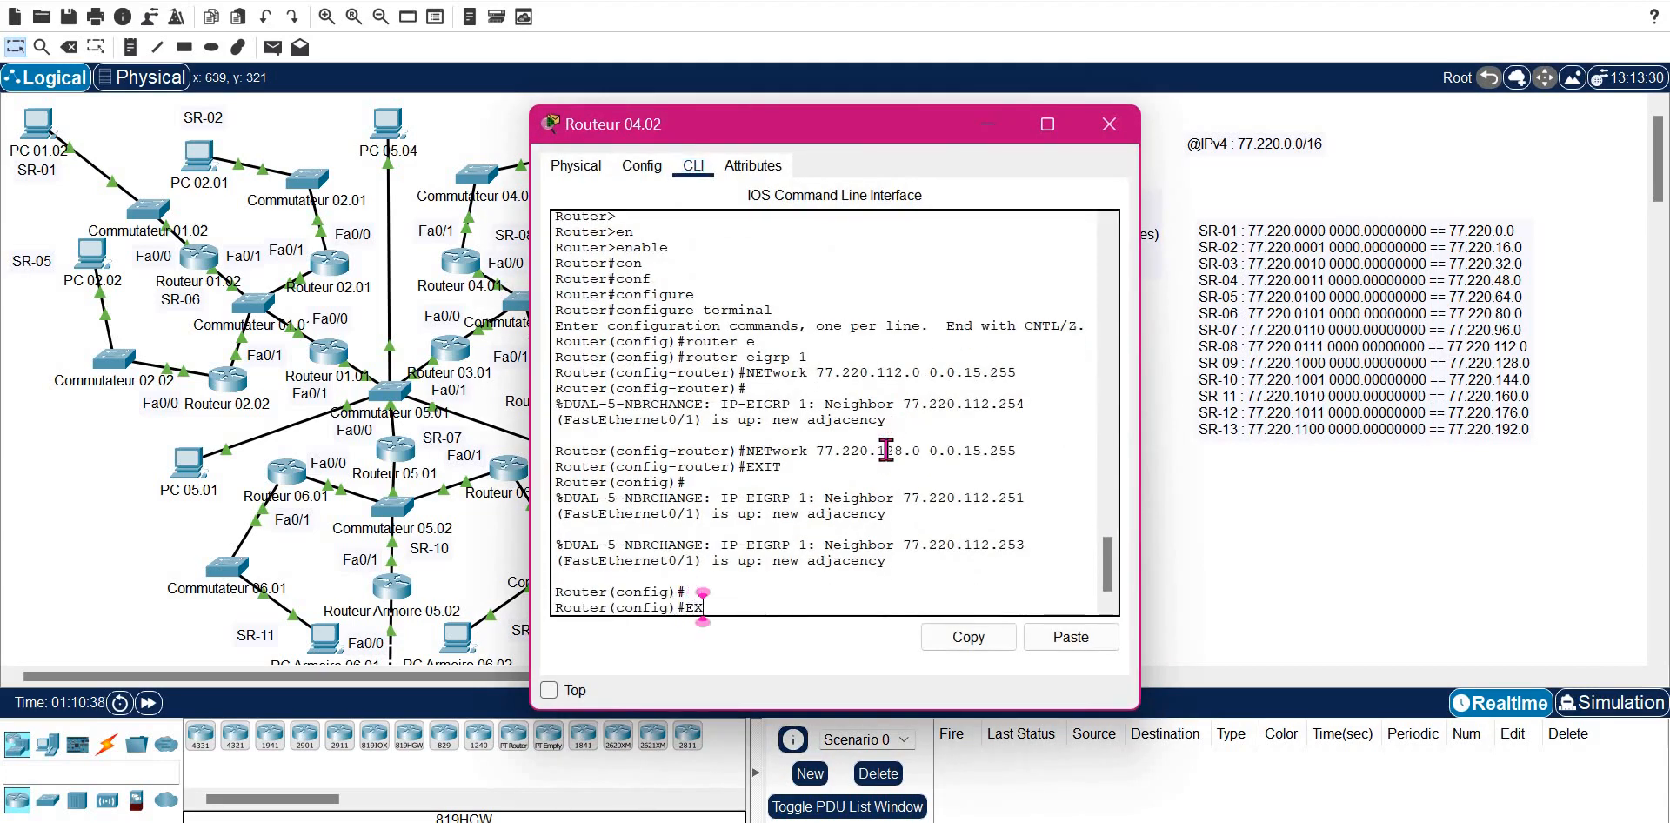
key(Return)
- Show the complete IP routing table of Routeur 04.02, review its entries and close the router's window
text(SH)
key(Tab)
text(ip route)
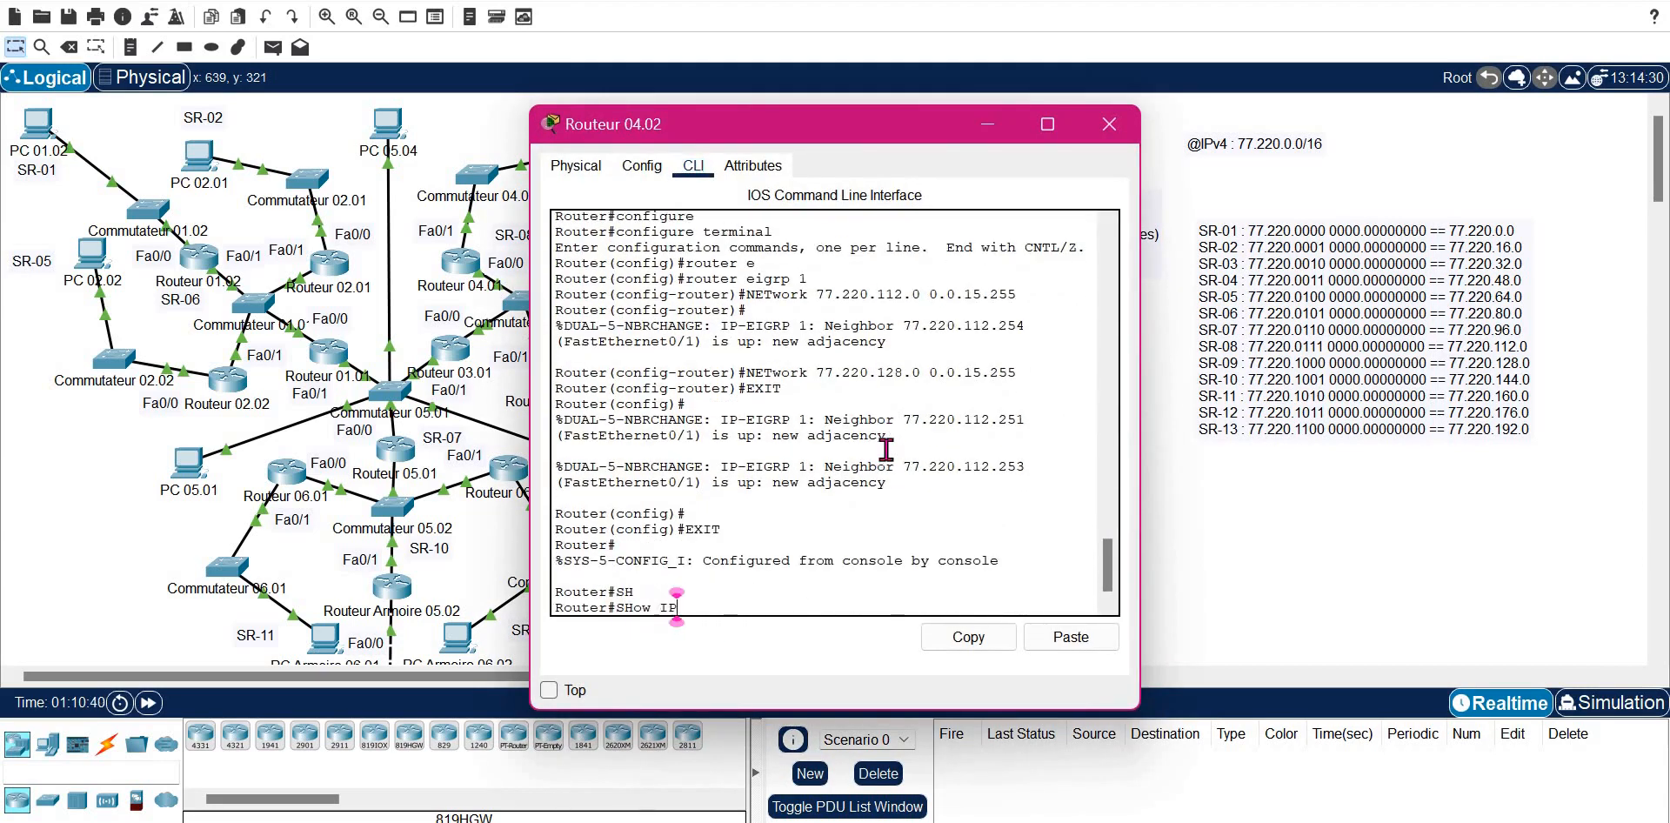
key(Return)
key(space)
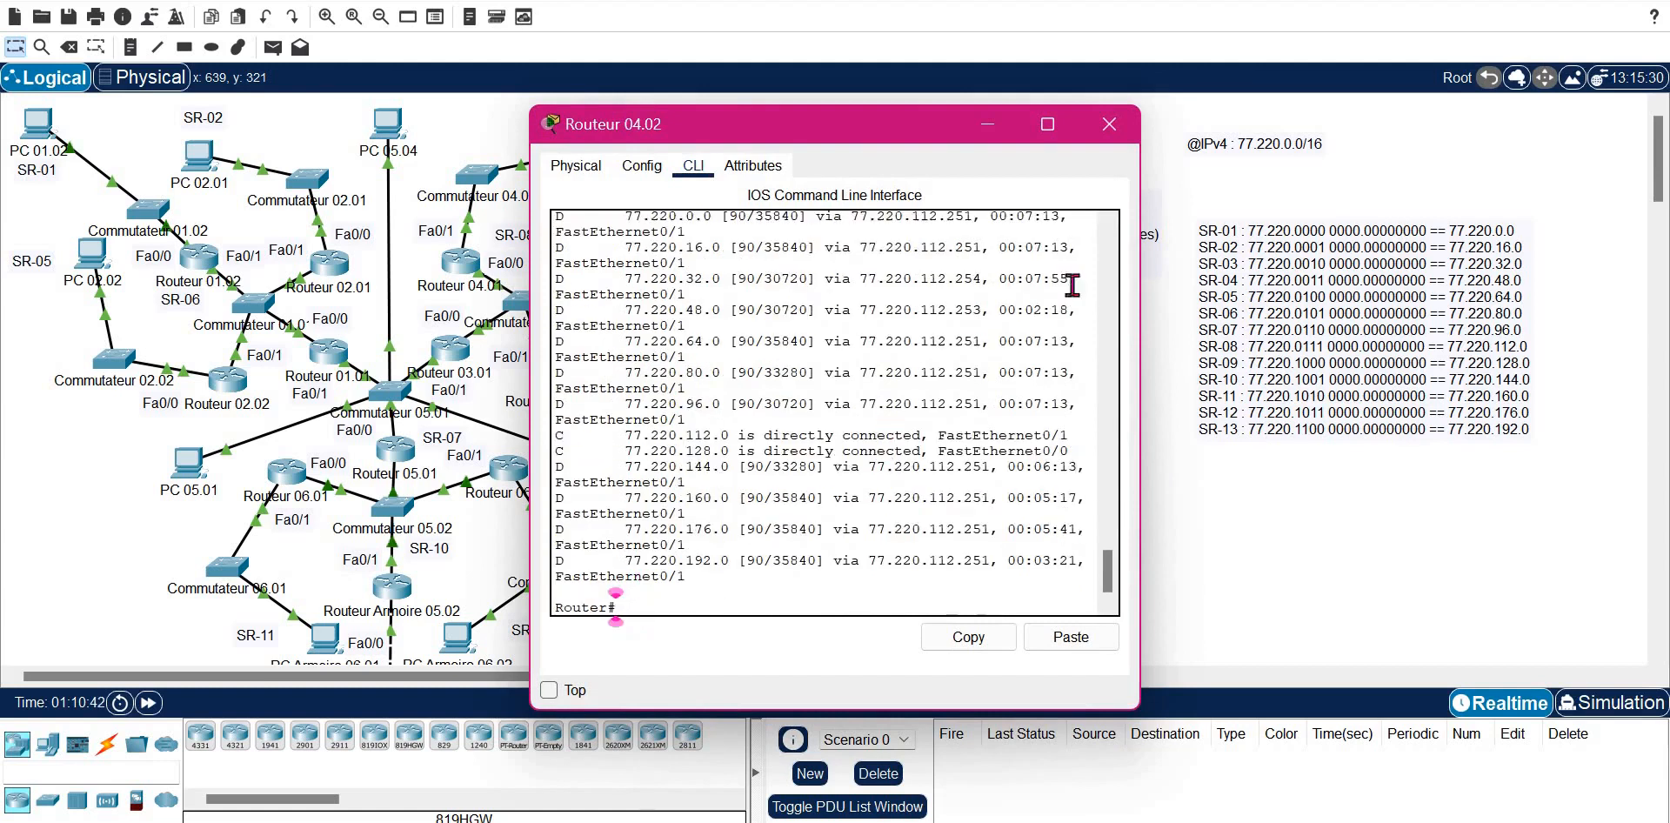
scroll(891, 474, up, 8)
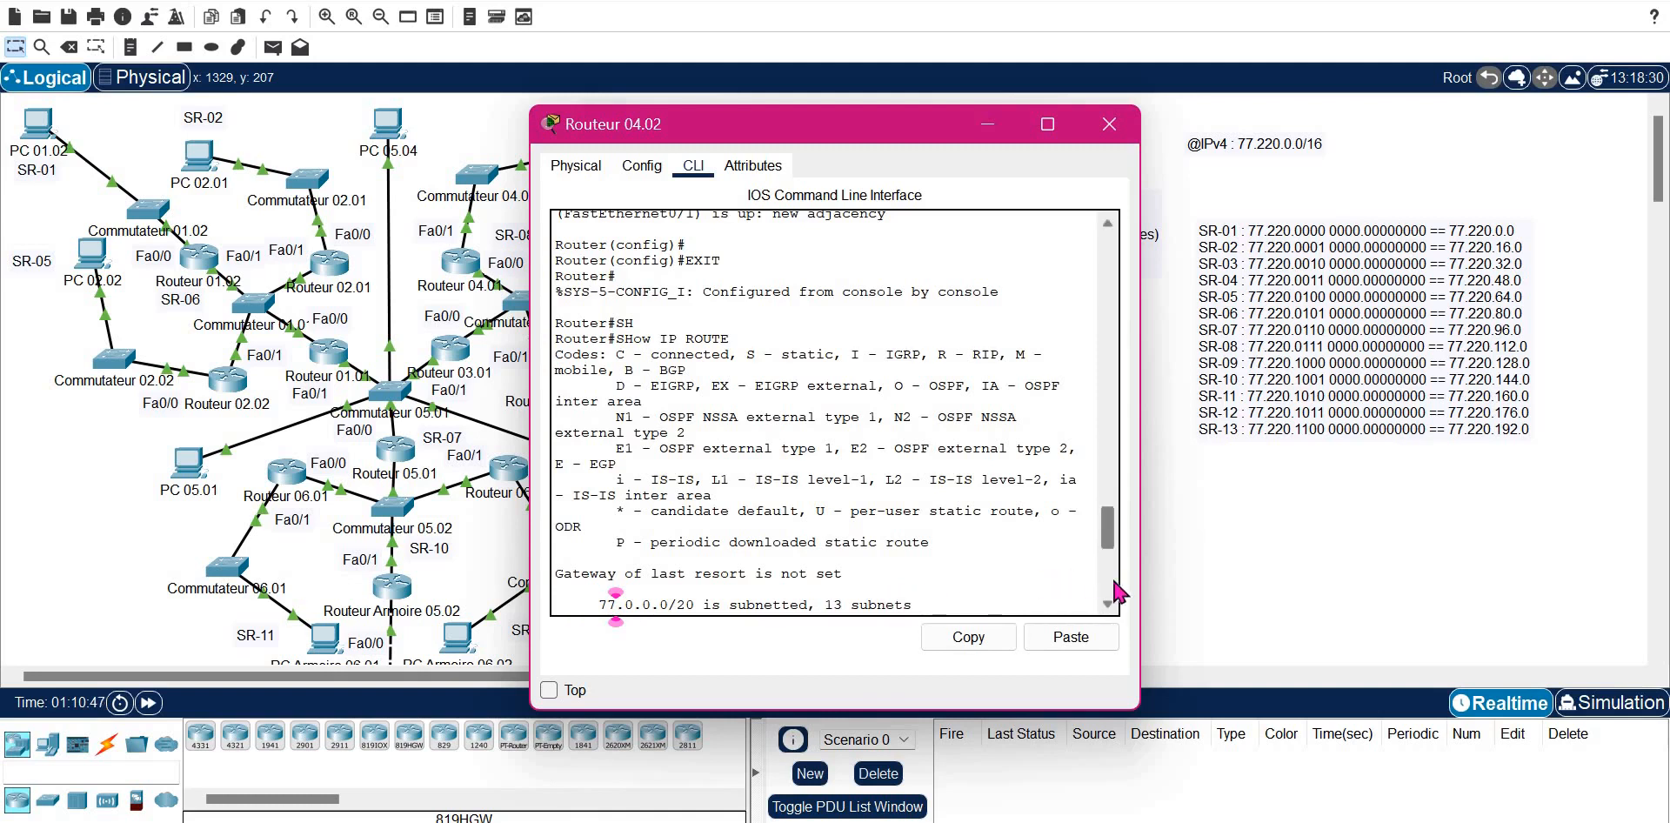
scroll(1116, 583, down, 6)
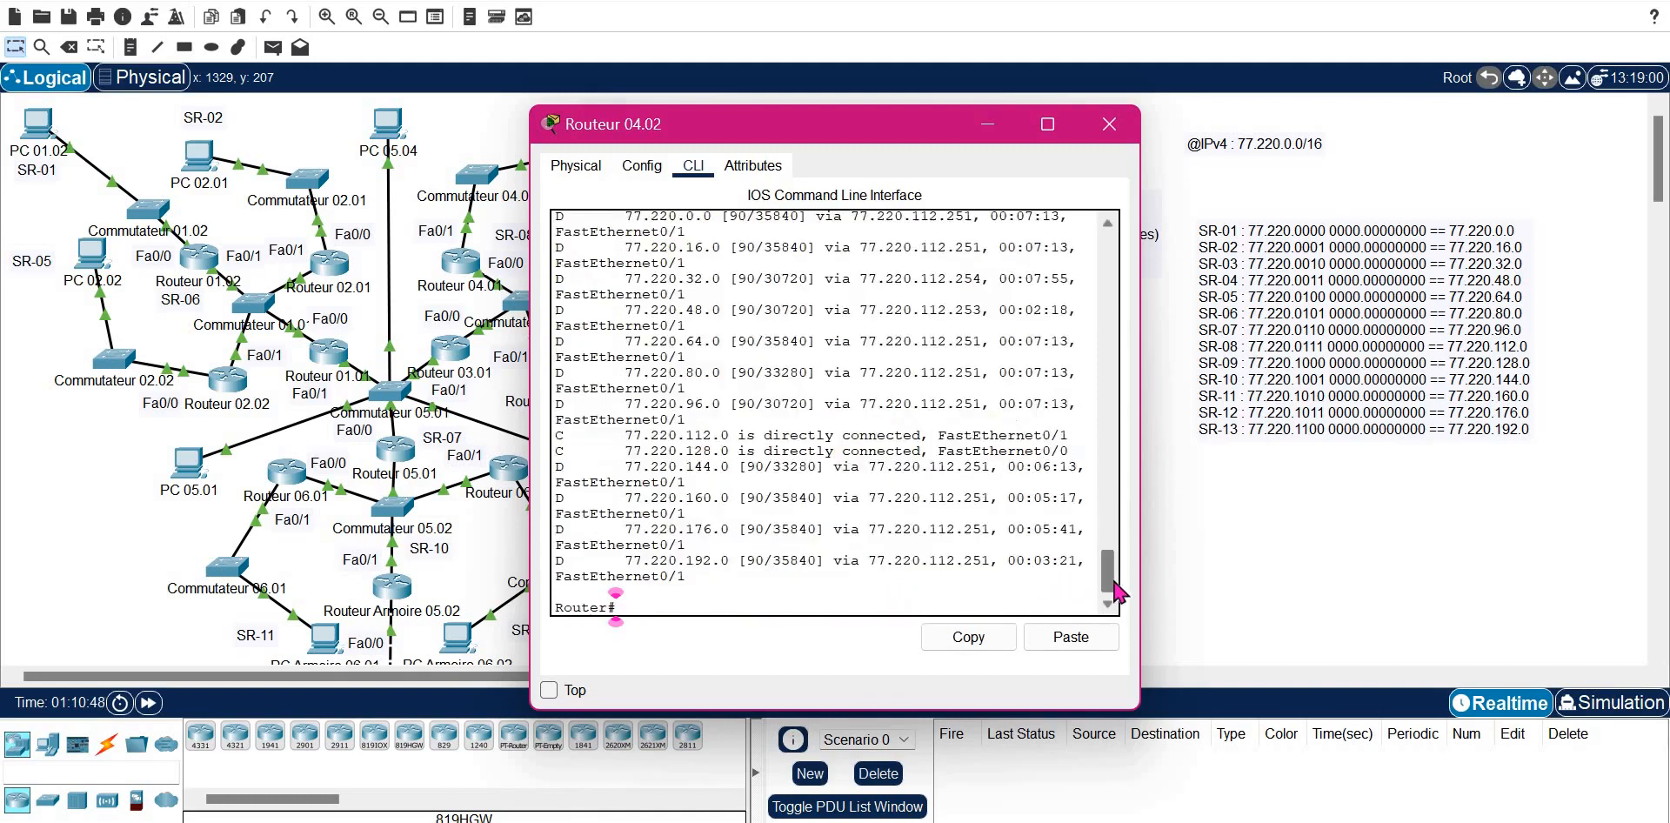
click(1110, 125)
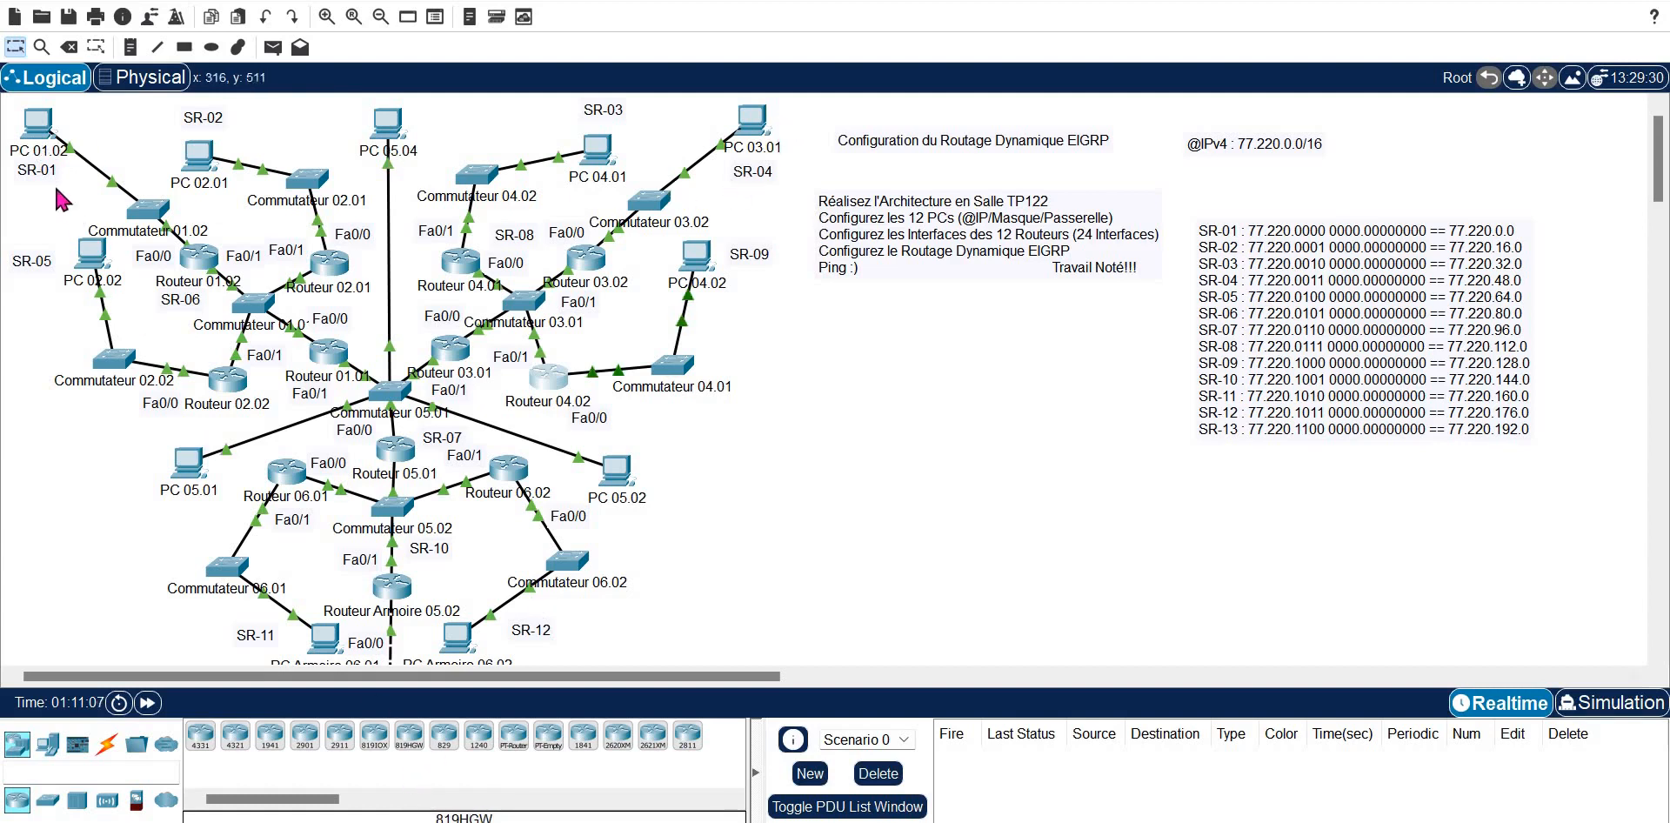
- Copy the IPv4 address of PC 03.01 from its IP configuration and close the PC's window
click(739, 137)
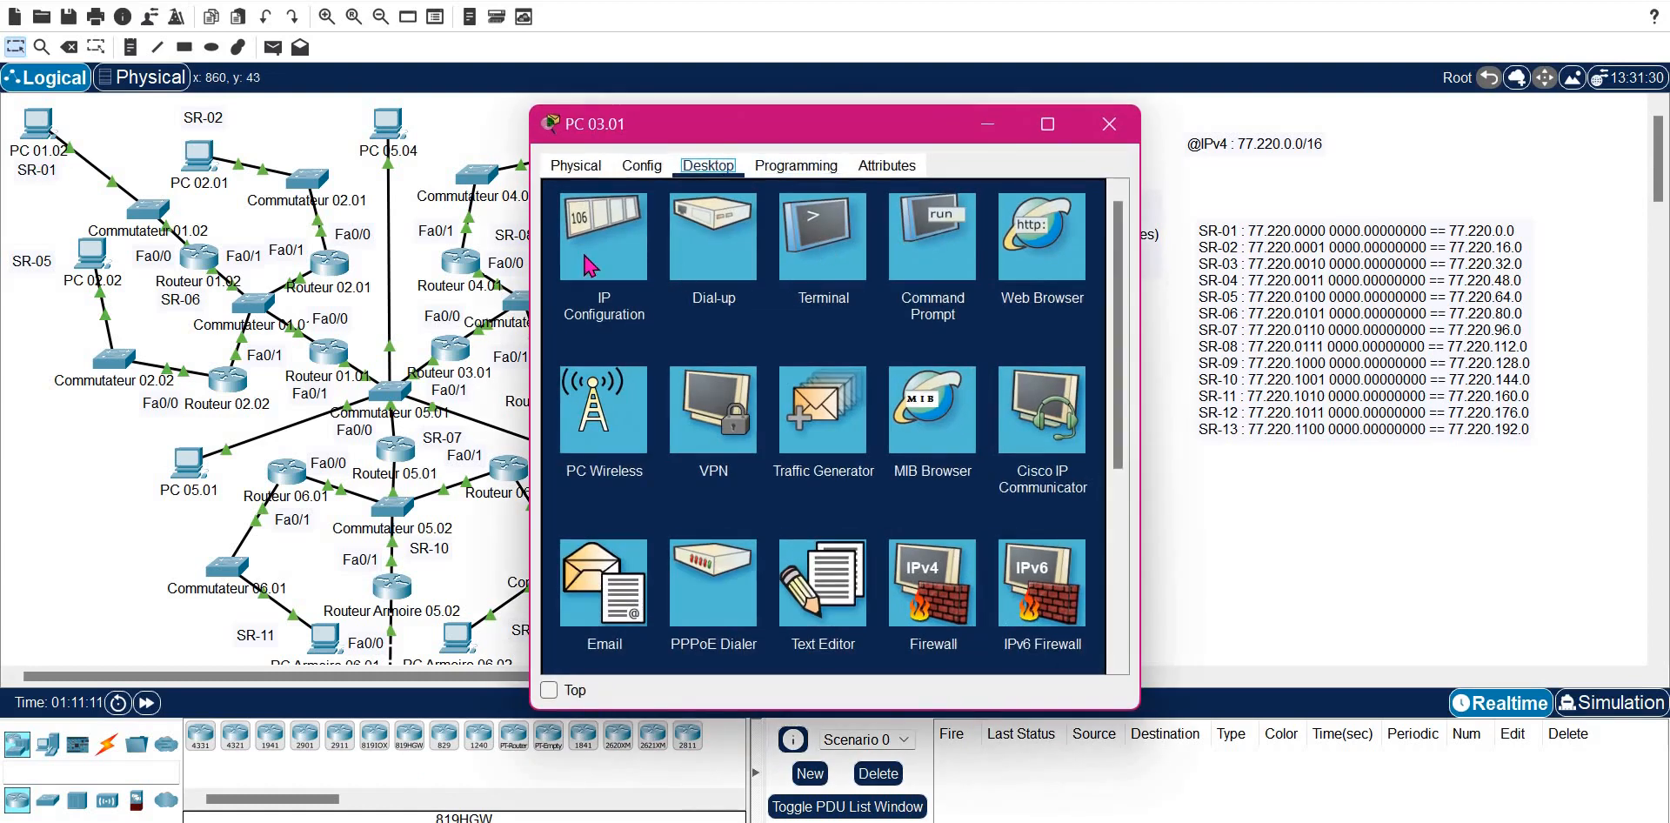
click(590, 265)
double_click(851, 296)
key(ctrl+c)
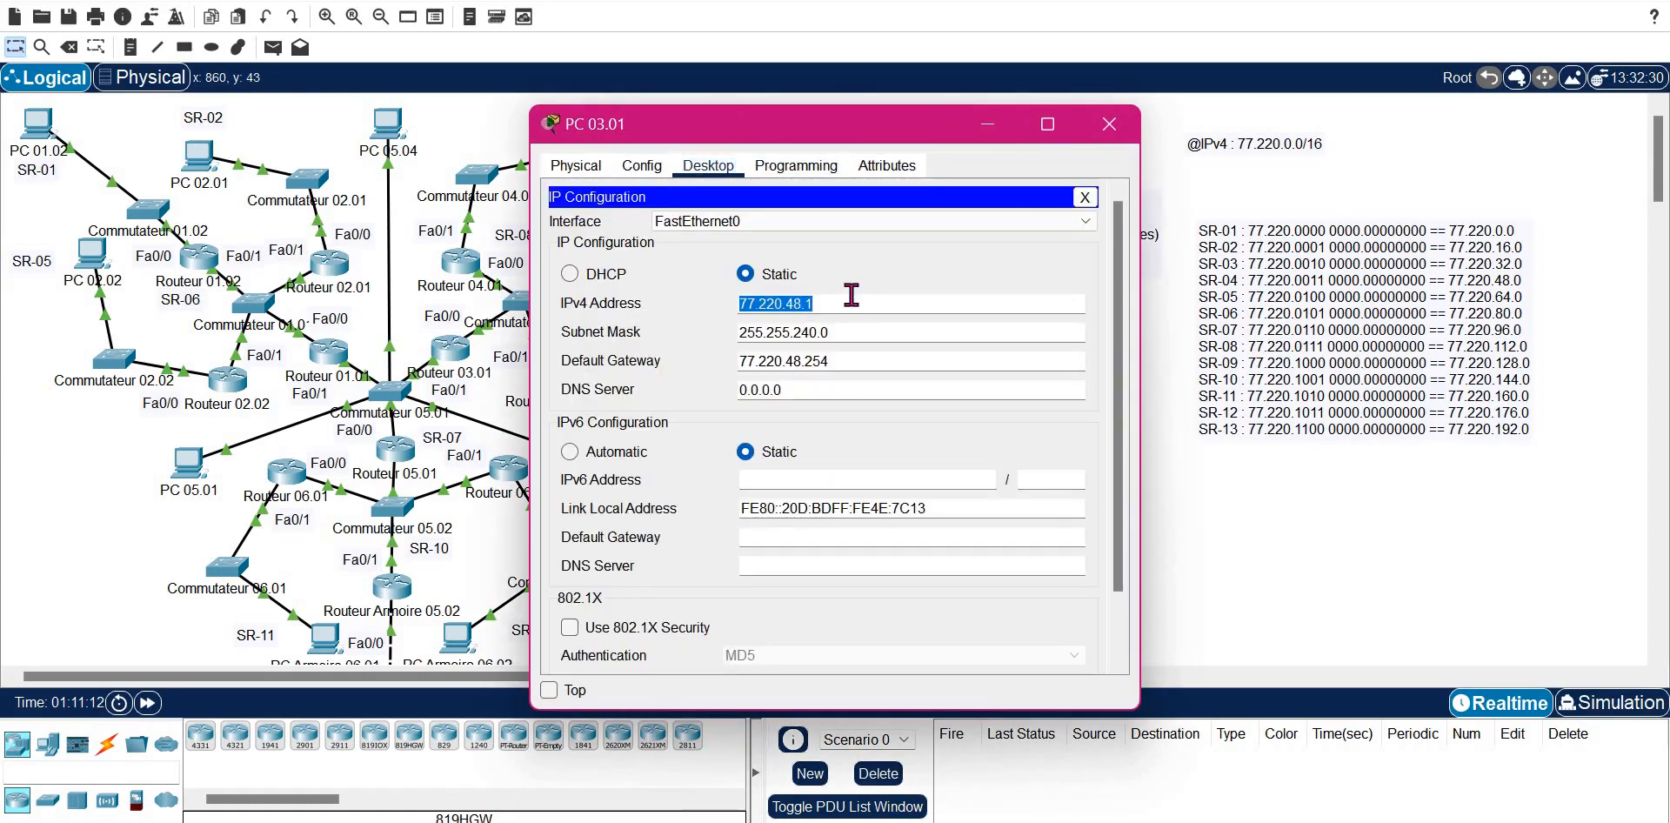
click(1112, 134)
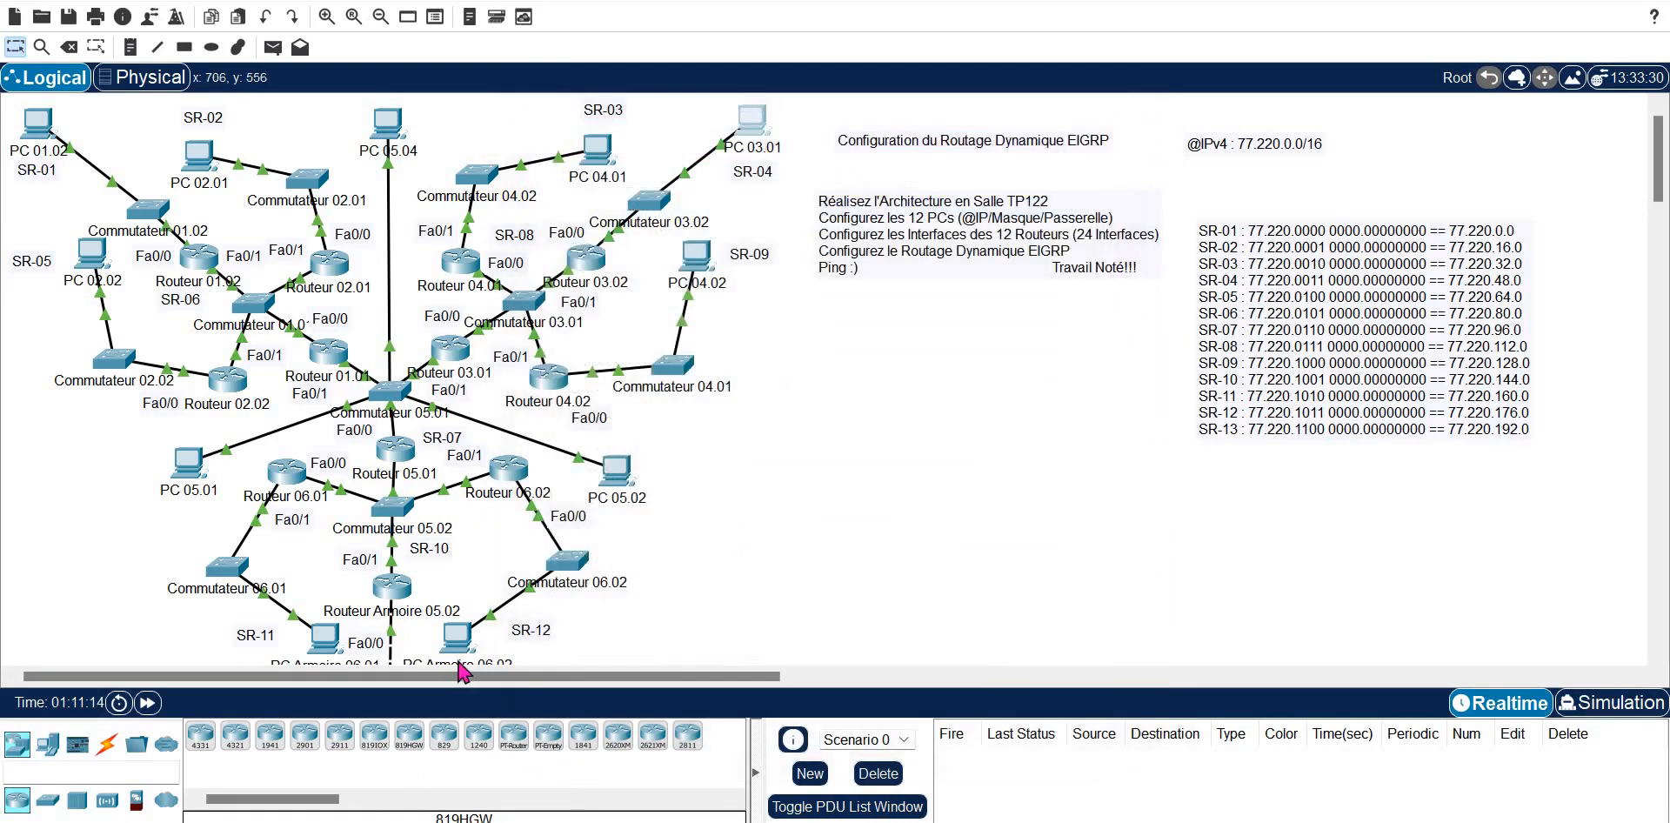
- Ping PC 03.01 at the copied address 77.220.48.1 from the command prompt of PC 01.02
click(44, 132)
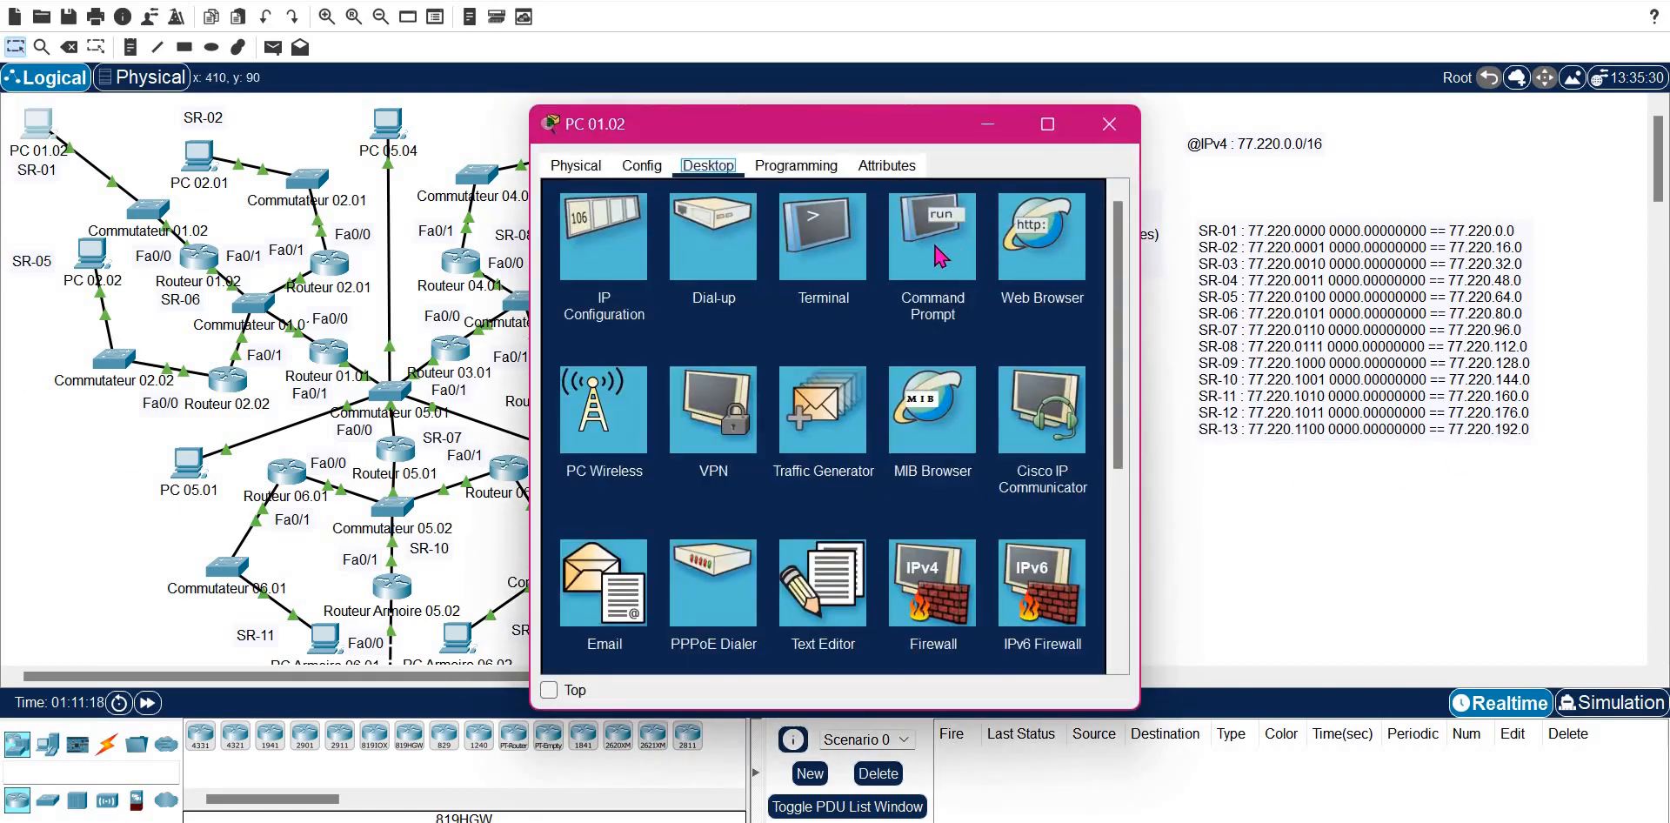
click(940, 257)
text(p)
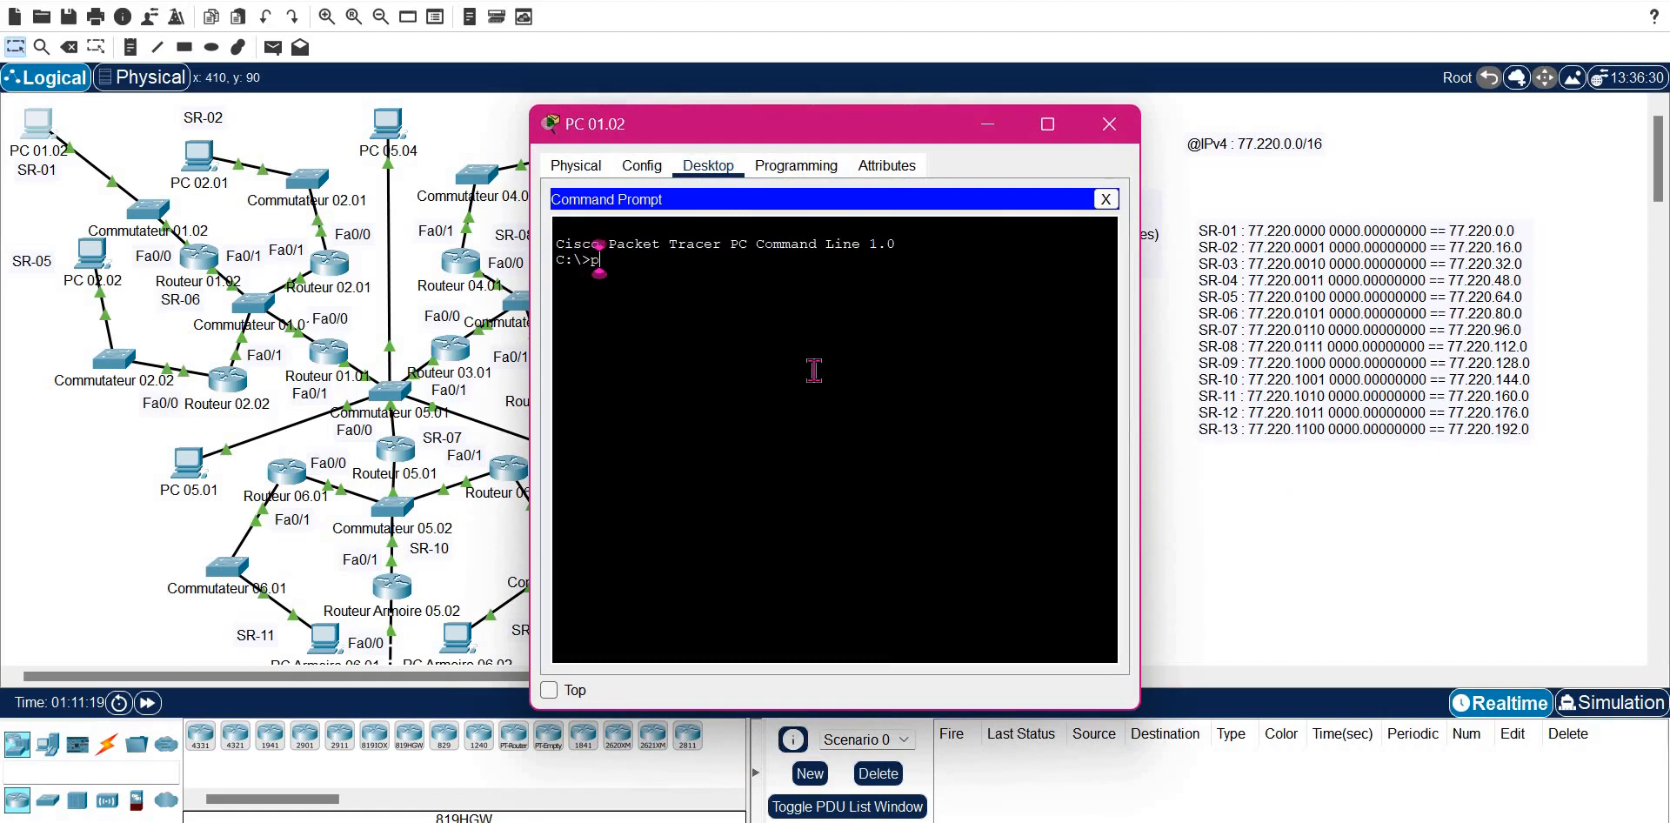
text(ing)
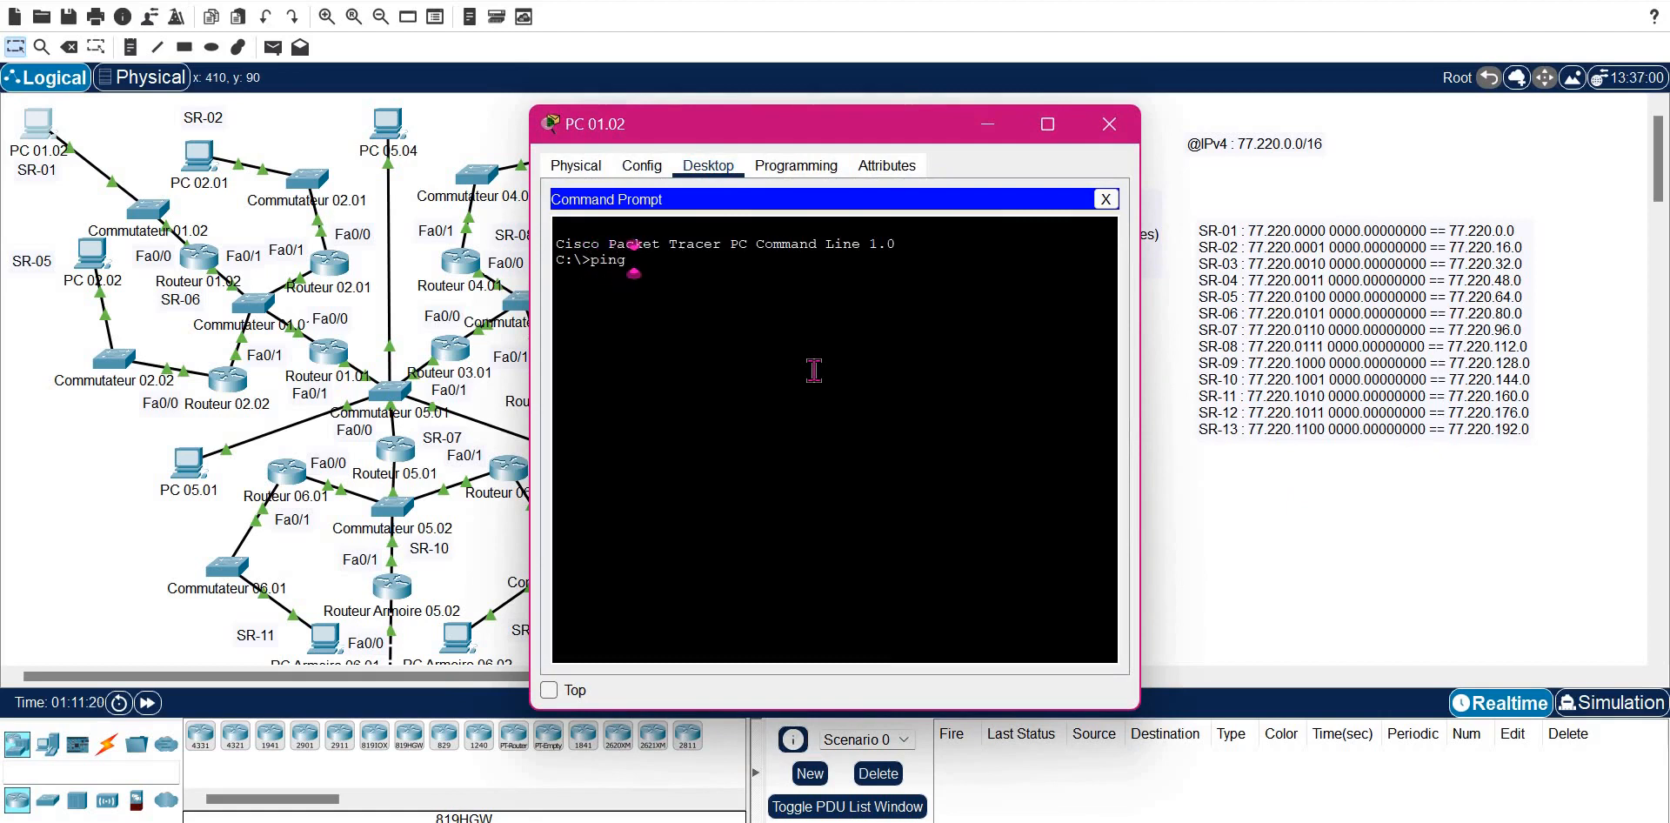
right_click(868, 421)
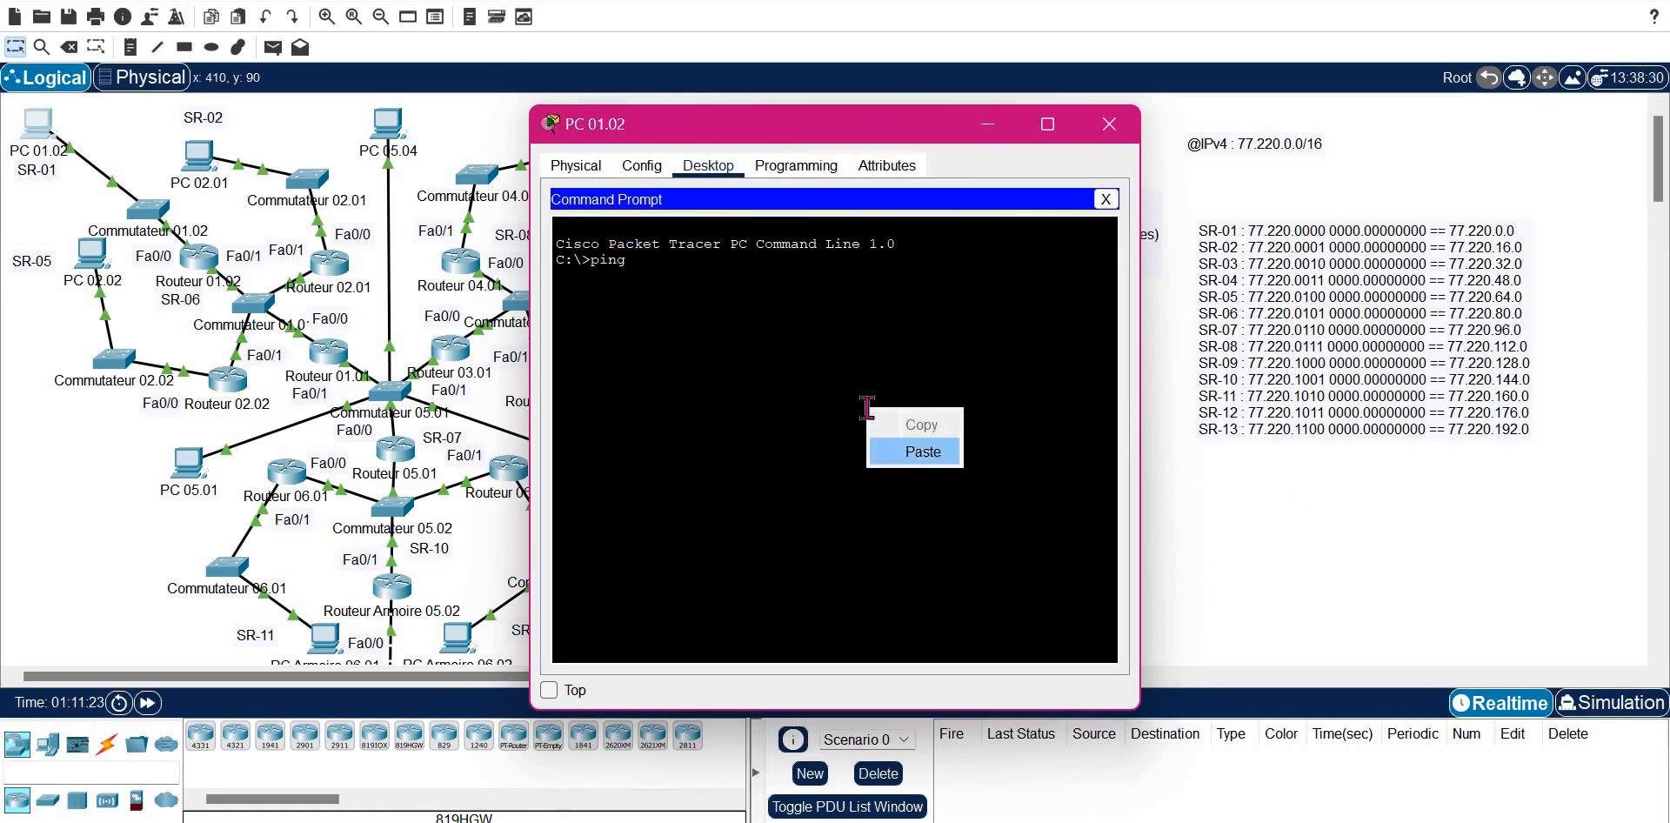
click(917, 447)
key(Return)
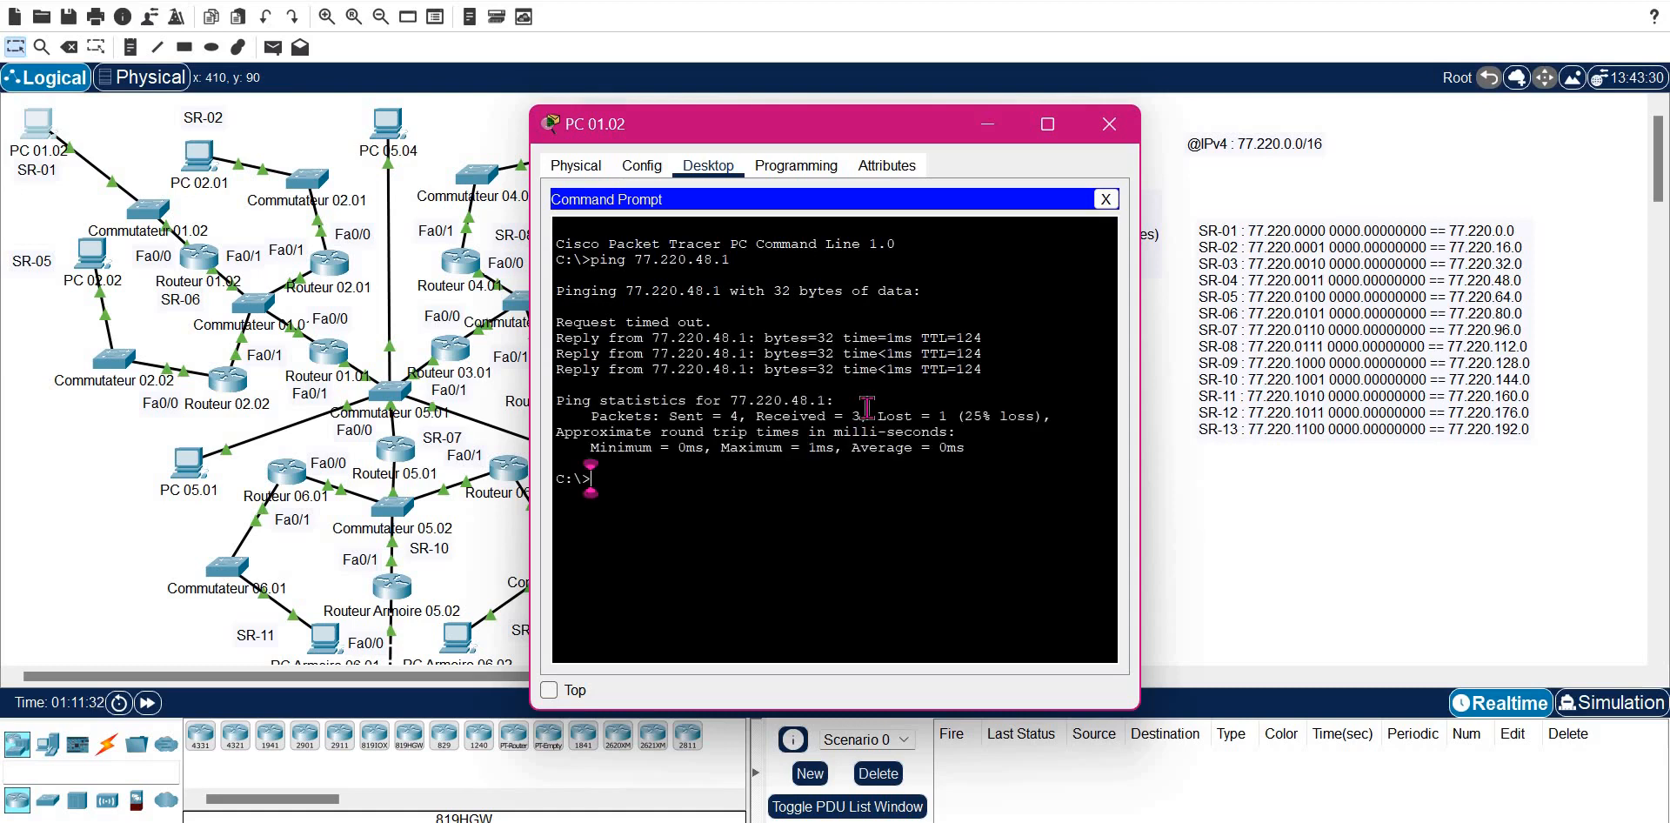
- Ping 77.220.192.1 from PC 01.02 by editing the previous command, and close the PC's window
key(Up)
key(BackSpace)
key(BackSpace)
key(BackSpace)
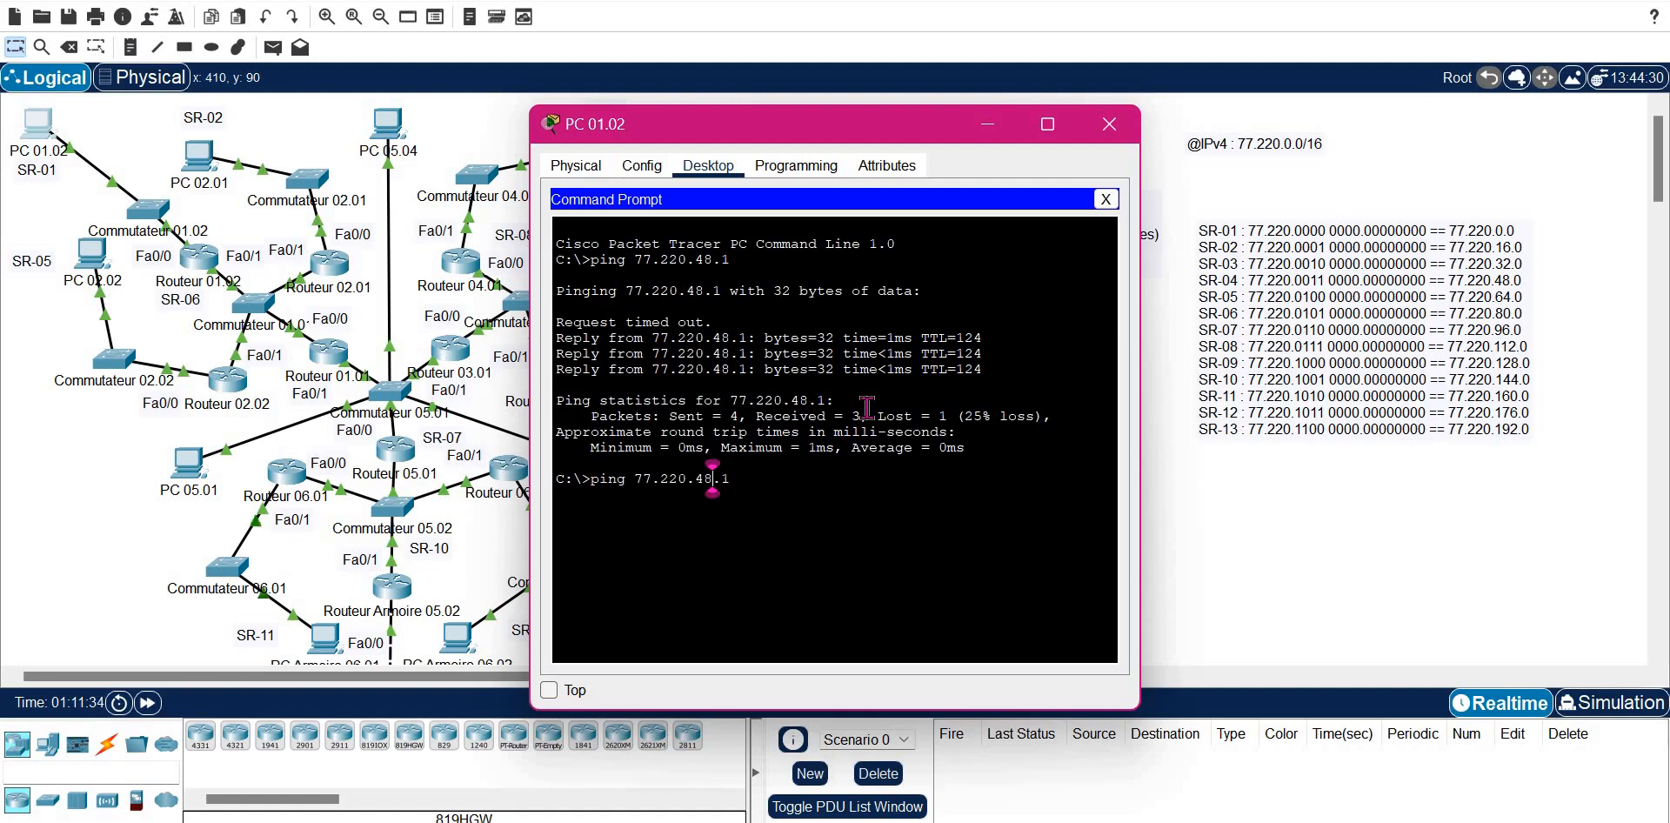
text(.1)
key(BackSpace)
text(192)
key(Return)
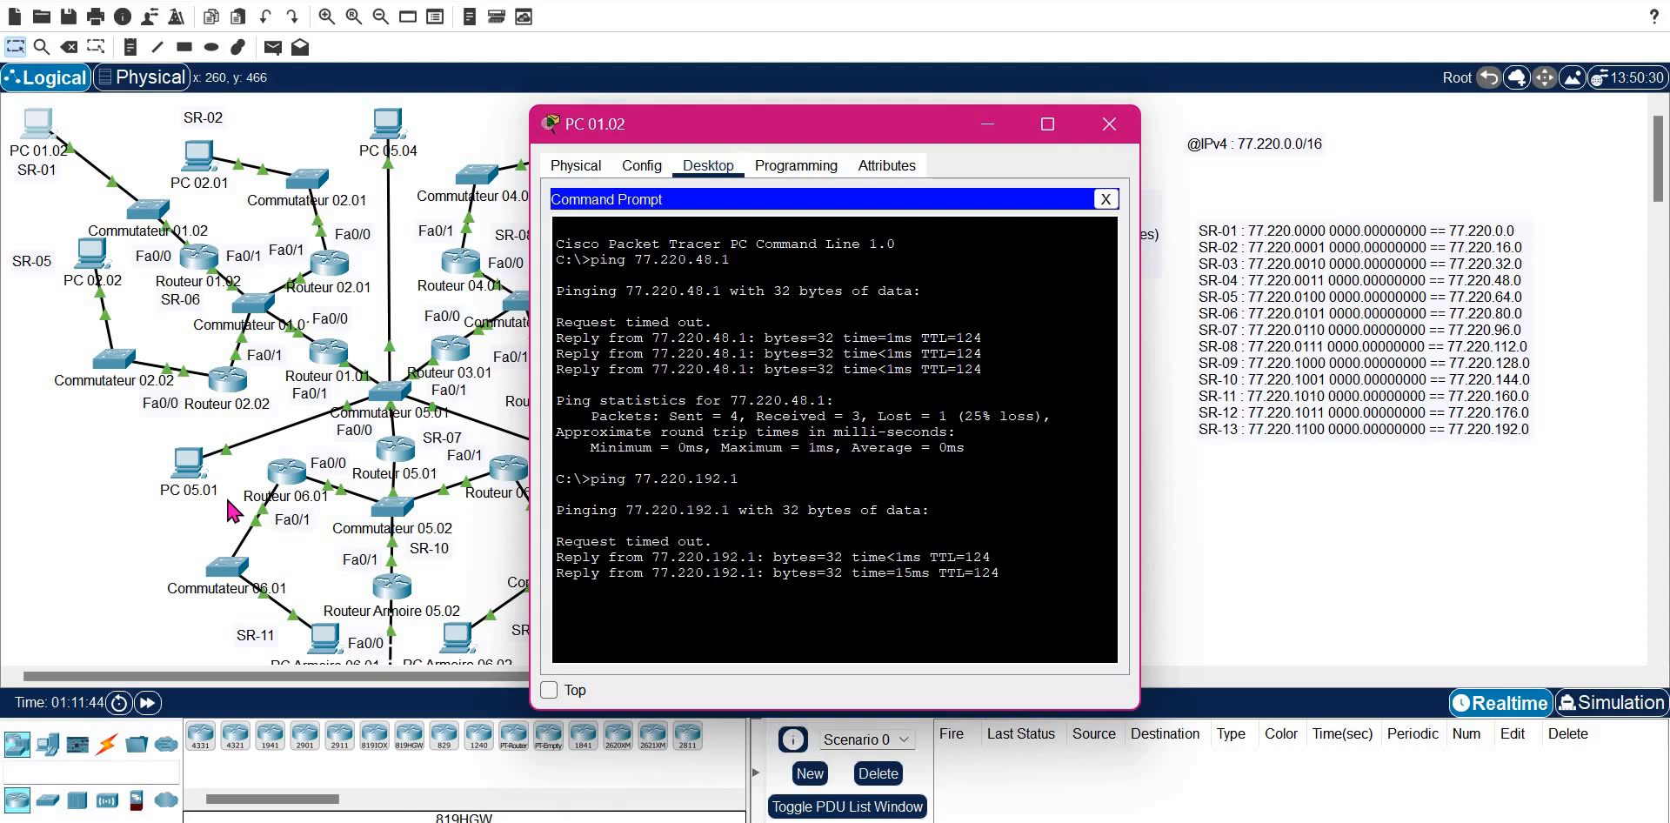
click(1113, 126)
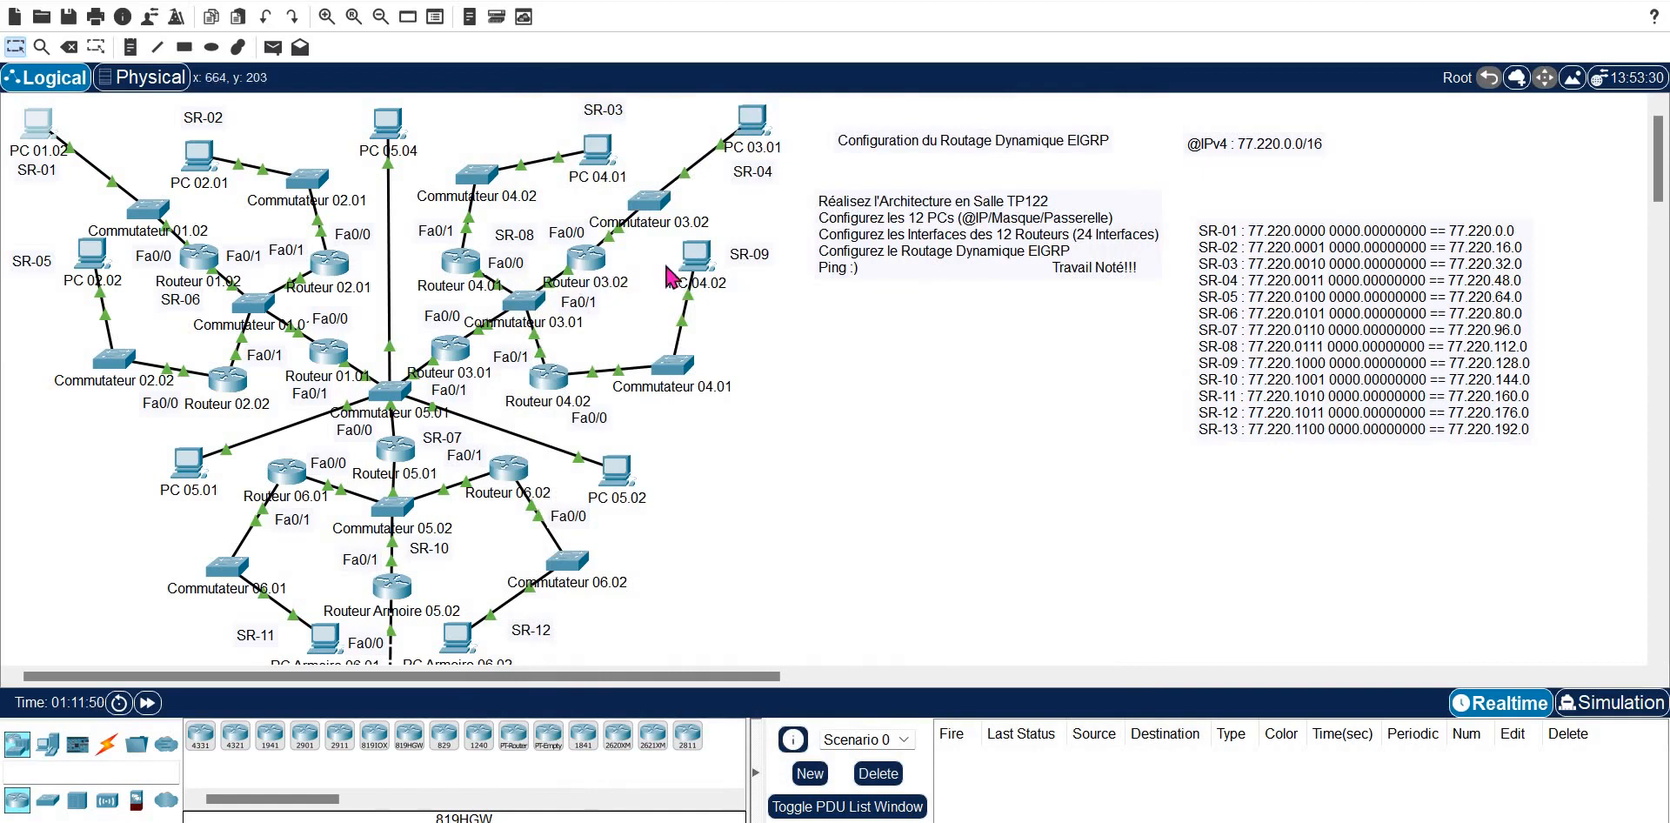
- Show the complete EIGRP topology table of Routeur 03.02 in a widened window, then close it
click(597, 266)
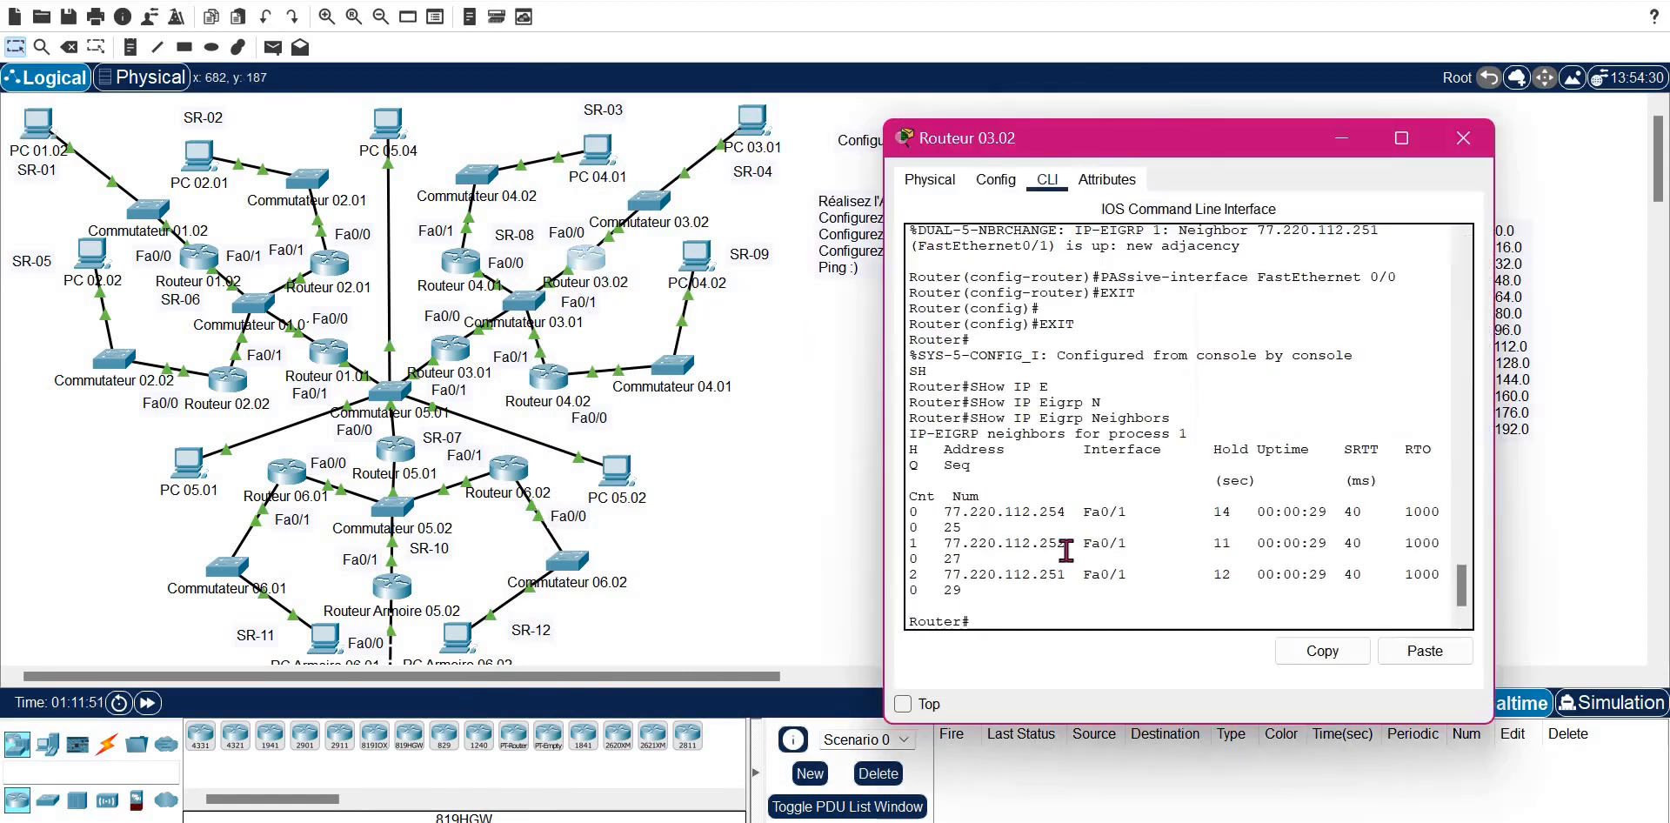
text(SH IP E)
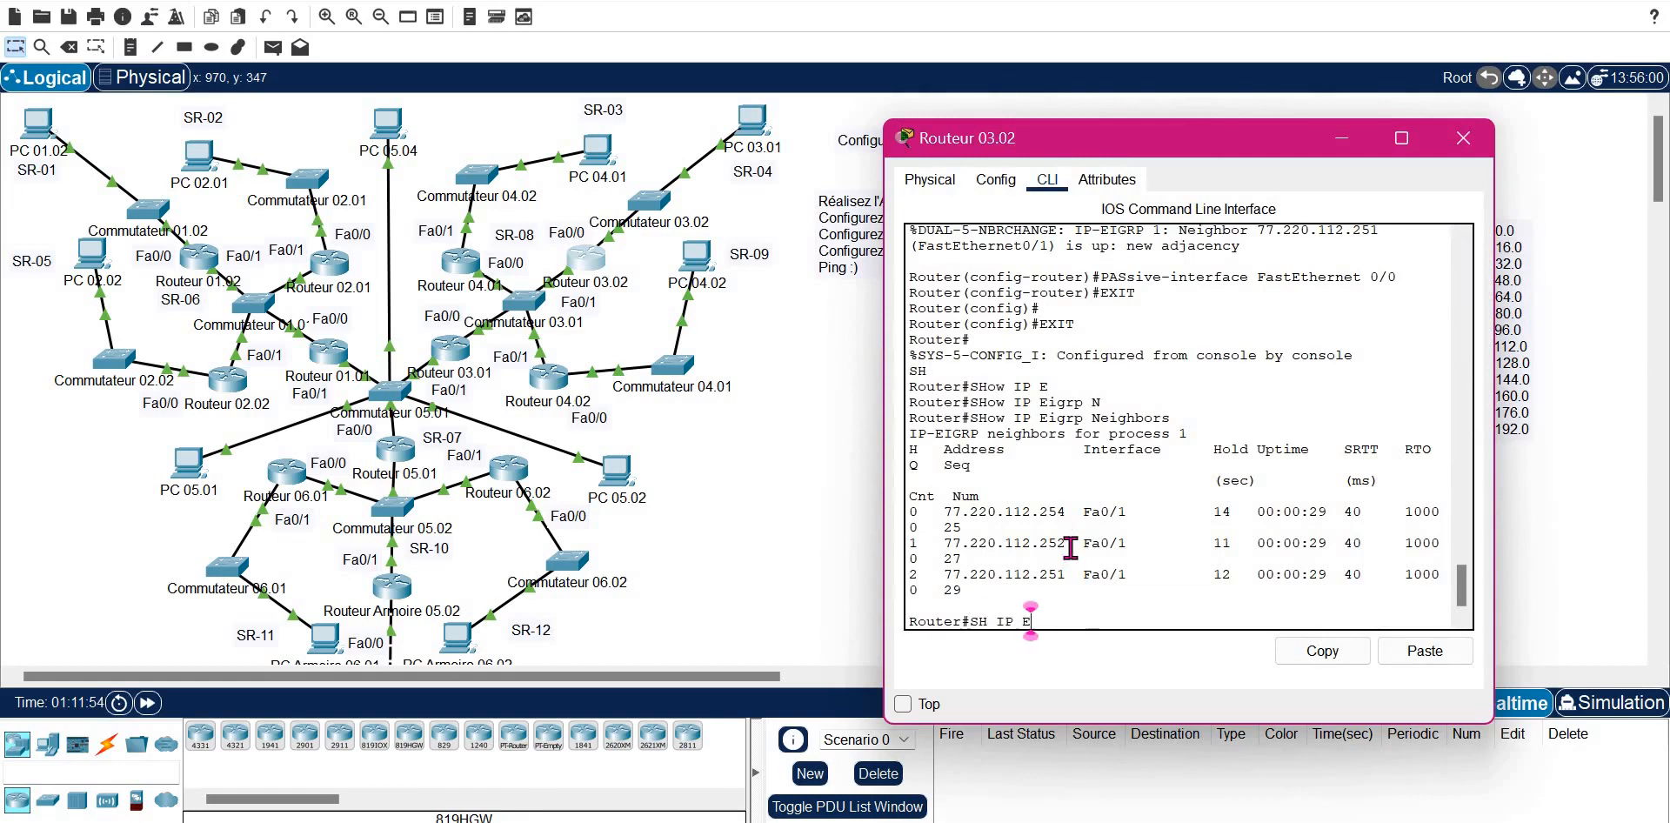
key(Tab)
text(T)
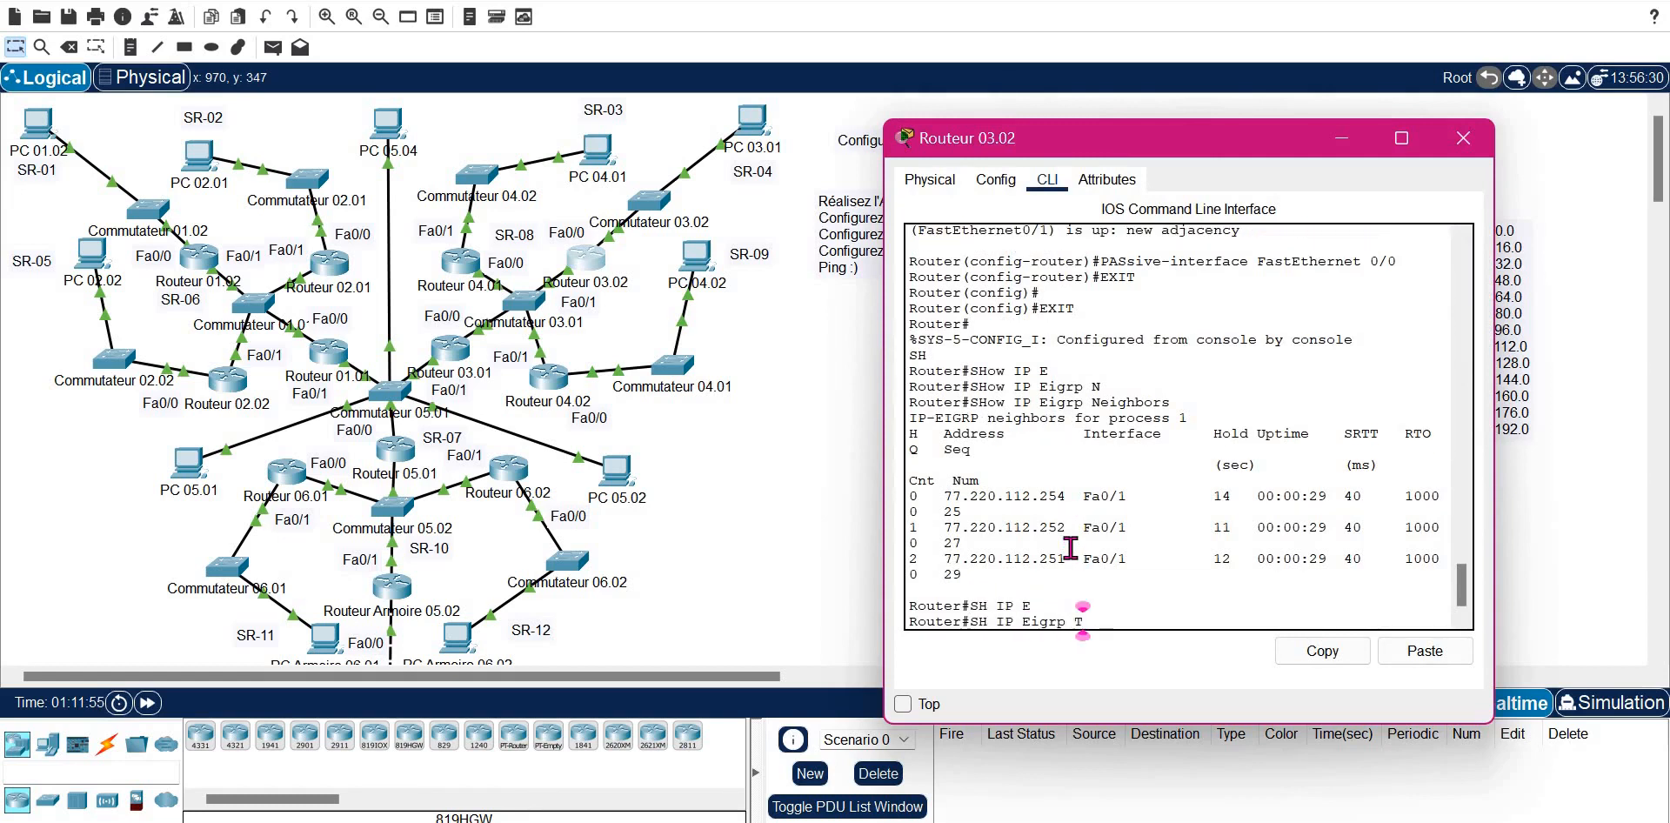
key(Tab)
text(O)
key(Tab)
key(Return)
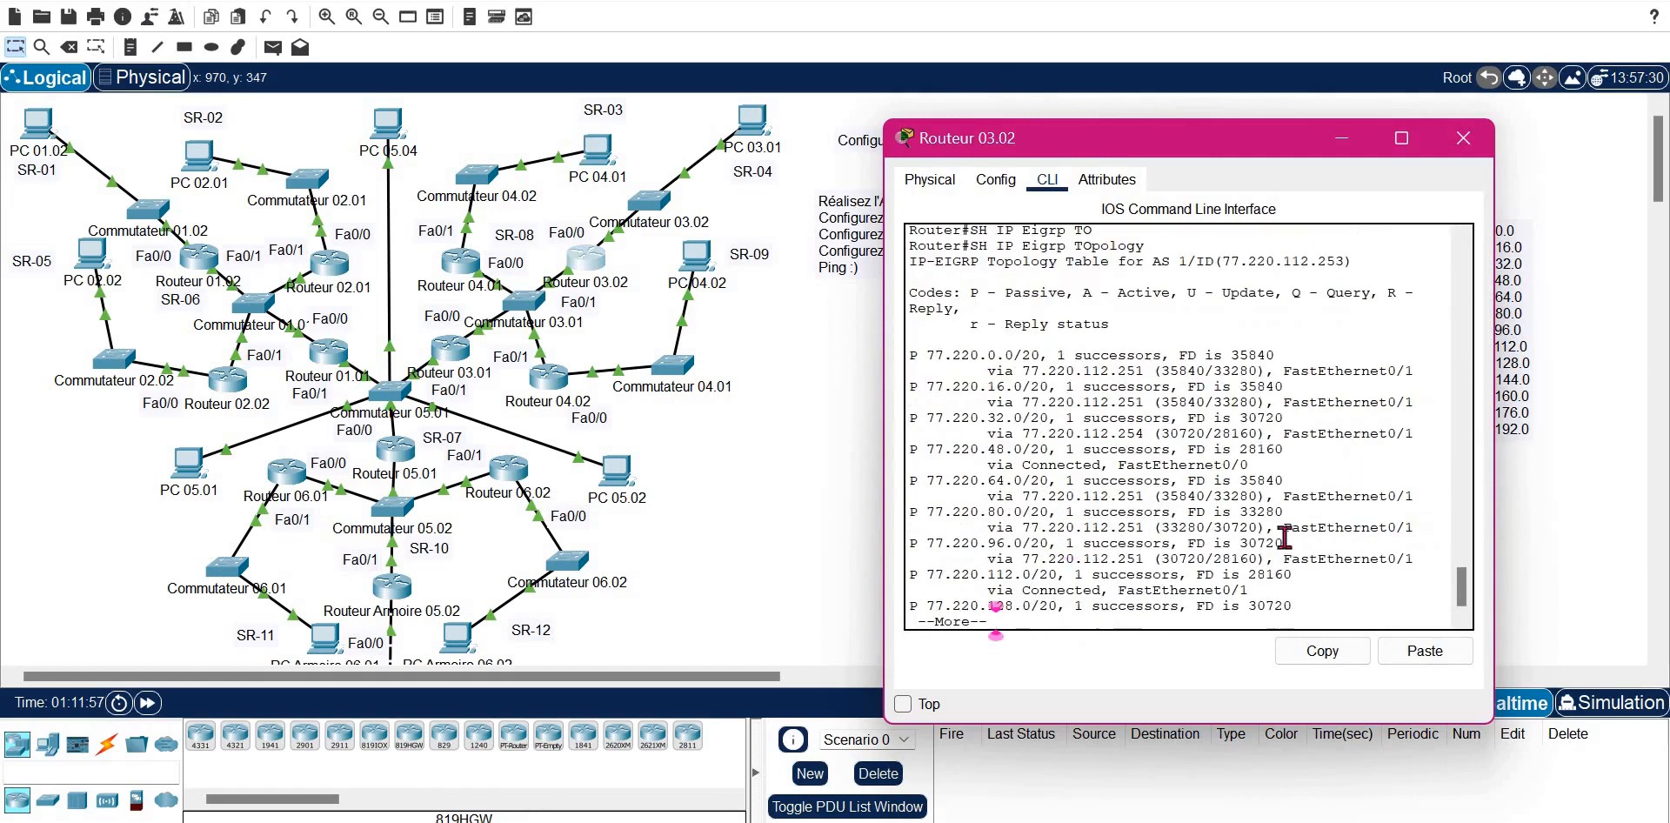
drag(1500, 549, 1650, 546)
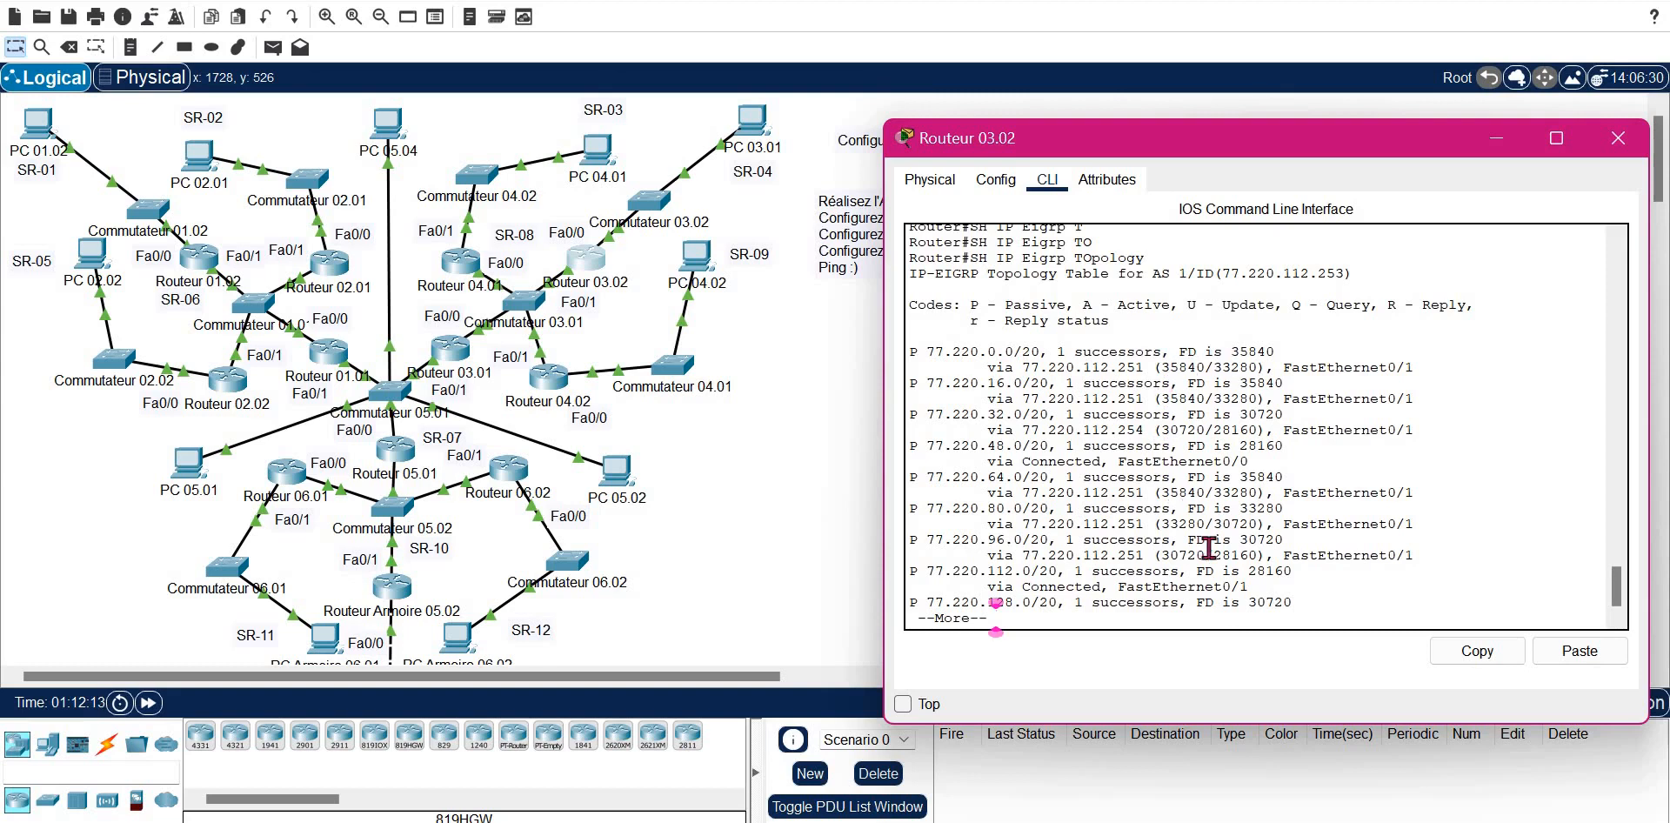
key(space)
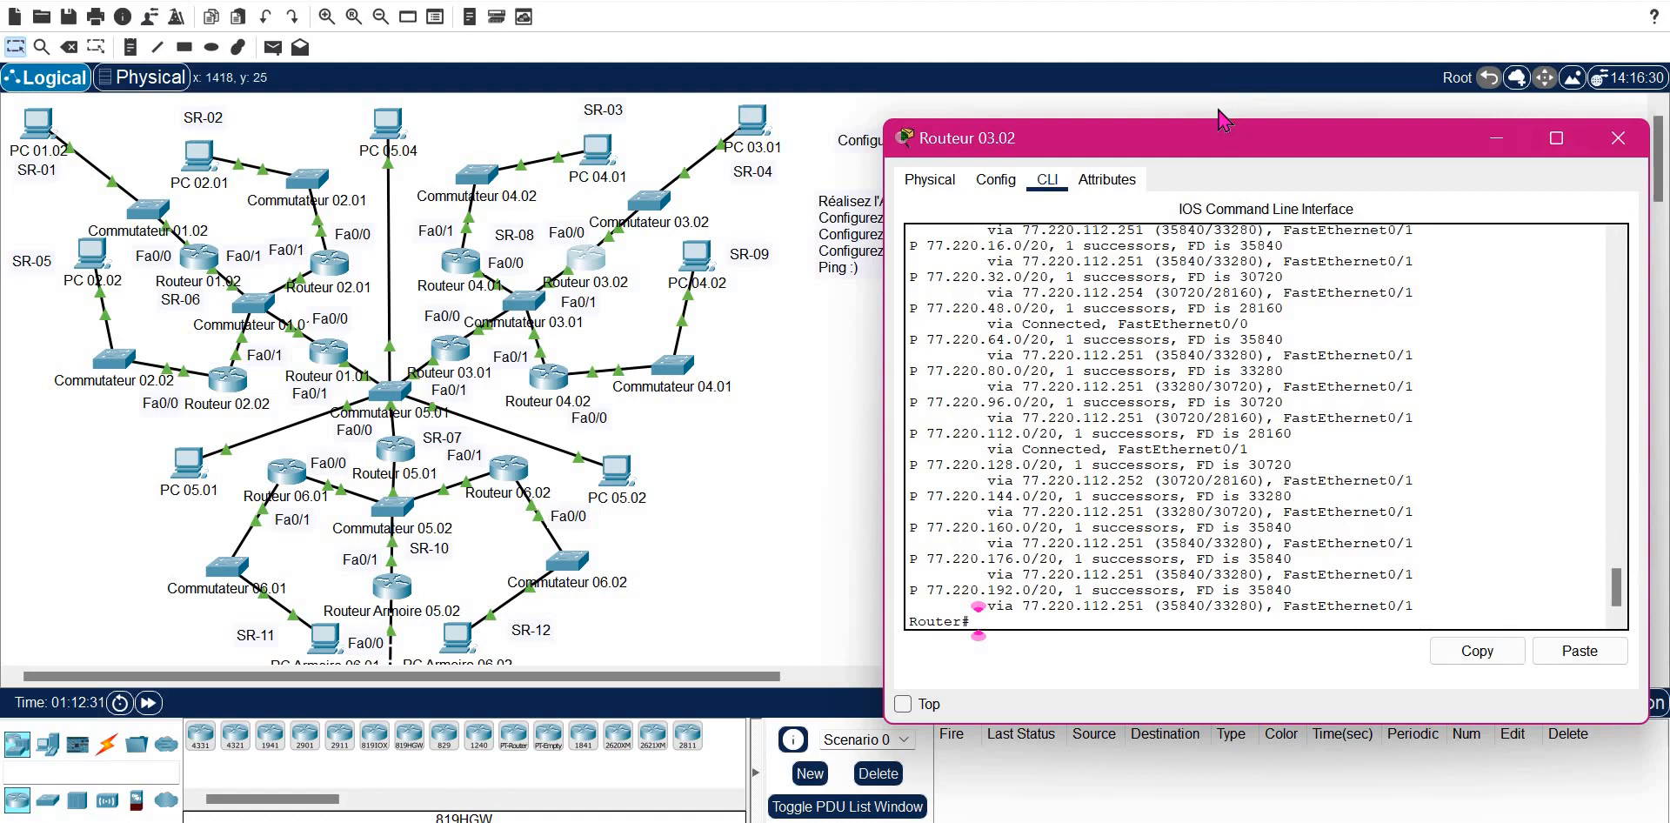
click(1617, 138)
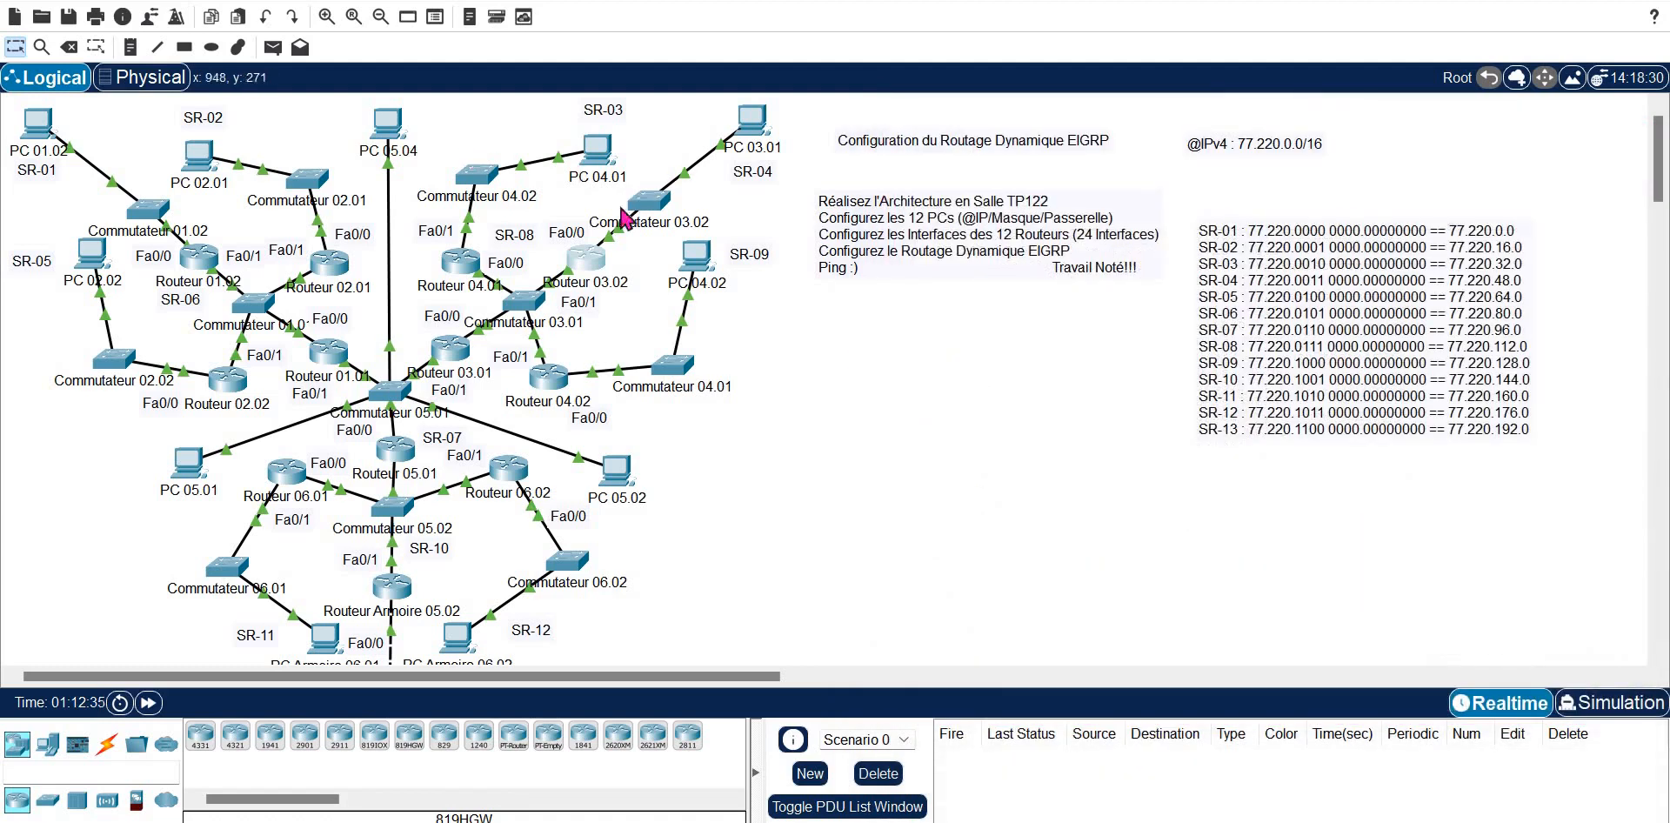
- Reopen the command line of Routeur 03.02, show its IP routing table and close the window
click(596, 270)
text(SH IP ROUTE)
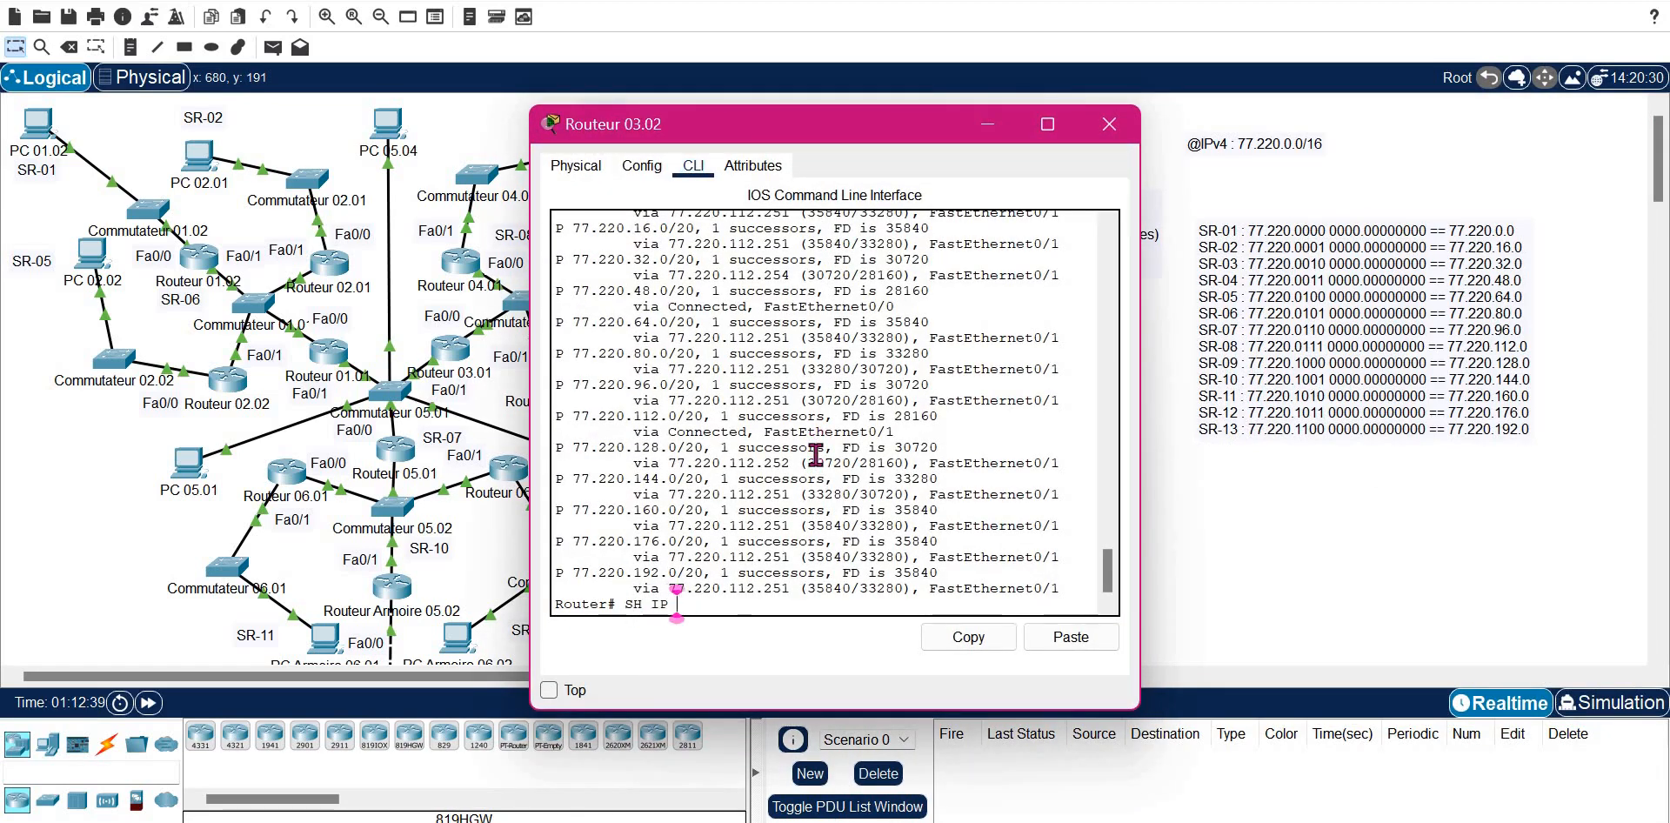
key(Return)
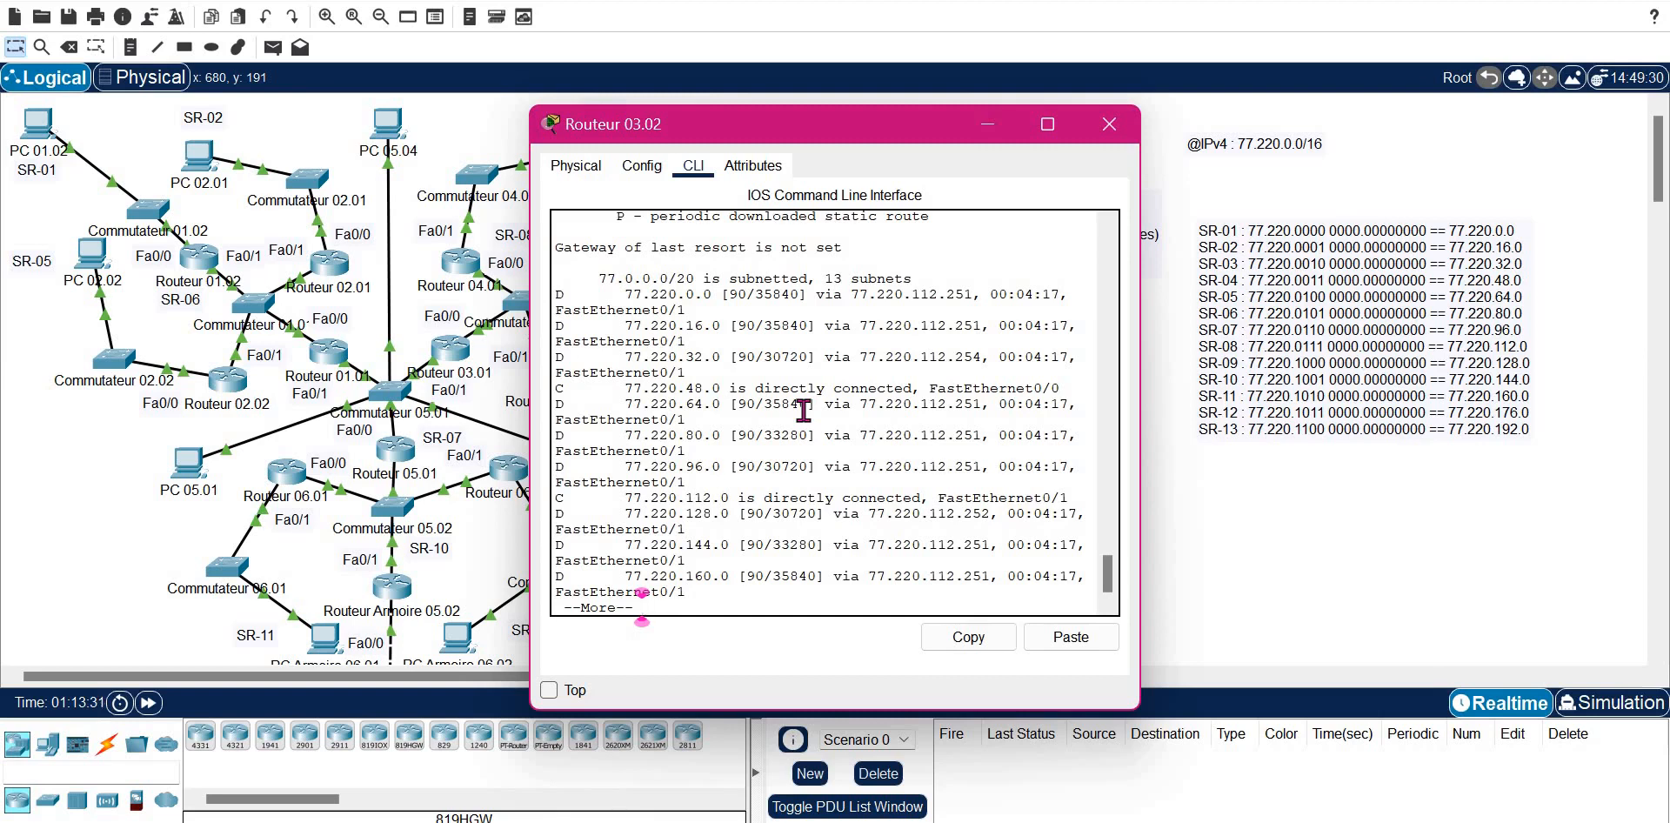
click(1108, 124)
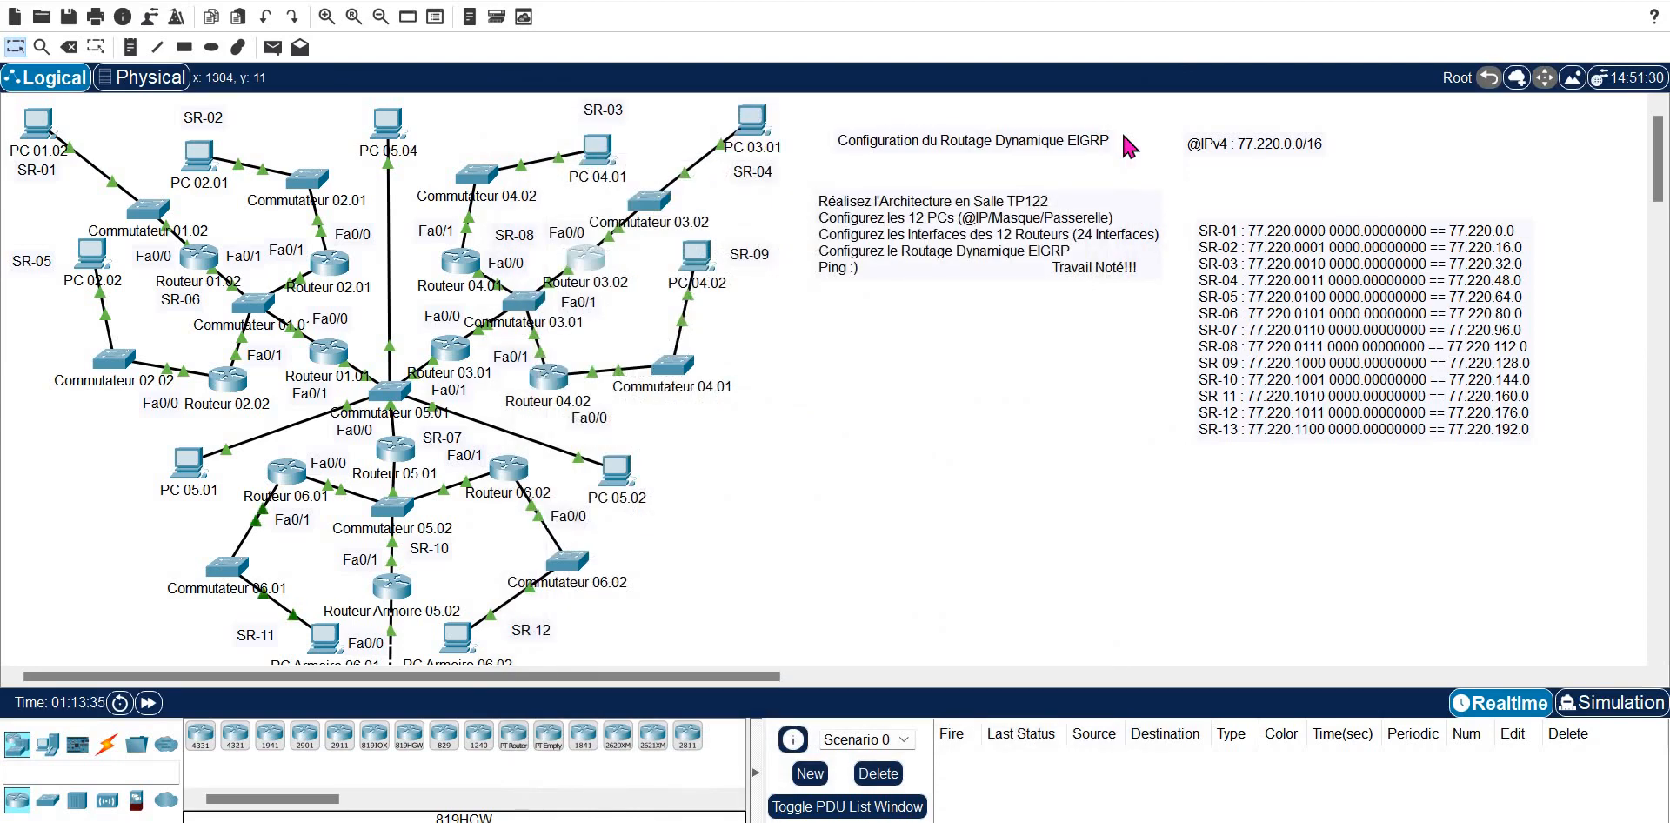